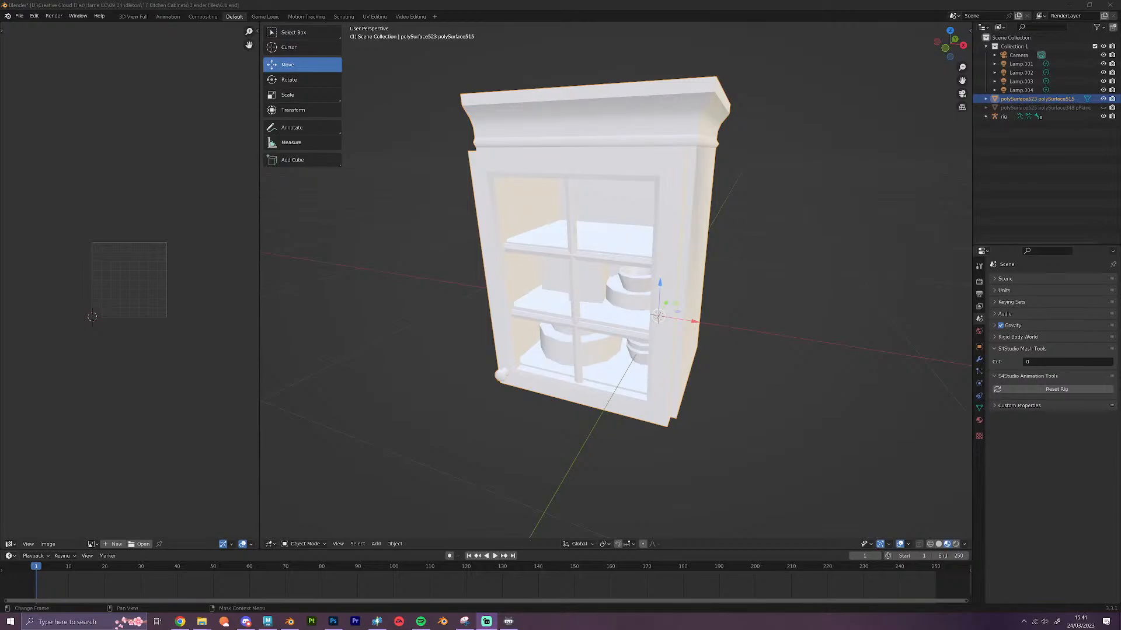
Switch to Sims 4 Studio and display Model #2, the tall cabinet, with its rig slots
left_click(376, 621)
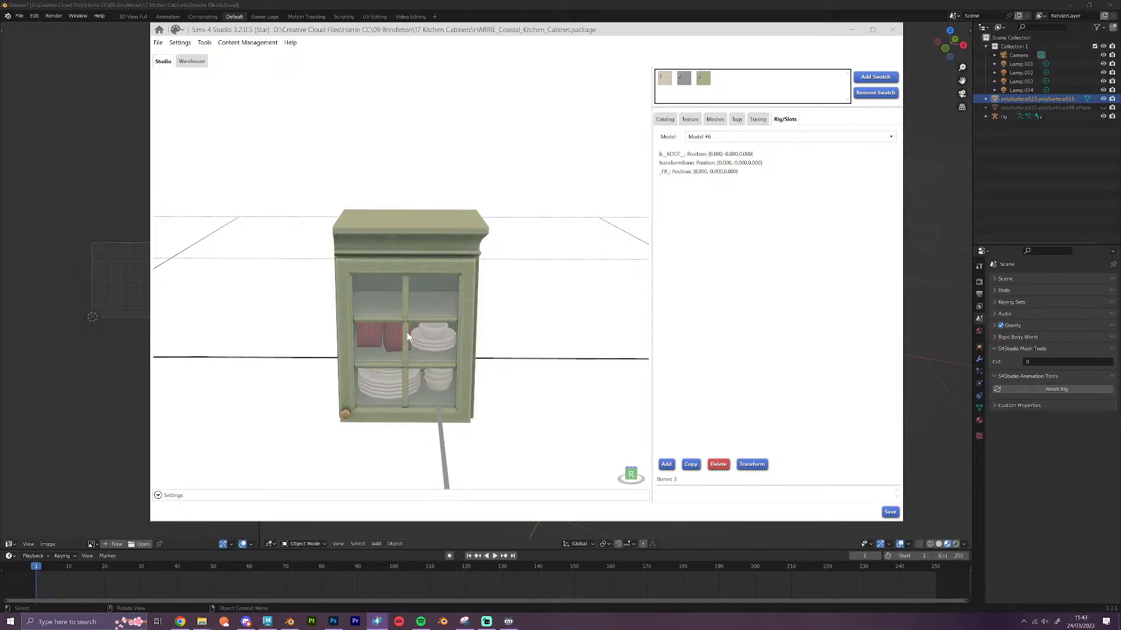
left_click(790, 138)
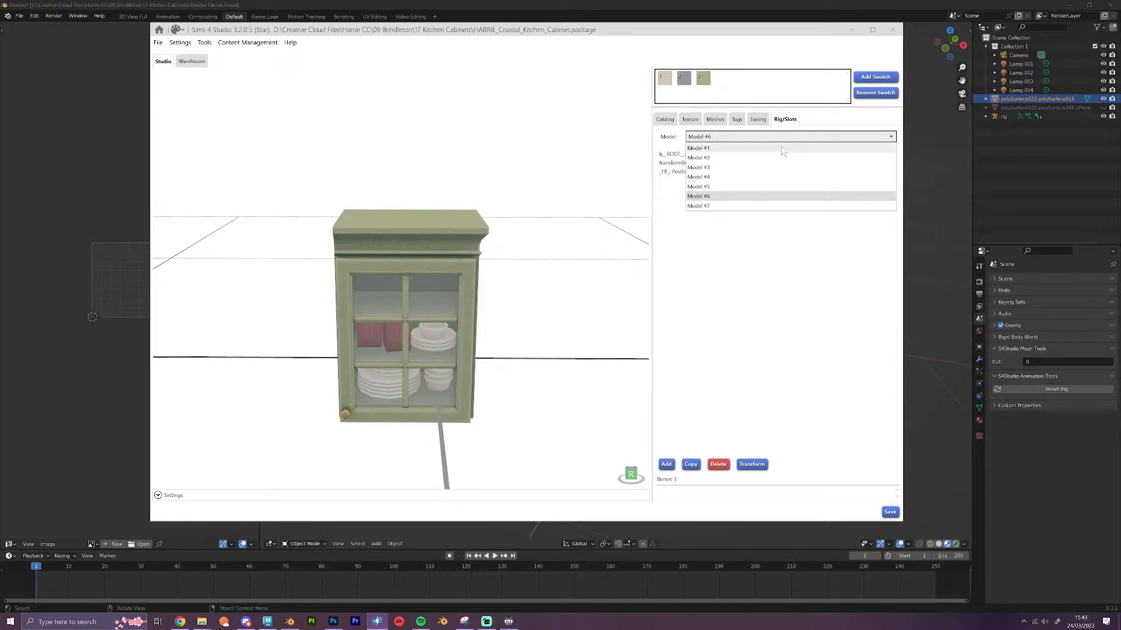
left_click(783, 158)
scroll(557, 287, "down", 3)
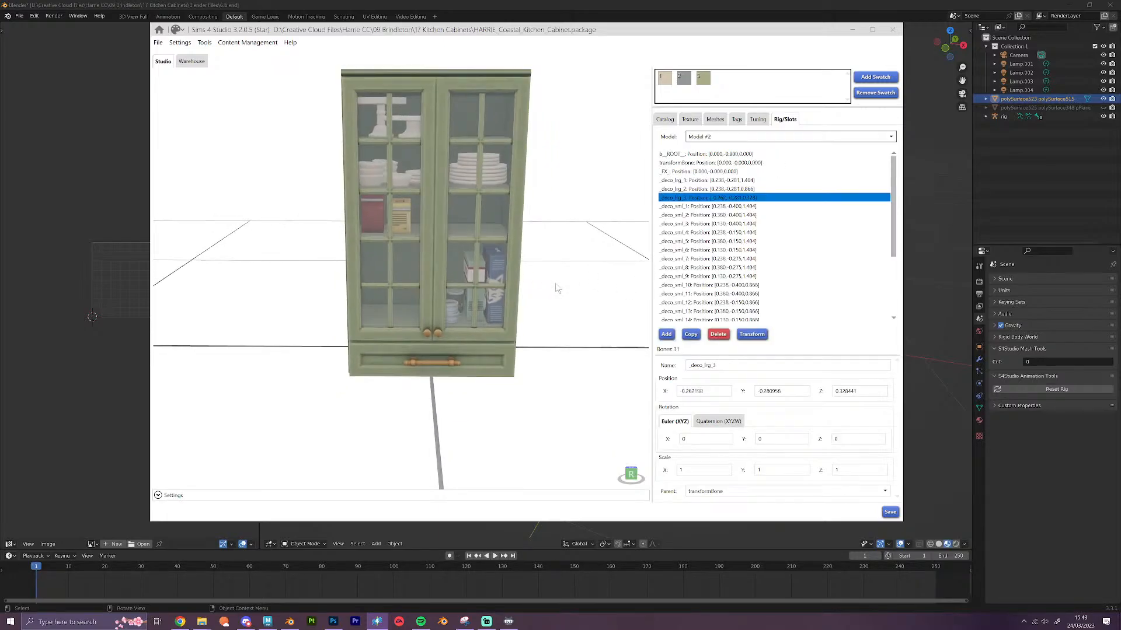
Examine Model #2 from outside and above, checking the overlapping deco slot markers in the upper part of the tall cabinet
mouse_move(555, 249)
middle_mouse_down()
mouse_move(543, 302)
mouse_move(534, 286)
mouse_move(560, 235)
middle_mouse_up()
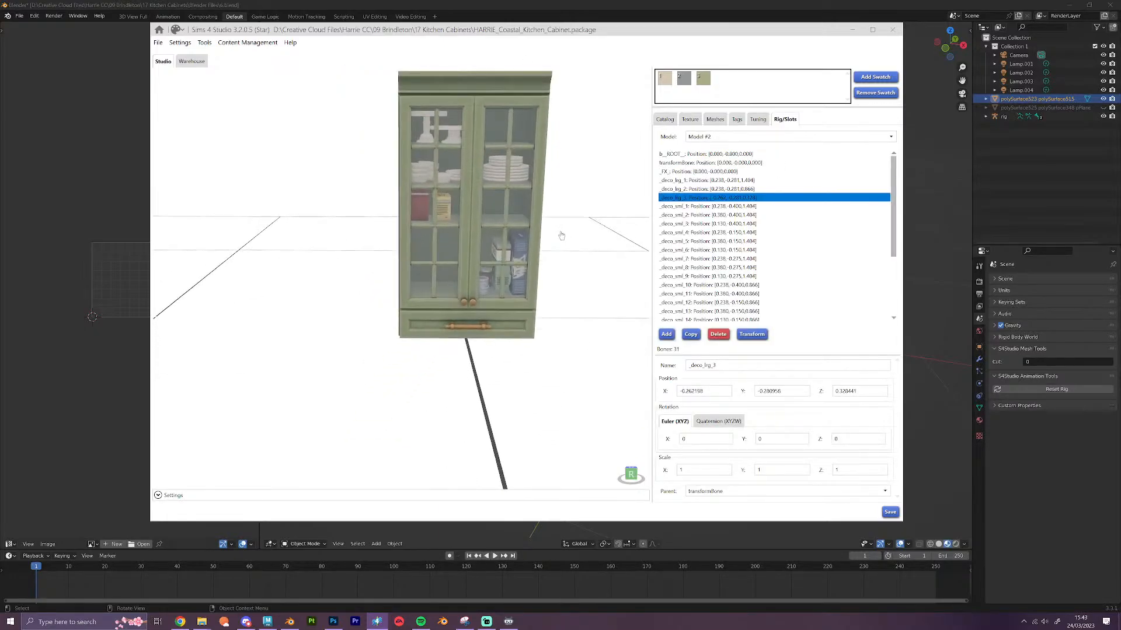
scroll(569, 256, "up", 5)
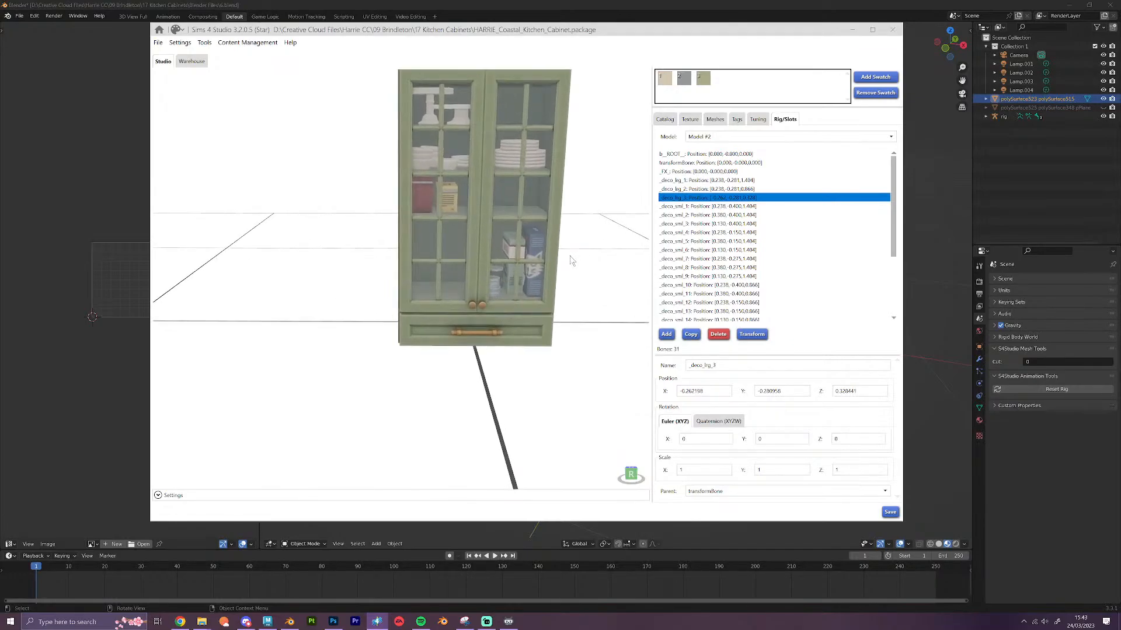
scroll(569, 349, "down", 2)
right_click_drag(569, 350, 522, 366)
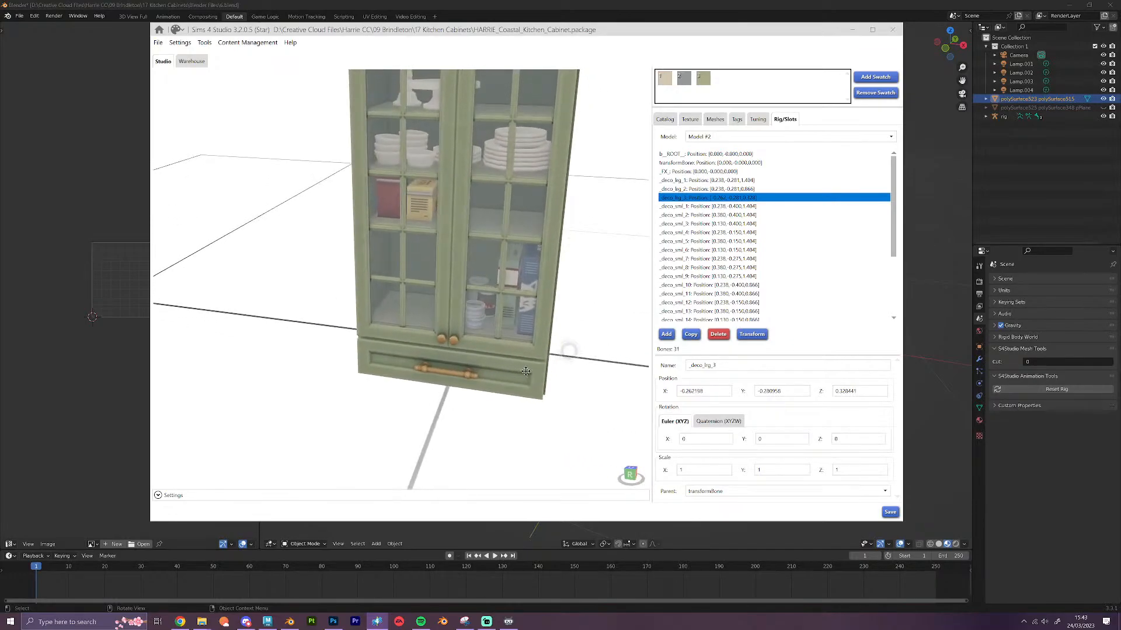
middle_click_drag(563, 283, 506, 361)
right_click_drag(505, 361, 489, 377)
scroll(502, 352, "up", 8)
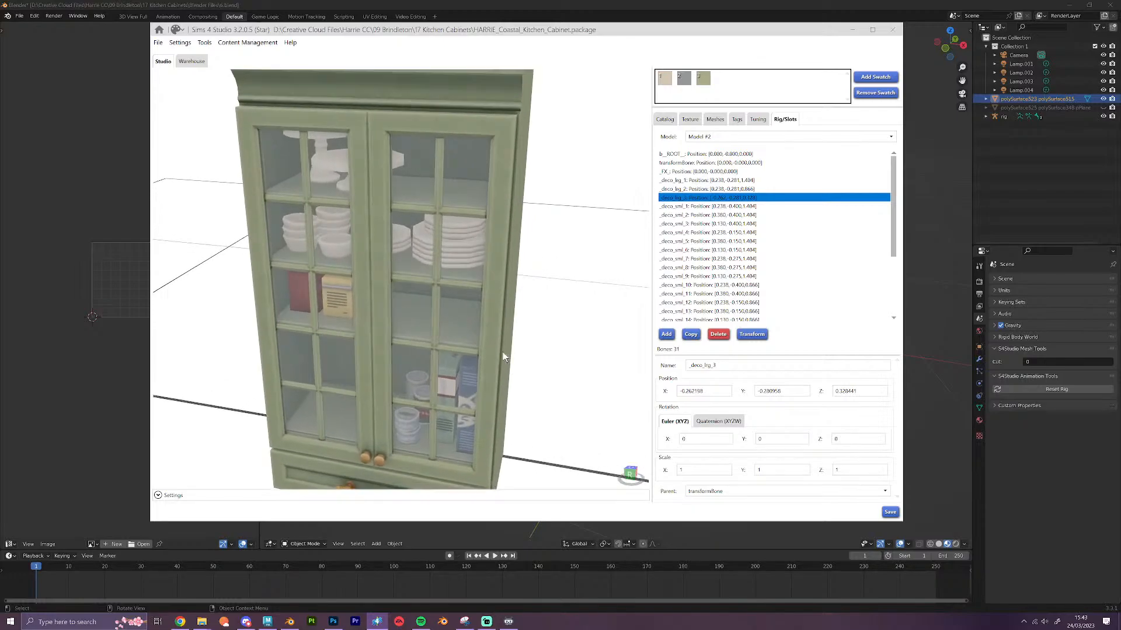
middle_click_drag(568, 222, 495, 403)
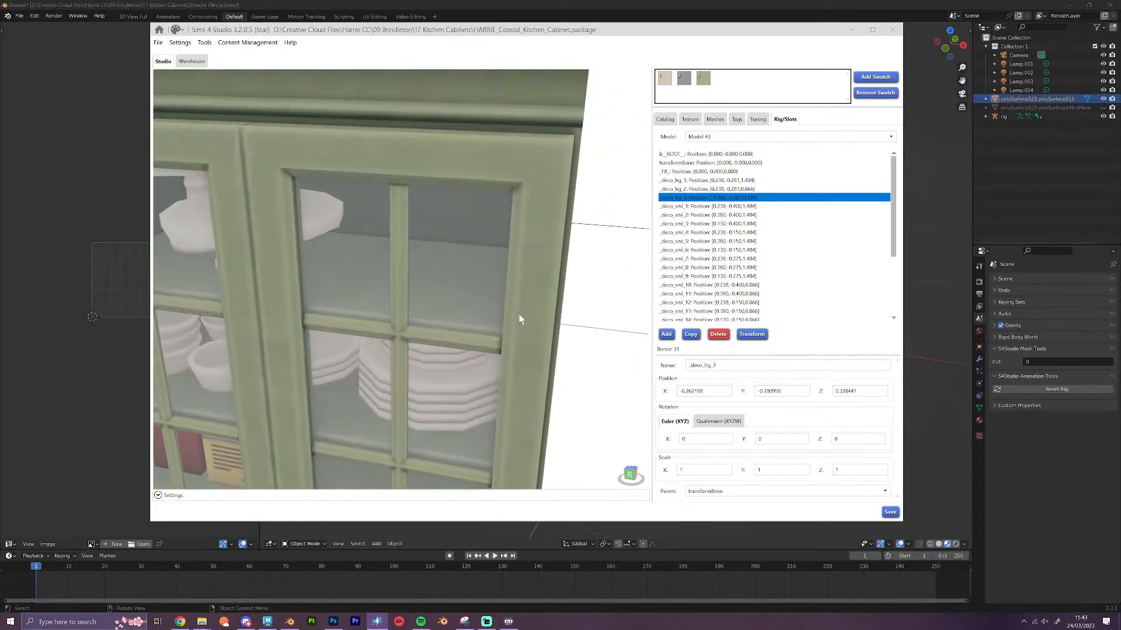
scroll(519, 313, "up", 10)
middle_click_drag(554, 241, 475, 485)
scroll(509, 301, "up", 5)
scroll(524, 279, "up", 4)
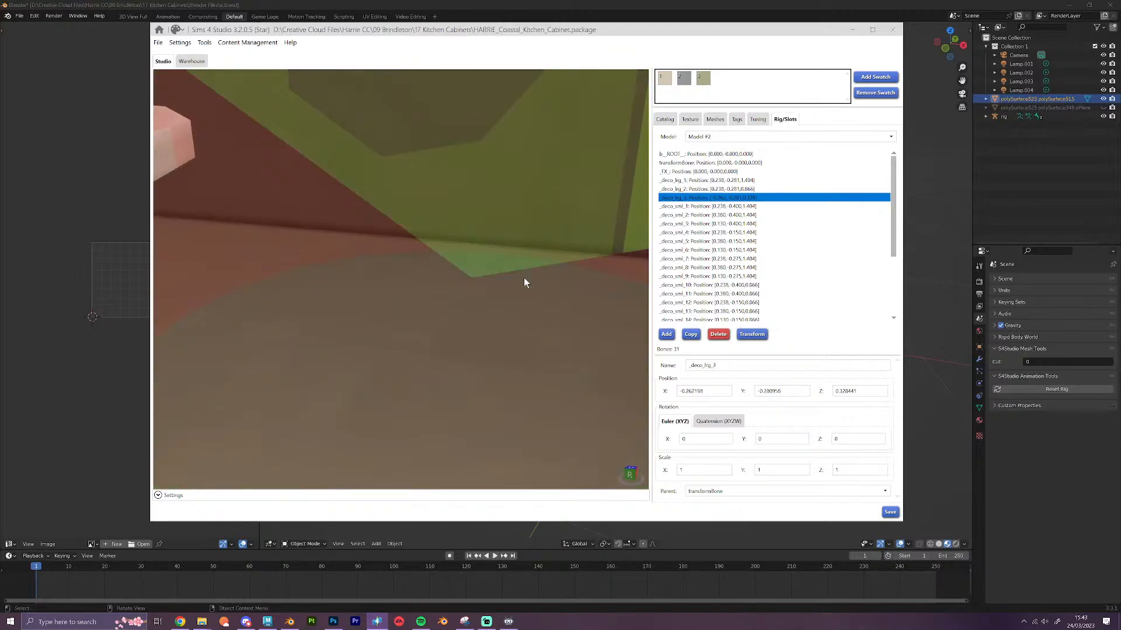
right_click_drag(528, 273, 522, 298)
middle_click_drag(521, 297, 609, 238)
left_click_drag(386, 399, 446, 302)
scroll(447, 302, "up", 3)
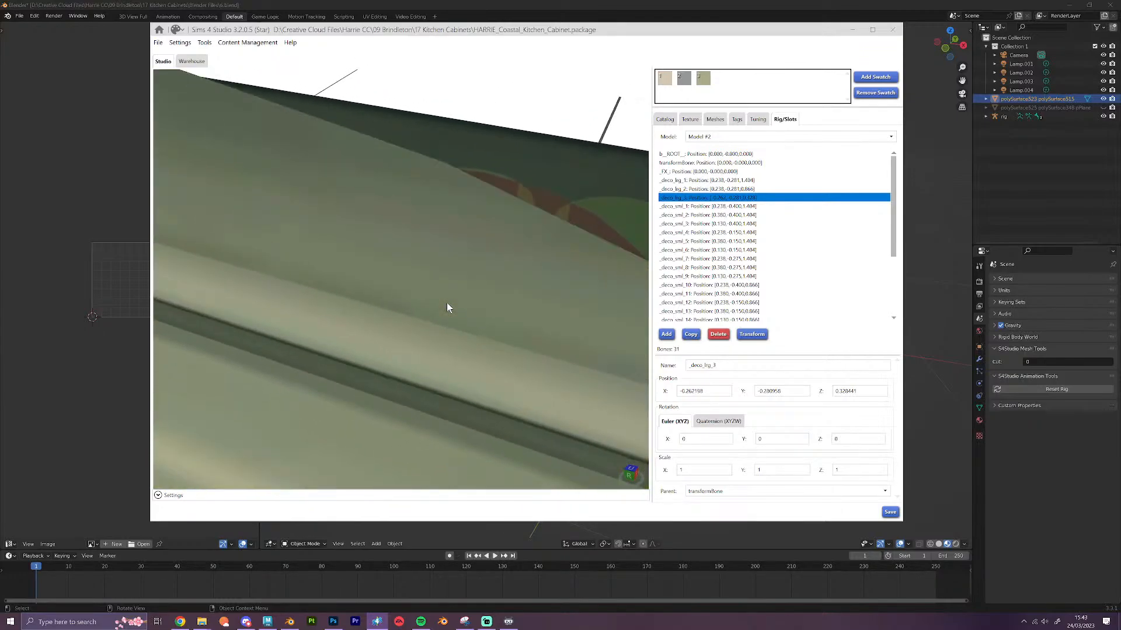
scroll(446, 303, "down", 3)
left_click_drag(459, 348, 393, 396)
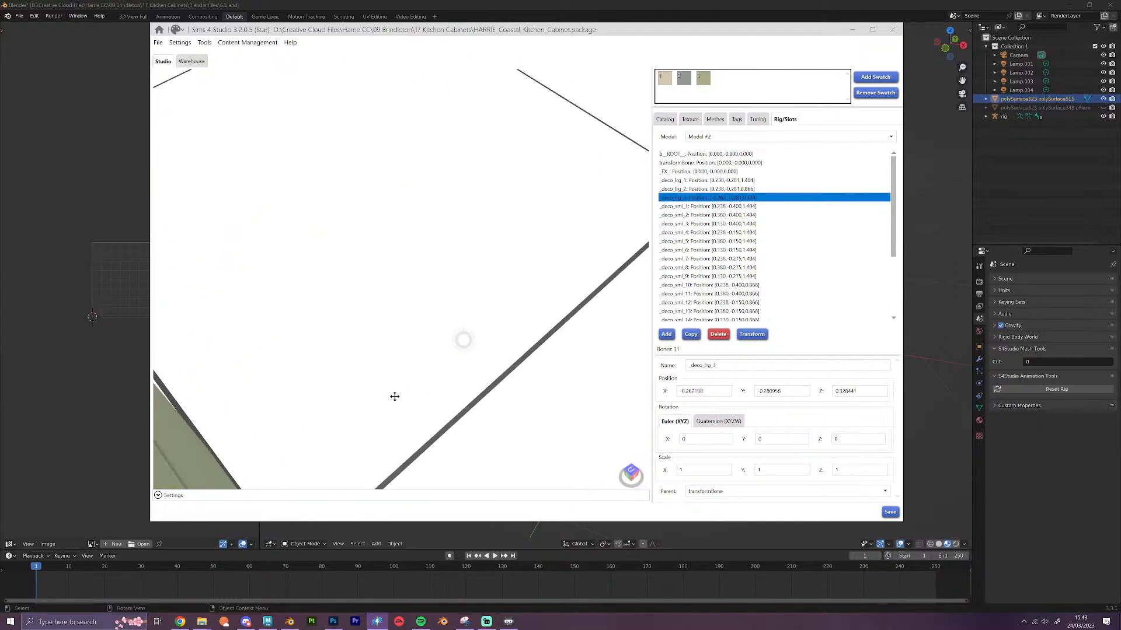
scroll(392, 295, "down", 3)
scroll(399, 295, "up", 2)
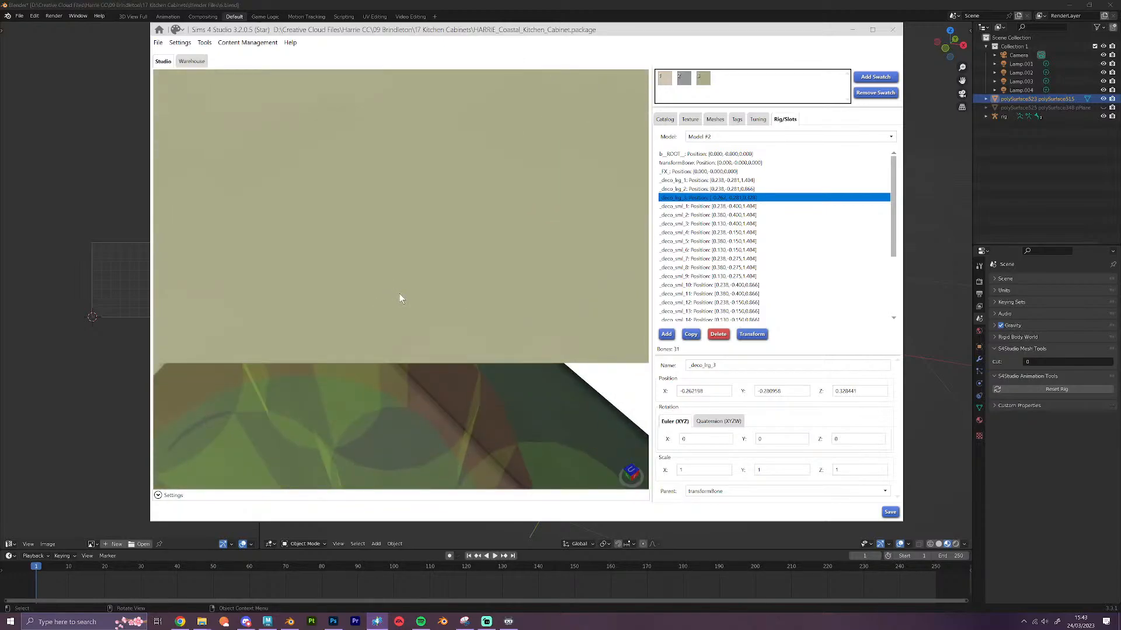
left_click_drag(399, 295, 470, 114)
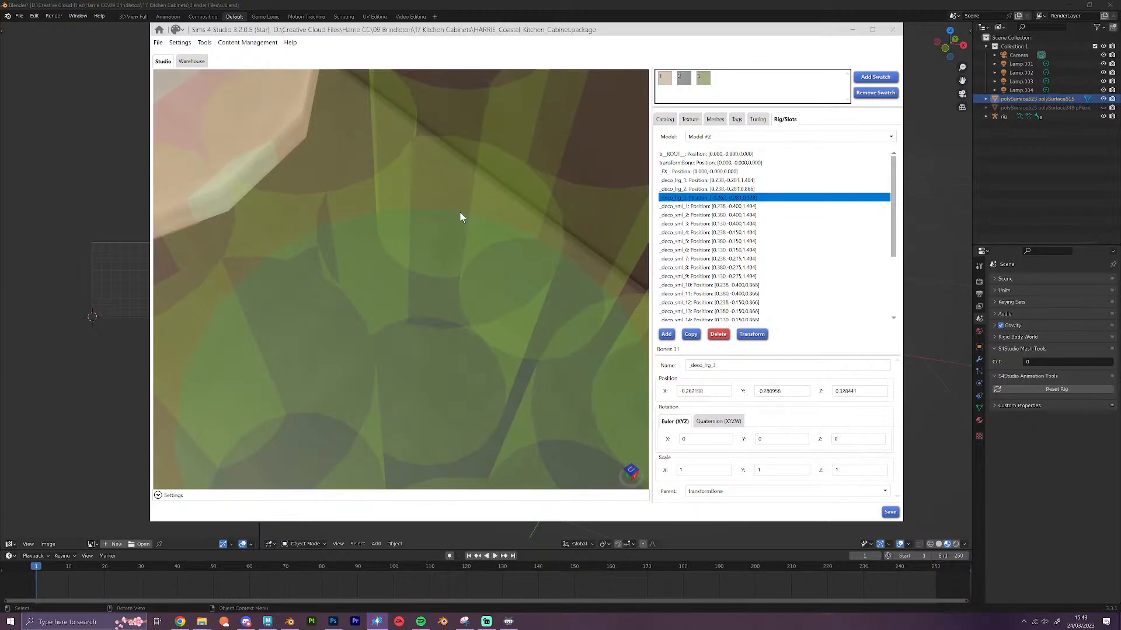
mouse_move(468, 237)
left_mouse_down()
mouse_move(483, 313)
mouse_move(558, 381)
left_mouse_up()
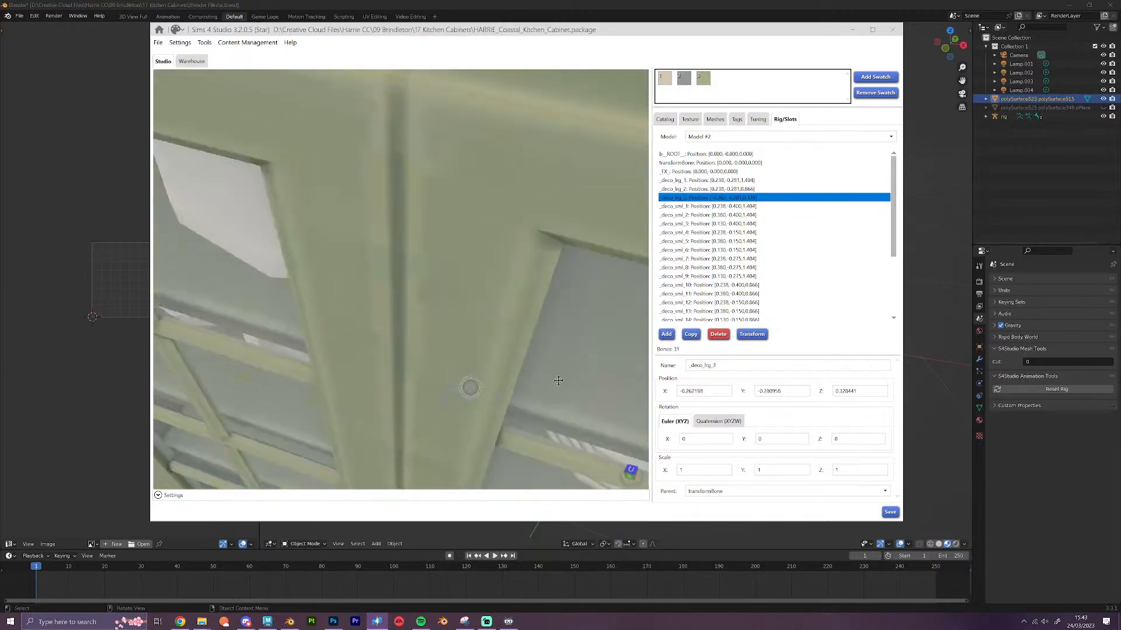
mouse_move(557, 380)
right_mouse_down()
mouse_move(448, 378)
mouse_move(418, 338)
mouse_move(385, 320)
right_mouse_up()
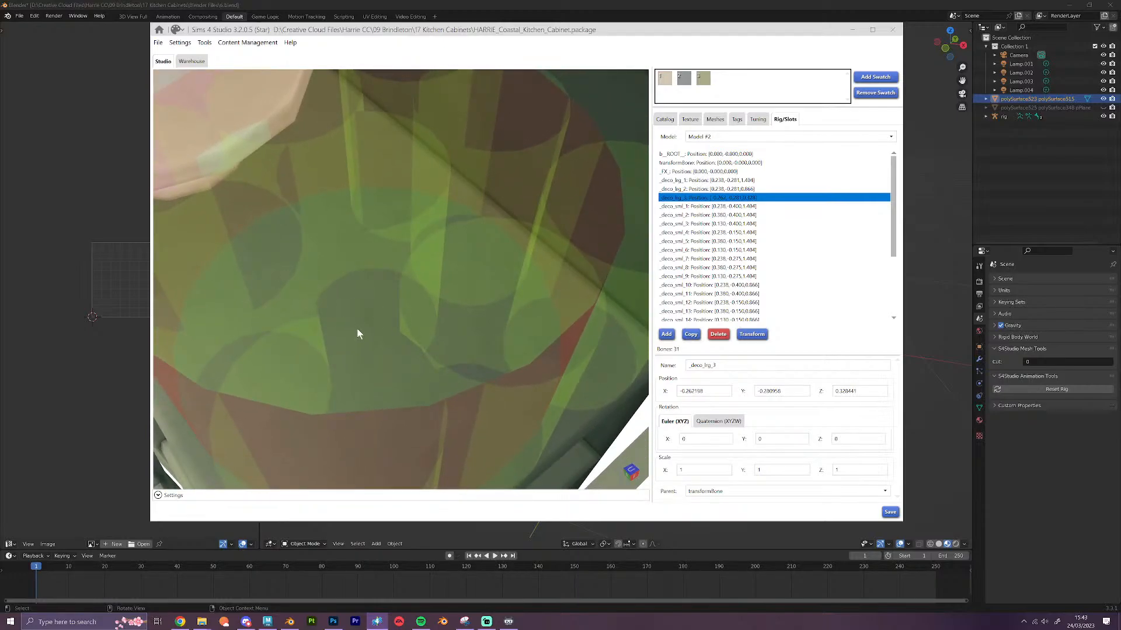
left_click_drag(358, 334, 505, 305)
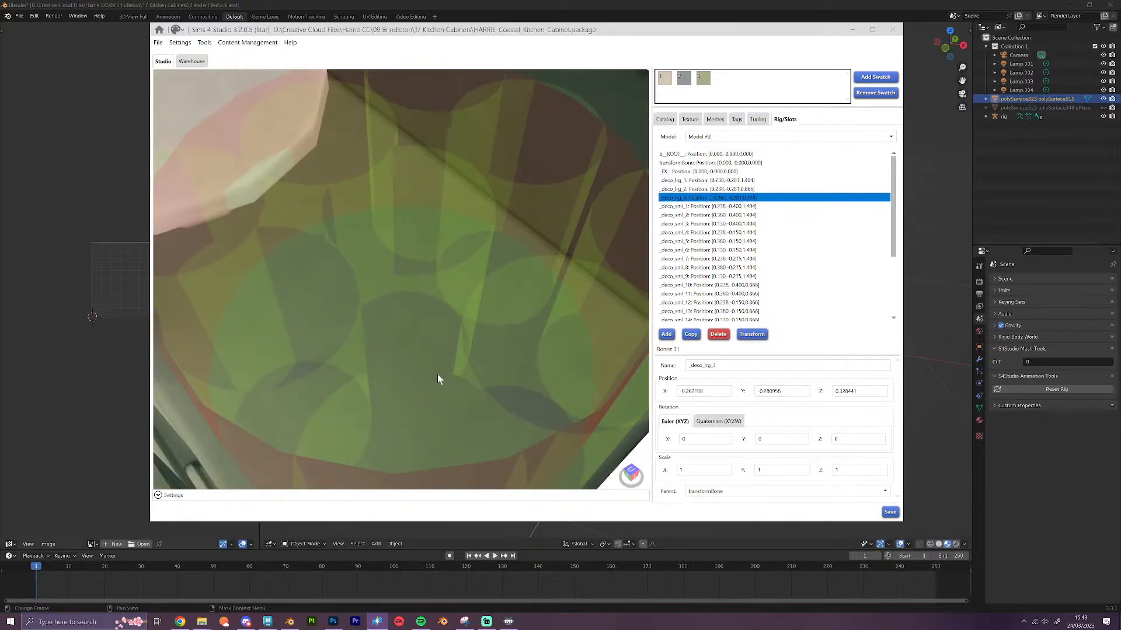
scroll(446, 347, "down", 5)
left_click_drag(446, 347, 438, 283)
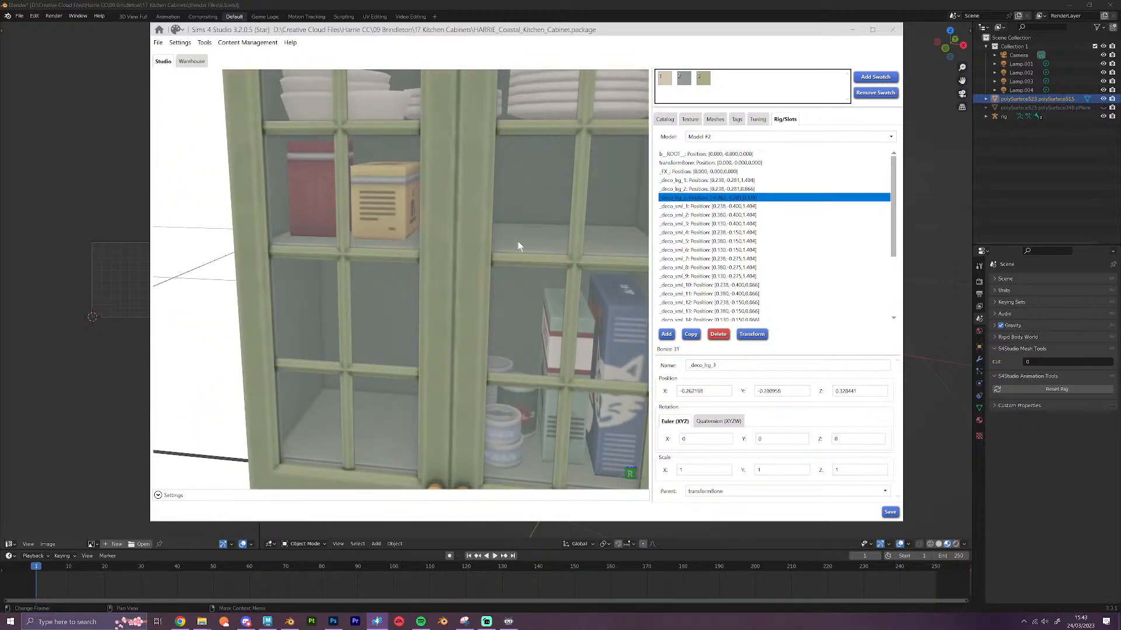
Inspect the deco slot markers on the lower shelves inside the tall cabinet
scroll(432, 383, "up", 6)
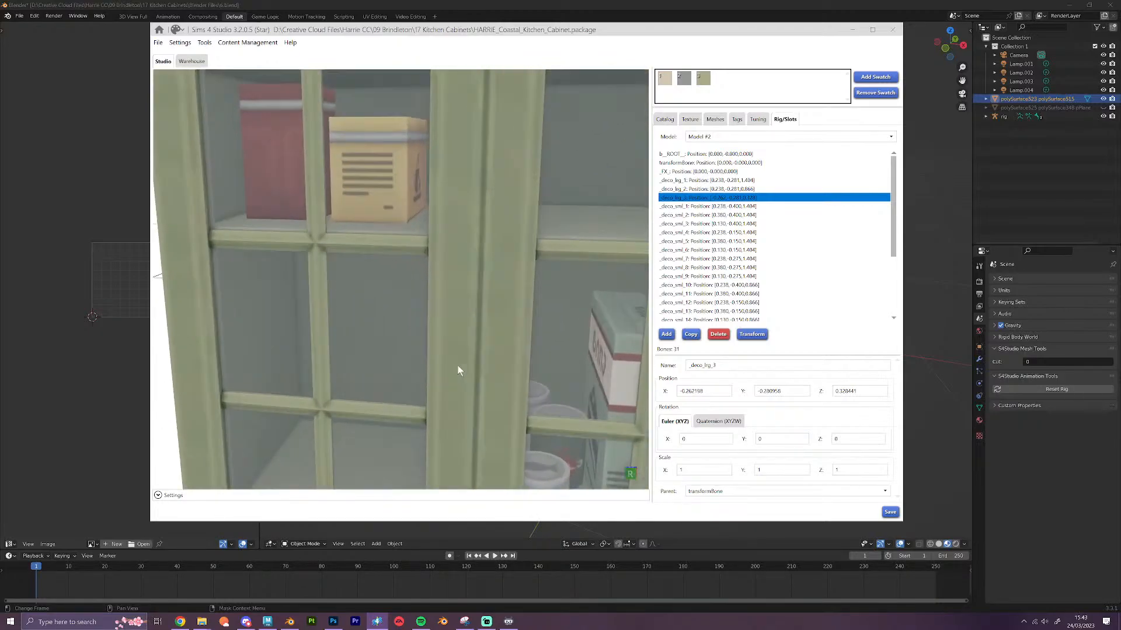
mouse_move(544, 274)
right_mouse_down()
mouse_move(450, 352)
mouse_move(465, 317)
mouse_move(433, 367)
right_mouse_up()
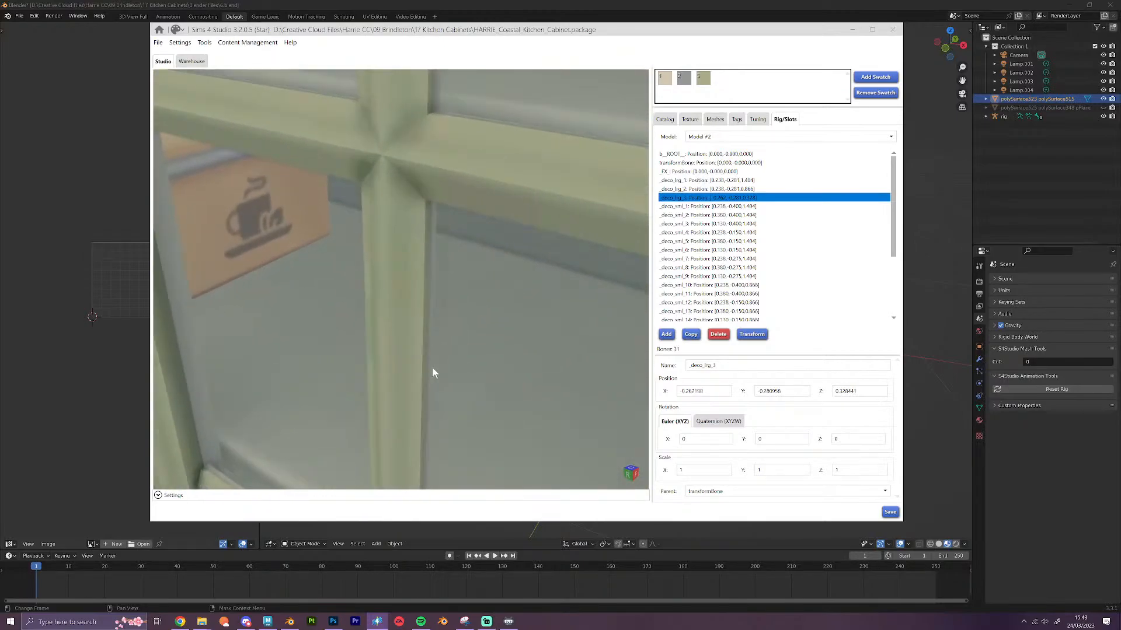
scroll(432, 366, "up", 5)
right_click_drag(339, 362, 362, 320)
middle_click_drag(362, 320, 505, 167)
middle_click_drag(428, 292, 581, 152)
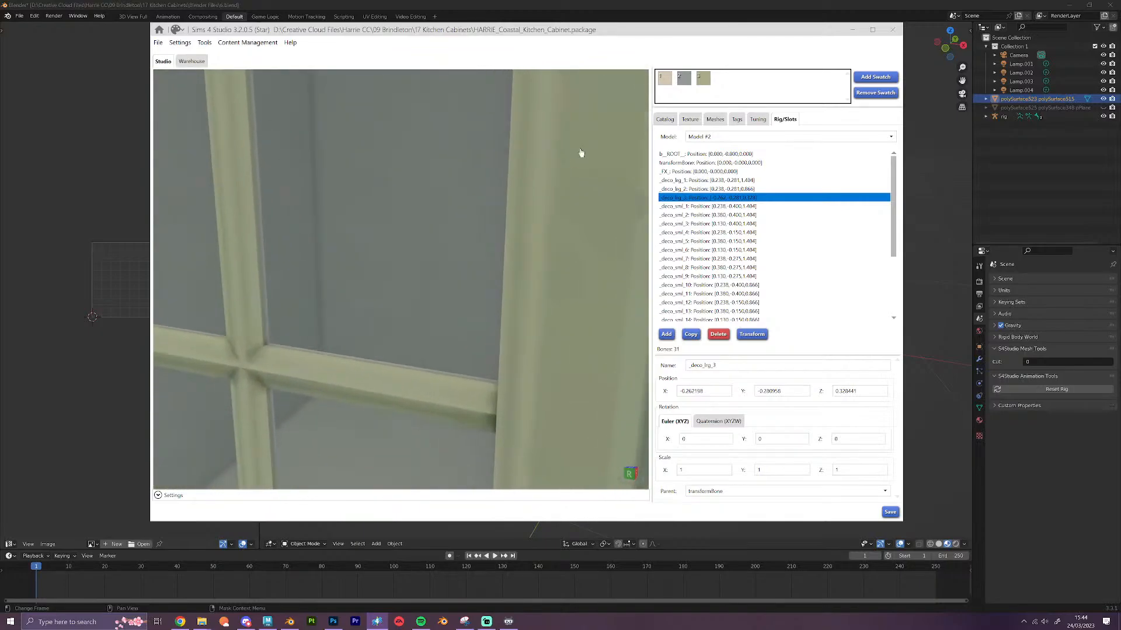
scroll(493, 246, "up", 4)
right_click_drag(494, 247, 510, 358)
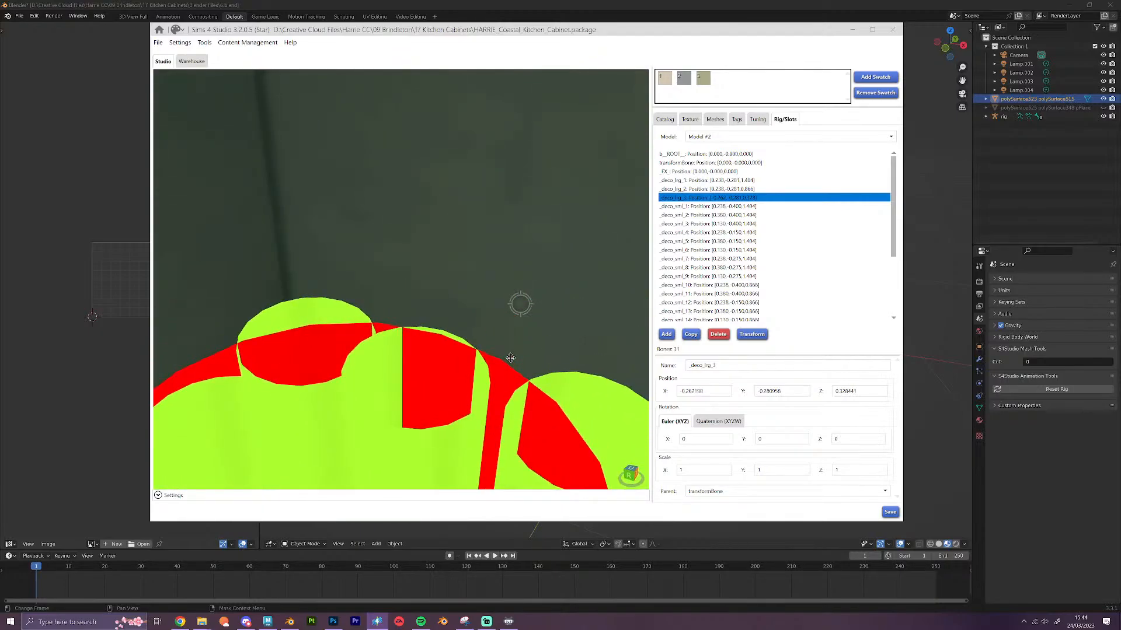
middle_click_drag(294, 343, 322, 305)
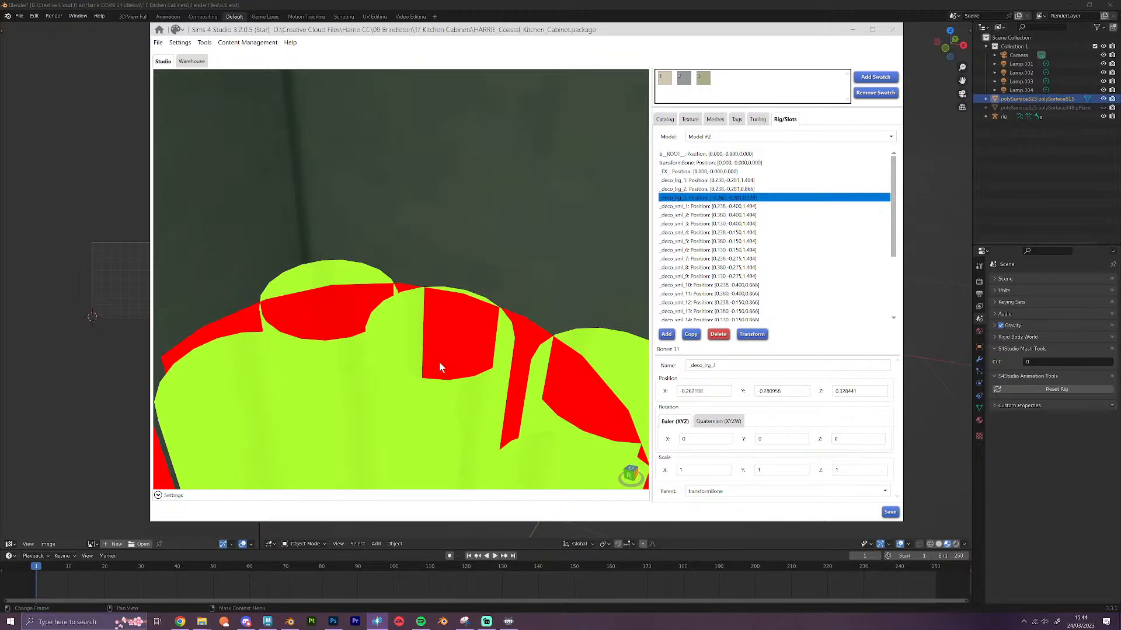
right_click_drag(439, 362, 516, 379)
scroll(517, 379, "down", 5)
scroll(516, 379, "down", 10)
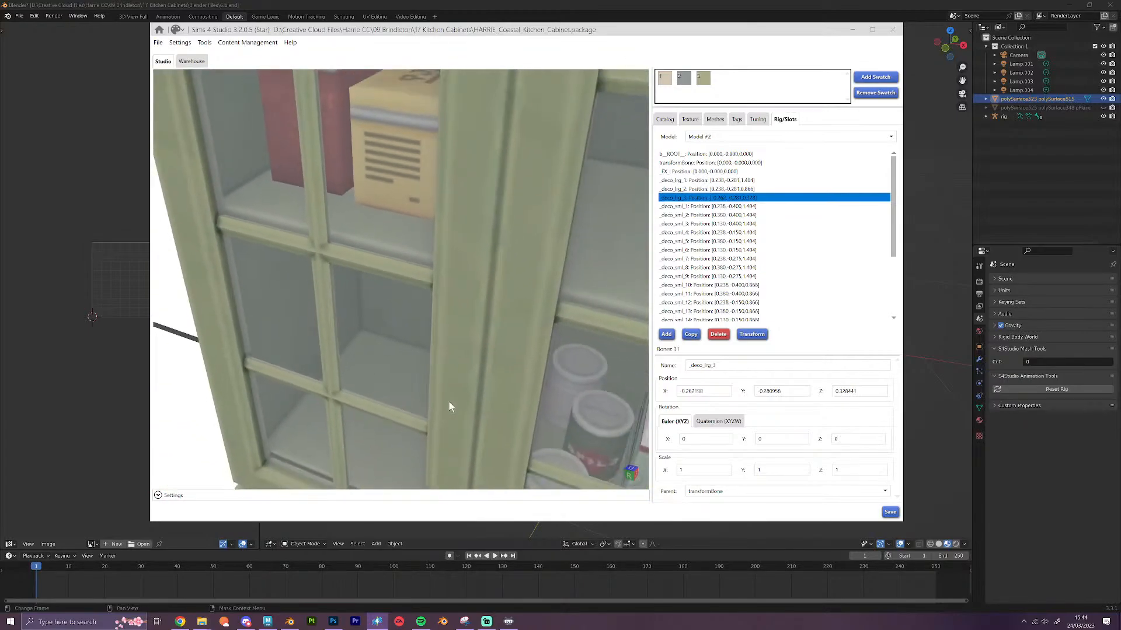
right_click_drag(425, 435, 461, 397)
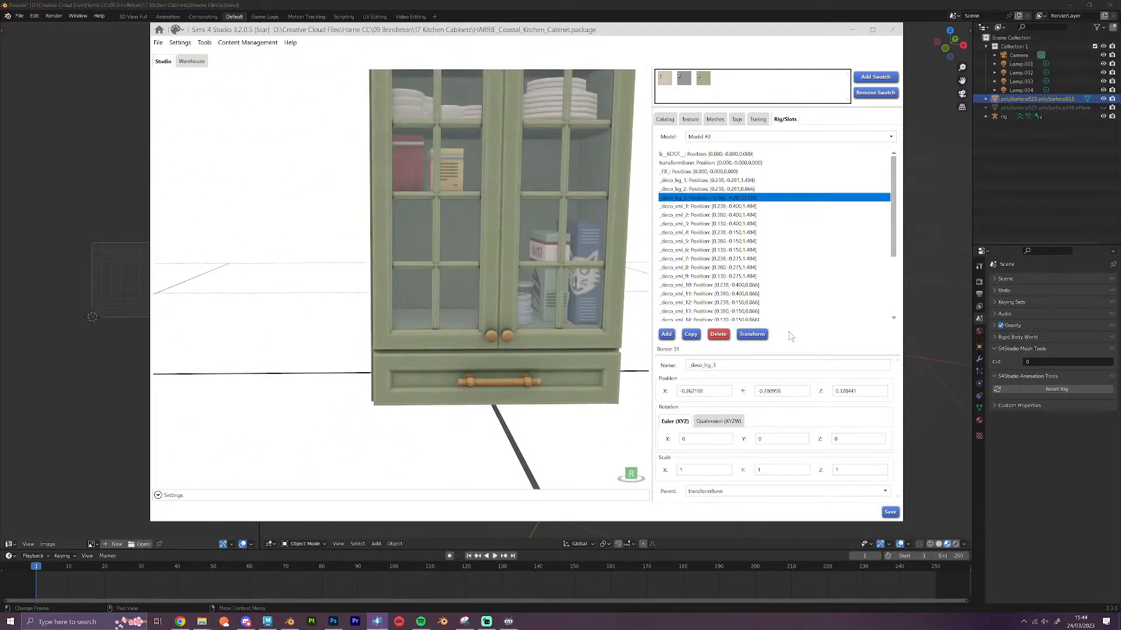
Save the kitchen cabinet package
left_click(891, 516)
left_click(579, 340)
right_click_drag(541, 351, 528, 365)
middle_click_drag(545, 267, 480, 388)
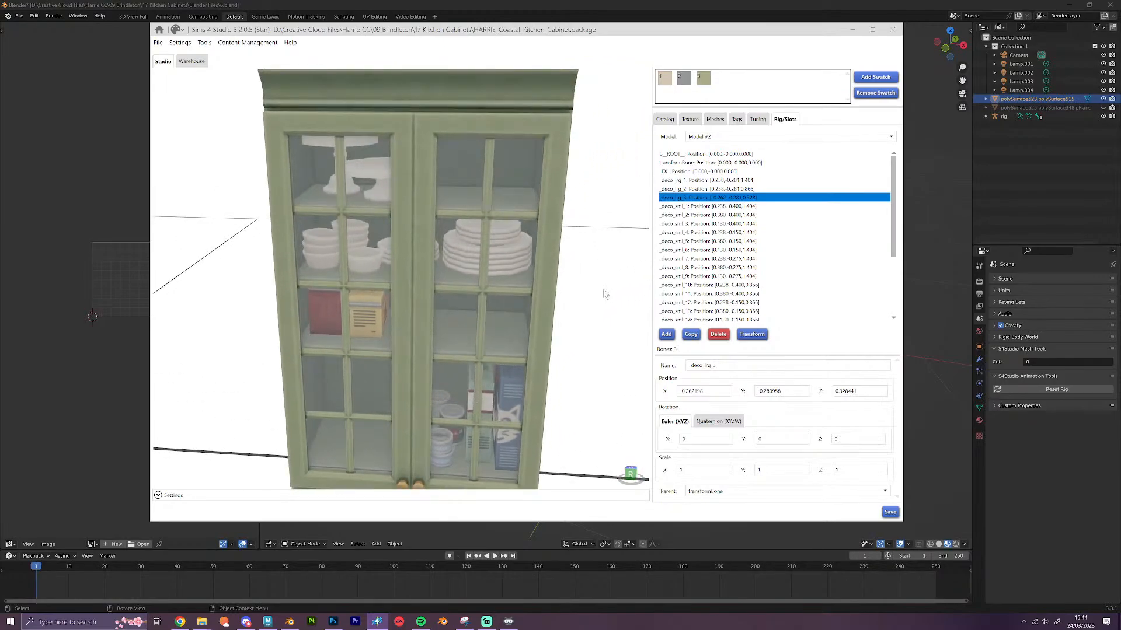
Change the rig model to Model #6 and view the small wall cabinet's shelves up close
left_click(753, 135)
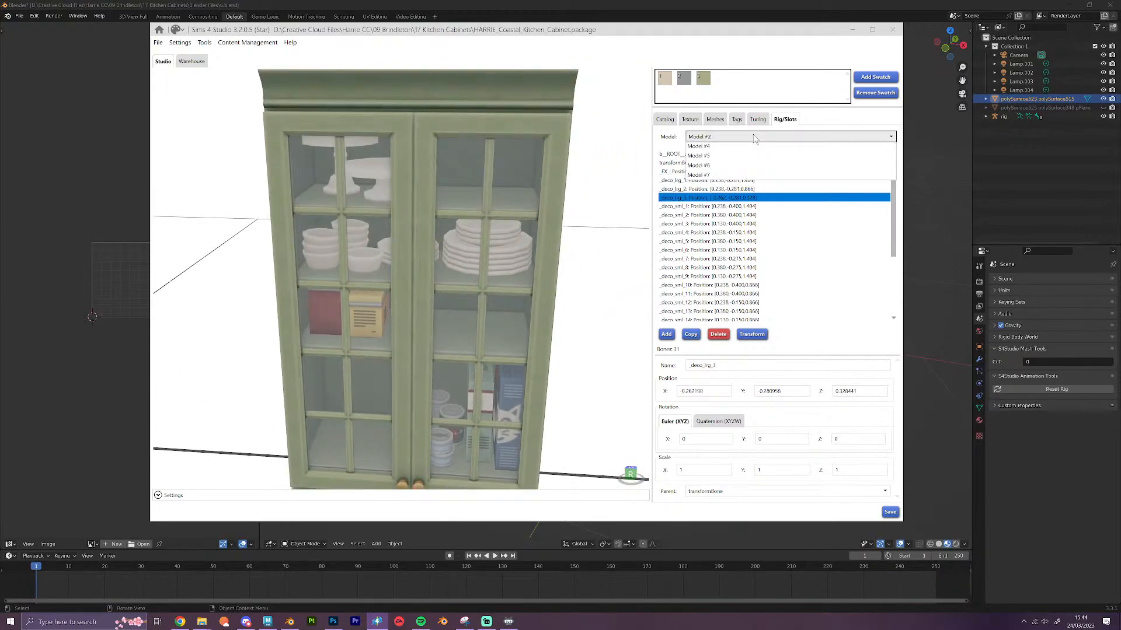
left_click(720, 196)
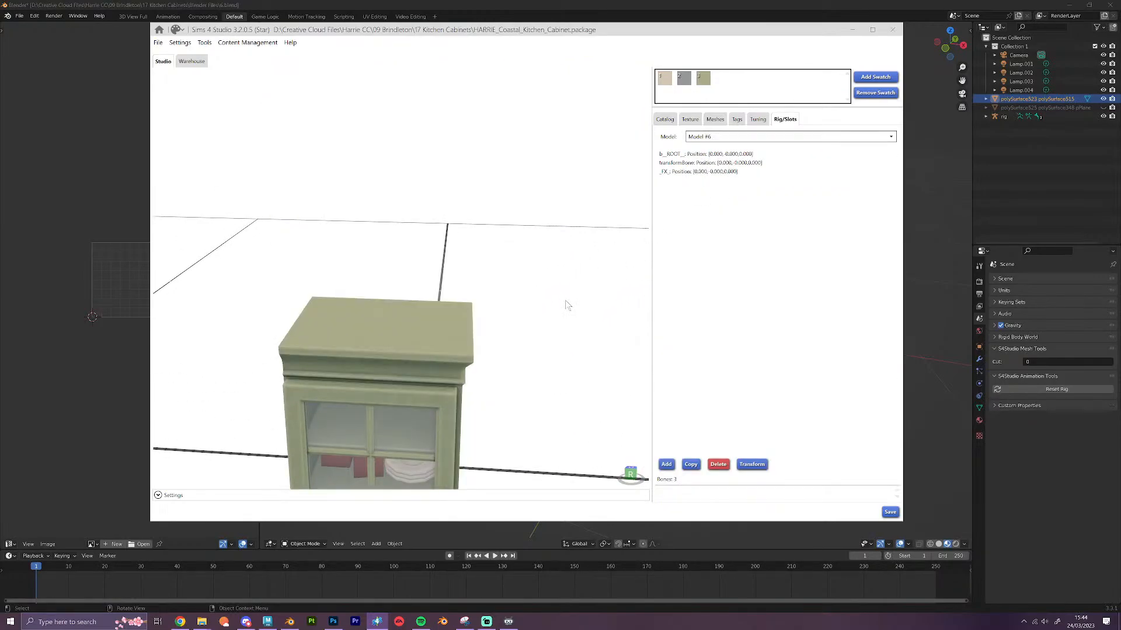
scroll(525, 328, "down", 2)
middle_click_drag(520, 333, 593, 168)
scroll(562, 231, "up", 6)
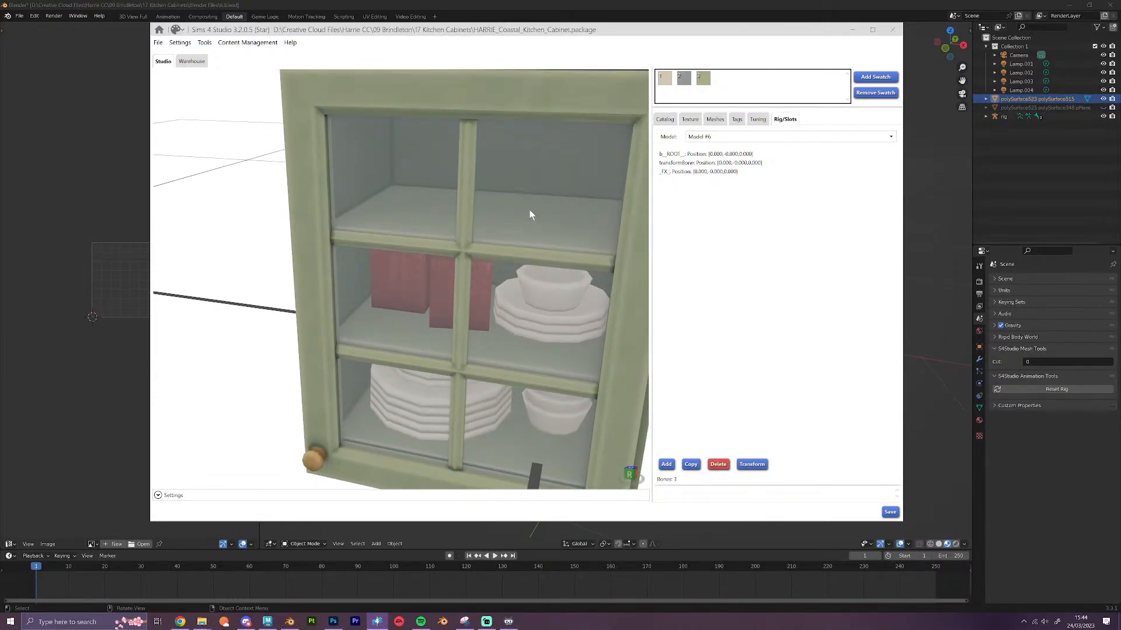
Switch to Blender, select the wall cabinet mesh and save the Blender file
left_click(914, 259)
middle_click_drag(776, 281, 814, 284)
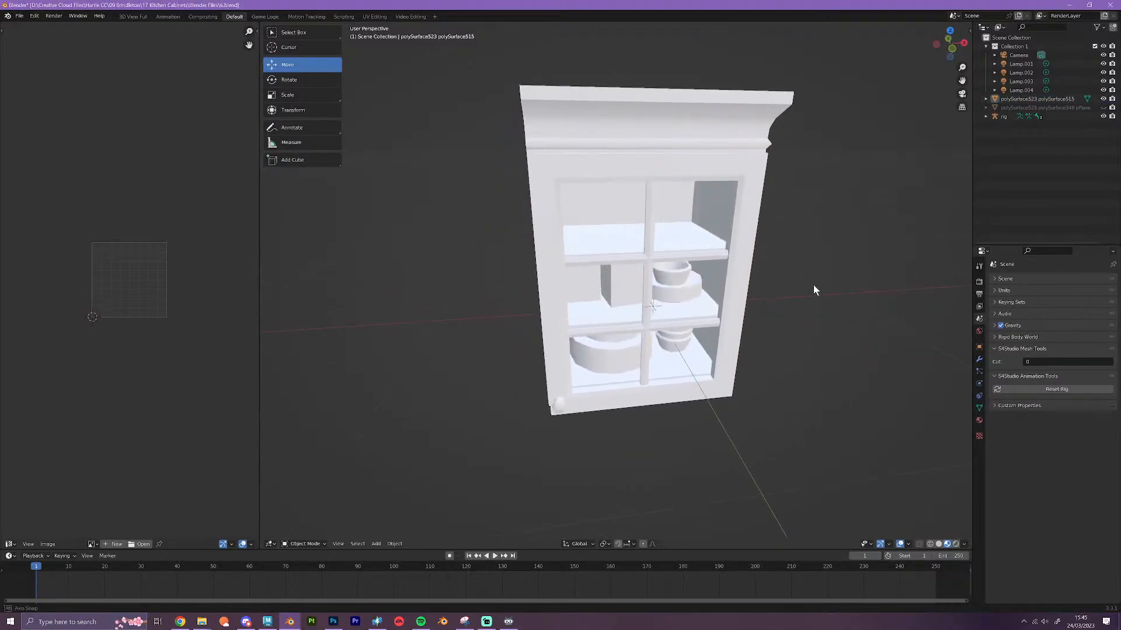
scroll(710, 265, "up", 3)
left_click(690, 261)
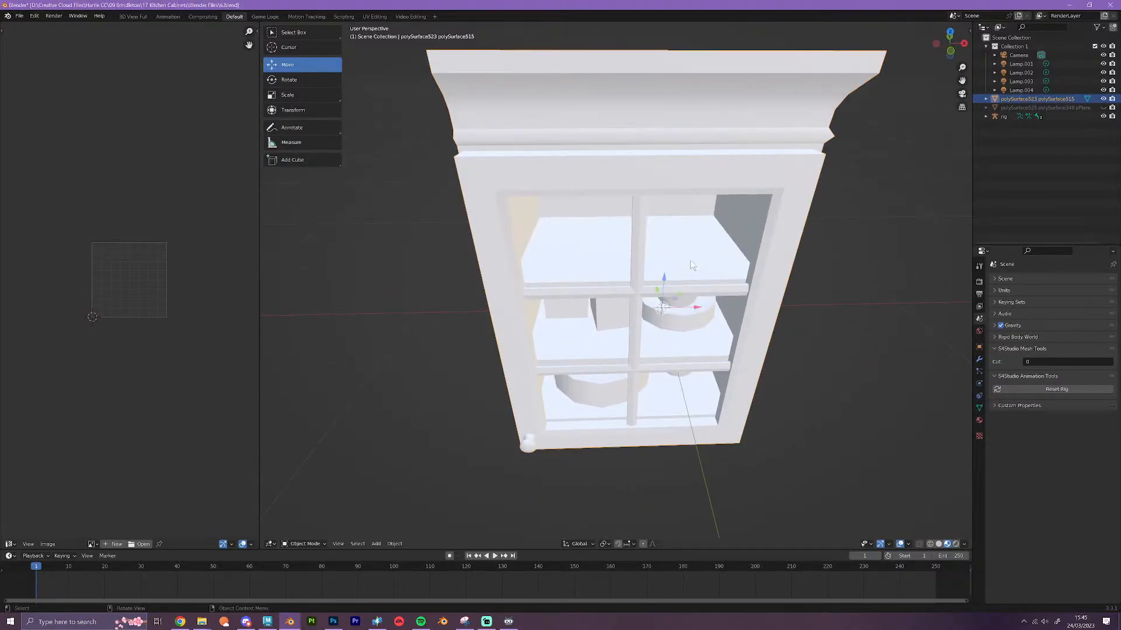
key("ctrl+s")
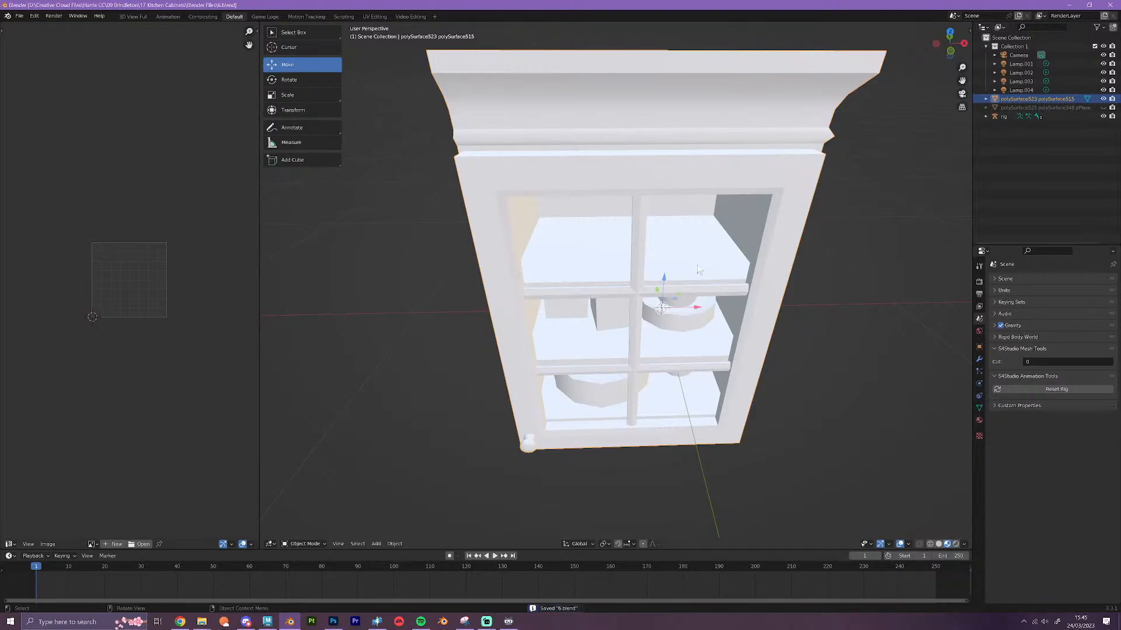
Select the wall cabinet's upper shelf face in Edit Mode, copy its median Z coordinate, and return to Sims 4 Studio
key("Tab")
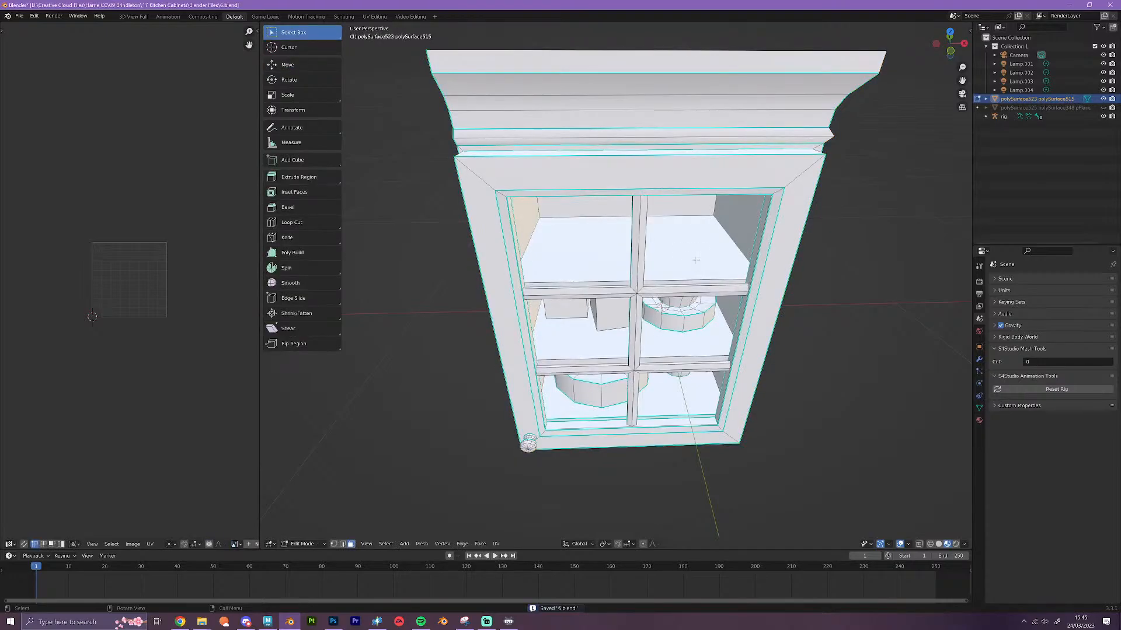
middle_click_drag(677, 257, 666, 318)
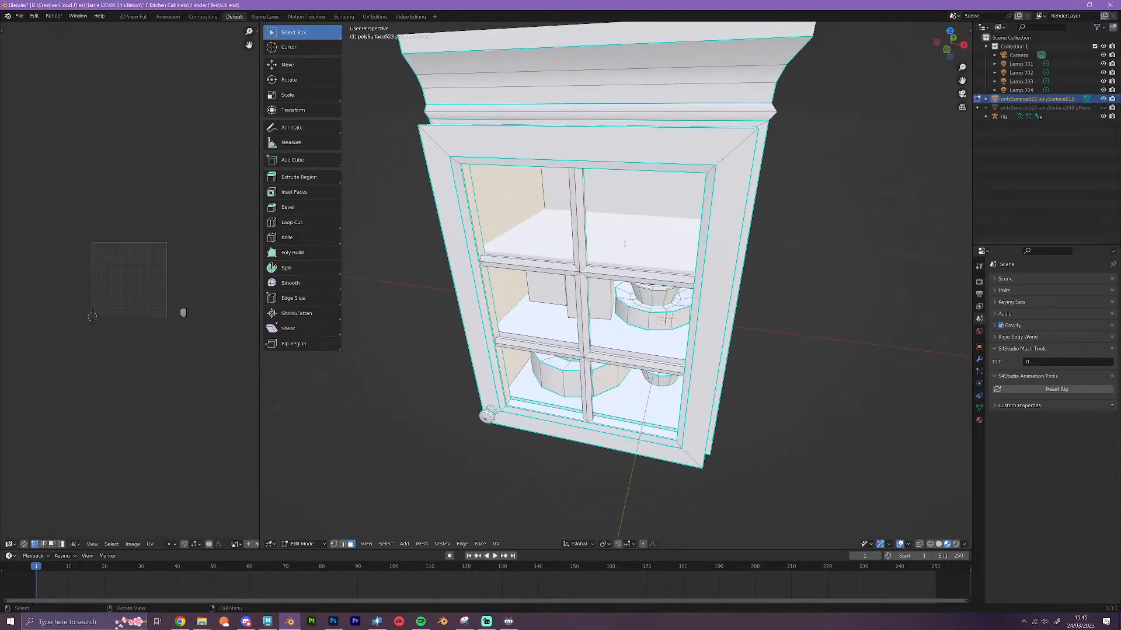
key("n")
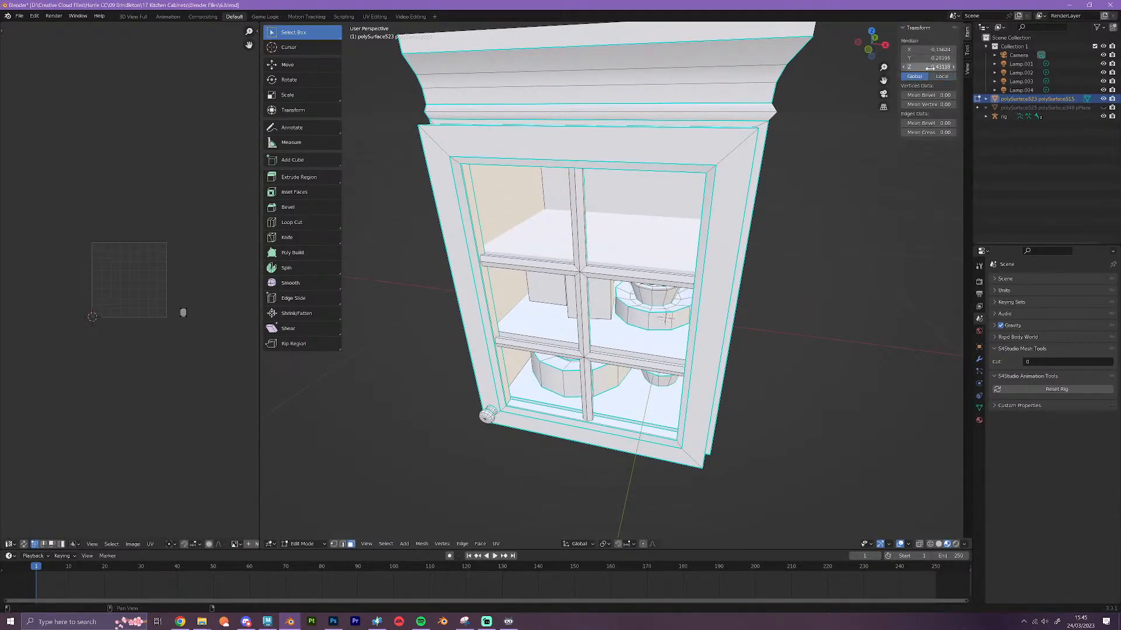
left_click(928, 67)
key("ctrl+c")
left_click(377, 621)
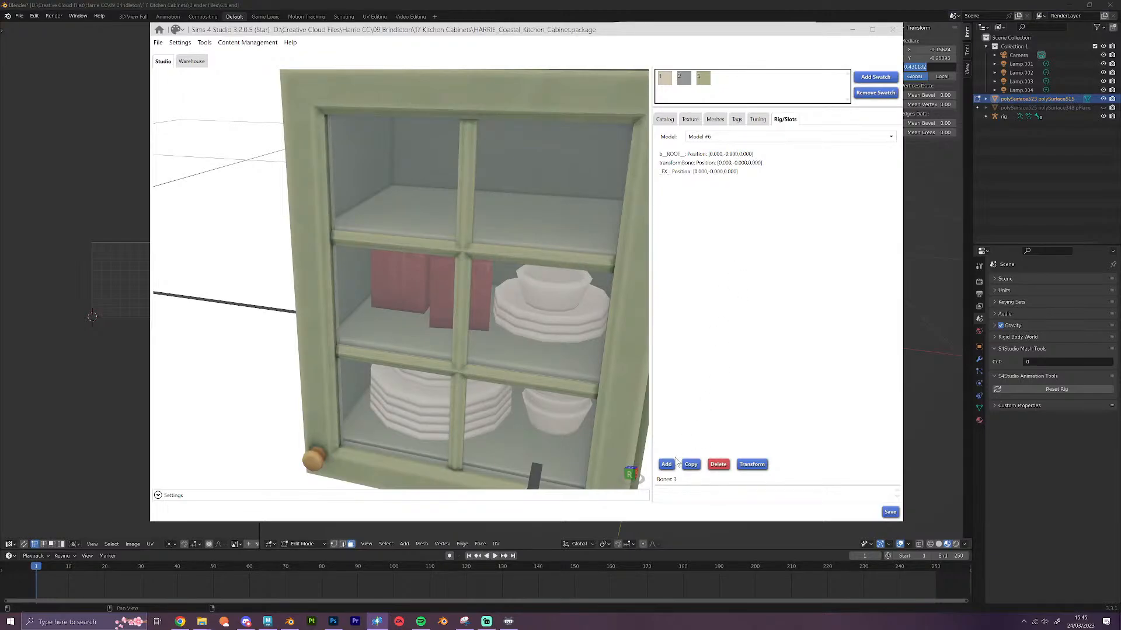
Add a new bone parented to transformBone and name it _deco_lrg_1
left_click(682, 163)
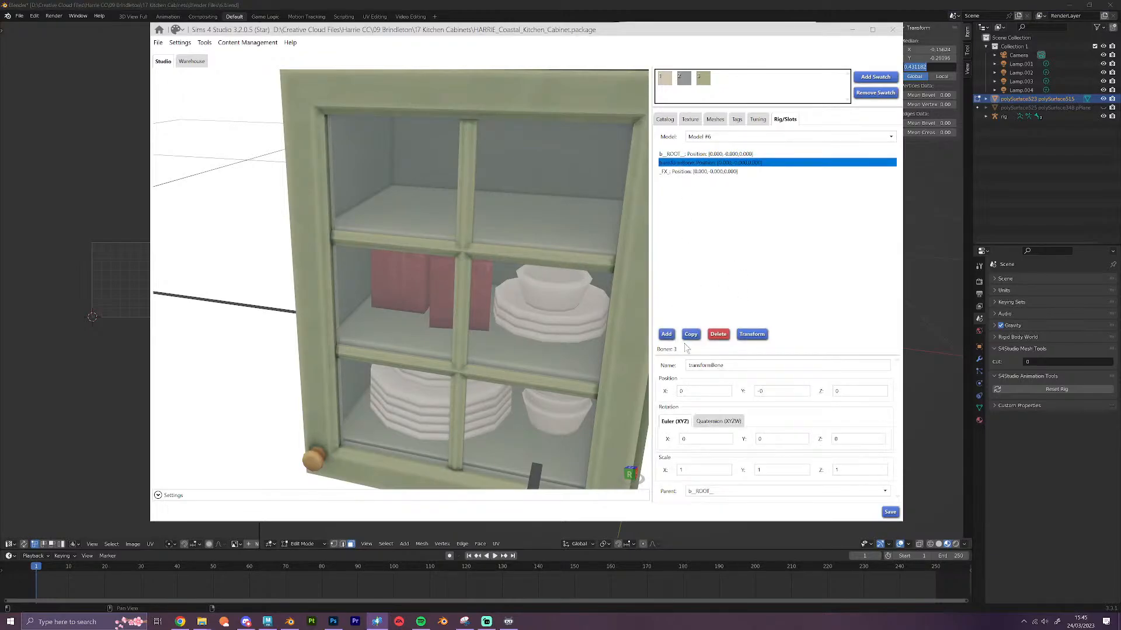
left_click(668, 335)
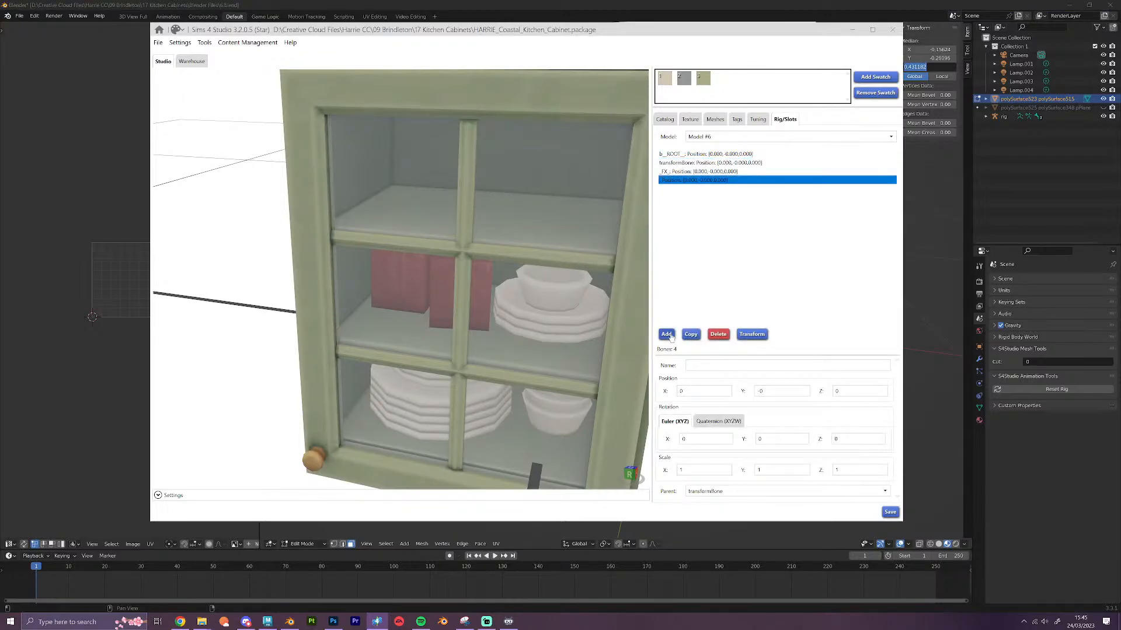
left_click(708, 367)
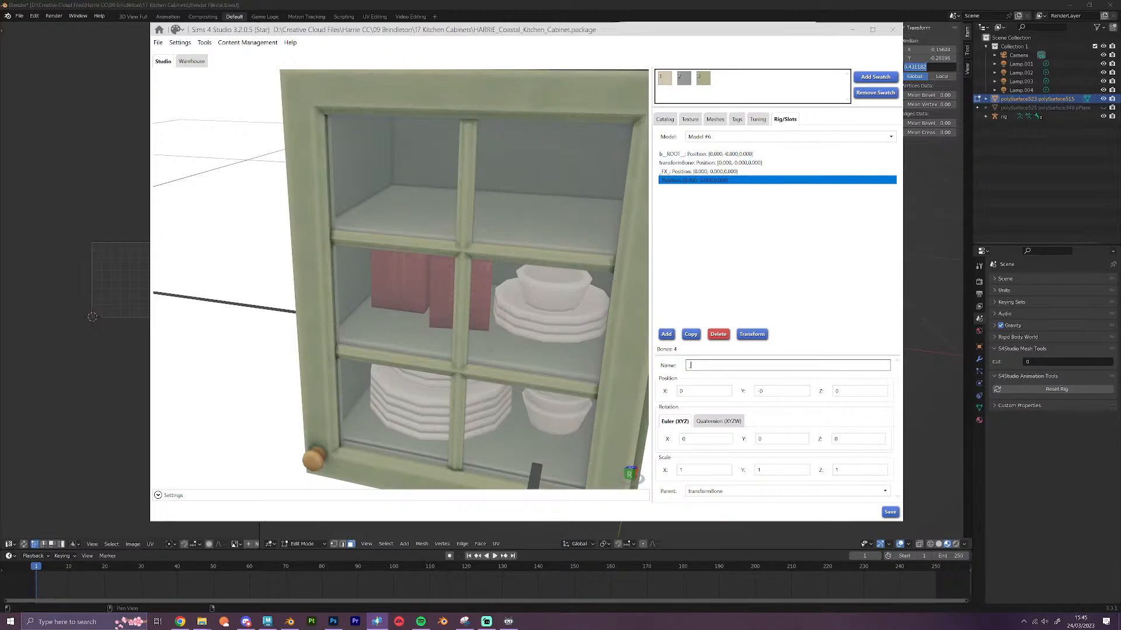
type("_deco_lrg_1")
Set the Z position of _deco_lrg_1 to the shelf height already copied from Blender
left_click(759, 390)
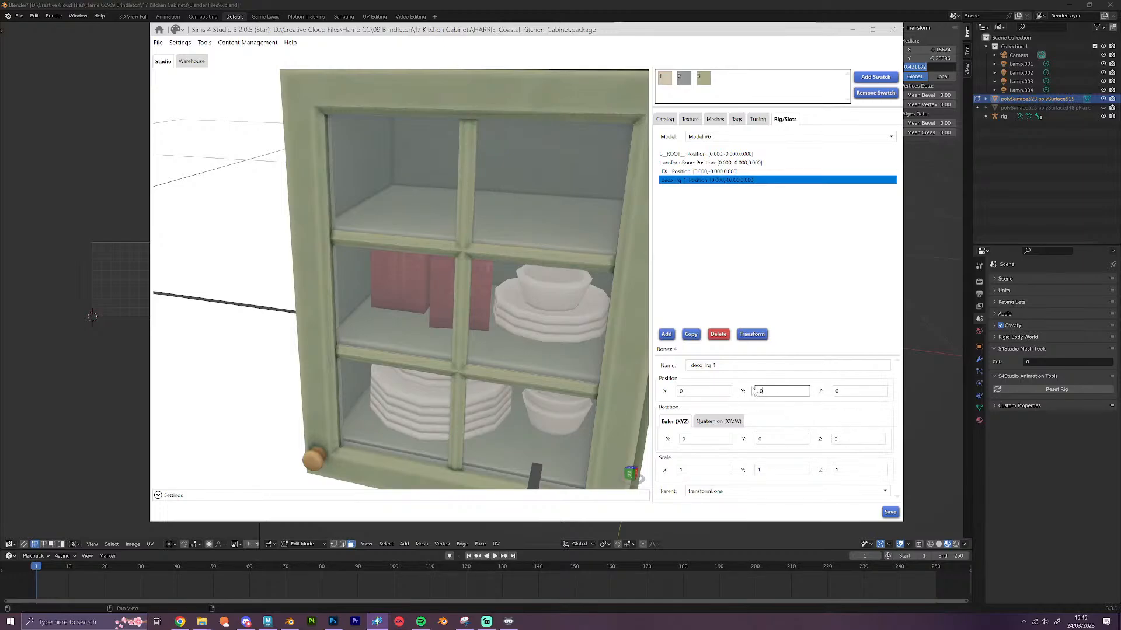
left_click(849, 390)
key("ctrl+v")
Copy the shelf face's median Y coordinate from Blender and set the Y position of _deco_lrg_1 to -0.280958 in Sims 4 Studio
key("alt+Tab")
key("shift+Tab")
key("ctrl+c")
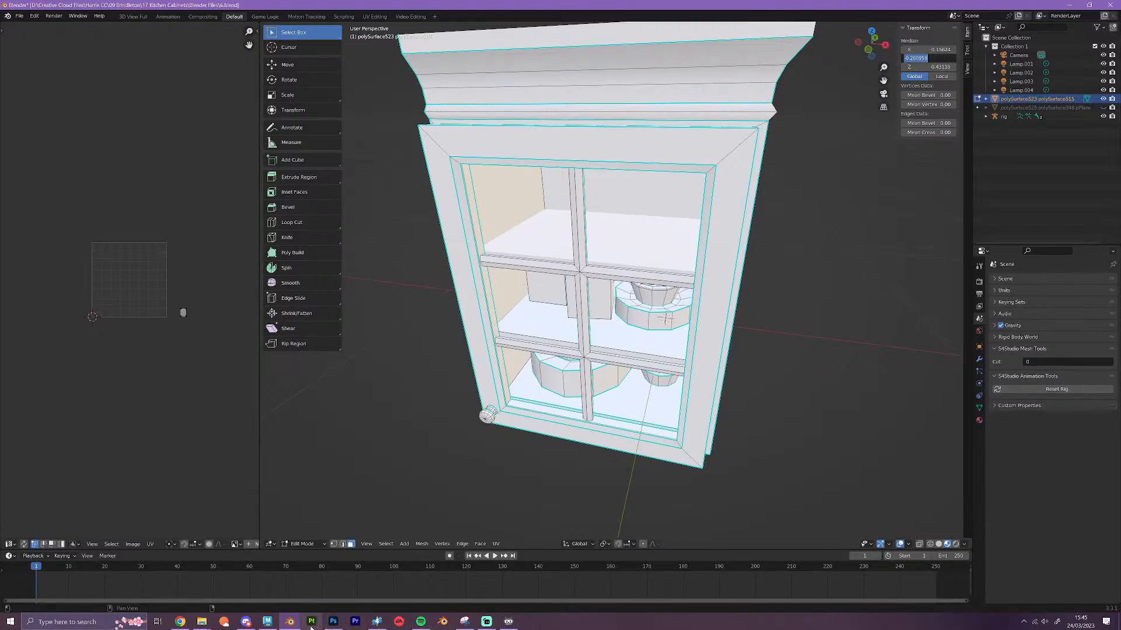
left_click(376, 621)
left_click(764, 391)
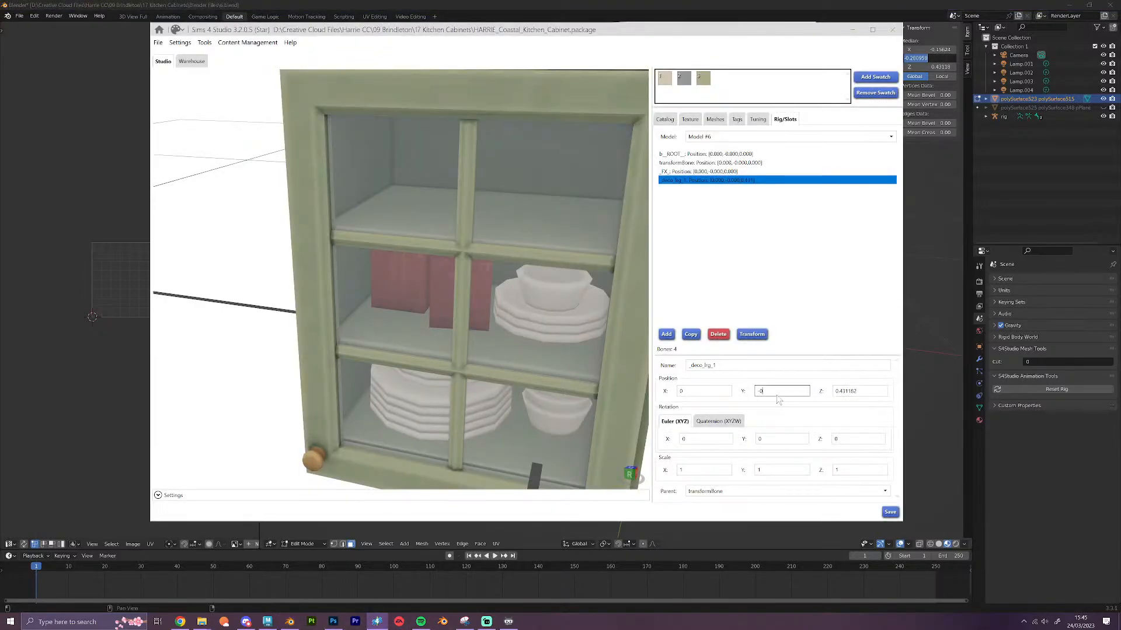
key("ctrl+v")
Copy the shelf face's median X coordinate from Blender and set the X position of _deco_lrg_1 to -0.15624 in Sims 4 Studio
double_click(927, 49)
key("ctrl+c")
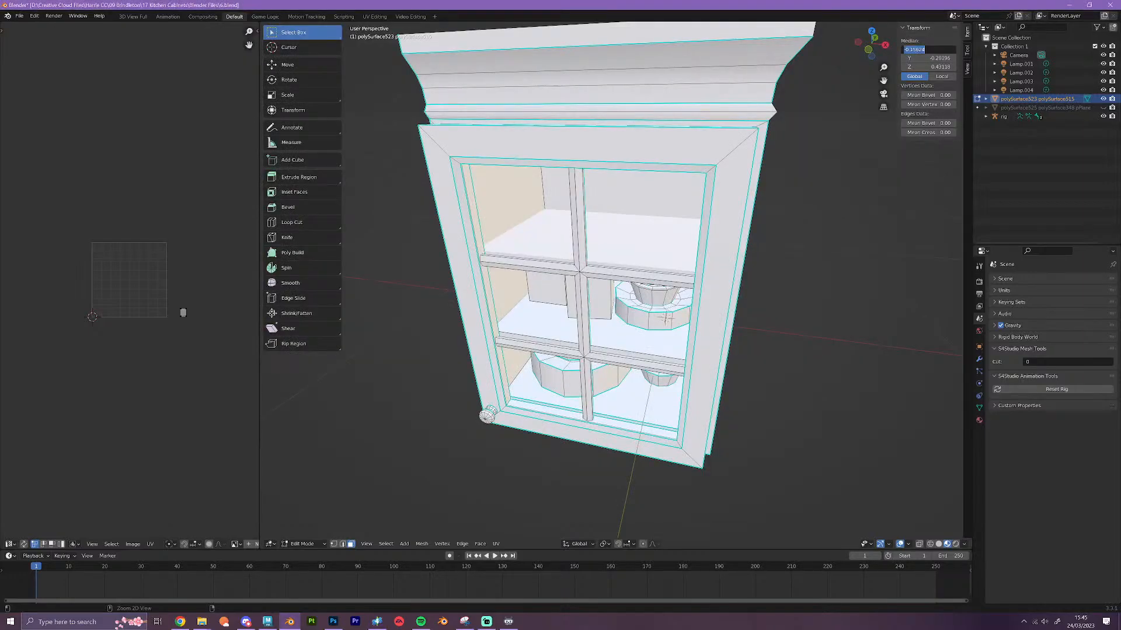
mouse_move(285, 624)
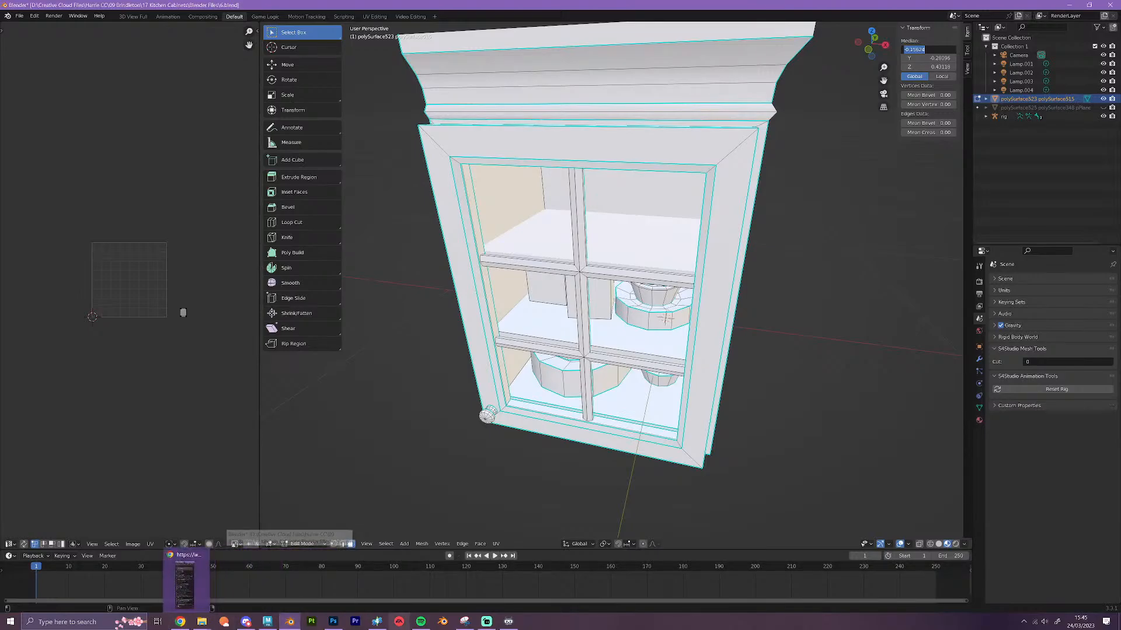
left_click(380, 623)
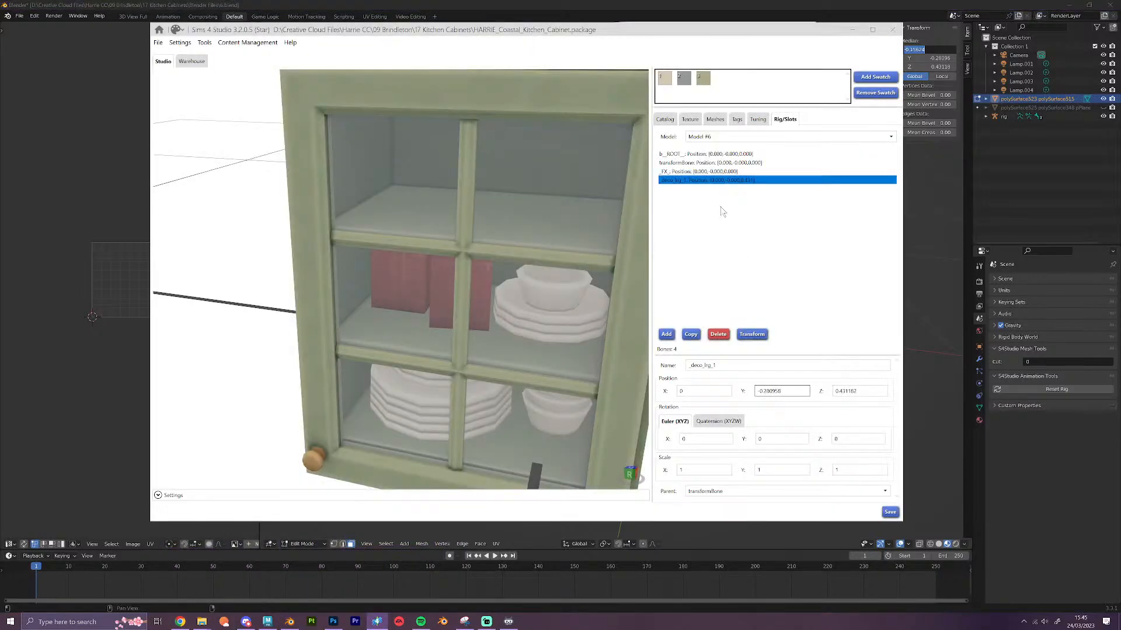
left_click(703, 391)
key("ctrl+v")
left_click(822, 366)
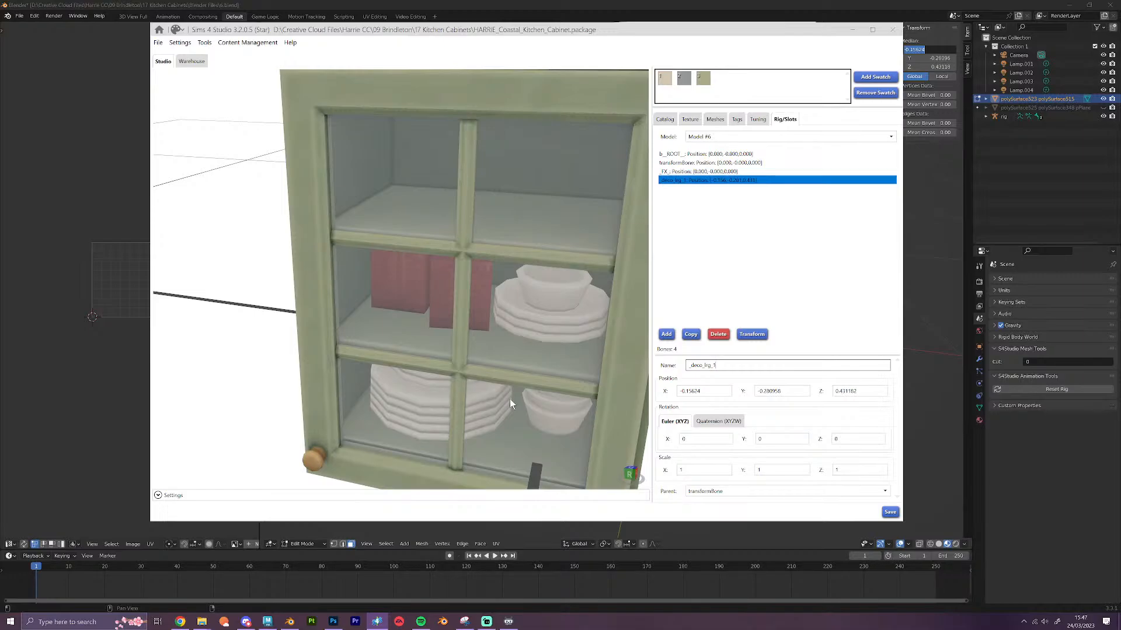
Examine the placement and size of the large deco slot on the cabinet's upper shelf from close up and above
left_click_drag(509, 398, 507, 241)
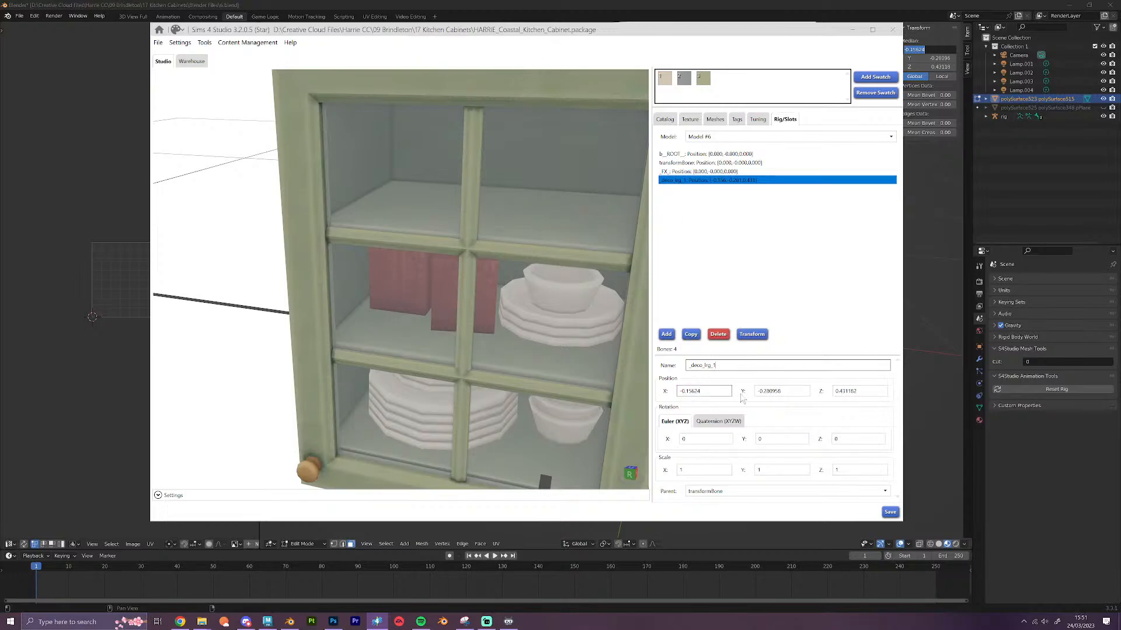
scroll(552, 235, "up", 6)
middle_click_drag(558, 177, 355, 369)
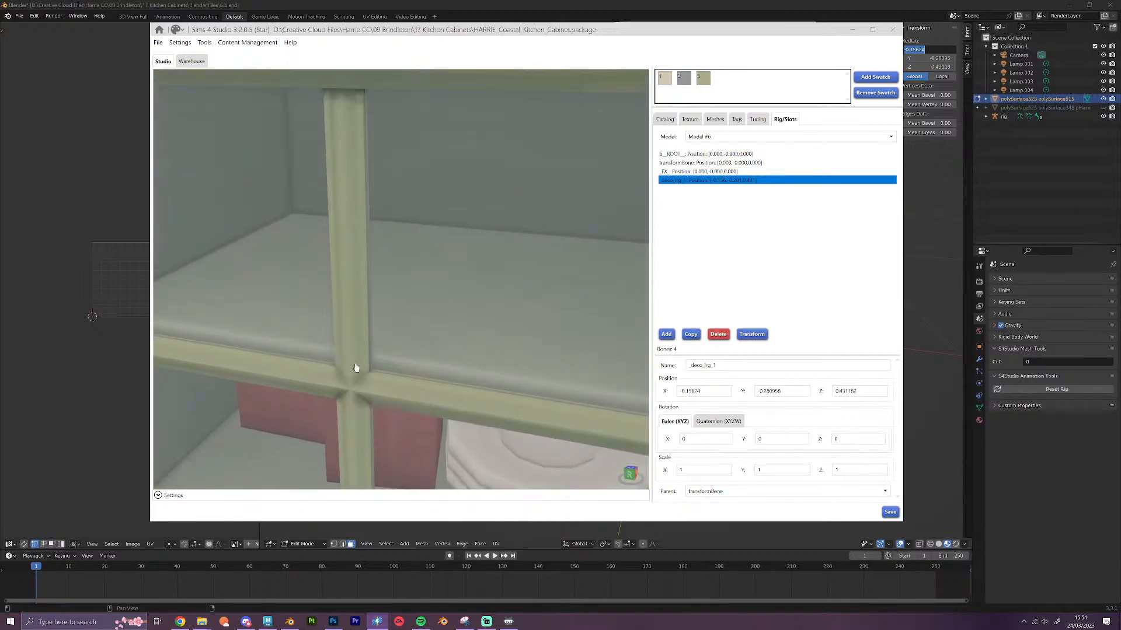
scroll(446, 320, "up", 8)
scroll(457, 318, "down", 3)
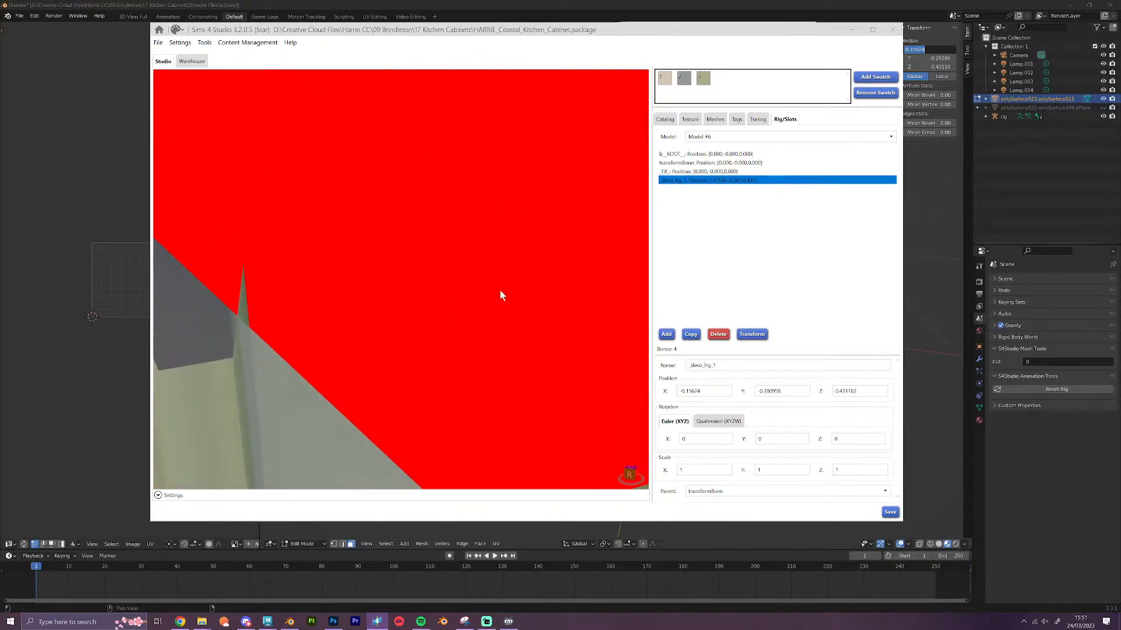
mouse_move(543, 279)
right_mouse_down()
mouse_move(495, 331)
mouse_move(556, 352)
mouse_move(621, 352)
mouse_move(568, 355)
mouse_move(647, 363)
right_mouse_up()
scroll(574, 354, "down", 5)
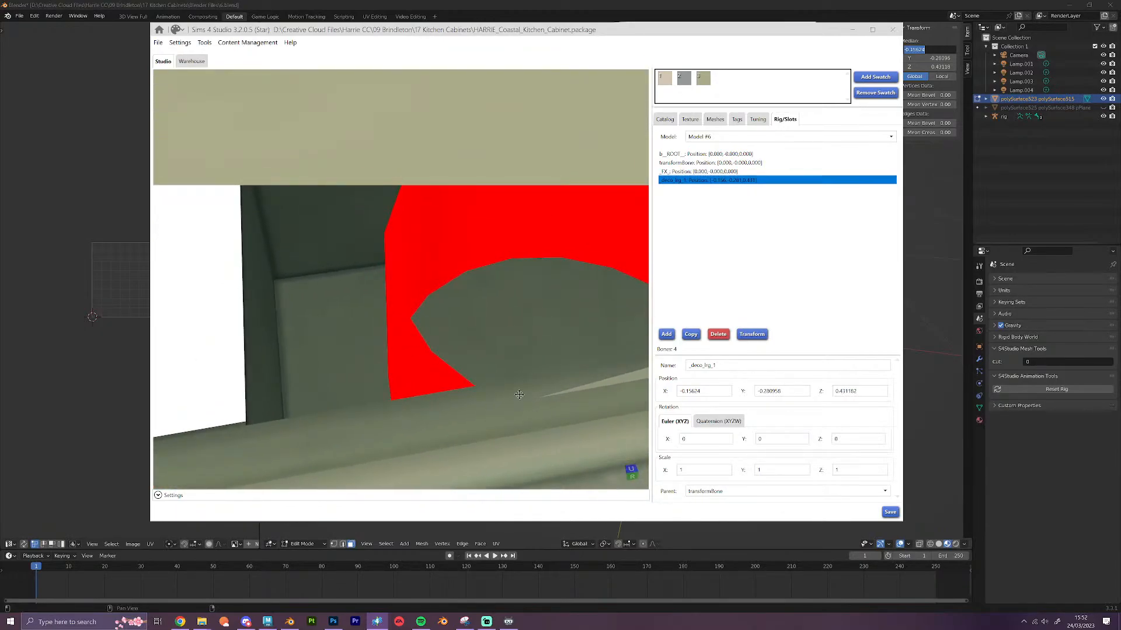
right_click_drag(518, 394, 578, 343)
mouse_move(579, 336)
middle_mouse_down()
mouse_move(469, 371)
mouse_move(255, 383)
mouse_move(265, 339)
middle_mouse_up()
right_click_drag(265, 338, 430, 322)
middle_click_drag(430, 322, 204, 363)
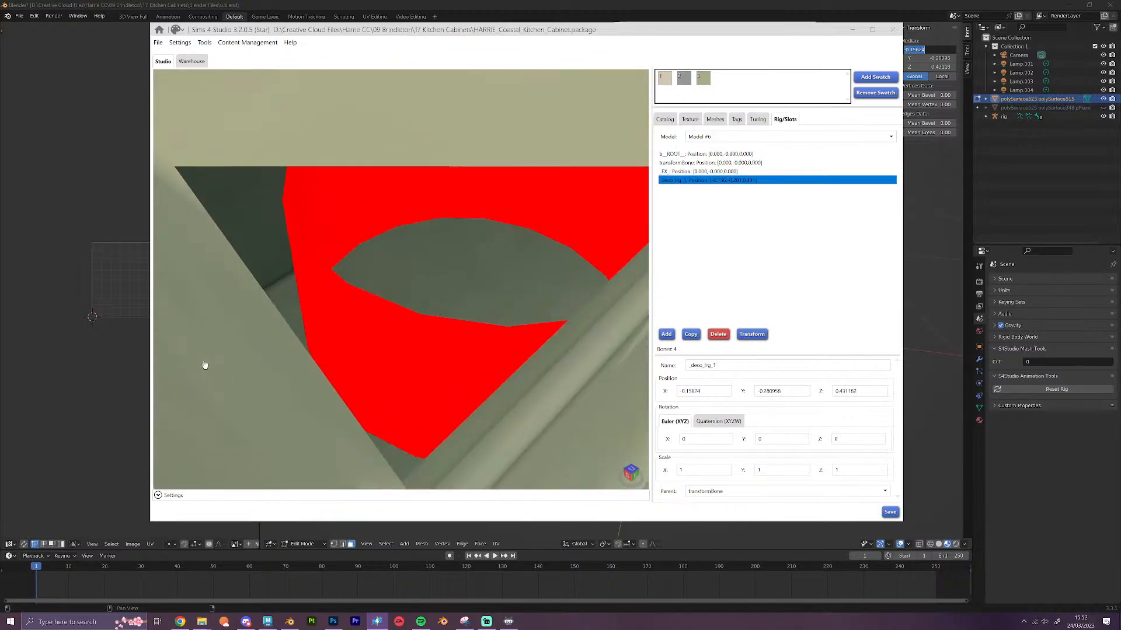
right_click_drag(204, 363, 303, 327)
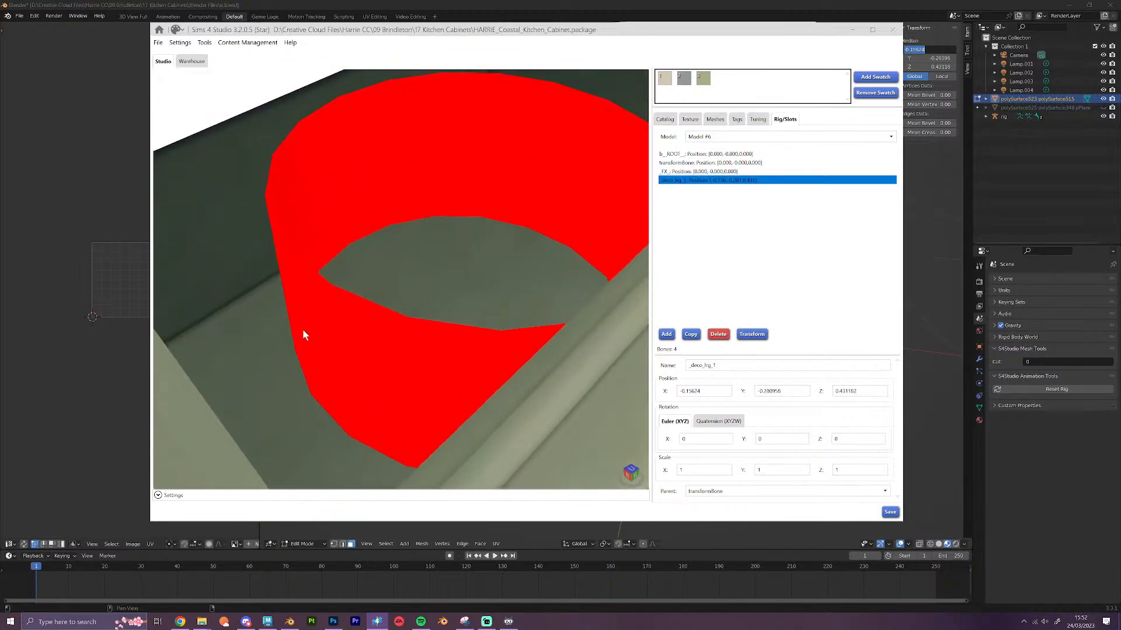
Duplicate the large deco slot and rename the copy _deco_sml_1, keeping it at the centre of the shelf
left_click(691, 334)
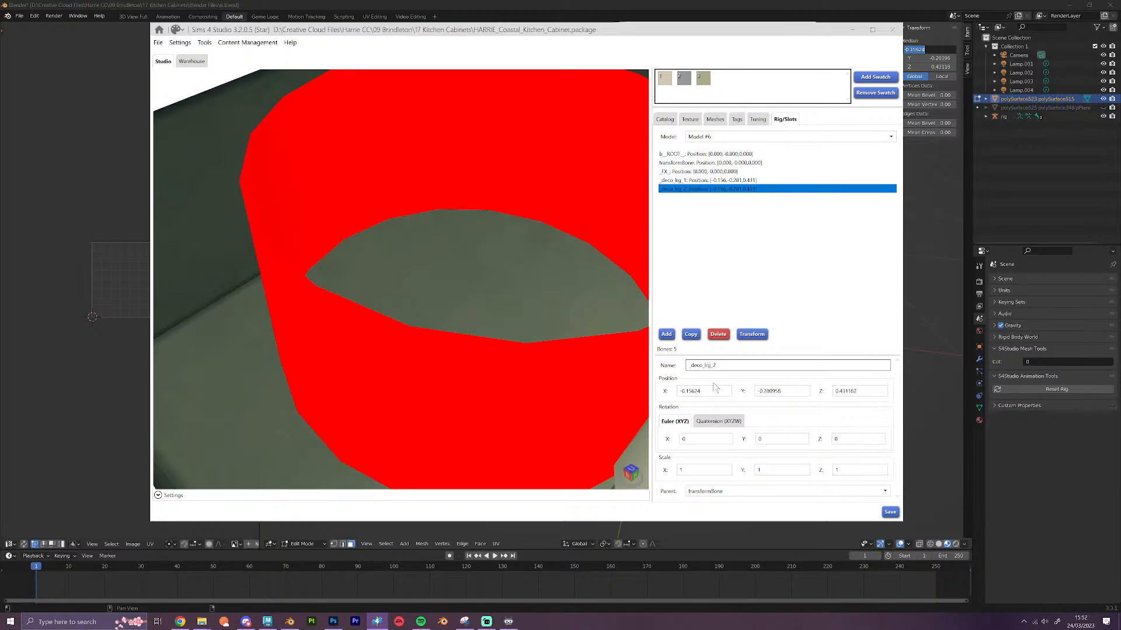
key("BackSpace")
key("BackSpace")
key("BackSpace")
type("sml")
key("BackSpace")
type("1")
left_click(782, 390)
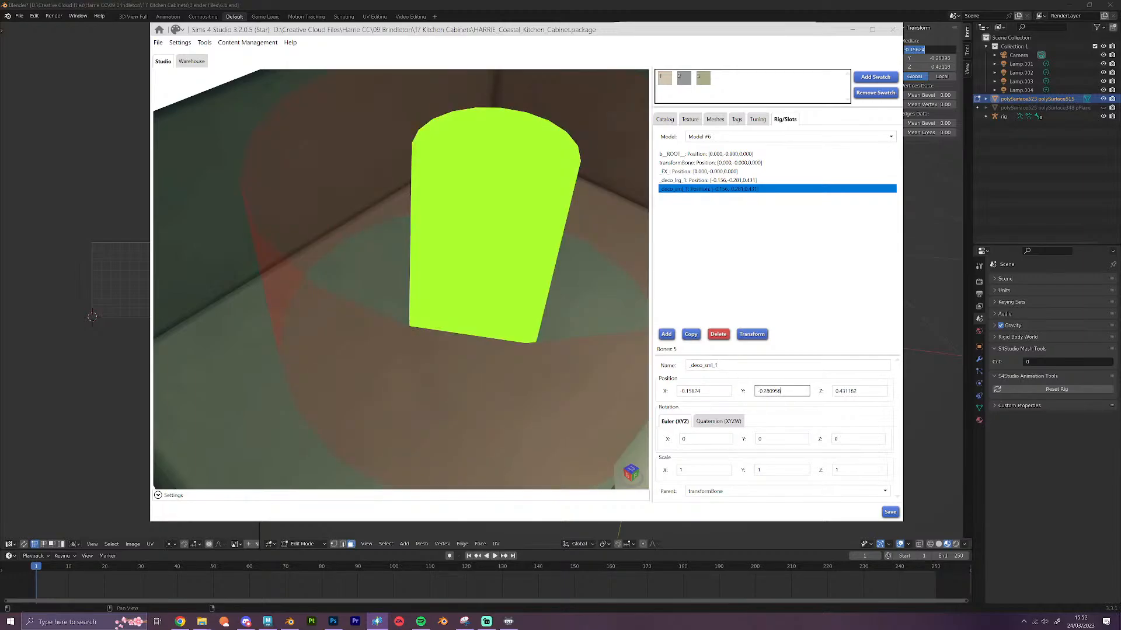
mouse_move(523, 316)
right_mouse_down()
mouse_move(520, 340)
mouse_move(518, 323)
right_mouse_up()
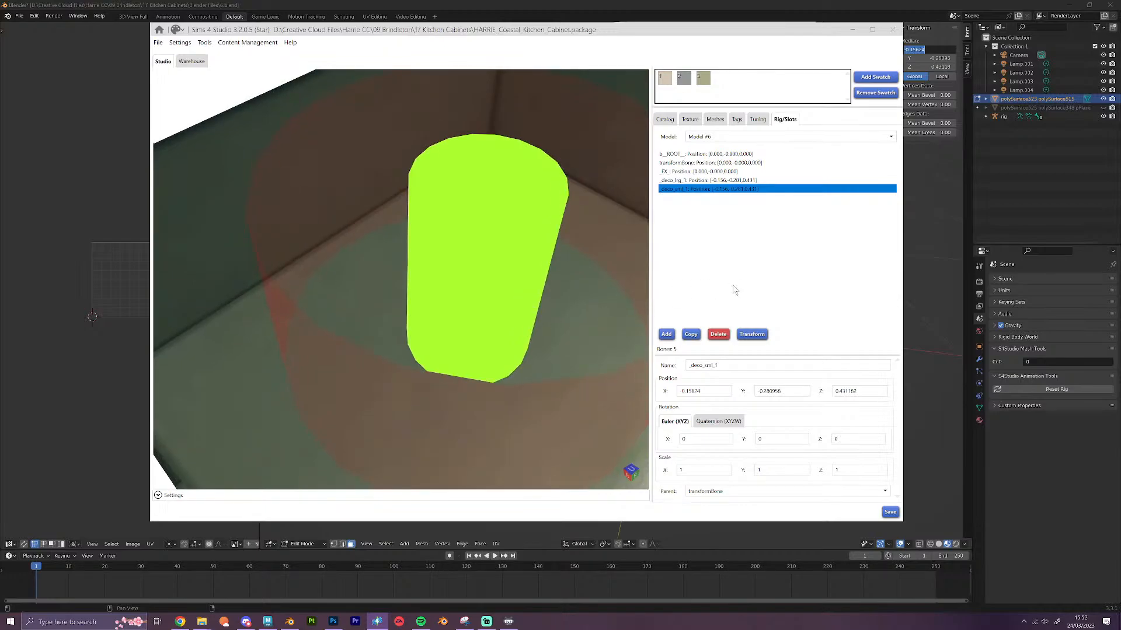
Duplicate the small deco slot and set the copy's Y position to -0.1
left_click(690, 334)
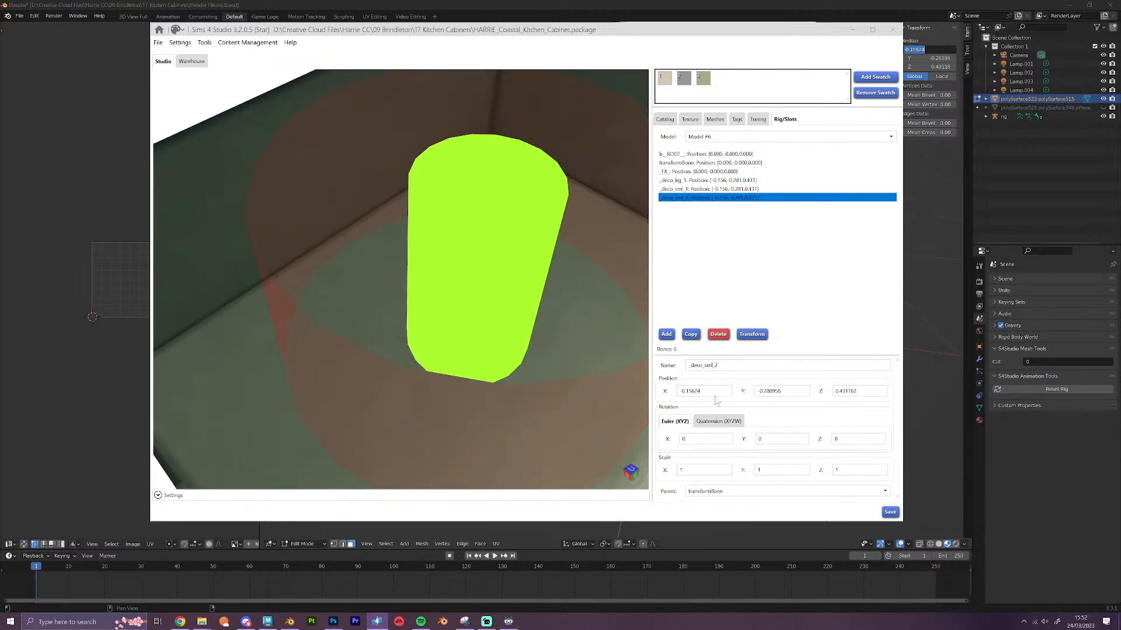
left_click(761, 391)
key("BackSpace")
type("1")
key("Delete")
key("Delete")
key("Delete")
key("Delete")
key("Delete")
key("Tab")
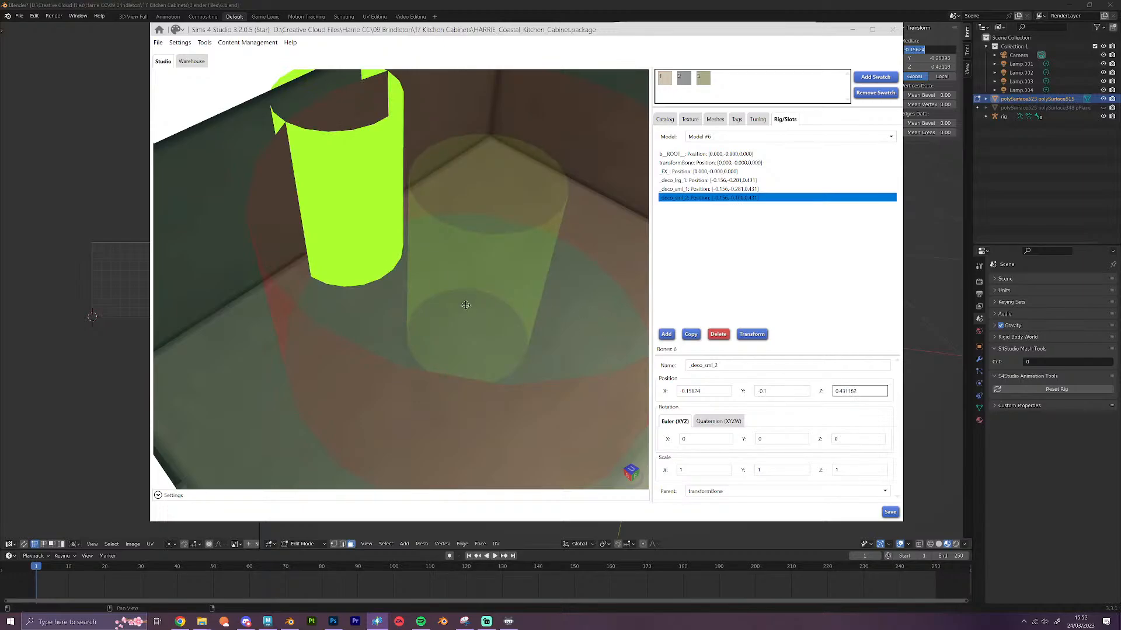
right_click_drag(463, 302, 465, 306)
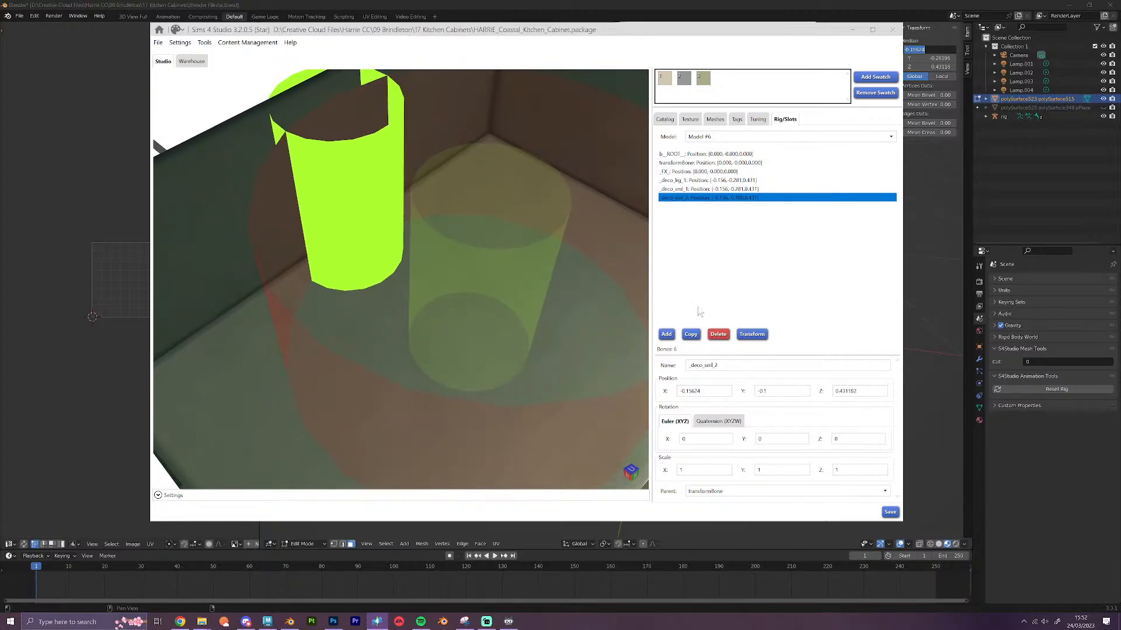
Set the second small deco slot's Y position to -0.15
left_click(767, 391)
type("5")
left_click(835, 390)
Duplicate _deco_sml_1 again and set the new copy's Y position to -0.380958
left_click(708, 188)
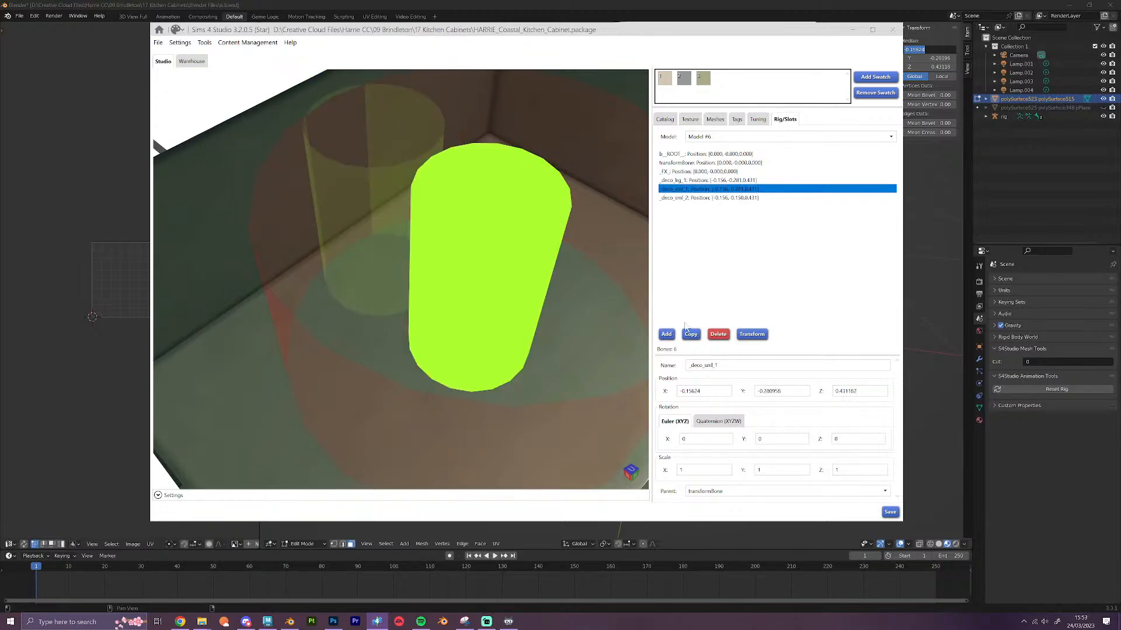
left_click(691, 334)
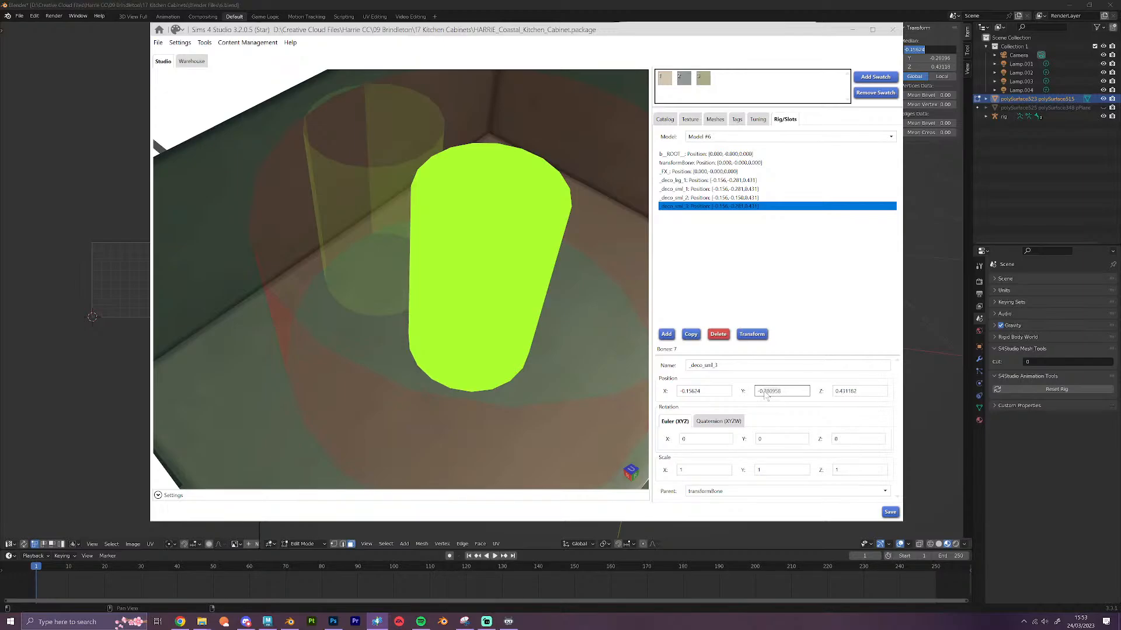
left_click(387, 204)
left_click(489, 282)
key("BackSpace")
type("3")
left_click(858, 393)
Set the third small deco slot's Y position to -0.4
scroll(488, 299, "down", 4)
middle_click_drag(473, 280, 447, 236)
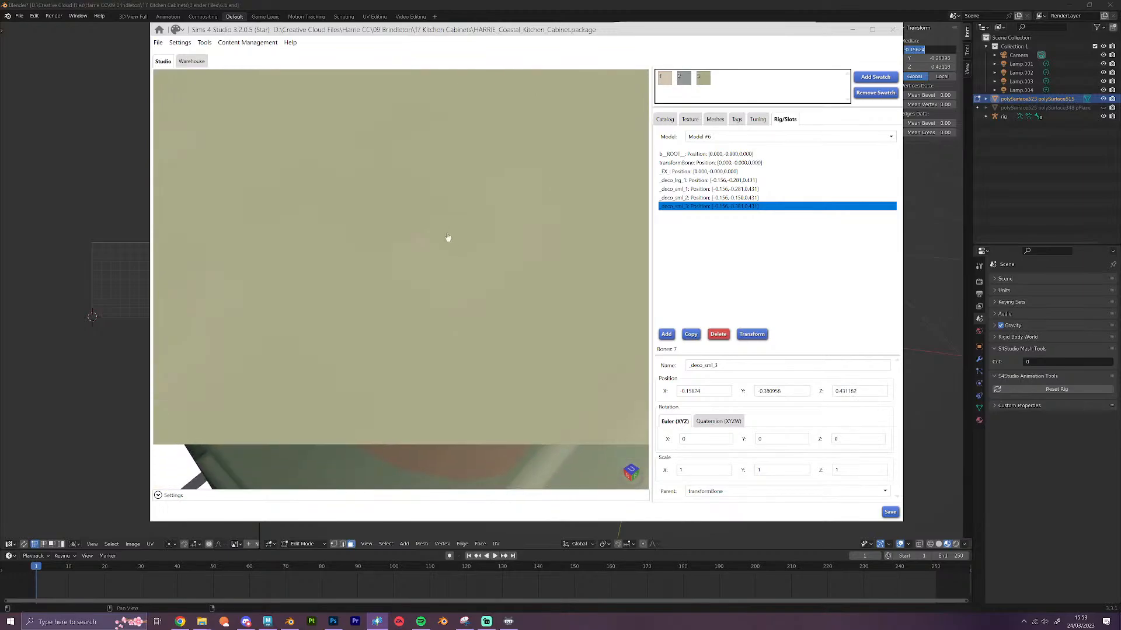
scroll(429, 288, "up", 4)
left_click_drag(459, 347, 362, 369)
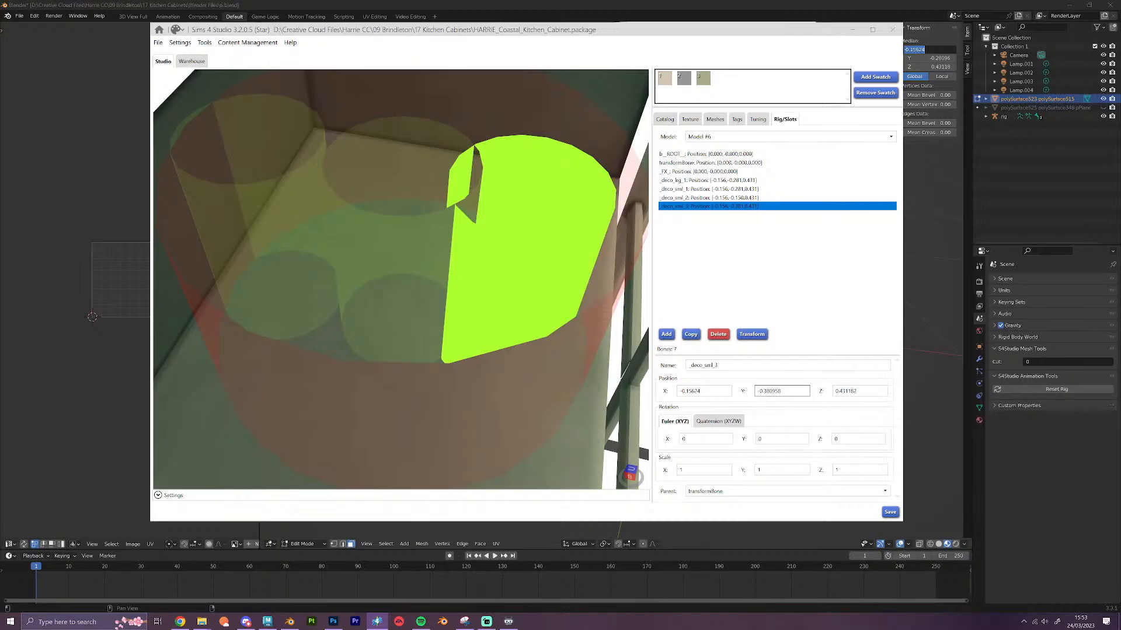
key("BackSpace")
key("BackSpace")
key("BackSpace")
key("BackSpace")
key("BackSpace")
key("BackSpace")
type("4")
key("Tab")
Set the third small deco slot's Y position to -0.42 to space it further from the centre slot
scroll(558, 387, "down", 2)
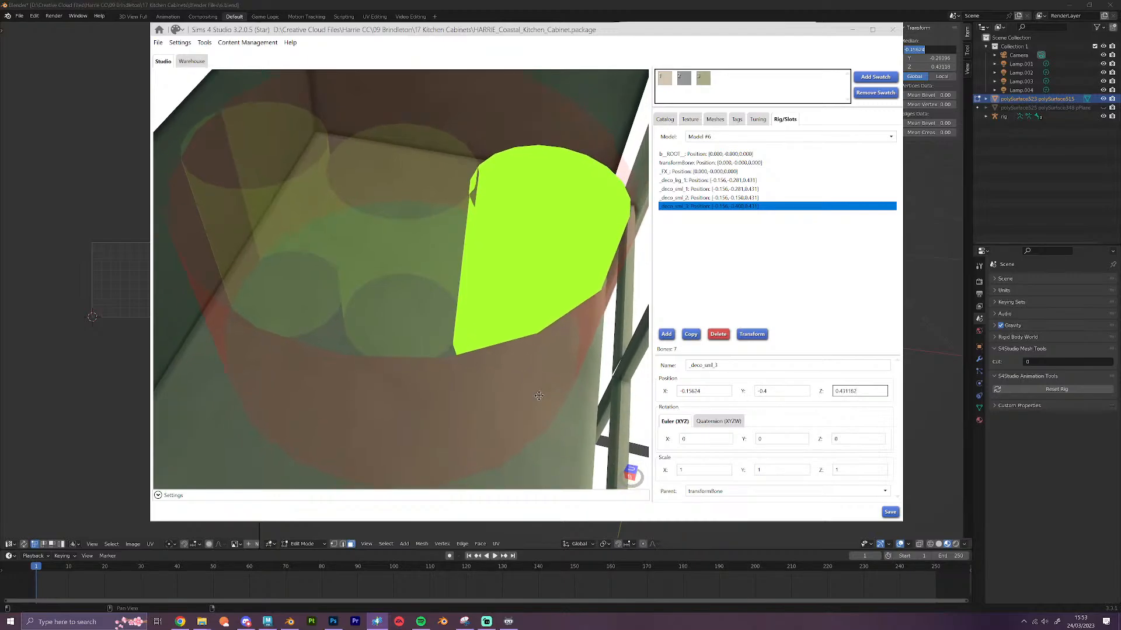
right_click_drag(558, 387, 538, 392)
middle_click_drag(567, 370, 538, 389)
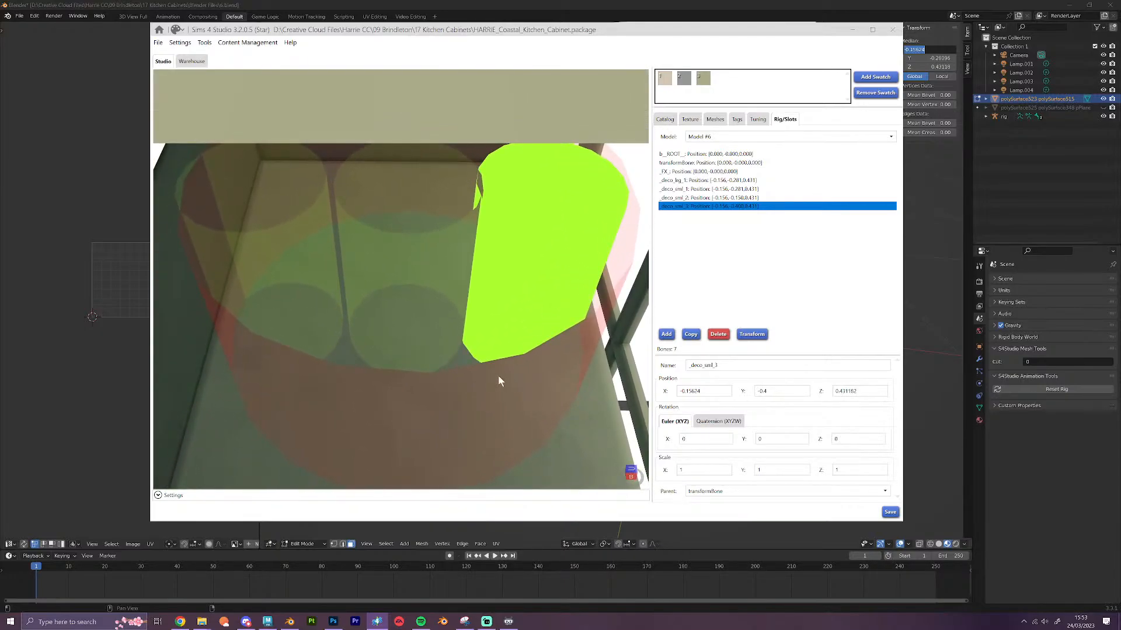
mouse_move(412, 359)
right_mouse_down()
mouse_move(413, 344)
mouse_move(452, 350)
mouse_move(409, 363)
mouse_move(353, 355)
mouse_move(418, 251)
mouse_move(458, 248)
mouse_move(470, 268)
right_mouse_up()
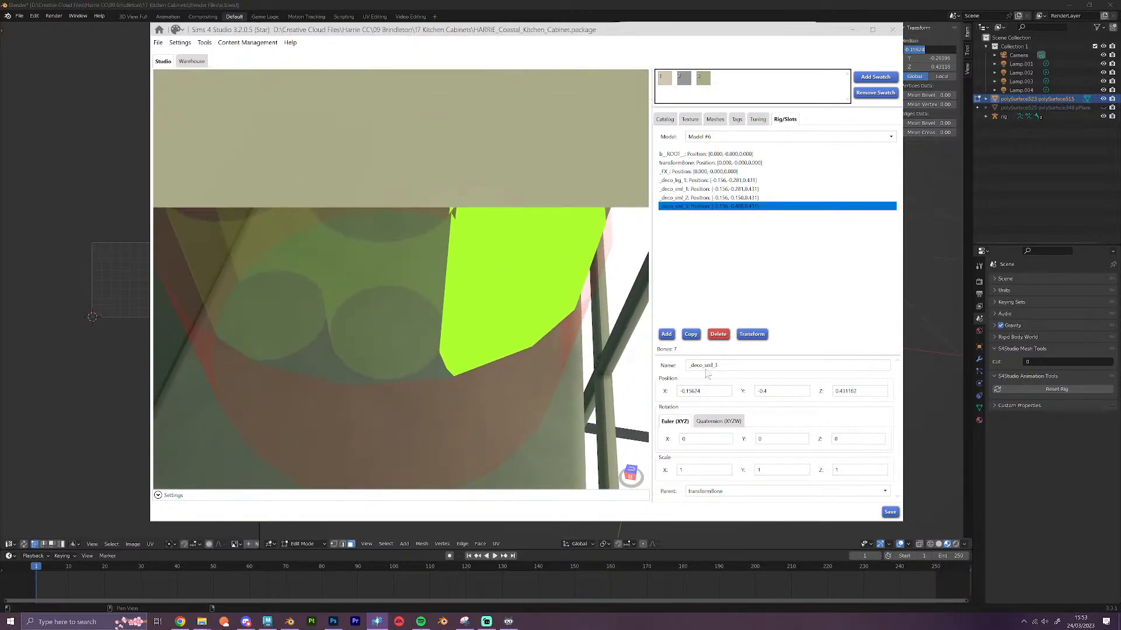
left_click(764, 391)
type("2")
key("Tab")
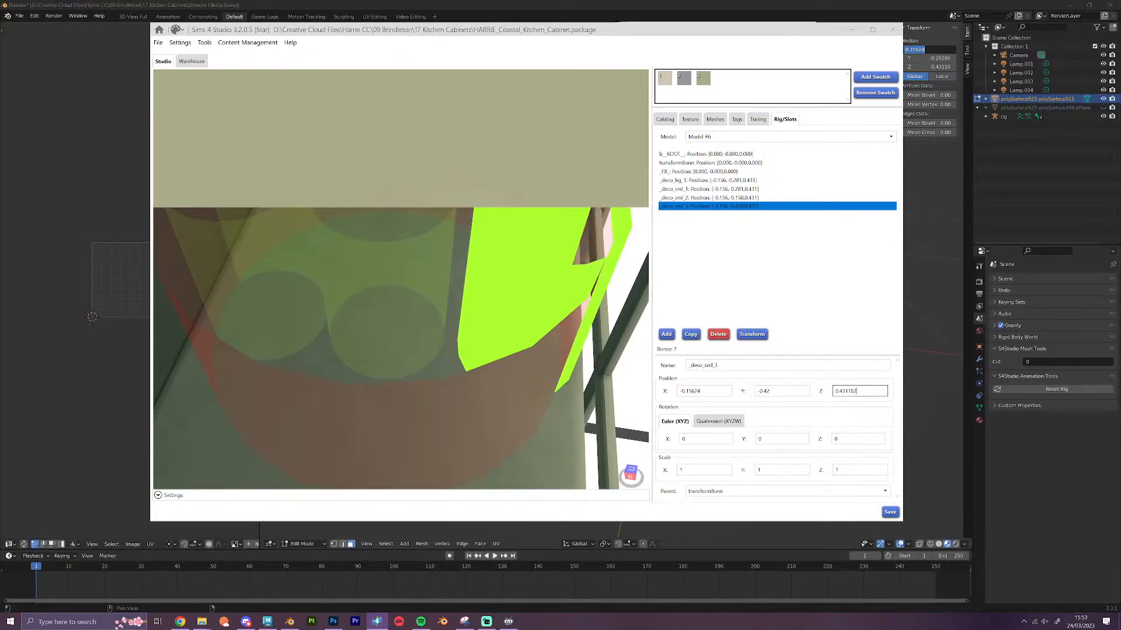
Set the third small deco slot's Y position to -0.41
mouse_move(537, 380)
right_mouse_down()
mouse_move(534, 398)
mouse_move(511, 401)
mouse_move(503, 381)
mouse_move(536, 379)
right_mouse_up()
left_click(771, 392)
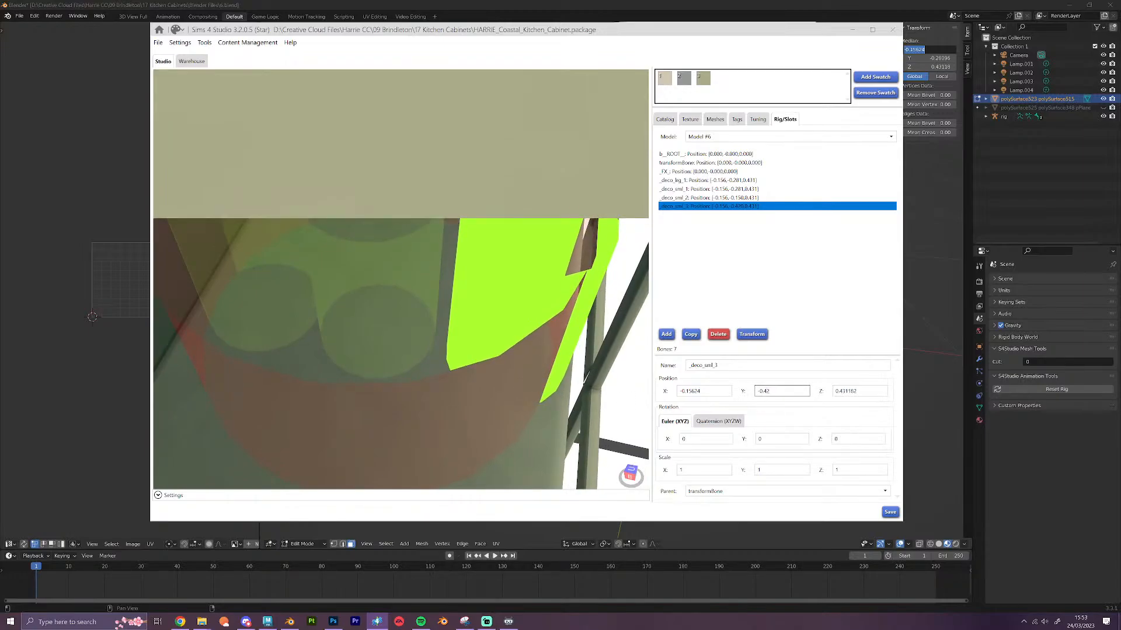
key("BackSpace")
type("1")
key("Tab")
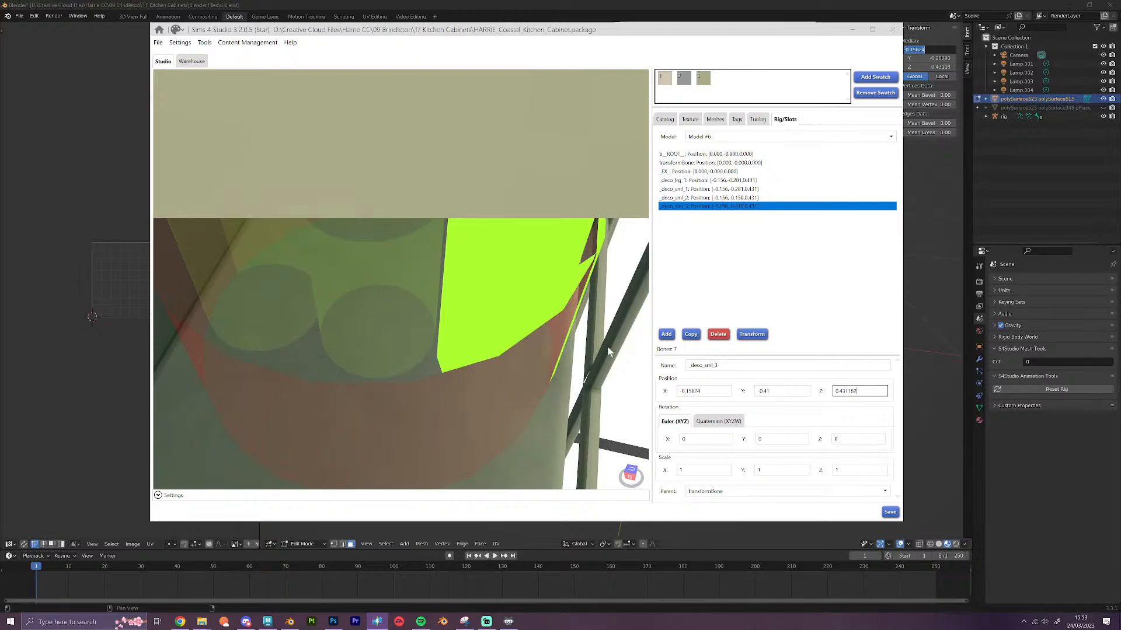
Duplicate the three small deco slots _deco_sml_1 to _deco_sml_3 and offset the copies by -0.15 on X
scroll(538, 345, "down", 5)
right_click_drag(479, 329, 464, 306)
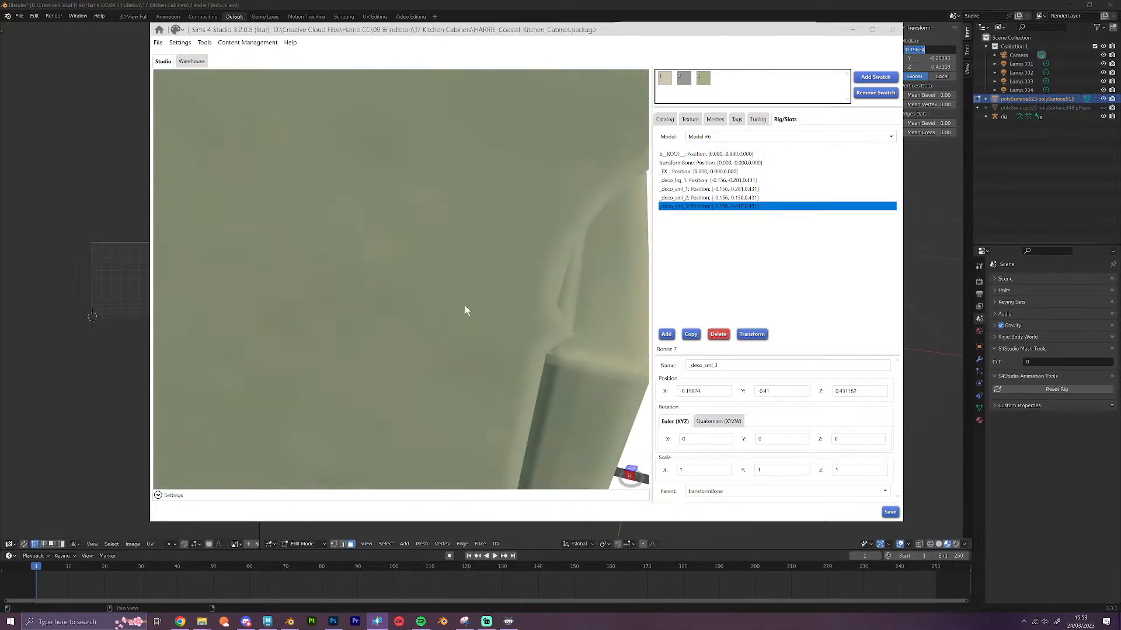
scroll(464, 306, "up", 5)
right_click_drag(448, 252, 517, 284)
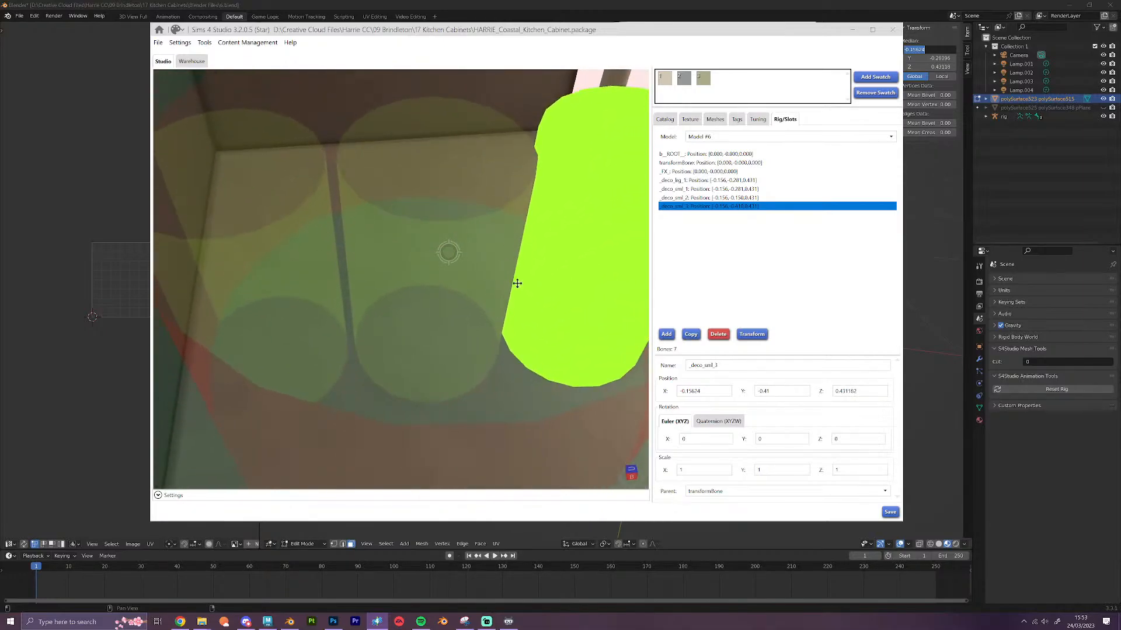
key("shift+Up")
key("shift+Up")
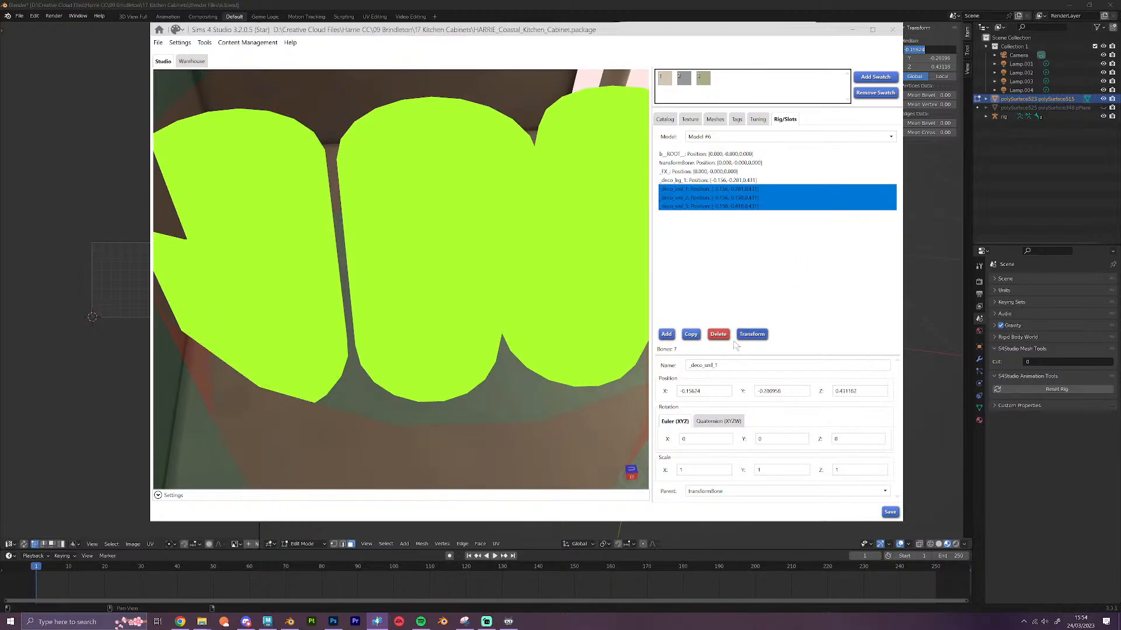
left_click(690, 334)
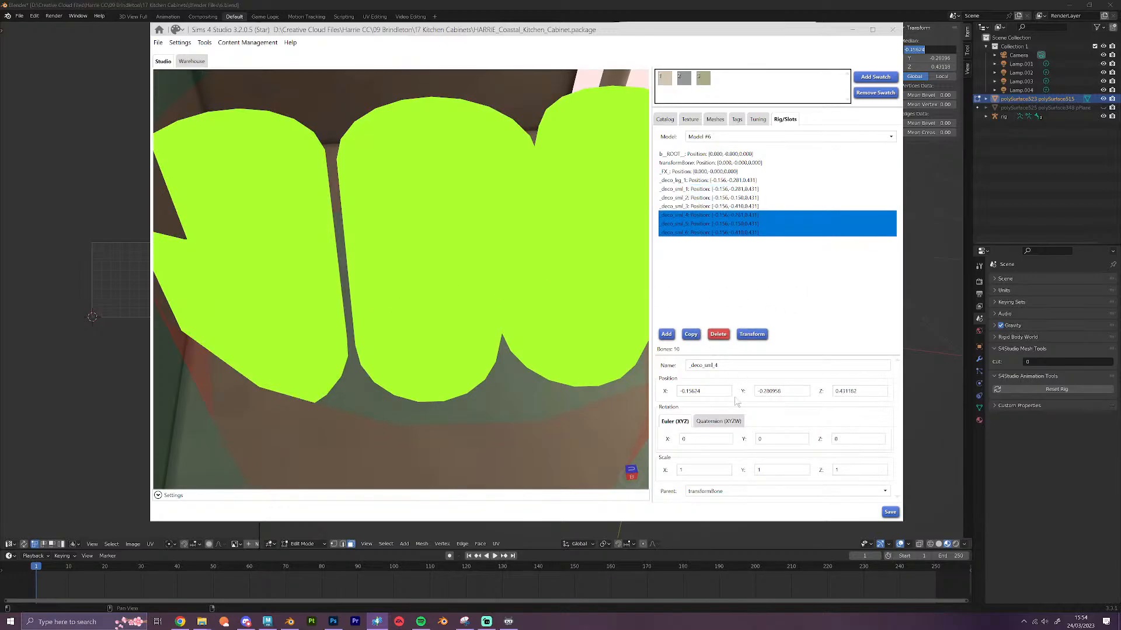
left_click(752, 333)
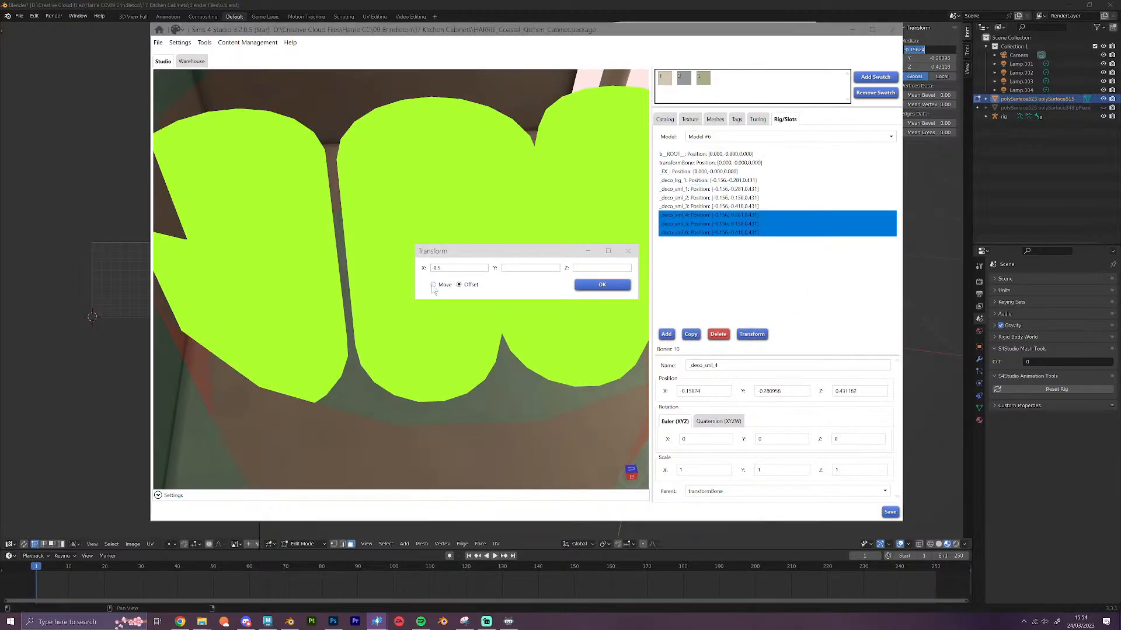
left_click_drag(442, 267, 427, 268)
type("-0.5")
left_click(615, 285)
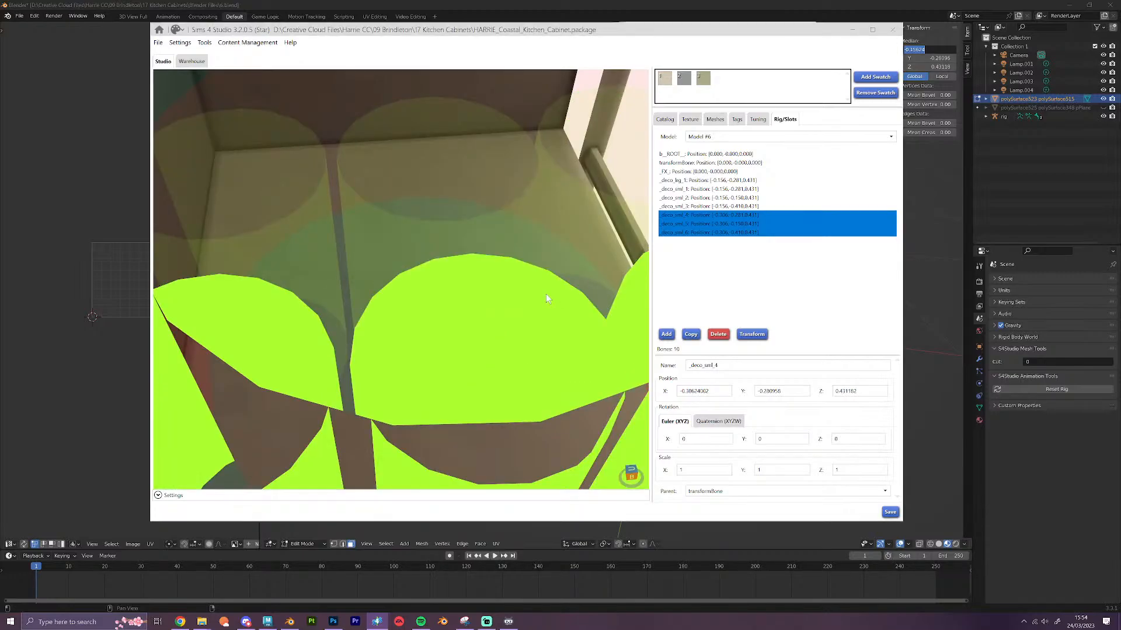
left_click_drag(518, 323, 488, 342)
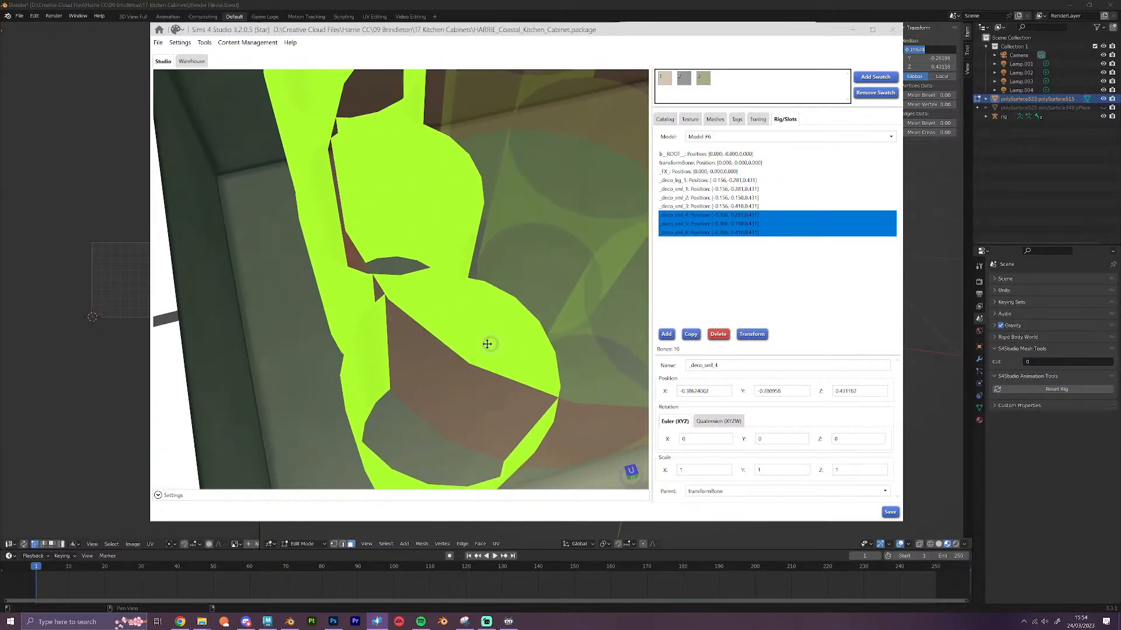
Offset the three copied small slots, _deco_sml_4 to _deco_sml_6, by 0.05 on X
left_click(752, 335)
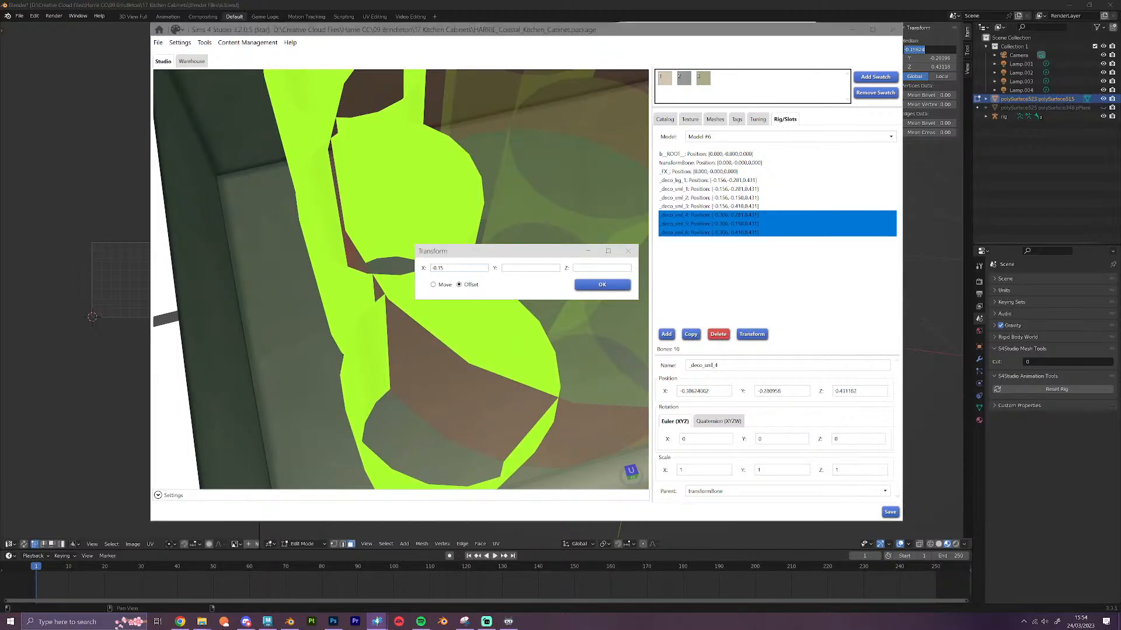
left_click_drag(442, 268, 426, 272)
type(".05")
left_click(601, 286)
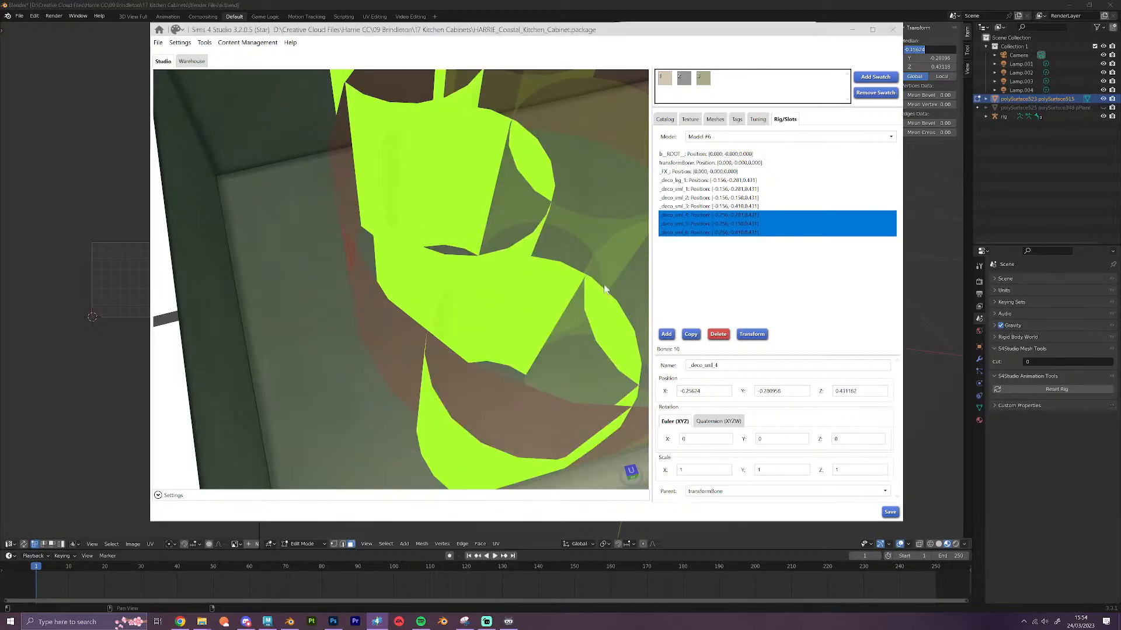
mouse_move(485, 314)
right_mouse_down()
mouse_move(458, 338)
mouse_move(464, 324)
right_mouse_up()
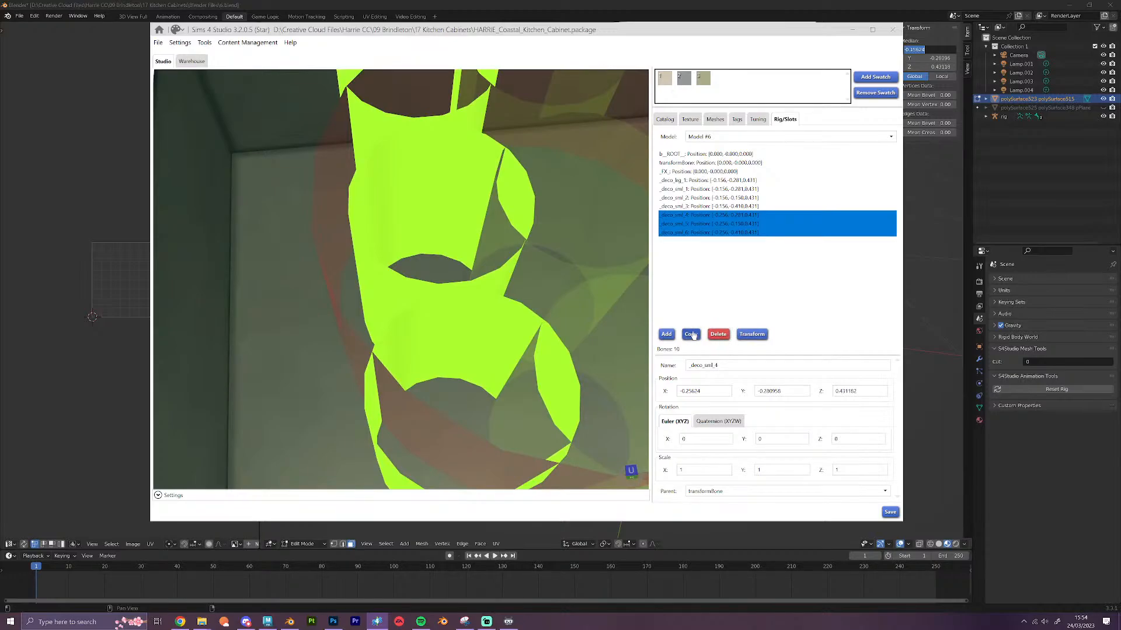
Duplicate _deco_sml_4 to _deco_sml_6 and offset the new row of copies by -0.15 on X
left_click(691, 335)
left_click(755, 337)
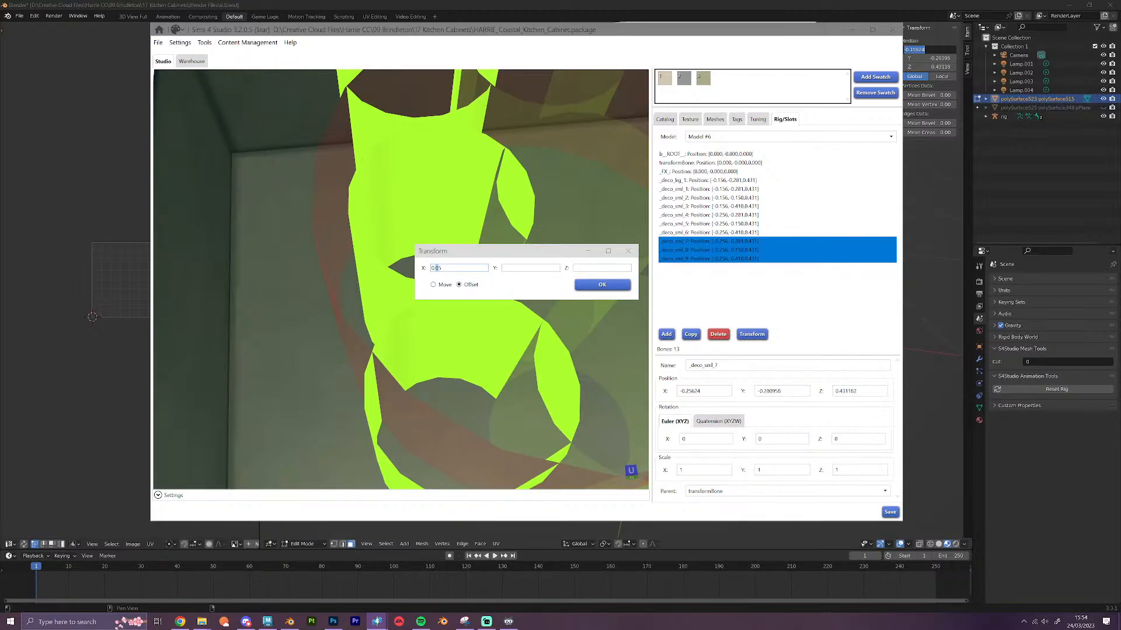
type("1")
type("-")
left_click(609, 291)
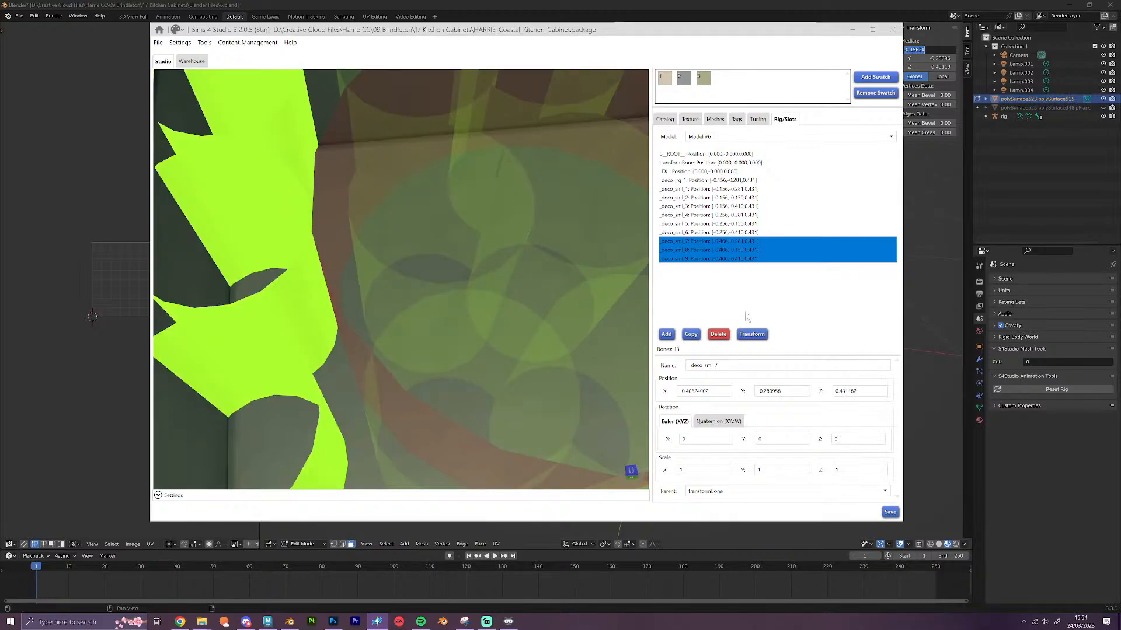
Offset the newest row of small slots, _deco_sml_7 to _deco_sml_9, by 0.05 on X
left_click(759, 334)
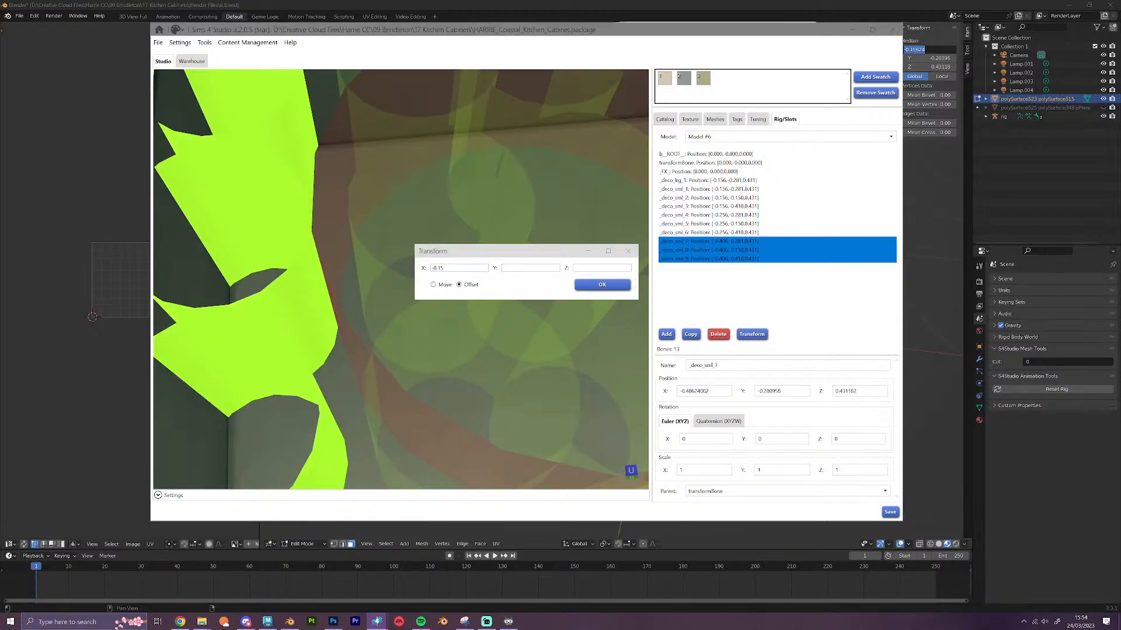
left_click_drag(444, 268, 414, 270)
type("0.05")
left_click(600, 284)
scroll(490, 309, "down", 5)
right_click_drag(489, 309, 593, 412)
scroll(509, 307, "up", 3)
scroll(509, 307, "up", 4)
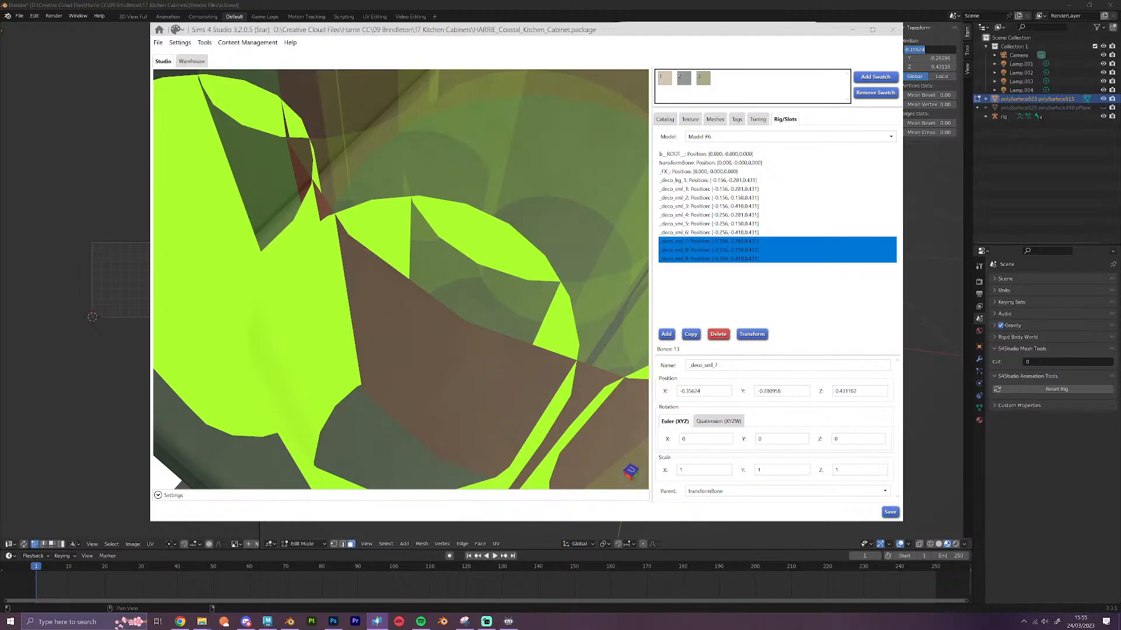
Duplicate the original row, _deco_sml_1 to _deco_sml_3, and offset the copies by 0.1 on X
left_click_drag(414, 294, 493, 309)
middle_click_drag(493, 309, 390, 370)
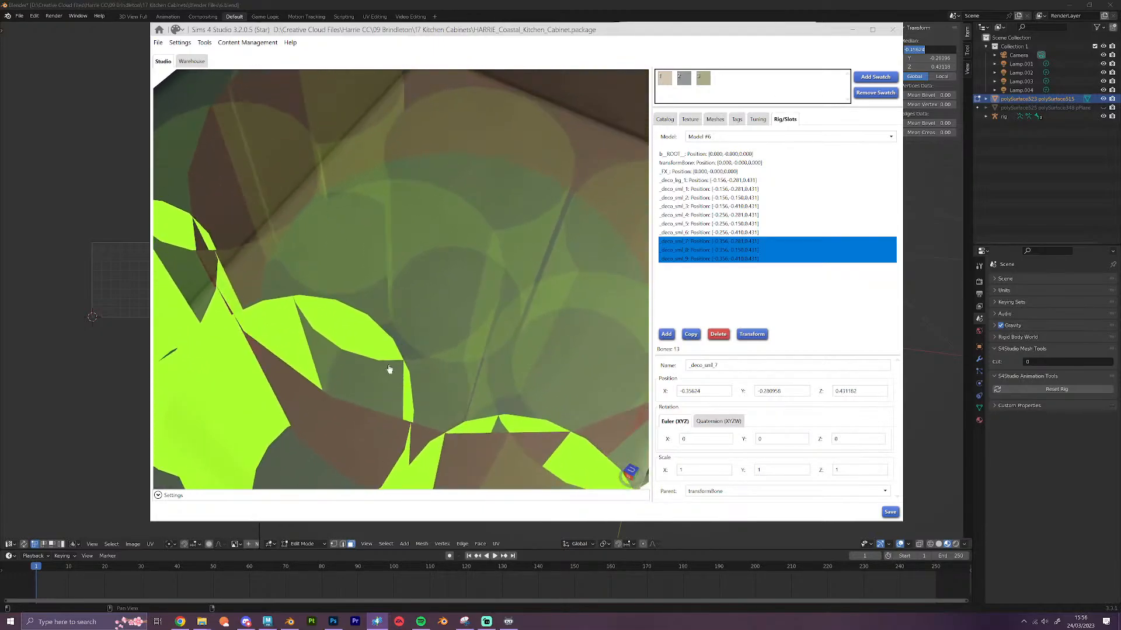
scroll(496, 266, "up", 4)
left_click(564, 246)
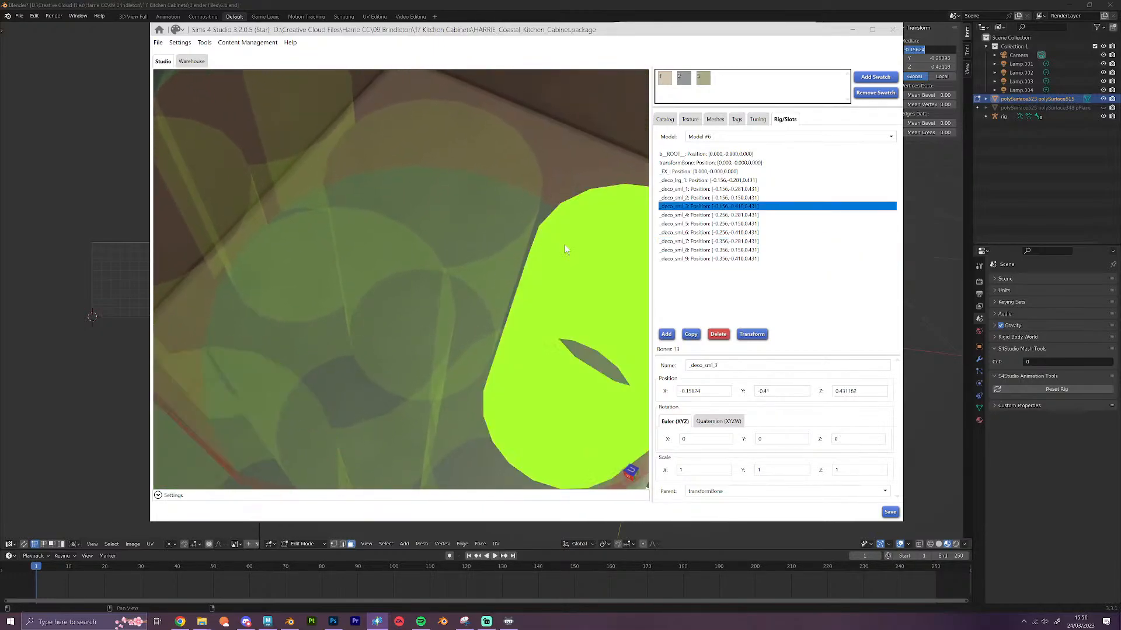
left_click(492, 181, "ctrl")
left_click(314, 110, "ctrl")
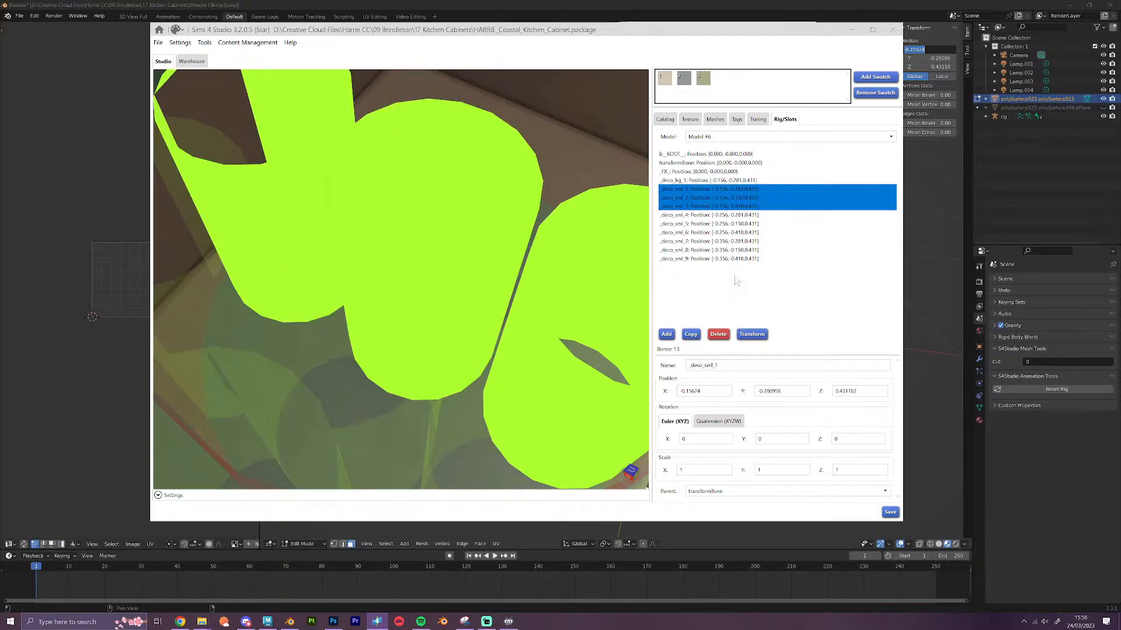
left_click(690, 334)
left_click(752, 334)
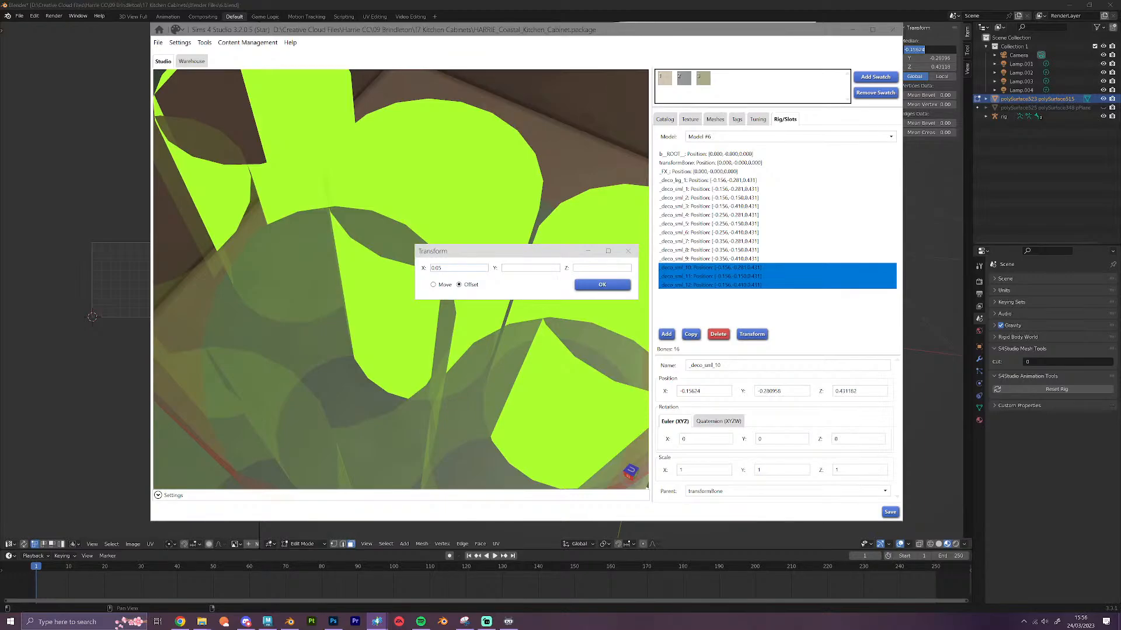
left_click(619, 284)
left_click_drag(619, 284, 391, 334)
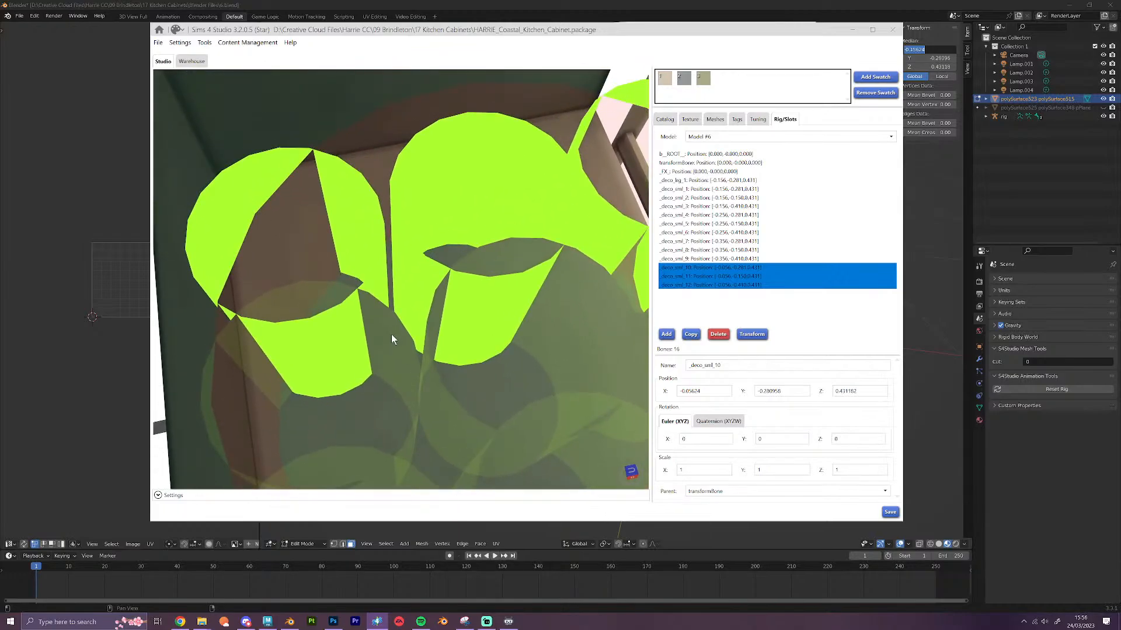
Duplicate _deco_sml_10 to _deco_sml_12 and offset the new row of copies by 0.1 on X
left_click(691, 333)
left_click(752, 334)
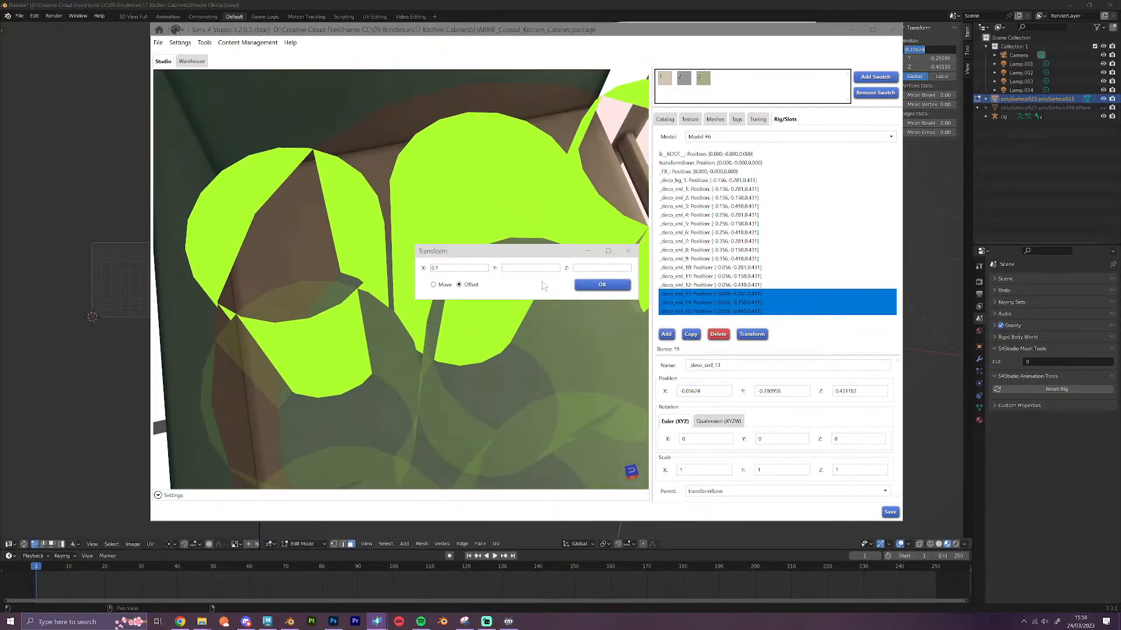
left_click(603, 290)
Examine the small slot rows across the shelf from several angles, including the whole cabinet from the front
right_click_drag(602, 287, 535, 337)
middle_click_drag(258, 306, 549, 357)
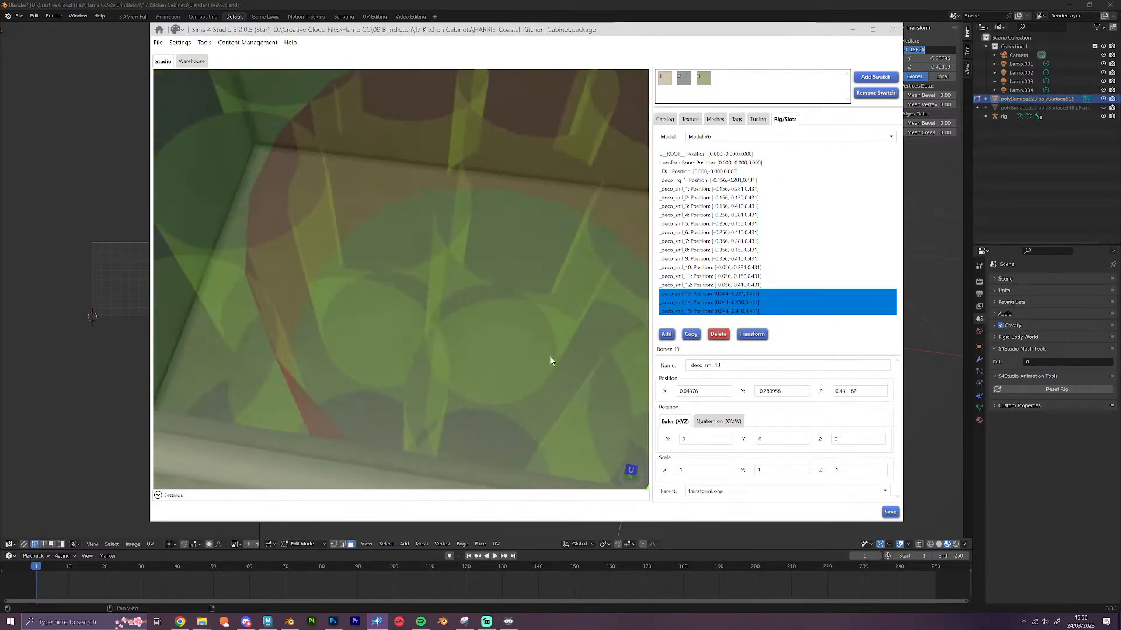
right_click_drag(312, 345, 280, 297)
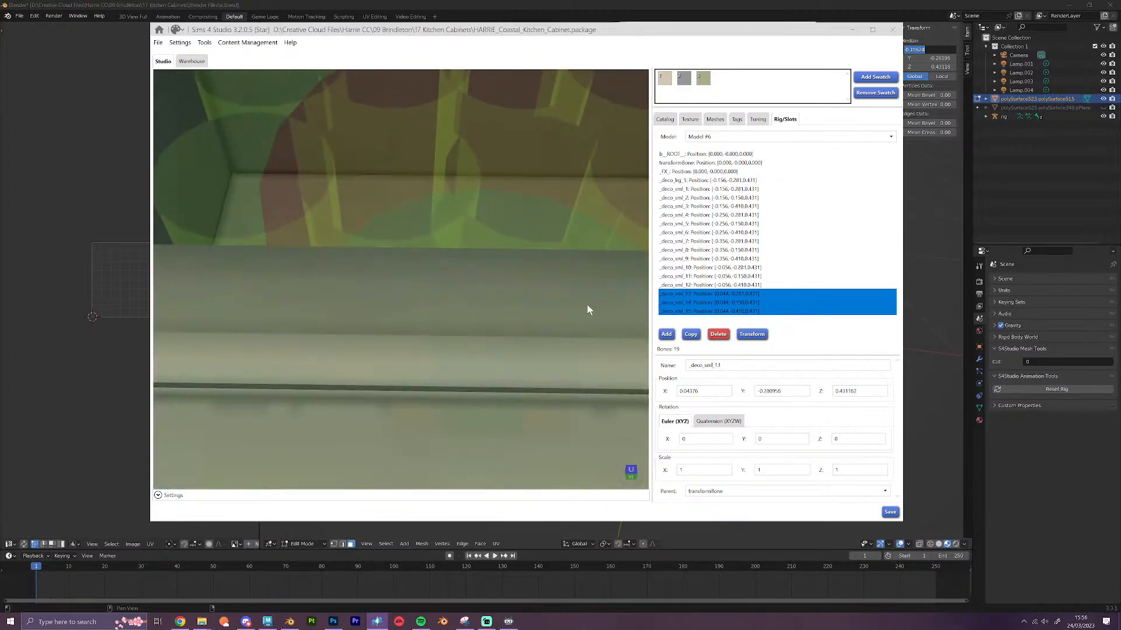
middle_click_drag(587, 304, 234, 374)
middle_click_drag(233, 321, 548, 294)
right_click_drag(548, 294, 552, 339)
middle_click_drag(552, 338, 433, 328)
scroll(433, 328, "down", 6)
scroll(433, 328, "down", 5)
right_click_drag(433, 328, 451, 209)
right_click_drag(421, 303, 520, 393)
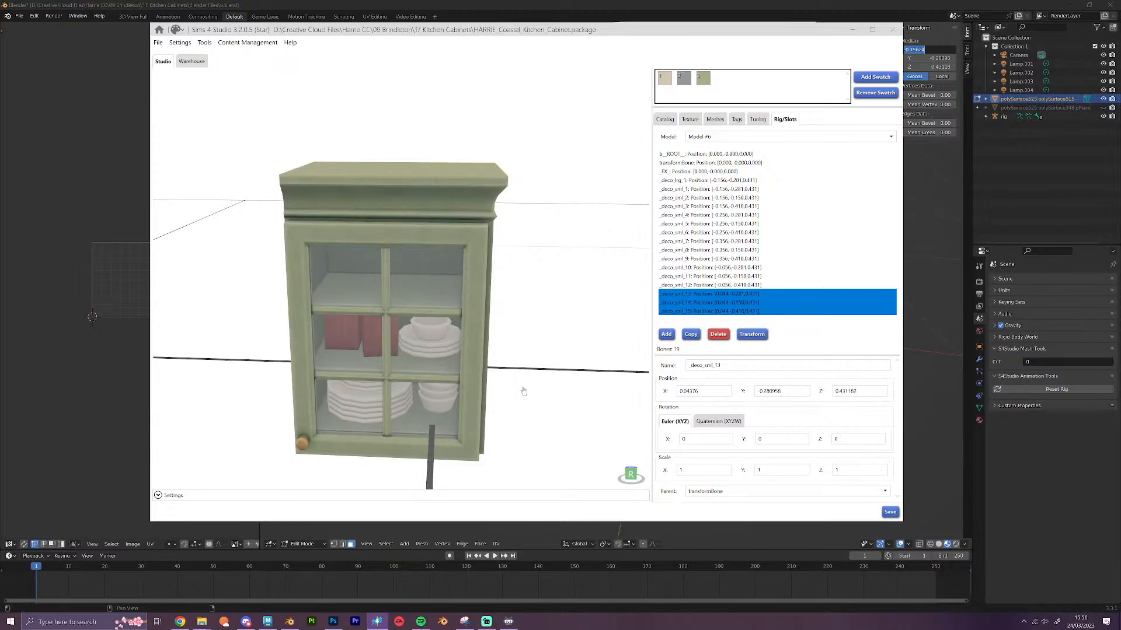
Save the package, dismiss the confirmation, and switch the rig and slots view to Model #7
key("ctrl+s")
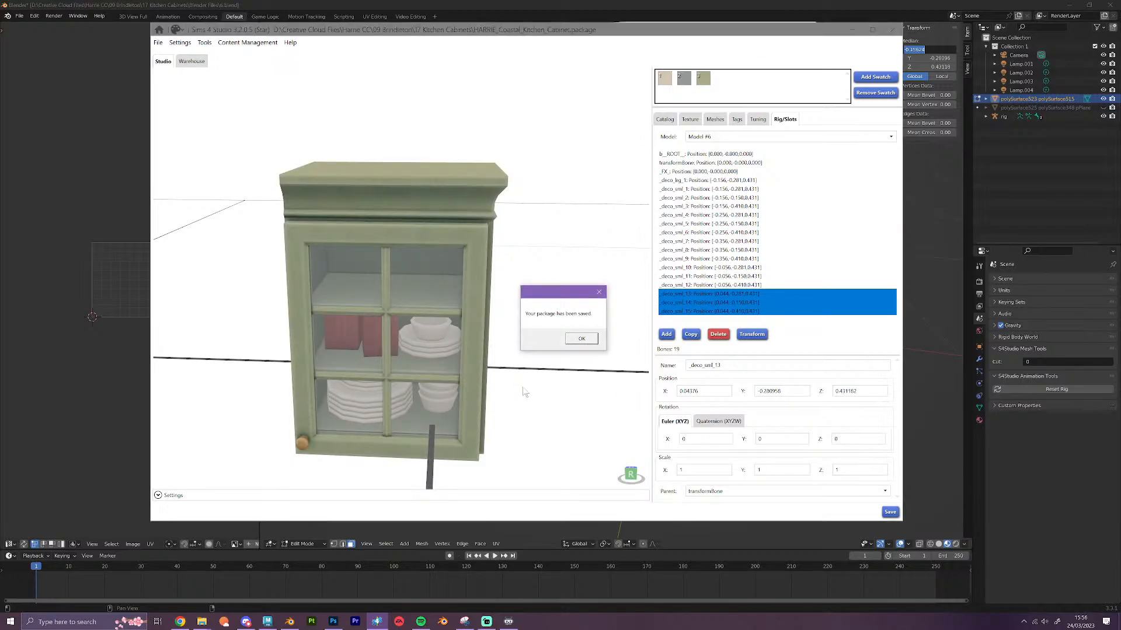
left_click(581, 339)
left_click(748, 136)
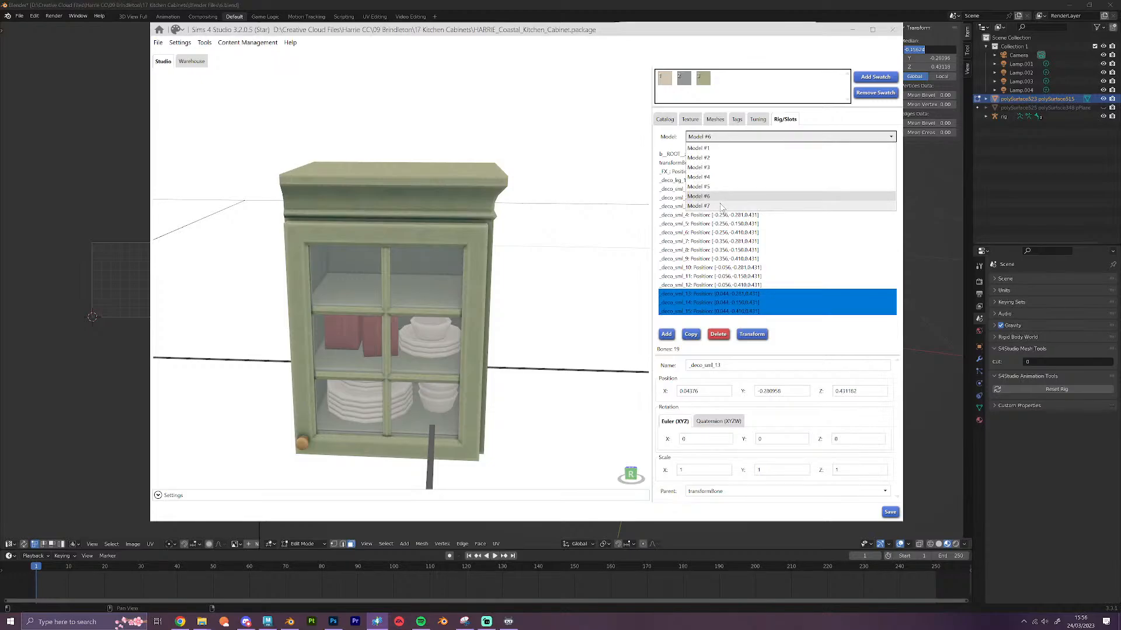
left_click(723, 206)
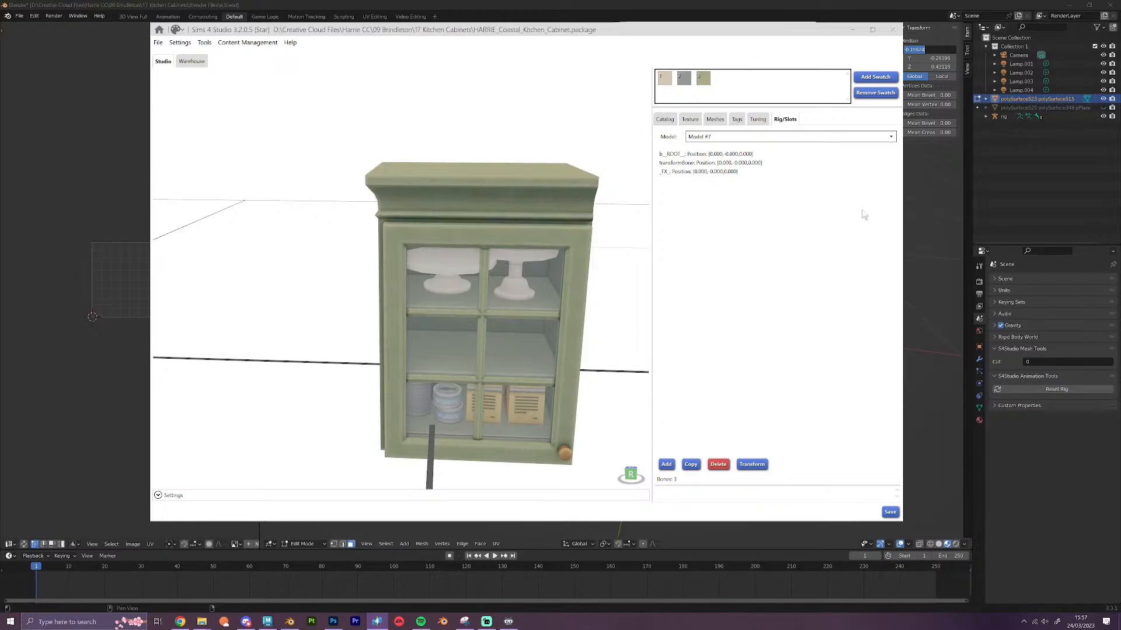
Switch to Blender and close it without saving the changes to the cabinet file
left_click(938, 195)
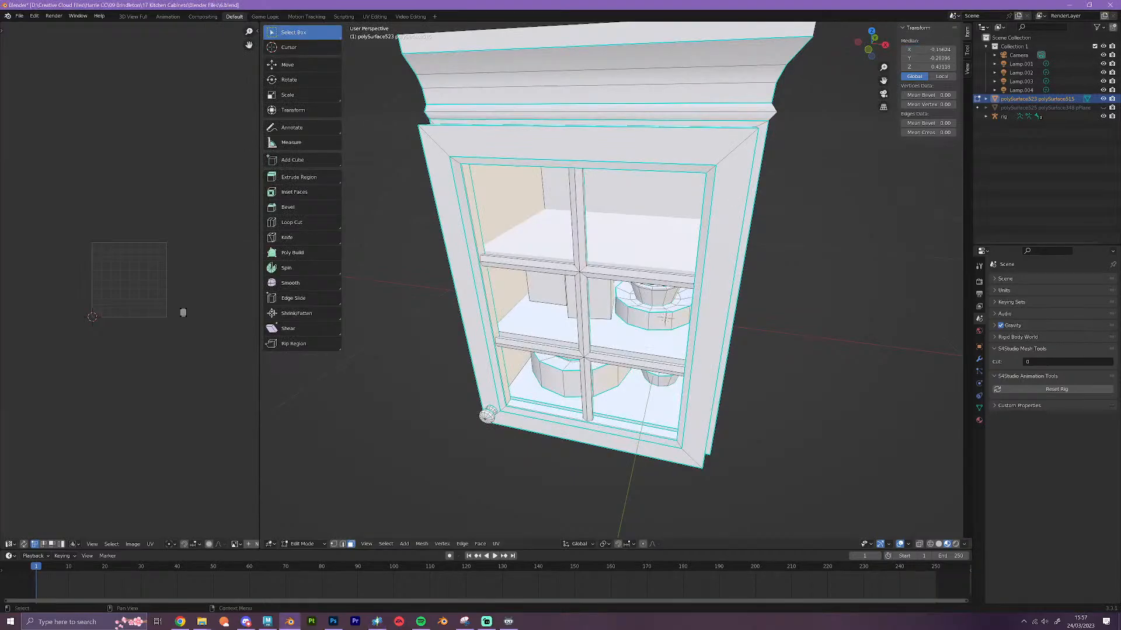
left_click(1110, 5)
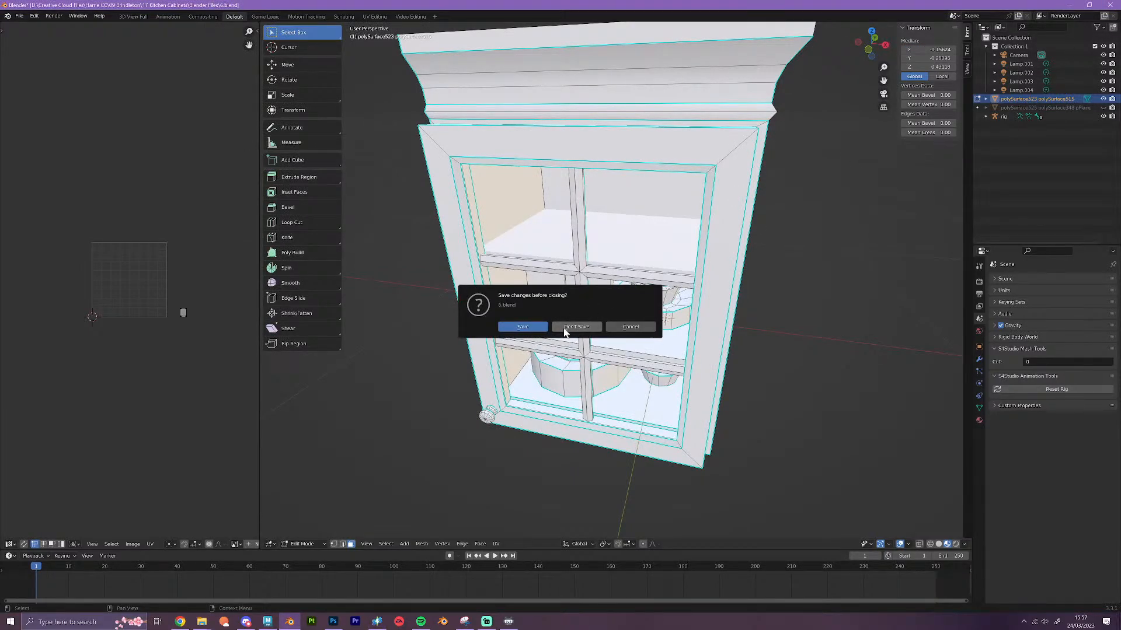
left_click(565, 327)
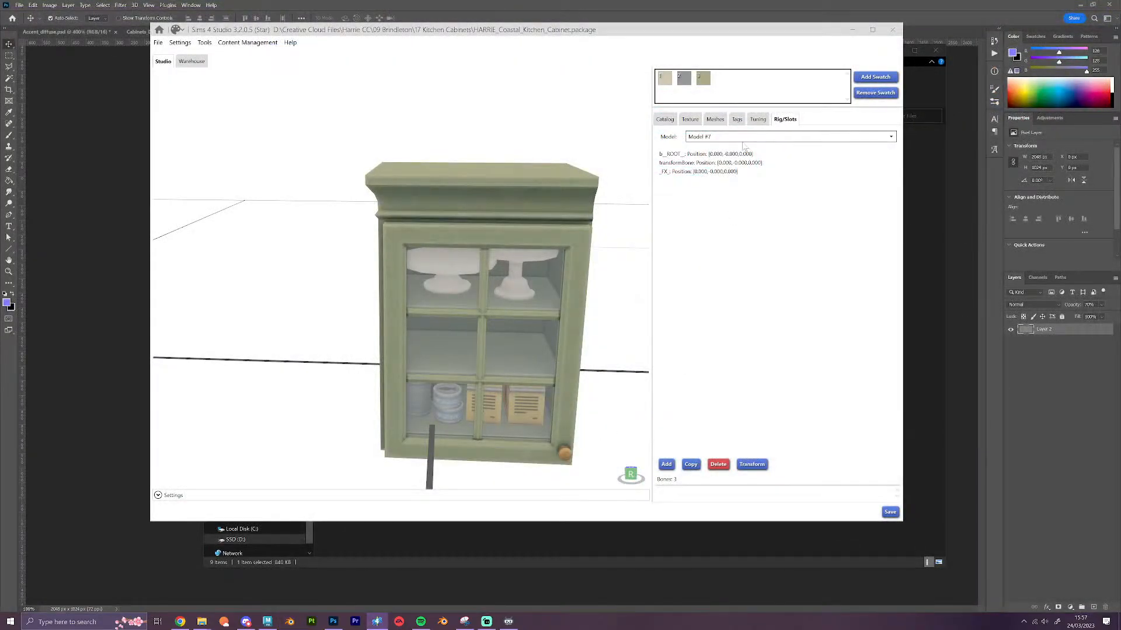
Import a .blend file from the Blender Files folder as the [6] LOD 0 (High) mesh in Sims 4 Studio
left_click(743, 139)
left_click(739, 120)
left_click(758, 120)
left_click(713, 120)
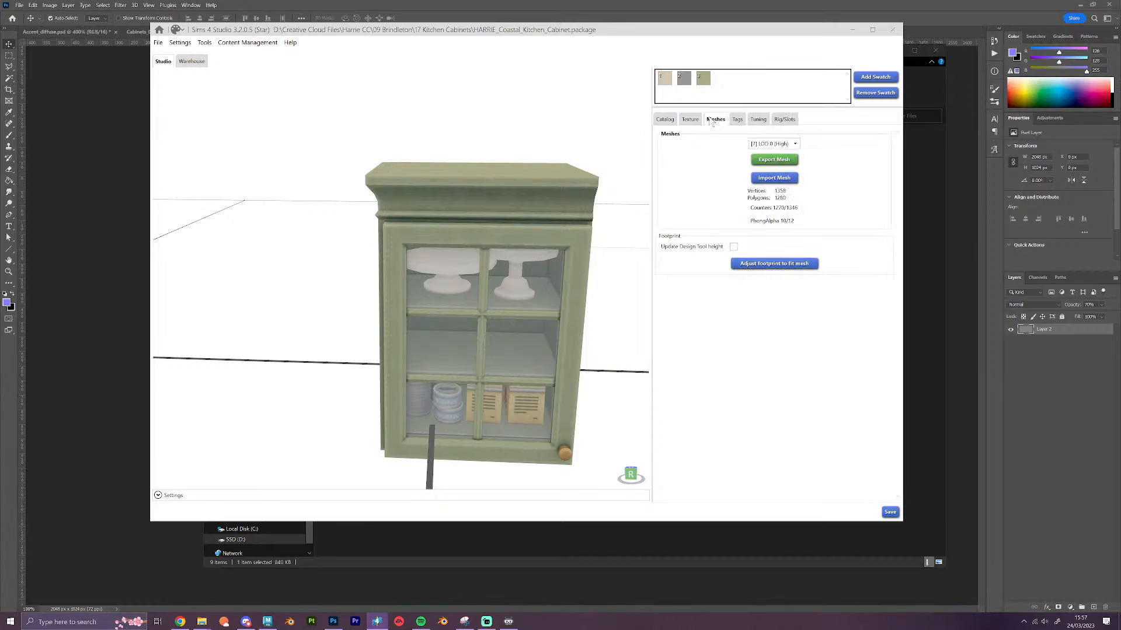
left_click(769, 146)
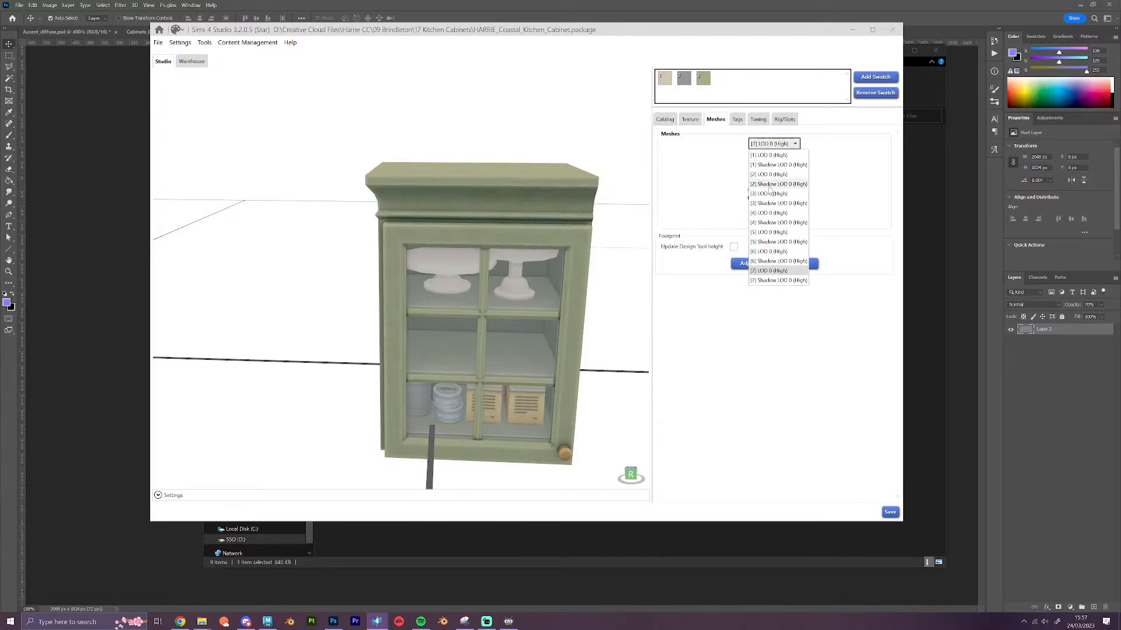
left_click(772, 252)
left_click(795, 179)
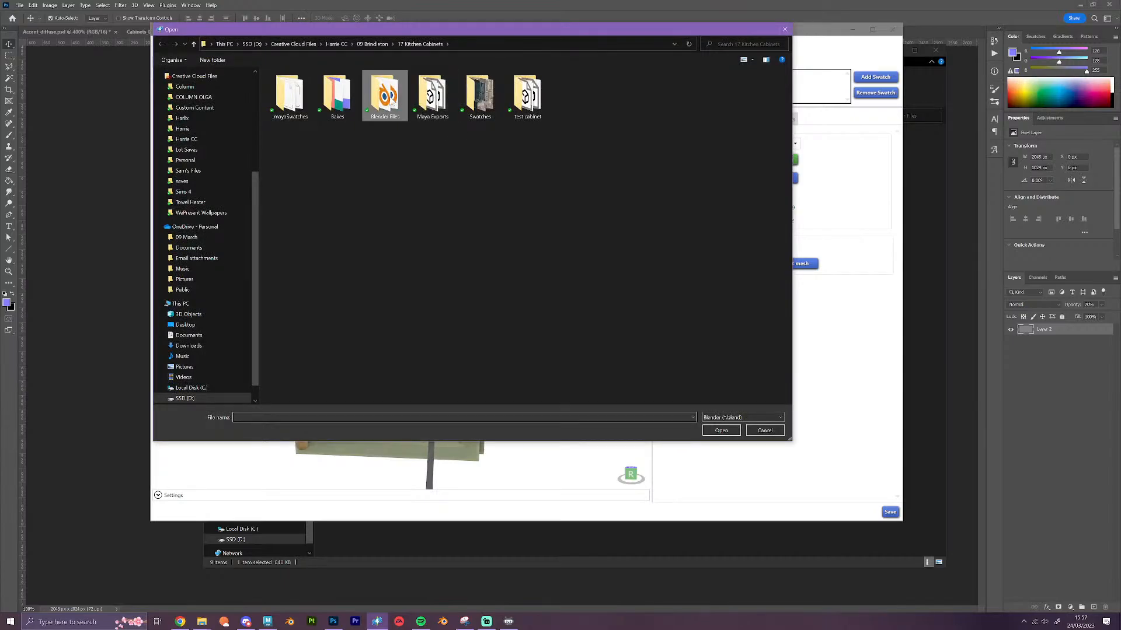
double_click(384, 98)
double_click(302, 132)
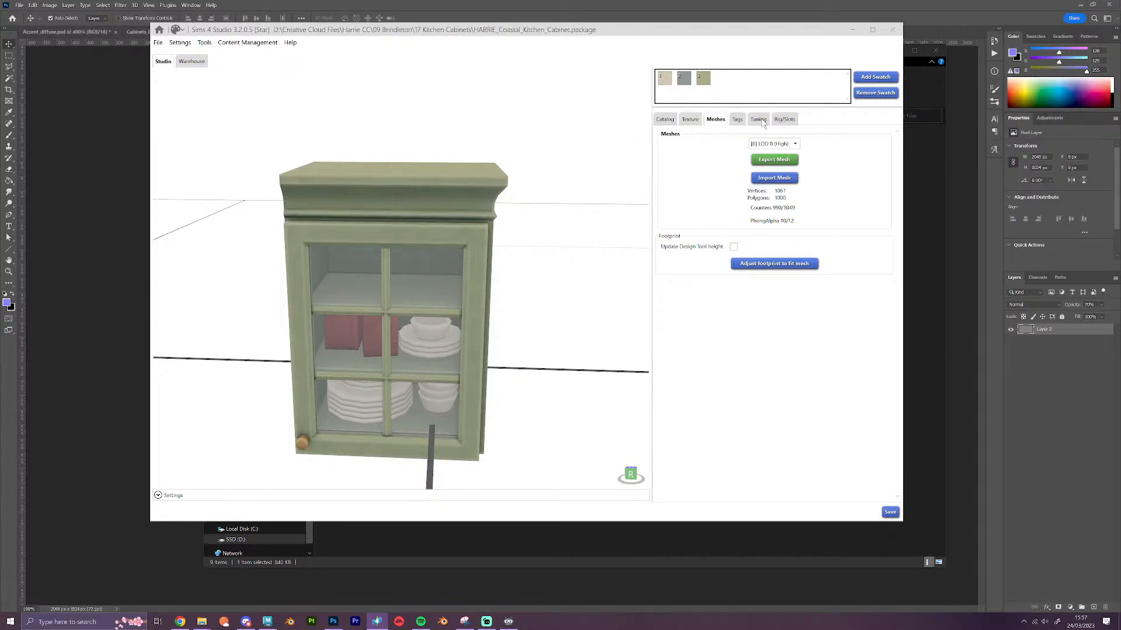
Select the [7] LOD 0 (High) mesh and minimise the Photoshop window behind Sims 4 Studio
left_click(767, 144)
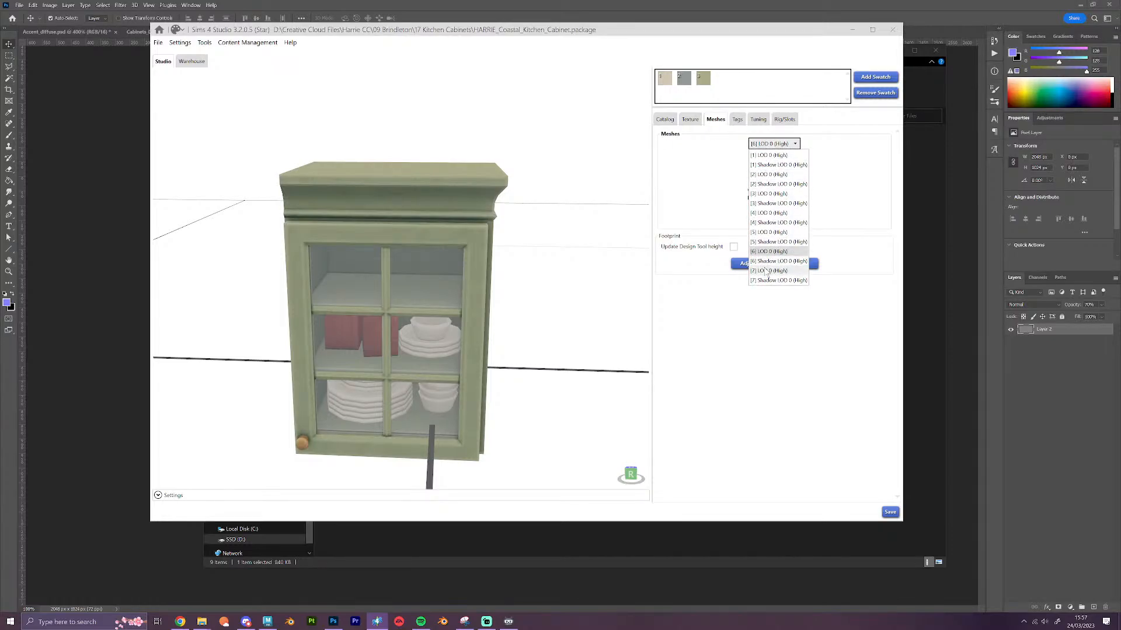
left_click(767, 274)
left_click(1076, 4)
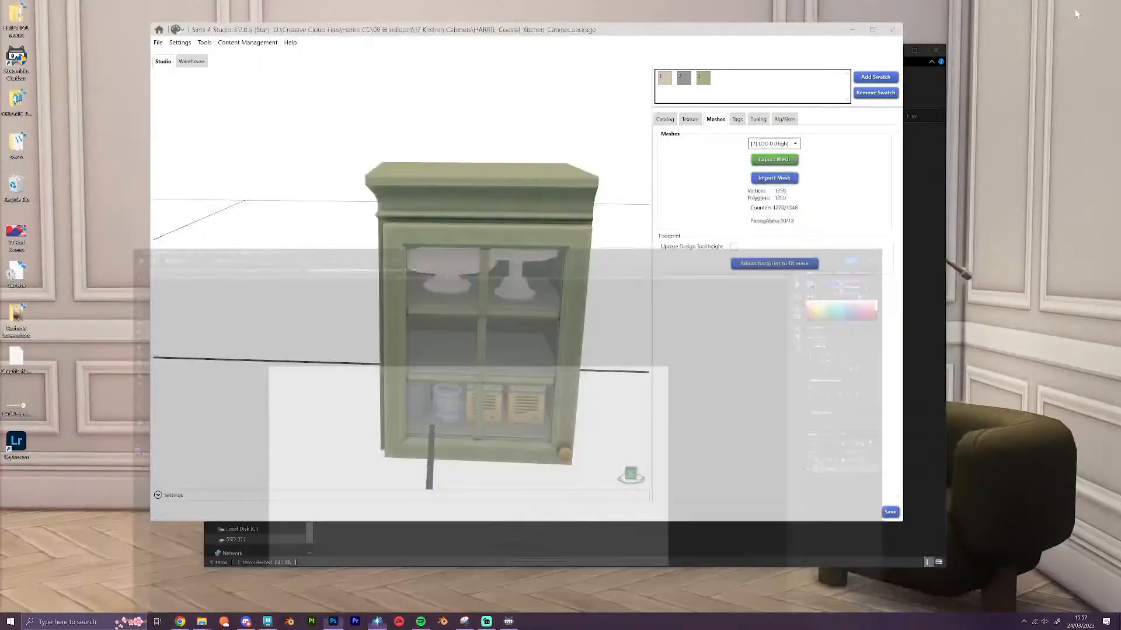
Open file 7 from the Blender Files folder in Blender
left_click(495, 545)
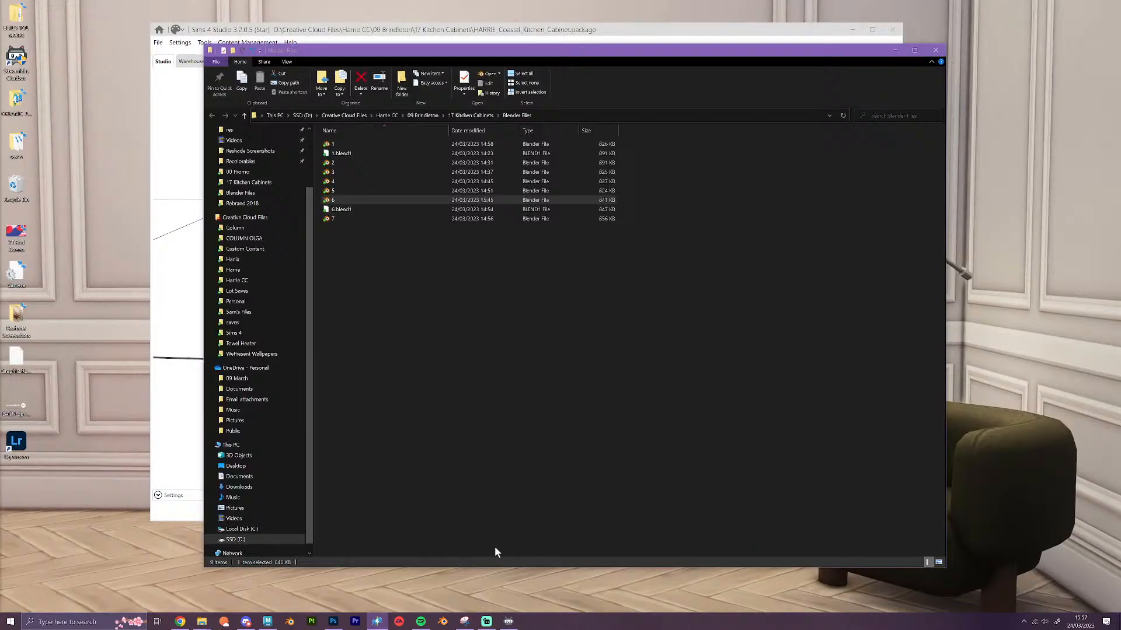
double_click(343, 220)
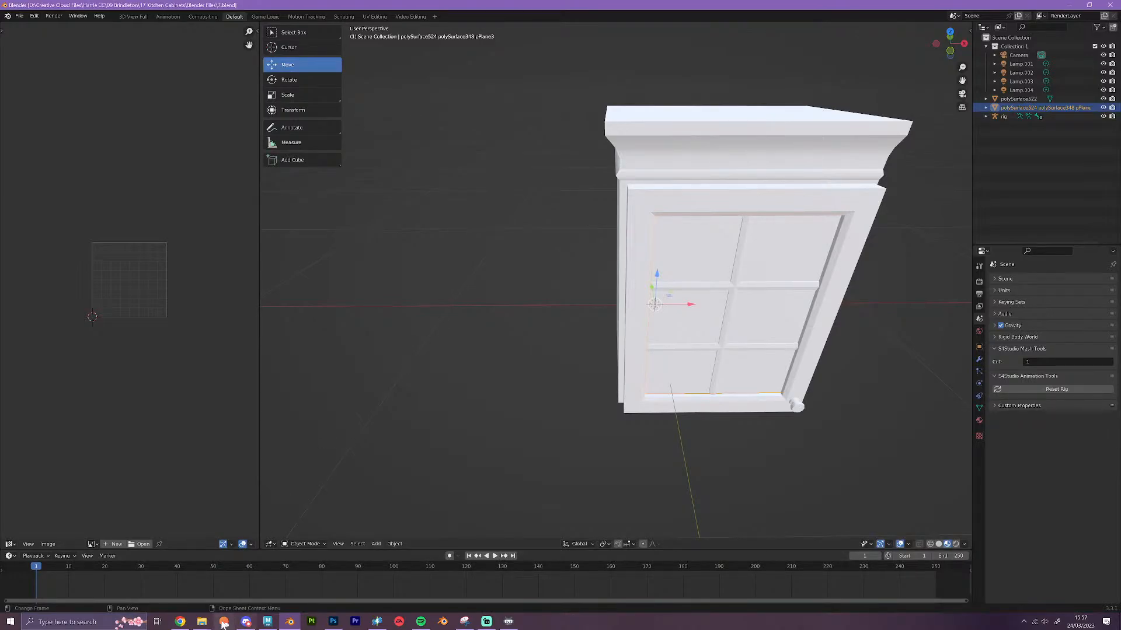
mouse_move(201, 622)
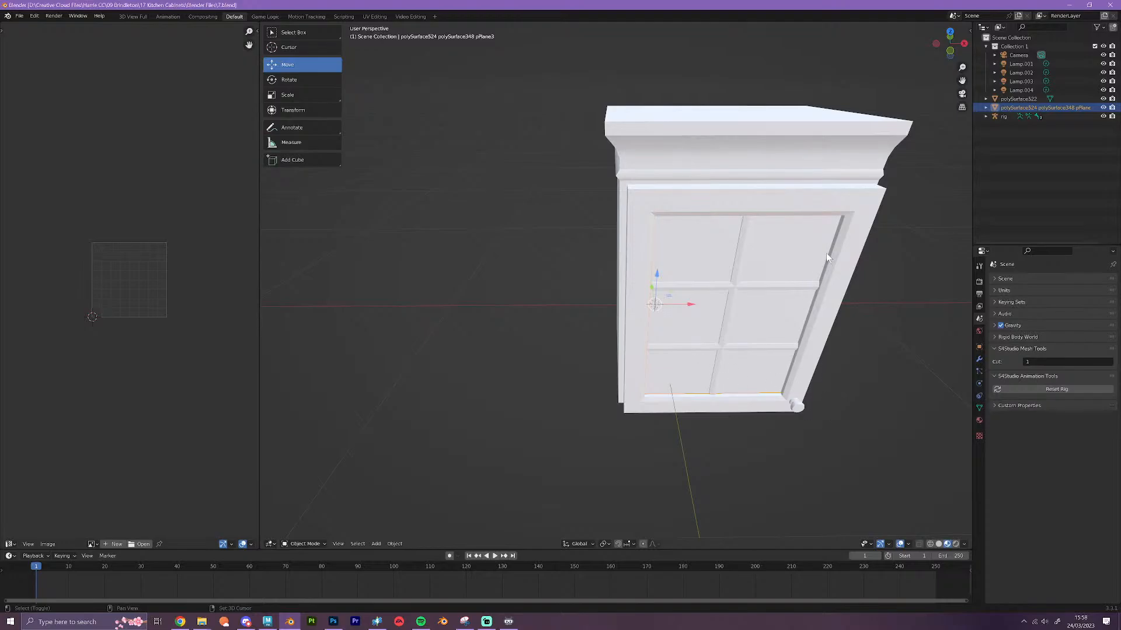
Hide the selected pane object covering the front of the cabinet so the shelves inside are accessible
middle_click_drag(801, 300, 636, 280, "shift")
key("h")
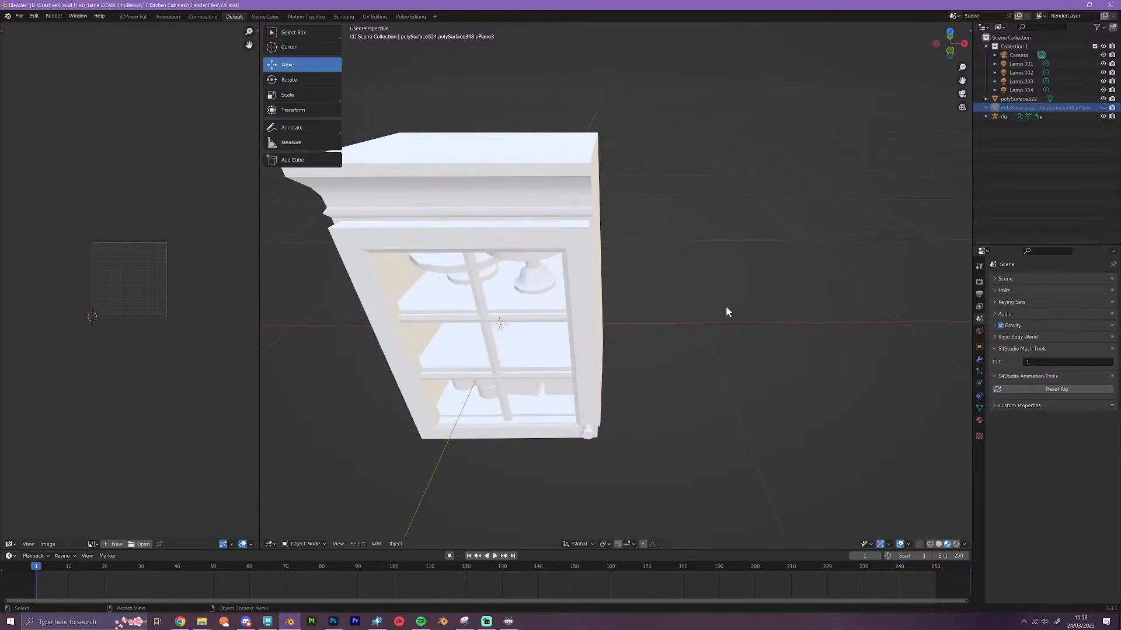
mouse_move(726, 305)
middle_mouse_down()
mouse_move(754, 279)
mouse_move(741, 298)
middle_mouse_up()
Enter edit mode on the cabinet mesh and clear its selection, leaving the middle shelf's surface as the reference for the slot
left_click(555, 247)
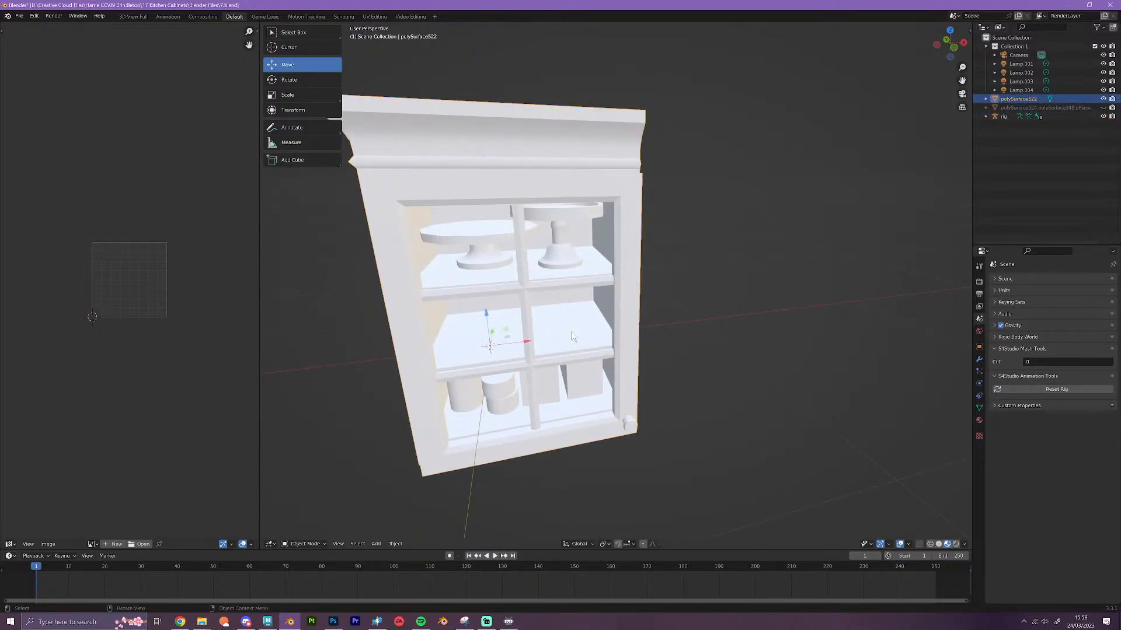
key("Tab")
scroll(570, 331, "up", 6)
scroll(544, 351, "down", 2)
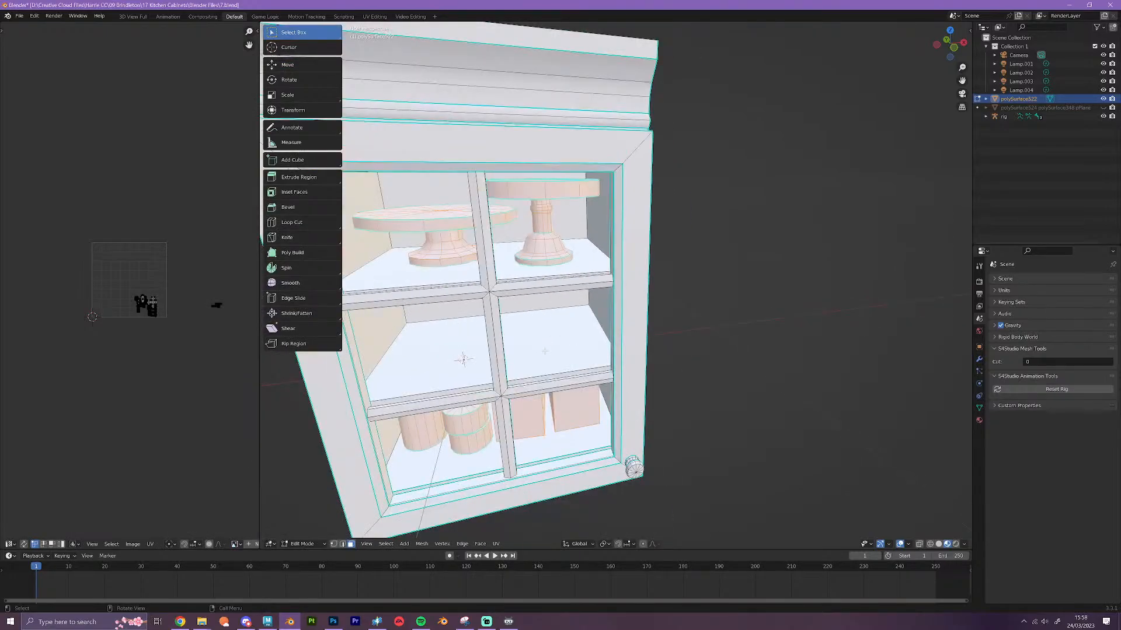
key("alt+a")
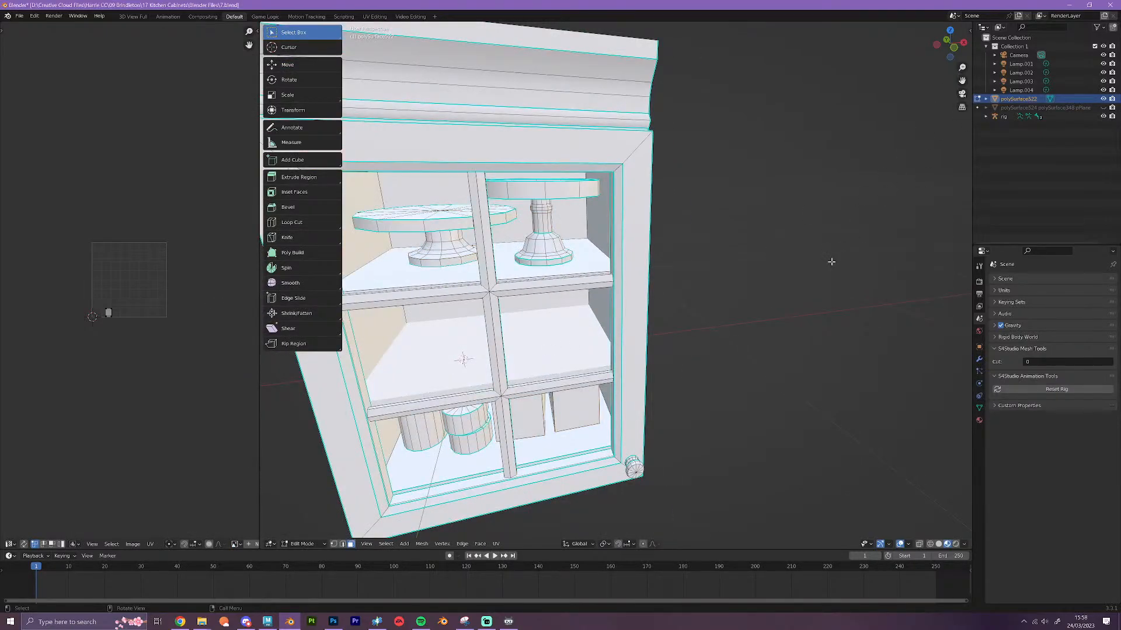
Show the transform values of the mesh selection and copy the median Z coordinate
key("n")
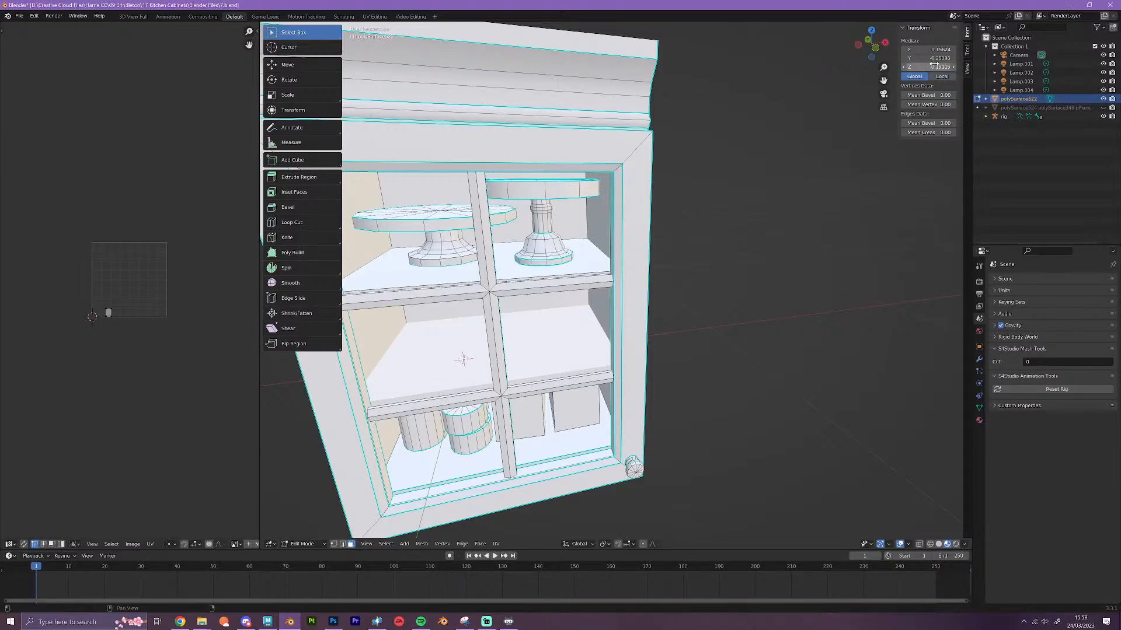
left_click(934, 67)
key("ctrl+c")
Switch to Sims 4 Studio and add a bone named _deco_lrg_1 to the Model #7 rig
left_click(377, 621)
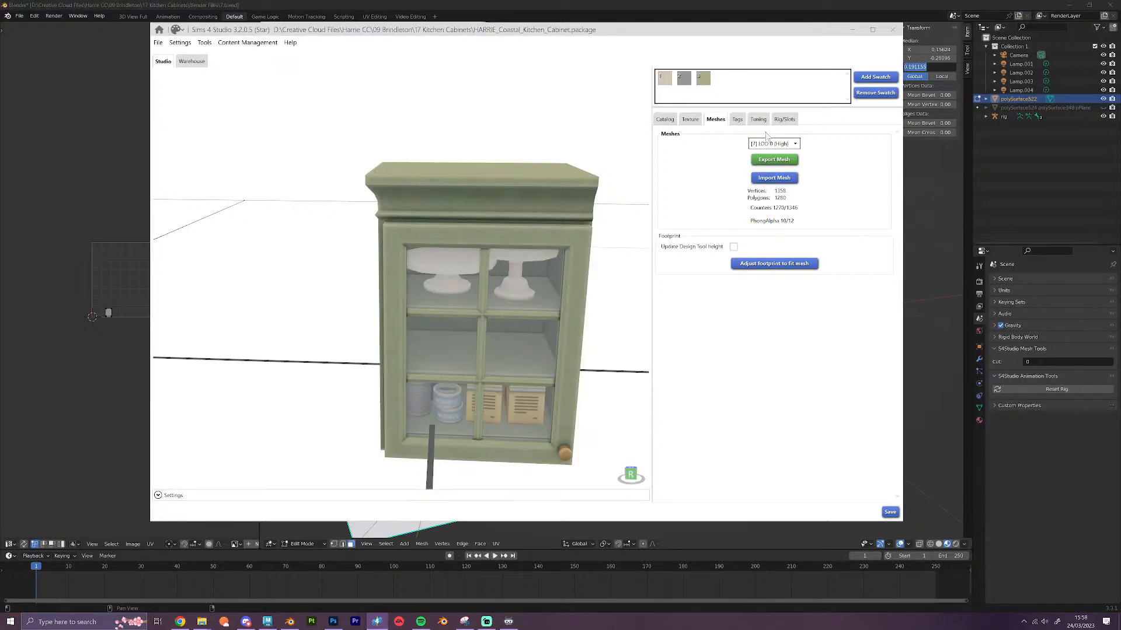
left_click(781, 121)
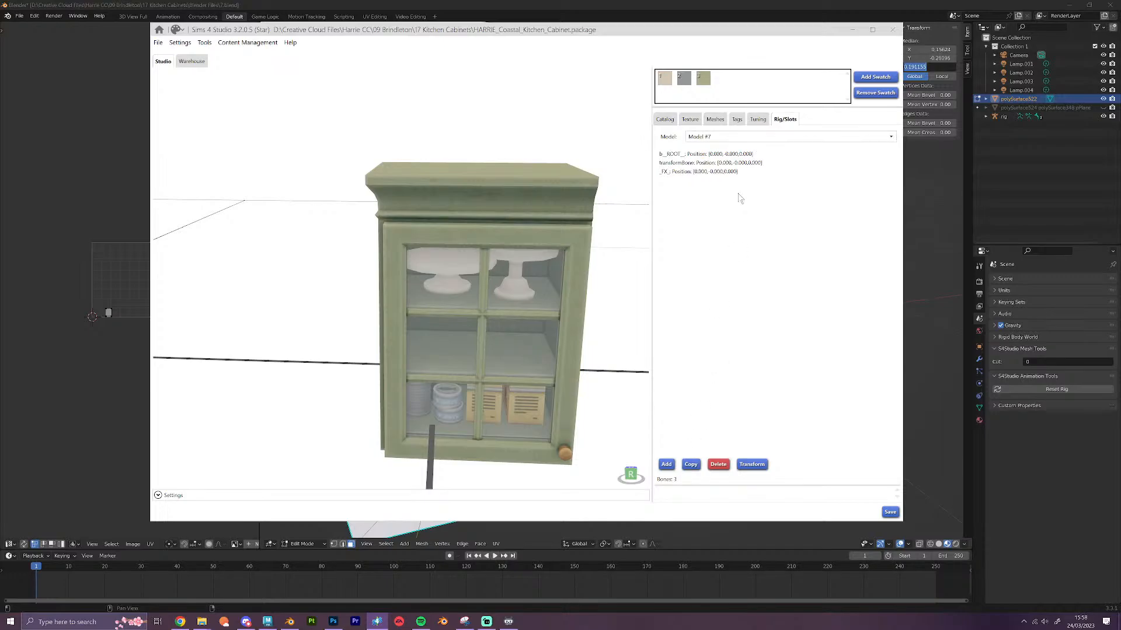
left_click(666, 464)
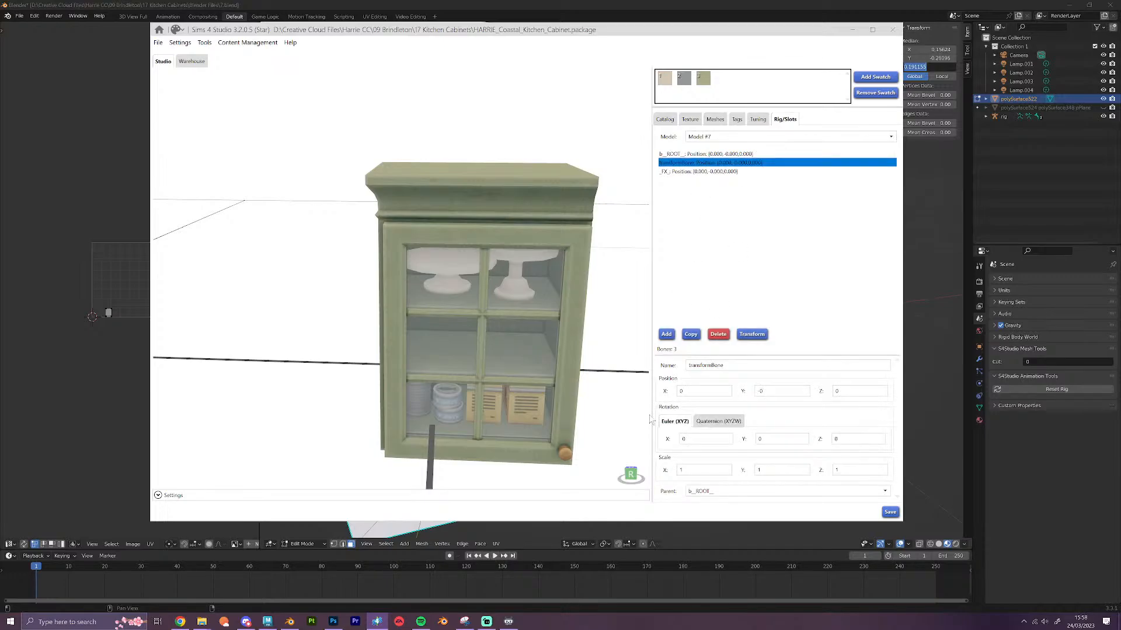
left_click(726, 365)
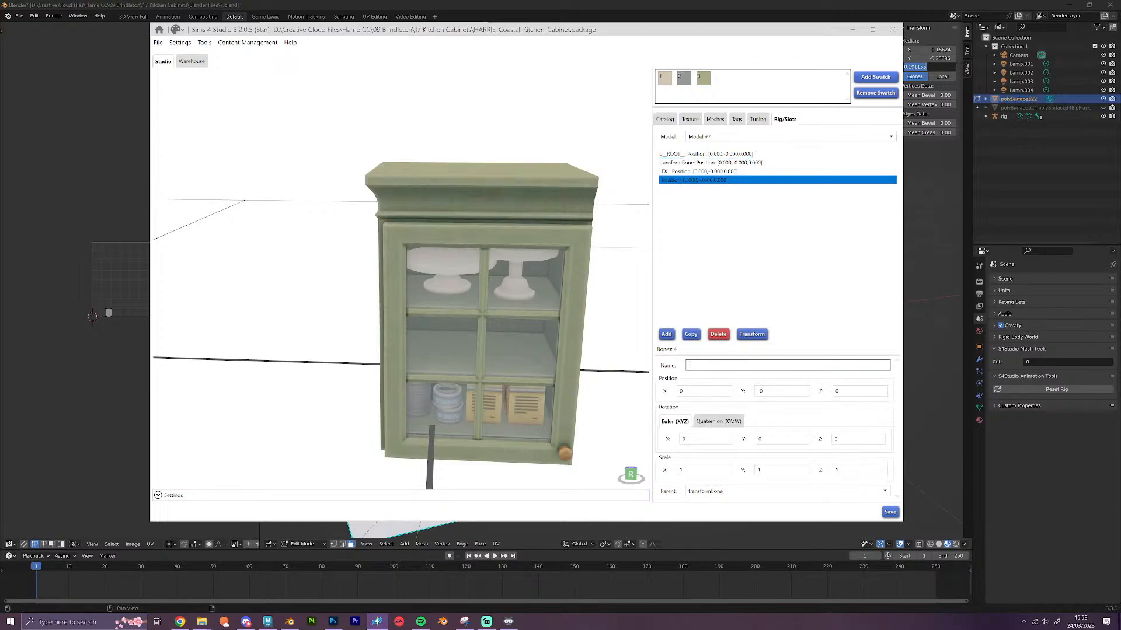
type("_deco_lrg_1")
Set the _deco_lrg_1 bone's Z position to 0.191155 and Y position to -0.280958, copying the coordinates from Blender
left_click(841, 391)
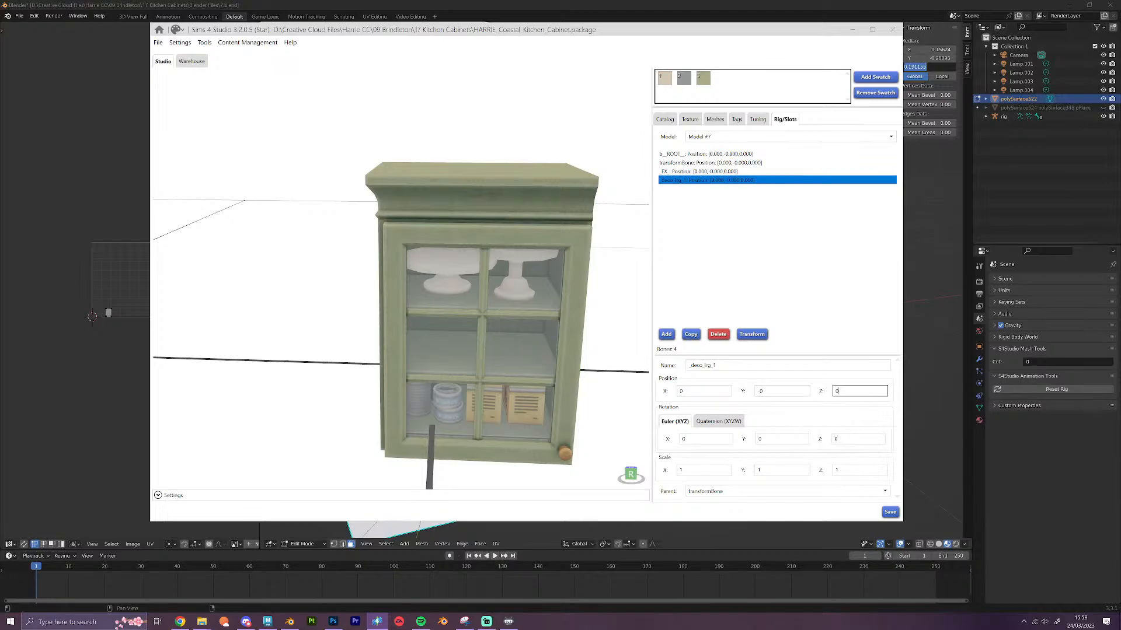
key("ctrl+v")
left_click(933, 193)
double_click(938, 59)
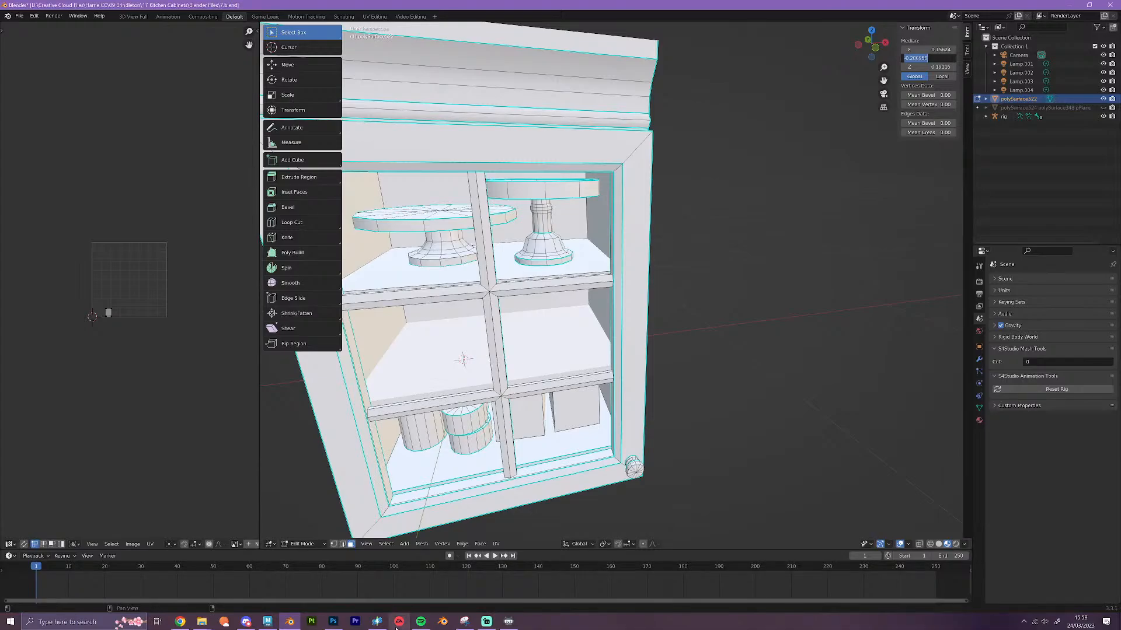
left_click(377, 622)
left_click(785, 392)
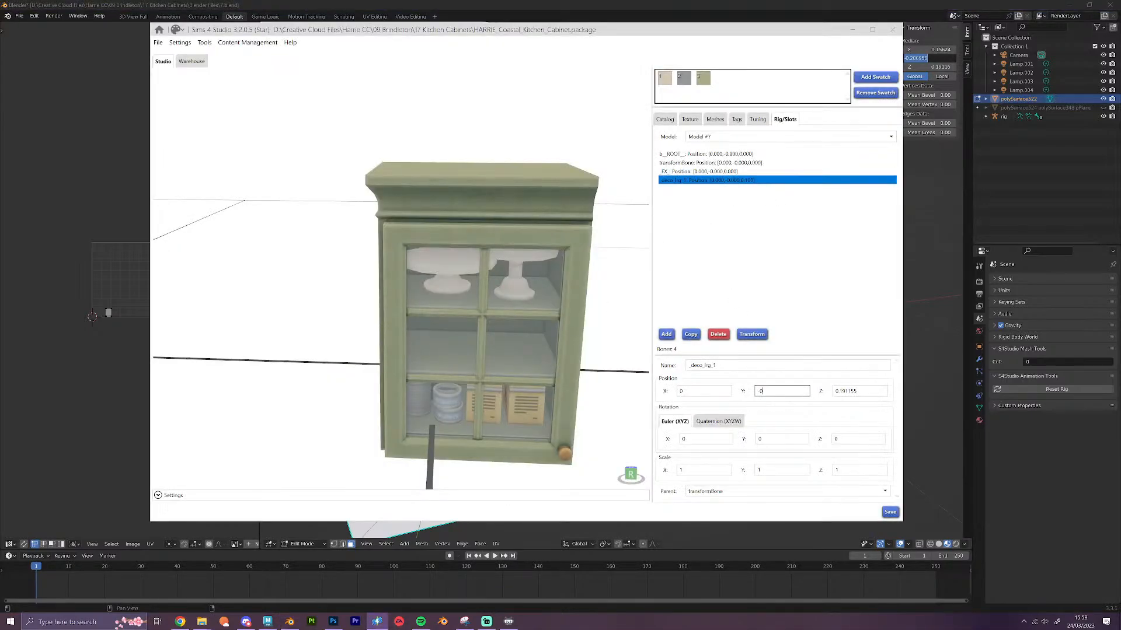
Copy the median X coordinate from Blender and set the _deco_lrg_1 bone's X position to 0.15624
left_click(933, 51)
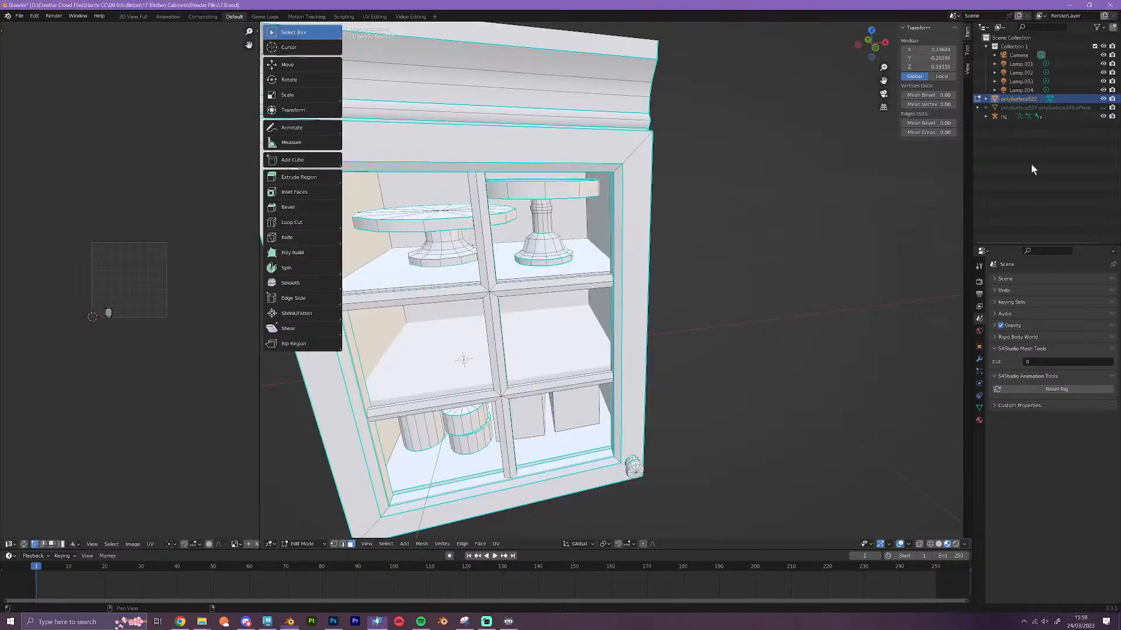
left_click(934, 50)
key("ctrl+c")
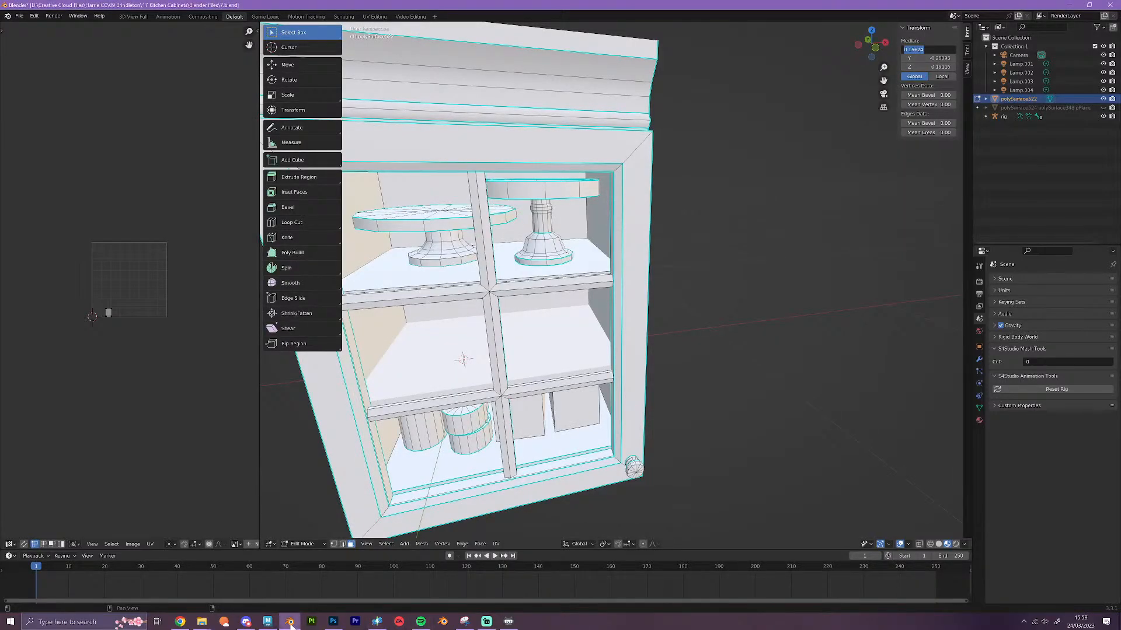
mouse_move(291, 624)
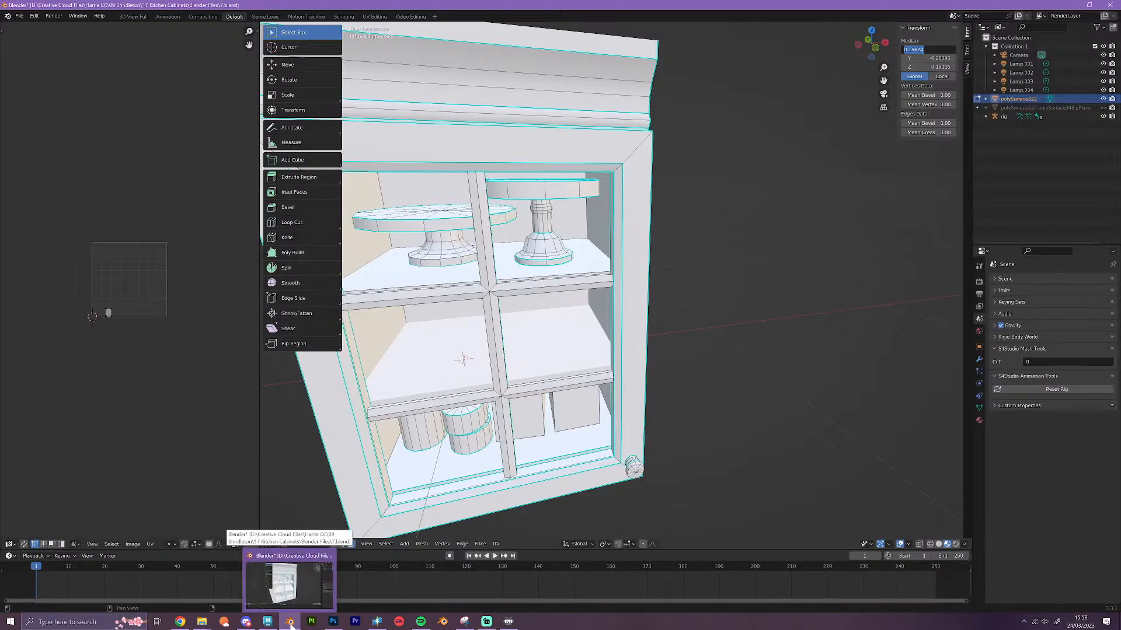
left_click(377, 620)
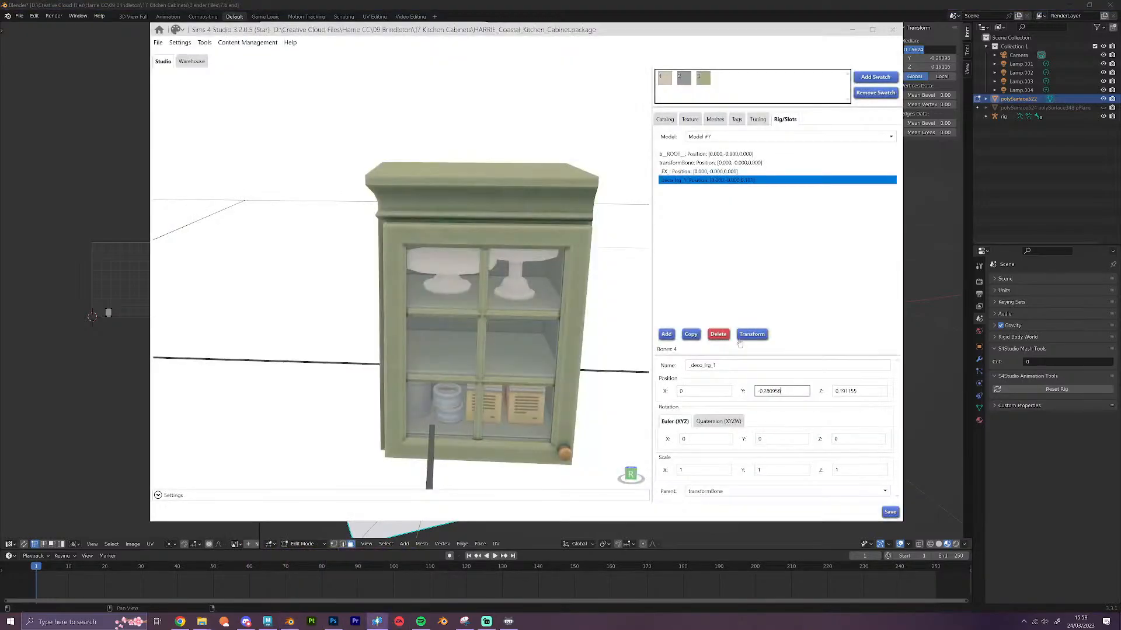
left_click_drag(702, 392, 631, 390)
key("ctrl+v")
left_click(757, 392)
Examine the package files in the Sims 4 Mods folder and its Harrie subfolder, and minimise the file window
mouse_move(201, 624)
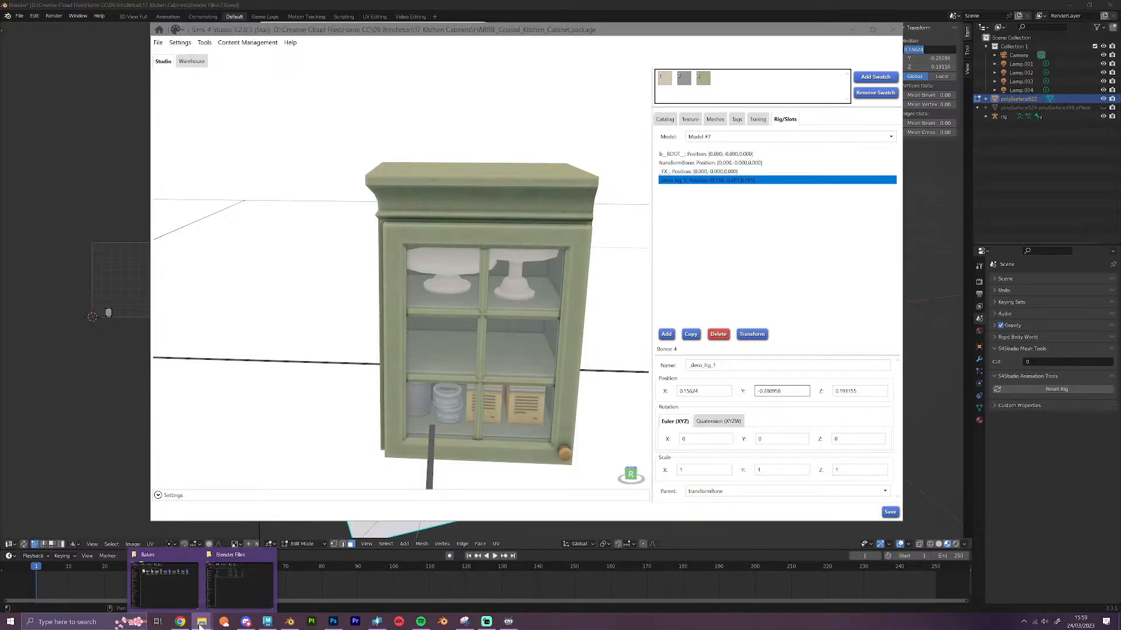
left_click(163, 581)
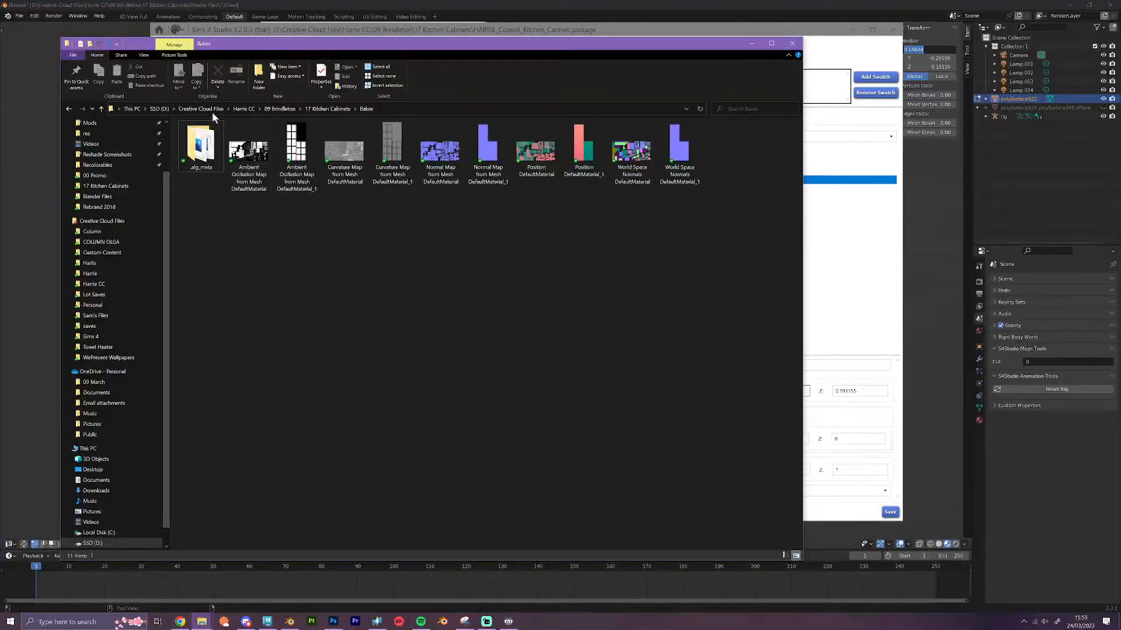
scroll(99, 175, "up", 2)
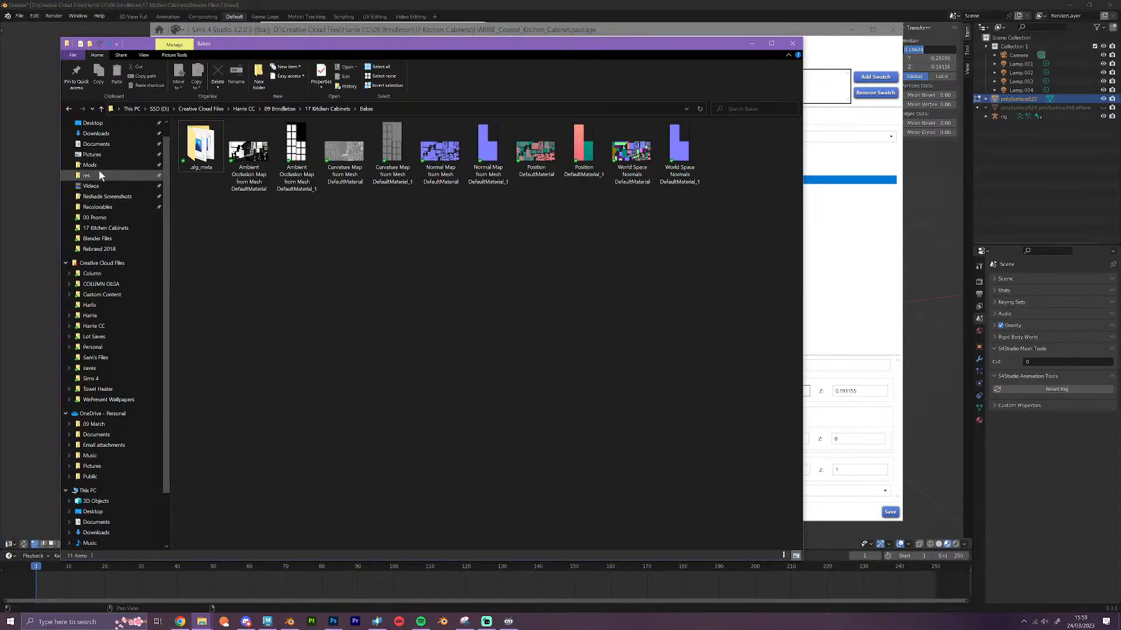
left_click(90, 165)
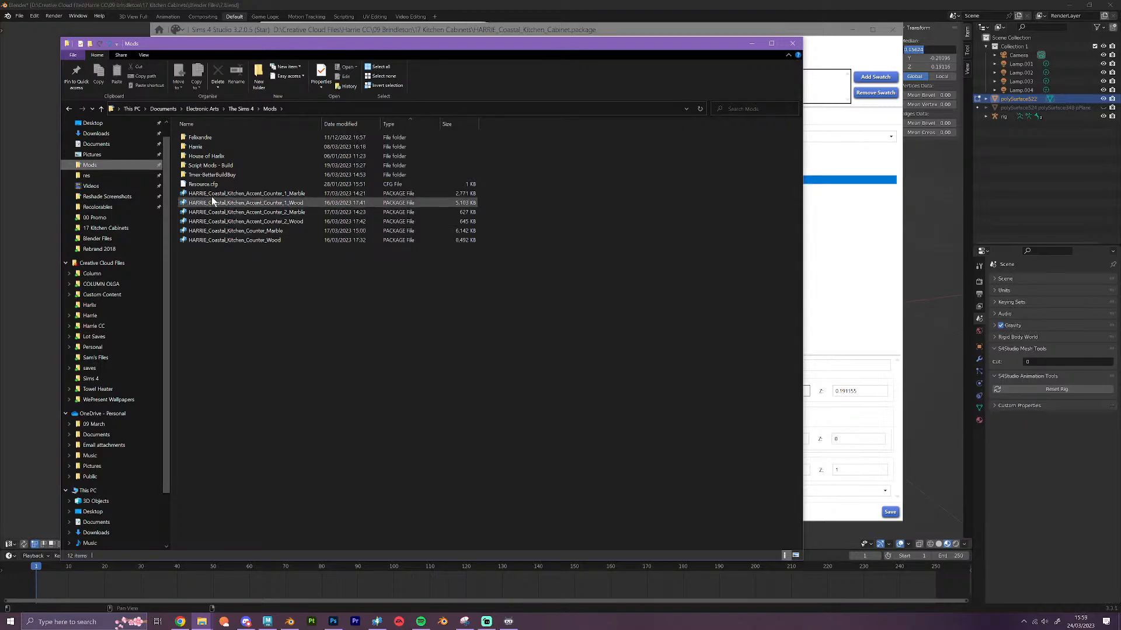
left_click_drag(258, 286, 242, 197)
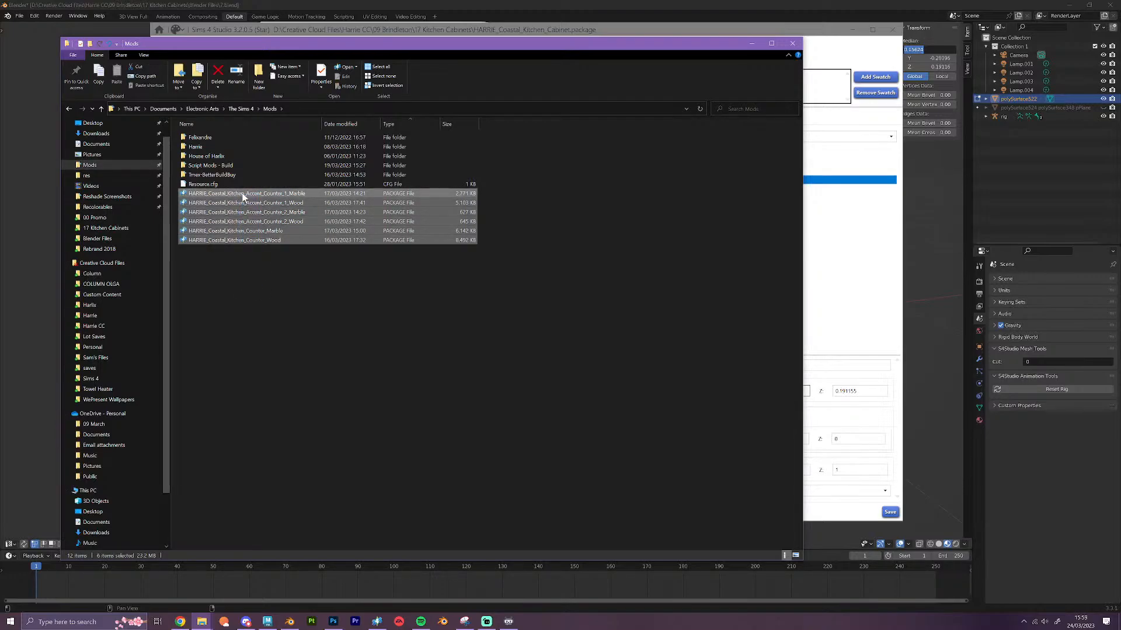
left_click(346, 391)
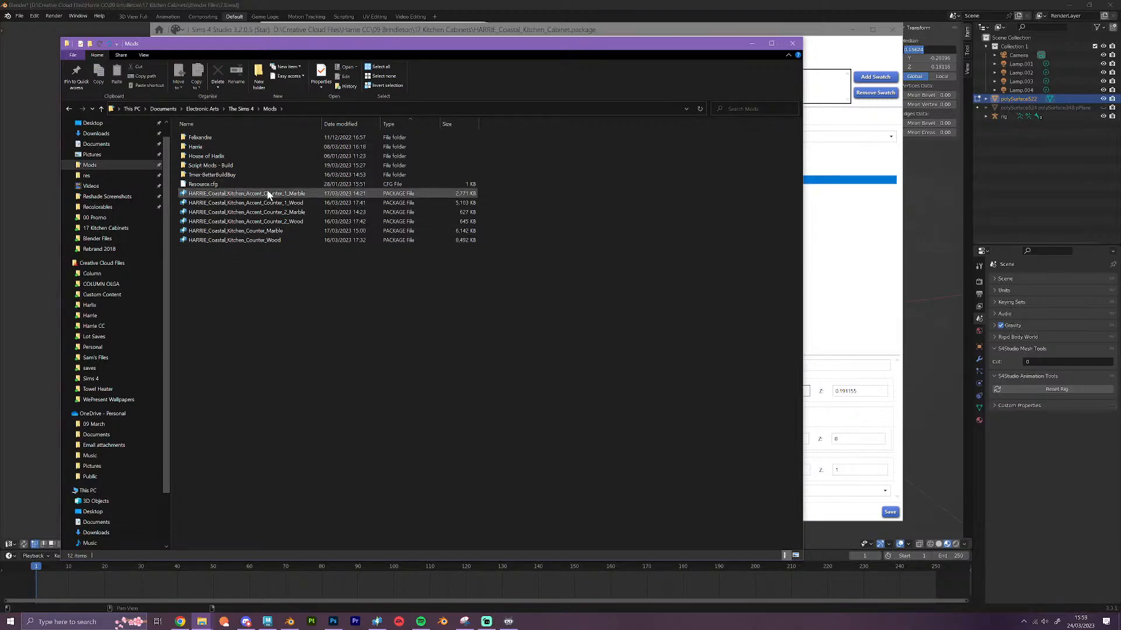
double_click(201, 146)
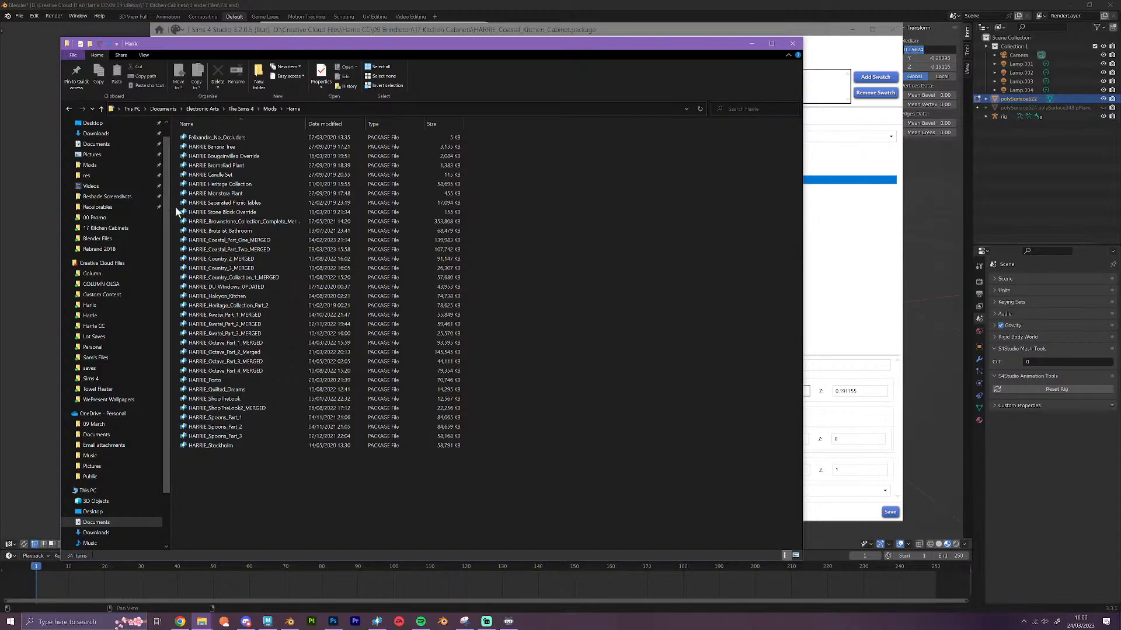
left_click(101, 109)
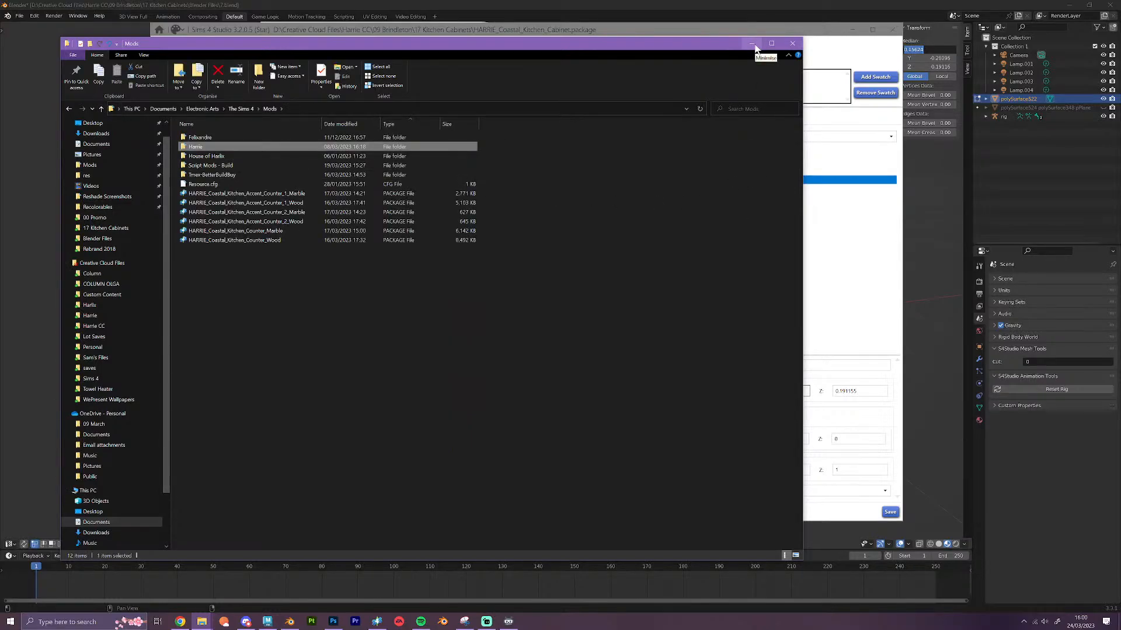
left_click(752, 45)
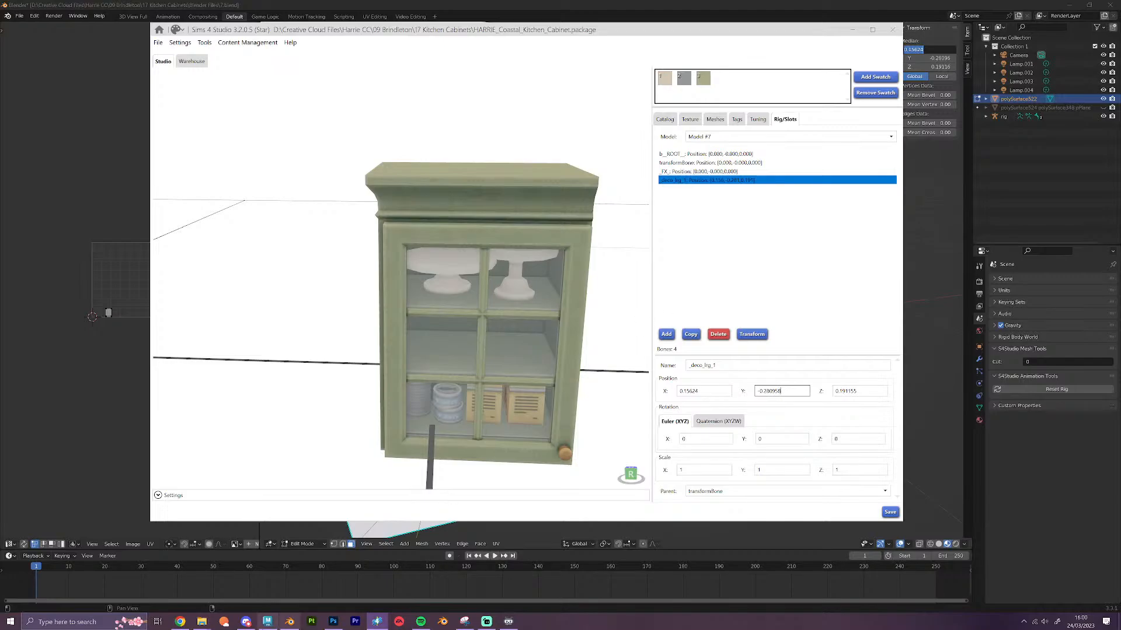
Examine the Script Mods - Build folder with its name column widened to show full file names, and minimise the file window
mouse_move(199, 623)
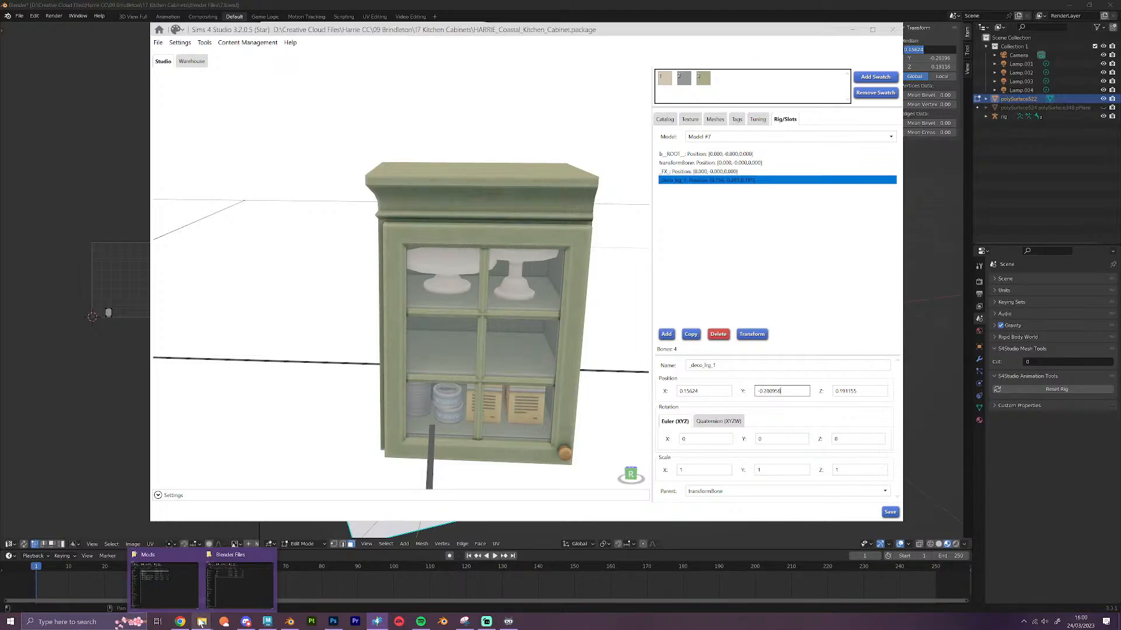
left_click(164, 583)
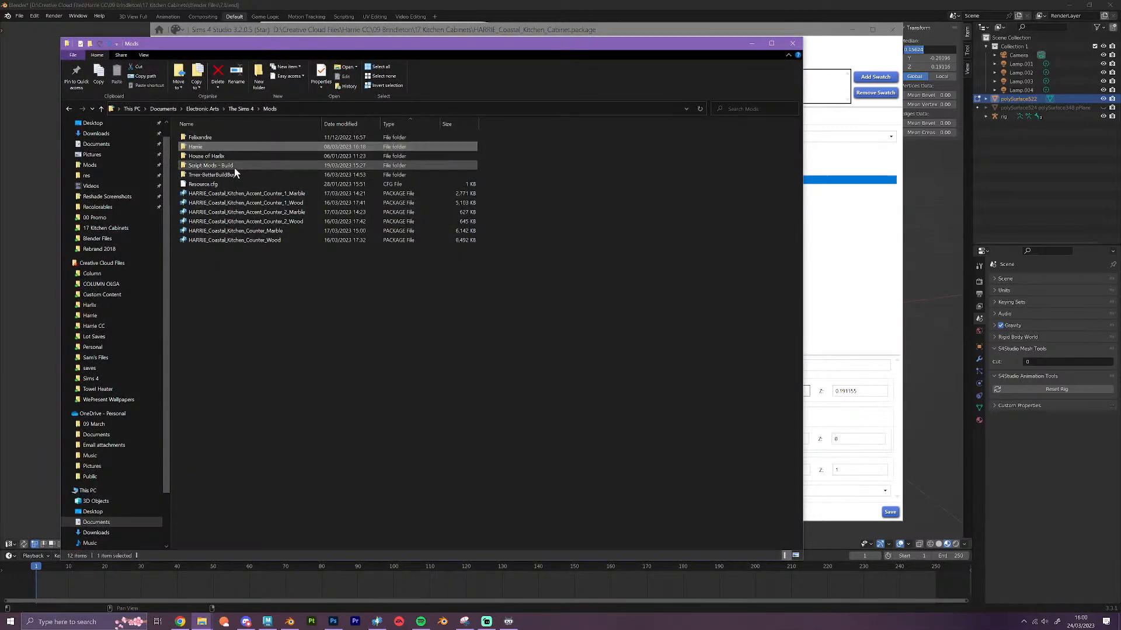
double_click(234, 167)
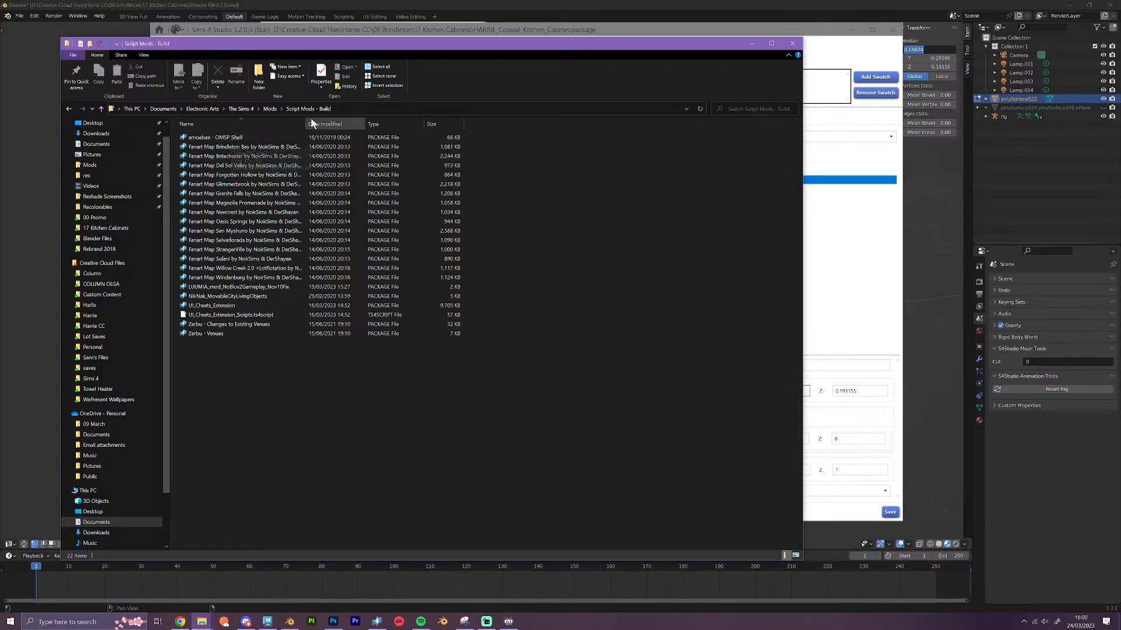
left_click_drag(305, 123, 385, 118)
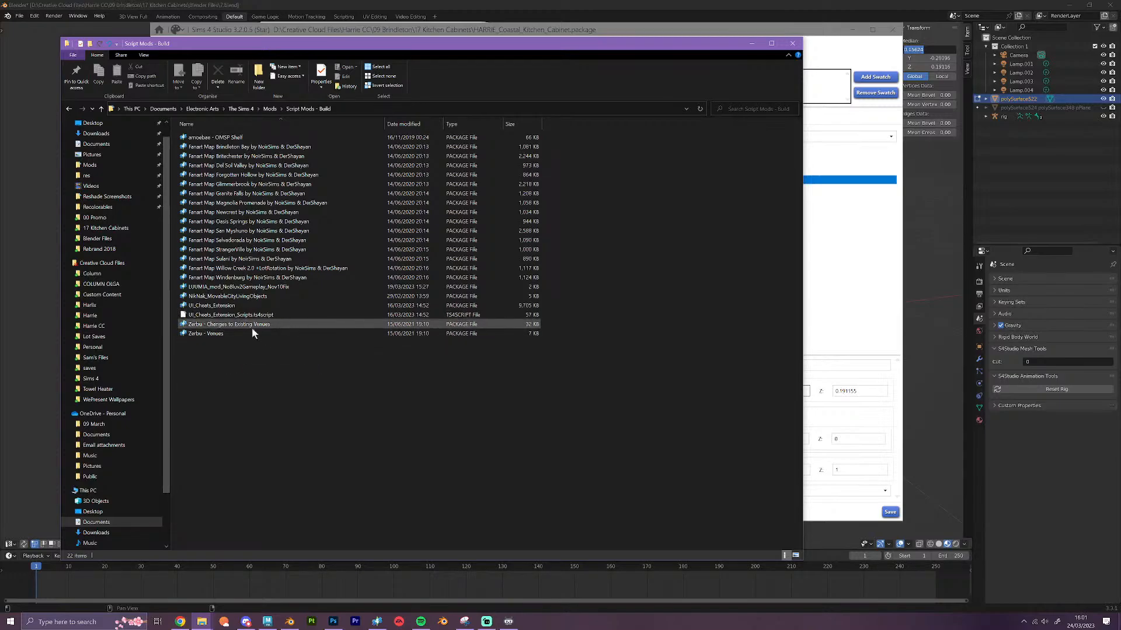
left_click(752, 43)
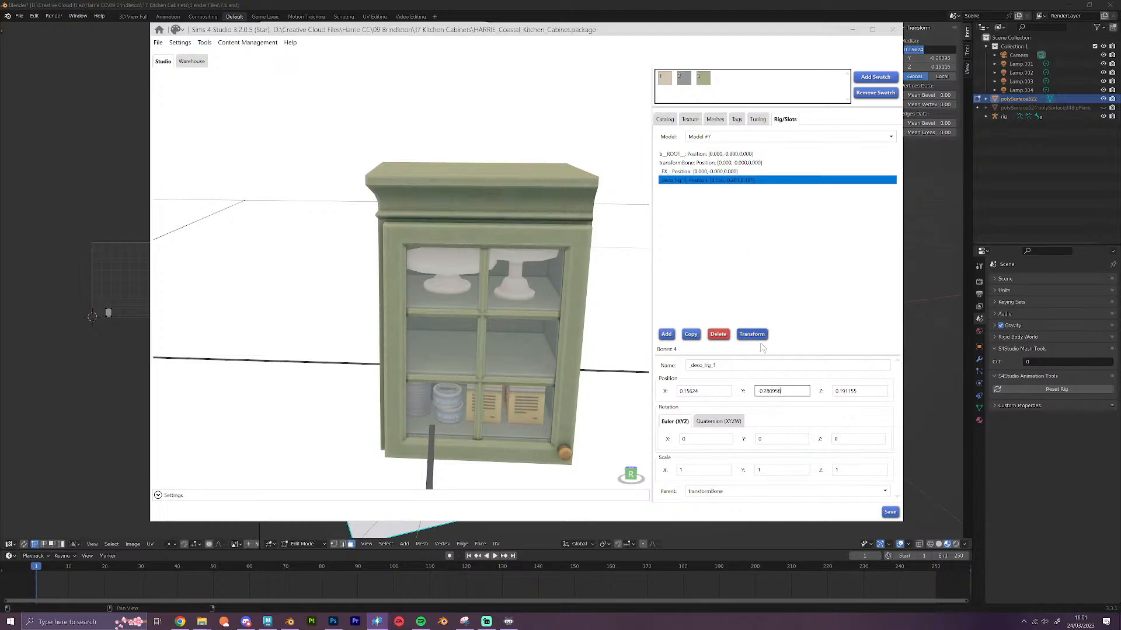
Examine how the _deco_lrg_1 slot sits on the shelf inside the cabinet
scroll(576, 370, "up", 5)
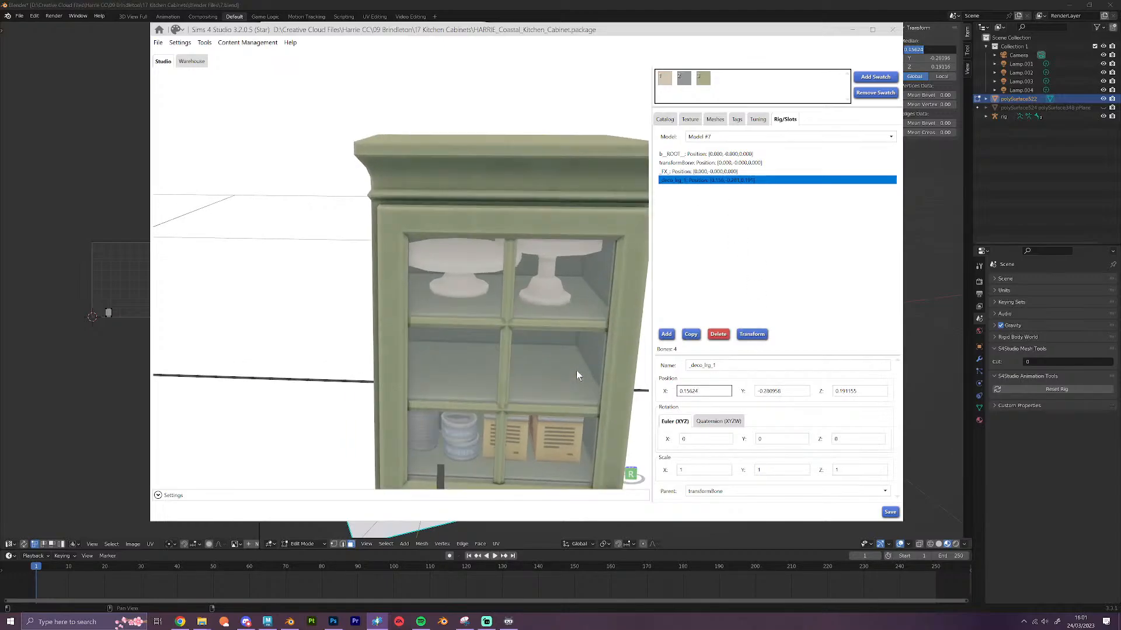
scroll(439, 277, "up", 6)
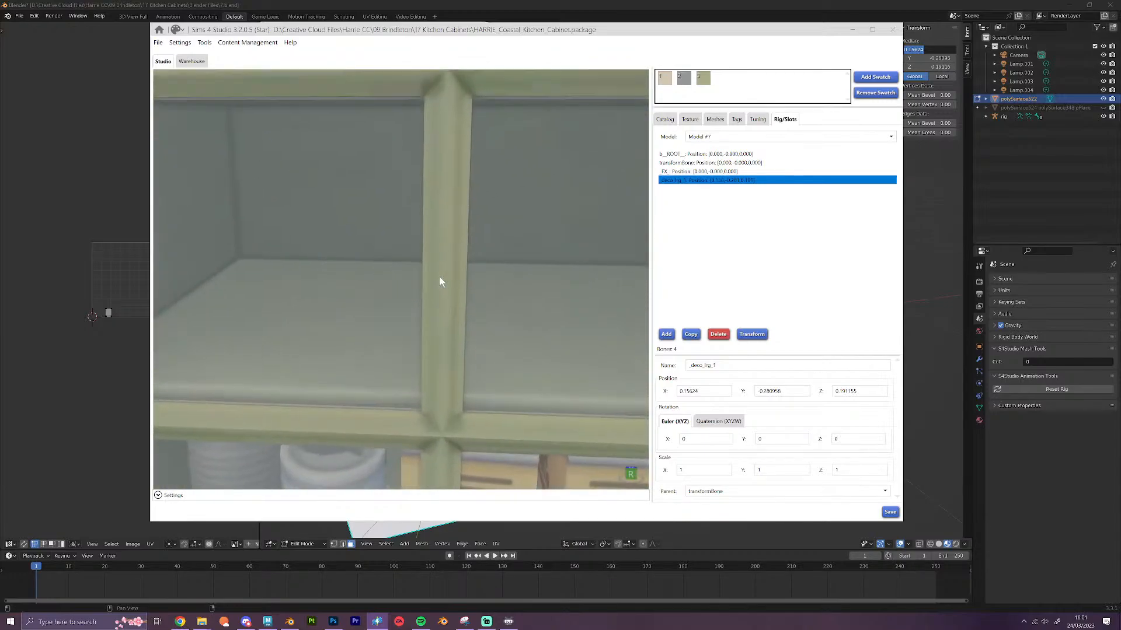
scroll(439, 282, "up", 5)
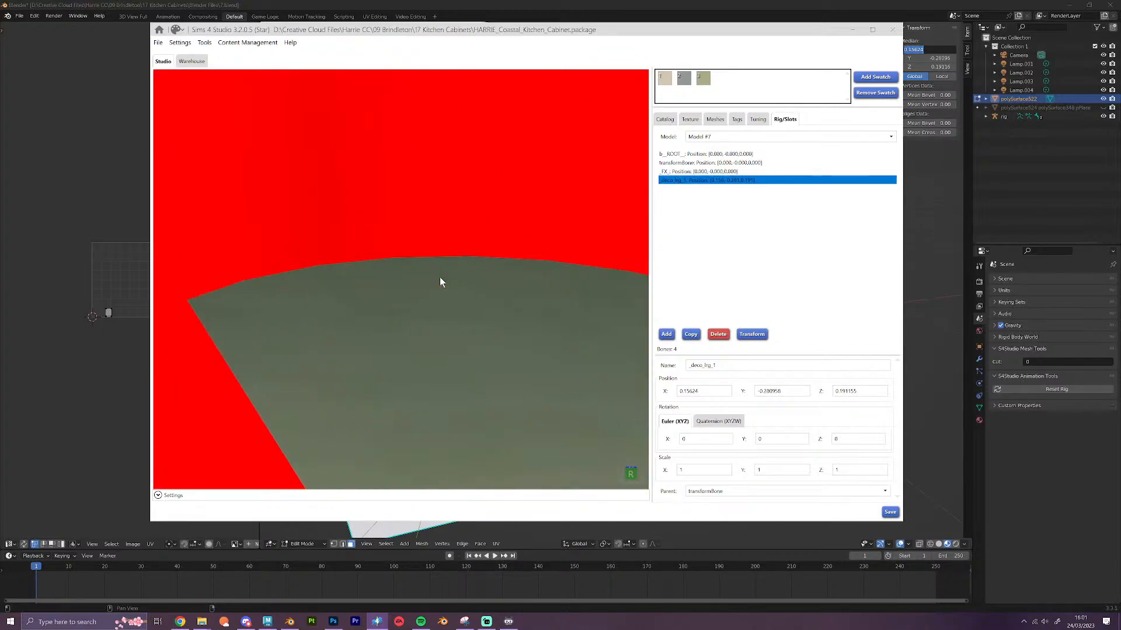
scroll(569, 278, "up", 5)
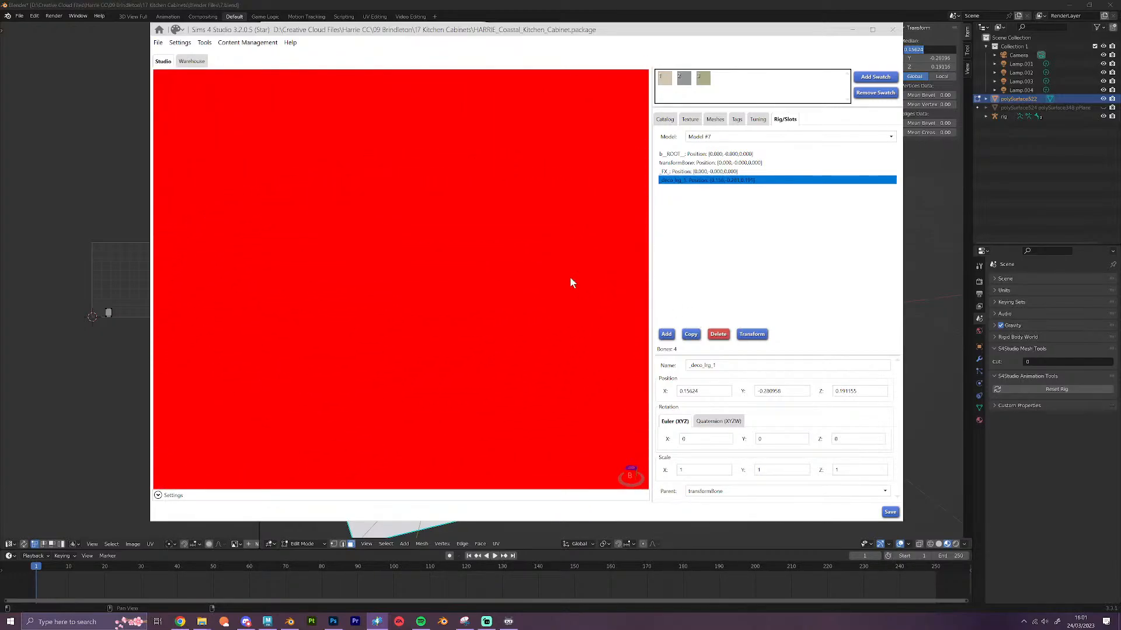
scroll(569, 279, "up", 5)
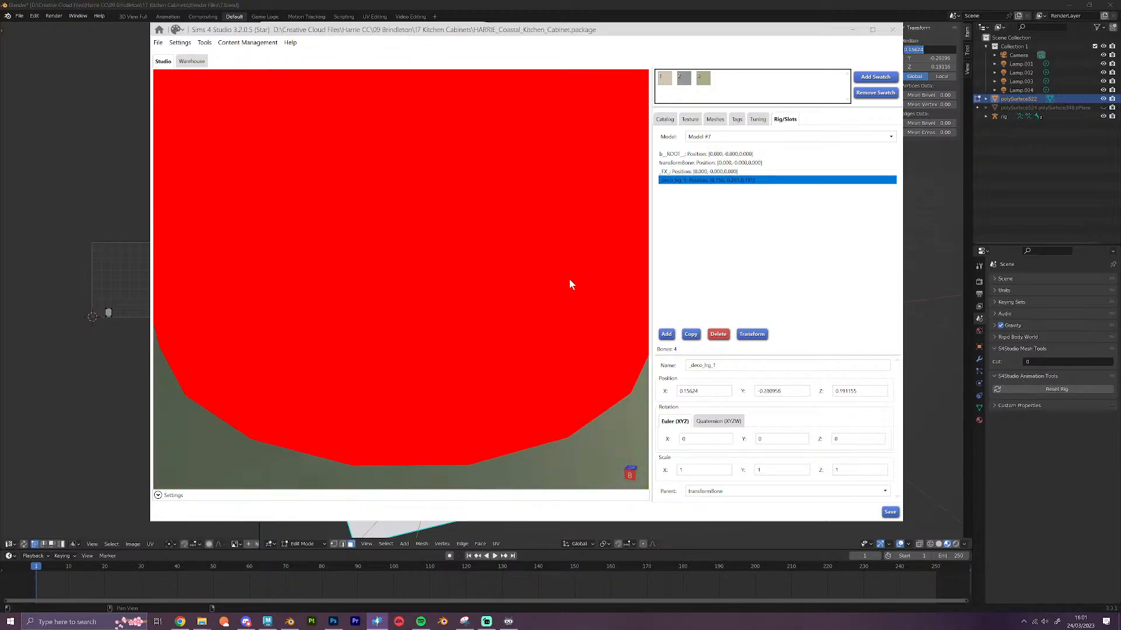
scroll(569, 279, "up", 1)
scroll(569, 279, "down", 2)
right_click_drag(569, 279, 572, 250)
scroll(526, 281, "up", 2)
scroll(527, 281, "up", 1)
mouse_move(572, 249)
middle_mouse_down()
mouse_move(577, 340)
mouse_move(590, 327)
mouse_move(589, 258)
middle_mouse_up()
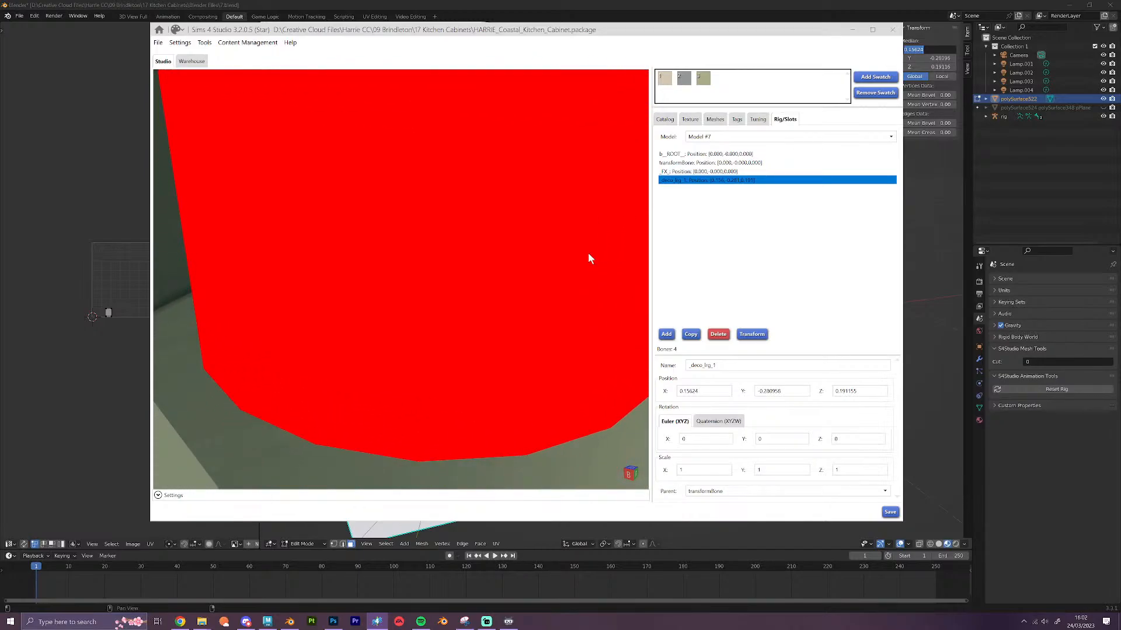
Duplicate the _deco_lrg_1 slot in place and rename the copy _deco_sml_1
left_click(691, 334)
left_click(713, 363)
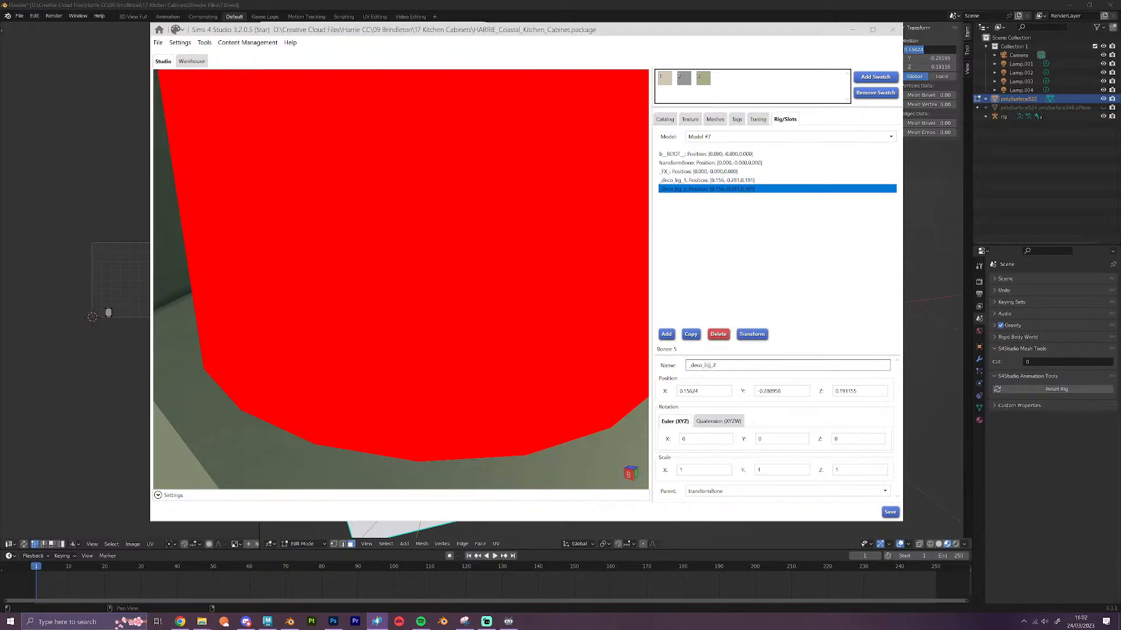
key("BackSpace")
key("BackSpace")
key("BackSpace")
type("sml")
left_click(803, 394)
right_click_drag(502, 295, 532, 321)
mouse_move(542, 251)
right_mouse_down()
mouse_move(589, 286)
mouse_move(545, 268)
right_mouse_up()
Duplicate the _deco_sml_1 slot and move the copy towards one side of the shelf, trying Y -0.1 and settling on -0.15
left_click(690, 334)
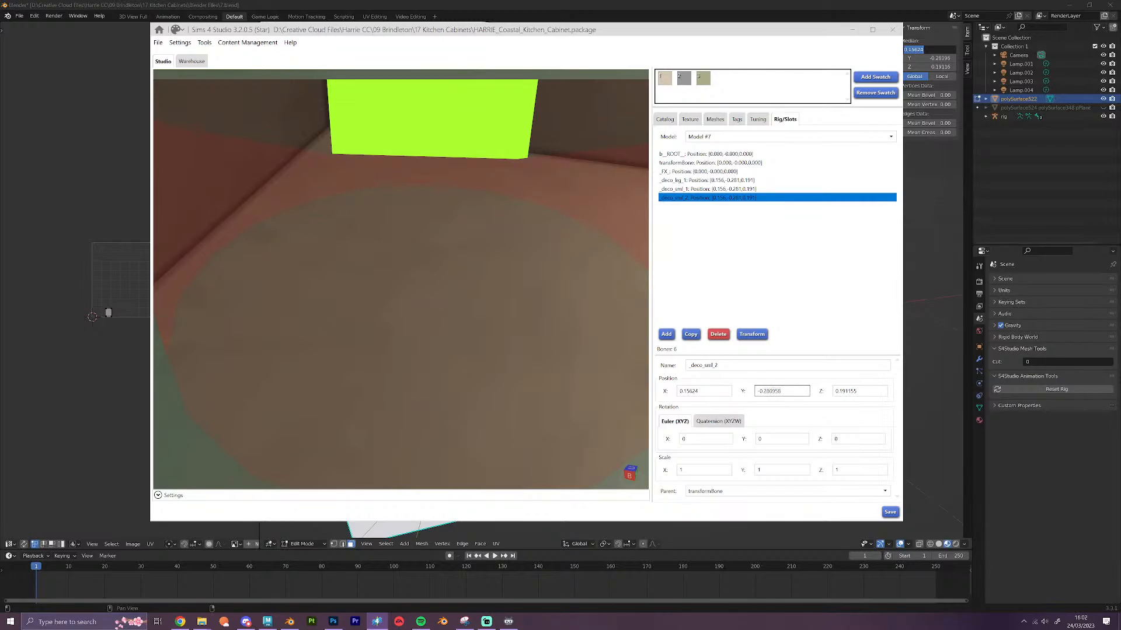
type("1")
left_click(791, 365)
right_click_drag(473, 342, 452, 291)
middle_click_drag(366, 271, 558, 328)
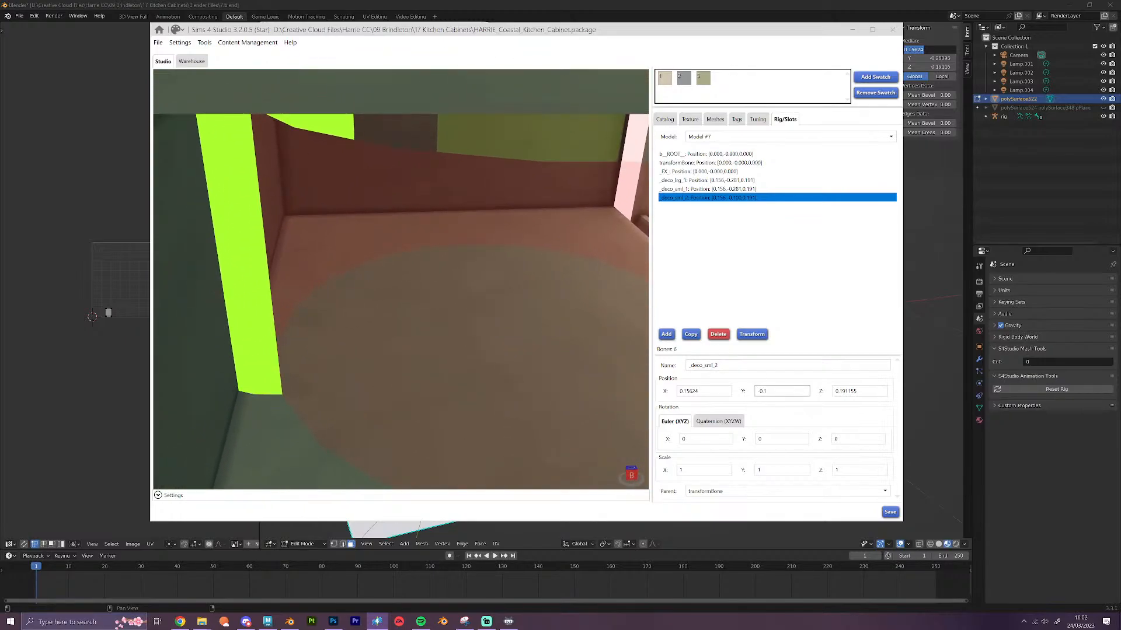
left_click(768, 391)
type("5")
left_click(839, 394)
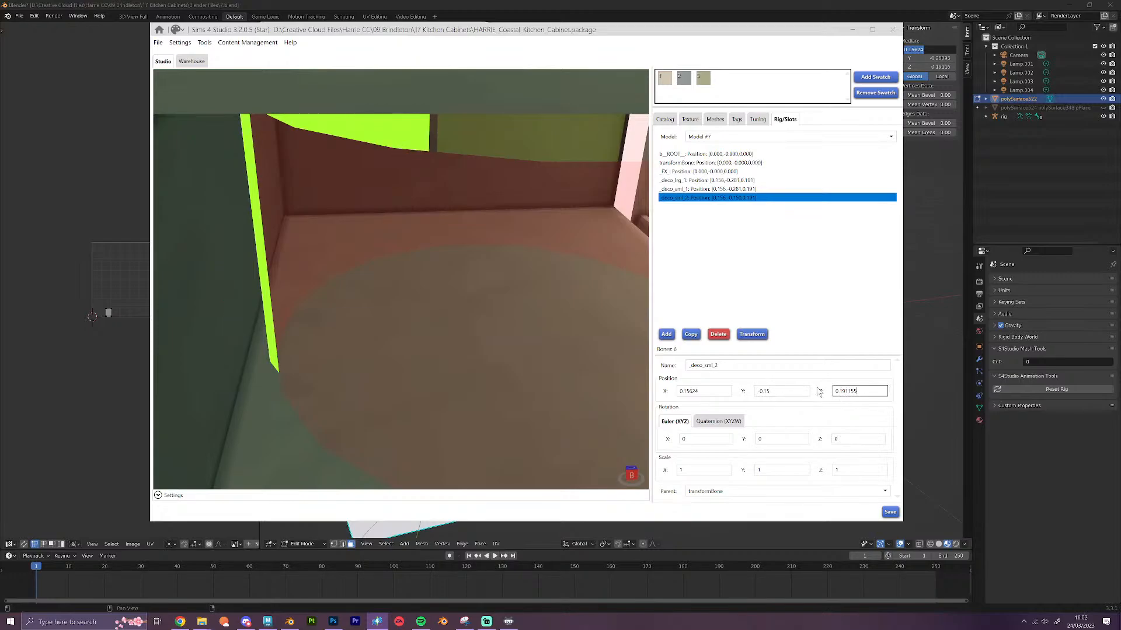
right_click_drag(453, 344, 300, 338)
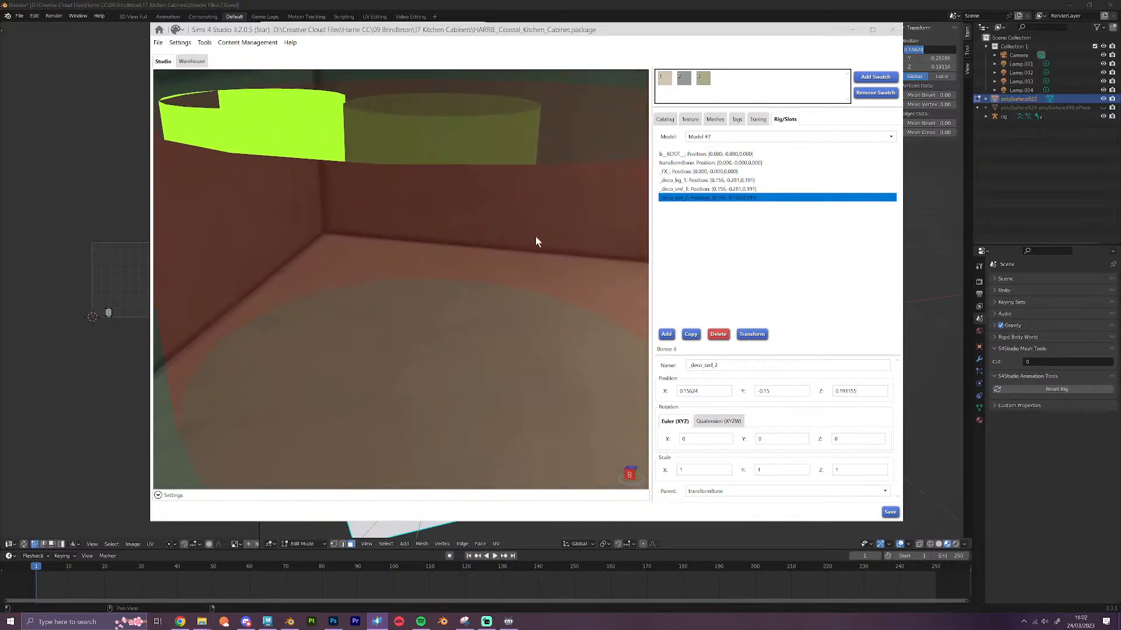
Duplicate the _deco_sml_1 slot again and set the copy's Y position to -0.4, towards the opposite side of the shelf
left_click(701, 189)
left_click(690, 333)
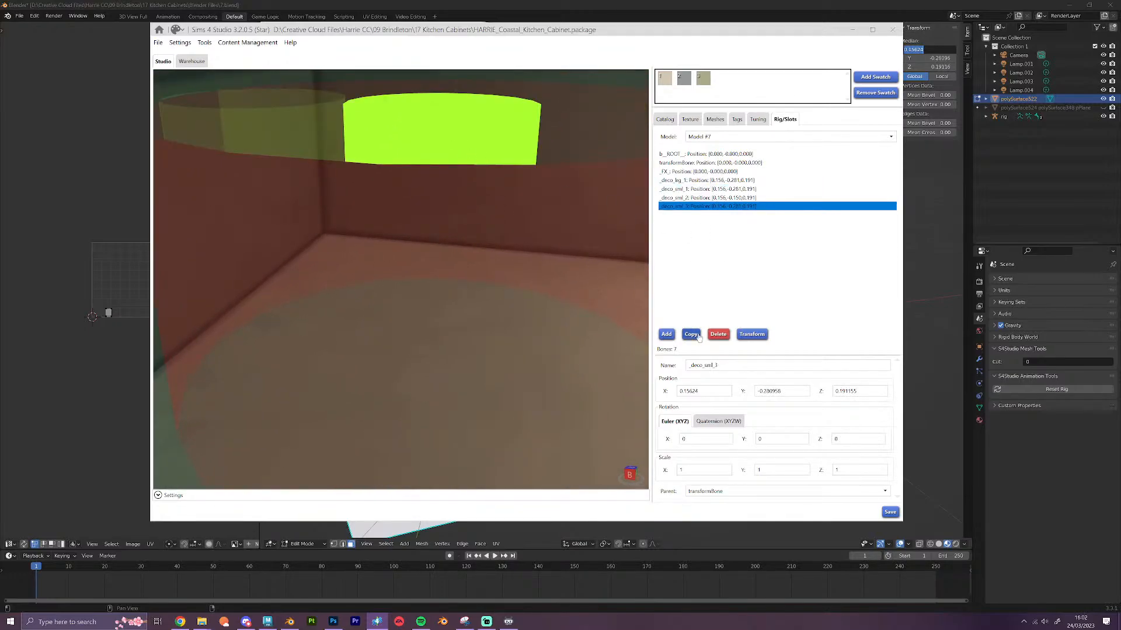
left_click(760, 391)
key("BackSpace")
key("BackSpace")
key("BackSpace")
key("BackSpace")
key("BackSpace")
type("4.4")
left_click(840, 391)
right_click_drag(504, 353, 532, 366)
mouse_move(532, 365)
middle_mouse_down()
mouse_move(501, 315)
mouse_move(238, 335)
middle_mouse_up()
mouse_move(426, 353)
right_mouse_down()
mouse_move(501, 348)
mouse_move(448, 349)
mouse_move(445, 364)
right_mouse_up()
Adjust the third small slot's Y position, trying -0.44 and settling on -0.41
left_click(768, 391)
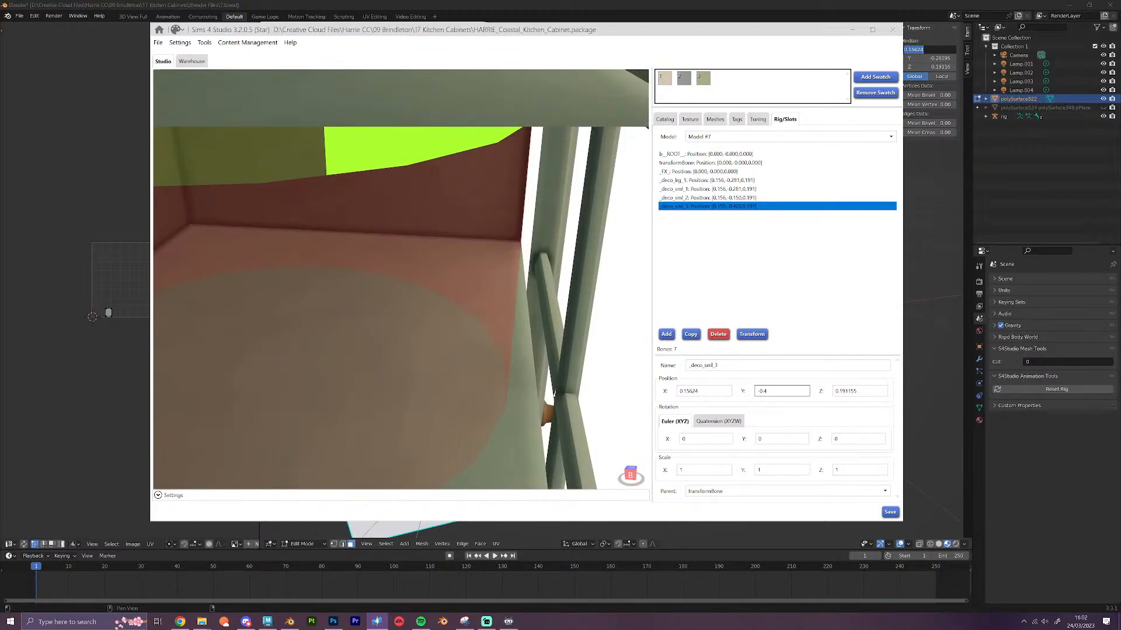
type("4")
left_click(843, 397)
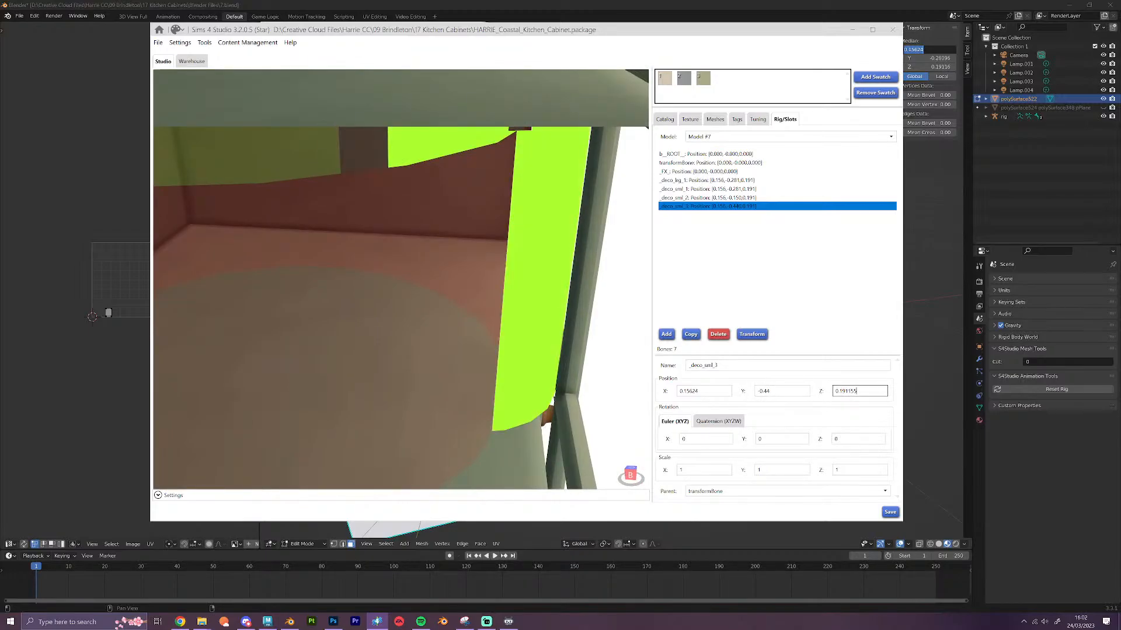
mouse_move(531, 398)
right_mouse_down()
mouse_move(491, 389)
mouse_move(501, 391)
right_mouse_up()
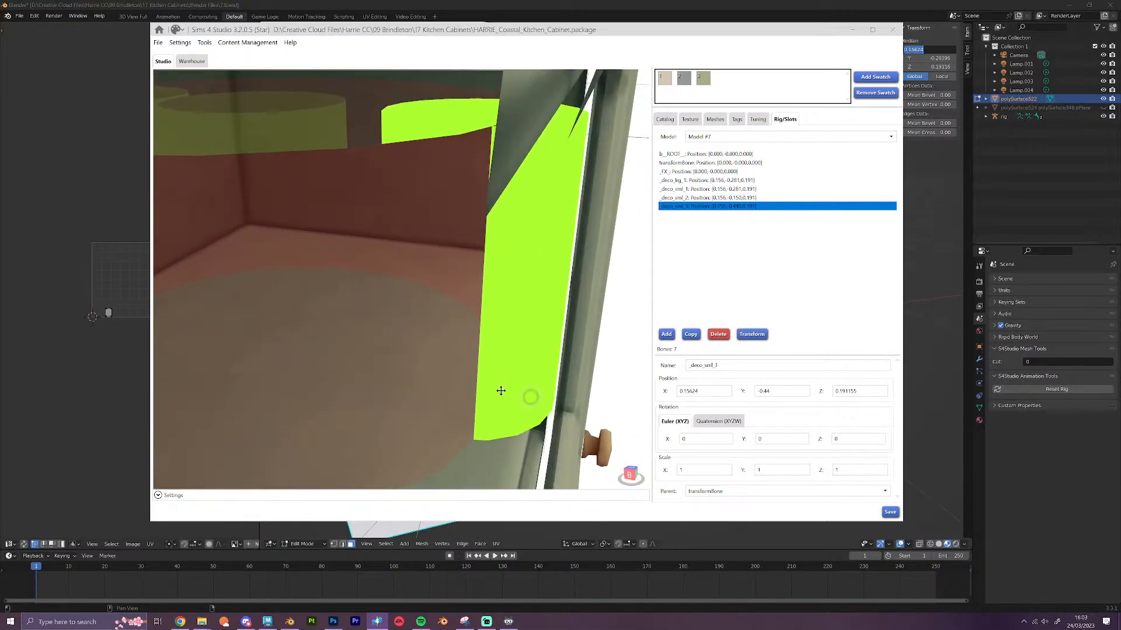
left_click(765, 391)
left_click(856, 391)
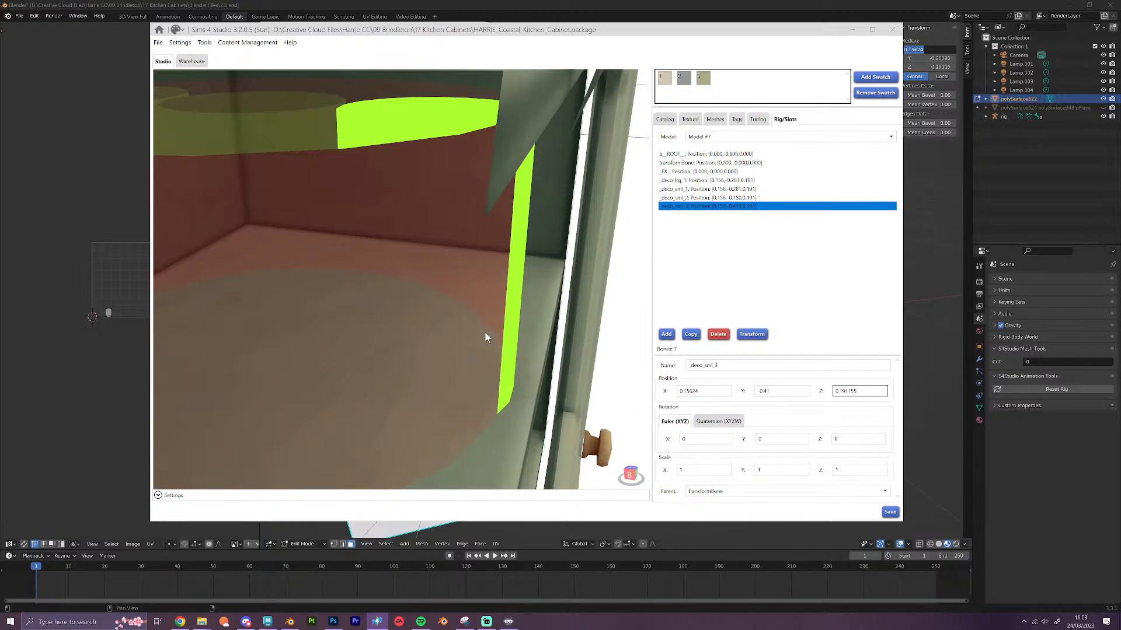
Duplicate the three small slots together and offset the copies by 0.1 on X
mouse_move(478, 338)
left_mouse_down()
mouse_move(430, 313)
mouse_move(464, 316)
left_mouse_up()
left_click_drag(394, 232, 595, 233)
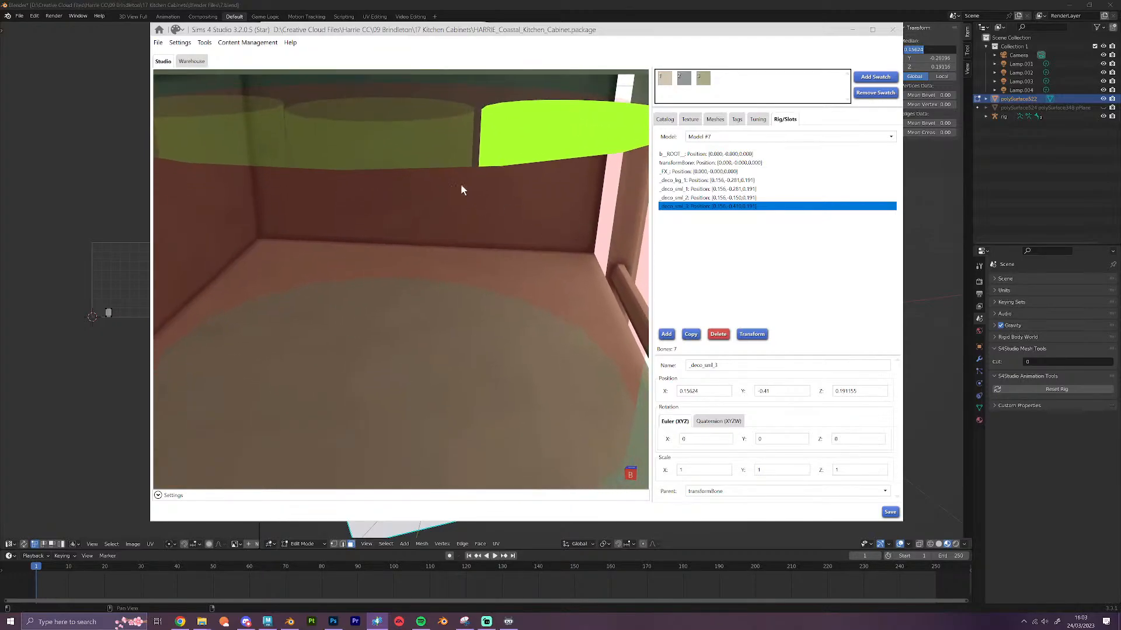
left_click(420, 149, "ctrl")
left_click(250, 133, "ctrl")
mouse_move(250, 136)
left_mouse_down()
mouse_move(327, 257)
mouse_move(305, 265)
mouse_move(352, 272)
left_mouse_up()
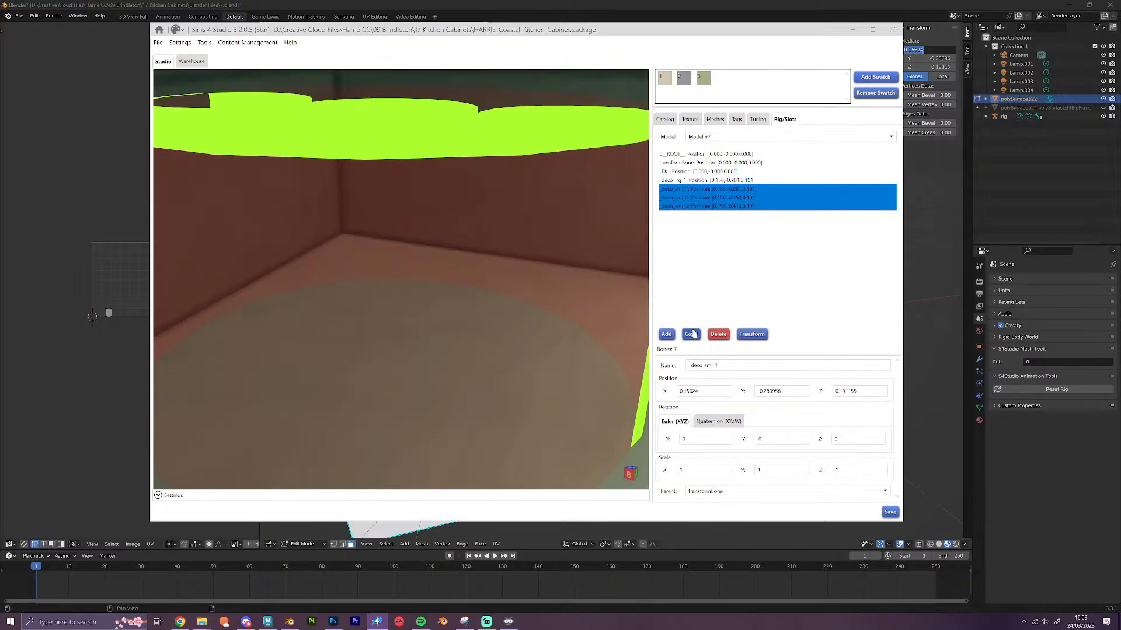
left_click(691, 334)
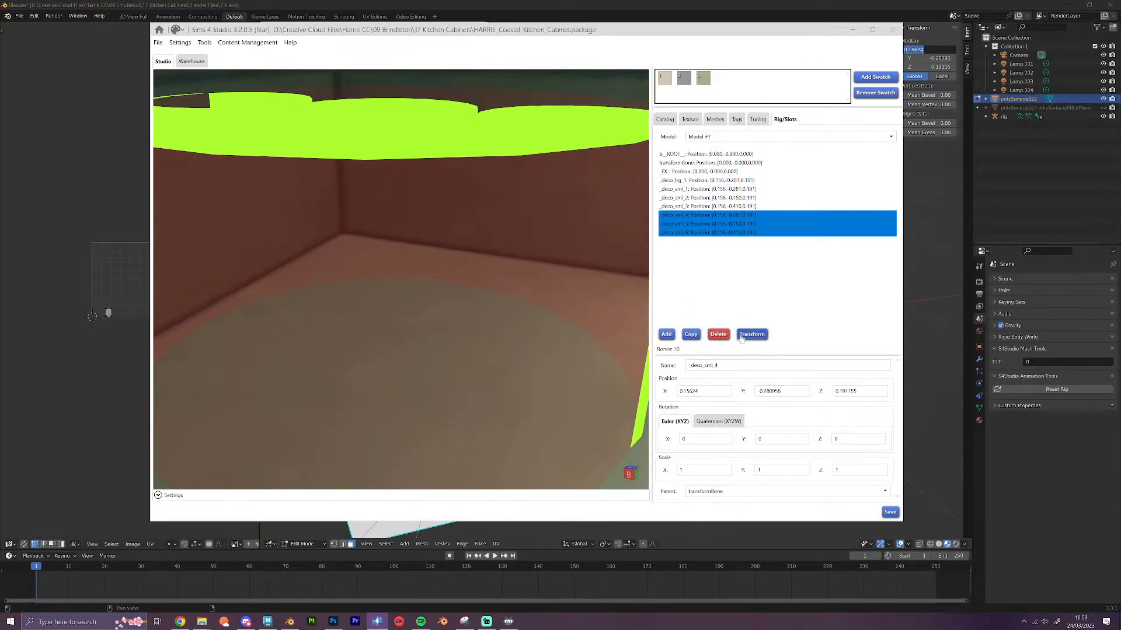
left_click(757, 337)
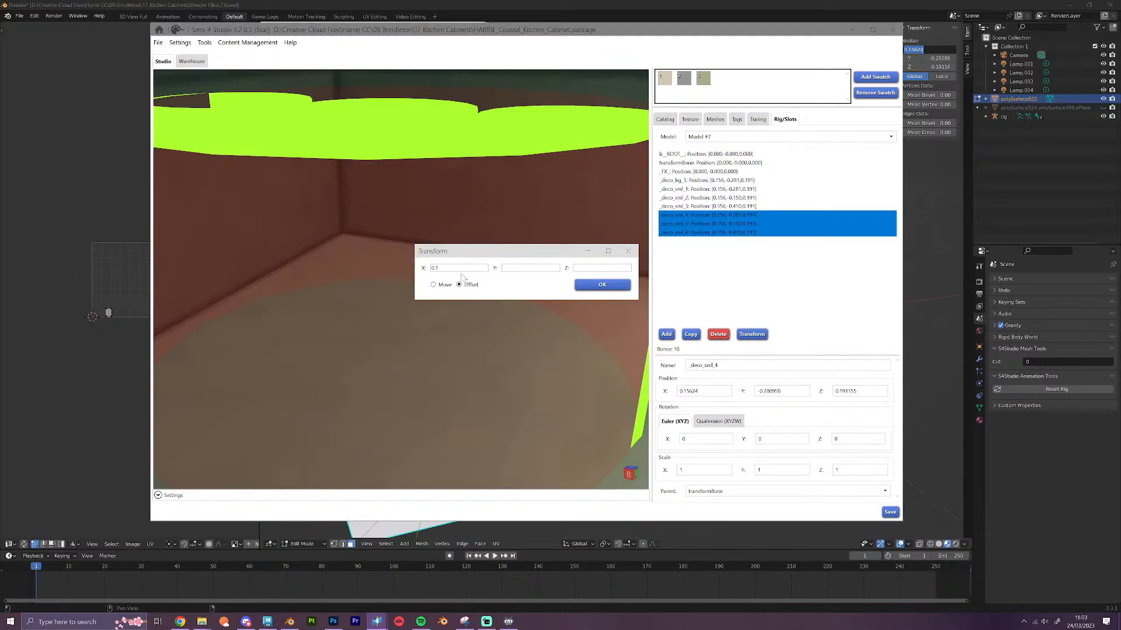
left_click(583, 285)
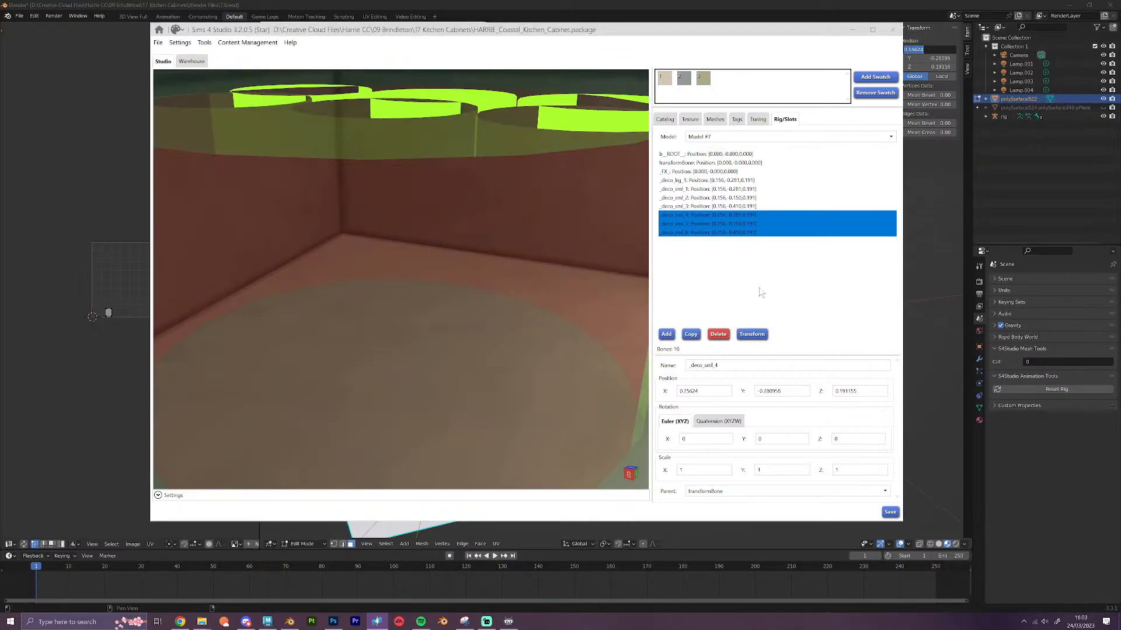
mouse_move(483, 299)
right_mouse_down()
mouse_move(585, 294)
mouse_move(798, 314)
mouse_move(678, 307)
mouse_move(729, 341)
right_mouse_up()
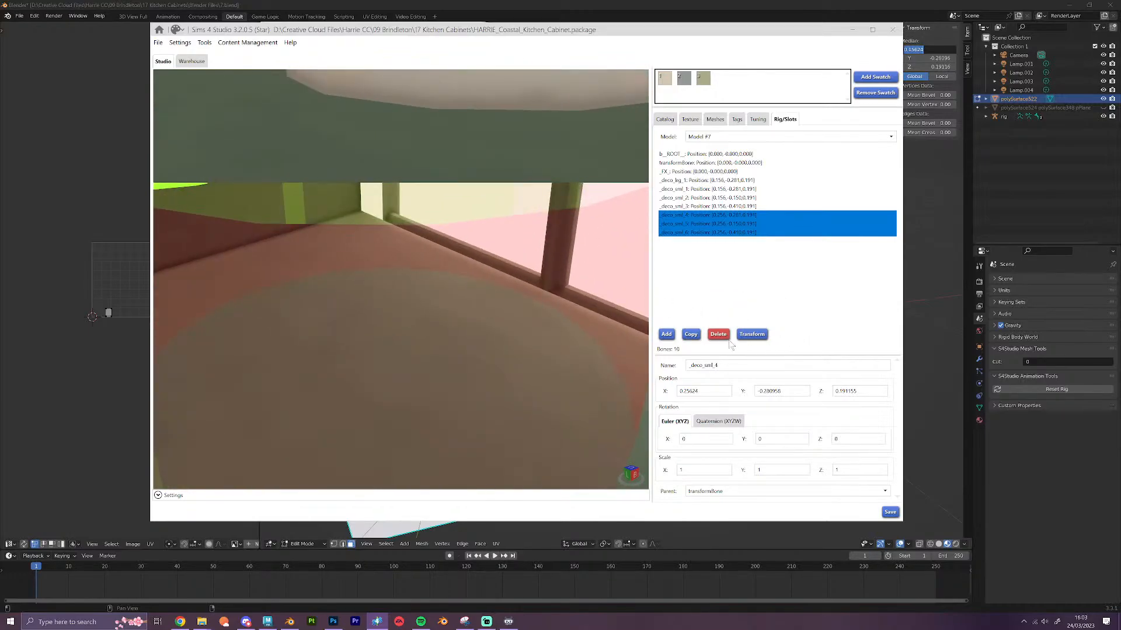
Duplicate the newly offset row of three small slots and offset these copies by a further 0.1 on X
left_click(691, 335)
left_click(752, 334)
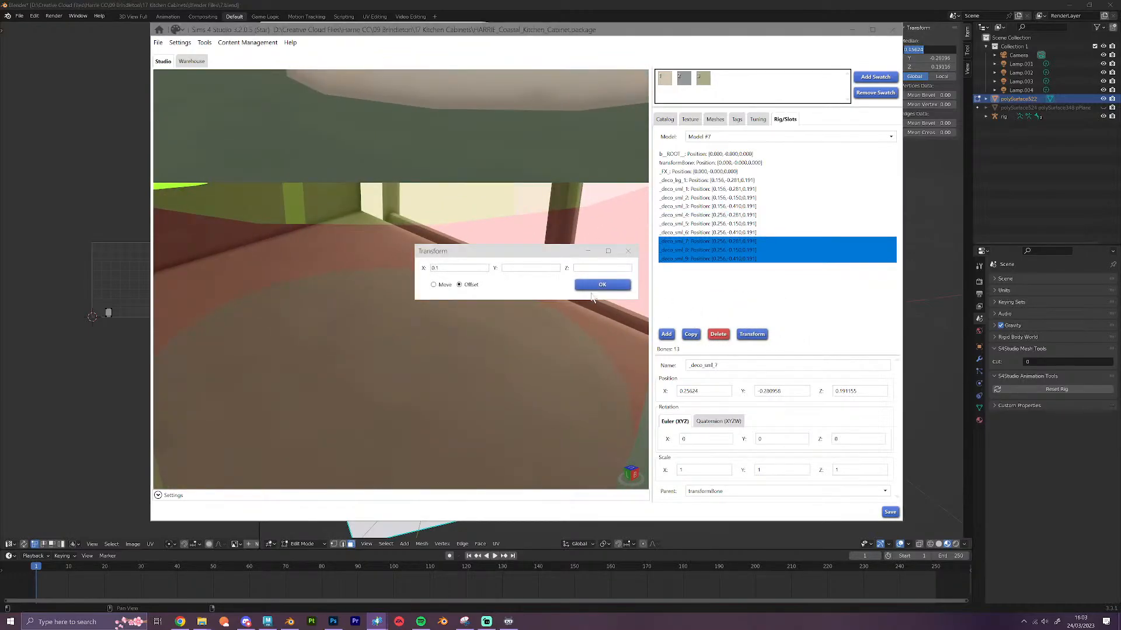
left_click(583, 285)
mouse_move(328, 326)
right_mouse_down()
mouse_move(519, 320)
mouse_move(387, 317)
mouse_move(376, 299)
right_mouse_up()
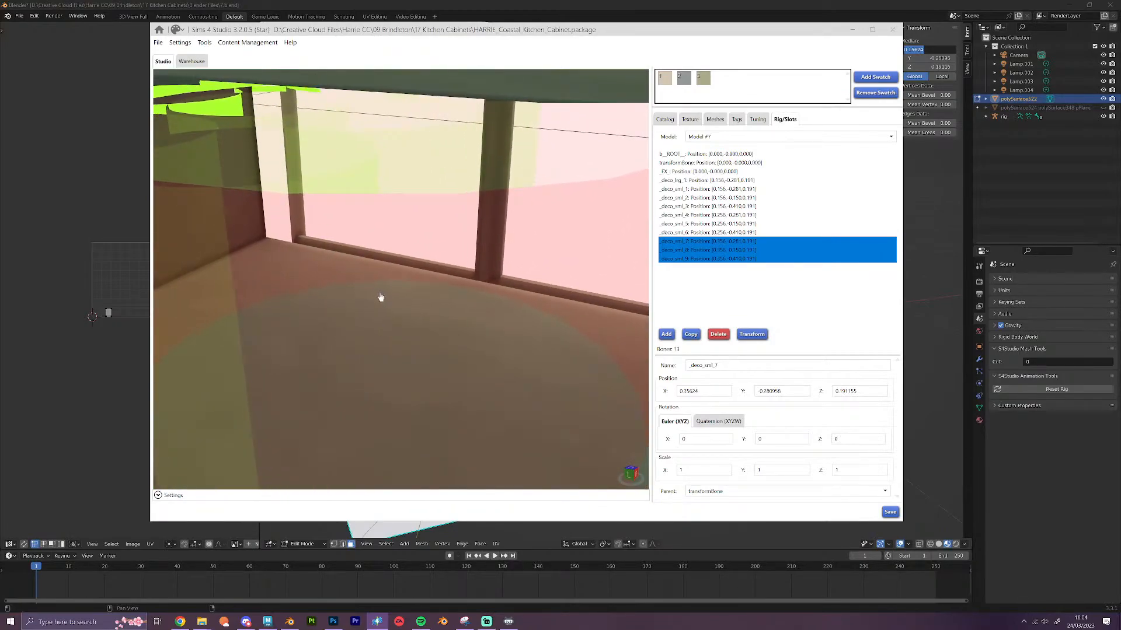
Maximise the window, duplicate the original small slots _deco_sml_1 to _deco_sml_3, and offset the copies by -0.1 on X
left_click(872, 30)
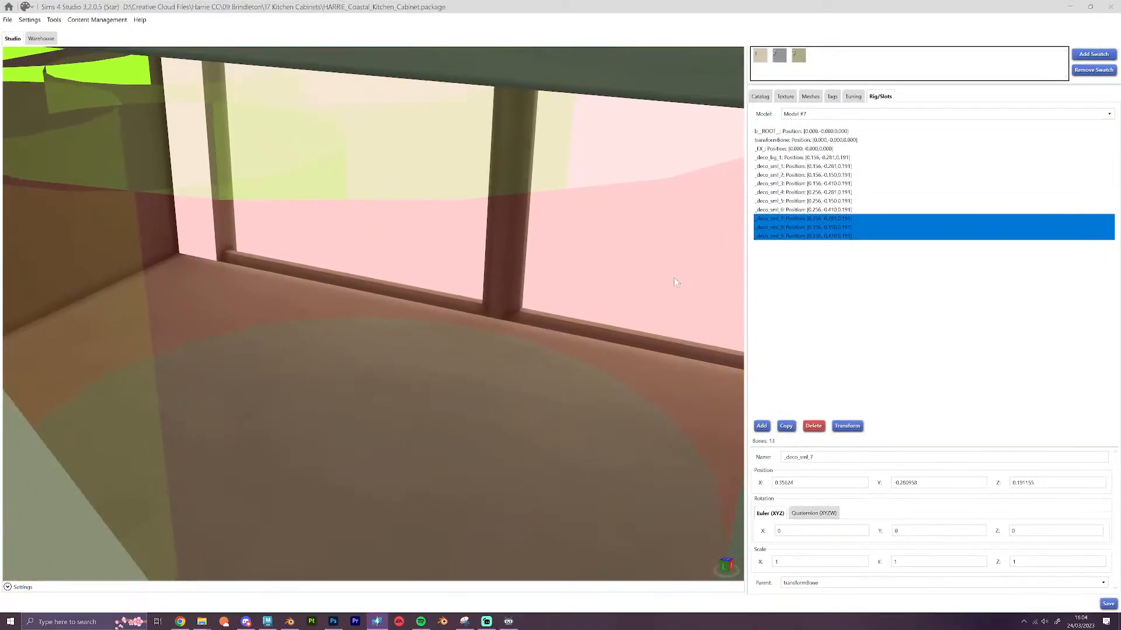
mouse_move(673, 277)
right_mouse_down()
mouse_move(506, 324)
mouse_move(223, 208)
right_mouse_up()
left_click(222, 208)
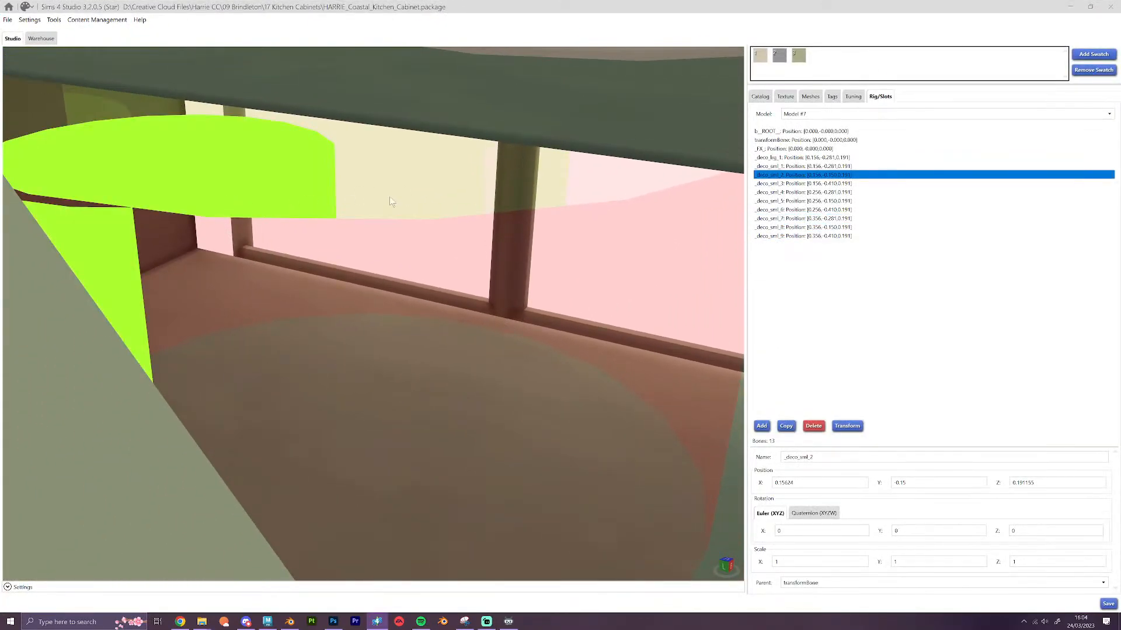
left_click(449, 190, "ctrl")
right_click_drag(511, 262, 520, 215)
left_click(546, 161, "ctrl")
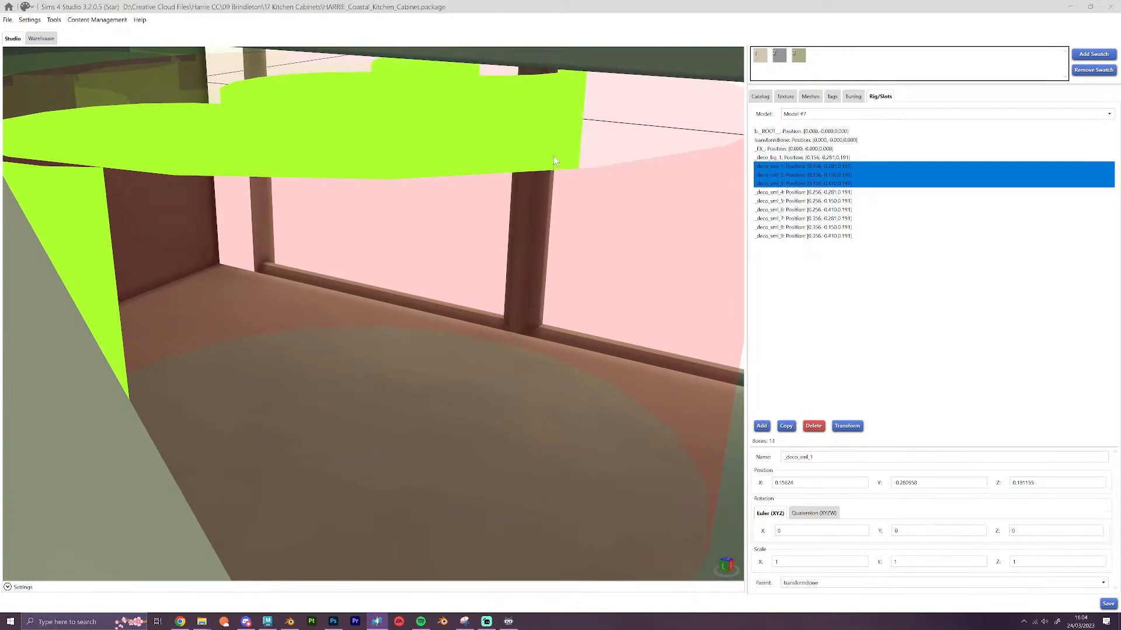
left_click(786, 426)
left_click(846, 426)
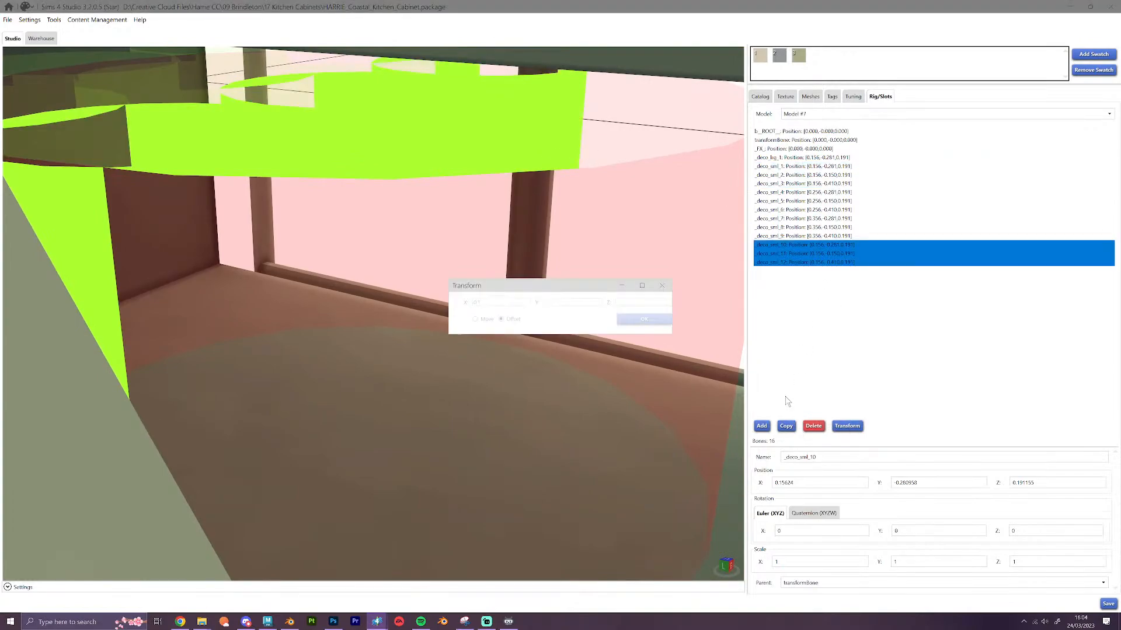
type("0.1")
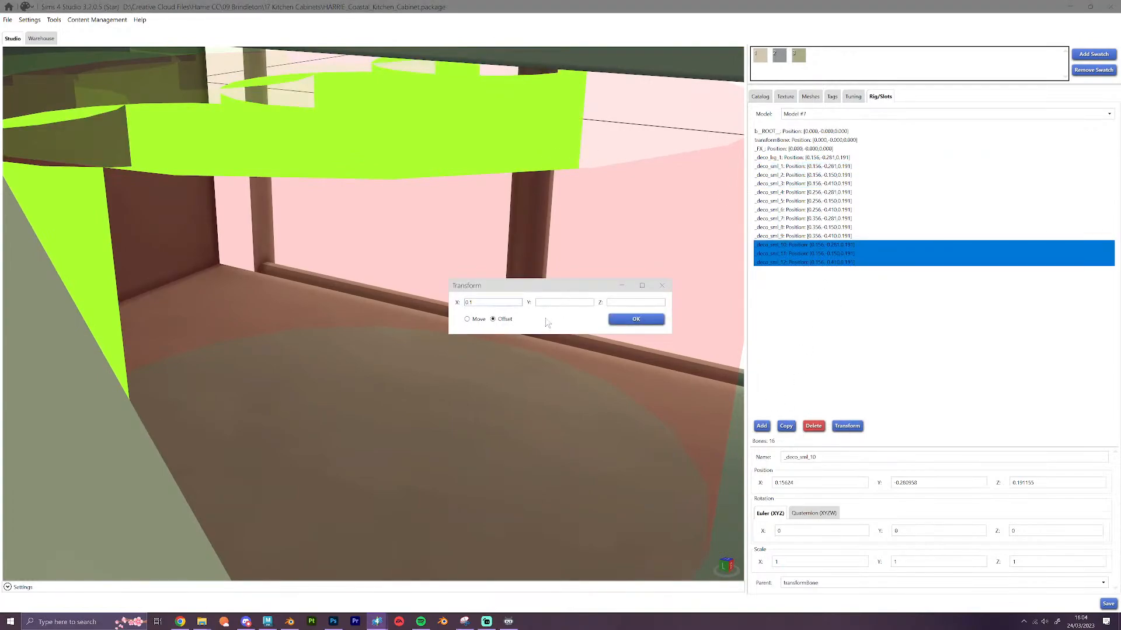
key("Home")
type("-")
left_click(631, 325)
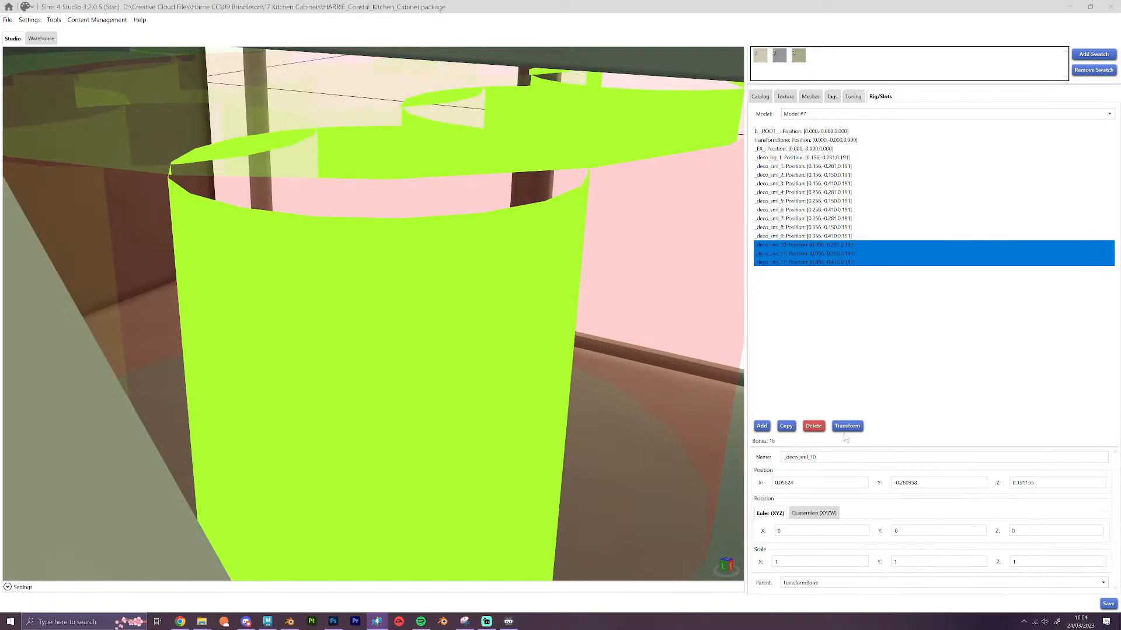
Duplicate the row of slots _deco_sml_10 to _deco_sml_12 and offset the copies by a further -0.1 on X
left_click(786, 426)
left_click(847, 426)
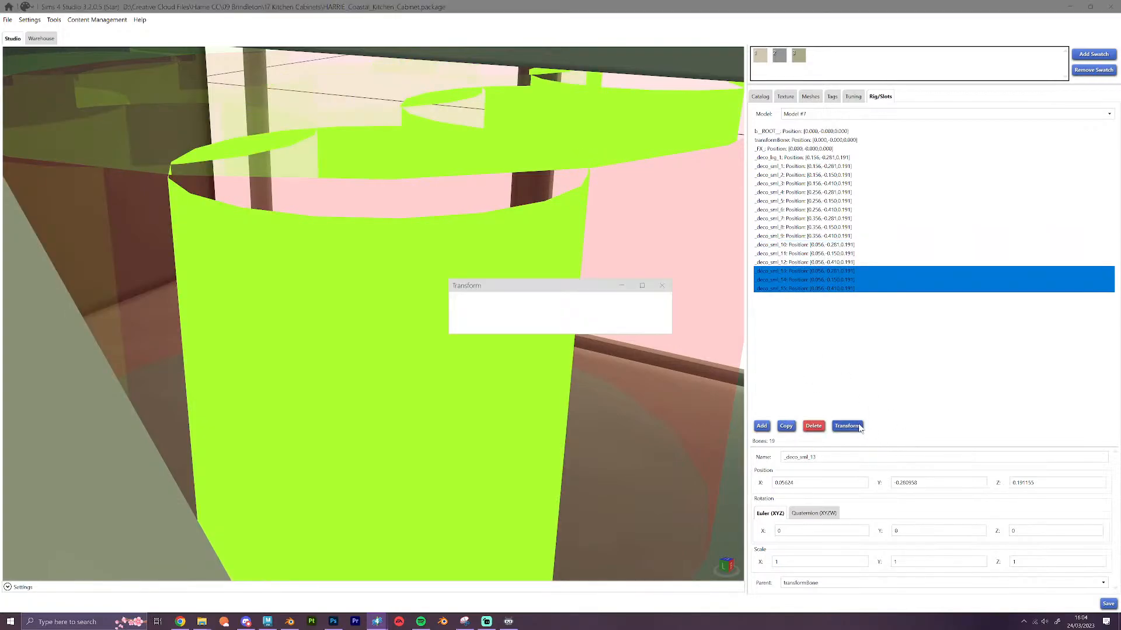
left_click(628, 323)
scroll(524, 400, "down", 5)
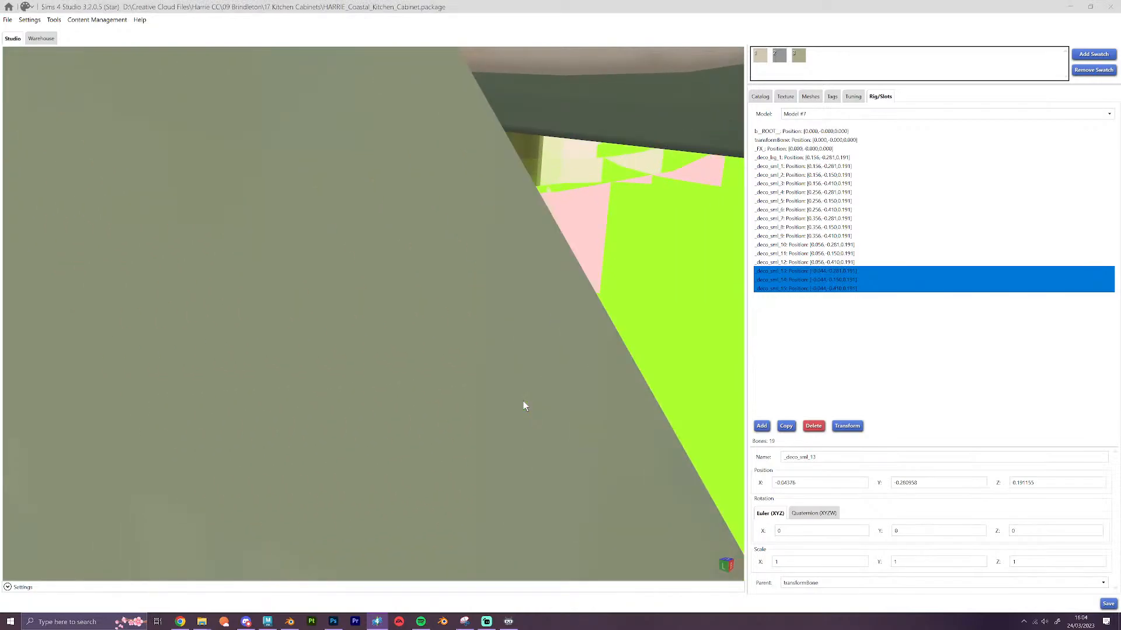
right_click_drag(526, 394, 319, 387)
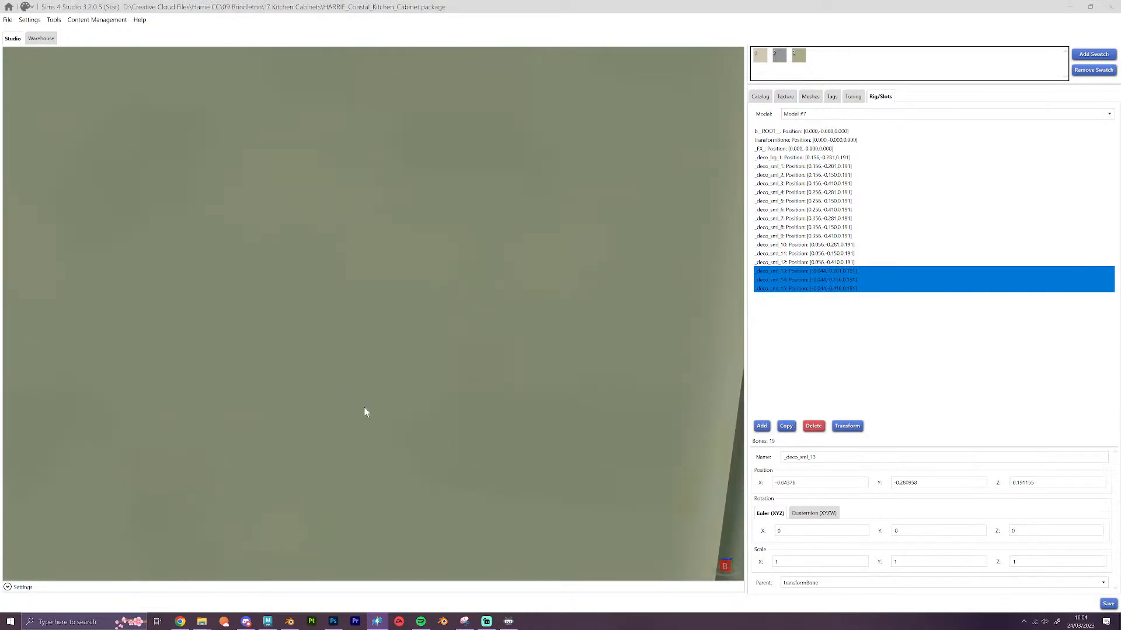
scroll(366, 411, "up", 5)
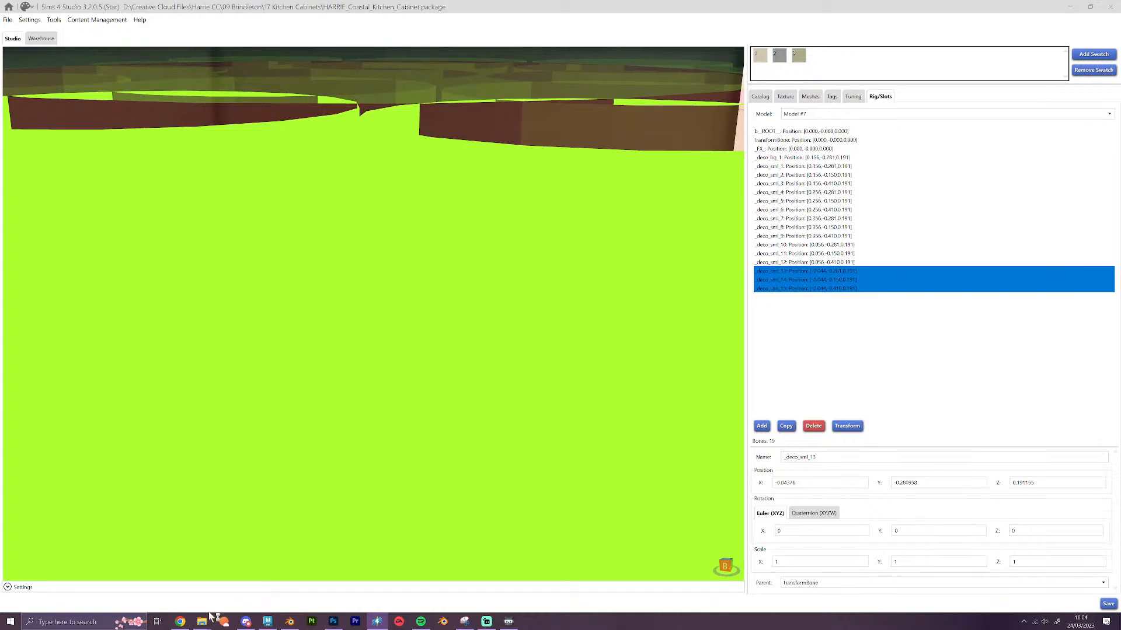
mouse_move(202, 622)
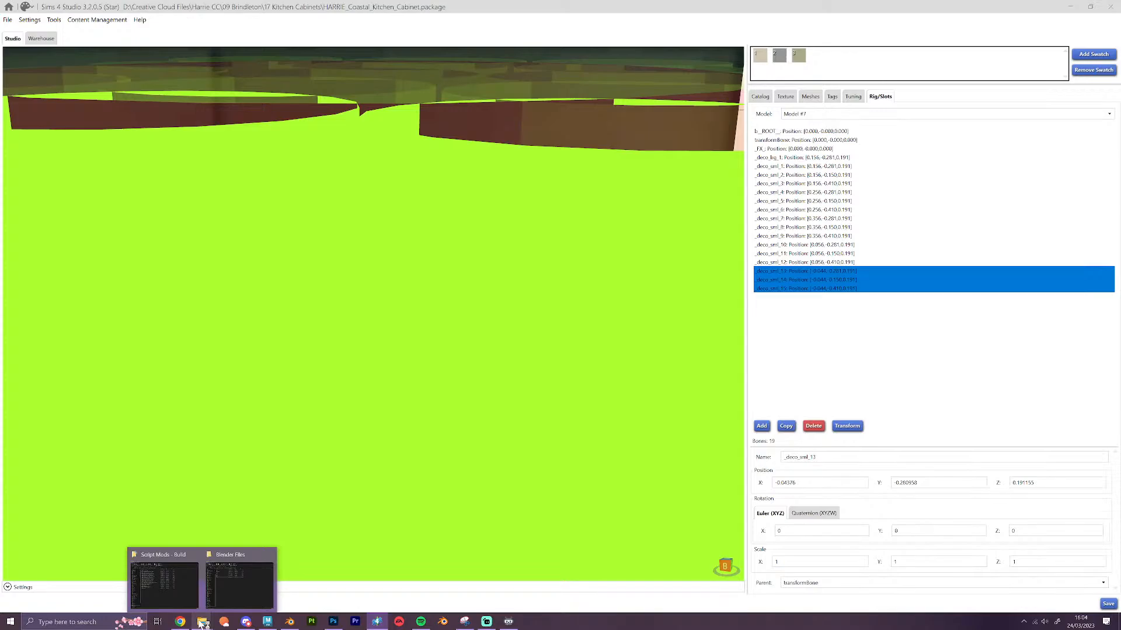
left_click(166, 585)
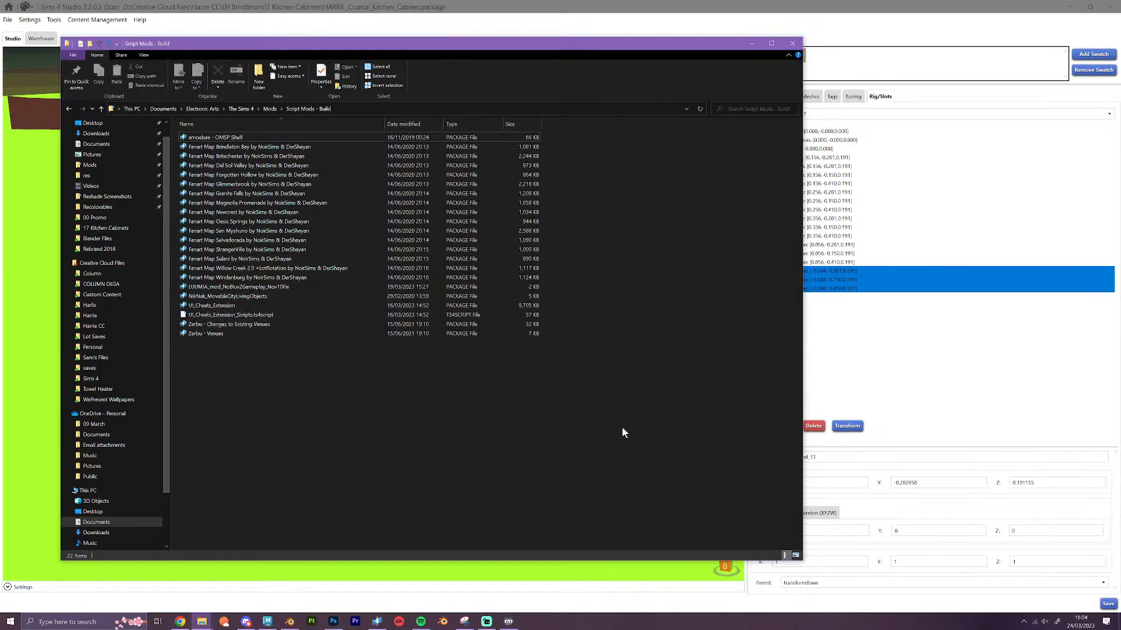
left_click(752, 45)
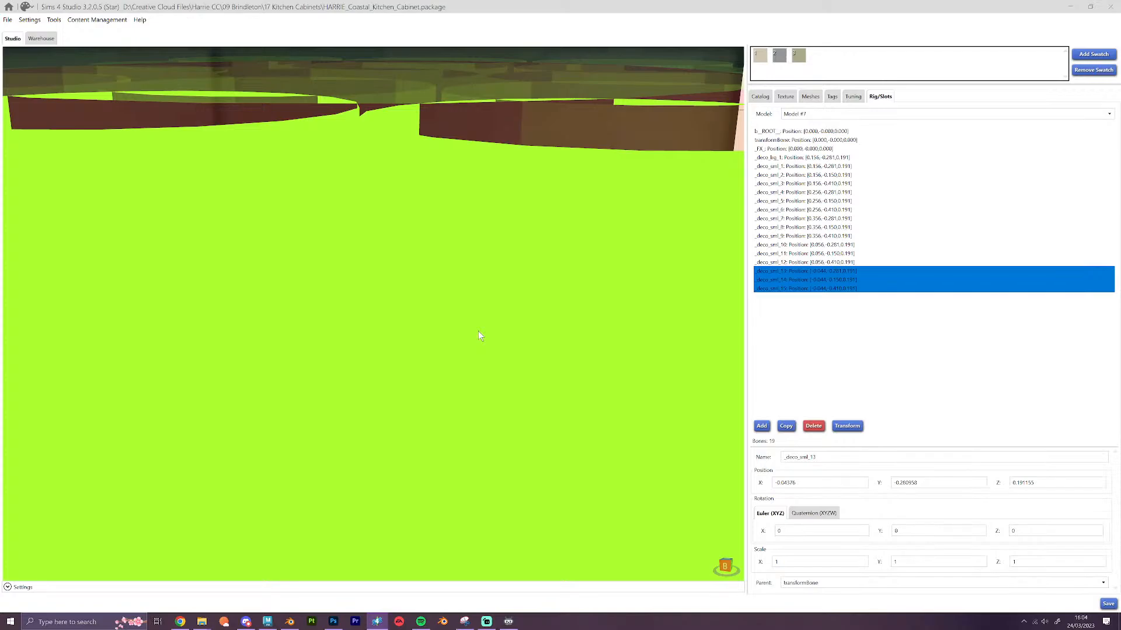
Save the kitchen wall cabinet package with Model #7's new slots
scroll(478, 331, "down", 3)
right_click_drag(472, 338, 438, 345)
scroll(438, 345, "down", 6)
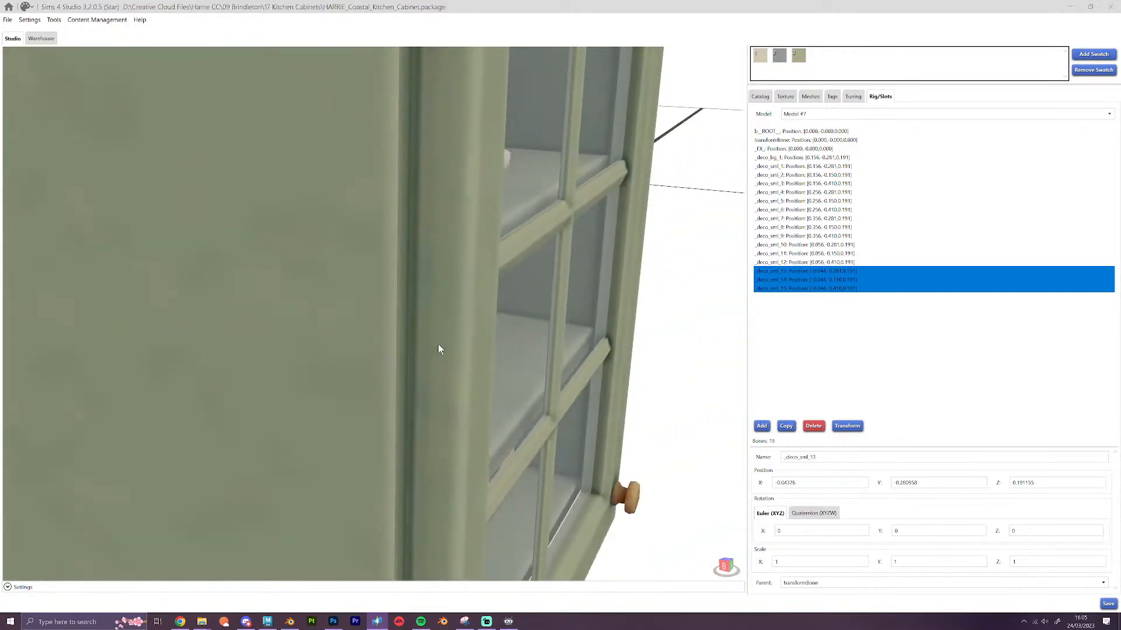
middle_click_drag(539, 468, 624, 376)
left_click(1113, 605)
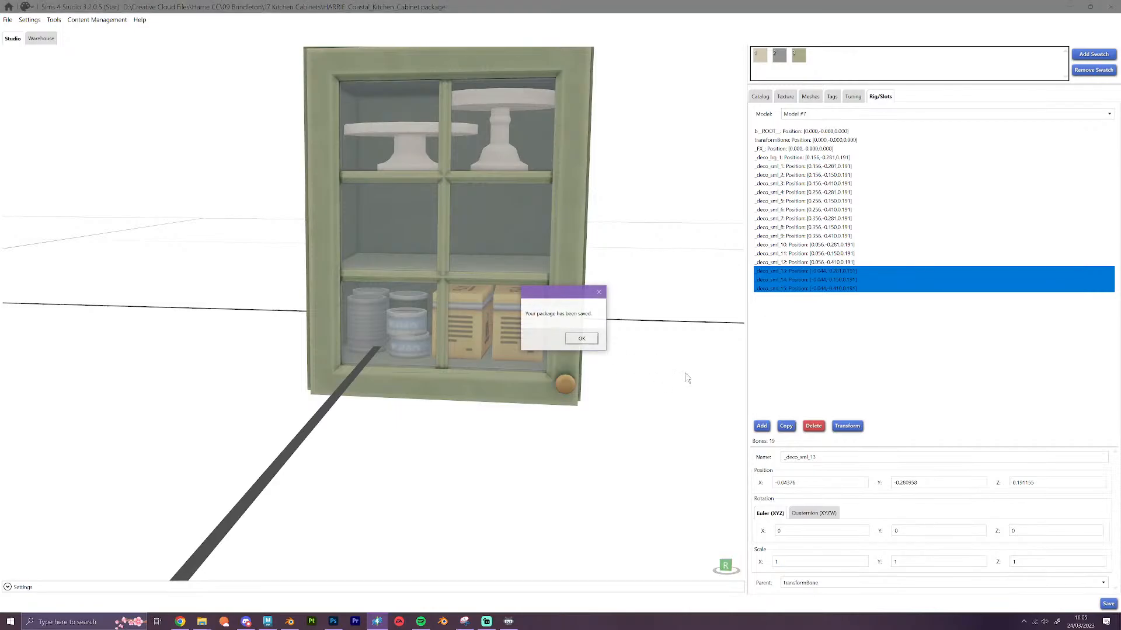
left_click(577, 340)
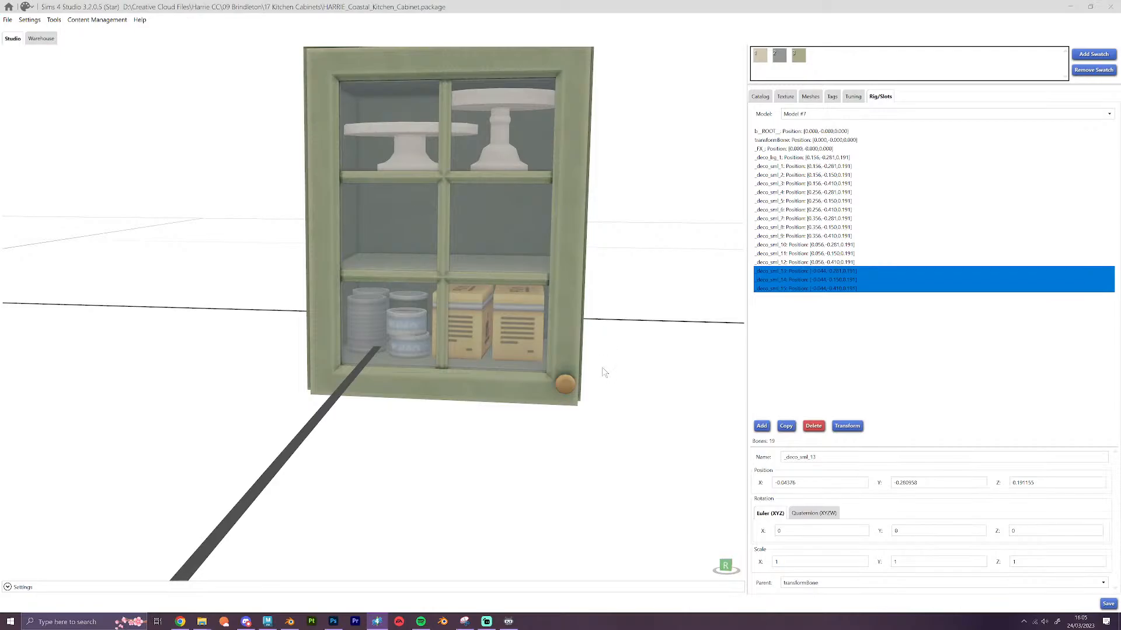
left_click(1110, 607)
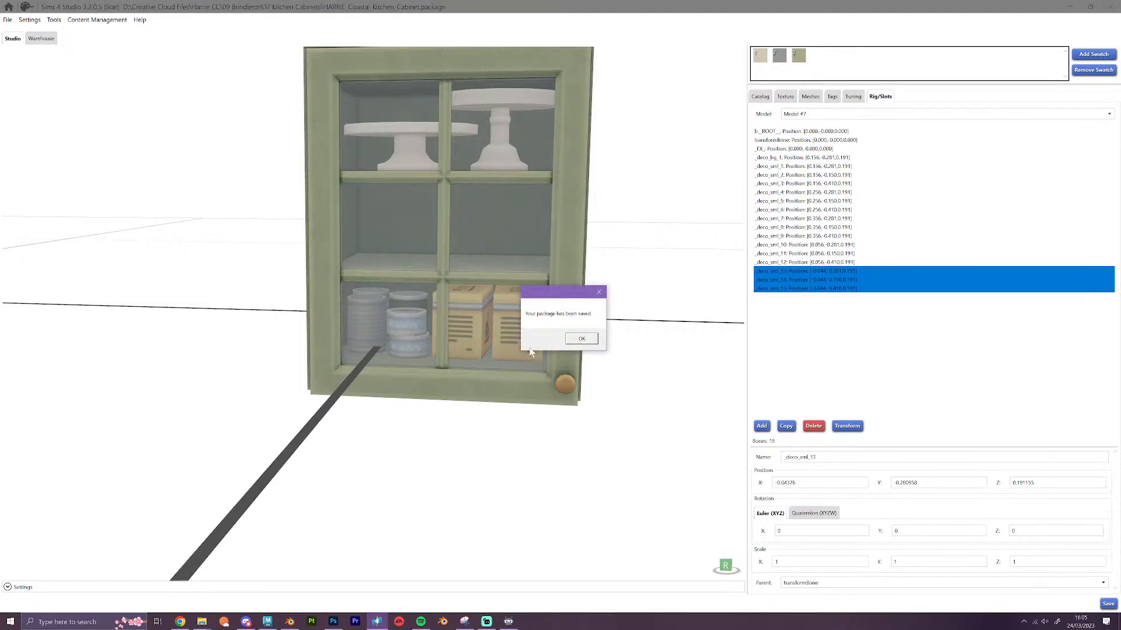
left_click(577, 338)
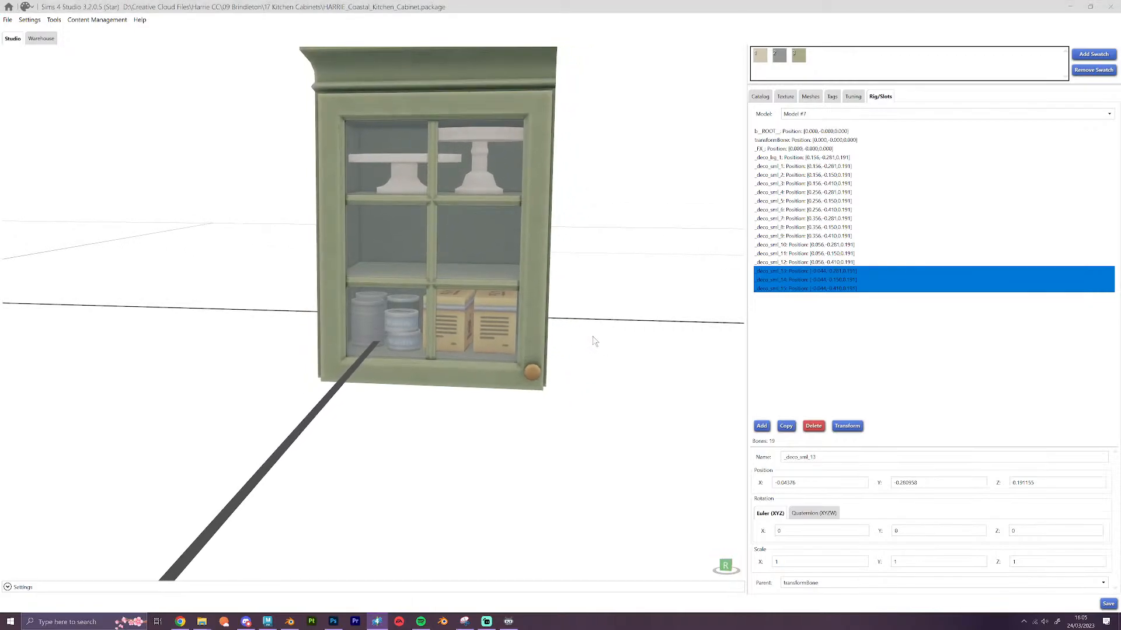
left_click_drag(593, 338, 571, 337)
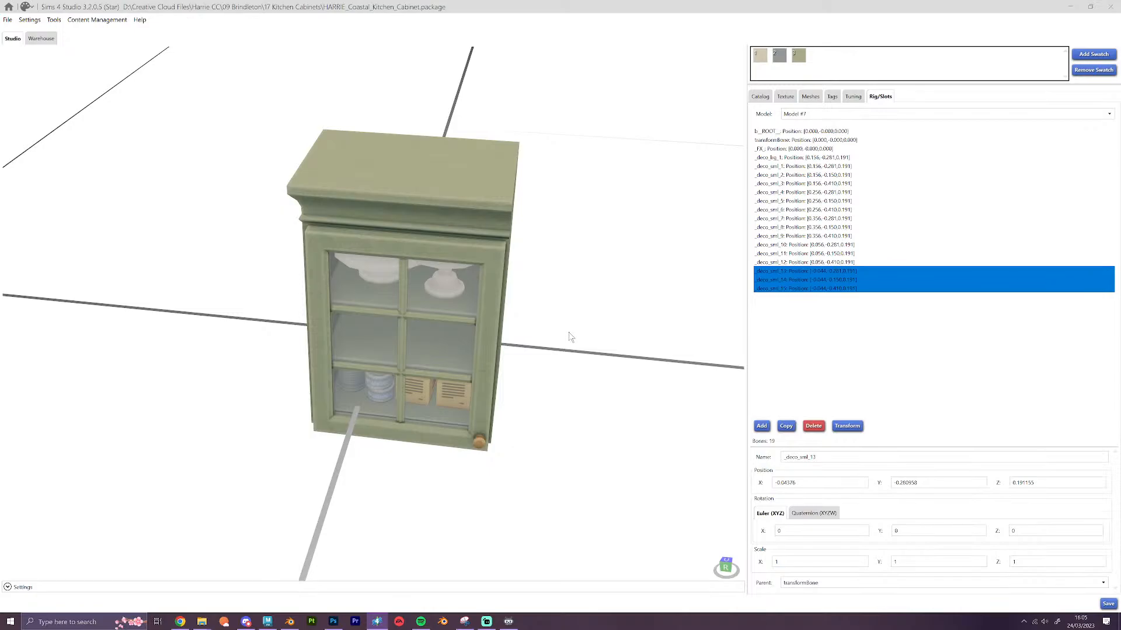
left_click_drag(545, 375, 551, 353)
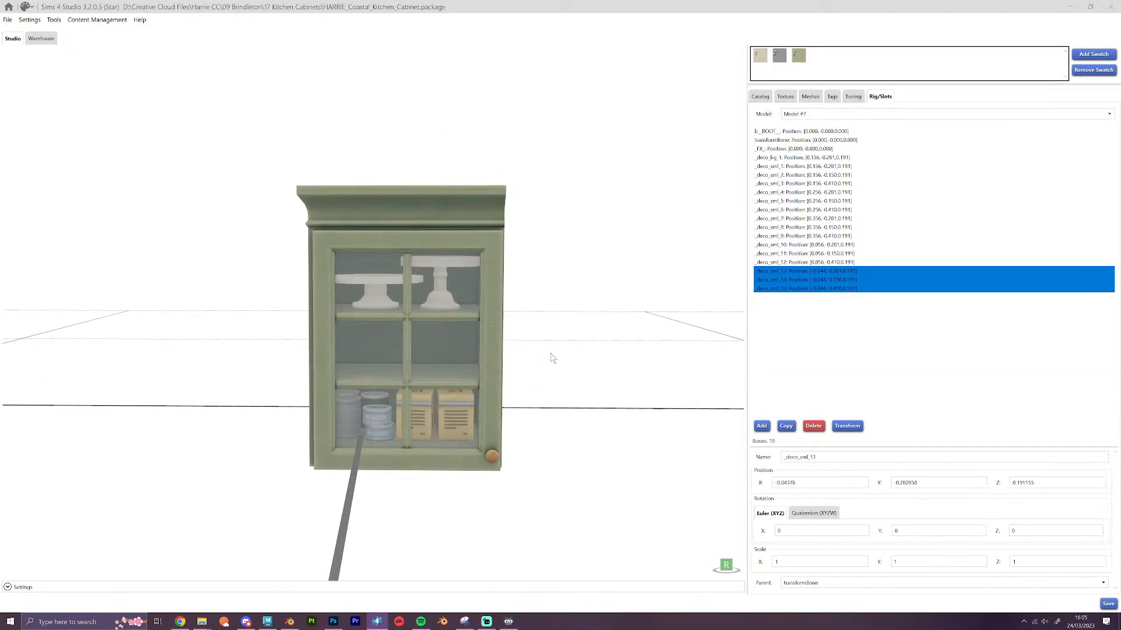
scroll(551, 352, "up", 4)
right_click_drag(586, 292, 573, 354)
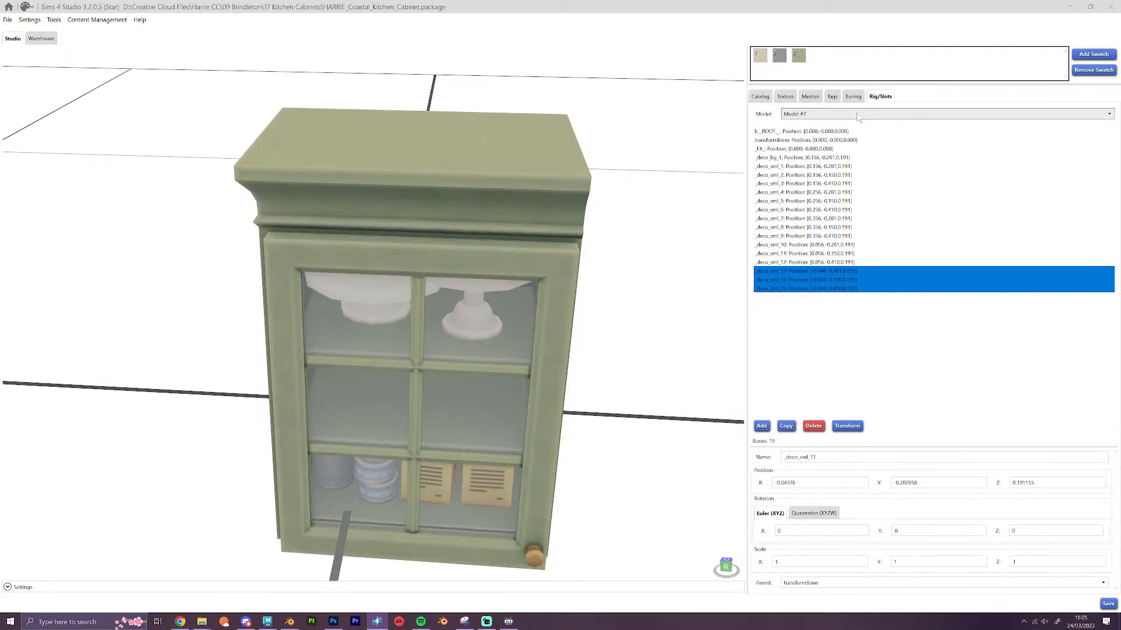
left_click(856, 112)
left_click(856, 112)
Show the wall cabinet's catalog details and save the package again
left_click(760, 97)
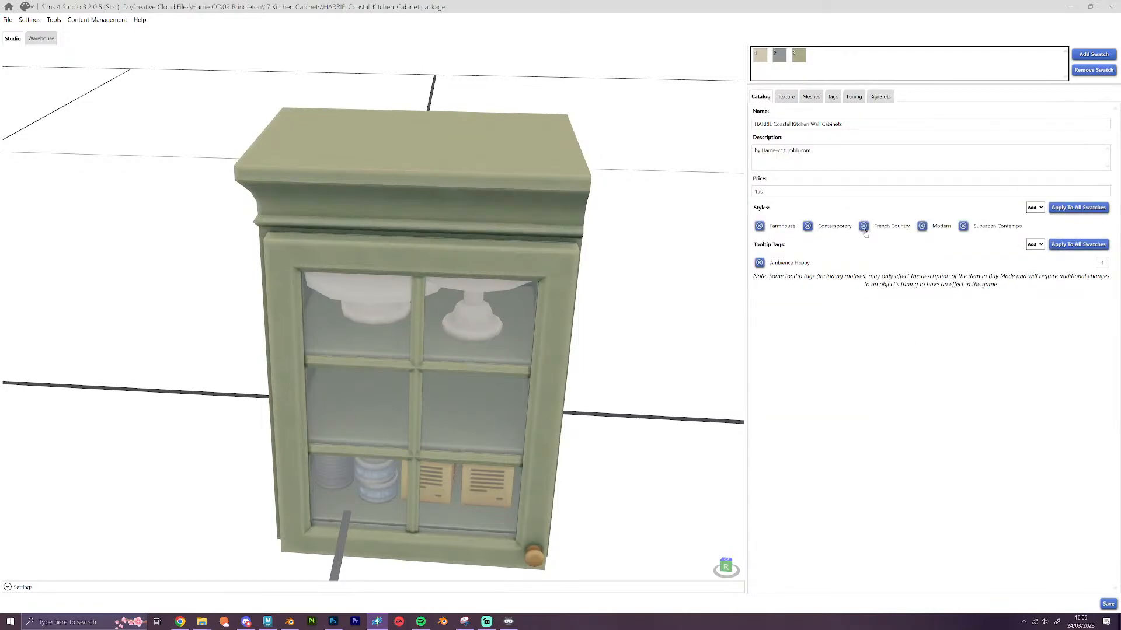
left_click(1103, 605)
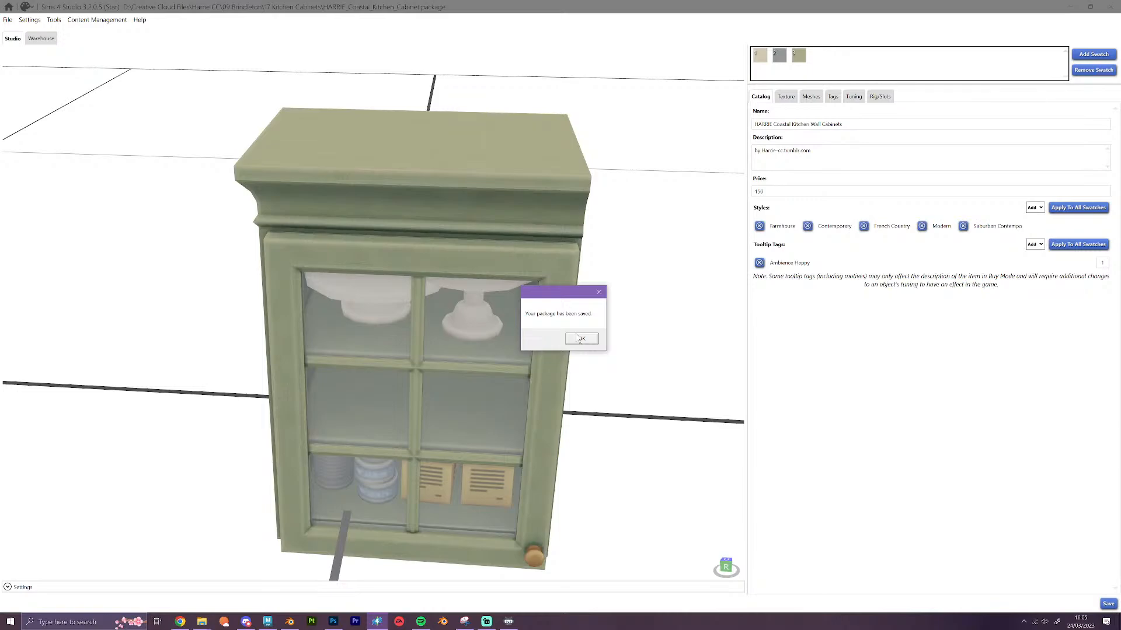
left_click(578, 341)
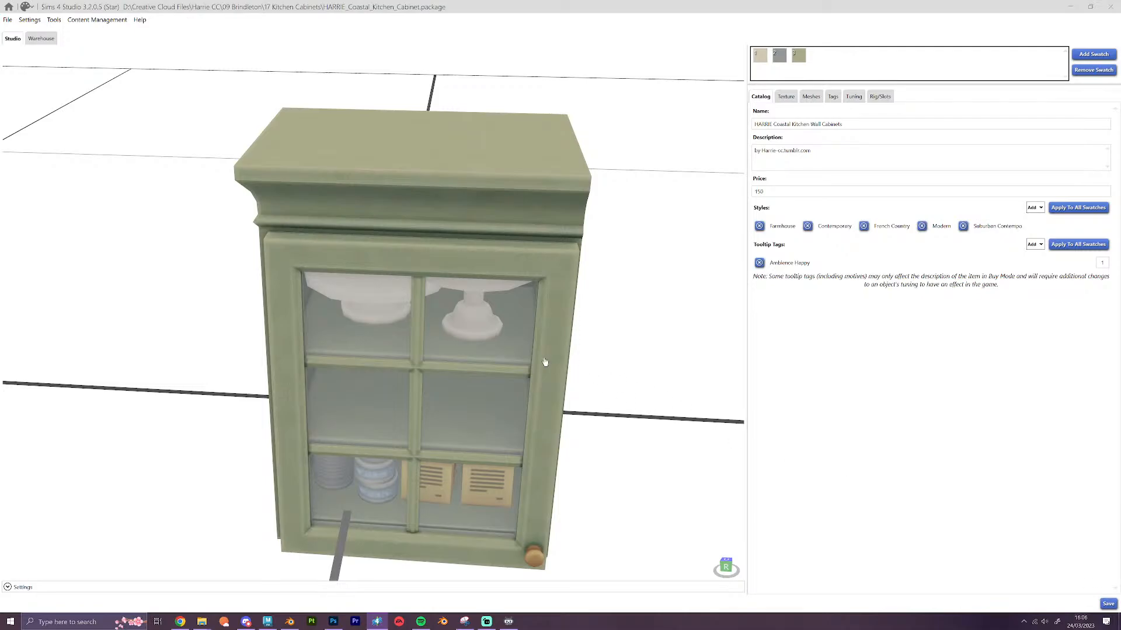
key("ctrl+s")
left_click(577, 338)
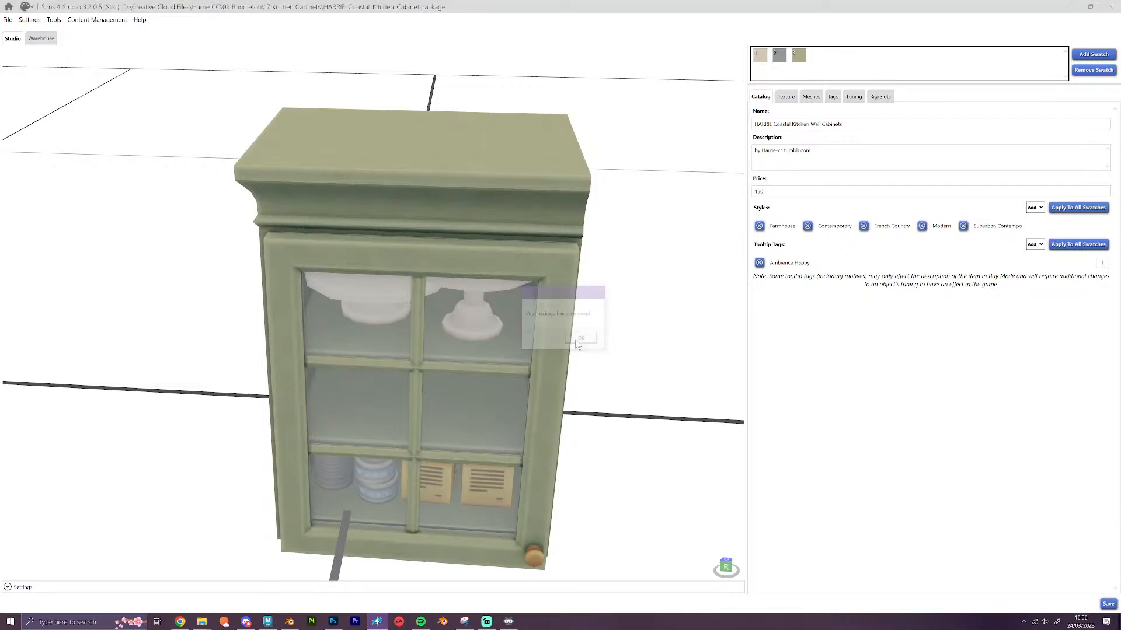
Review the package's DST Image resources and the wall cabinet's texture, meshes, tags, tuning and rig/slot settings
left_click(40, 38)
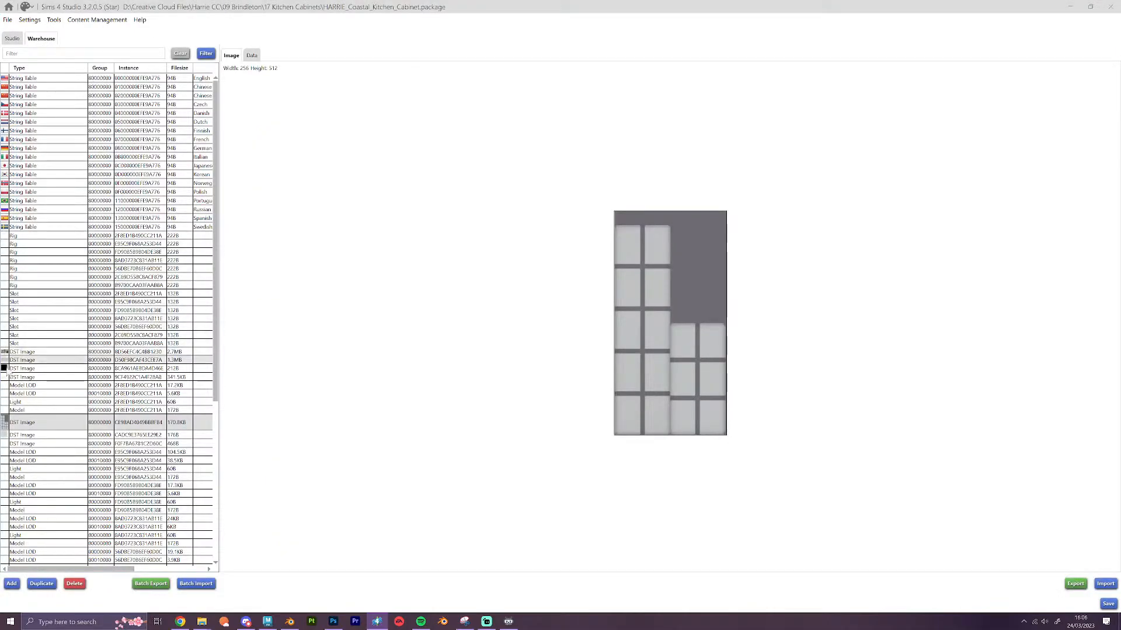
left_click(22, 351)
left_click(22, 360)
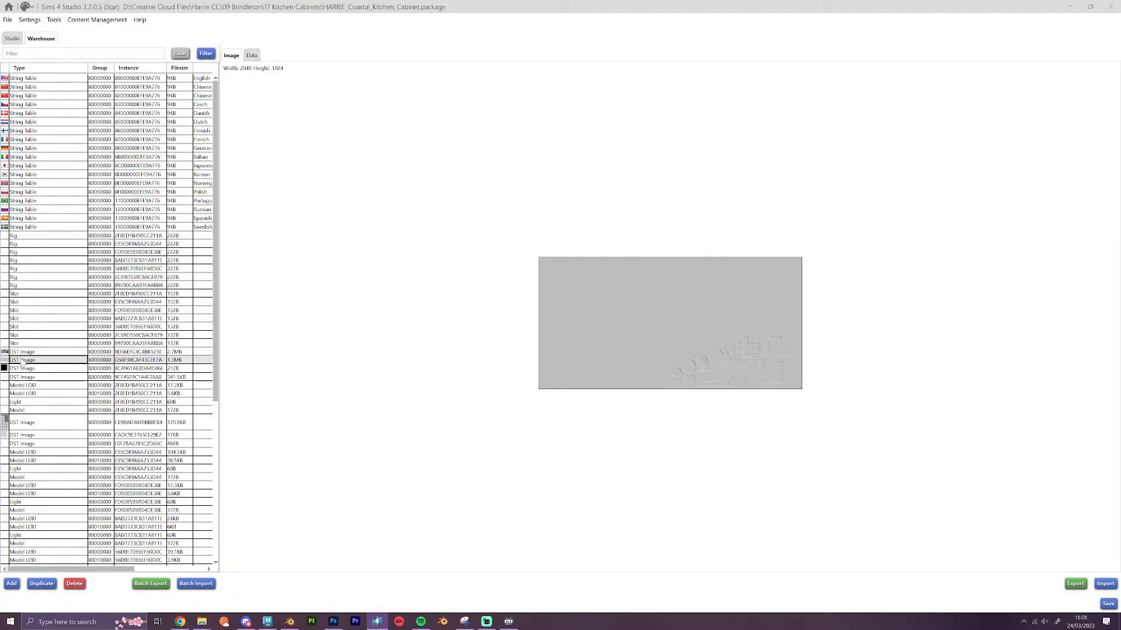
left_click(24, 369)
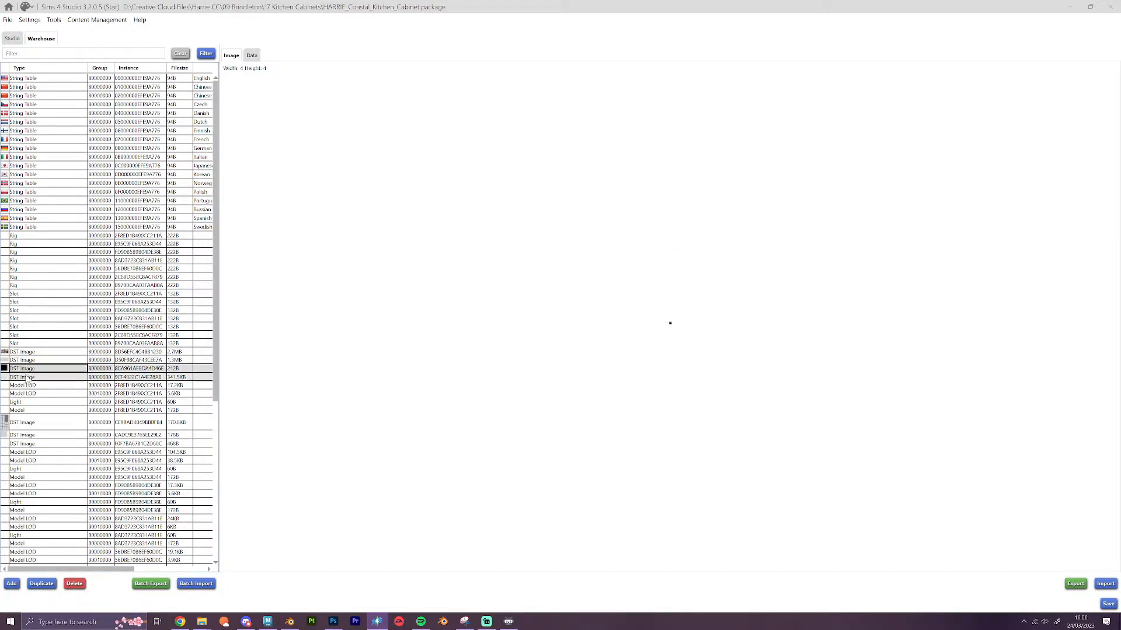
left_click(26, 378)
left_click(13, 38)
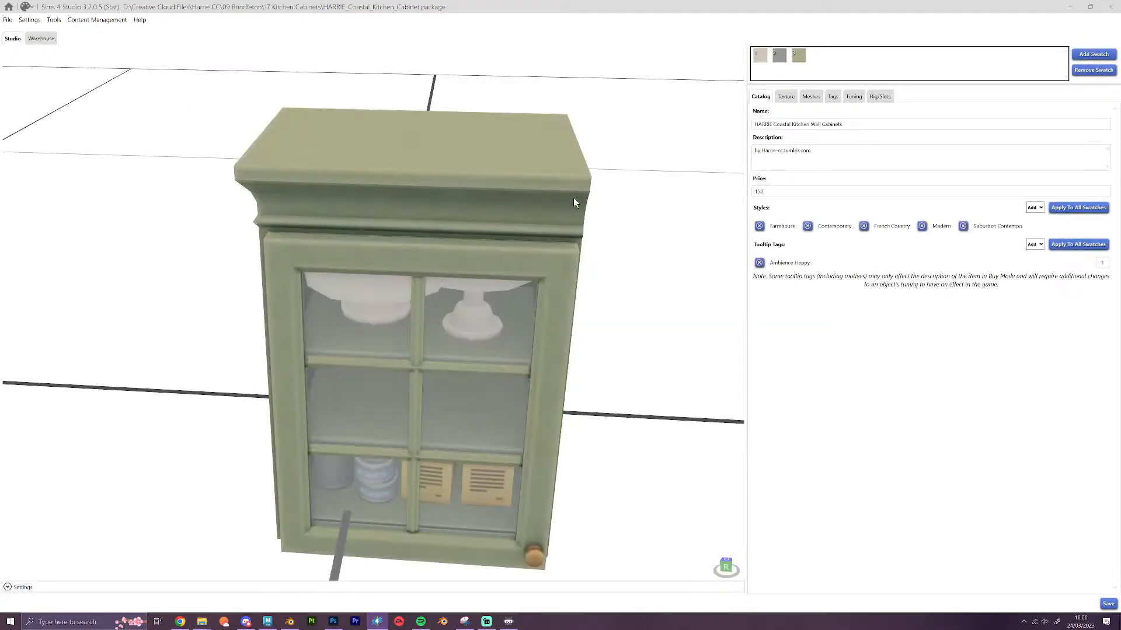
left_click(786, 97)
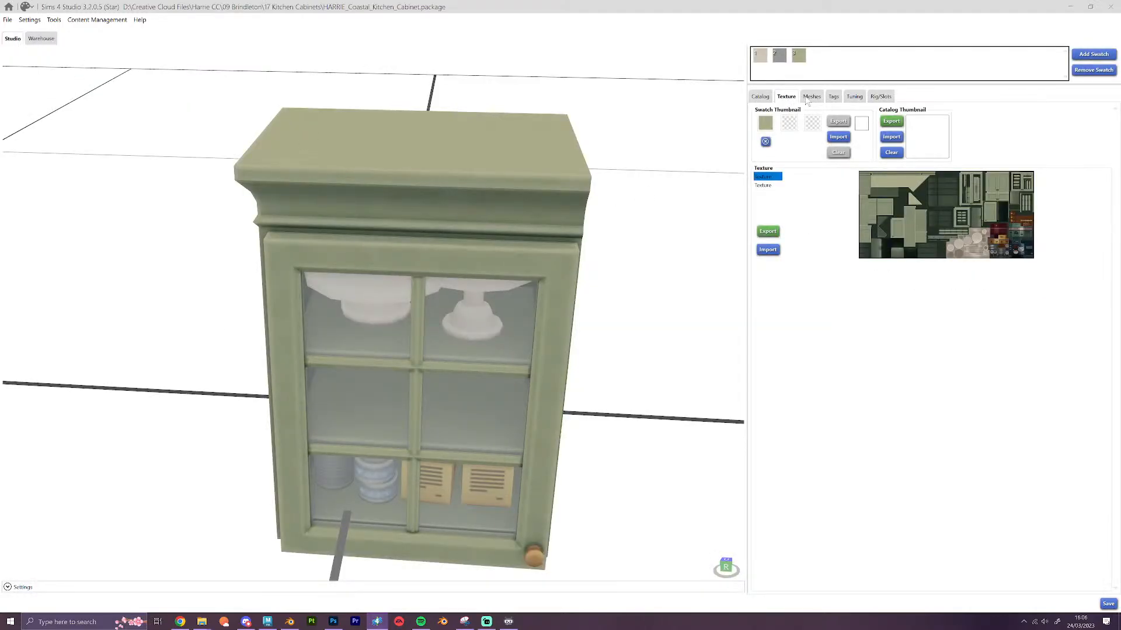
left_click(809, 98)
left_click(832, 98)
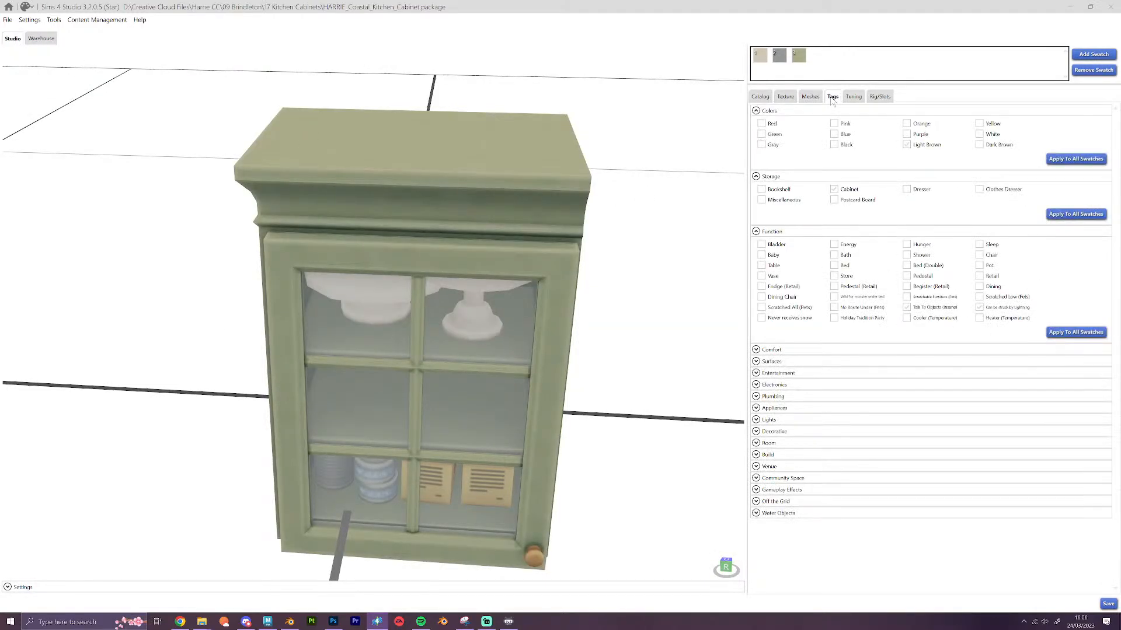
left_click(852, 97)
left_click(880, 97)
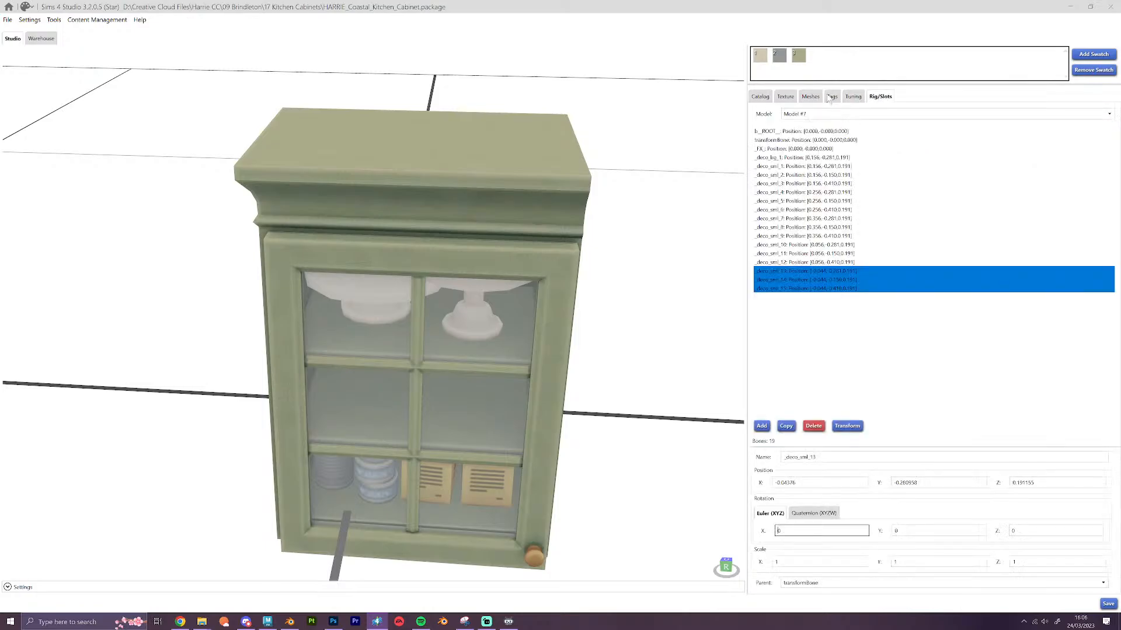
Return to the catalog details, save the package once more and dismiss the confirmation
left_click(759, 96)
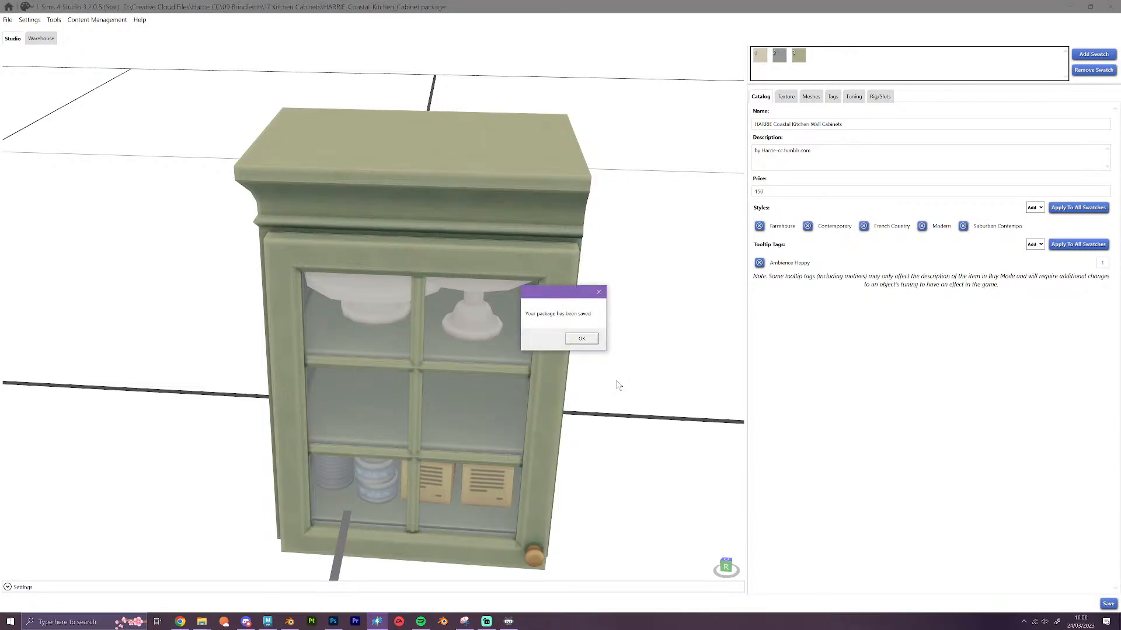
left_click(577, 341)
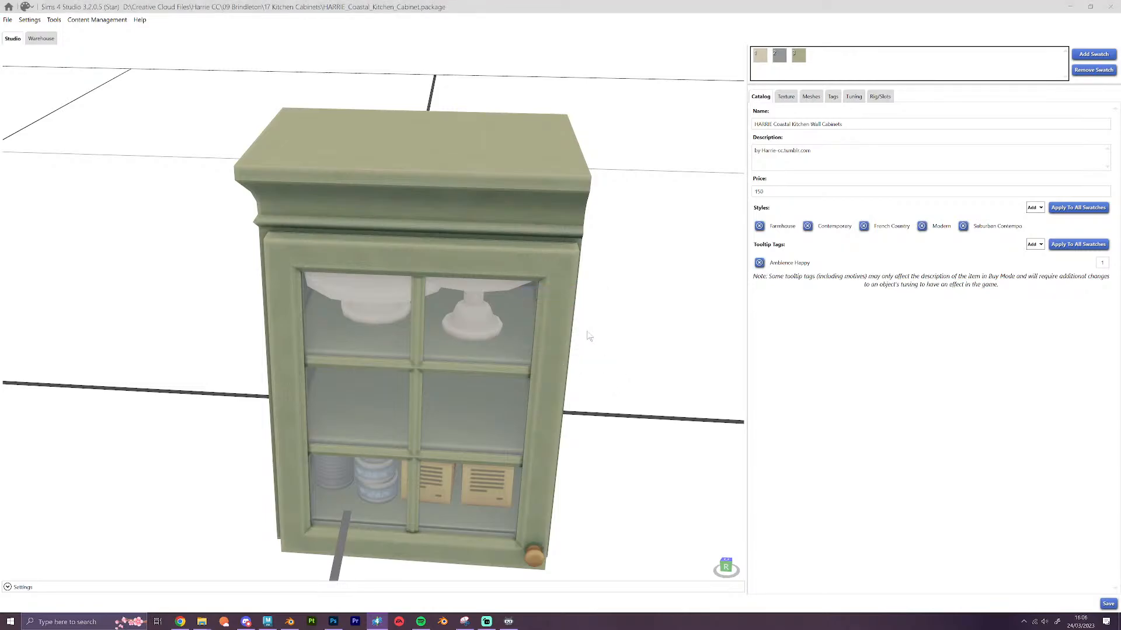
Restore the Sims 4 Studio window to a smaller size, switch to Blender and close it without saving 7.blend
left_click(1089, 7)
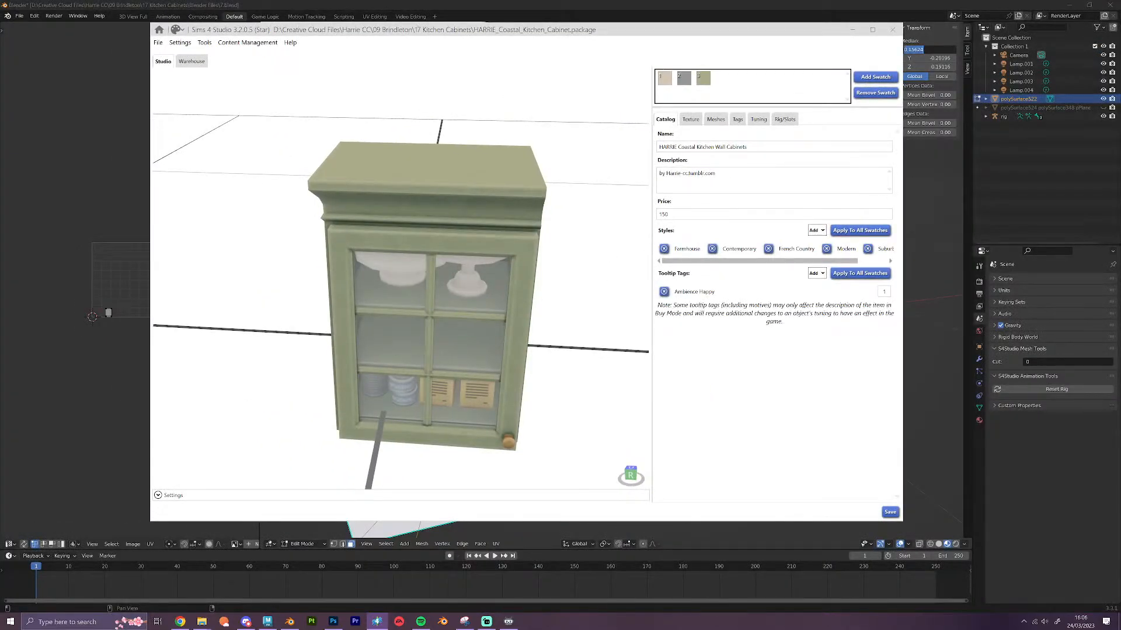
left_click(1055, 7)
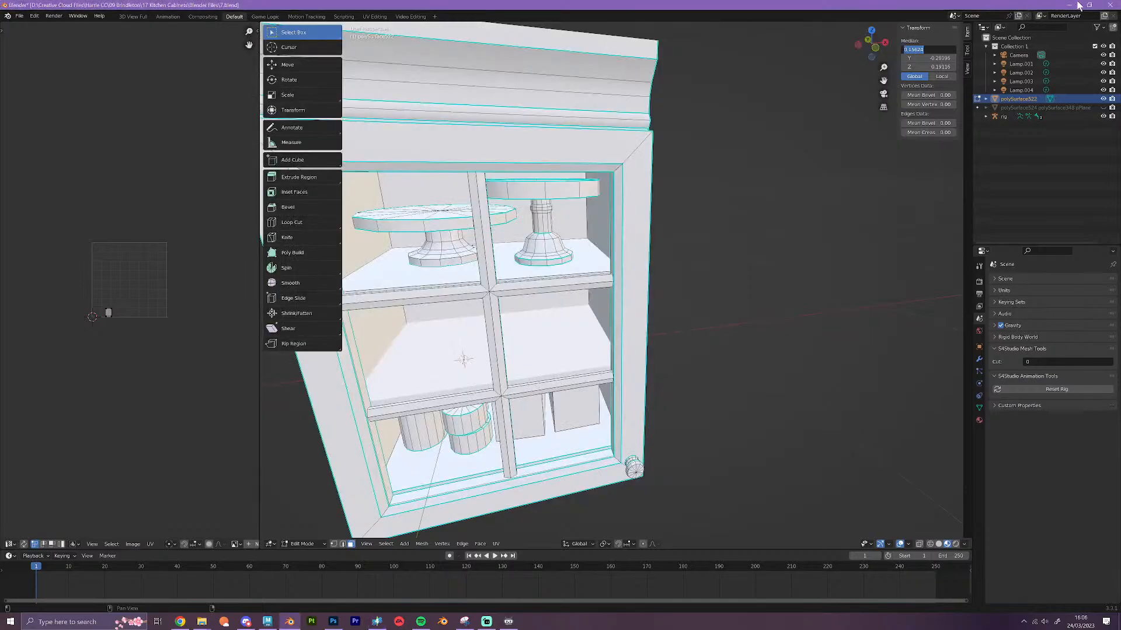
left_click(1110, 5)
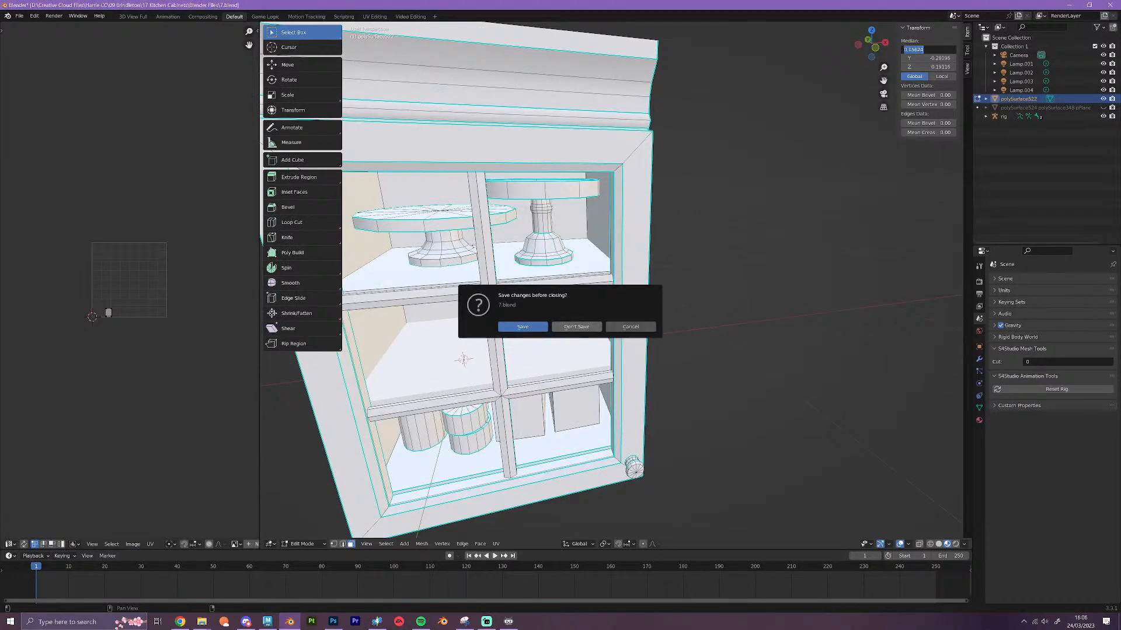
left_click(576, 327)
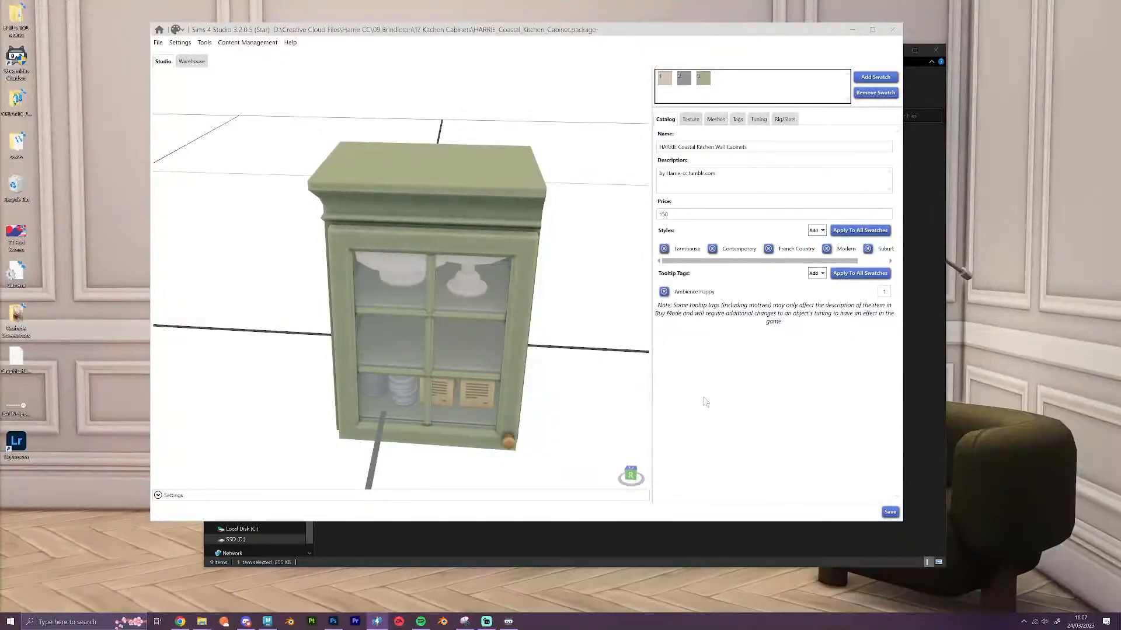
Switch to File Explorer and arrange the 17 Kitchen Cabinets folder and The Sims 4 Mods folder side by side
left_click(635, 532)
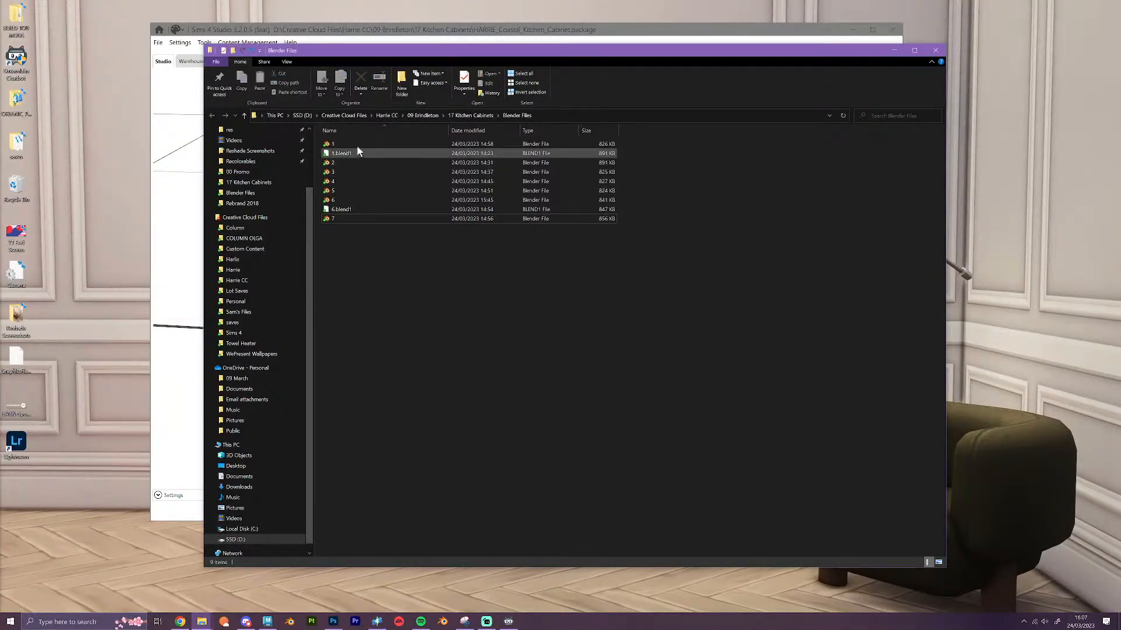
left_click(244, 115)
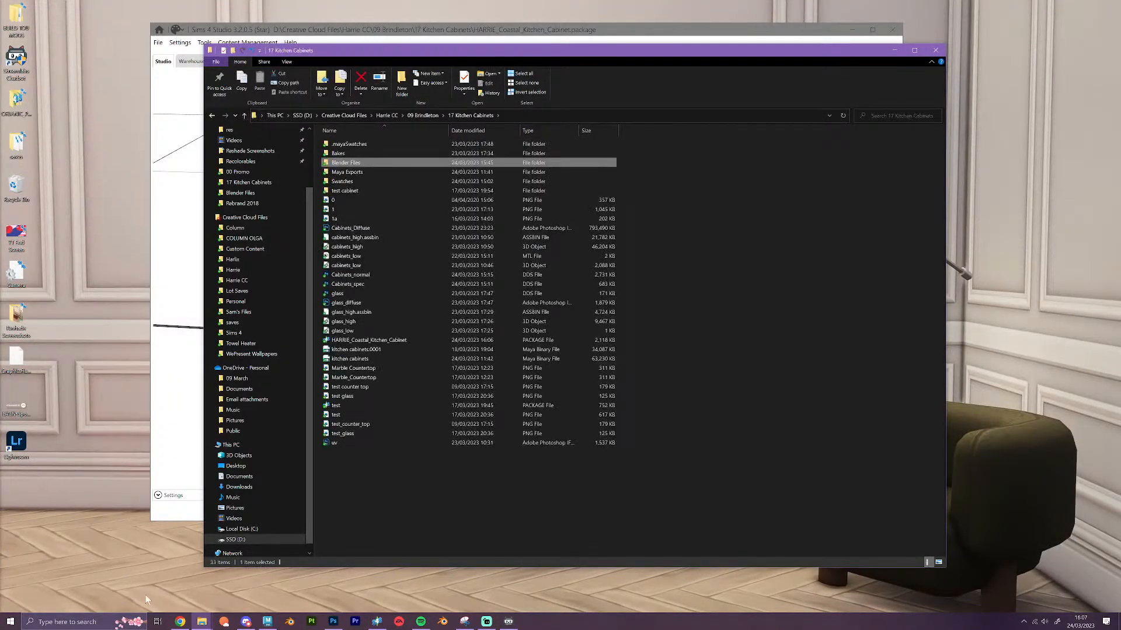
left_click(202, 622)
left_click(169, 585)
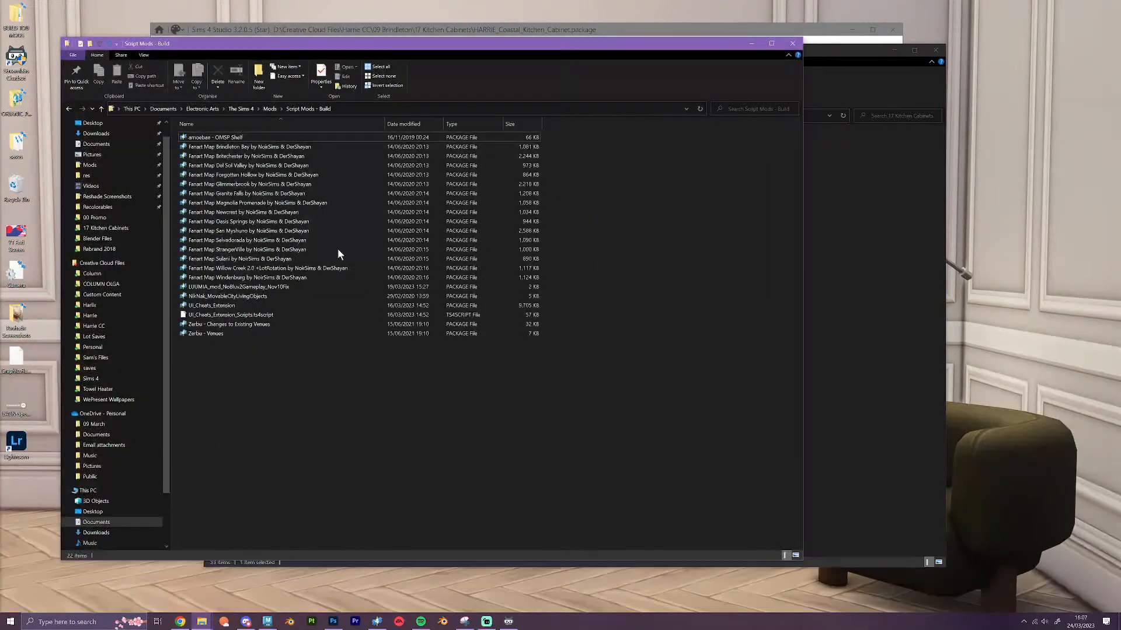
left_click(101, 108)
left_click_drag(339, 44, 838, 27)
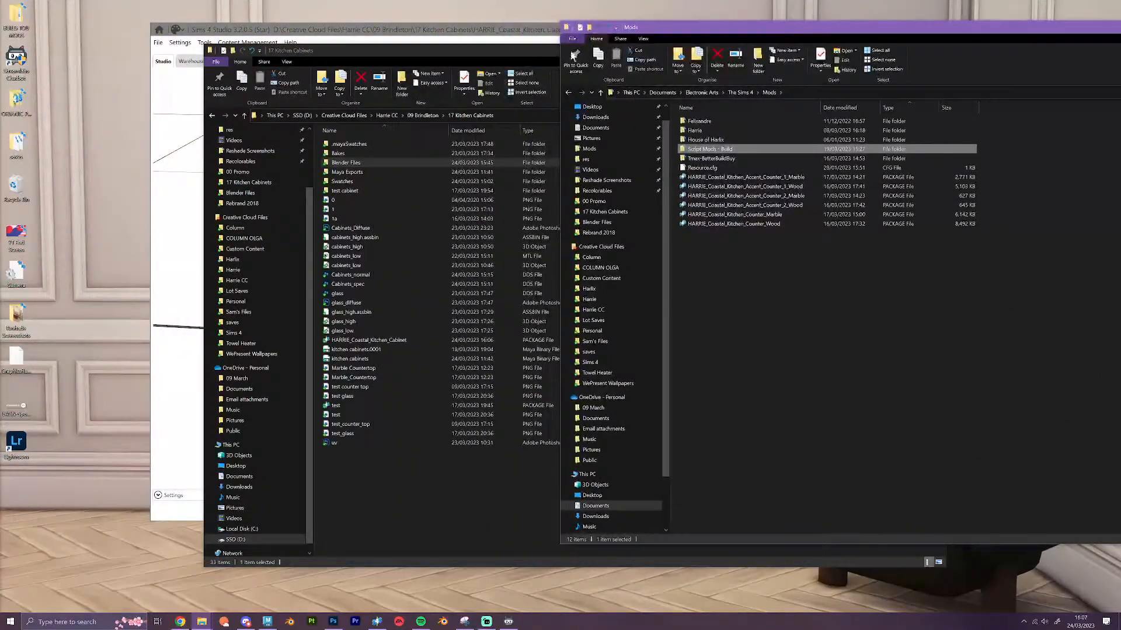
left_click_drag(454, 51, 340, 43)
Copy the HARRIE_Coastal_Kitchen_Cabinet package from 17 Kitchen Cabinets into the Mods folder and minimise both folder windows
left_click(271, 330)
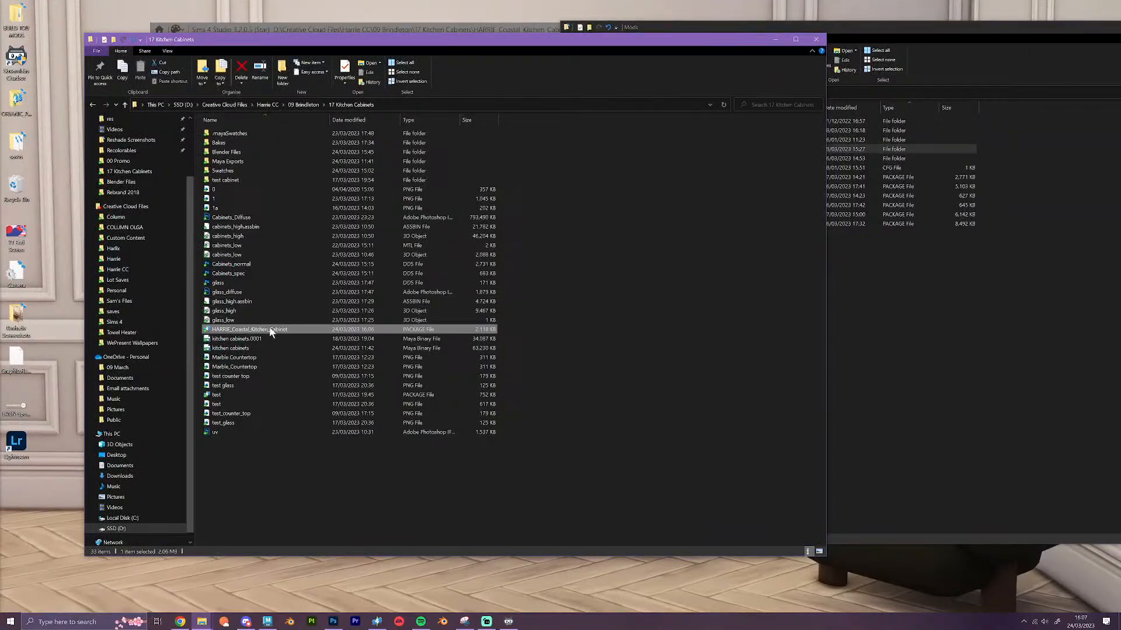
left_click_drag(272, 332, 950, 385)
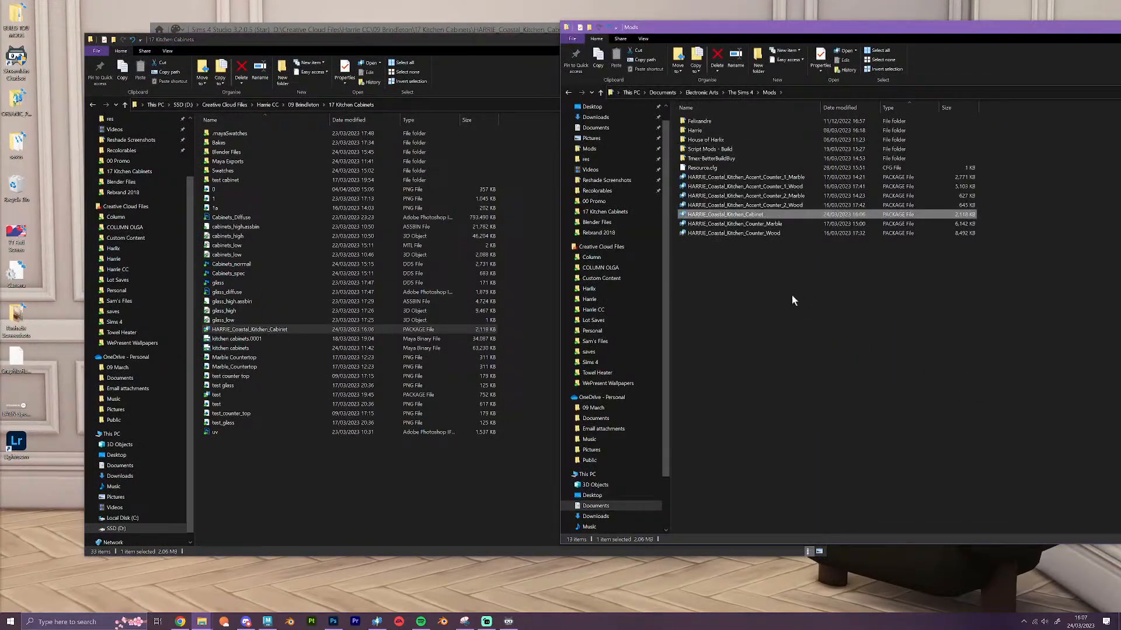
left_click_drag(977, 28, 791, 41)
left_click(1061, 39)
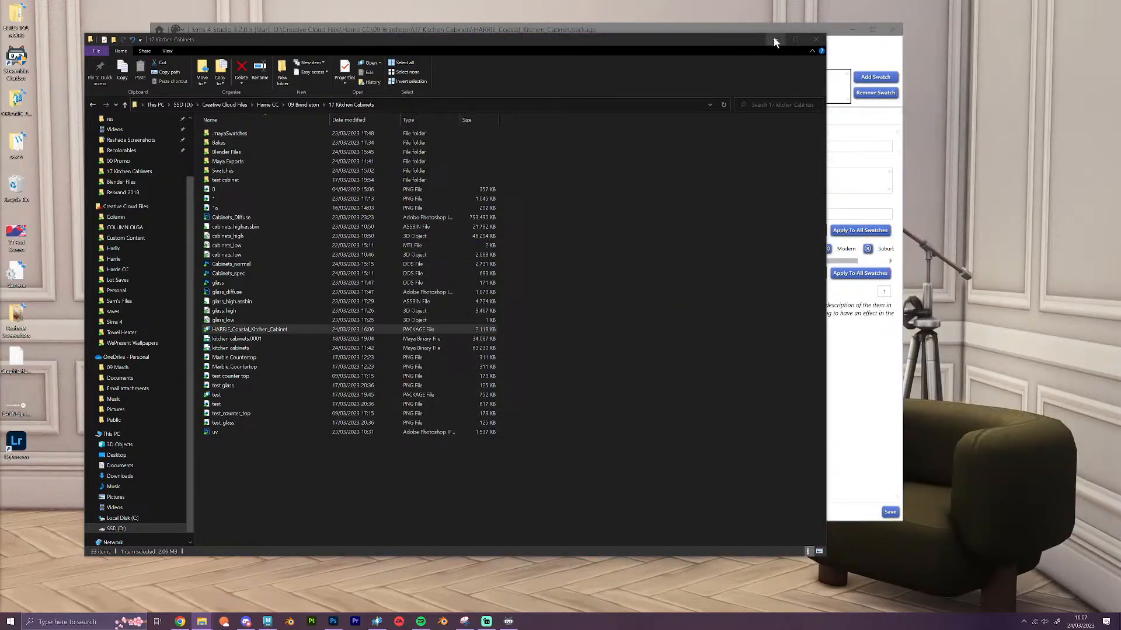
left_click(774, 40)
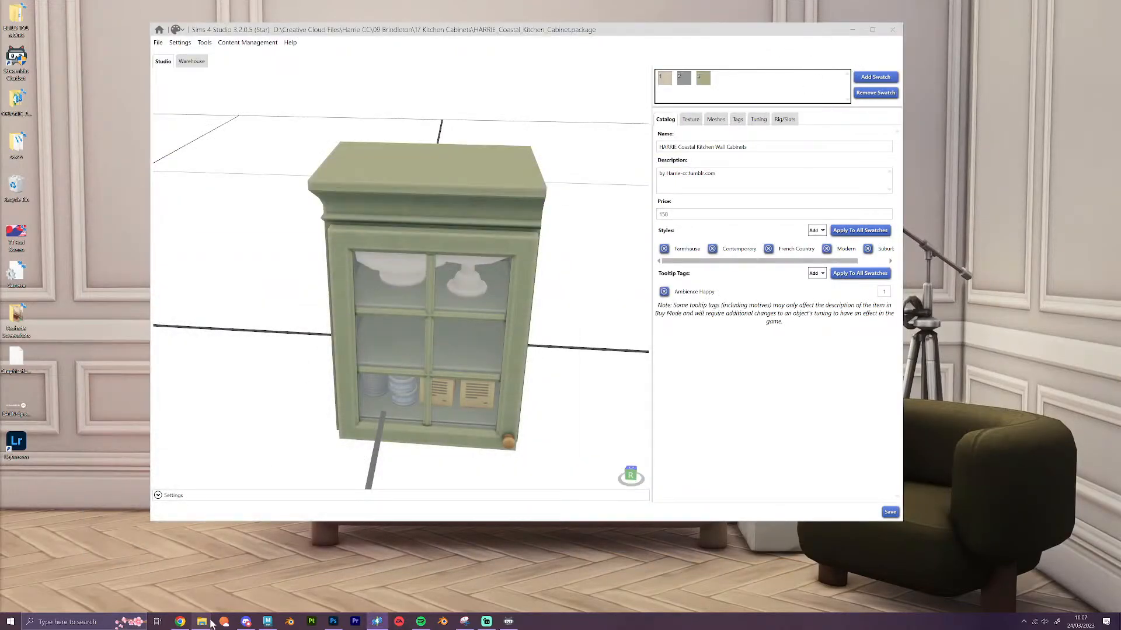
Switch to Maya and examine the green kitchen cabinet meshes, comparing the short, tall and glass-door wall cabinets across both rows
left_click(268, 622)
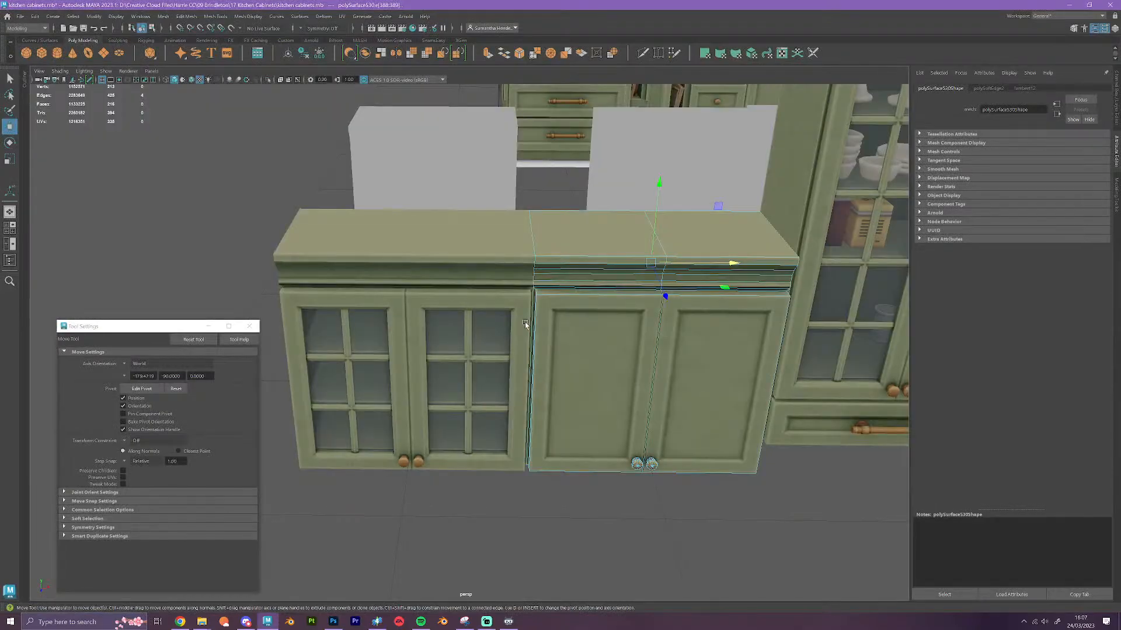
scroll(525, 323, "up", 3)
scroll(525, 322, "down", 4)
middle_click_drag(638, 305, 403, 272, "alt")
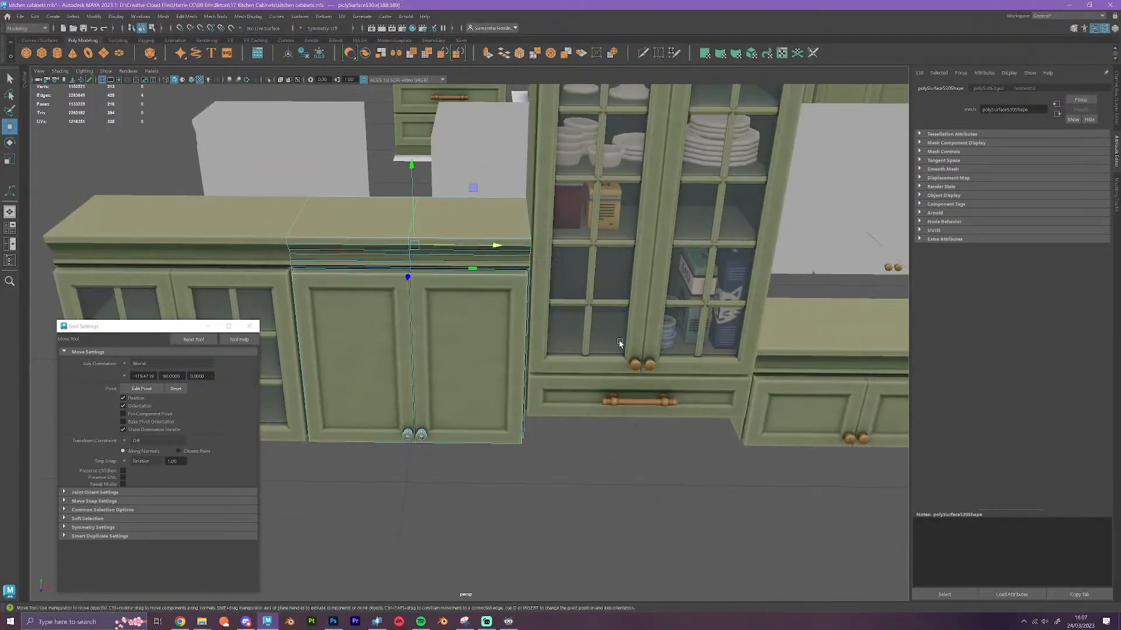
scroll(620, 343, "down", 2)
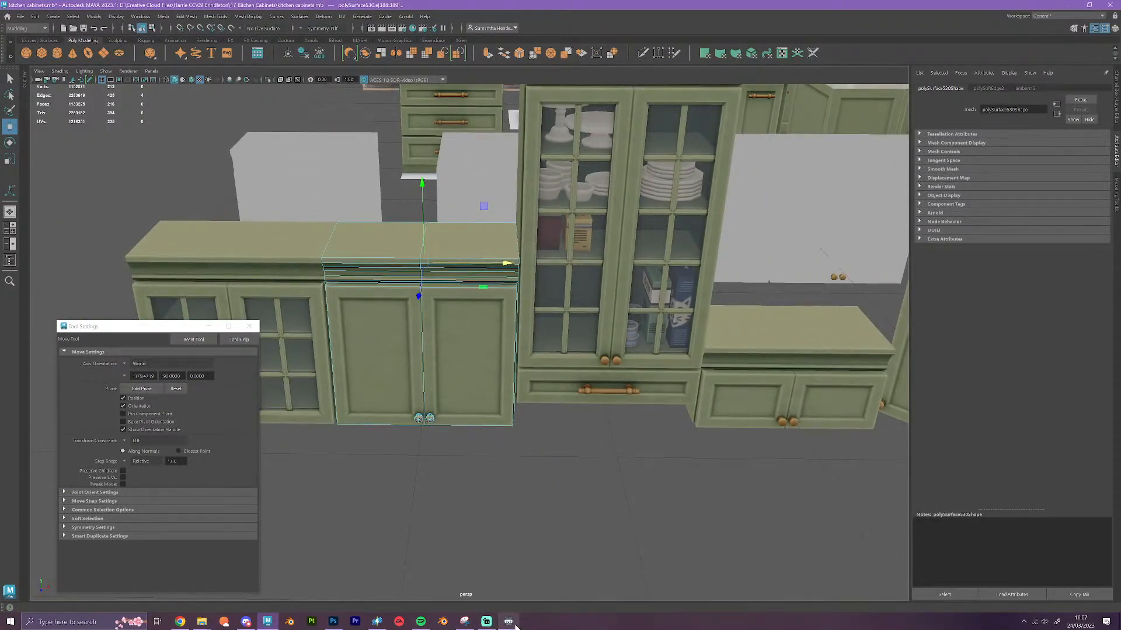
mouse_move(380, 625)
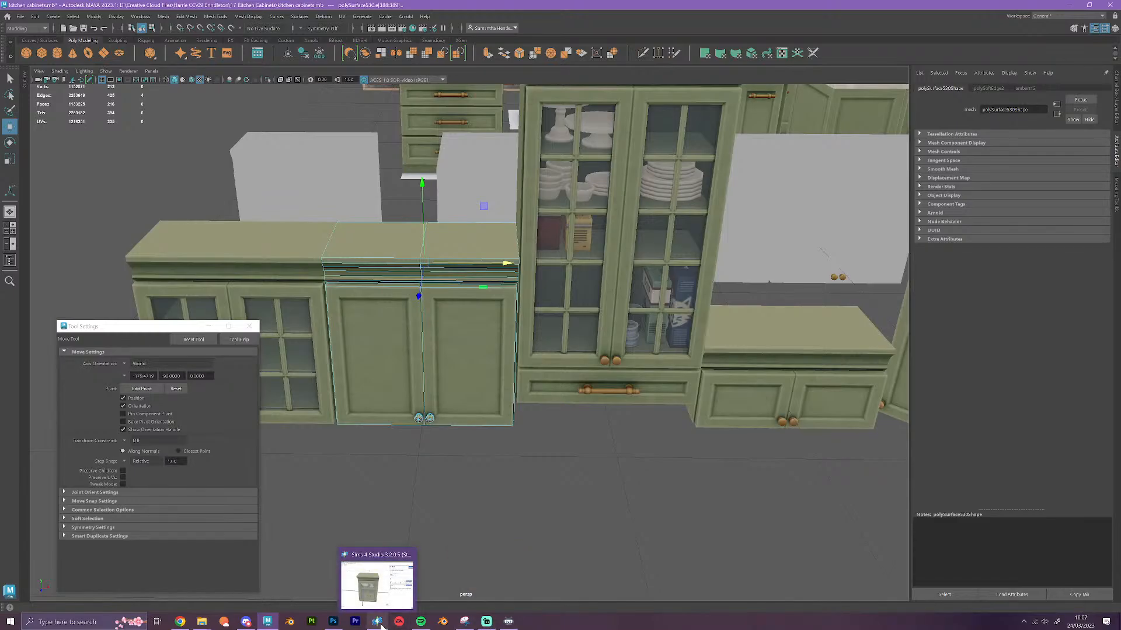
mouse_move(688, 272)
middle_mouse_down("alt")
mouse_move(514, 291)
mouse_move(356, 290)
middle_mouse_up("alt")
middle_click_drag(689, 310, 286, 292, "alt")
middle_click_drag(777, 312, 255, 291, "alt")
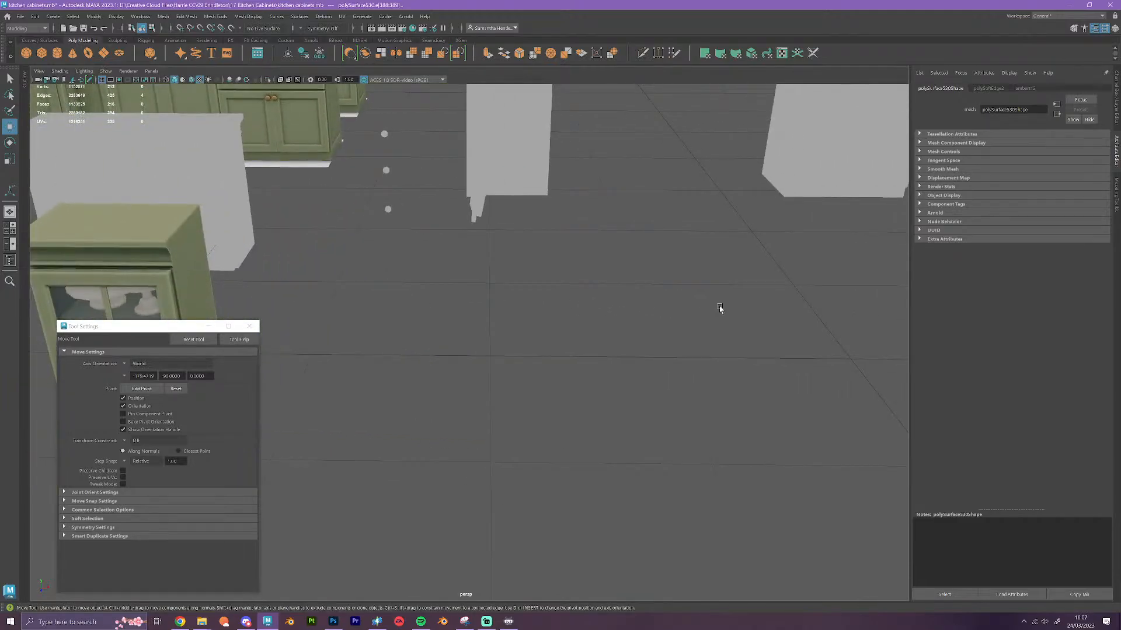
scroll(720, 310, "down", 5)
middle_click_drag(797, 311, 318, 303, "alt")
scroll(650, 293, "up", 5)
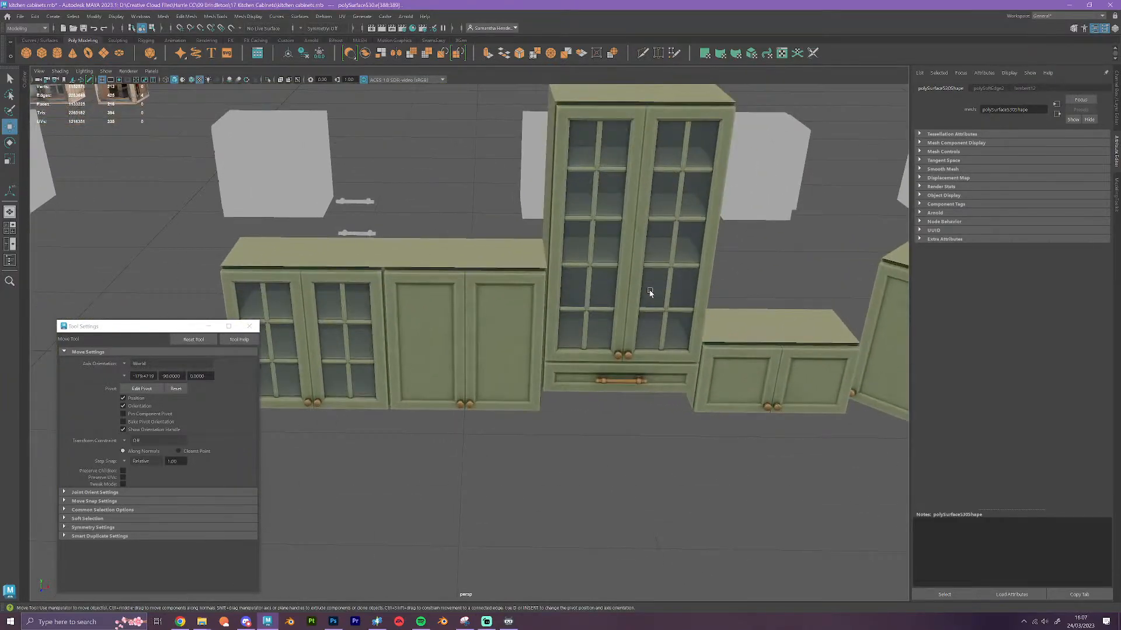
scroll(649, 291, "up", 3)
left_click_drag(603, 324, 519, 301, "alt")
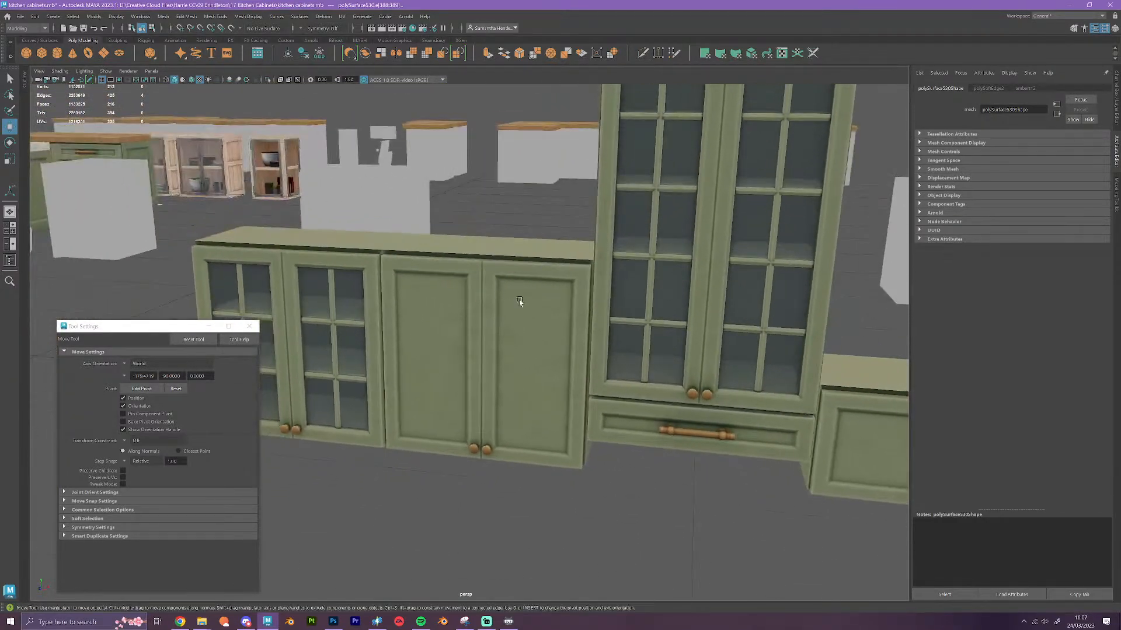
middle_click_drag(280, 296, 523, 290, "alt")
scroll(523, 291, "down", 6)
middle_click_drag(342, 268, 754, 272, "alt")
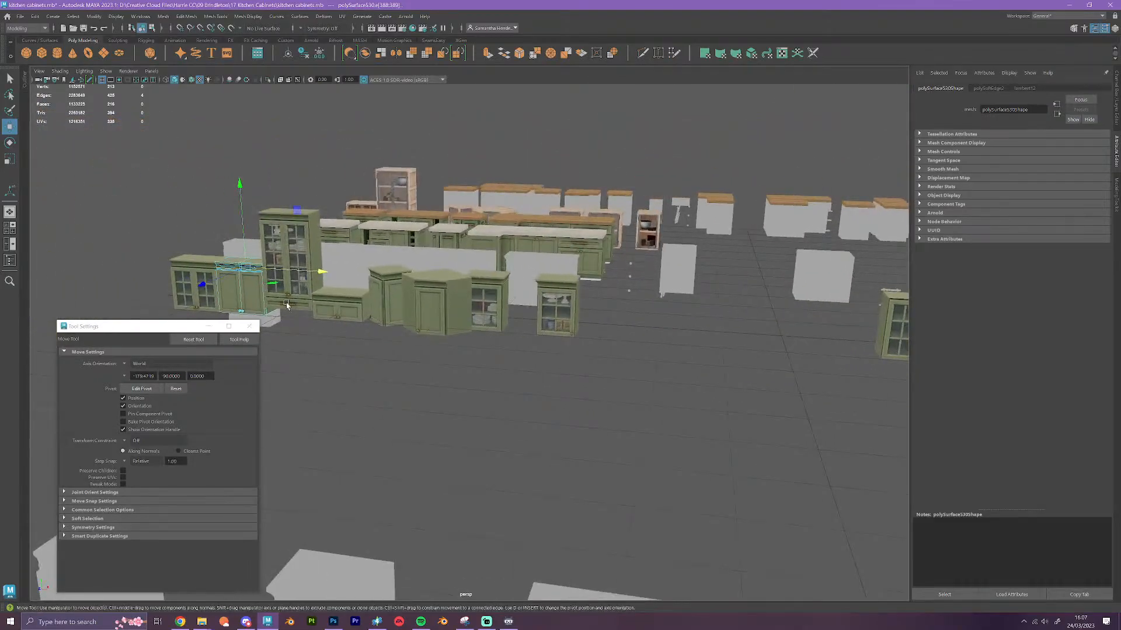
Duplicate the solid double-door wall cabinet and move the copy to the end of the other cabinet row, beside the glass double-door cabinet
left_click(339, 381)
key("F8")
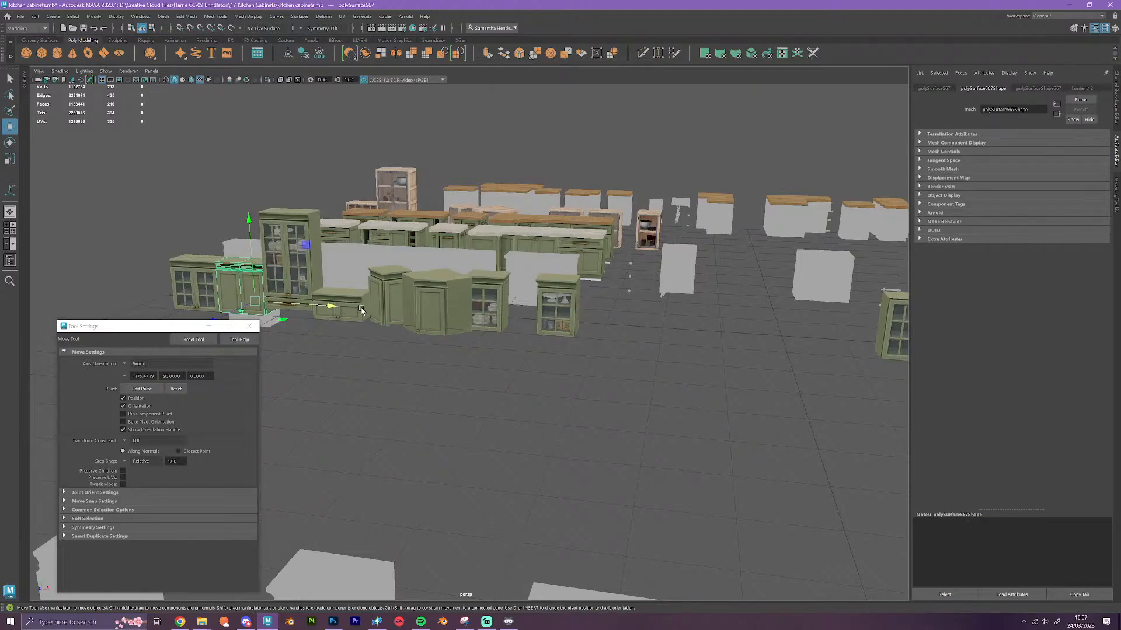
left_click_drag(256, 303, 863, 340)
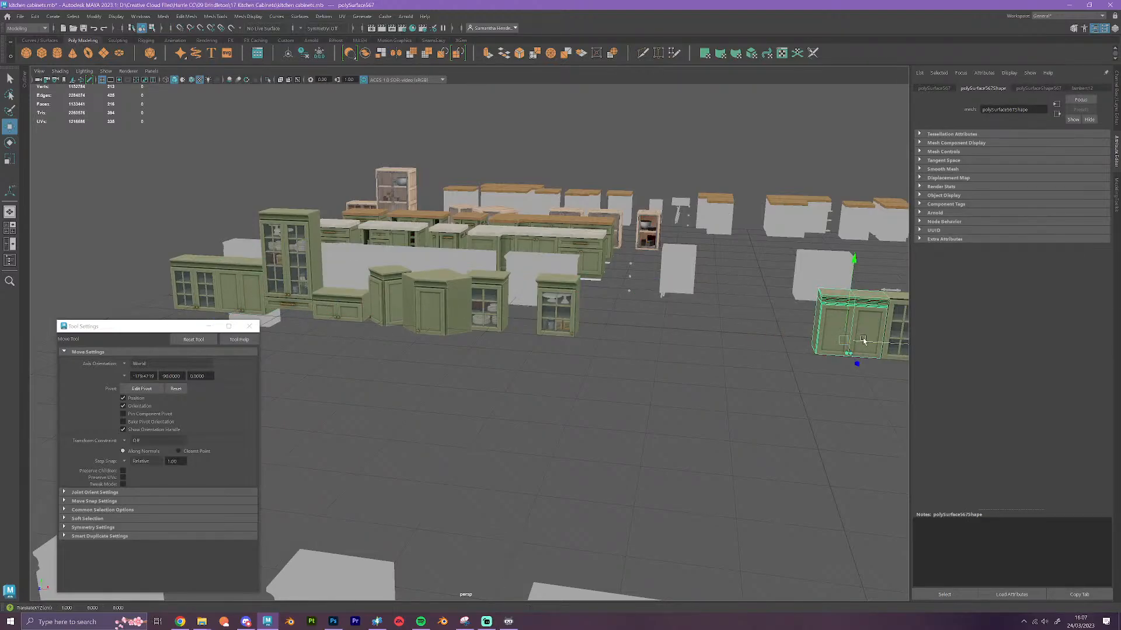
middle_click_drag(788, 351, 292, 383, "alt")
scroll(360, 383, "up", 5)
middle_click_drag(361, 383, 606, 357, "alt")
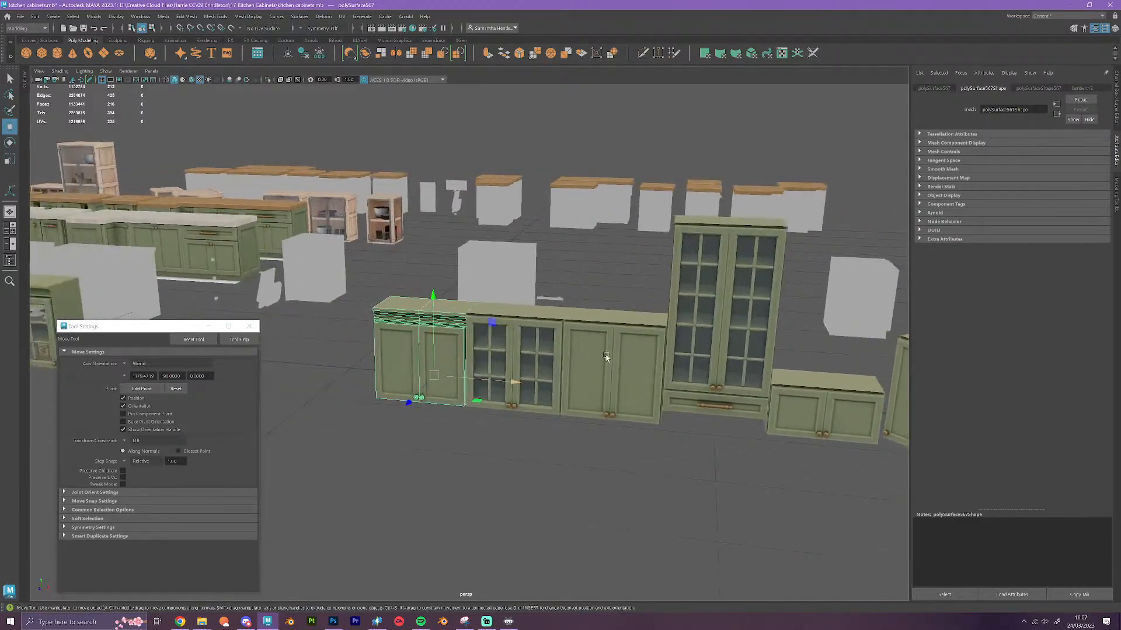
Raise the copied cabinet and align it directly on top of the short glass double-door cabinet
left_click_drag(430, 303, 434, 233)
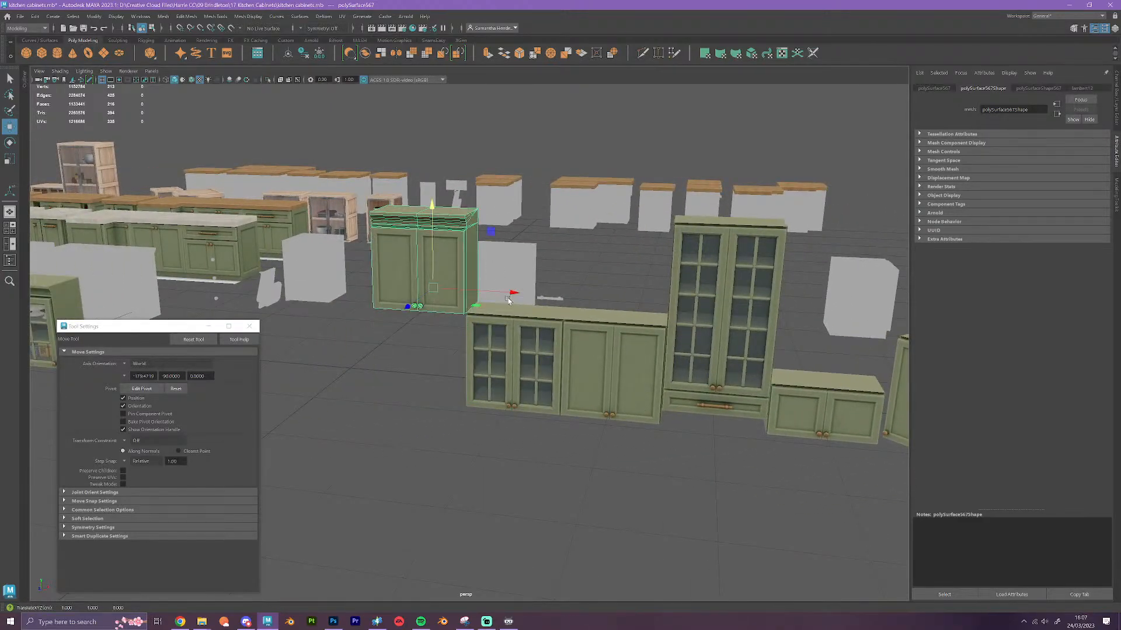
left_click_drag(535, 293, 577, 297)
left_click(706, 422)
Examine how the stacked cabinet lines up with the short cabinets below and the tall glass cabinet nearby
scroll(706, 422, "up", 6)
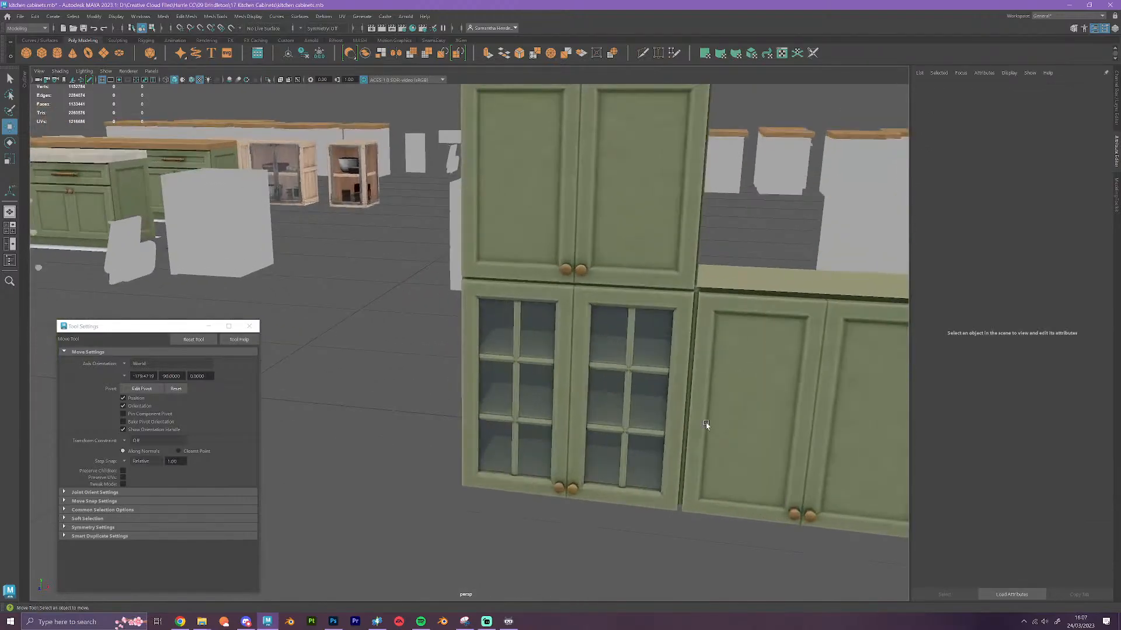
left_click_drag(706, 422, 671, 370, "alt")
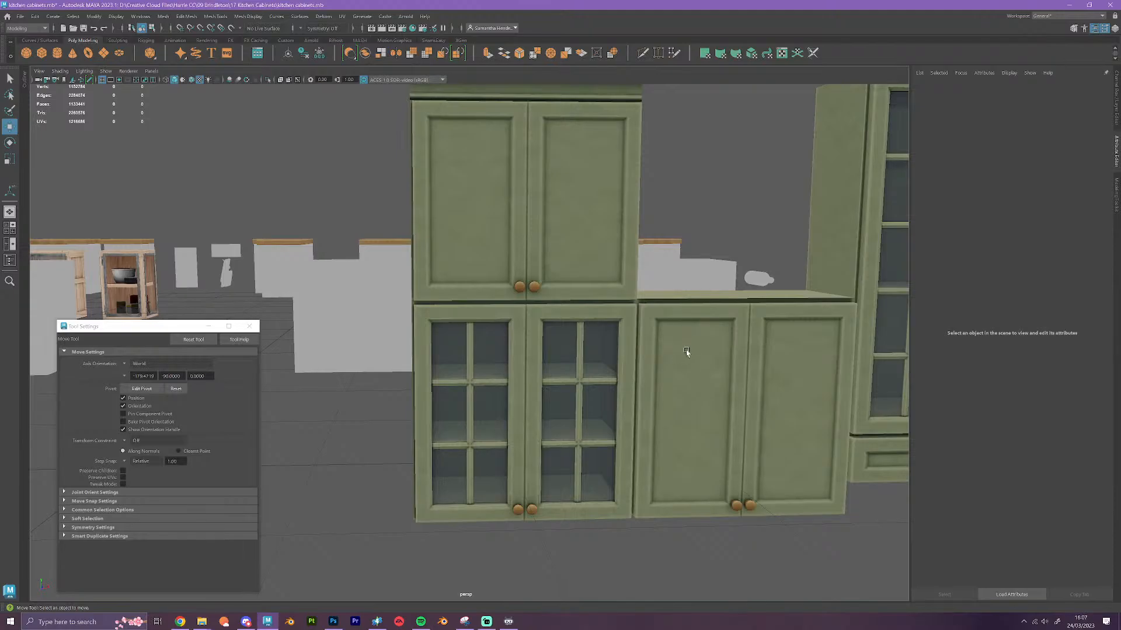
scroll(647, 338, "down", 5)
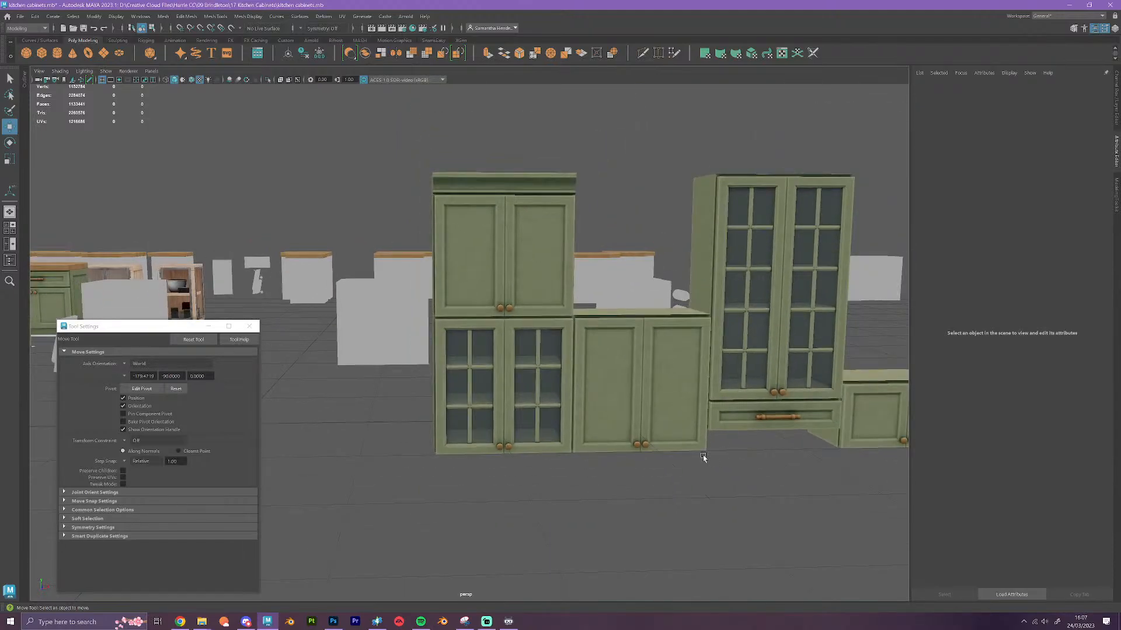
left_click_drag(769, 498, 773, 495, "alt")
middle_click_drag(772, 495, 641, 280, "alt")
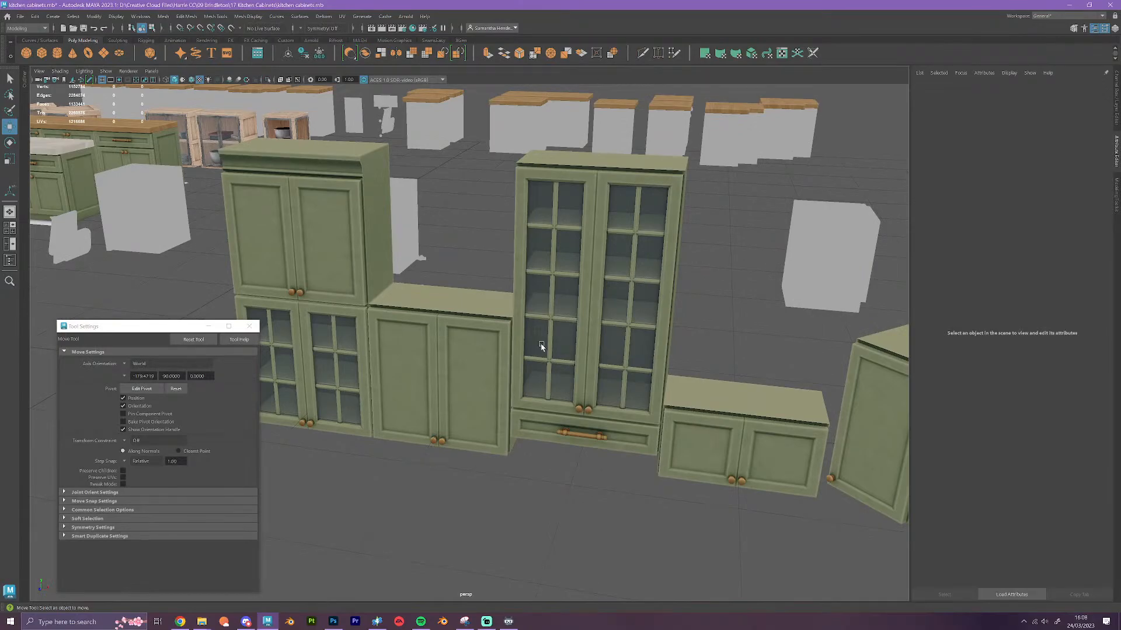
left_click_drag(541, 347, 479, 340, "alt")
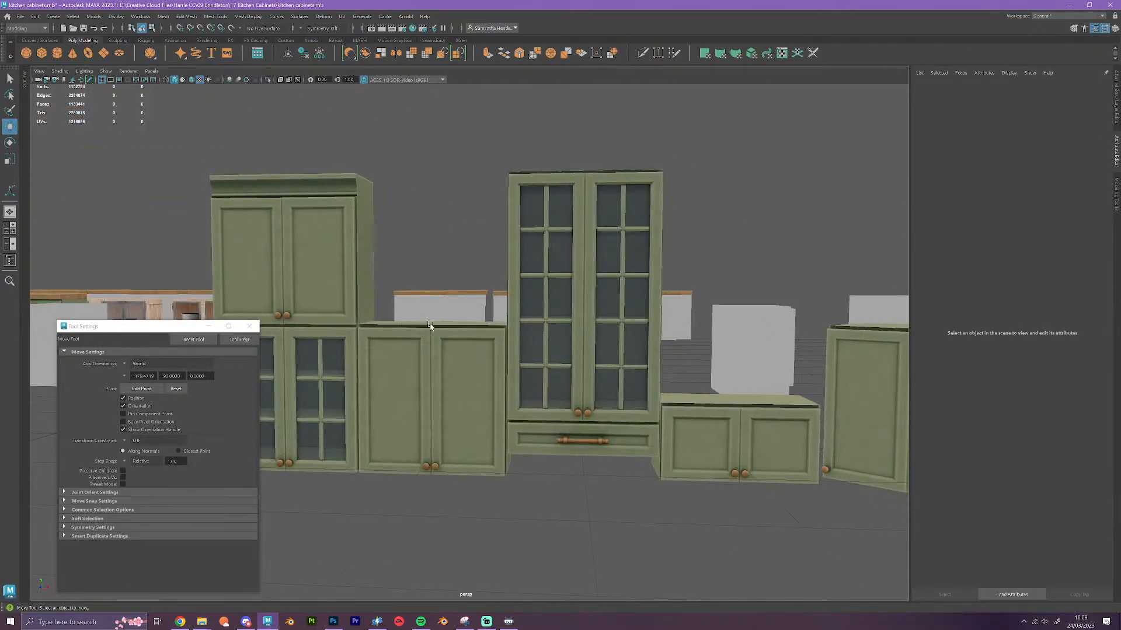
mouse_move(676, 443)
left_mouse_down("alt")
mouse_move(663, 475)
mouse_move(694, 455)
left_mouse_up("alt")
middle_click_drag(498, 394, 746, 447, "alt")
scroll(683, 428, "up", 3)
mouse_move(683, 428)
left_mouse_down("alt")
mouse_move(693, 441)
mouse_move(678, 447)
left_mouse_up("alt")
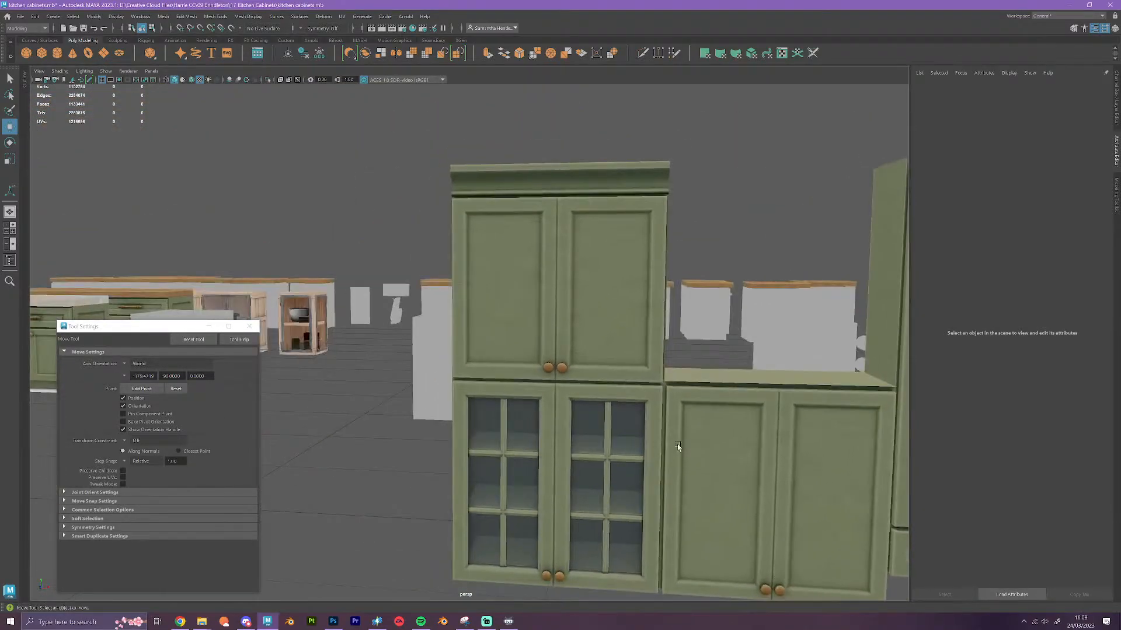
scroll(612, 407, "down", 5)
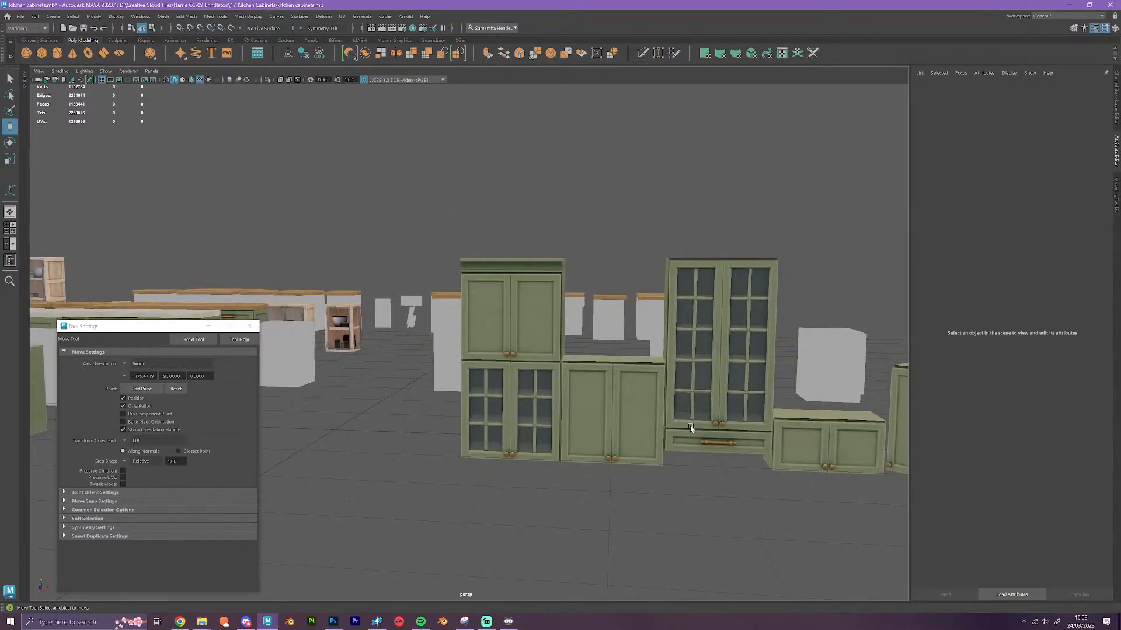
scroll(635, 489, "up", 5)
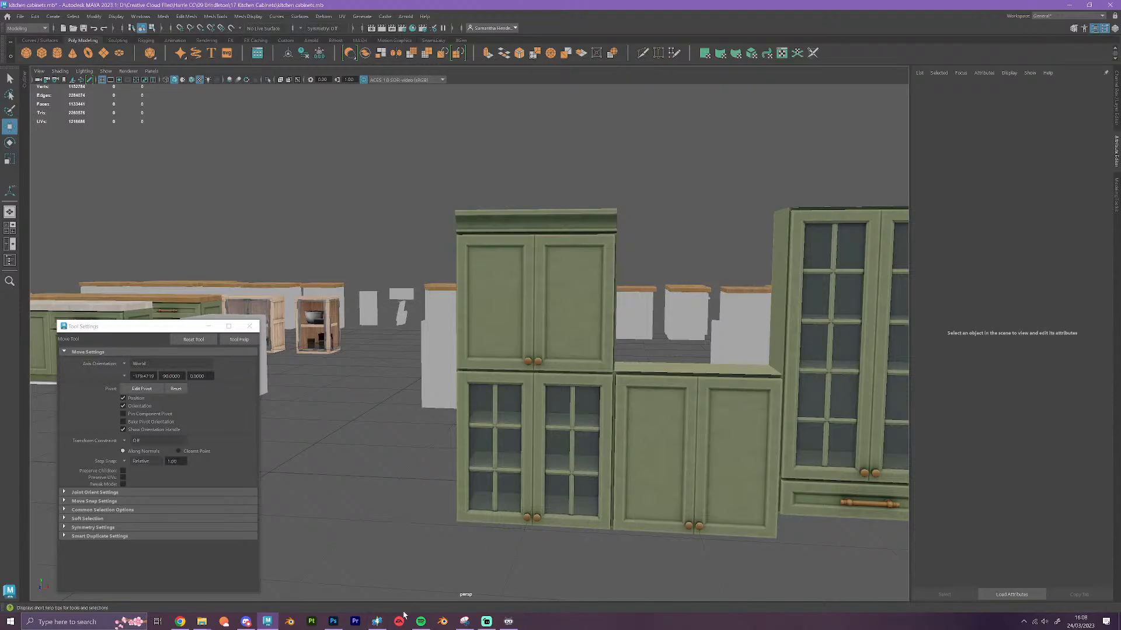
Move the stacked cabinet copy sideways onto the solid double-door cabinet, next to the tall glass cabinet
mouse_move(432, 620)
left_click(543, 307)
left_click_drag(617, 348, 776, 351)
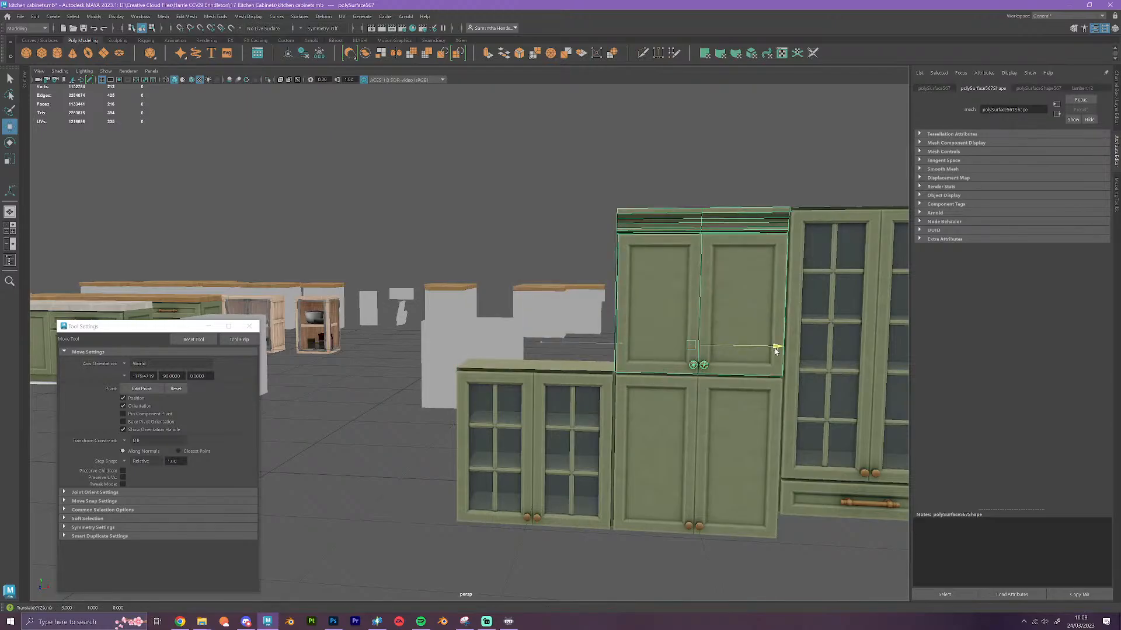
left_click(783, 574)
left_click_drag(787, 576, 802, 579, "alt")
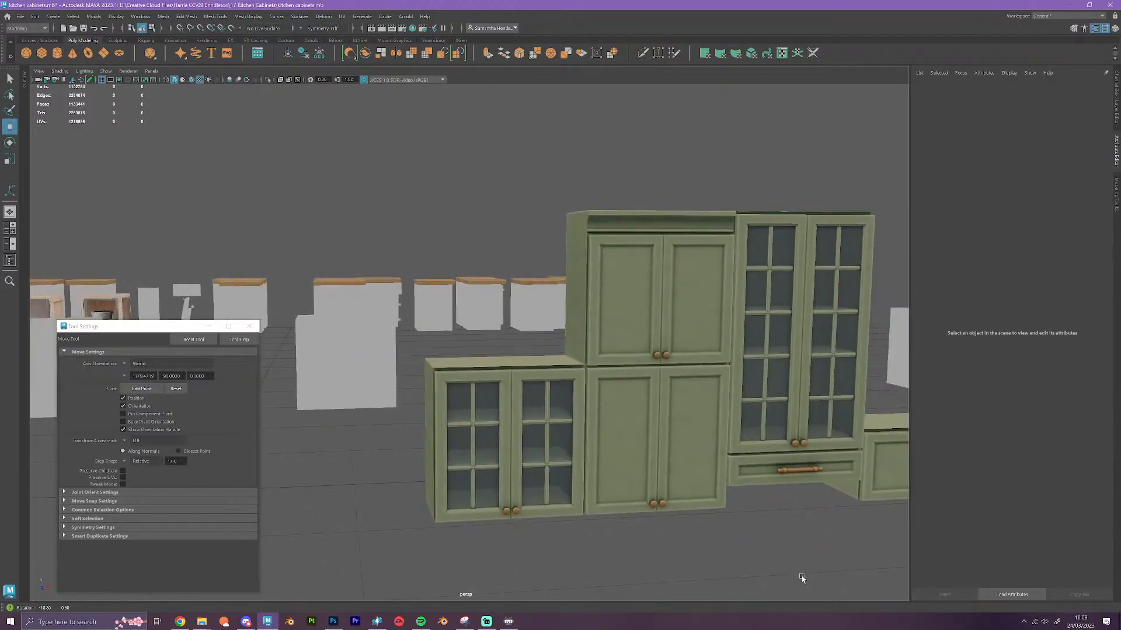
Raise the cabinet copy further and shift it sideways so it sits on top of the tall glass cabinet
middle_click_drag(794, 527, 561, 532, "alt")
scroll(561, 532, "down", 3)
left_click(477, 292)
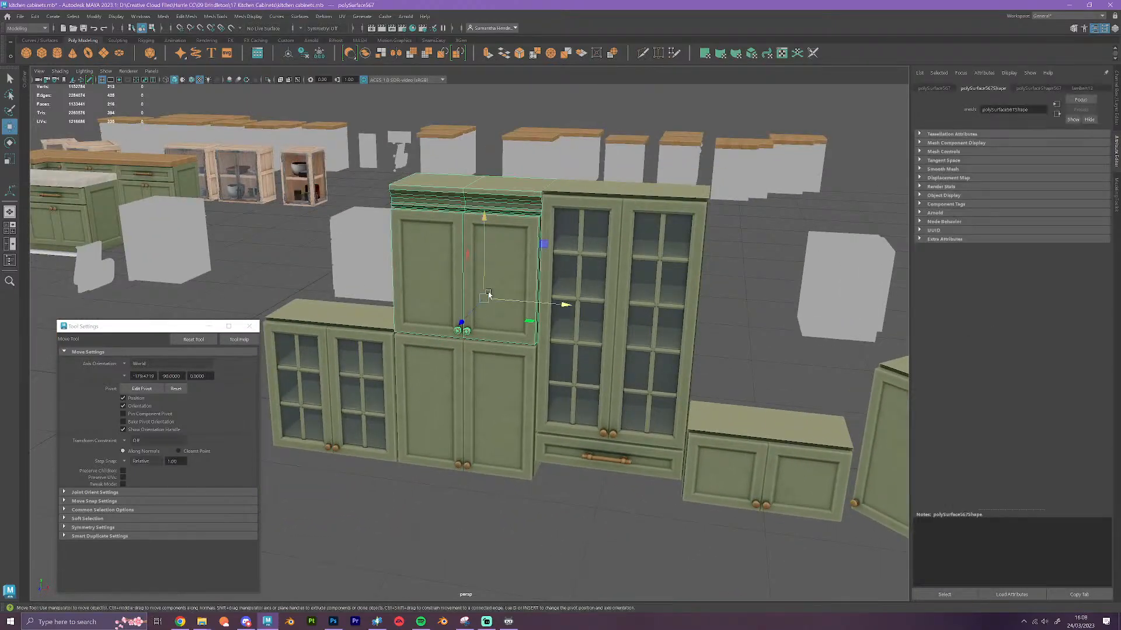
left_click_drag(477, 292, 483, 180, "alt")
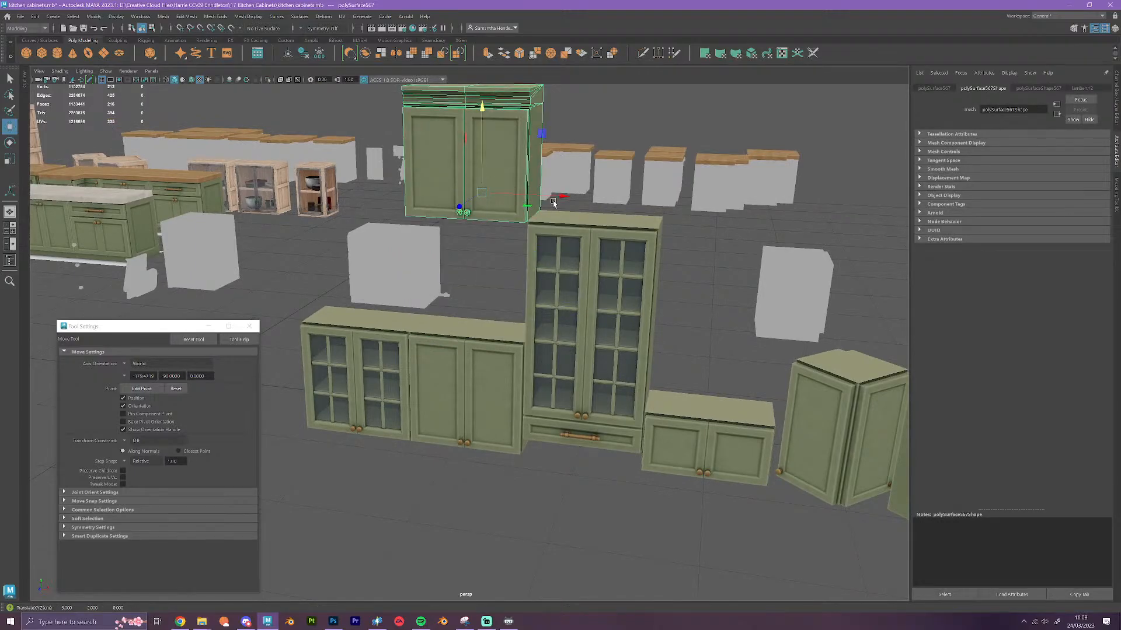
left_click_drag(557, 200, 664, 212)
left_click(725, 555)
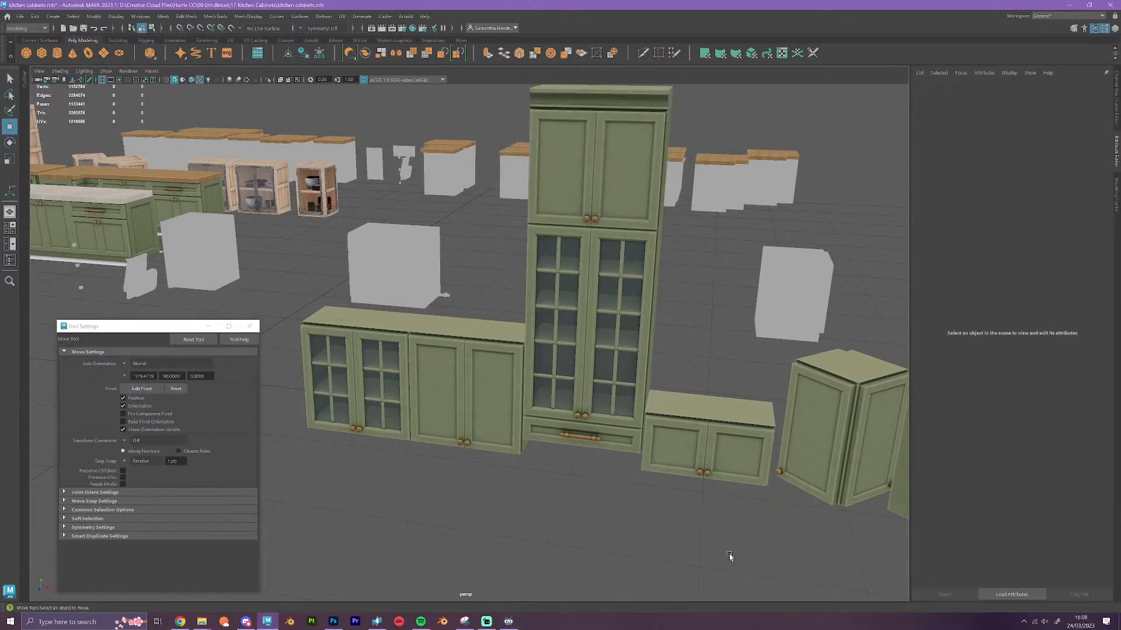
mouse_move(725, 555)
left_mouse_down("alt")
mouse_move(763, 545)
mouse_move(671, 533)
mouse_move(759, 545)
mouse_move(702, 543)
mouse_move(755, 551)
mouse_move(712, 545)
mouse_move(735, 558)
mouse_move(718, 555)
left_mouse_up("alt")
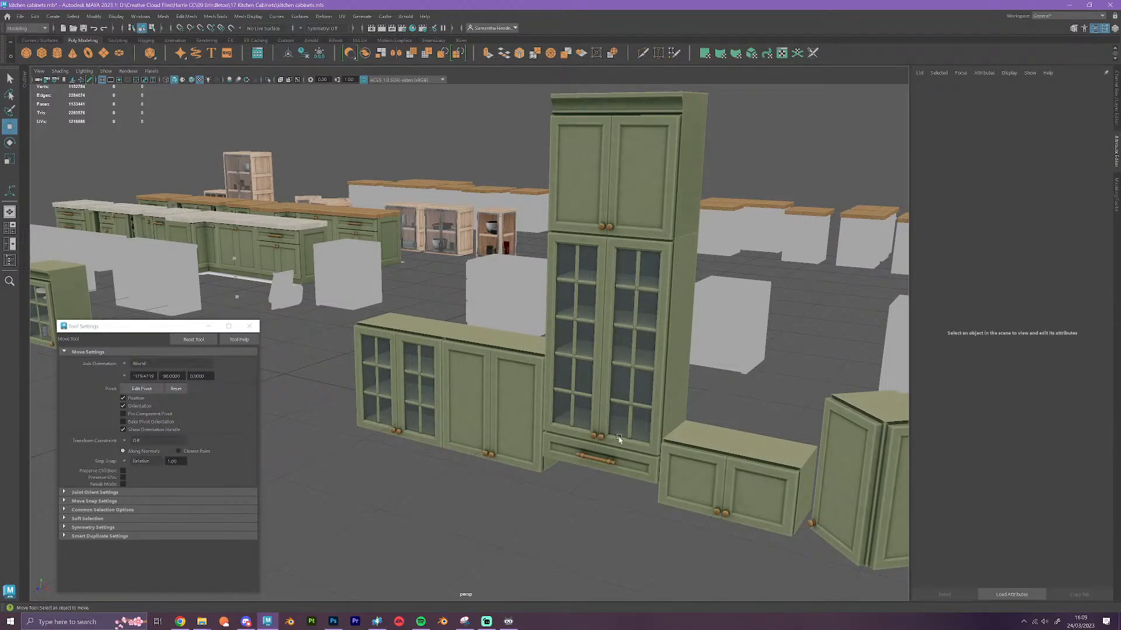
Delete the copied cabinet from the top of the tall glass cabinet
left_click_drag(647, 373, 641, 231, "alt")
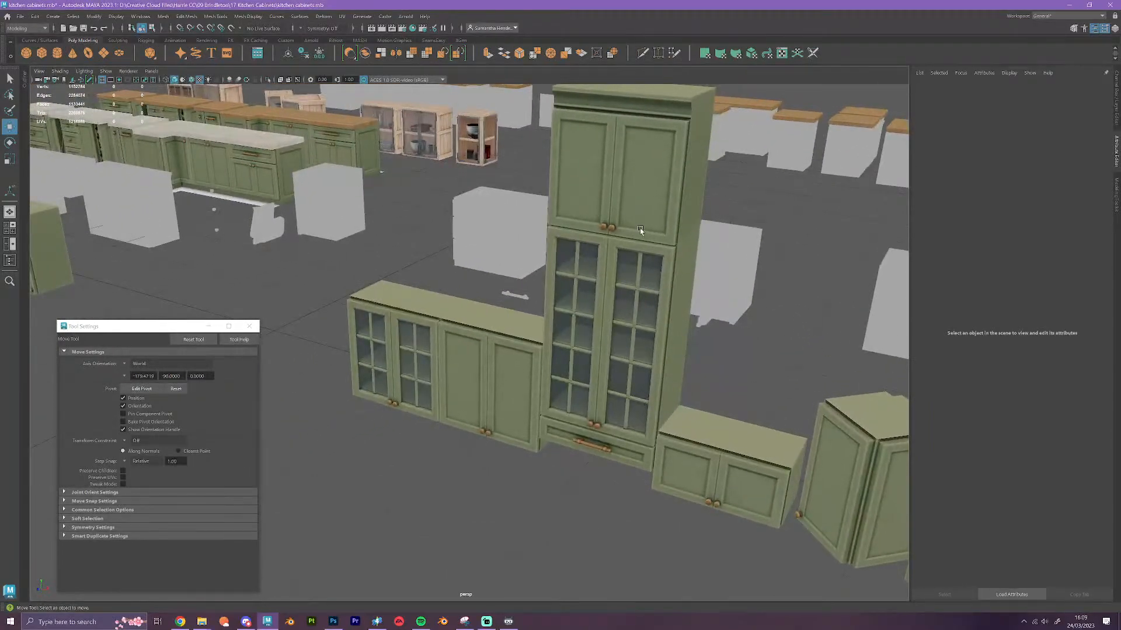
left_click(669, 217)
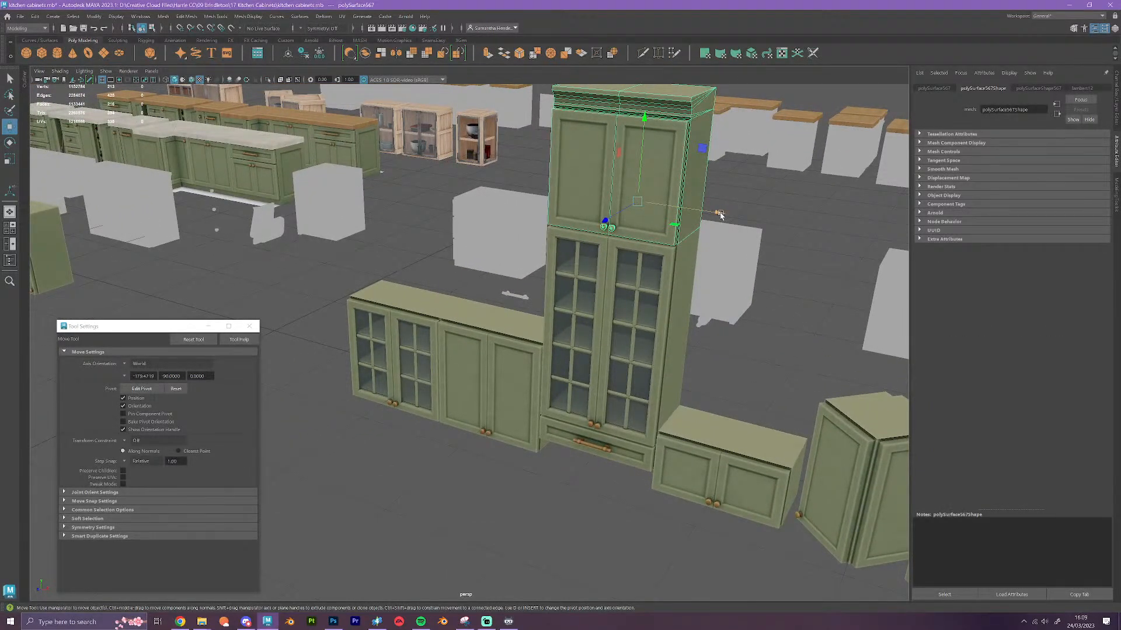
key("Delete")
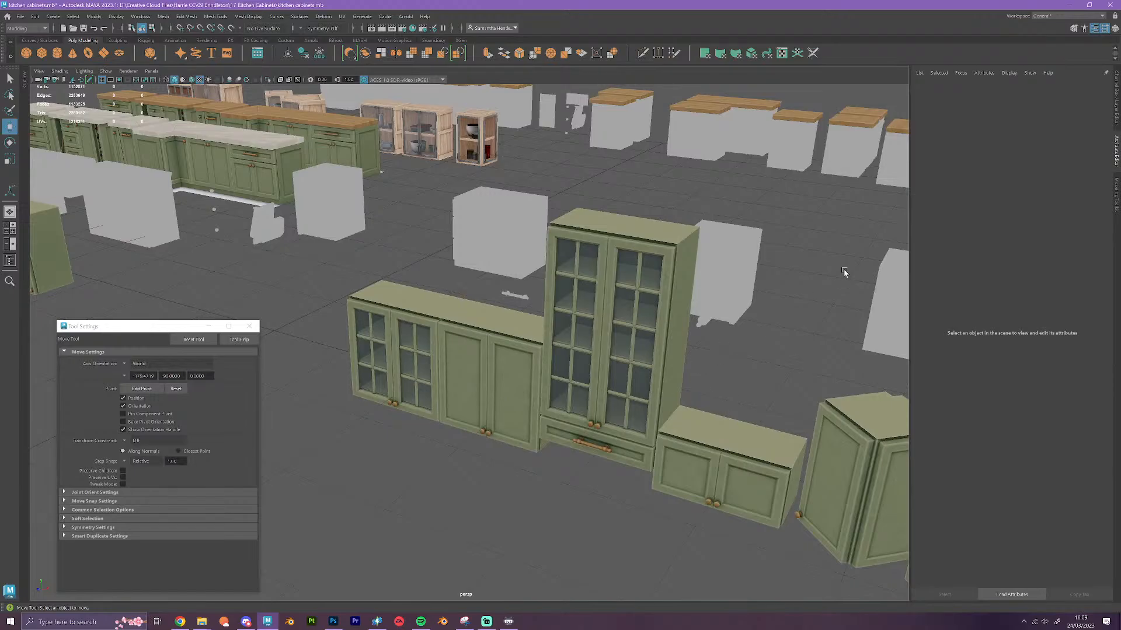
Minimise Maya, save the package again in Sims 4 Studio with its confirmation dismissed, and minimise that window too
left_click(1068, 4)
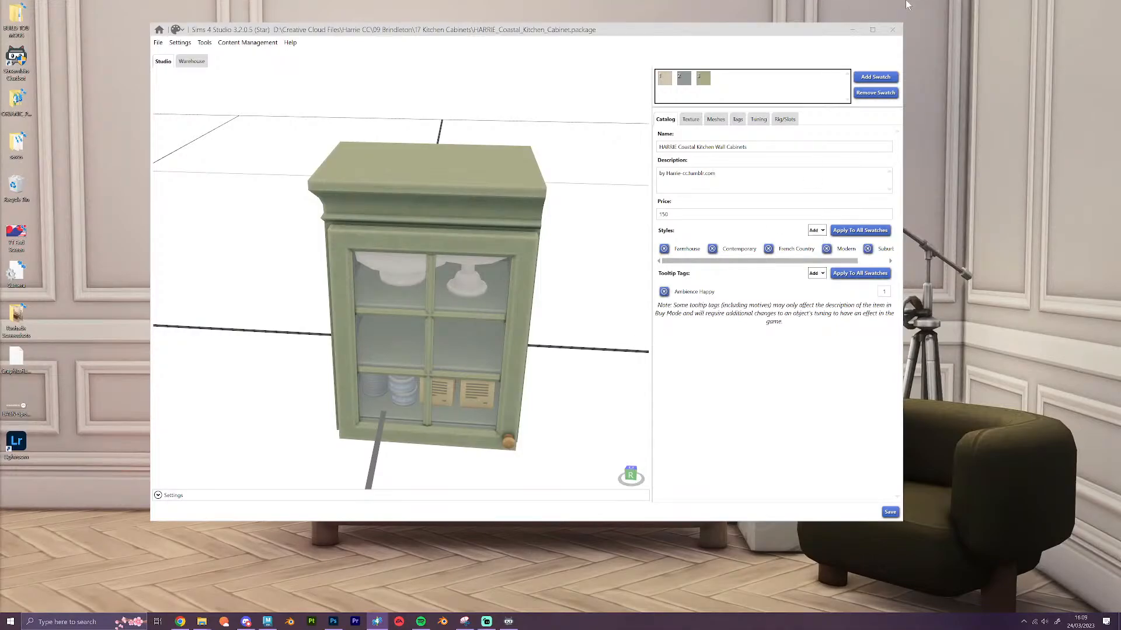
key("ctrl+s")
left_click(582, 335)
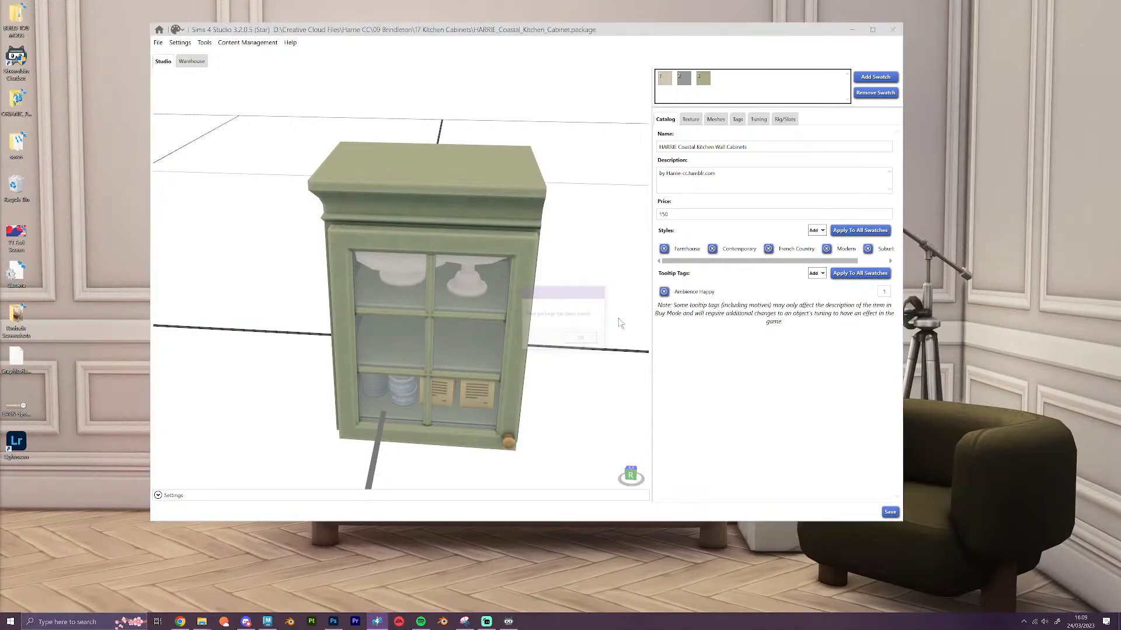
left_click(851, 30)
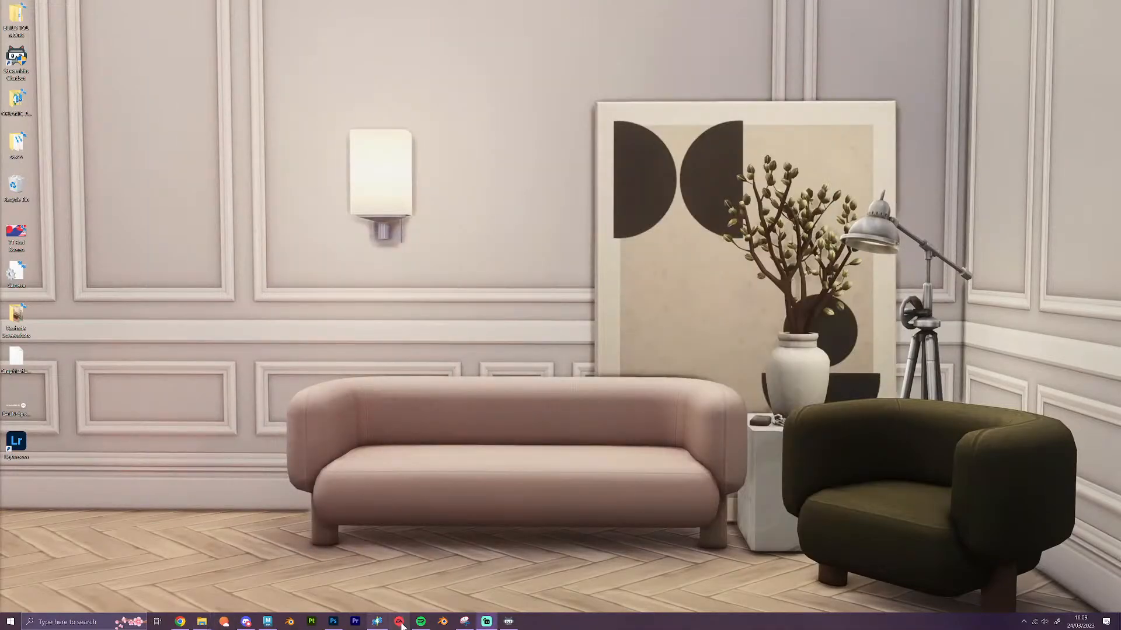
Switch to the EA app and launch The Sims 4 from the game library
left_click(399, 622)
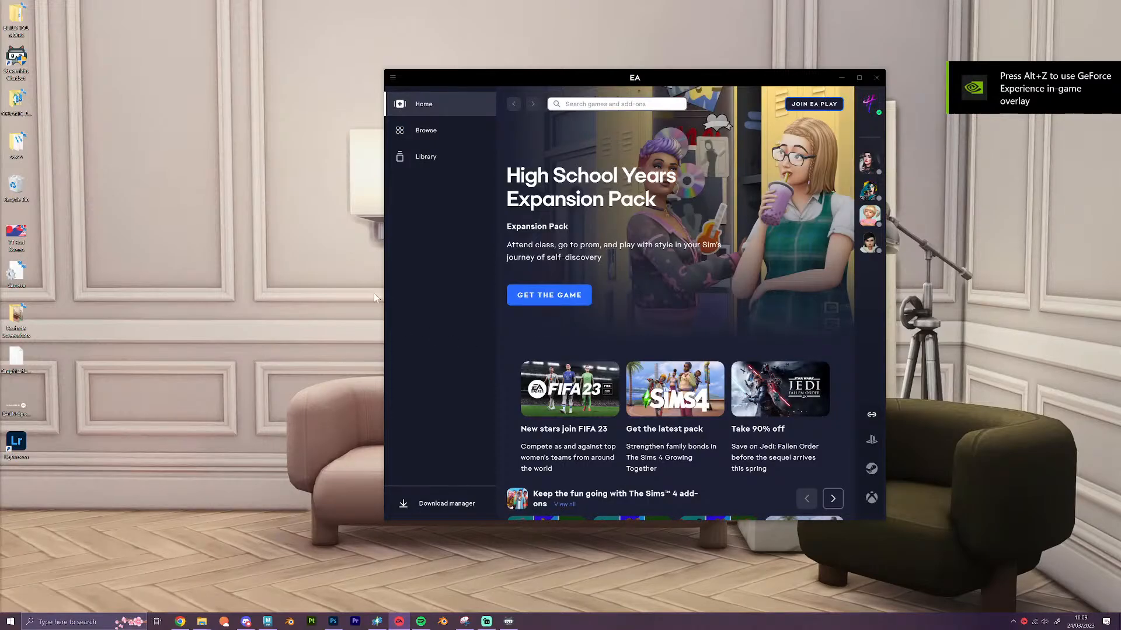
left_click(440, 159)
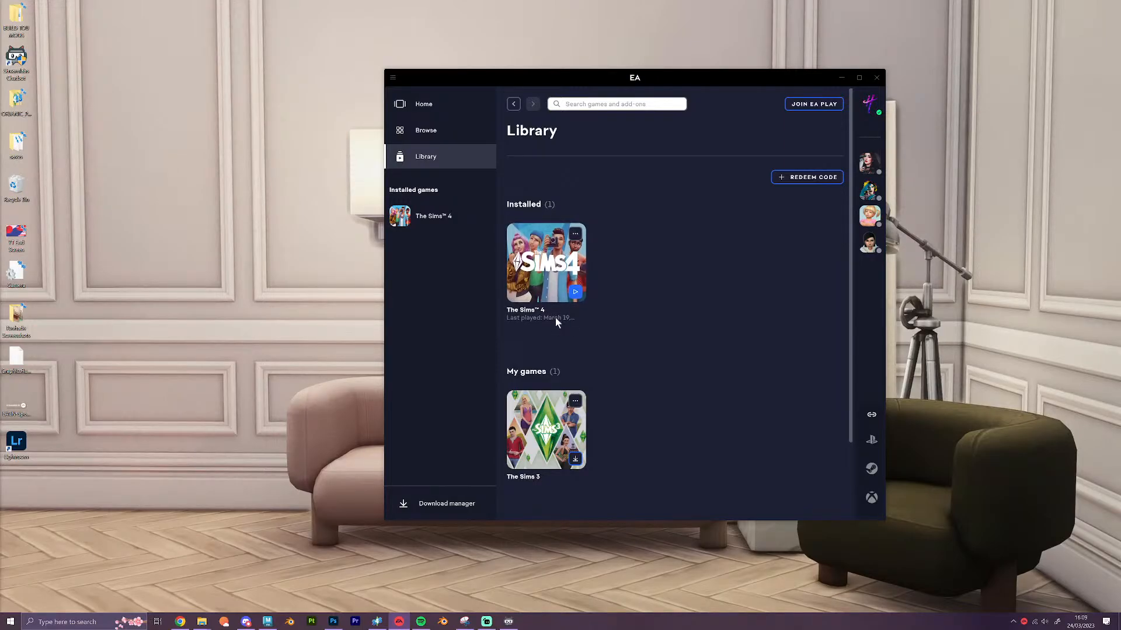
left_click(575, 292)
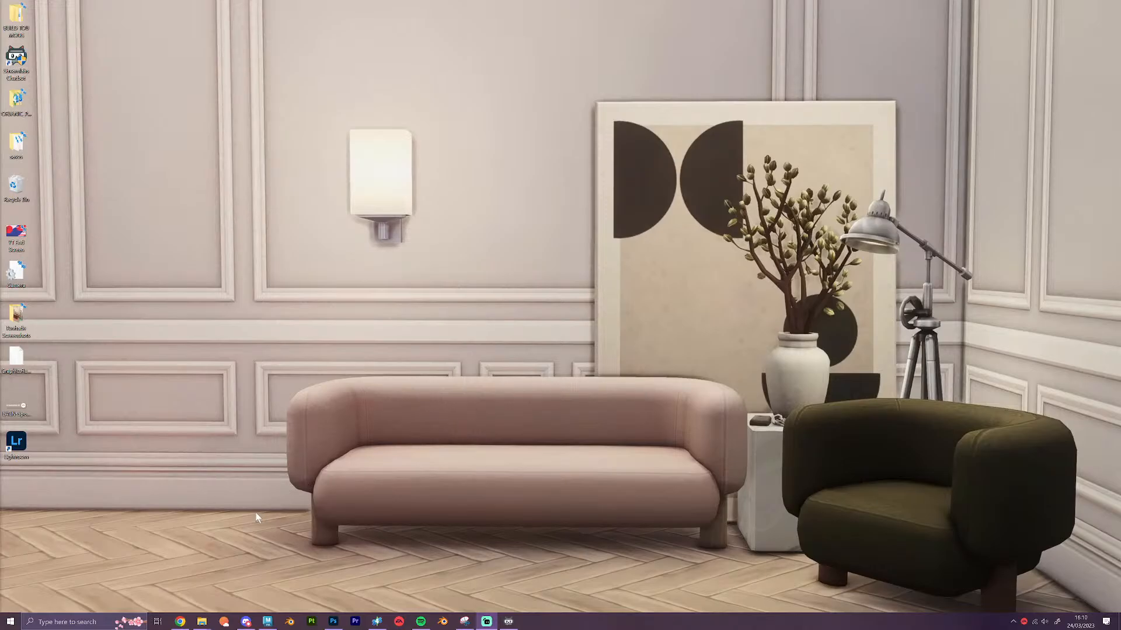
Bring up the Mods folder window, and choose to wait for The Sims 4 to respond while it loads
mouse_move(204, 627)
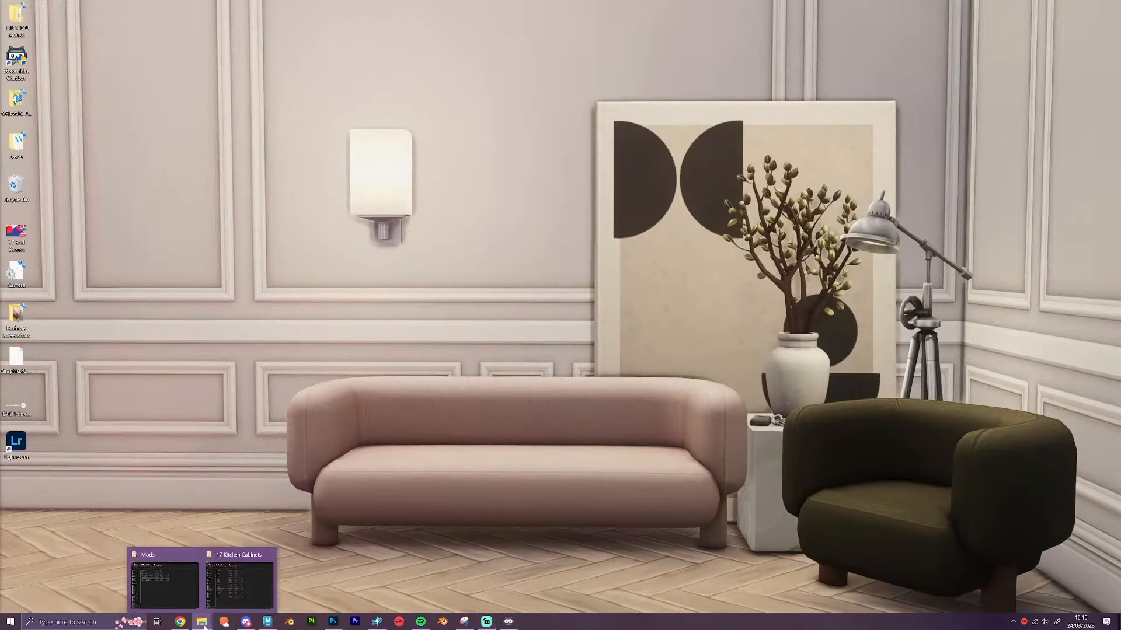
left_click(188, 593)
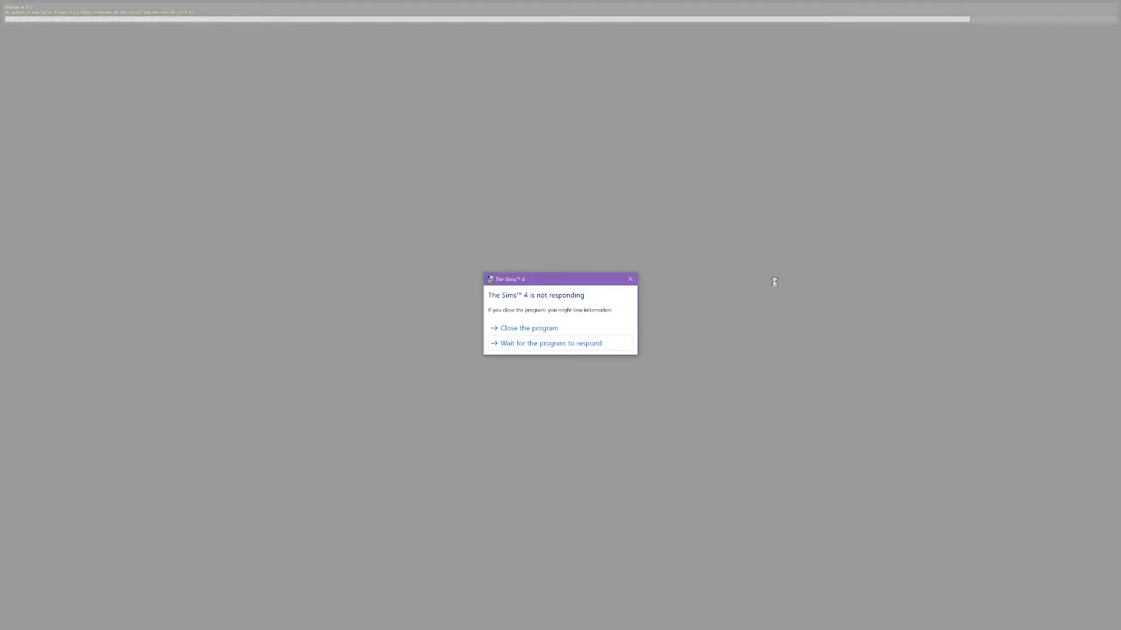
left_click(533, 346)
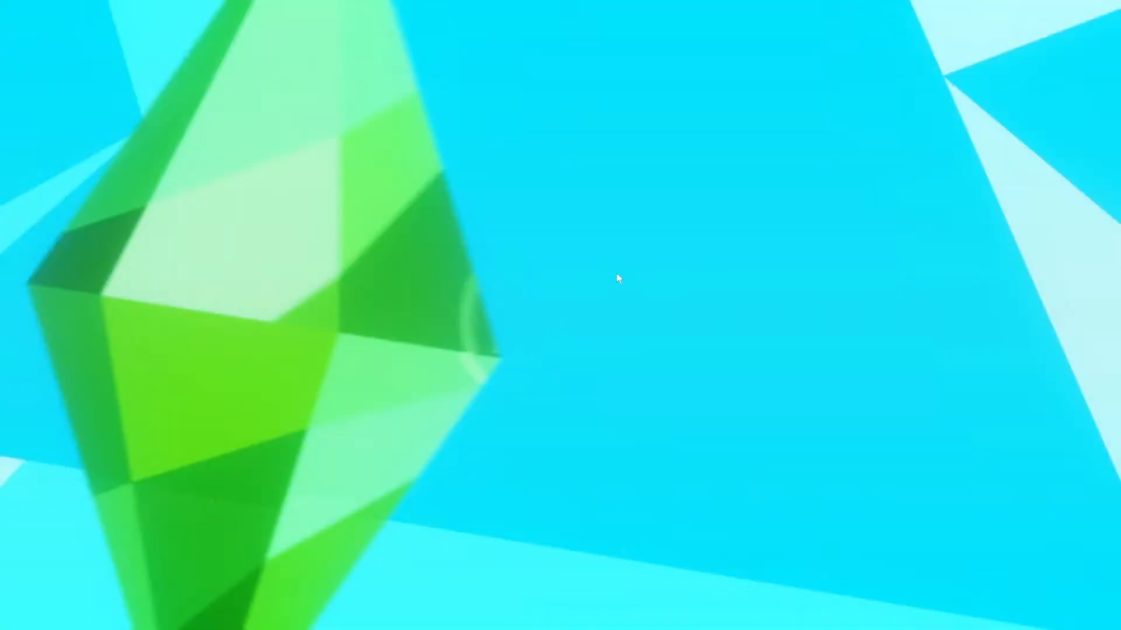
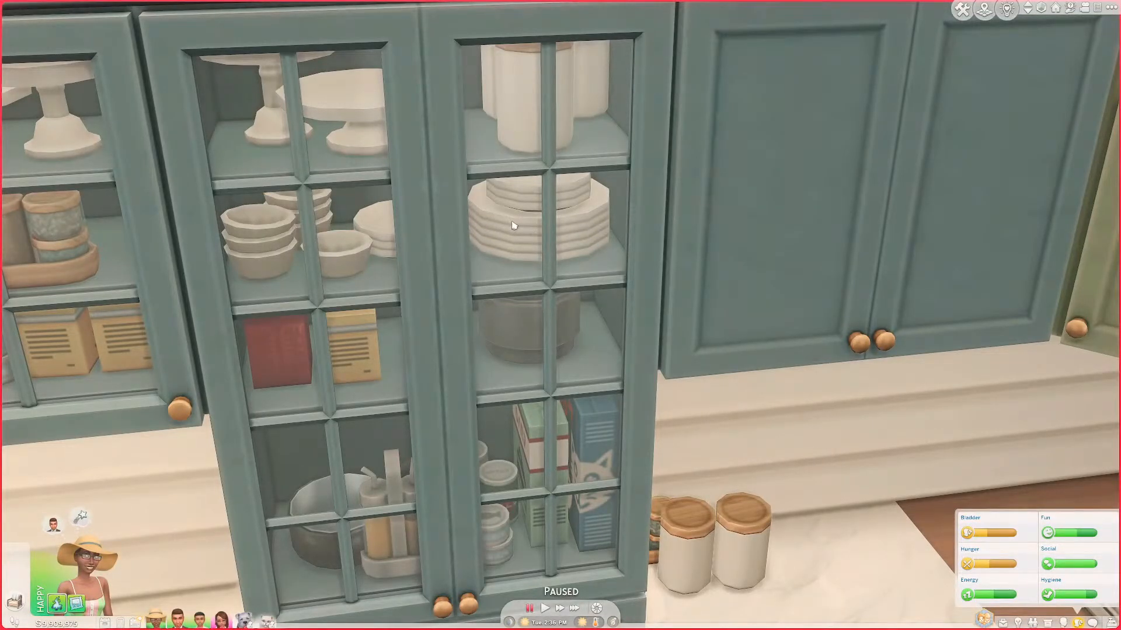
Examine the blue glass-door wall cabinets and their contents in the game kitchen from several angles and distances
scroll(524, 265, "down", 5)
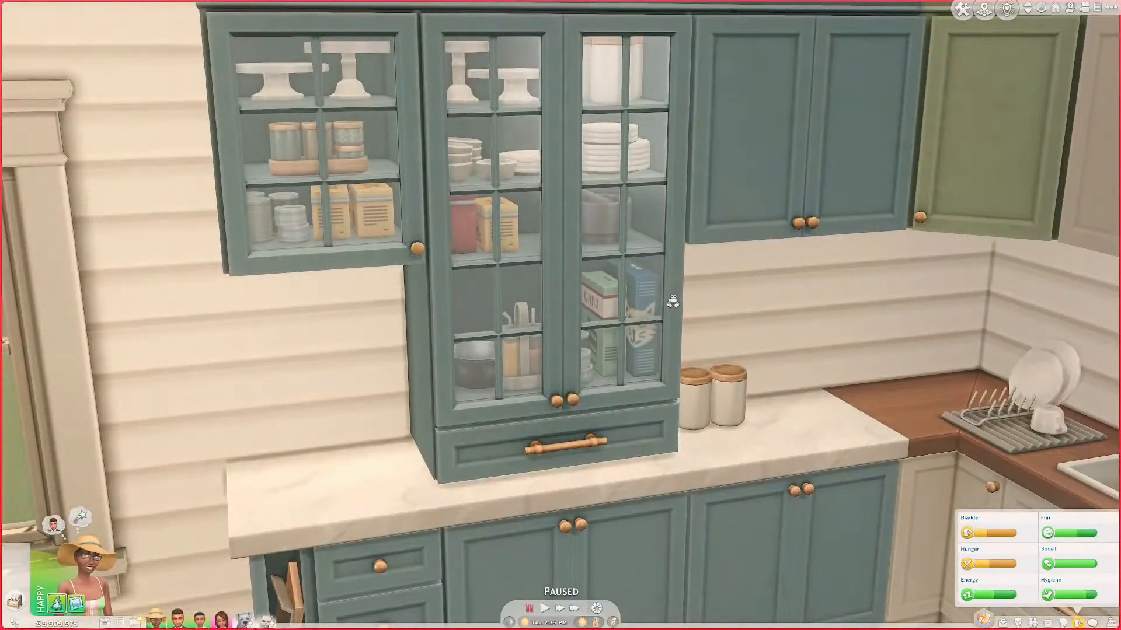
key("d")
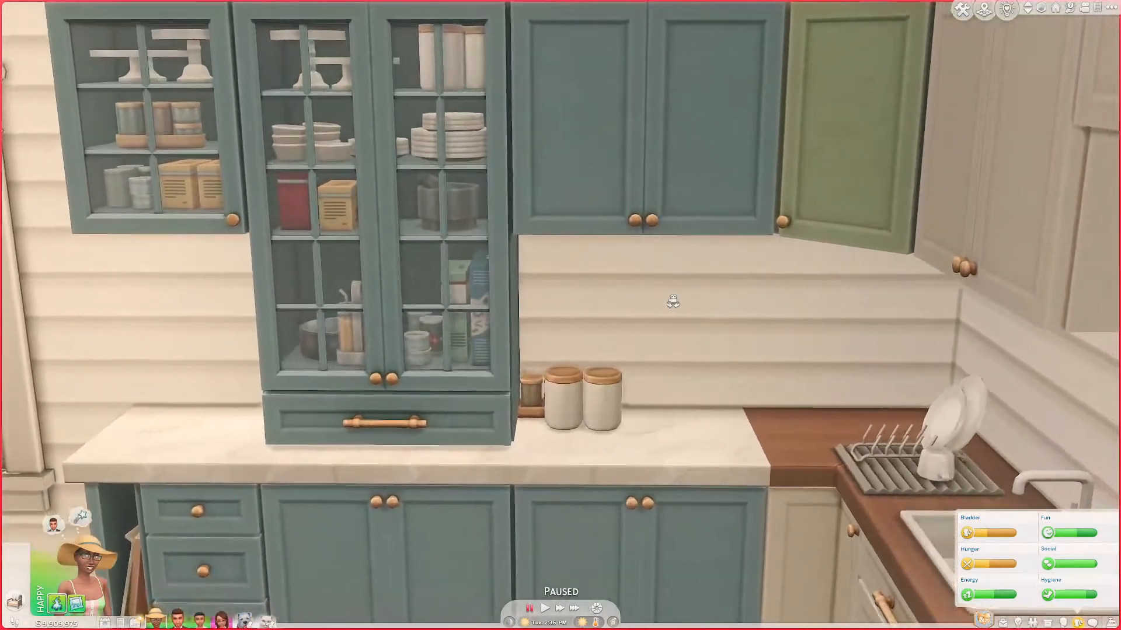
key("a")
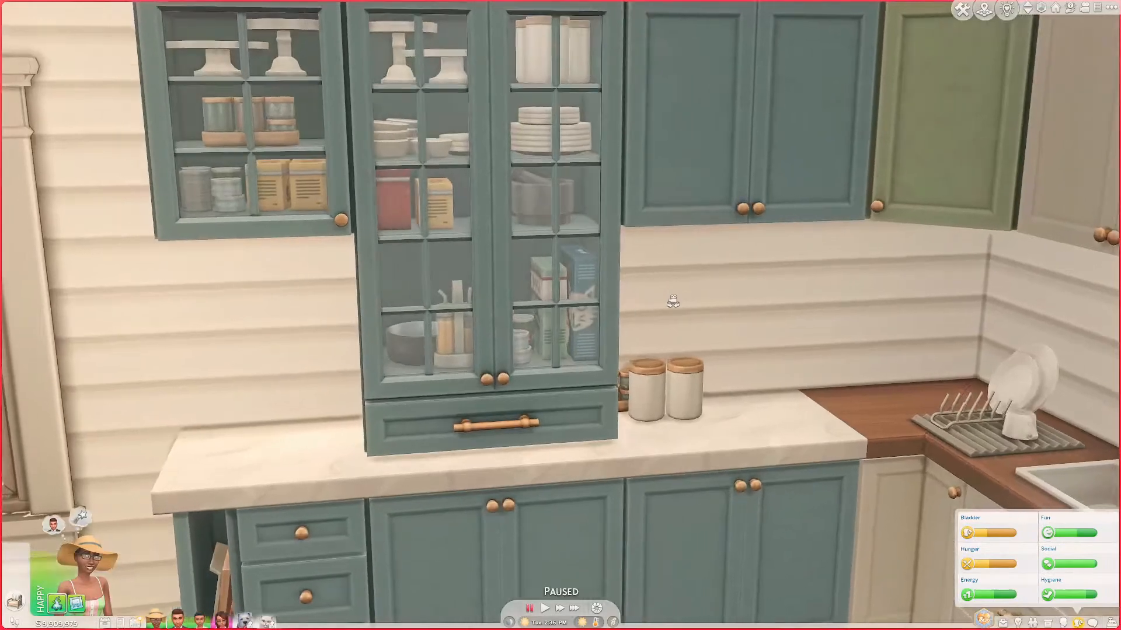
middle_click_drag(673, 301, 671, 302)
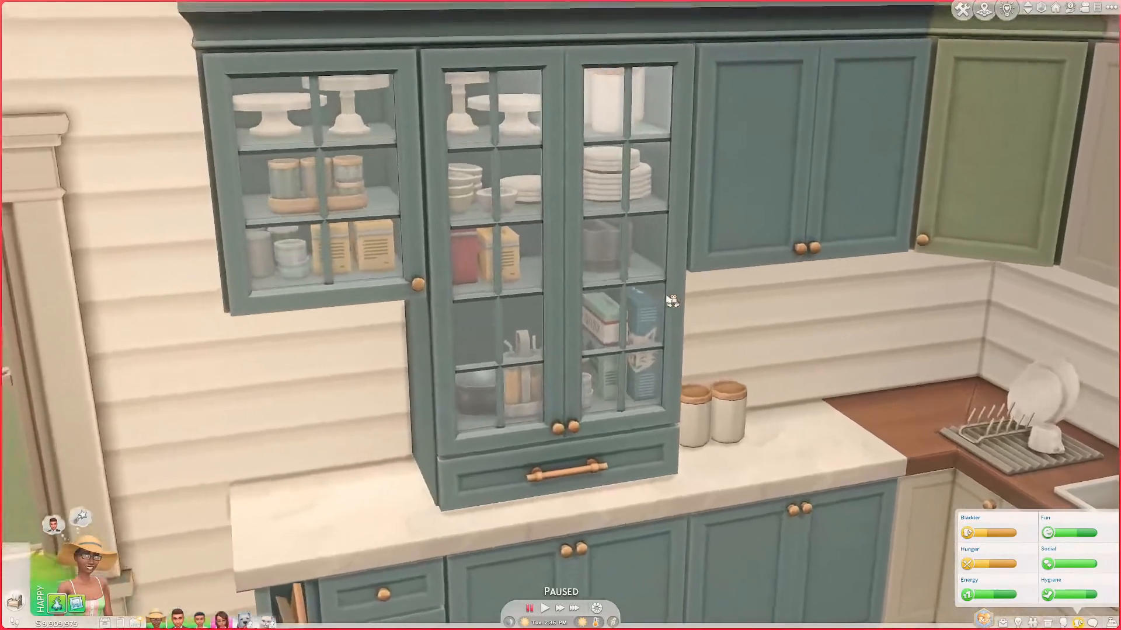
scroll(759, 350, "down", 3)
middle_click_drag(748, 388, 704, 411)
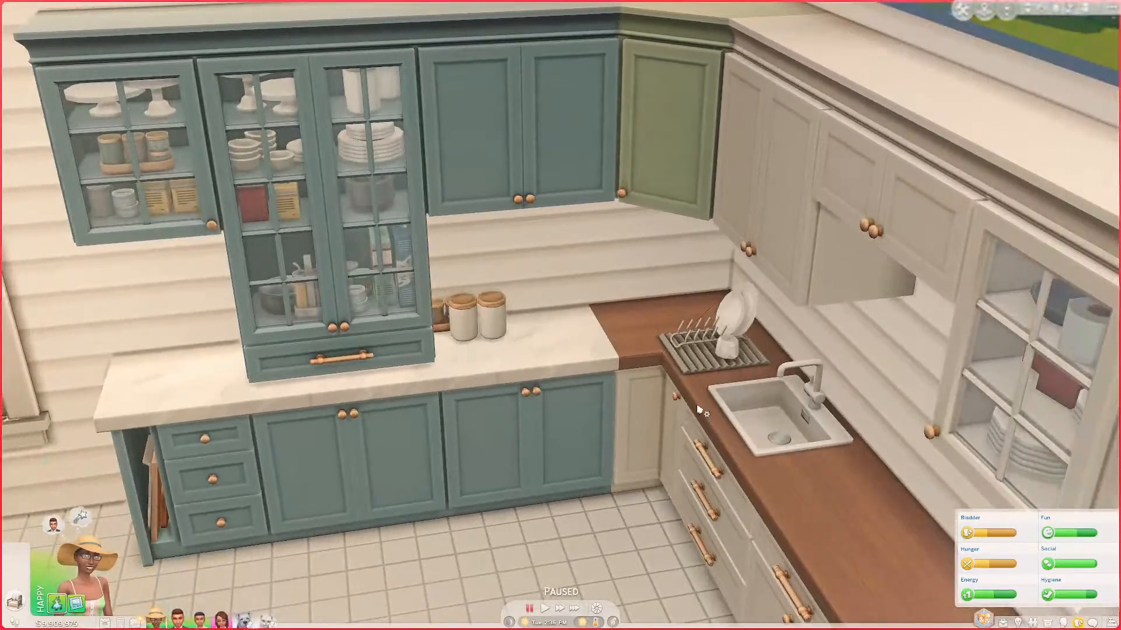
scroll(707, 397, "up", 3)
scroll(710, 383, "down", 2)
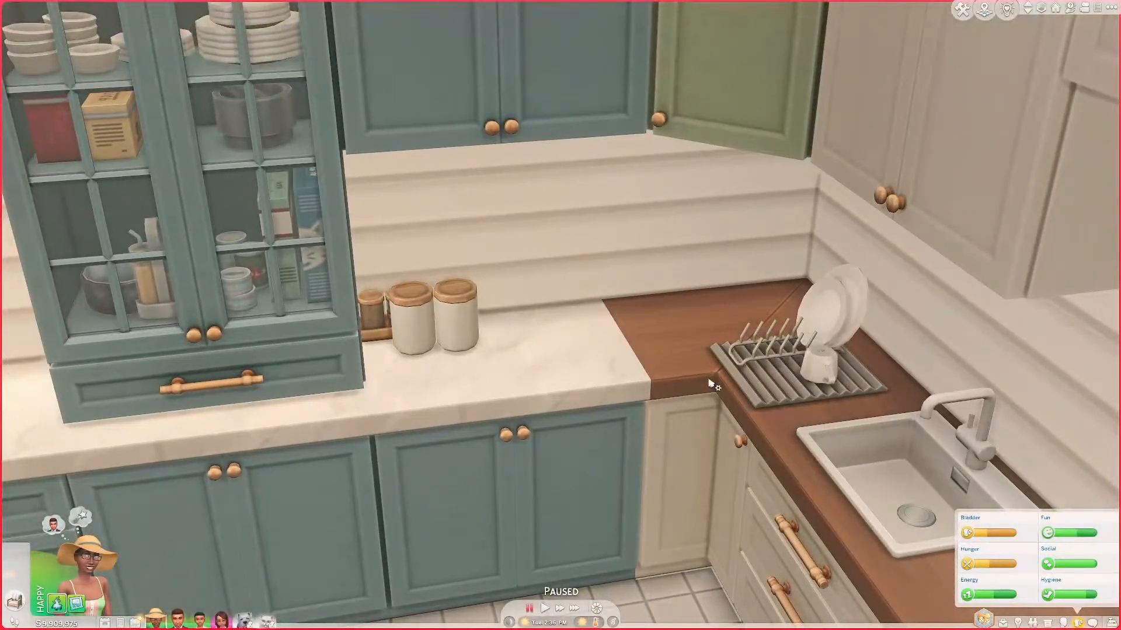
Inspect the whole corner kitchen, checking how the blue, green and beige wall cabinets line up with the counters below
scroll(710, 383, "down", 10)
middle_click_drag(711, 384, 493, 455)
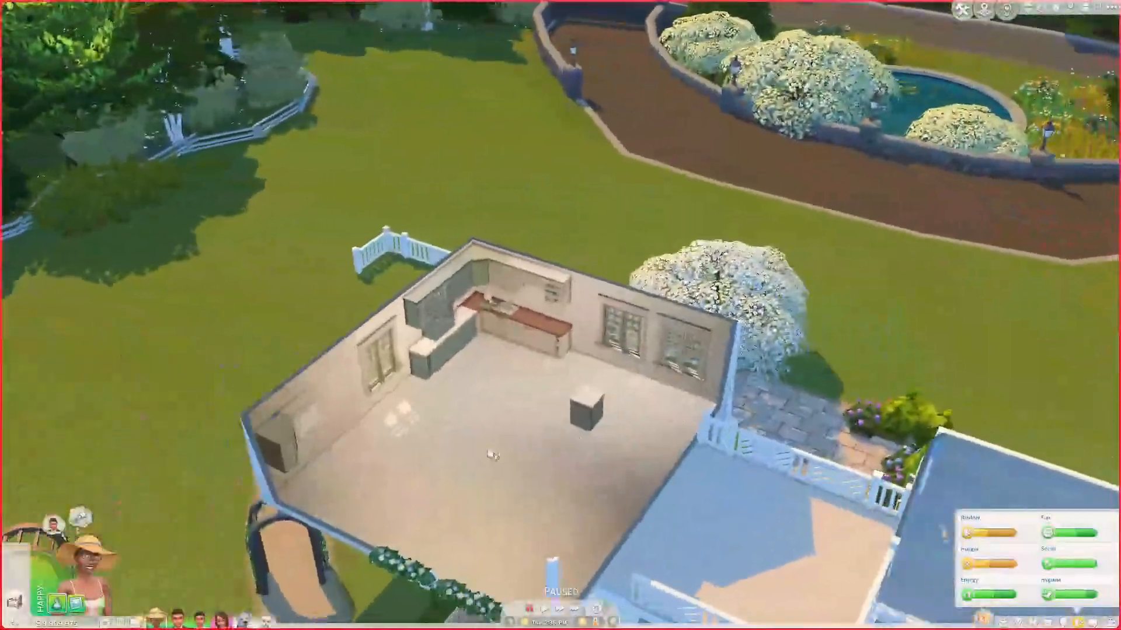
scroll(493, 455, "up", 5)
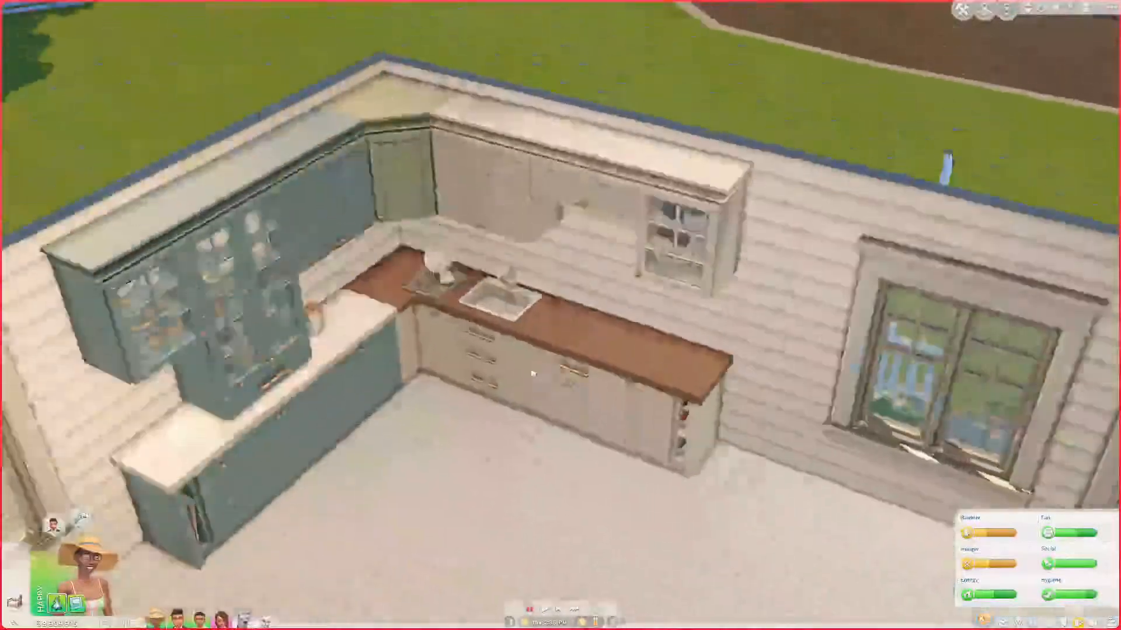
scroll(557, 427, "up", 5)
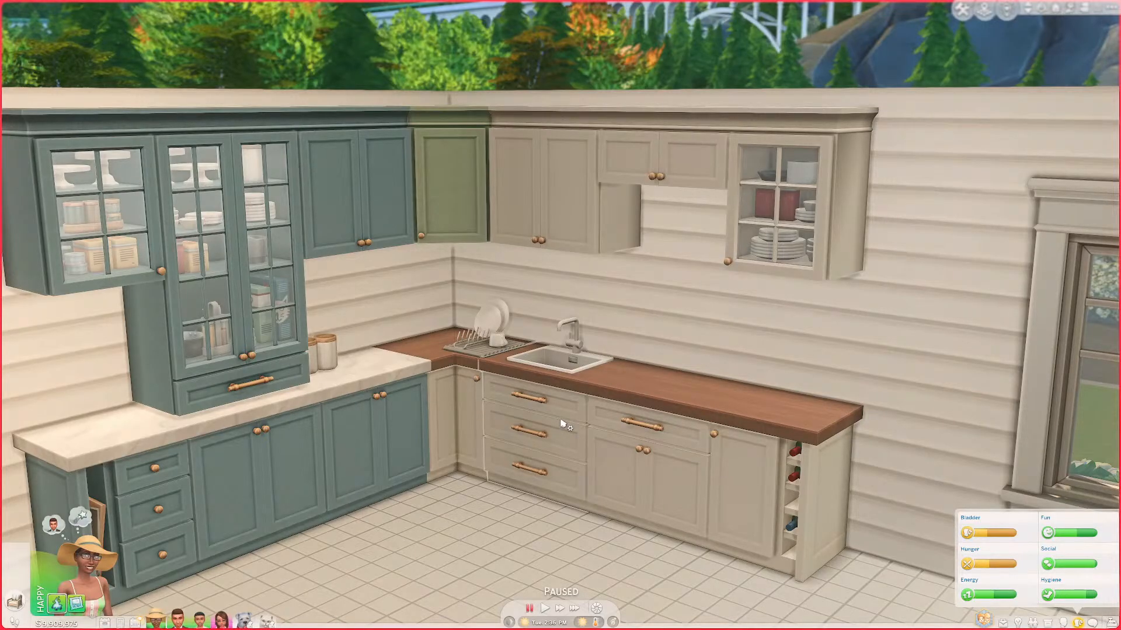
middle_click_drag(851, 285, 845, 293)
scroll(554, 365, "up", 1)
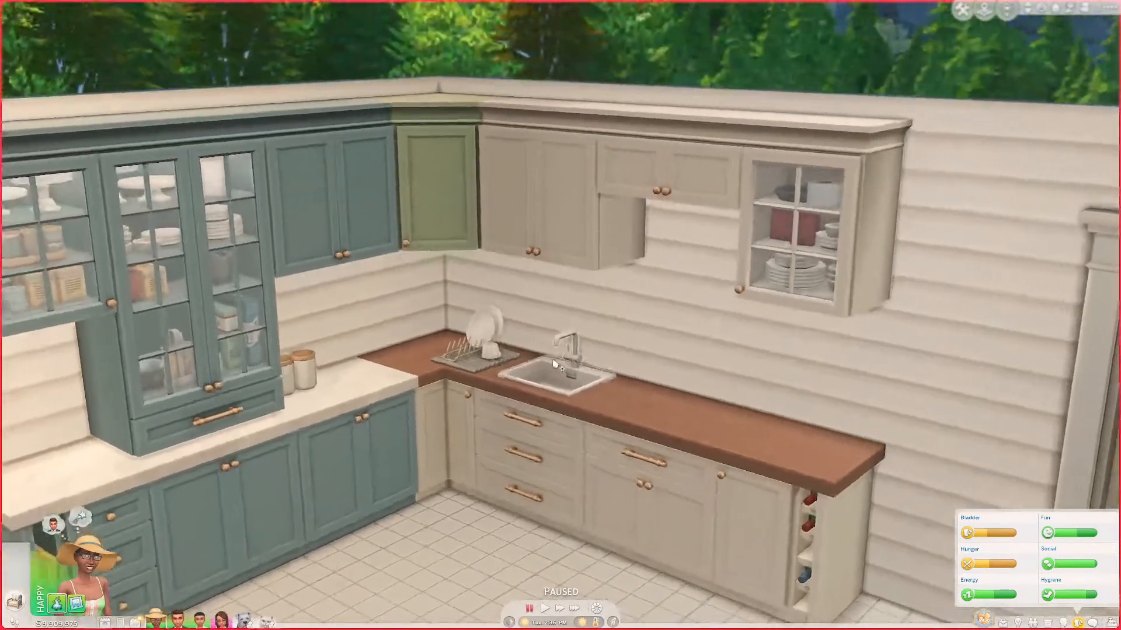
scroll(555, 365, "up", 3)
right_click_drag(640, 303, 565, 308)
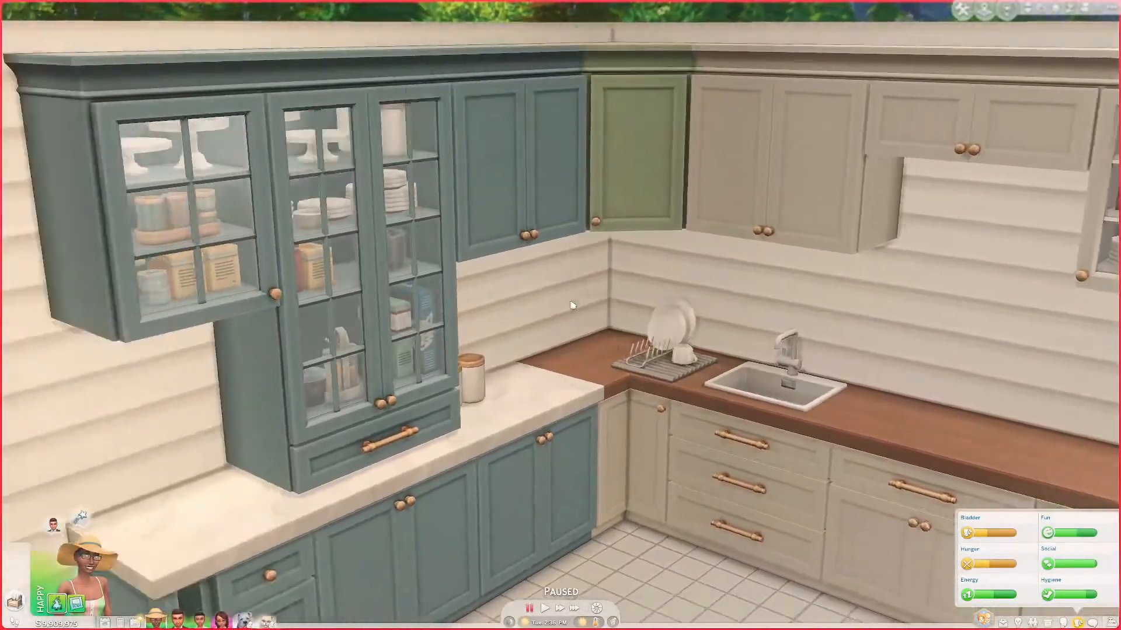
middle_click_drag(565, 308, 660, 300)
right_click_drag(660, 300, 789, 364)
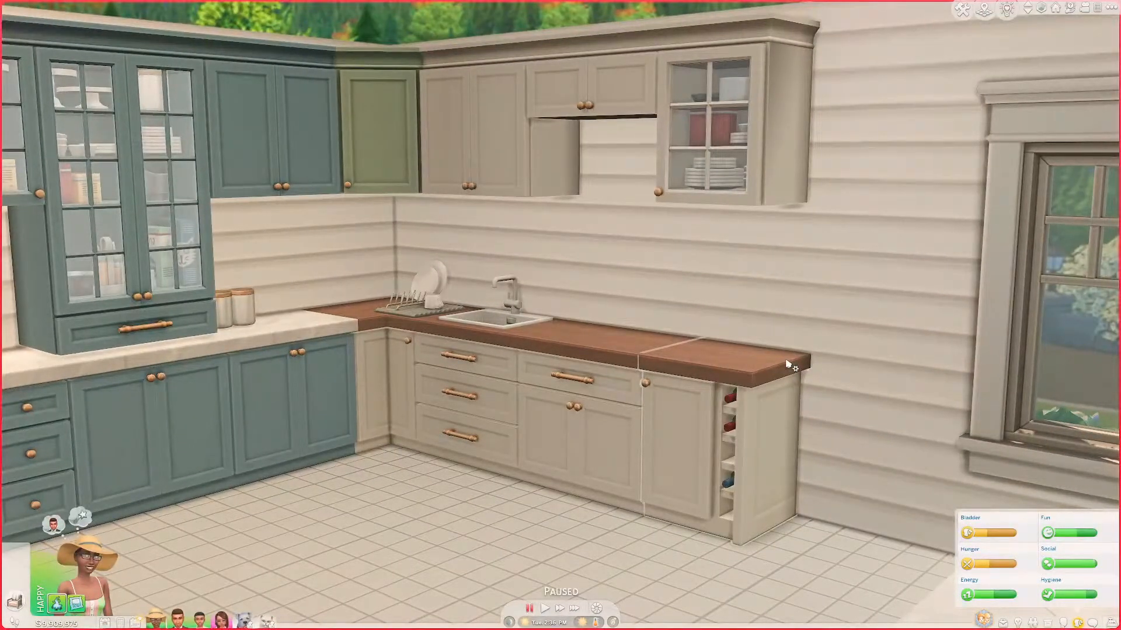
Save the current game in The Sims 4 and switch out of it to the desktop
left_click(1111, 7)
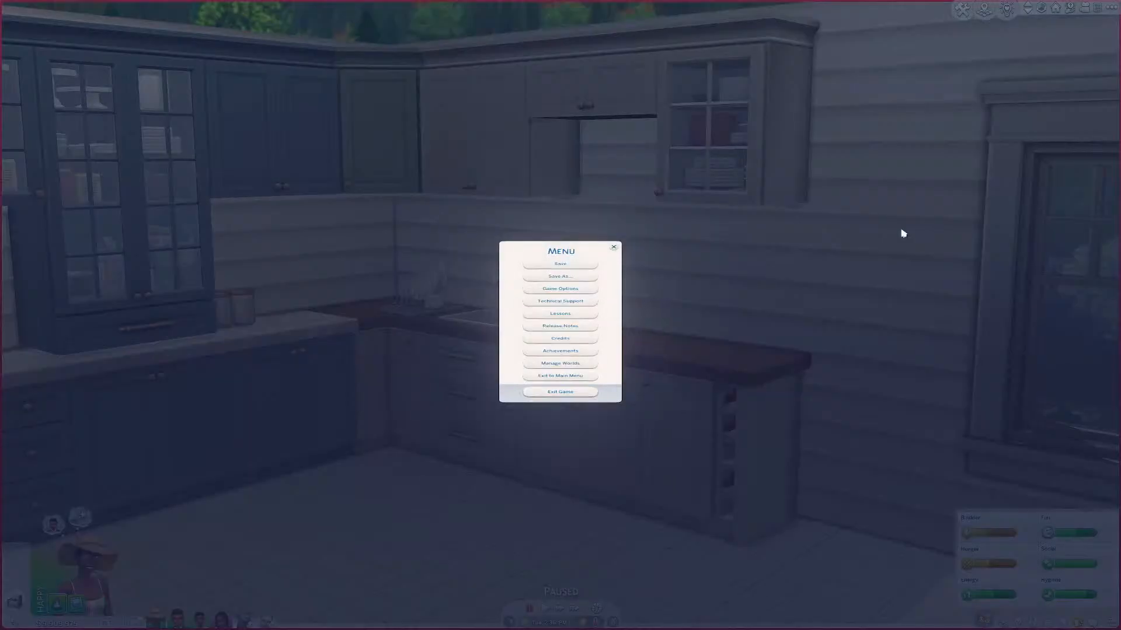
left_click(561, 264)
left_click(559, 321)
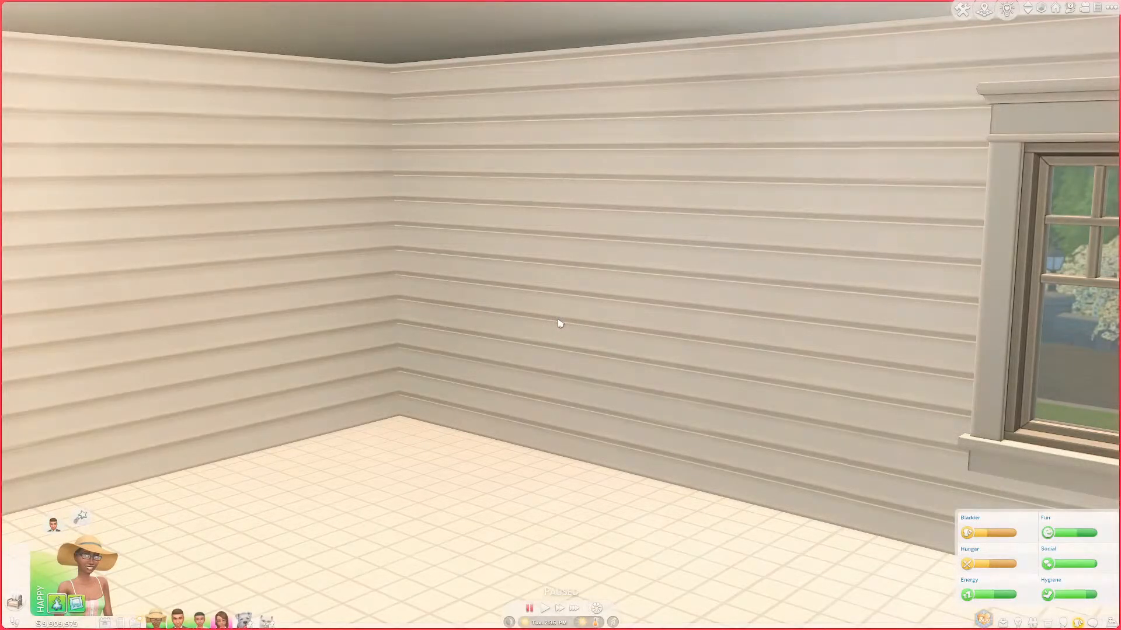
key("alt+Tab")
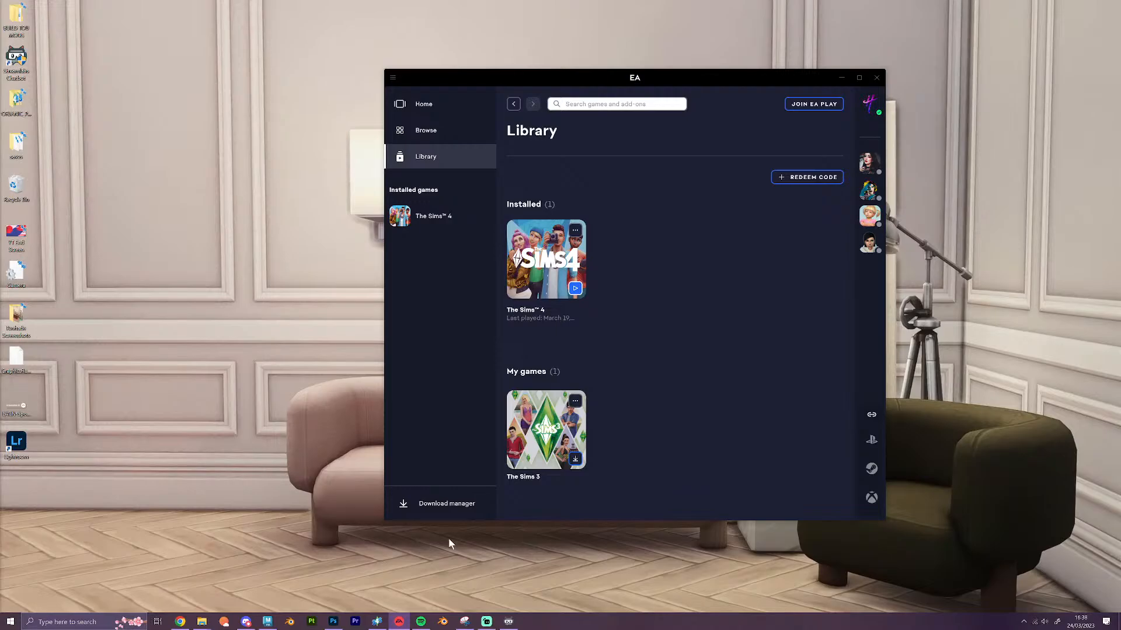
Switch to Photoshop and close the Normal Map from Mesh document without saving its changes
left_click(334, 621)
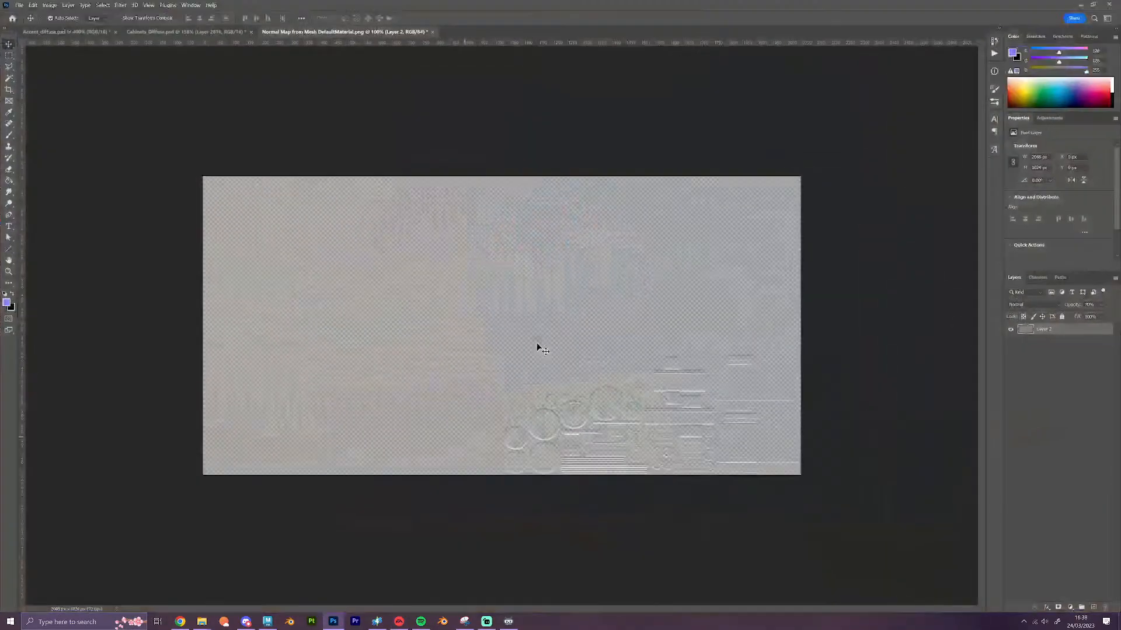
left_click(432, 32)
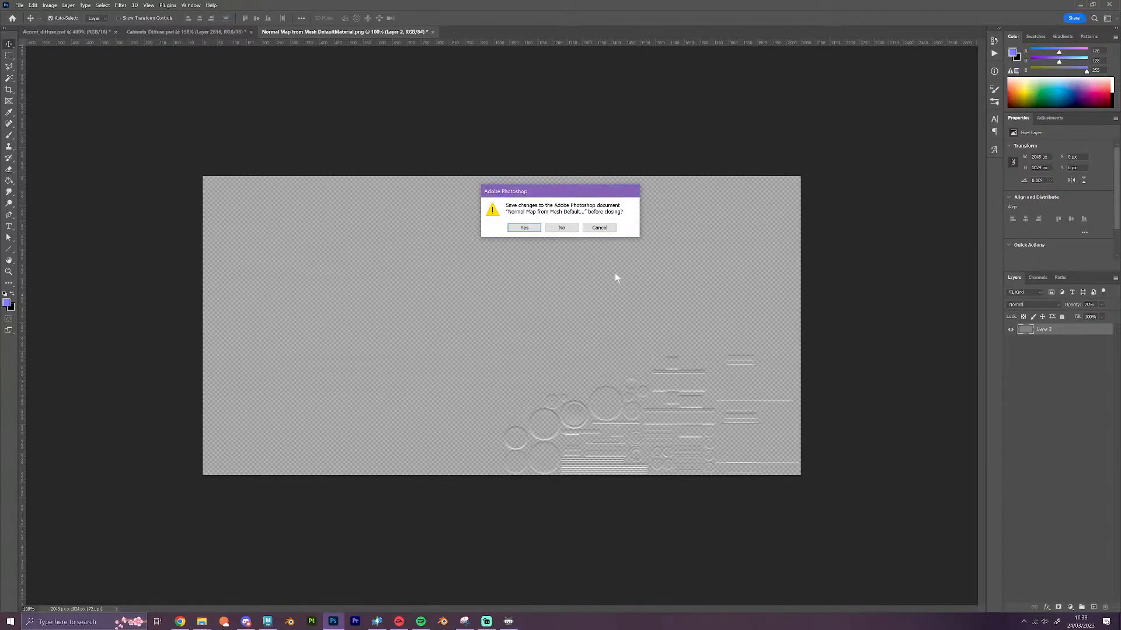
left_click(561, 228)
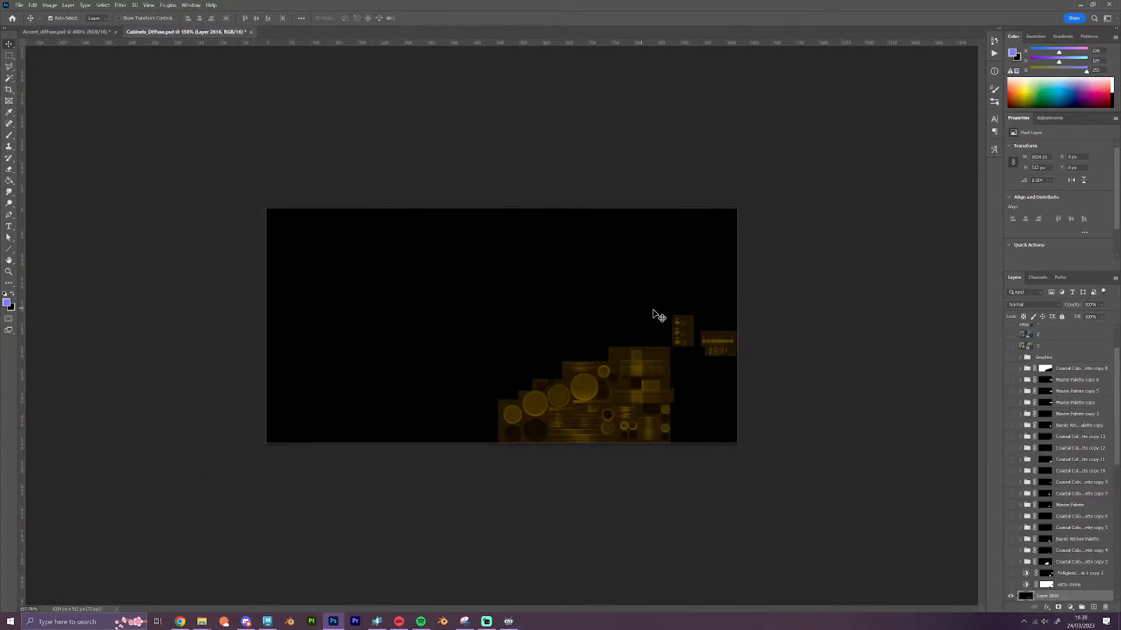
Undo the image resize, the fills, the selections and the merged layer in Cabinets_Diffuse.psd, back to the separate palette groups
key("ctrl+z")
key("ctrl+z")
key("ctrl+z")
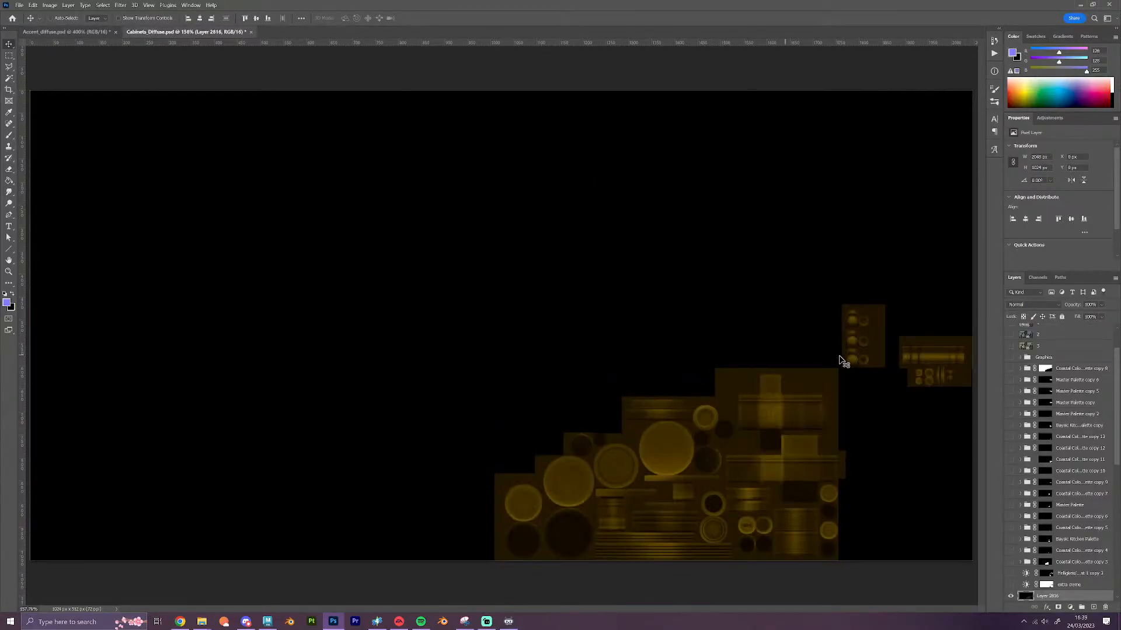
key("ctrl+z")
key("ctrl+z")
key("ctrl+z")
key("ctrl+z")
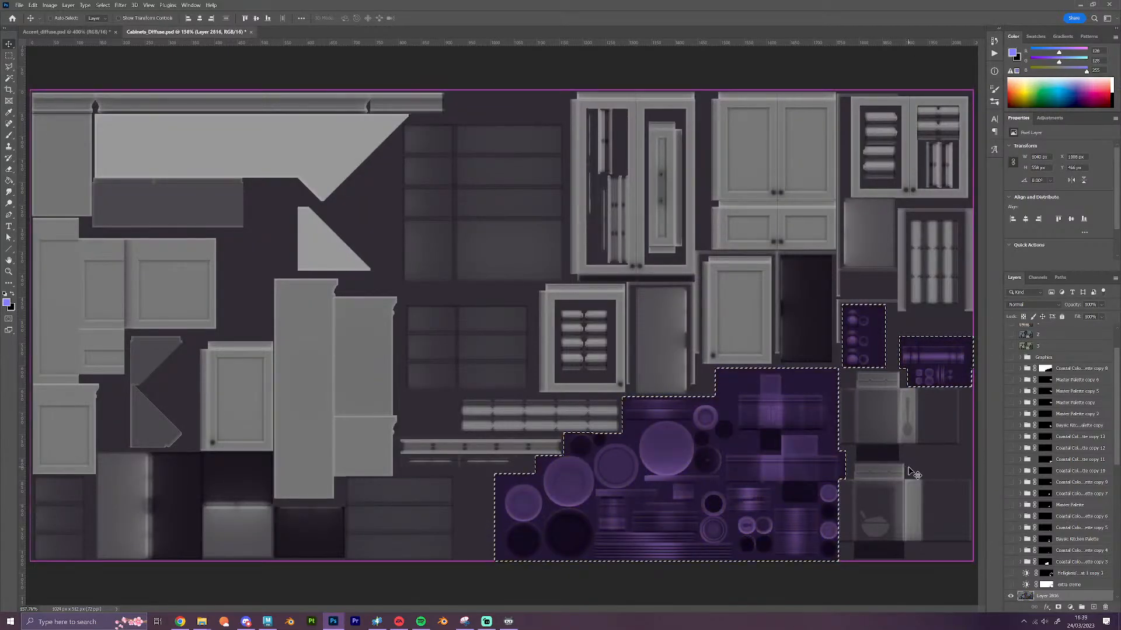
key("ctrl+z")
key("ctrl+z")
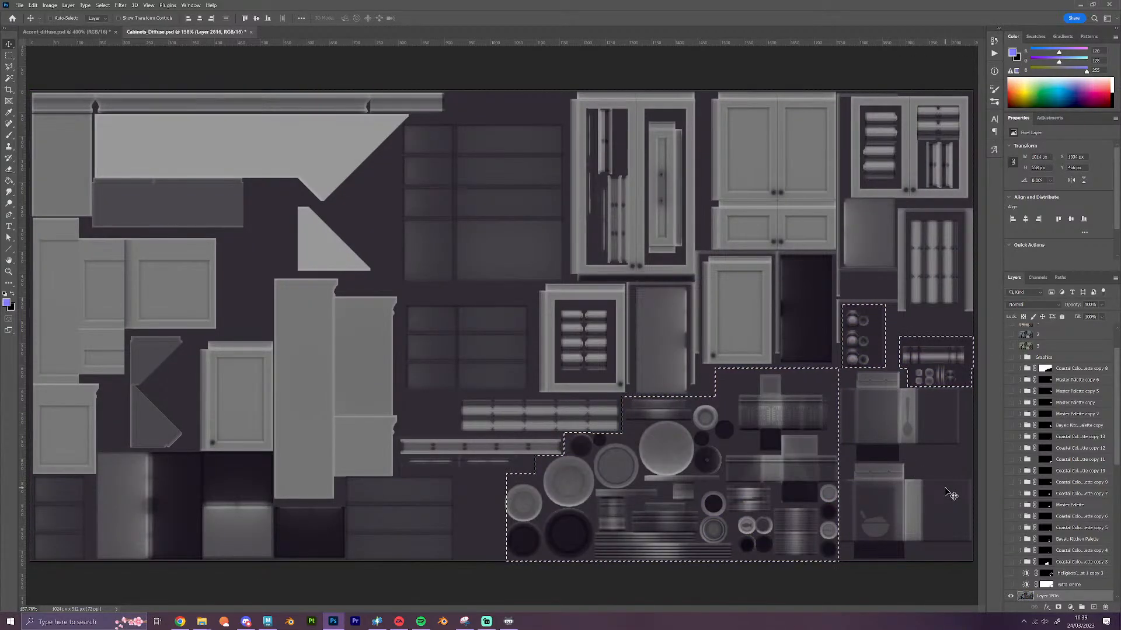
key("ctrl+z")
key("ctrl+z")
key("ctrl+z")
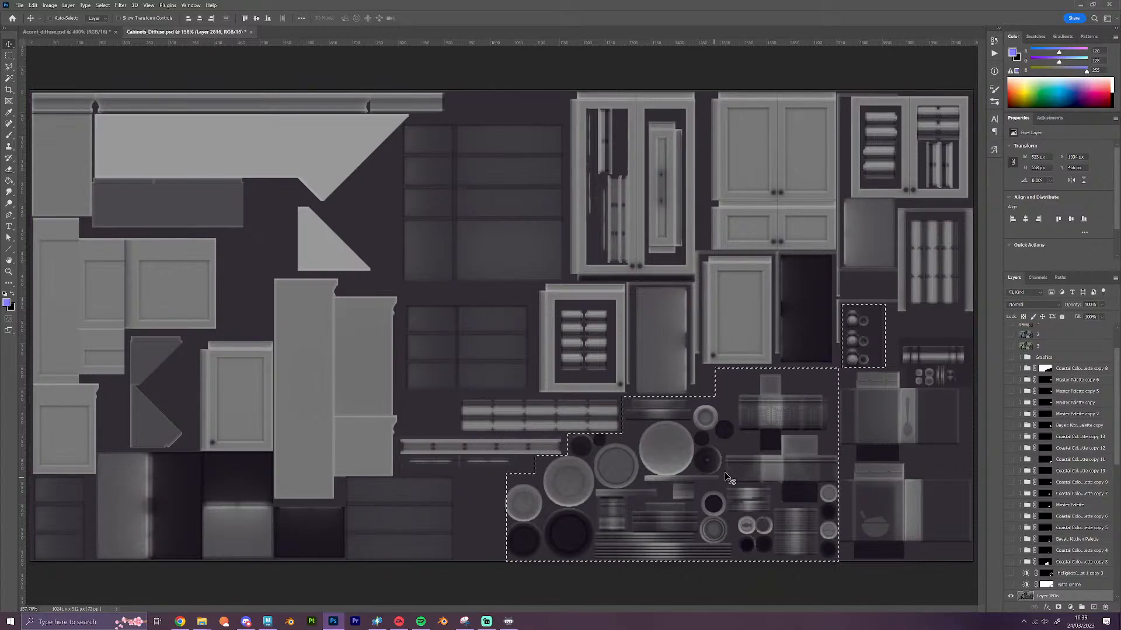
key("ctrl+z")
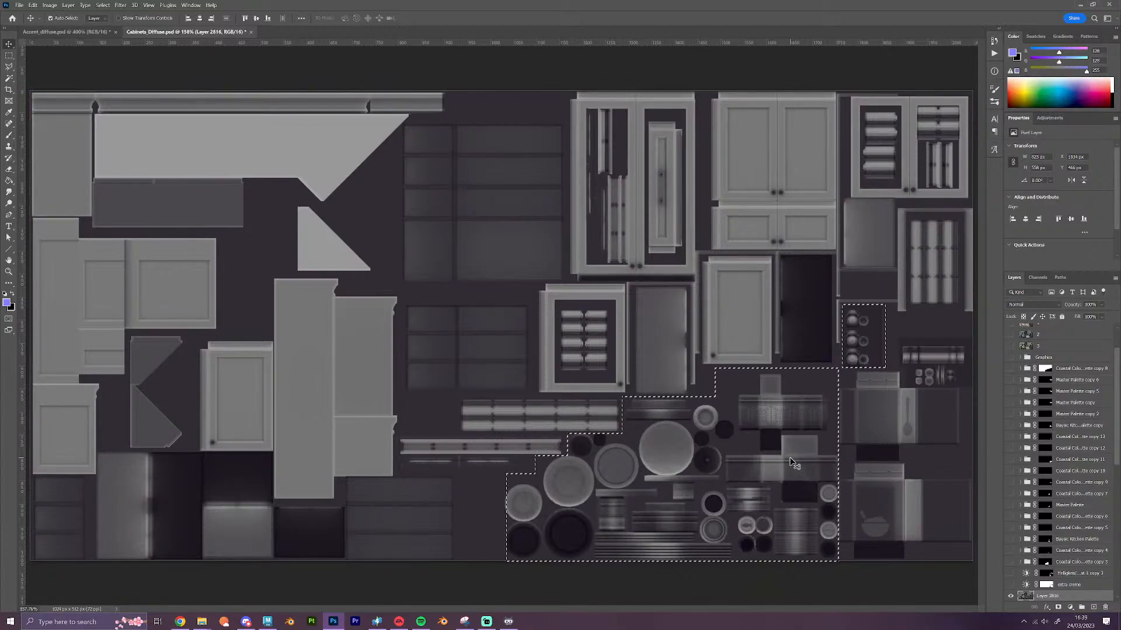
key("ctrl+z")
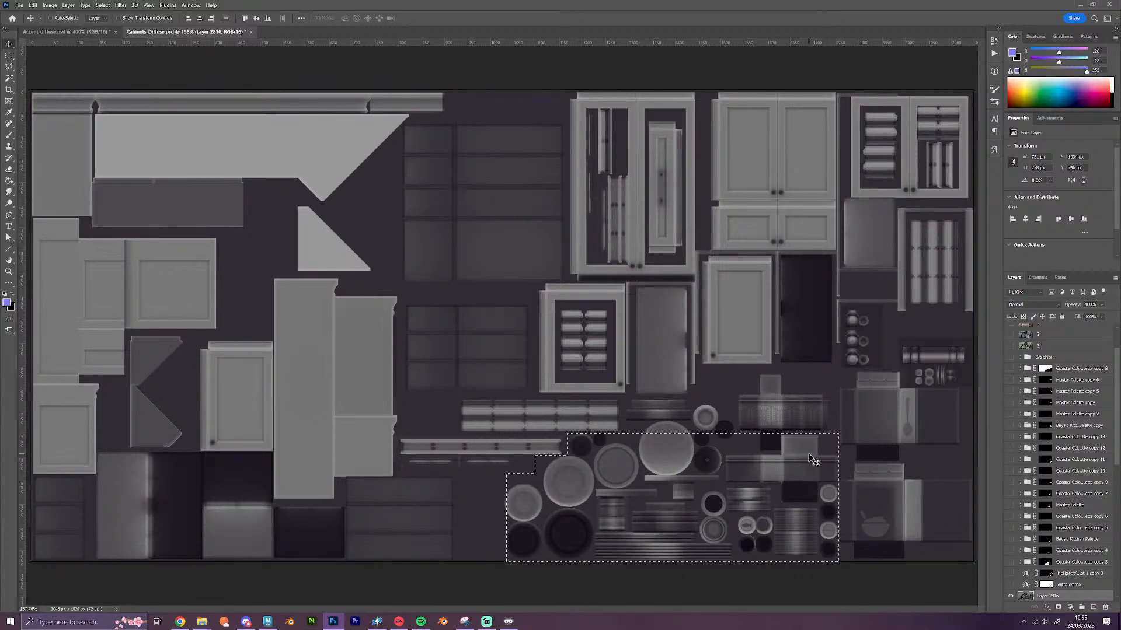
key("ctrl+z")
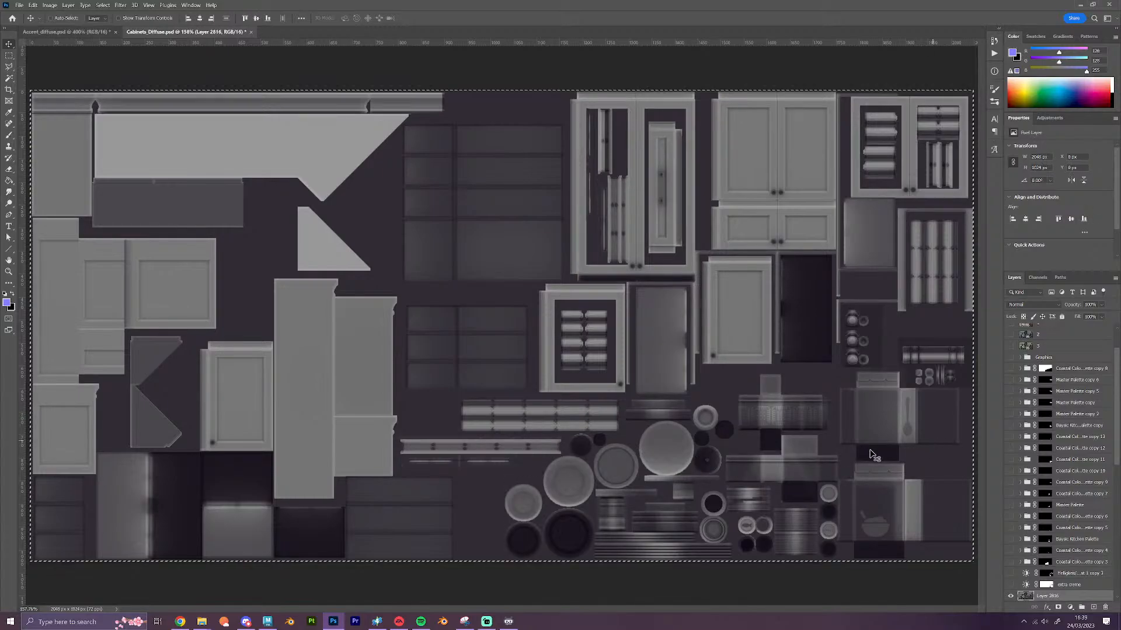
key("ctrl+z")
key("ctrl+z")
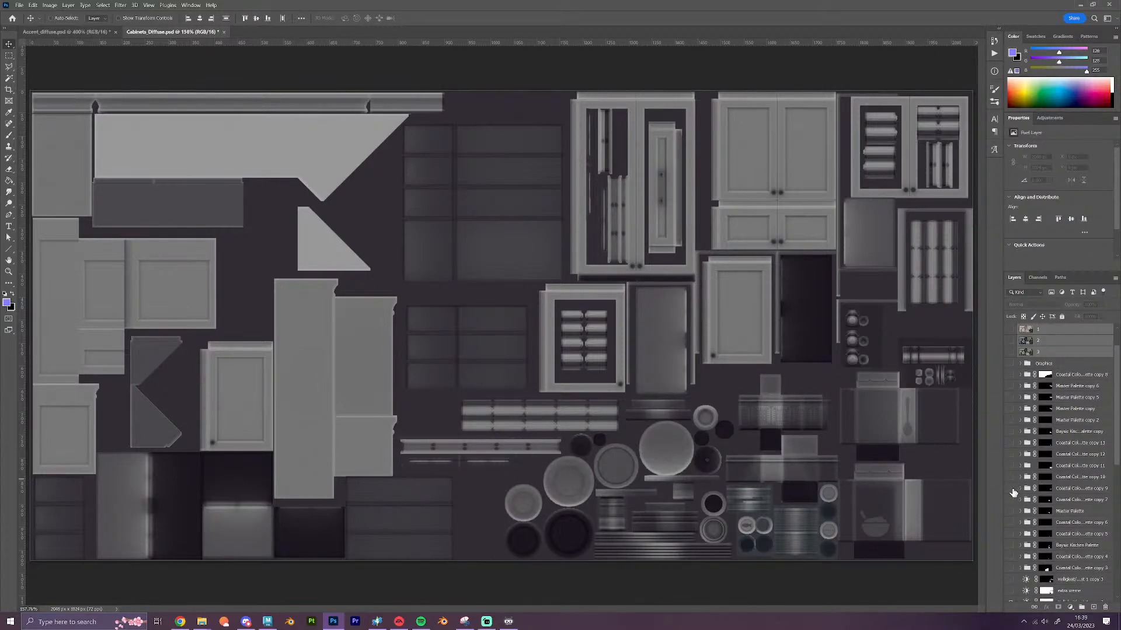
Keep undoing the layer hiding in Cabinets_Diffuse.psd to restore the lower colour palette groups and adjustment layers
key("ctrl+z")
key("ctrl+z")
key("ctrl+z")
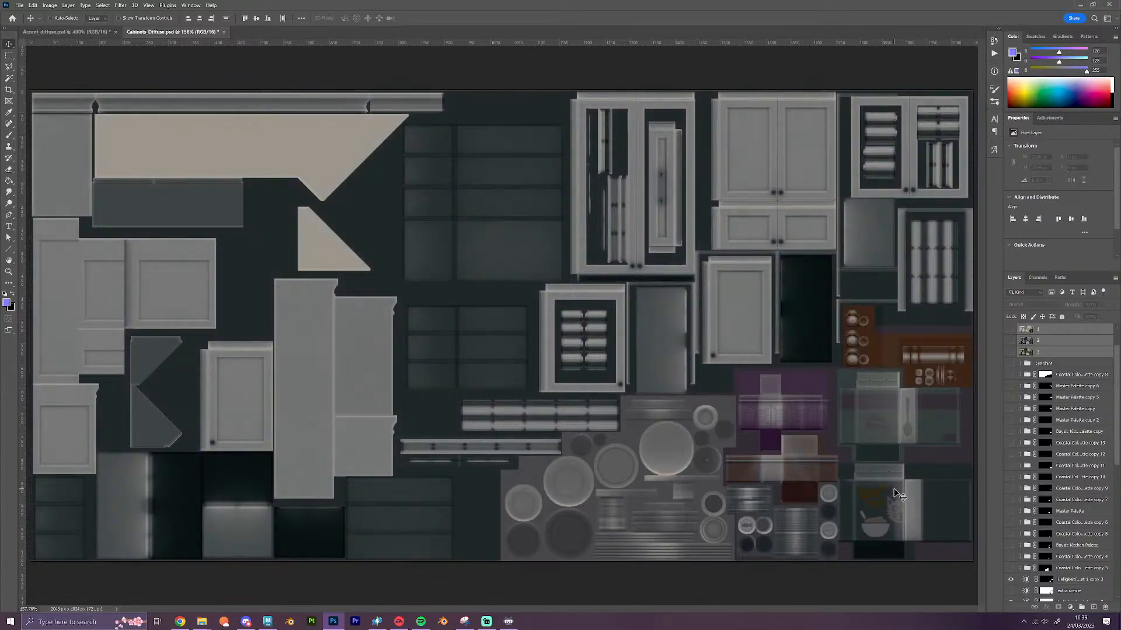
key("ctrl+z")
key("ctrl+z")
key("ctrl+z")
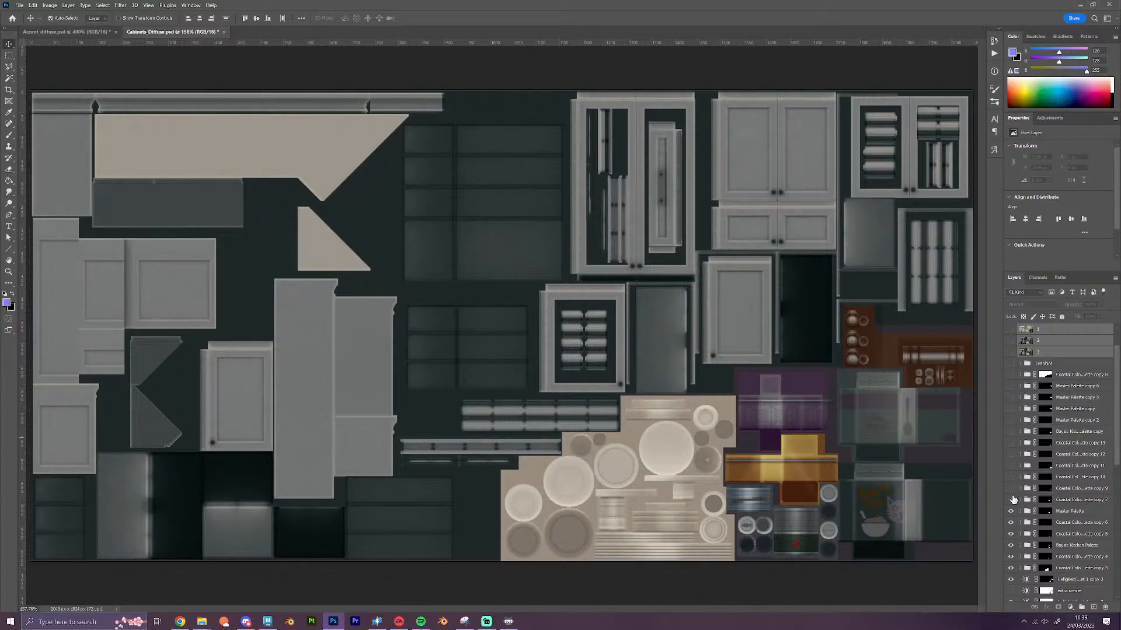
Make the remaining hidden Coastal, Master and kitchen palette copies visible again, together with the Graphics group
left_click_drag(1012, 499, 1012, 408)
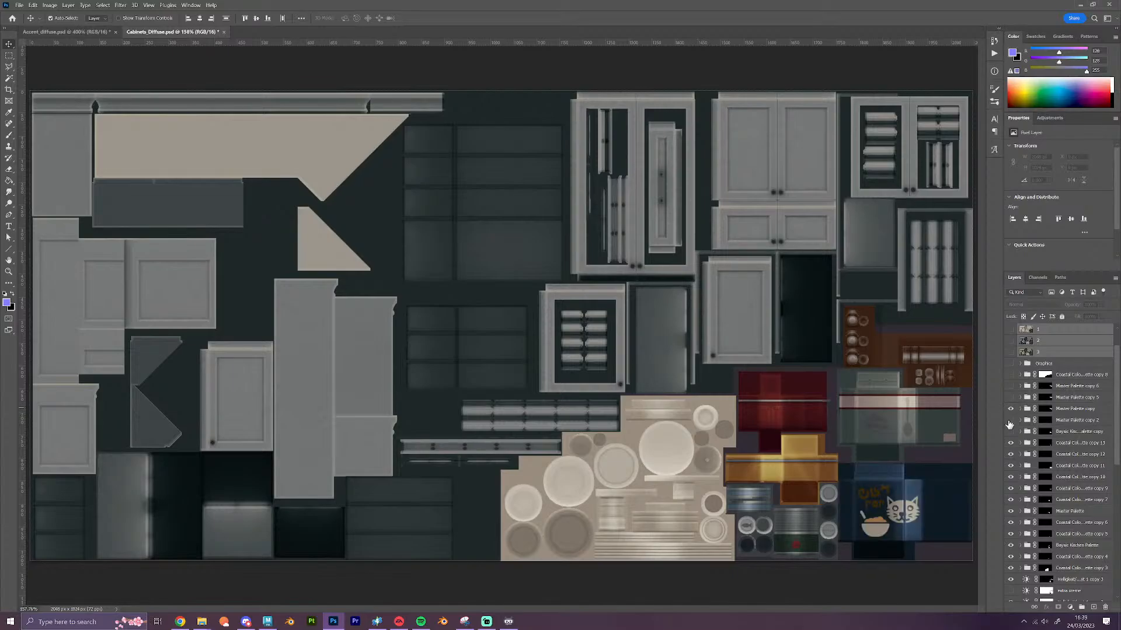
left_click(1010, 432)
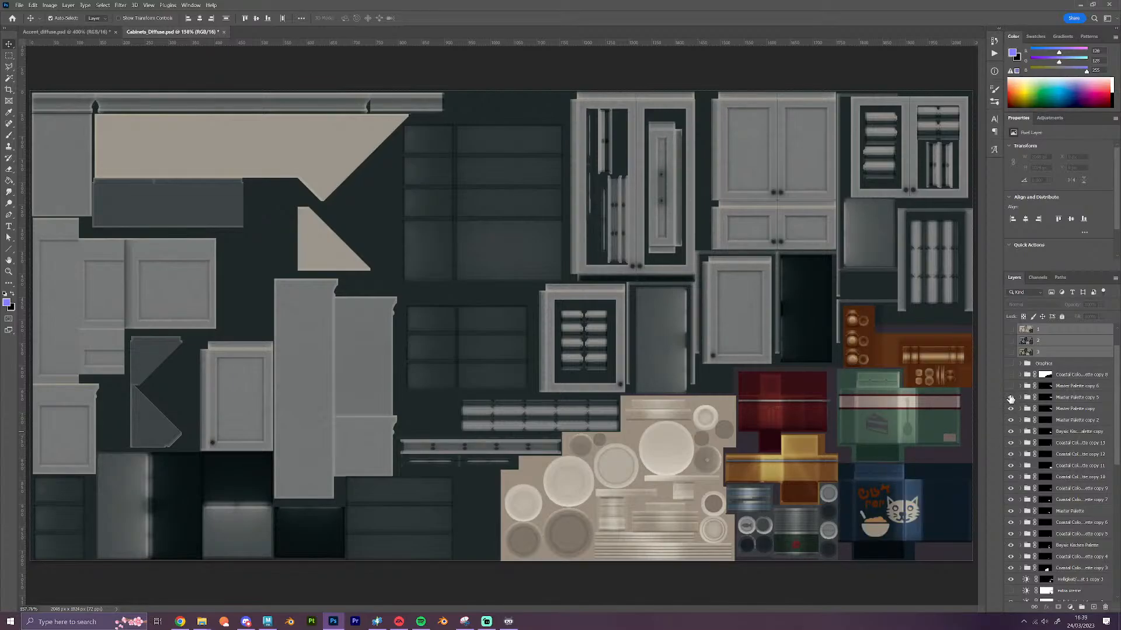
left_click(1010, 399)
left_click(1010, 375)
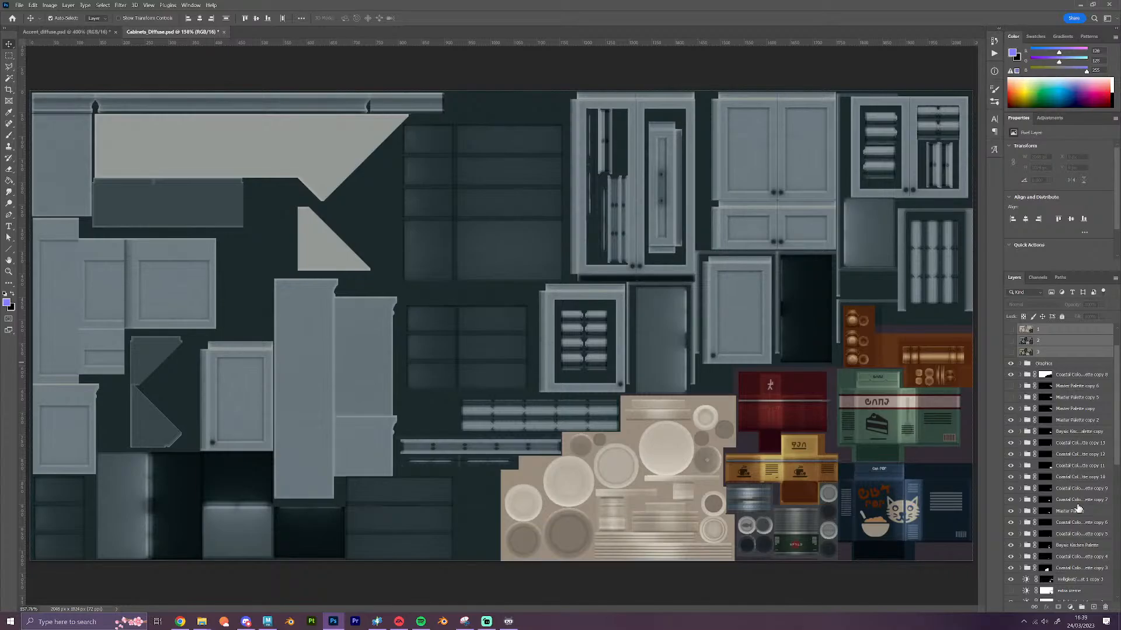
Switch to Sims 4 Studio and select the [6] LOD 0 (High) mesh of HARRIE_Coastal_Kitchen_Cabinet.package
scroll(1078, 514, "down", 4)
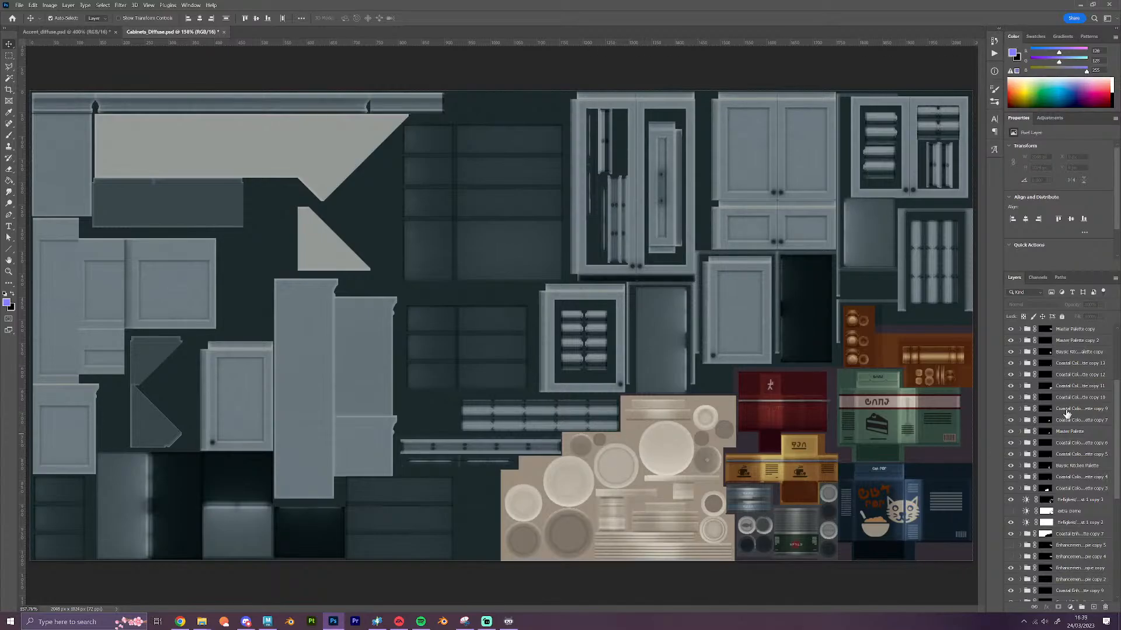
scroll(1067, 412, "up", 3)
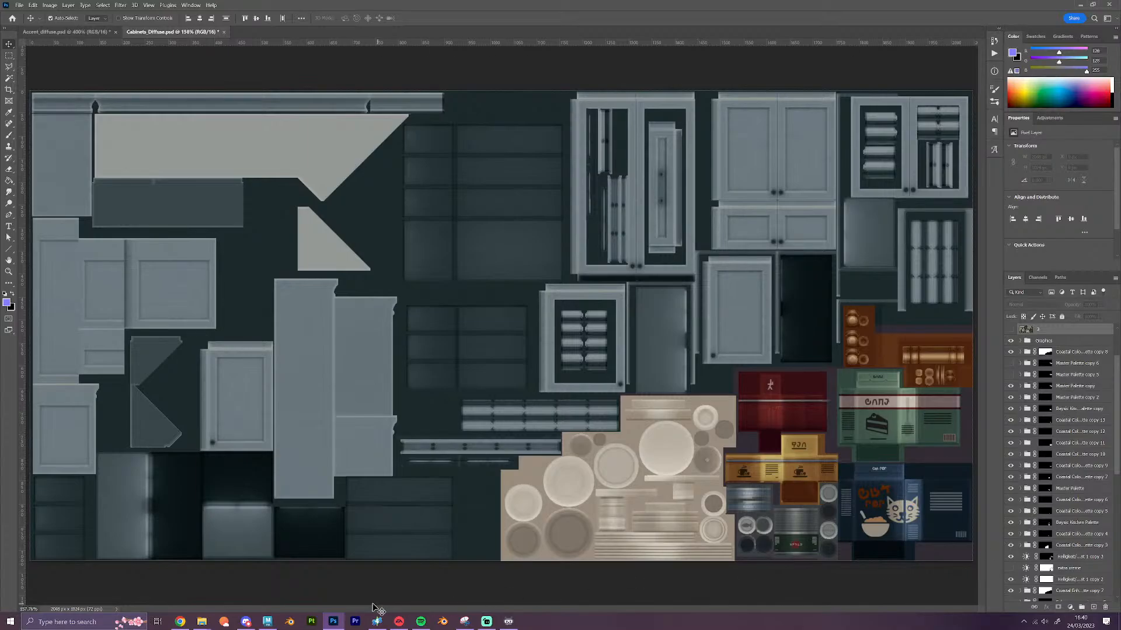
mouse_move(201, 623)
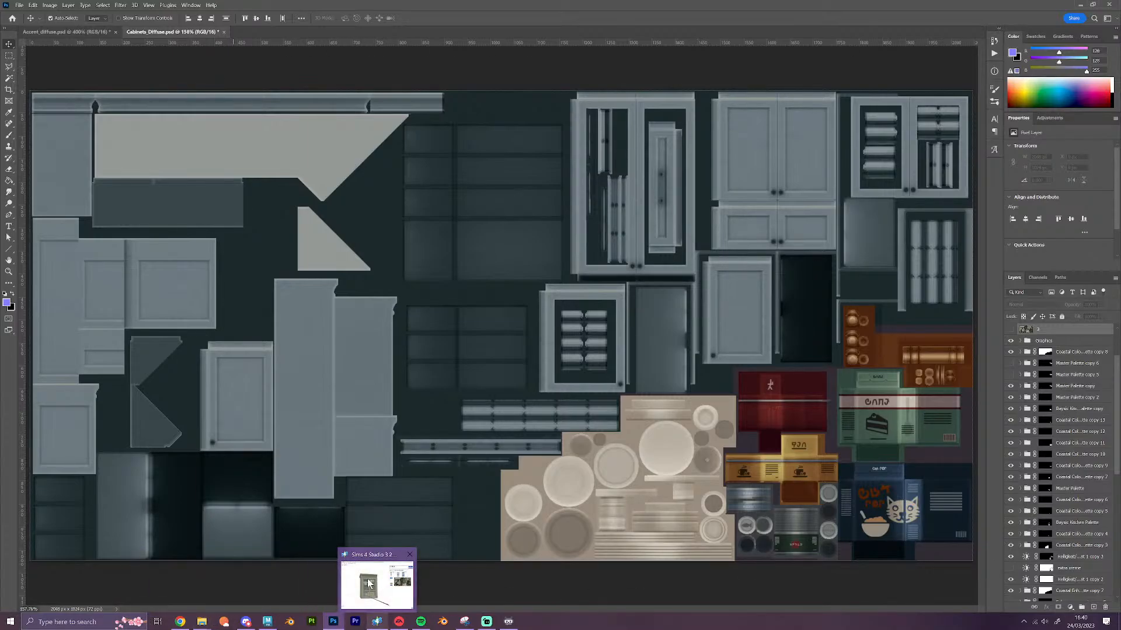
left_click(377, 622)
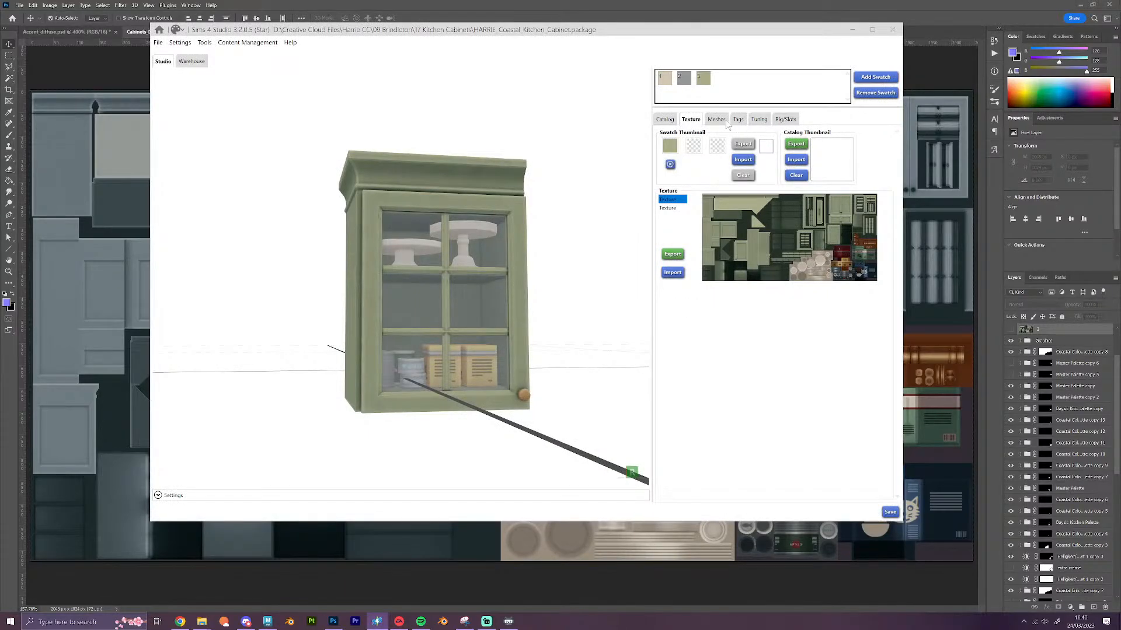
left_click(753, 121)
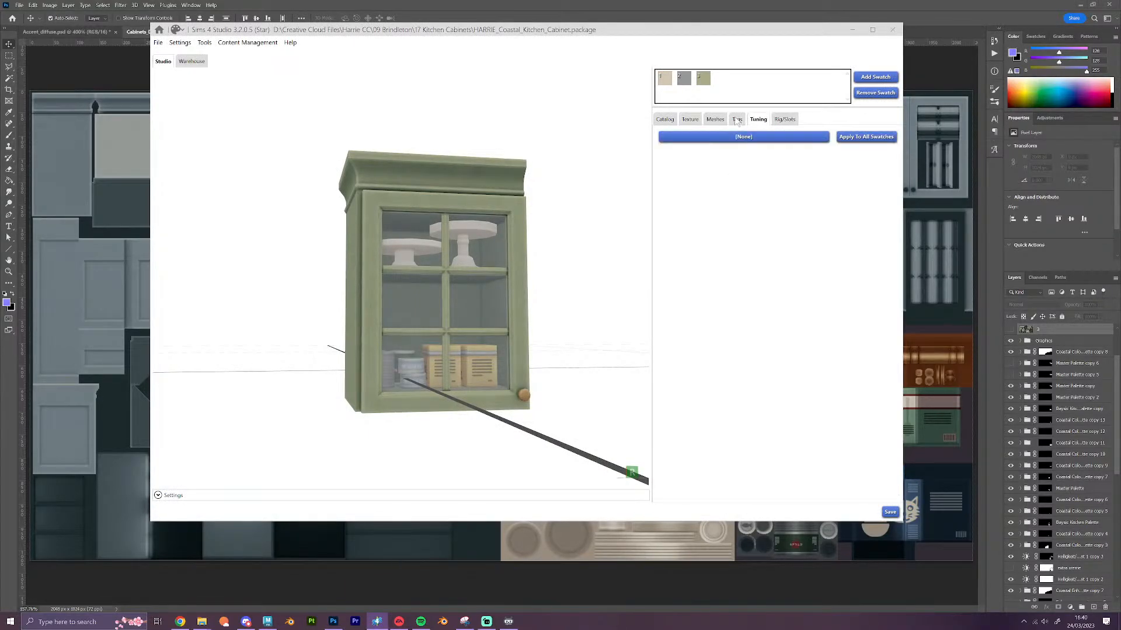
left_click(738, 120)
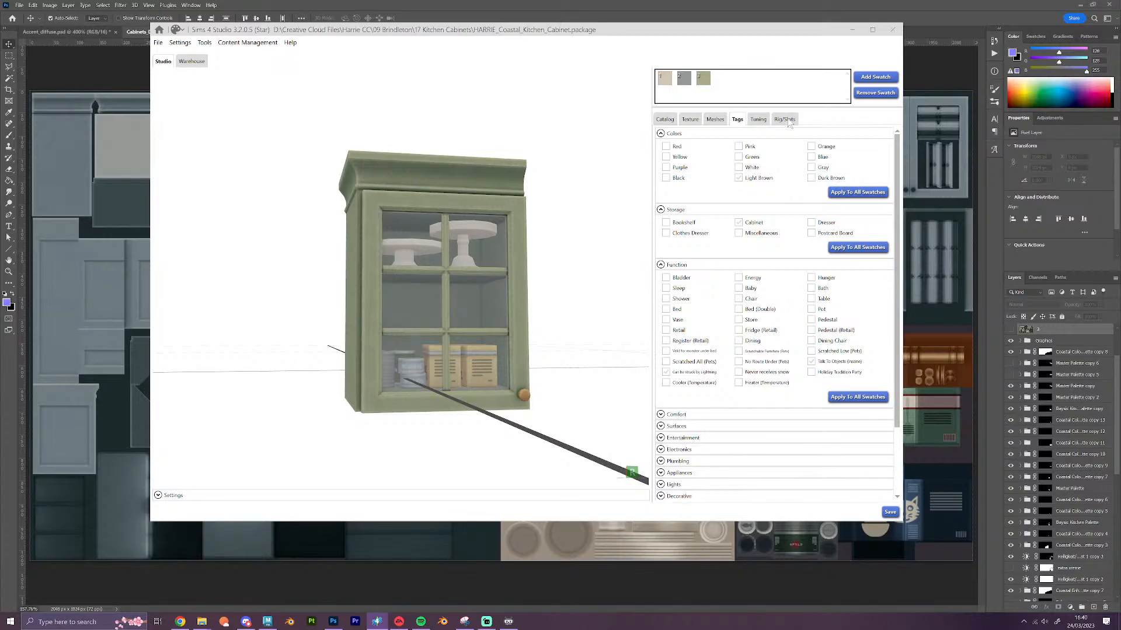
left_click(715, 120)
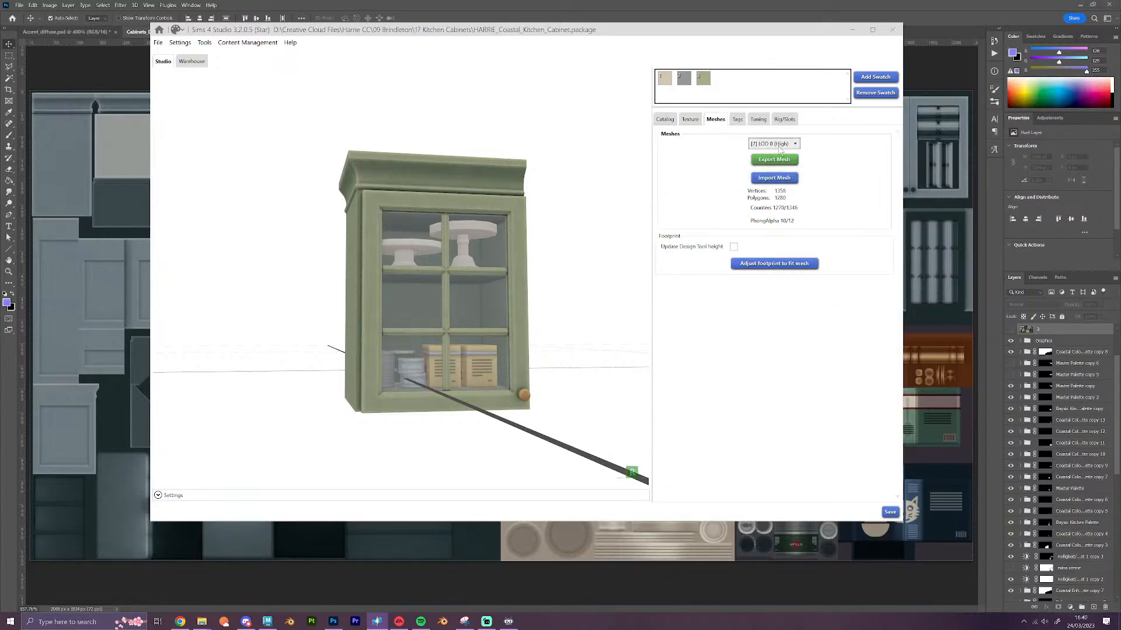
left_click(774, 144)
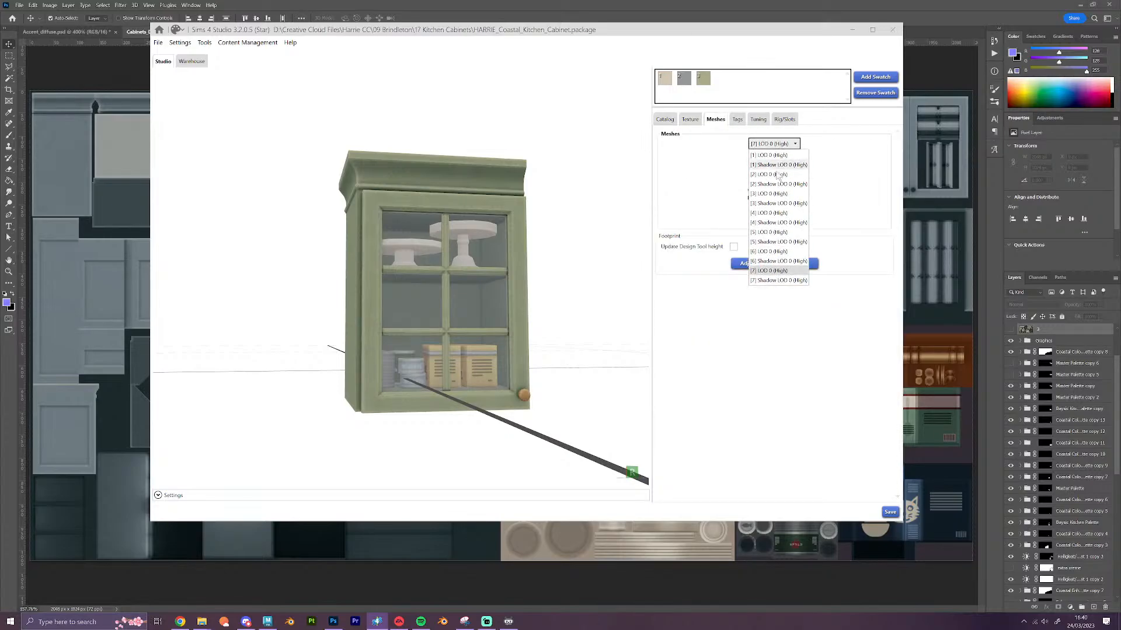
left_click(769, 252)
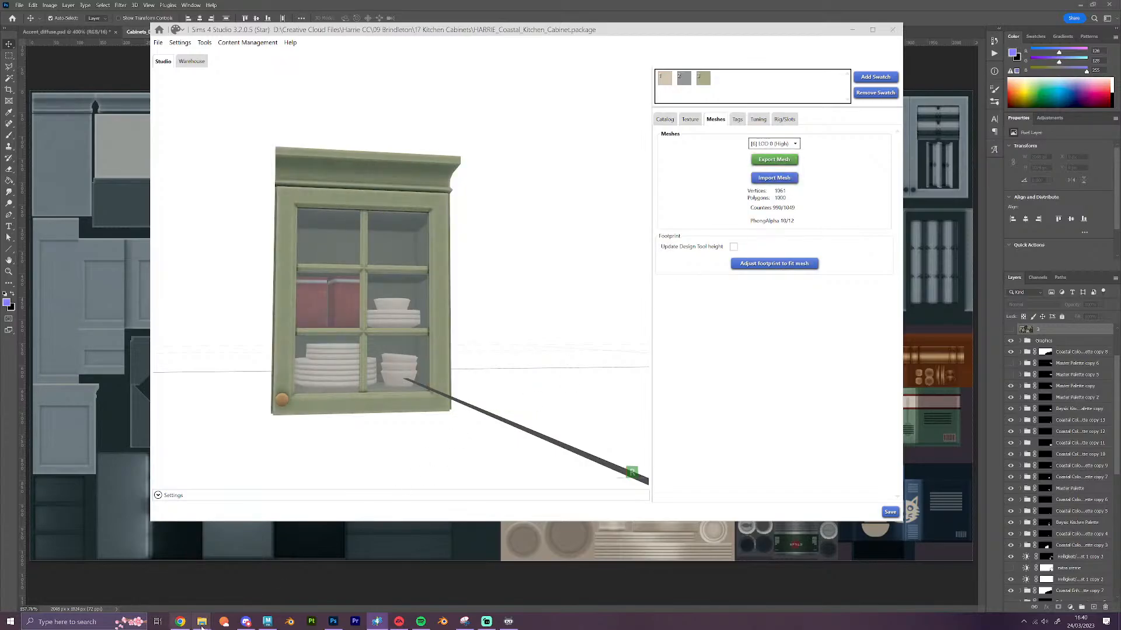
Open Blender file 6 from the Blender Files subfolder of 17 Kitchen Cabinets and inspect the cabinet's side
mouse_move(204, 625)
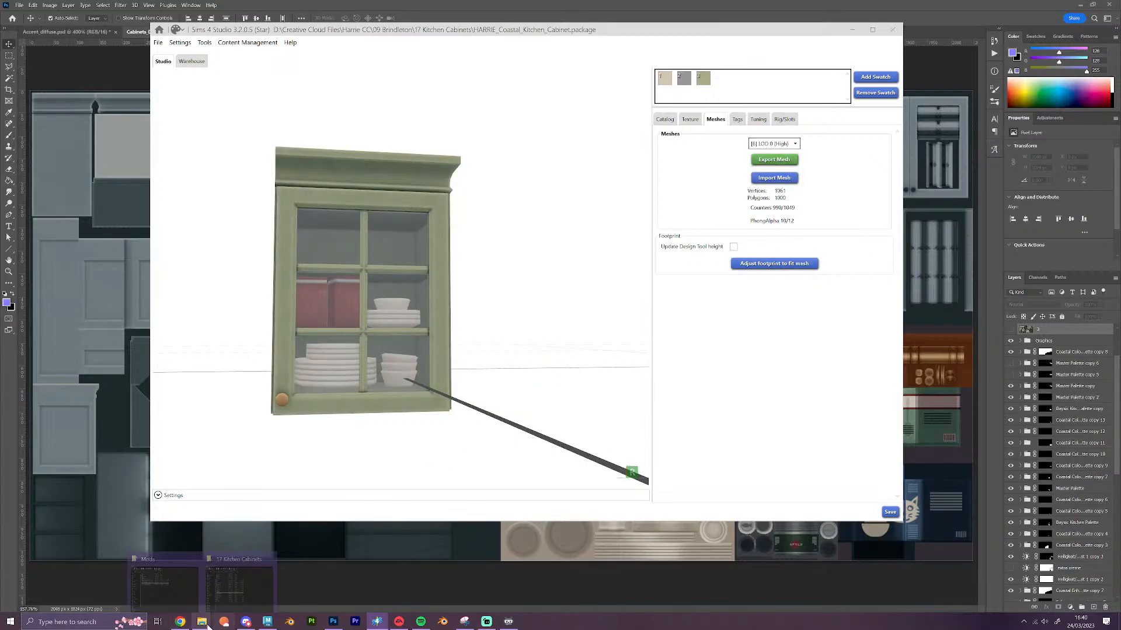
left_click(239, 583)
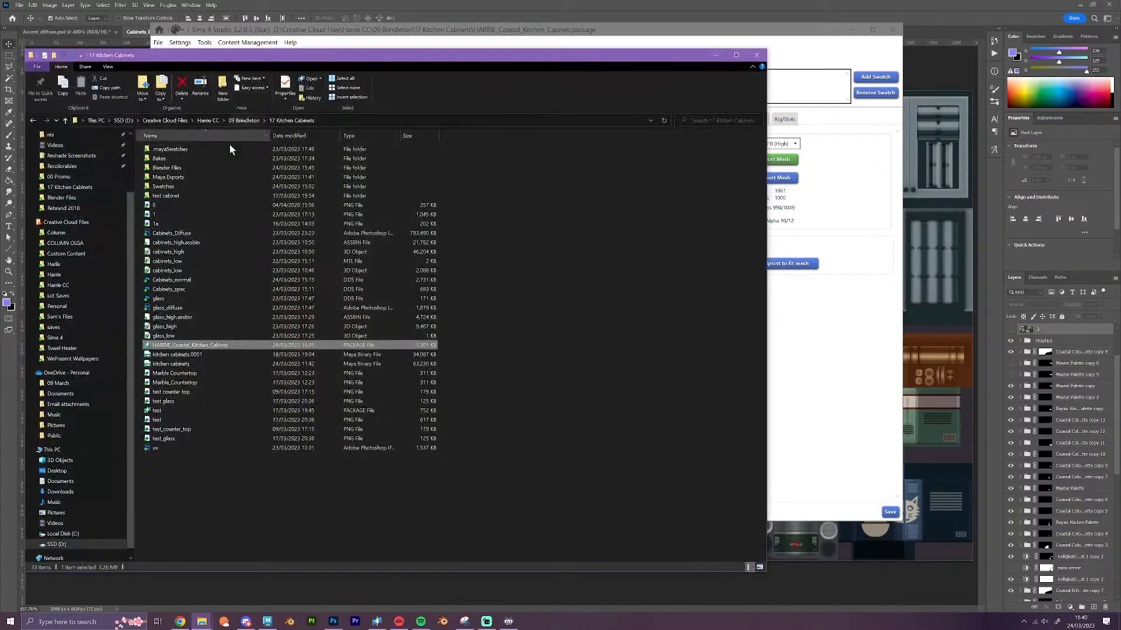
left_click(175, 169)
double_click(175, 170)
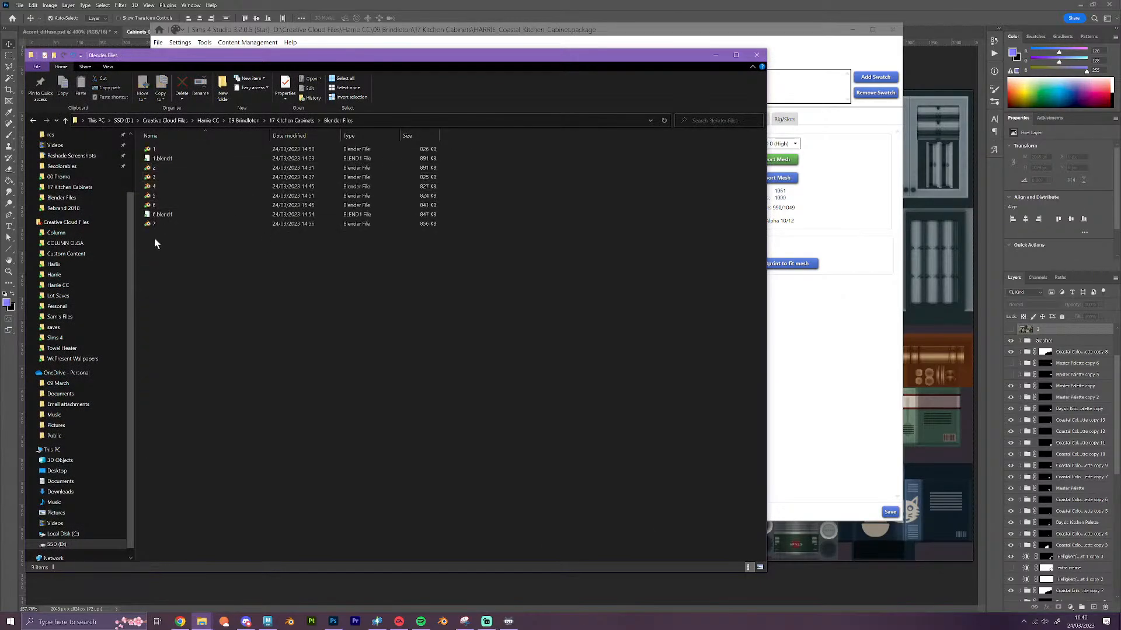
double_click(155, 204)
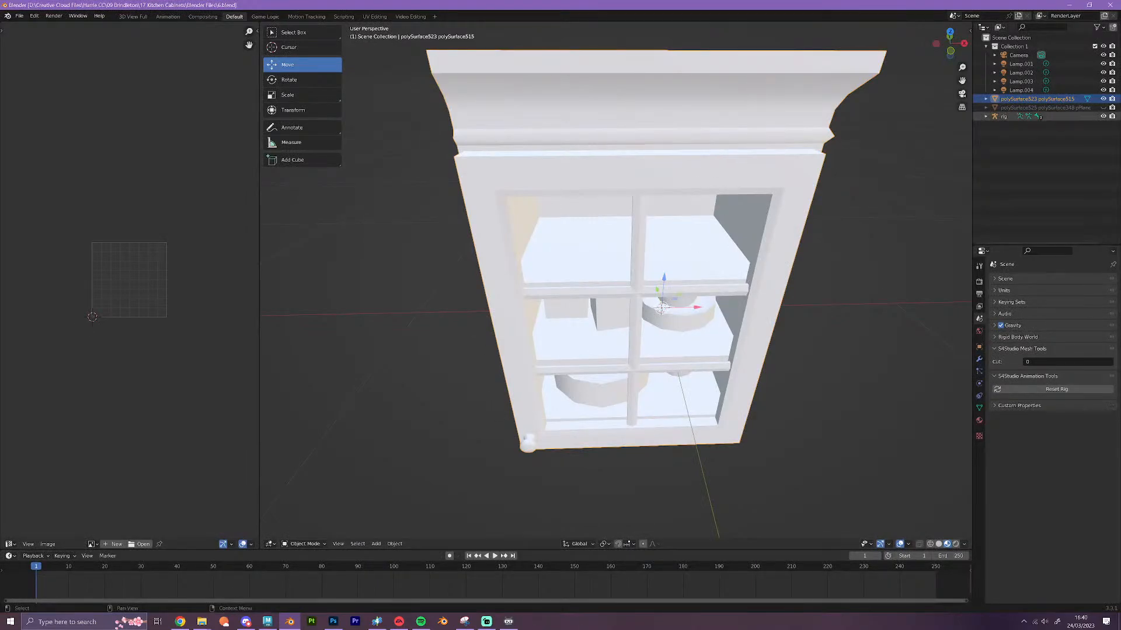
middle_click_drag(832, 358, 735, 207)
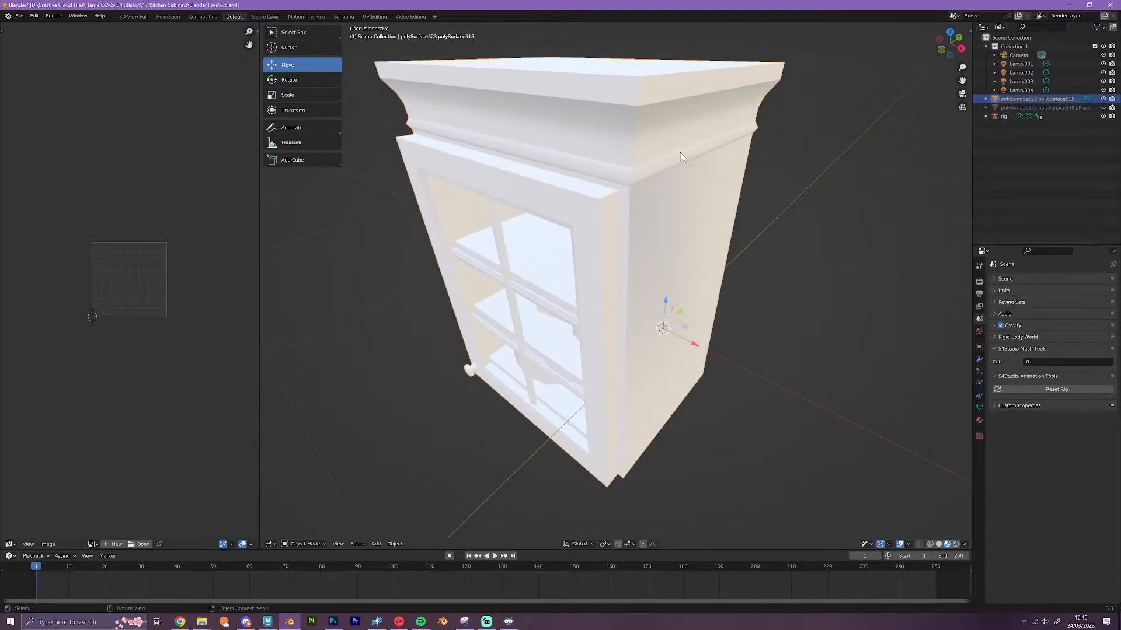
Separate the cabinet mesh in edit mode, rejoin the parts into one object, then save the file and close Blender
key("Tab")
middle_click_drag(680, 152, 790, 290)
key("p")
left_click(716, 239)
key("Tab")
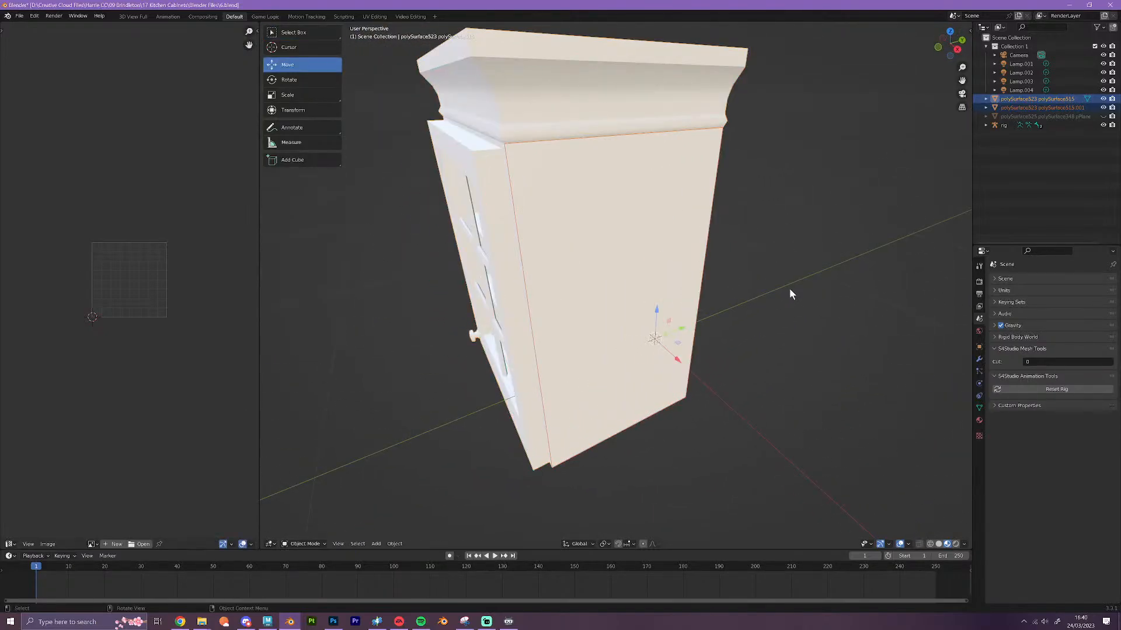
key("ctrl+j")
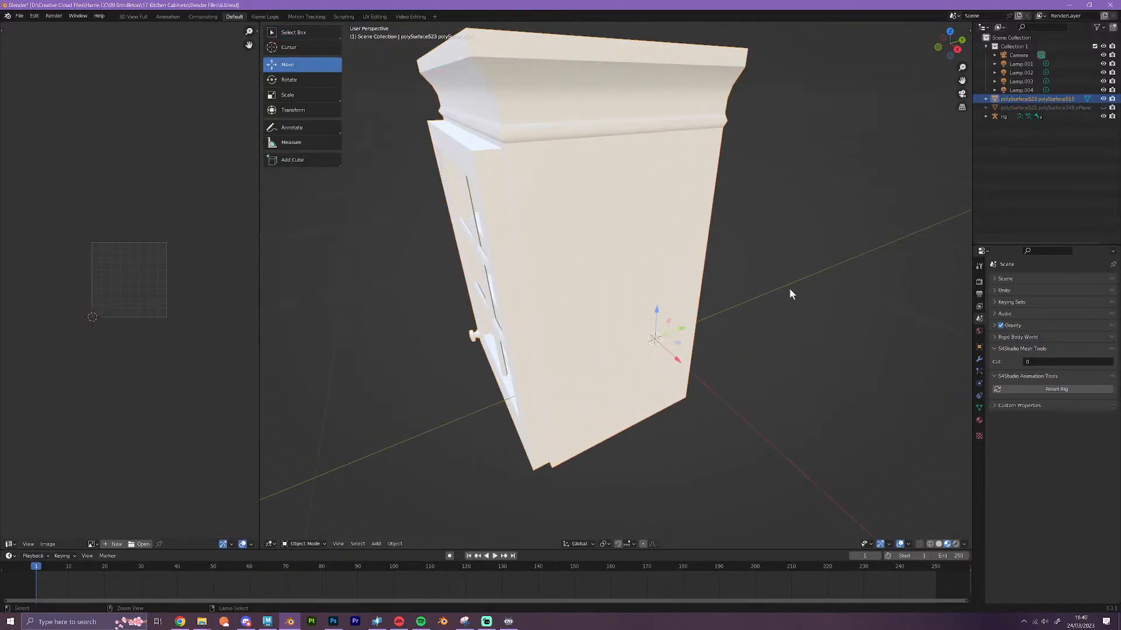
key("ctrl+s")
left_click(1110, 5)
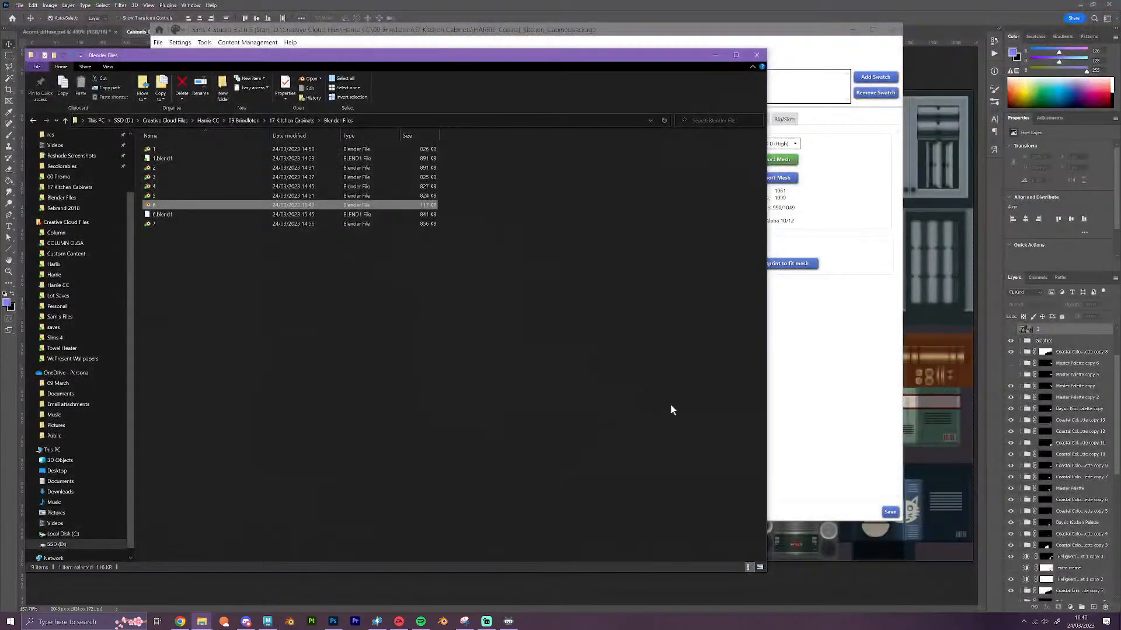
Import the updated Blender file 6 into the [6] LOD 0 mesh in Sims 4 Studio and inspect the cabinet's side
left_click(829, 401)
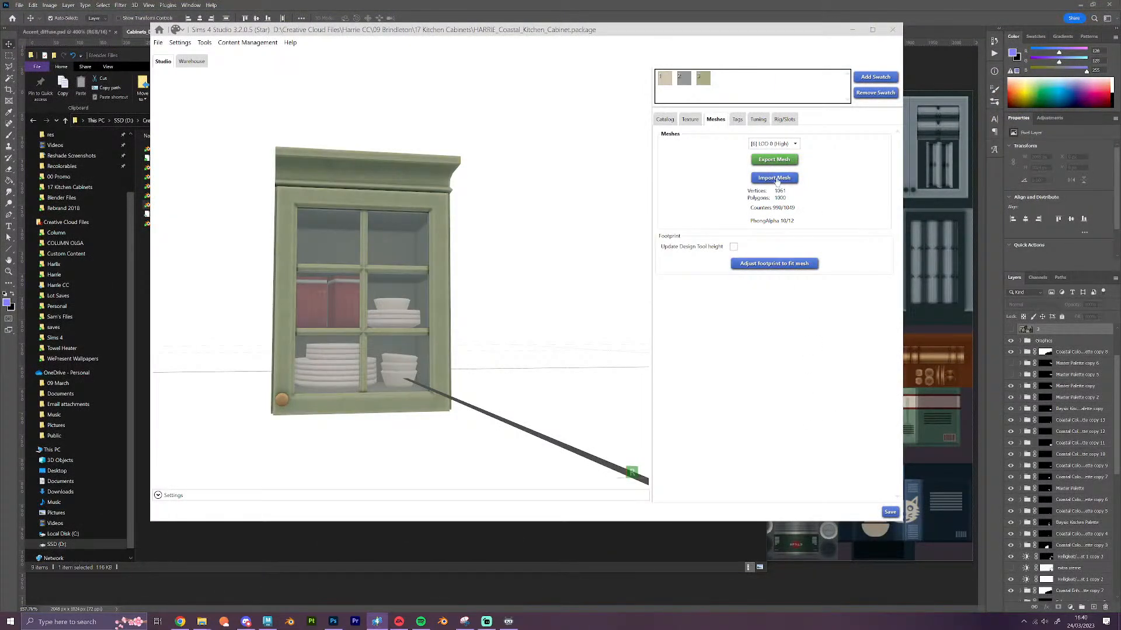
left_click(774, 178)
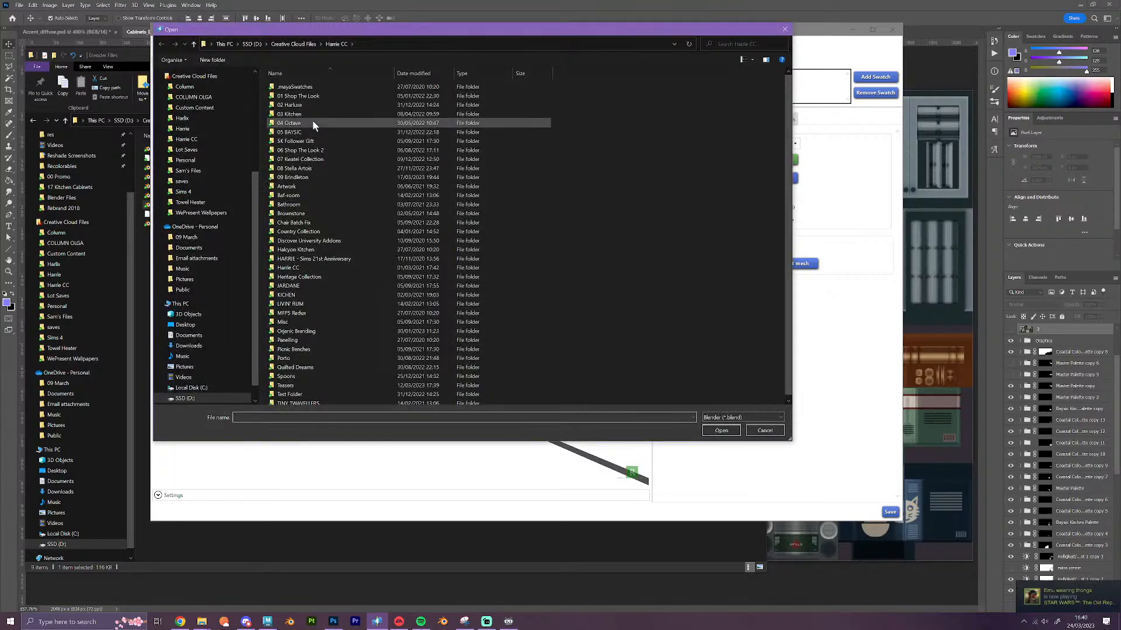
scroll(216, 152, "up", 4)
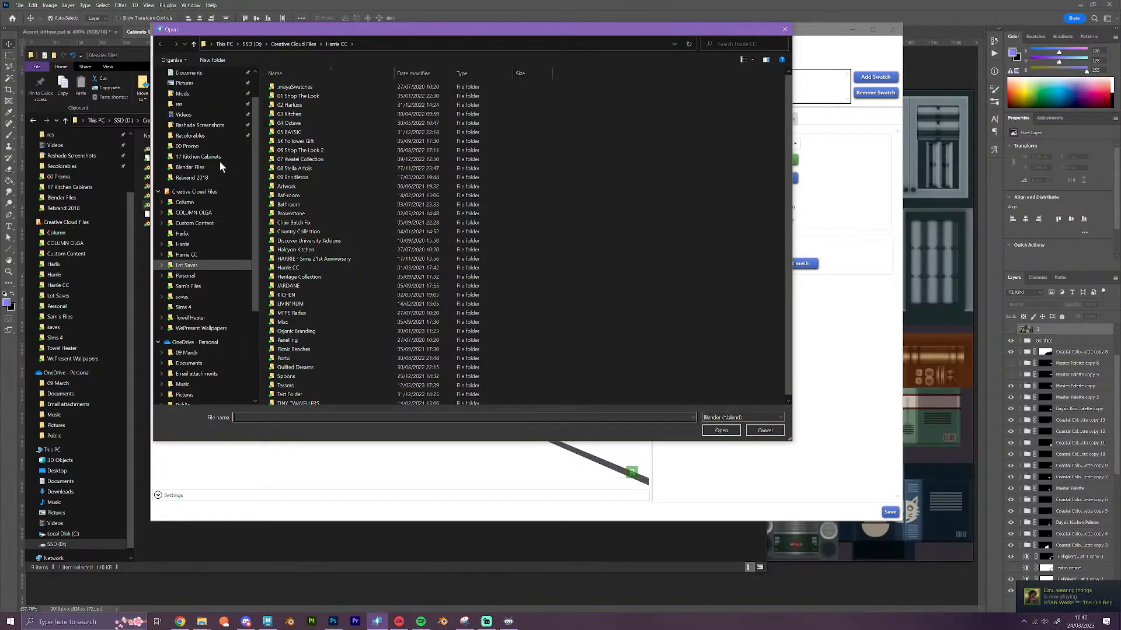
left_click(215, 162)
double_click(384, 99)
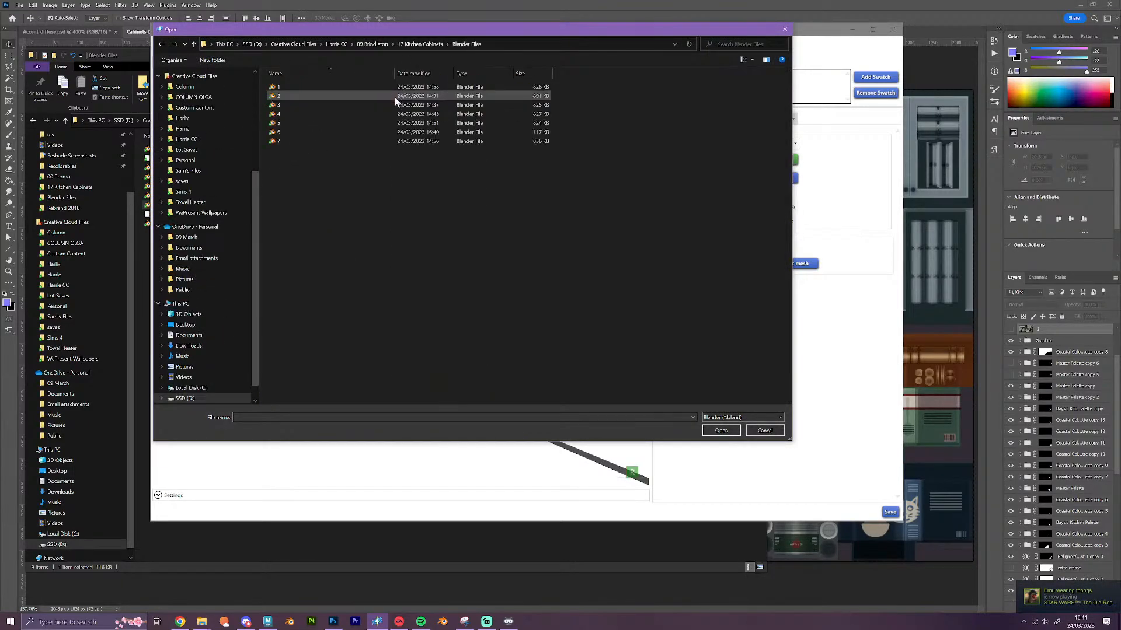
double_click(277, 141)
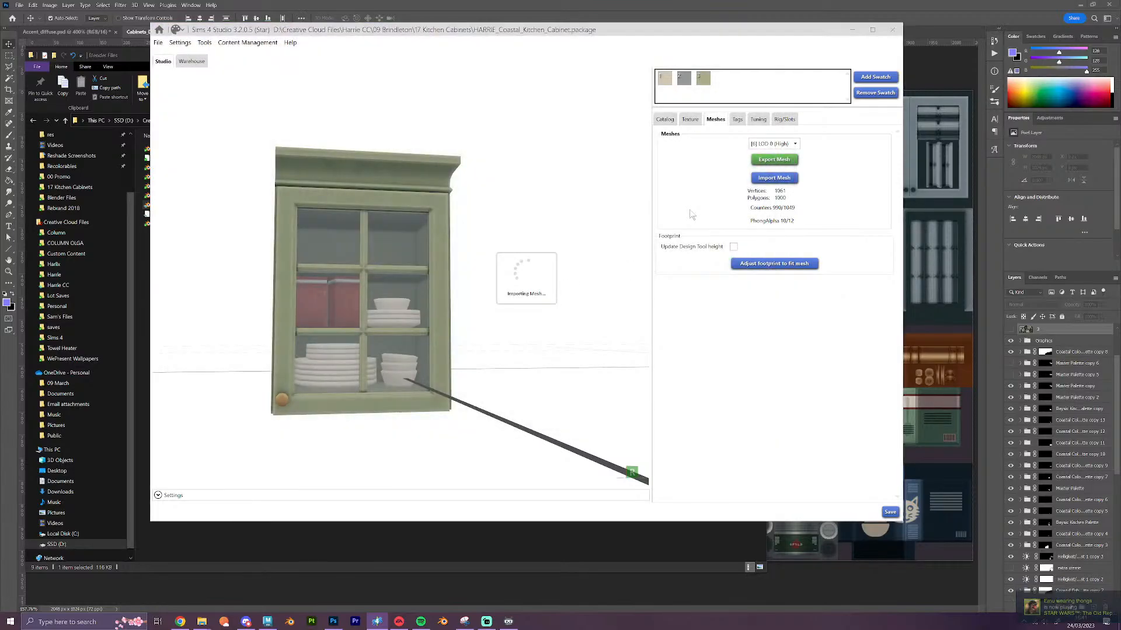
left_click_drag(581, 327, 419, 397)
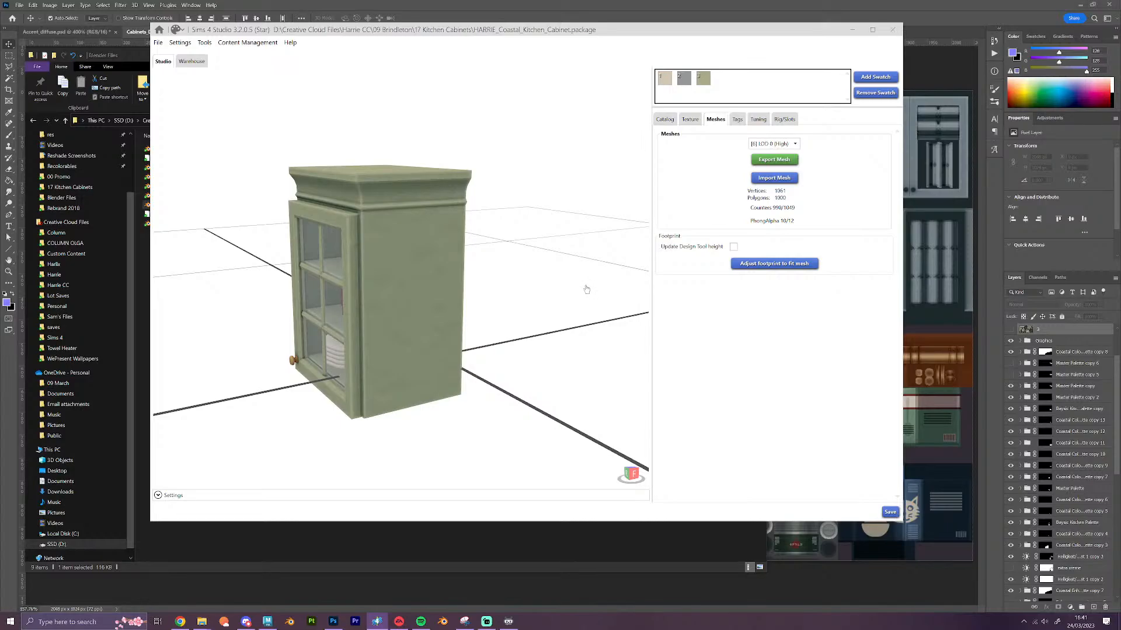
left_click(582, 339)
Open swatch 1.png from the 15 Kitchen Counters Swatches folder and move its viewer window aside as a colour reference
left_click(854, 29)
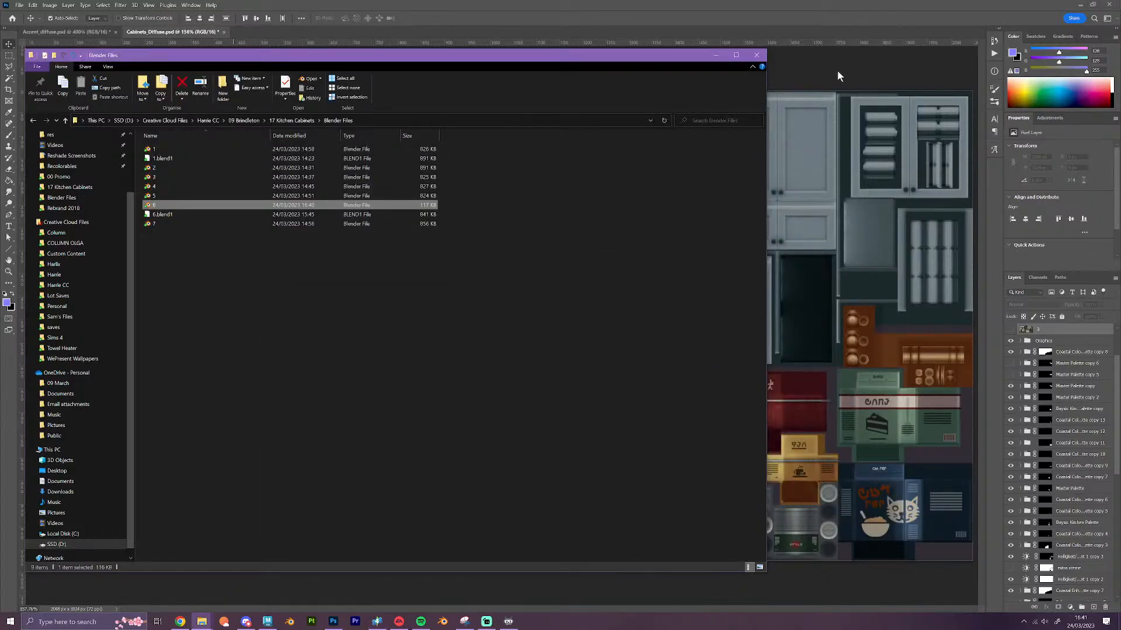
left_click(838, 76)
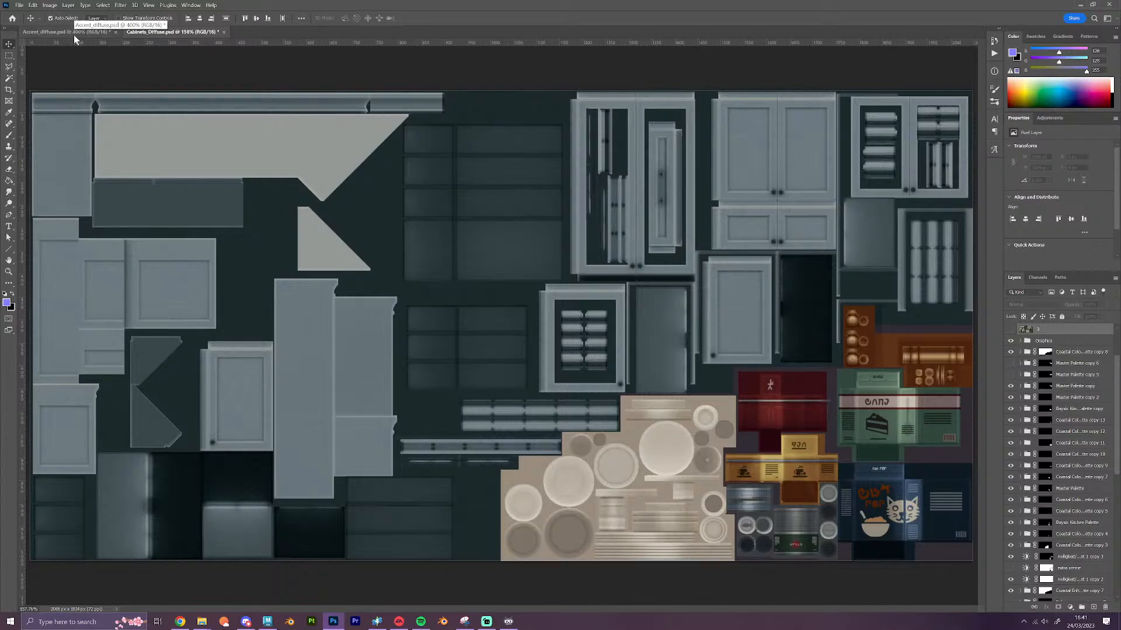
mouse_move(202, 624)
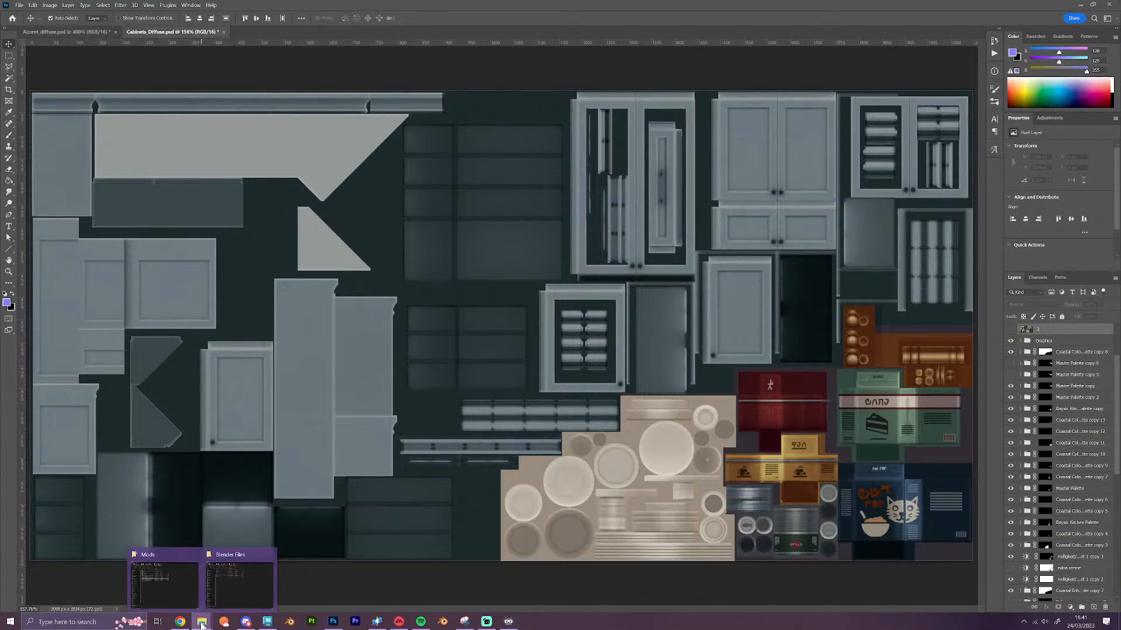
left_click(237, 577)
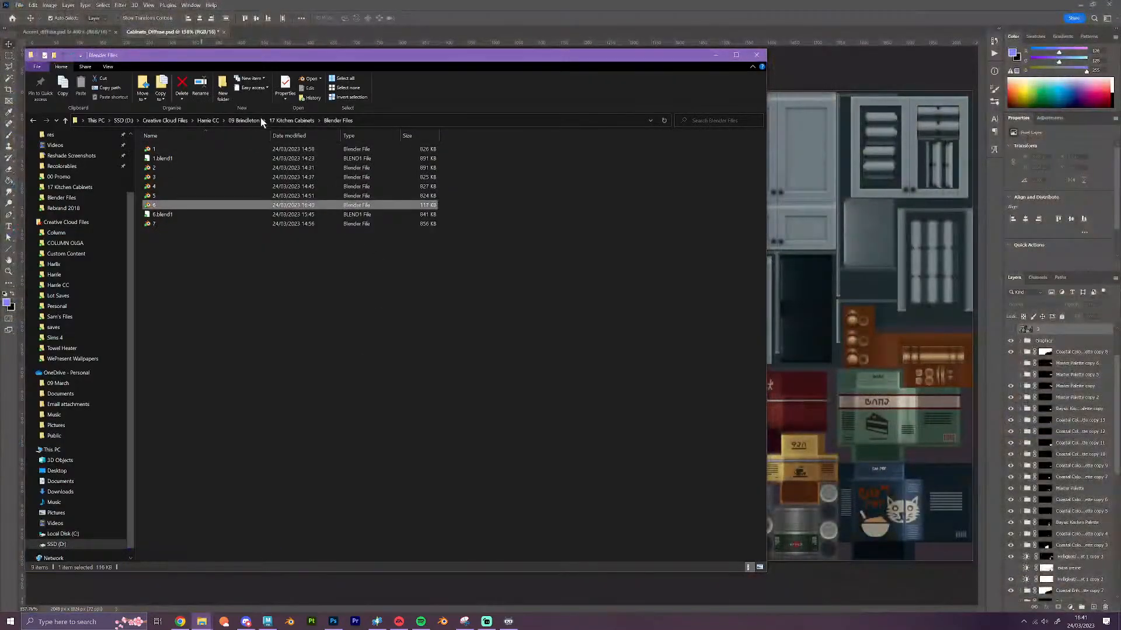
left_click(248, 121)
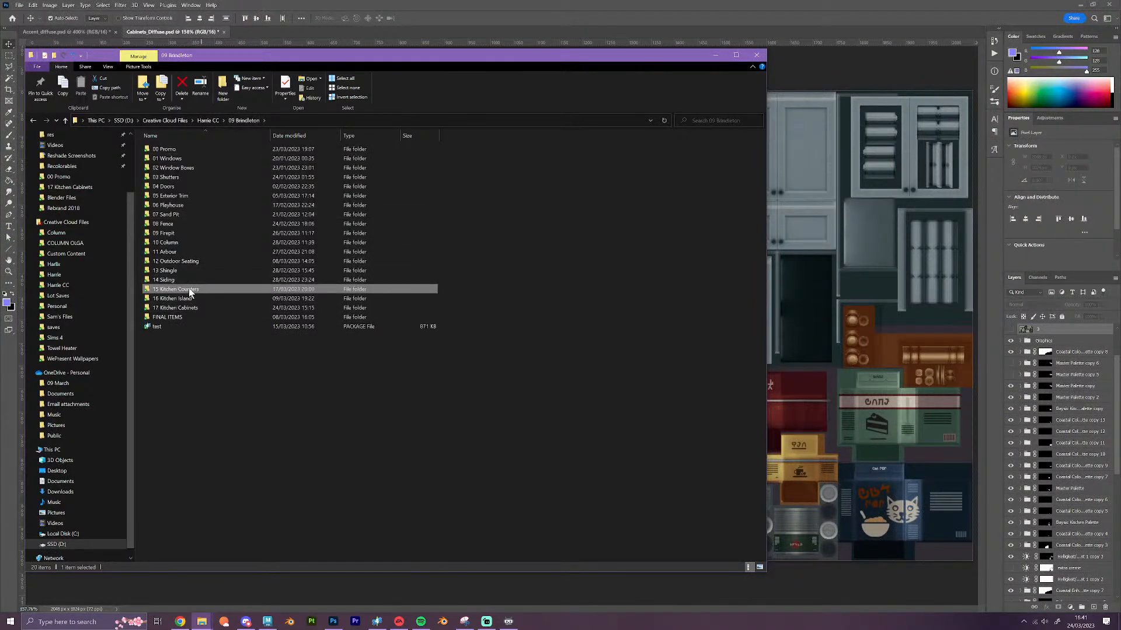
double_click(187, 295)
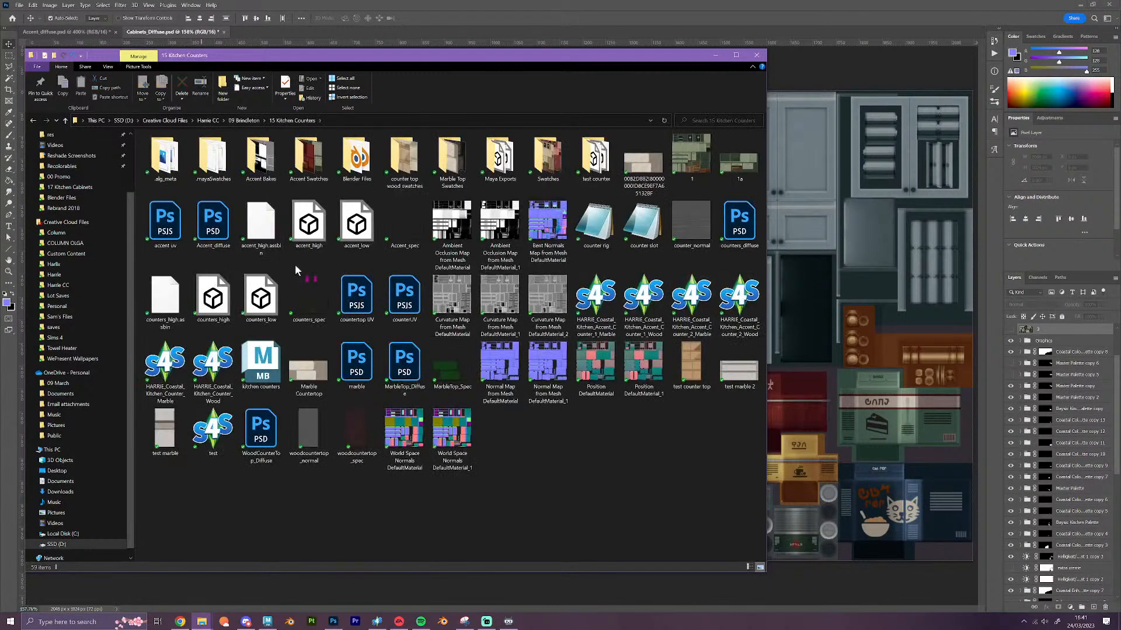
double_click(548, 154)
double_click(164, 153)
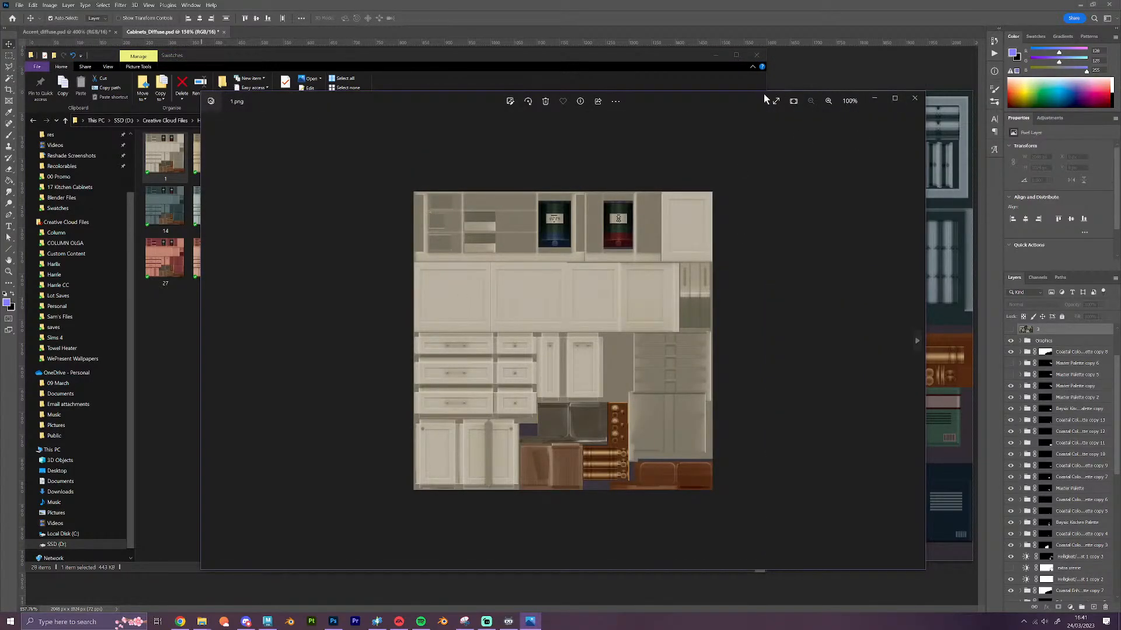
left_click_drag(726, 102, 0, 245)
Return to Cabinets_Diffuse.psd in Photoshop and delete the selected layers 1, 2 and 3 above the Graphics group
left_click(716, 55)
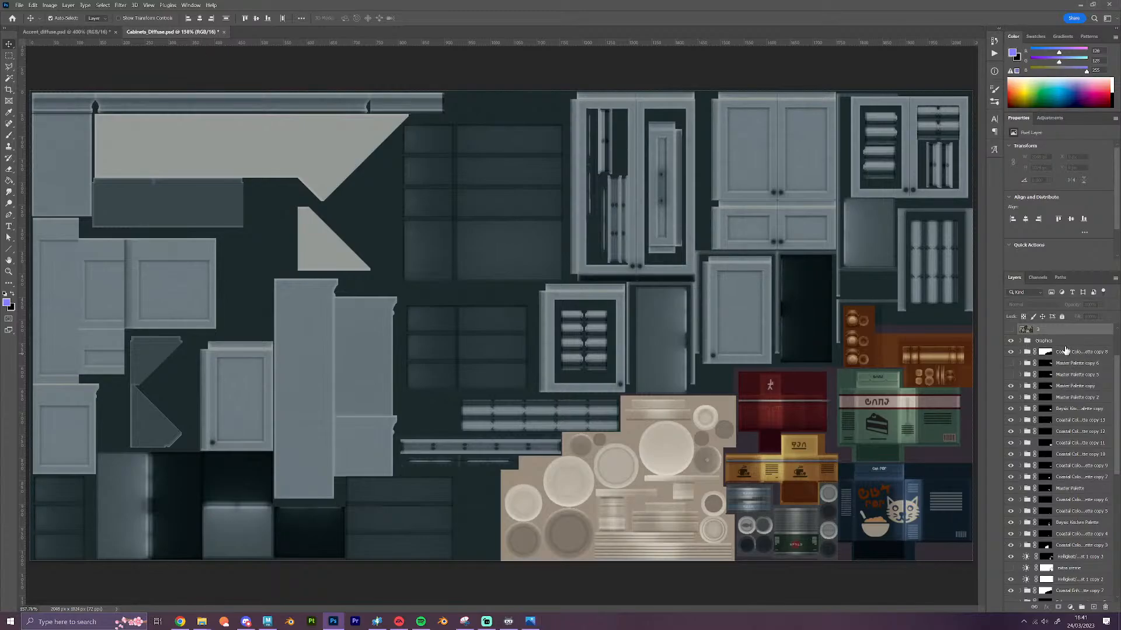
scroll(1068, 359, "up", 2)
key("Delete")
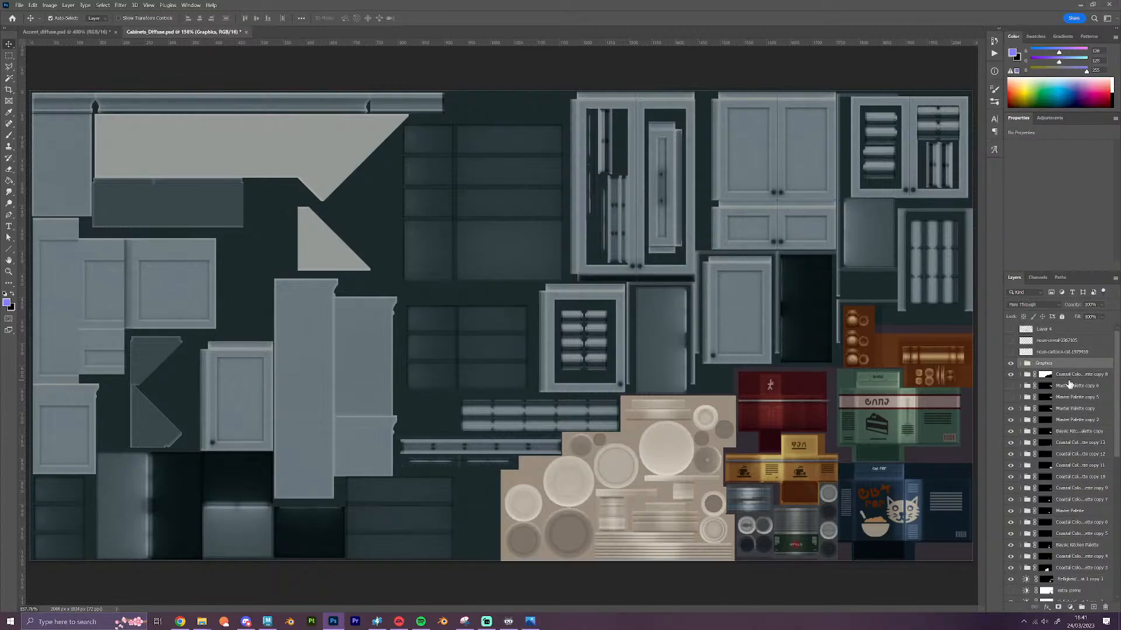
Delete the noun-cereal and noun-cartoon-cat layers and the wireframe Layer 4 above the Graphics group
left_click(1065, 347)
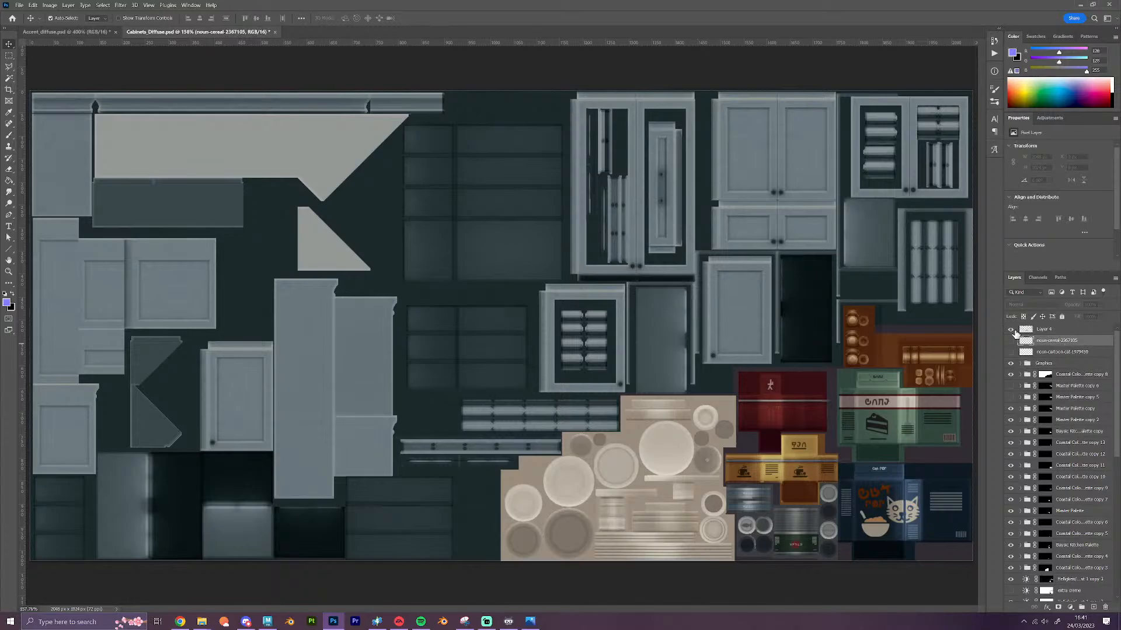
left_click(1011, 330)
left_click(1012, 331)
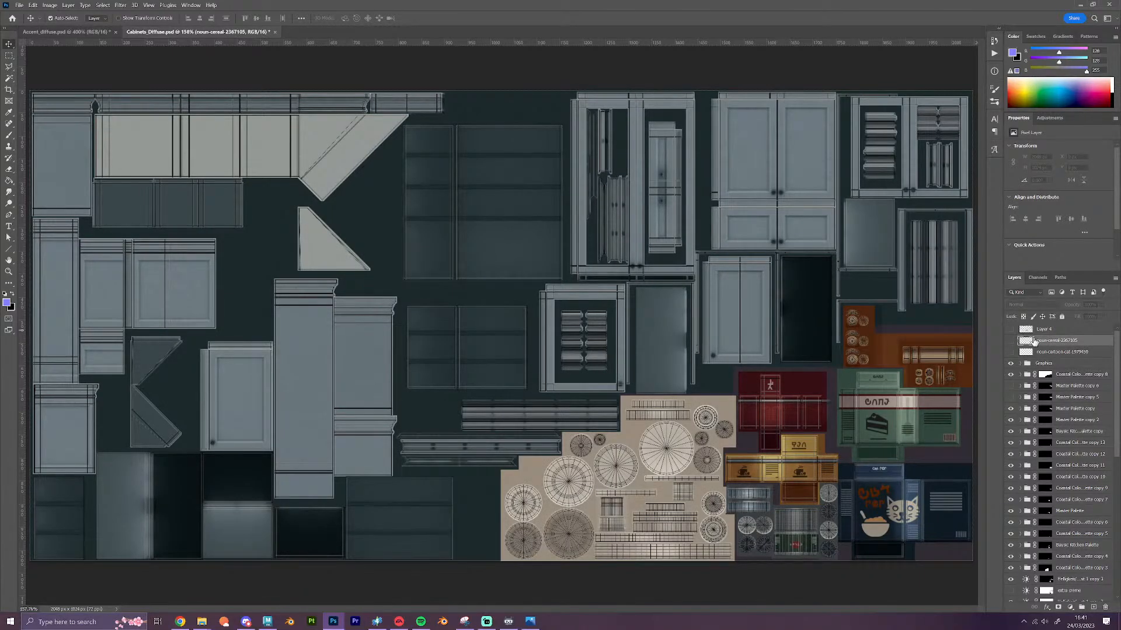
left_click(1055, 353, "shift")
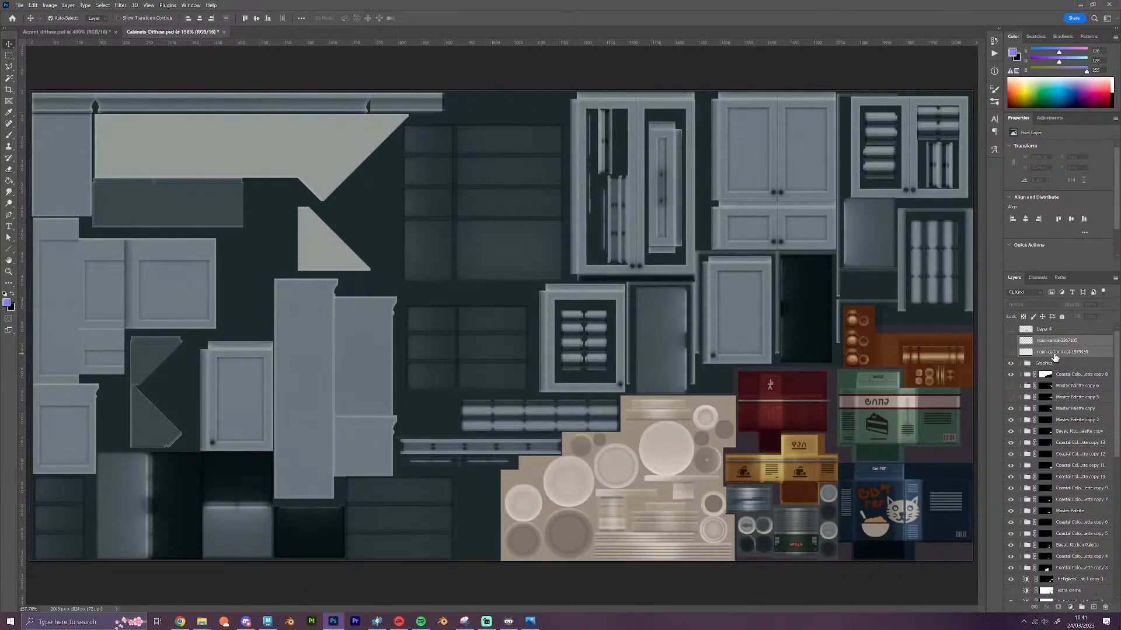
key("Delete")
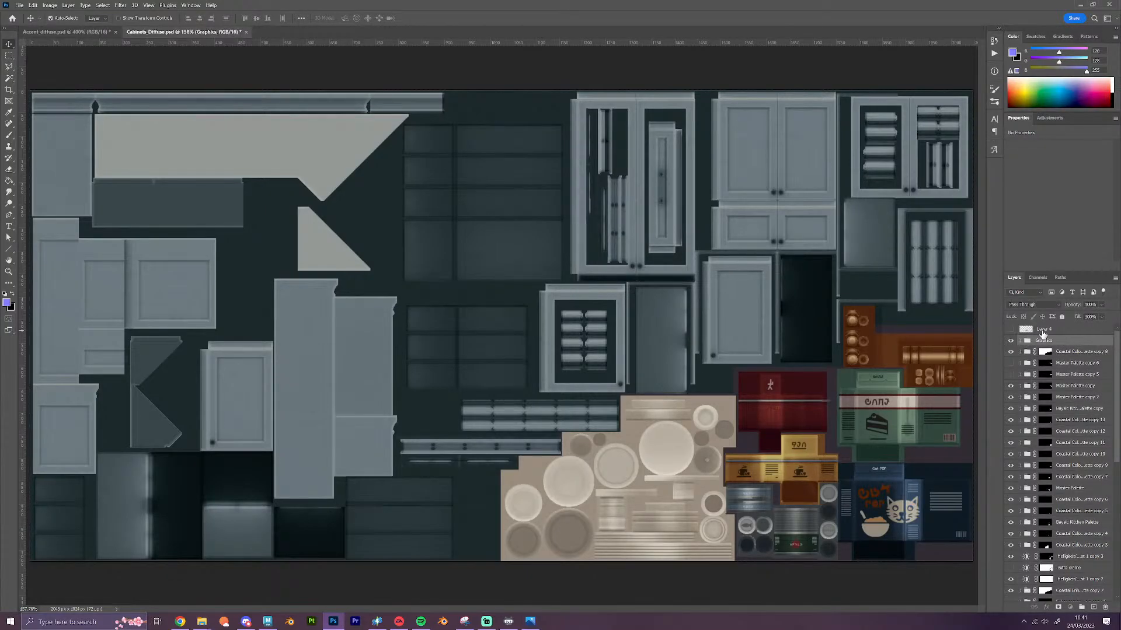
left_click(1042, 331)
key("Delete")
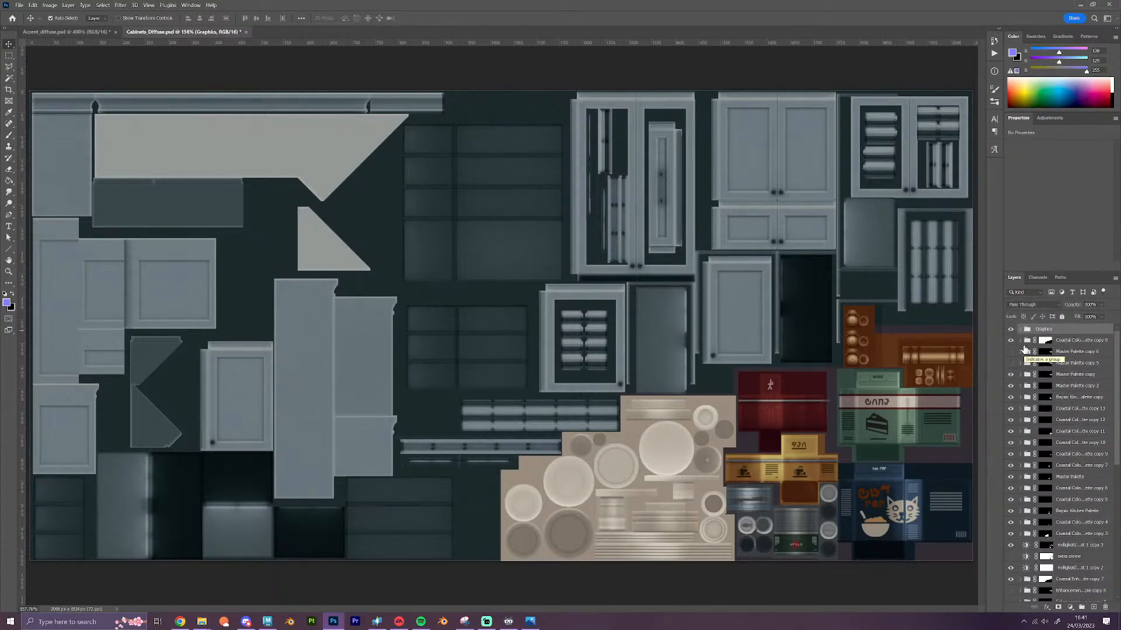
In the Coastal Colour Palette copy 8 group, hide the Duck Egg Blue folder and show Creme instead
left_click(1020, 341)
left_click(1010, 472)
left_click(1011, 351)
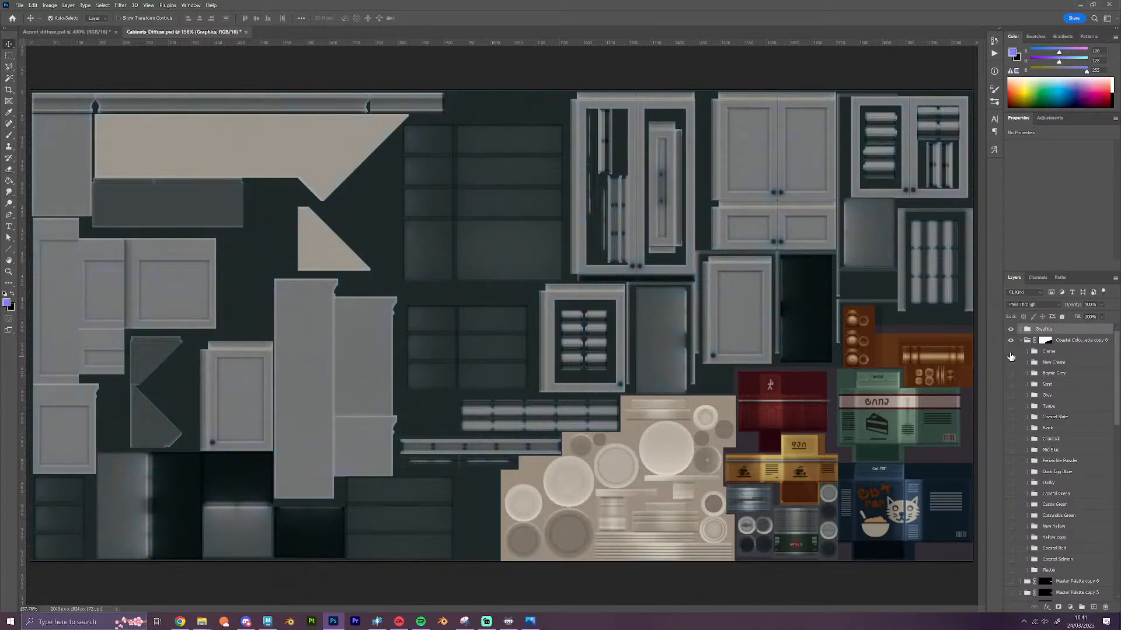
left_click(1028, 352)
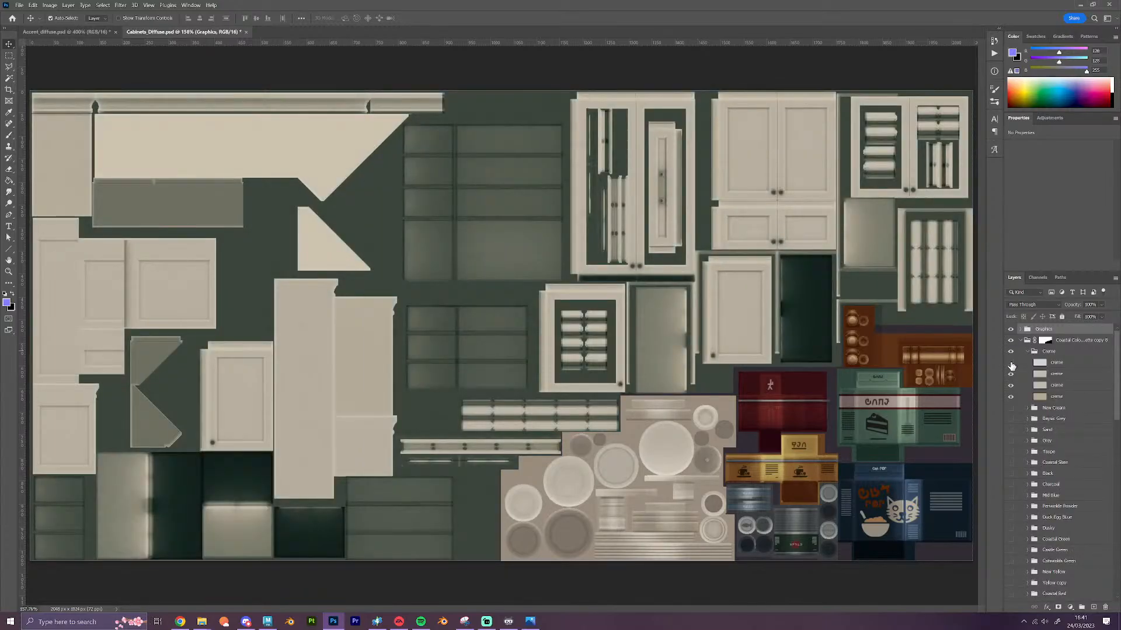
left_click(1028, 352)
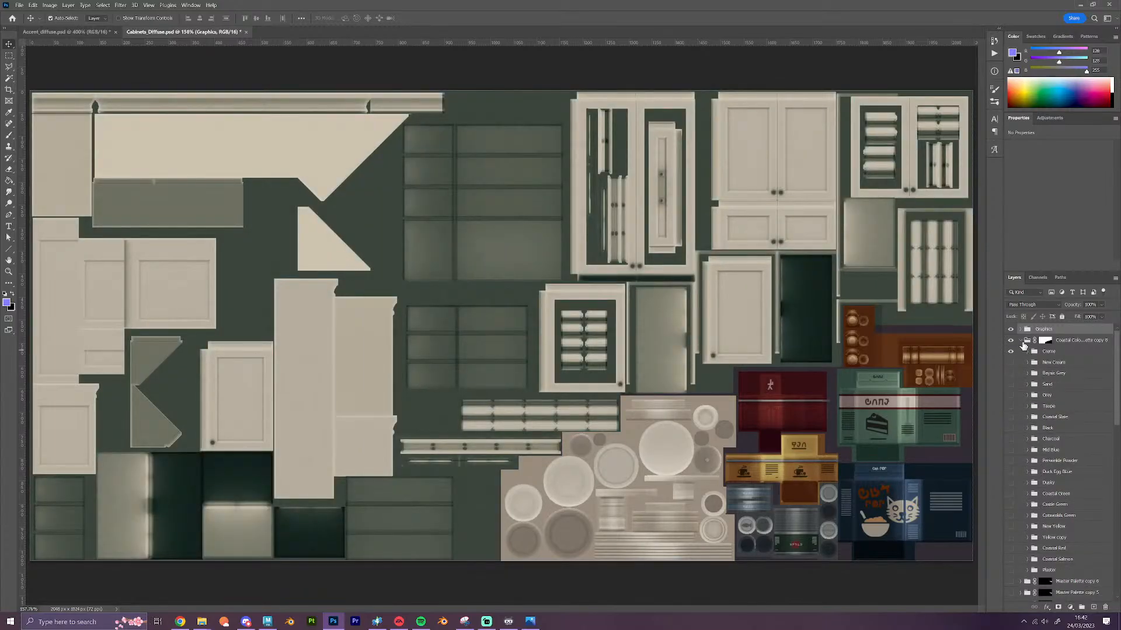
left_click(1020, 341)
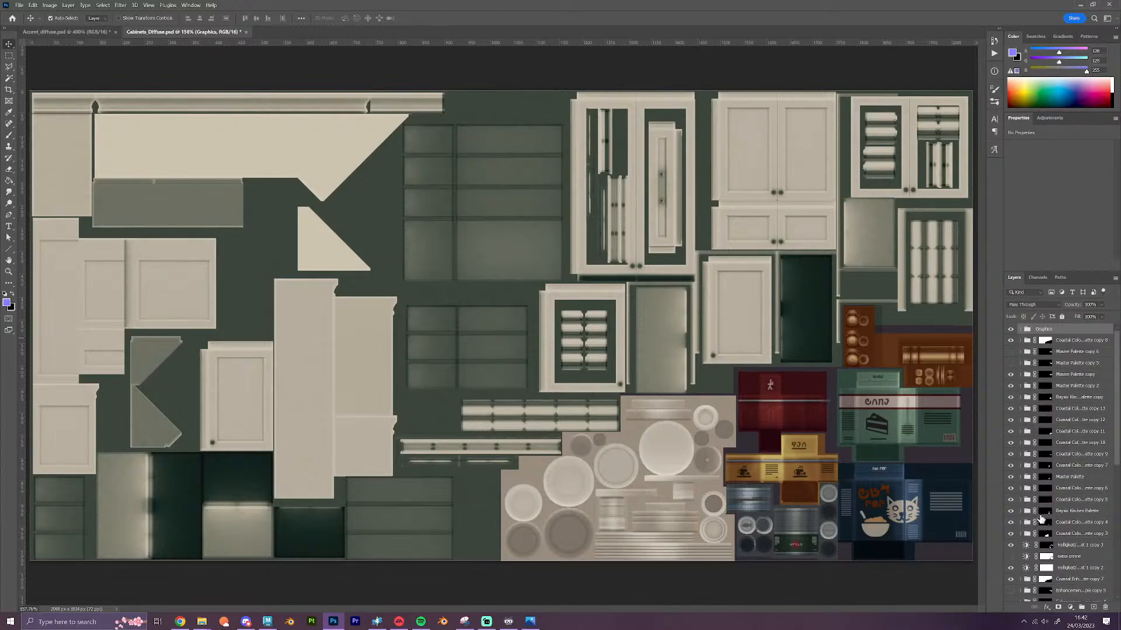
Show the extra creme adjustment layer and switch off the Duck Egg Blue enhancement in the Coastal Enhancement copy 7 group
scroll(1042, 515, "down", 1)
left_click(1010, 536)
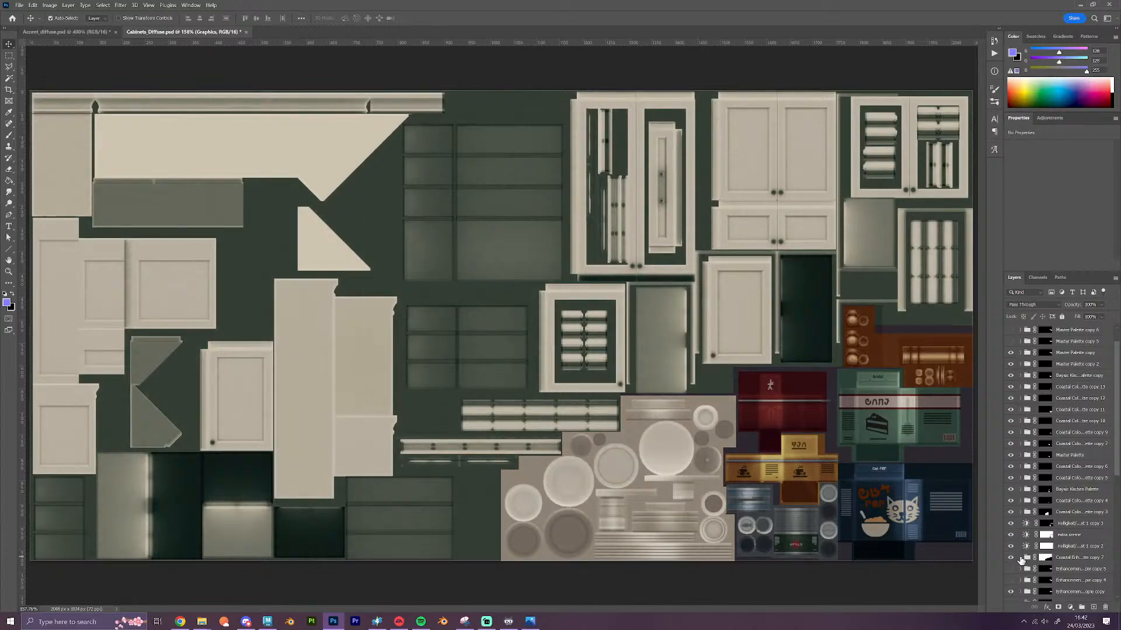
left_click(1020, 558)
scroll(1047, 478, "down", 2)
scroll(1047, 478, "down", 5)
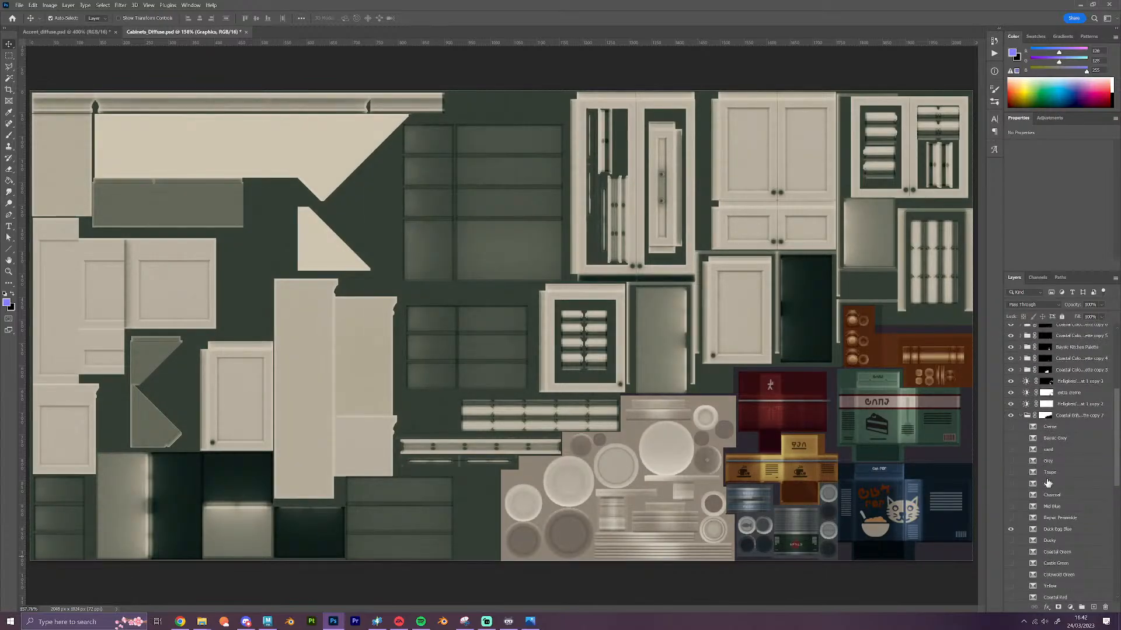
left_click(1012, 429)
left_click(1011, 427)
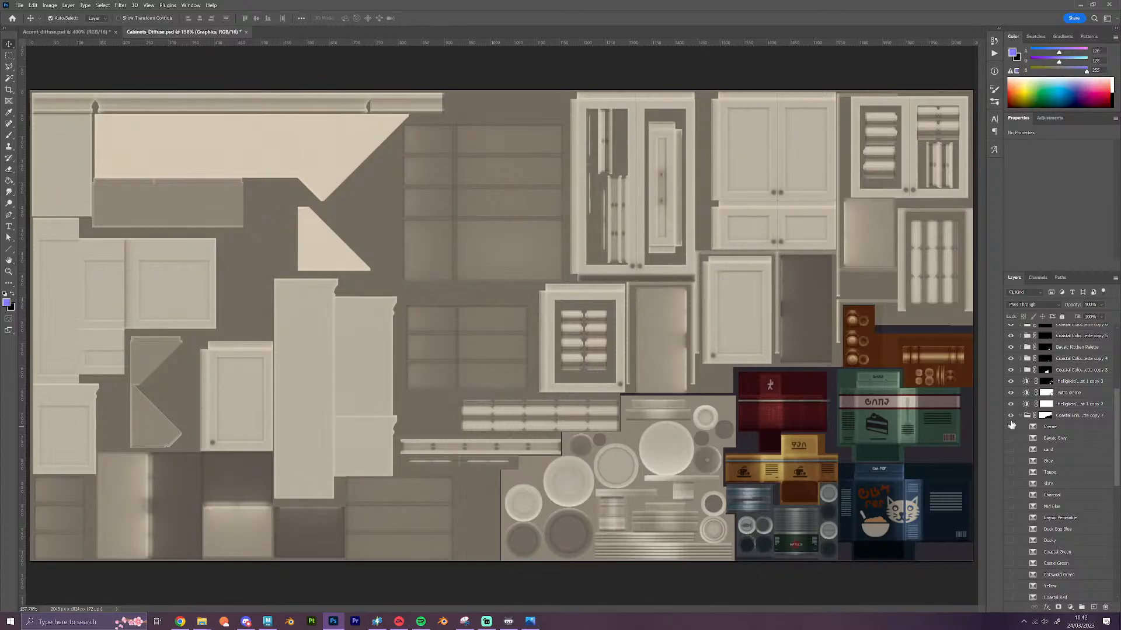
left_click(1024, 416)
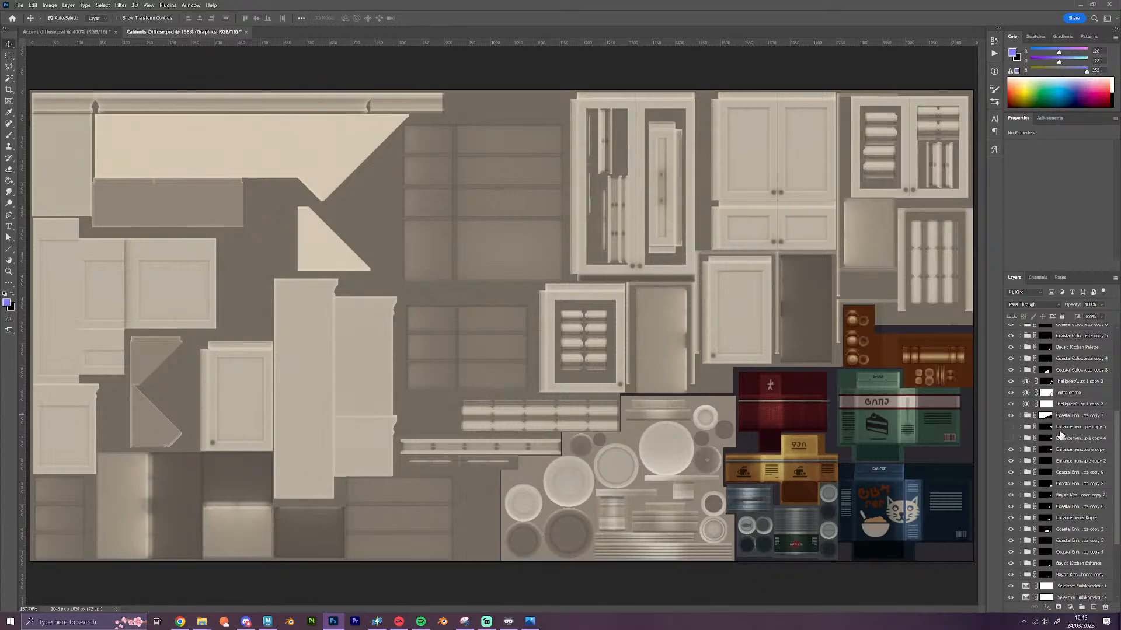
Stamp the visible Creme version into a merged layer above Graphics, hide it, and check the colours in Accent_diffuse.psd
scroll(1065, 441, "up", 5)
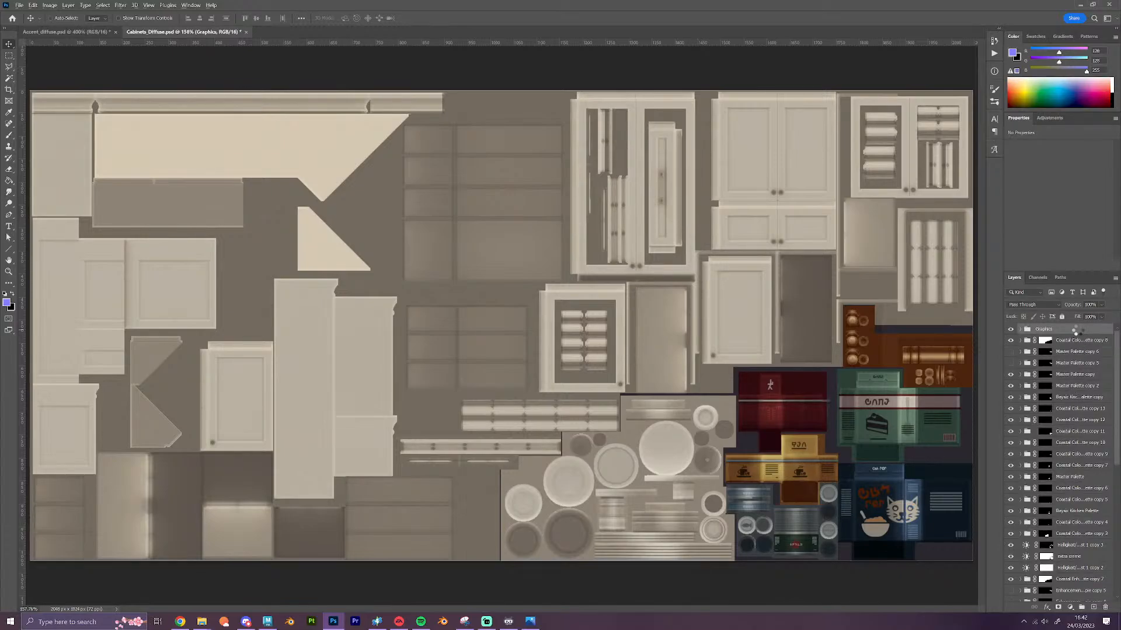
key("ctrl+alt+shift+e")
left_click(1012, 331)
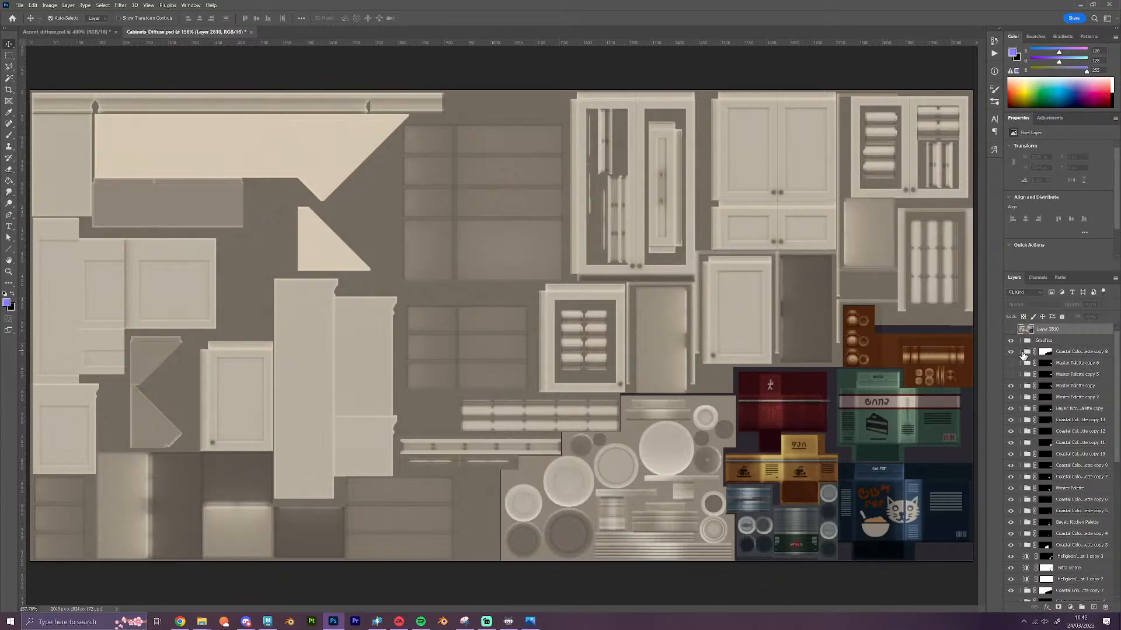
left_click(74, 33)
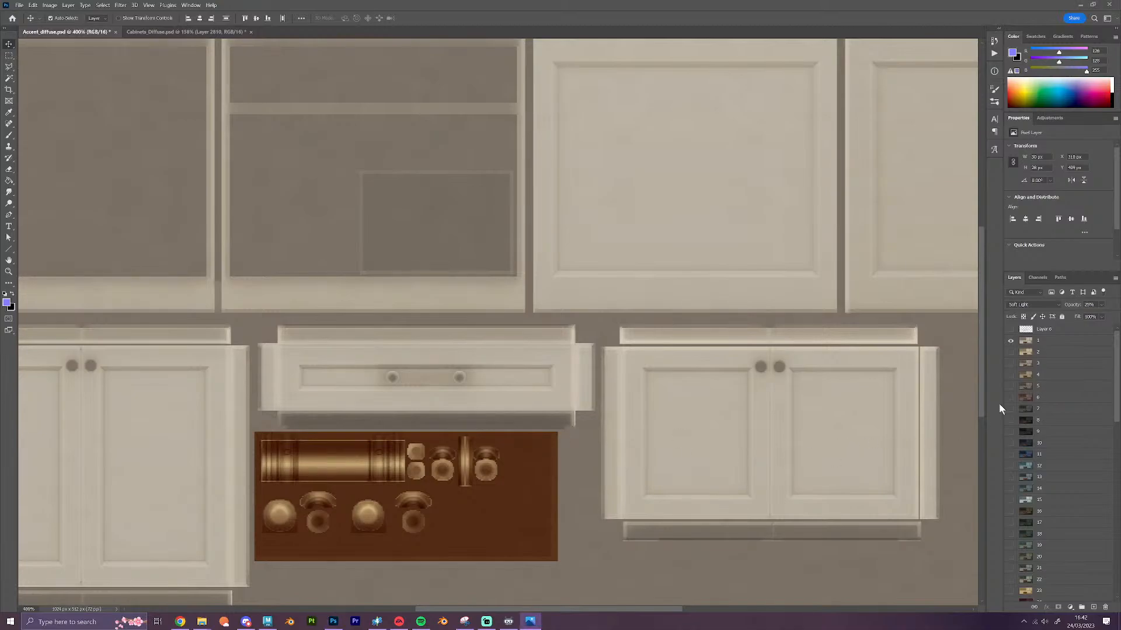
left_click(169, 32)
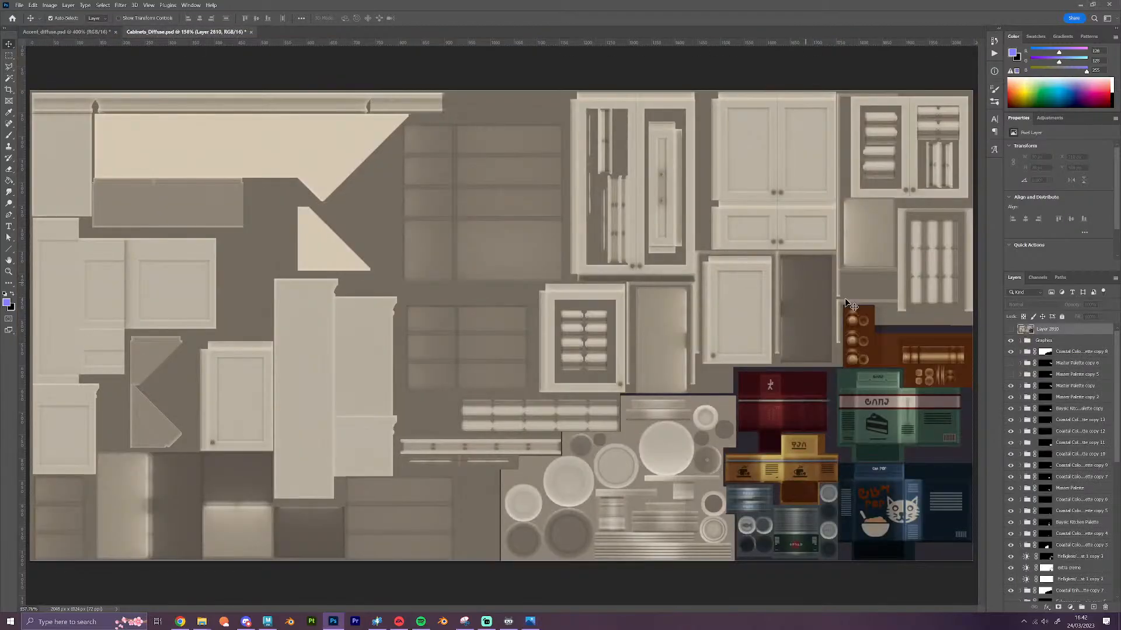
Show New Cream in place of Creme in Coastal Colour Palette copy 8 and stamp the visible result above Graphics
left_click(1020, 352)
left_click(1010, 363)
left_click(1011, 374)
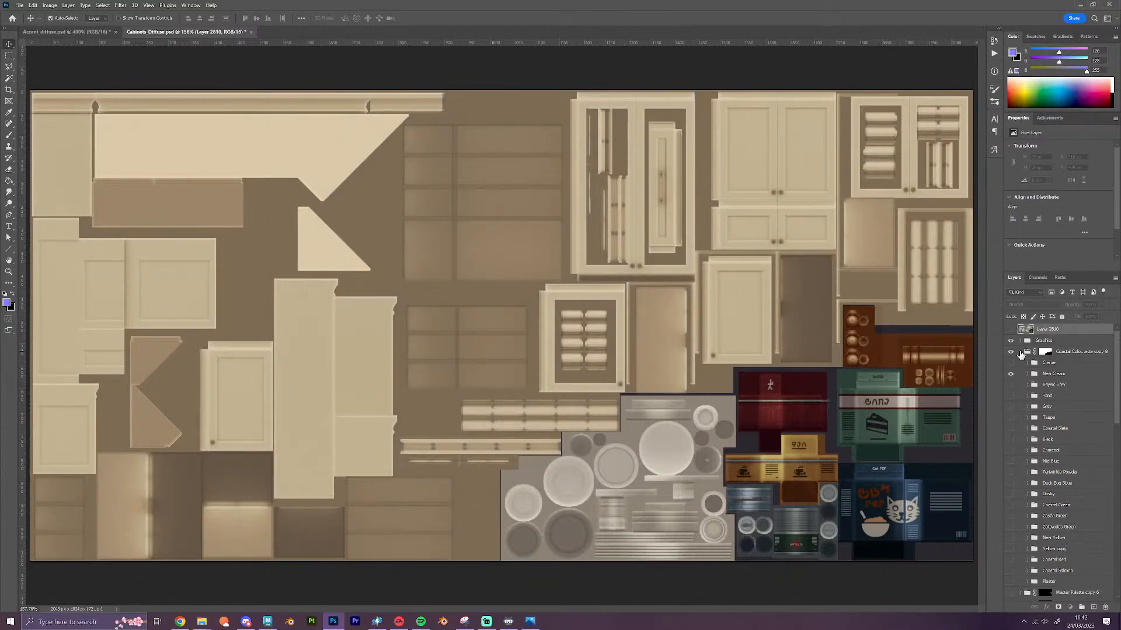
left_click(1020, 352)
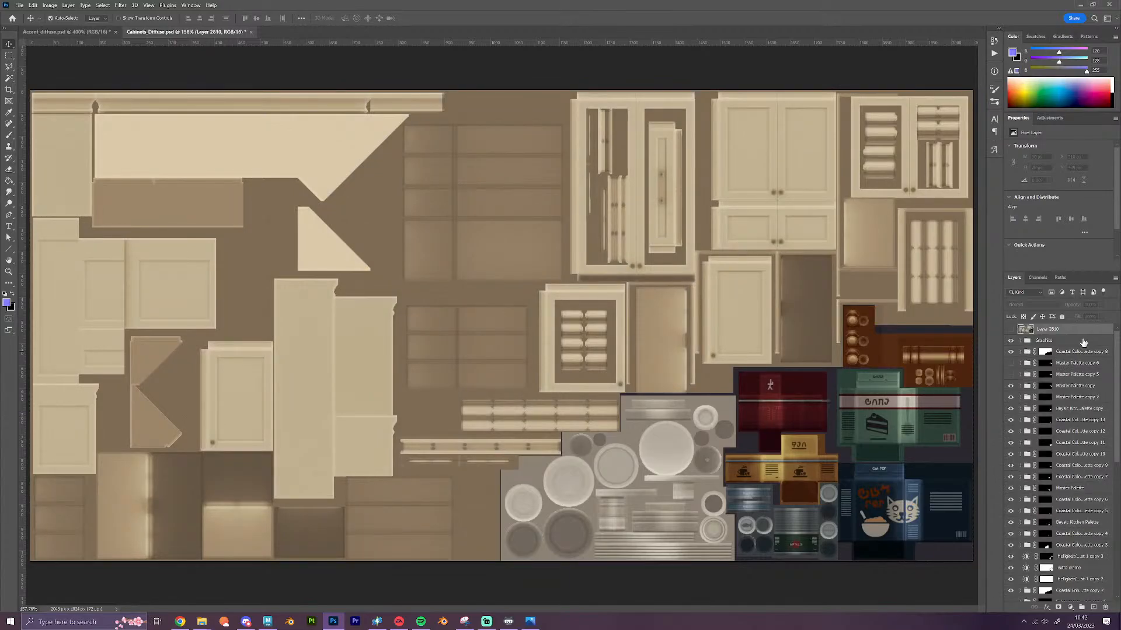
left_click(1083, 341)
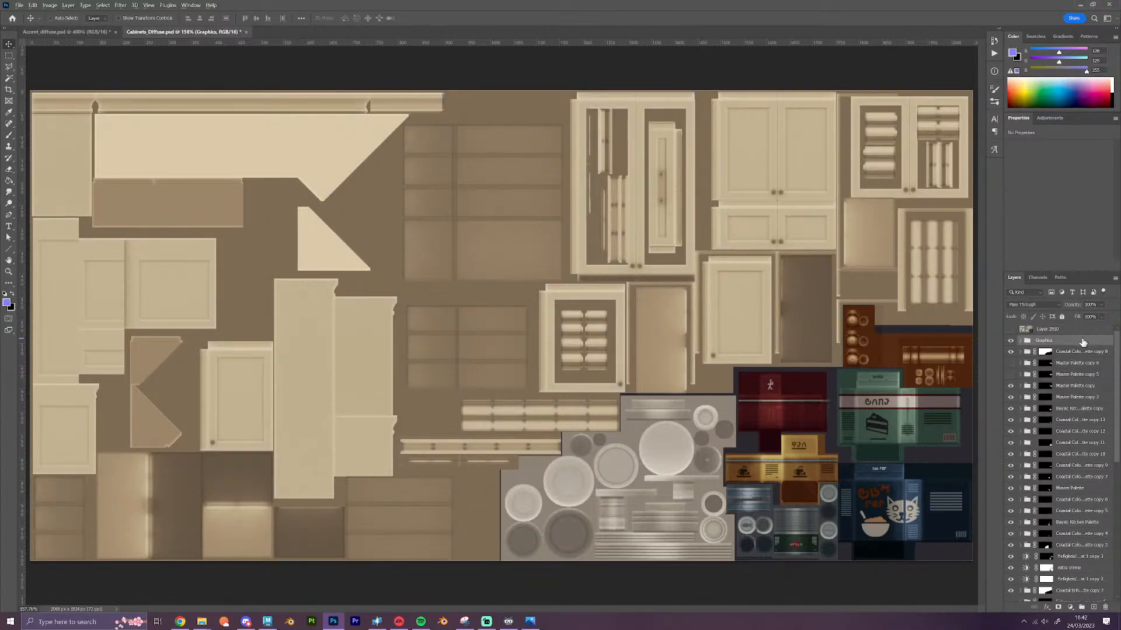
key("ctrl+shift+alt+e")
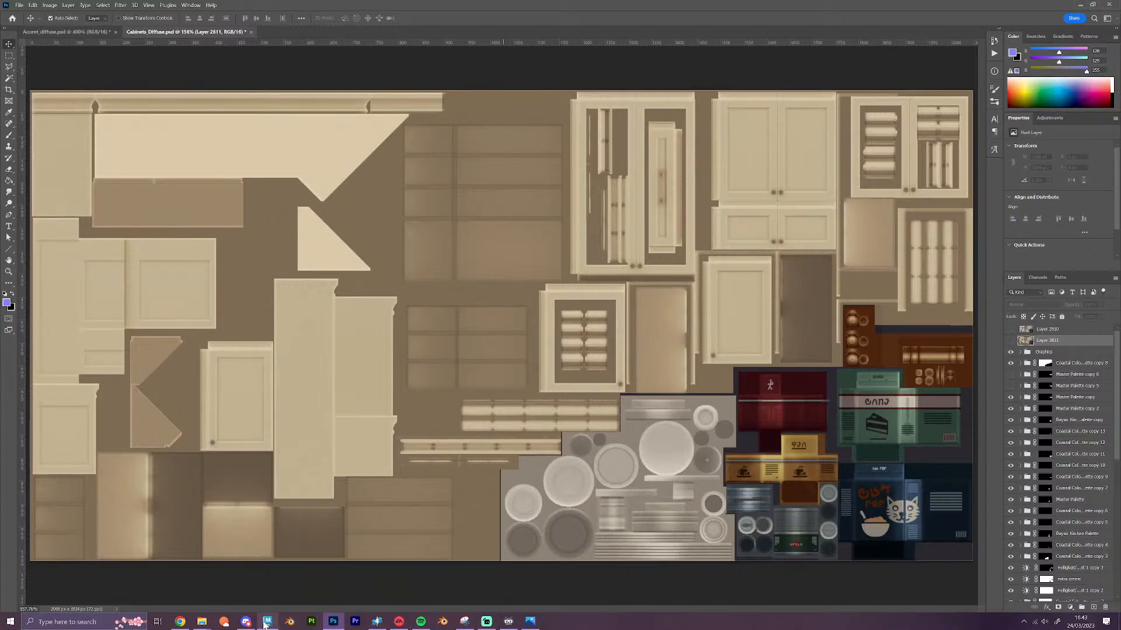
Switch to the kitchen cabinets scene in Maya, examine the row of cabinet models, and return to Photoshop
mouse_move(267, 622)
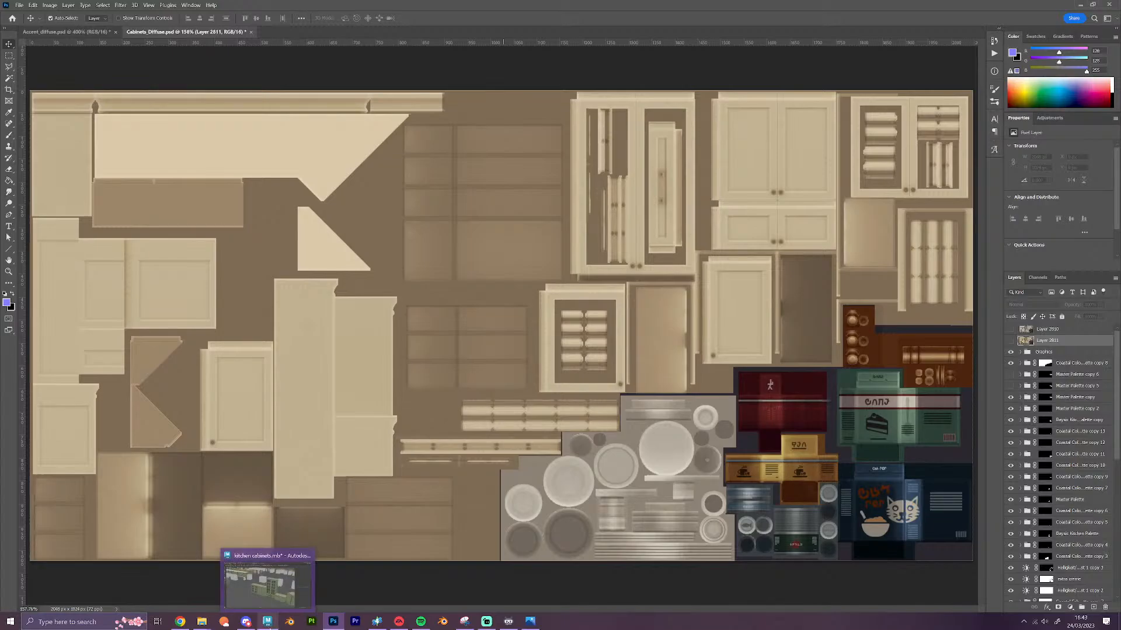
left_click(273, 578)
scroll(585, 381, "down", 1)
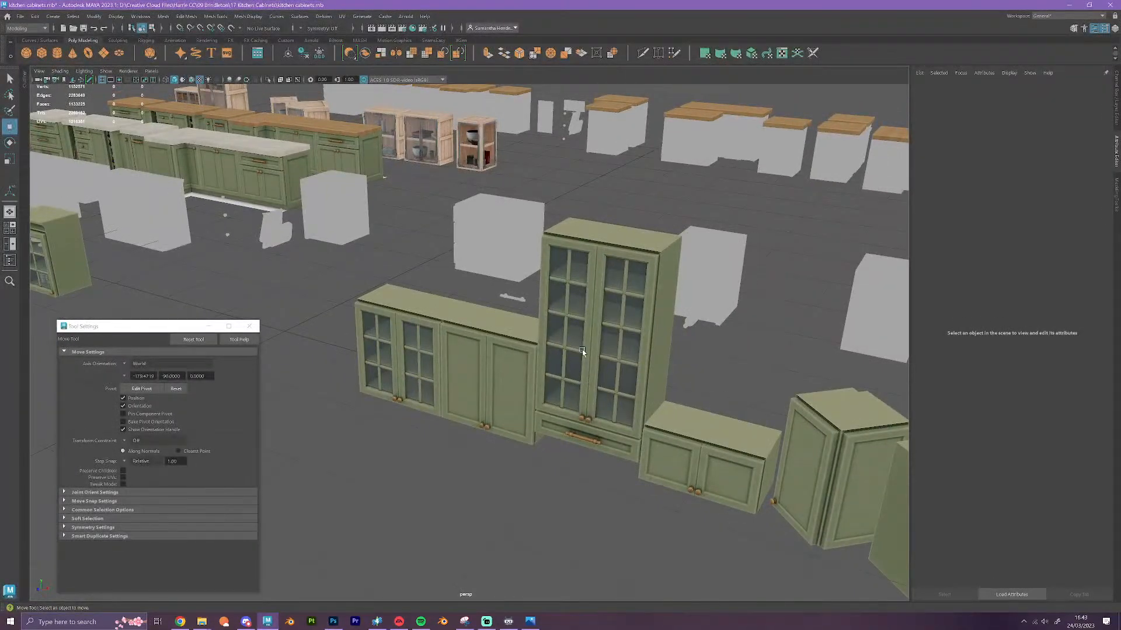
left_click_drag(589, 455, 517, 414, "alt")
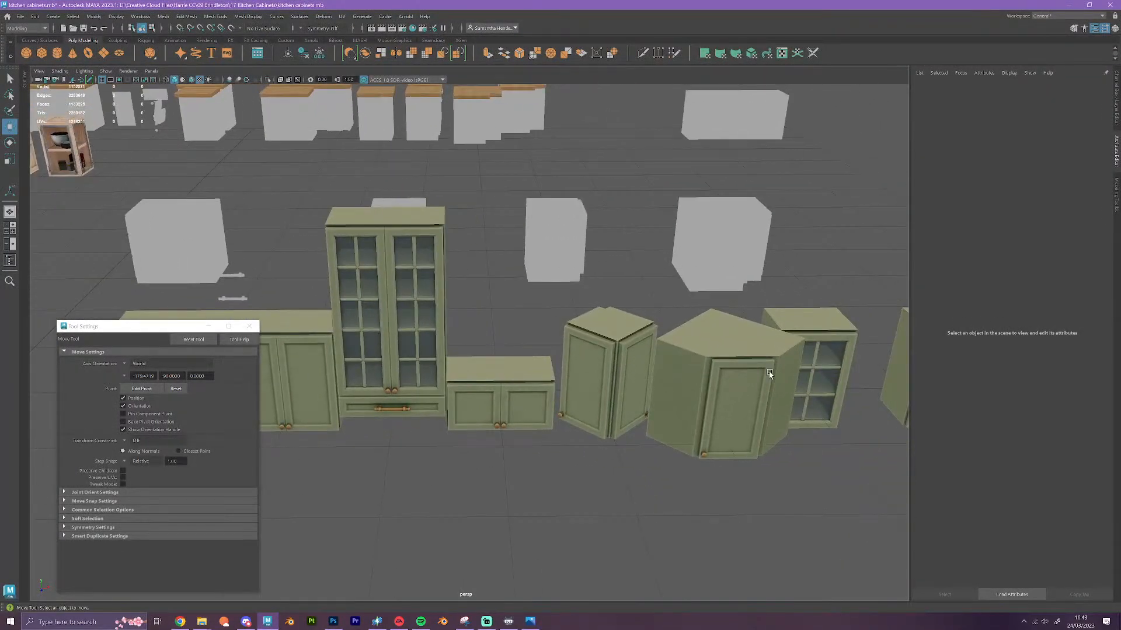
left_click(1068, 5)
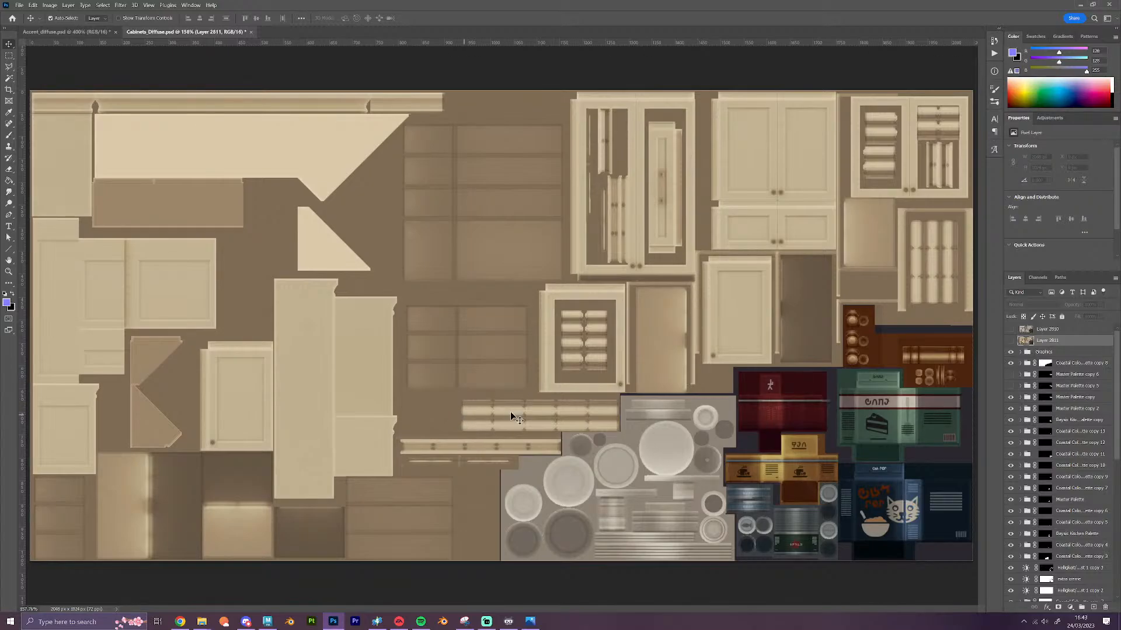
In the Coastal Colour Palette copy 8 group, show the Baysic Grey folder in place of New Cream
left_click(1026, 366)
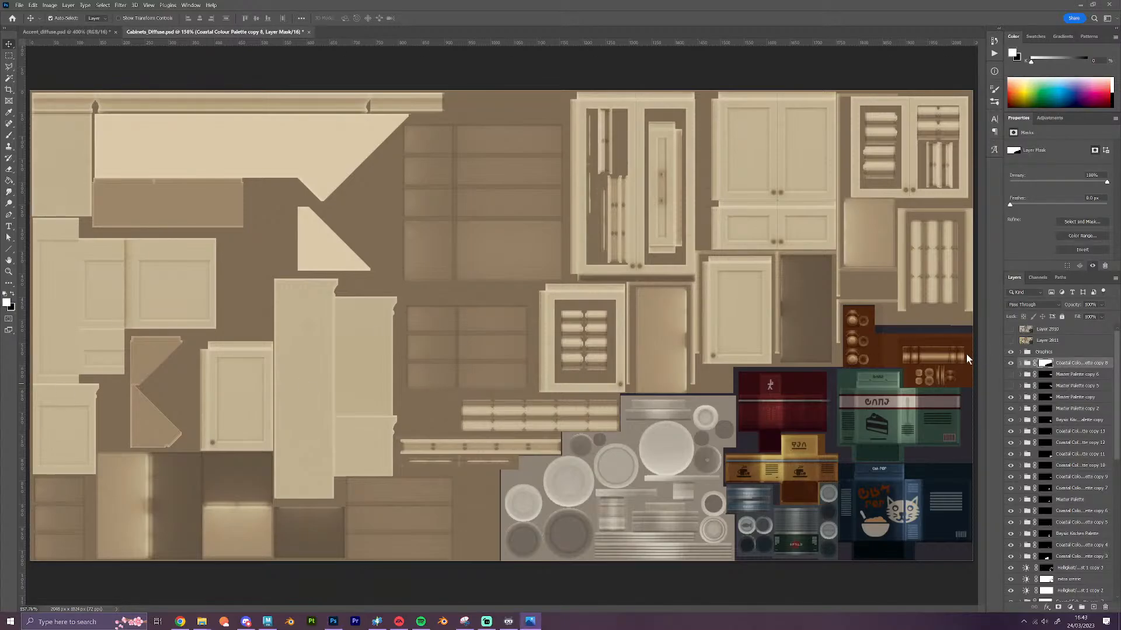
left_click(1021, 363)
left_click(1011, 386)
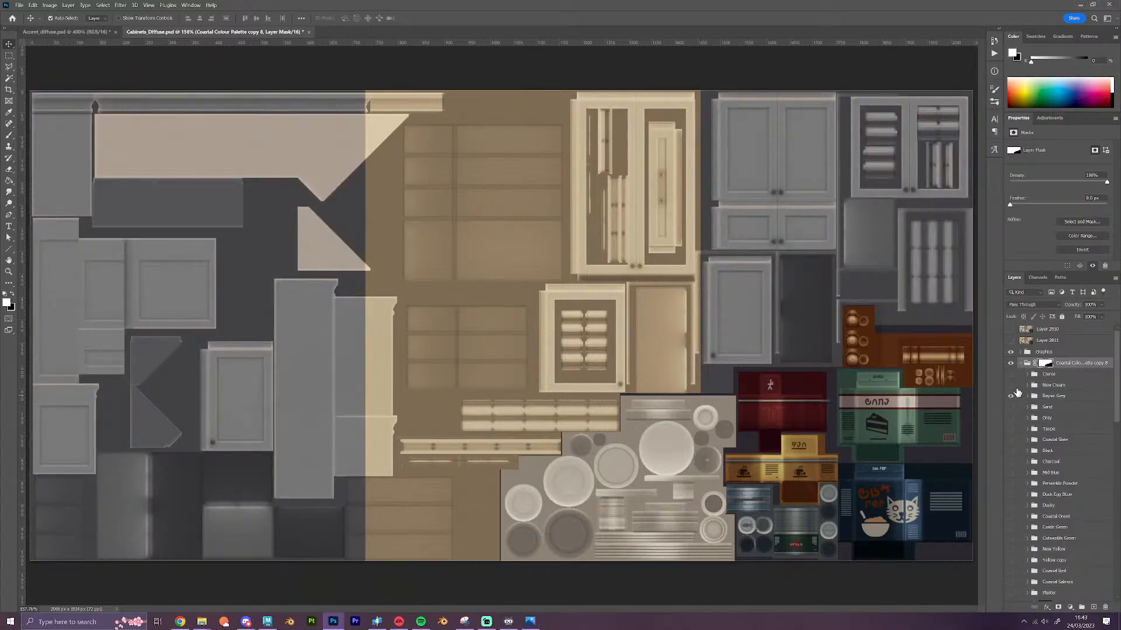
left_click(1020, 363)
scroll(1063, 472, "down", 1)
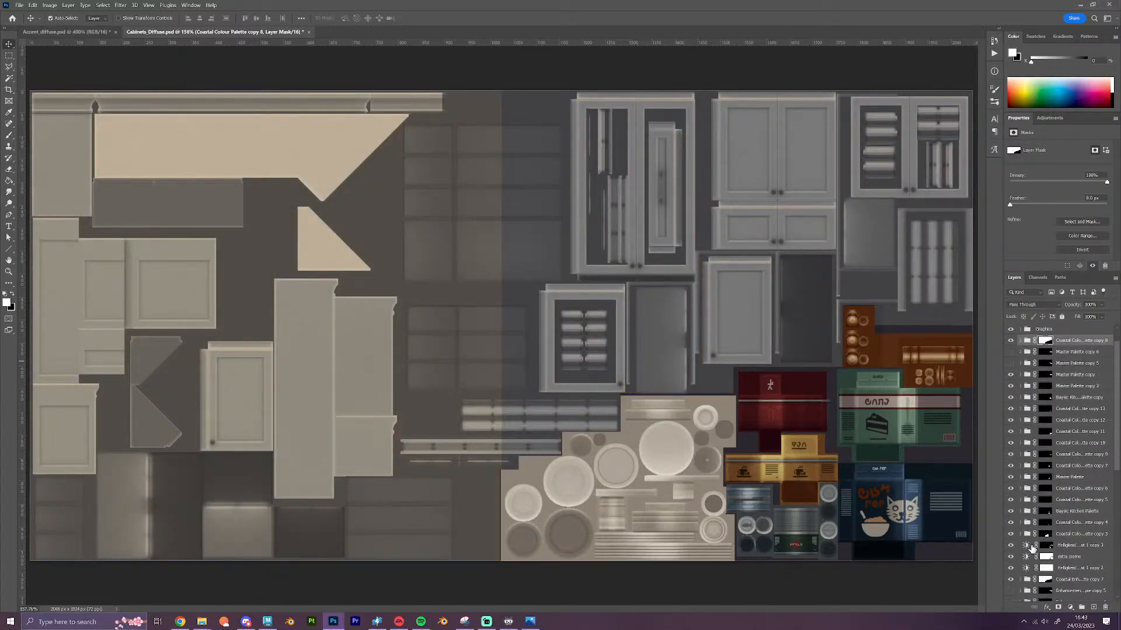
Scale up the grey layer in the Baysic Grey folder with Free Transform so it covers the full canvas width
left_click(1020, 341)
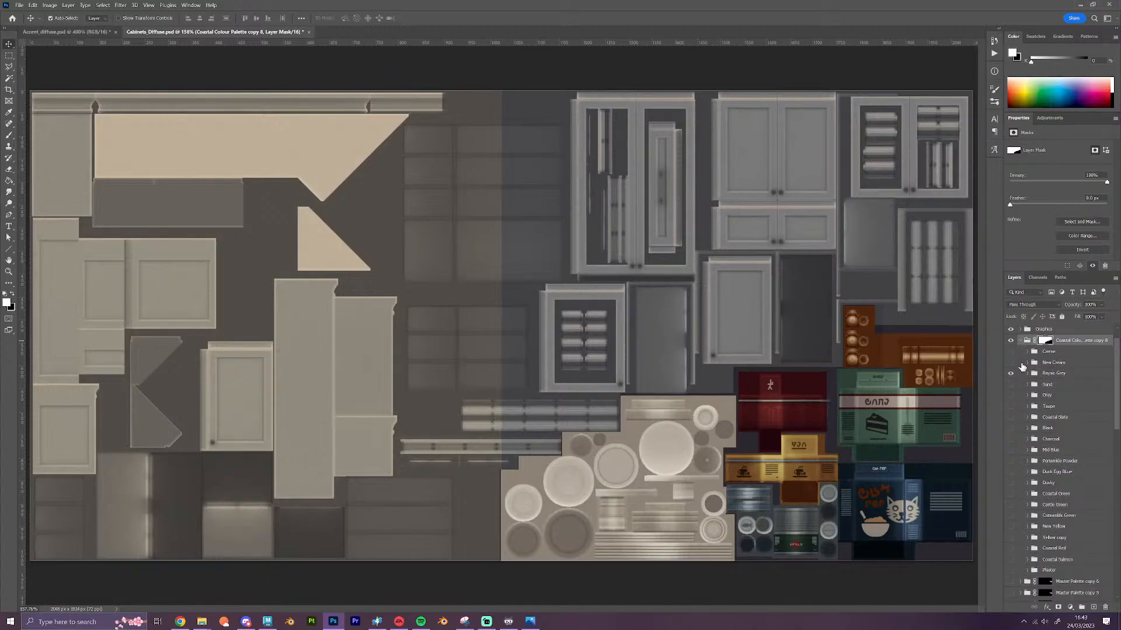
left_click(1078, 386)
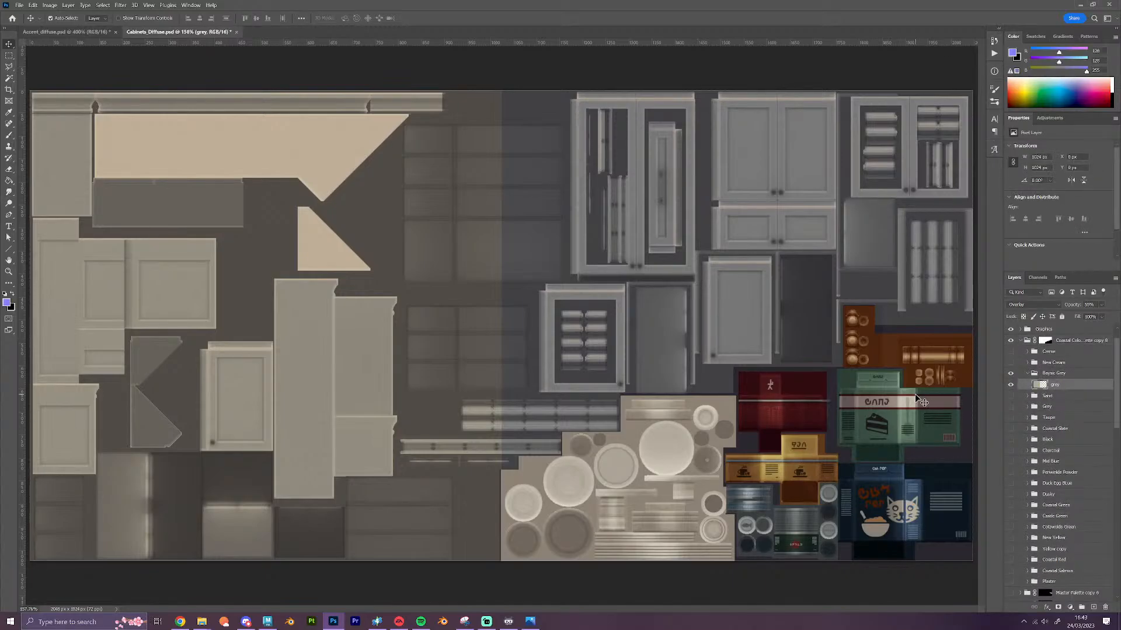
key("ctrl+t")
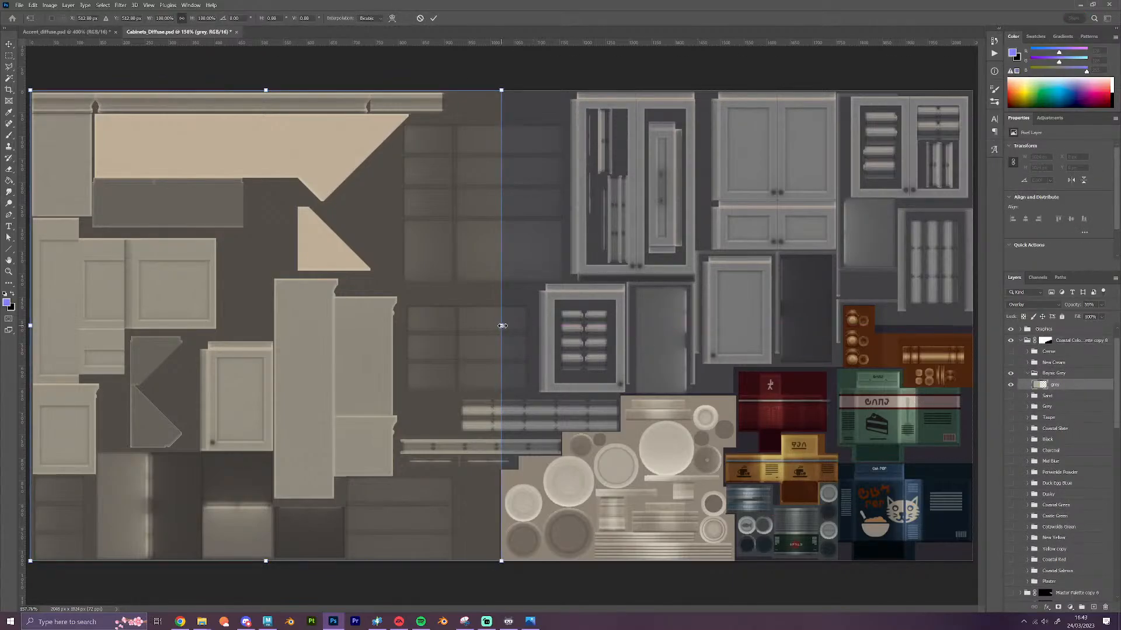
left_click_drag(502, 325, 1029, 349)
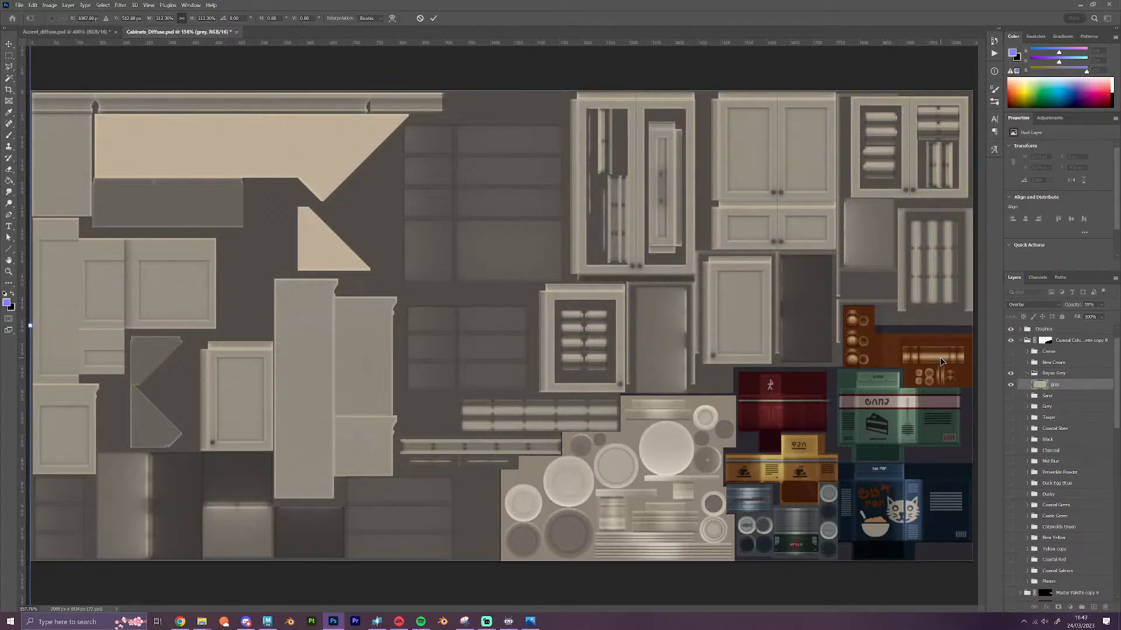
key("Return")
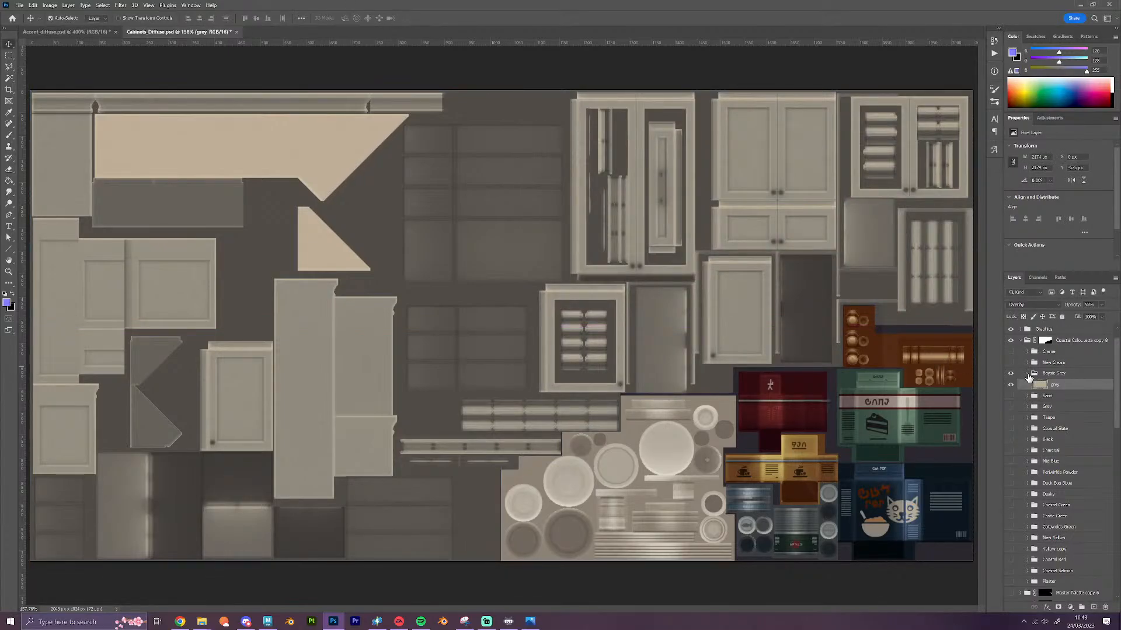
left_click(1028, 374)
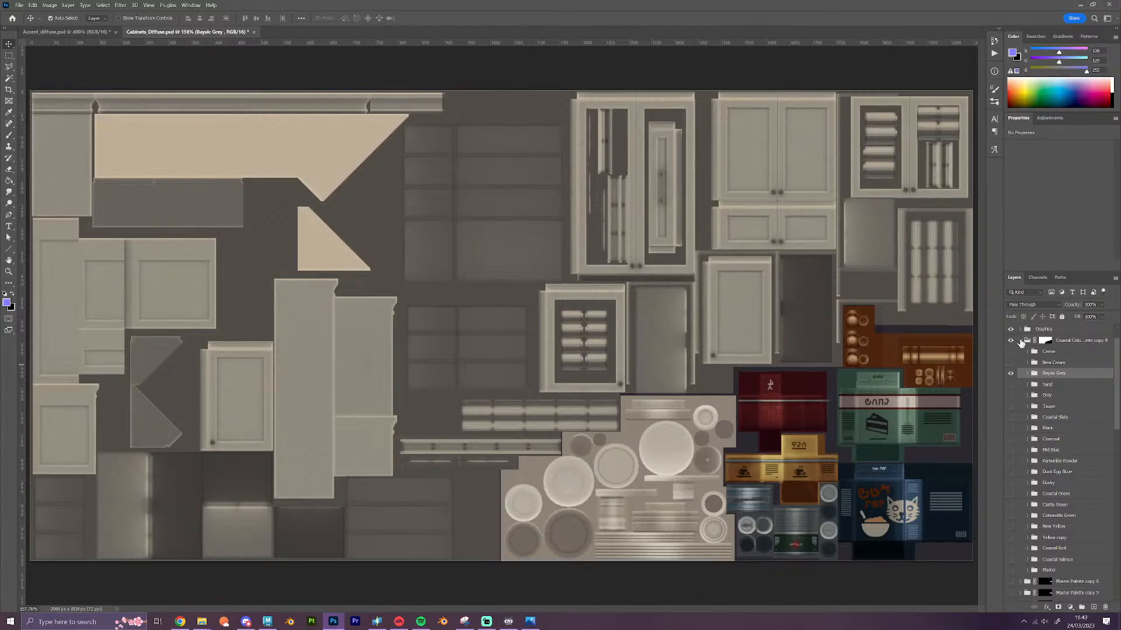
left_click(1021, 341)
scroll(1067, 492, "down", 5)
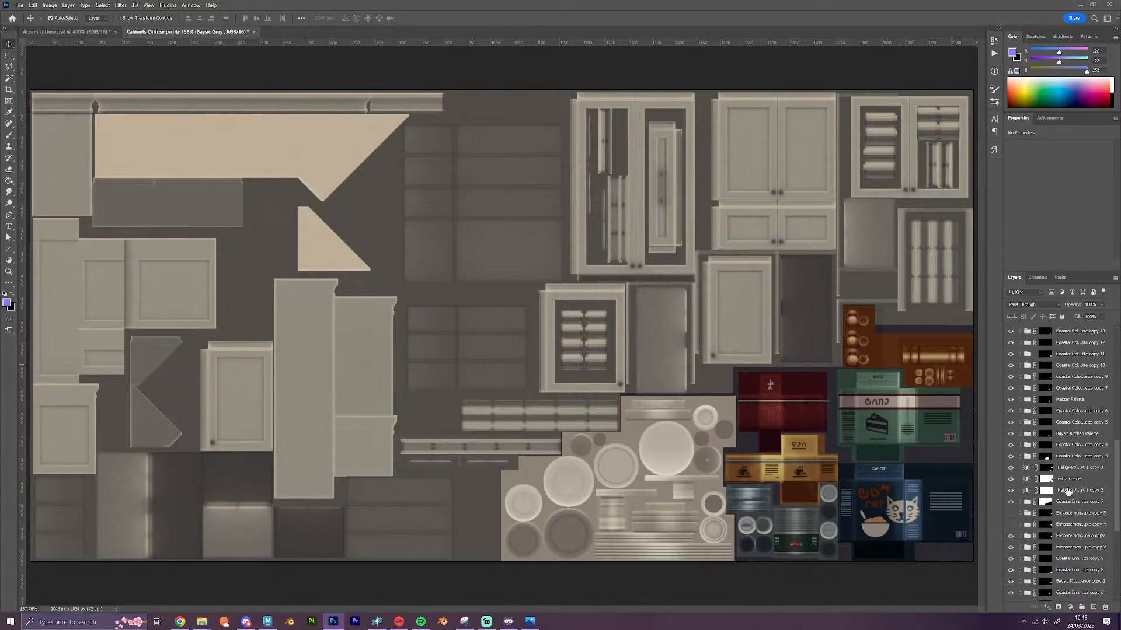
In the Coastal Enhancement Palette copy 2 group, show the Baysic Grey adjustment in place of Creme
left_click(1020, 501)
scroll(1023, 505, "down", 1)
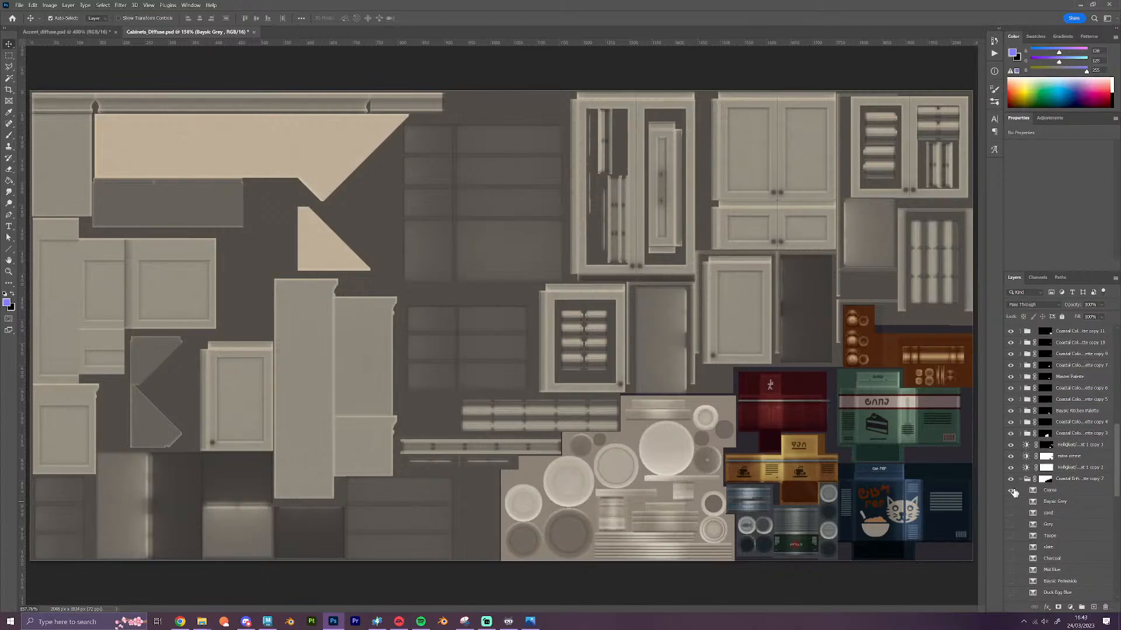
left_click(1012, 503)
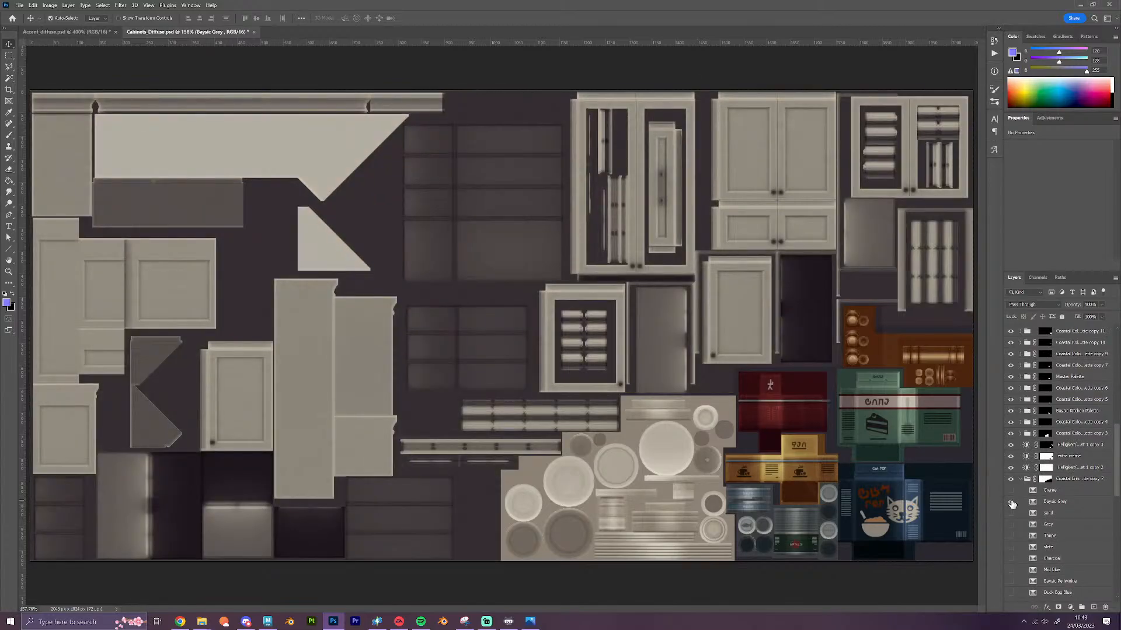
left_click(1011, 502)
Stamp the visible Baysic Grey result into a new layer above Graphics and hide the stamped layer
scroll(1062, 489, "up", 8)
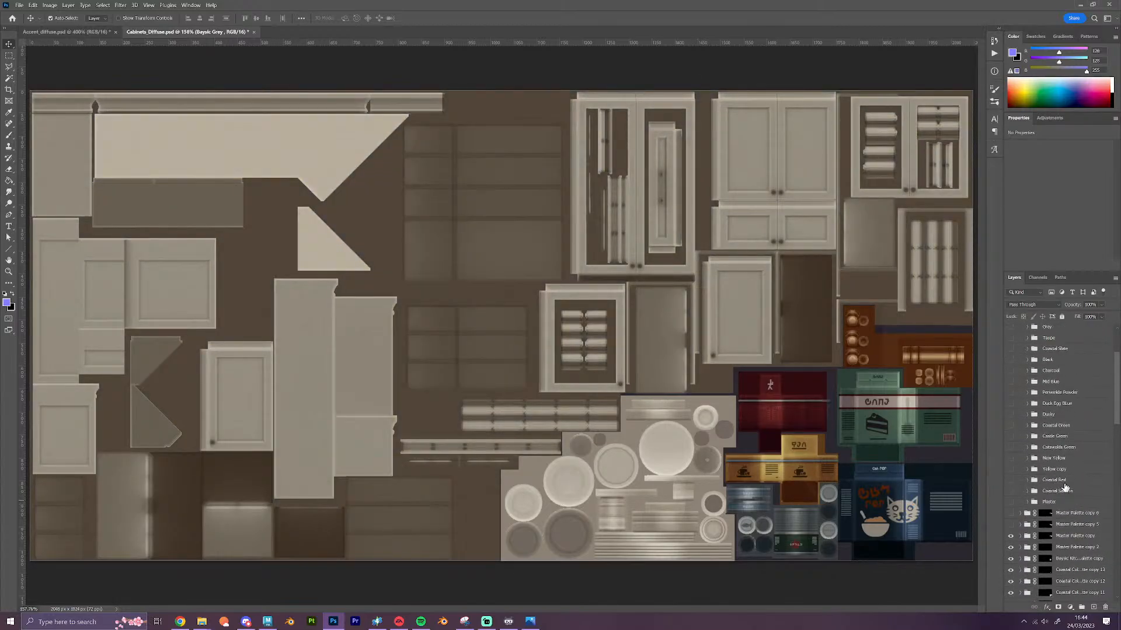
scroll(1065, 488, "up", 3)
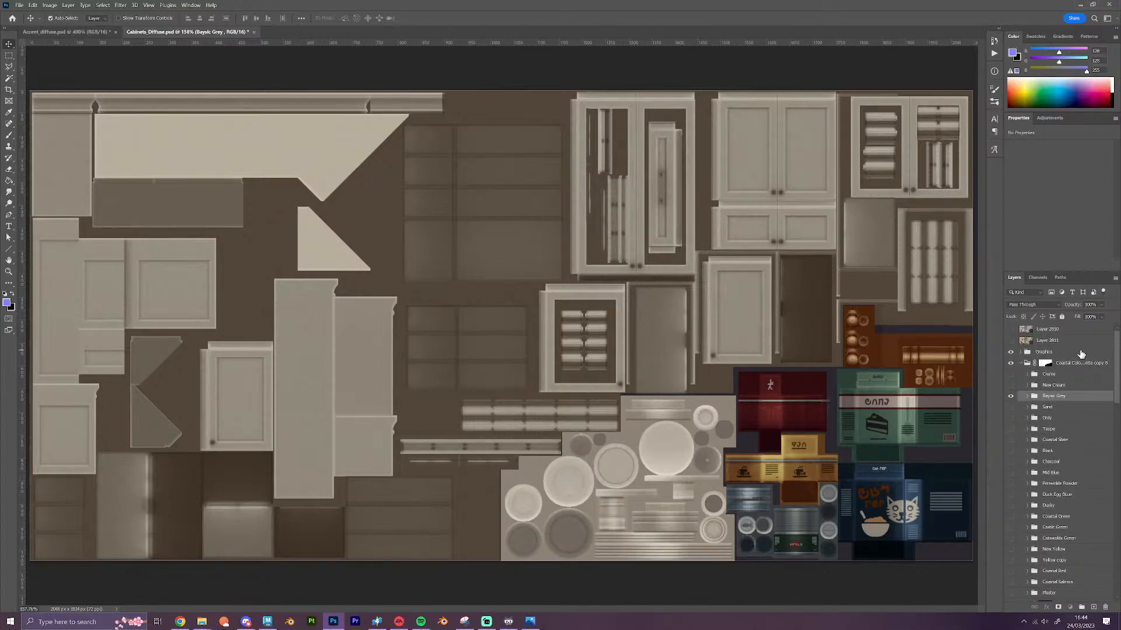
left_click(1081, 355)
key("ctrl+shift+alt+e")
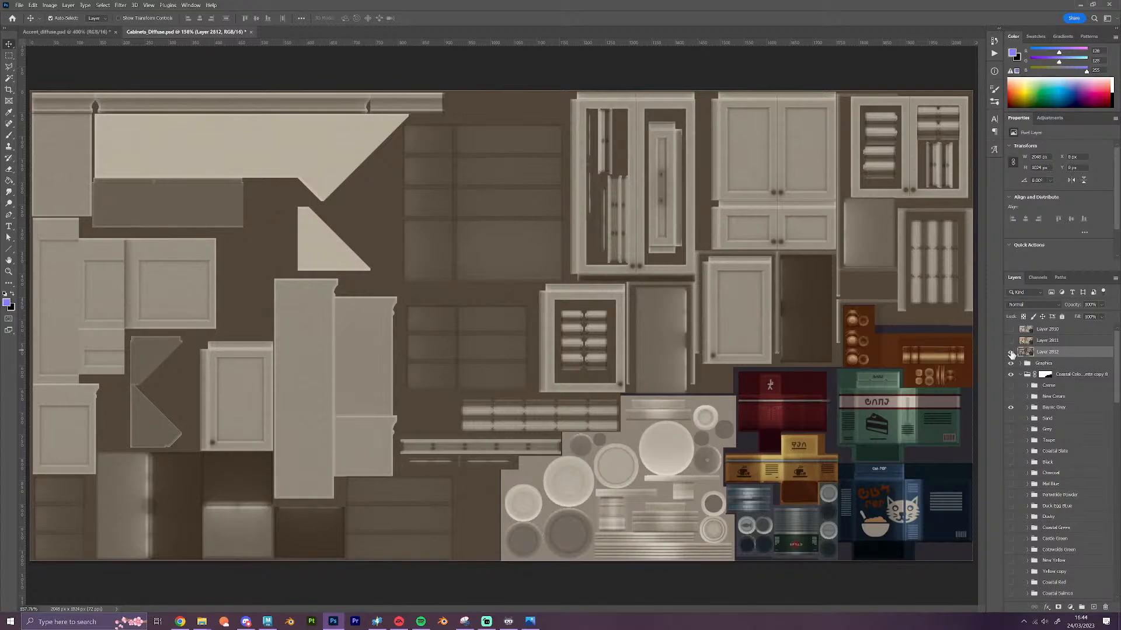
left_click(1010, 353)
Show Sand in place of Baysic Grey in both Coastal Colour Palette copy 8 and Coastal Enhancement Palette copy 2
left_click(1011, 418)
left_click(1011, 352)
left_click(1020, 375)
scroll(1056, 475, "down", 4)
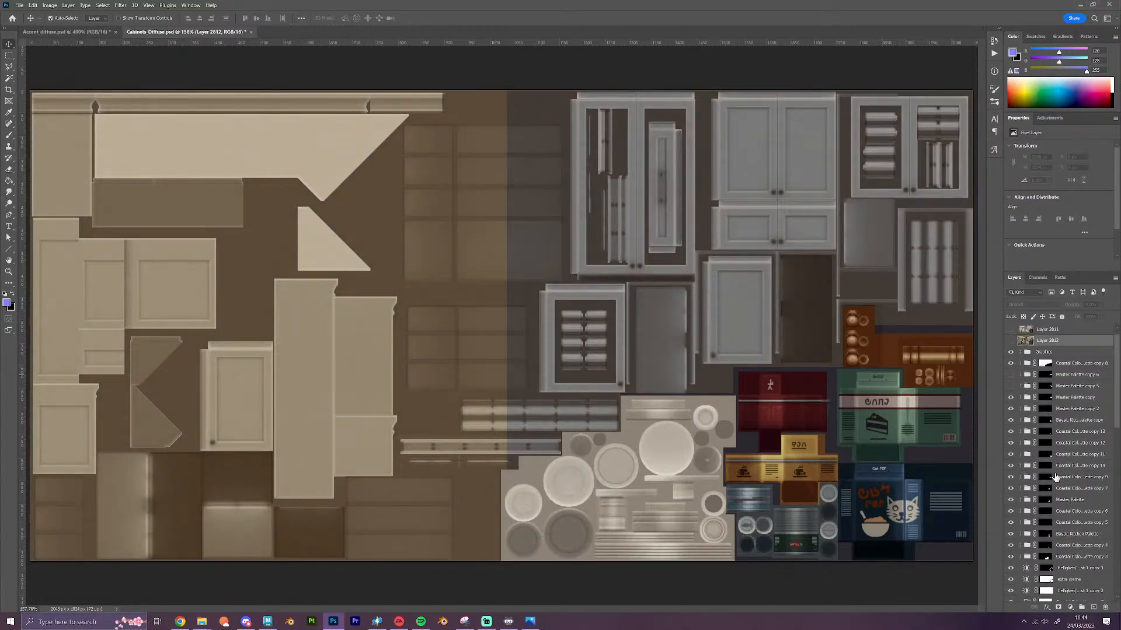
left_click(1010, 523)
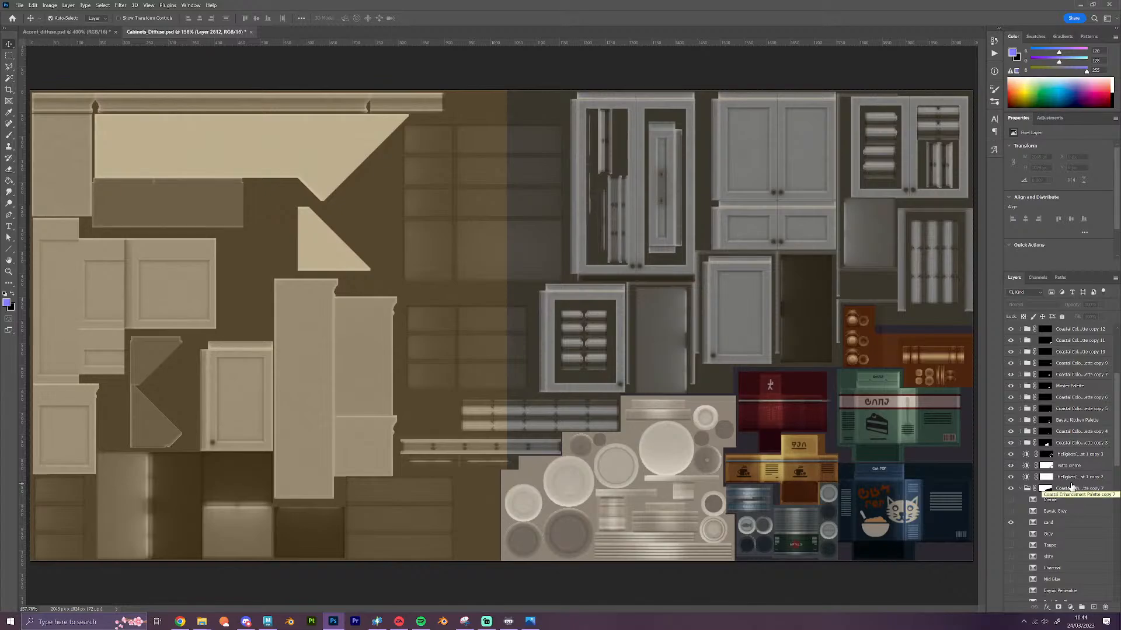
Compare the Sand version with the stamped Baysic Grey layer by briefly showing the stamped layer
scroll(1072, 488, "up", 5)
left_click(1010, 352)
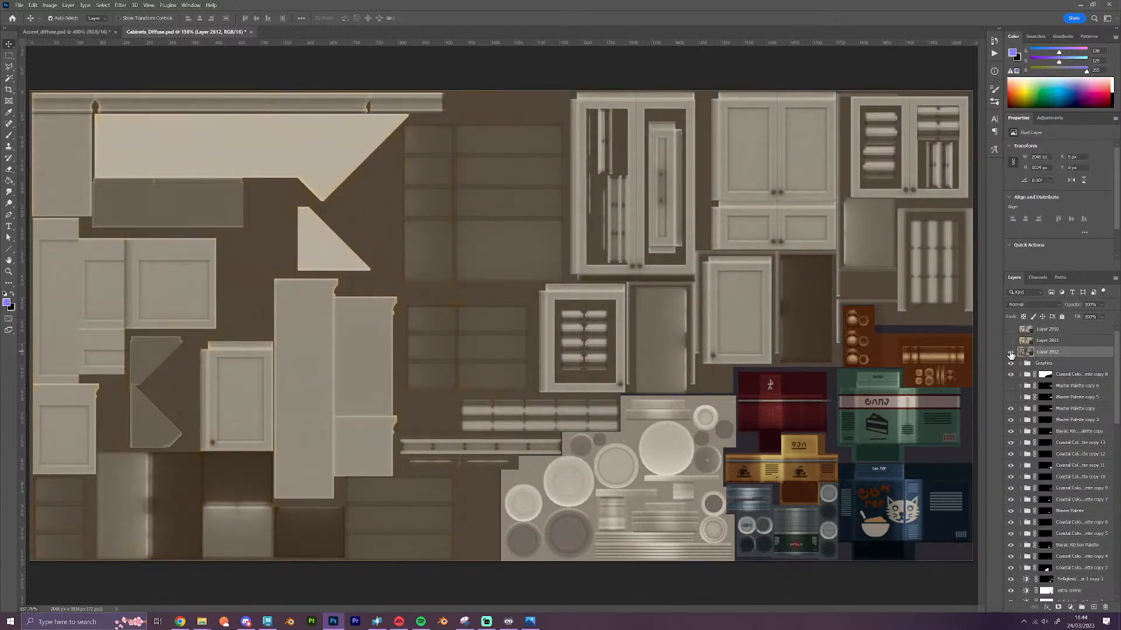
left_click(1010, 352)
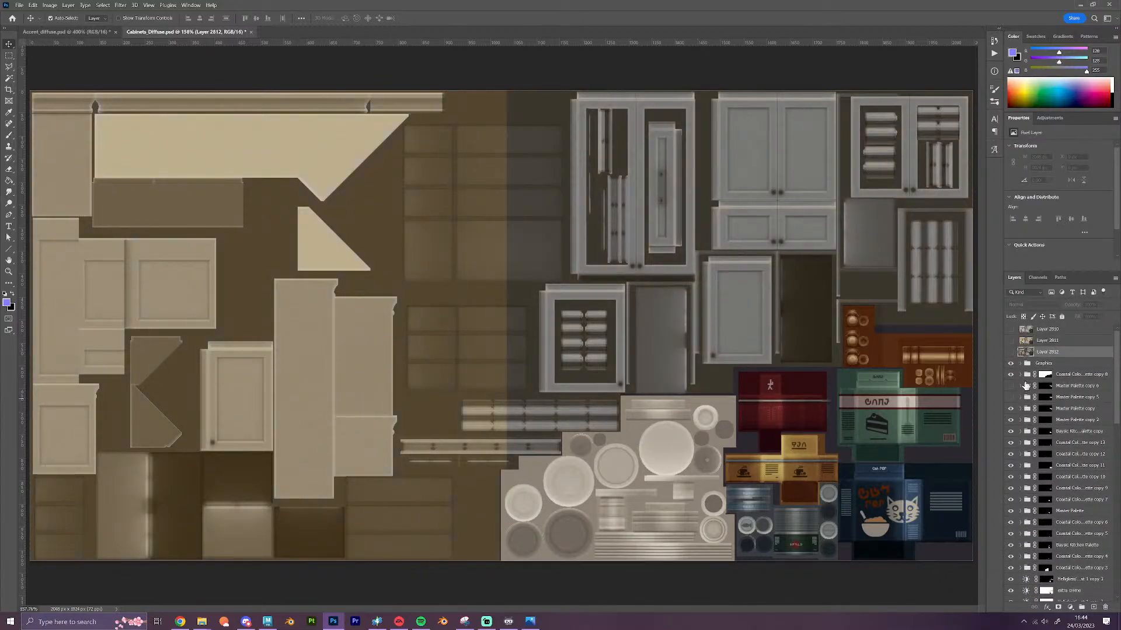
Rotate both layers in the Sand folder 90 degrees with Free Transform and scale them up to cover the full canvas width
left_click(1020, 375)
left_click(1027, 418)
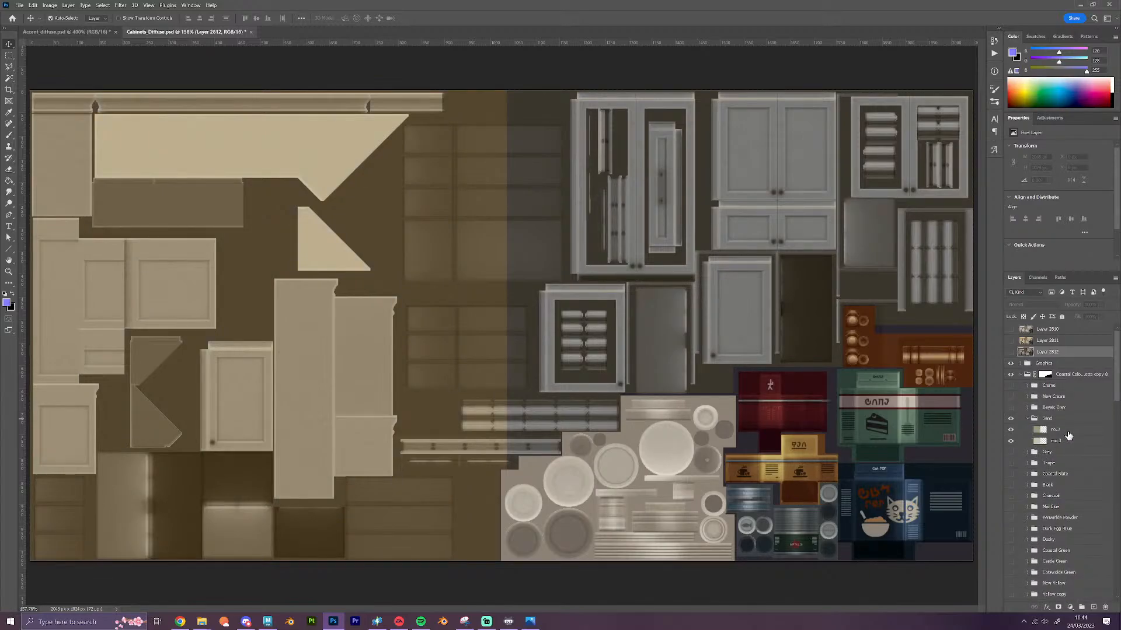
left_click(1058, 431)
left_click(1068, 444, "shift")
key("ctrl+t")
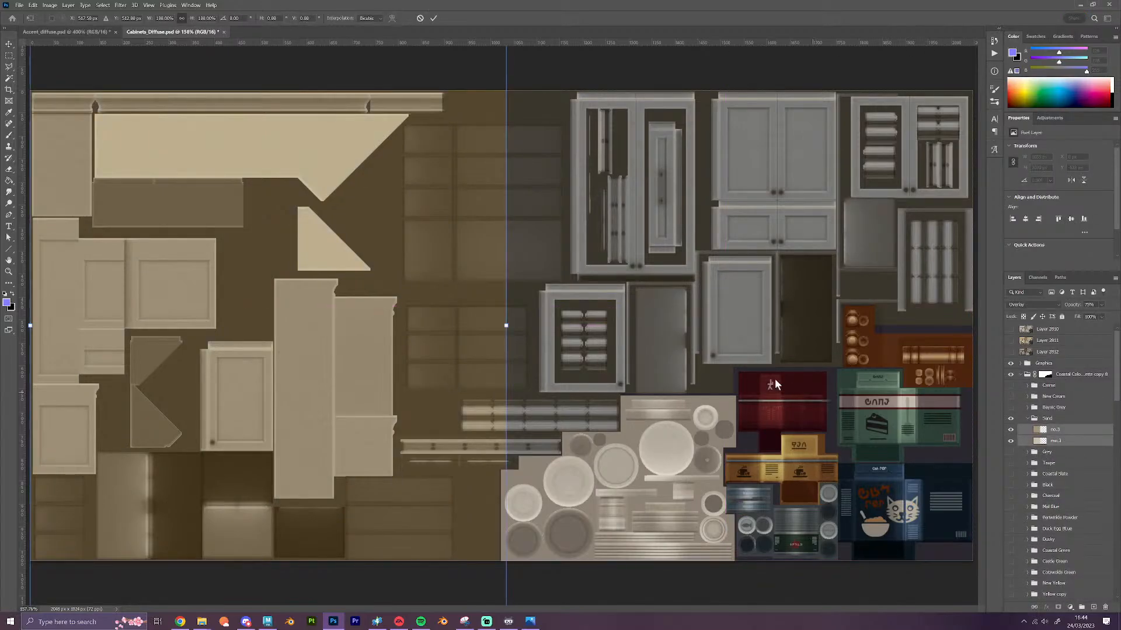
left_click_drag(526, 322, 274, 571)
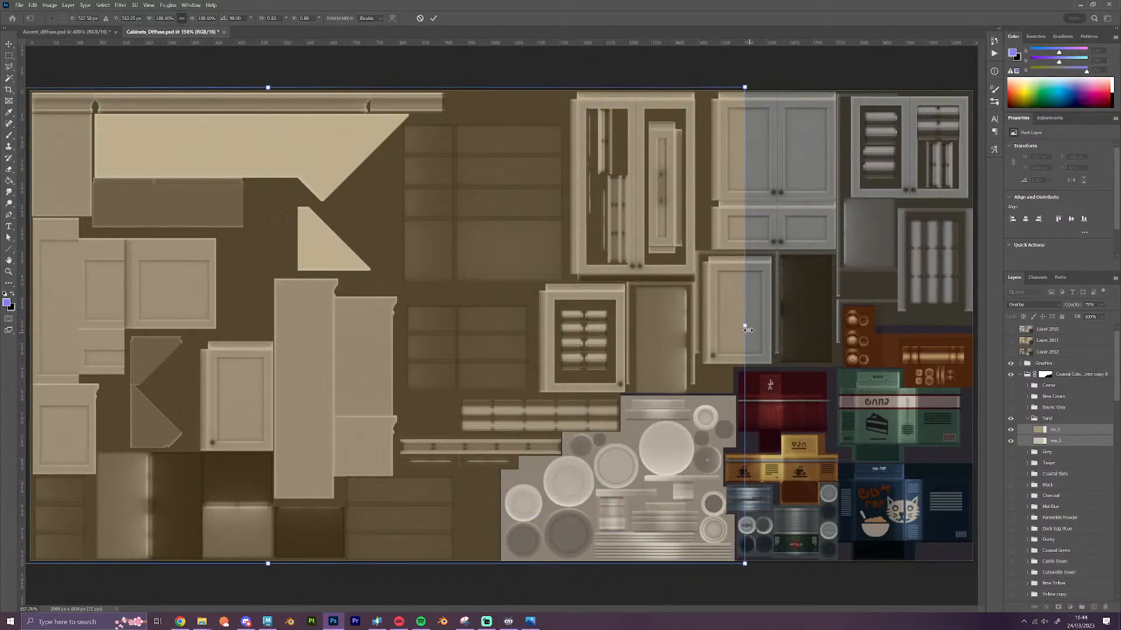
left_click_drag(744, 325, 992, 320)
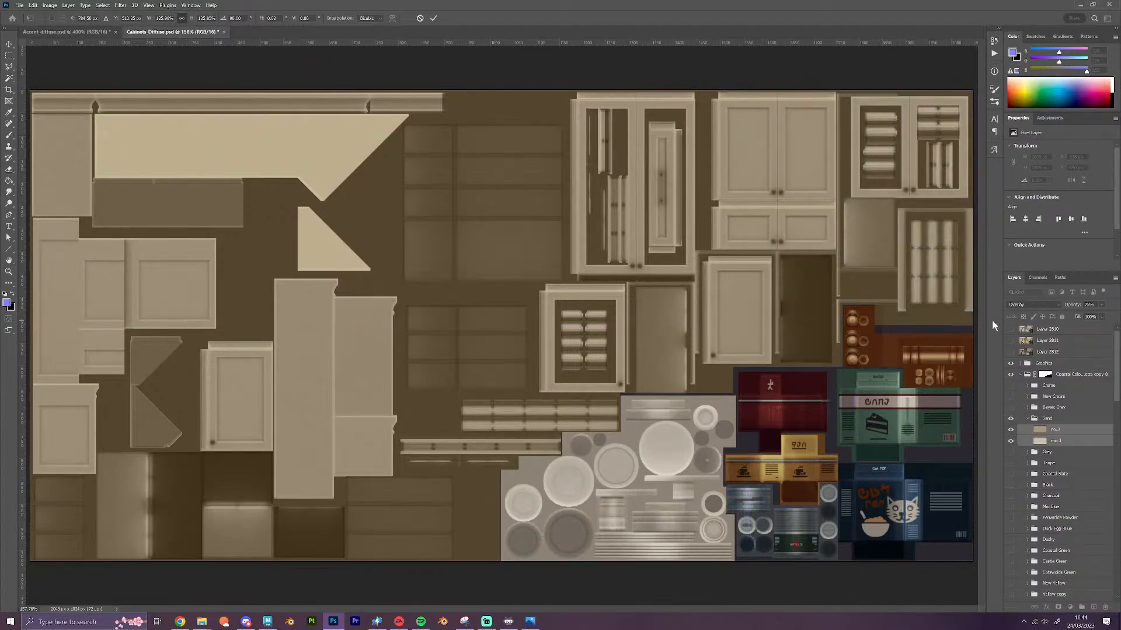
key("Return")
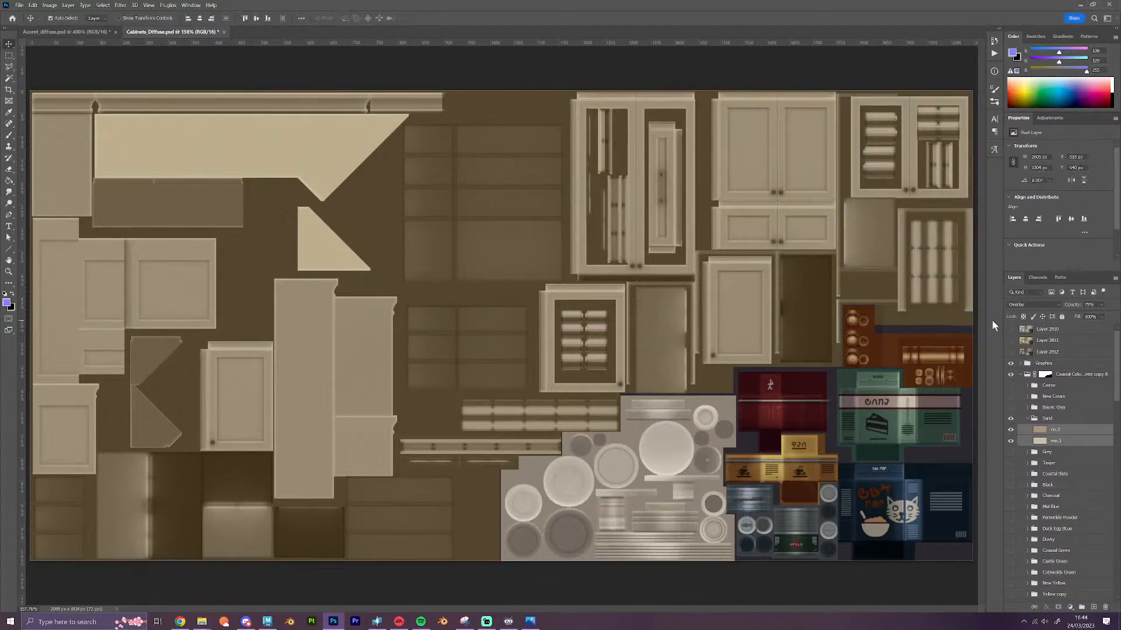
Stamp the visible Sand result into a new layer above Graphics and hide the stamped layer
left_click(1024, 380)
left_click(1077, 364)
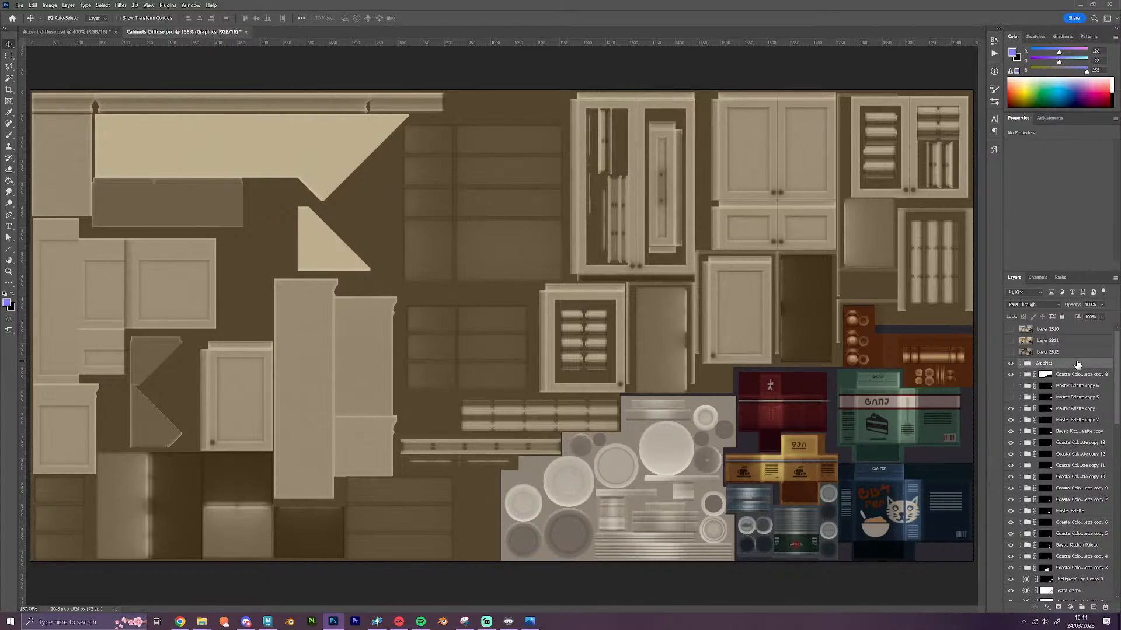
key("ctrl+shift+alt+e")
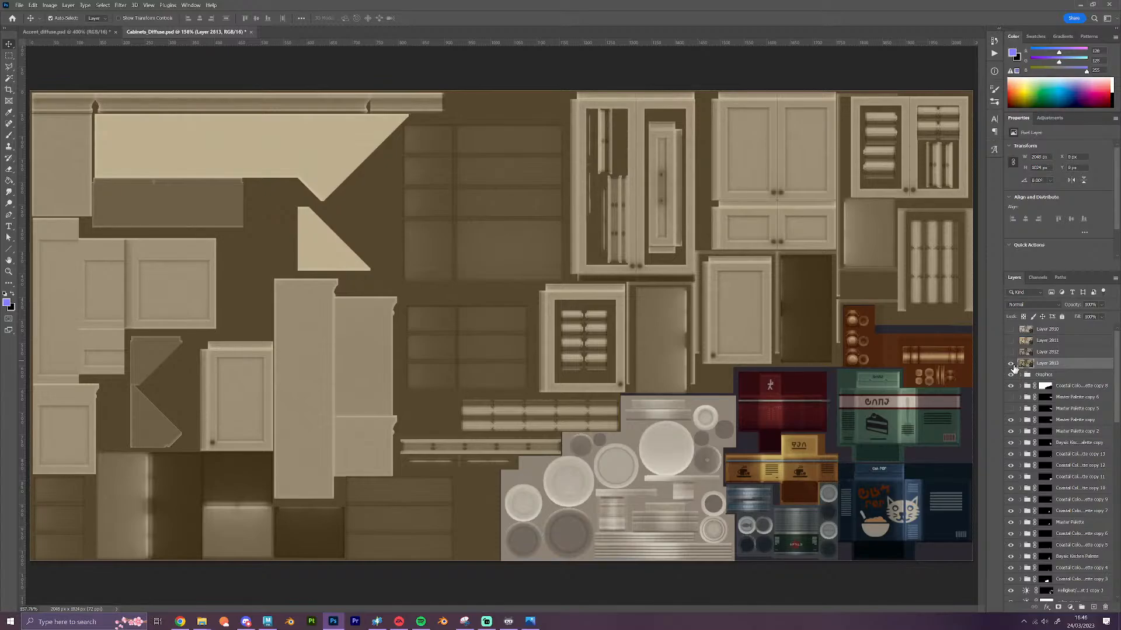
left_click(1011, 363)
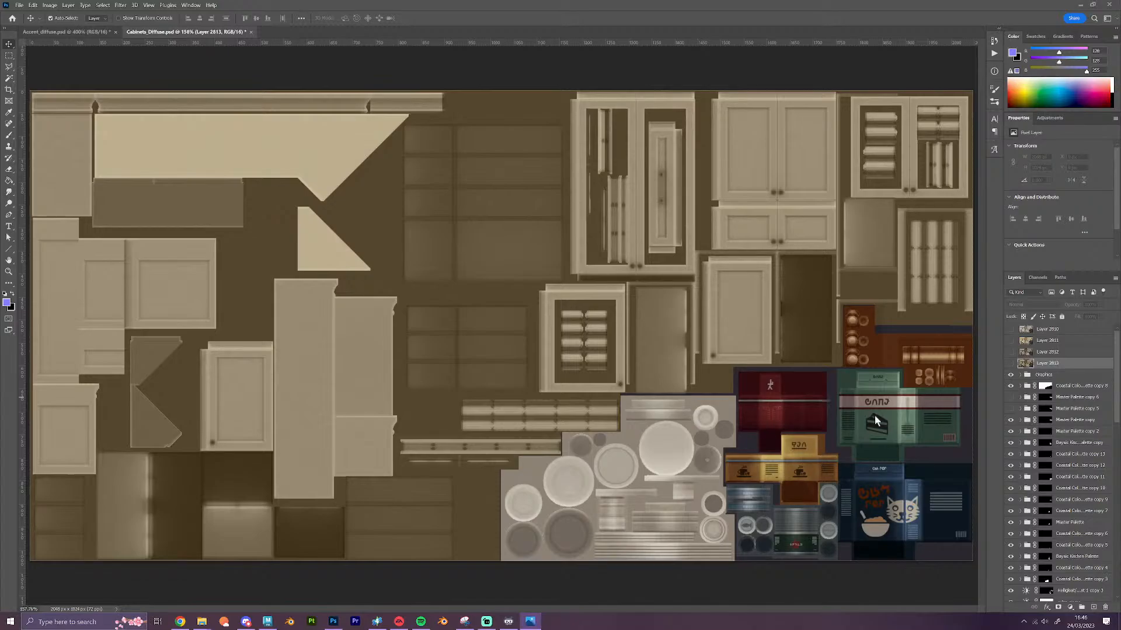
Expand the Coastal Colour Palette copy 8 group and collapse its Sand folder
left_click(1021, 386)
left_click(1027, 430)
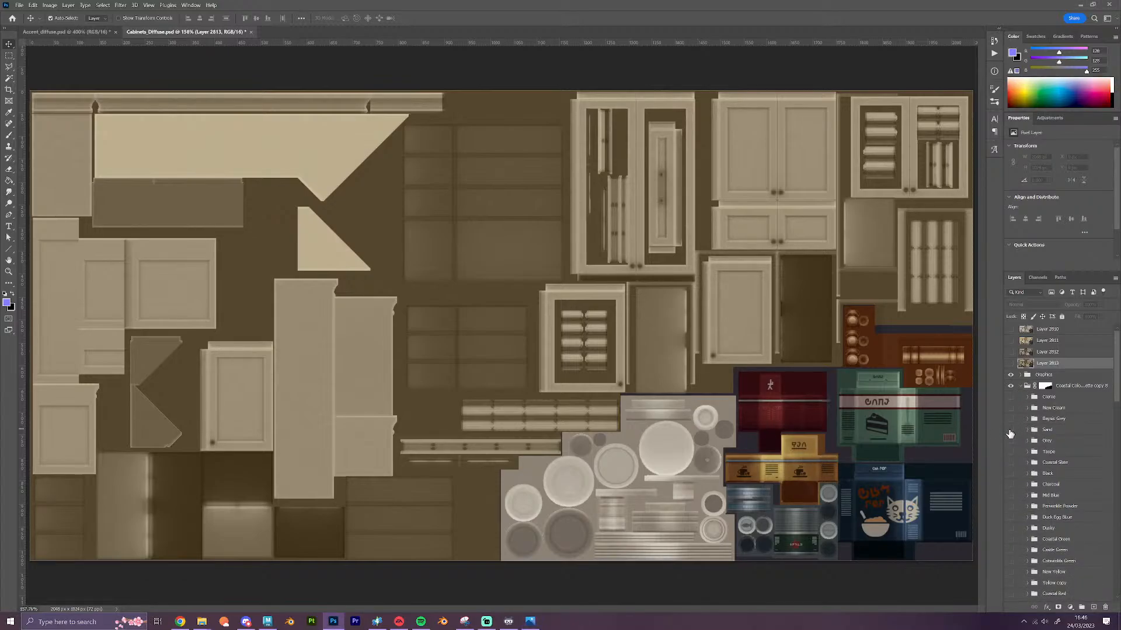
Switch the cabinets from Sand to Grey in both the coastal colour palette group and the Coastal Enhancements copy 7 group
left_click(1010, 429)
left_click(1011, 441)
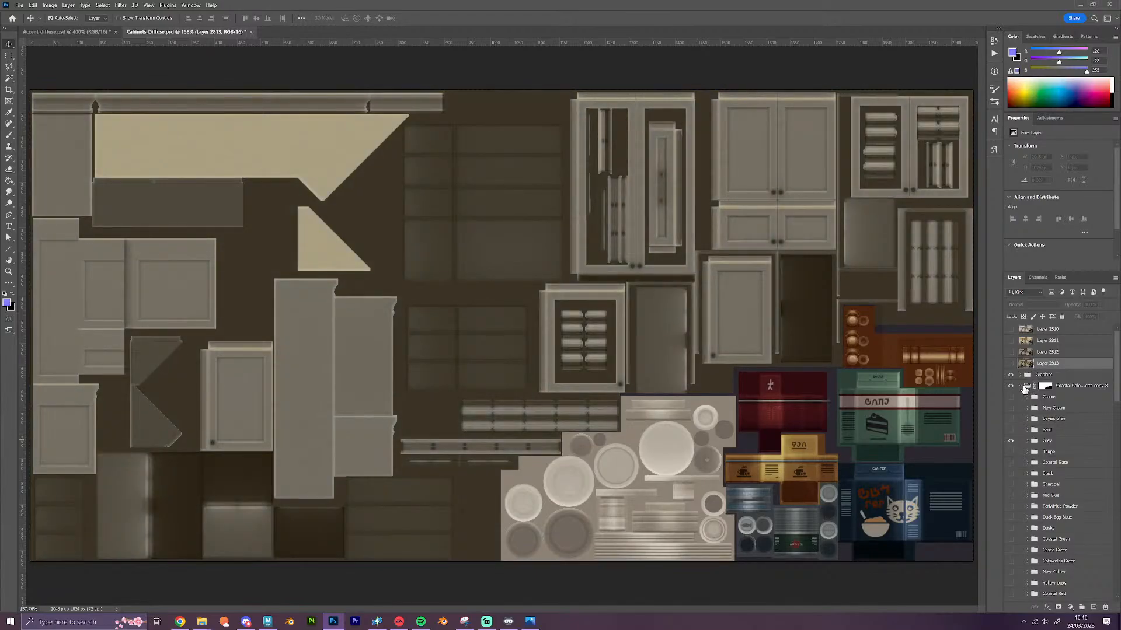
left_click(1021, 386)
scroll(1021, 444, "down", 4)
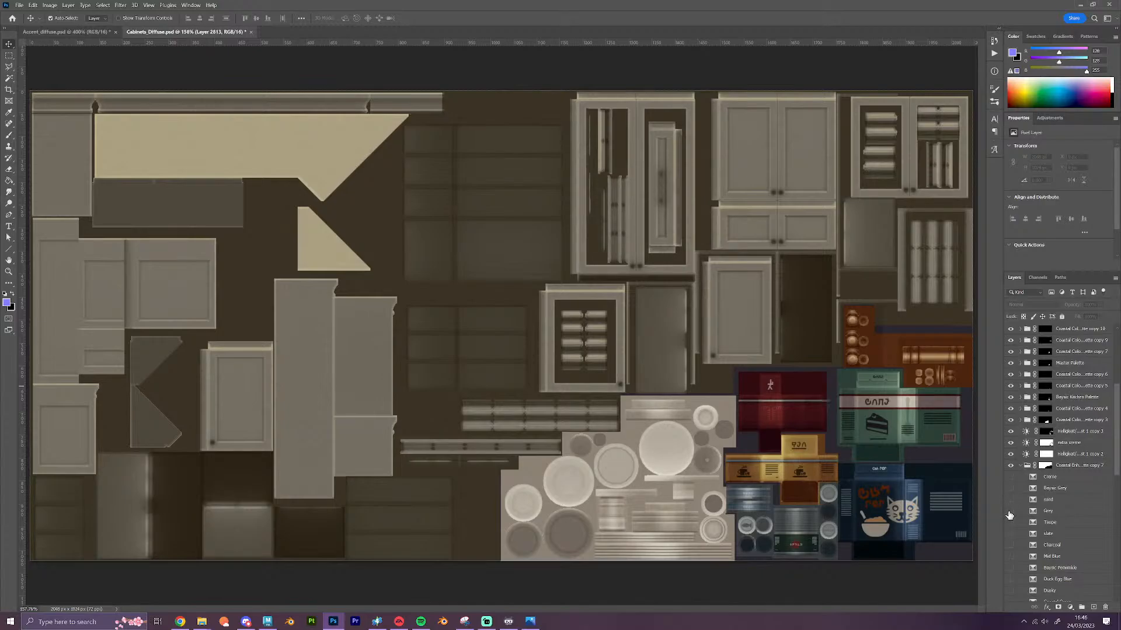
left_click(1011, 499)
left_click(1010, 511)
Stamp the visible Grey cabinet texture into a merged layer above the Graphics group and hide it
scroll(1057, 492, "up", 6)
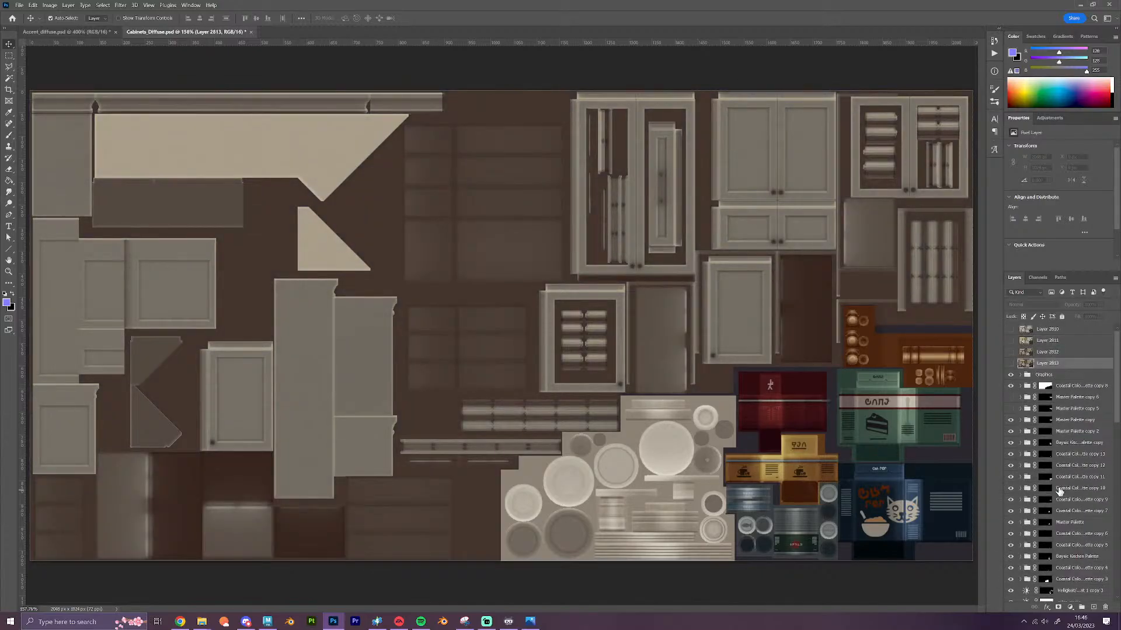
left_click(1062, 375)
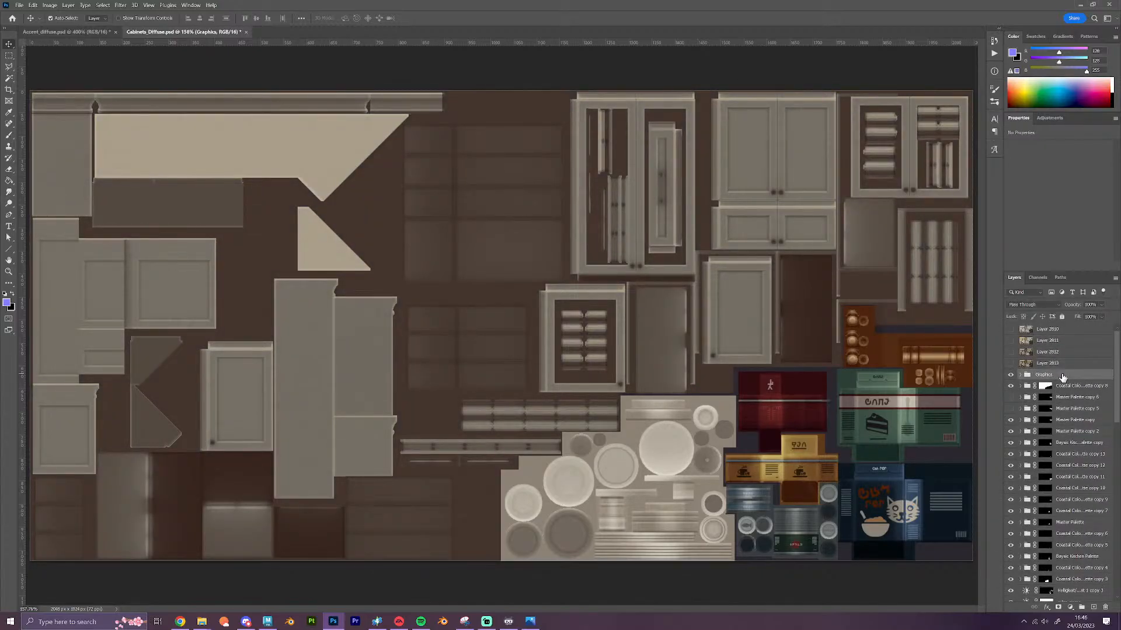
key("ctrl+shift+alt+e")
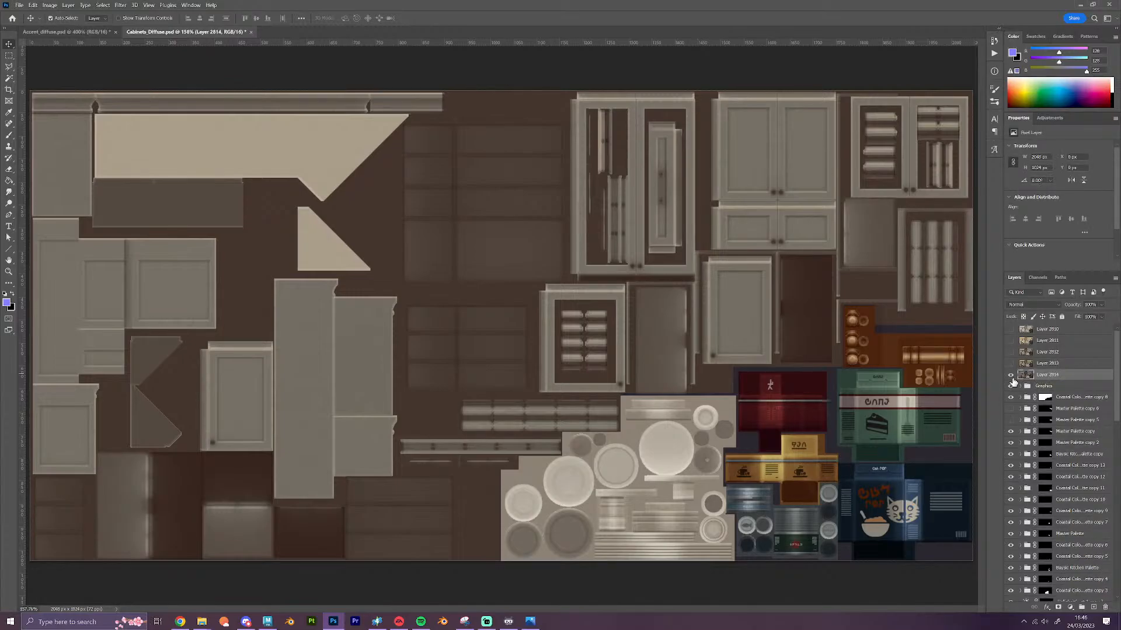
left_click(1010, 376)
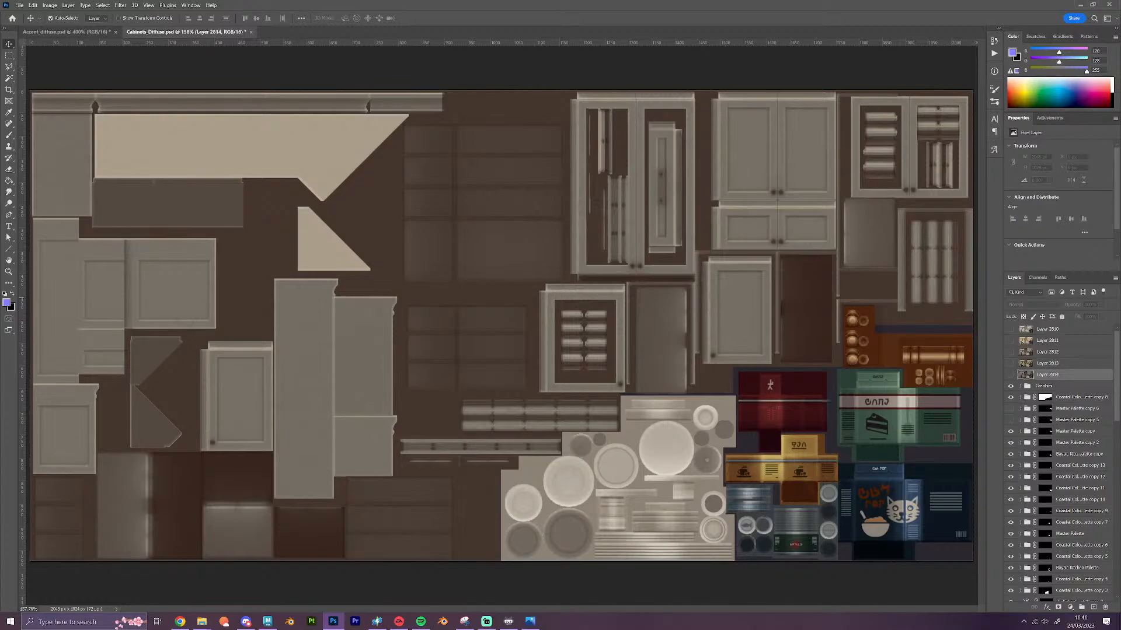
Show the merged Grey layer again for comparison, and delete it
key("alt+Tab")
left_click(1010, 374)
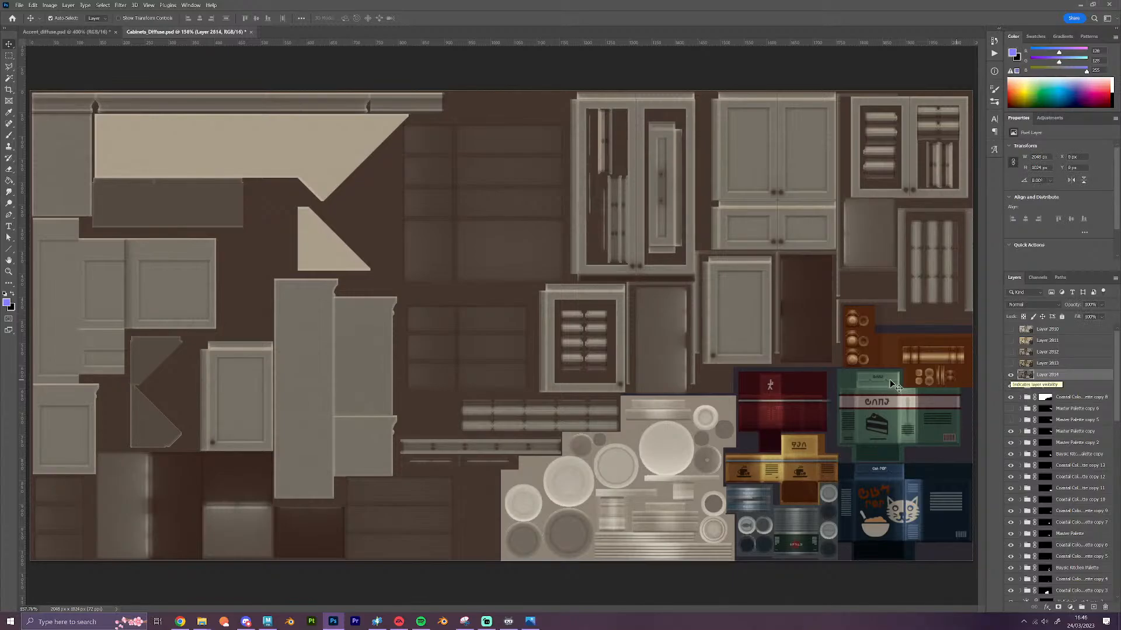
key("alt+Tab")
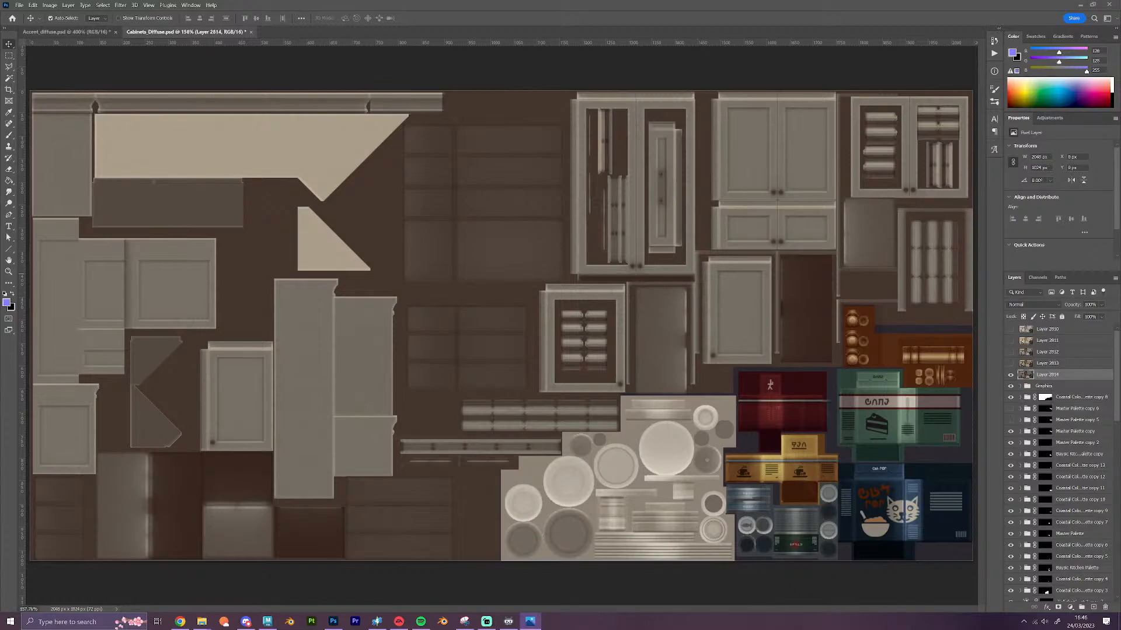
left_click(1065, 381)
key("Delete")
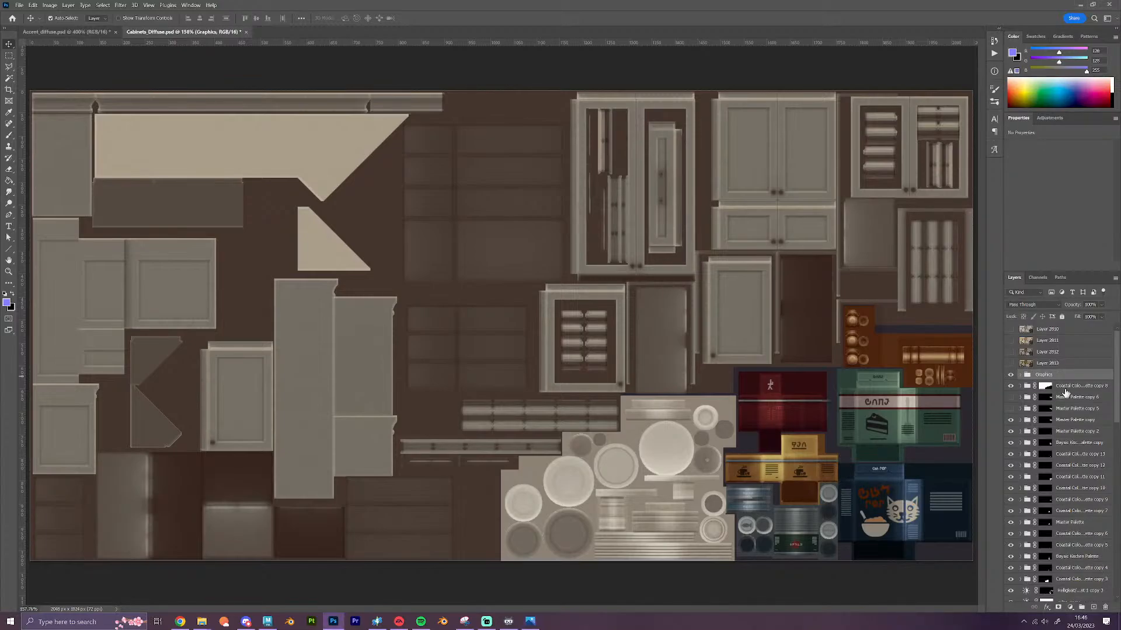
Recolour the jars section by hiding Master Palette copy and showing Master Palette copy 6 with its matching enhancements
left_click(1010, 420)
left_click(1010, 397)
scroll(1033, 538, "down", 3)
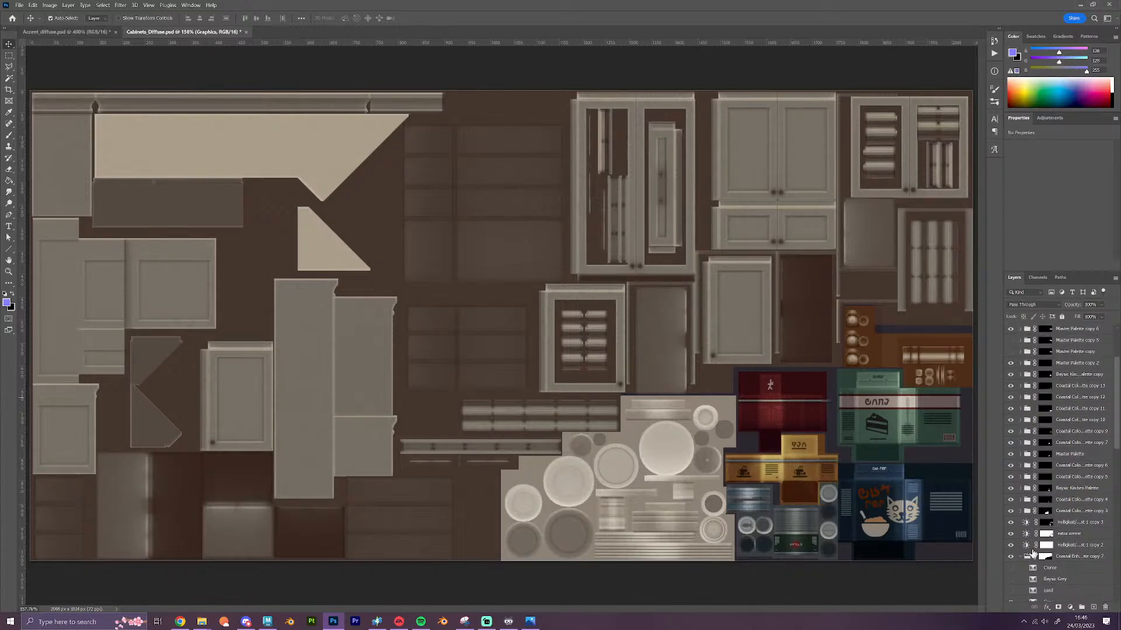
scroll(1032, 549, "down", 1)
left_click(1021, 534)
scroll(1021, 535, "down", 2)
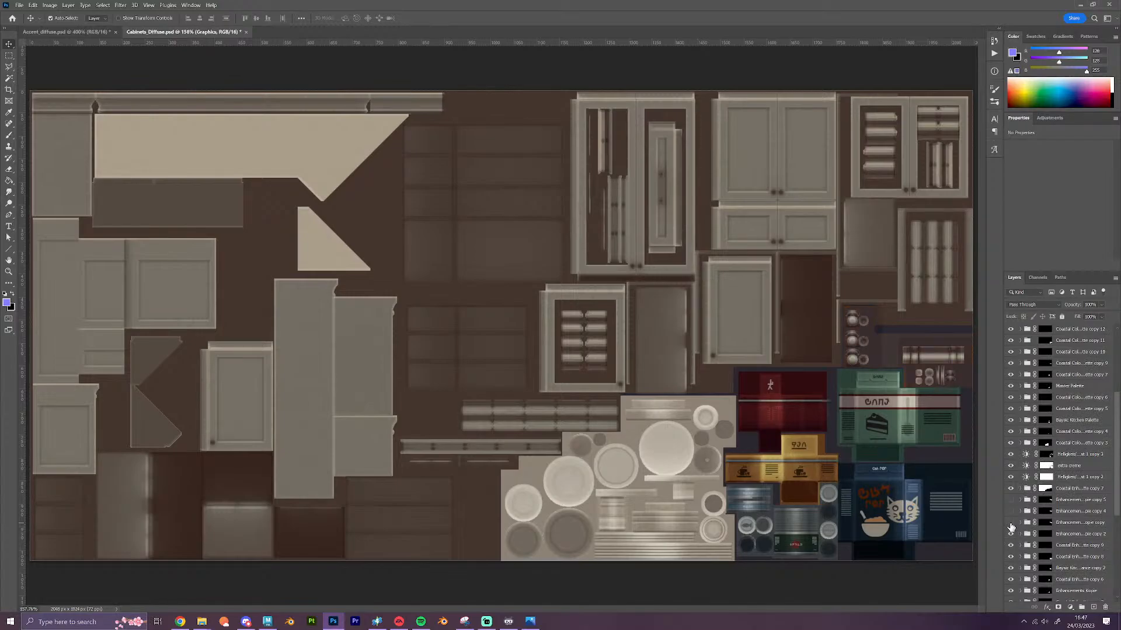
Stamp the Grey variant with the recoloured jars into a merged layer above the Graphics group and leave it hidden
scroll(1045, 531, "up", 6)
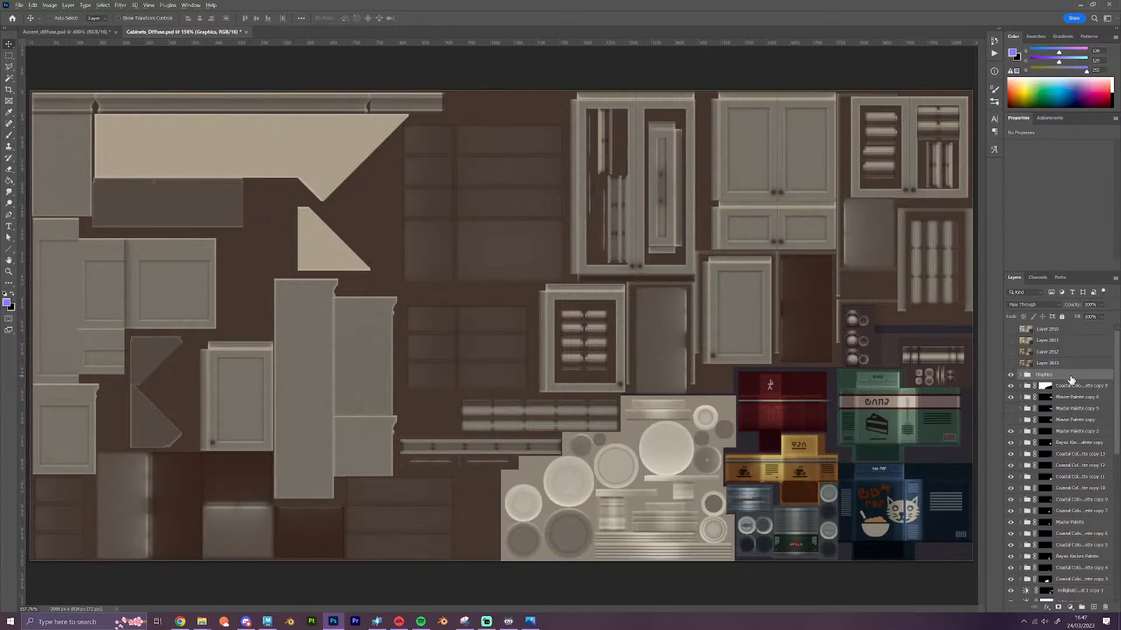
key("ctrl+shift+alt+e")
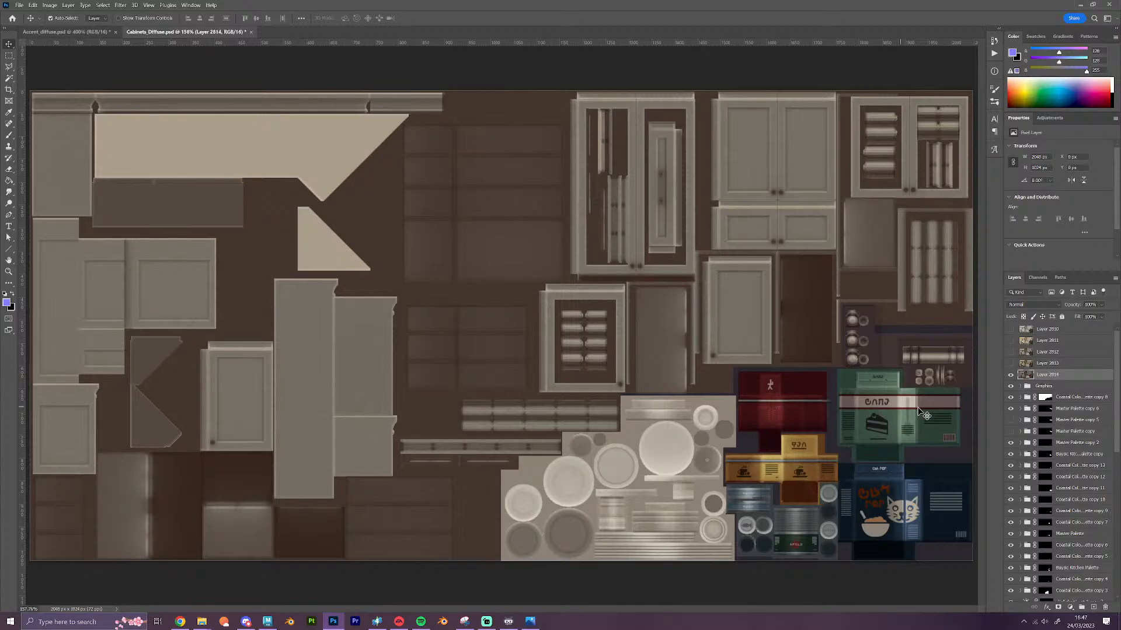
left_click(1010, 374)
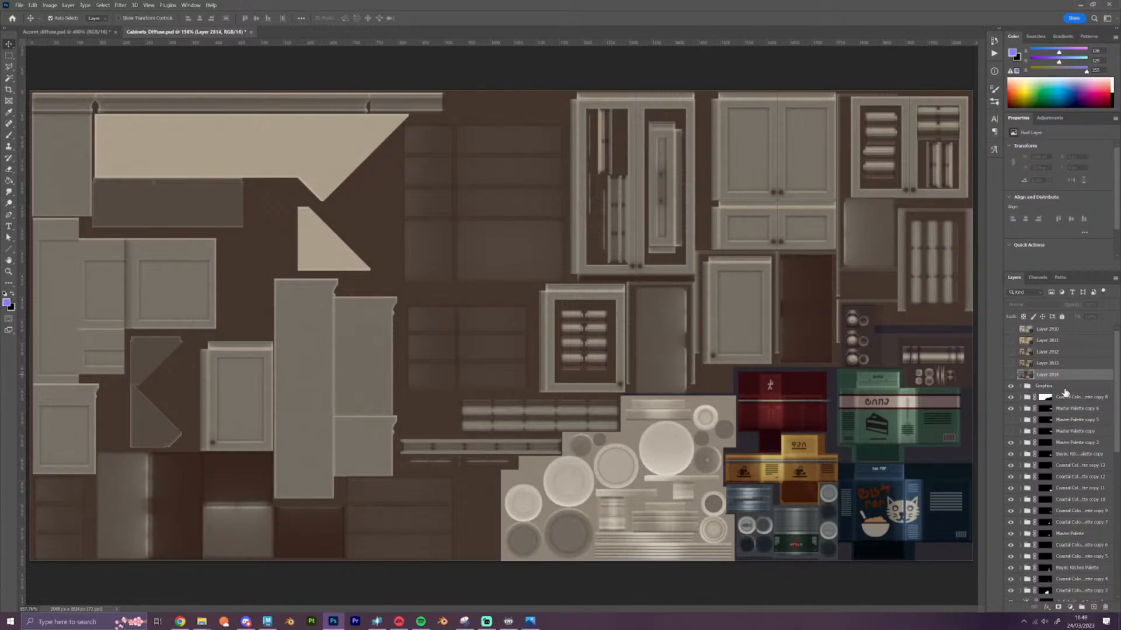
left_click(1011, 374)
left_click(1011, 375)
key("alt+Tab")
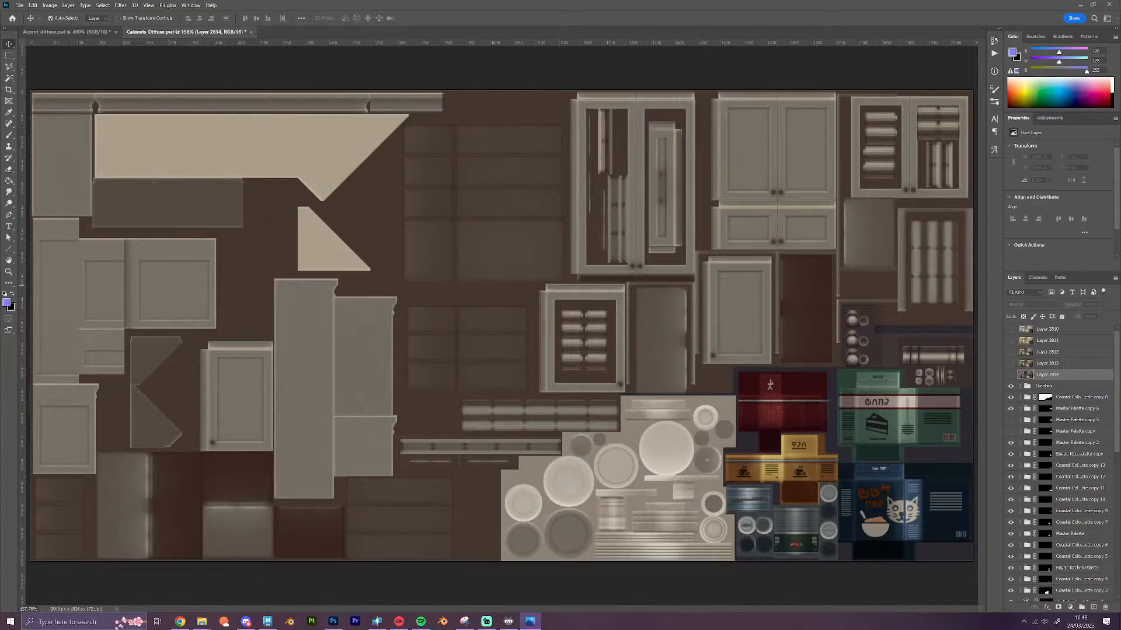
Switch the cabinets from Grey to Taupe in both the coastal colour palette group and the Coastal Enhancements copy 7 group
left_click(1020, 398)
left_click(1010, 463)
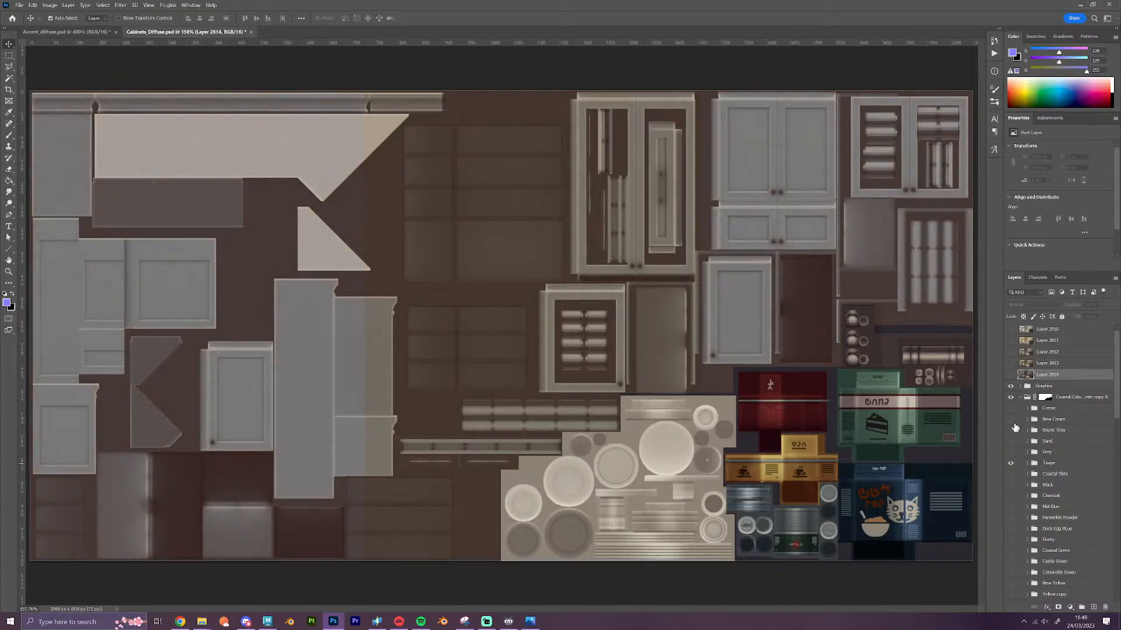
left_click(1020, 397)
scroll(1028, 459, "down", 5)
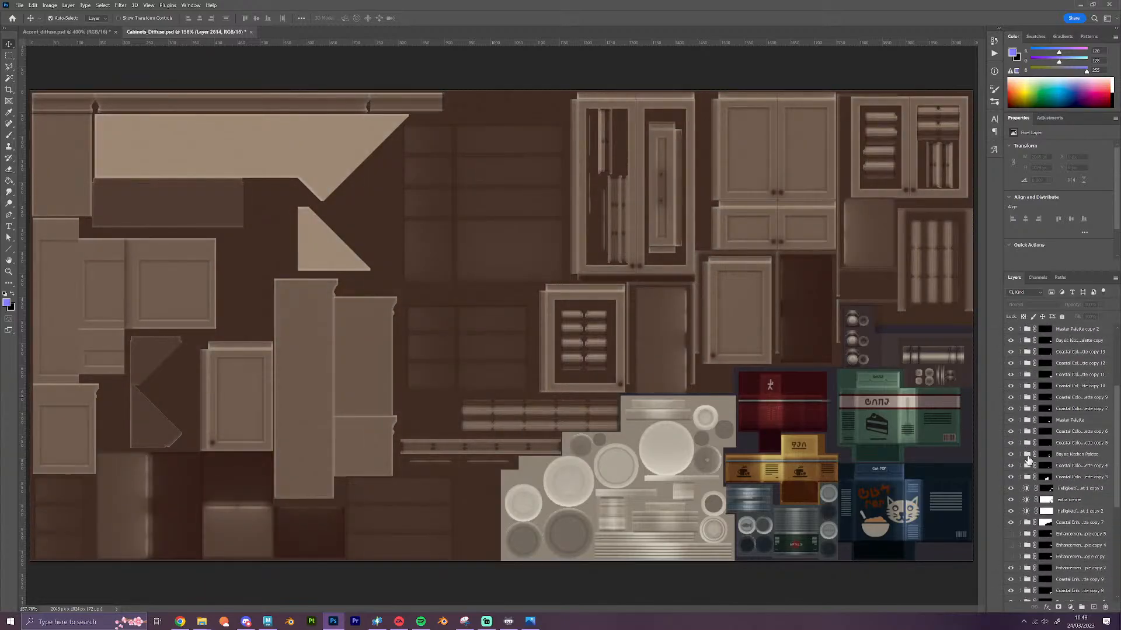
scroll(1027, 460, "down", 2)
left_click(1020, 476)
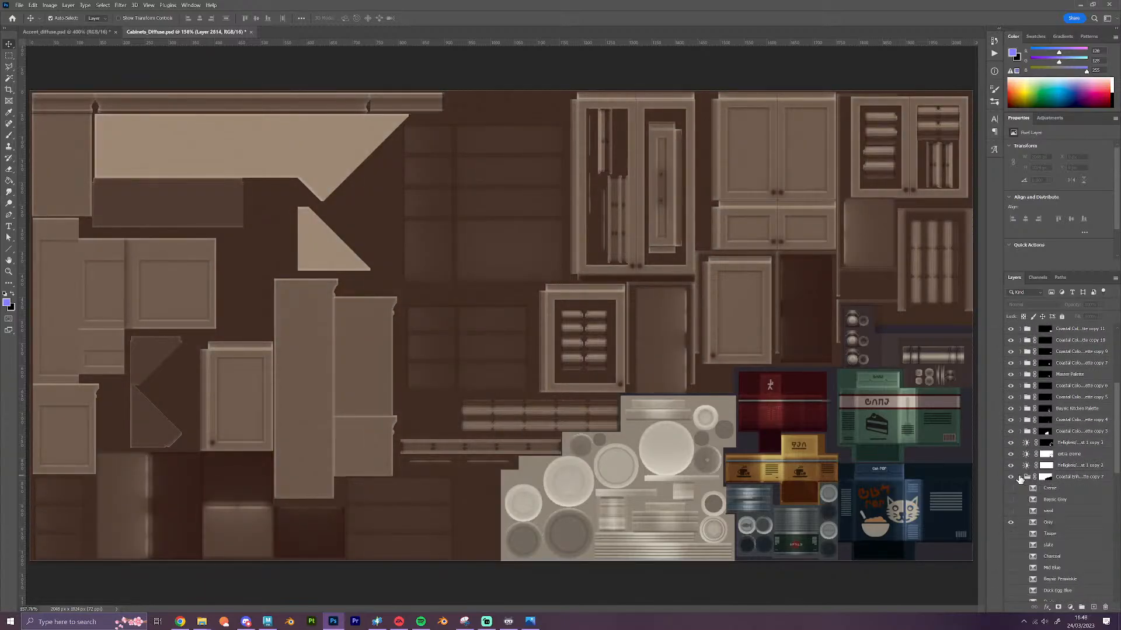
left_click(1012, 523)
left_click(1011, 533)
Stamp the visible Taupe variant into a merged layer directly above the Graphics group and hide it
scroll(1059, 478, "up", 6)
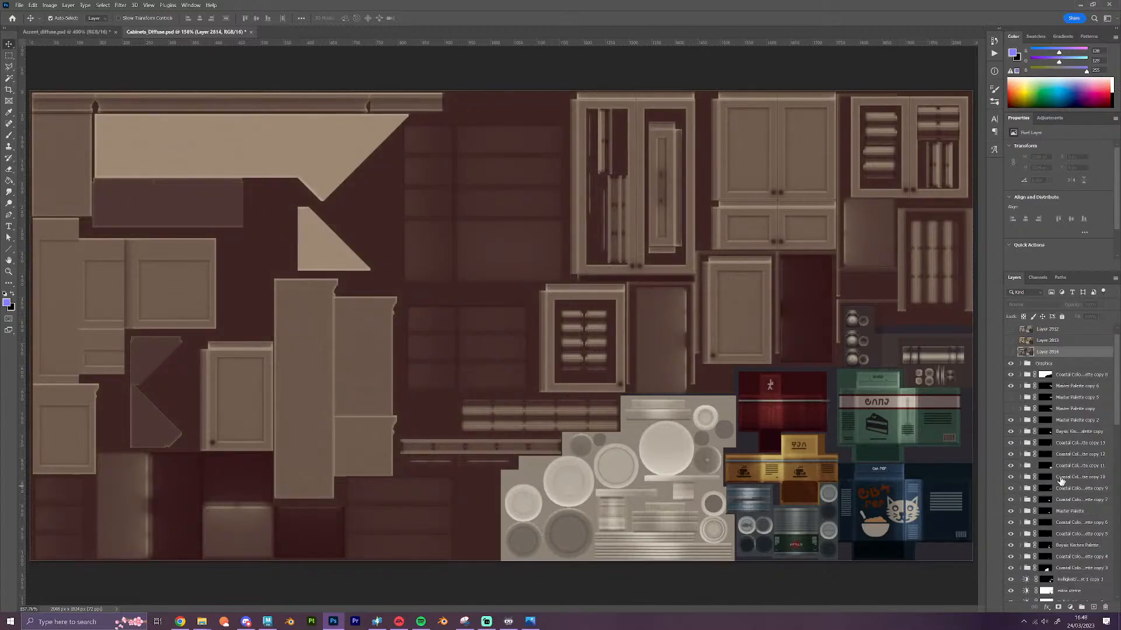
scroll(1061, 480, "up", 1)
left_click(1066, 386)
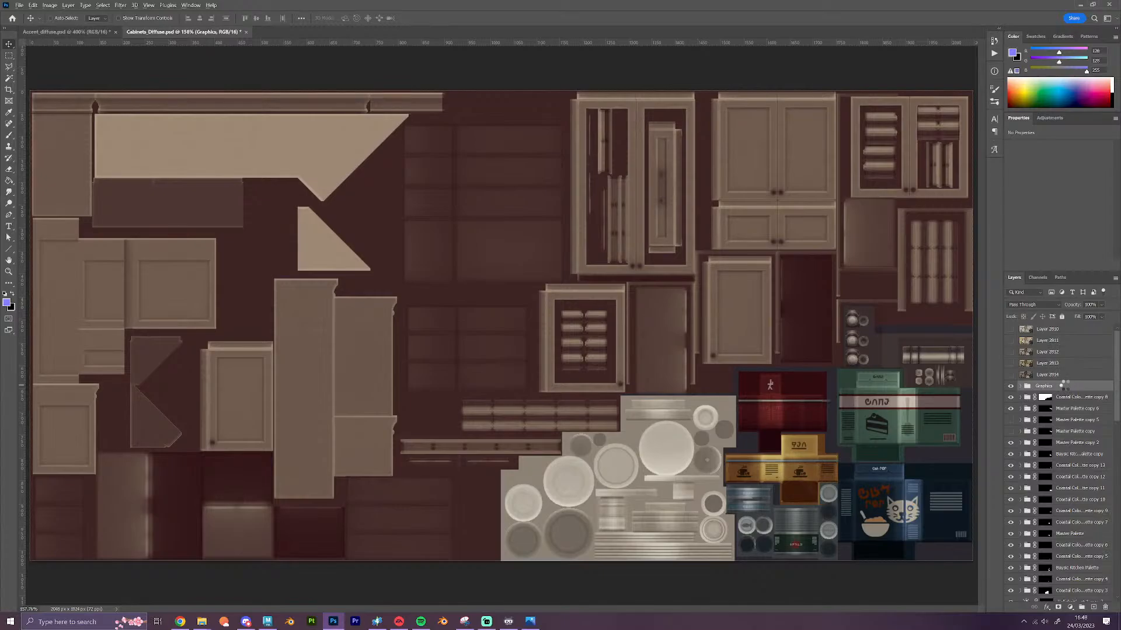
key("ctrl+shift+alt+n")
key("ctrl+shift+alt+e")
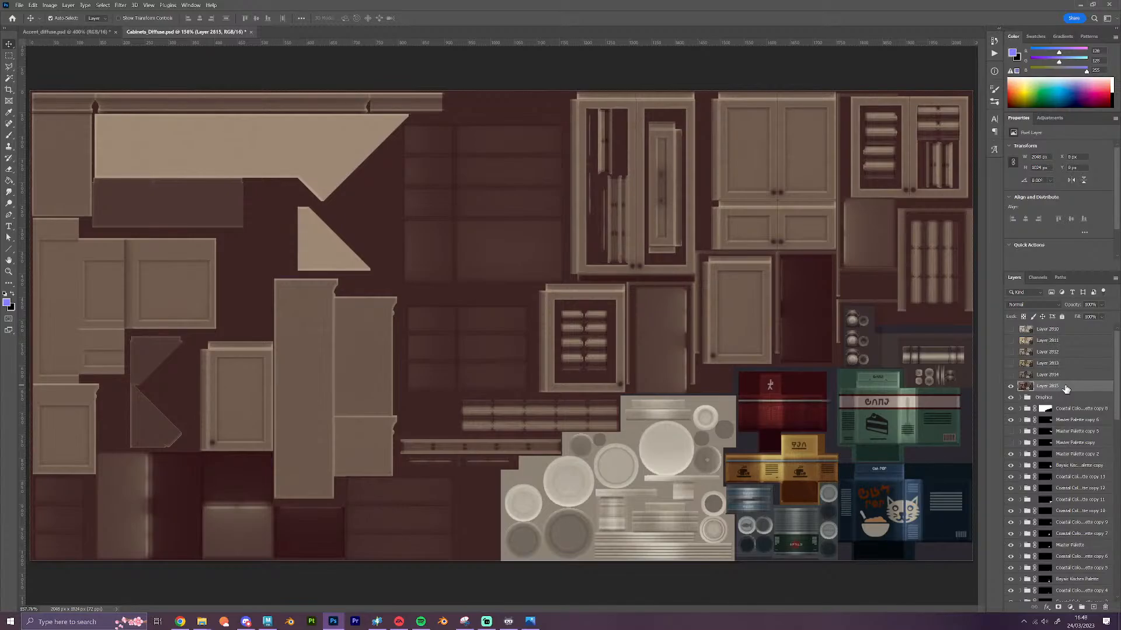
left_click(1010, 387)
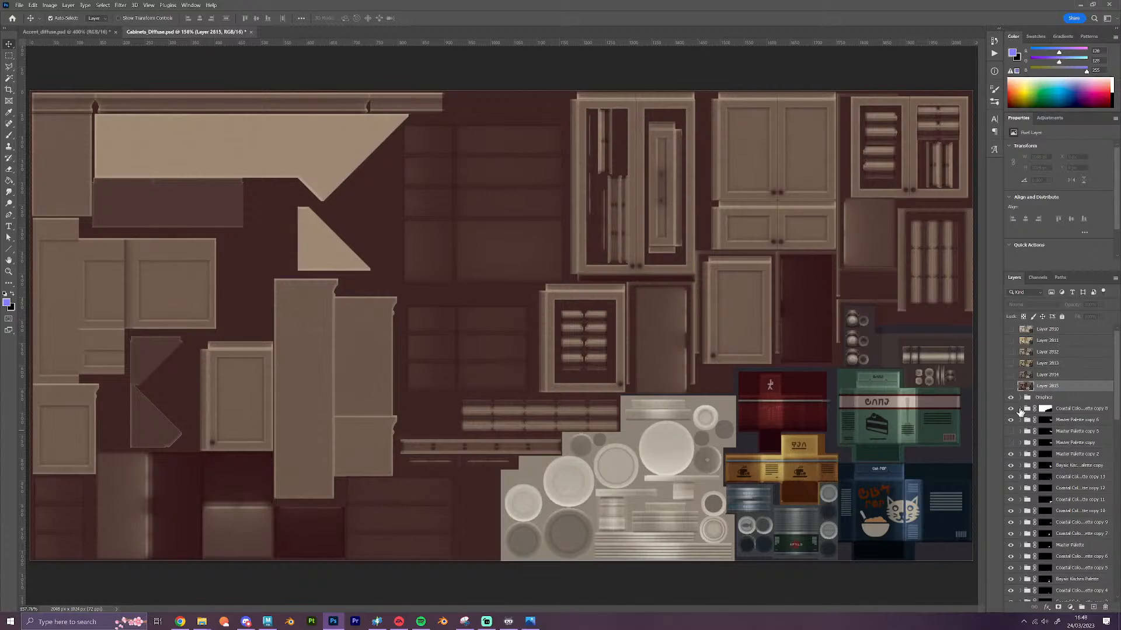
Switch the cabinets from Taupe to Coastal Slate in the colour palette group and to Slate in the Coastal Enhancements copy 7 group
left_click(1020, 410)
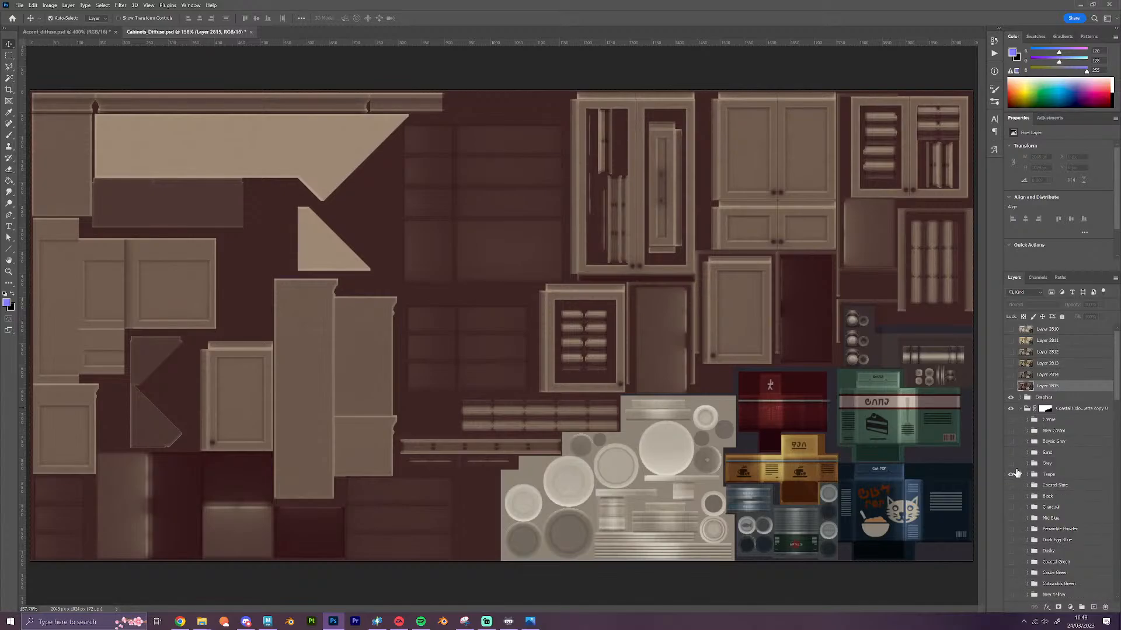
left_click(1011, 486)
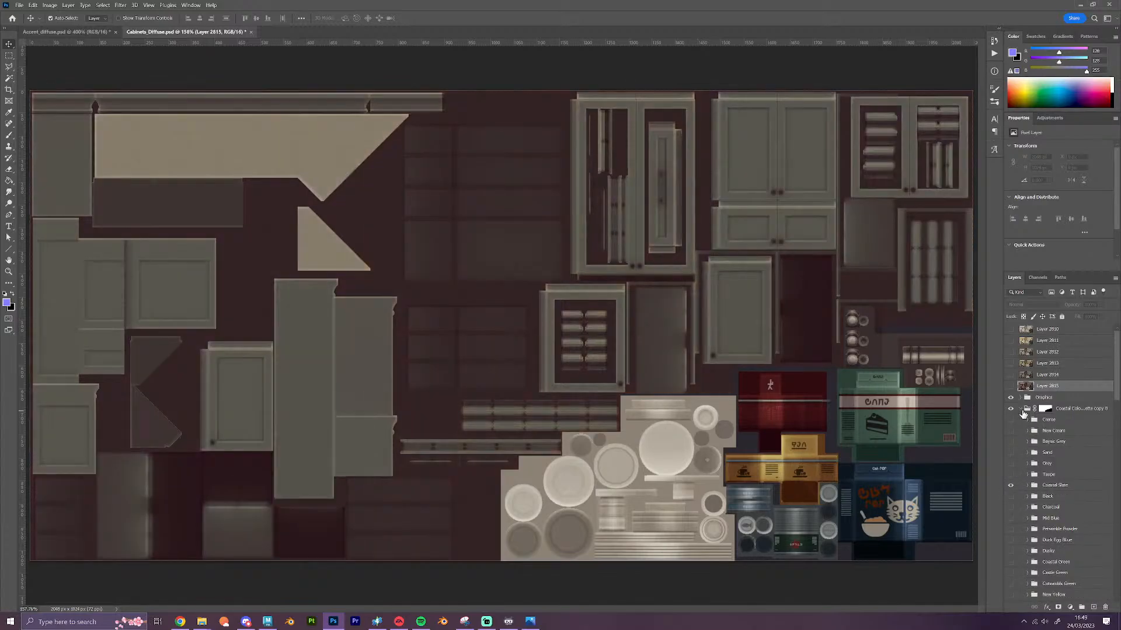
left_click(1020, 409)
scroll(1019, 514, "down", 3)
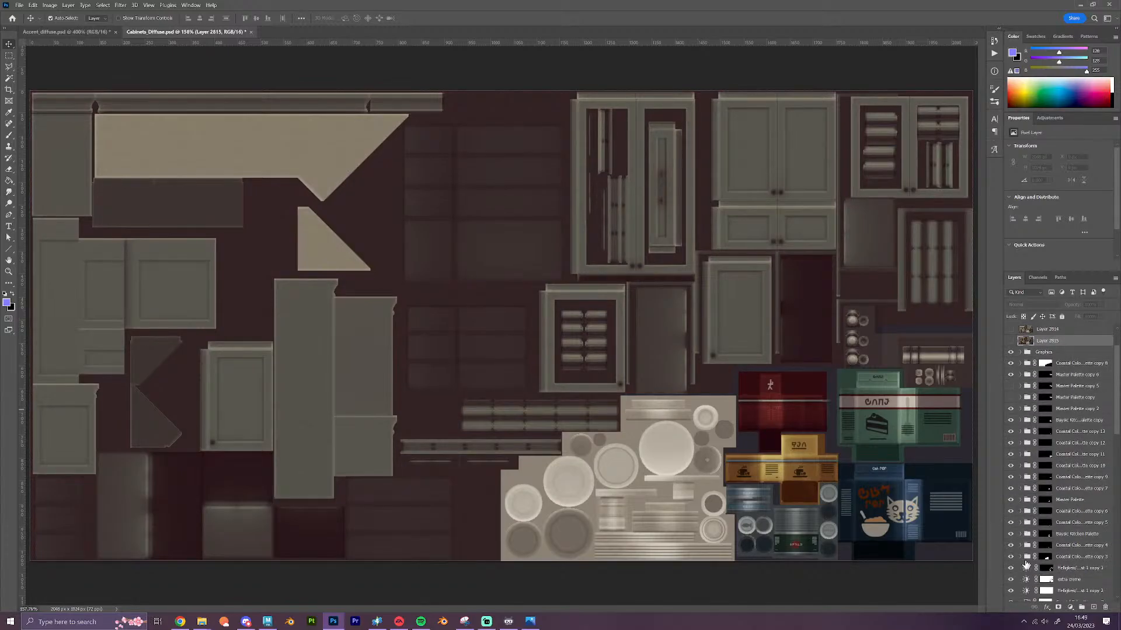
scroll(1027, 563, "down", 3)
scroll(1029, 561, "down", 1)
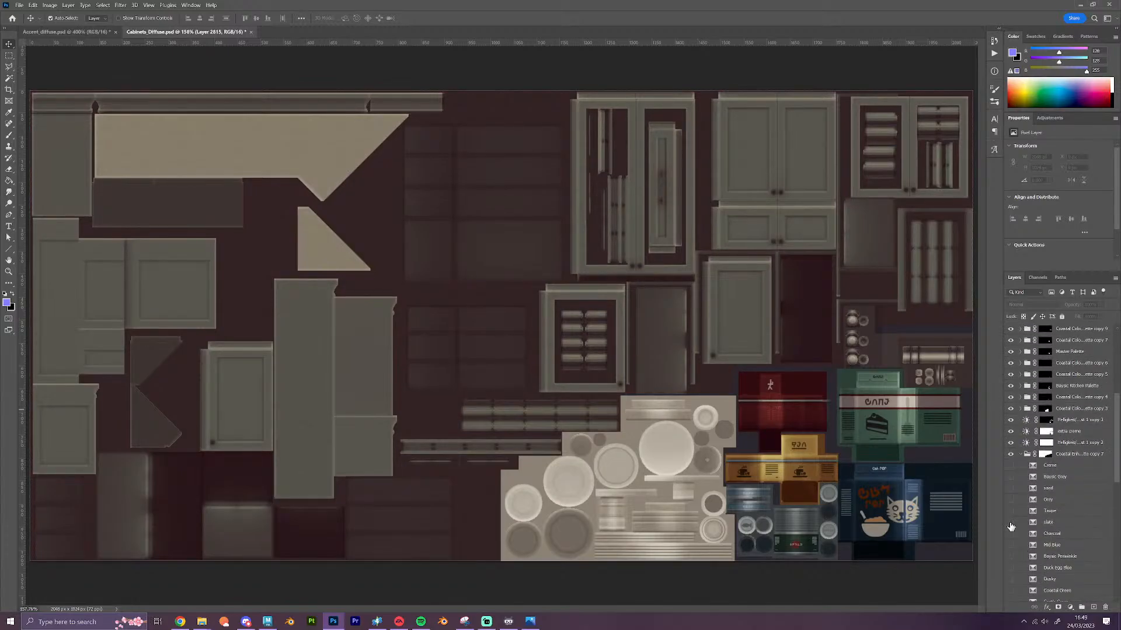
left_click(1010, 523)
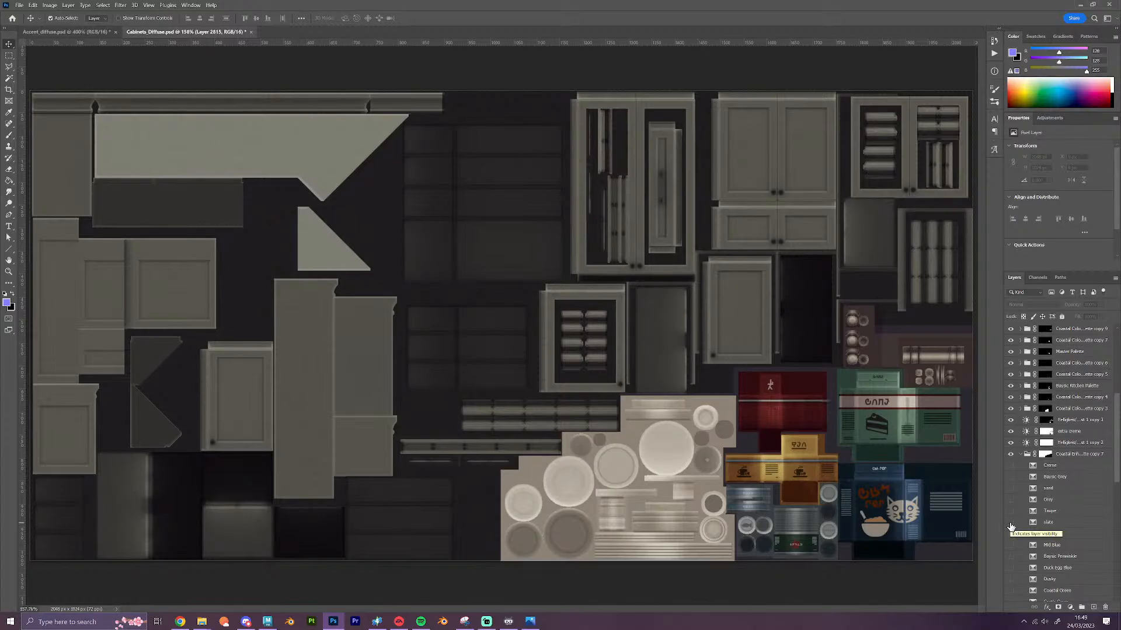
left_click(1010, 524)
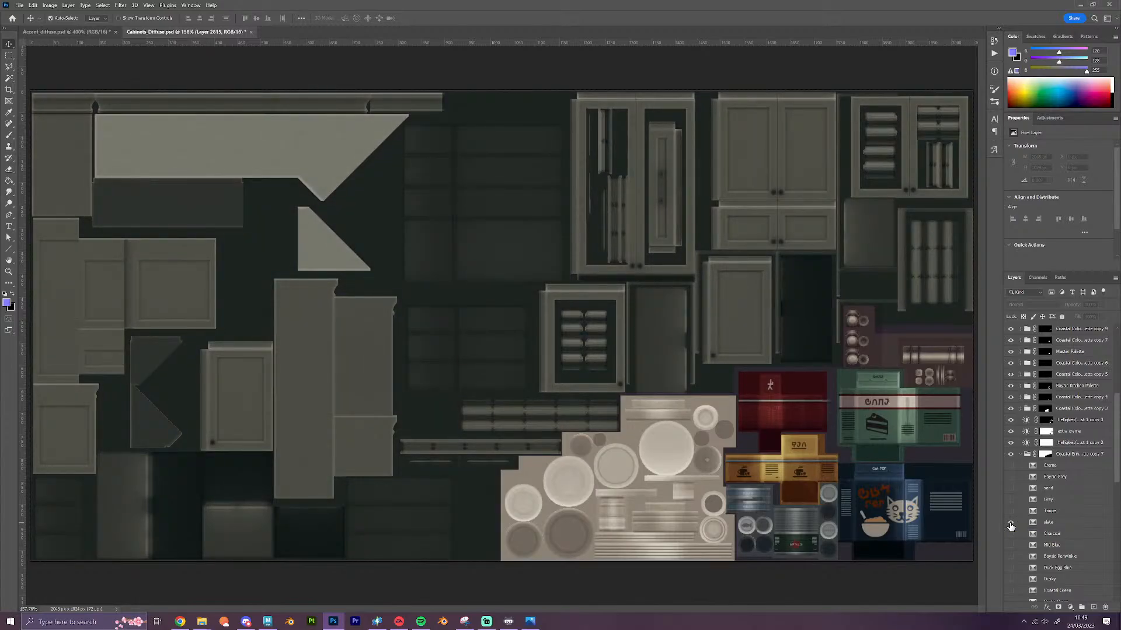
Recolour the jars section by hiding Master Palette copy 6 and showing Master Palette copy with its matching enhancements
scroll(1045, 518, "up", 5)
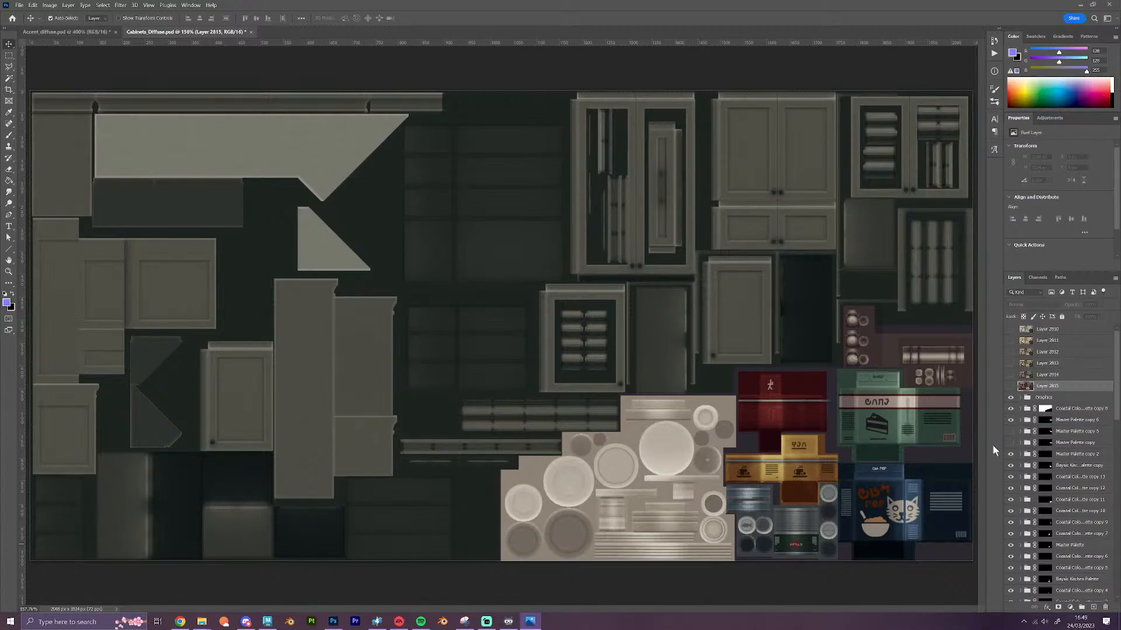
left_click(1015, 444)
left_click(1012, 421)
left_click(1012, 443)
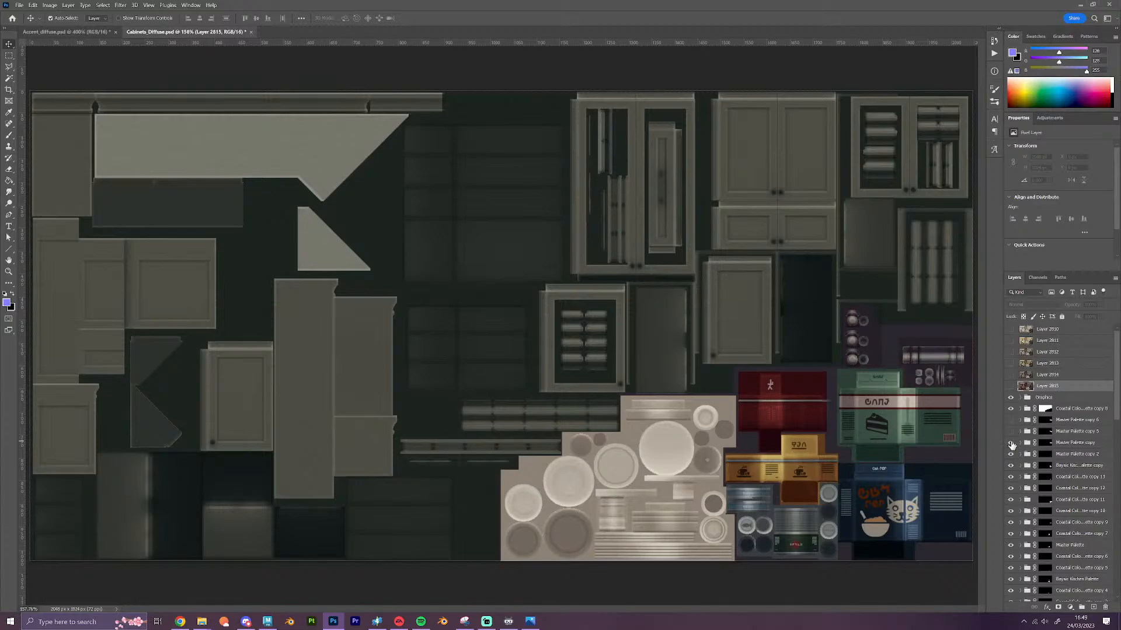
scroll(1056, 514, "down", 1)
scroll(1056, 513, "down", 4)
left_click(1019, 489)
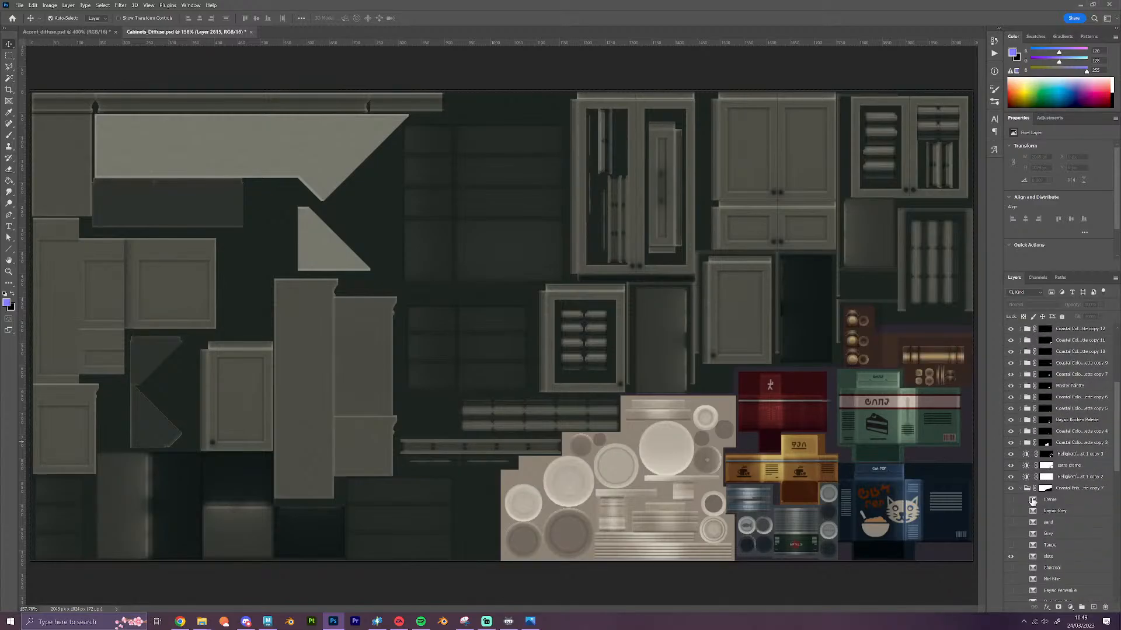
left_click(1019, 489)
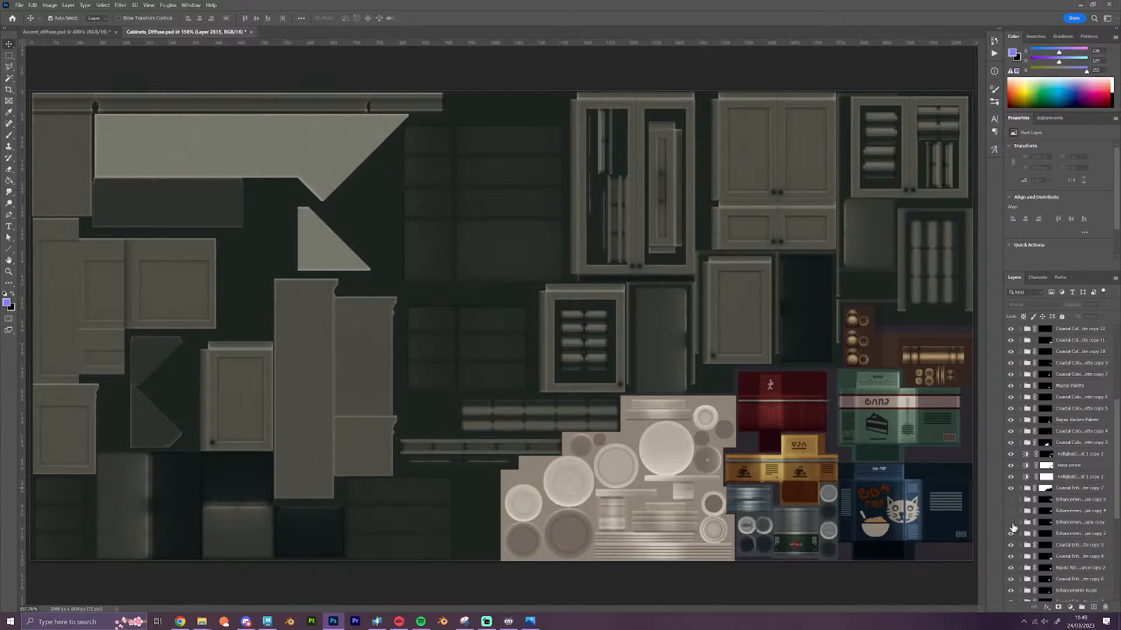
Stamp the visible Slate variant into a merged layer directly above the Graphics group and hide it
scroll(1050, 518, "up", 5)
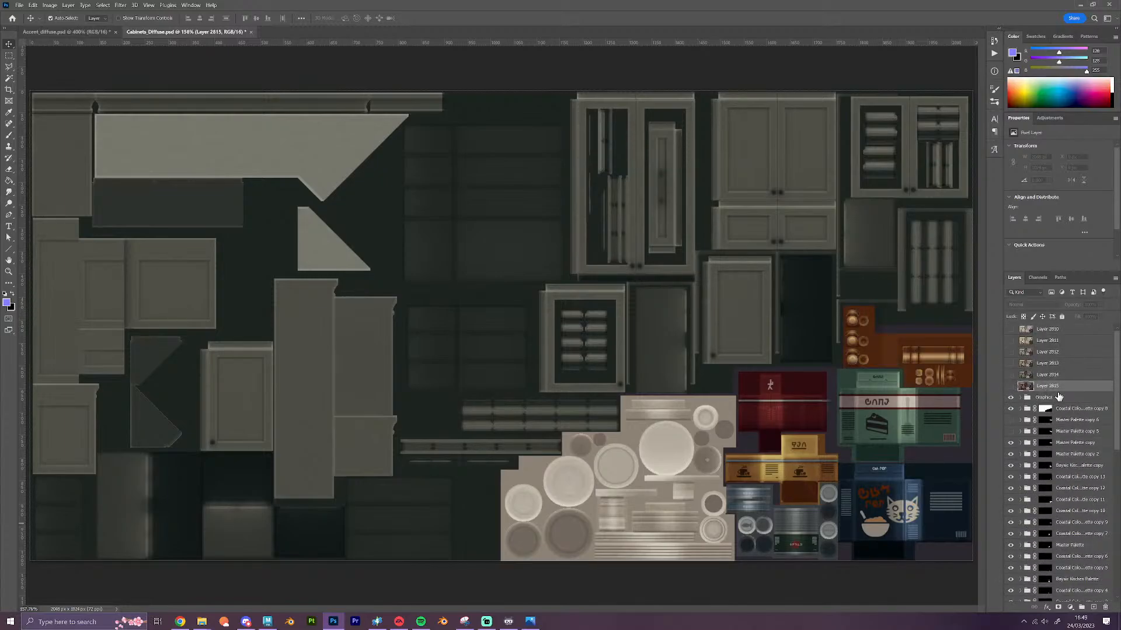
left_click(1061, 399)
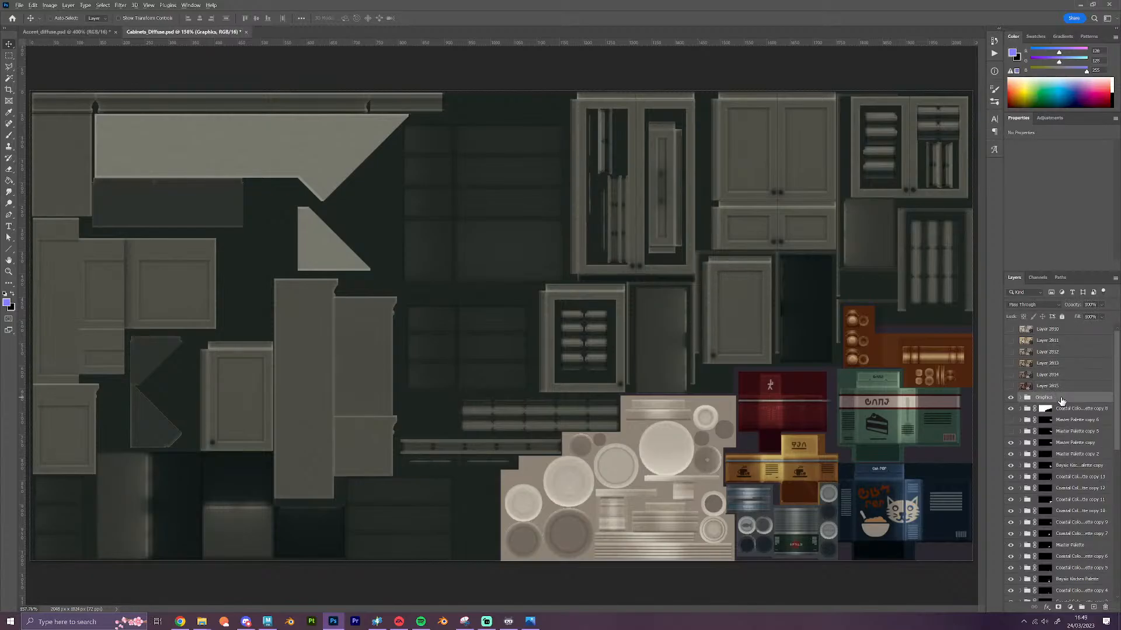
key("ctrl+alt+shift+e")
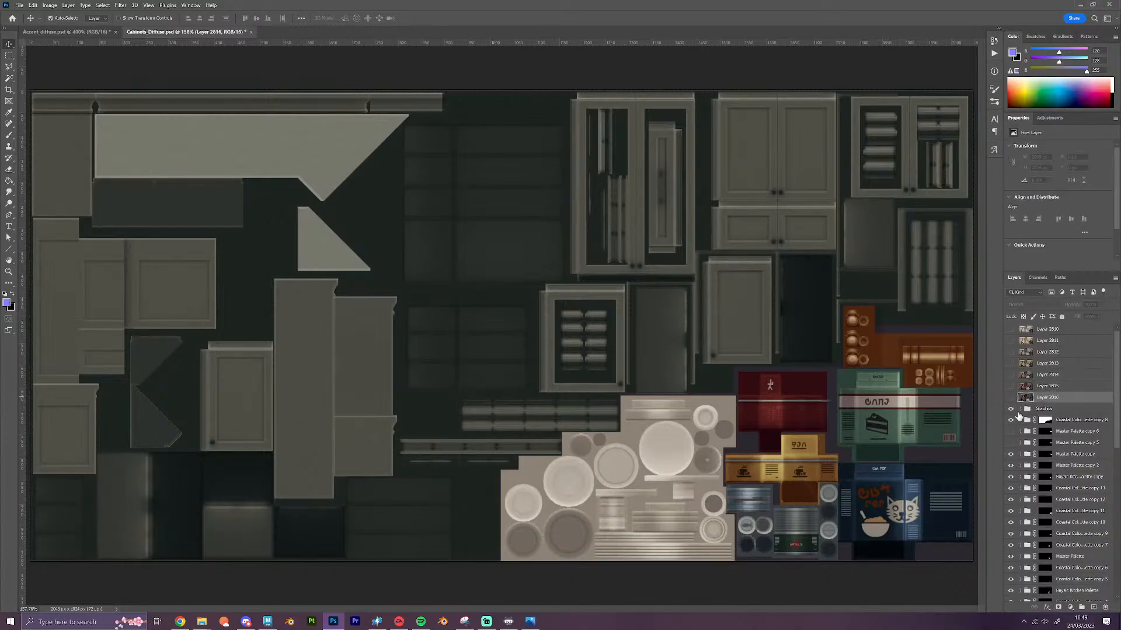
Switch the cabinets from Coastal Slate to Black in the colour palette group and hide the Coastal Enhancements copy 7 group
left_click(1021, 419)
left_click(1010, 497)
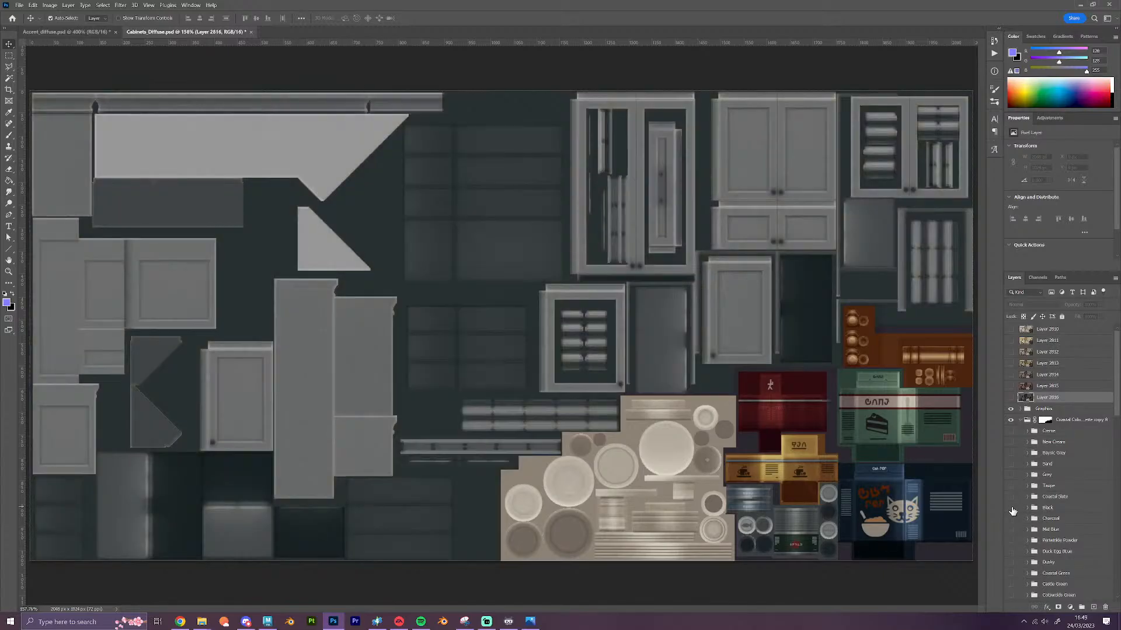
left_click(1011, 509)
left_click(1020, 420)
scroll(1051, 521, "down", 1)
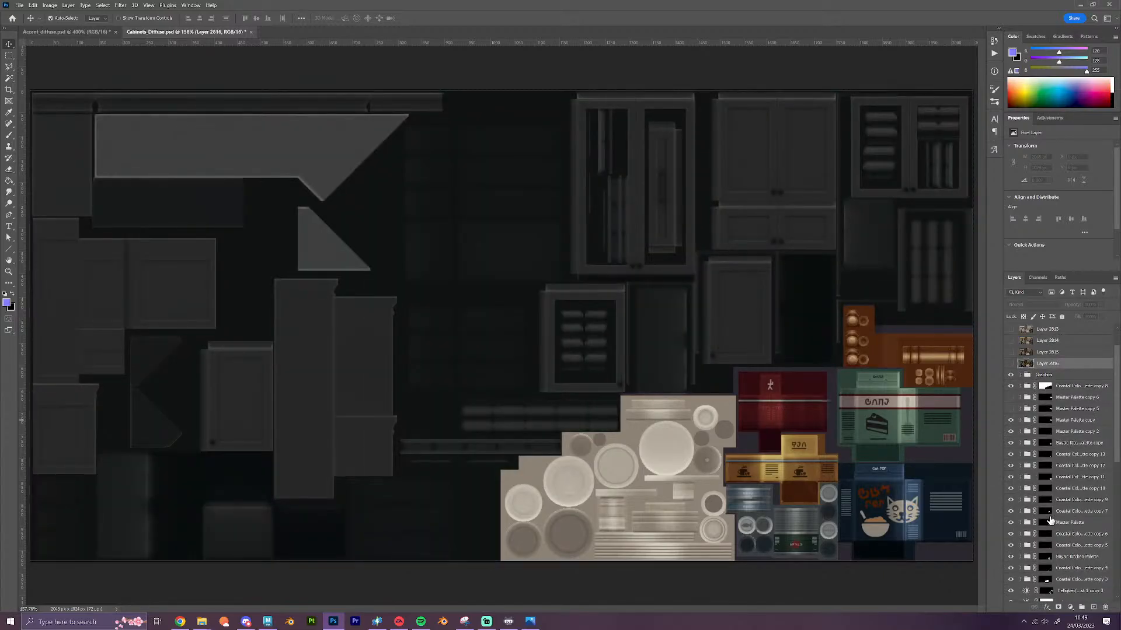
scroll(1047, 522, "down", 3)
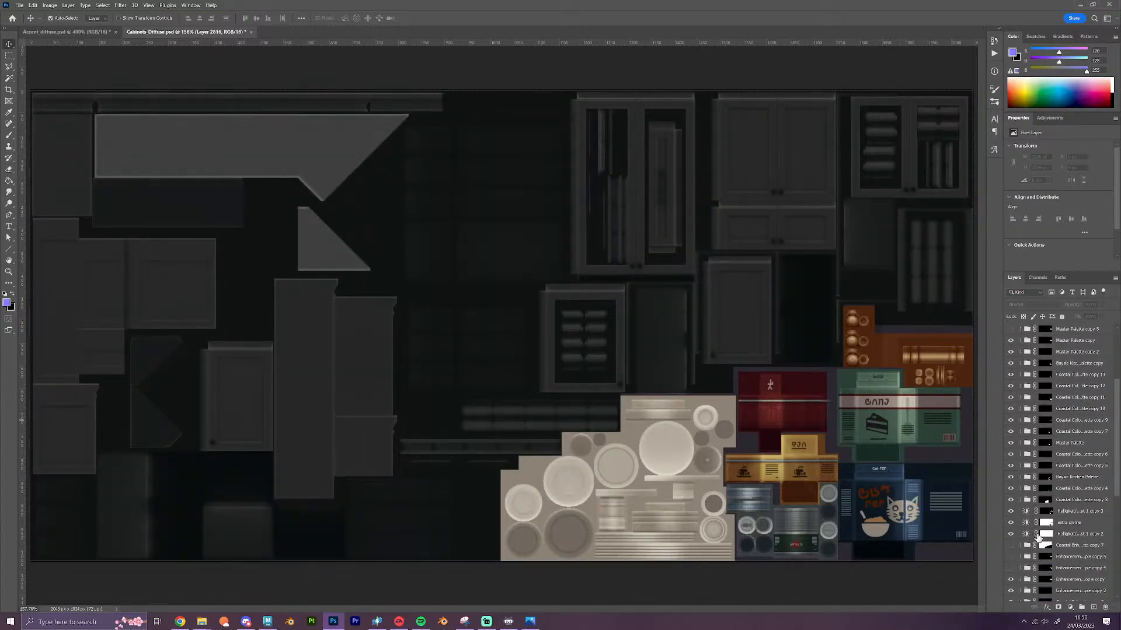
scroll(1067, 508, "up", 4)
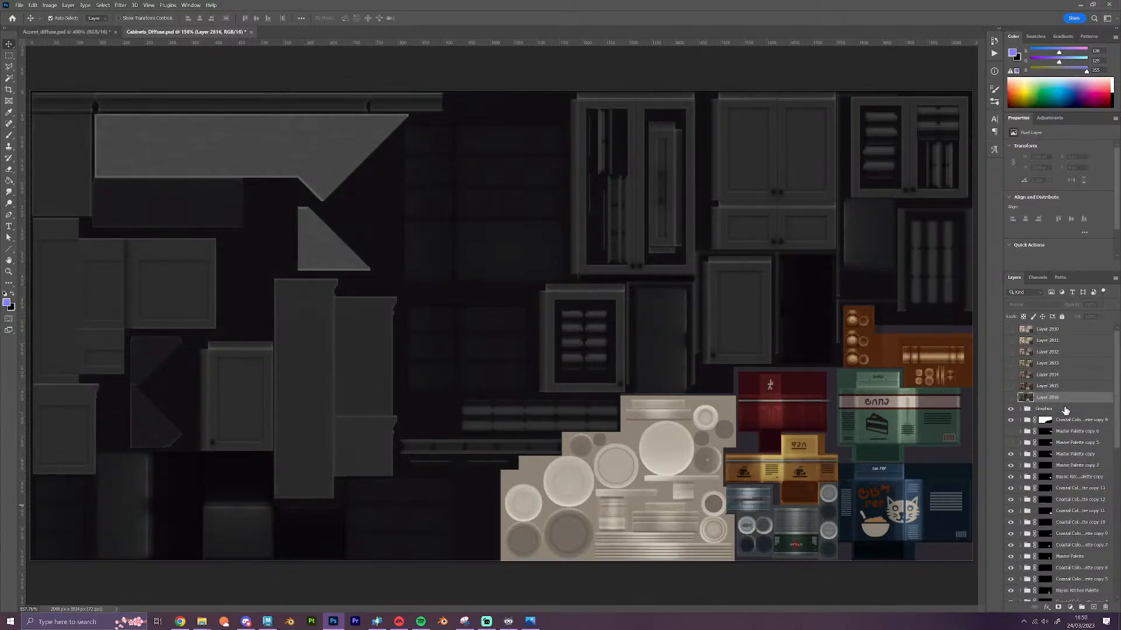
Stamp the visible Black variant into a merged layer directly above the Graphics group and hide it
left_click(1065, 410)
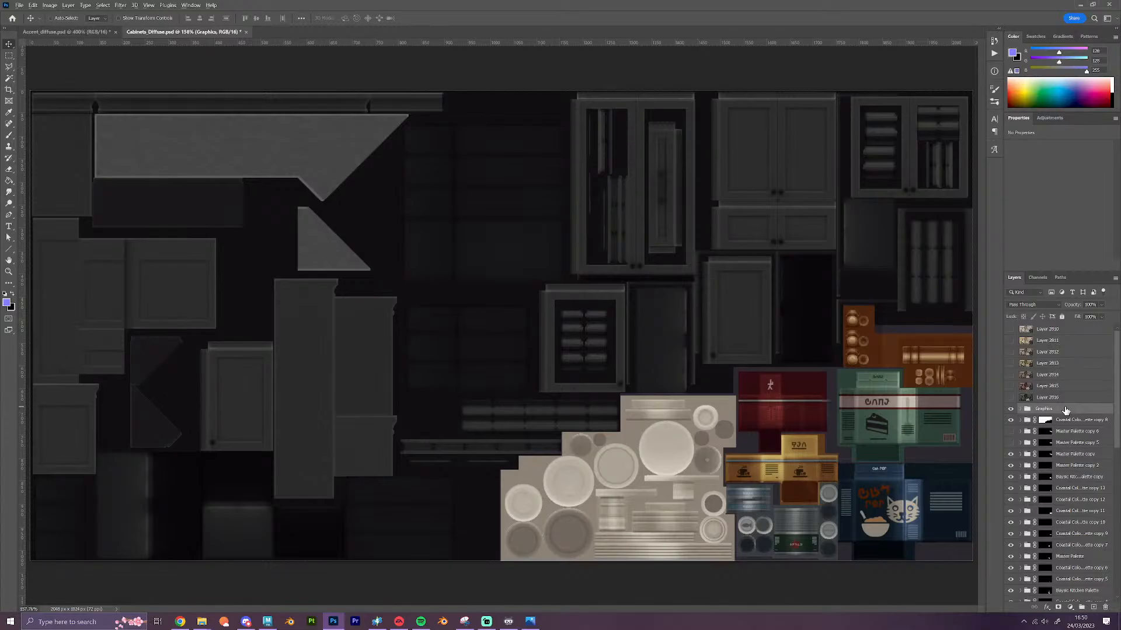
key("ctrl+shift+alt+e")
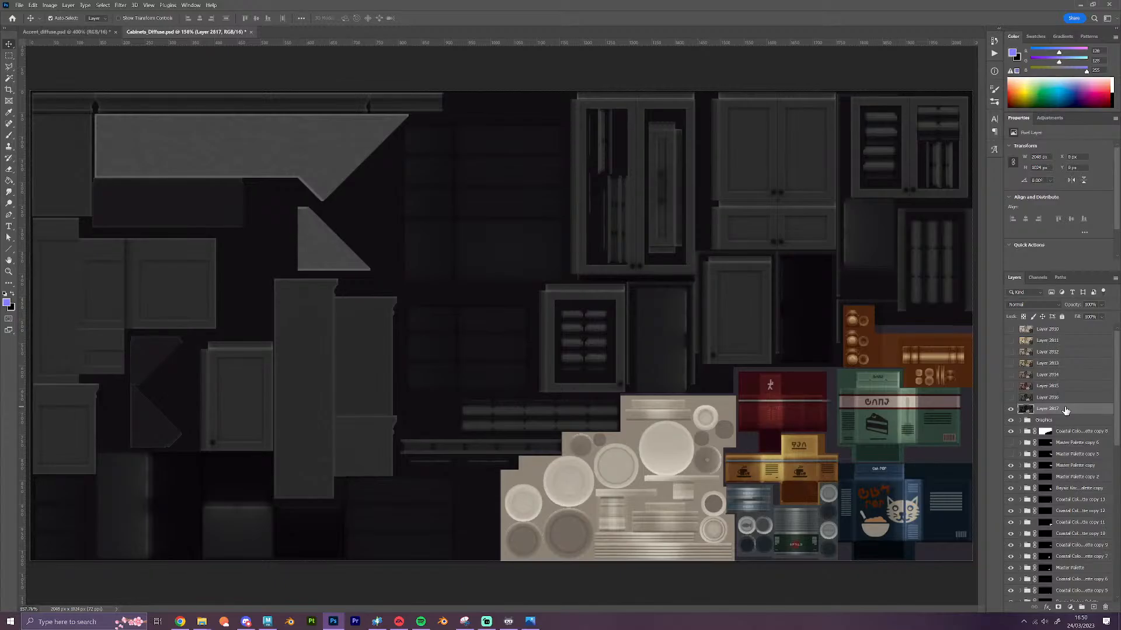
left_click(1010, 409)
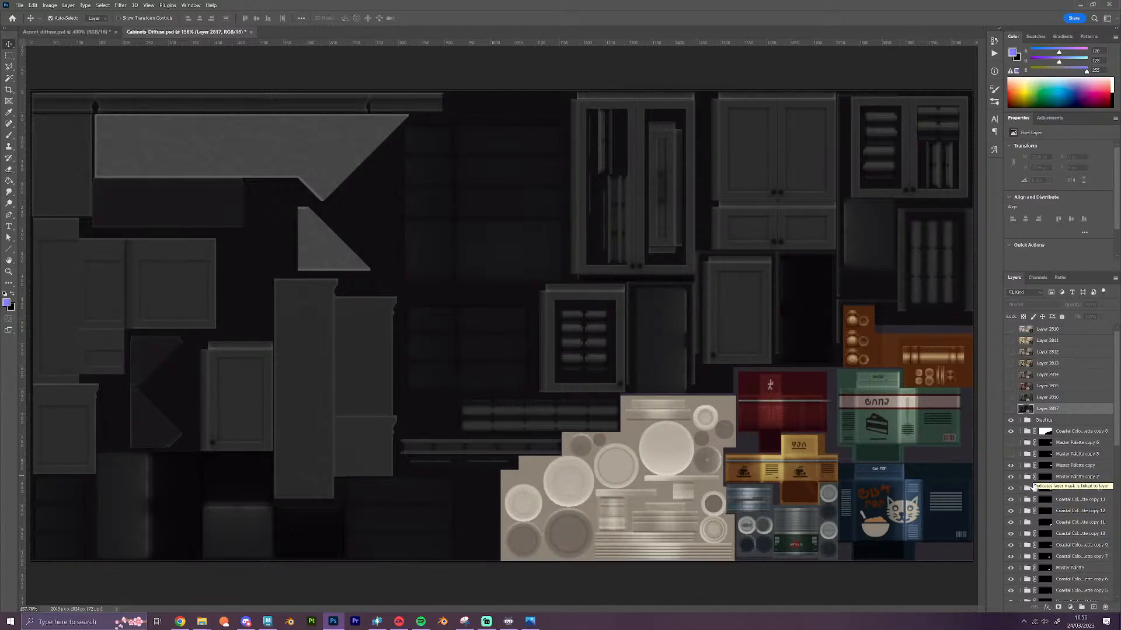
left_click(1011, 409)
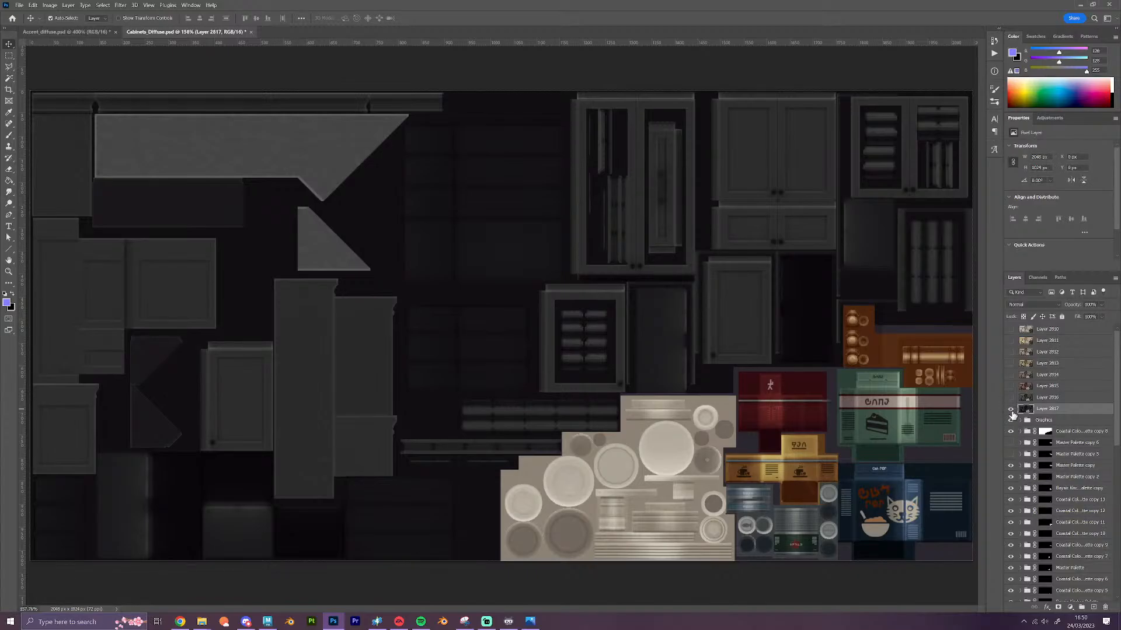
left_click(1010, 409)
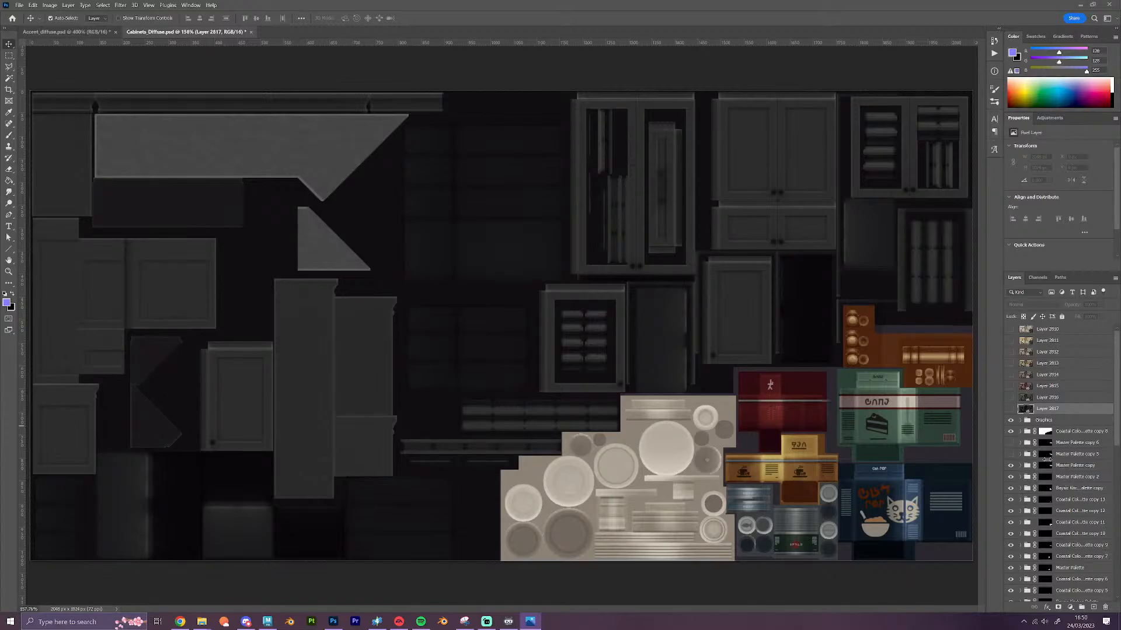
Recolour the jars section with Master Palette copy 5 and its matching enhancements instead of Master Palette copy, and stamp the result above the Graphics group
left_click(1049, 456)
left_click(1010, 466)
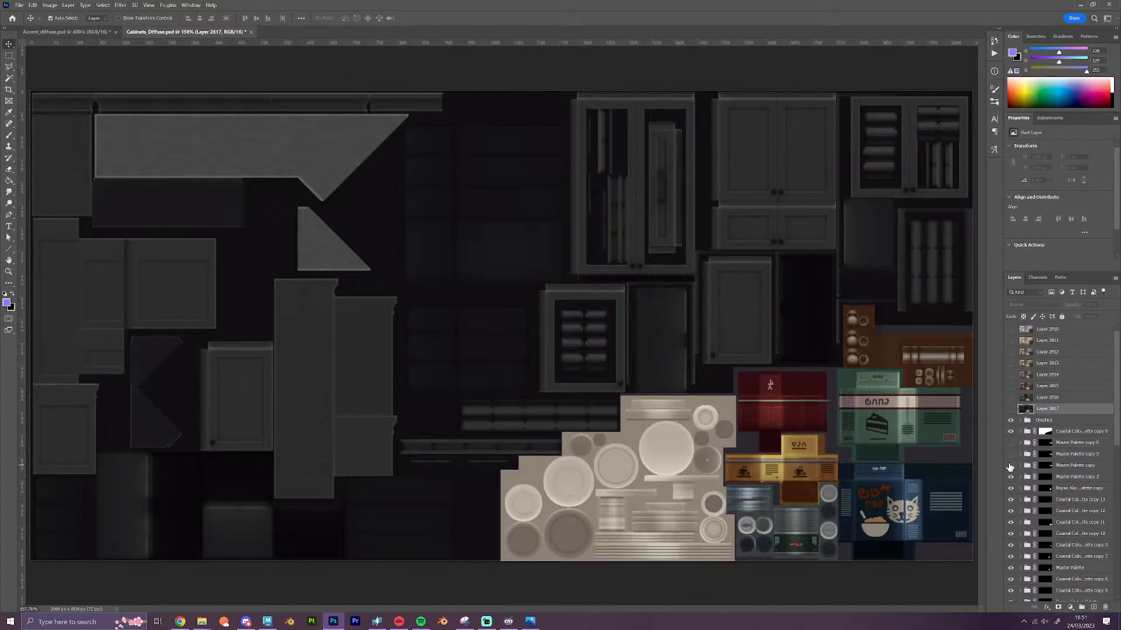
scroll(1026, 516, "down", 4)
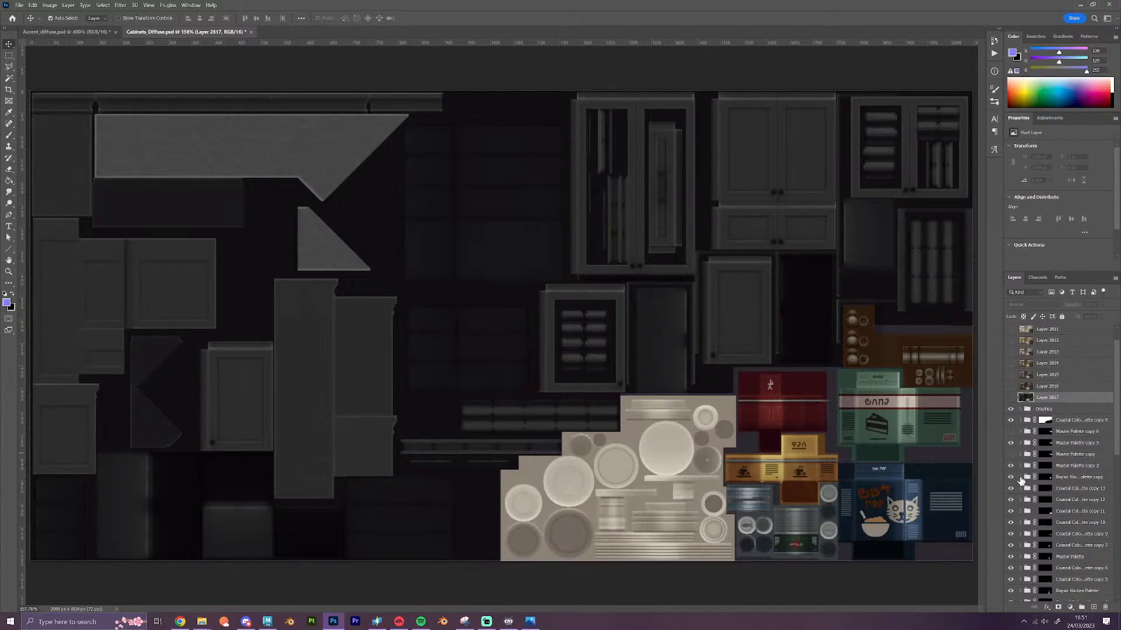
left_click(1010, 545)
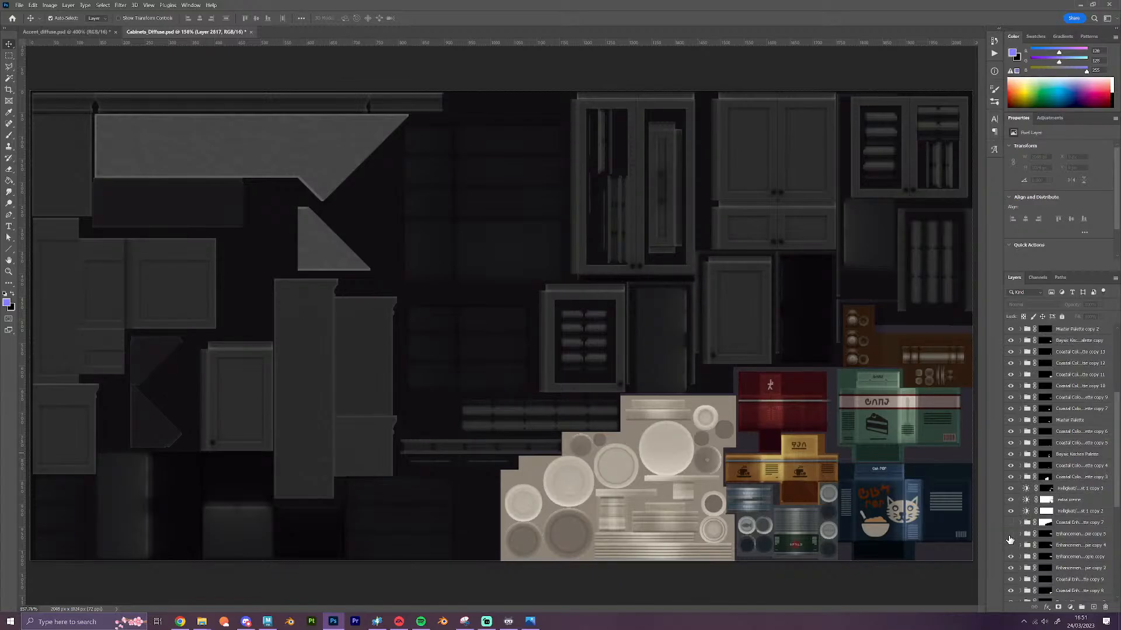
left_click(1010, 557)
scroll(1105, 480, "up", 5)
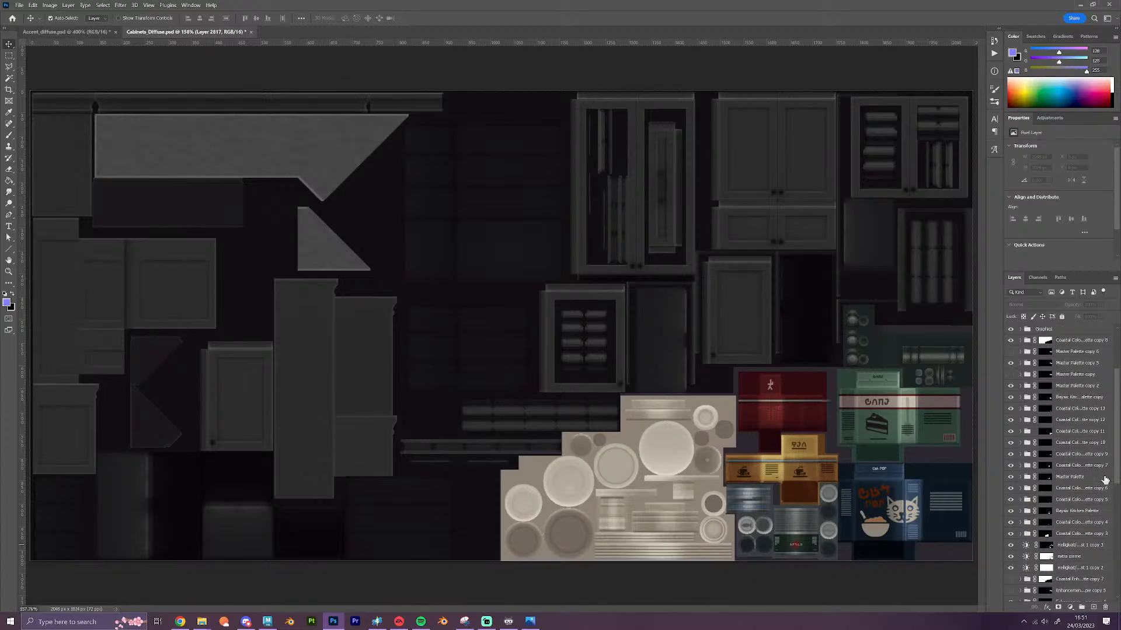
left_click(1082, 421)
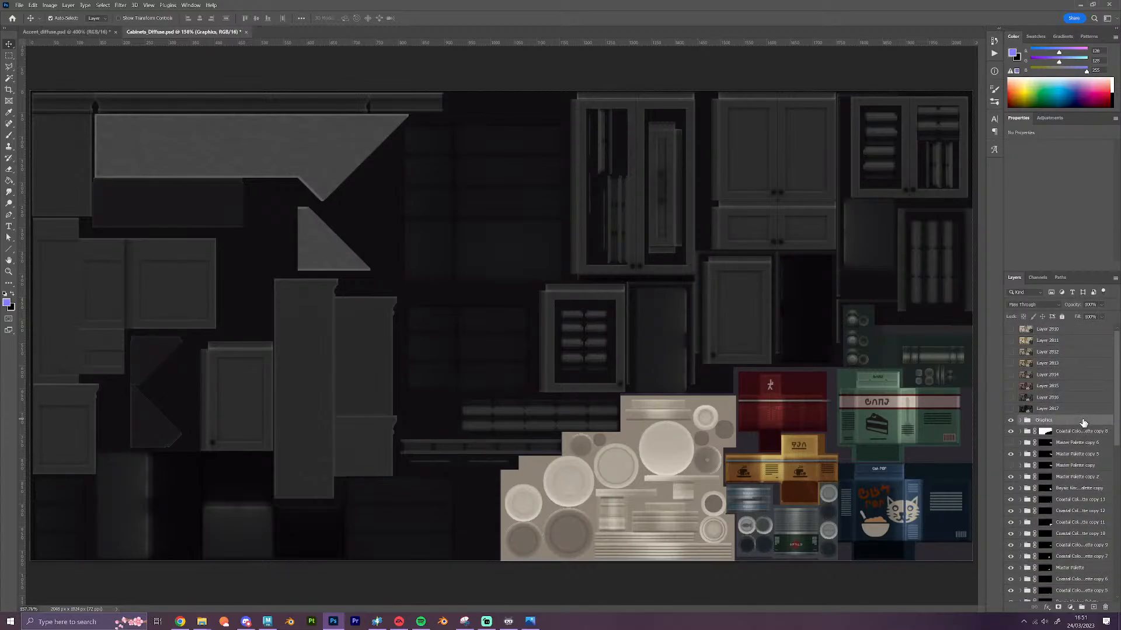
key("ctrl+shift+alt+e")
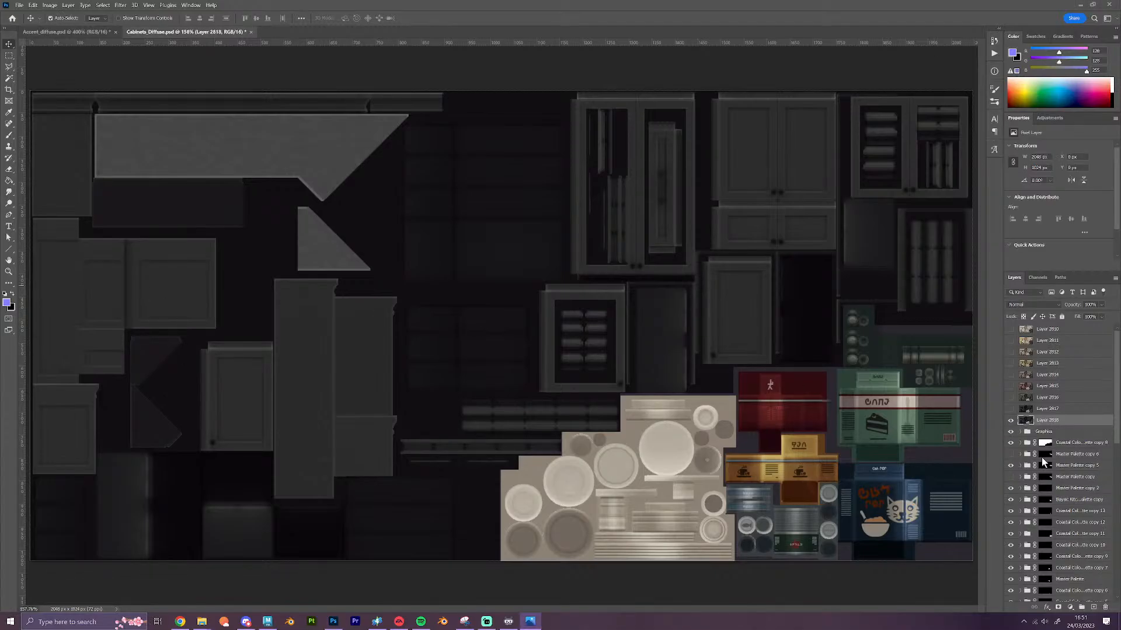
Hide Master Palette copy 5 and show Master Palette copy again for the jars section, switching the matching enhancements groups too
left_click(1010, 466)
left_click(1010, 477)
scroll(1070, 532, "down", 1)
scroll(1070, 532, "down", 4)
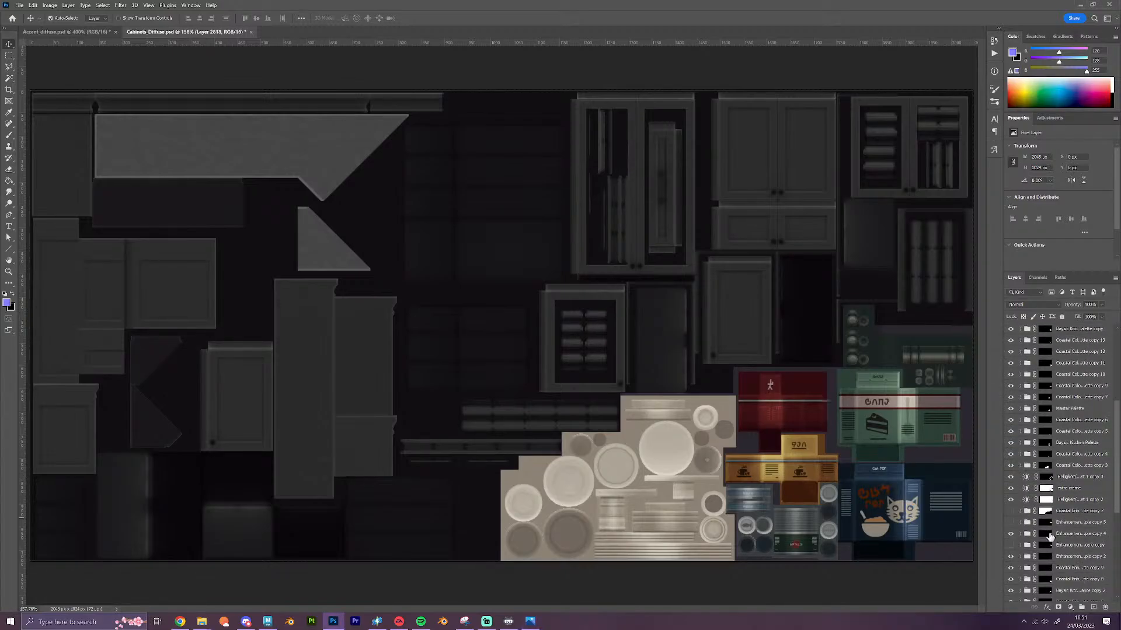
left_click(1010, 534)
scroll(1060, 503, "up", 1)
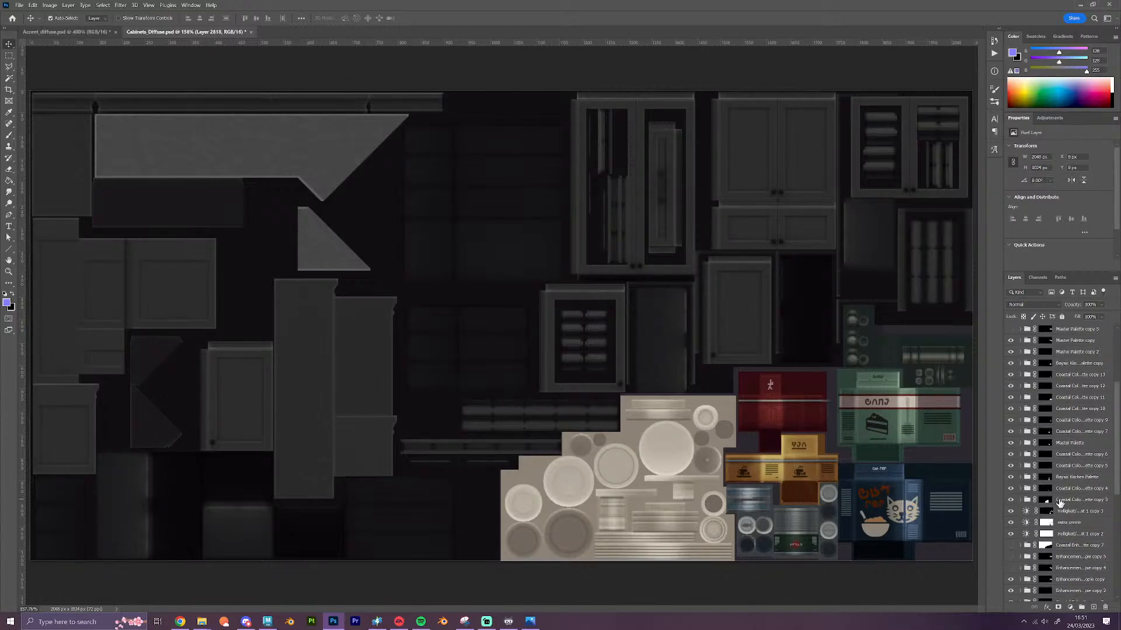
scroll(1060, 502, "up", 3)
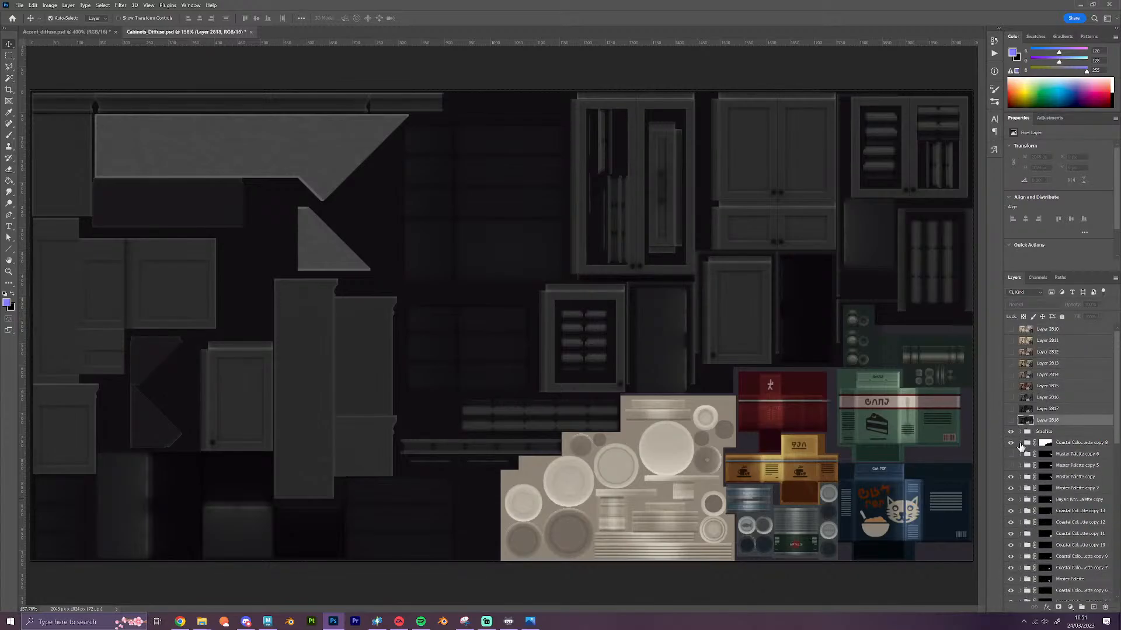
Switch the cabinets from Black to Charcoal in the colour palette group directly below the Graphics group
left_click(1011, 444)
left_click(1021, 444)
left_click(1010, 484)
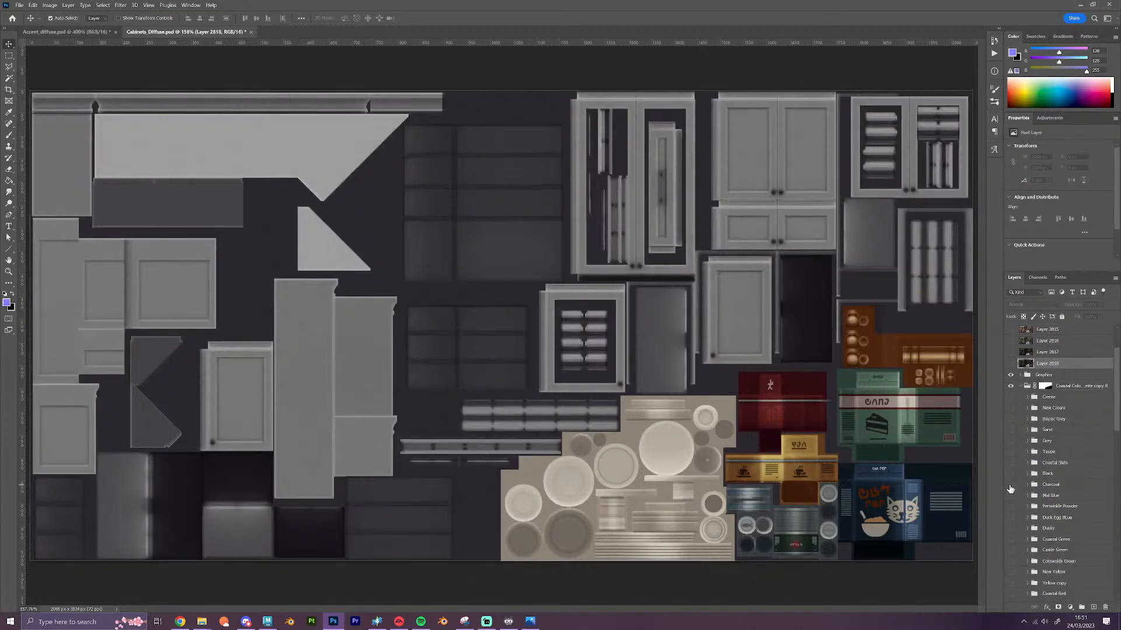
left_click(1020, 386)
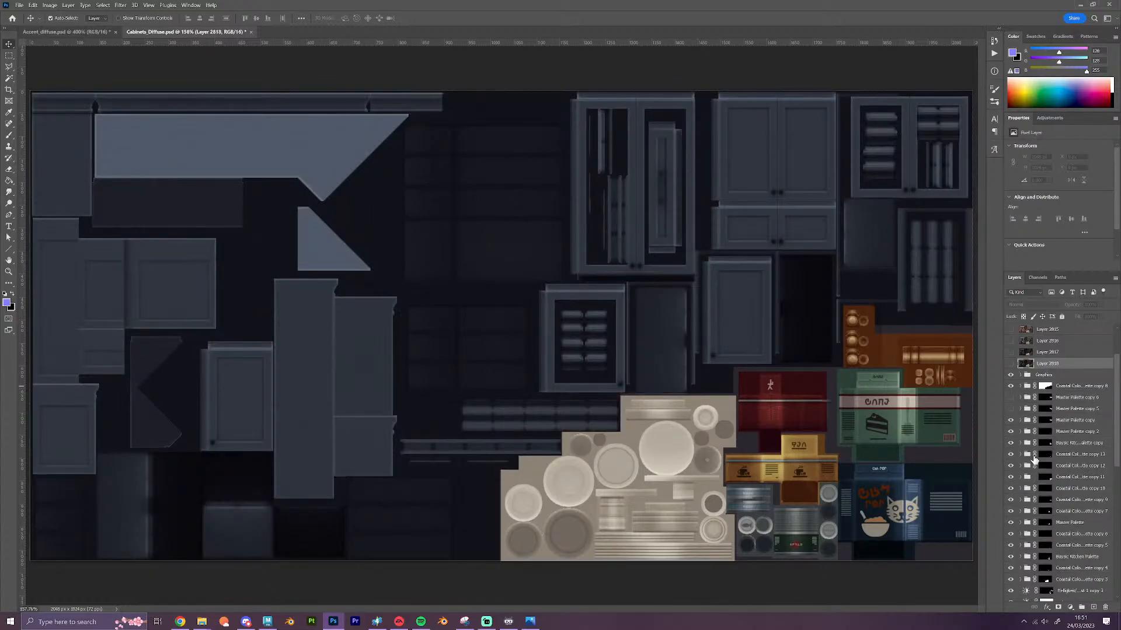
Show the Coastal Enhancements copy 7 group and switch its active adjustment from Slate to Charcoal
scroll(1033, 464, "down", 3)
scroll(1034, 463, "down", 2)
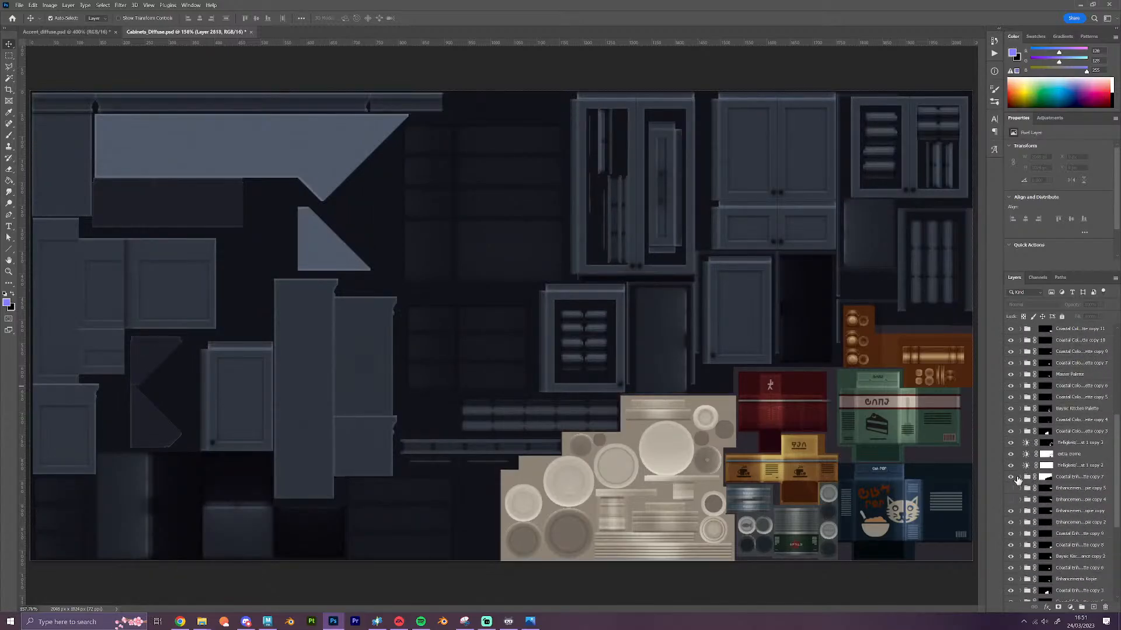
left_click(1021, 477)
scroll(1038, 512, "down", 2)
left_click(1010, 476)
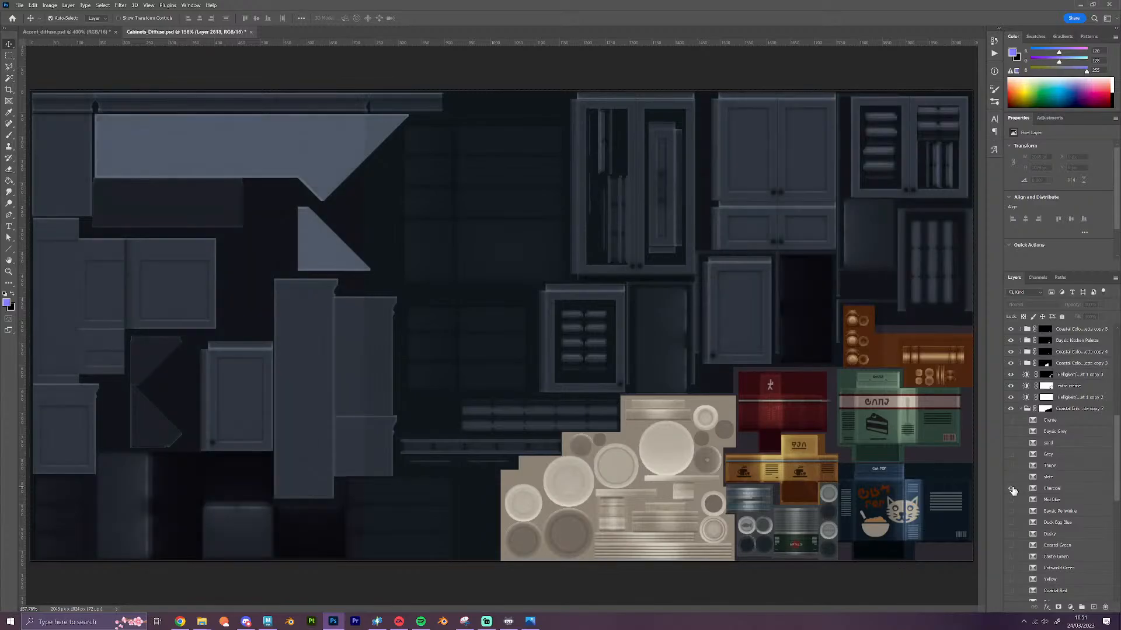
left_click(1010, 488)
scroll(1077, 527, "up", 8)
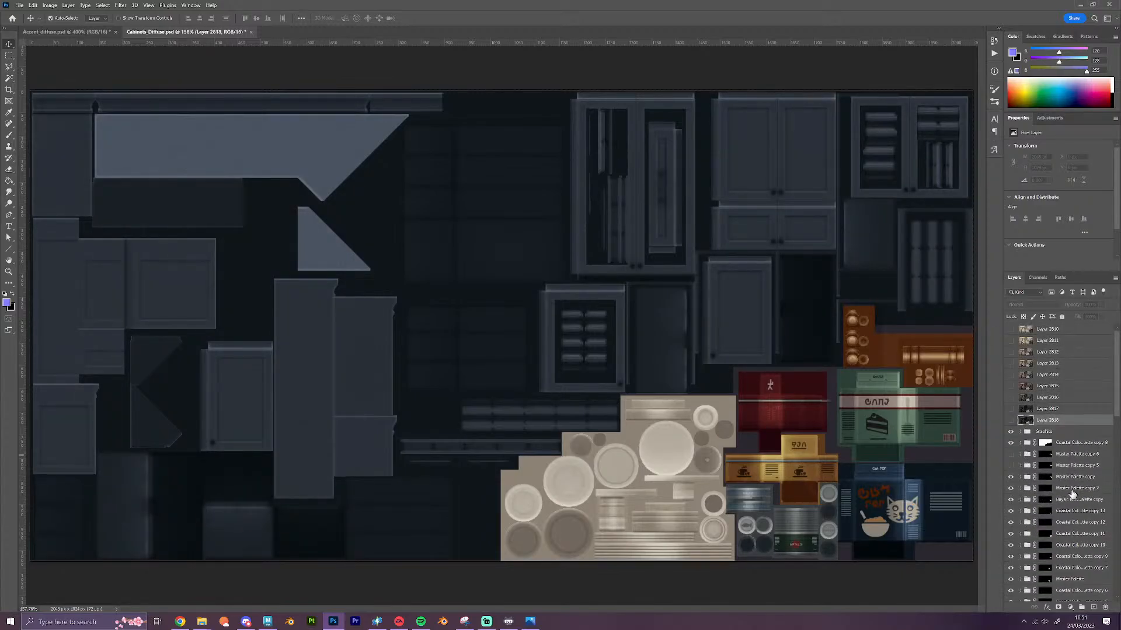
Stamp the visible Charcoal variant into a merged layer directly above the Graphics group and hide it
left_click(1064, 434)
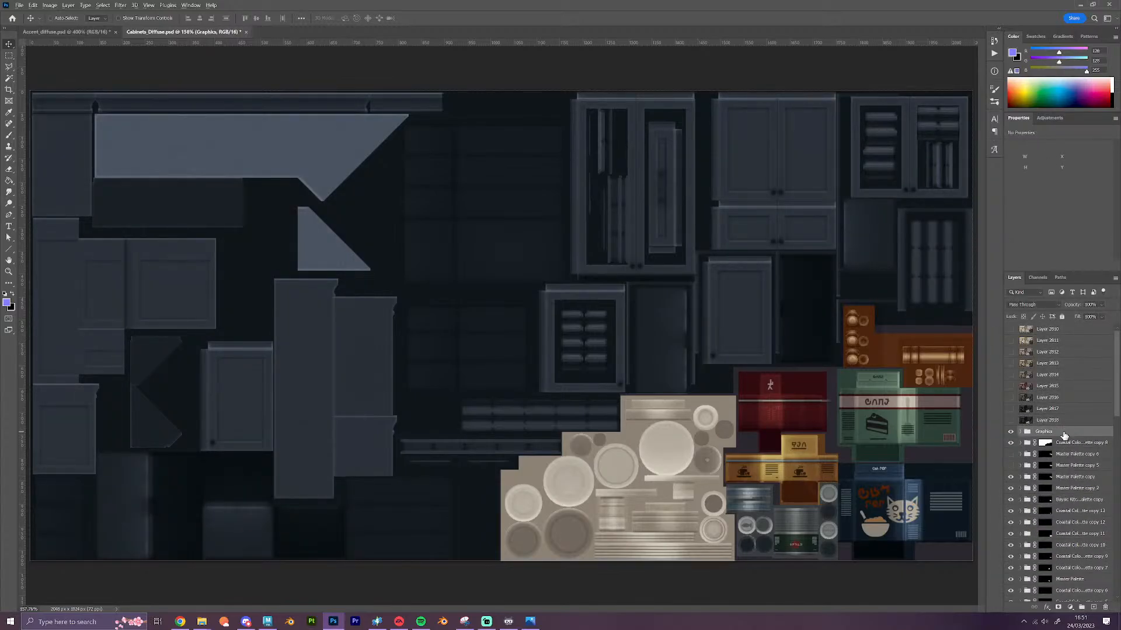
key("ctrl+alt+shift+e")
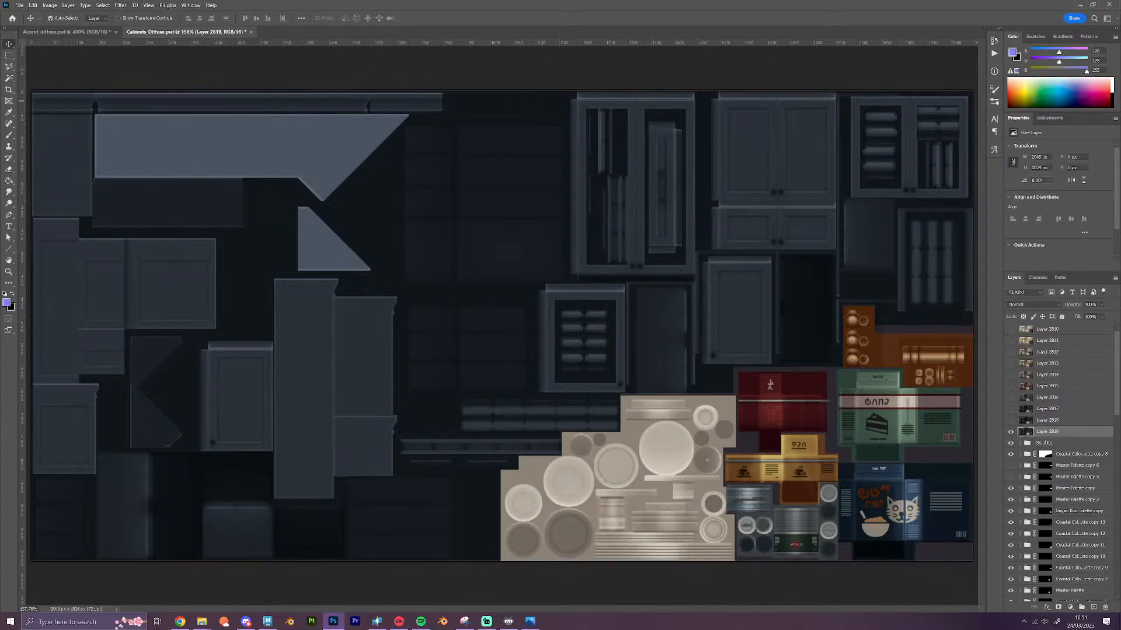
key("alt+Tab")
left_click(1010, 432)
Switch the cabinets from Charcoal to Mid Blue in the colour palette group directly below the Graphics group
left_click(1020, 454)
left_click(1010, 553)
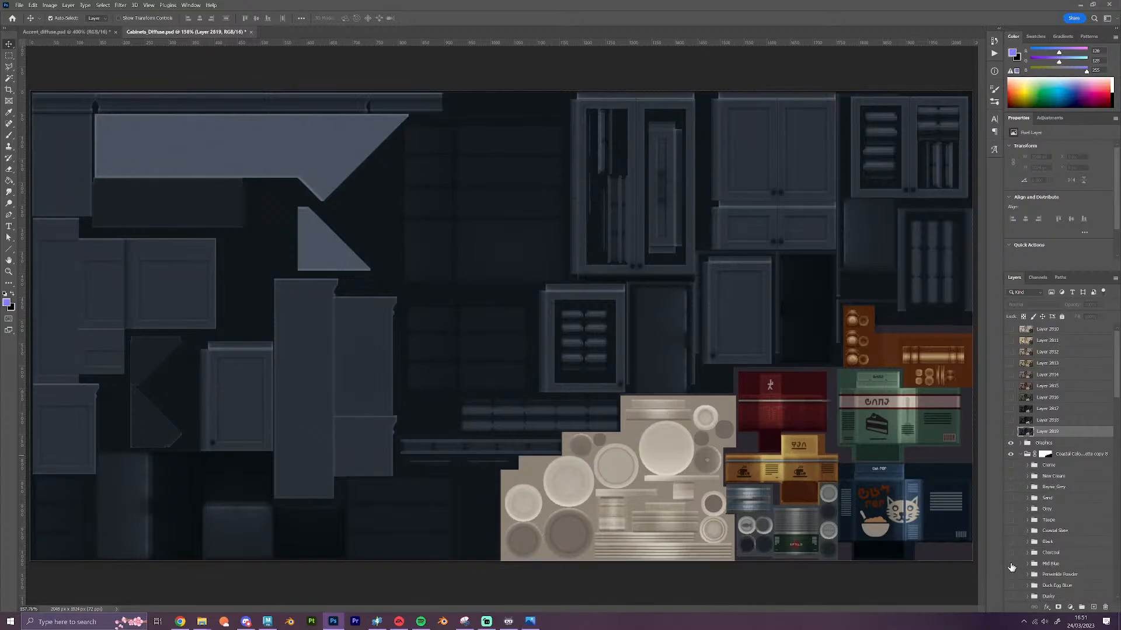
left_click(1010, 563)
left_click(1020, 454)
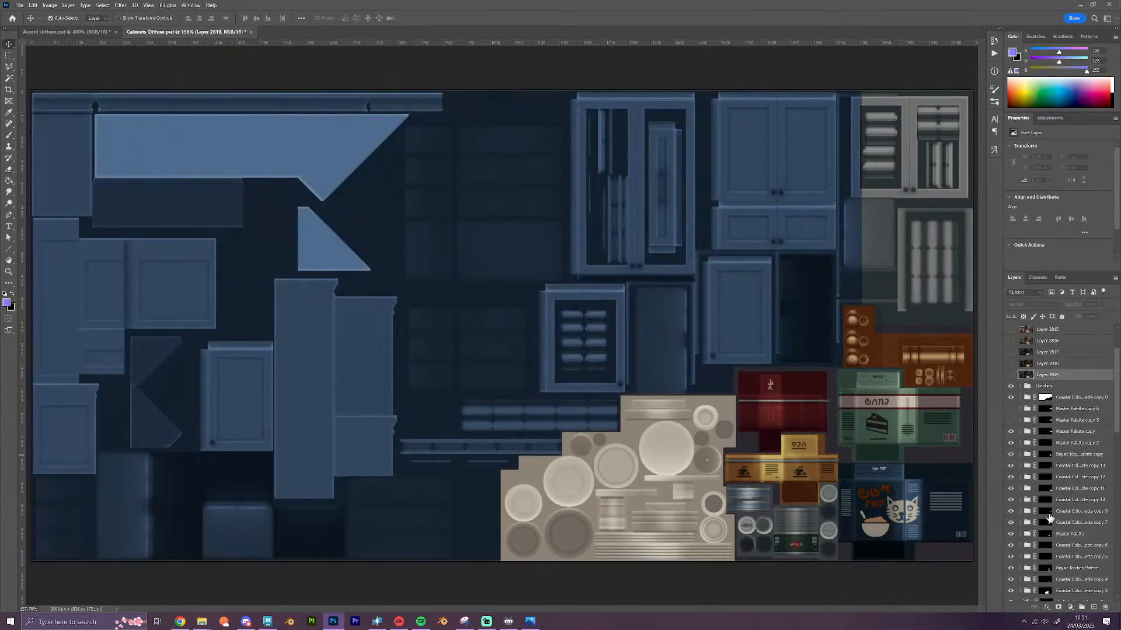
Compare the most recent merged variant layers by briefly showing them one after another
left_click(1010, 432)
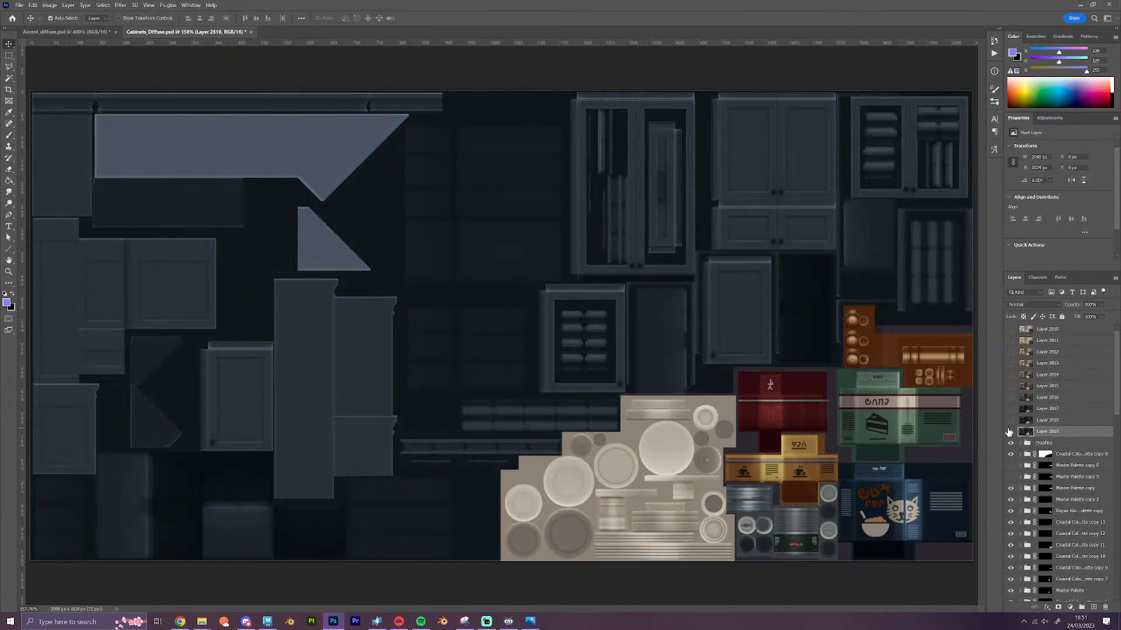
left_click(1011, 431)
left_click(1009, 420)
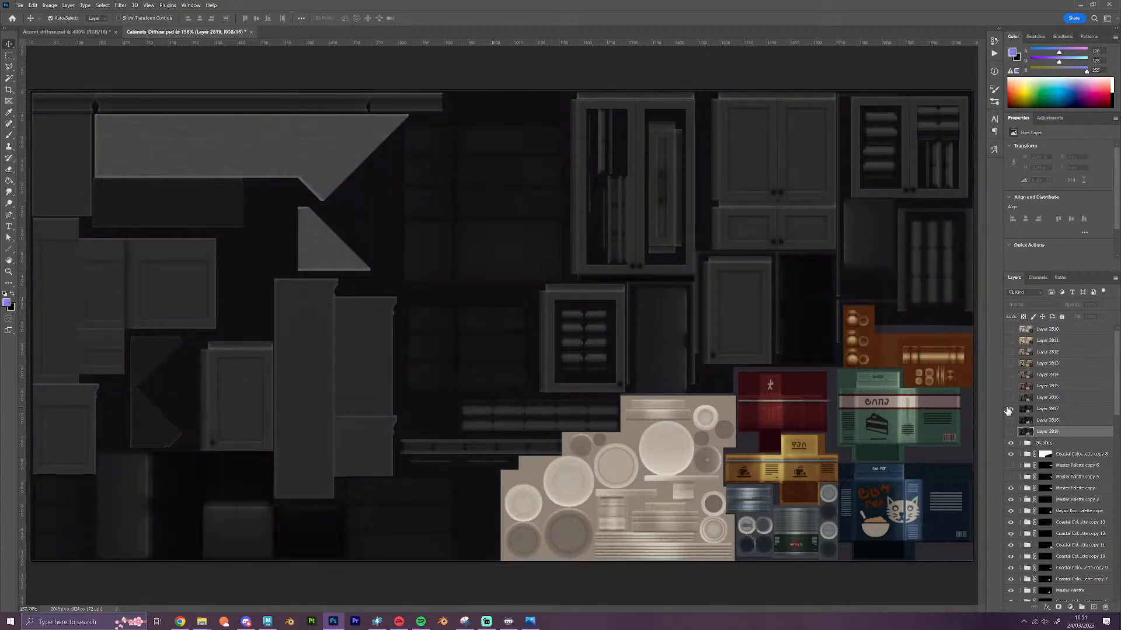
left_click(1008, 412)
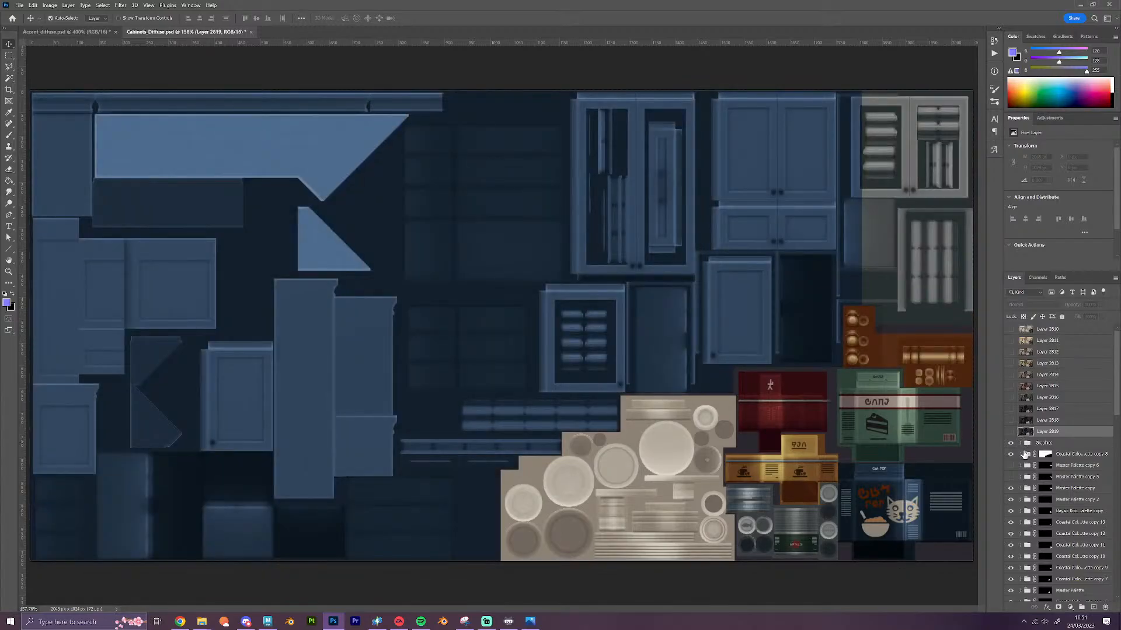
Move both powder blue layers inside the Mid Blue group of Coastal Colour Palette copy 8 to cover the uncoloured glass-door cabinets
left_click(1021, 454)
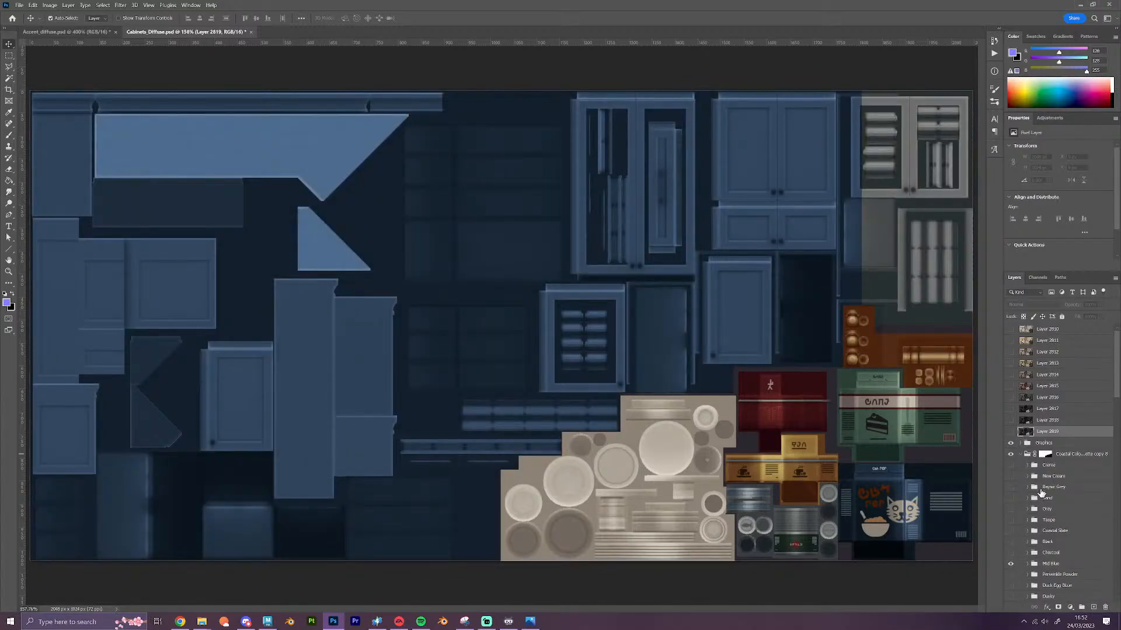
left_click(1029, 564)
scroll(1030, 537, "down", 2)
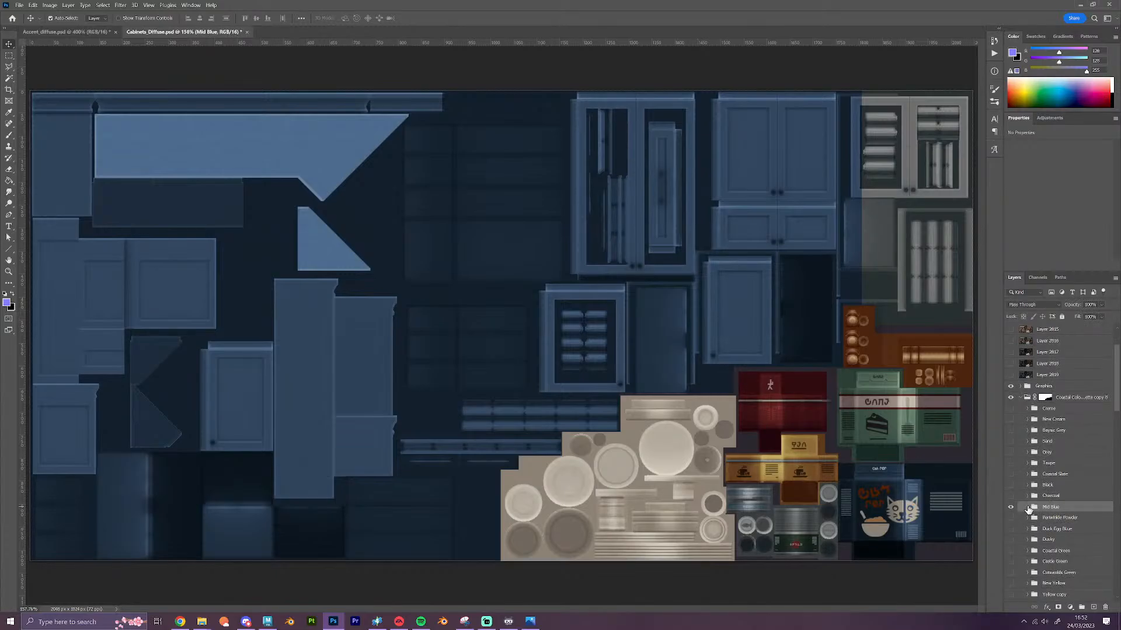
left_click(1027, 506)
left_click(1057, 529, "shift")
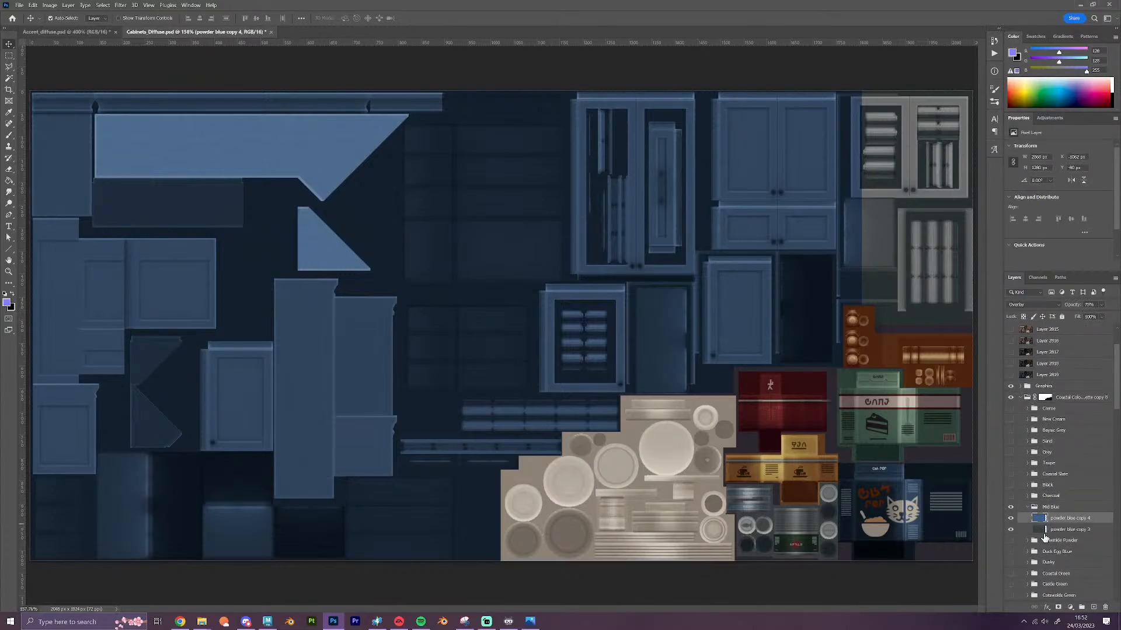
key("ctrl+t")
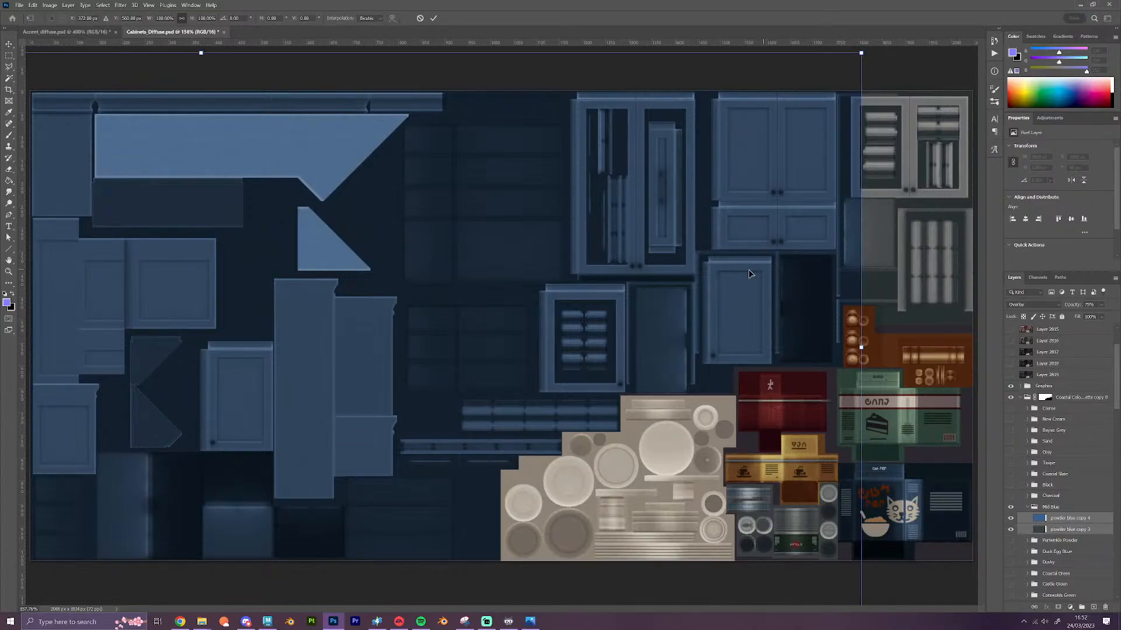
left_click_drag(762, 272, 881, 254)
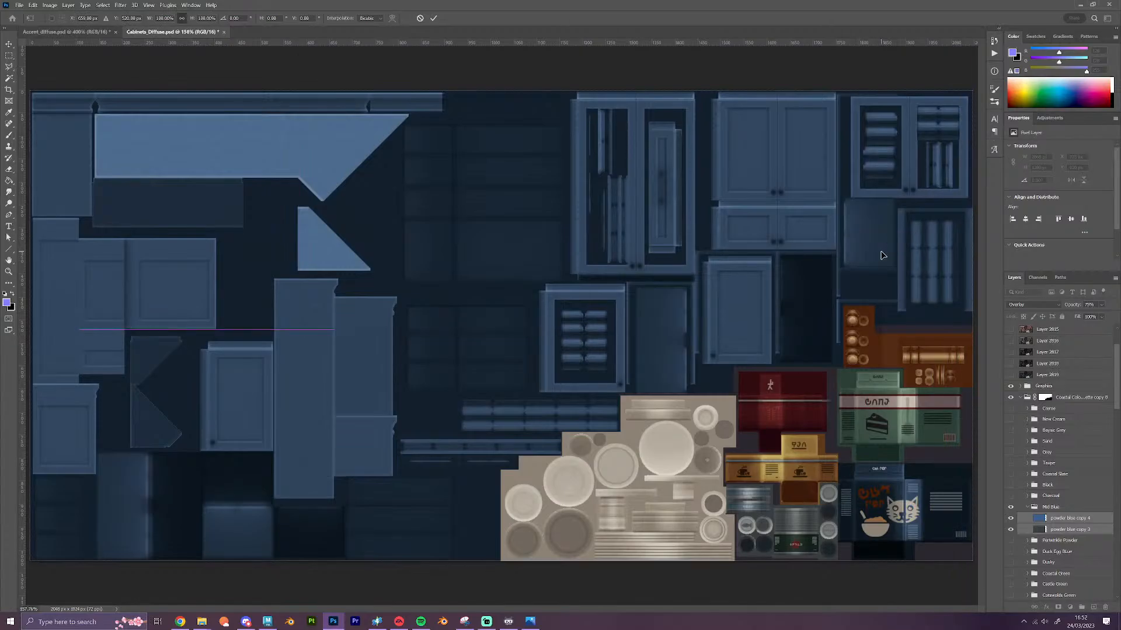
key("Return")
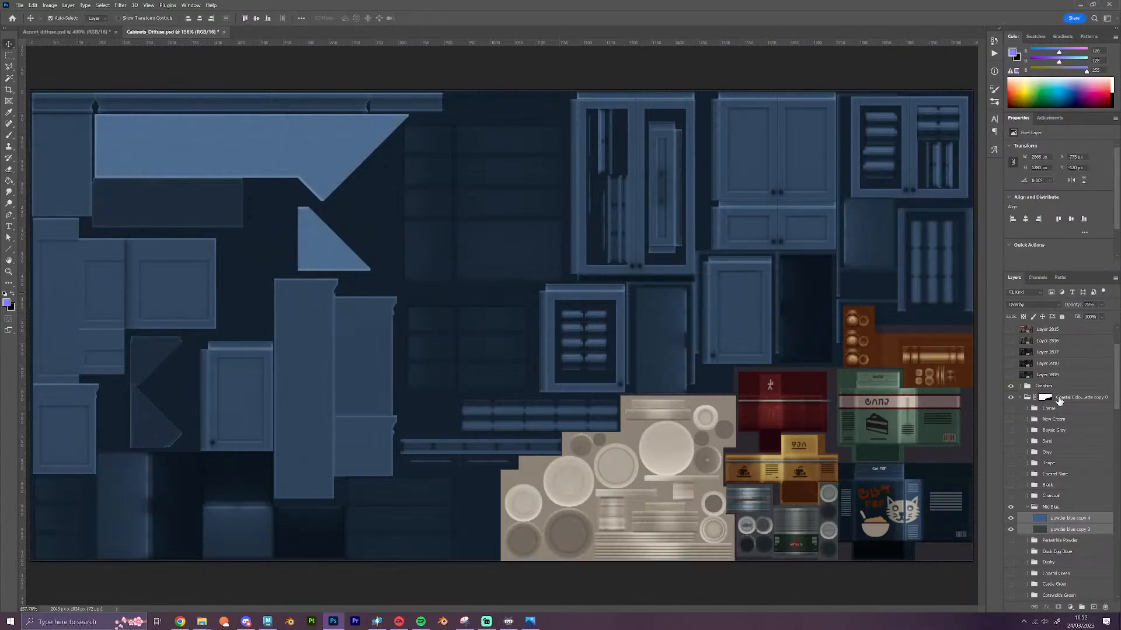
left_click(1021, 398)
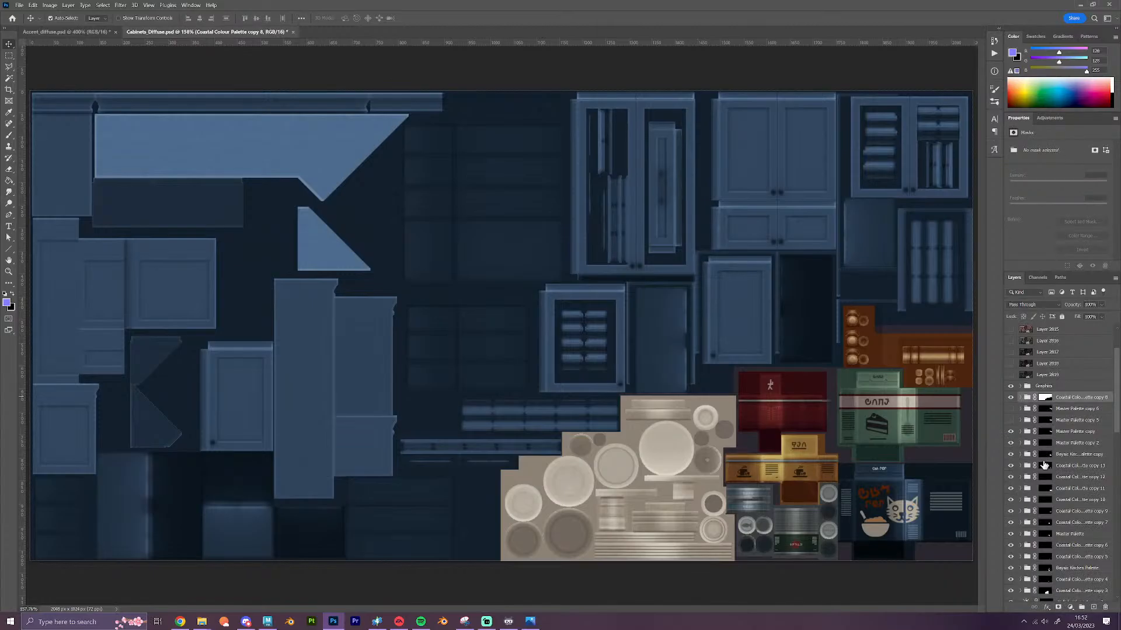
Switch the active adjustment in the Coastal Enhancements copy 7 group from Charcoal to Mid Blue
scroll(1045, 467, "down", 3)
scroll(1051, 527, "down", 2)
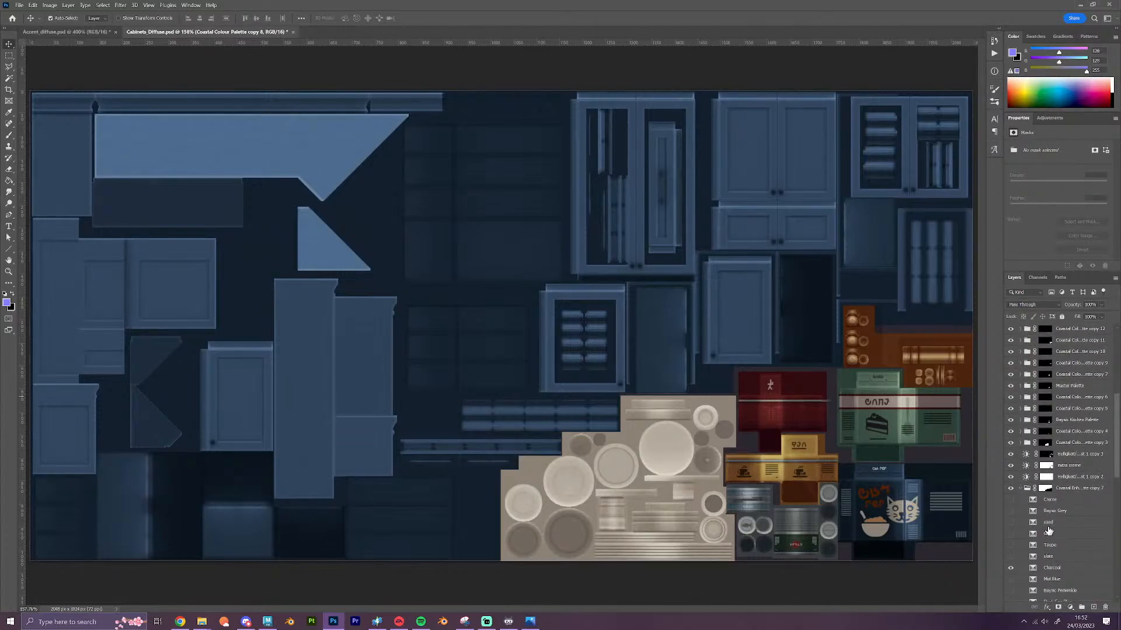
left_click(1020, 569)
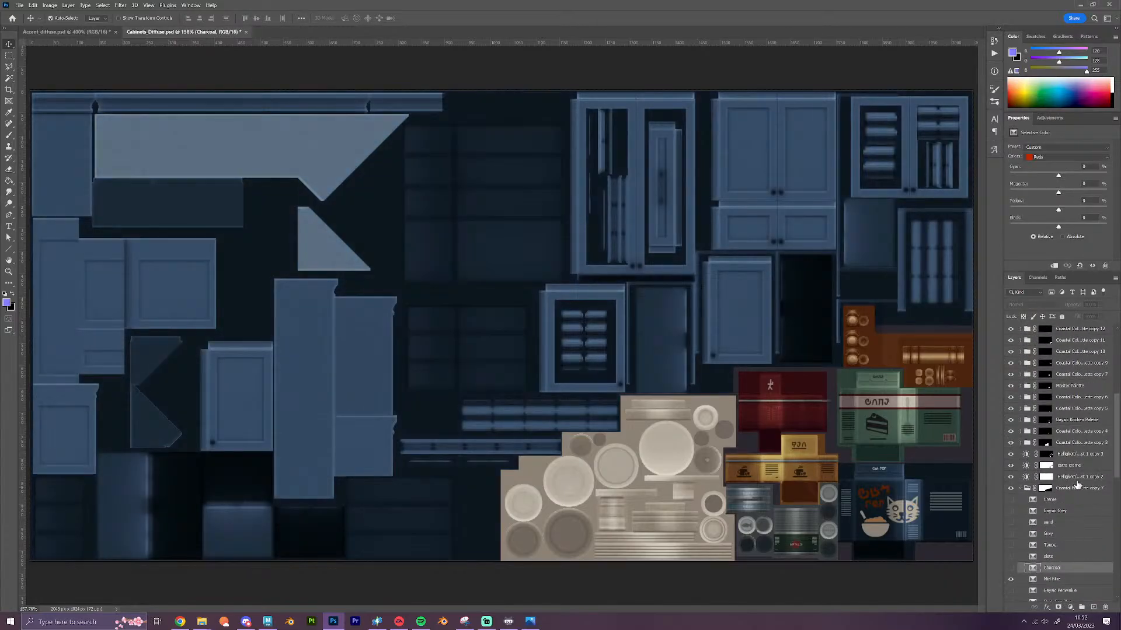
Stamp the visible Mid Blue variant into a merged layer directly above the Graphics group and hide it
scroll(1077, 479, "up", 5)
scroll(1076, 478, "up", 1)
left_click(1077, 421)
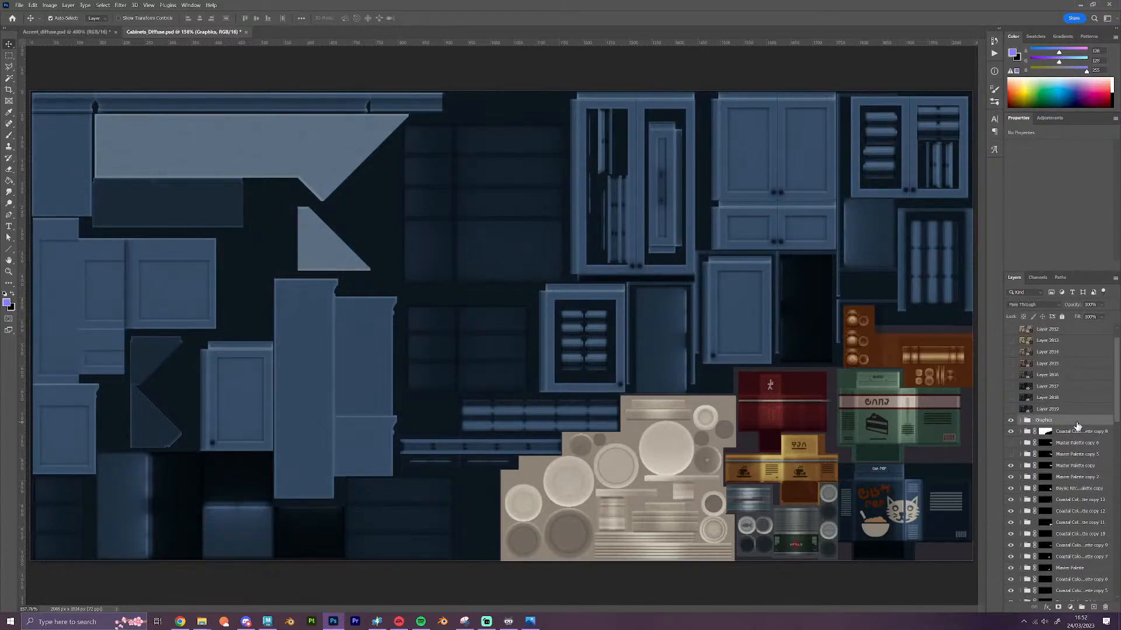
key("ctrl+shift+alt+e")
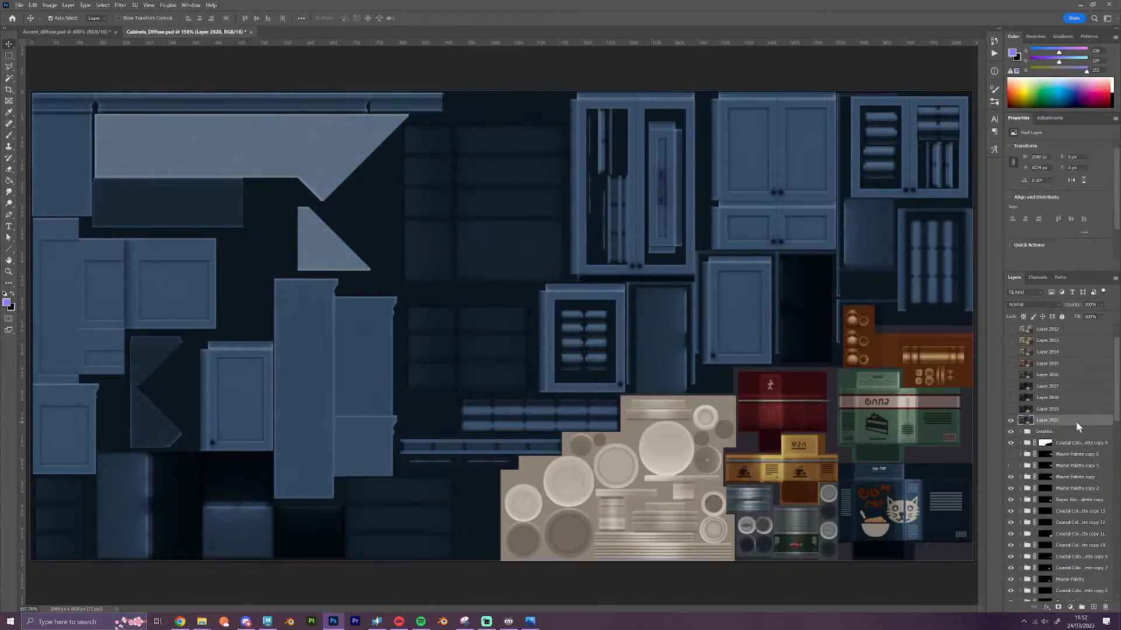
left_click(1011, 421)
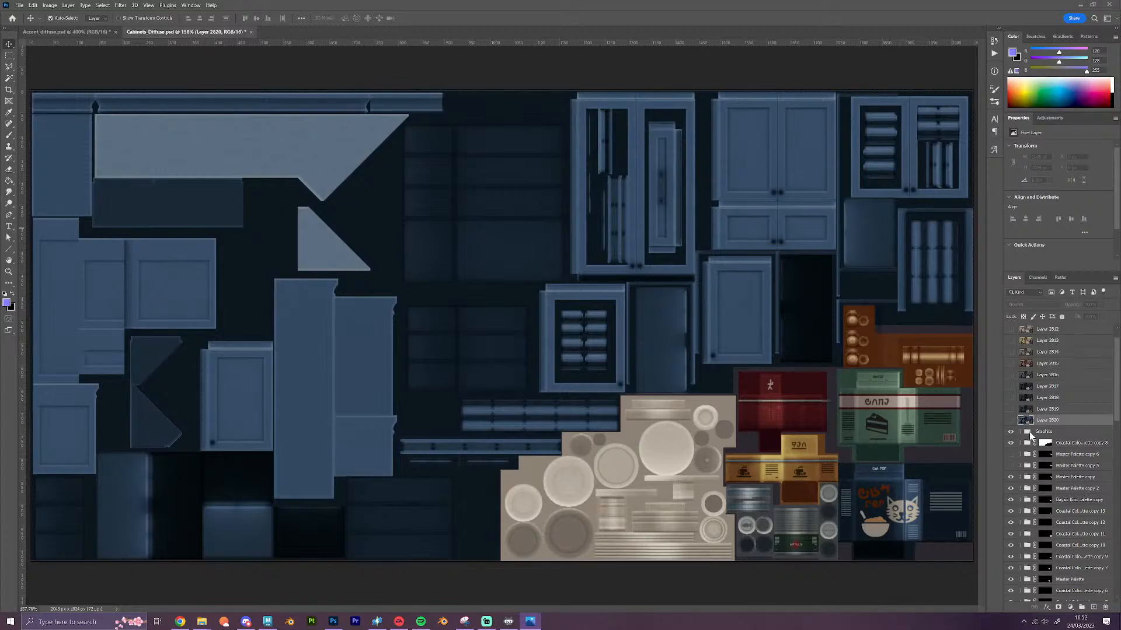
Switch Coastal Colour Palette copy 8 from Mid Blue to Periwinkle Powder, and show Master Palette copy 6 instead of Master Palette copy
left_click(1020, 443)
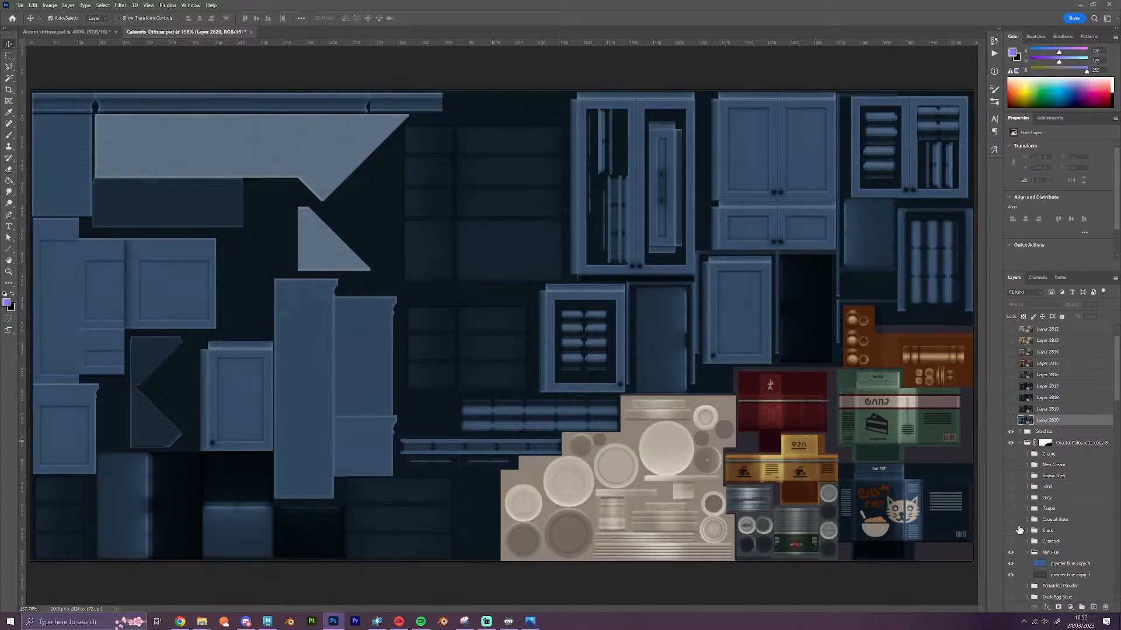
left_click(1011, 553)
left_click(1011, 553)
left_click(1011, 563)
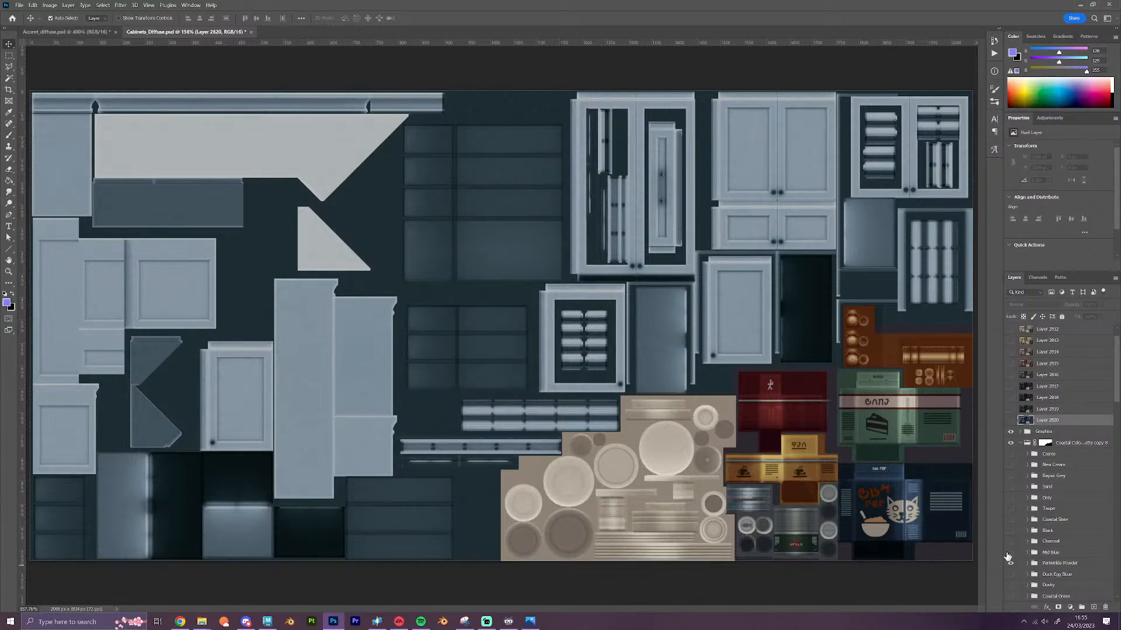
left_click(1020, 443)
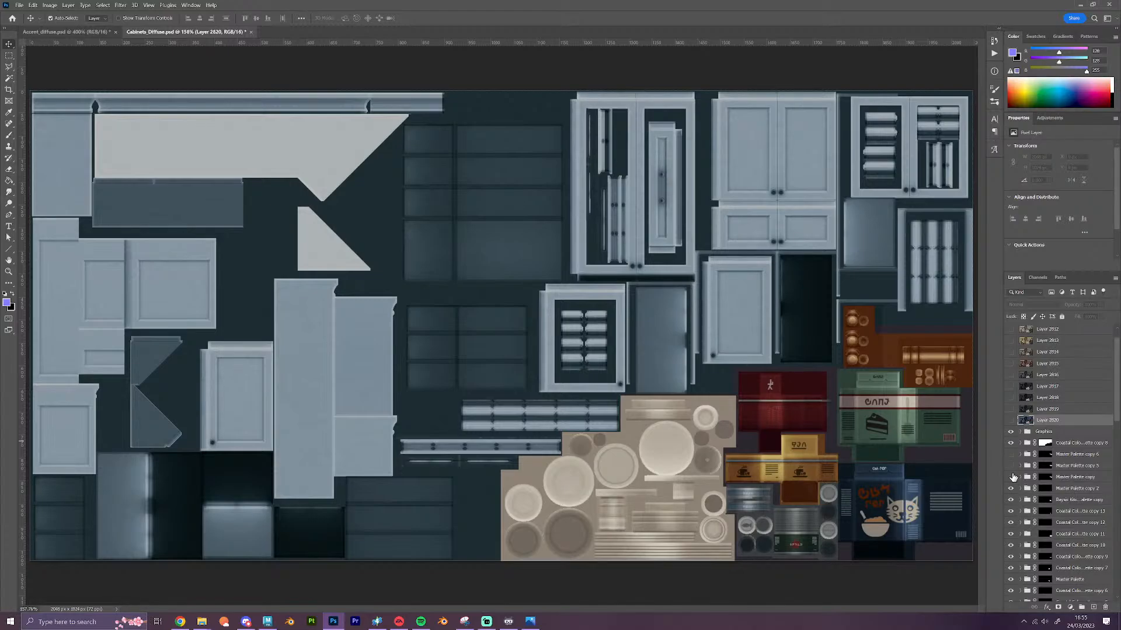
left_click(1012, 476)
left_click(1010, 454)
Switch Coastal Enhancements copy 7 from Mid Blue to the periwinkle adjustment and hide the Enhancements copy group affecting the orange packaging
scroll(1034, 543, "down", 3)
scroll(1034, 542, "down", 5)
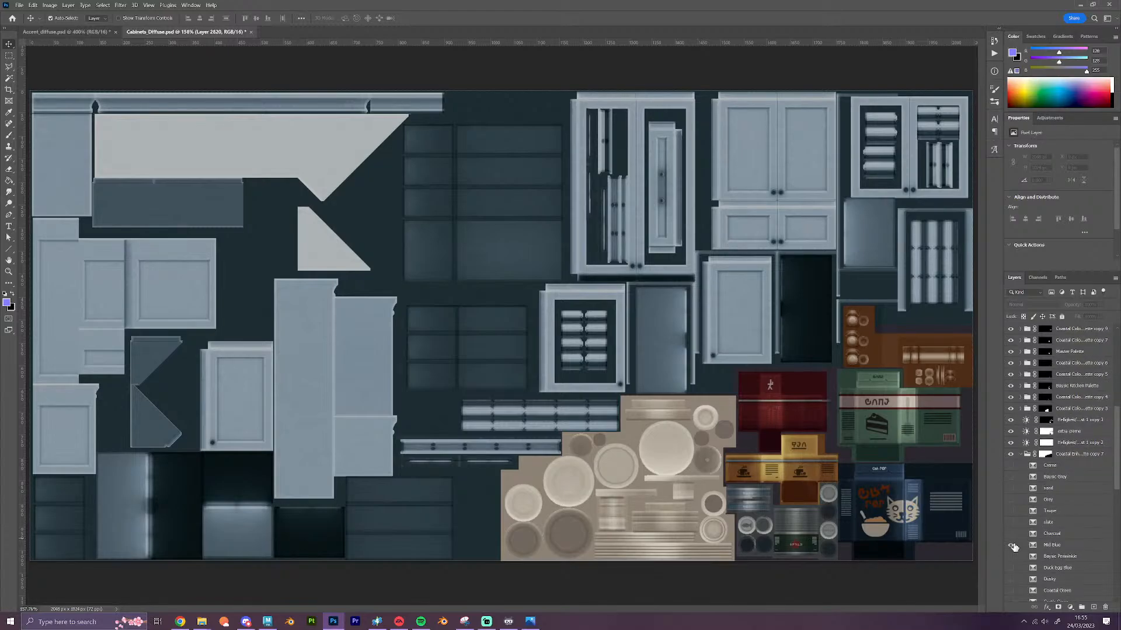
left_click(1010, 545)
left_click(1010, 556)
left_click(1021, 455)
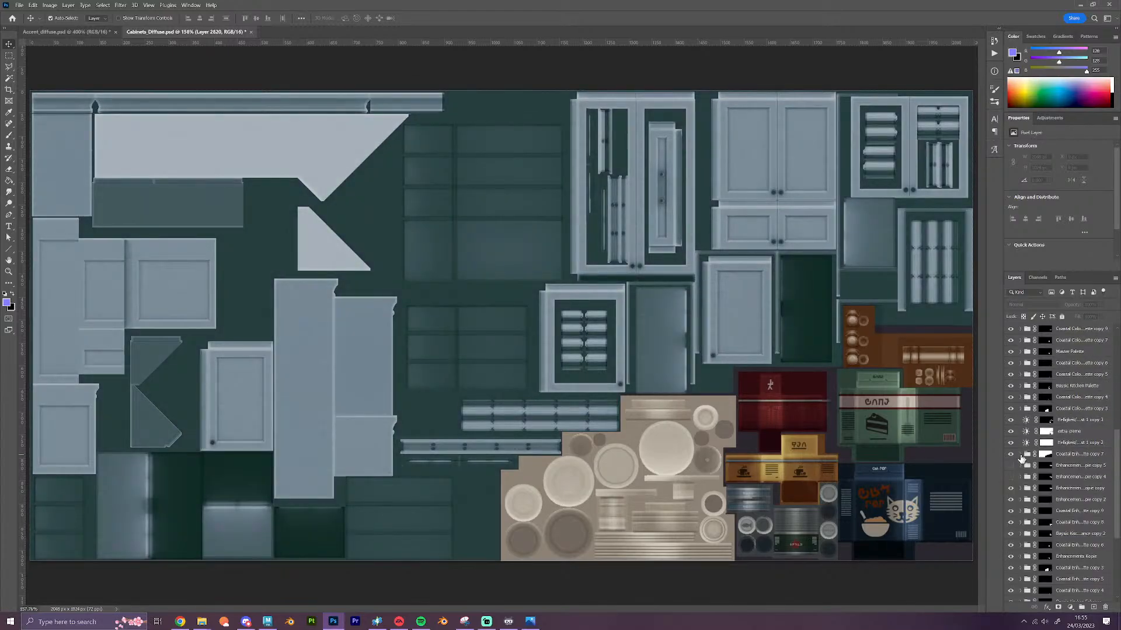
left_click(1011, 488)
Stamp the visible Periwinkle variant into a merged layer directly above the Graphics group and hide it
scroll(1051, 502, "up", 3)
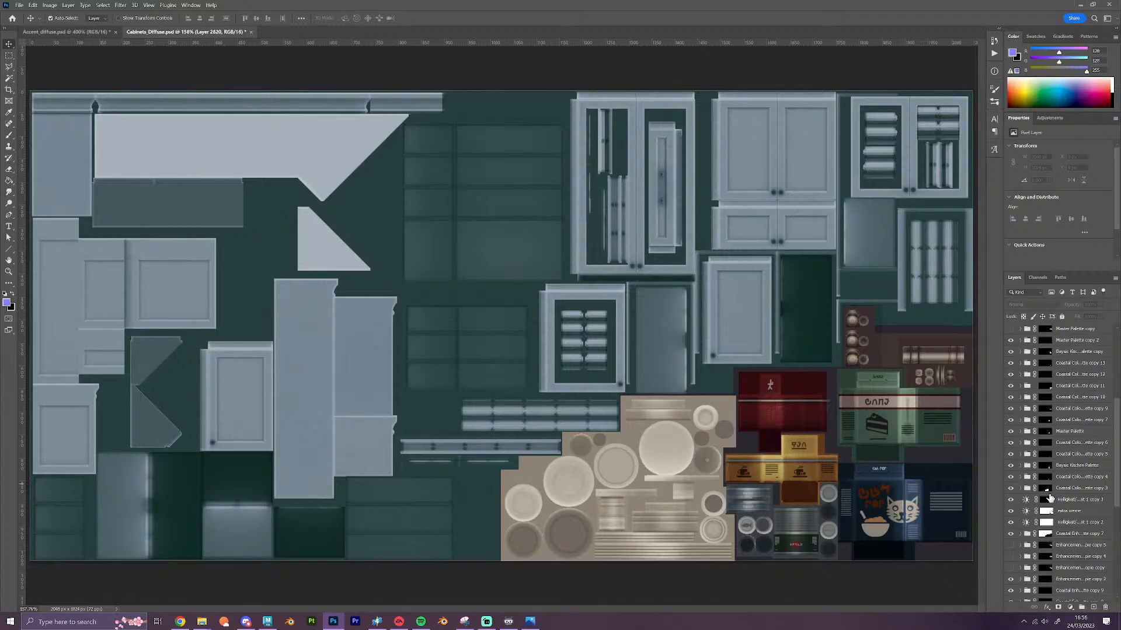
scroll(1049, 498, "up", 5)
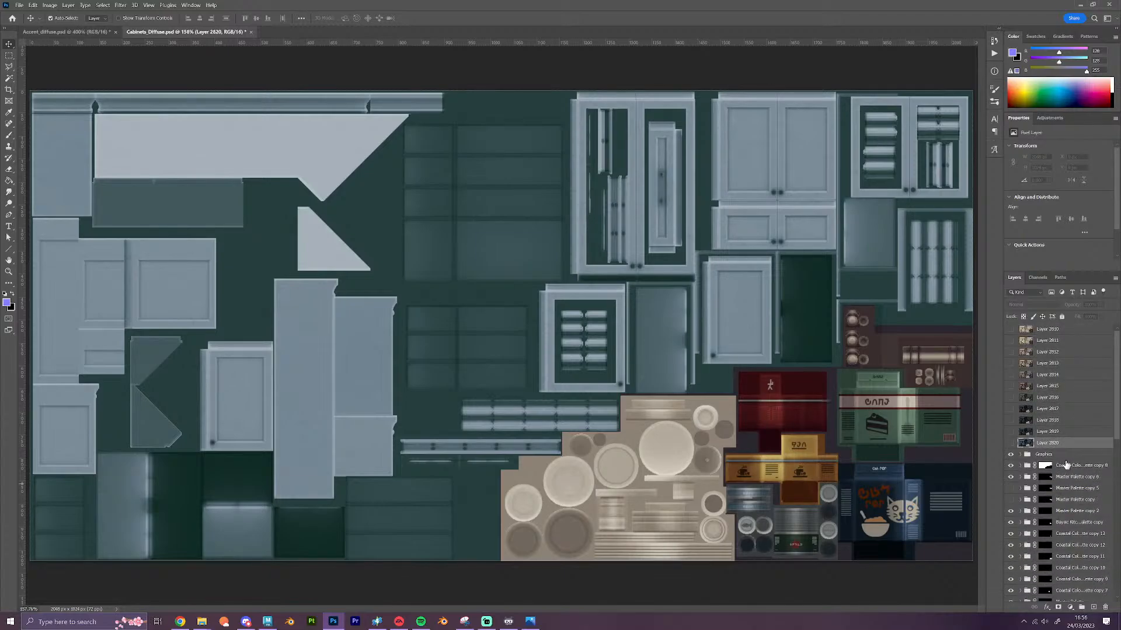
left_click(1066, 455)
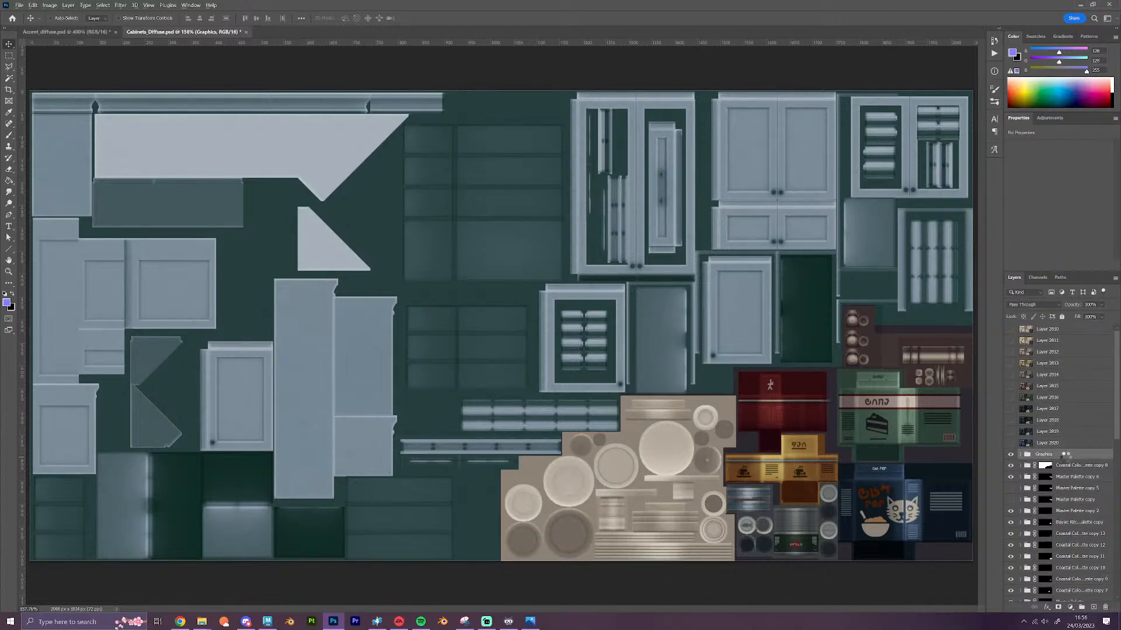
key("ctrl+shift+alt+e")
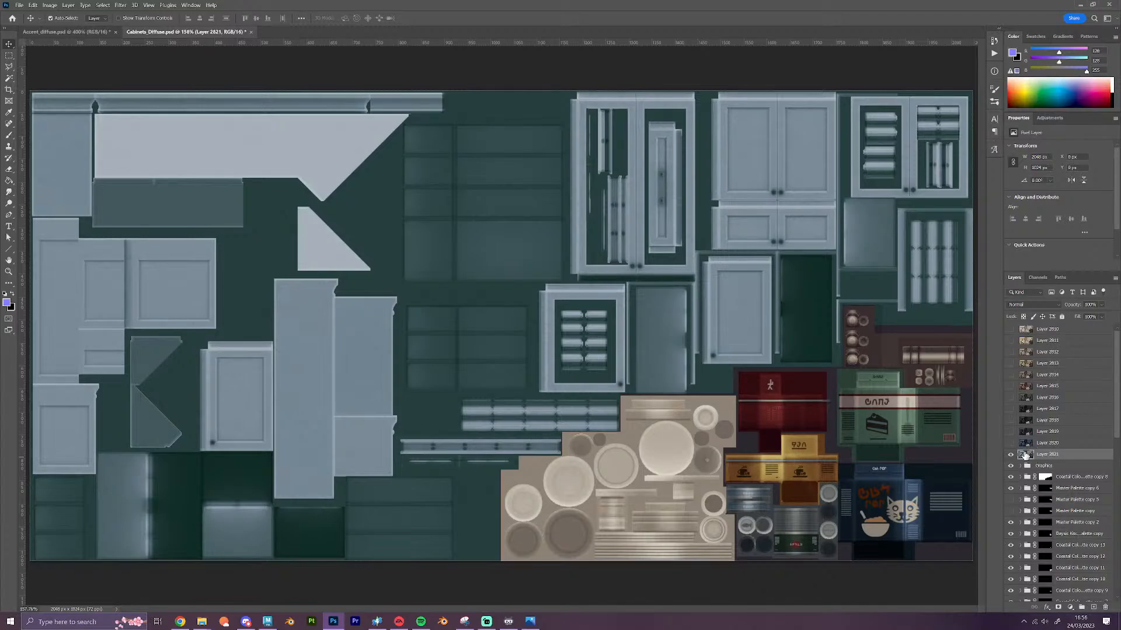
left_click(1011, 455)
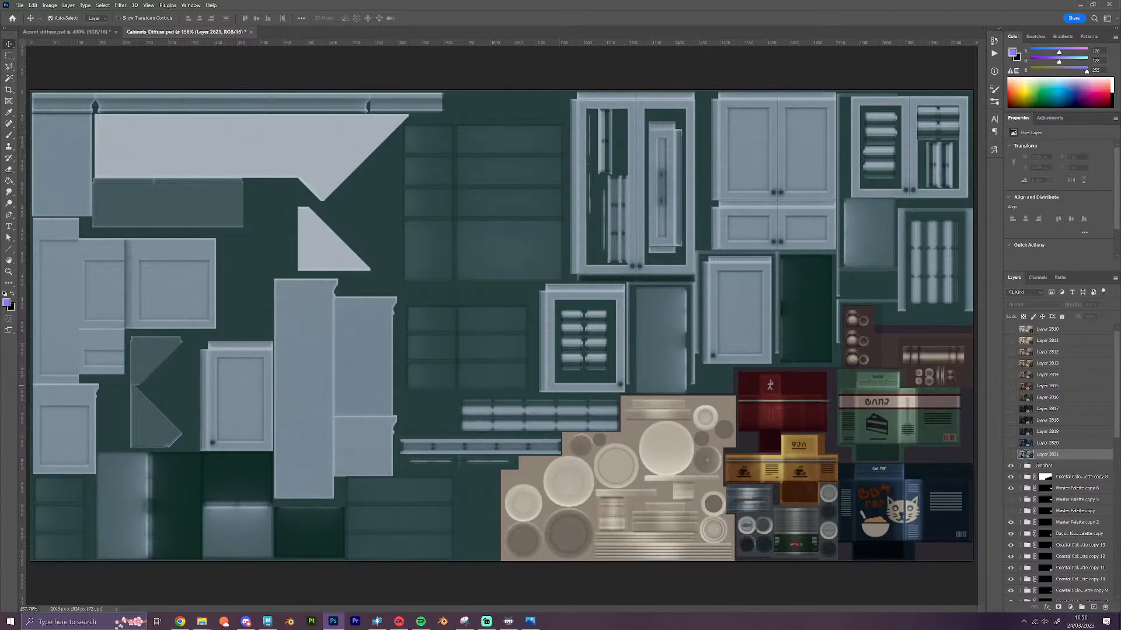
key("alt+Tab")
scroll(1026, 481, "down", 1)
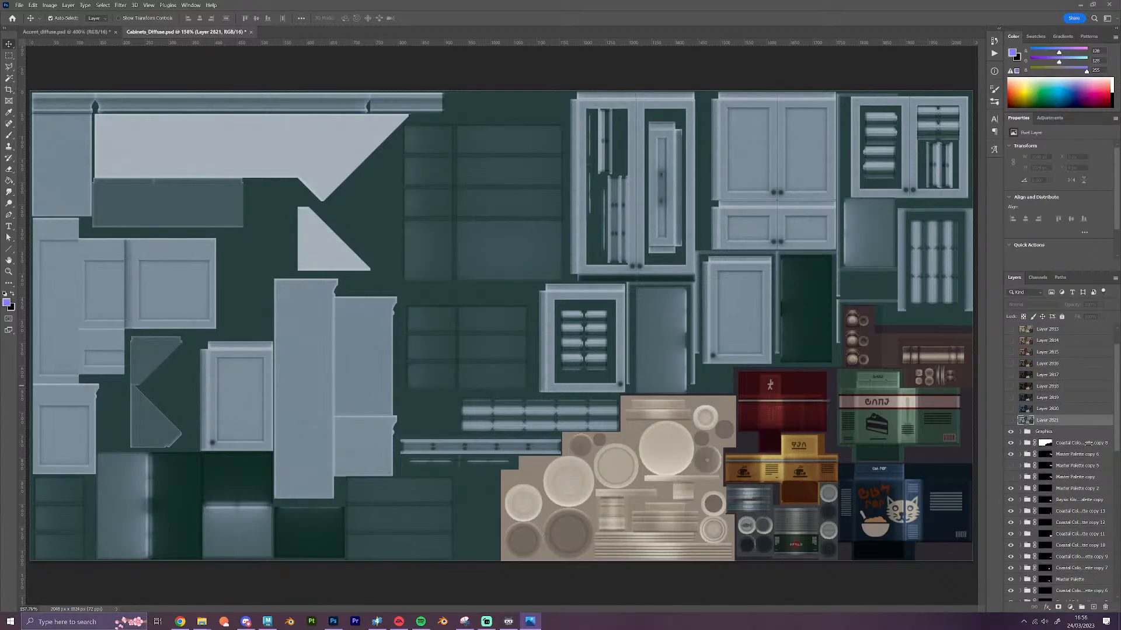
key("alt+Tab")
Switch the cabinets from Periwinkle Powder to Duck Egg Blue in the Coastal Colour Palette copy 8 group
left_click(1020, 444)
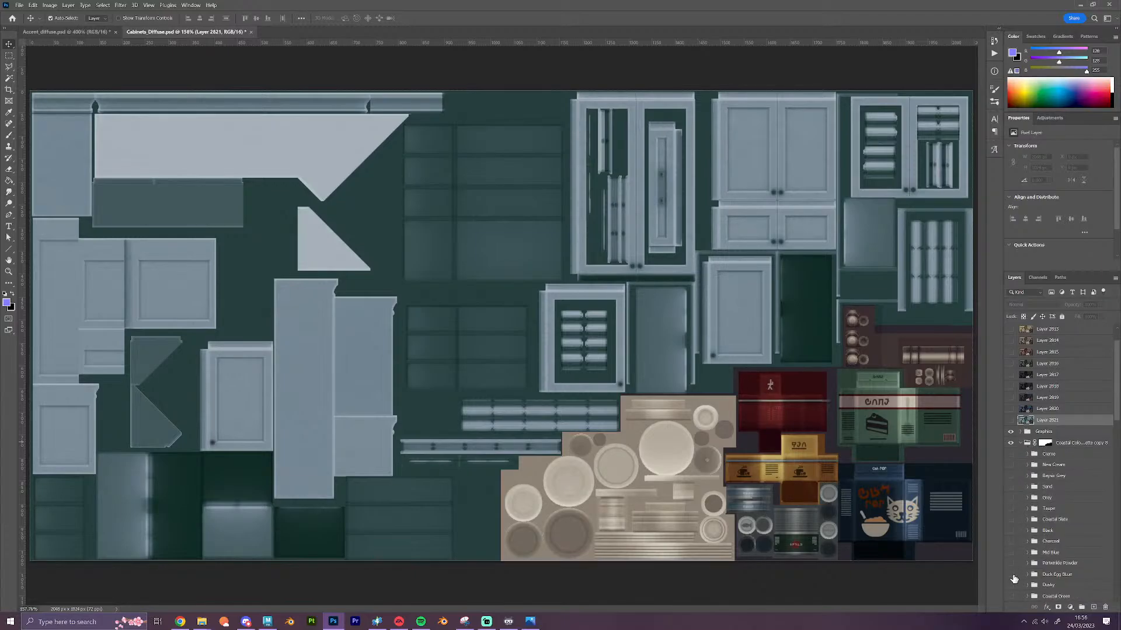
left_click(1011, 575)
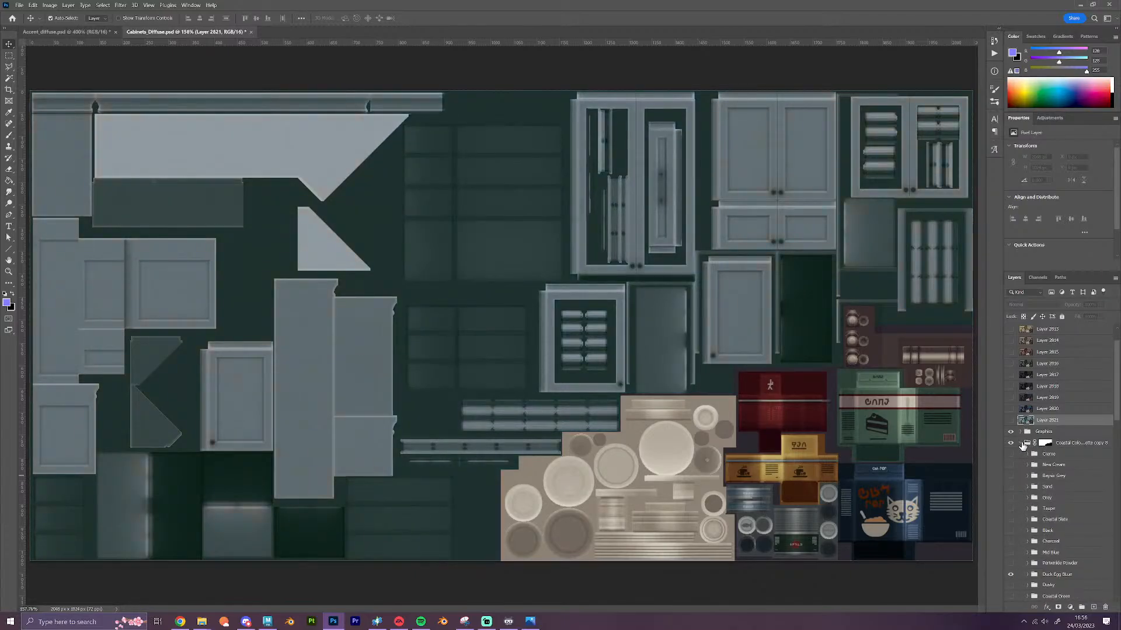
scroll(1030, 507, "down", 2)
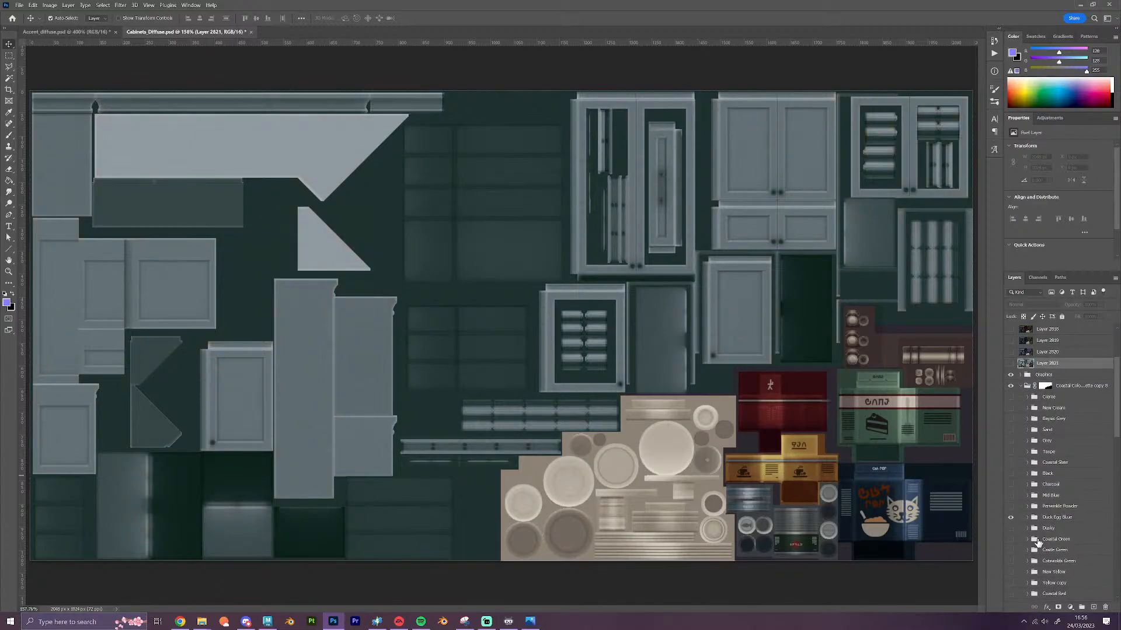
left_click(1028, 518)
left_click(1021, 386)
Show the Enhancements copy group for the orange packaging again and switch Coastal Enhancements copy 7 from periwinkle to Duck Egg Blue
scroll(1042, 514, "down", 3)
scroll(1043, 514, "down", 2)
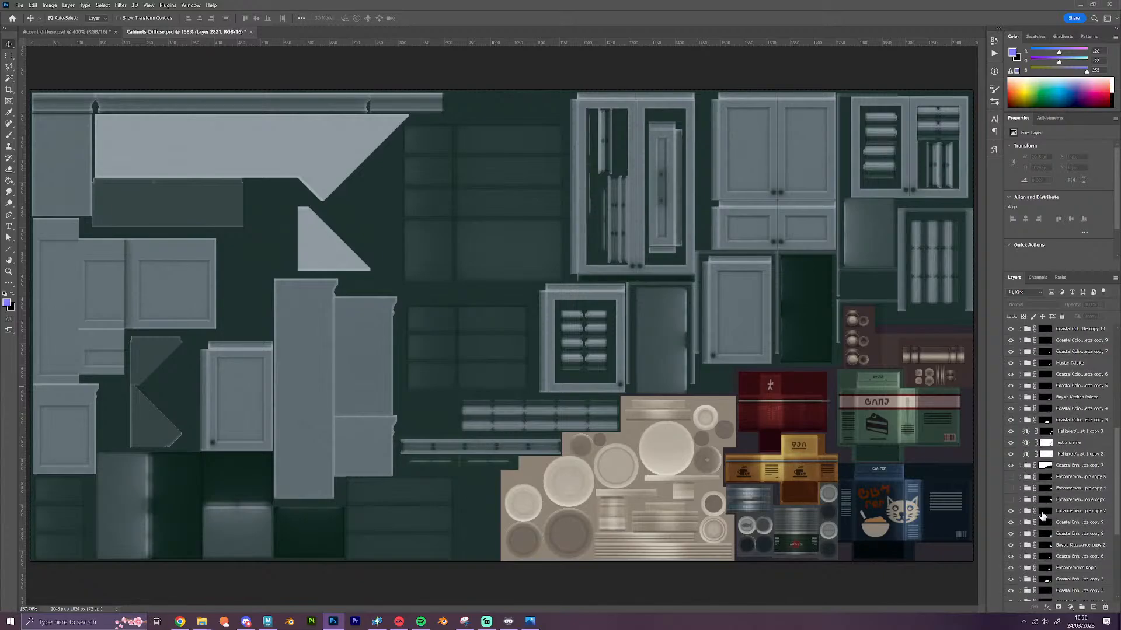
left_click(1011, 500)
left_click(1020, 466)
left_click(1010, 567)
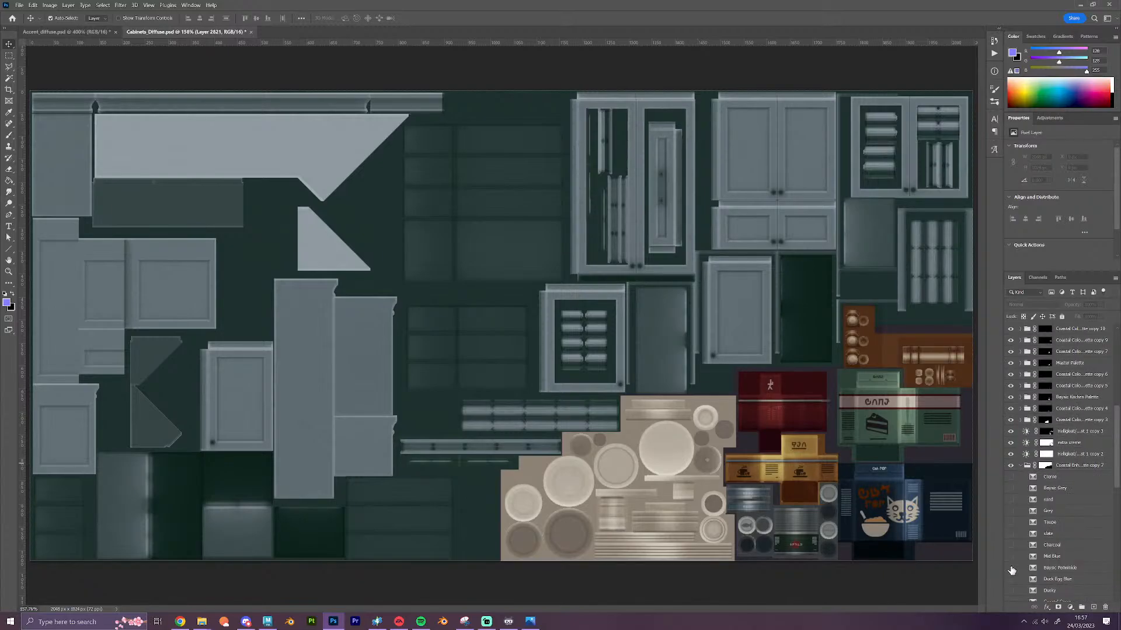
left_click(1011, 579)
left_click(1020, 466)
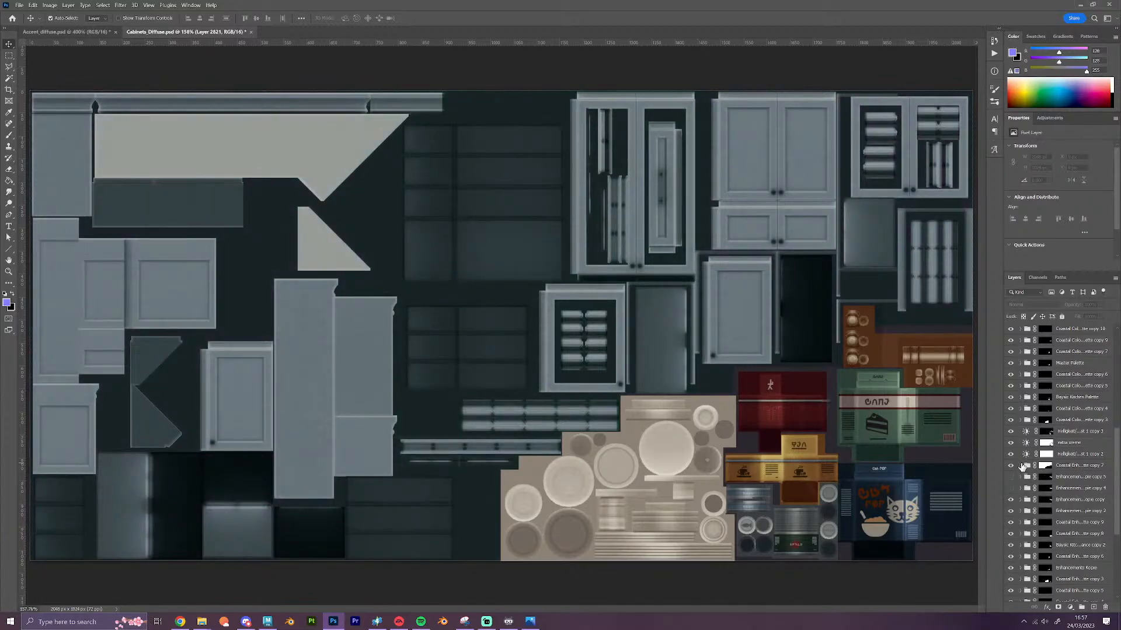
Hide Master Palette copy 6 and show Master Palette copy in its place
scroll(1083, 530, "up", 3)
scroll(1082, 530, "up", 2)
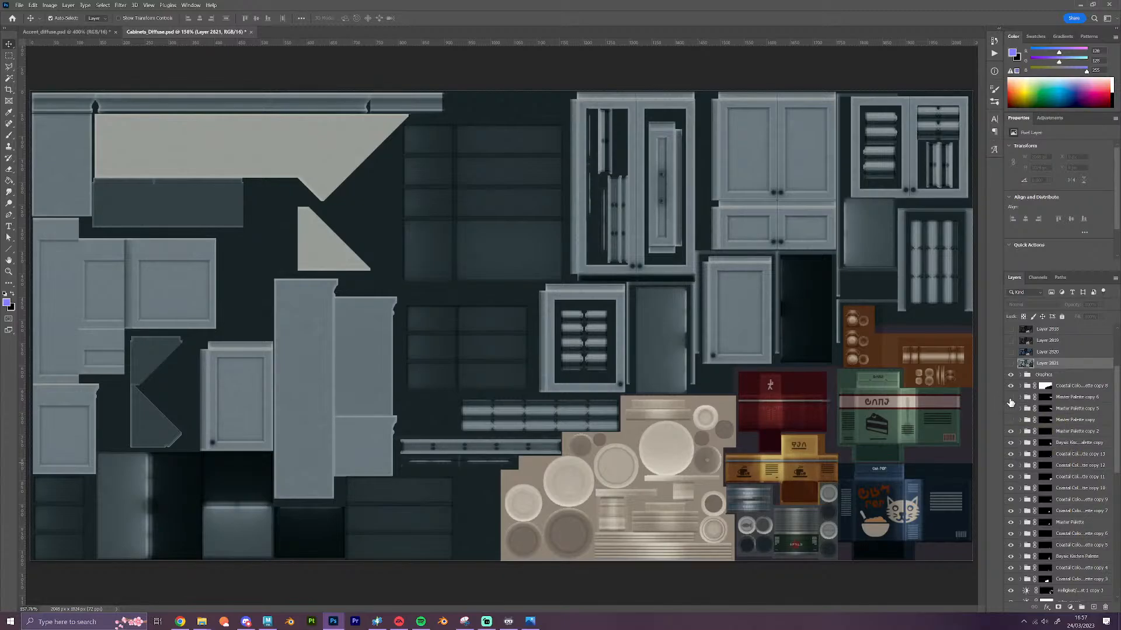
left_click(1011, 420)
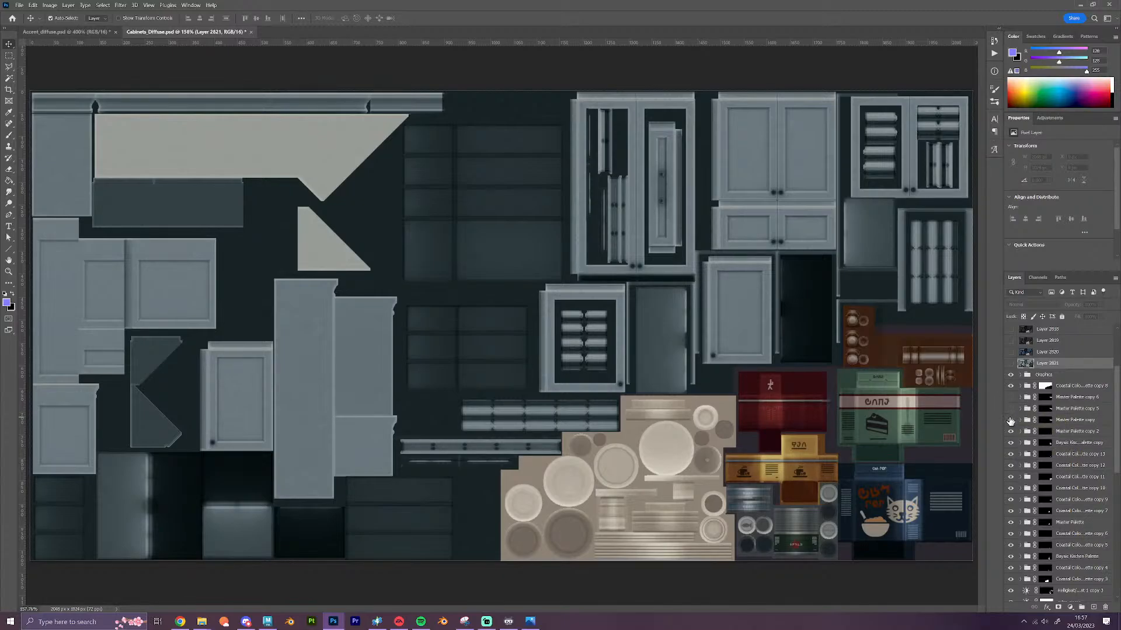
Stamp the visible Duck Egg Blue variant into a merged layer directly above the Graphics group and hide it
left_click(1068, 377)
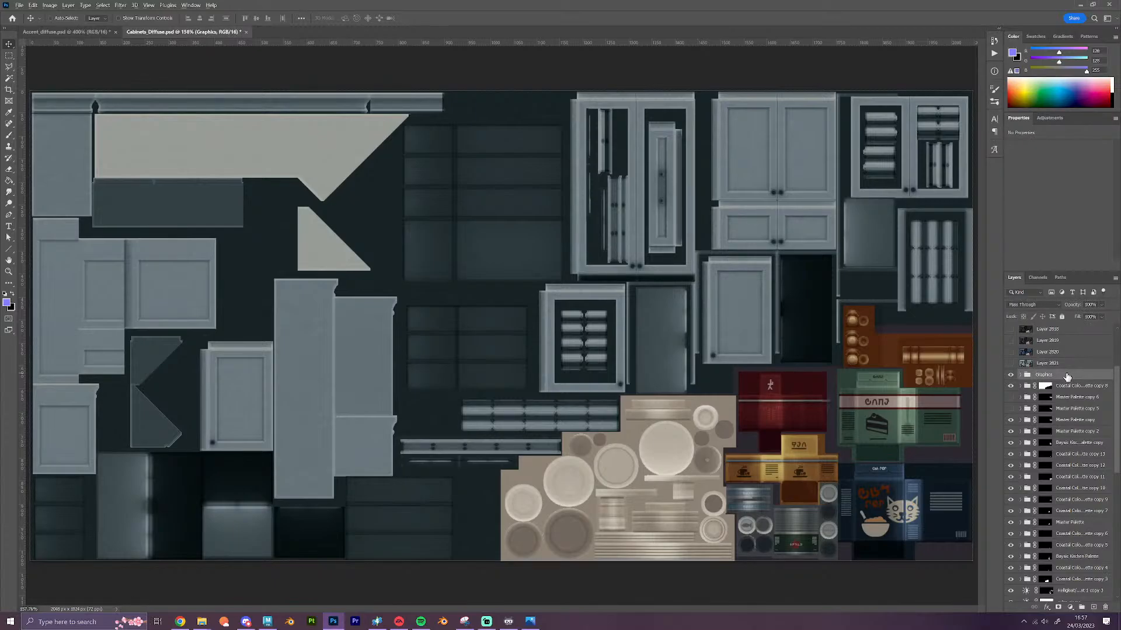
key("ctrl+shift+alt+e")
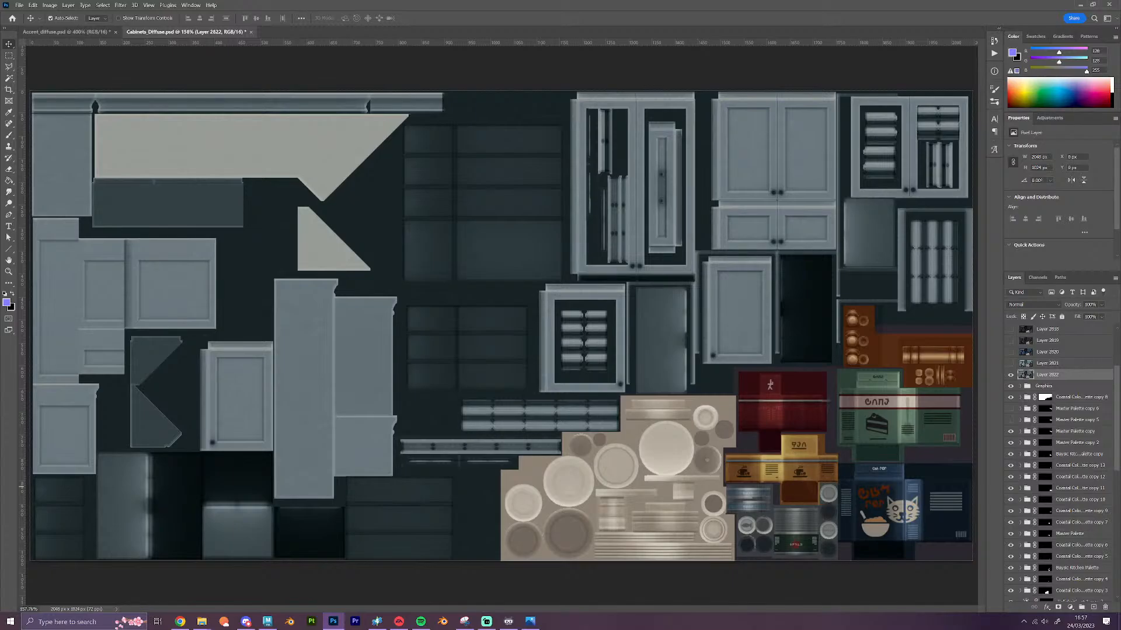
left_click(1010, 375)
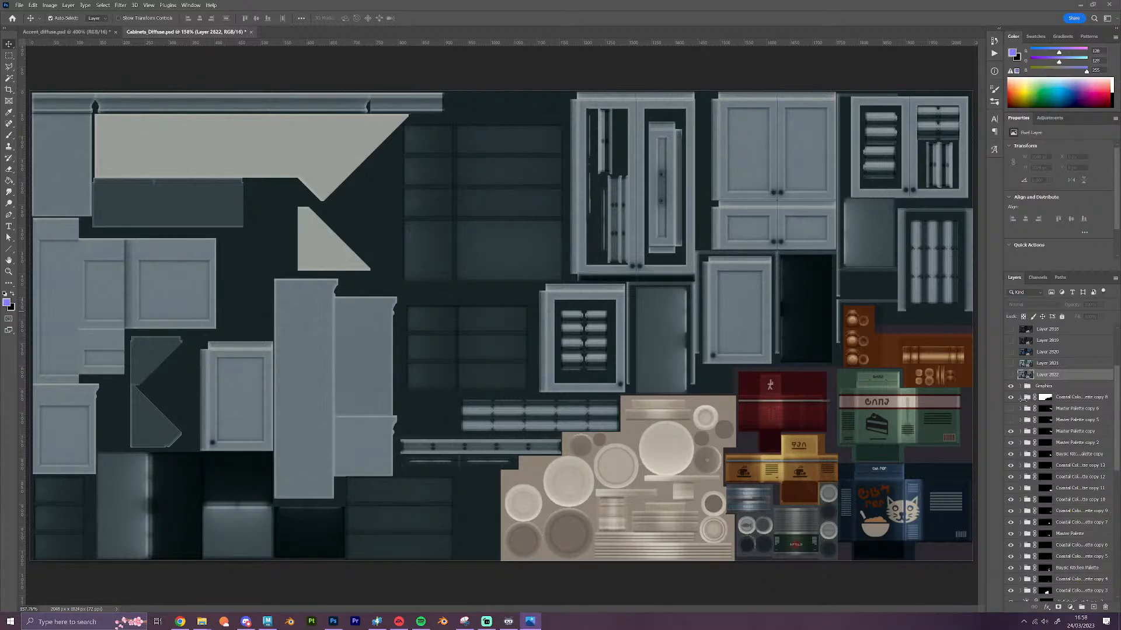
Switch the cabinets from Duck Egg Blue to Dusky in the Coastal Colour Palette copy 8 group
left_click(1020, 398)
left_click(1021, 398)
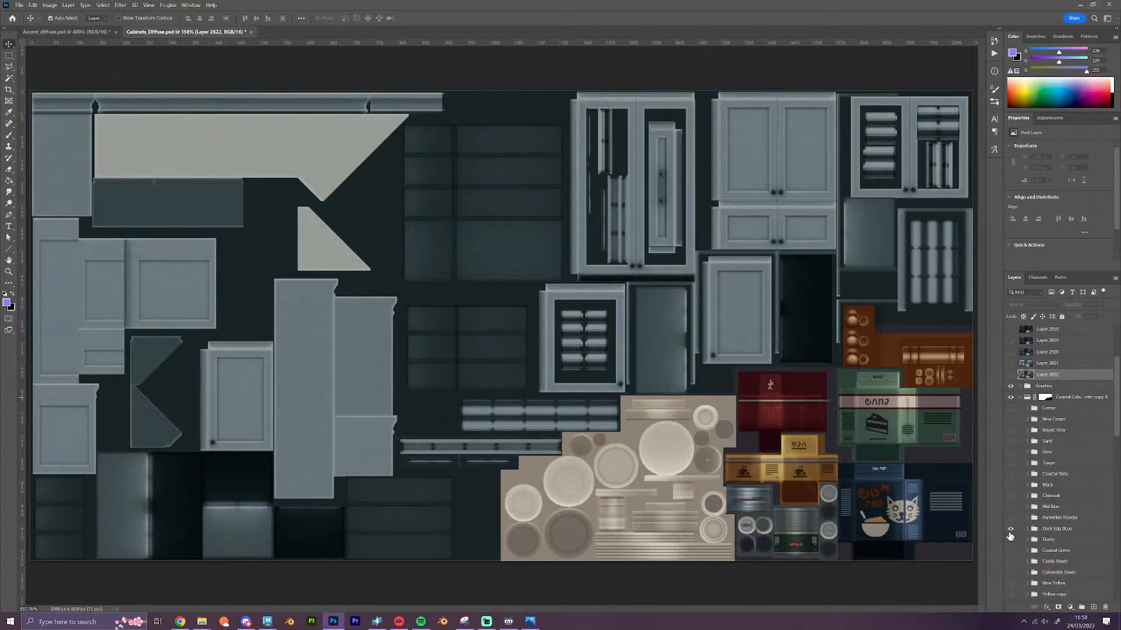
left_click(1010, 542)
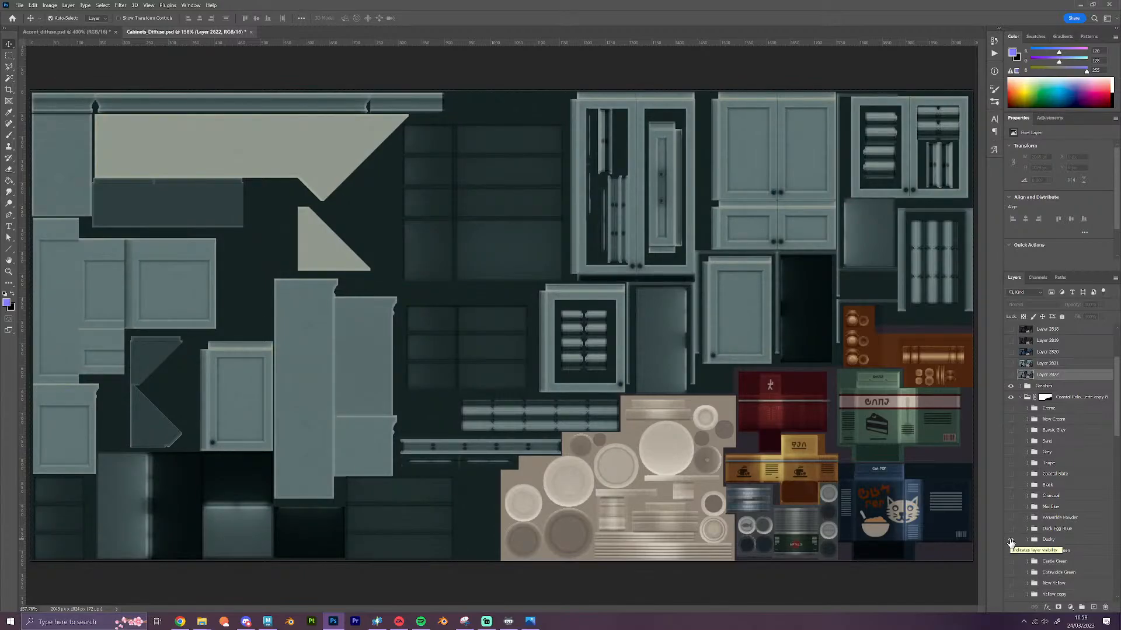
left_click(1020, 397)
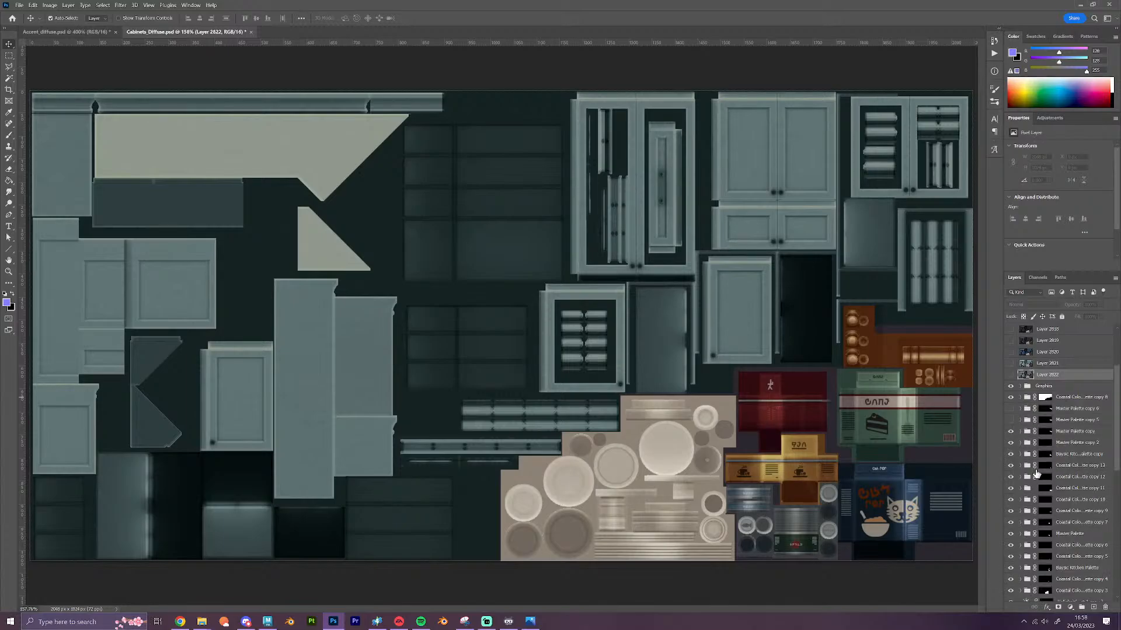
Switch the Coastal Enhancement Palette copy 7 group from Duck Egg Blue to Dusky
scroll(1037, 473, "down", 6)
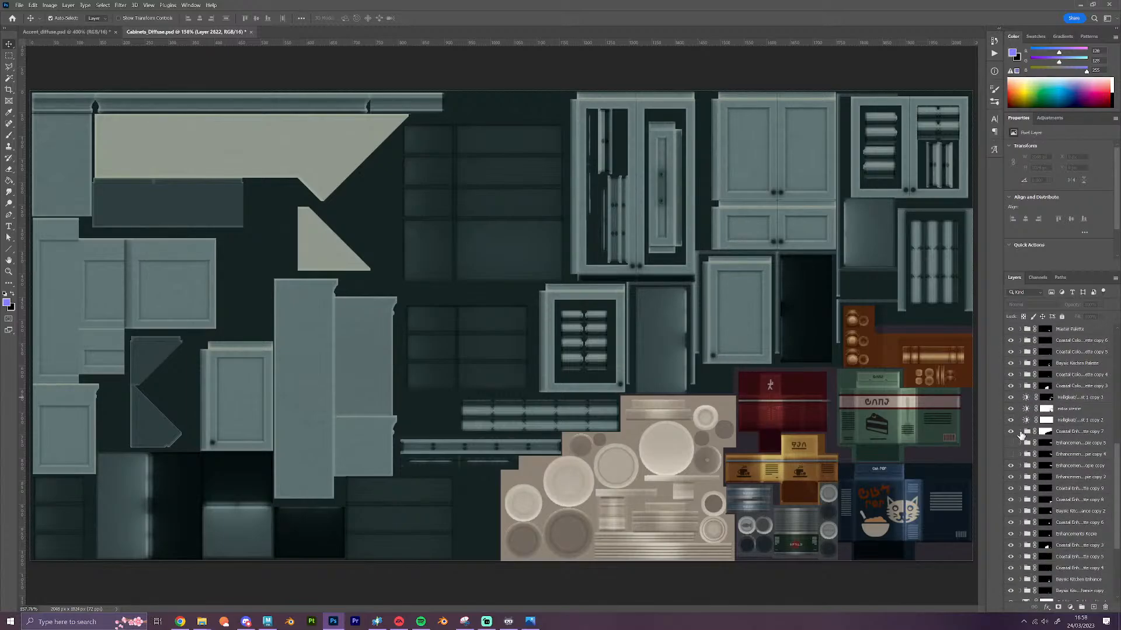
left_click(1021, 432)
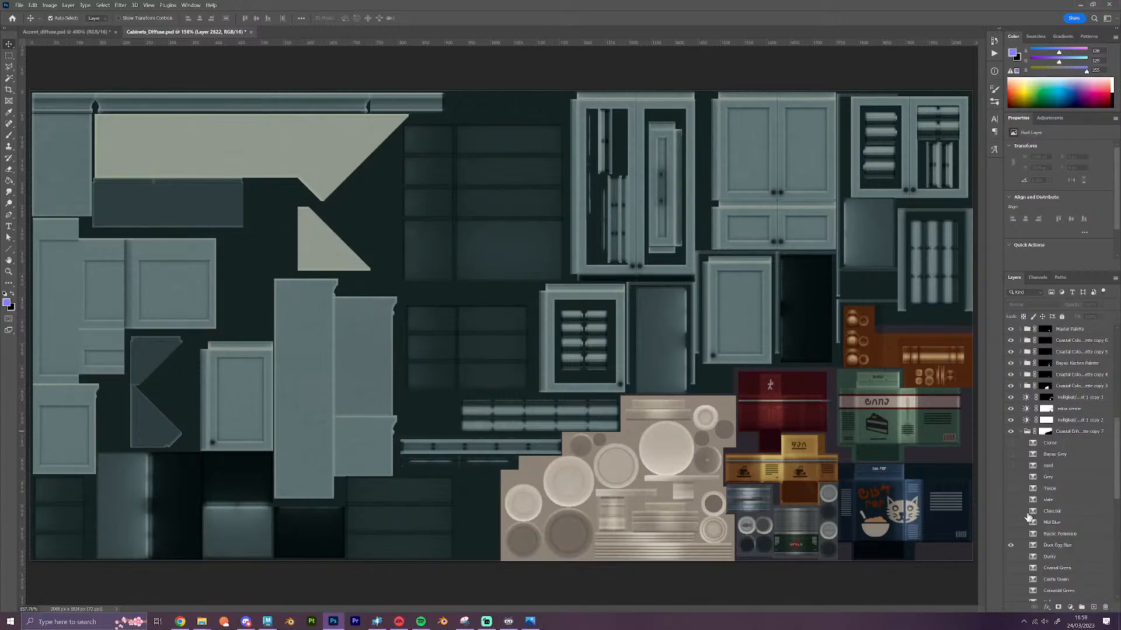
left_click(1012, 559)
Stamp the visible Dusky variant into a merged layer directly above the Graphics group and hide it
scroll(1070, 482, "up", 5)
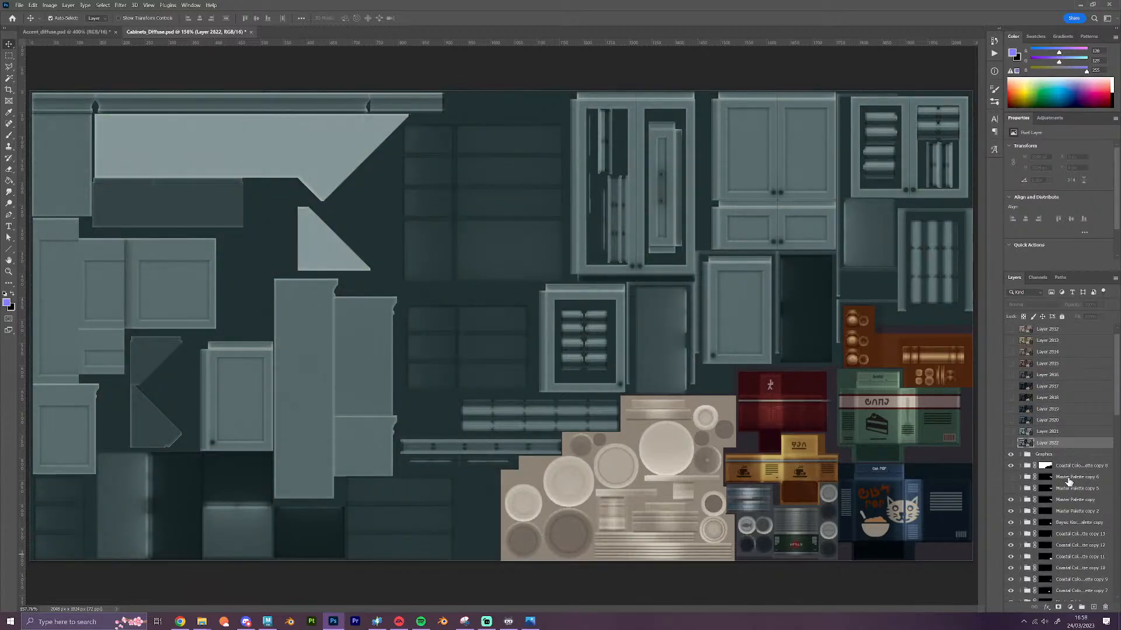
scroll(1069, 476, "up", 1)
left_click(1071, 466)
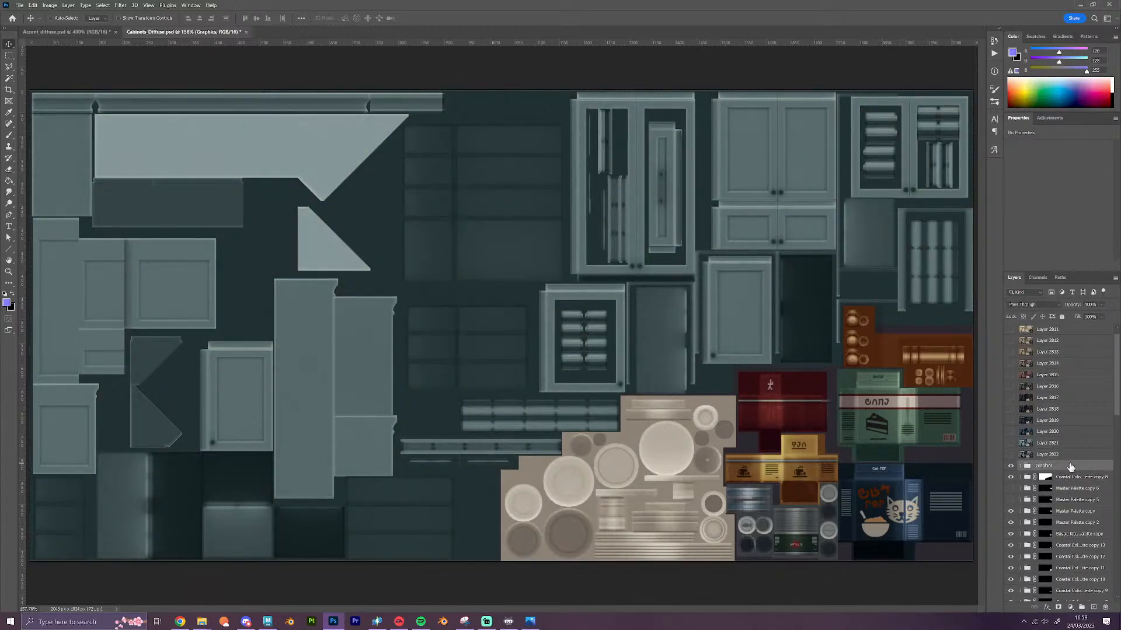
key("ctrl+shift+alt+e")
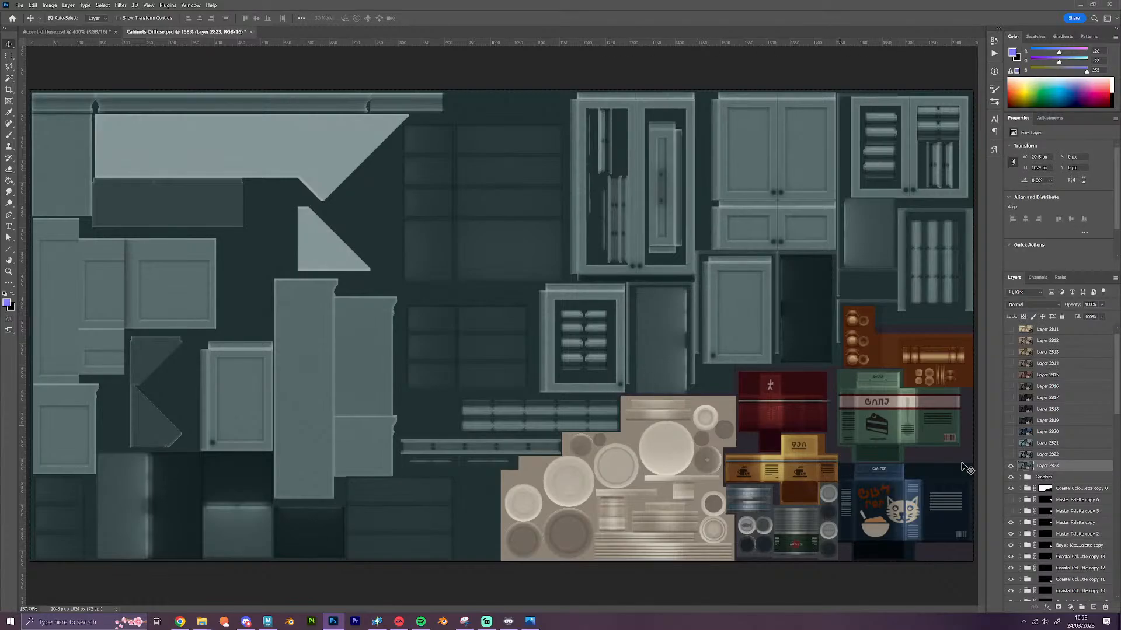
left_click(1010, 466)
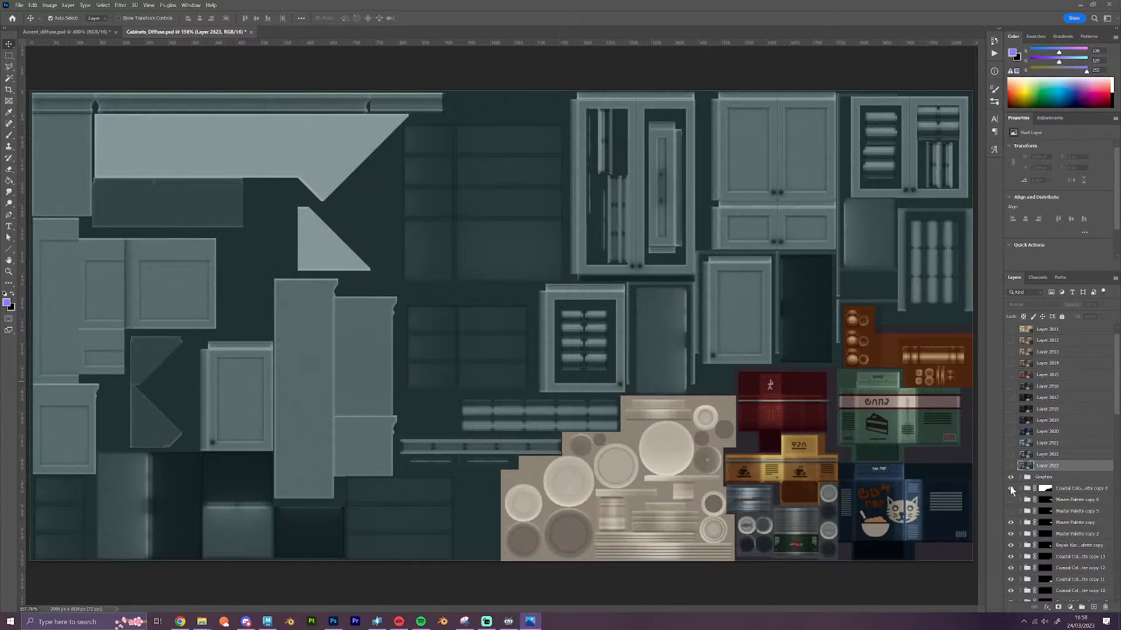
Duplicate Baysic Kitchen Palette above Coastal Colour Palette copy 8, give it that group's cabinet mask, and hide the Coastal group
scroll(1058, 436, "up", 1)
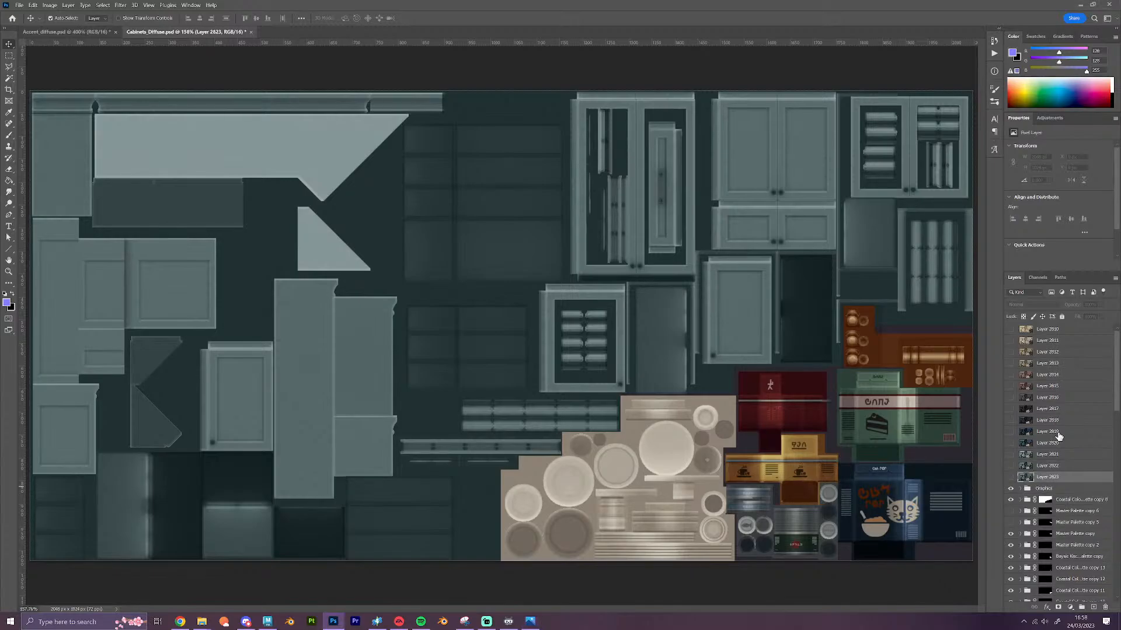
scroll(1058, 437, "down", 5)
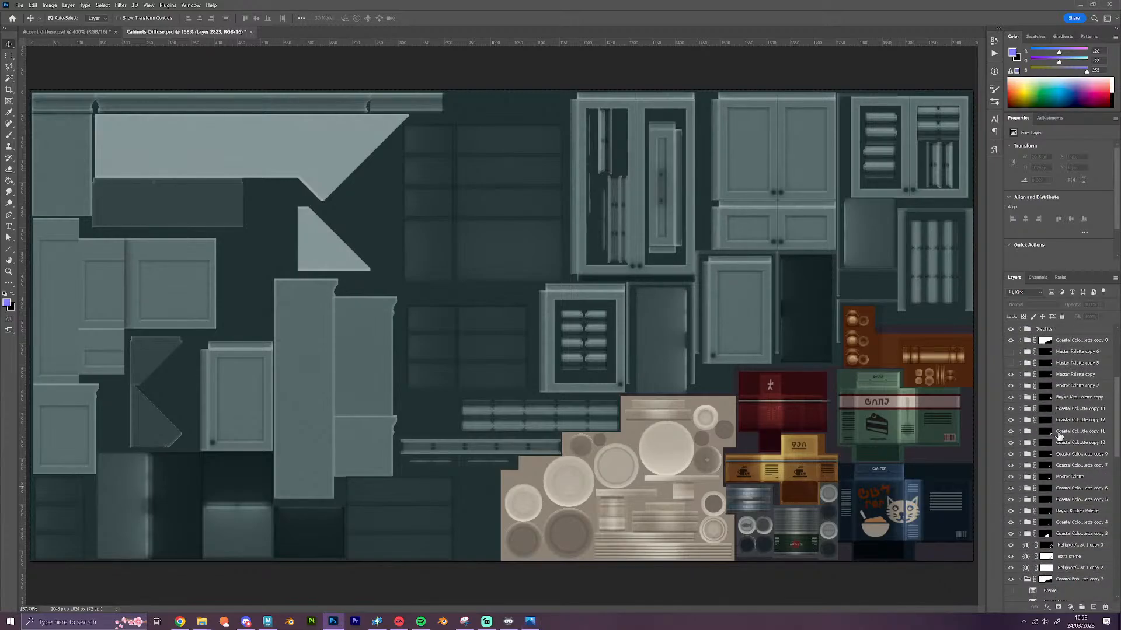
scroll(1058, 436, "up", 1)
left_click(1077, 535)
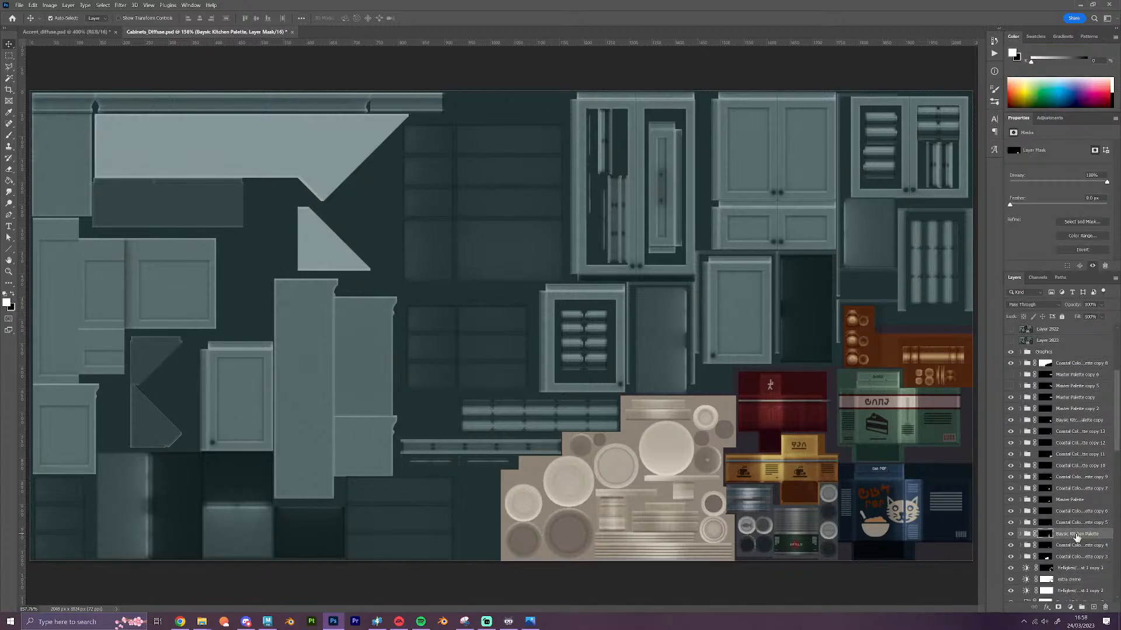
left_click_drag(1077, 537, 1086, 366)
left_click(1046, 374)
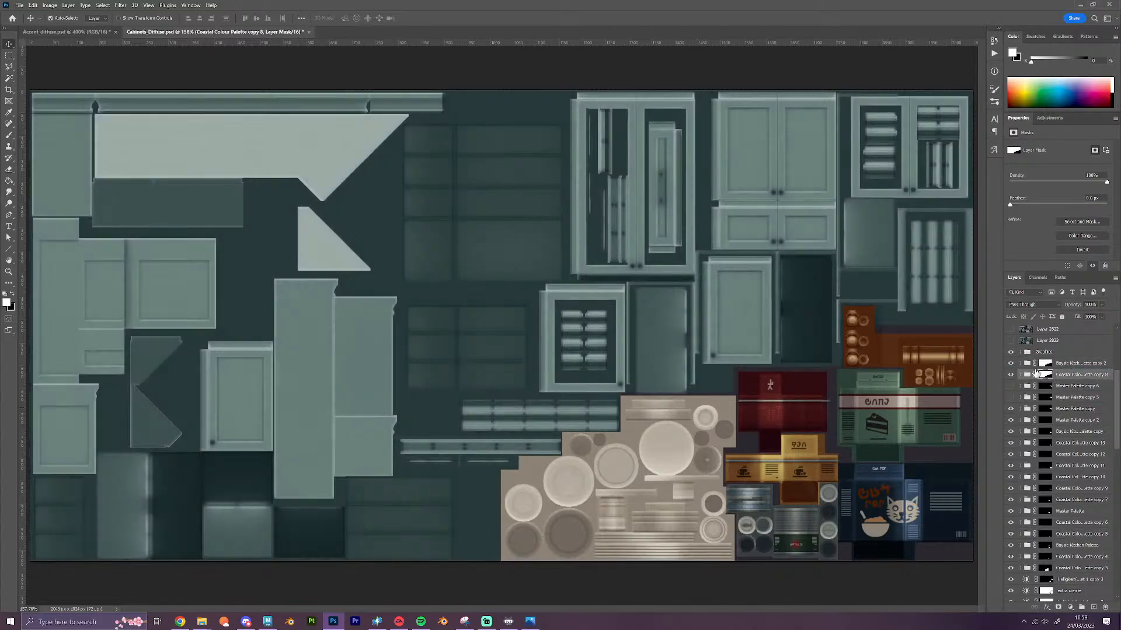
left_click(1011, 374)
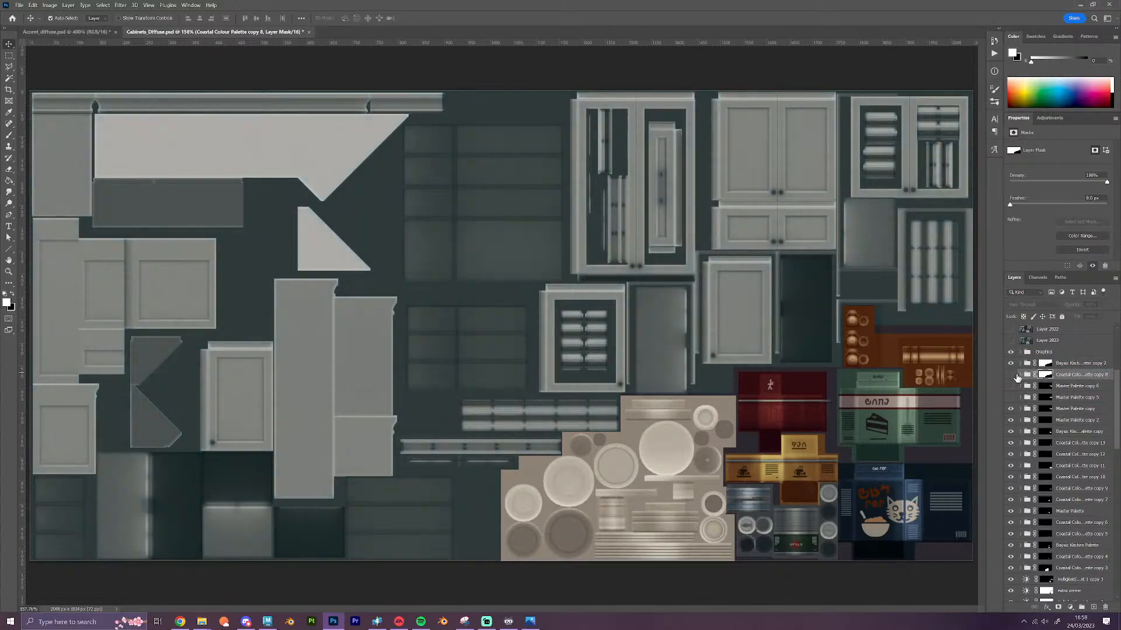
Switch the Baysic Kitchen Palette copy 2 group from Cold Grey to Baysic Sean Foam
left_click(1020, 363)
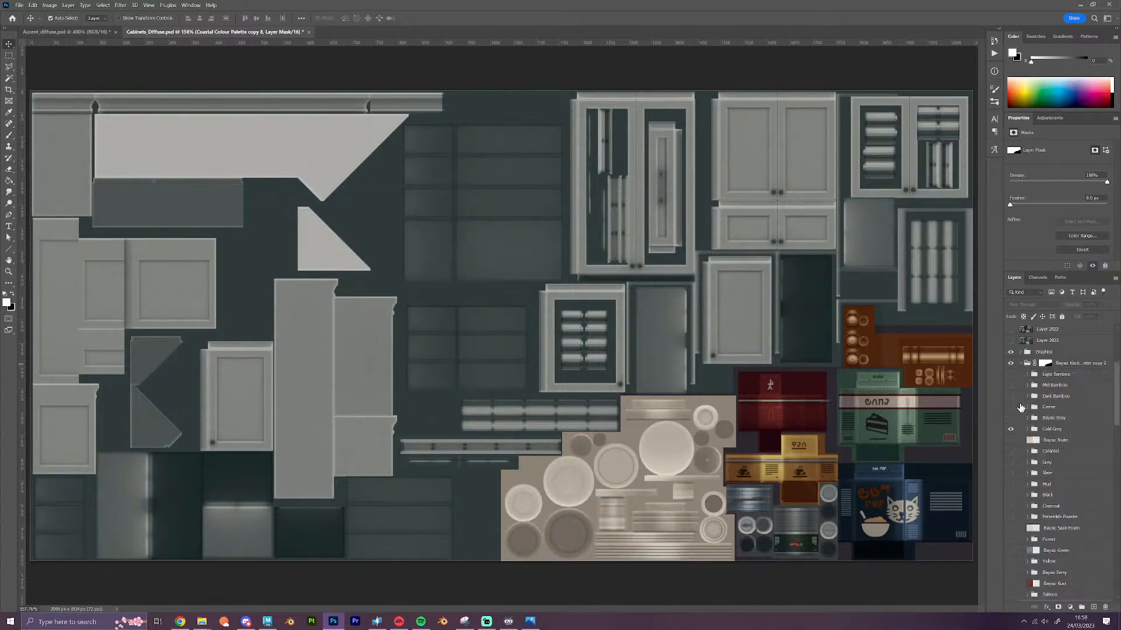
left_click(1010, 430)
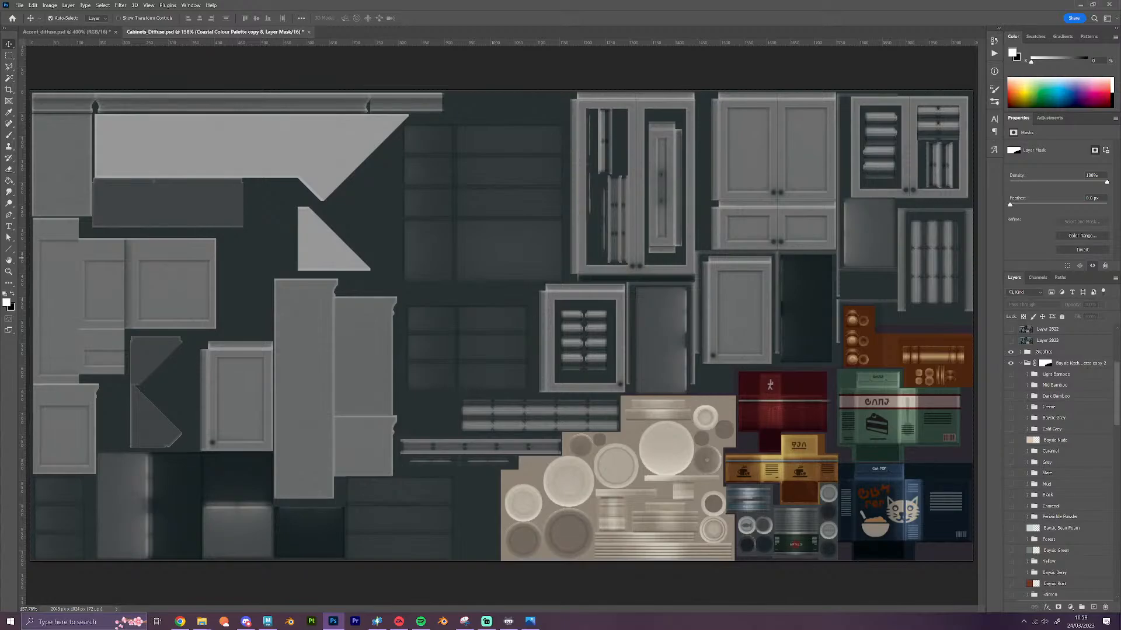
key("alt+Tab")
left_click(1010, 528)
Stretch the Baysic Sean Foam colour layer horizontally to cover the full width of the texture
left_click(1063, 528)
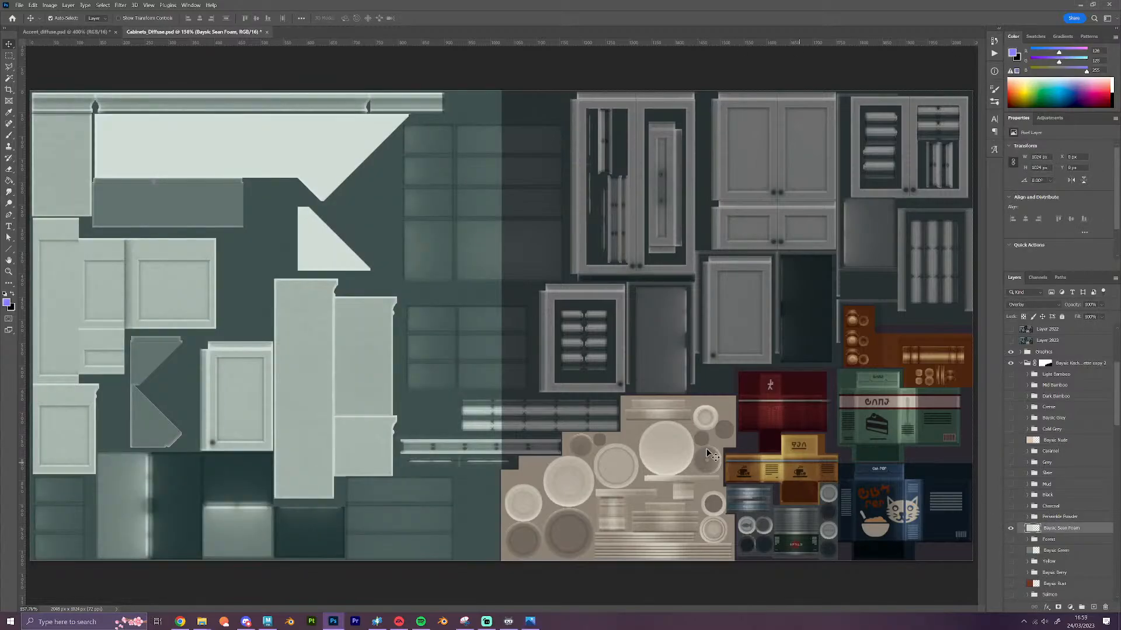
key("ctrl+t")
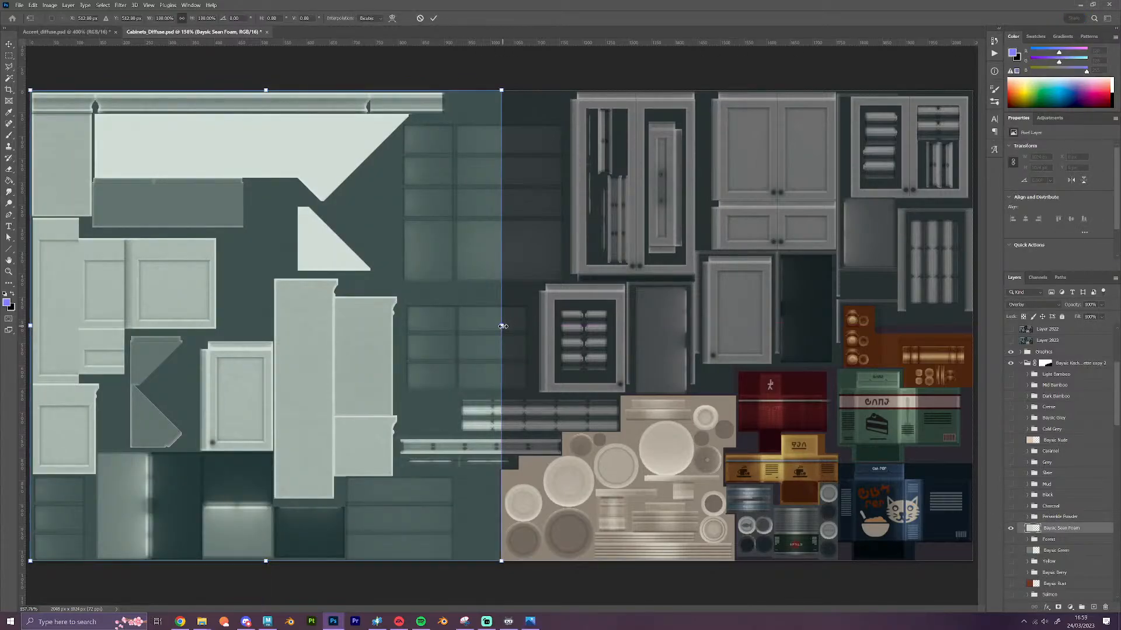
left_click_drag(503, 326, 978, 326)
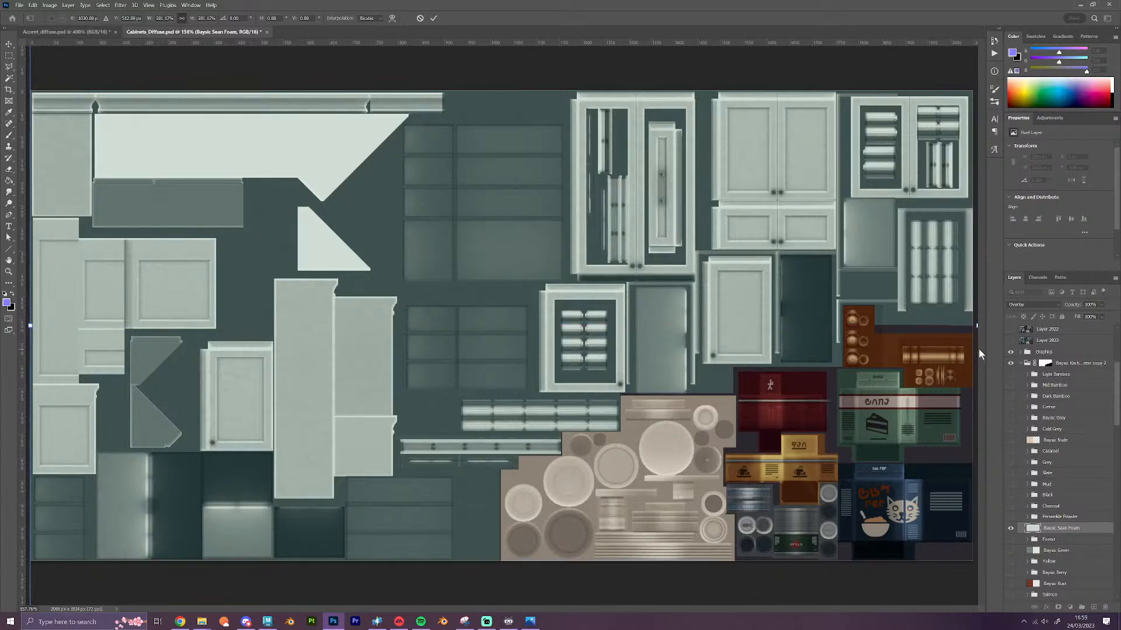
key("Return")
left_click(1020, 363)
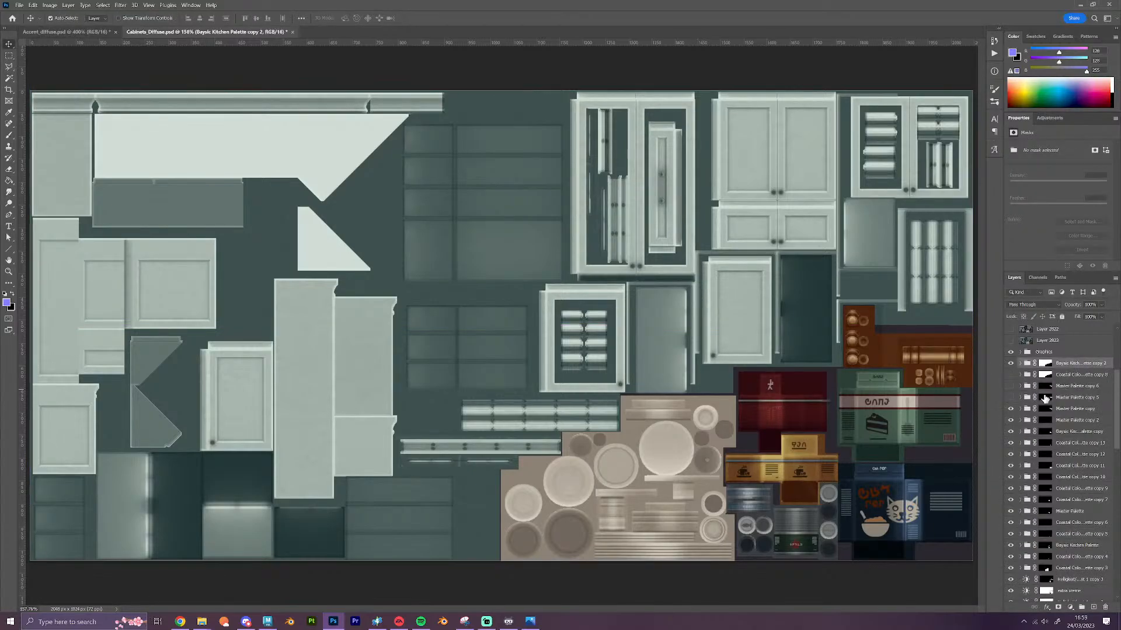
Duplicate the Baysic Kitchen Enhance copy 2 group above Coastal Enhancement Palette copy 7 with that group's cabinet mask, and hide the Coastal group
scroll(1044, 403, "down", 3)
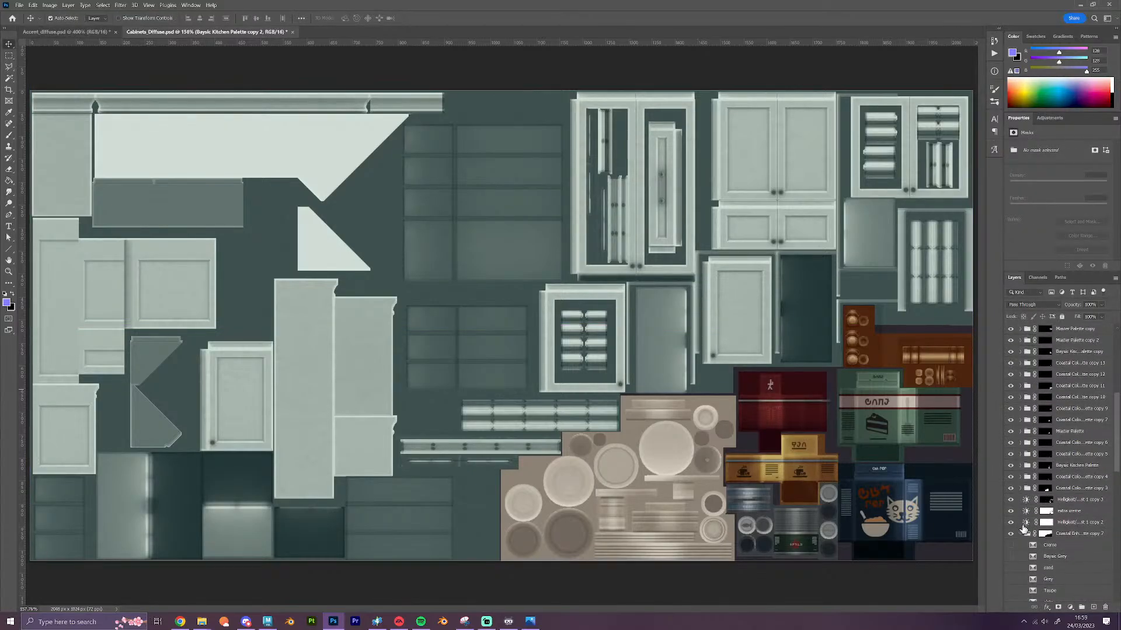
left_click(1021, 533)
scroll(1056, 540, "down", 1)
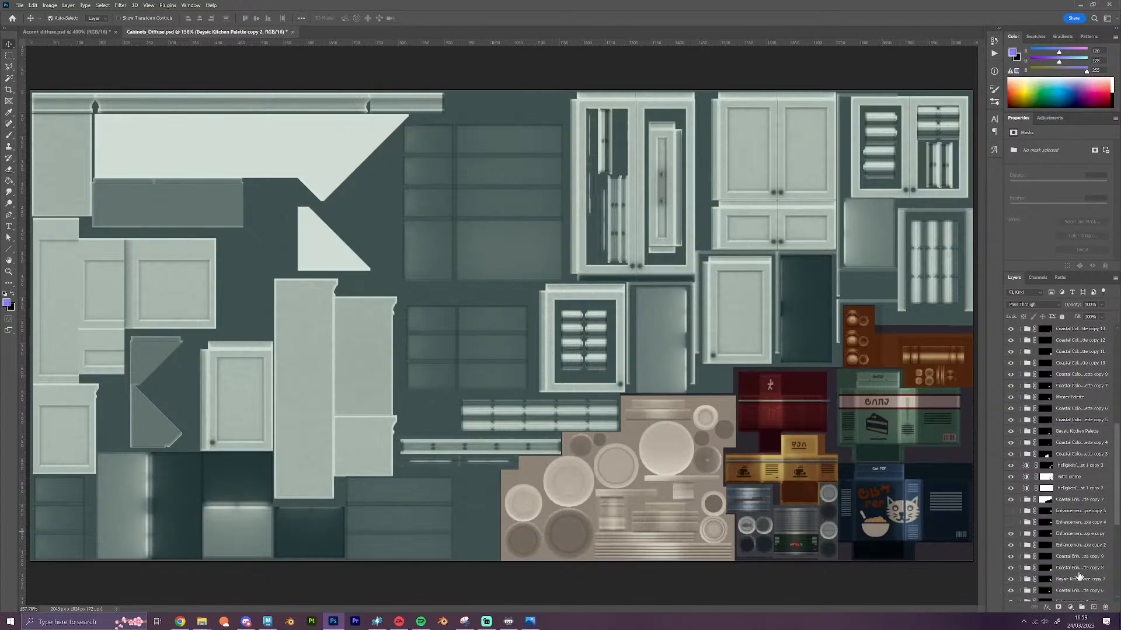
left_click_drag(1078, 577, 1045, 501)
left_click(1019, 511)
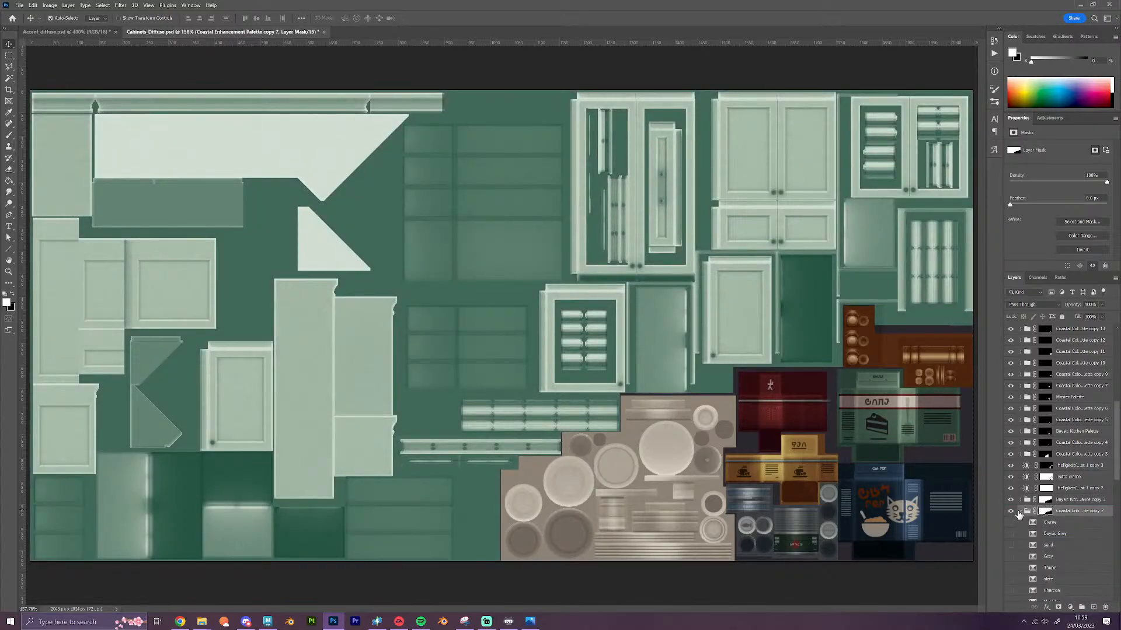
left_click(1020, 512)
left_click(1011, 511)
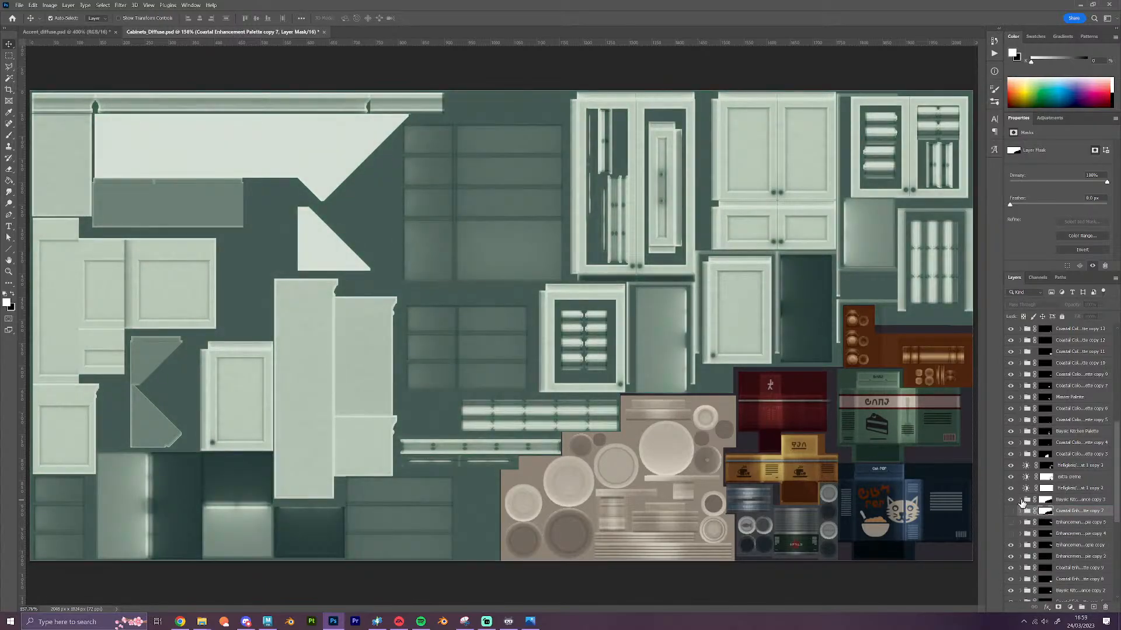
Make Baysic Sean Foam the only visible enhancement in the new Baysic Kitchen Enhance copy 3 group
left_click(1020, 500)
left_click(1021, 500)
left_click(1021, 501)
scroll(1027, 508, "down", 5)
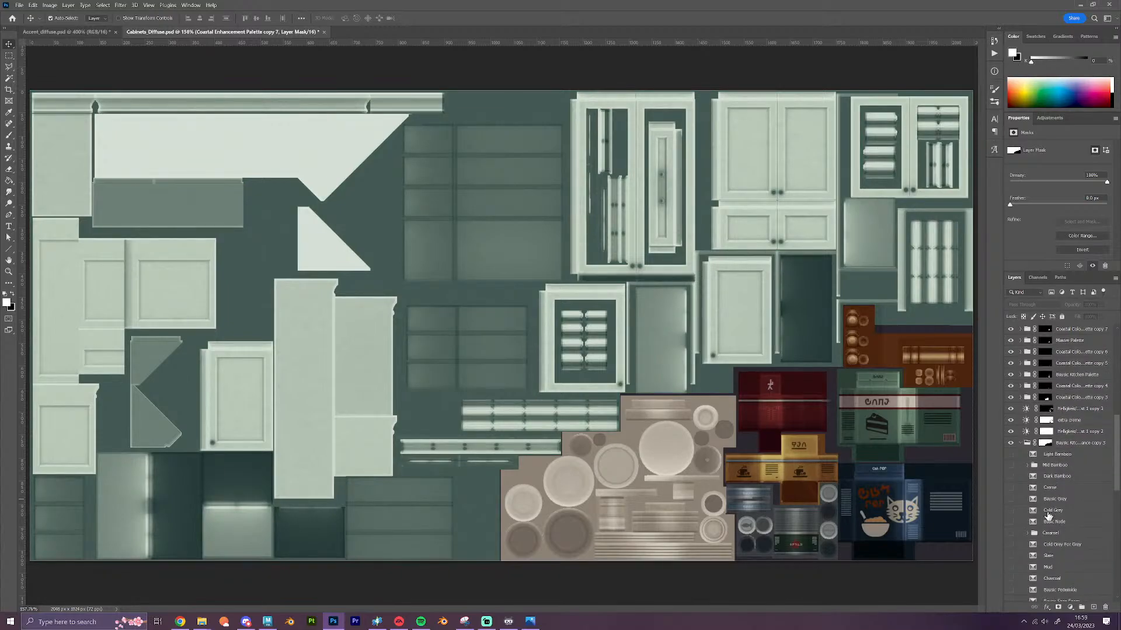
left_click(1010, 521)
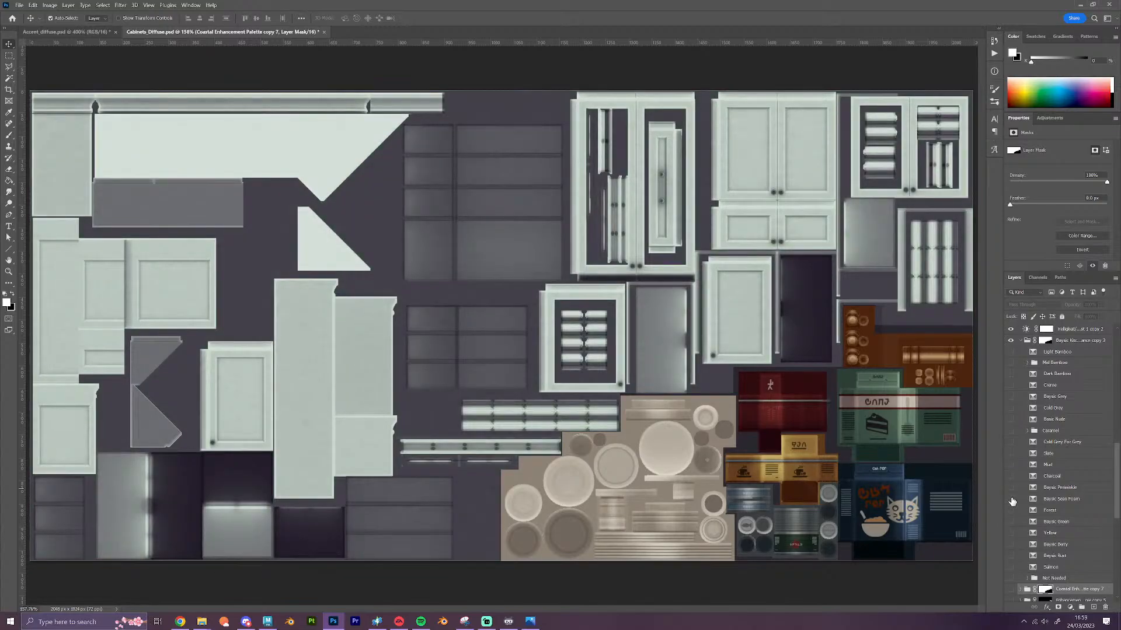
left_click(1010, 499)
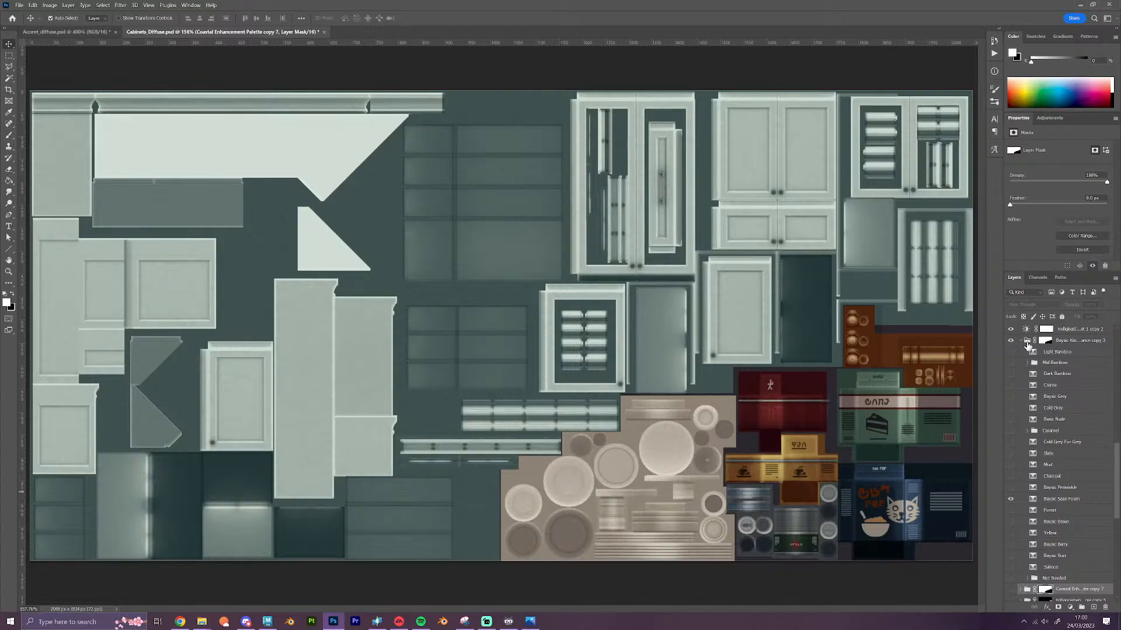
left_click(1021, 341)
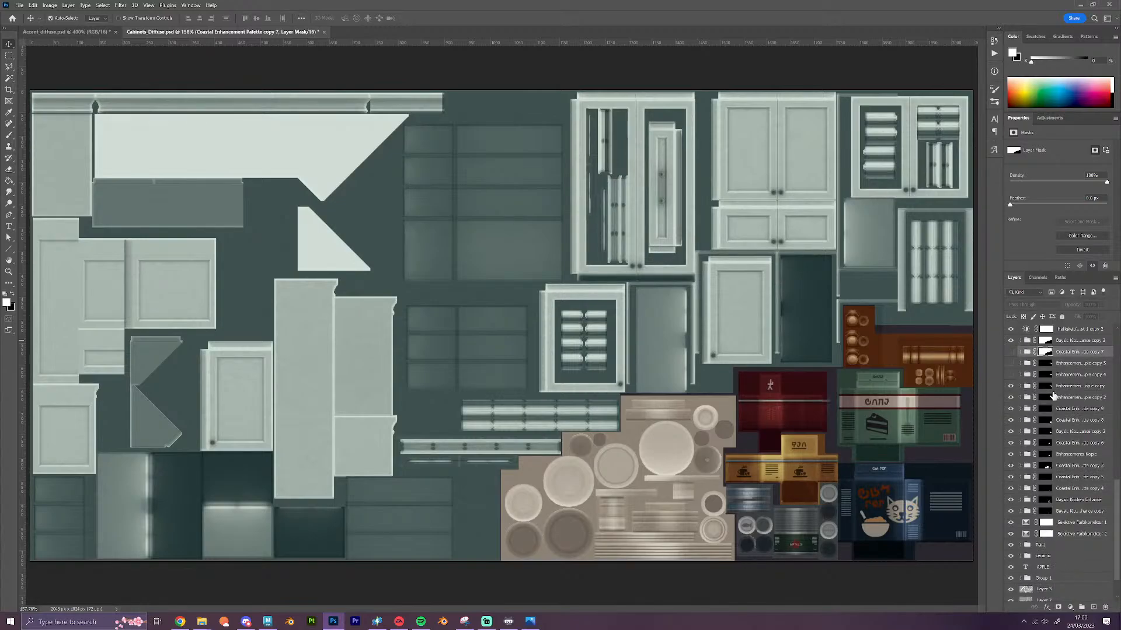
Hide the Master Palette copy and Enhancements copy groups that colour the orange packaging
scroll(1052, 395, "up", 2)
scroll(1054, 397, "up", 8)
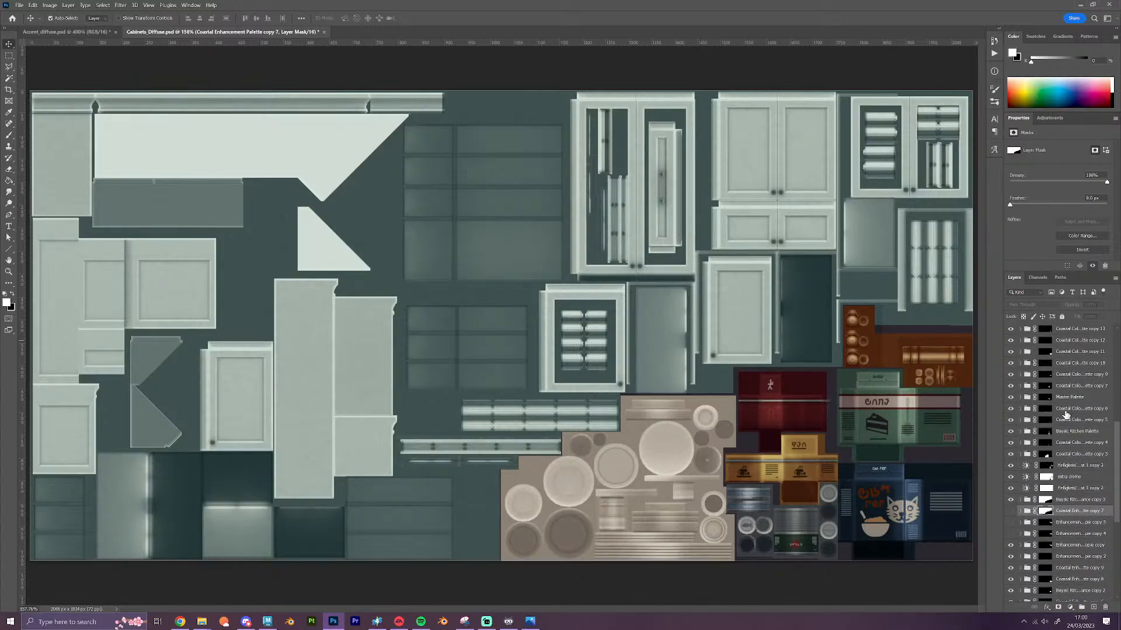
scroll(1064, 414, "up", 1)
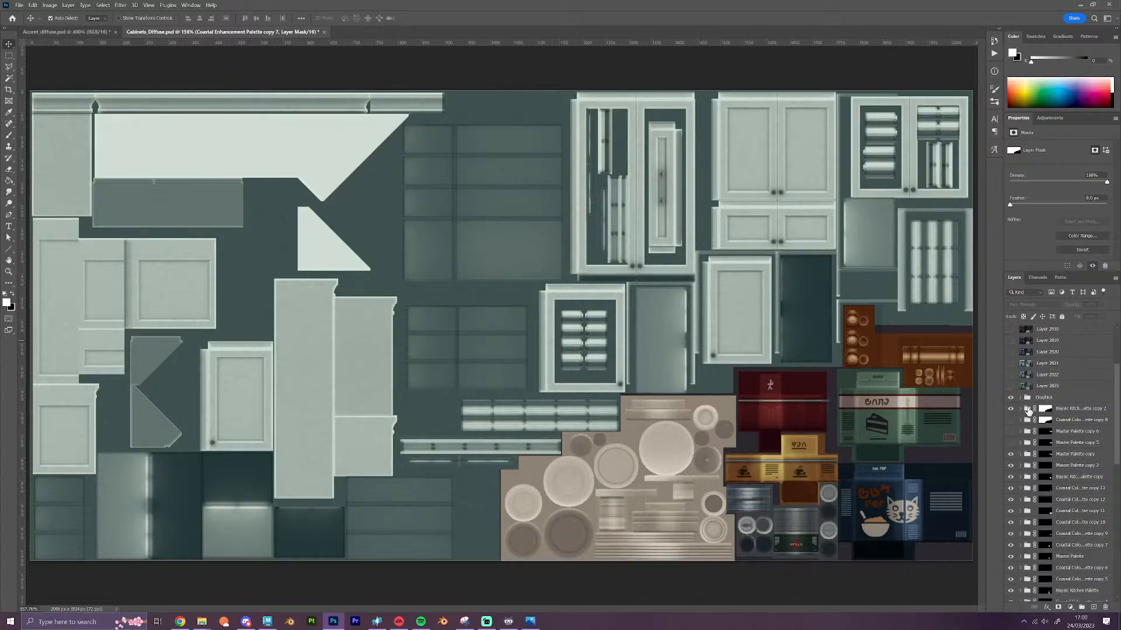
left_click(1010, 454)
left_click(1011, 435)
scroll(1063, 496, "down", 6)
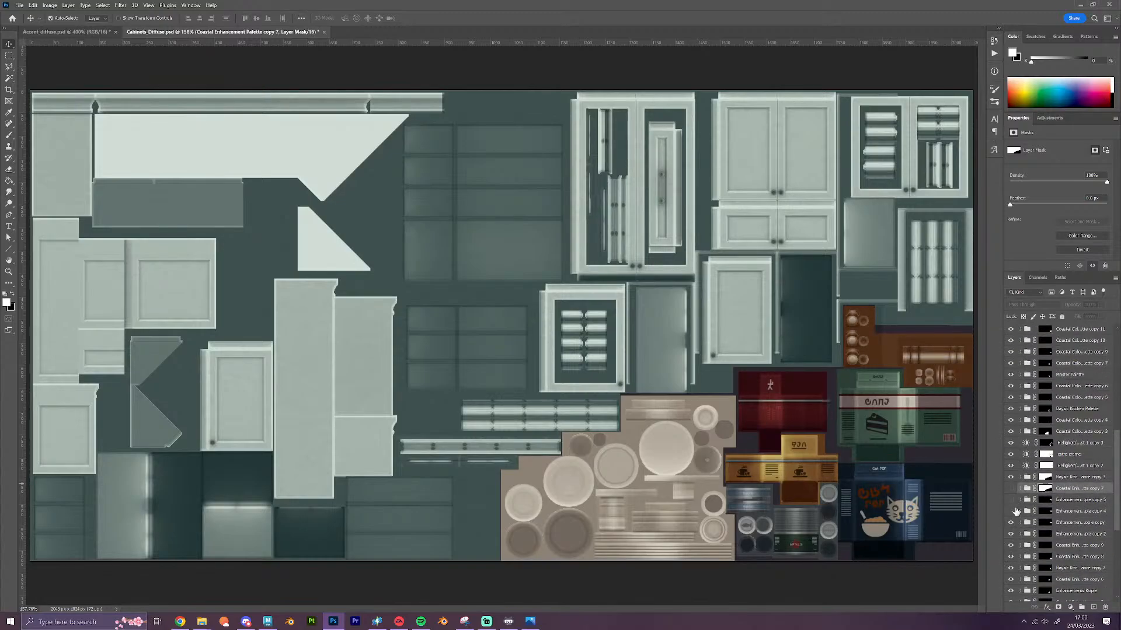
left_click(1010, 522)
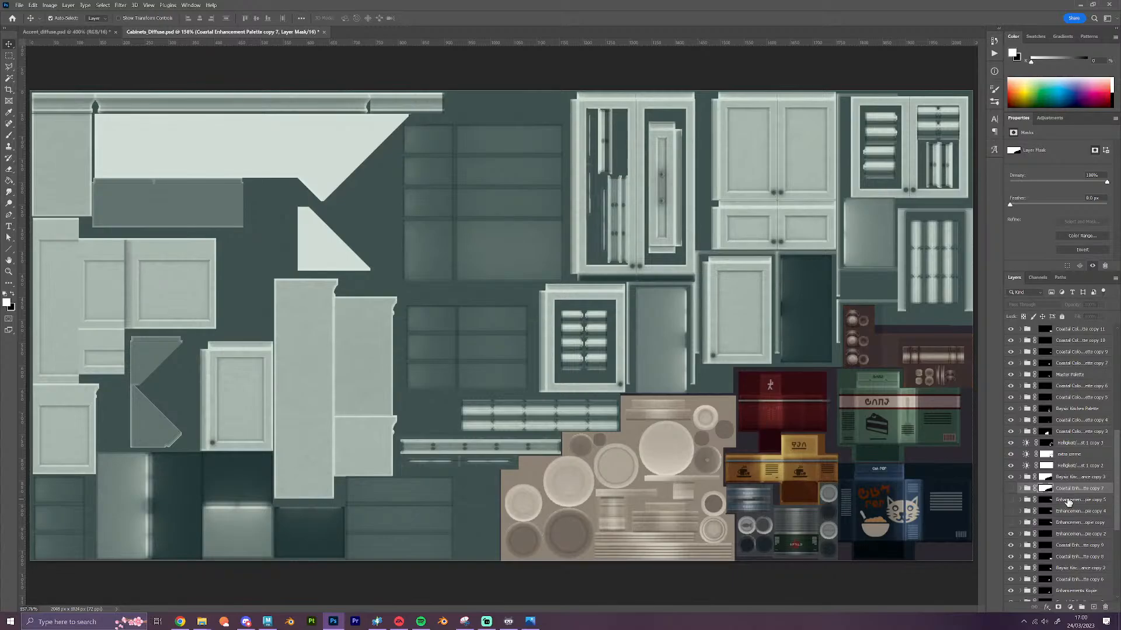
Compare the Master Palette copy 6 and Master Palette copy 5 colours on the packaging by toggling their visibility
scroll(1069, 496, "up", 1)
scroll(1068, 496, "up", 5)
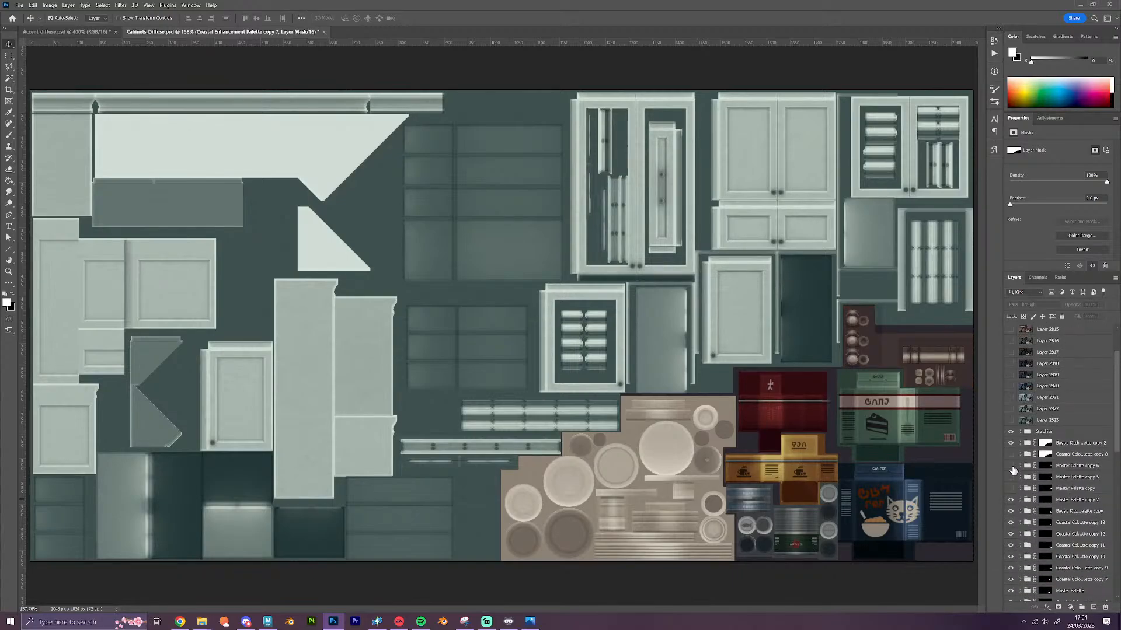
left_click(1011, 467)
left_click(1012, 467)
left_click(1011, 468)
left_click(1010, 477)
left_click(1010, 477)
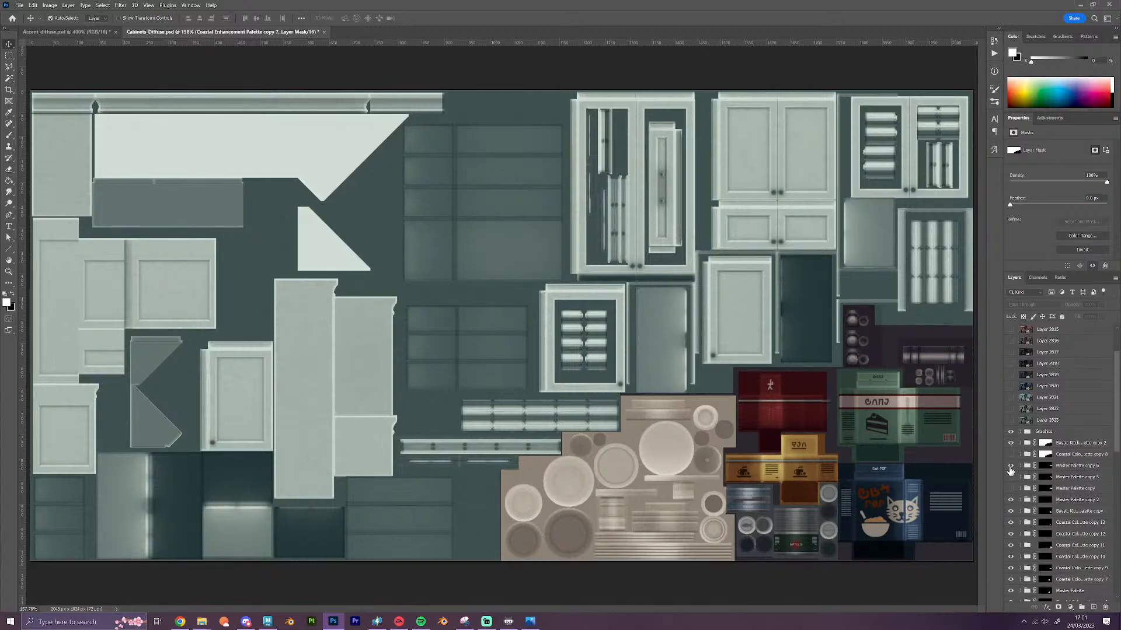
left_click(1010, 466)
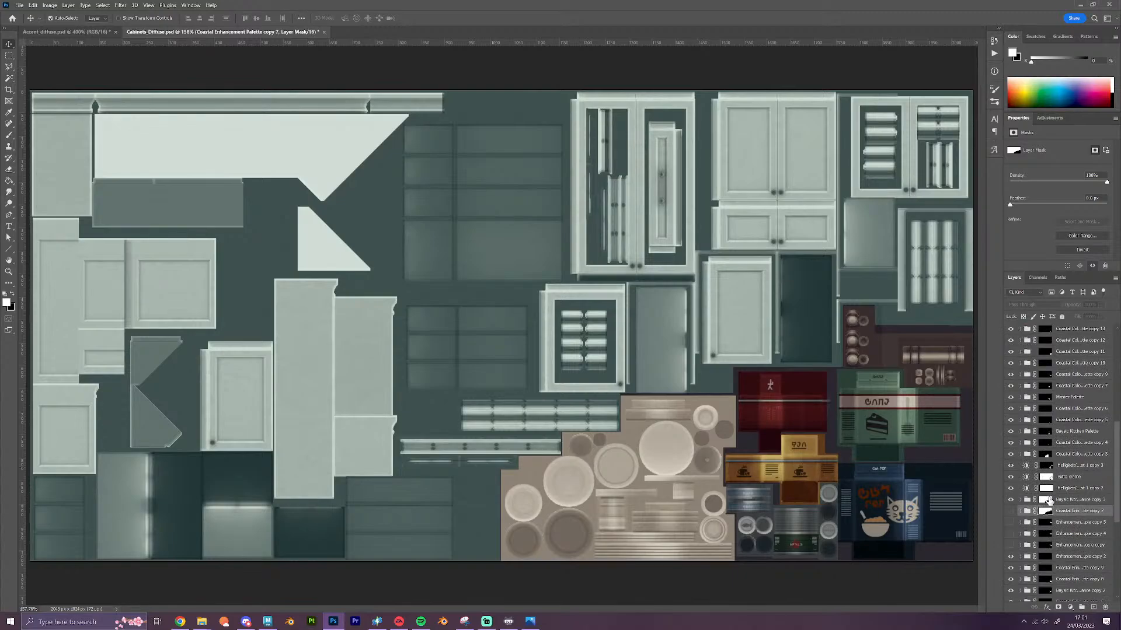
Compare the Enhancements Kopie copy 5 and copy 4 groups on the packaging, and check an earlier merged layer, by toggling their visibility
left_click(1009, 525)
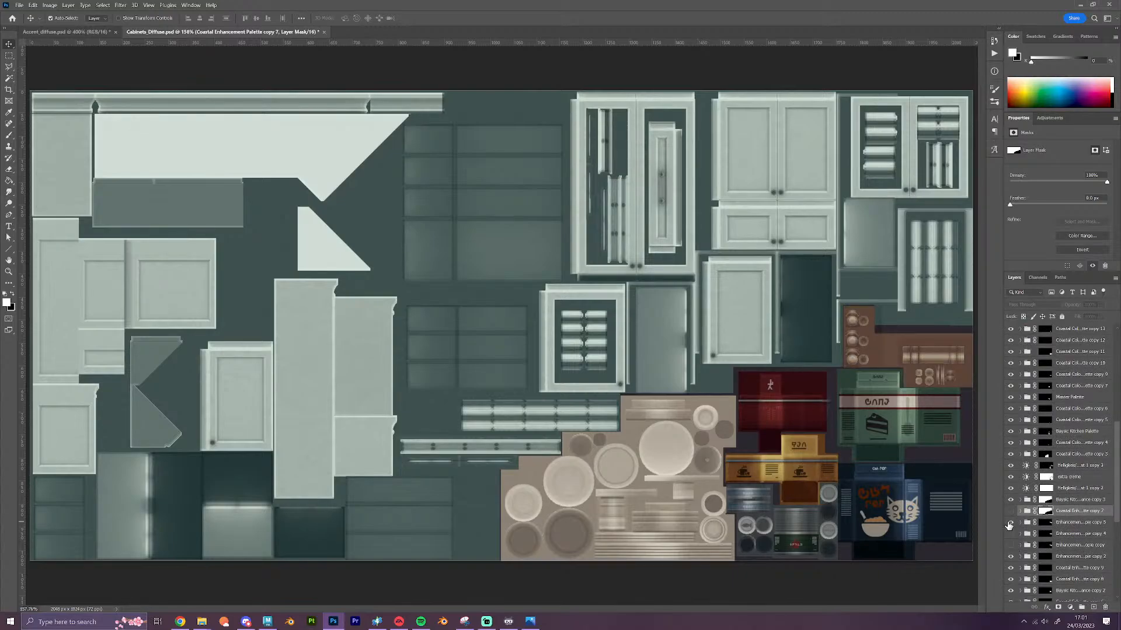
left_click(1010, 535)
left_click(1010, 535)
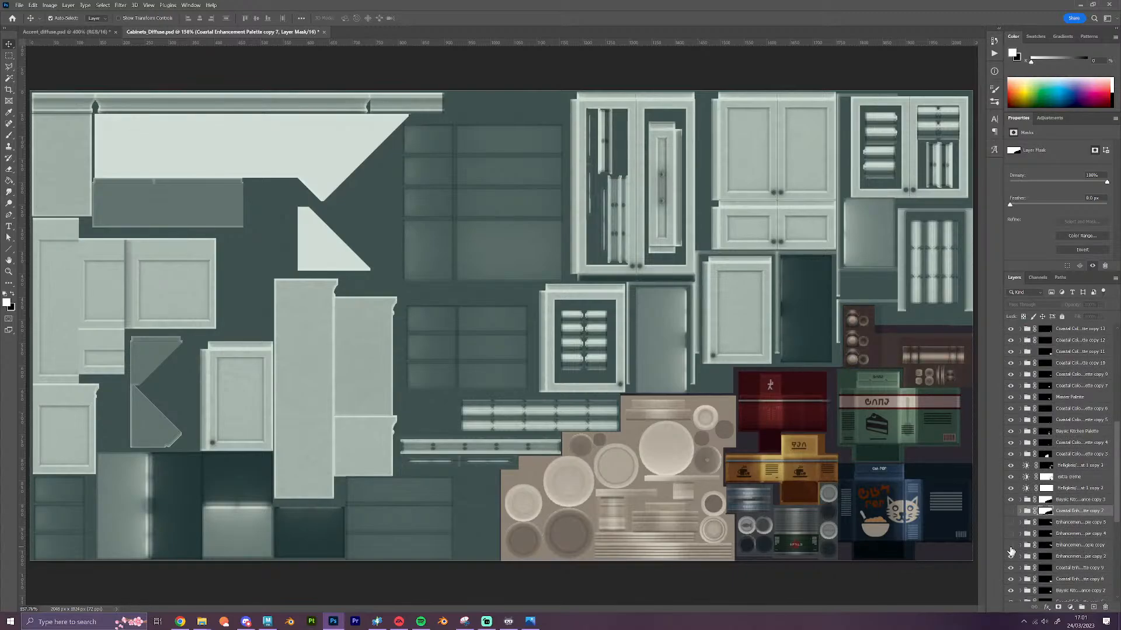
scroll(1051, 465, "up", 5)
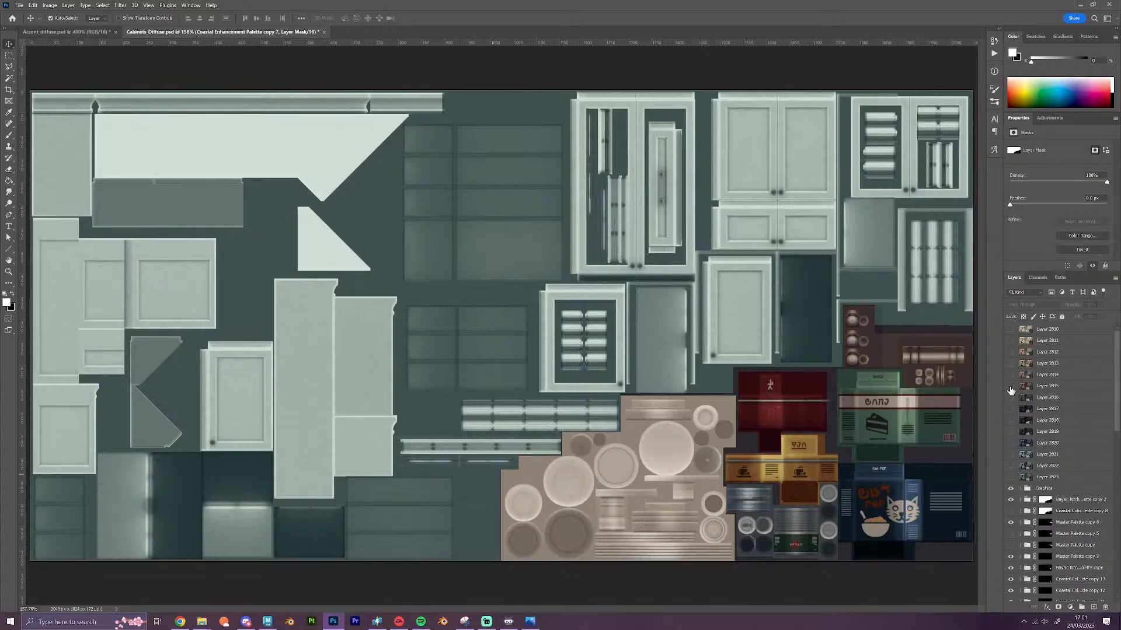
left_click(1010, 387)
left_click(1010, 387)
Stamp all visible layers of the Sean Foam variant into a new layer above the Graphics group and hide it
left_click(1064, 490)
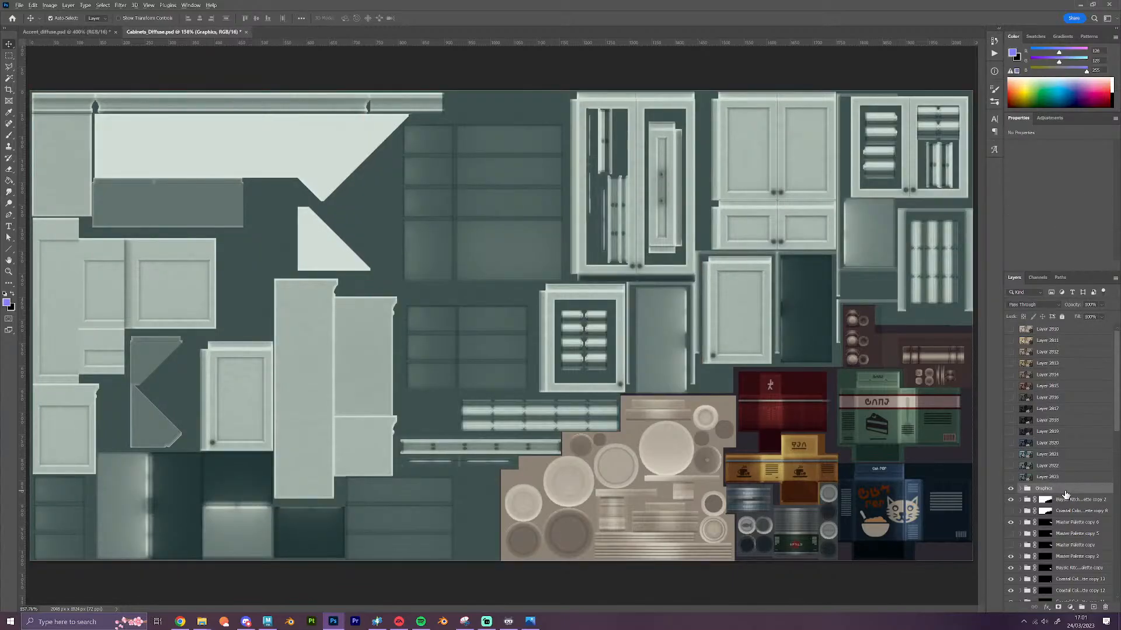
key("ctrl+shift+alt+e")
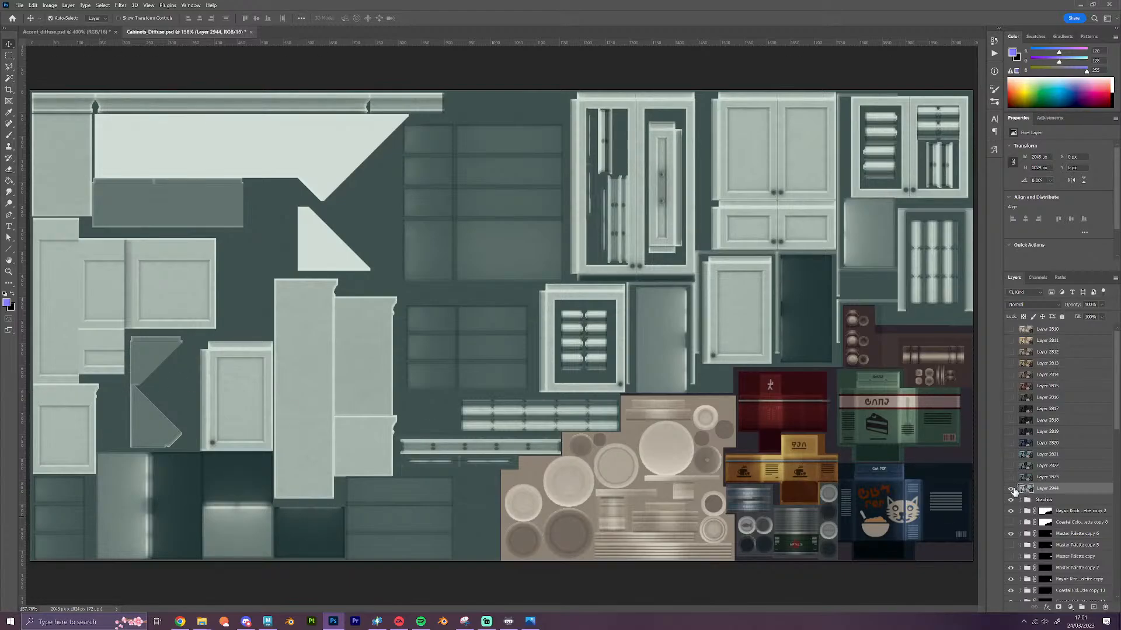
left_click(1011, 489)
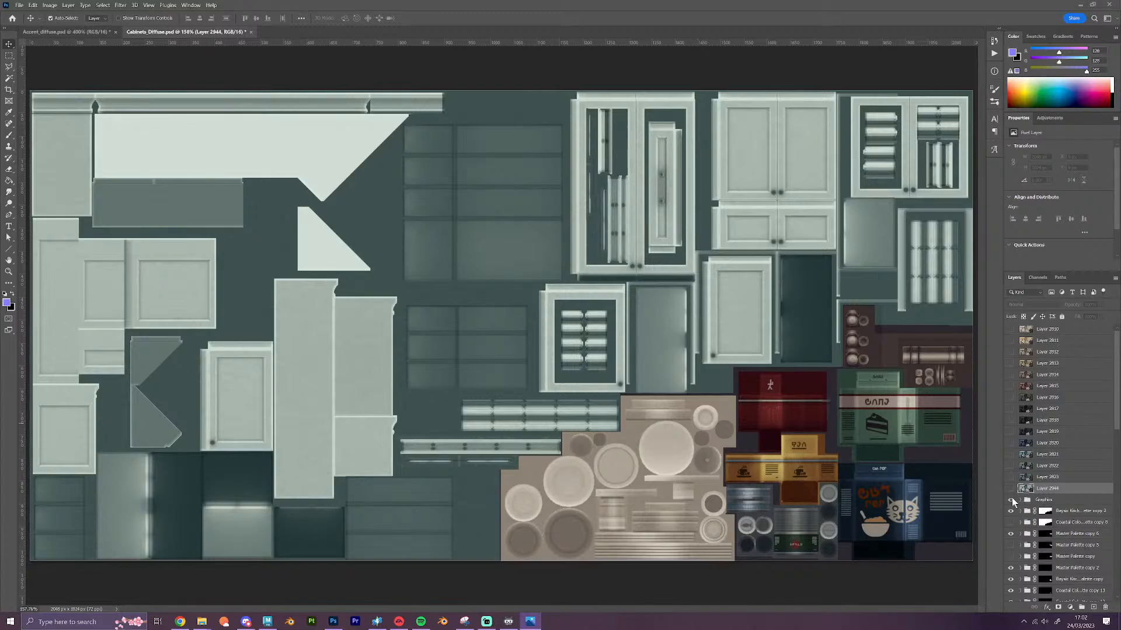
Review the colours inside the Baysic Kitchen Palette copy 2 group
scroll(1011, 497, "down", 1)
left_click(1018, 477)
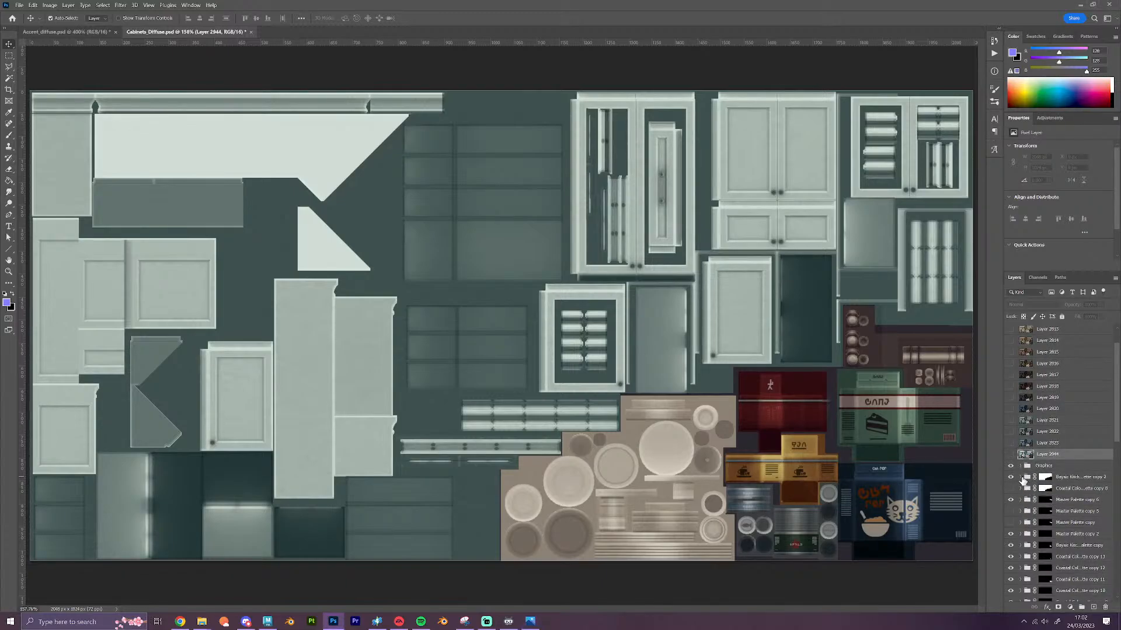
left_click(1021, 477)
scroll(1030, 501, "down", 3)
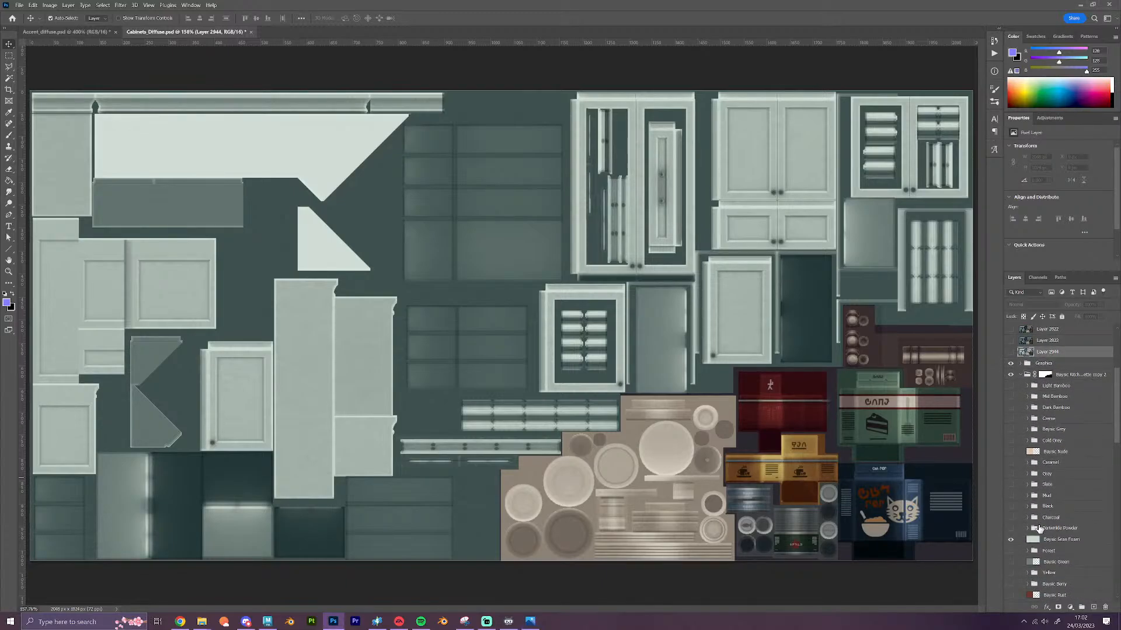
scroll(1039, 528, "up", 1)
left_click(1021, 421)
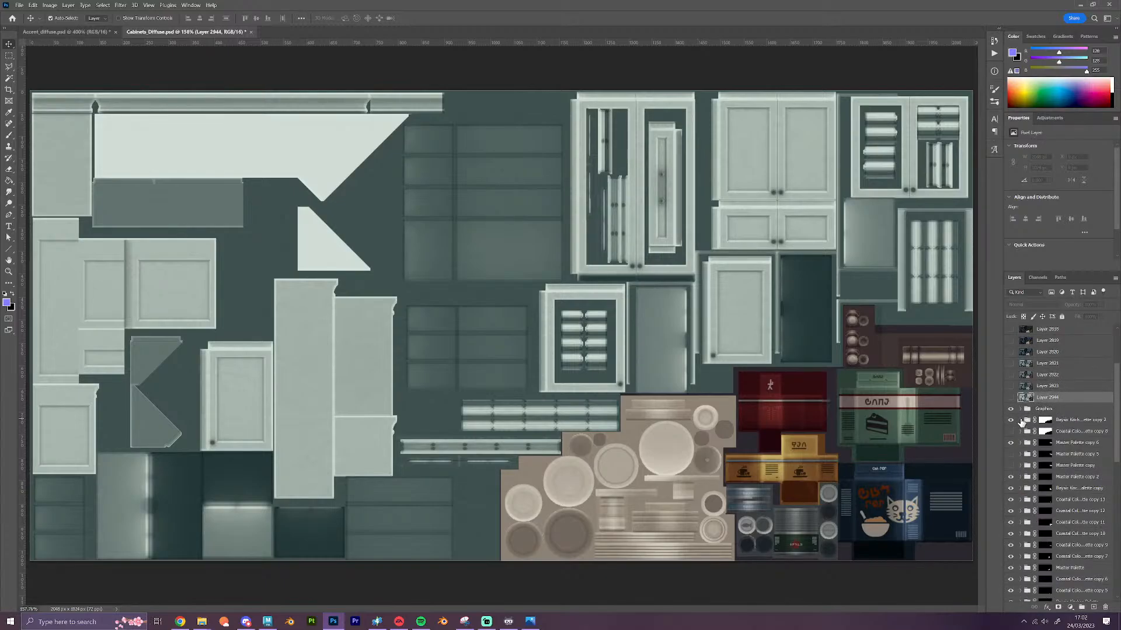
Duplicate the Master Palette copy 6 group, give it the cabinet mask of Coastal Colour Palette copy 8, and hide Baysic Kitchen Palette copy 2
left_click(1069, 445)
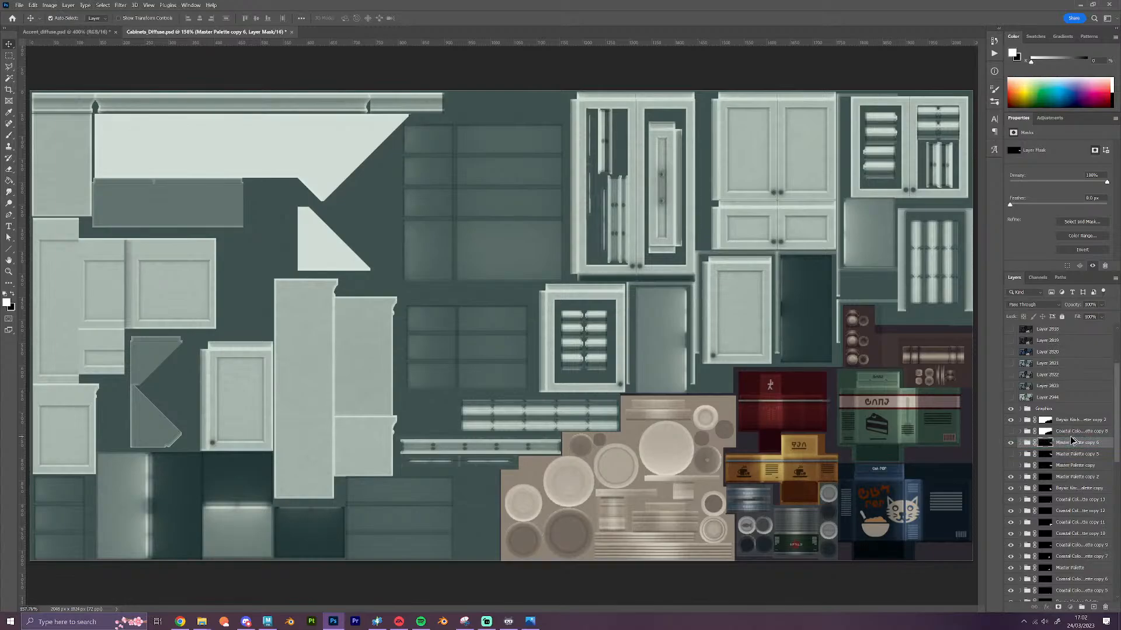
key("ctrl+j")
left_click(1045, 432)
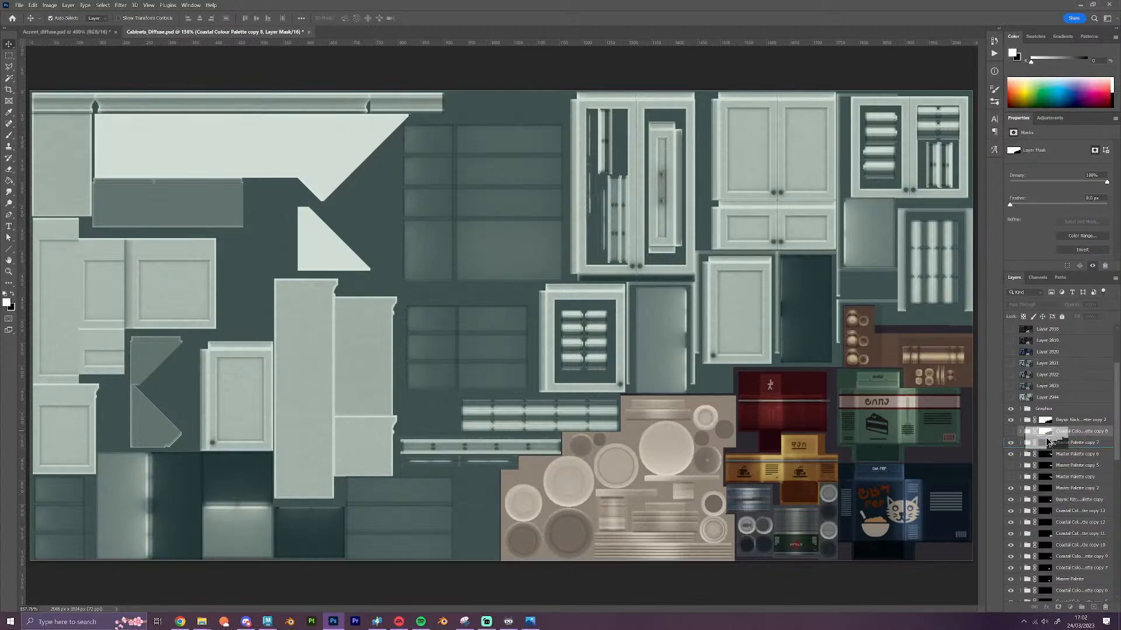
left_click(1012, 430)
left_click(1011, 430)
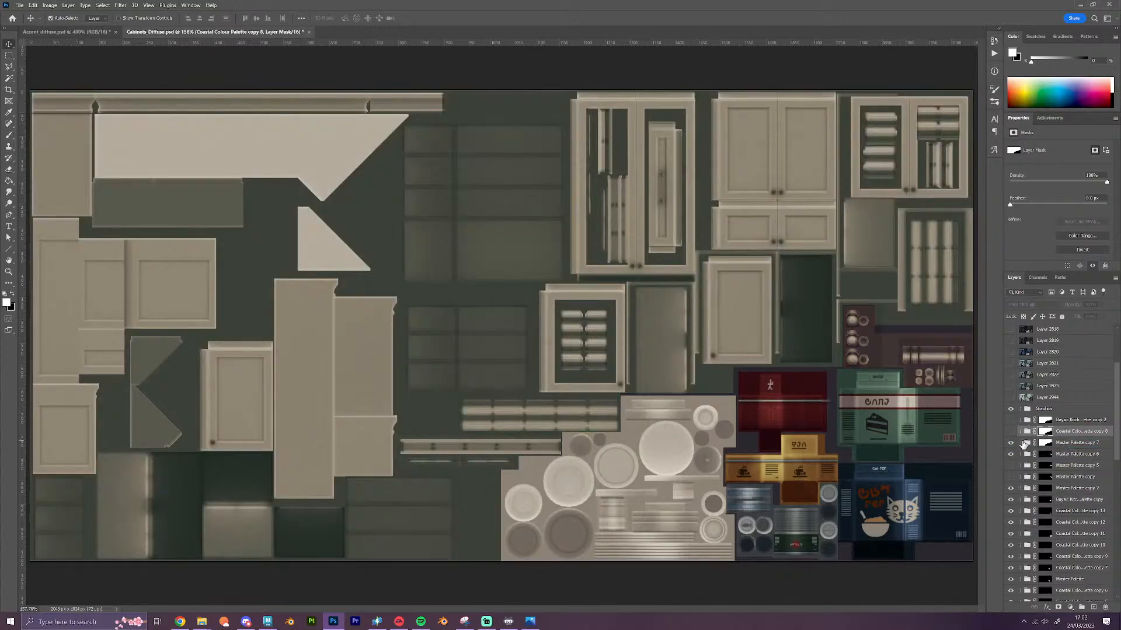
Make the olive-green Puke folder the only visible colour in the Master Palette copy 7 group
left_click(1020, 443)
left_click(1011, 487)
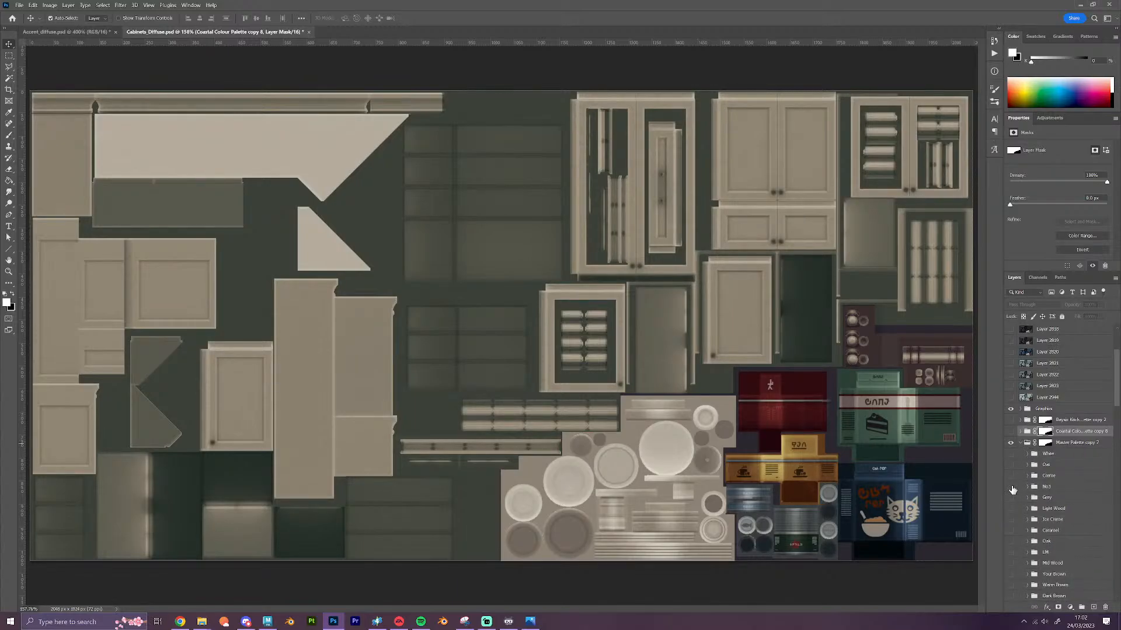
scroll(1035, 530, "down", 2)
scroll(1035, 530, "down", 6)
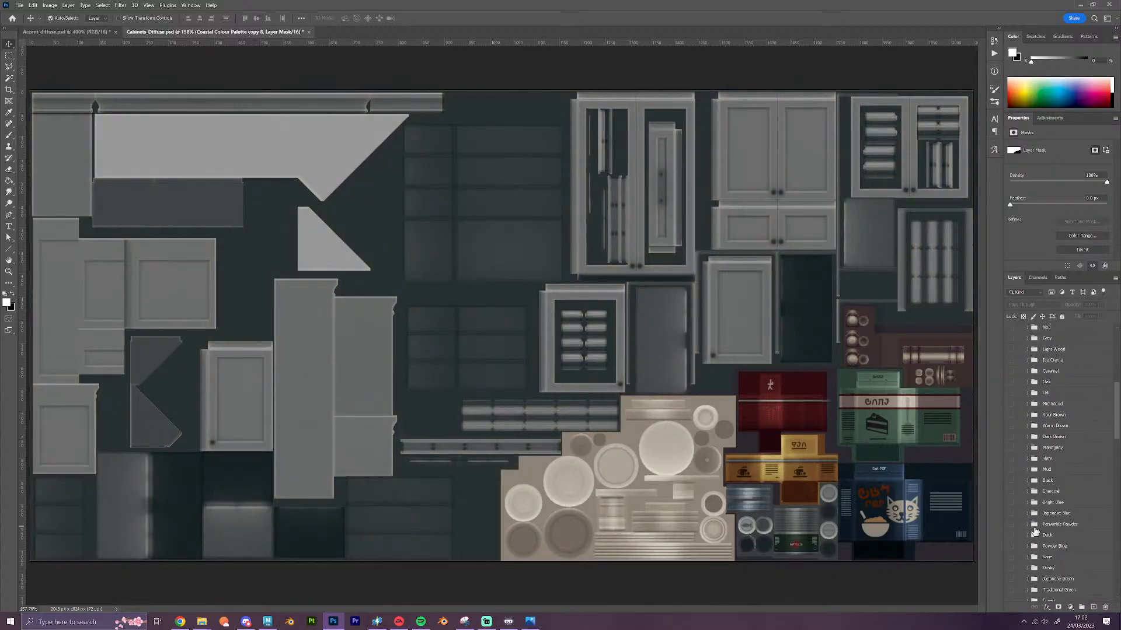
scroll(1036, 535, "down", 3)
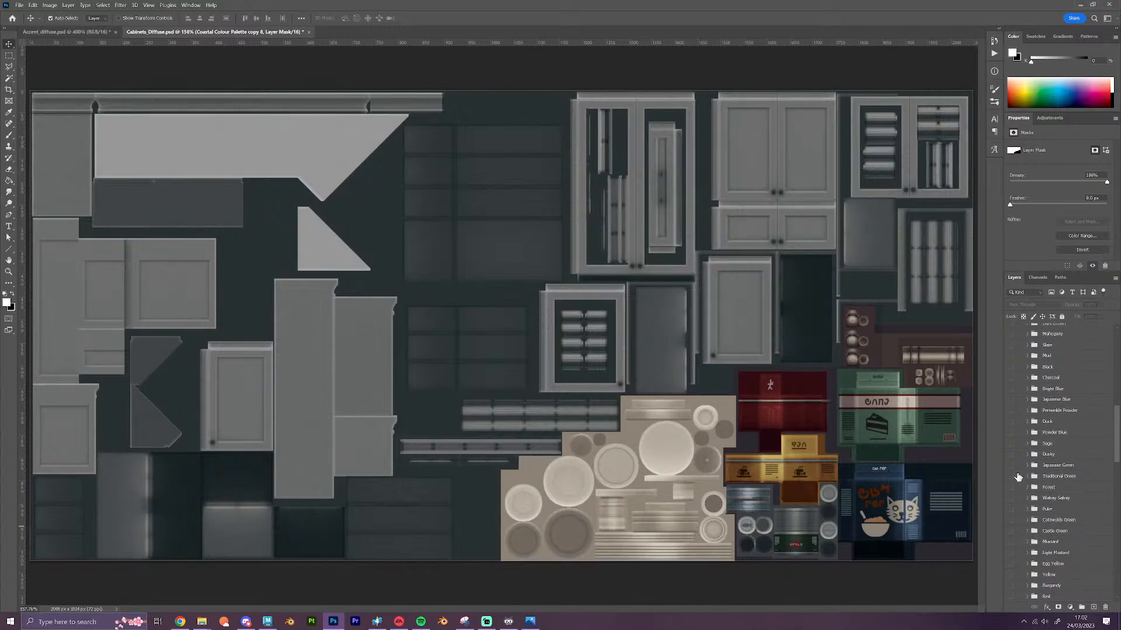
left_click(1012, 510)
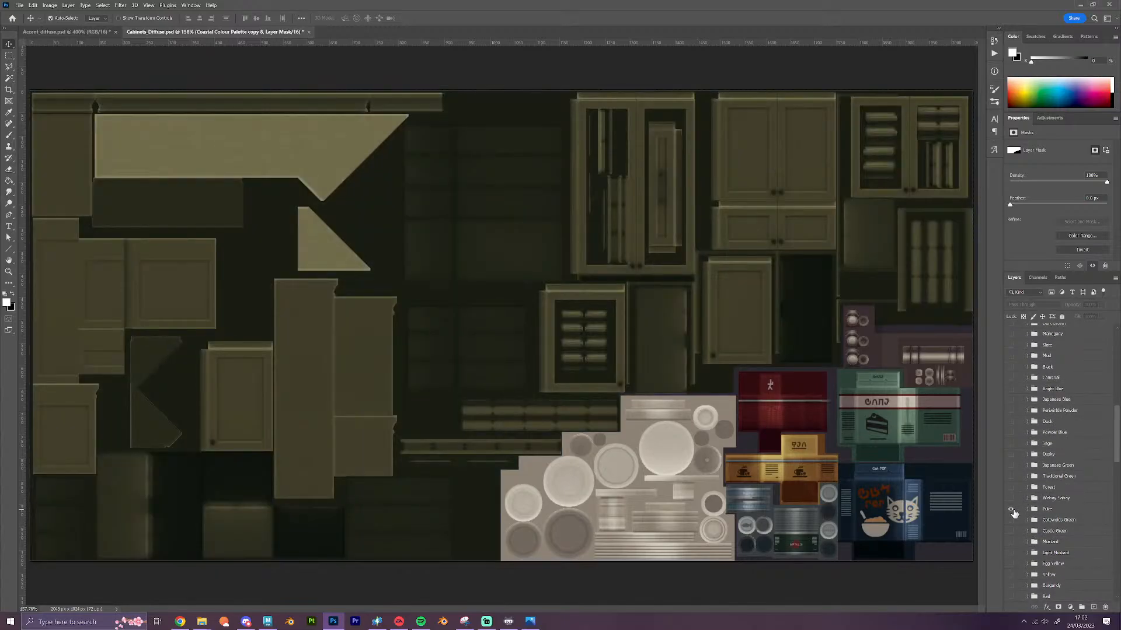
scroll(1022, 408, "up", 7)
left_click(1023, 353)
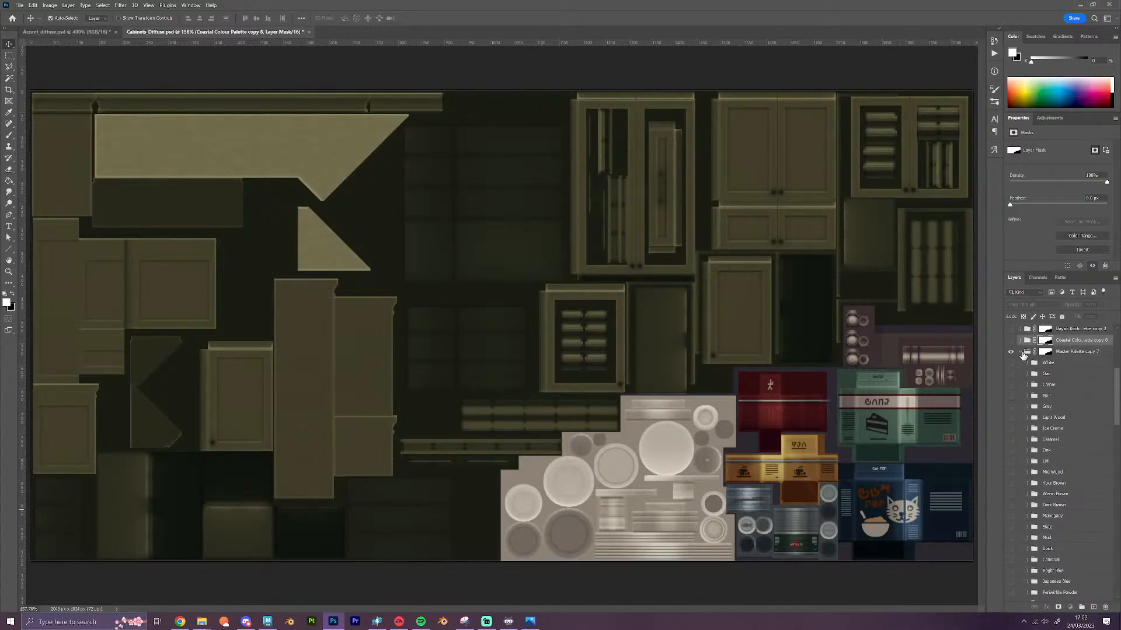
Duplicate Enhancements Kopie copy 5 above Baysic Kitchen Enhance copy 3 with that group's cabinet mask, showing the duplicate and hiding the Baysic group
scroll(1065, 524, "down", 2)
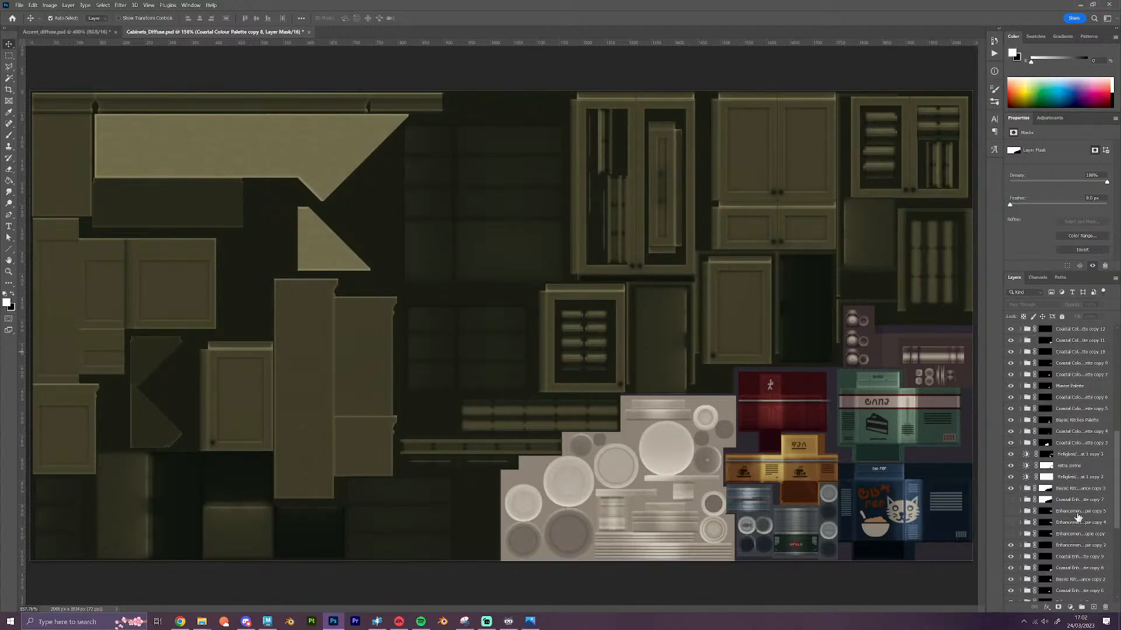
left_click_drag(1077, 512, 1046, 491)
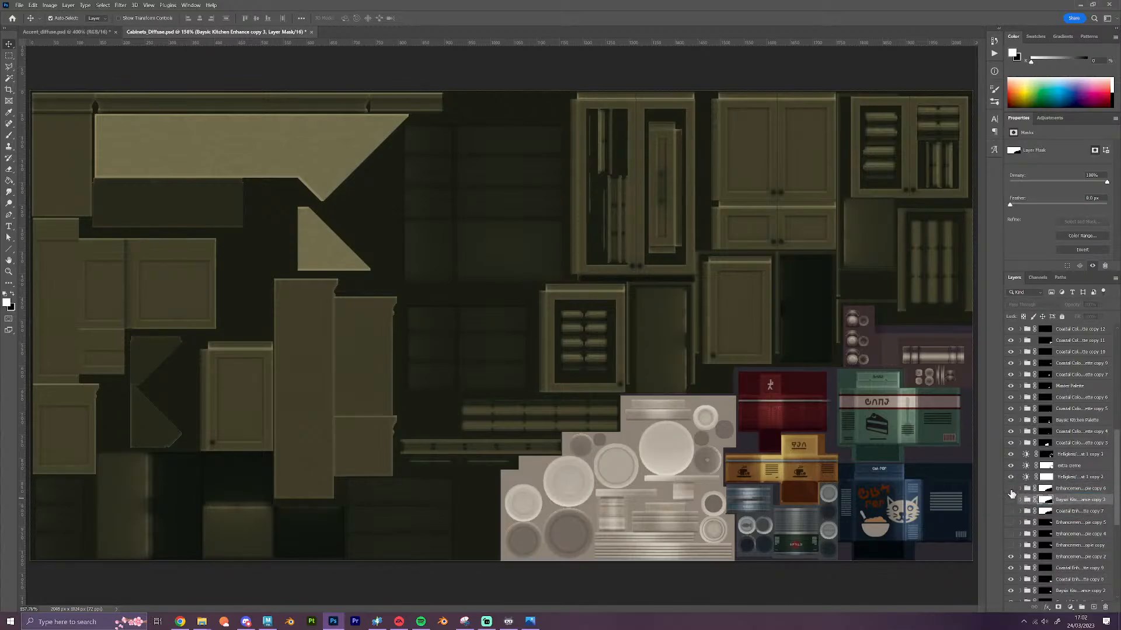
left_click(1010, 488)
Make Puke the only visible enhancement in the Enhancements Kopie copy 6 group
left_click(1020, 488)
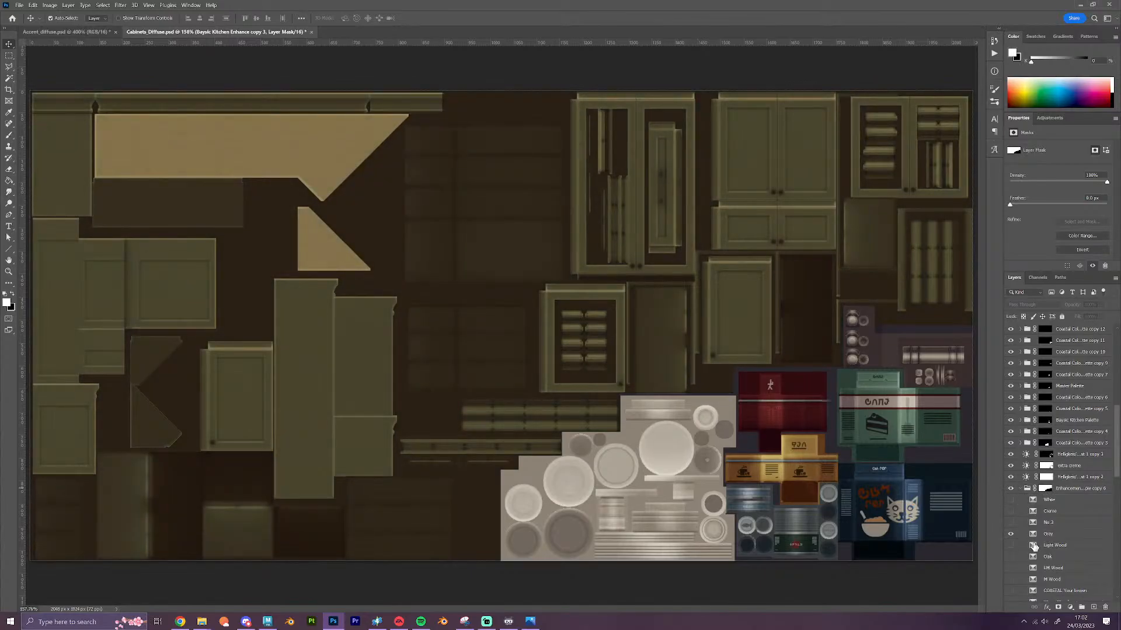
left_click(1010, 533)
scroll(1032, 561, "down", 4)
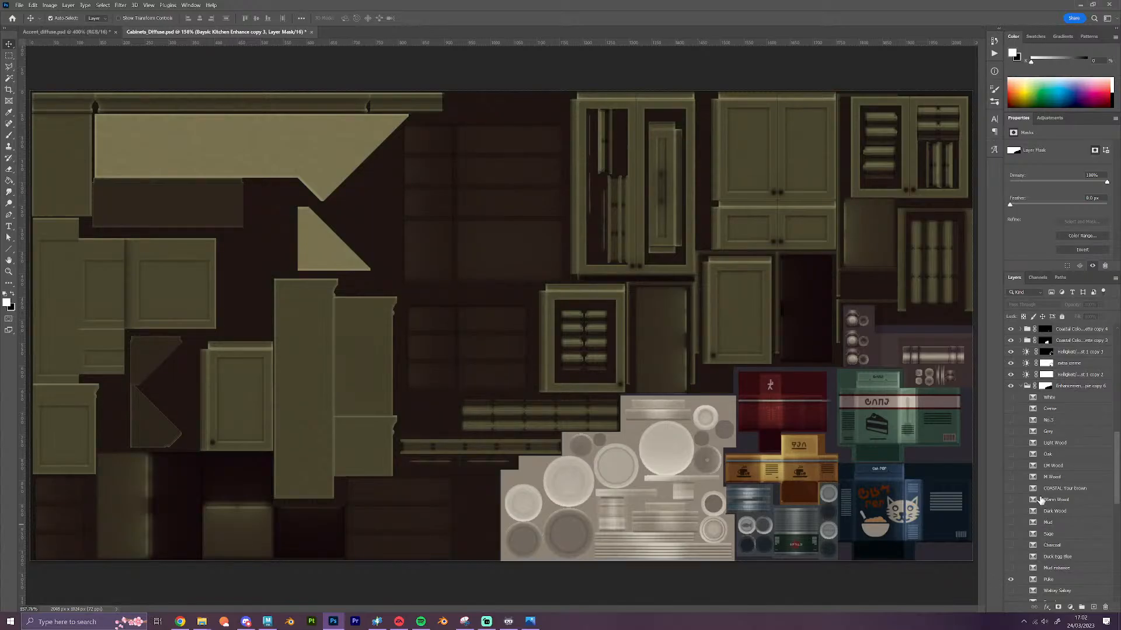
left_click(1020, 386)
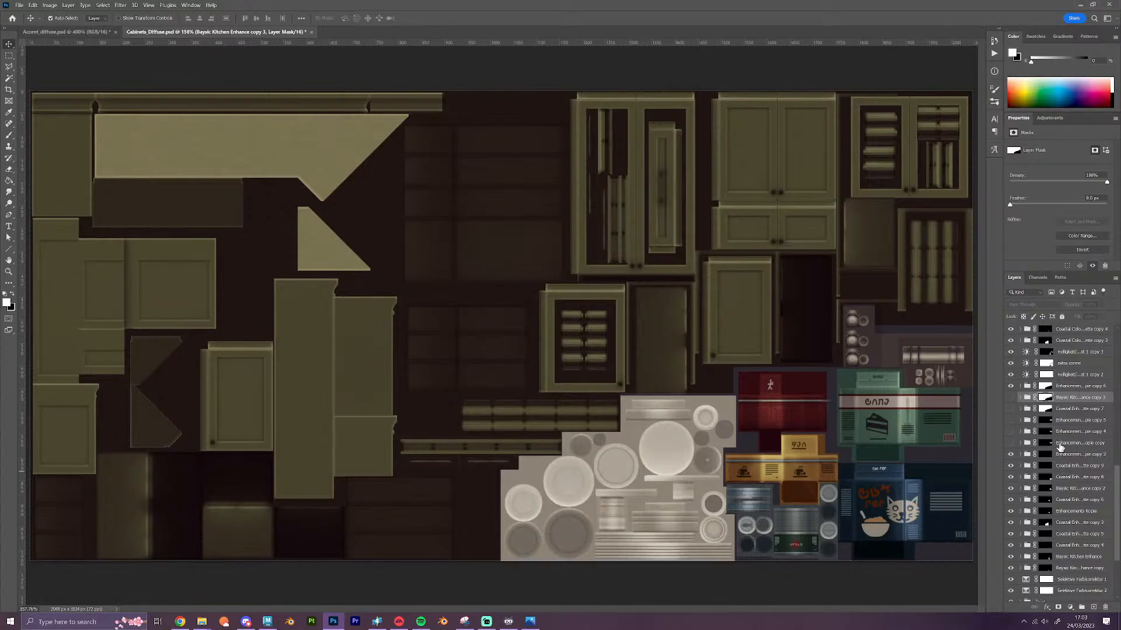
Check the colour folders inside the Master Palette copy 7 group
scroll(1058, 457, "up", 1)
scroll(1059, 457, "up", 6)
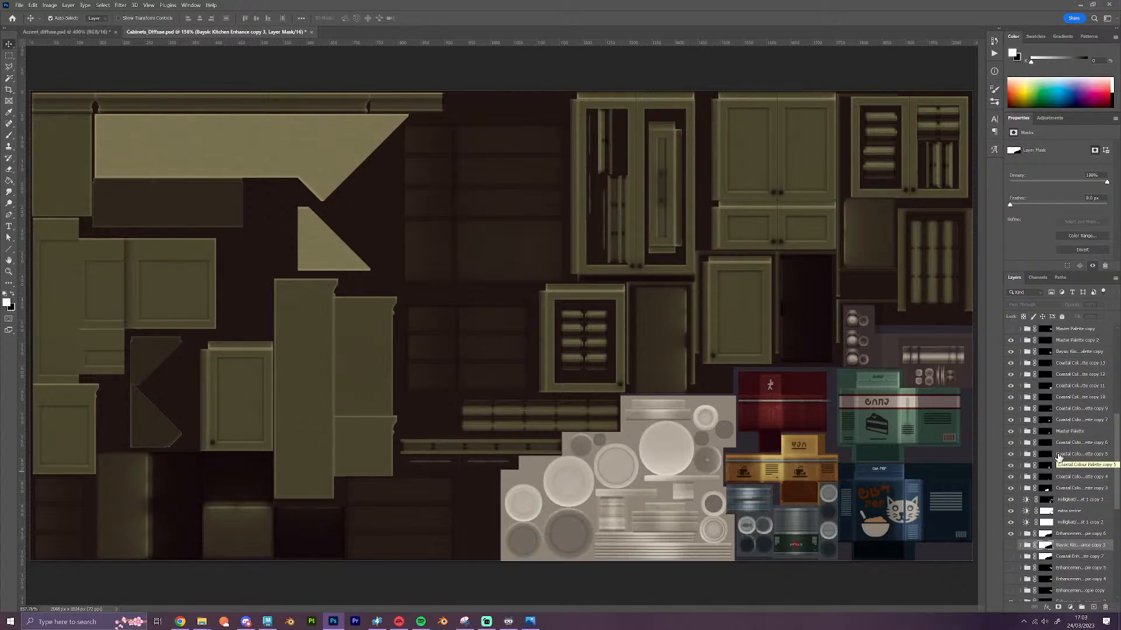
scroll(1058, 457, "up", 7)
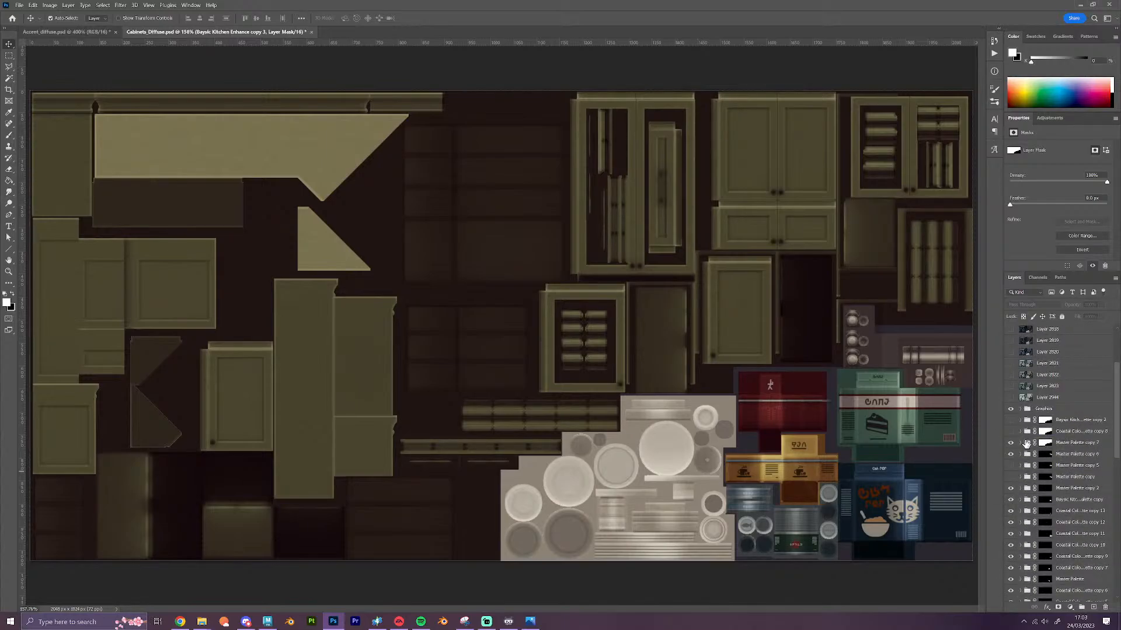
left_click(1021, 444)
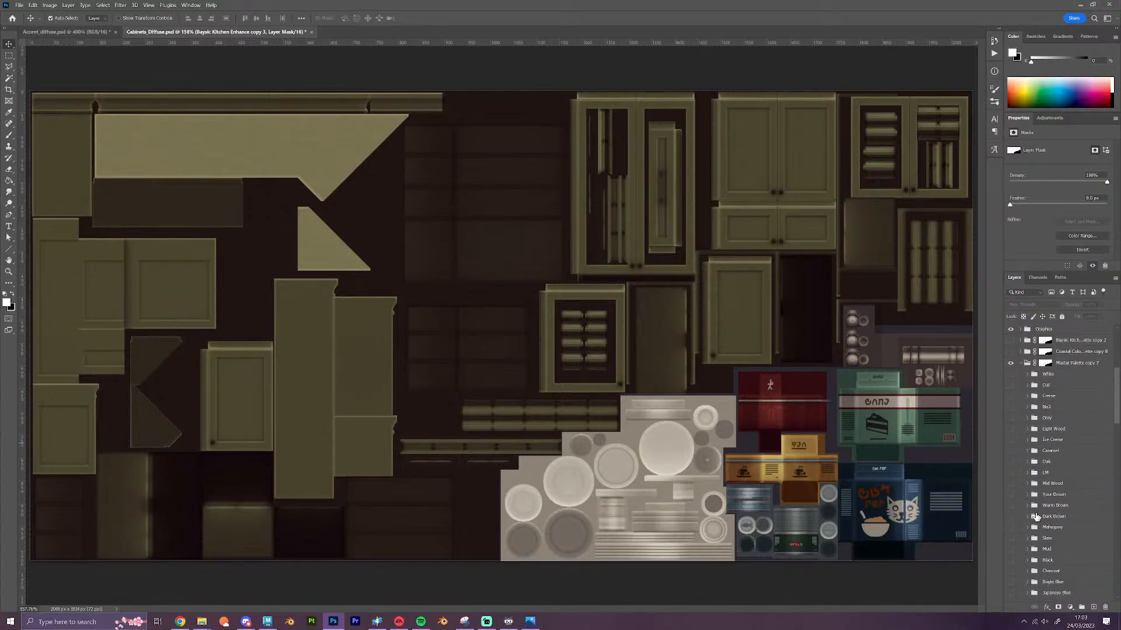
scroll(1018, 409, "down", 3)
left_click(1018, 387)
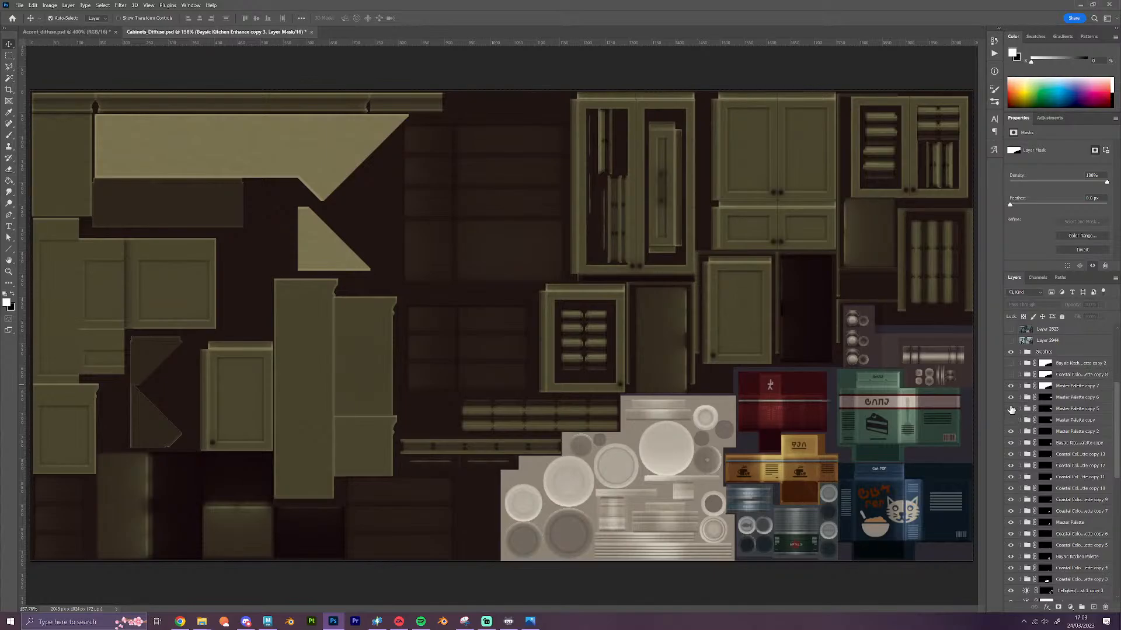
Switch the packaging to orange by hiding Master Palette copy 6 and showing the Master Palette copy and Enhancements Kopie copy groups
left_click(1010, 398)
left_click(1011, 421)
scroll(1016, 456, "down", 6)
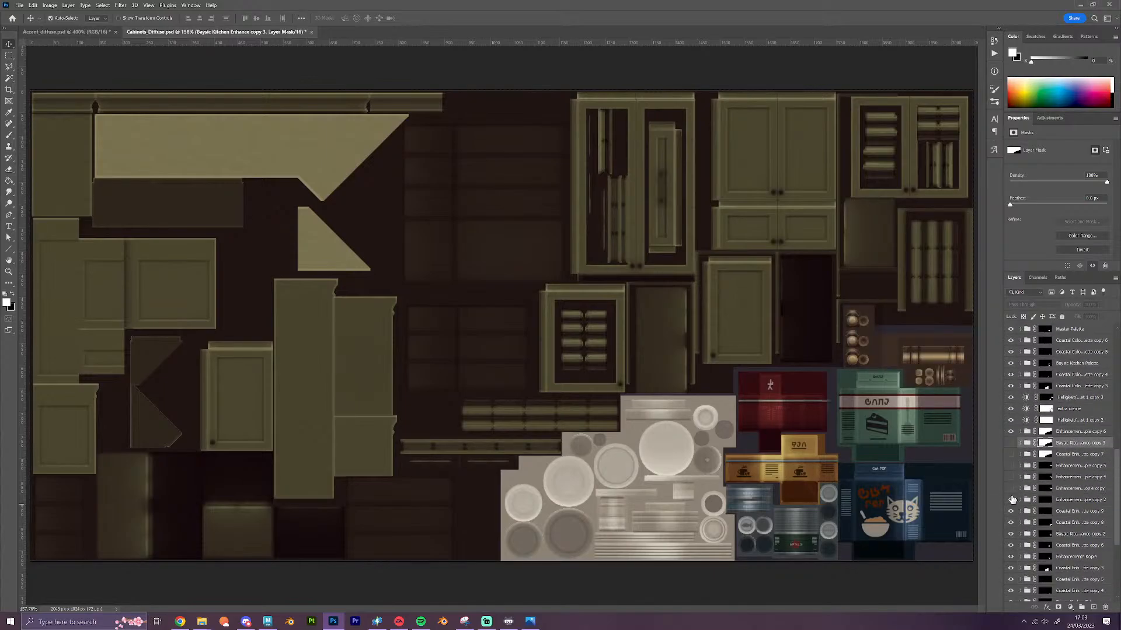
left_click(1011, 489)
Merge all visible layers of the olive-green Puke variant into a new layer directly above the Graphics group and hide it
scroll(1027, 493, "up", 8)
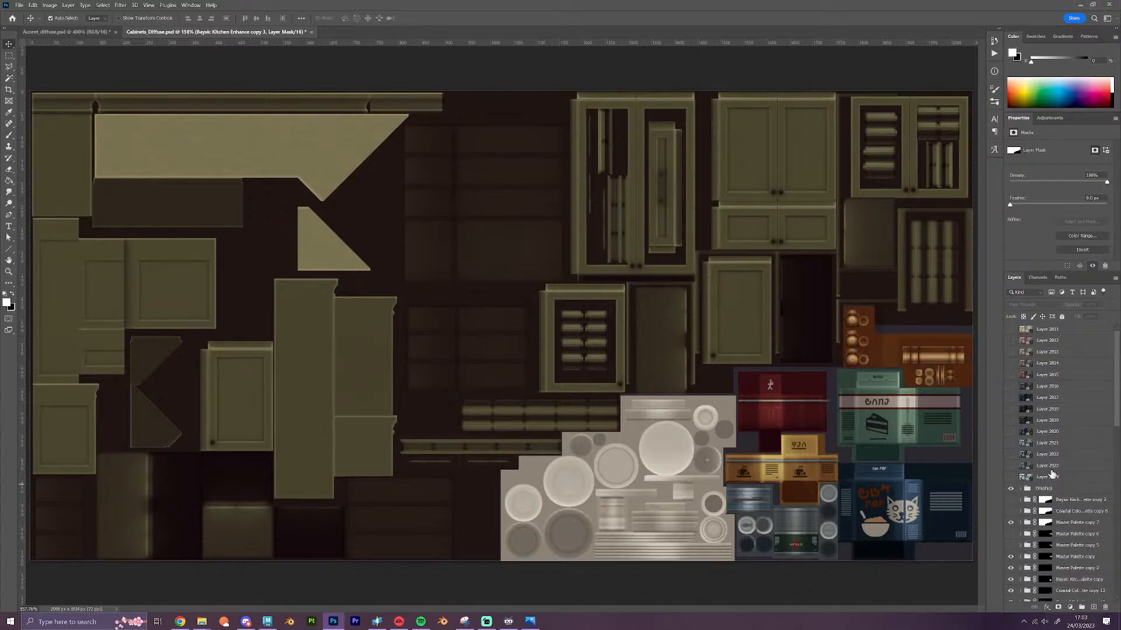
left_click(1051, 501)
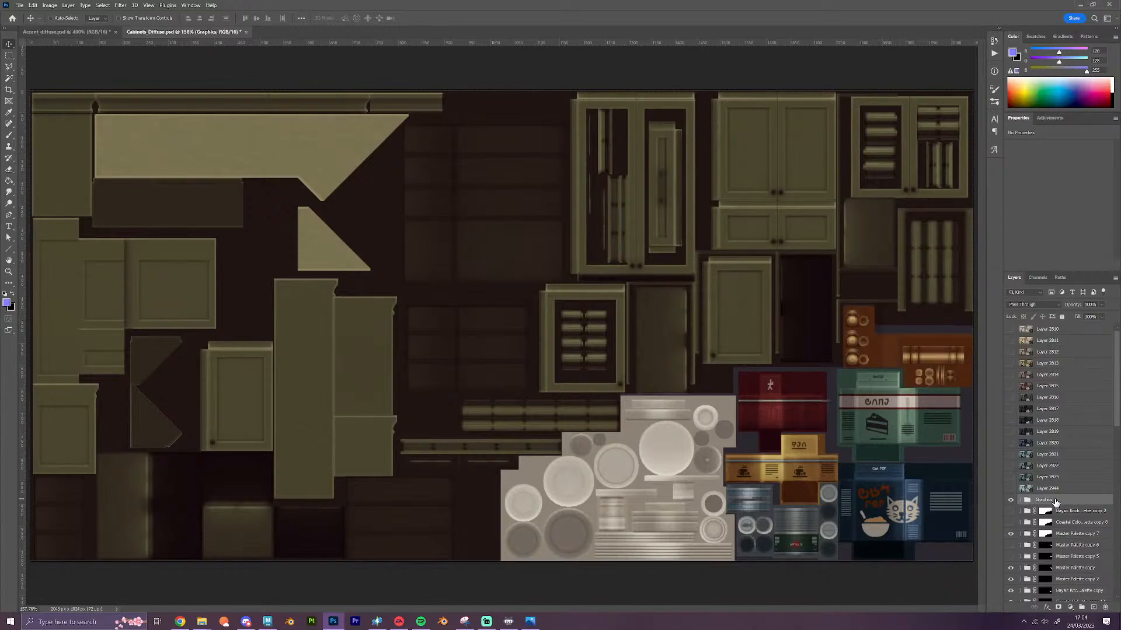
key("ctrl+shift+alt+e")
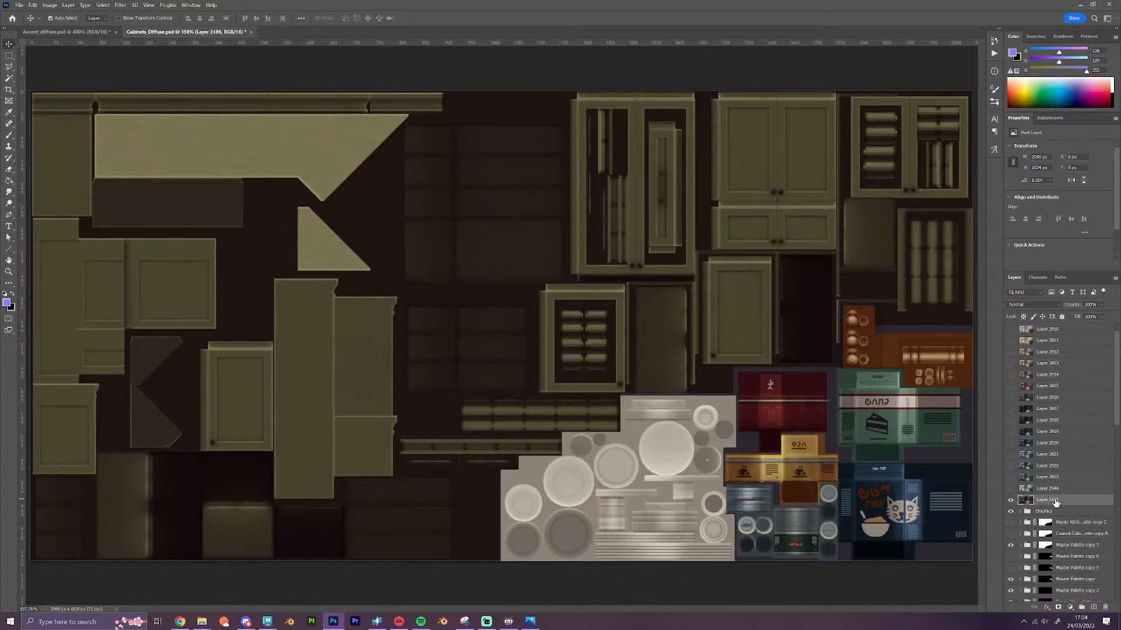
left_click(1011, 500)
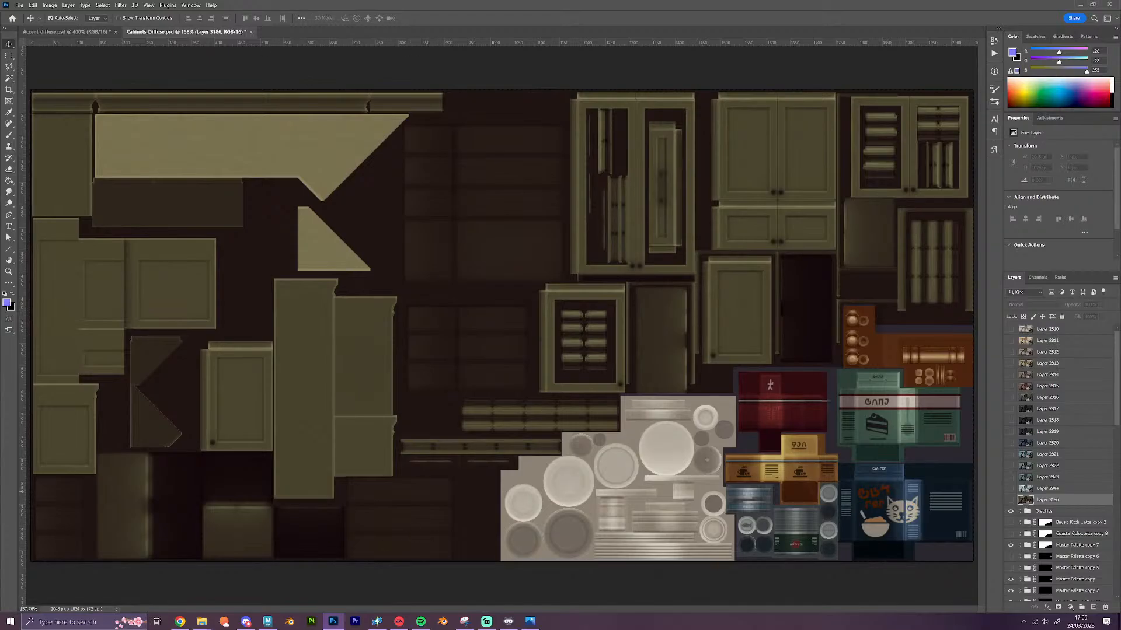
Show the Master Palette copy 5 group on the packaging in place of Master Palette copy, and hide the Master Palette copy 7 cabinet colours
scroll(1010, 528, "down", 2)
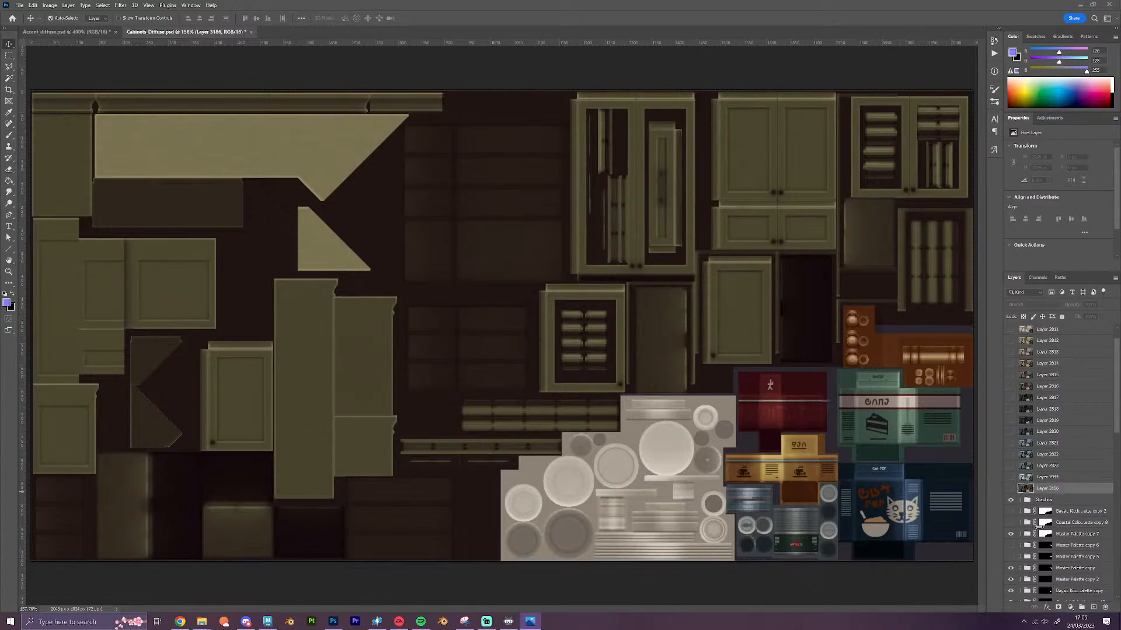
left_click(1010, 534)
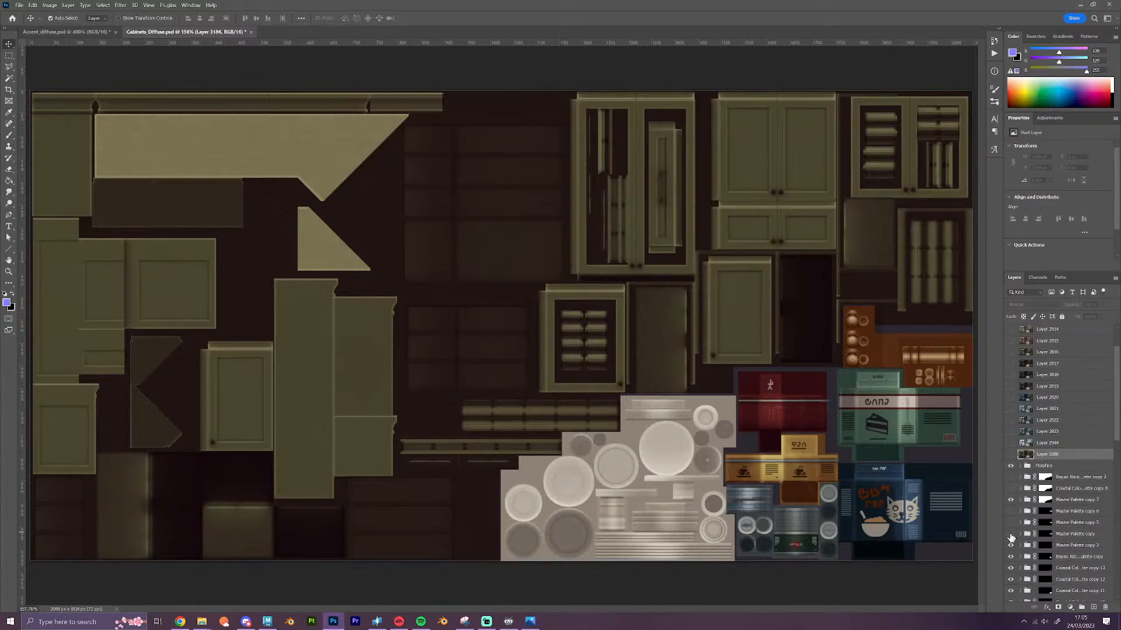
left_click(1010, 523)
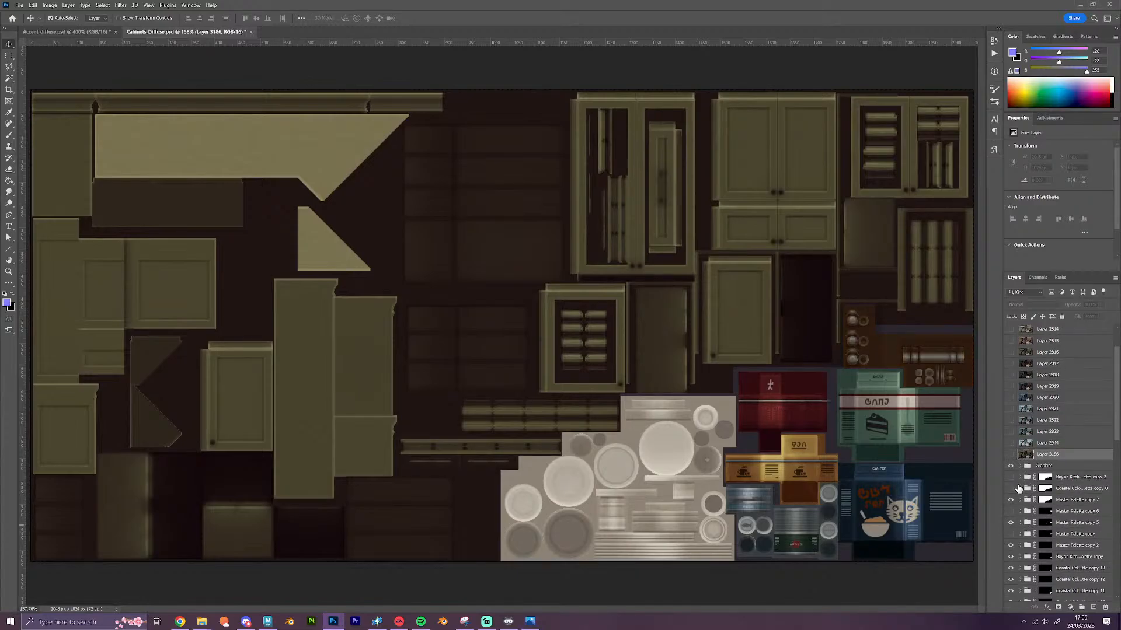
left_click(1010, 500)
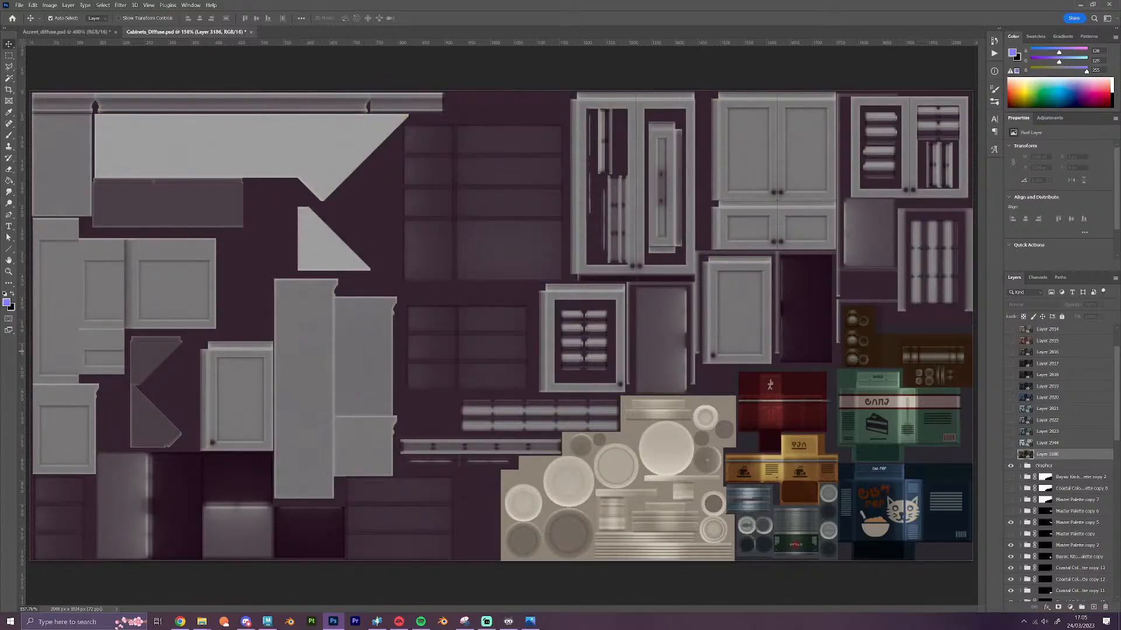
Show Master Palette copy on the packaging instead of Master Palette copy 5, and turn on the Forest colour in the Baysic Kitchen Palette copy 2 group
left_click(530, 621)
left_click(1010, 523)
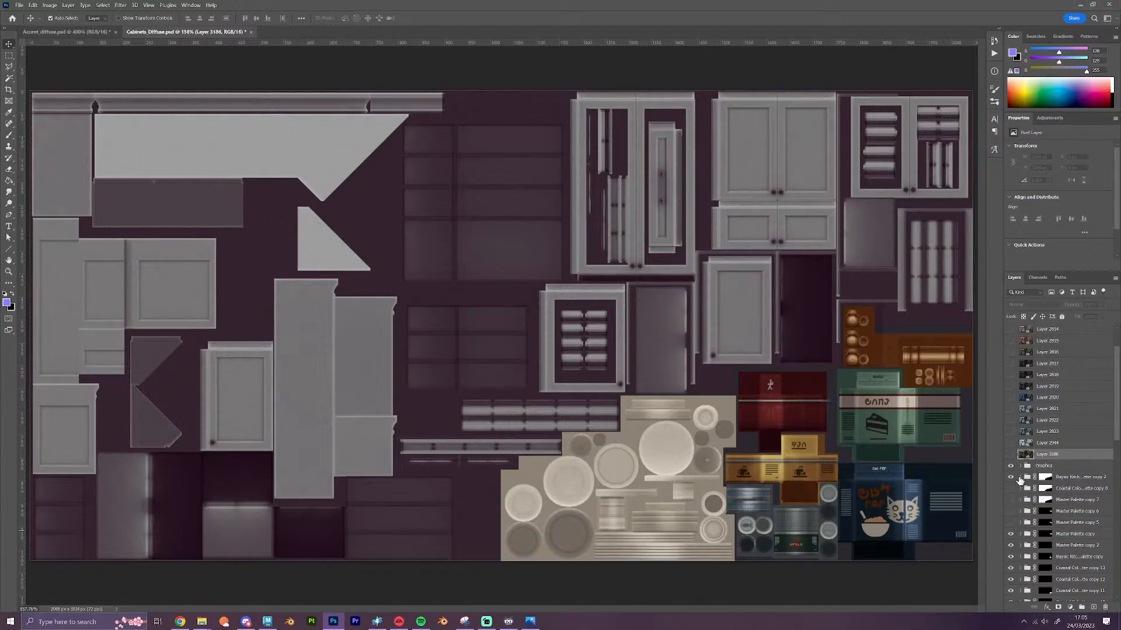
left_click(1010, 477)
left_click(1020, 478)
scroll(1036, 543, "down", 2)
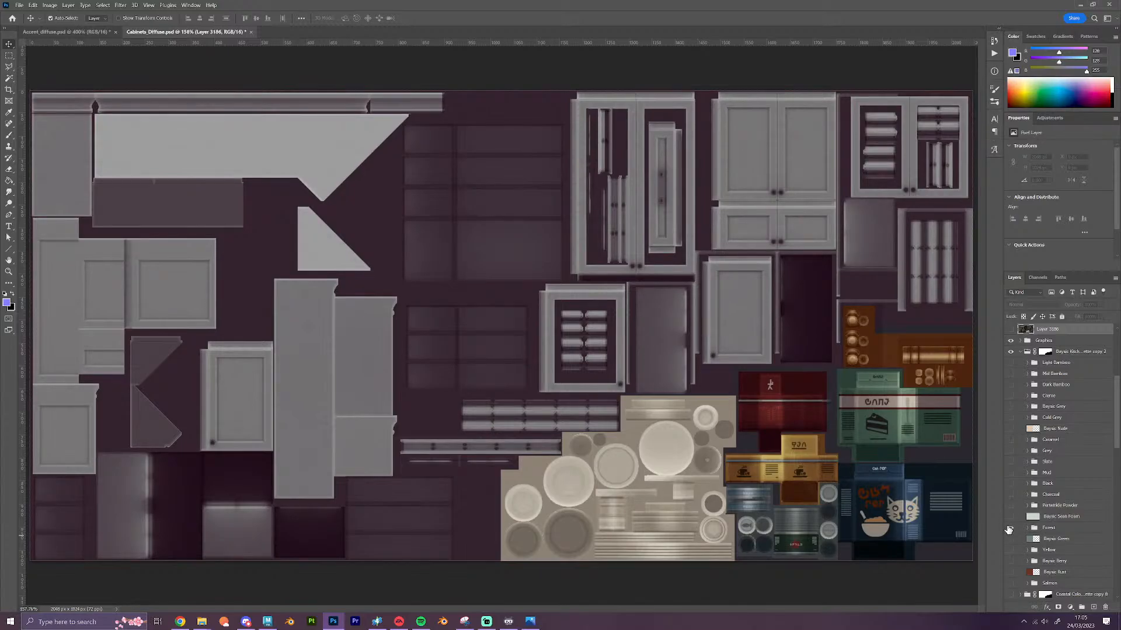
left_click(1010, 528)
left_click(1044, 530)
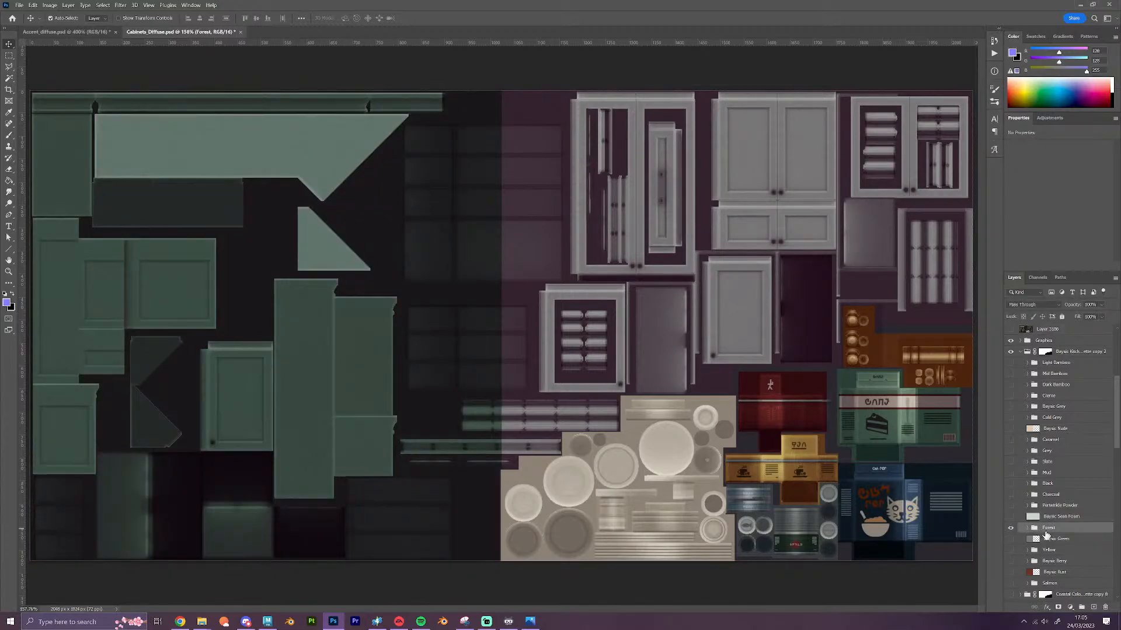
Scale the two colour layers inside Forest together with Baysic Green to about 2060 px wide, covering the full canvas width
left_click(1064, 518)
left_click(1027, 528)
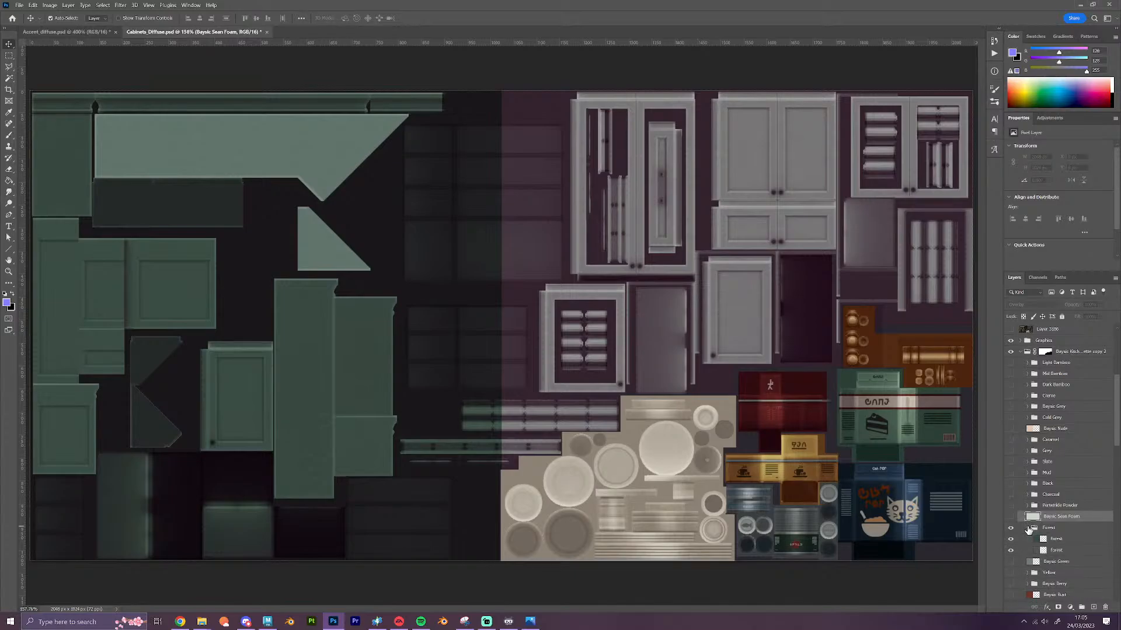
left_click(1067, 539)
left_click(1067, 550, "shift")
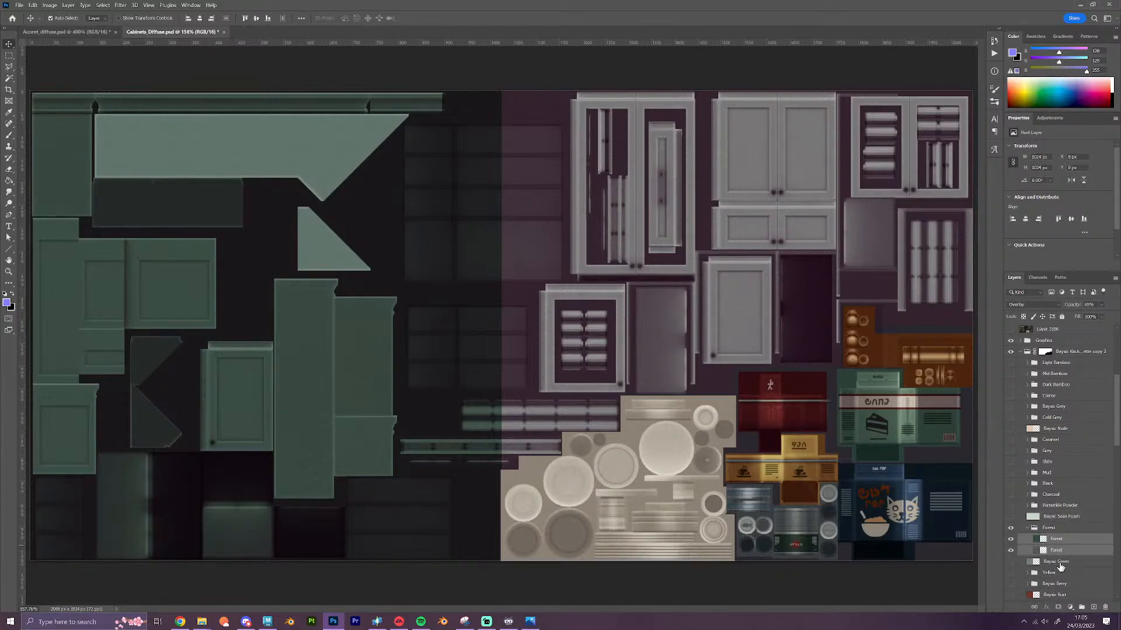
left_click(1061, 562, "shift")
key("ctrl+t")
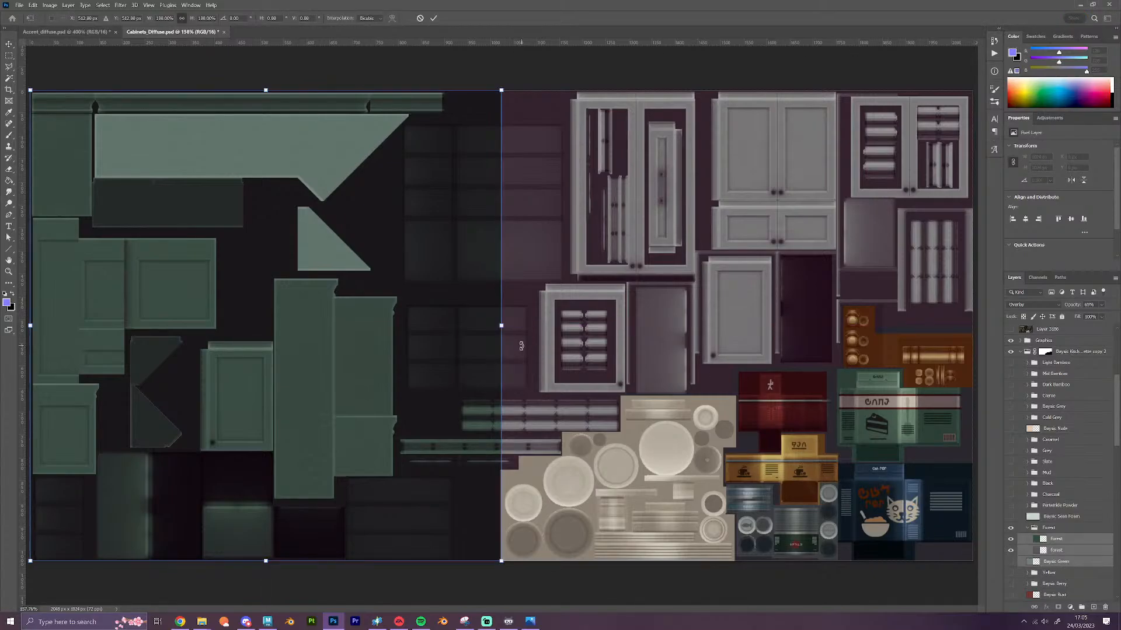
left_click_drag(501, 326, 977, 342)
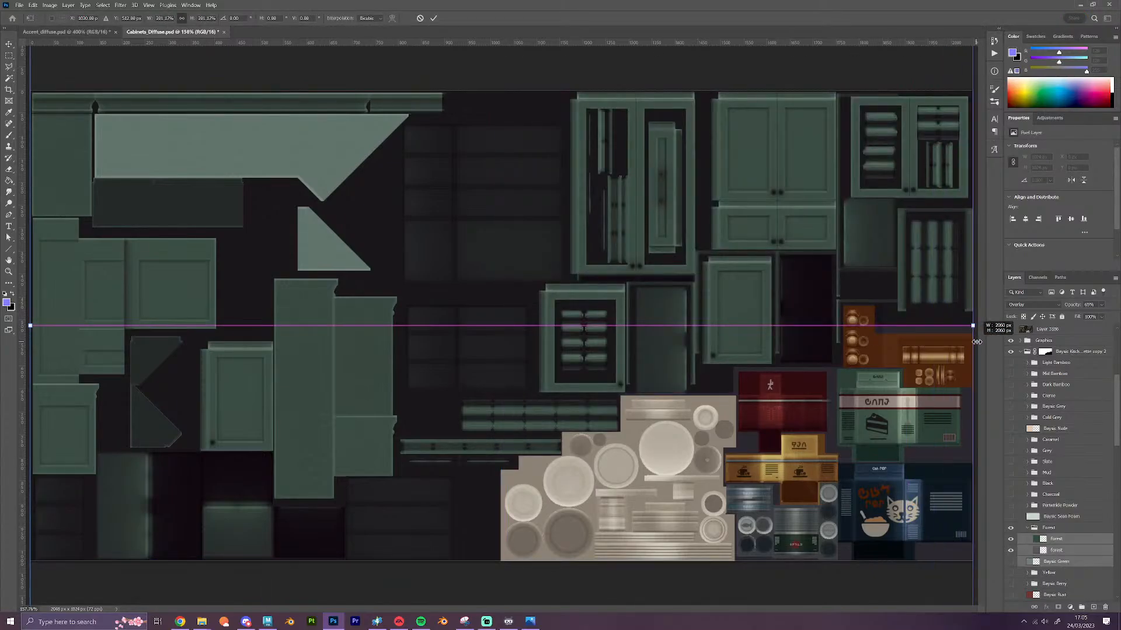
key("Return")
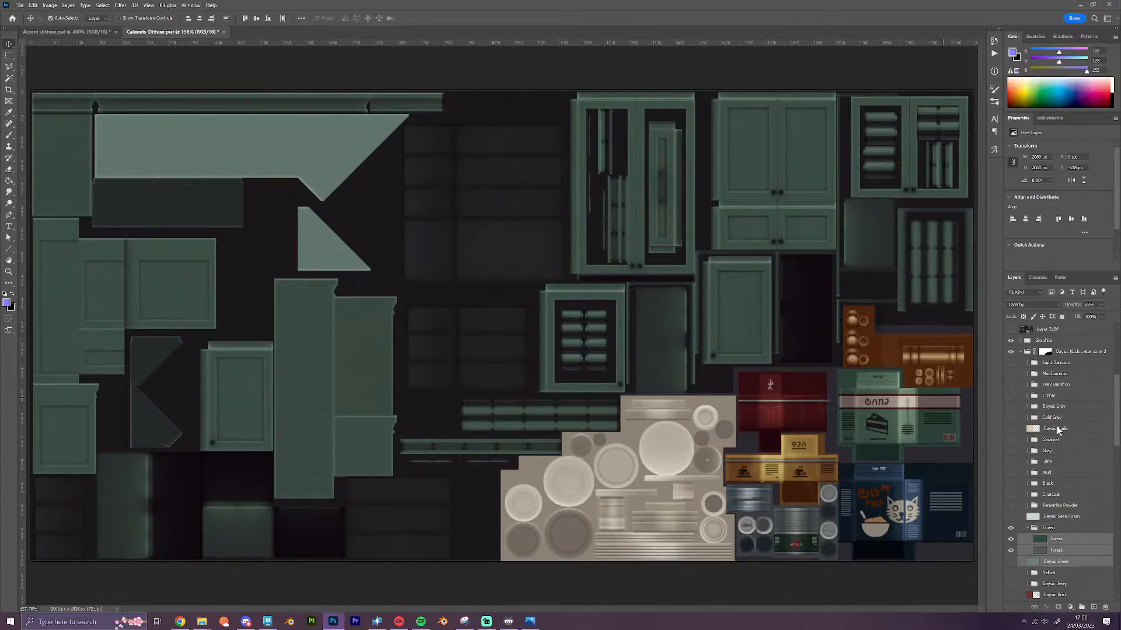
left_click(1033, 529)
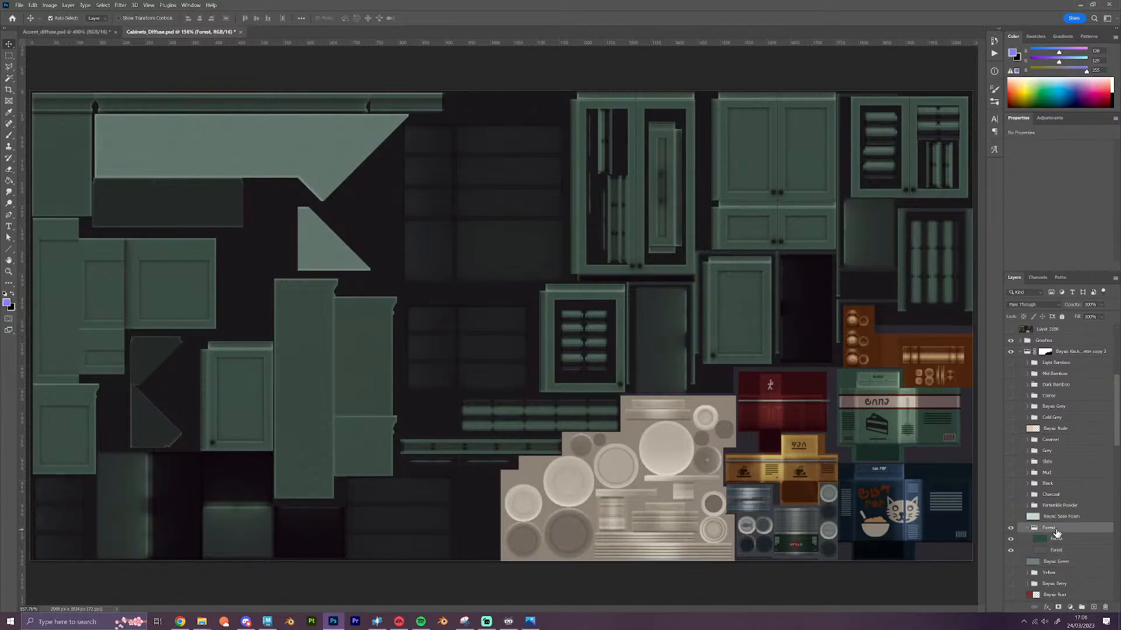
left_click(1028, 528)
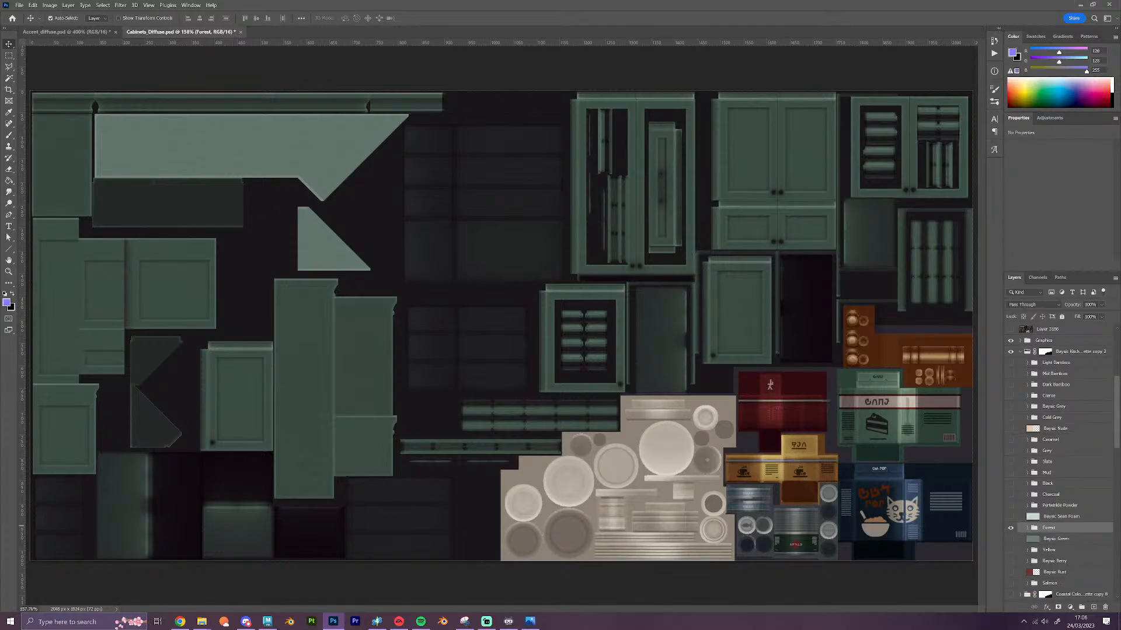
Hide the adjustment layer between the two brightness adjustment layers above the enhancement groups
scroll(1029, 541, "down", 8)
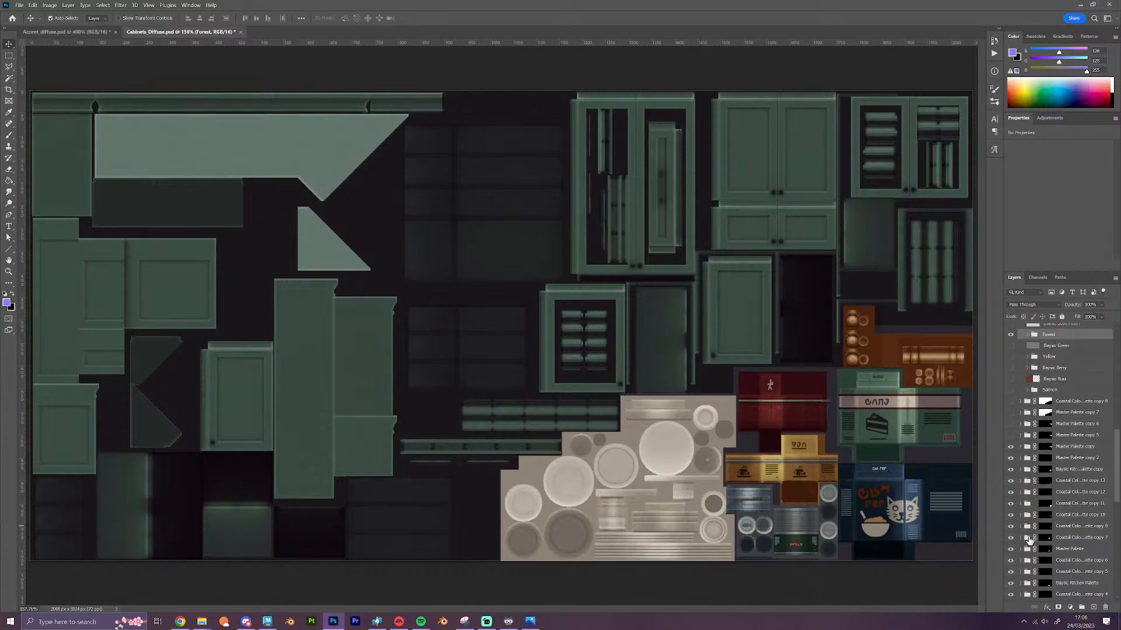
scroll(1029, 541, "down", 1)
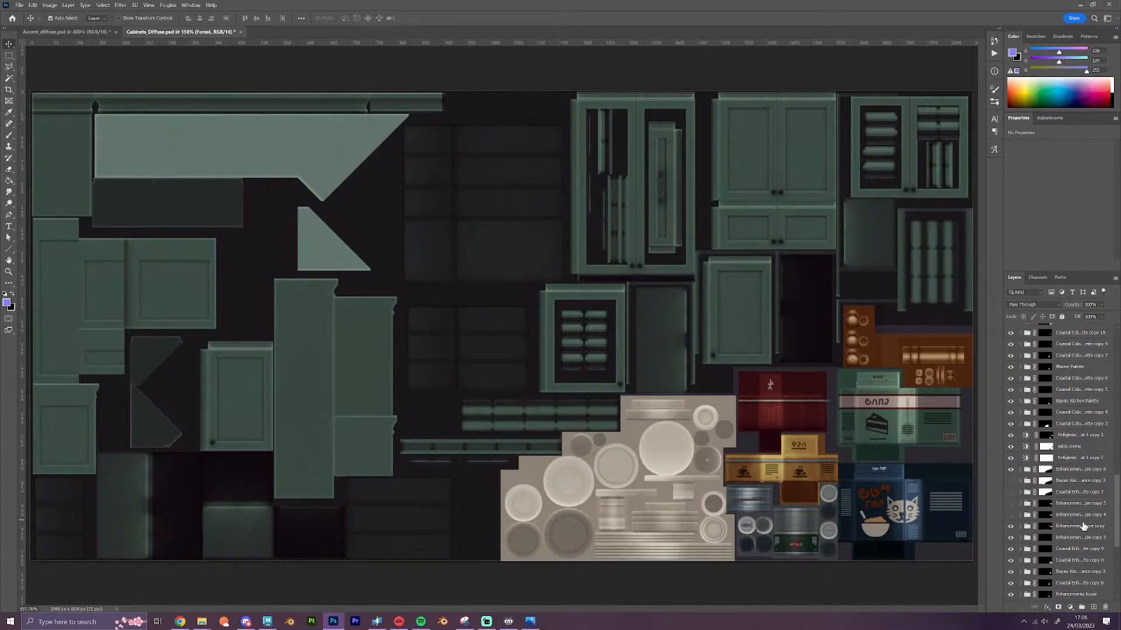
scroll(1081, 526, "up", 3)
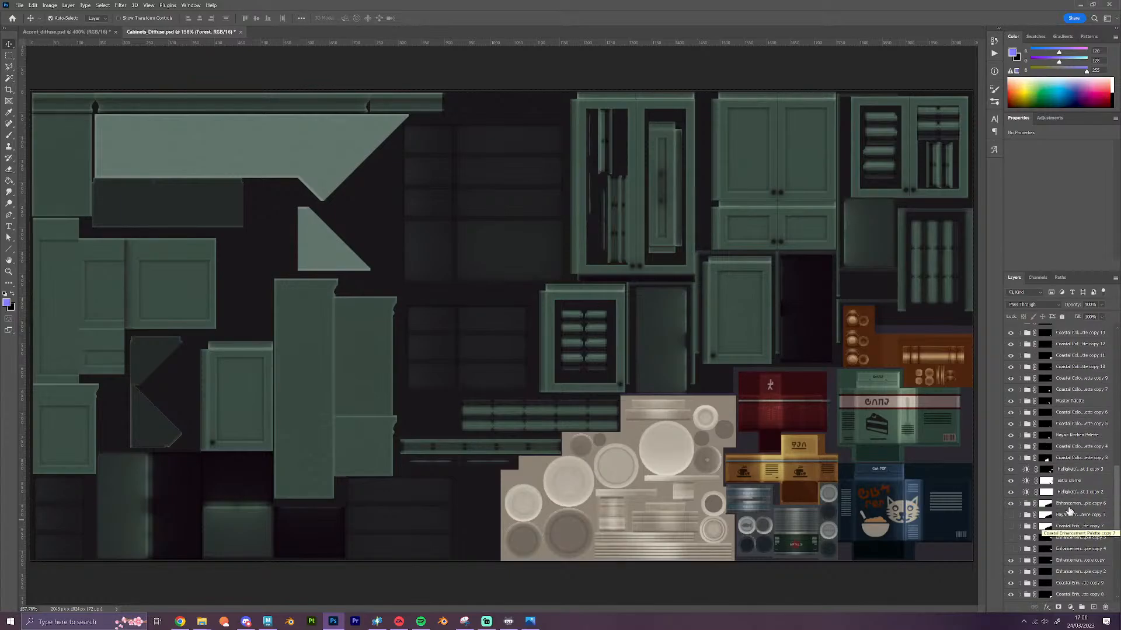
left_click(1011, 482)
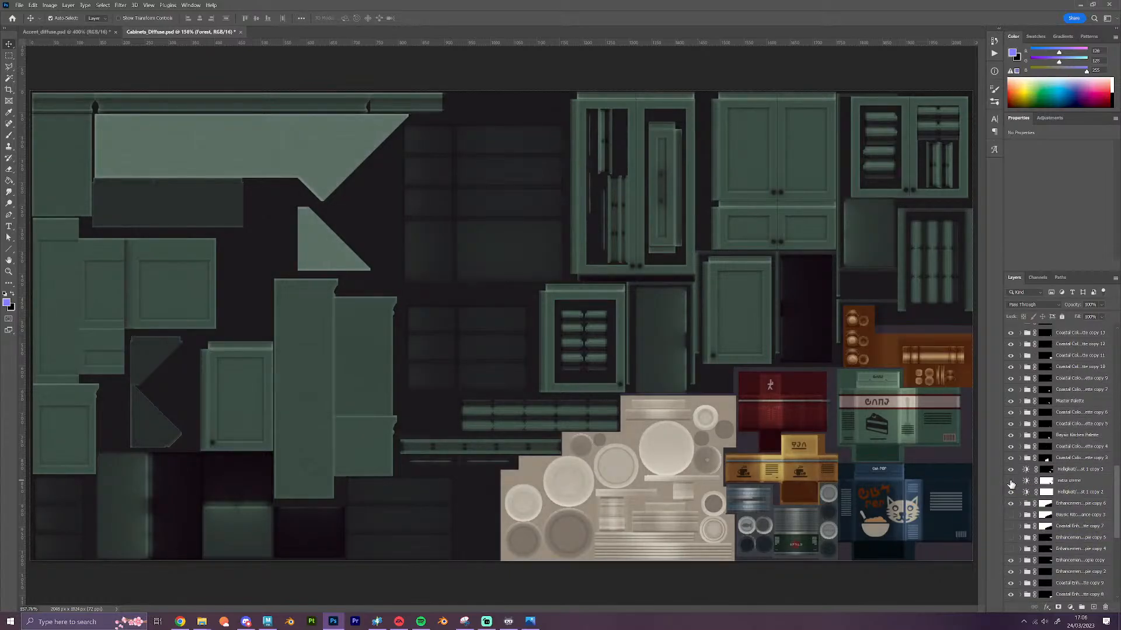
Replace Enhancements Kopie copy 6 with the Baysic Kitchen Enhancement group below it, showing Forest instead of Baysic Sea Foam
scroll(1059, 520, "up", 7)
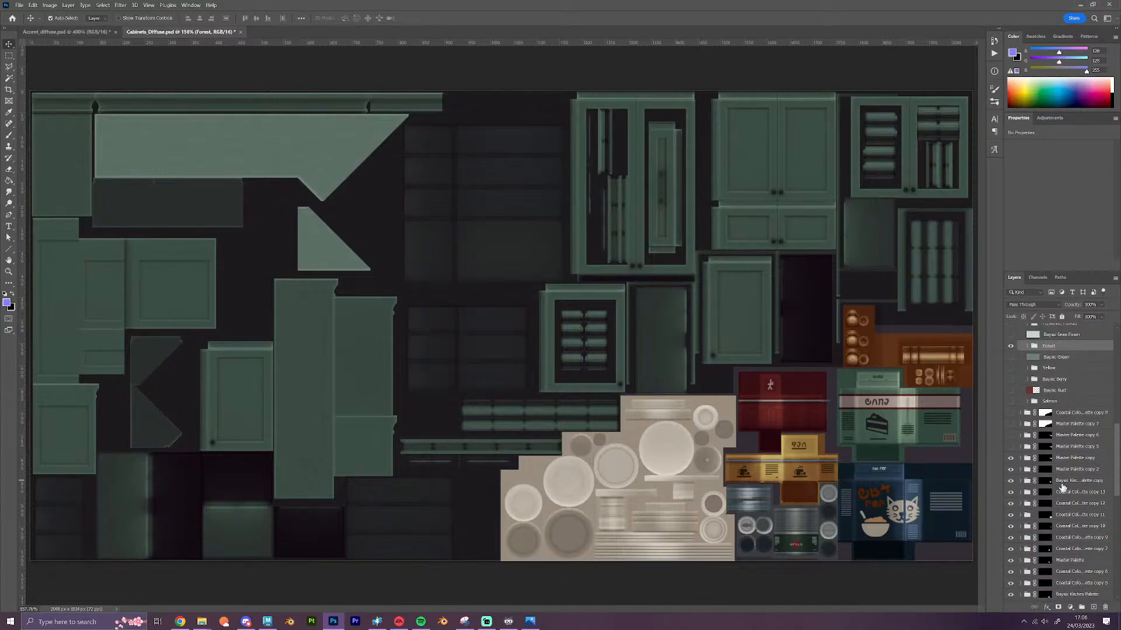
scroll(1061, 487, "up", 6)
scroll(1061, 485, "down", 12)
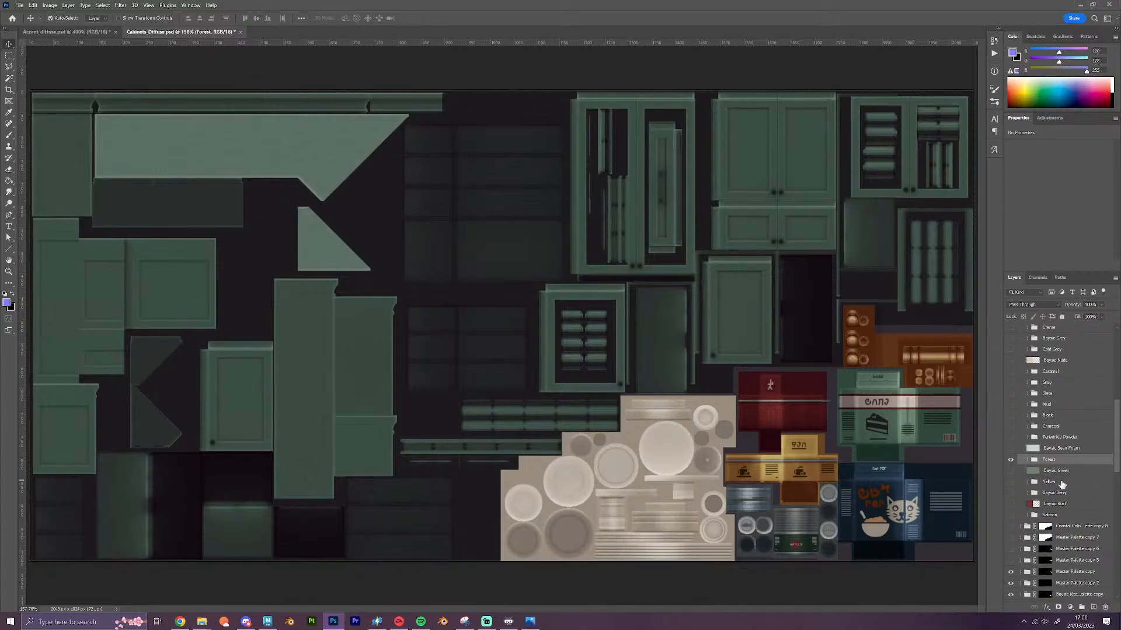
scroll(1061, 484, "down", 5)
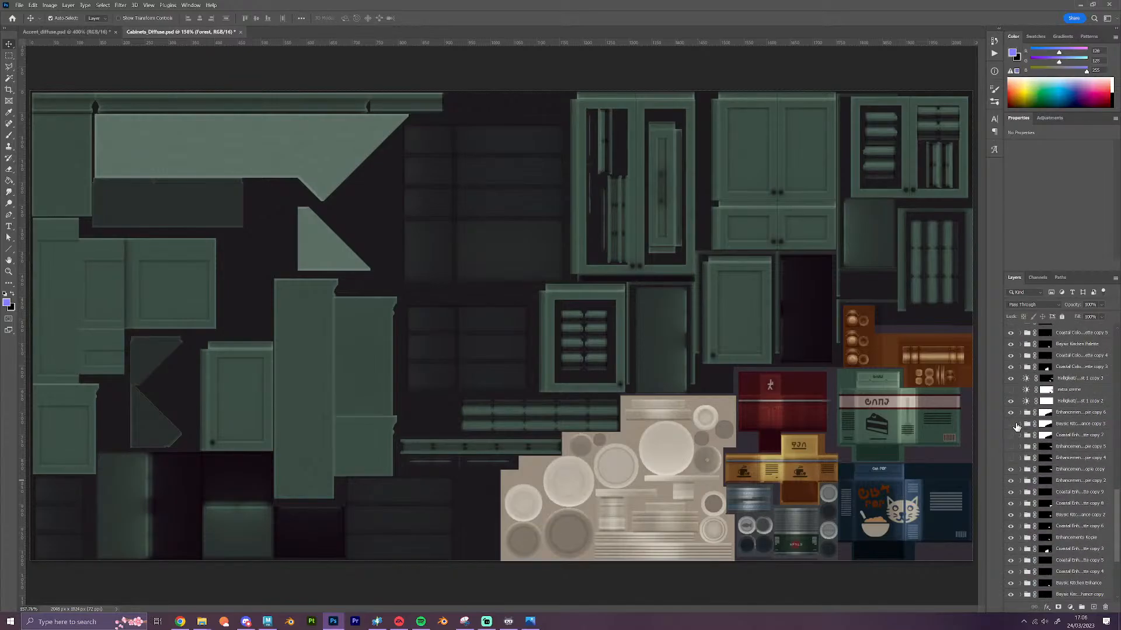
left_click(1010, 414)
left_click(1010, 423)
left_click(1021, 423)
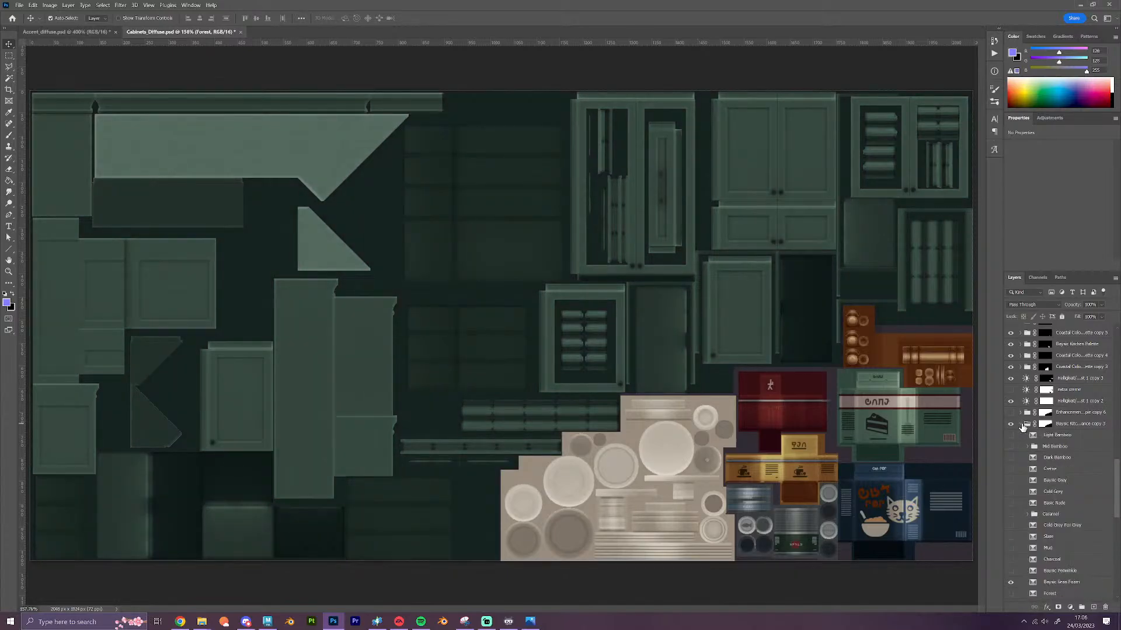
left_click(1011, 583)
left_click(1011, 594)
Merge all visible layers of the Forest variant into a new layer directly above the Graphics group
scroll(1048, 491, "up", 10)
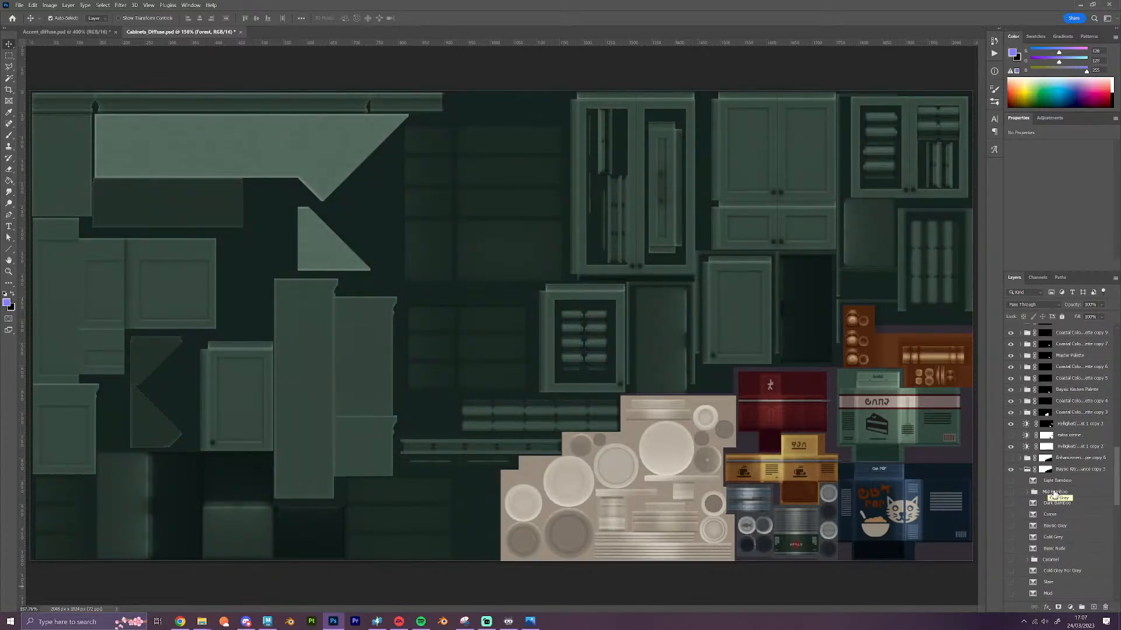
scroll(1054, 494, "up", 8)
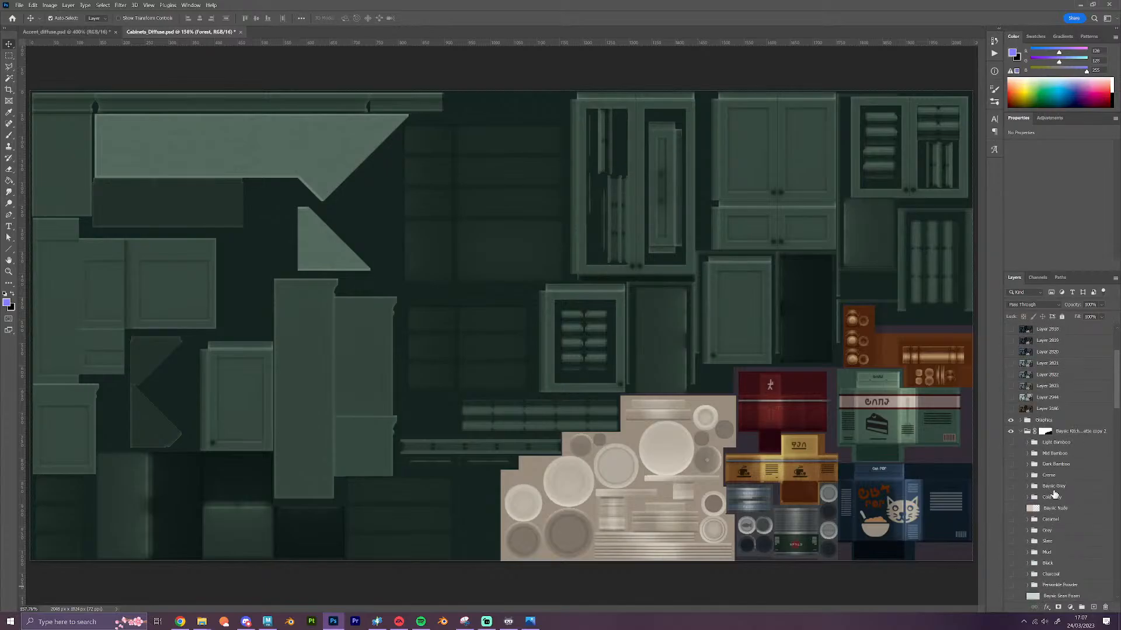
left_click(1067, 502)
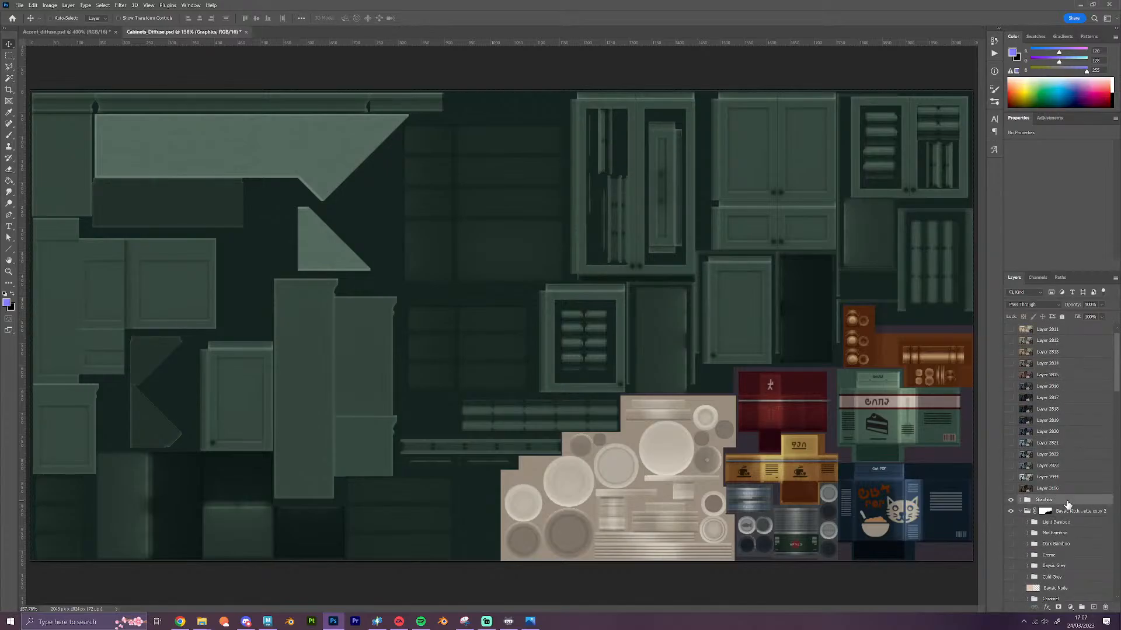
key("ctrl+shift+alt+e")
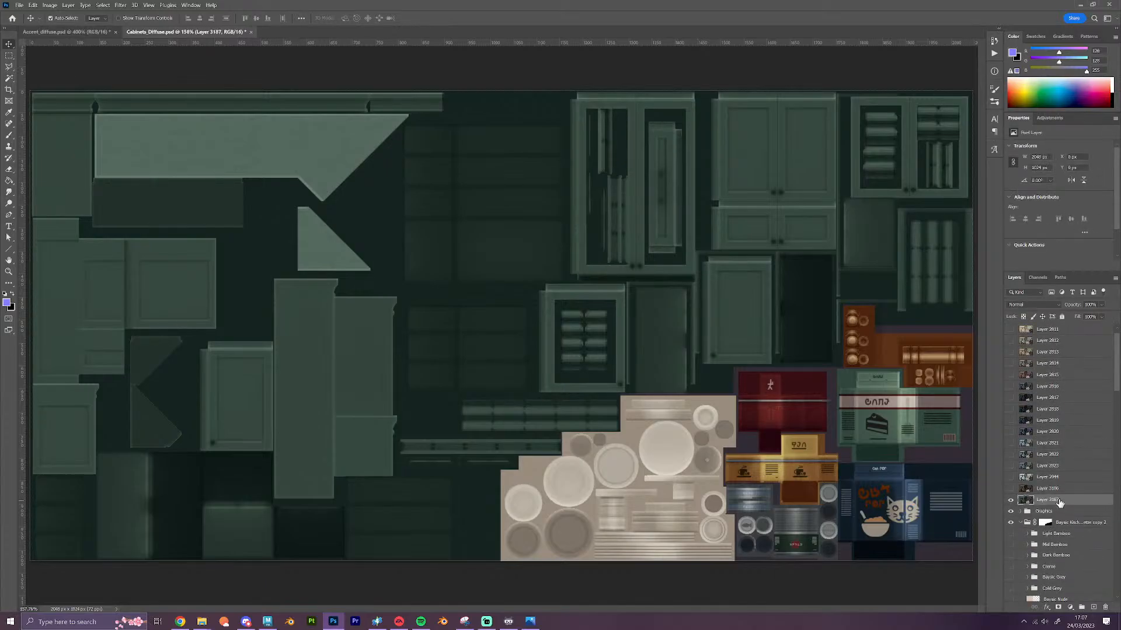
Delete the 14 older merged layers directly above the new Forest merge and hide the Forest merge
left_click(1054, 489)
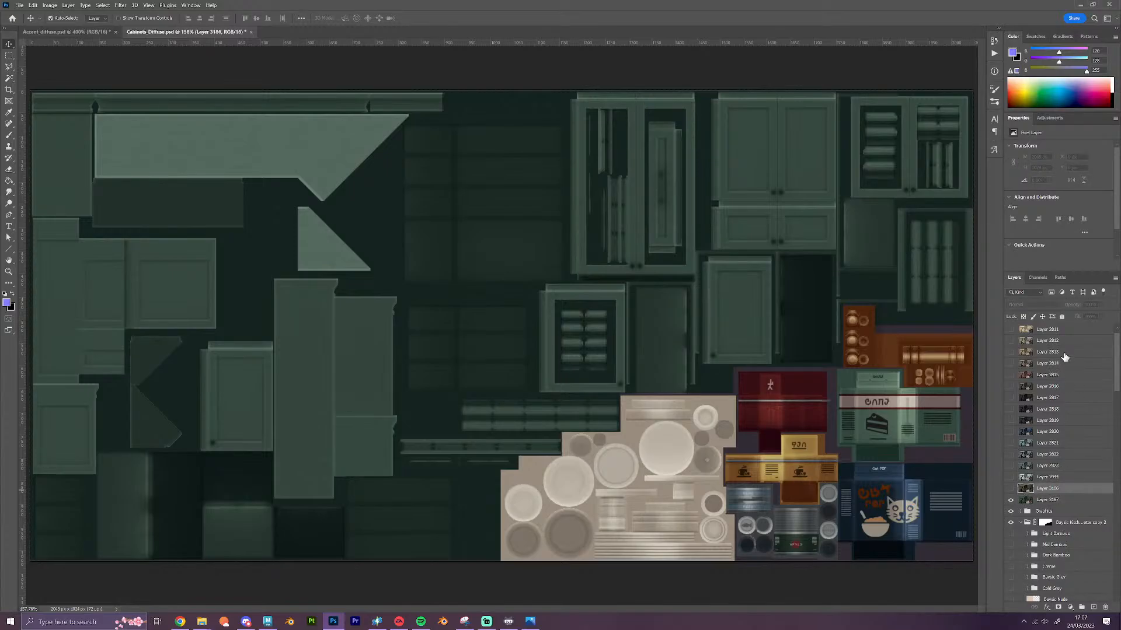
scroll(1064, 357, "up", 1)
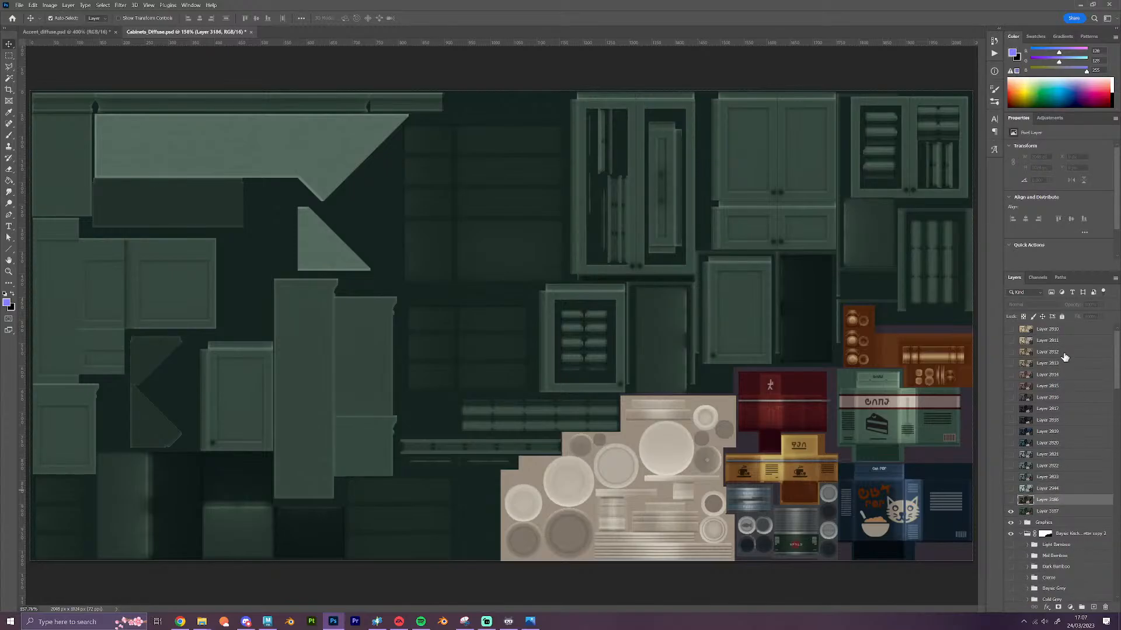
left_click(1064, 357, "shift")
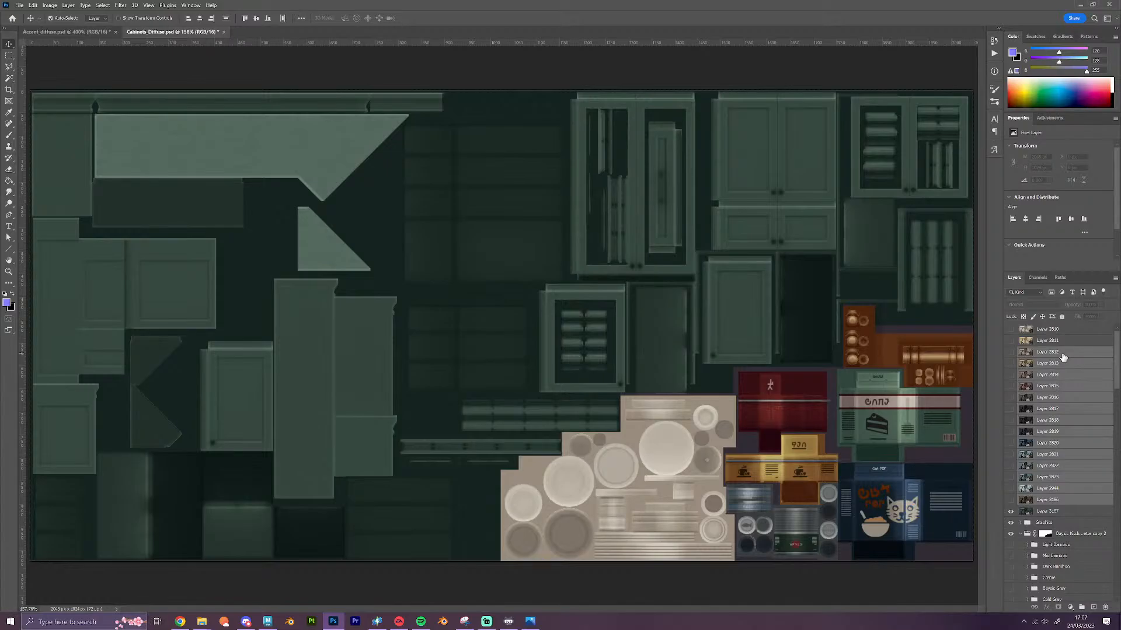
key("Delete")
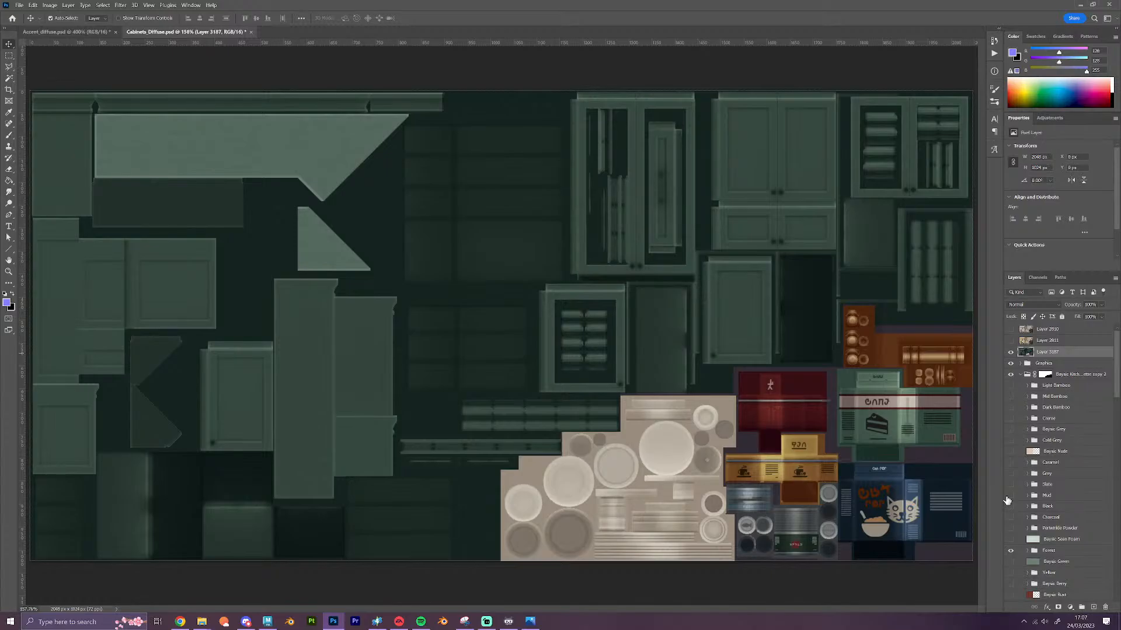
left_click(1010, 352)
scroll(1018, 507, "down", 1)
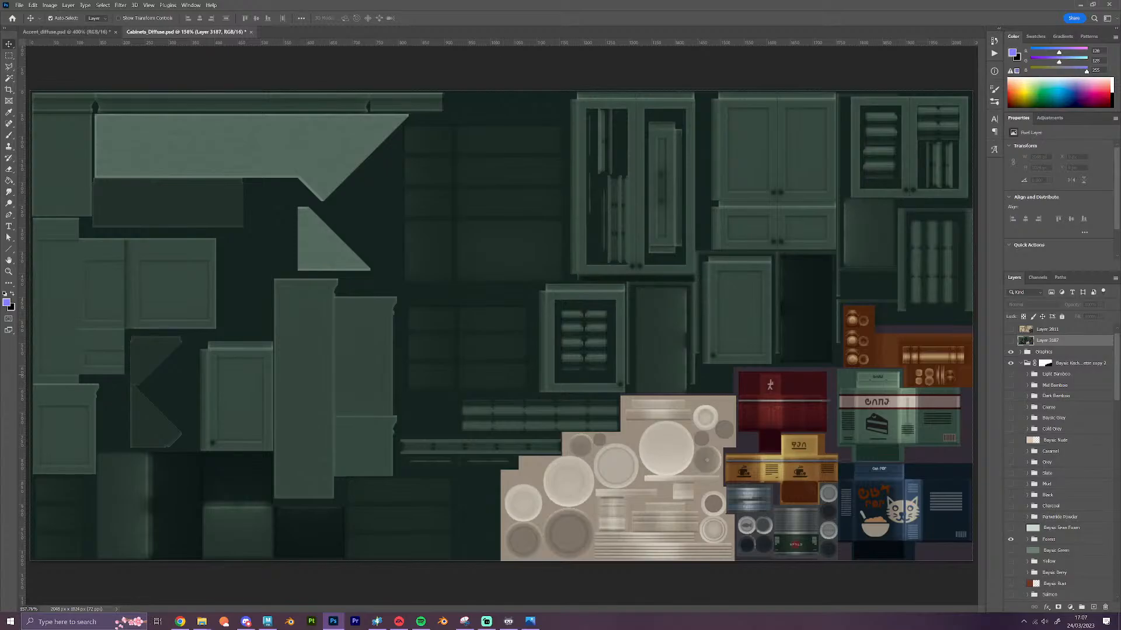
Switch the cabinets from the Baysic Kitchen Palette copy 2 group to the Coastal Colour Palette group directly below it
key("alt+Tab")
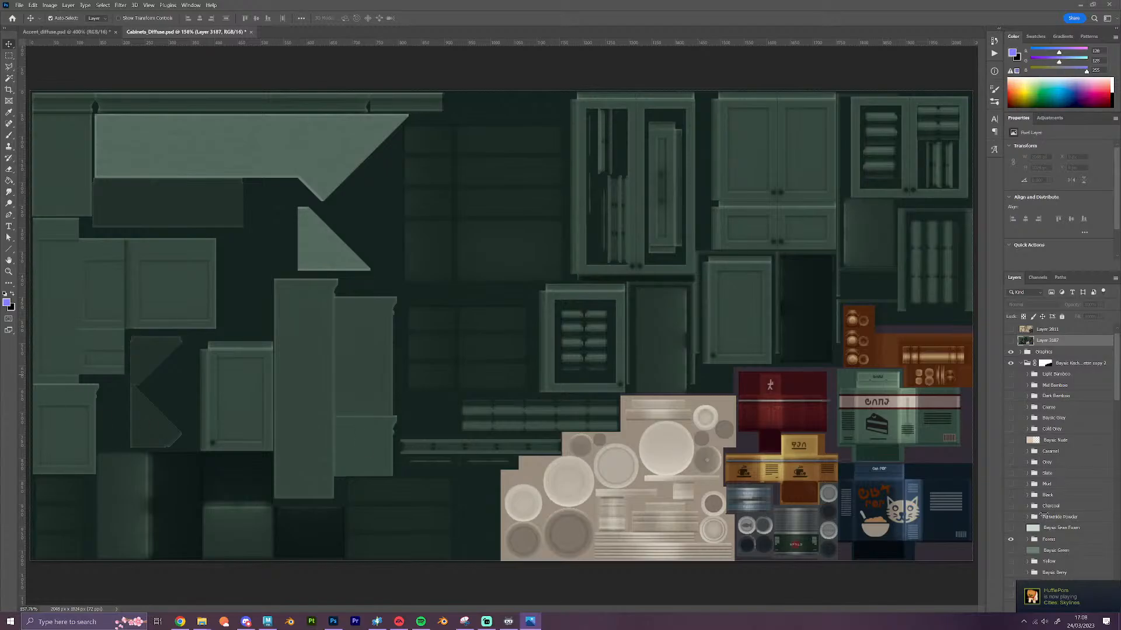
left_click(1021, 363)
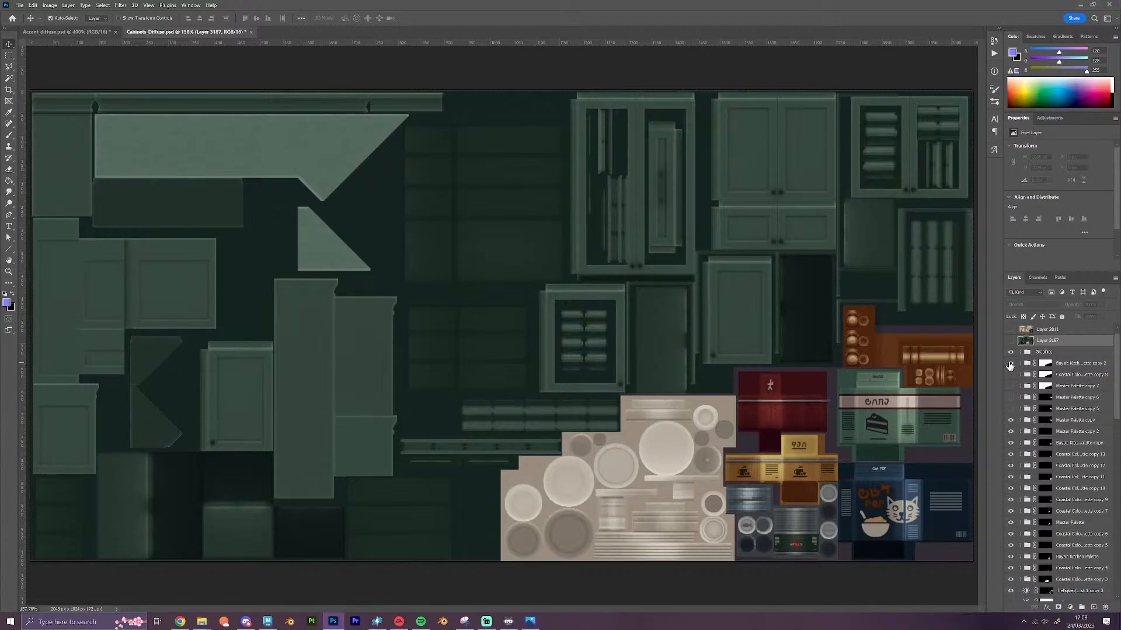
left_click(1010, 363)
left_click(1010, 385)
left_click(1011, 374)
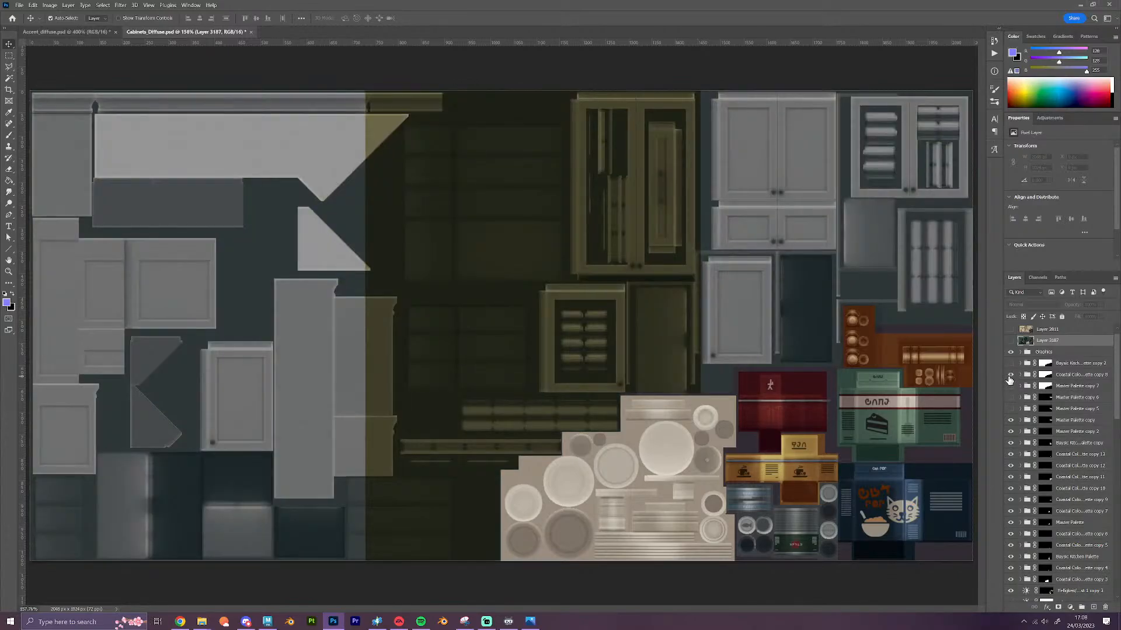
Replace the Baysic Kitchen Enhancement group with Coastal Enhancement Palette copy 7, showing its Baysic Grey layer as the only enhancement
scroll(1059, 421, "down", 5)
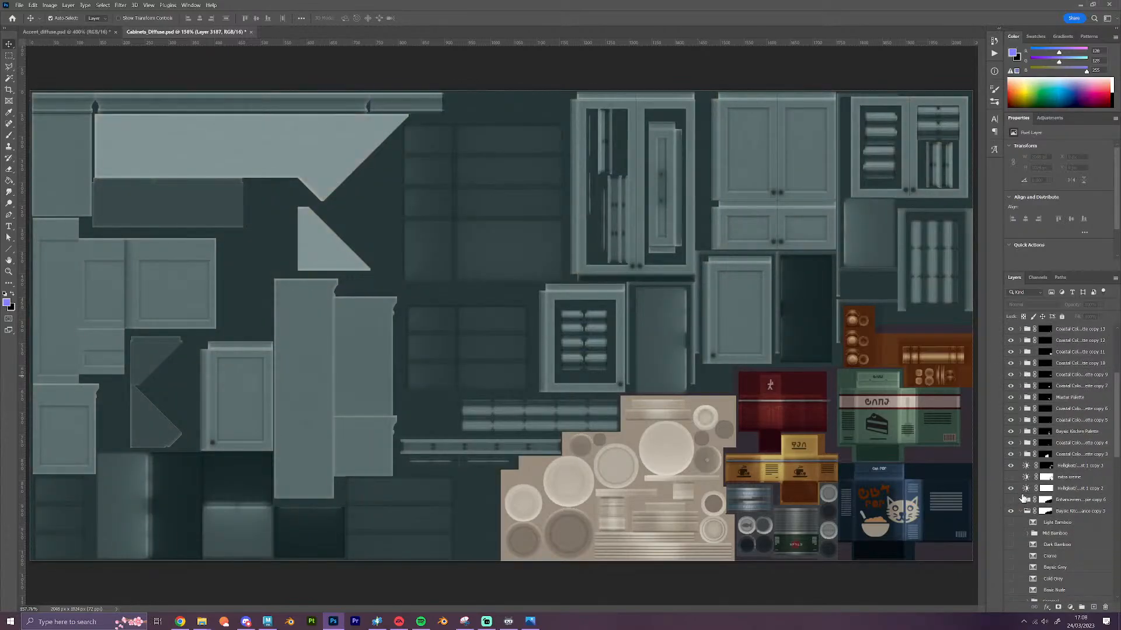
left_click(1010, 512)
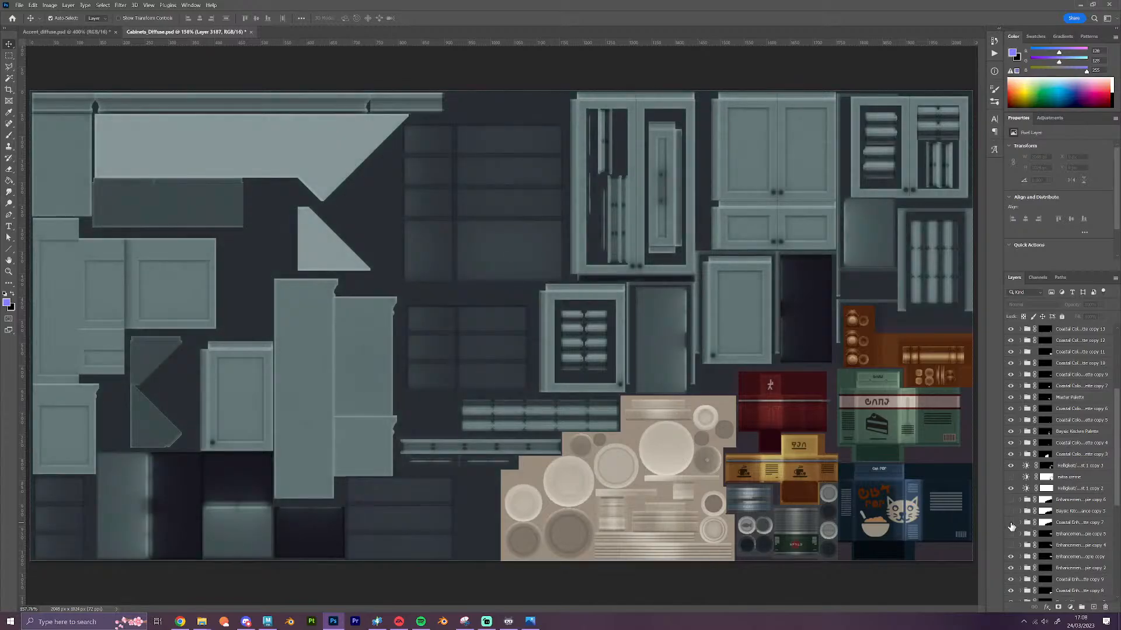
left_click(1010, 522)
left_click(1020, 522)
scroll(1017, 507, "down", 6)
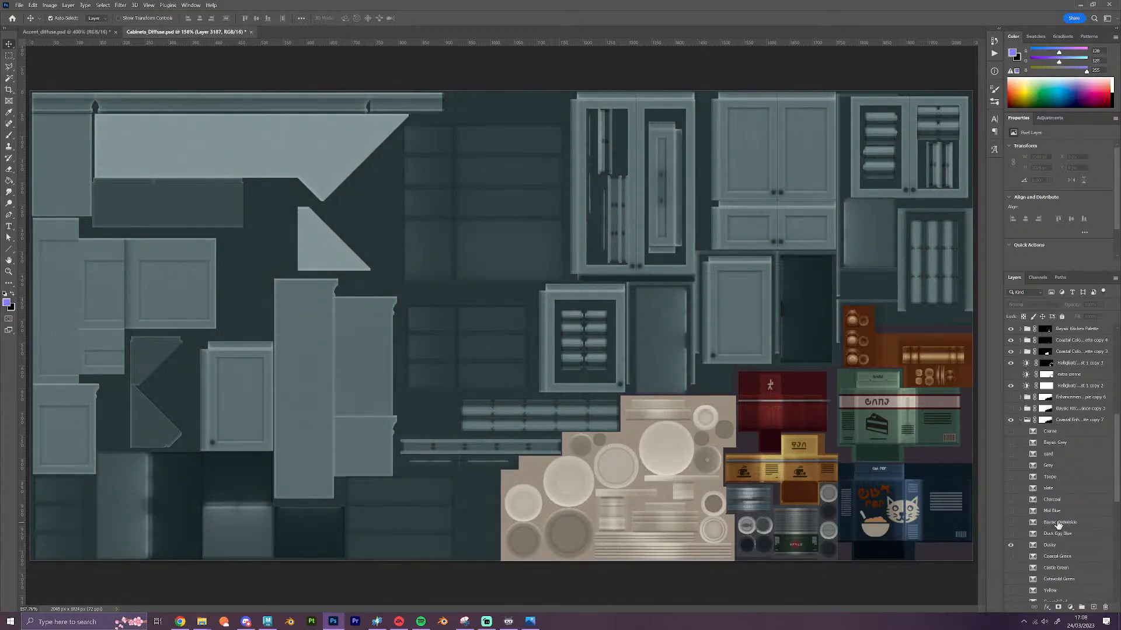
left_click(1012, 488)
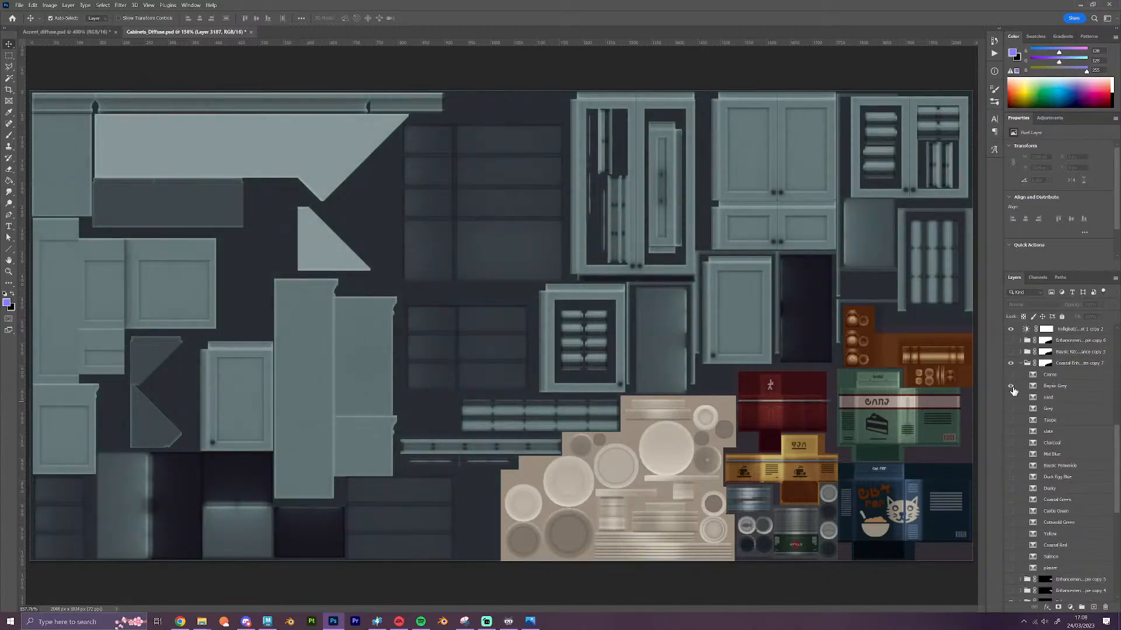
left_click(1012, 386)
scroll(1066, 460, "up", 6)
scroll(1066, 460, "up", 6)
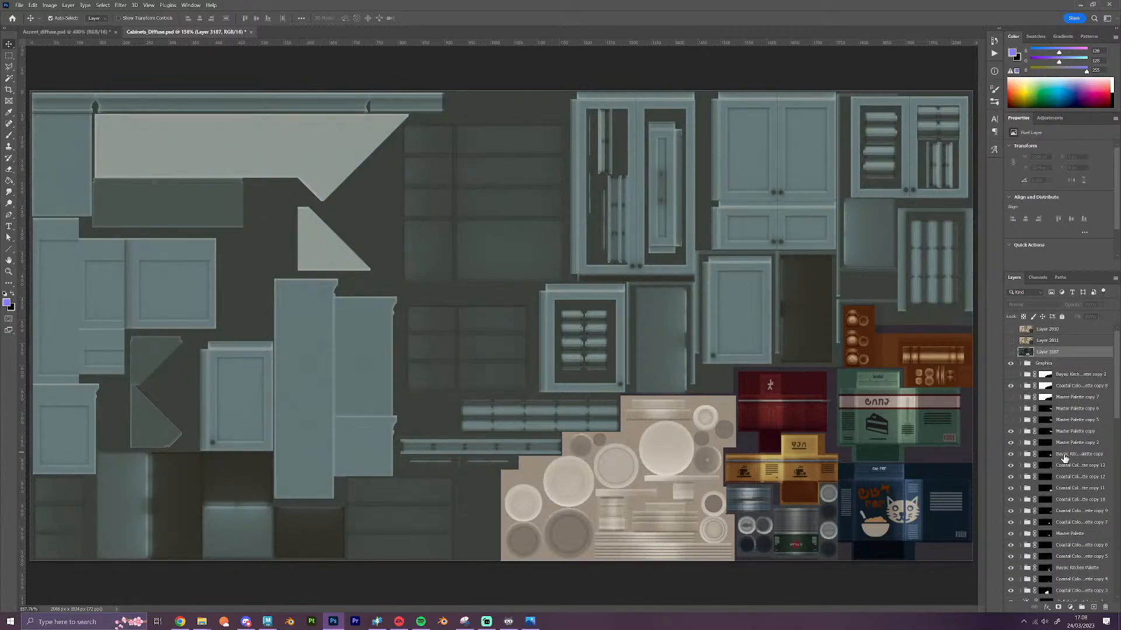
Replace Duck Egg Blue with Baysic Grey as the visible colour in the cabinets' Coastal Colour Palette group
left_click(1020, 386)
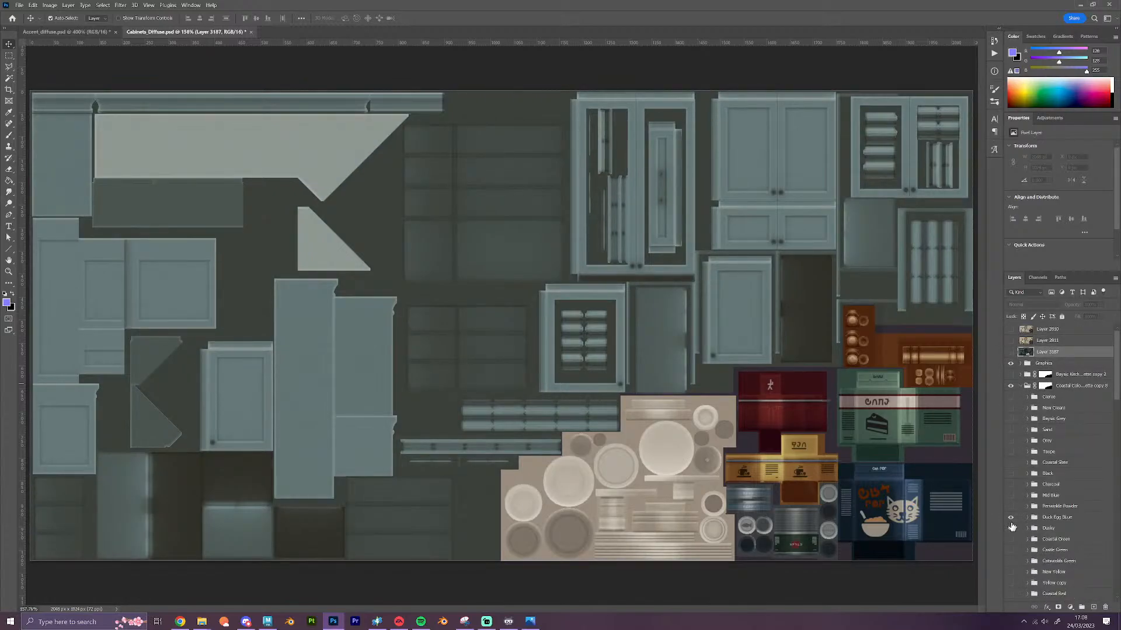
left_click(1011, 517)
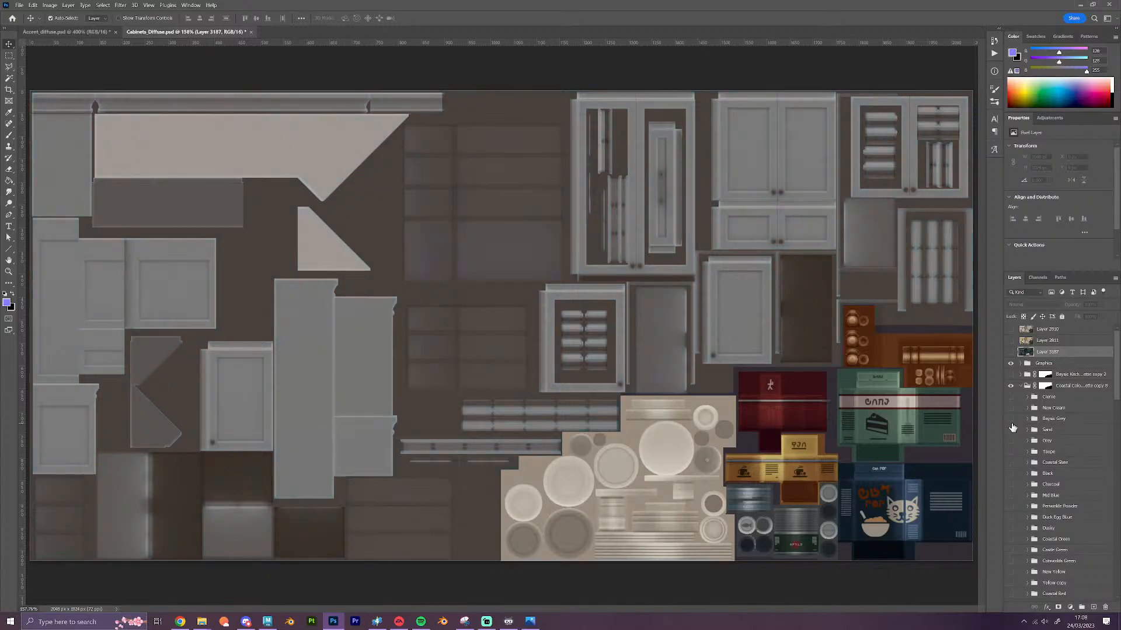
left_click(1011, 419)
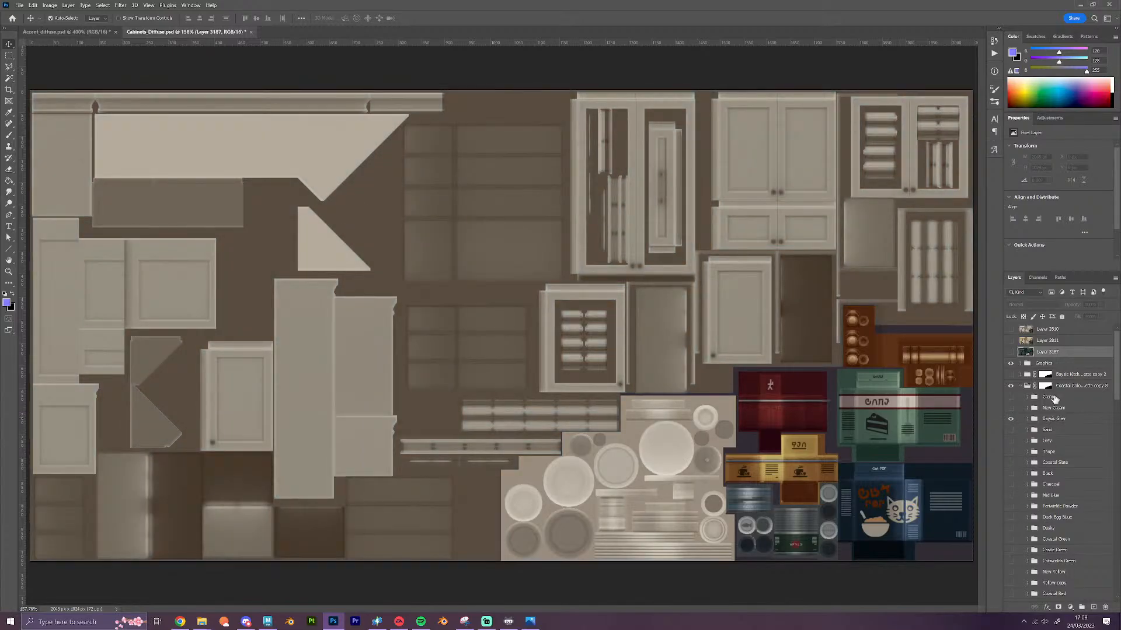
Merge all visible layers of the Baysic Grey variant into a new layer above the Graphics group and hide it
left_click(1062, 364)
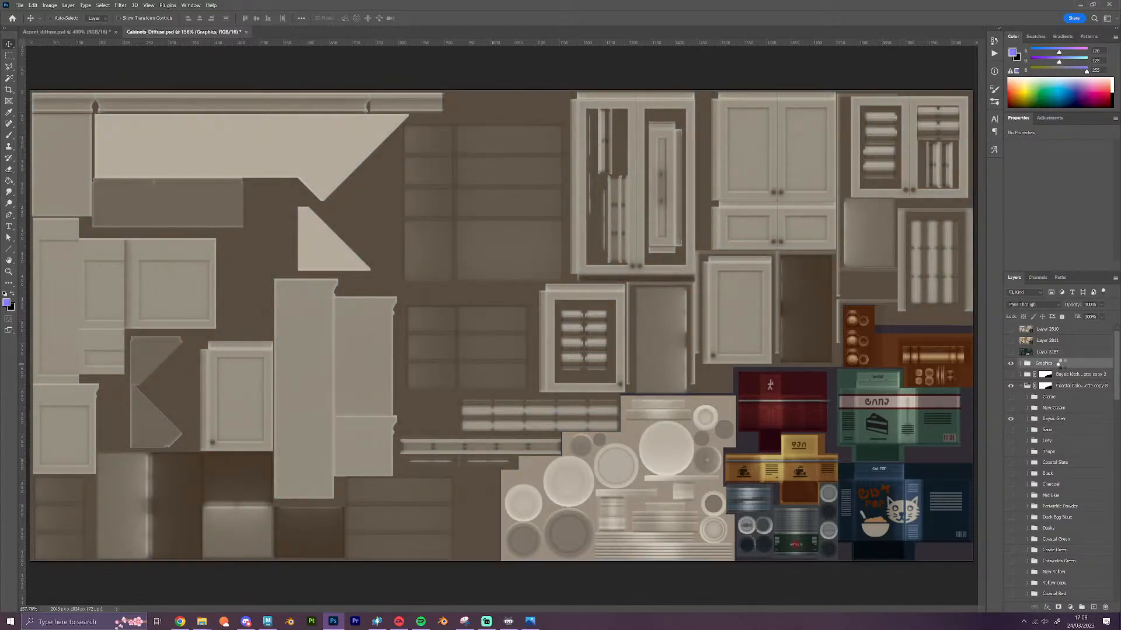
key("ctrl+shift+alt+e")
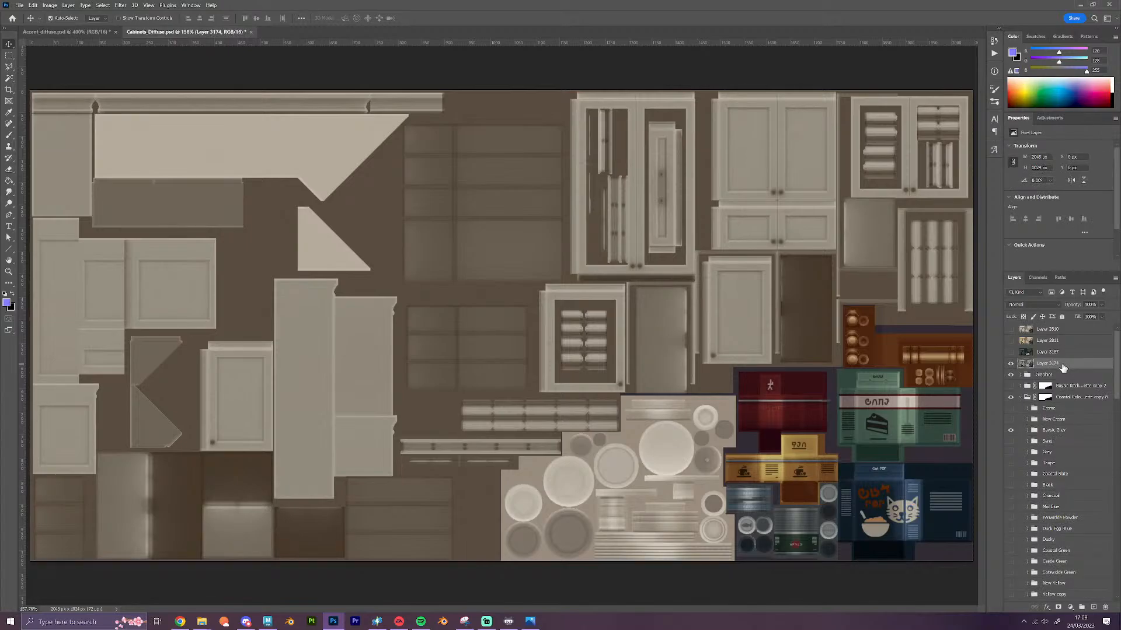
left_click(1011, 363)
Switch the cabinets from Baysic Grey to Sand in both the Coastal Colour Palette group and Coastal Enhancement Palette copy 7
left_click(1010, 430)
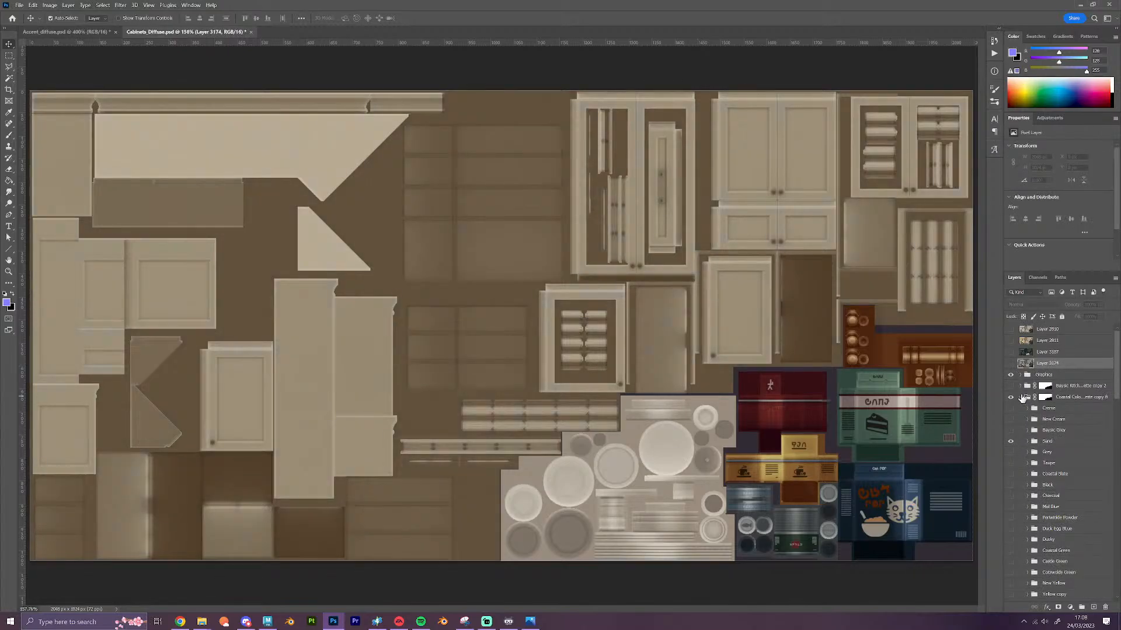
left_click(1020, 398)
scroll(1050, 476, "down", 5)
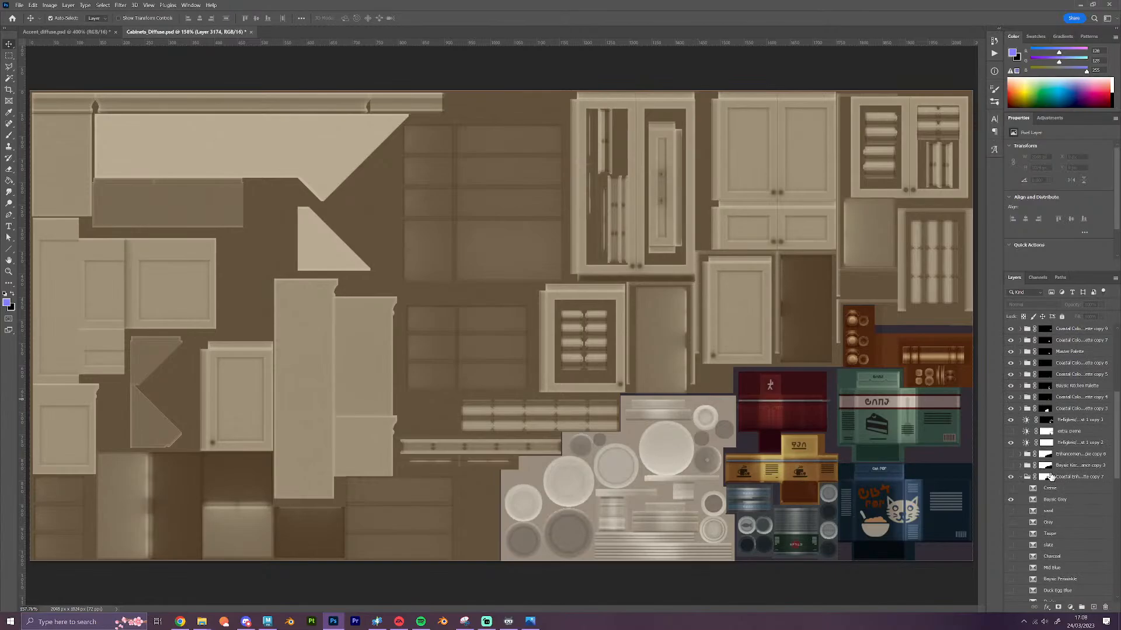
left_click(1011, 501)
left_click(1010, 511)
Merge all visible layers of the Sand variant into a new layer above the Graphics group and hide it
scroll(1065, 435, "up", 4)
scroll(1065, 435, "up", 2)
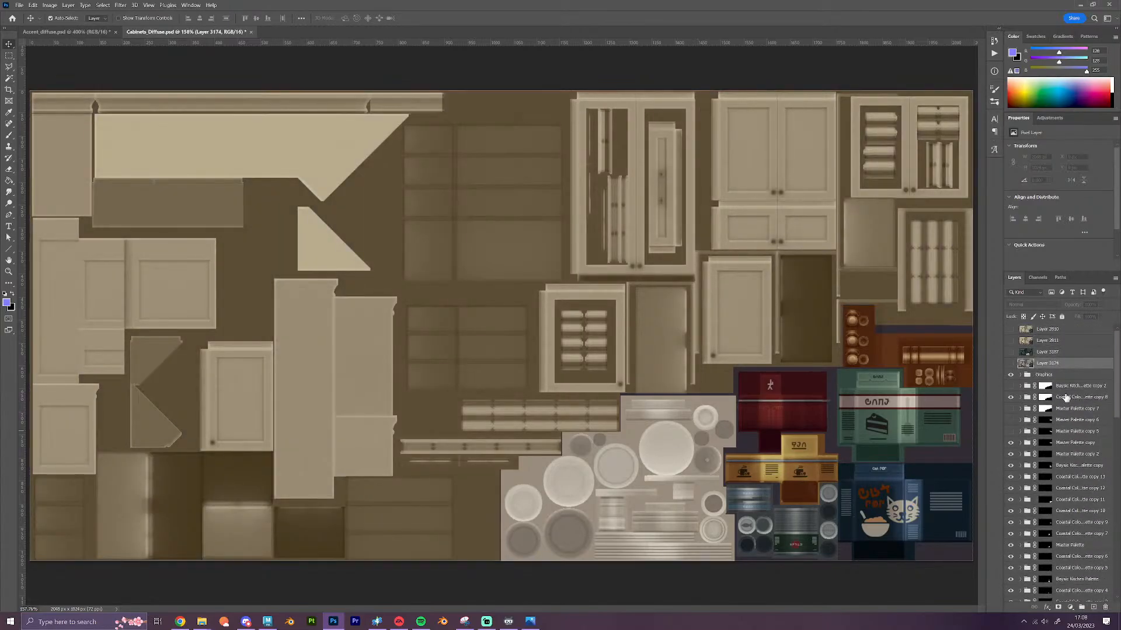
left_click(1064, 374)
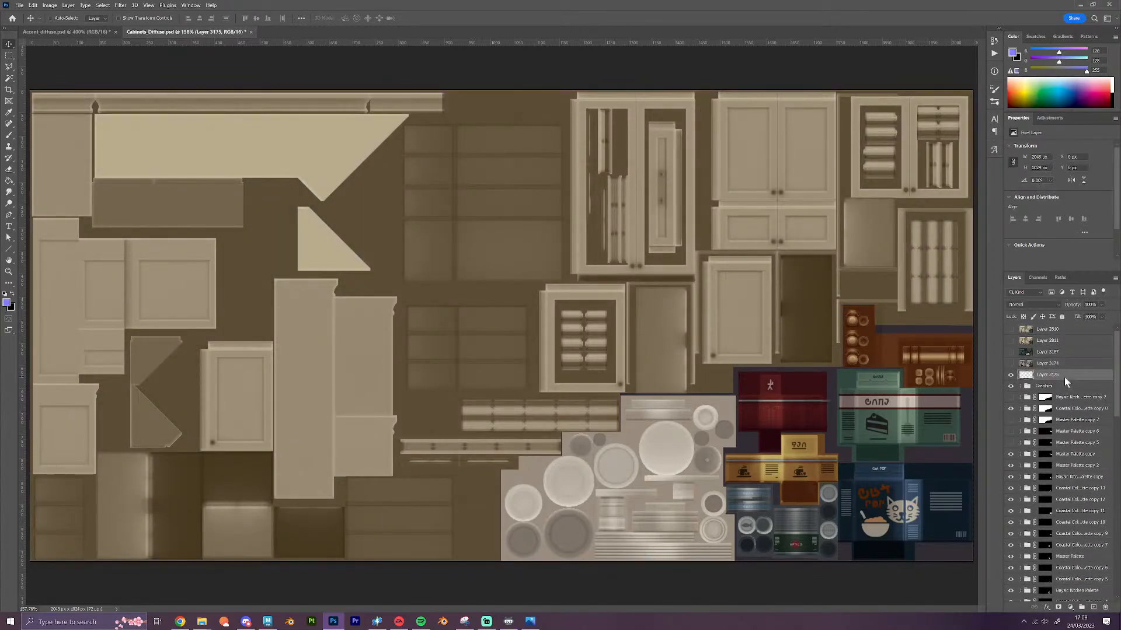
key("ctrl+shift+alt+e")
Switch the cabinets from Sand to Grey in both the Coastal Colour Palette group and Coastal Enhancement Palette copy 7
left_click(1020, 410)
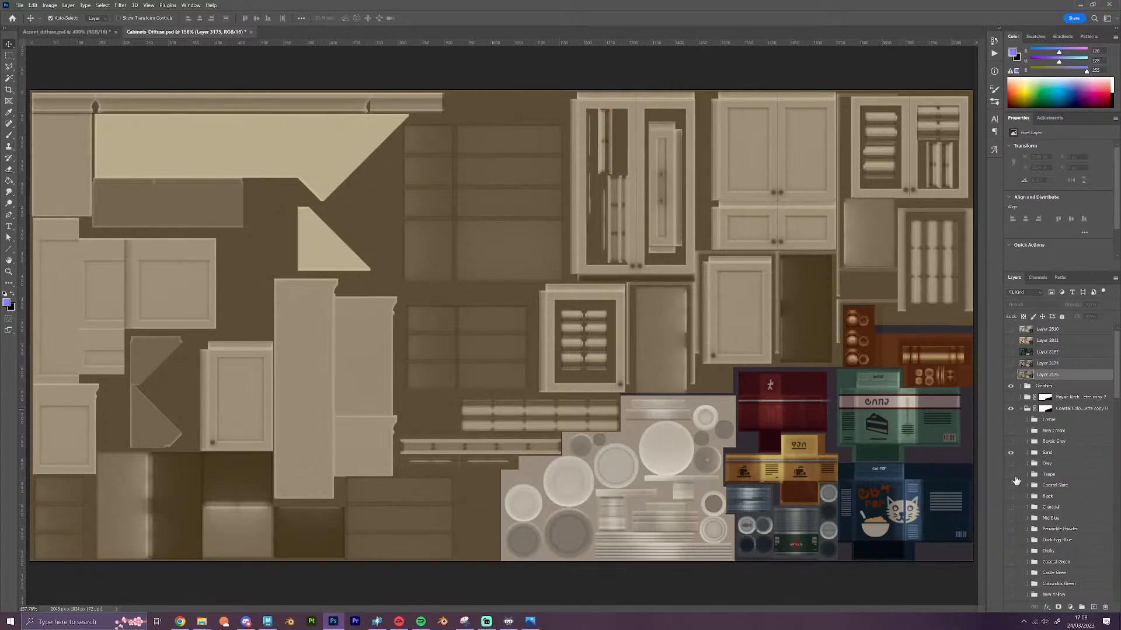
left_click(1011, 453)
left_click(1011, 464)
left_click(1020, 410)
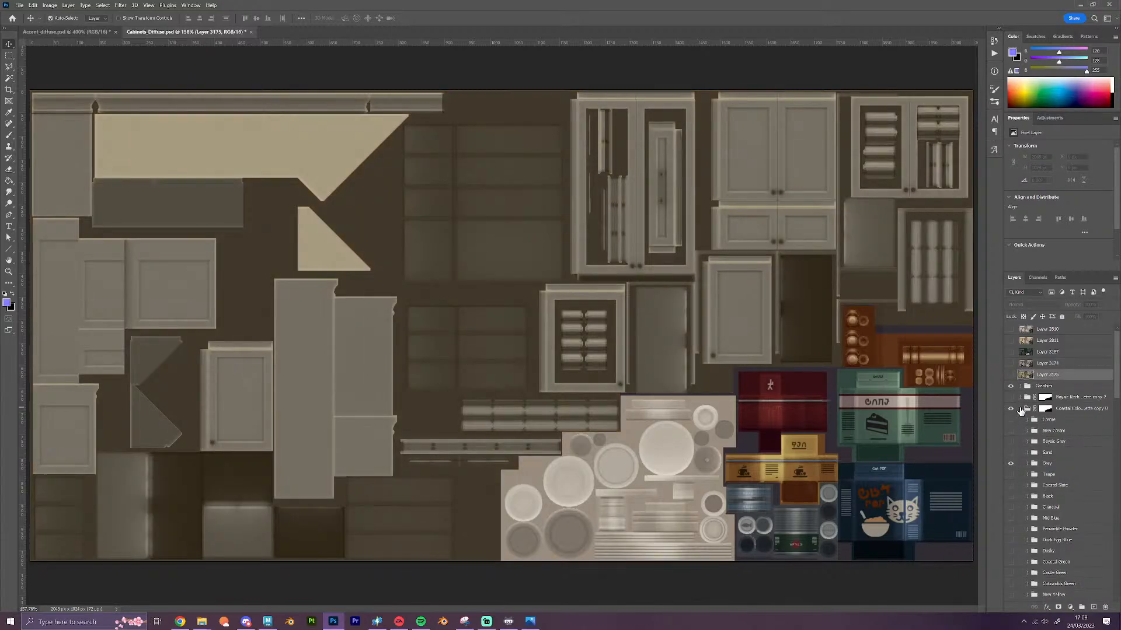
scroll(1034, 476, "down", 3)
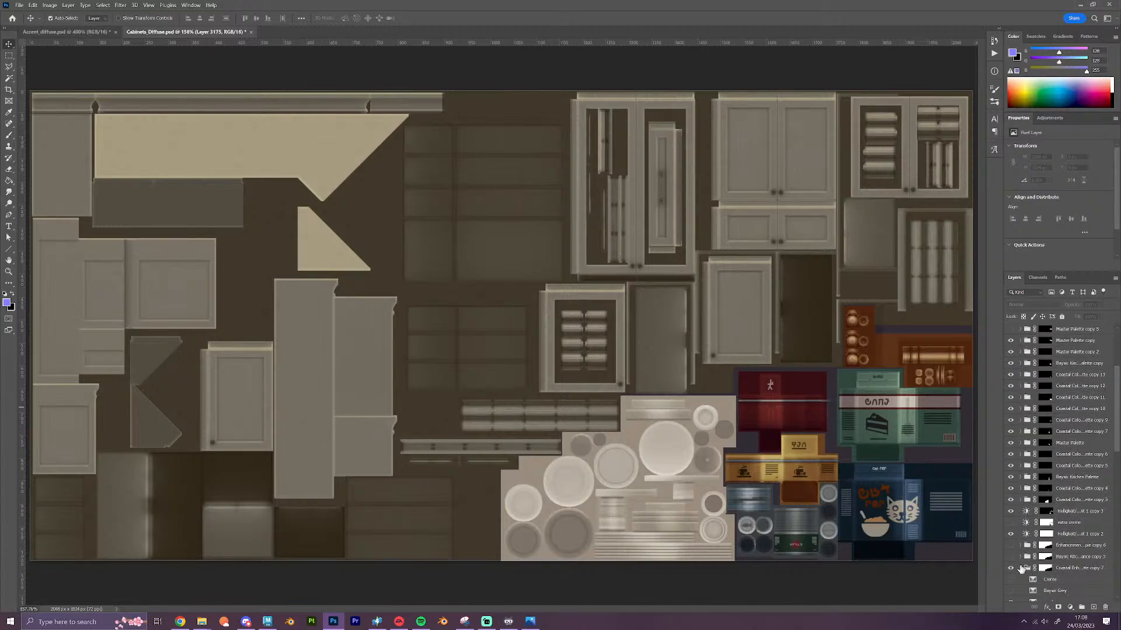
scroll(1021, 570, "down", 2)
left_click(1010, 579)
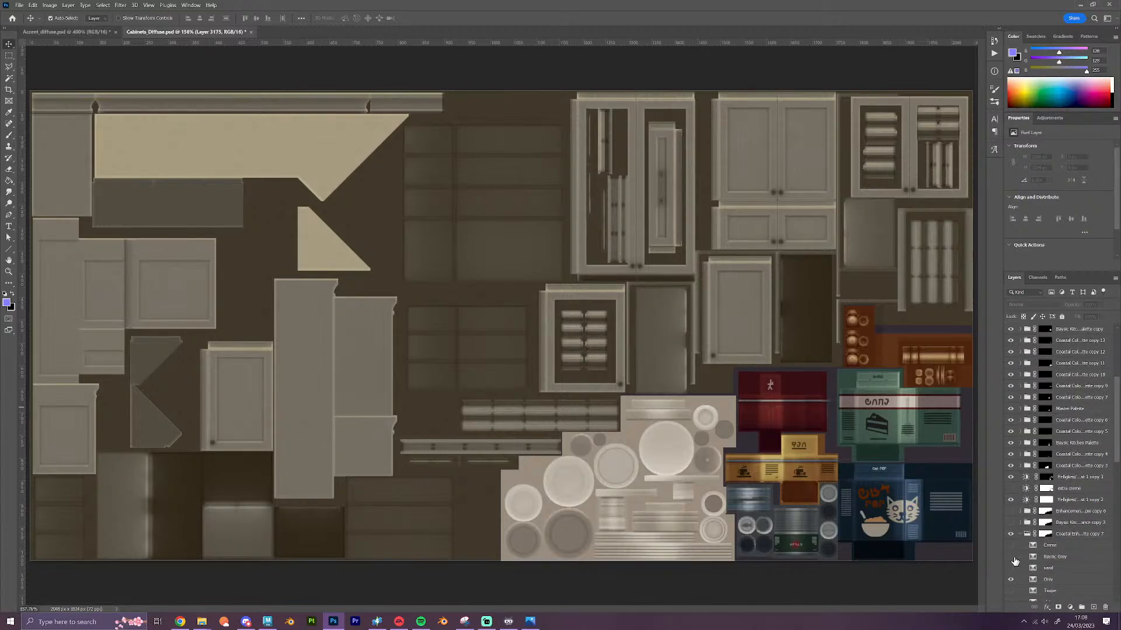
Show Master Palette copy 6 instead of Master Palette copy and hide the Enhancement Palette copy group
scroll(1027, 465, "up", 6)
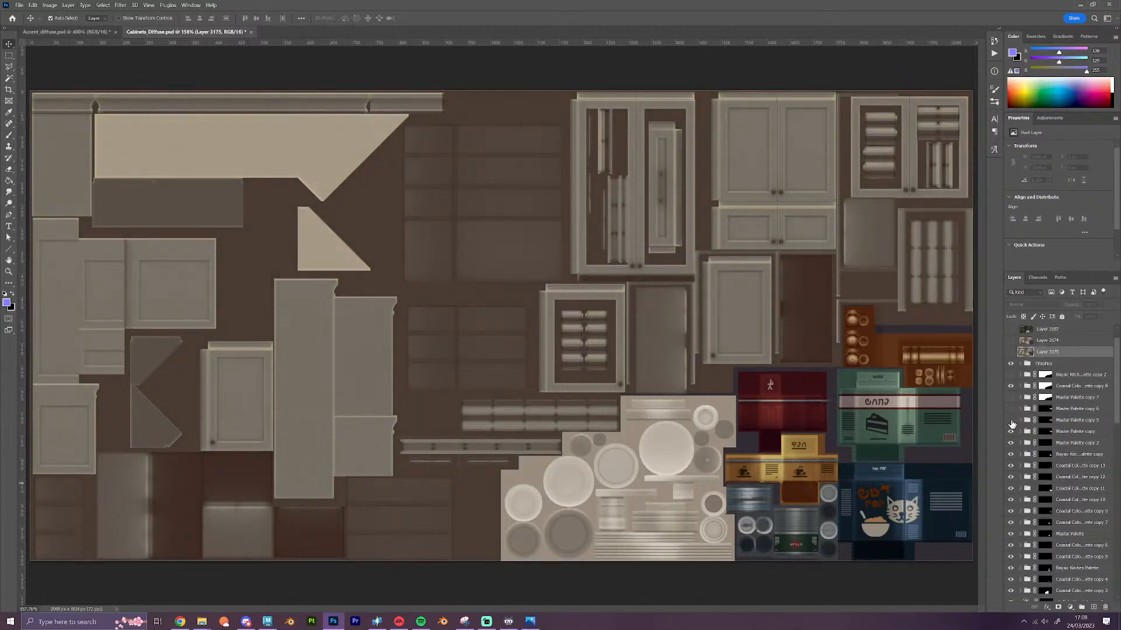
left_click(1010, 431)
left_click(1011, 410)
scroll(1027, 496, "down", 5)
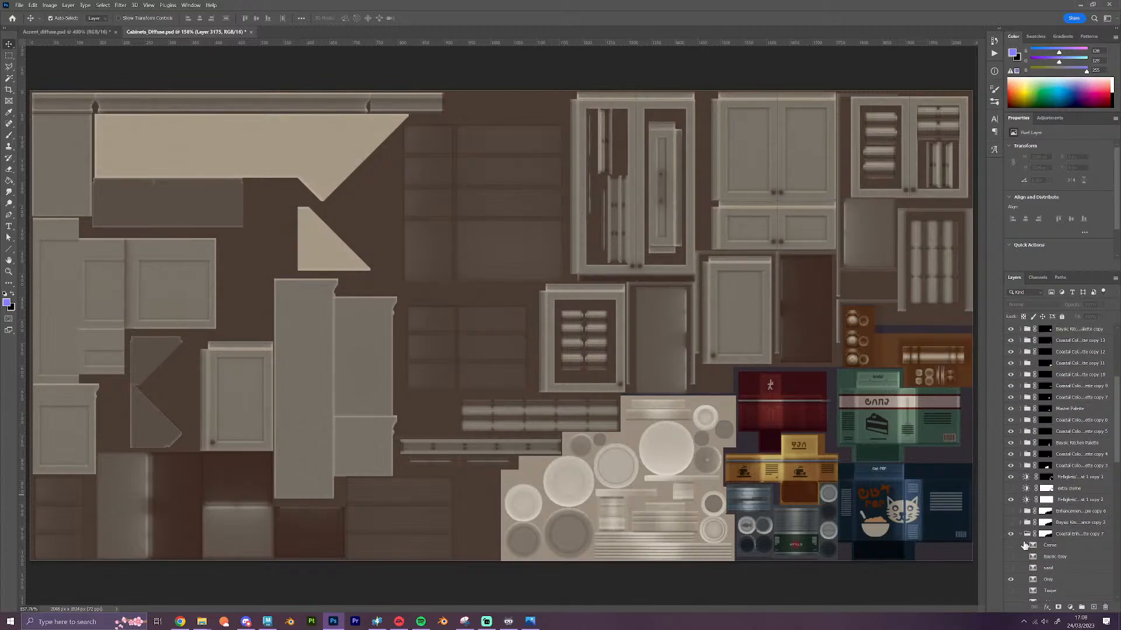
left_click(1020, 545)
left_click(1010, 569)
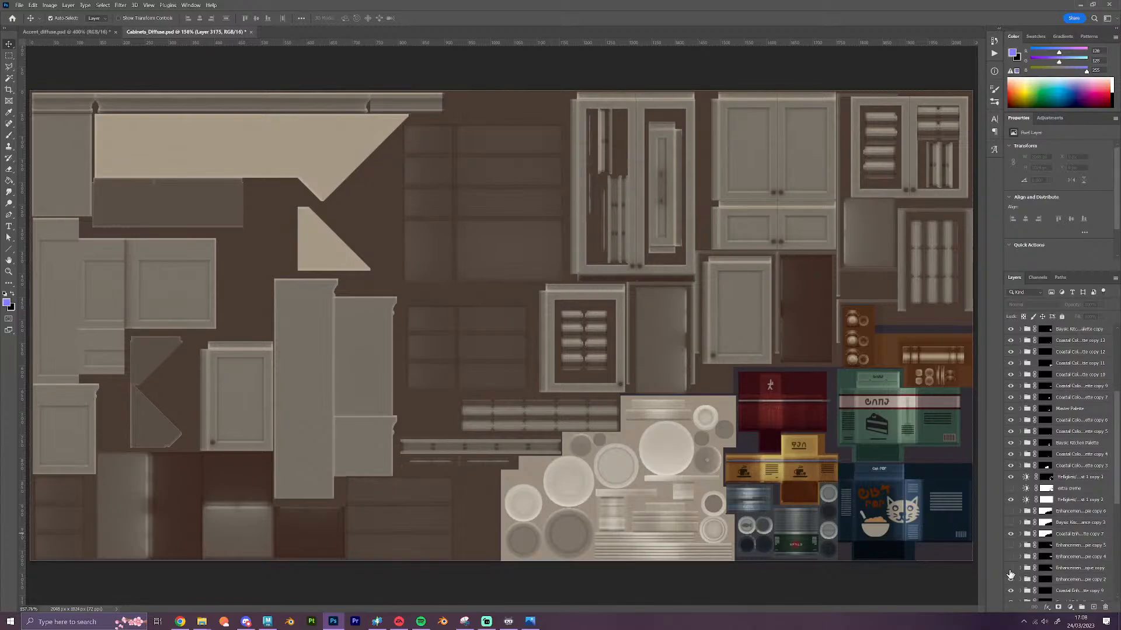
scroll(1043, 469, "up", 6)
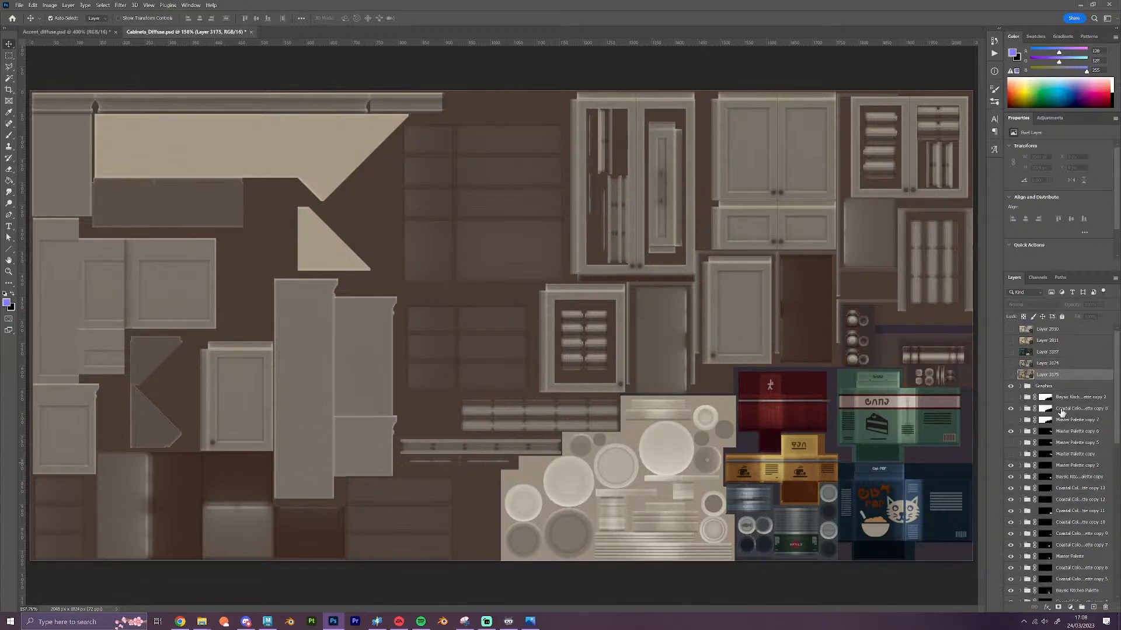
Merge all visible layers of the Grey variant into a new layer above the Graphics group and hide it
left_click(1062, 388)
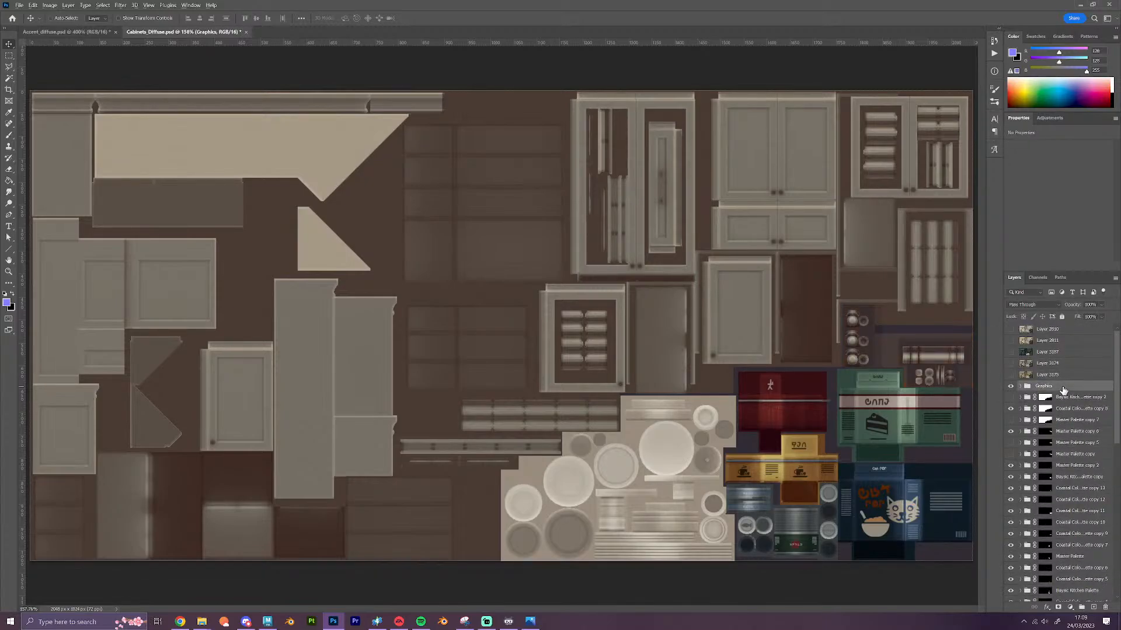
key("ctrl+alt+shift+e")
left_click(1011, 387)
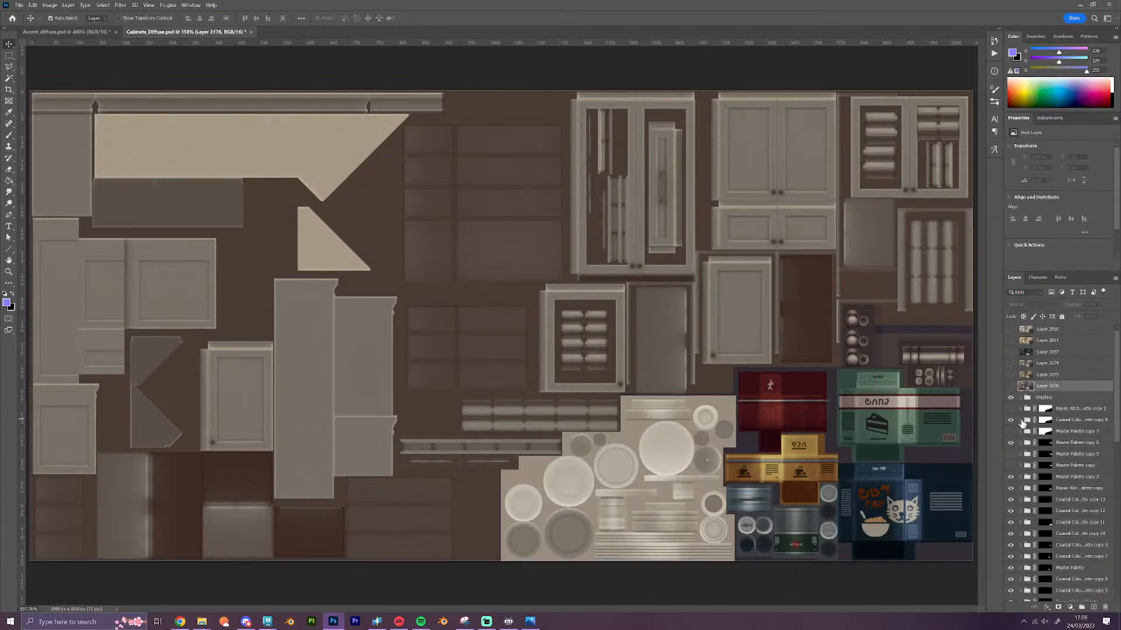
Switch the cabinets from Grey to Taupe in both the Coastal Colour Palette group and Coastal Enhancement Palette copy 7
left_click(1021, 420)
left_click(1011, 485)
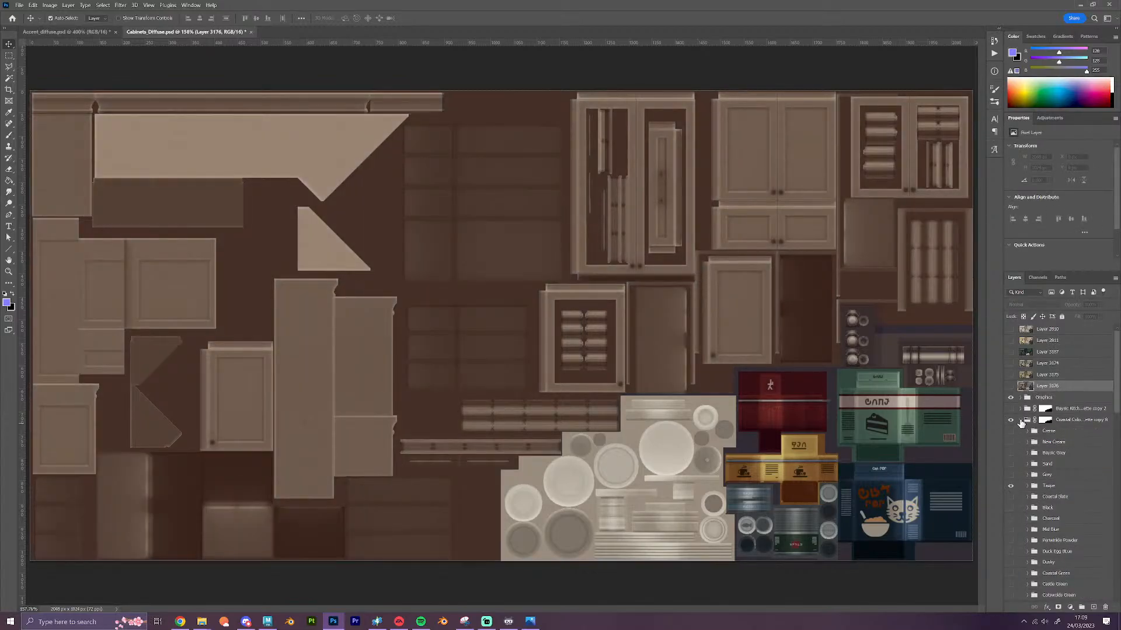
left_click(1020, 420)
scroll(1040, 476, "down", 5)
scroll(1042, 476, "down", 2)
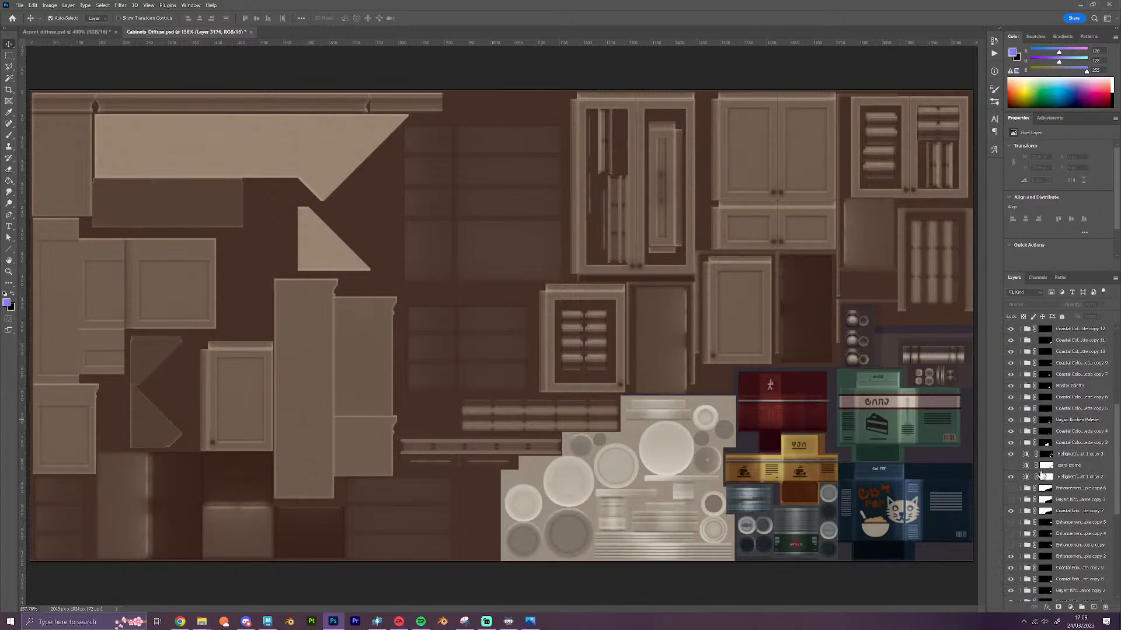
left_click(1021, 511)
scroll(1035, 505, "down", 3)
left_click(1012, 480)
left_click(1012, 491)
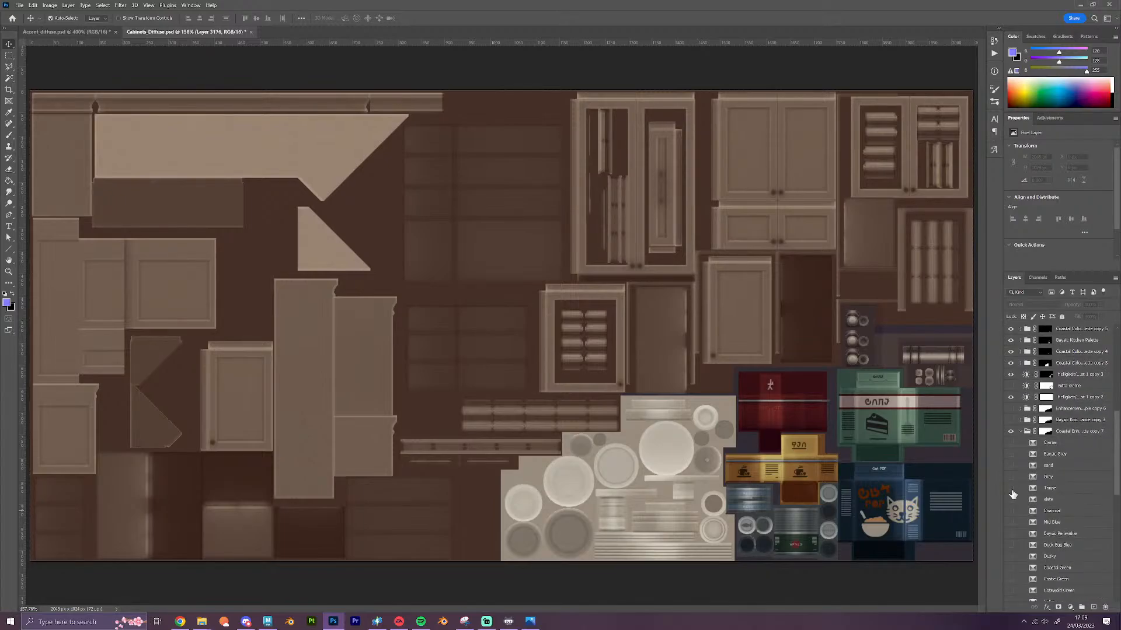
Merge all visible layers of the Taupe variant into a new layer above the Graphics group and hide it
scroll(1077, 451, "up", 3)
scroll(1077, 451, "up", 5)
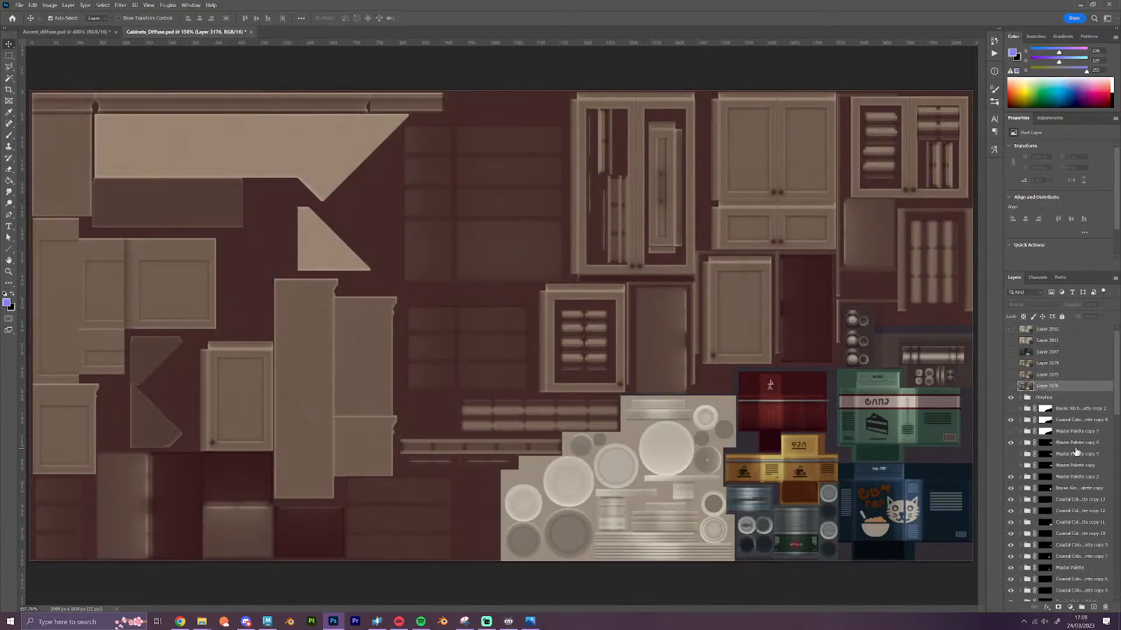
left_click(1061, 399)
key("ctrl+shift+alt+e")
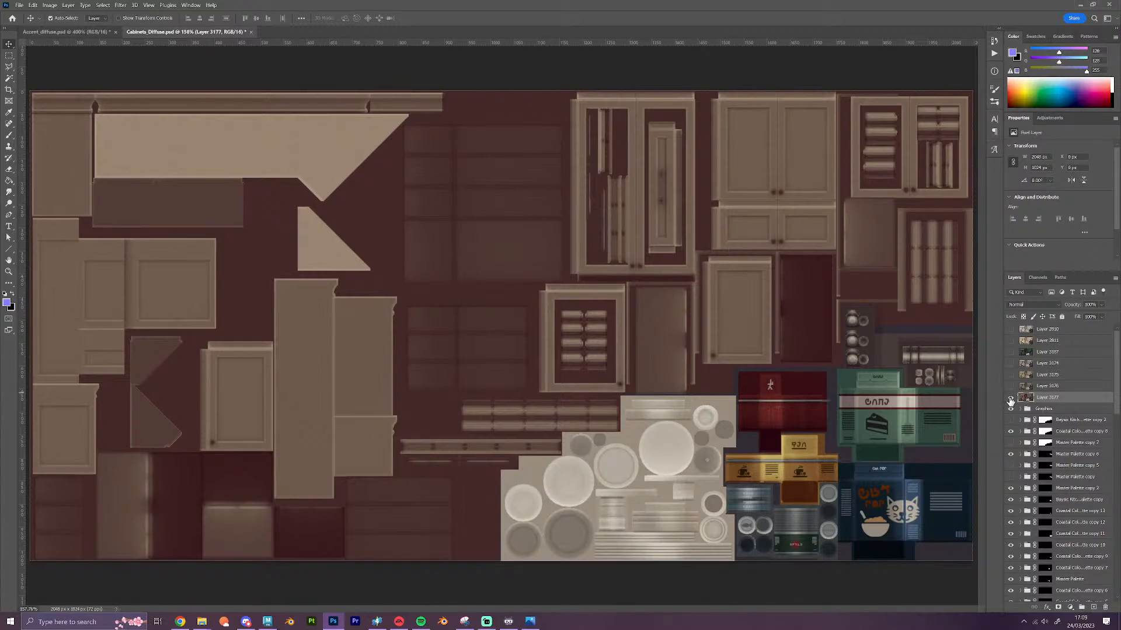
left_click(1010, 398)
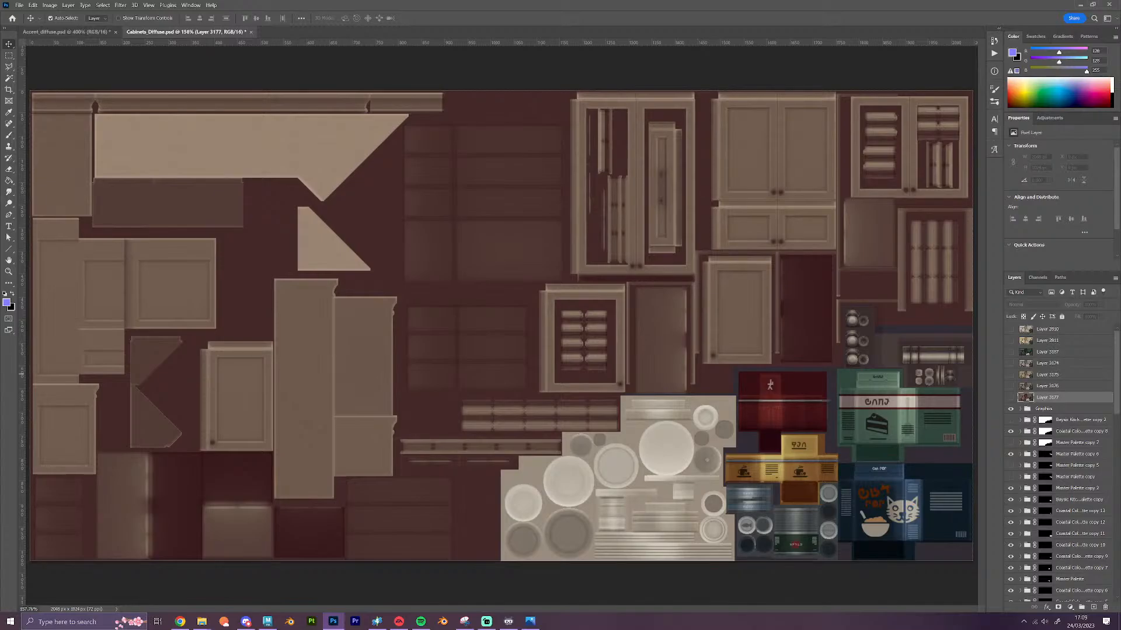
key("alt+Tab")
Switch the cabinets from Taupe to Coastal Slate in the Coastal Colour Palette group and to Slate in Coastal Enhancement Palette copy 7
left_click(1020, 431)
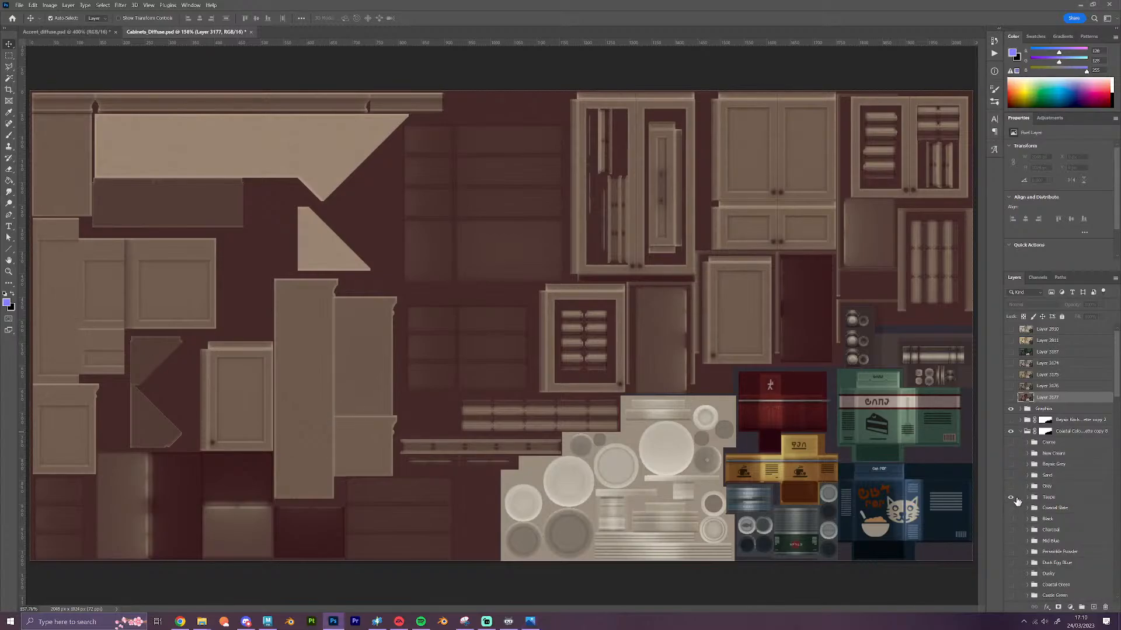
left_click(1012, 499)
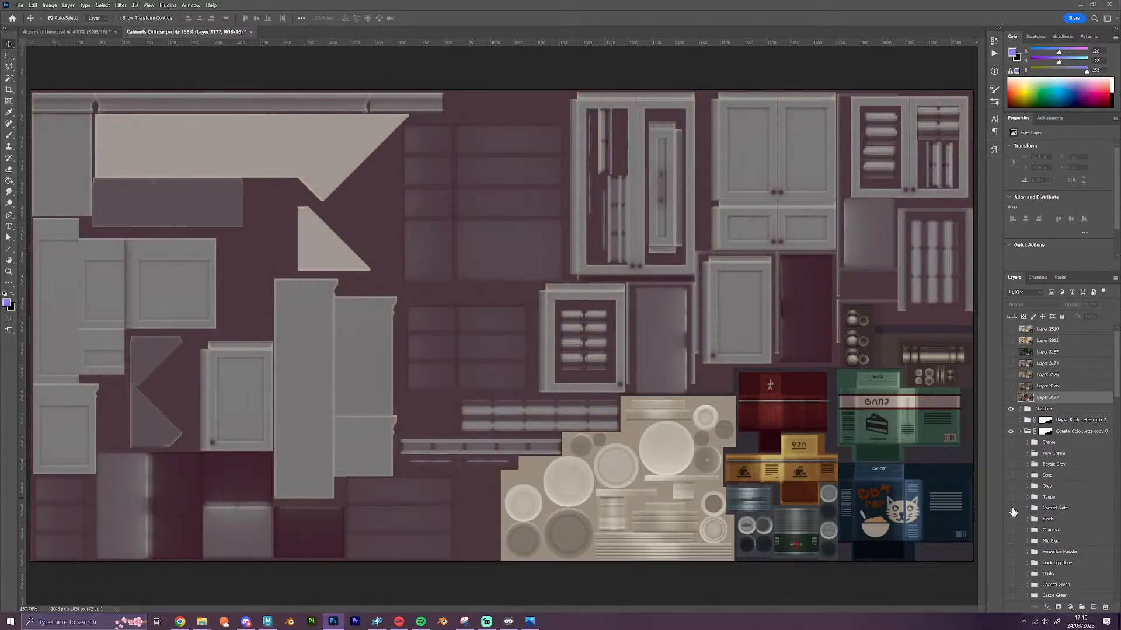
left_click(1011, 508)
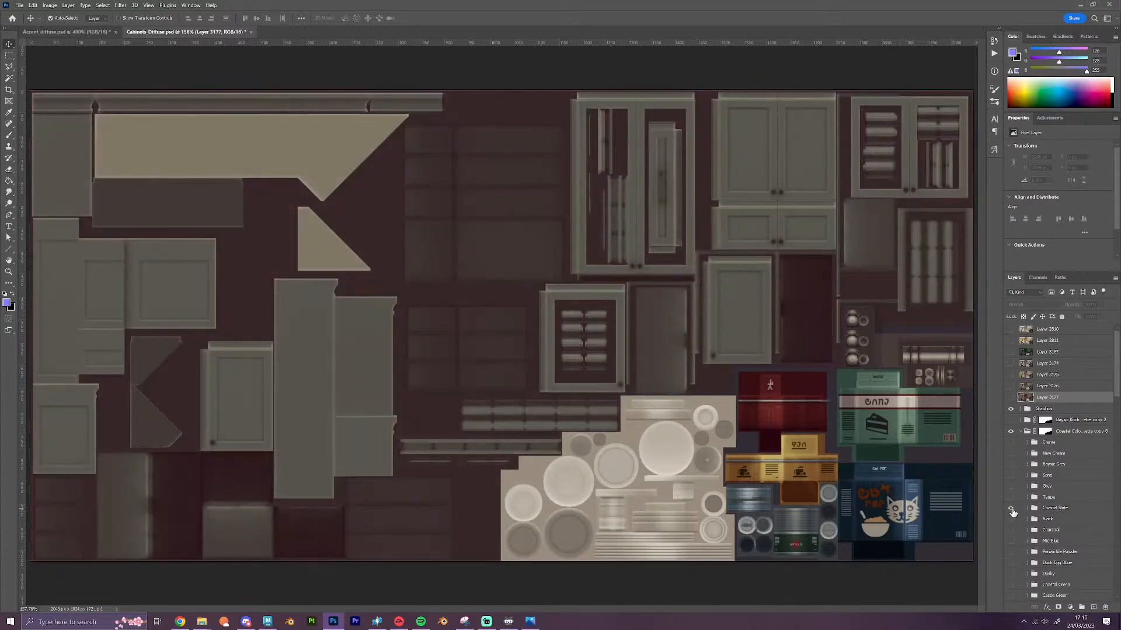
left_click(1020, 432)
scroll(1028, 467, "down", 5)
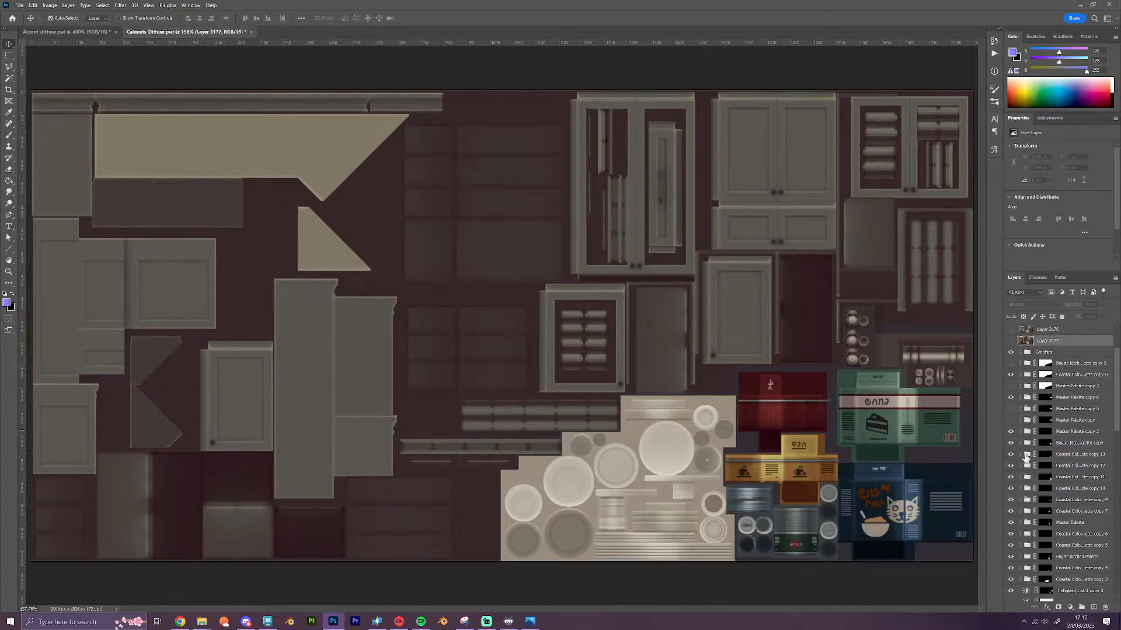
left_click(1031, 499)
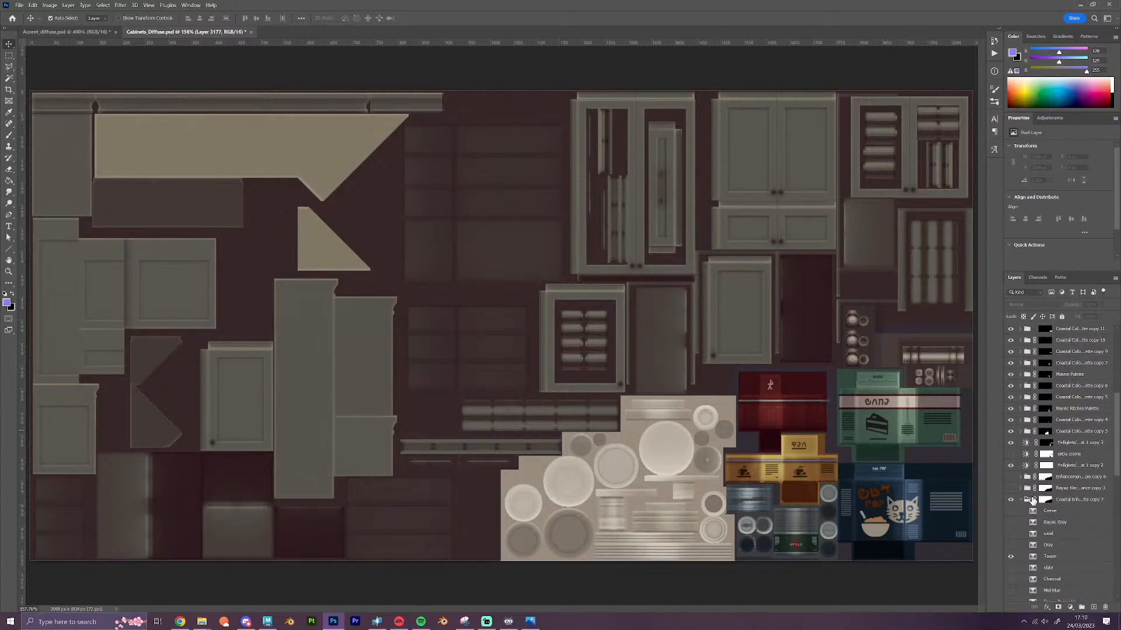
left_click(1010, 556)
left_click(1011, 567)
Show Master Palette copy instead of Master Palette copy 6 and turn the Enhancement Palette copy group back on
scroll(1031, 467, "up", 4)
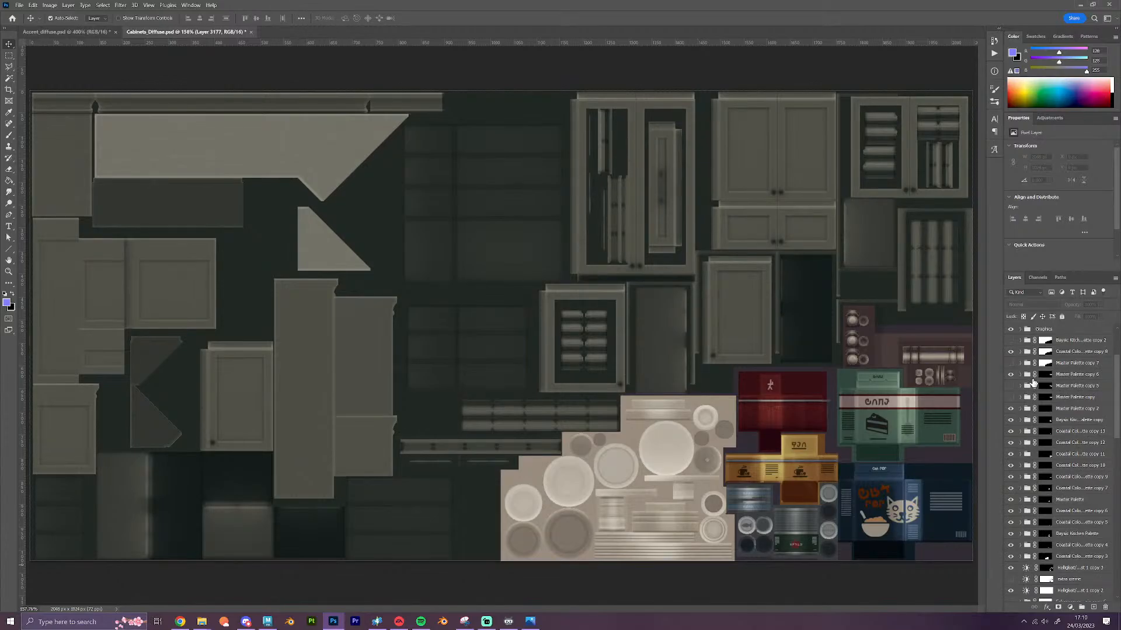
scroll(1033, 382, "up", 1)
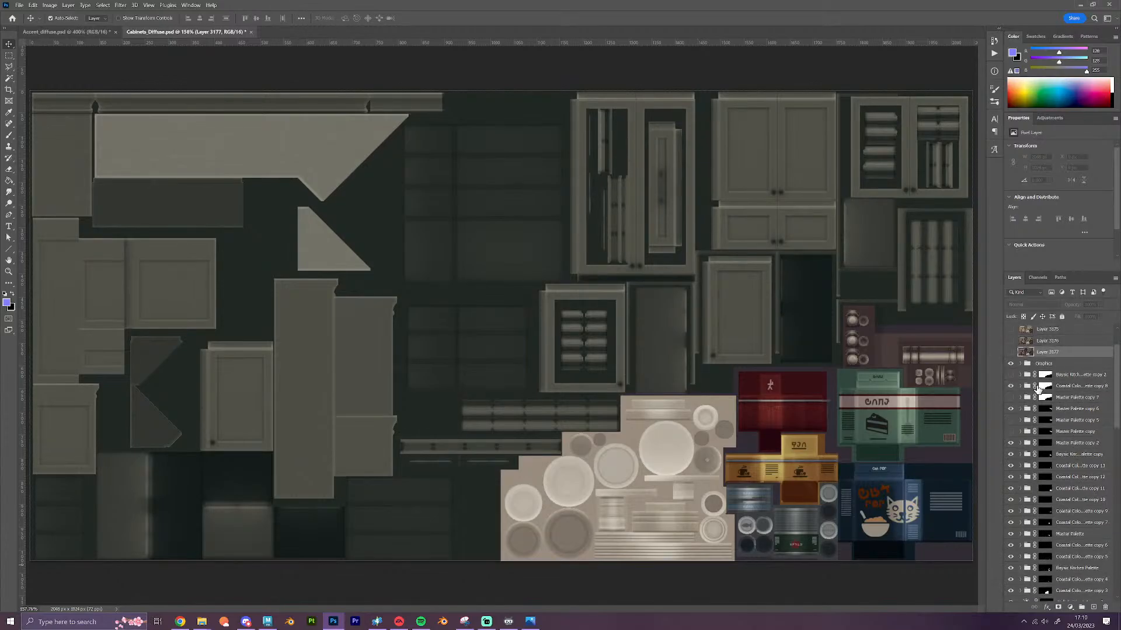
left_click(1010, 408)
left_click(1010, 431)
scroll(1044, 472, "down", 4)
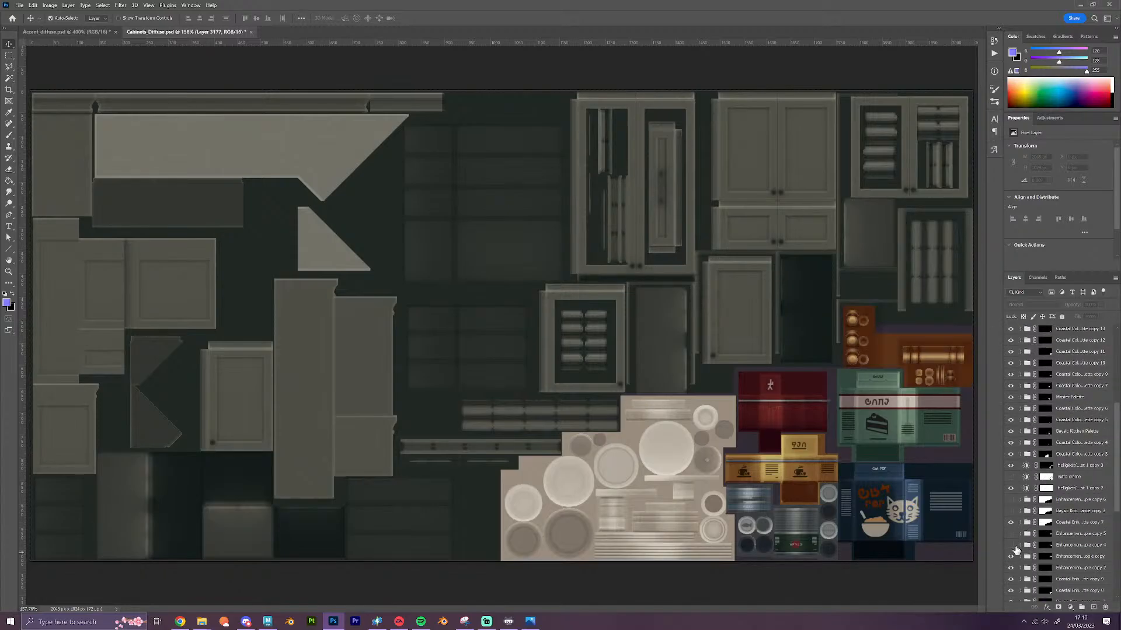
Merge all visible layers of the Coastal Slate variant into a new layer above the Graphics group and hide it
scroll(1045, 499, "up", 5)
scroll(1047, 497, "up", 1)
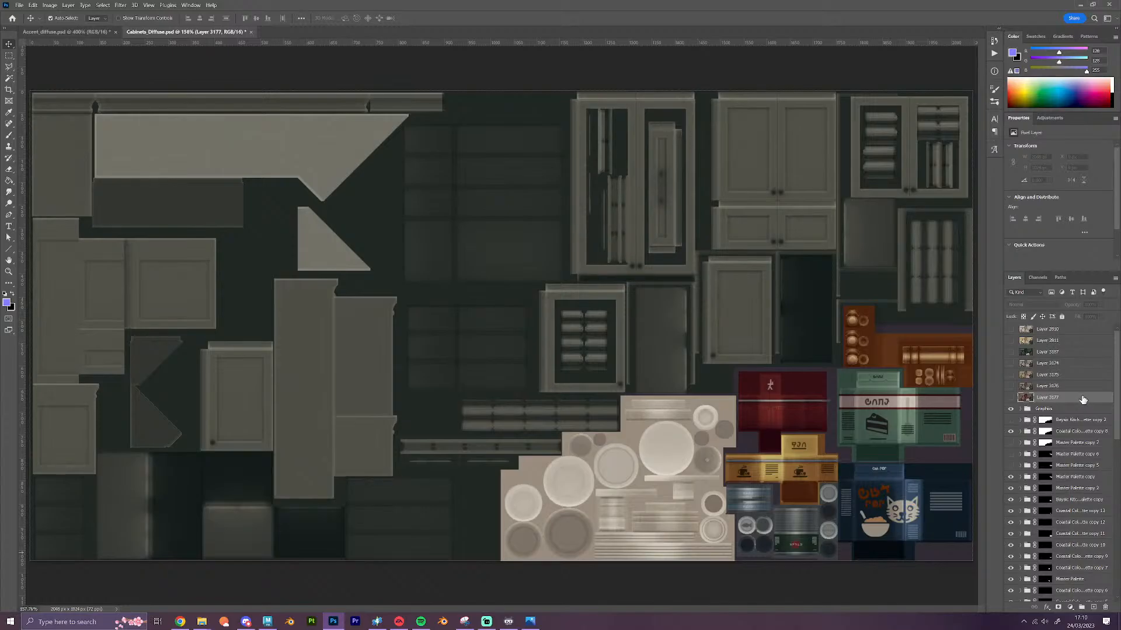
left_click(1070, 411)
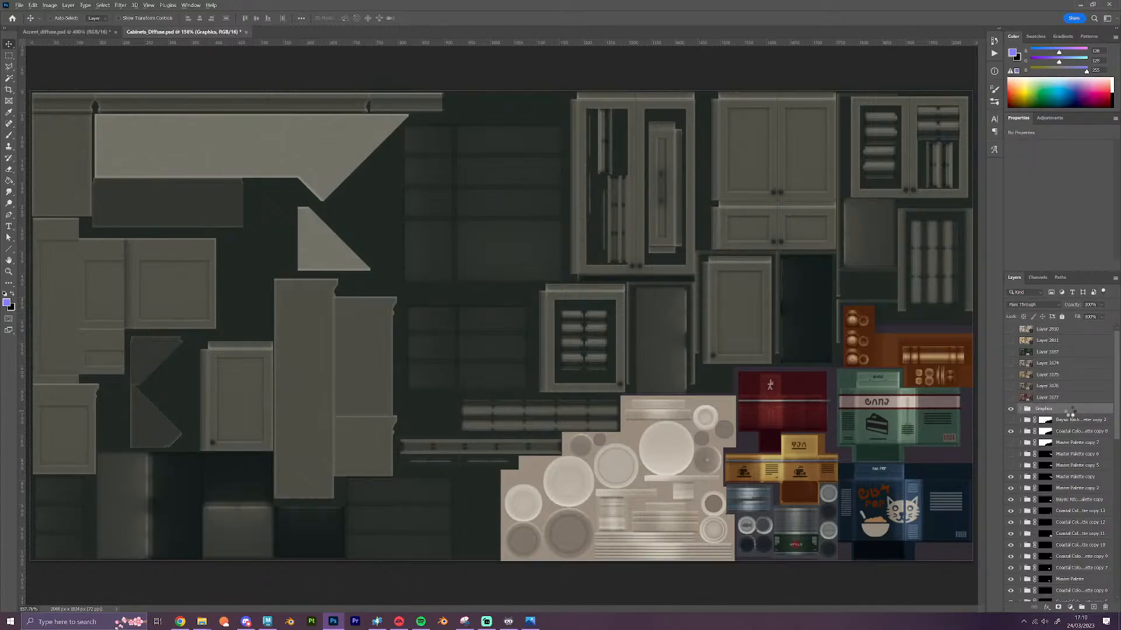
key("ctrl+shift+alt+e")
left_click(1010, 409)
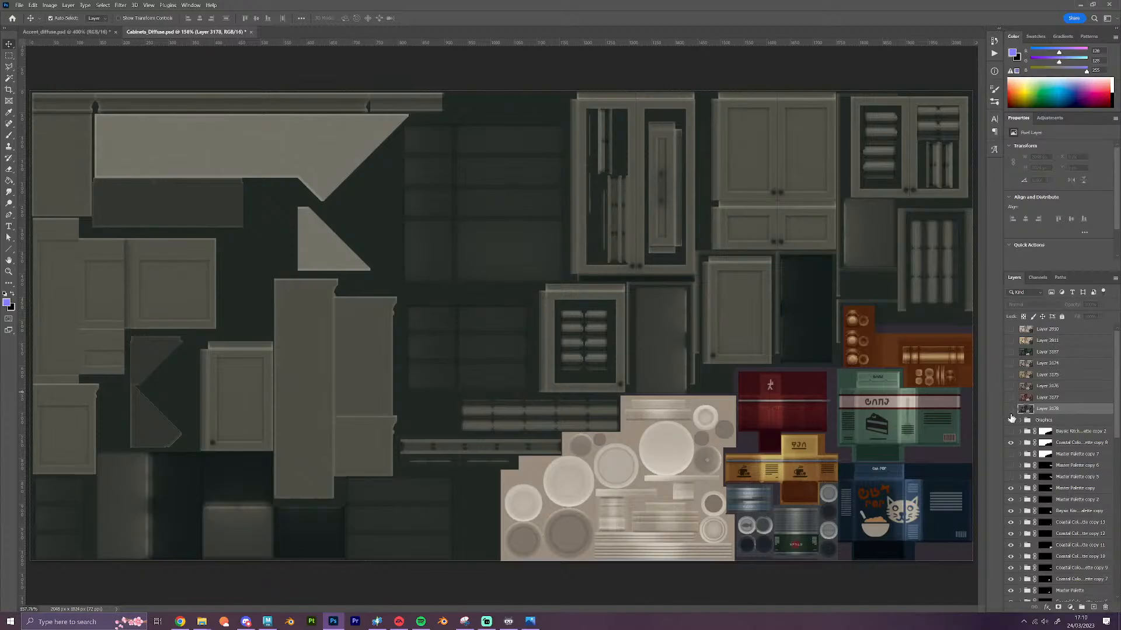
Switch the cabinets from Coastal Slate to Black in Coastal Colour Palette copy 8 and hide the Coastal Enhancement Palette copy 7 group
left_click(1020, 443)
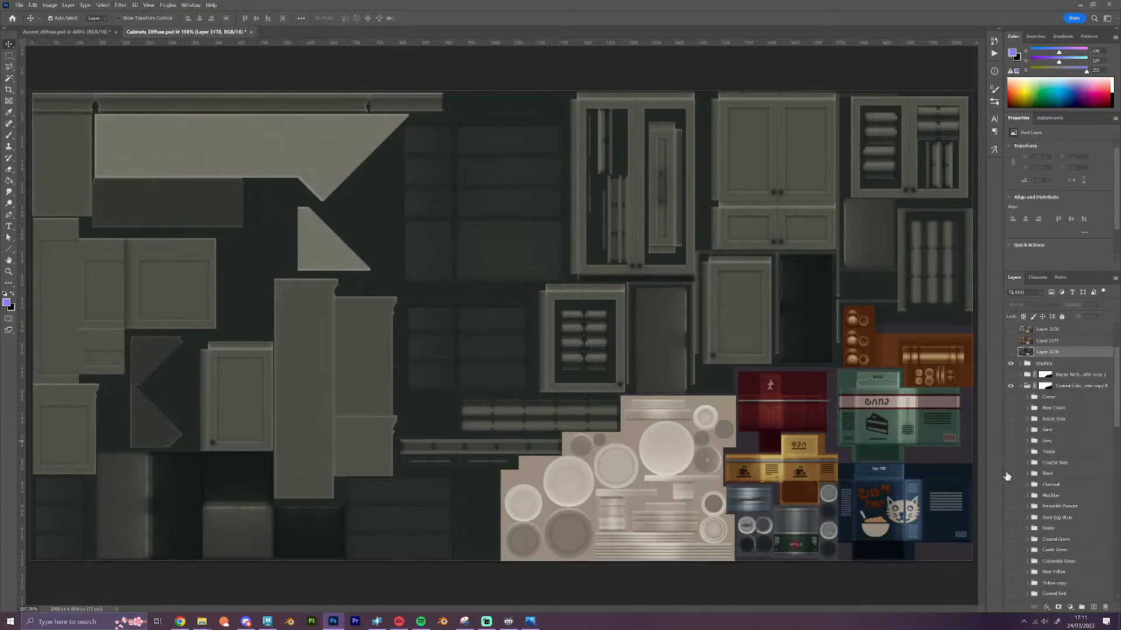
left_click(1010, 462)
left_click(1010, 473)
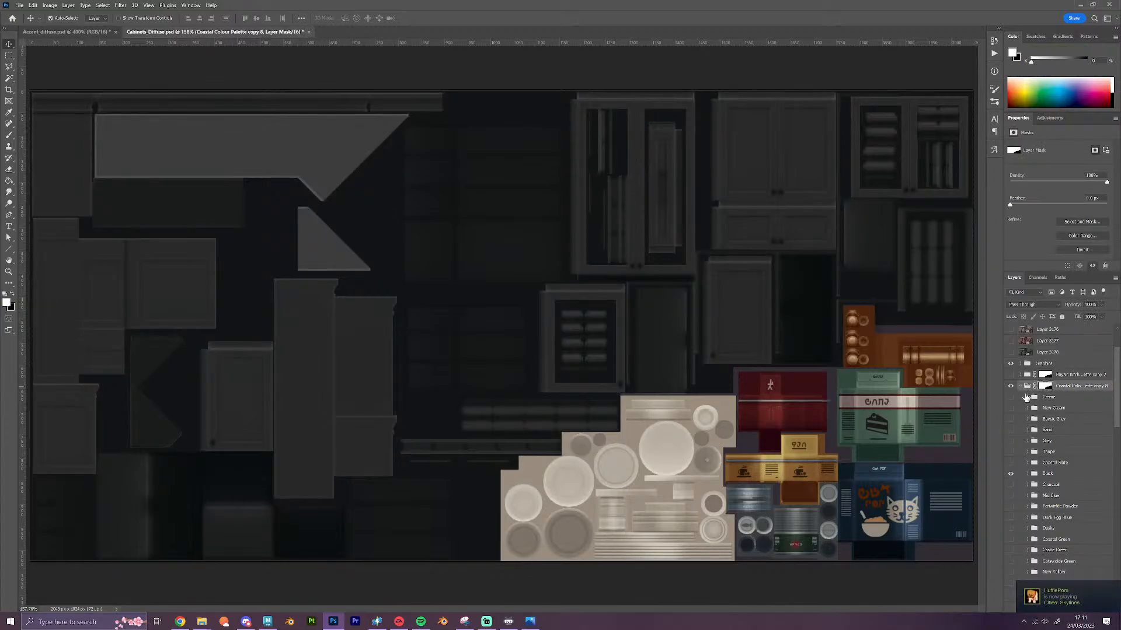
left_click(1021, 386)
scroll(1036, 519, "down", 2)
scroll(1036, 520, "down", 3)
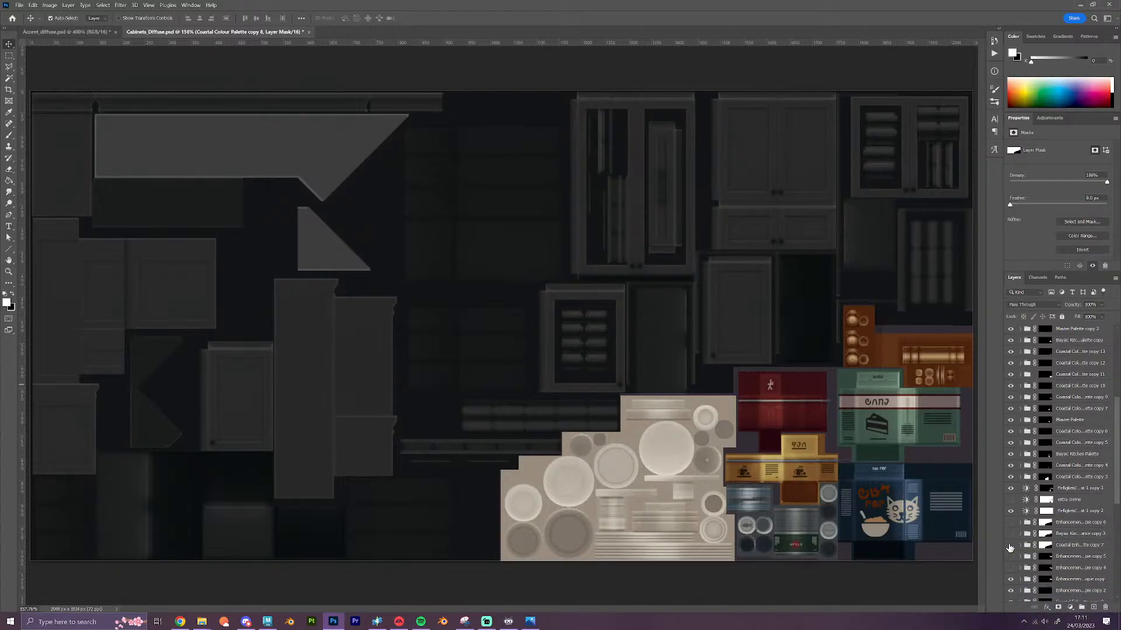
Merge all visible layers of the Black variant into a new layer above the Graphics group and hide it
scroll(1063, 502, "up", 5)
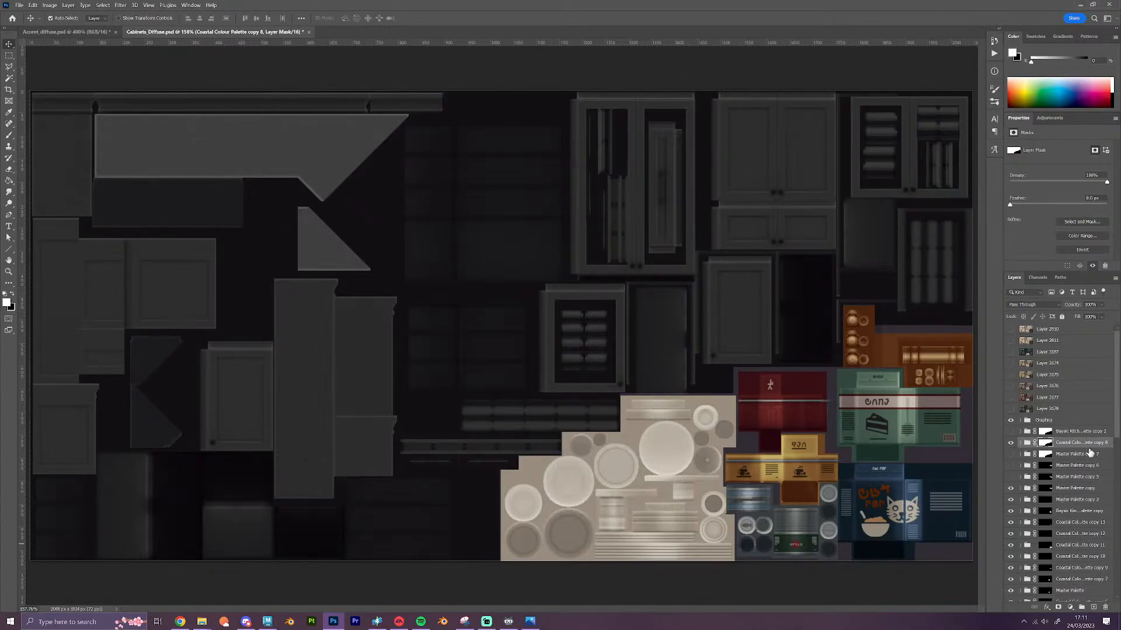
left_click(1075, 421)
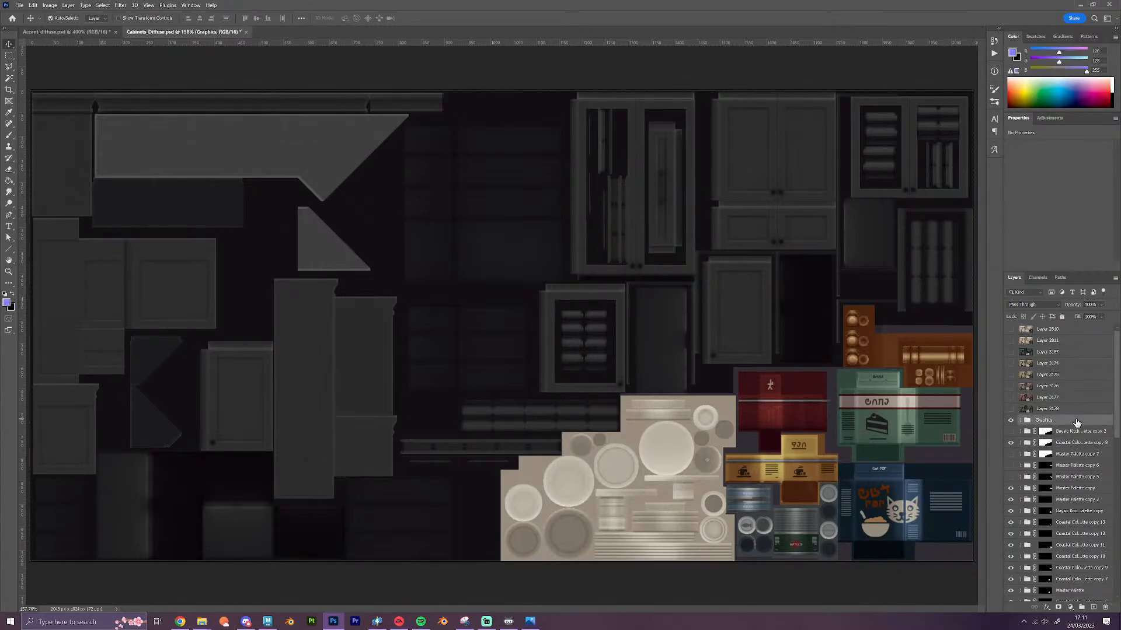
key("ctrl+shift+alt+e")
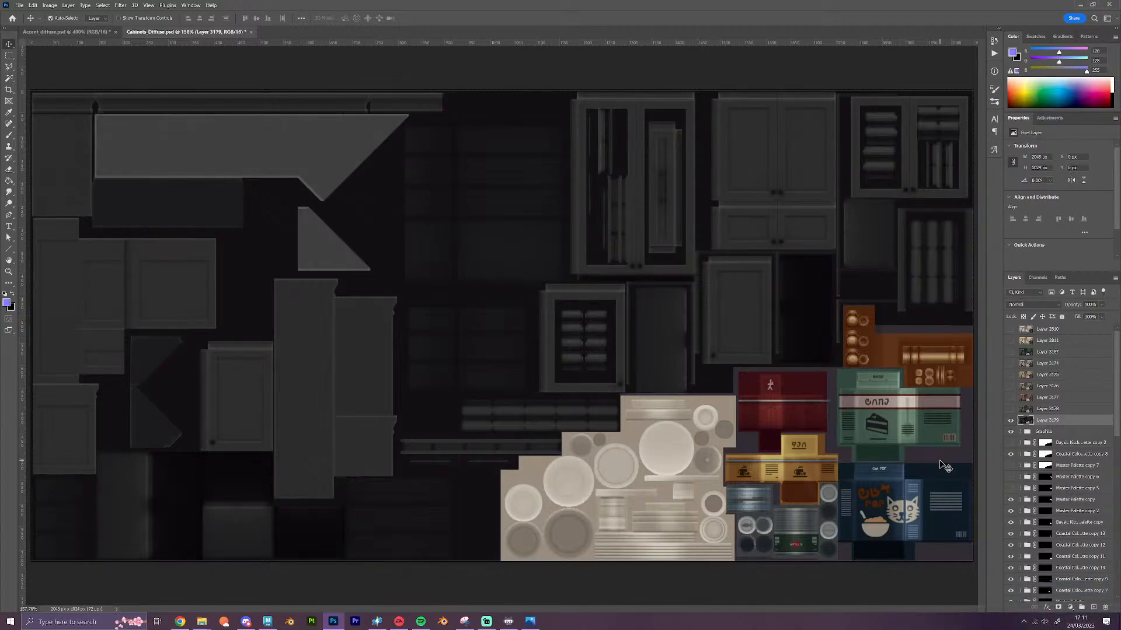
left_click(1010, 420)
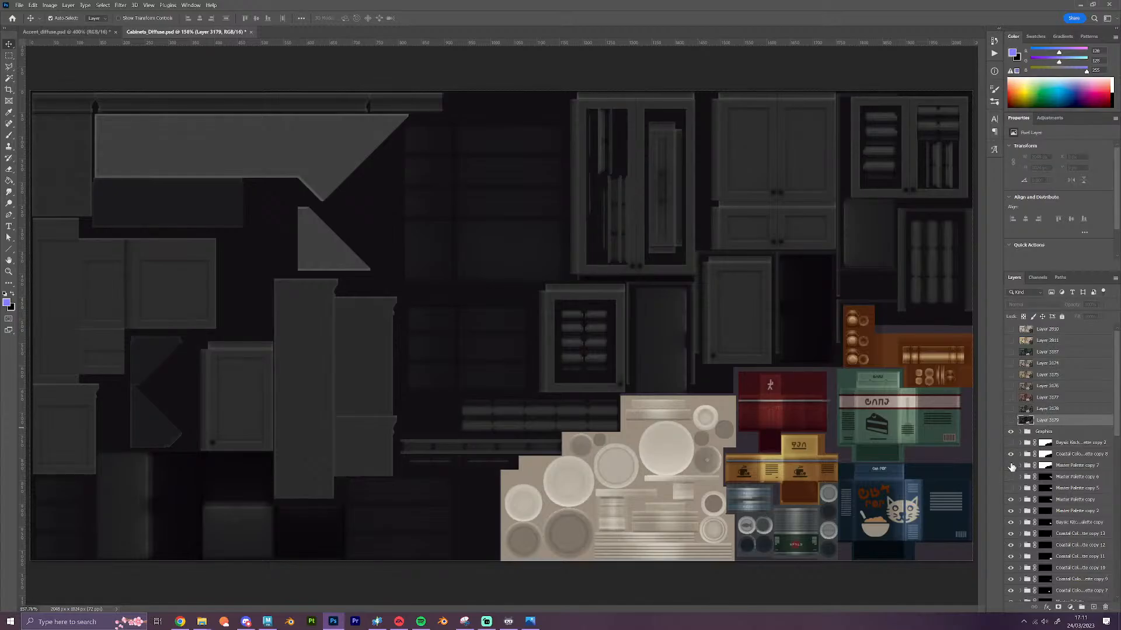
Show Master Palette copy 5 instead of Master Palette copy, and Enhancement Palette copy 4 instead of Enhancement Palette copy
scroll(1027, 457, "down", 2)
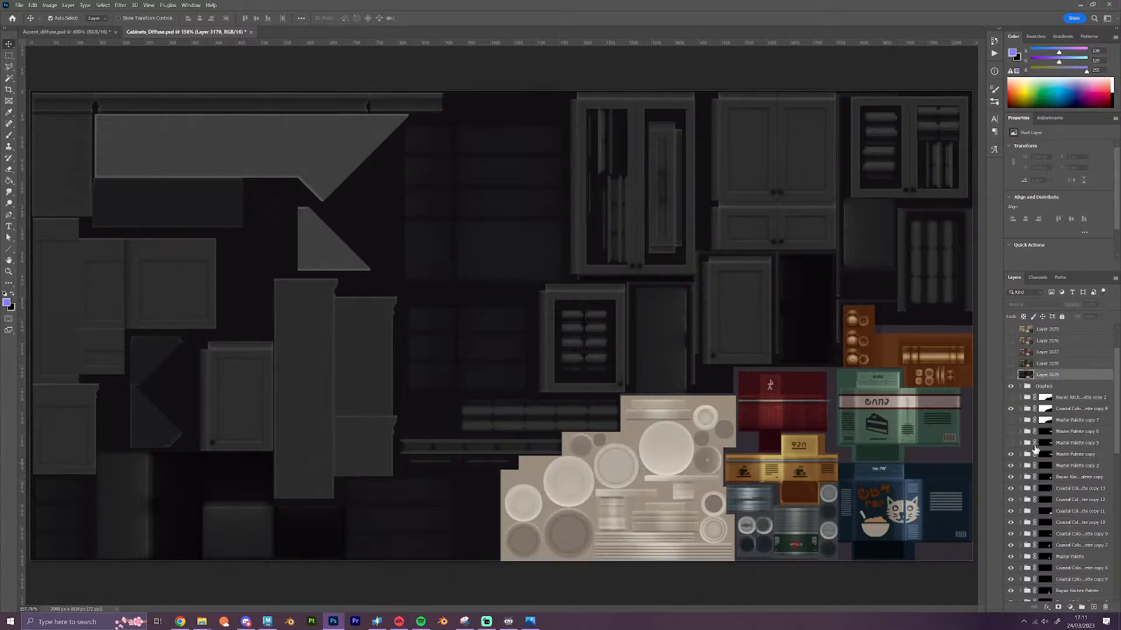
left_click(1010, 454)
left_click(1010, 443)
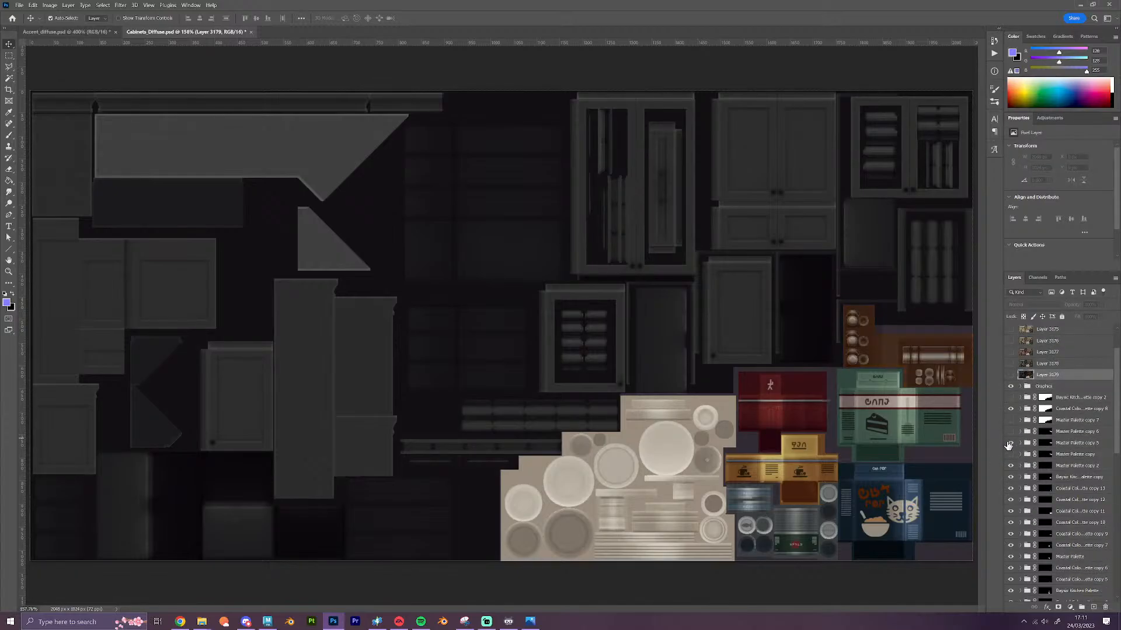
scroll(1064, 508, "down", 6)
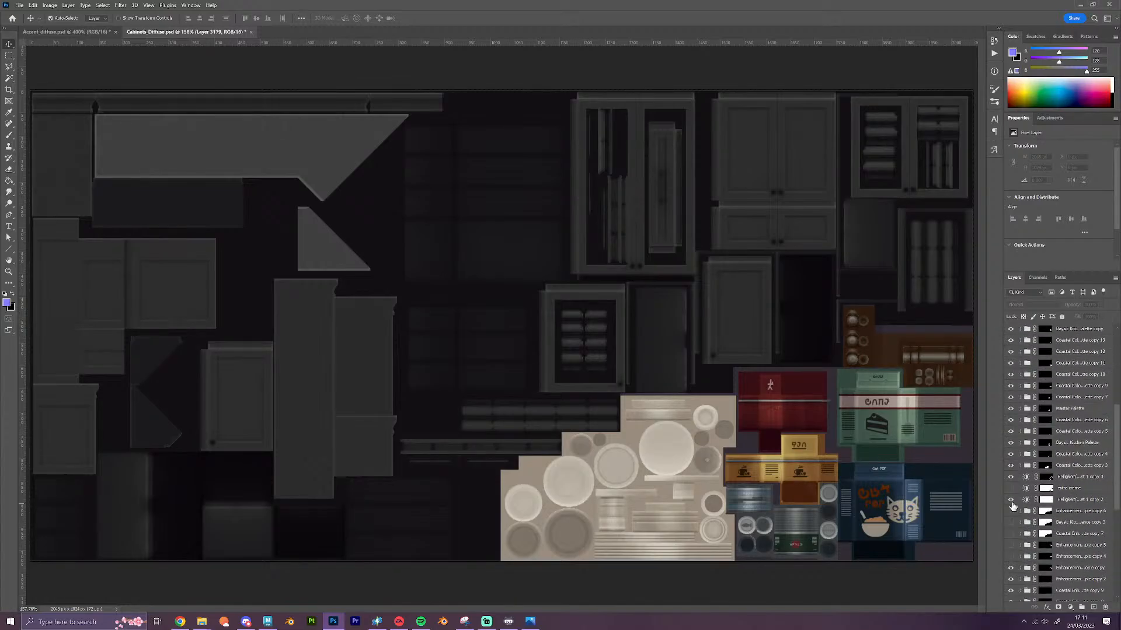
left_click(1010, 567)
left_click(1010, 556)
Merge the Black variant with Master Palette copy 5 into a new layer above the Graphics group and hide it
scroll(1067, 525, "up", 8)
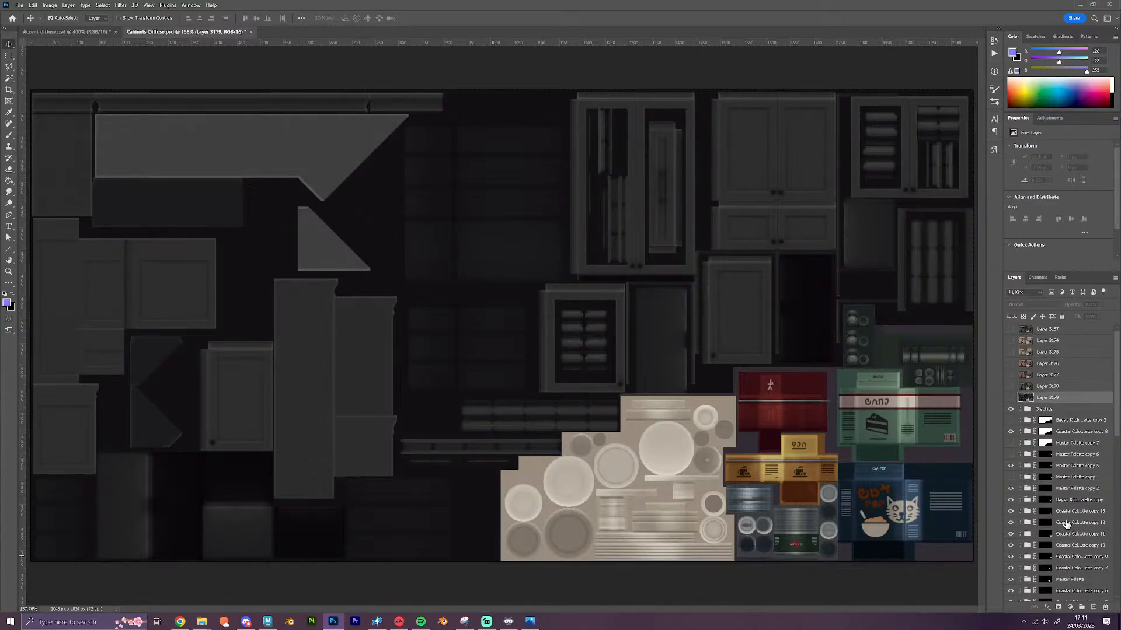
left_click(1072, 433)
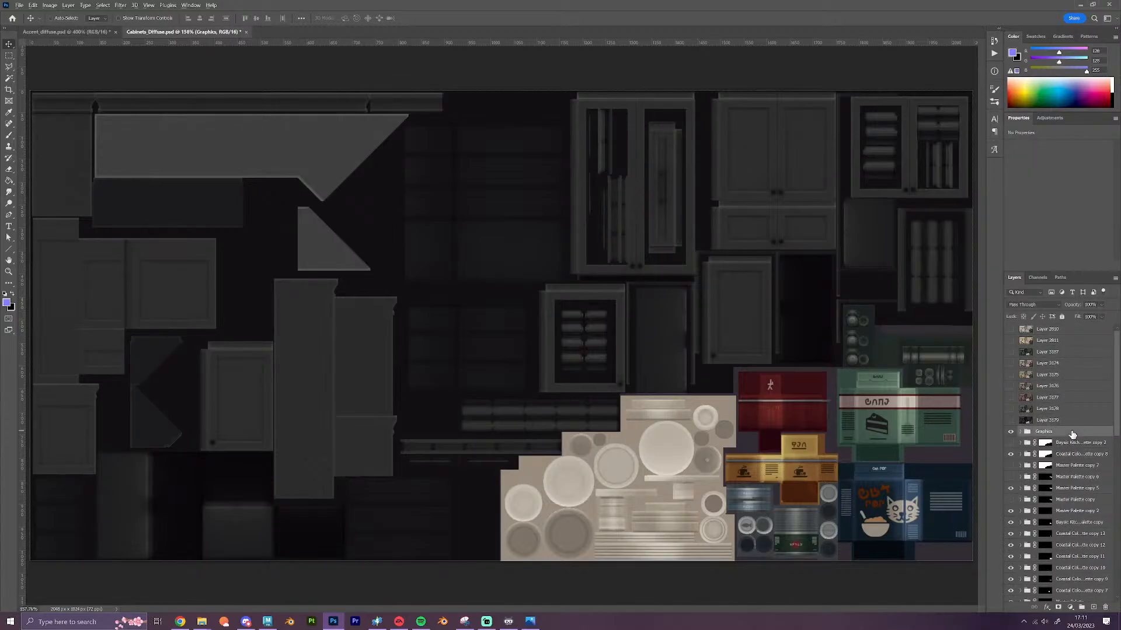
key("ctrl+shift+alt+e")
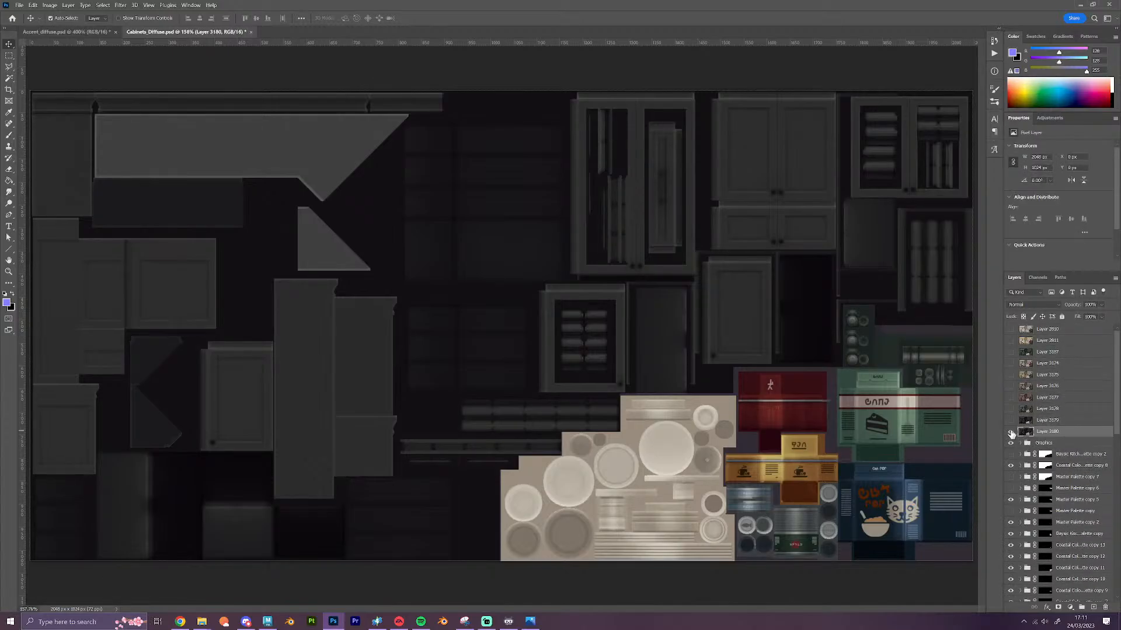
left_click(1011, 432)
Hide the Master Palette copy 5 group and show the Master Palette copy group again
key("alt+Tab")
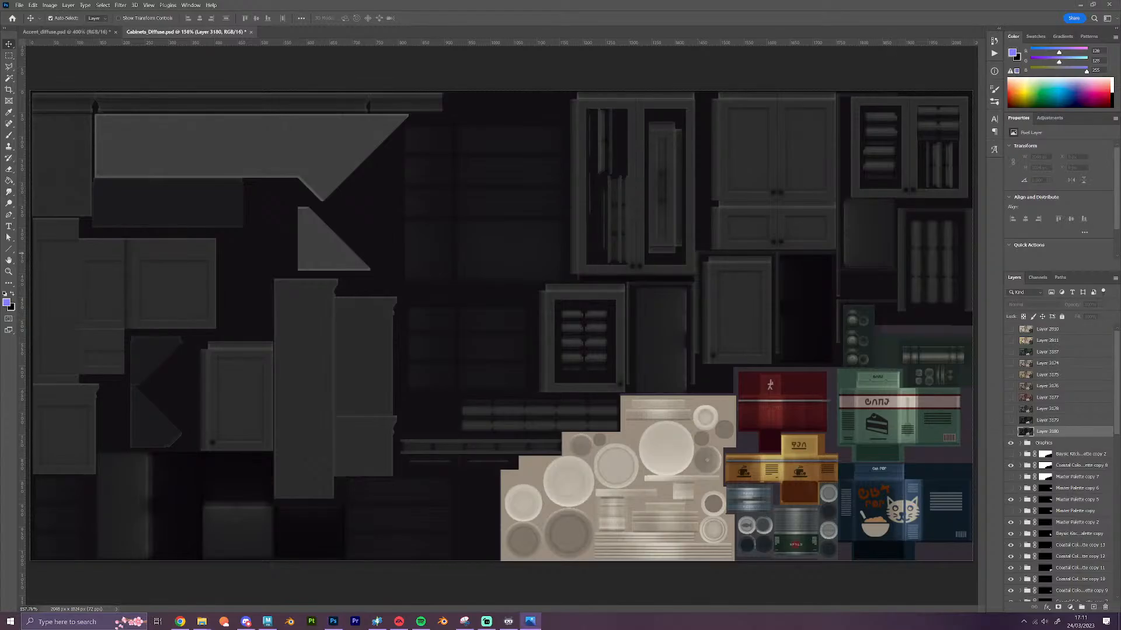
left_click(1011, 500)
left_click(1010, 511)
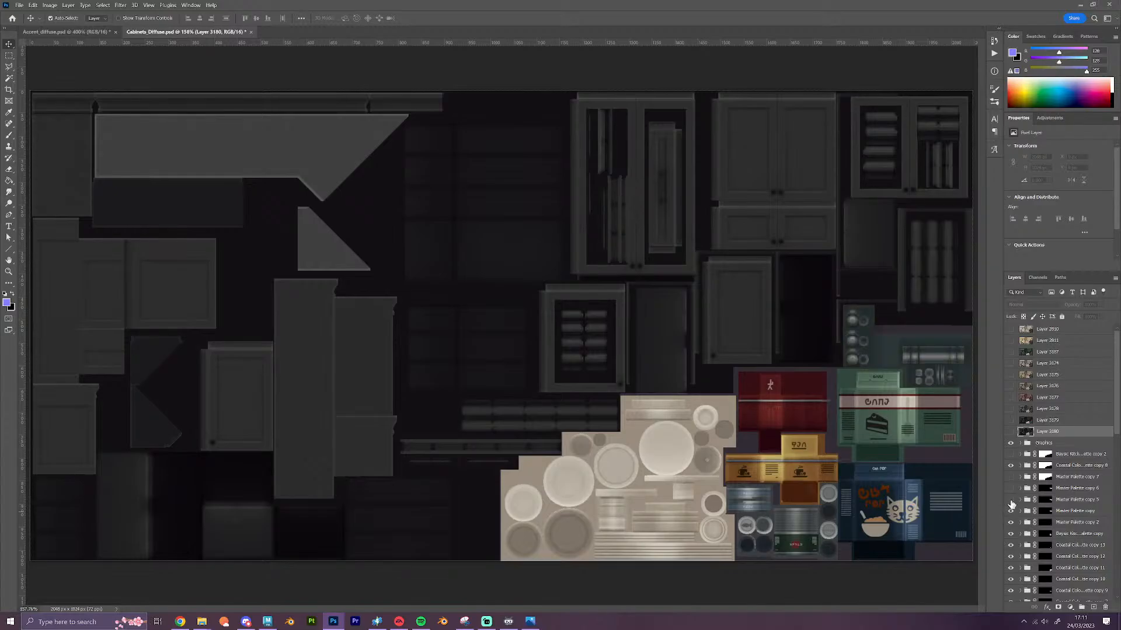
Switch the cabinets from Black to Charcoal in the Coastal Colour Palette copy 8 group
left_click(1020, 467)
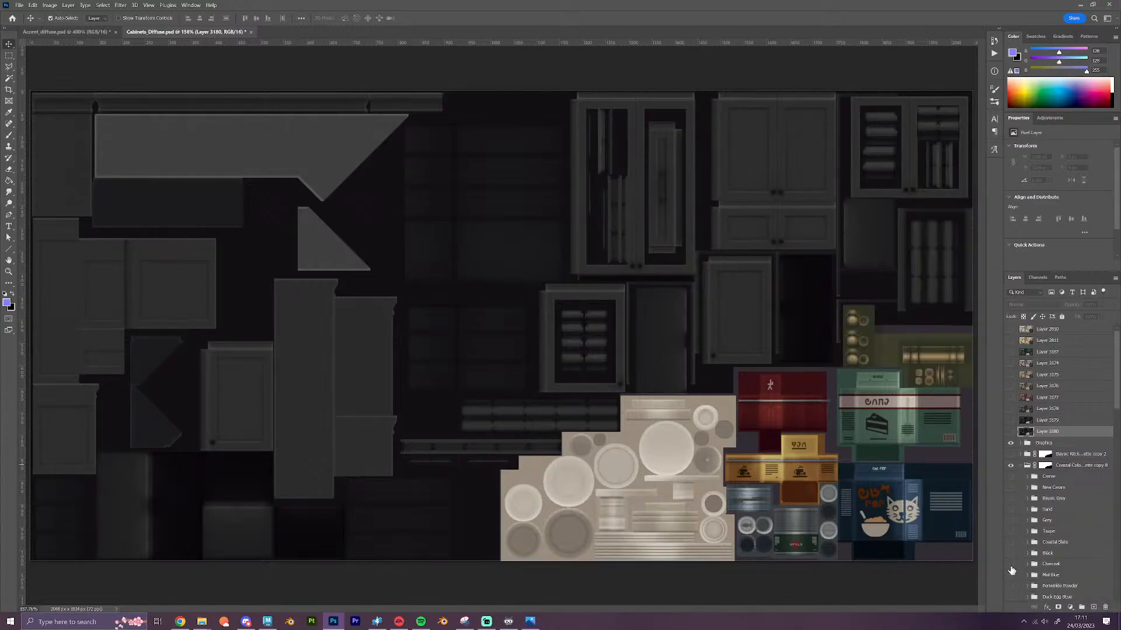
scroll(1044, 507, "down", 4)
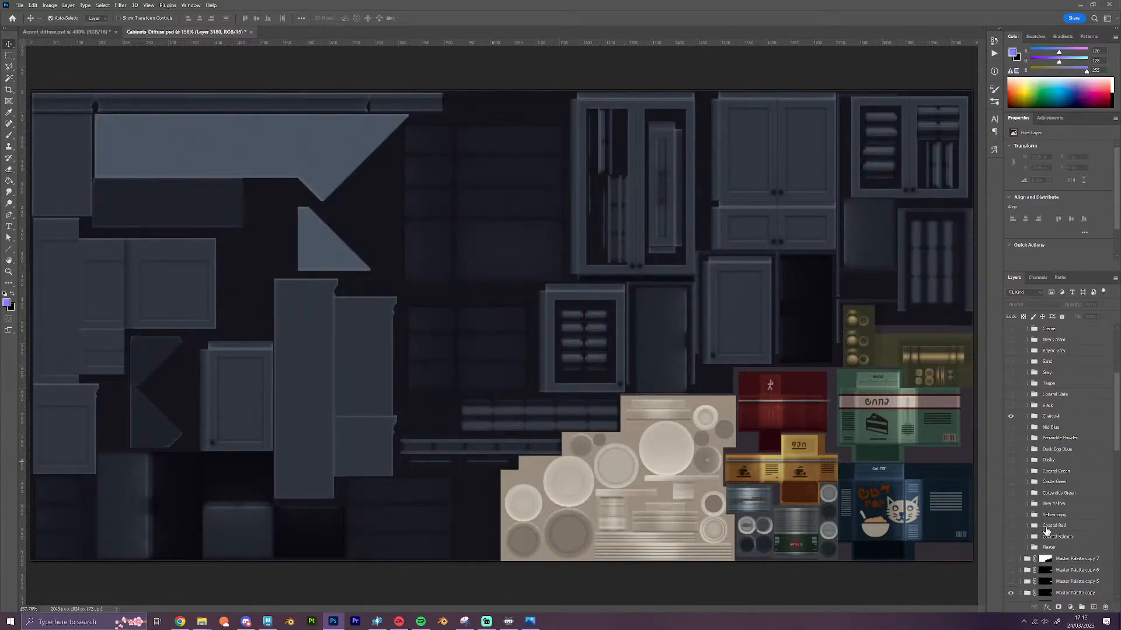
scroll(1043, 507, "down", 10)
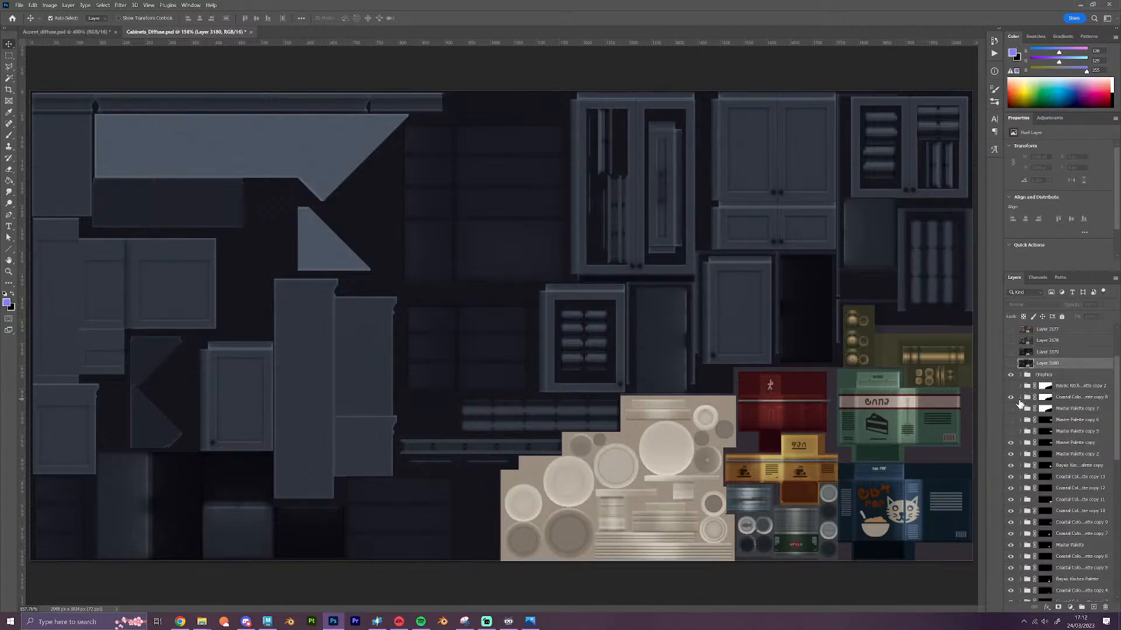
Show Coastal Enhancement Palette copy 7 with its Charcoal layer, and swap Enhancement Palette copy 4 for Enhancement Palette copy
scroll(1038, 488, "down", 3)
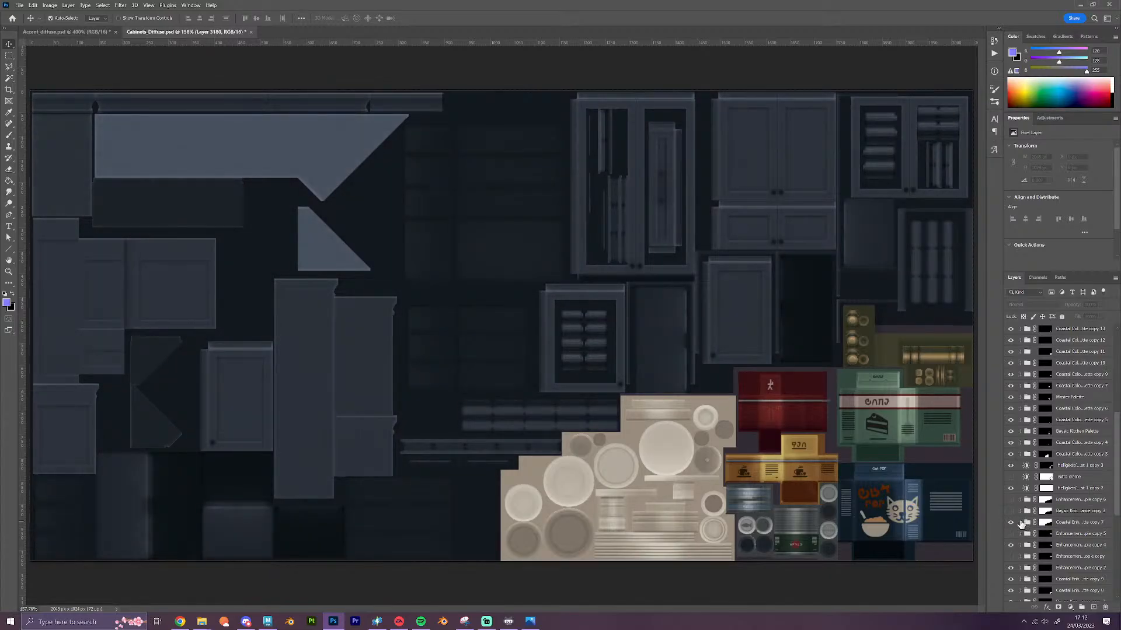
left_click(1021, 523)
scroll(1020, 523, "down", 2)
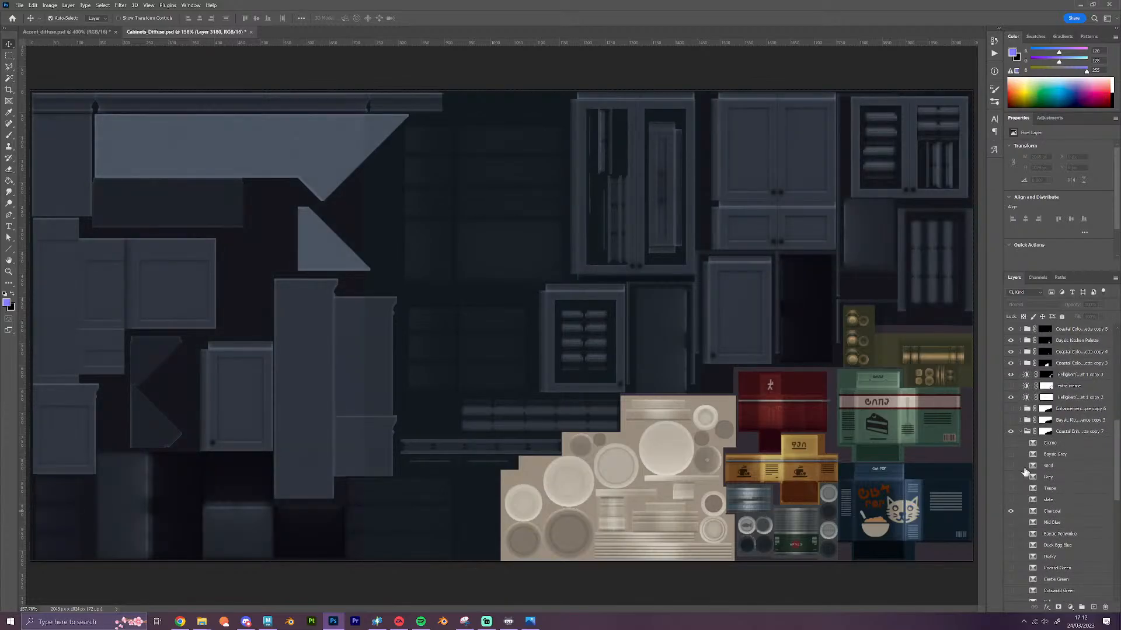
left_click(1020, 432)
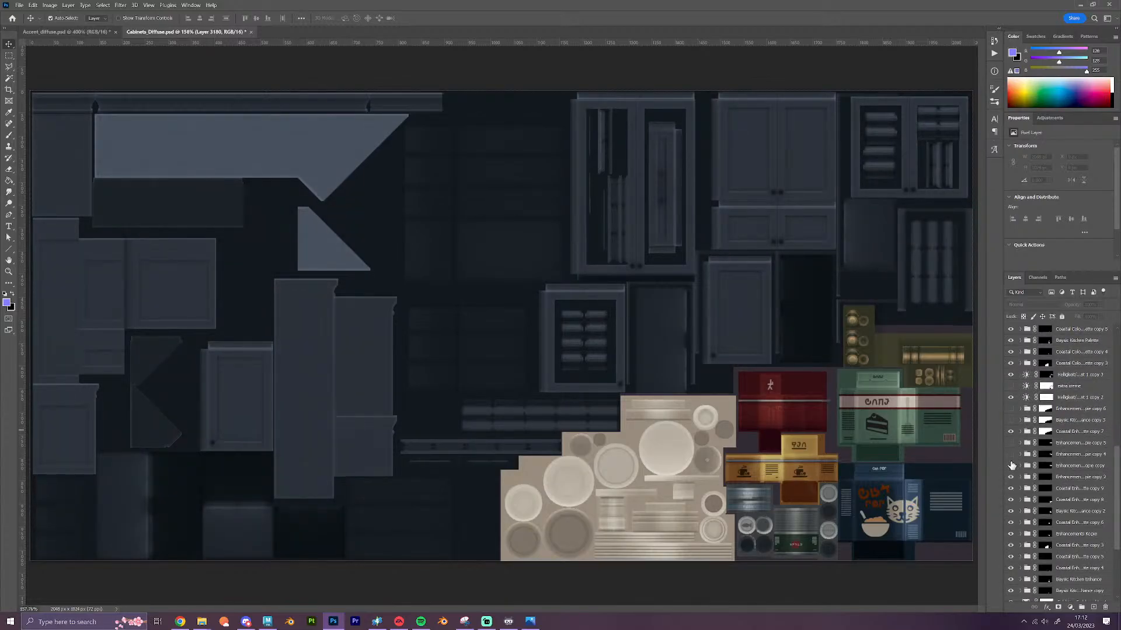
left_click(1011, 456)
Merge all visible layers of the Charcoal variant into a new layer above the Graphics group and hide it
scroll(1067, 466, "up", 3)
scroll(1066, 466, "up", 5)
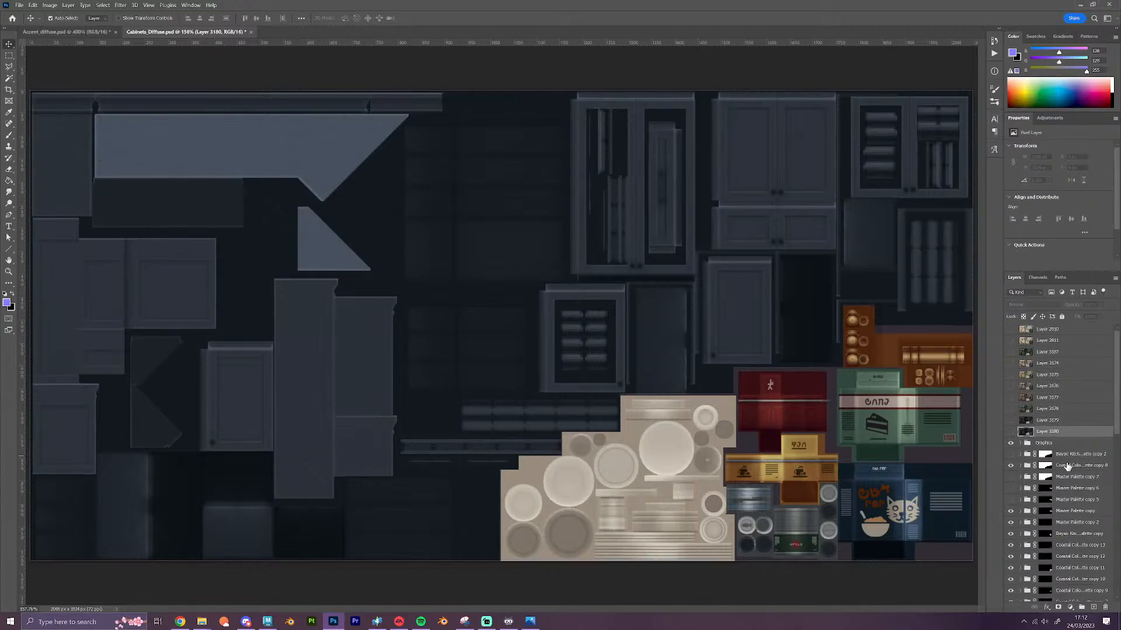
left_click(1071, 444)
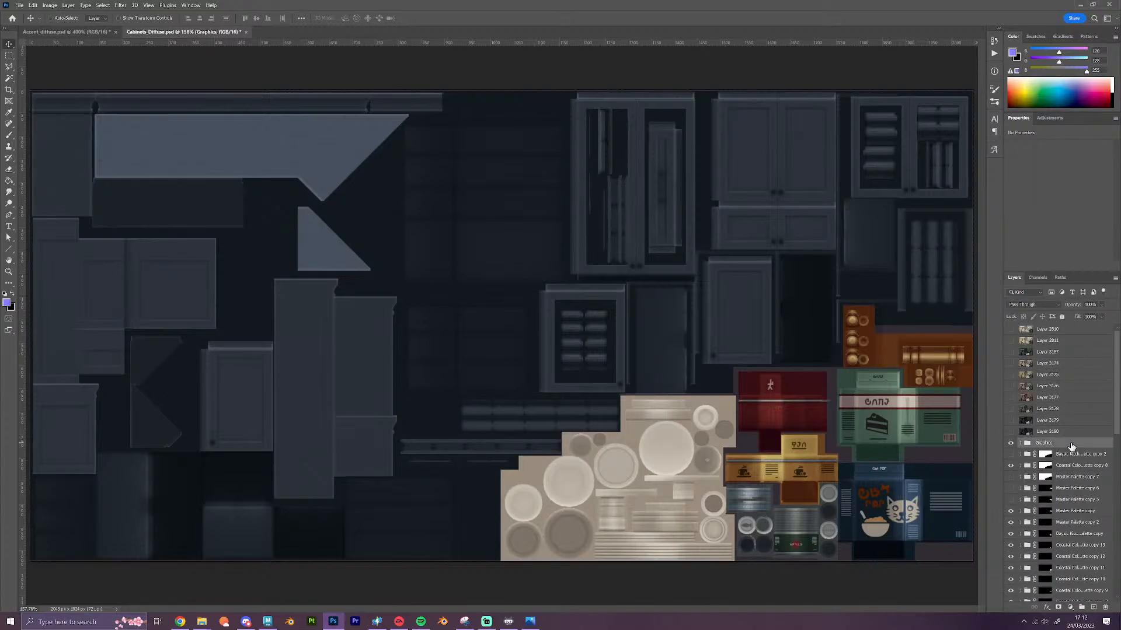
key("ctrl+shift+alt+n")
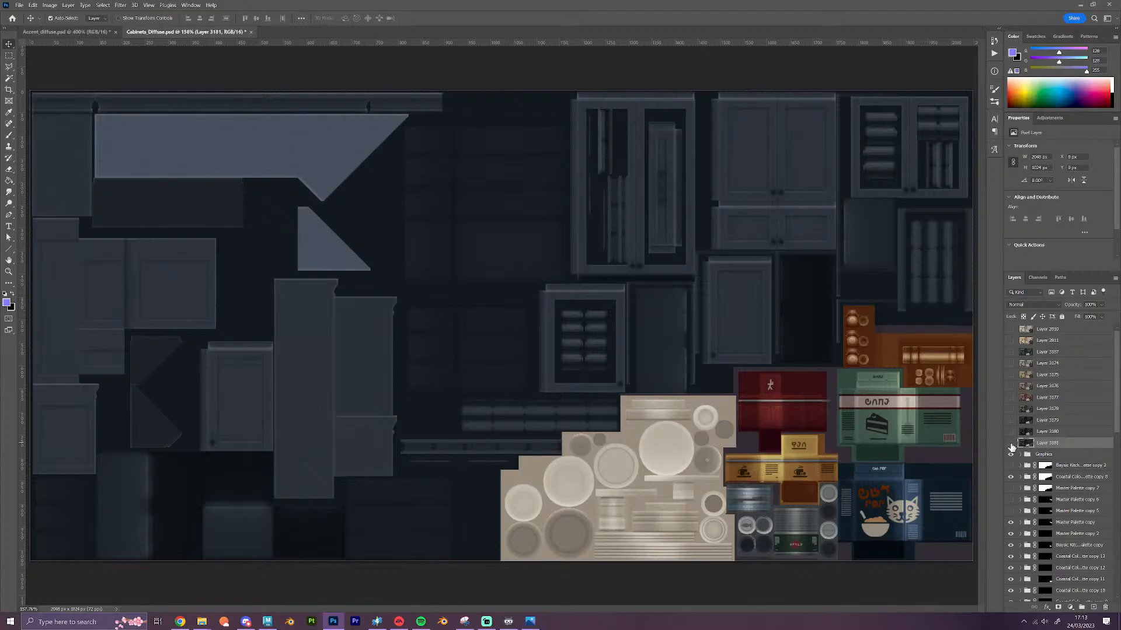
Switch the cabinets from Charcoal to Mid Blue in both Coastal Colour Palette copy 8 and Coastal Enhancement Palette copy 7
left_click(1020, 476)
scroll(1040, 528, "down", 3)
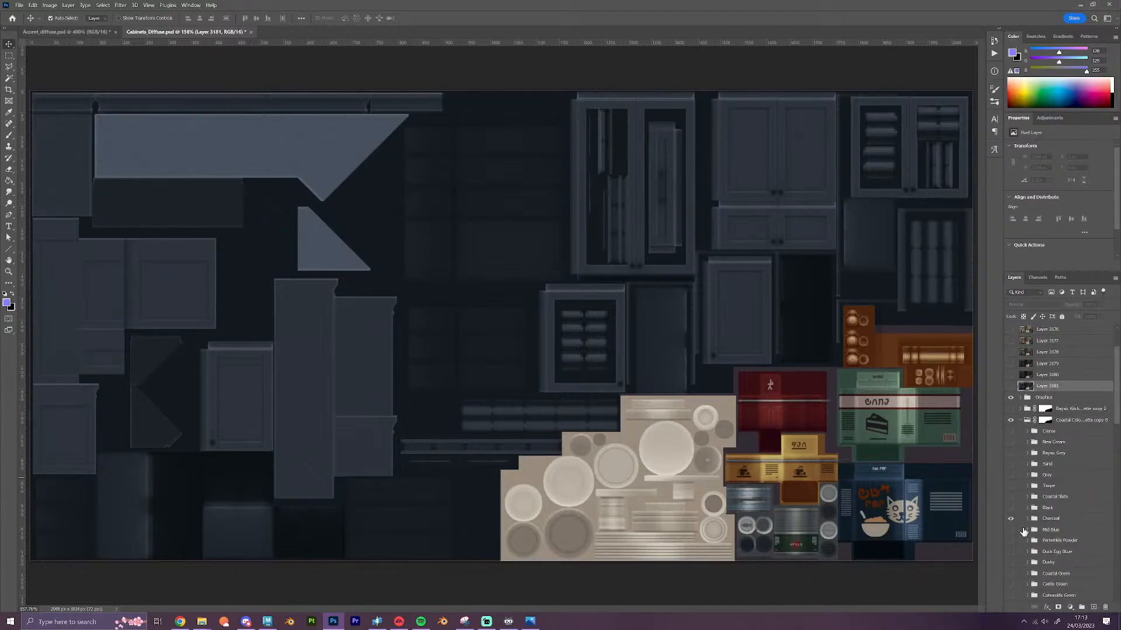
left_click(1010, 518)
left_click(1010, 529)
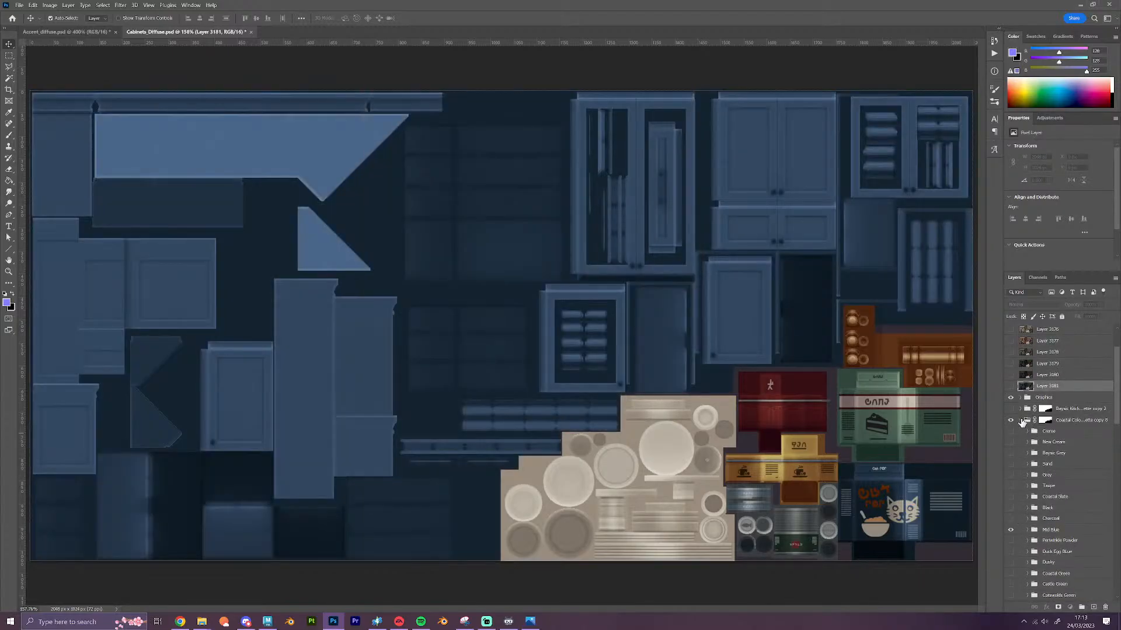
left_click(1020, 420)
scroll(1059, 534, "down", 5)
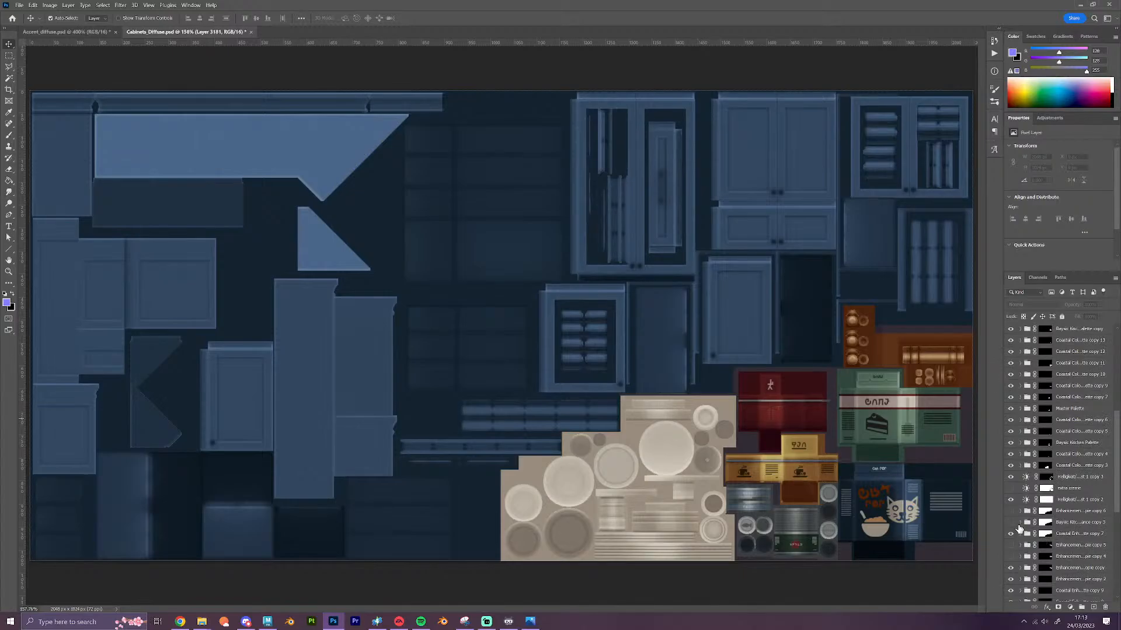
left_click(1020, 533)
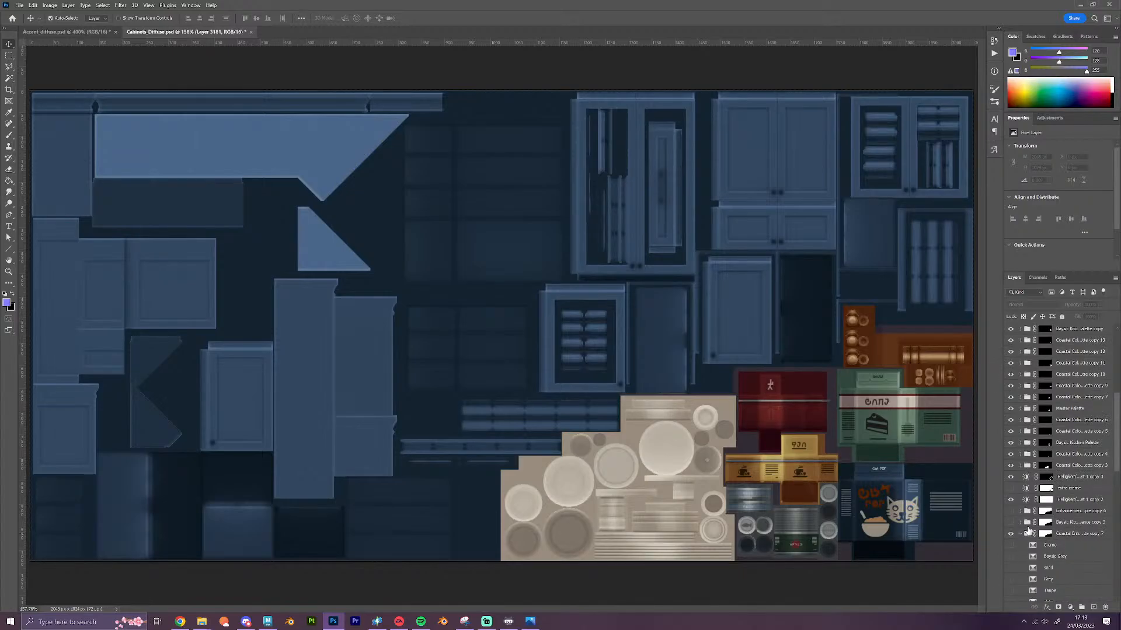
scroll(1019, 528, "down", 3)
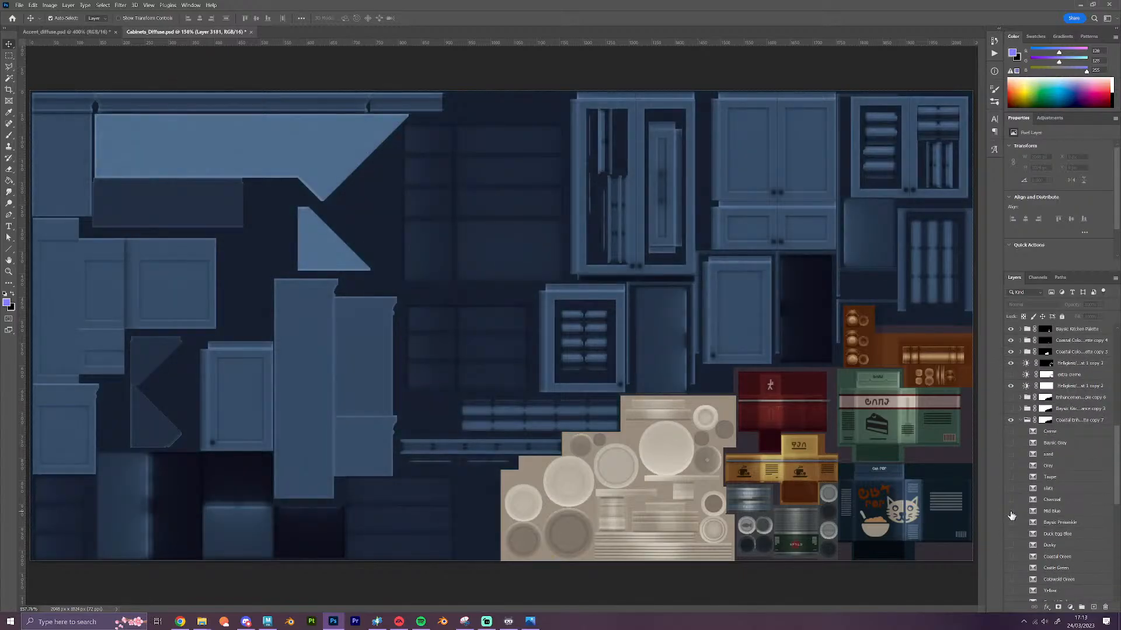
Merge all visible layers of the Mid Blue variant into a new layer above the Graphics group and hide it
scroll(1049, 488, "up", 4)
scroll(1050, 485, "up", 6)
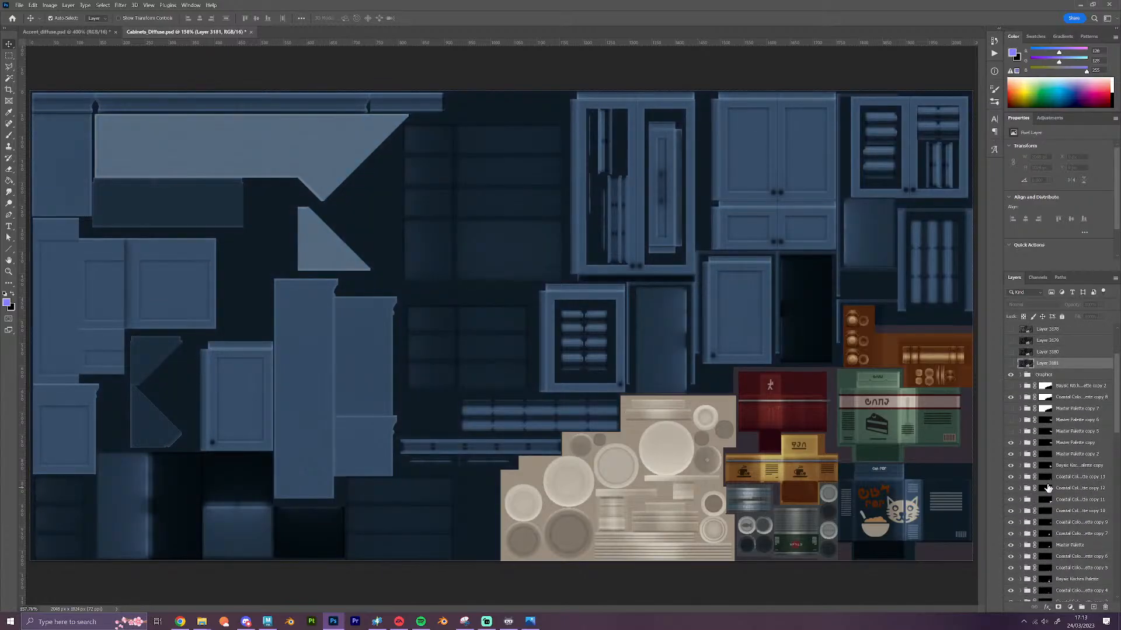
left_click(1067, 455)
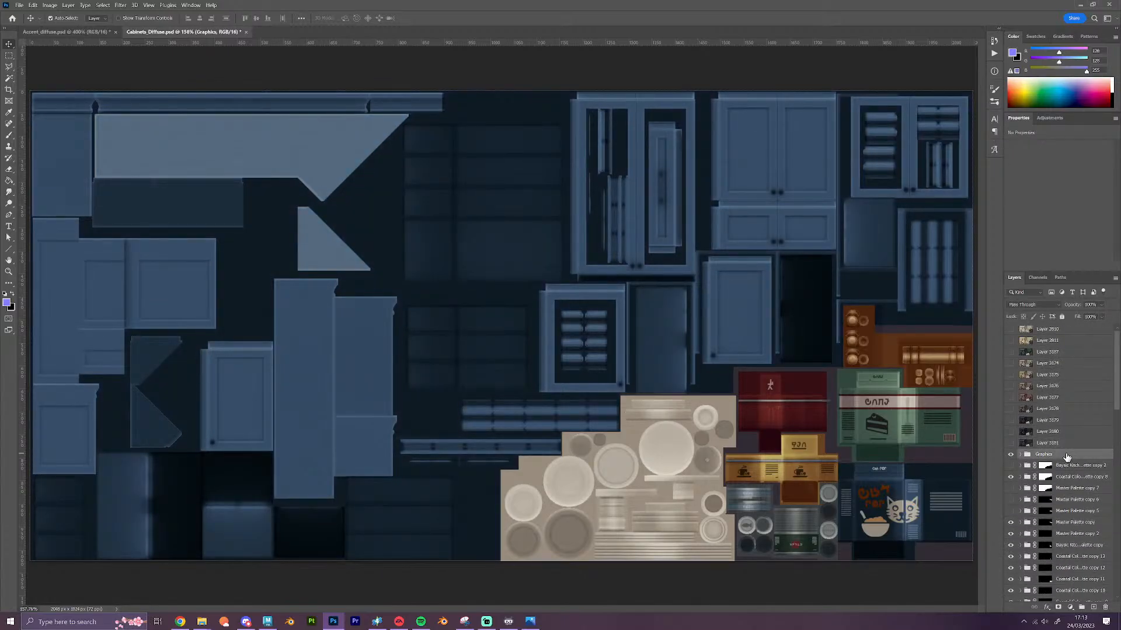
key("ctrl+shift+alt+e")
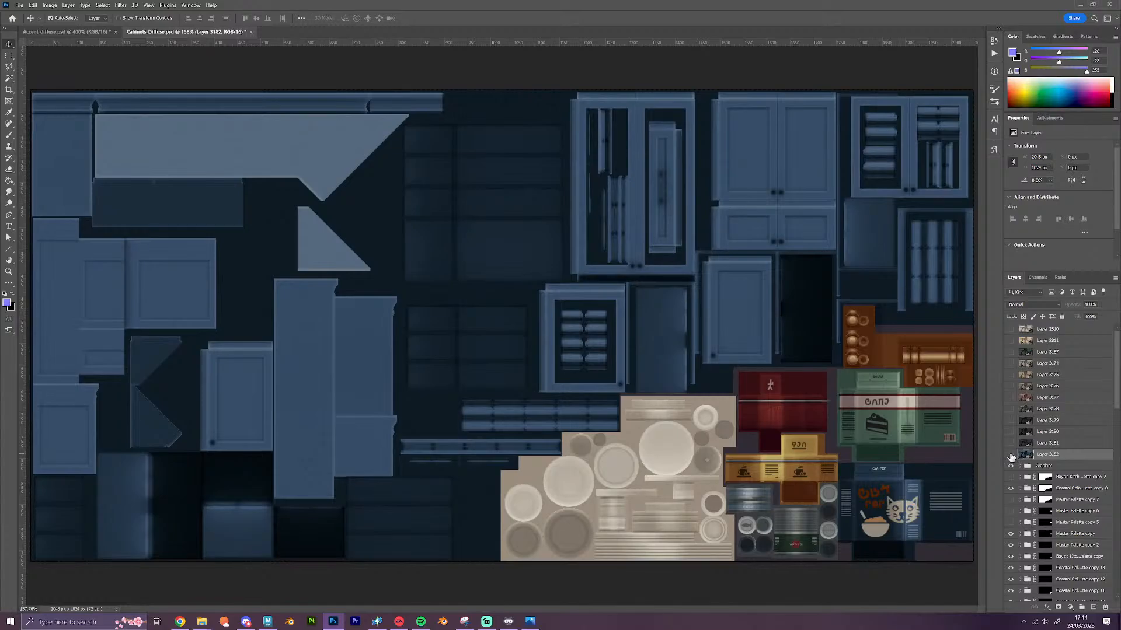
Hide the merged Mid Blue layer and switch Coastal Colour Palette copy 8 from Mid Blue to Periwinkle Powder
left_click(1011, 454)
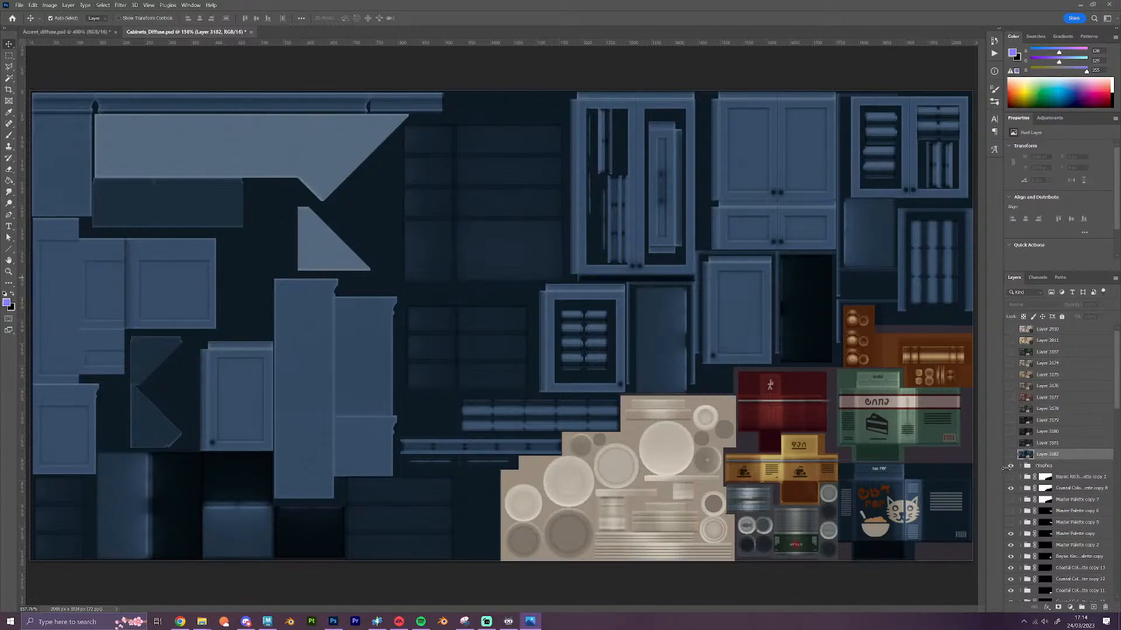
left_click(1020, 489)
scroll(1029, 507, "down", 1)
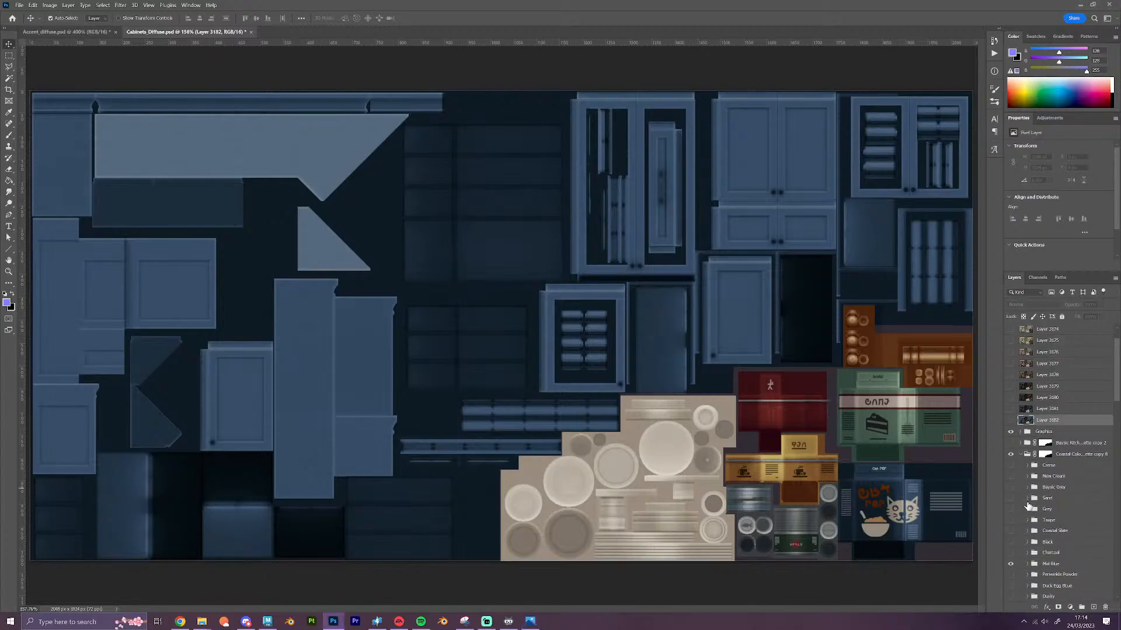
scroll(1029, 507, "down", 1)
left_click(1010, 529)
left_click(1010, 541)
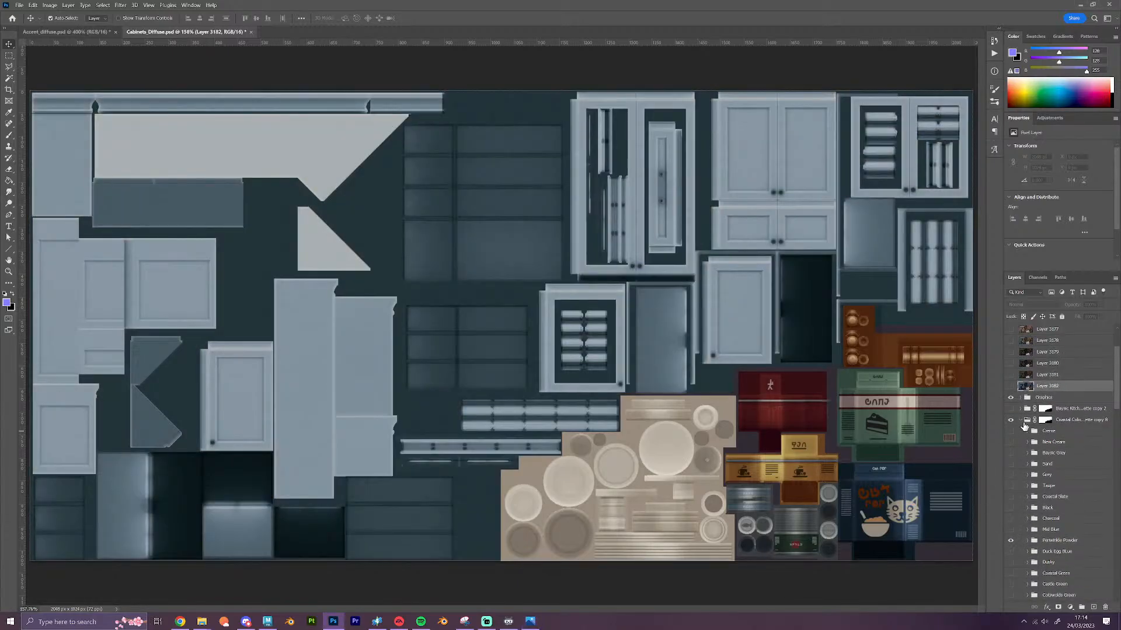
left_click(1024, 424)
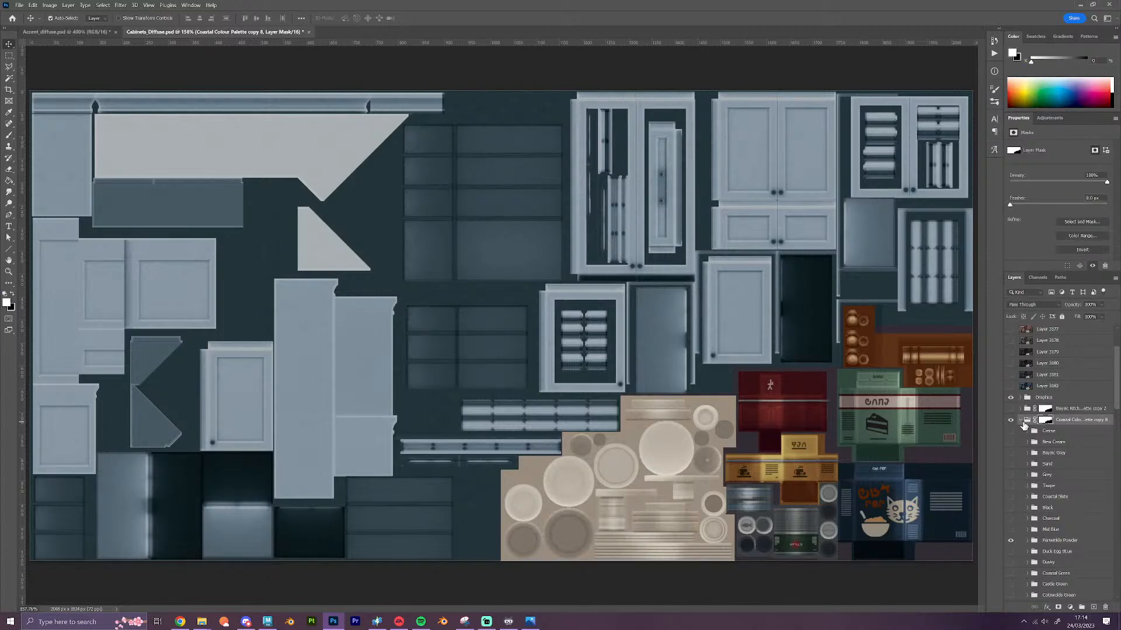
left_click(1020, 420)
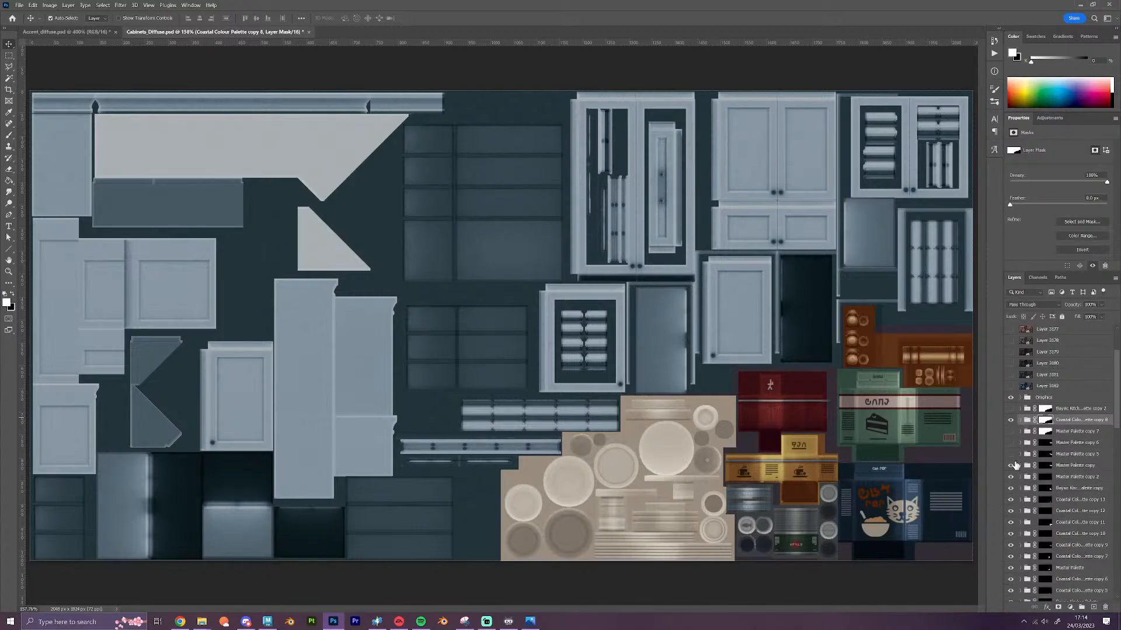
Replace Master Palette copy with Master Palette copy 6, and show Baysic Periwinkle in Coastal Enhancement Palette copy 7 with Enhancement Palette copy hidden
left_click(1011, 465)
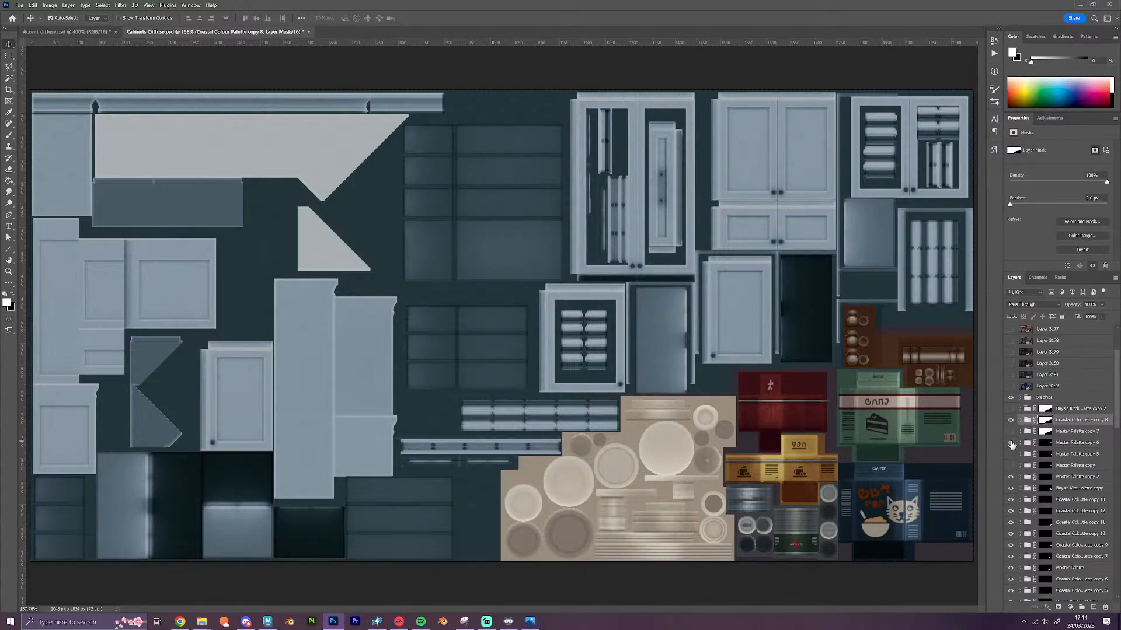
left_click(1011, 445)
scroll(1028, 484, "down", 5)
left_click(1020, 523)
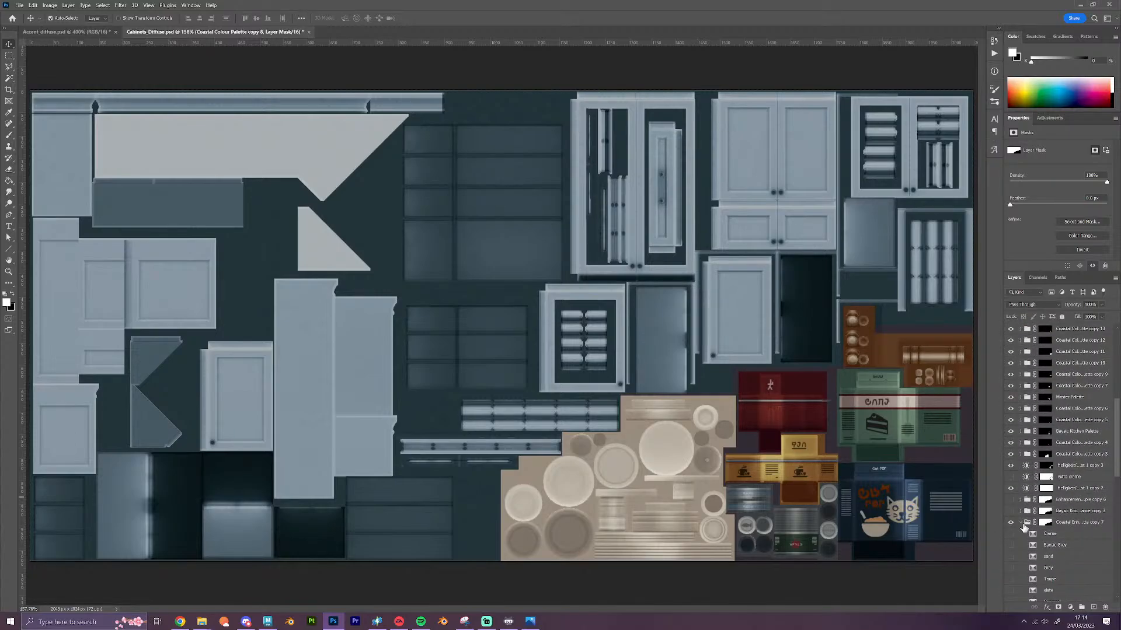
scroll(1024, 528, "down", 3)
left_click(1011, 523)
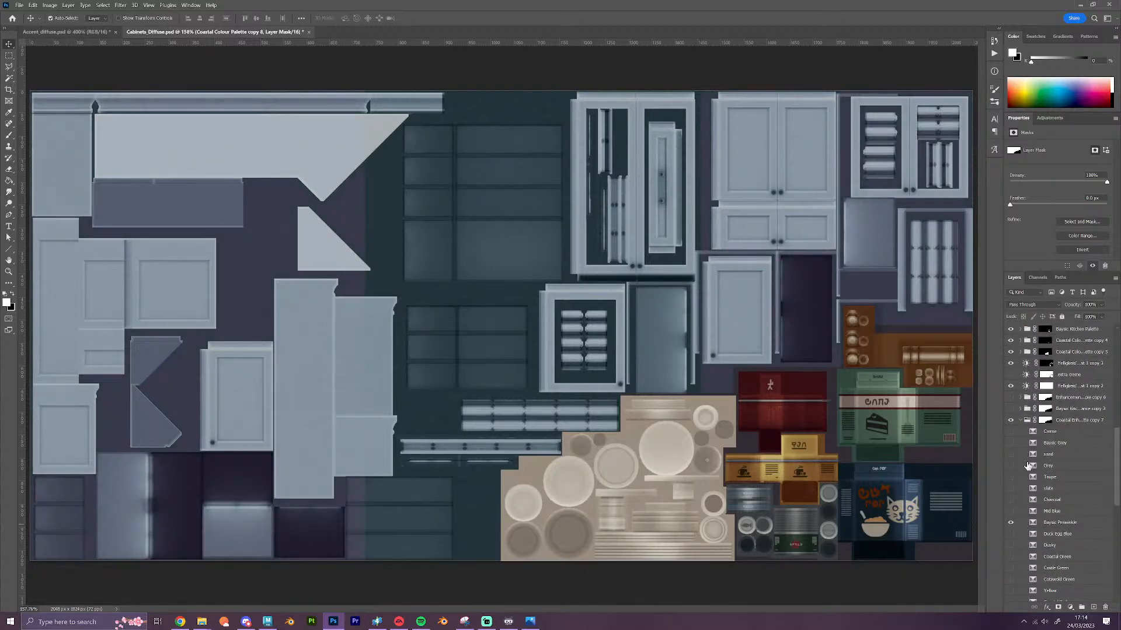
left_click(1021, 421)
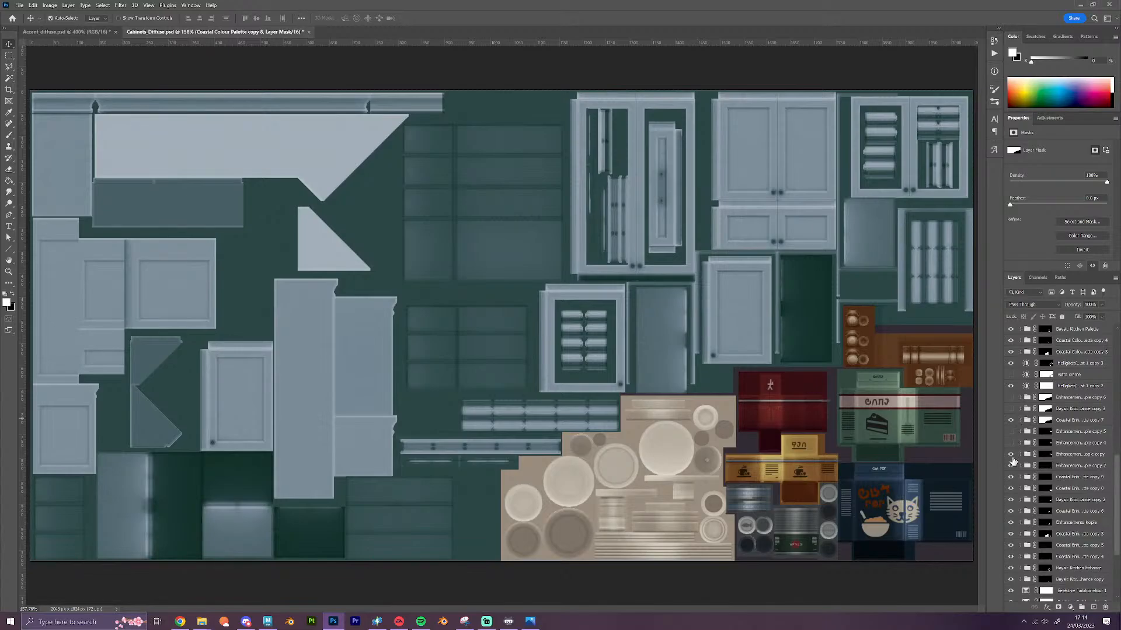
Merge all visible layers of the Periwinkle variant into a new layer above the Graphics group and hide it
scroll(1054, 447, "up", 6)
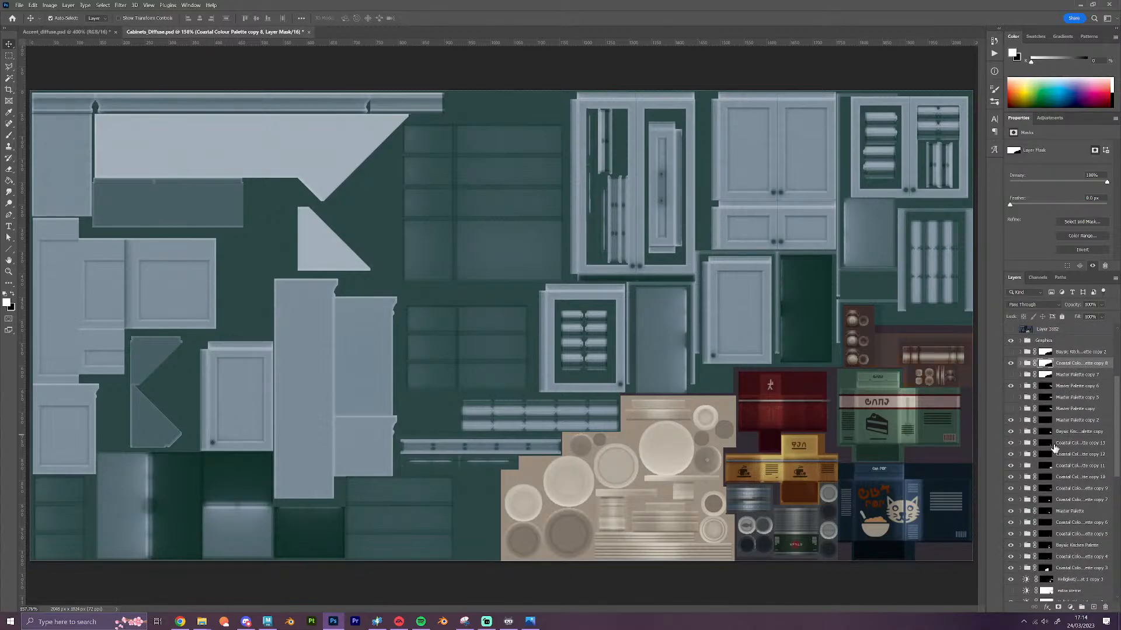
scroll(1054, 448, "up", 3)
left_click(1065, 455)
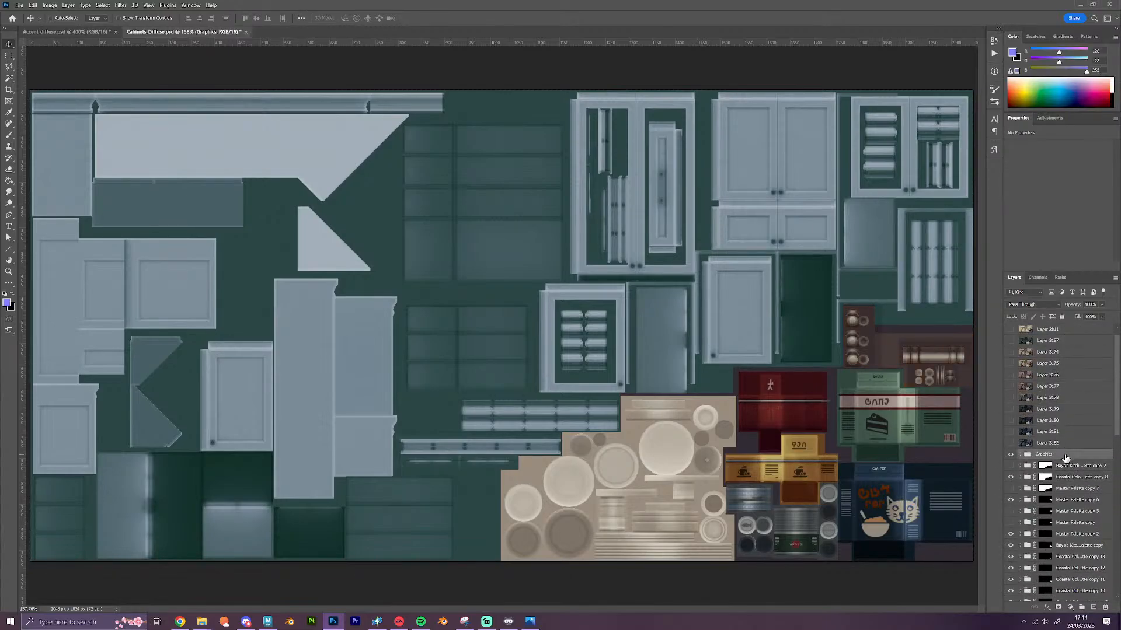
key("ctrl+shift+alt+e")
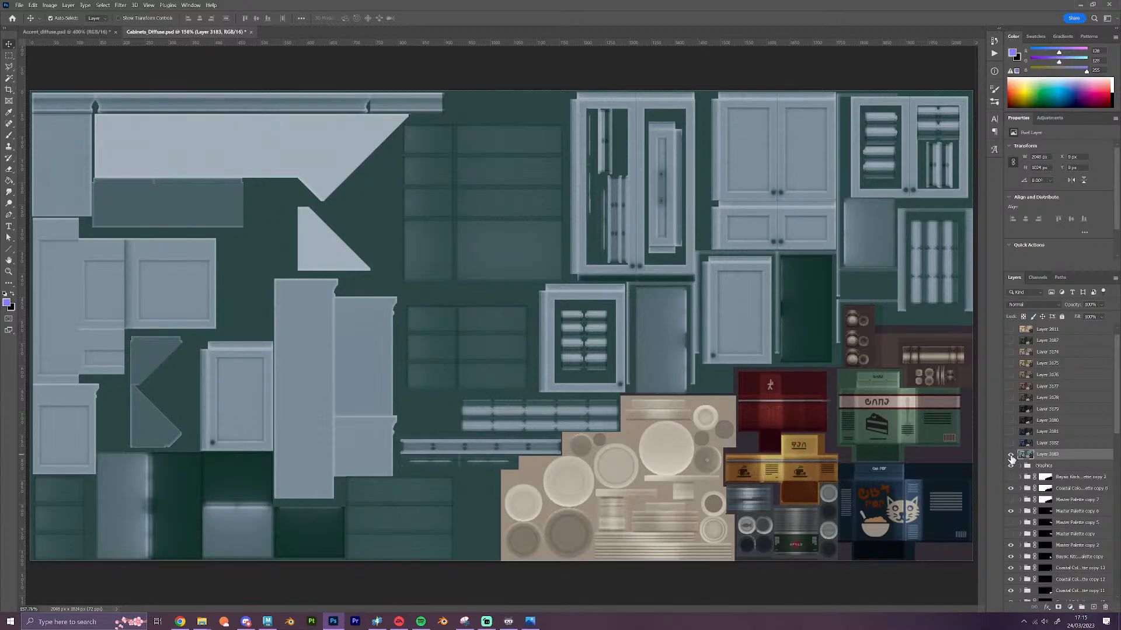
left_click(1011, 455)
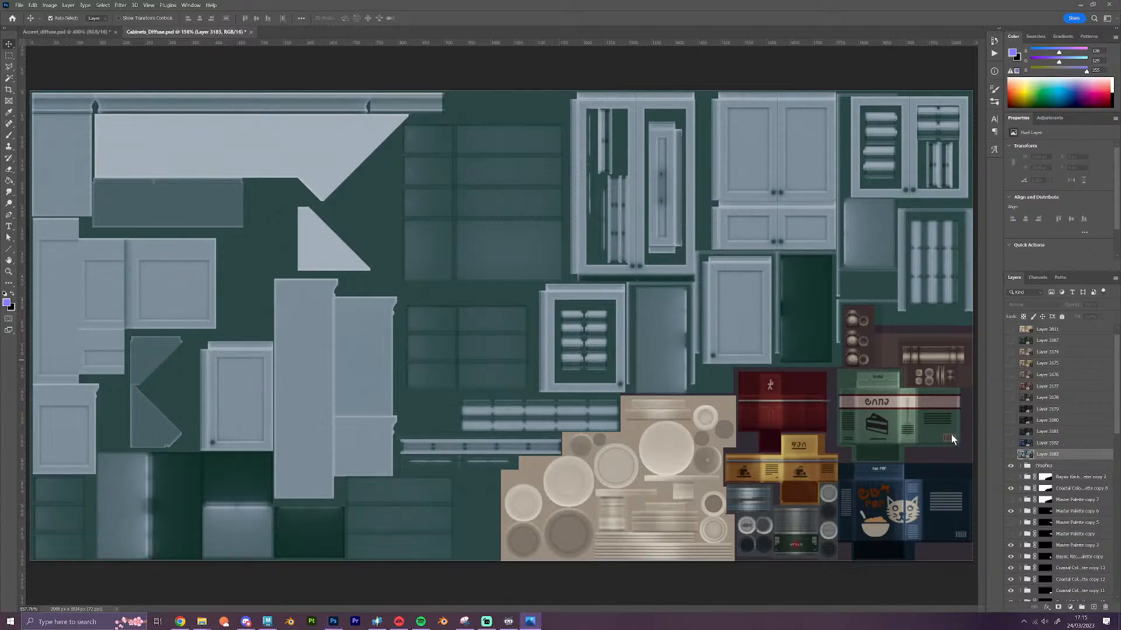
Switch the cabinets from Periwinkle Powder to Duck Egg Blue in Coastal Colour Palette copy 8
left_click(1023, 489)
left_click(1020, 489)
scroll(1032, 499, "down", 4)
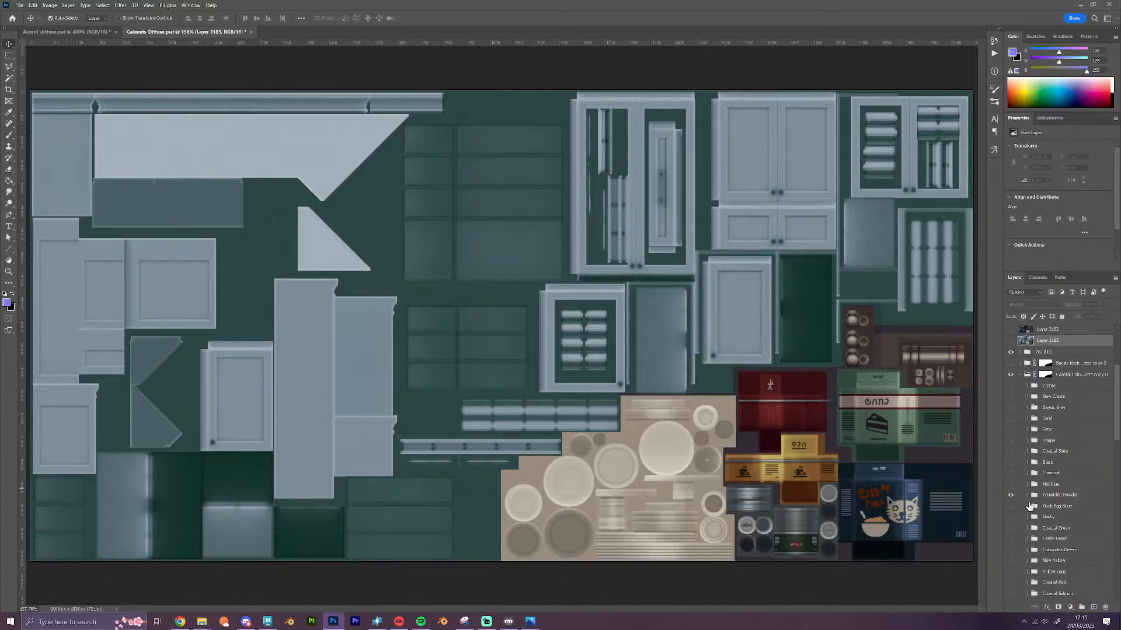
left_click(1010, 495)
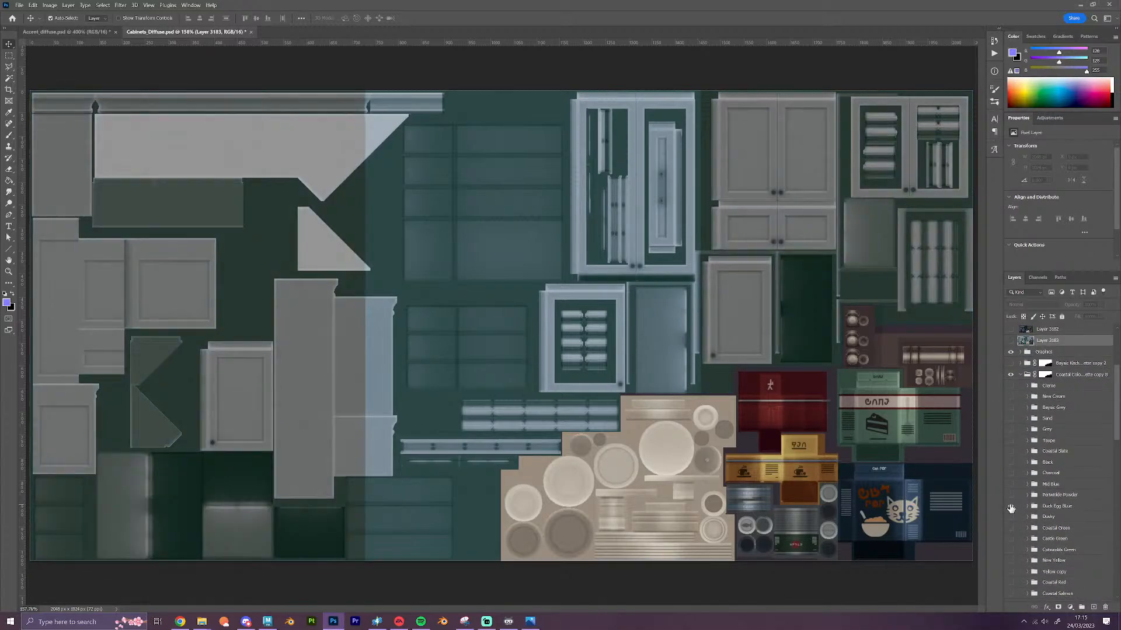
left_click(1010, 506)
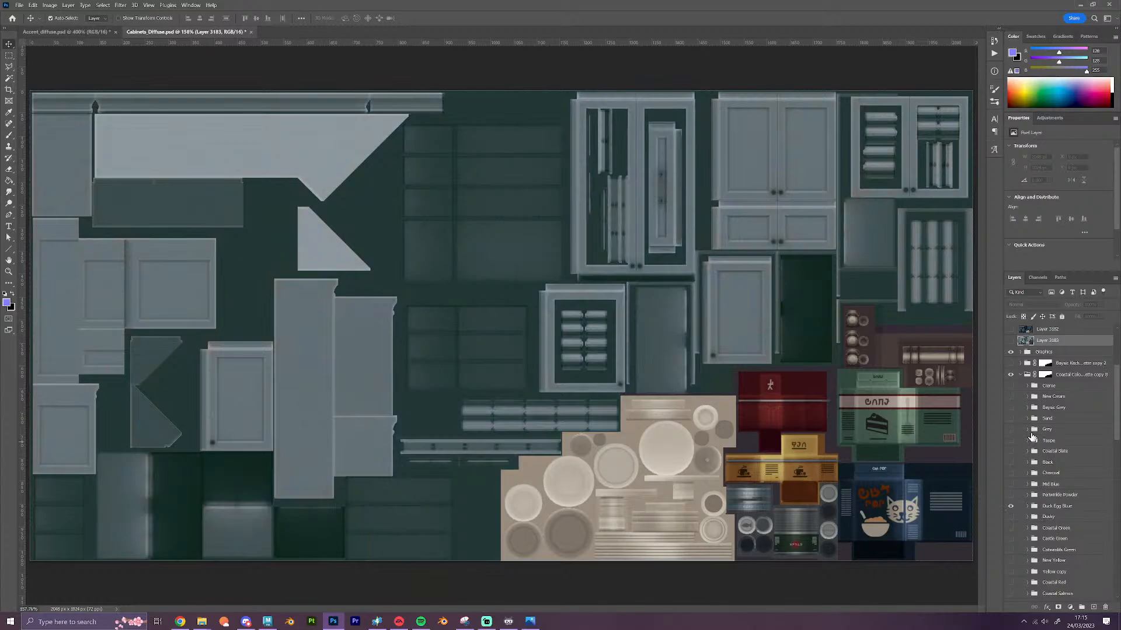
left_click(1020, 375)
Switch Coastal Enhancement Palette copy 7 from Baysic Periwinkle to its Duck Egg Blue layer
scroll(1042, 449, "down", 3)
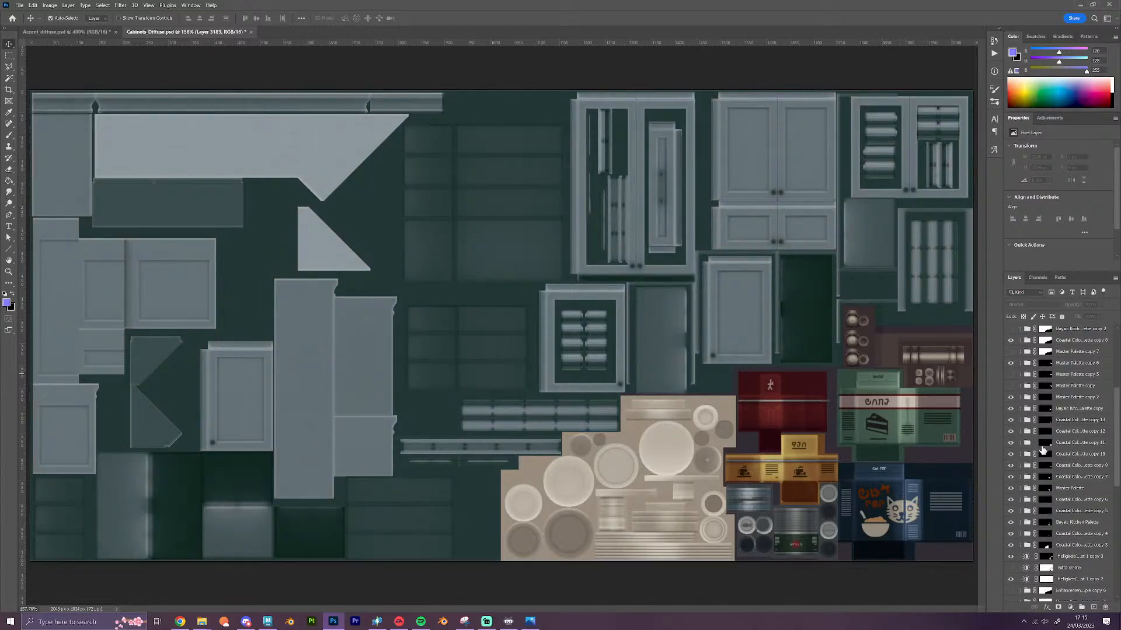
scroll(1043, 450, "down", 2)
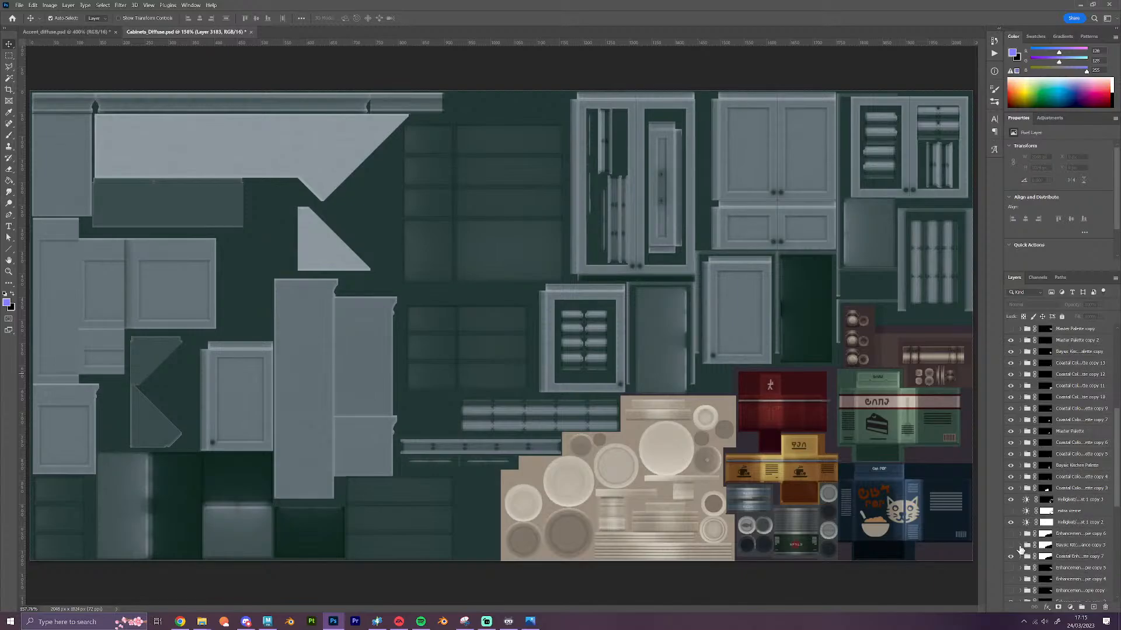
left_click(1019, 556)
scroll(1015, 559, "down", 5)
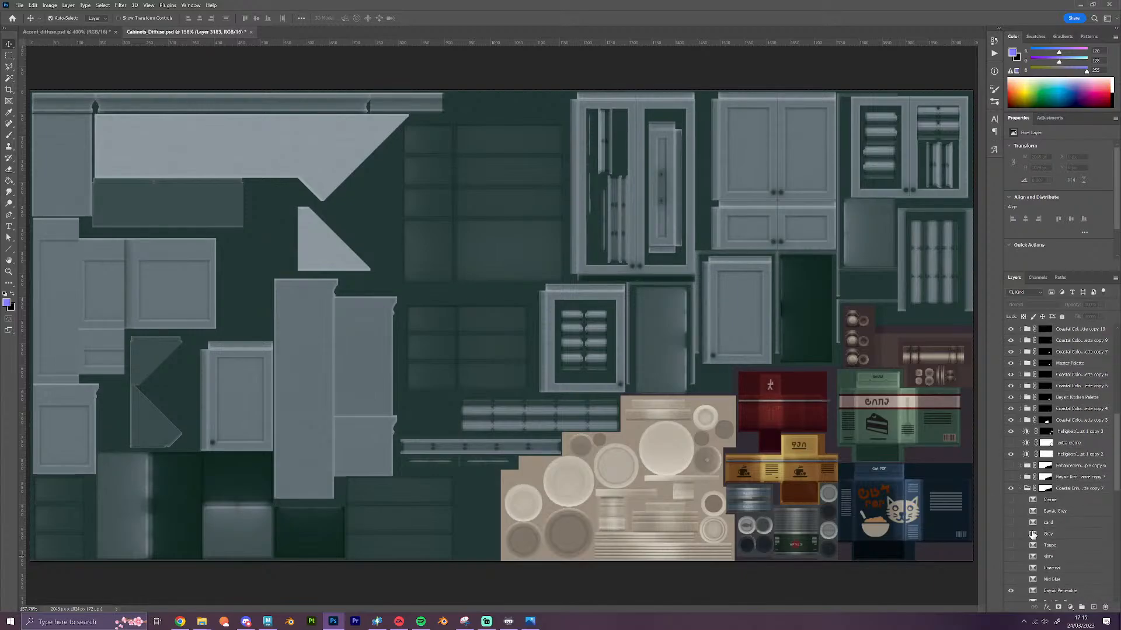
left_click(1013, 557)
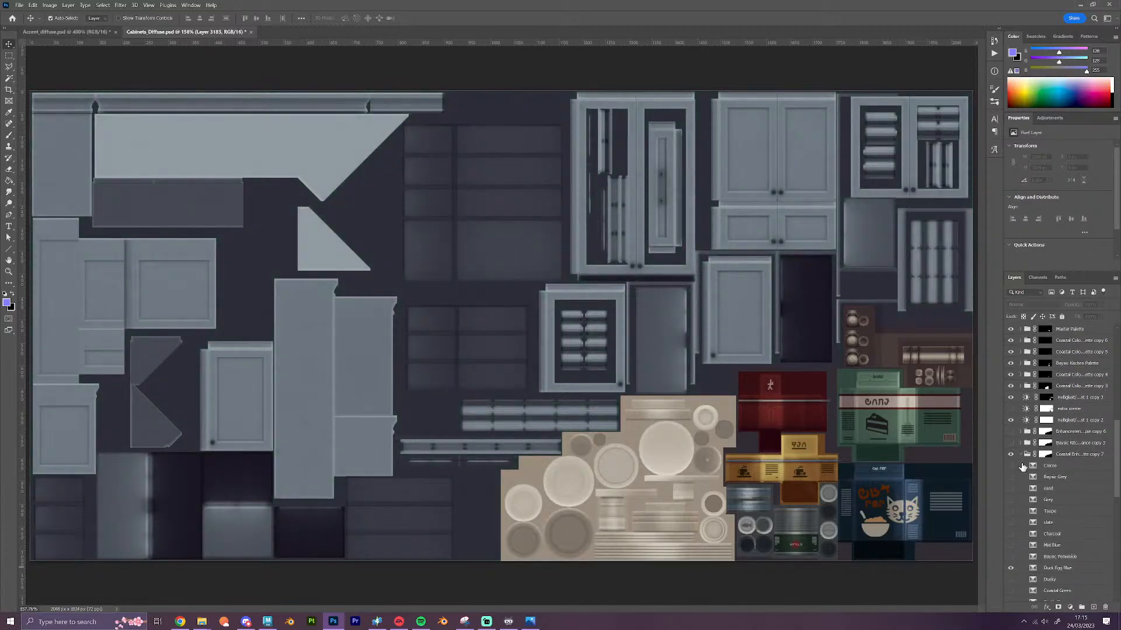
left_click(1021, 455)
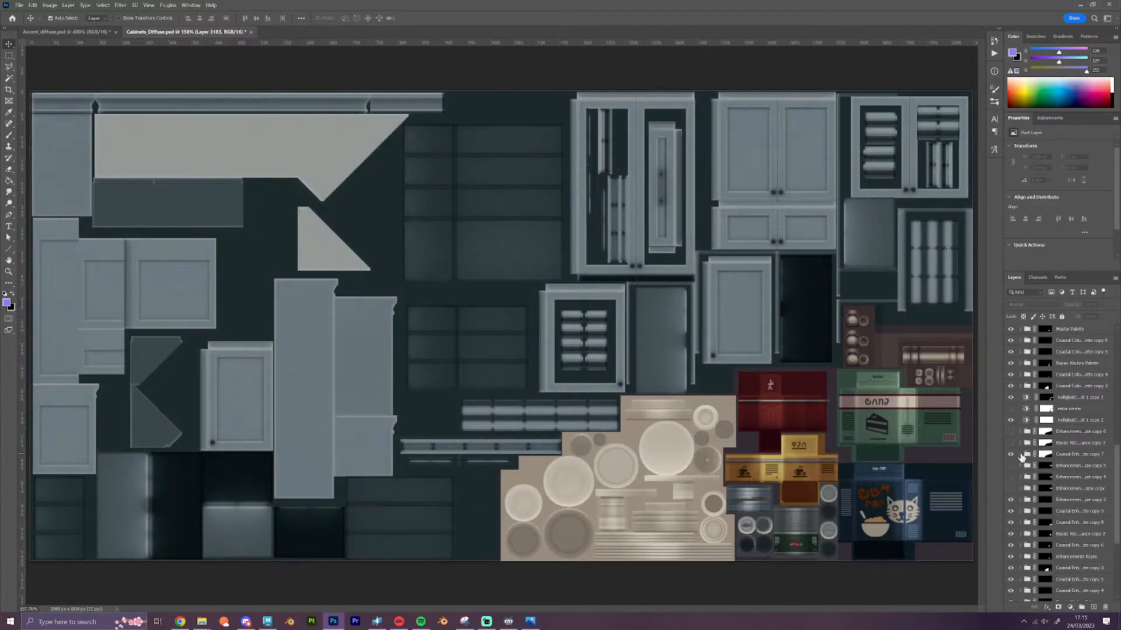
Show Enhancement Palette copy and swap Master Palette copy 6 for Master Palette copy
left_click(1011, 492)
scroll(1031, 474, "up", 9)
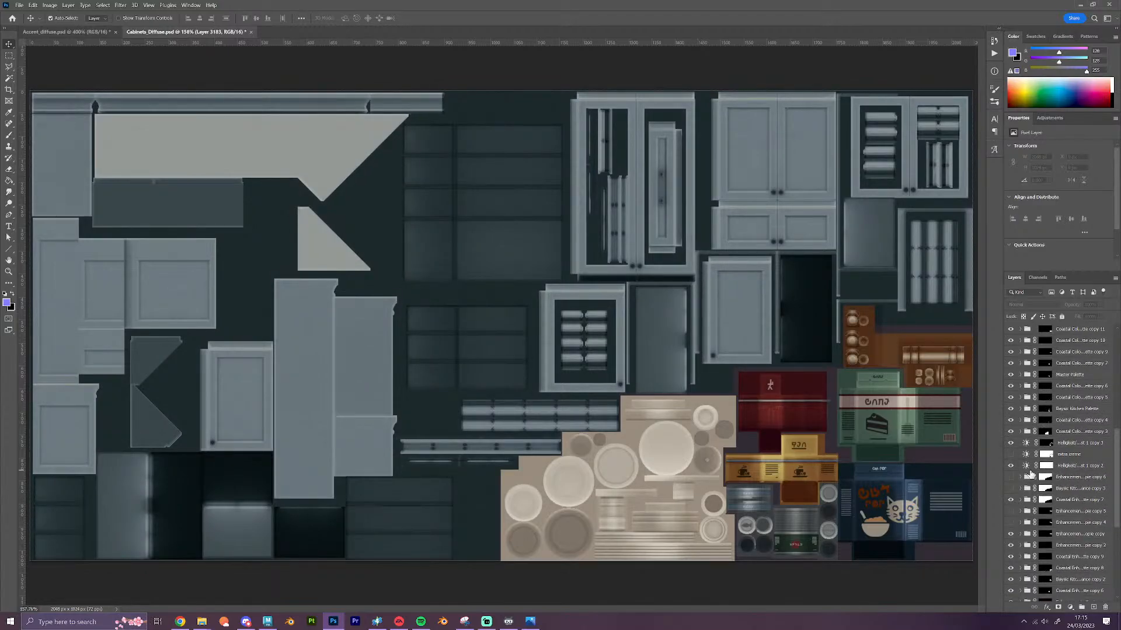
scroll(1031, 475, "up", 2)
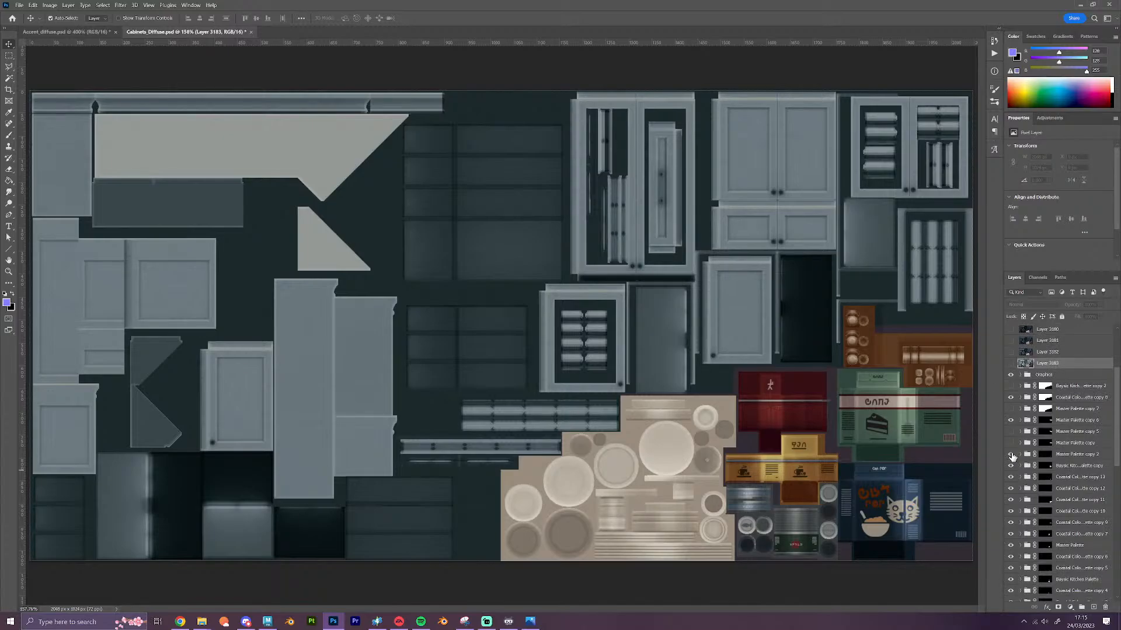
left_click(1011, 432)
left_click(1010, 443)
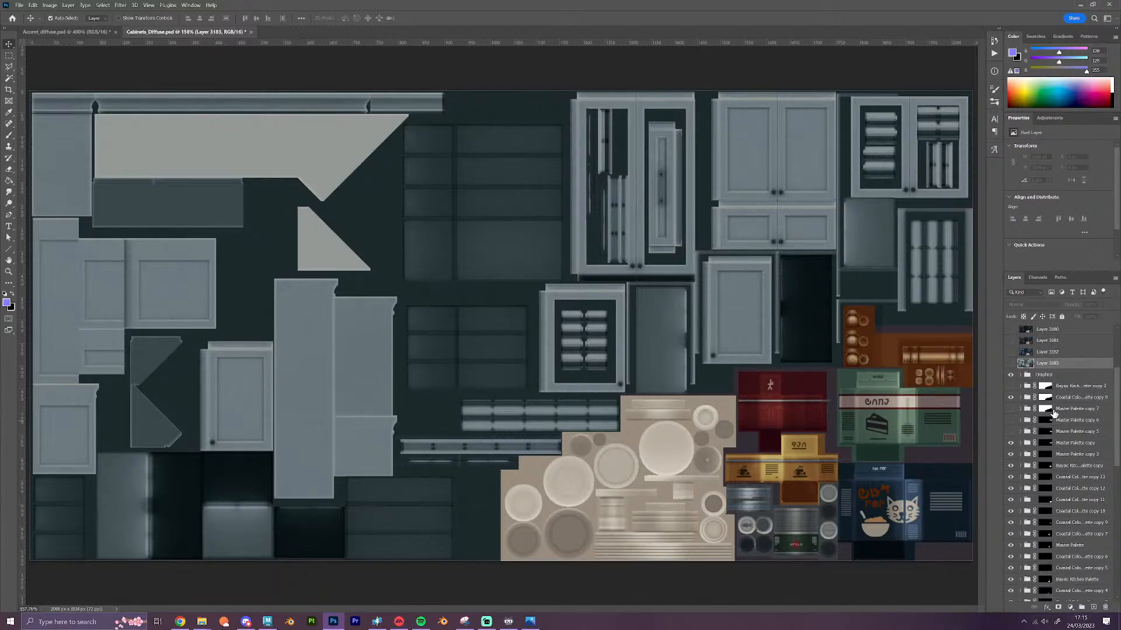
Merge all visible layers of the Duck Egg Blue variant into a new layer above the Graphics group and hide it
left_click(1074, 378)
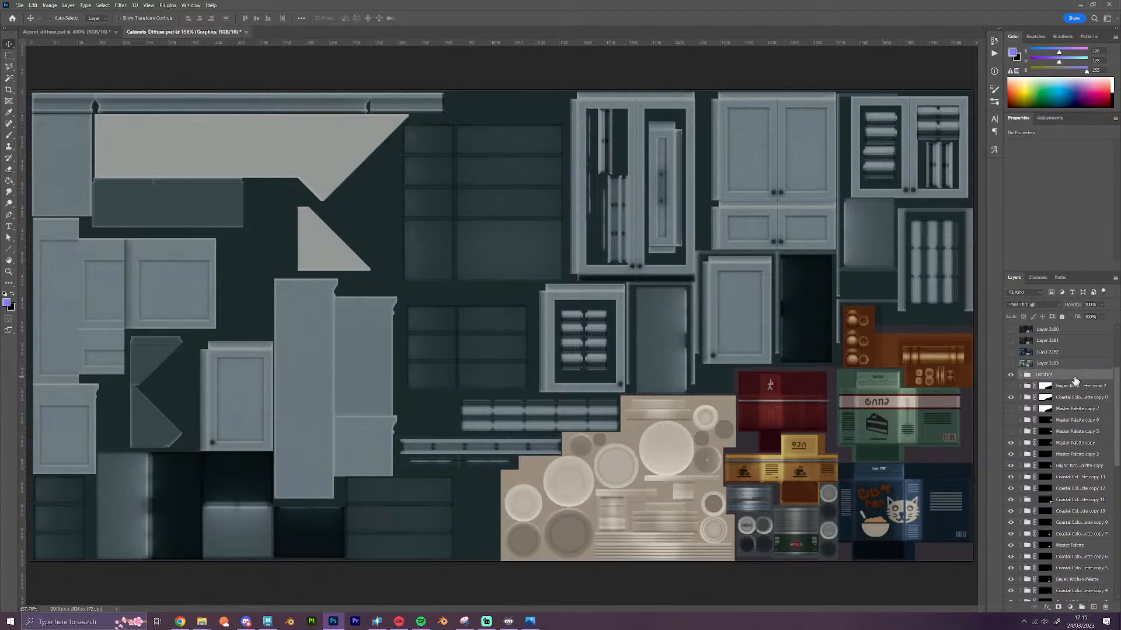
key("ctrl+shift+alt+e")
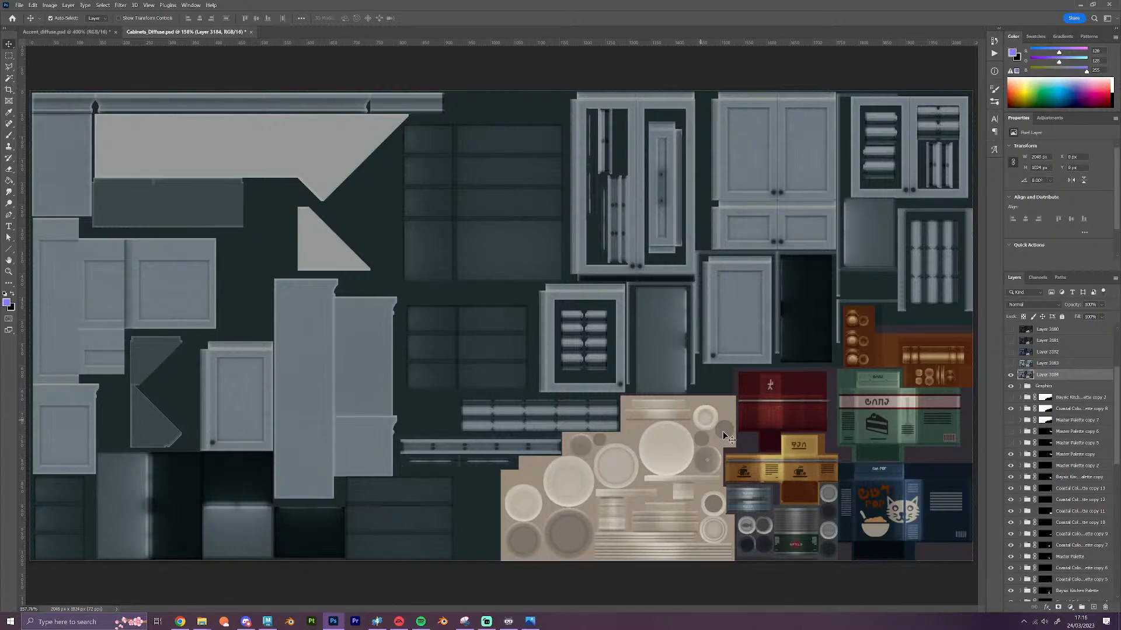
left_click(1011, 375)
key("alt+Tab")
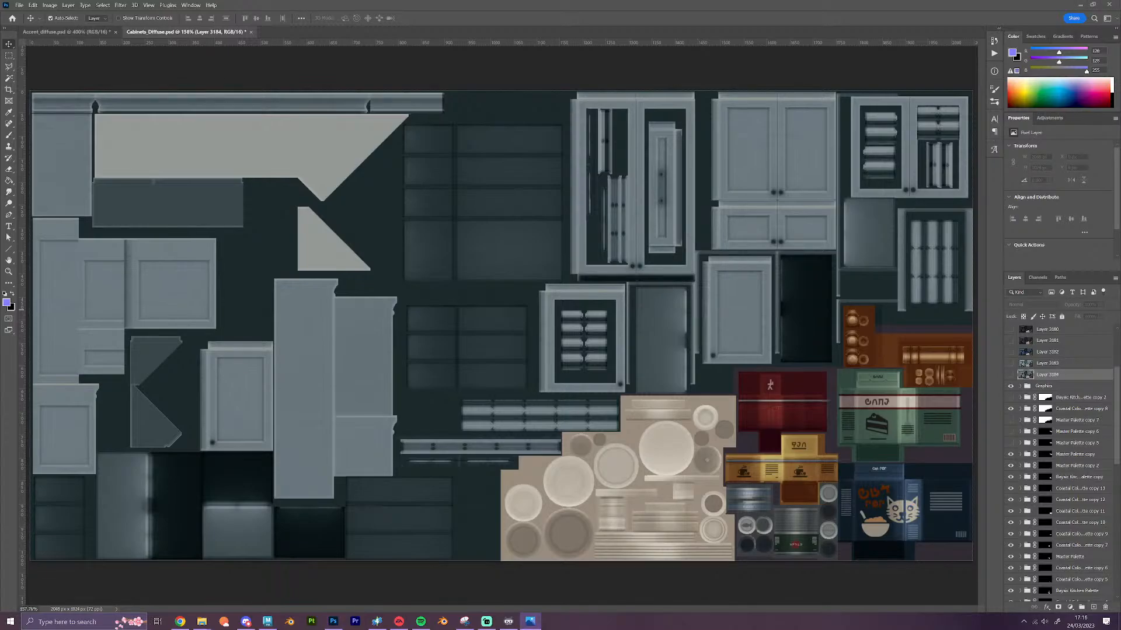
key("alt+Tab")
Switch the cabinets from Duck Egg Blue to Dusky in Coastal Colour Palette copy 8
left_click(1021, 409)
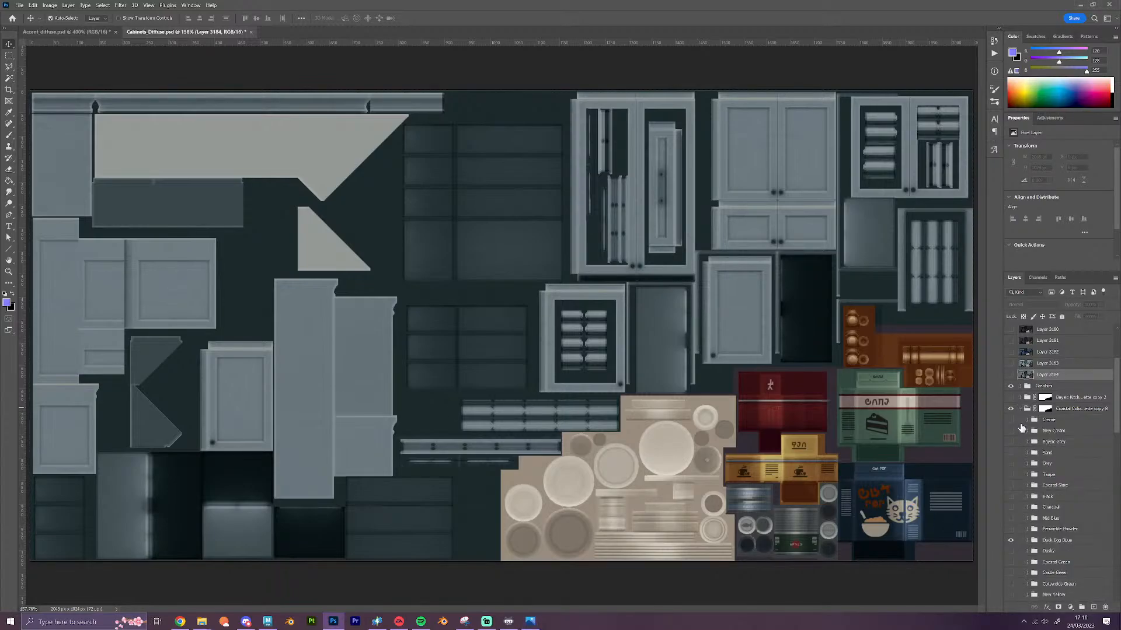
left_click(1010, 540)
left_click(1010, 551)
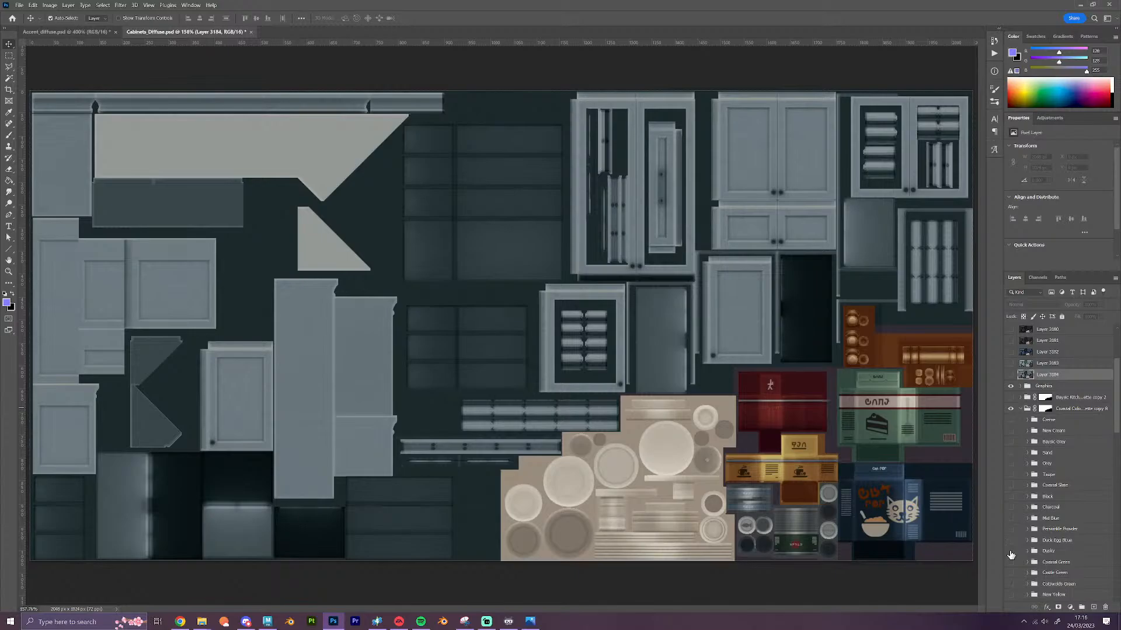
left_click(1026, 408)
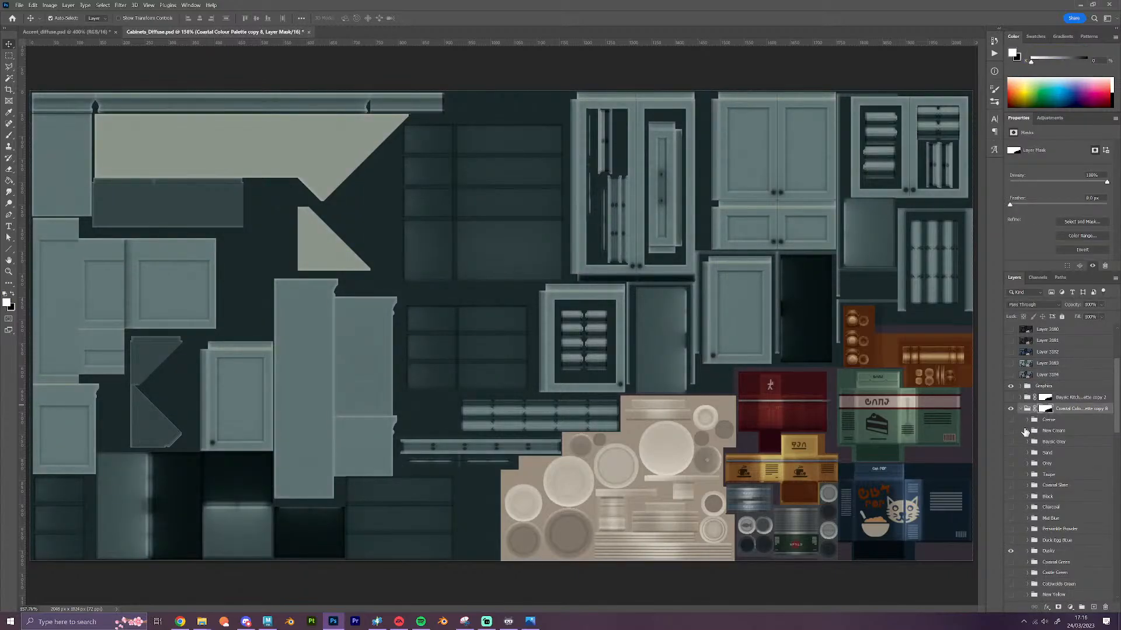
left_click(1020, 410)
Switch Coastal Enhancement Palette copy 7 from Duck Egg Blue to its Dusky layer
scroll(1021, 467, "down", 2)
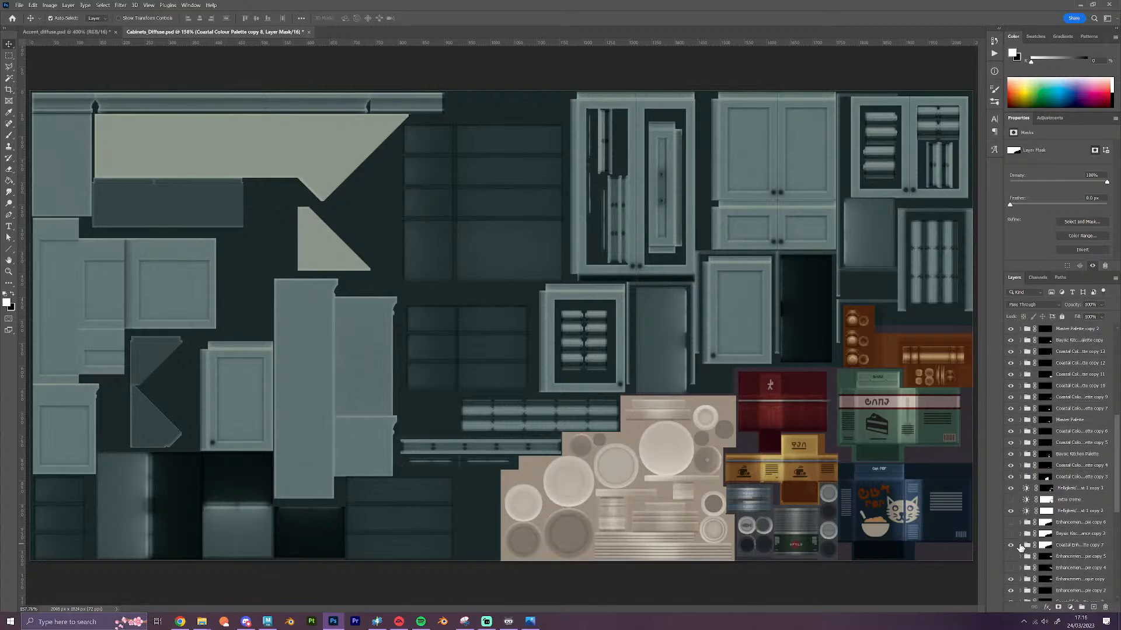
left_click(1020, 545)
scroll(1033, 536, "down", 5)
scroll(1037, 536, "up", 1)
left_click(1010, 500)
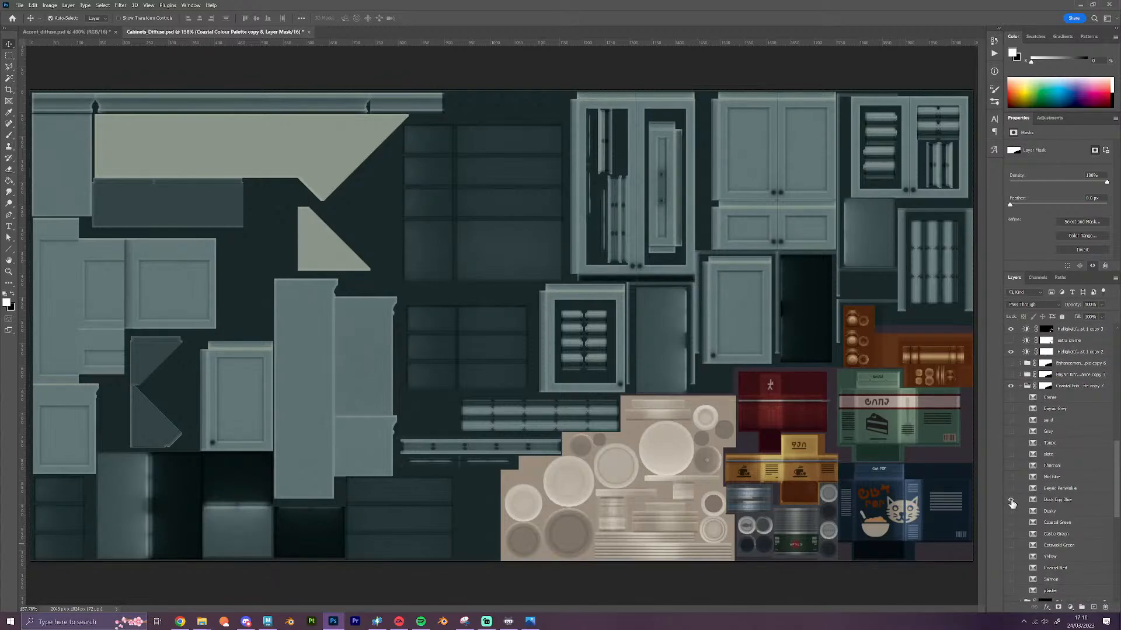
left_click(1010, 511)
Merge all visible layers of the Dusky variant into a new layer above the Graphics group
scroll(1065, 465, "up", 8)
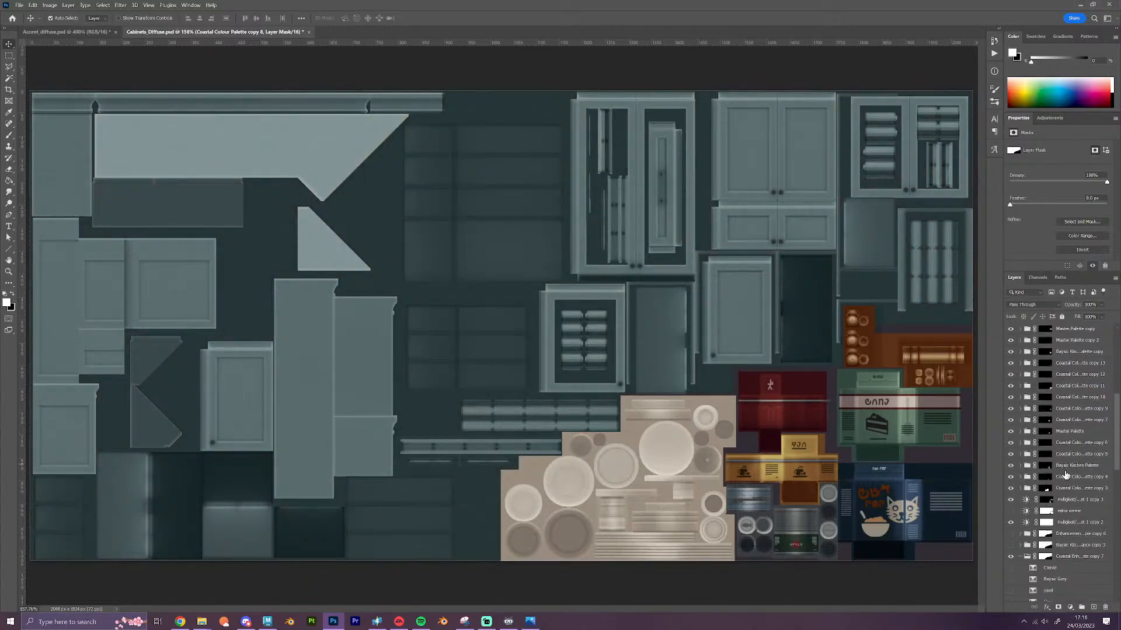
left_click(1077, 480)
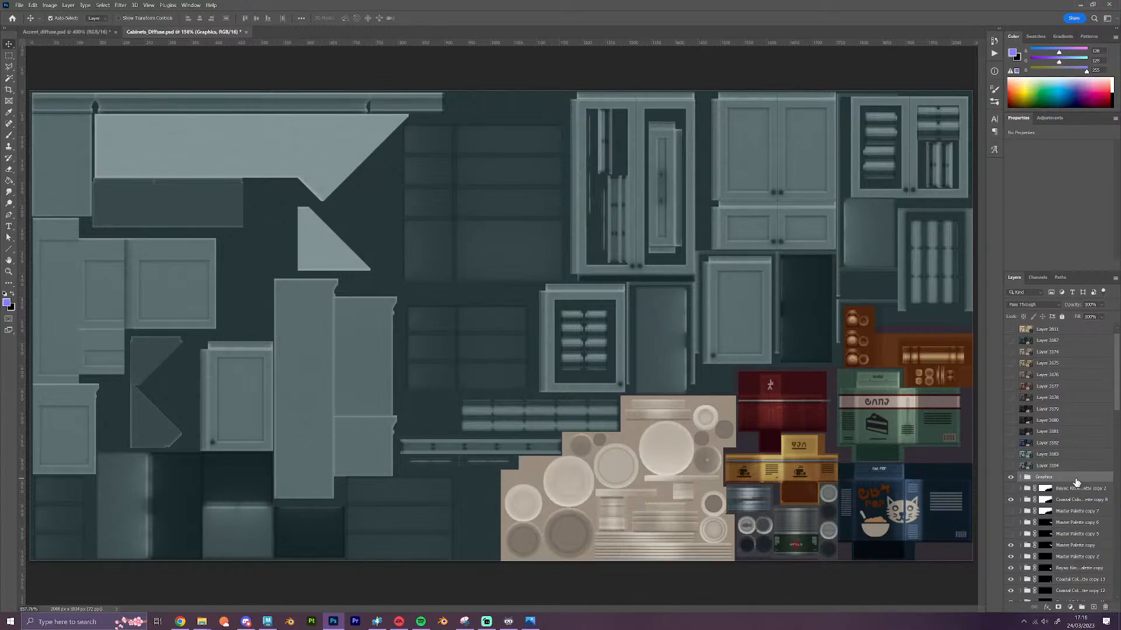
key("ctrl+alt+shift+e")
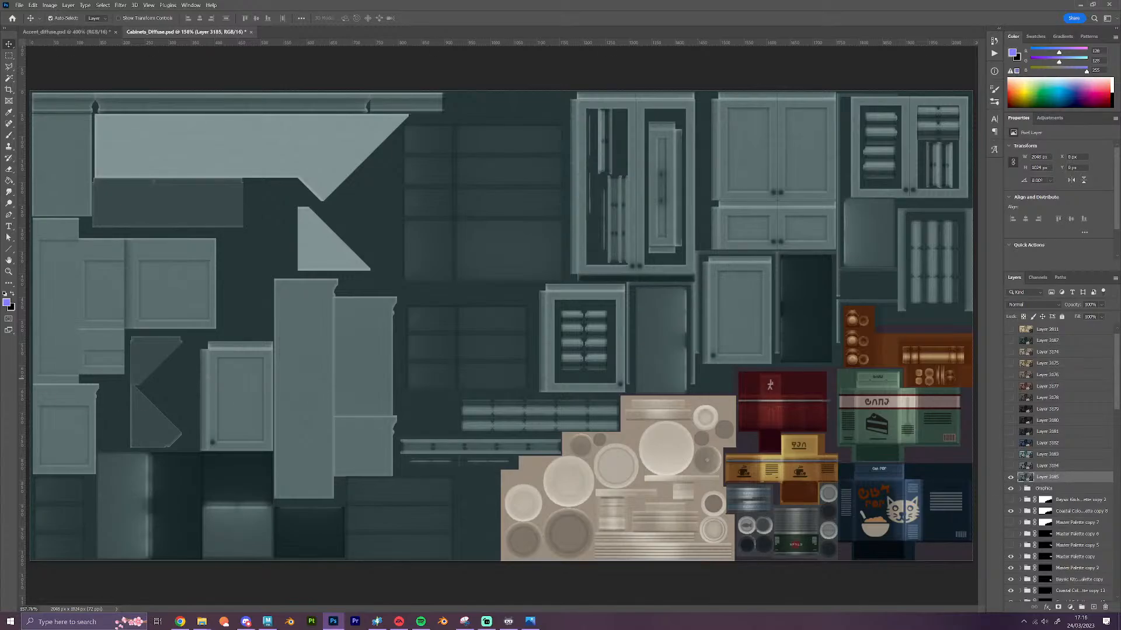
Hide the merged Dusky layer and the Coastal Colour Palette copy 8 group
key("alt+Tab")
scroll(1061, 415, "up", 1)
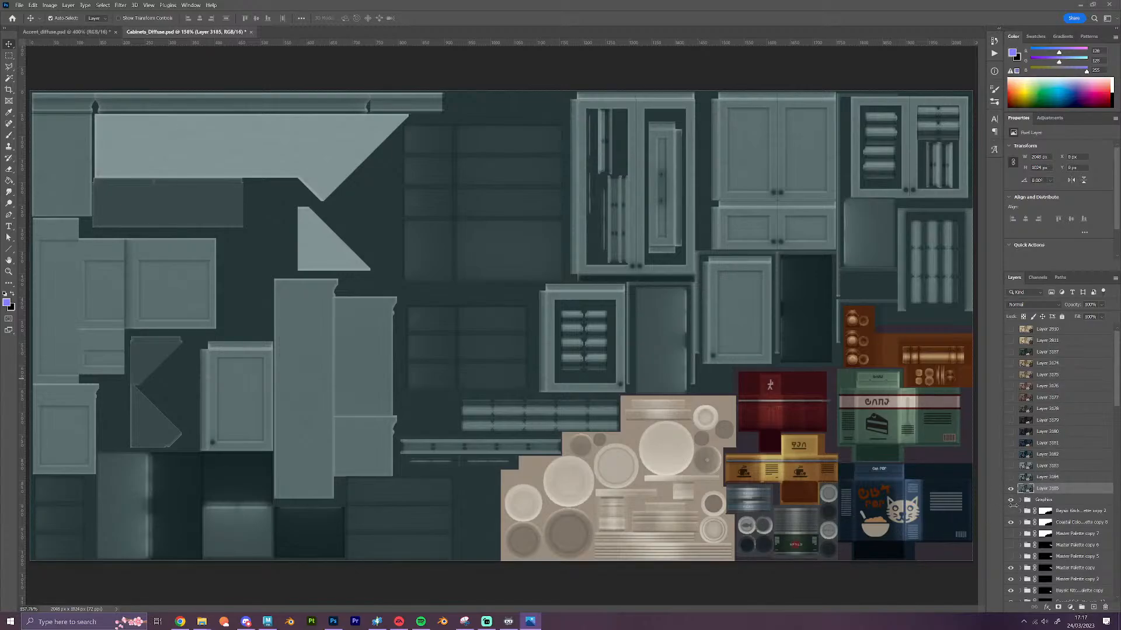
left_click(1011, 505)
left_click(1011, 489)
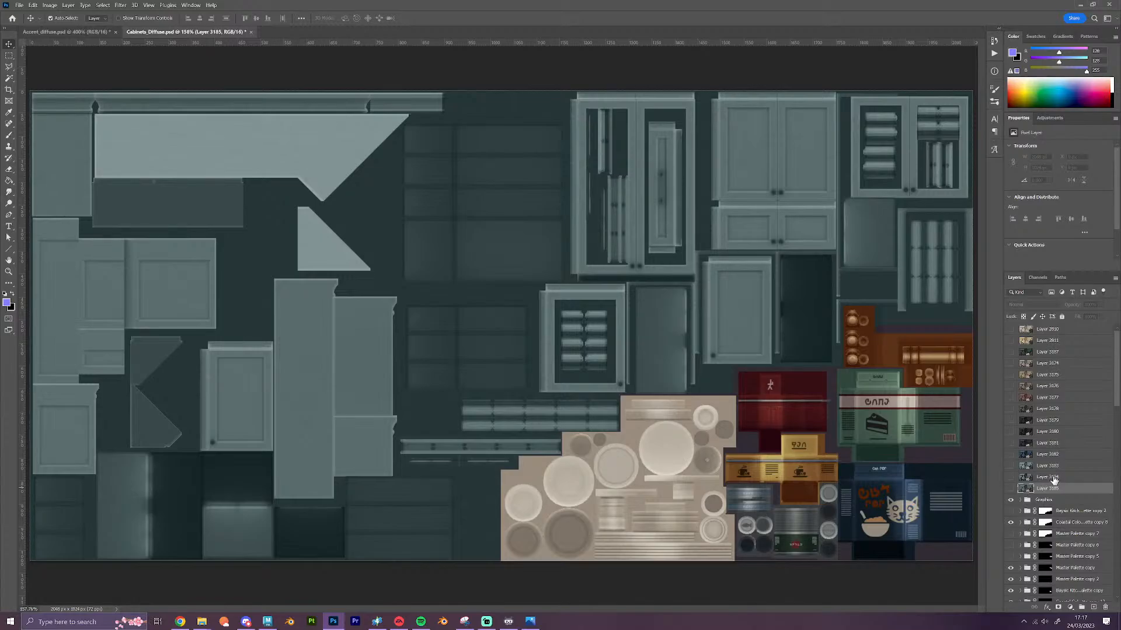
left_click(1010, 522)
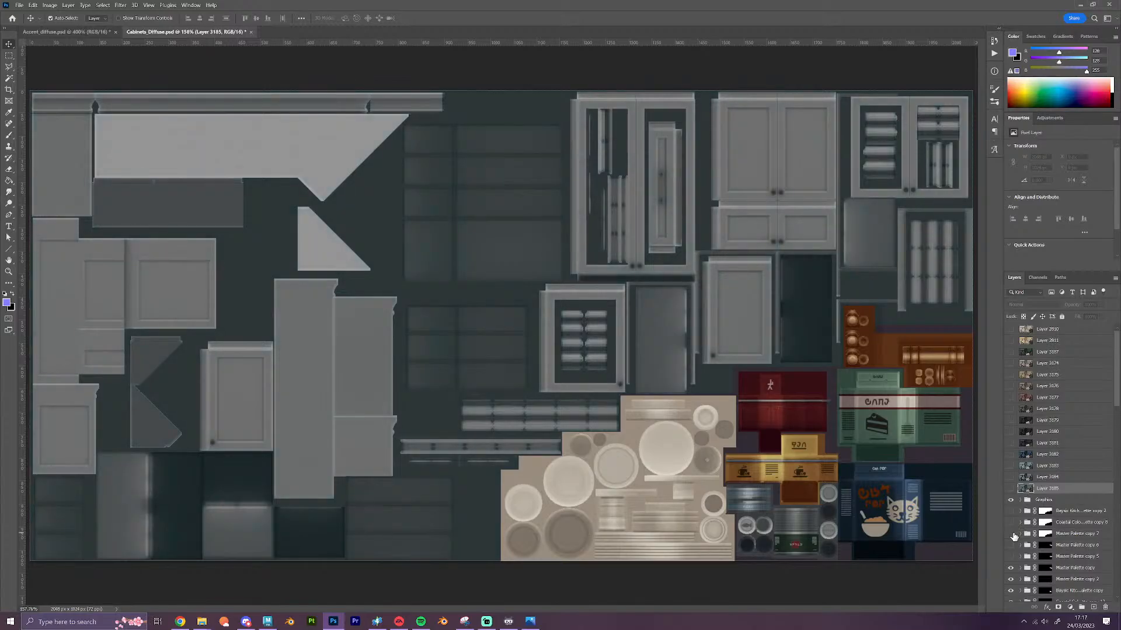
Show Baysic Kitchen Palette copy 2 and switch it from Forest to its Baysic Sea Foam layer
left_click(1010, 511)
left_click(1020, 510)
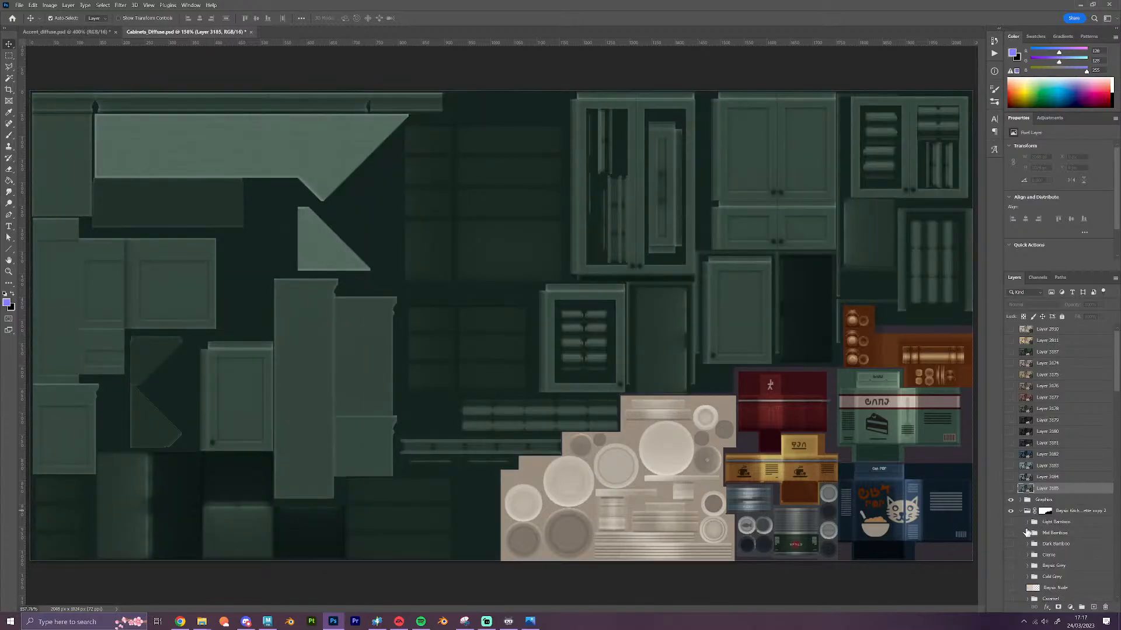
scroll(1025, 526, "down", 5)
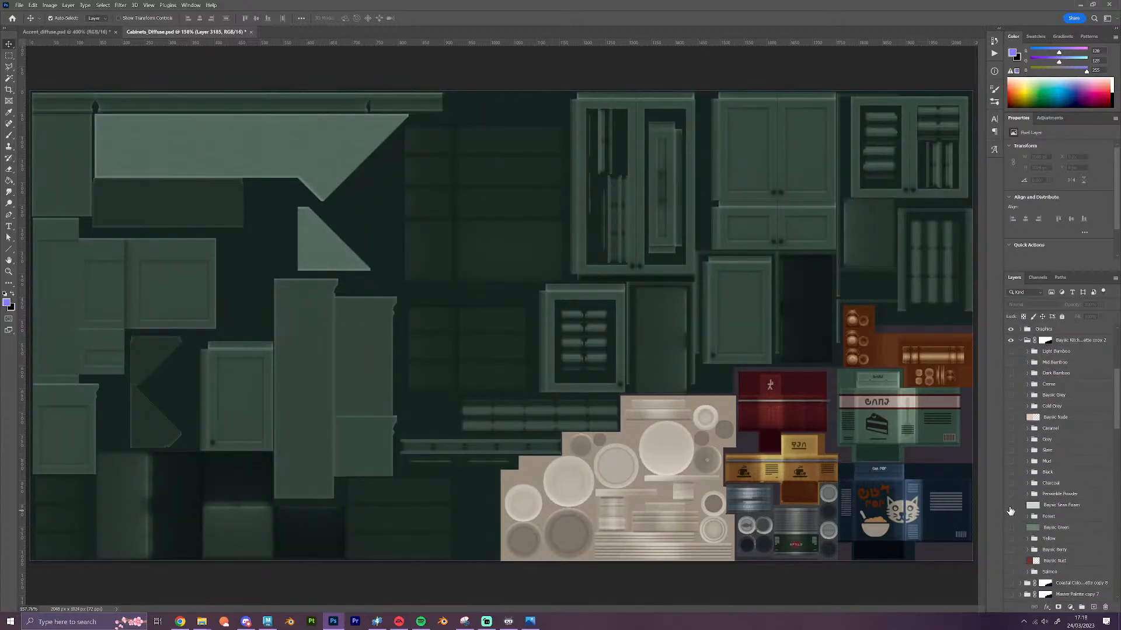
left_click(1010, 517)
left_click(1010, 505)
scroll(1042, 490, "up", 4)
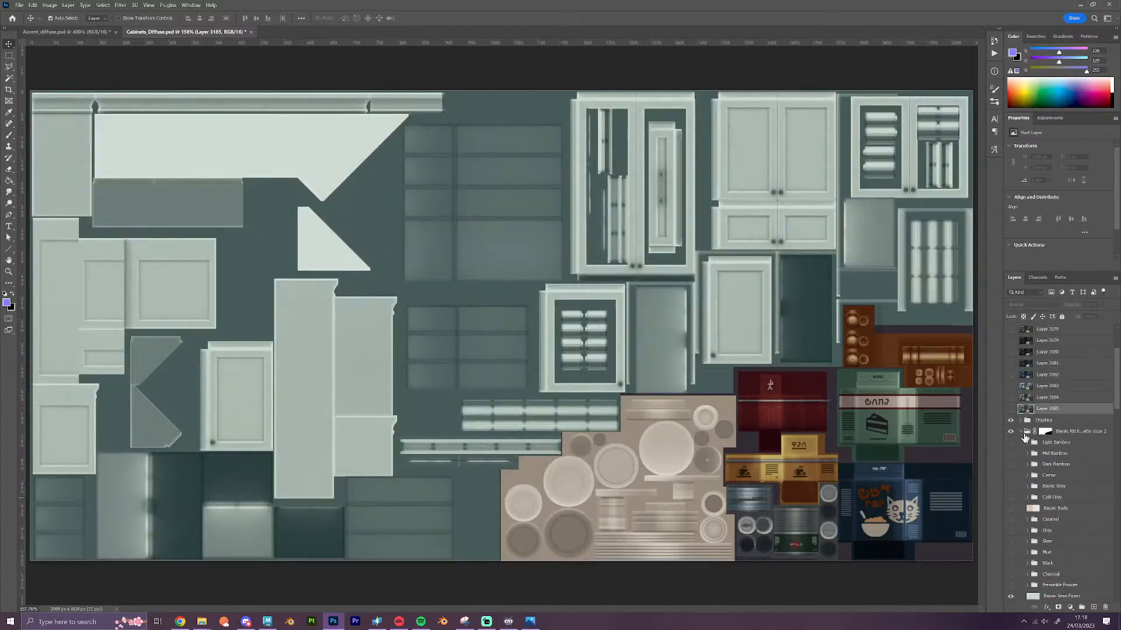
Hide Coastal Enhancement Palette copy 7 and show the Baysic Kitchen Enhance copy 3 group instead
scroll(1061, 543, "down", 10)
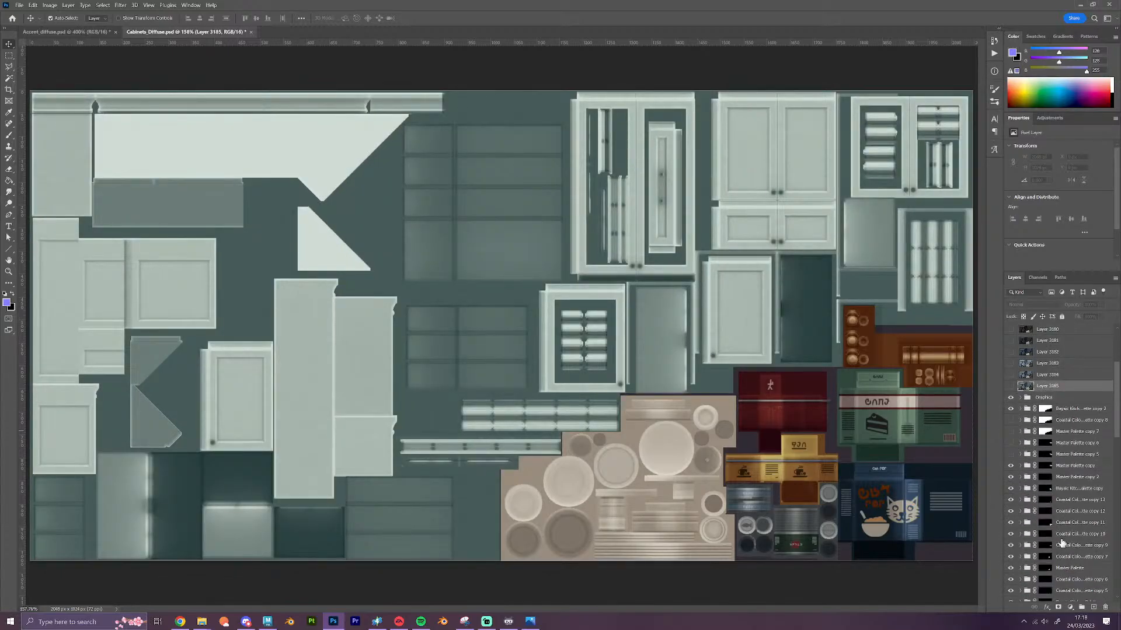
scroll(1061, 543, "down", 1)
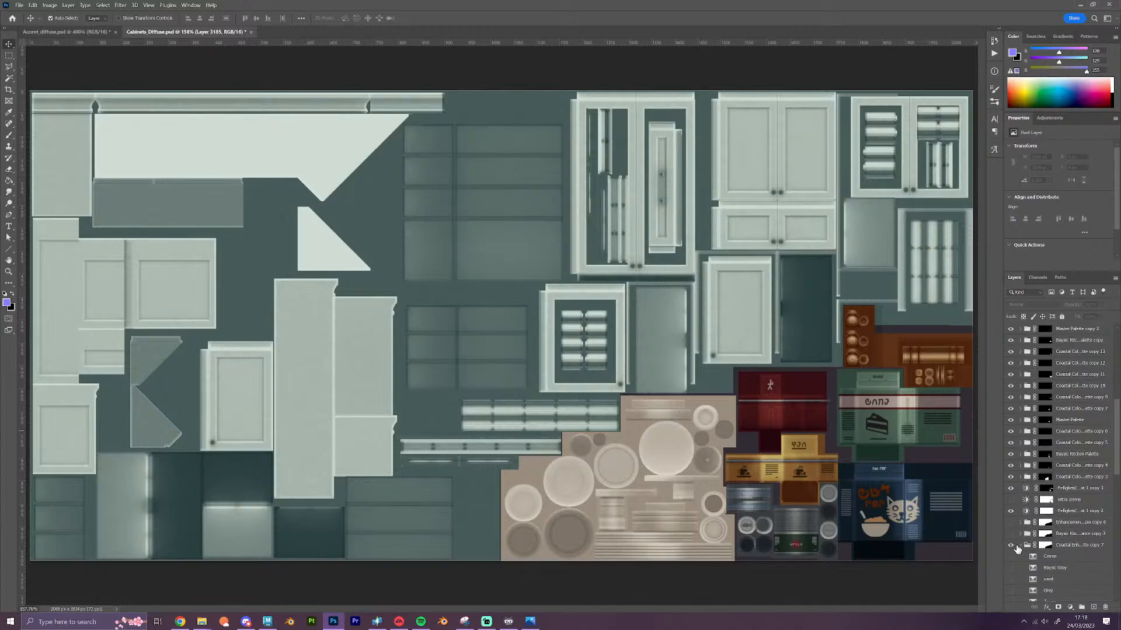
left_click(1019, 545)
left_click(1011, 546)
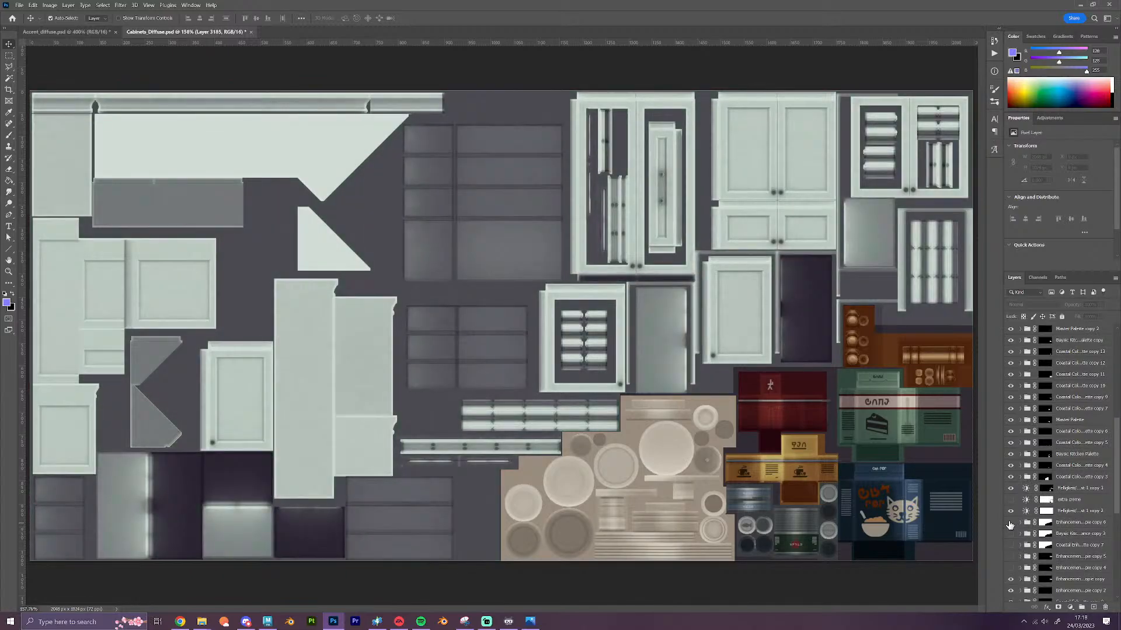
left_click(1011, 534)
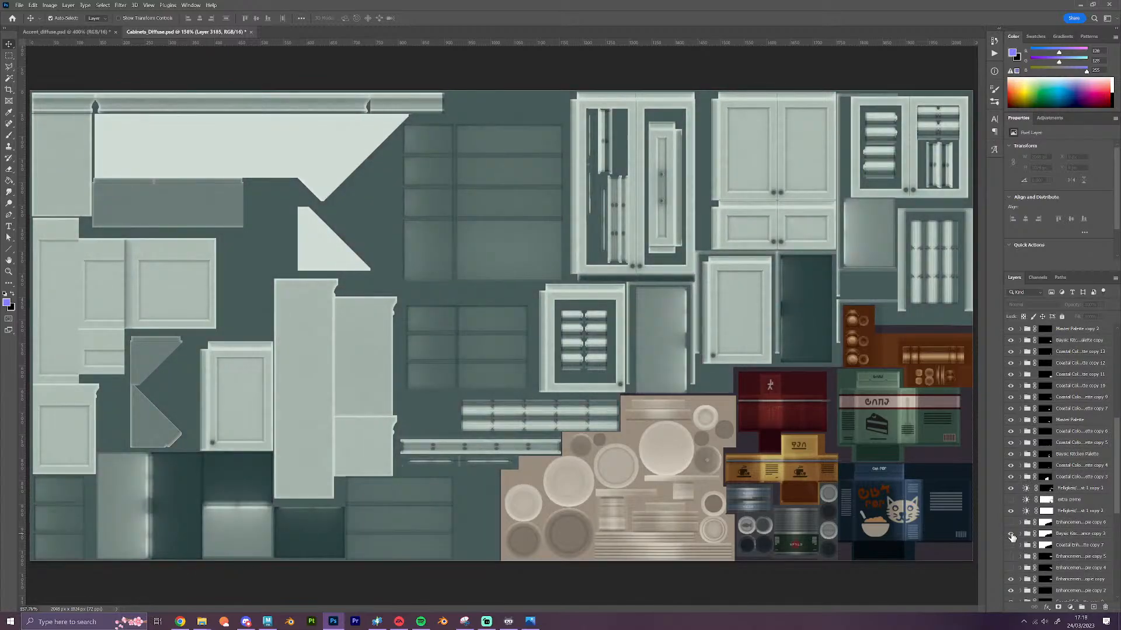
Switch Baysic Kitchen Enhance copy 3 from its Forest layer to Baysic Sea Foam and collapse the group
left_click(1020, 534)
scroll(1021, 534, "down", 5)
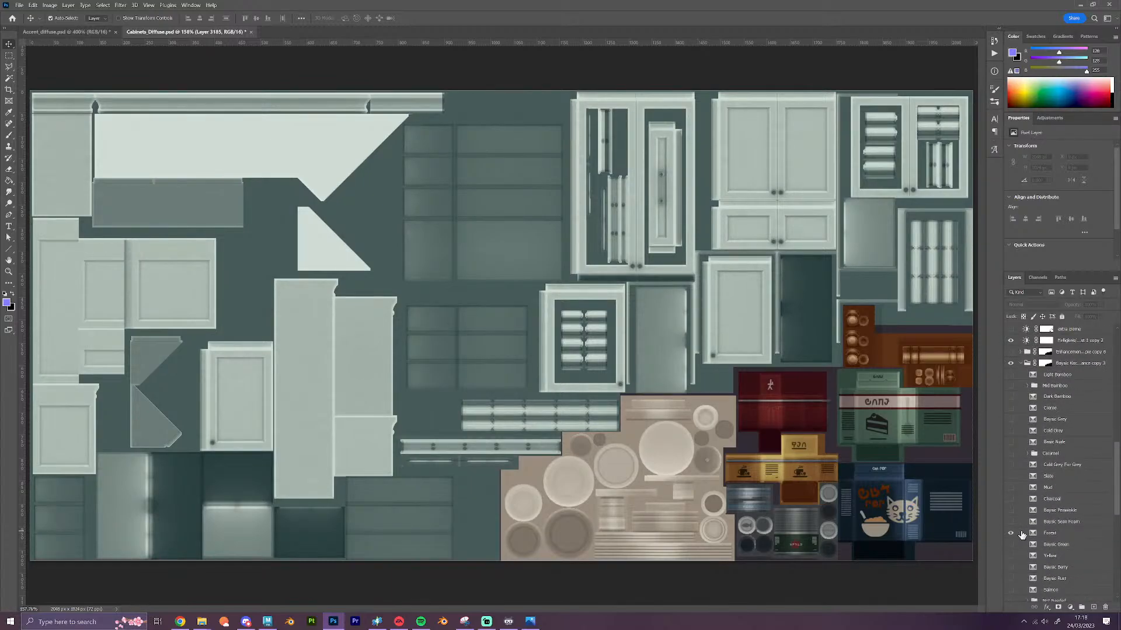
left_click(1010, 533)
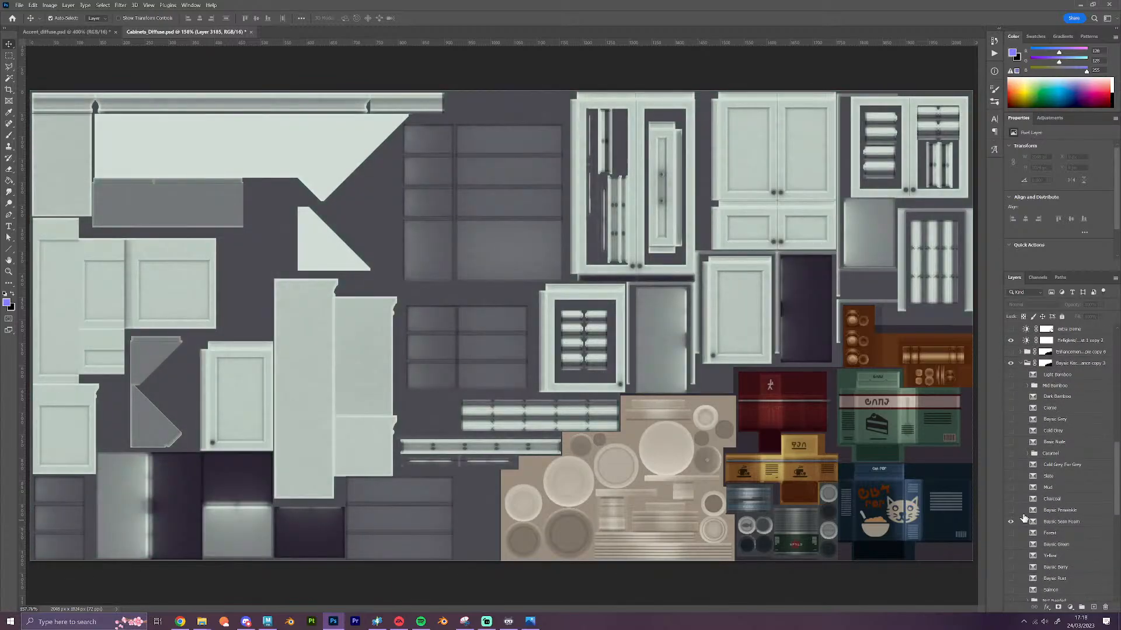
left_click(1011, 521)
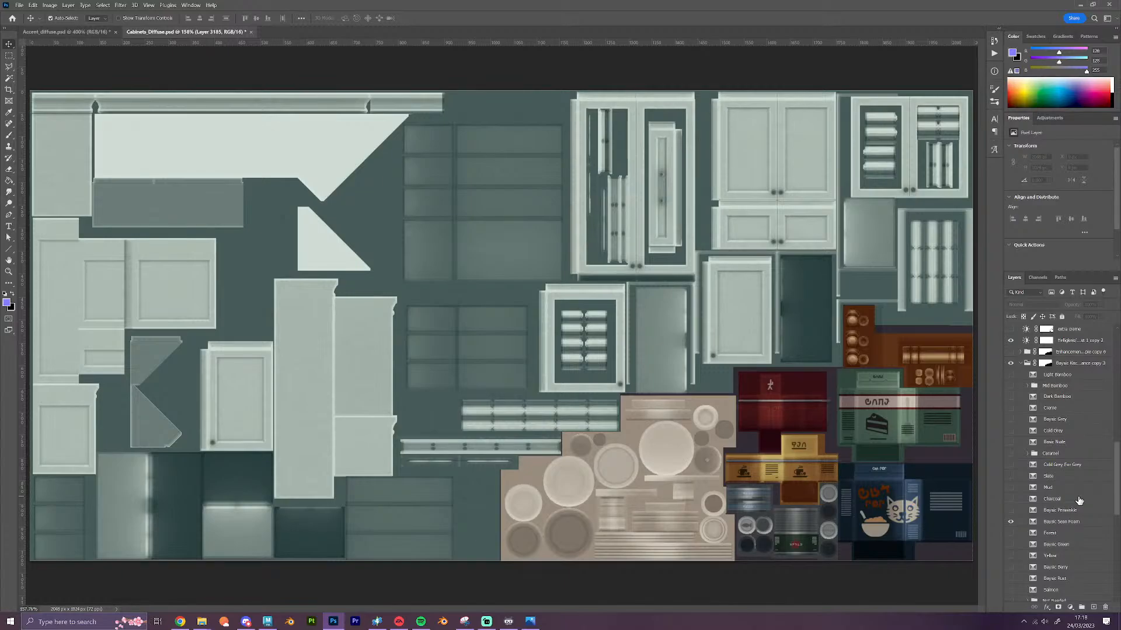
scroll(1079, 502, "up", 3)
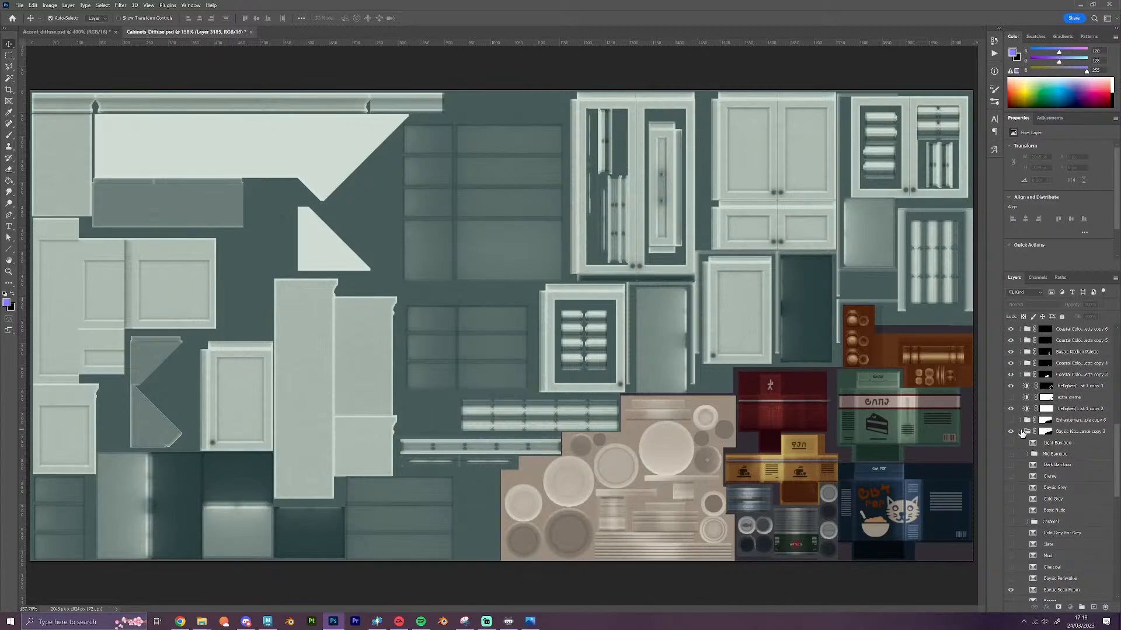
left_click(1020, 432)
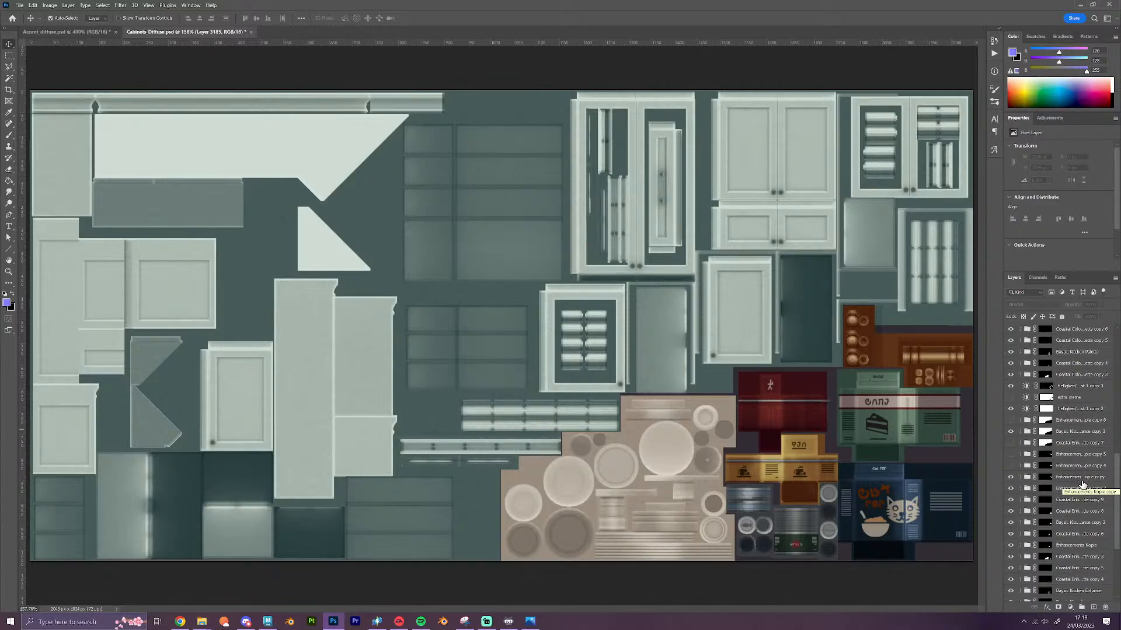
Hide the Enhancements Kopie copy and Master Palette copy groups on the orange accent area and show Master Palette copy 6
scroll(1080, 481, "up", 4)
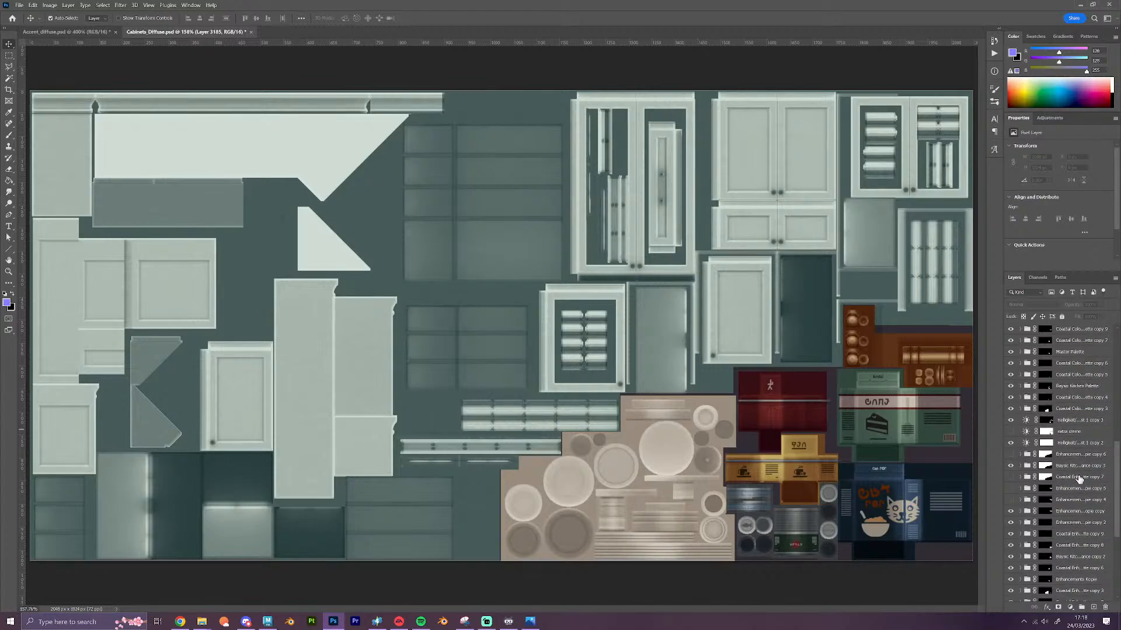
scroll(1079, 478, "up", 4)
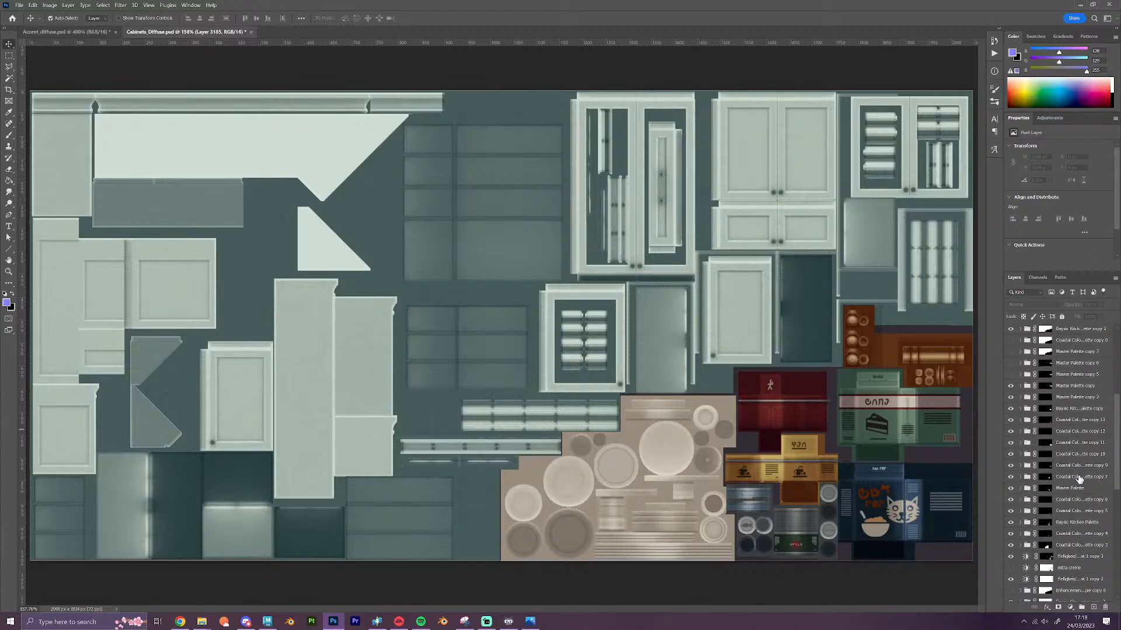
scroll(1079, 478, "up", 3)
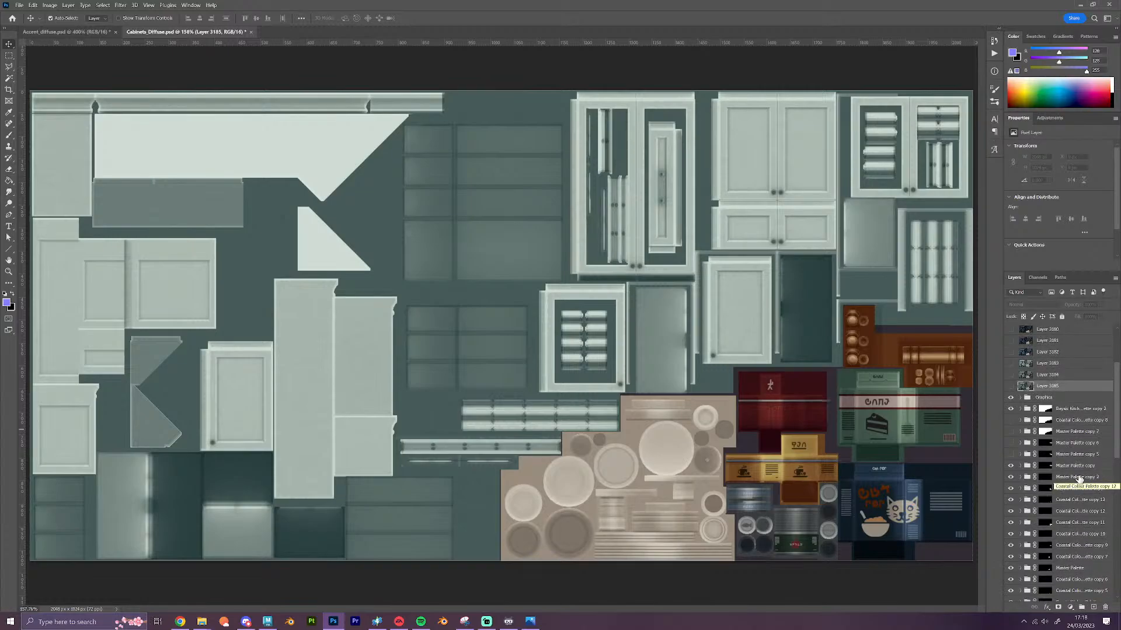
scroll(1060, 464, "down", 1)
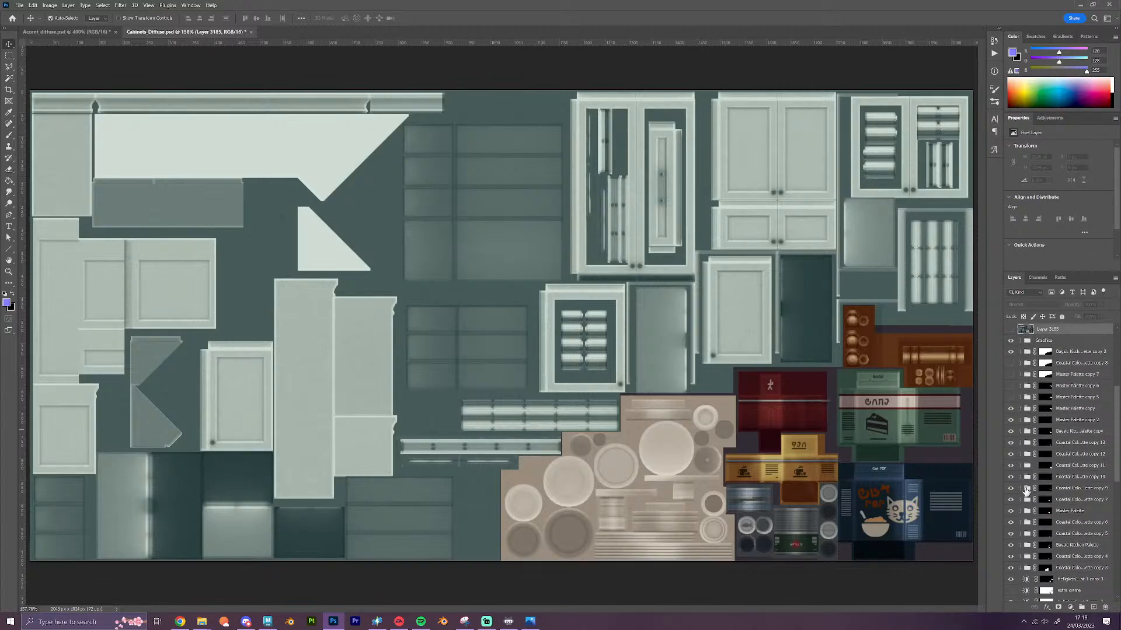
scroll(1045, 560, "down", 4)
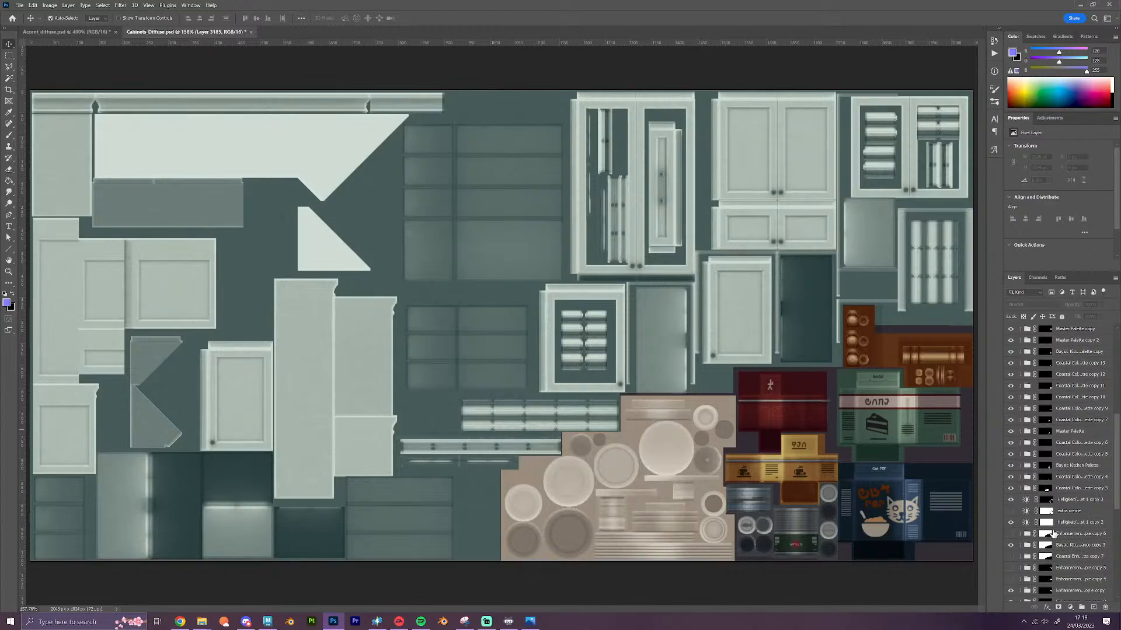
scroll(1044, 540, "down", 2)
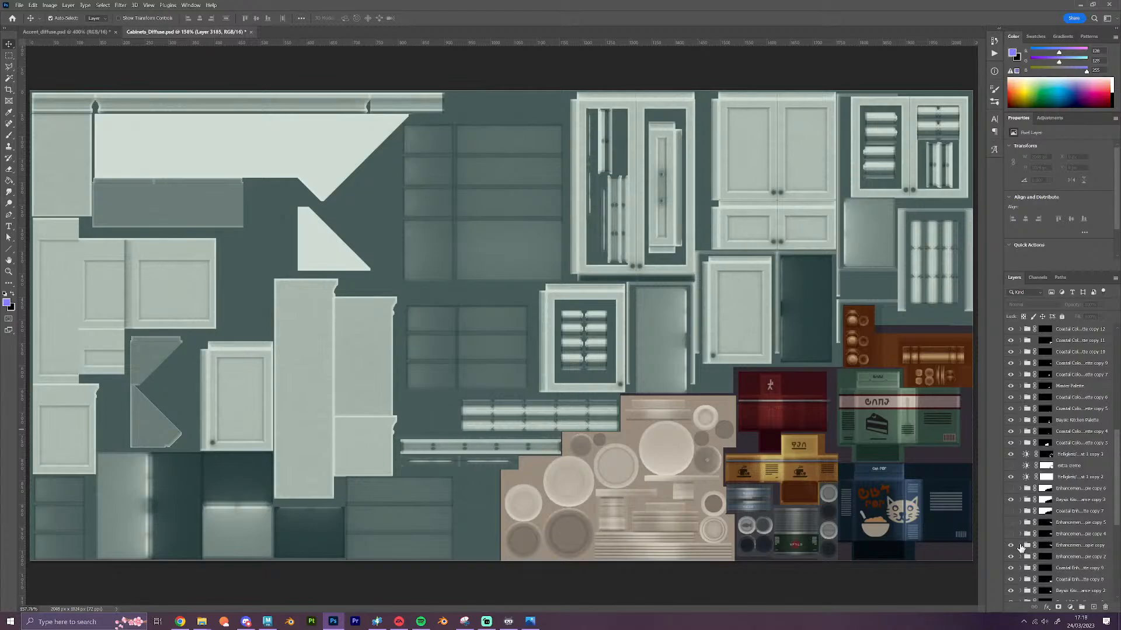
left_click(1011, 545)
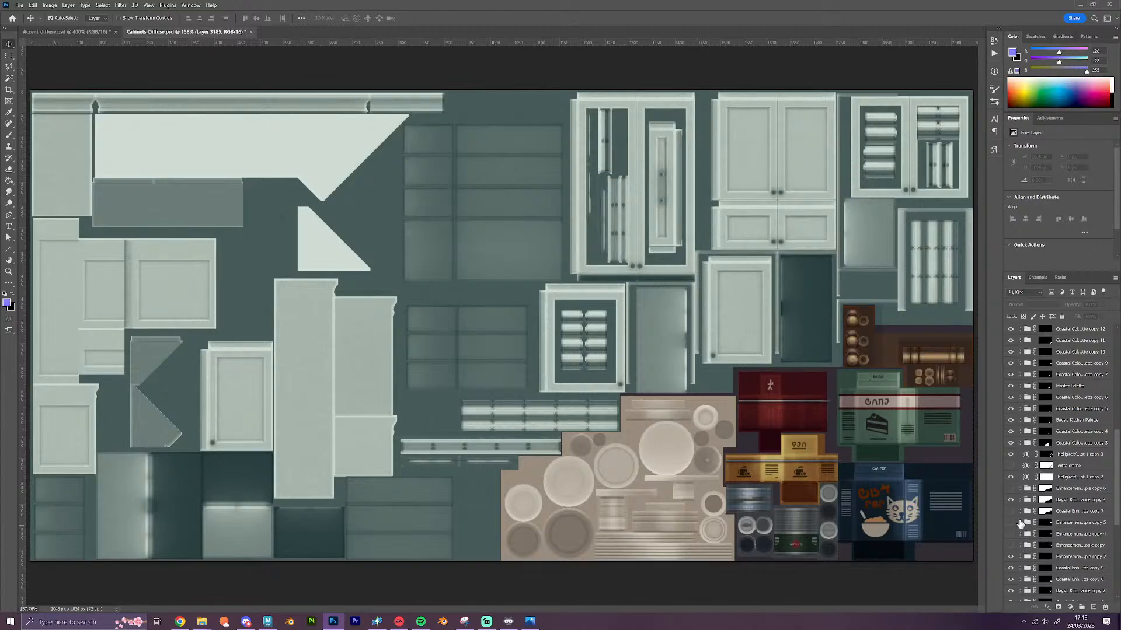
scroll(1020, 523, "up", 8)
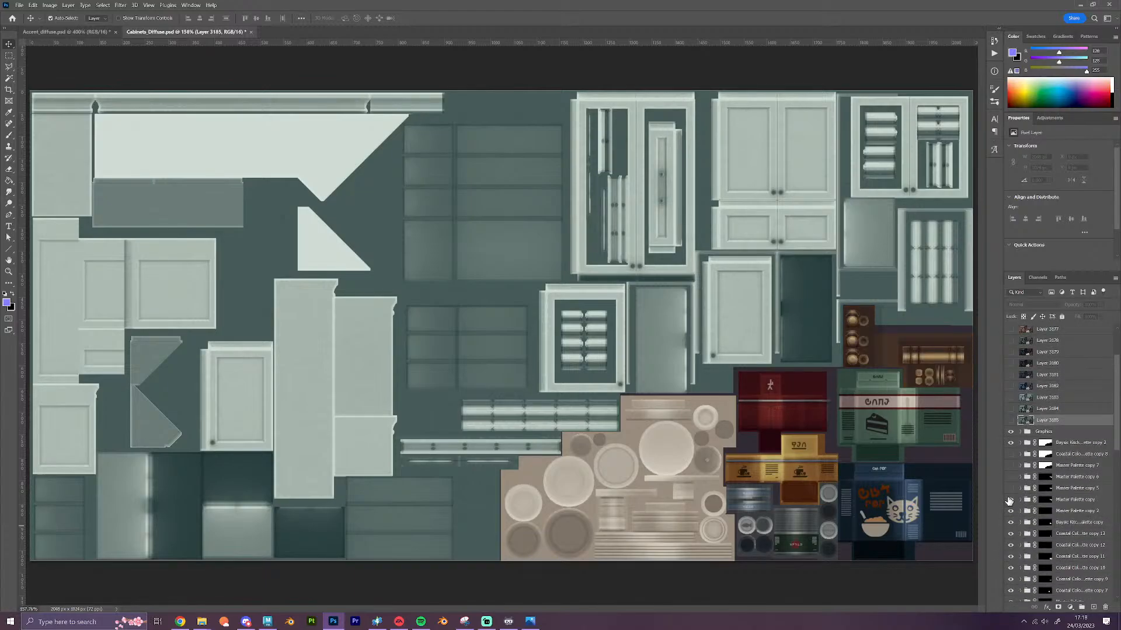
left_click(1010, 477)
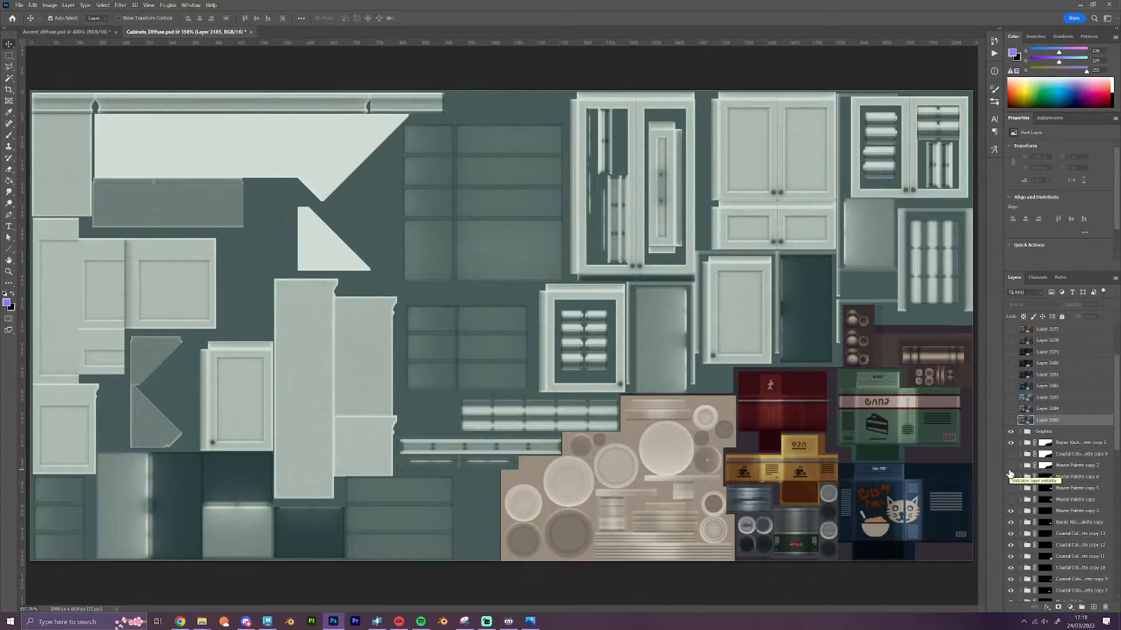
Merge all visible layers of the Sea Foam variant into a new layer above the Graphics group and hide it
left_click(1053, 432)
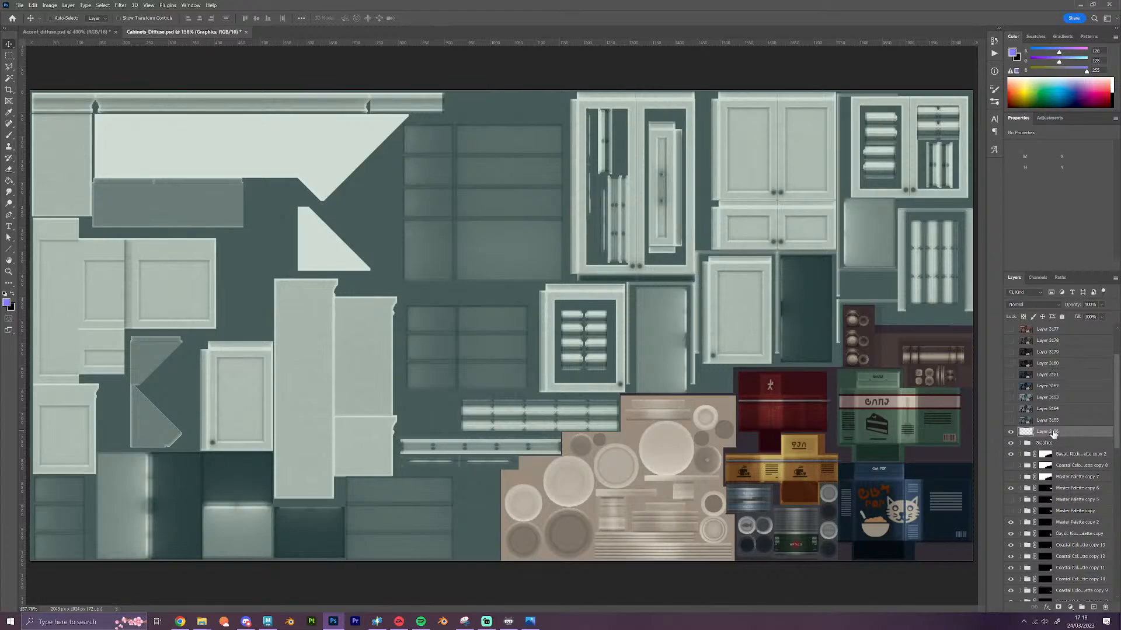
key("ctrl+shift+alt+e")
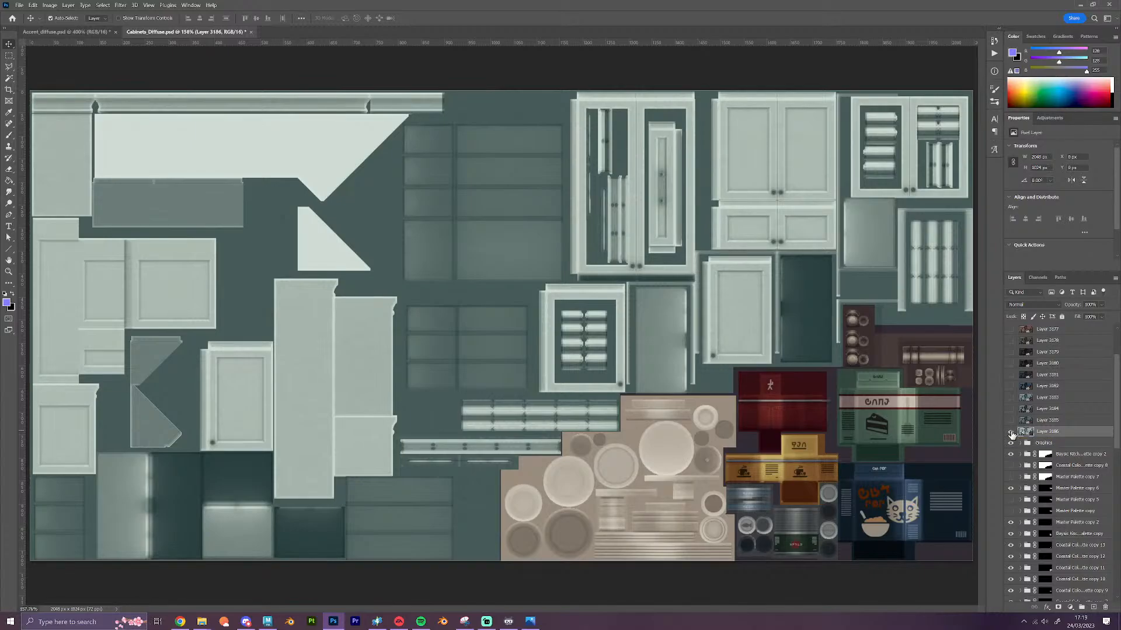
left_click(1011, 432)
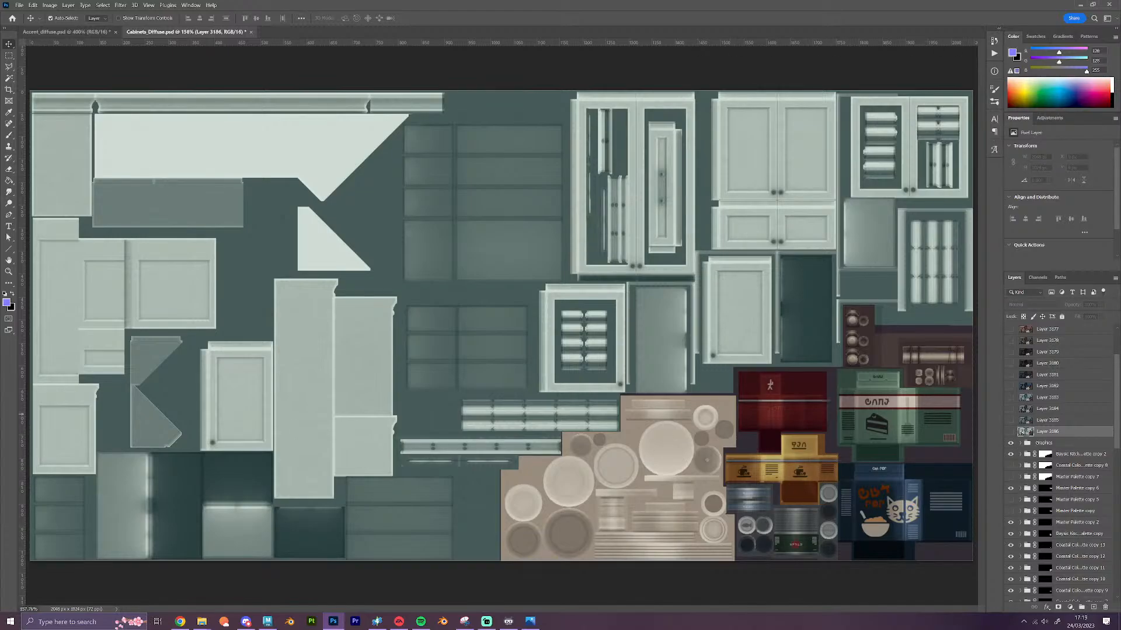
Compare the cabinets with and without the Baysic Kitchen Enhance copy 3 group
scroll(1036, 491, "down", 2)
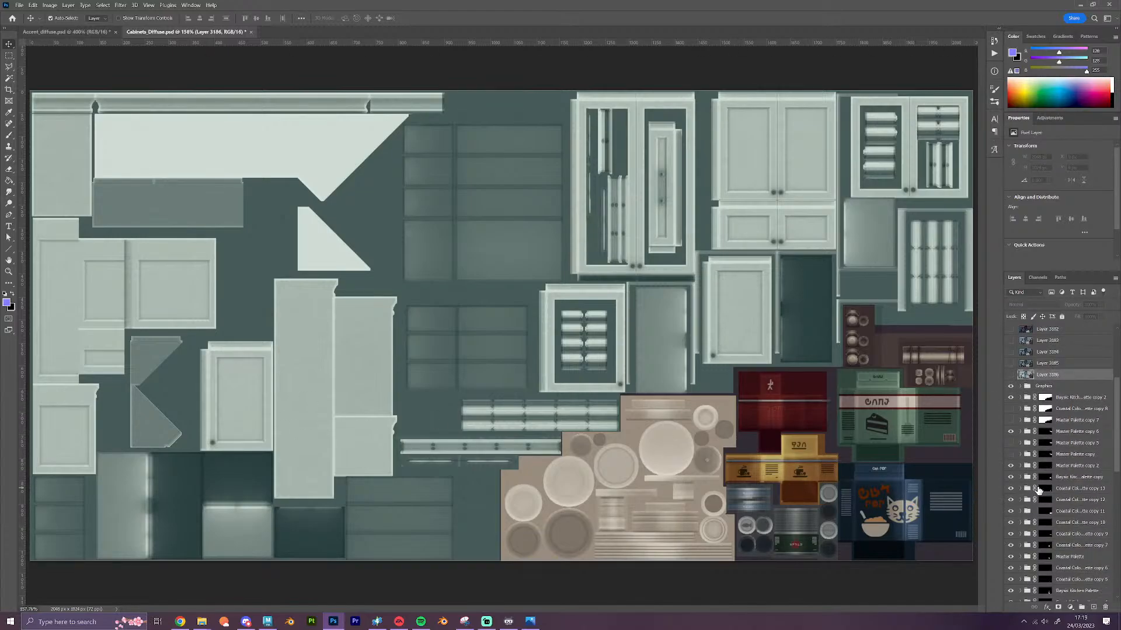
scroll(1038, 489, "down", 5)
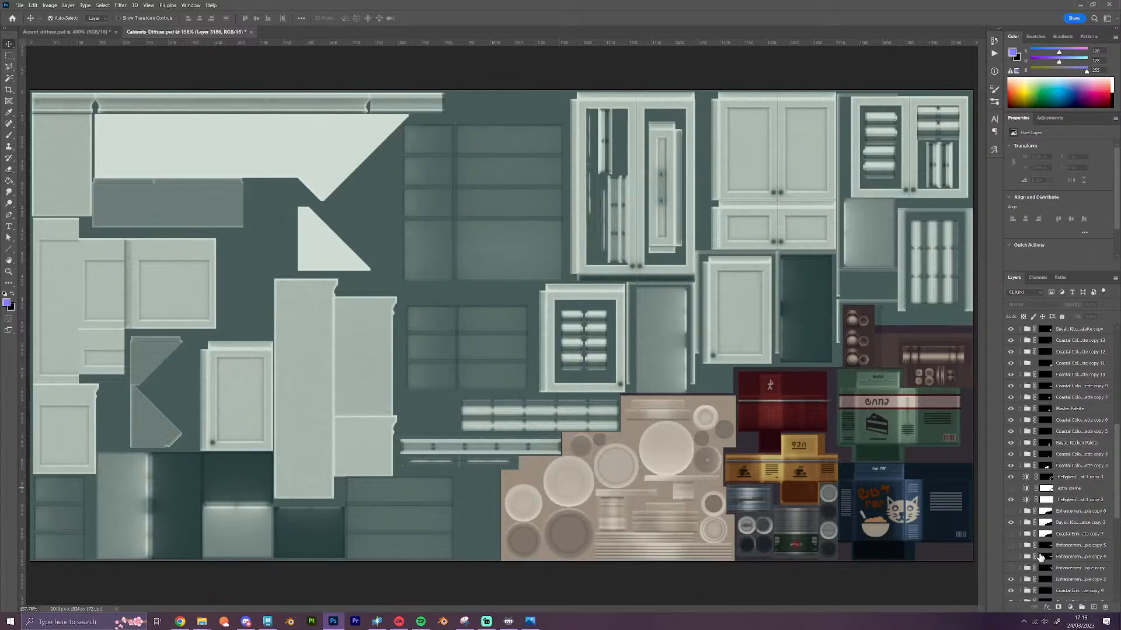
left_click(1013, 524)
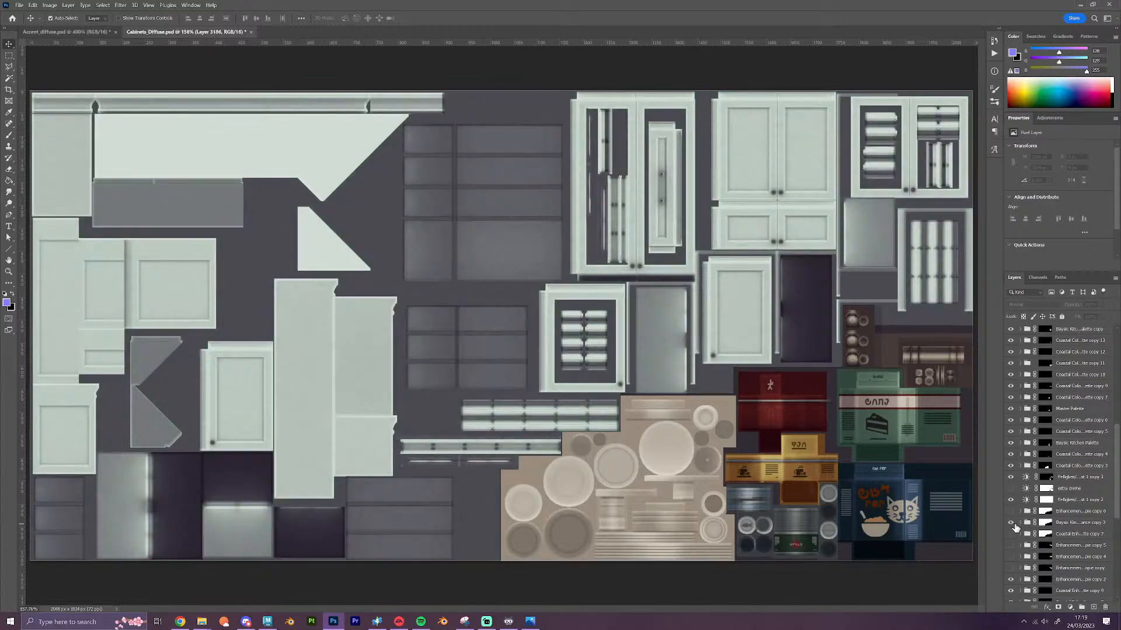
left_click(1012, 524)
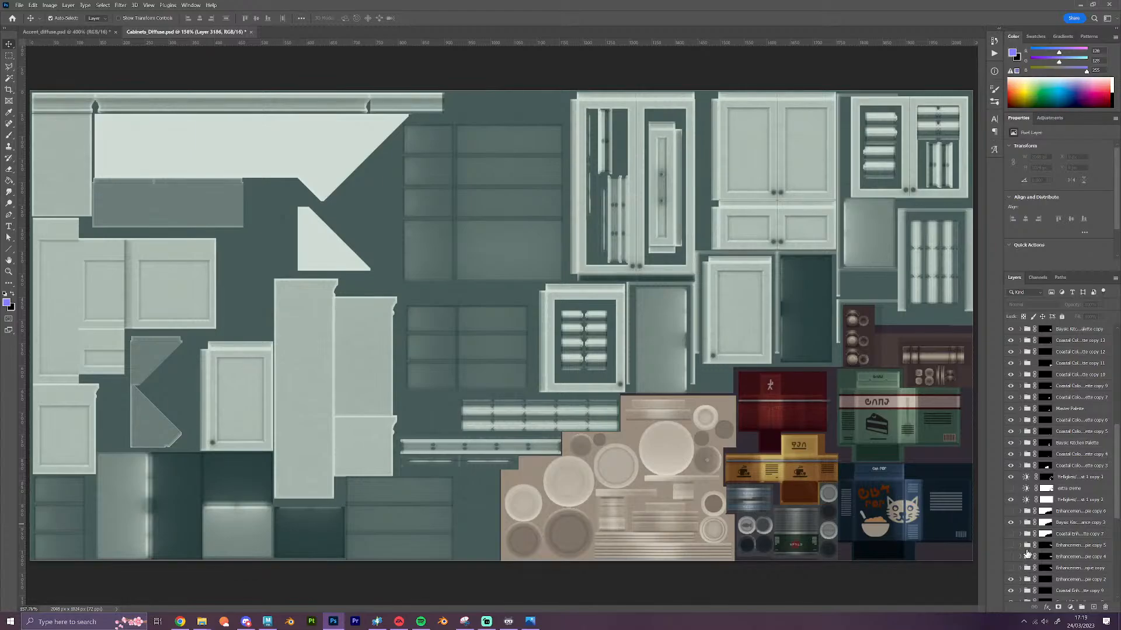
scroll(1026, 549, "up", 1)
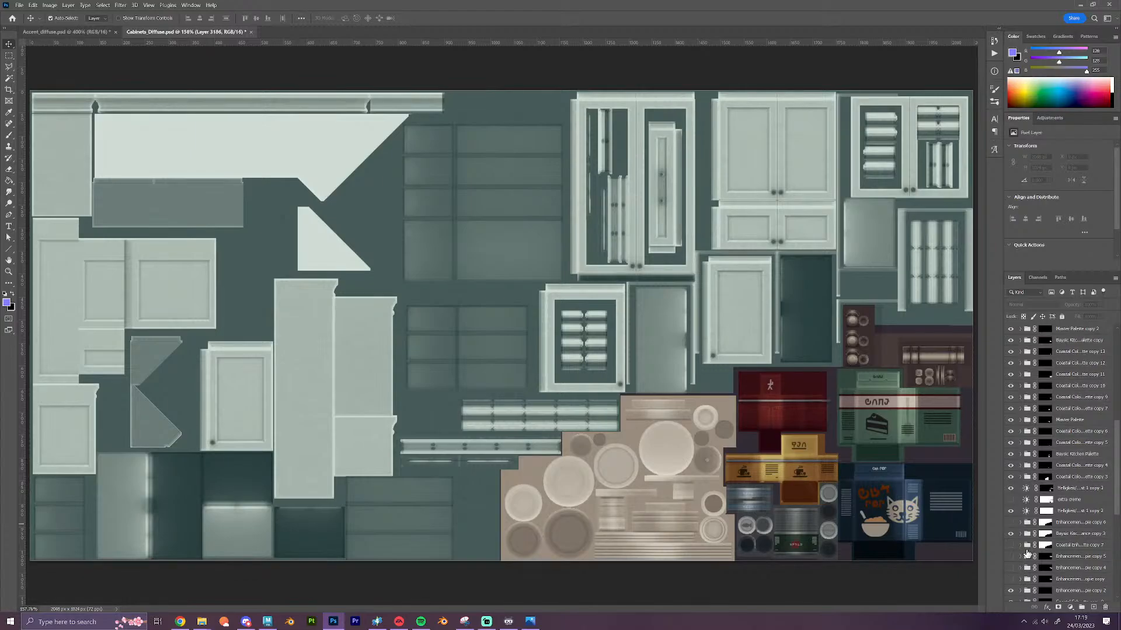
Select the Graphics group and switch to the other open window
scroll(1026, 549, "up", 8)
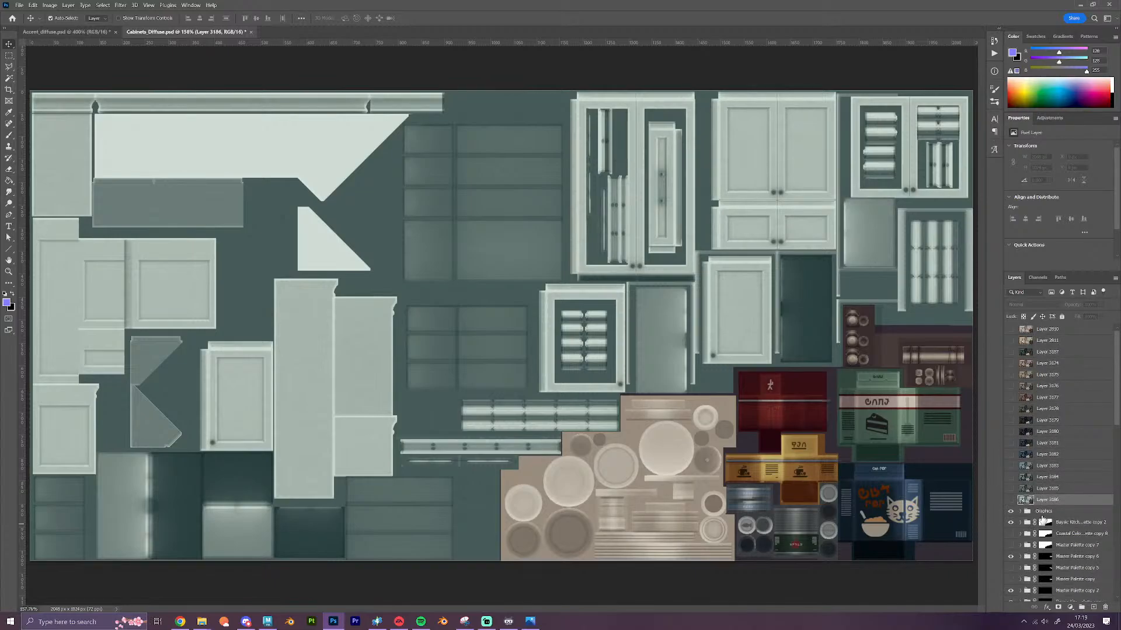
left_click(1062, 517)
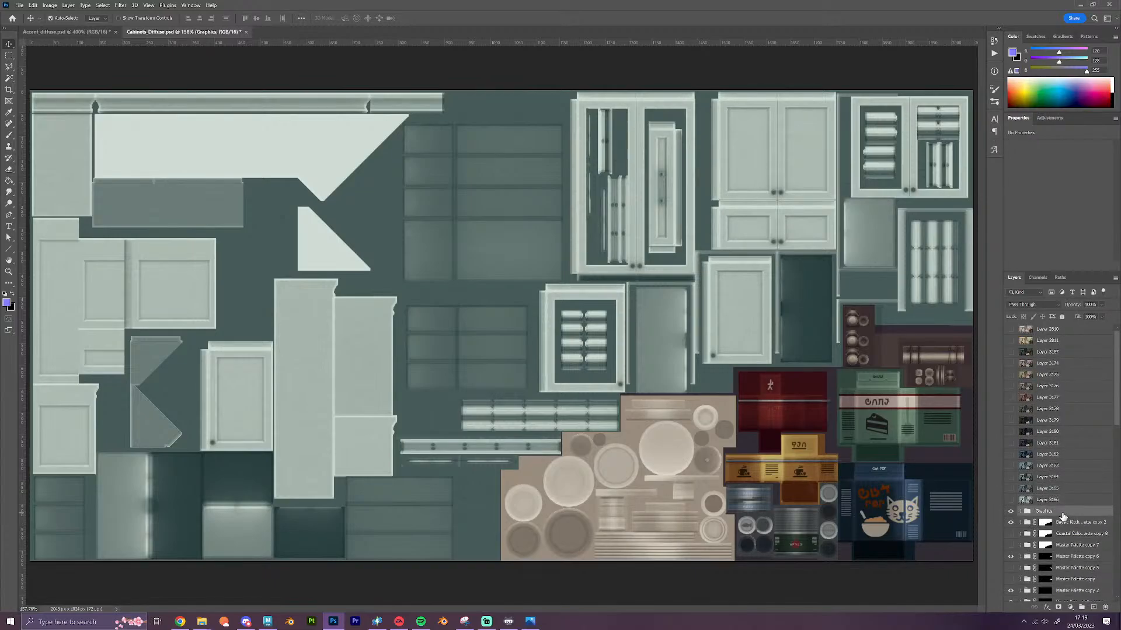
key("alt+Tab")
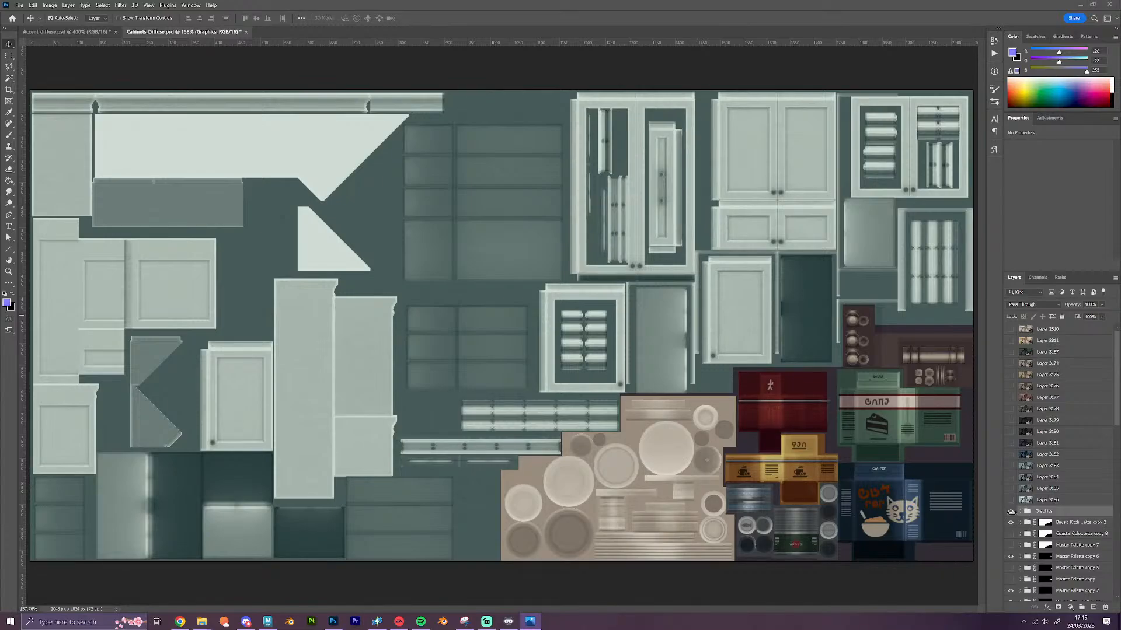
Hide Master Palette copy 6 and Baysic Kitchen Palette copy 2, and show Master Palette copy and Master Palette copy 7
scroll(1039, 512, "down", 2)
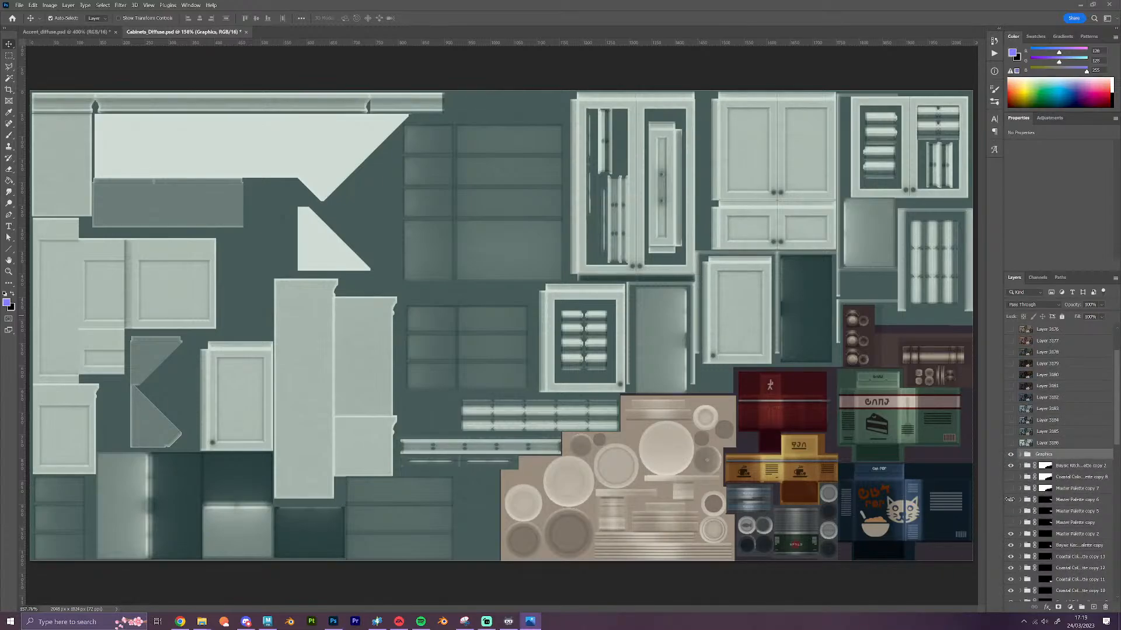
left_click(1010, 499)
left_click(1010, 524)
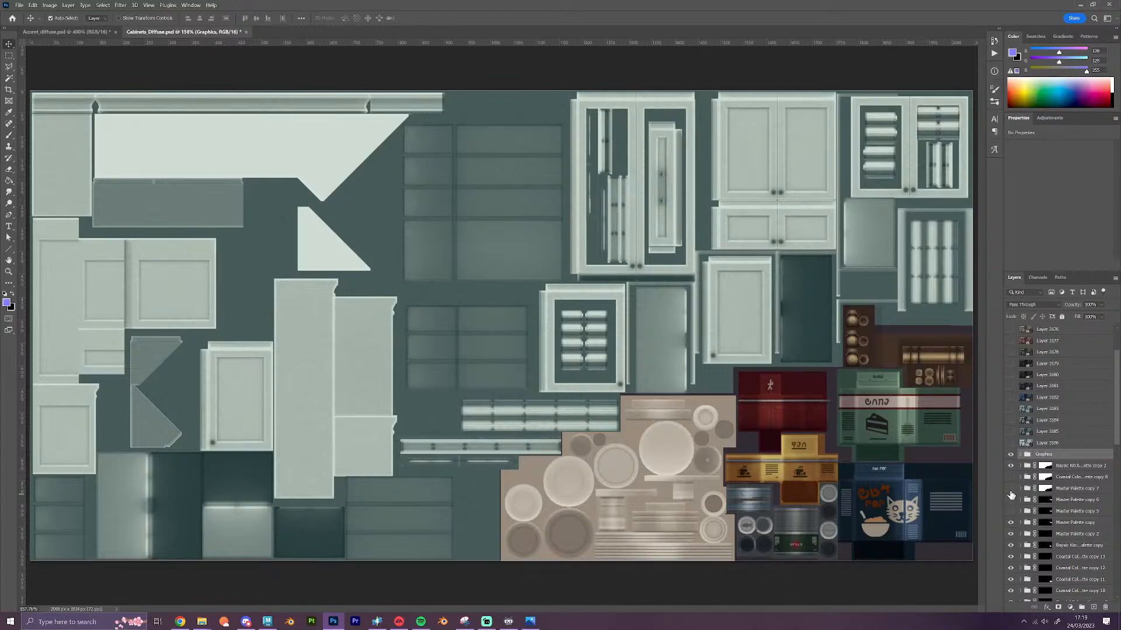
left_click(1010, 465)
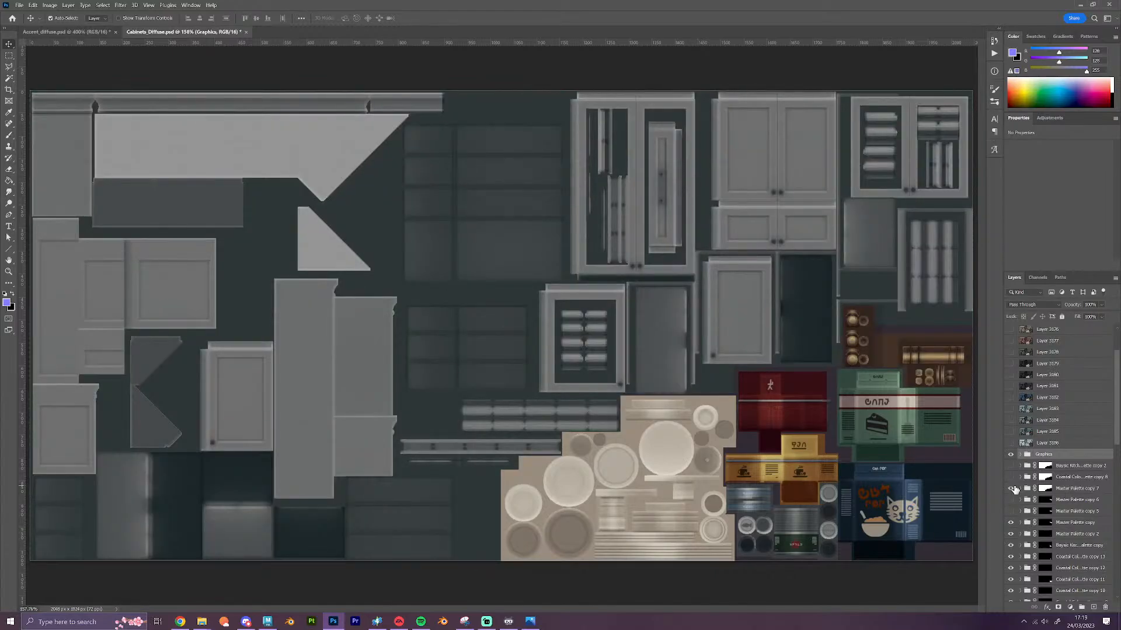
left_click(1010, 488)
Replace the Baysic Kitchen Enhance copy 3 group with Enhancements Kopie copy 6 and show Enhancements Kopie copy on the orange accent area
scroll(1062, 514, "down", 5)
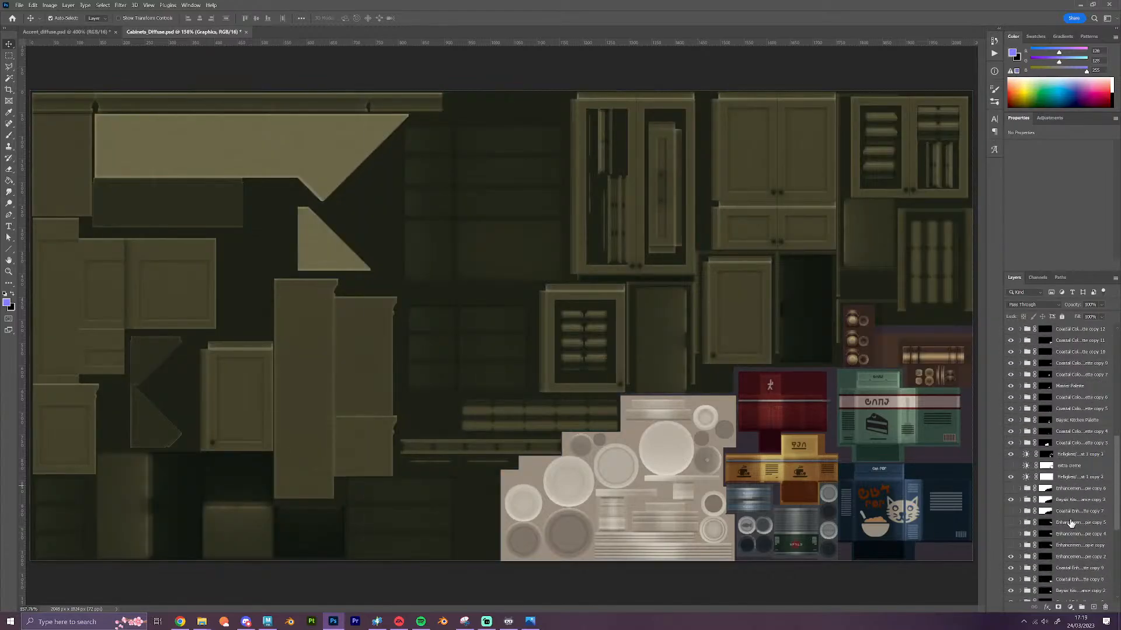
scroll(1071, 524, "down", 1)
left_click(1011, 483)
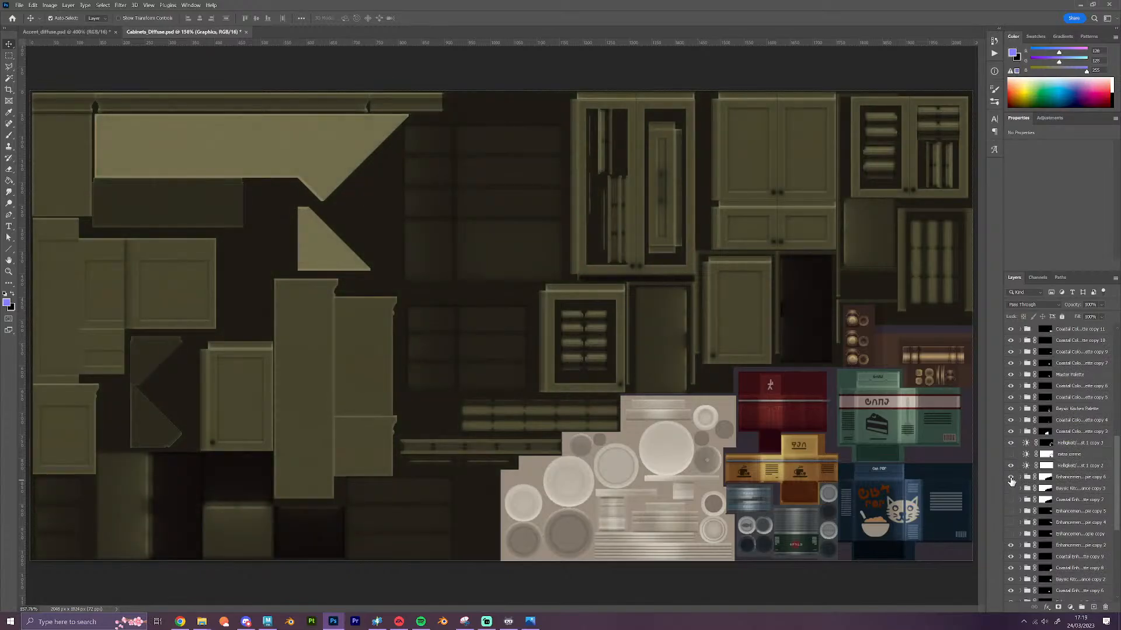
left_click(1012, 537)
Merge all visible layers of the olive green variant into a new layer above the Graphics group and hide it
scroll(1056, 435, "up", 7)
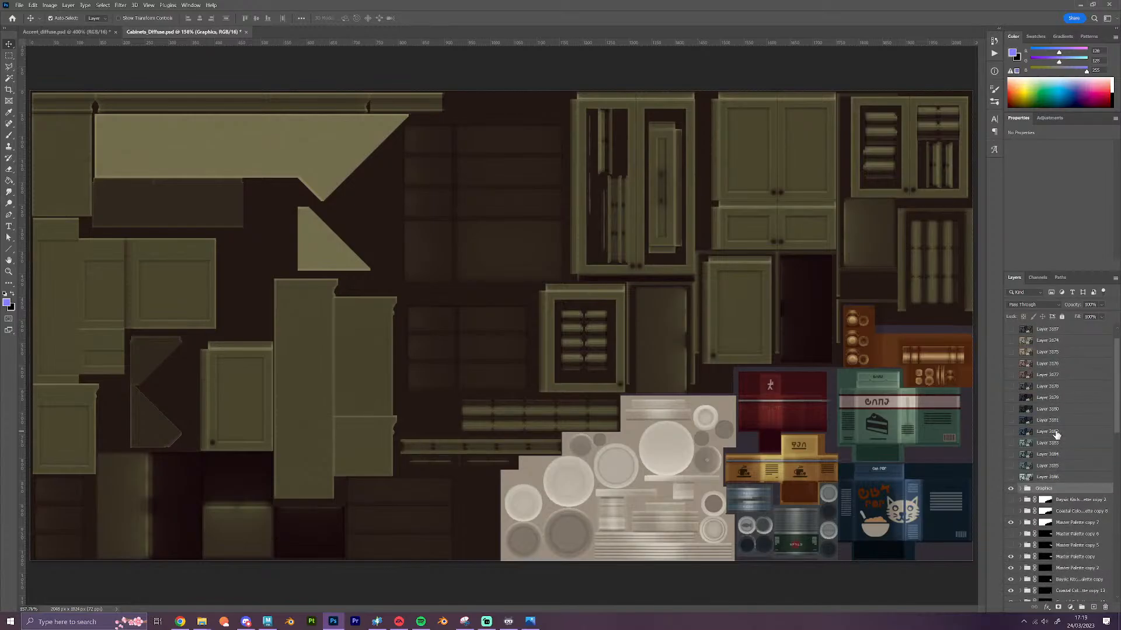
scroll(1057, 435, "up", 1)
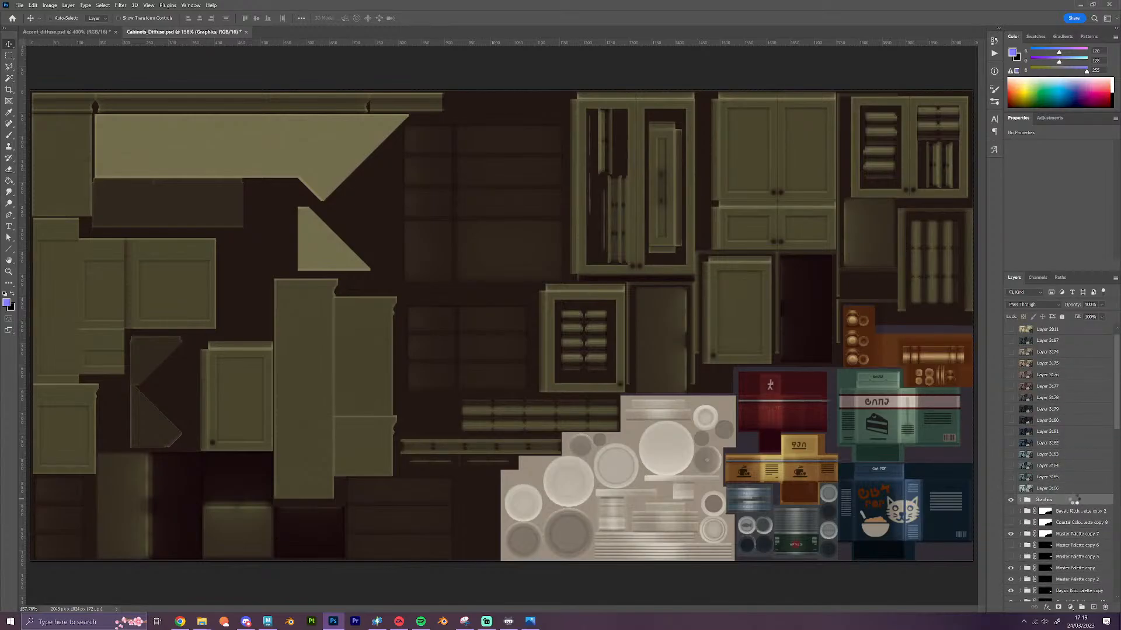
key("ctrl+shift+alt+e")
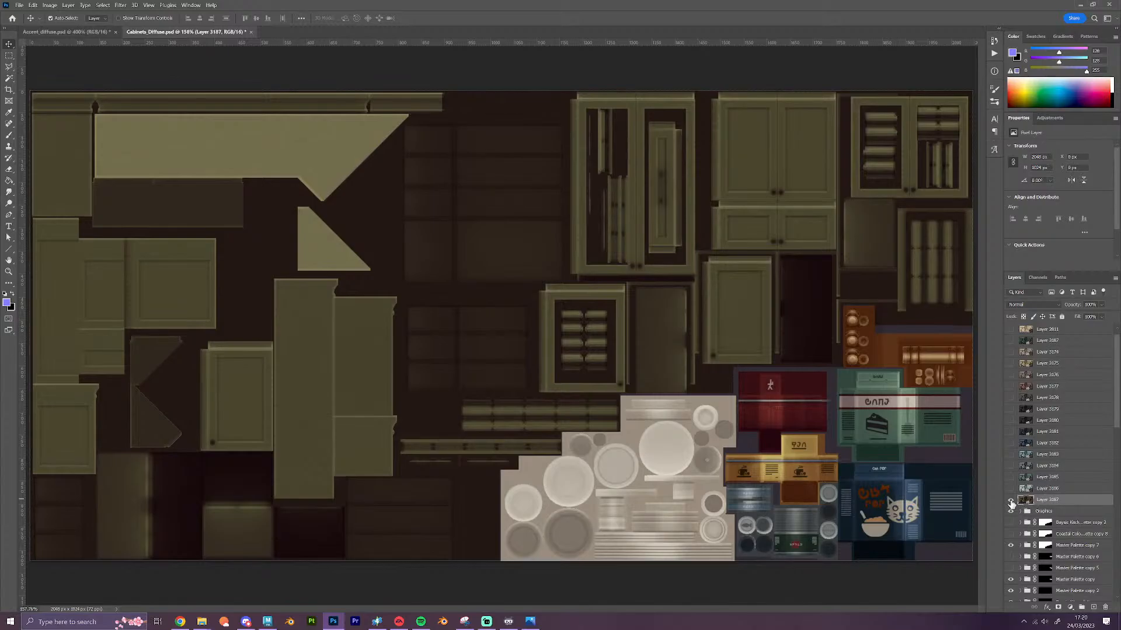
left_click(1010, 500)
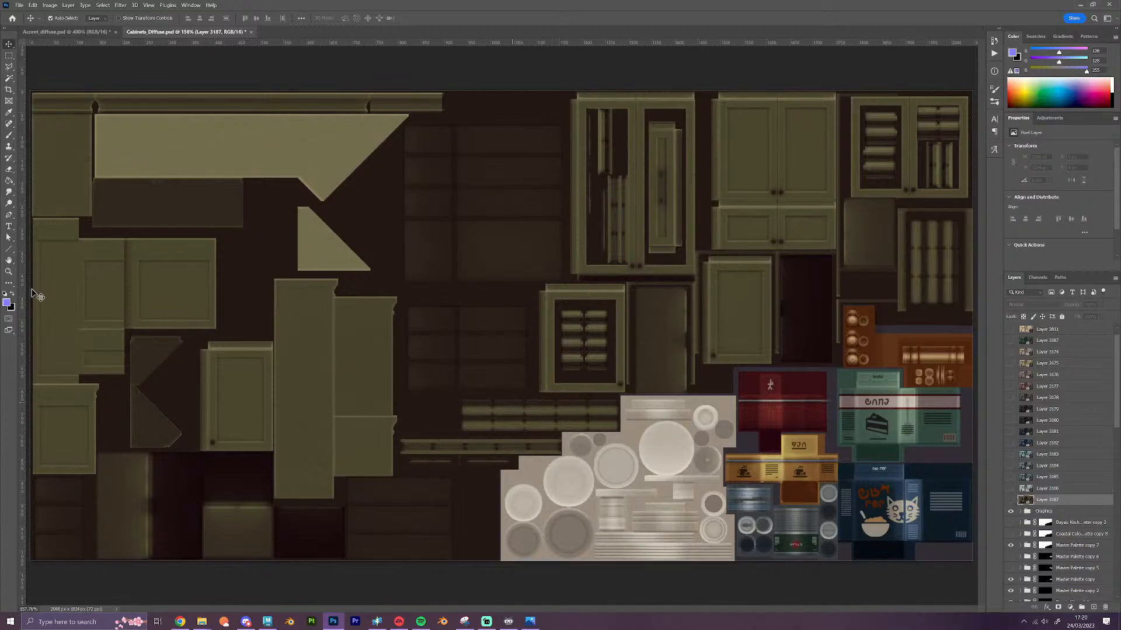
Hide Master Palette copy 7, show the Coastal palette group directly above it and turn on its Coastal Green colour
key("alt+Tab")
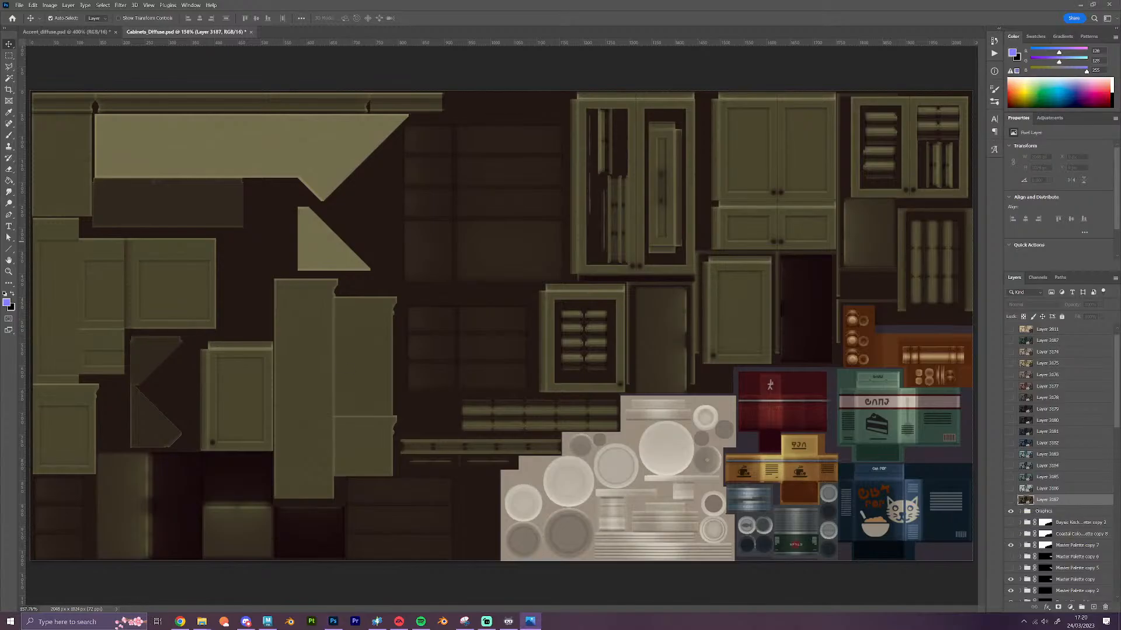
scroll(1030, 506, "down", 2)
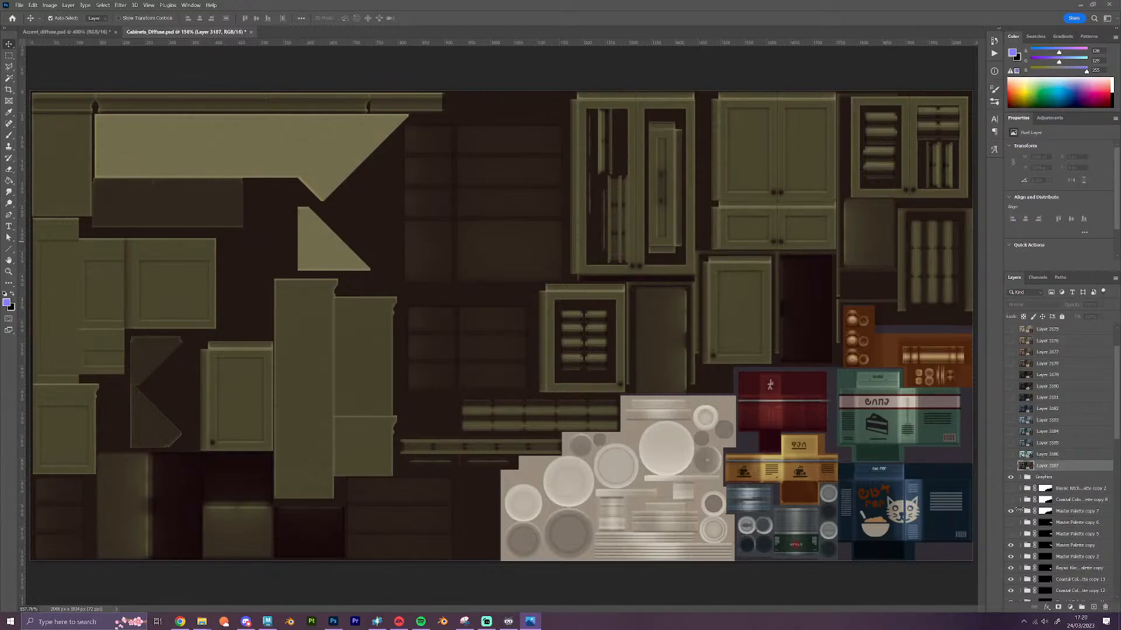
left_click(1011, 511)
left_click(1011, 500)
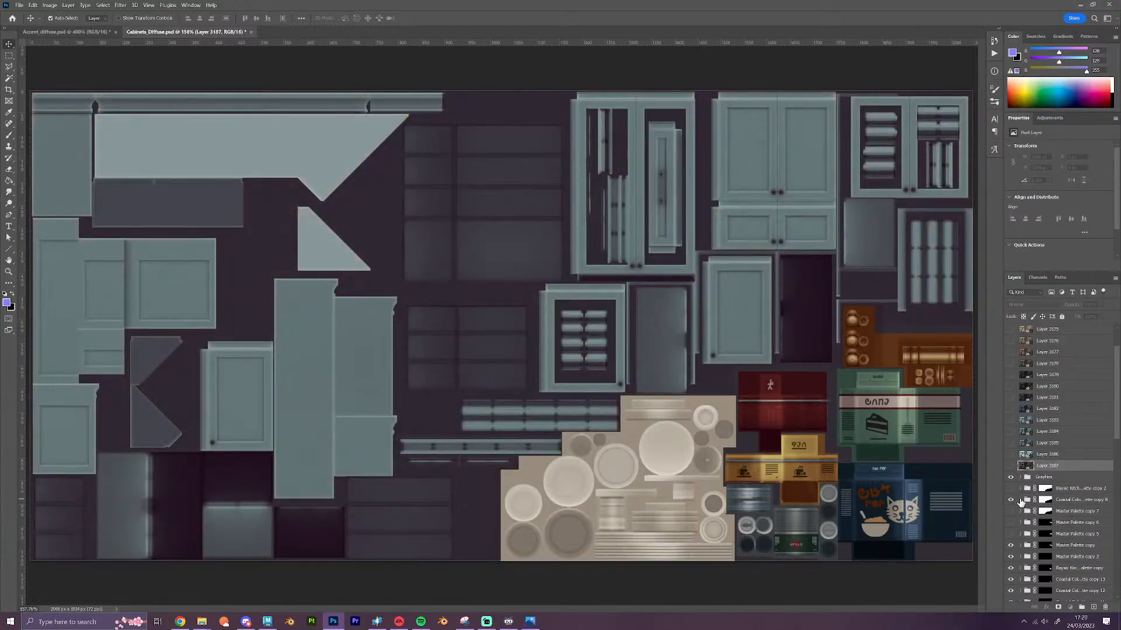
left_click(1020, 500)
scroll(1016, 501, "down", 5)
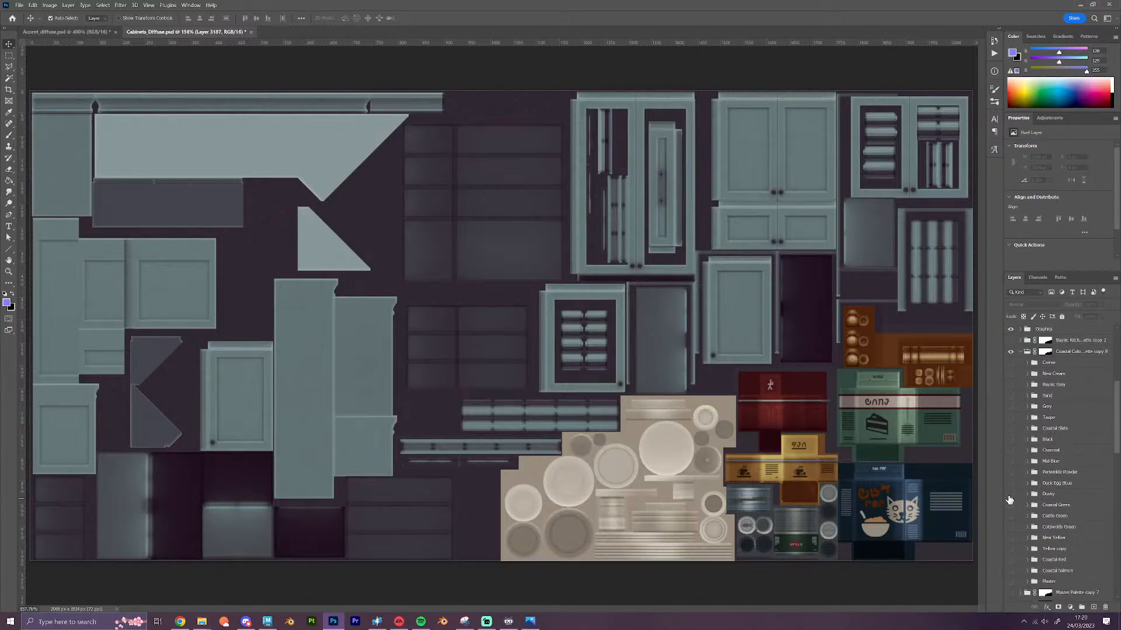
left_click(1010, 505)
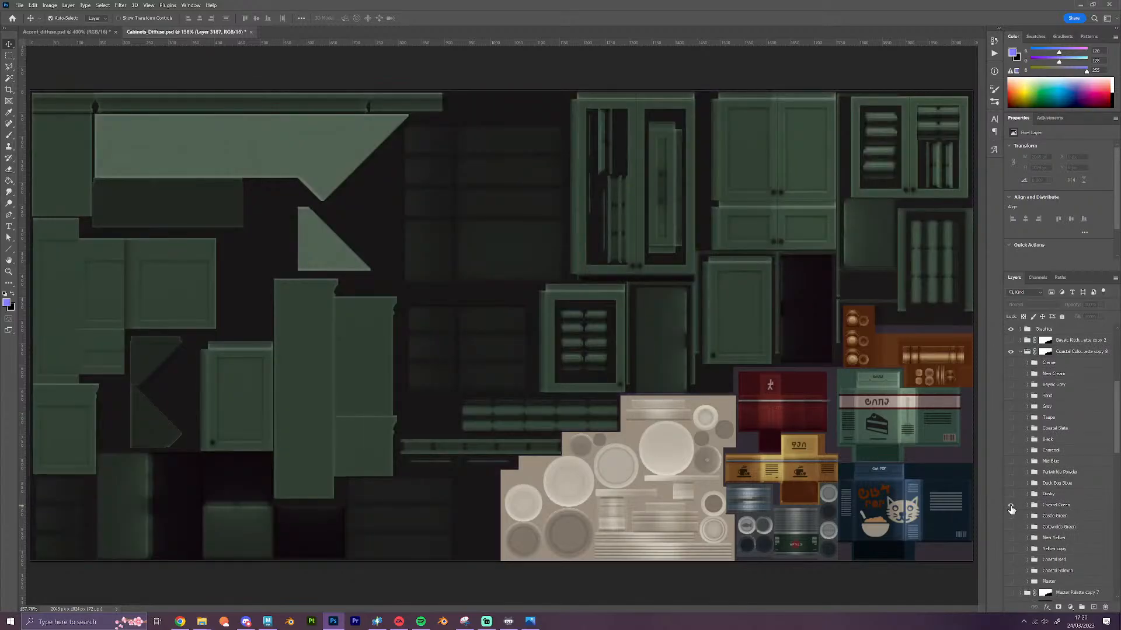
left_click(1021, 352)
Switch the accent area from Master Palette copy to Master Palette copy 5 and hide the Enhancements Kopie copy 6 group
left_click(1011, 386)
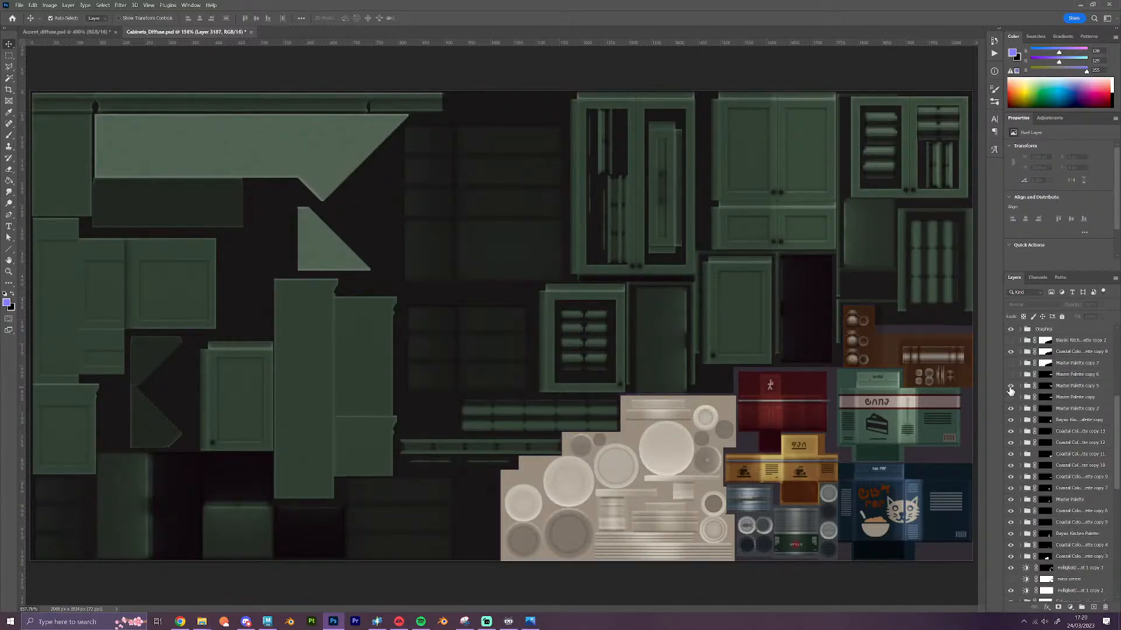
scroll(1047, 467, "down", 3)
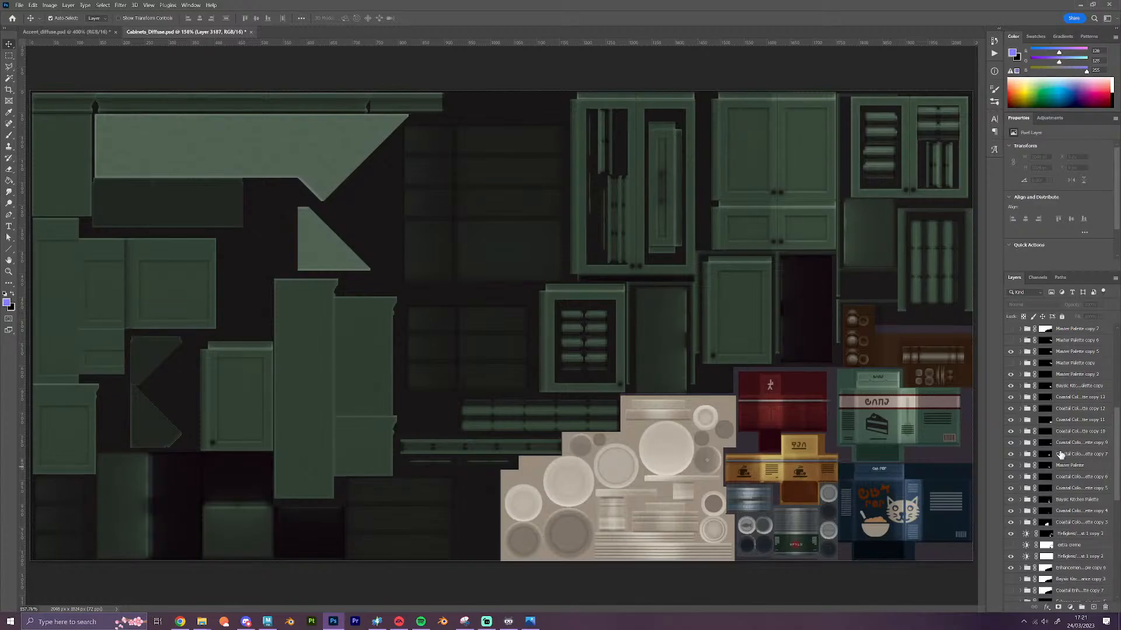
scroll(1080, 503, "down", 1)
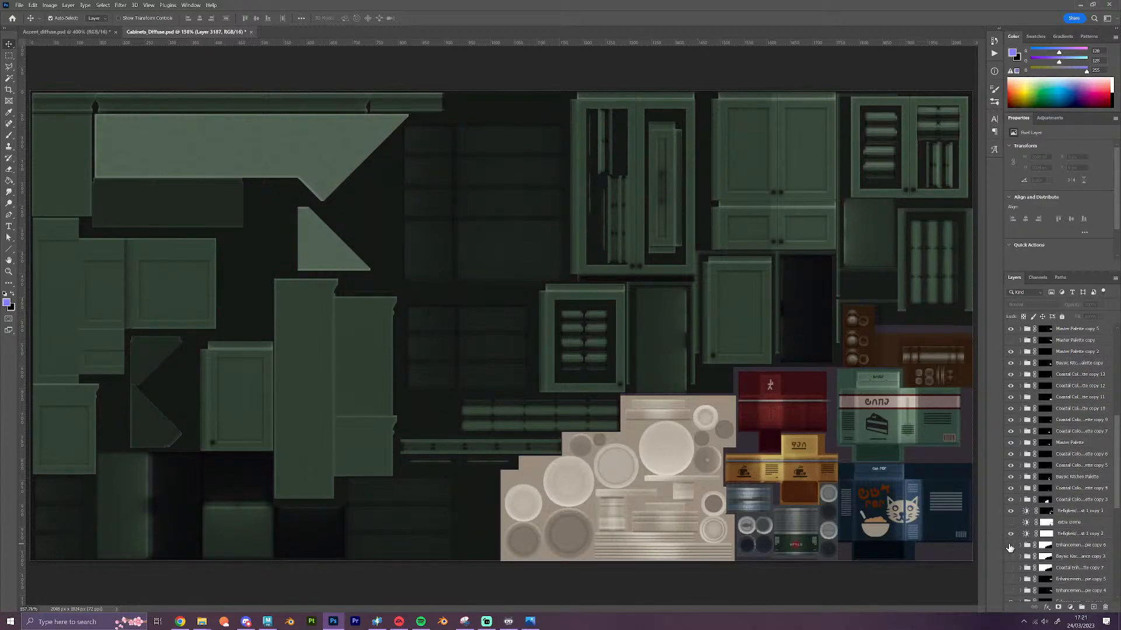
Show the Coastal enhancement group for the cabinets and switch the jars and spice rack to the Enhancements copy 4 group
left_click(1010, 568)
left_click(1020, 568)
scroll(1040, 505, "down", 1)
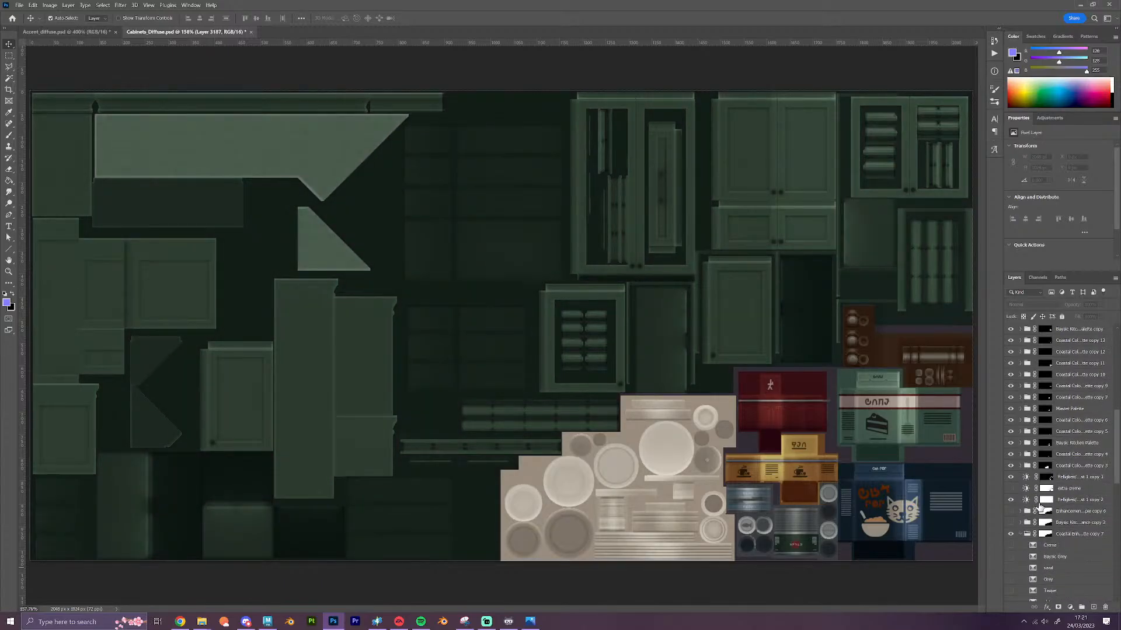
scroll(1040, 506, "down", 3)
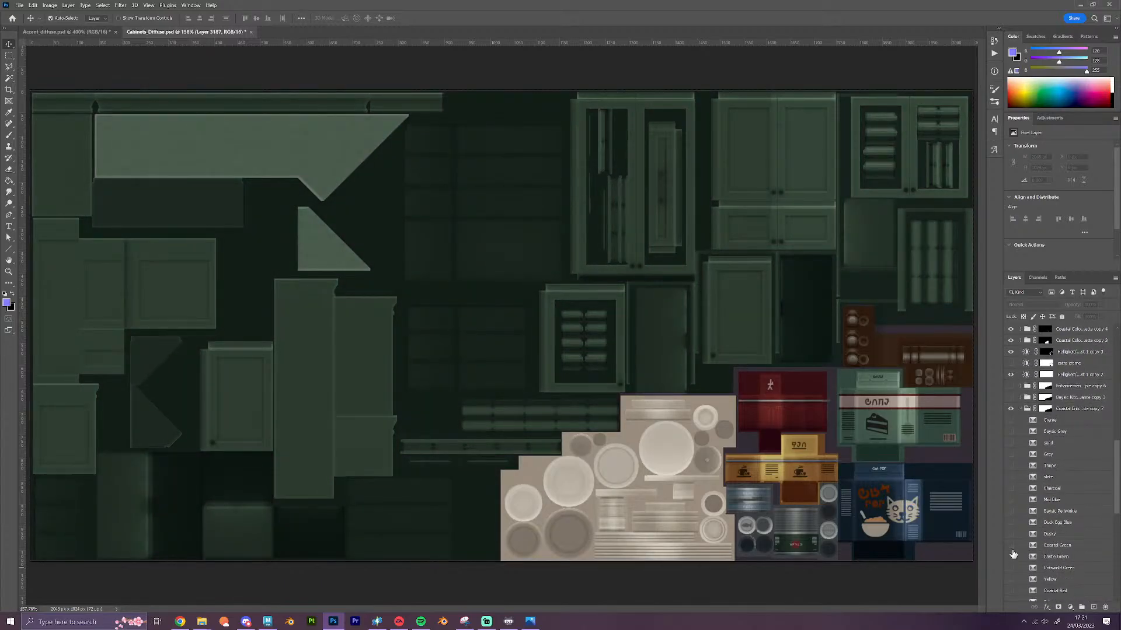
scroll(1040, 484, "up", 3)
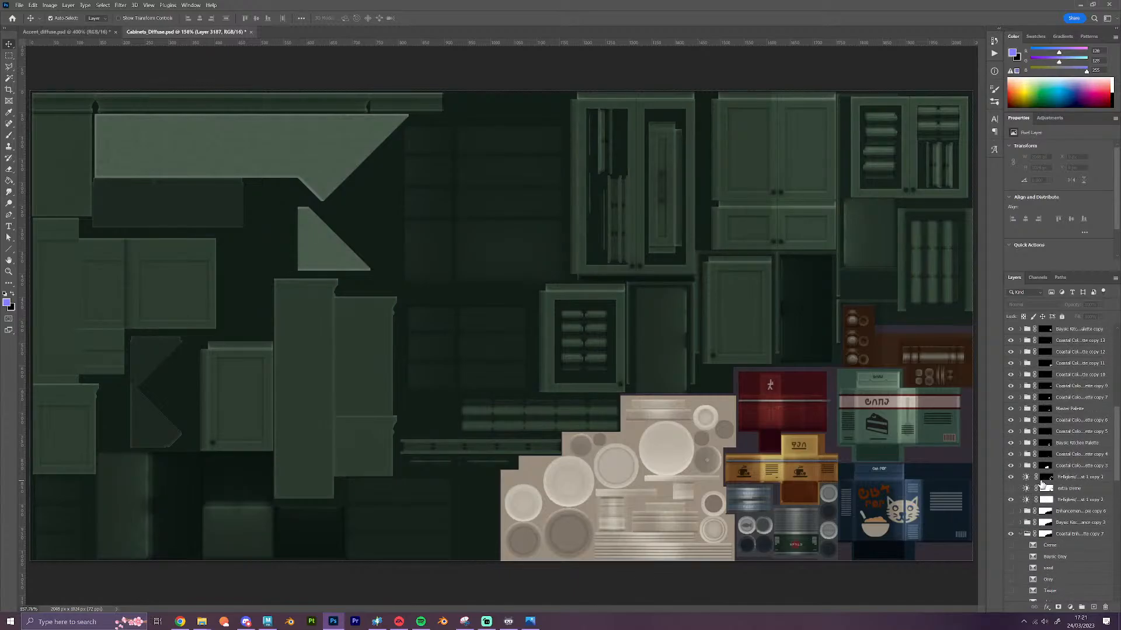
left_click(1020, 534)
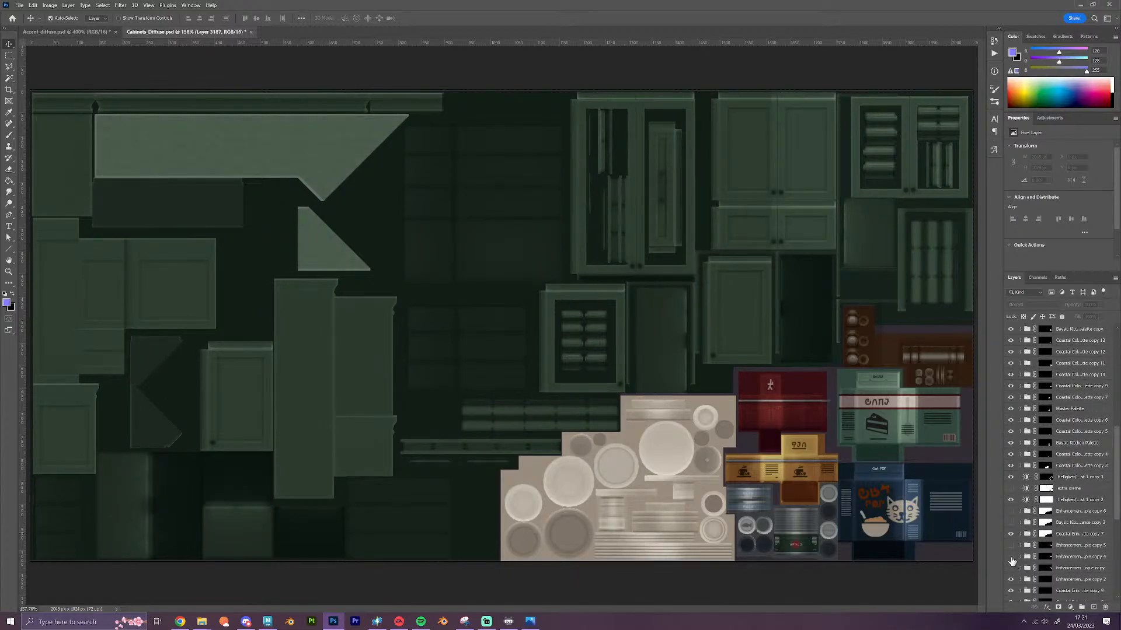
left_click(1011, 557)
scroll(1048, 485, "up", 5)
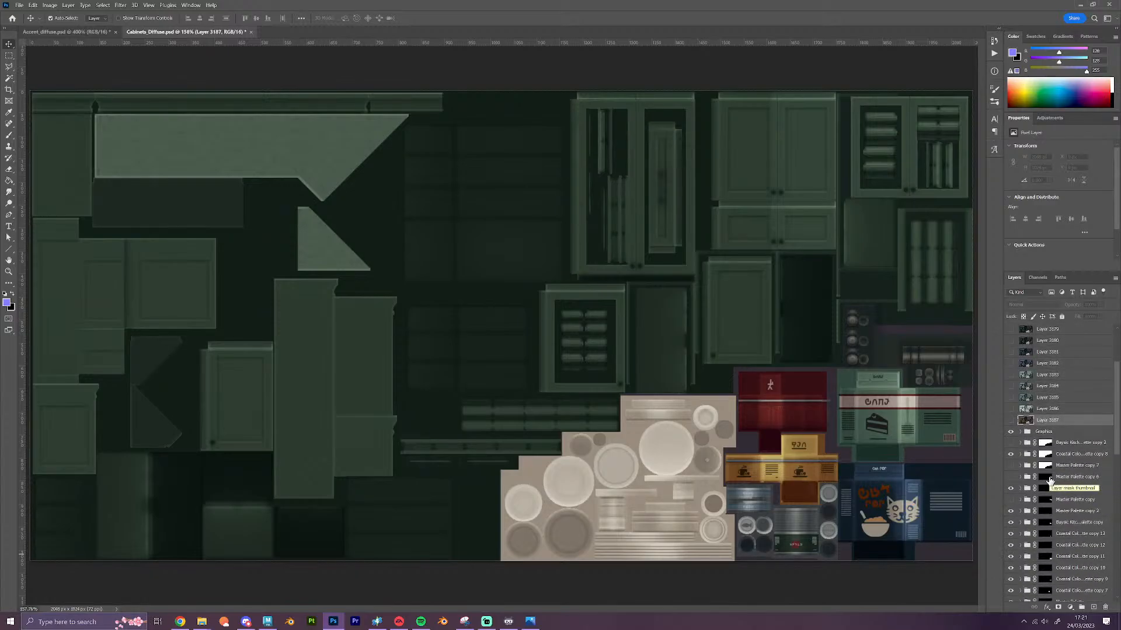
Stamp the visible artwork into a hidden merged layer above the Graphics group and move the third merged layer directly beneath it
left_click(1065, 435)
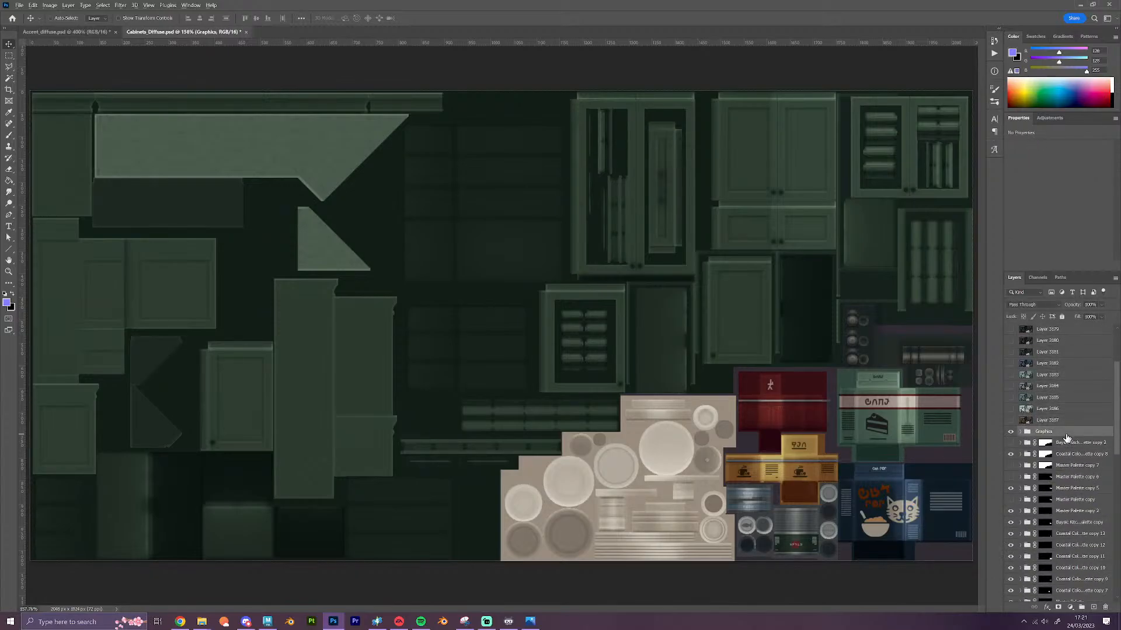
key("ctrl+shift+alt+e")
scroll(1045, 397, "up", 3)
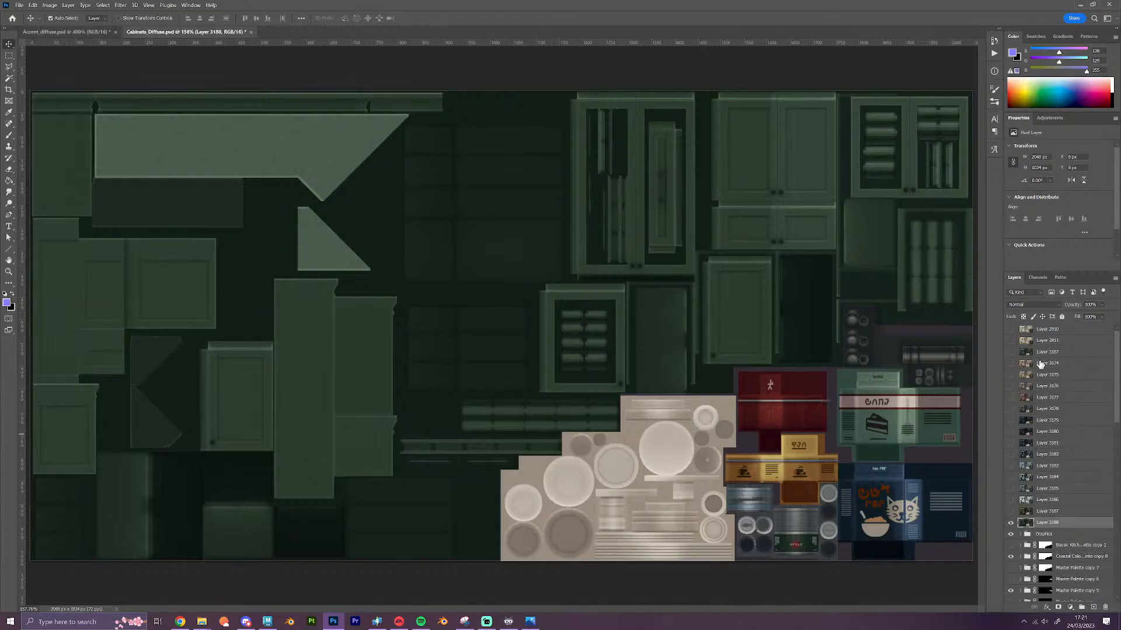
left_click_drag(1045, 352, 1045, 528)
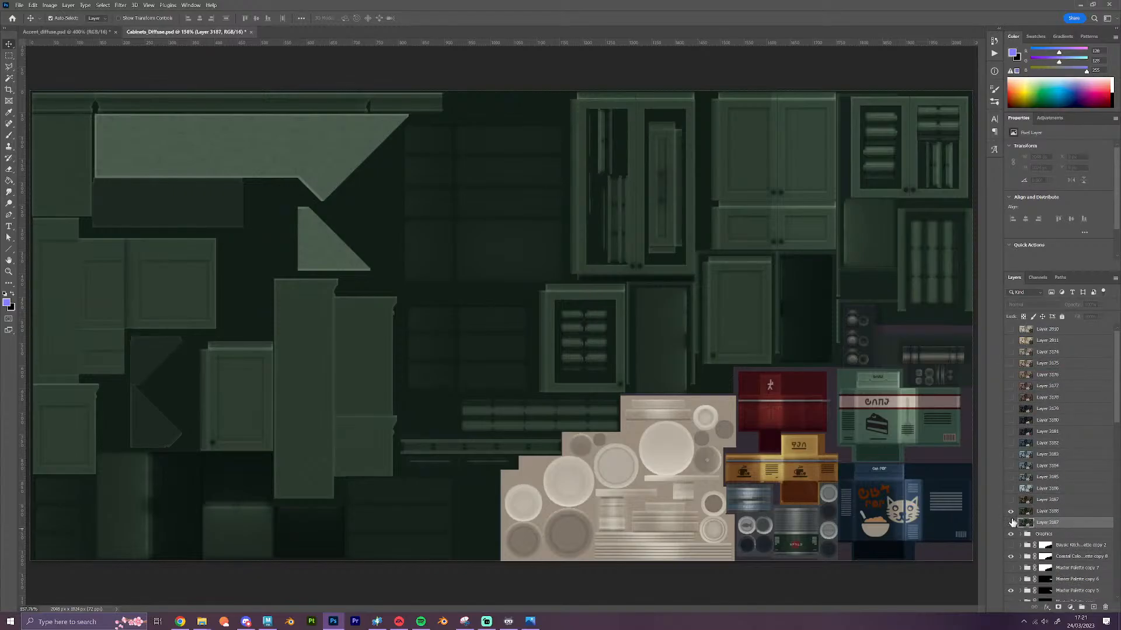
left_click(1011, 513)
Hide the cabinets' Coastal colour palette group and show the Baysic Kitchen palette group in its place
key("alt+Tab")
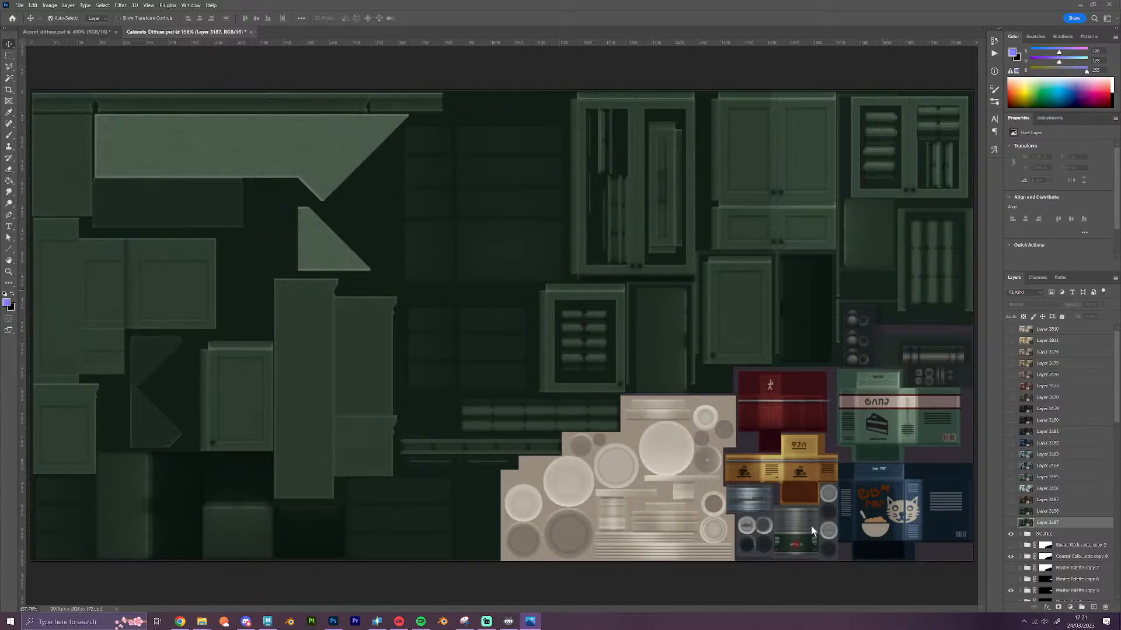
scroll(1064, 544, "down", 3)
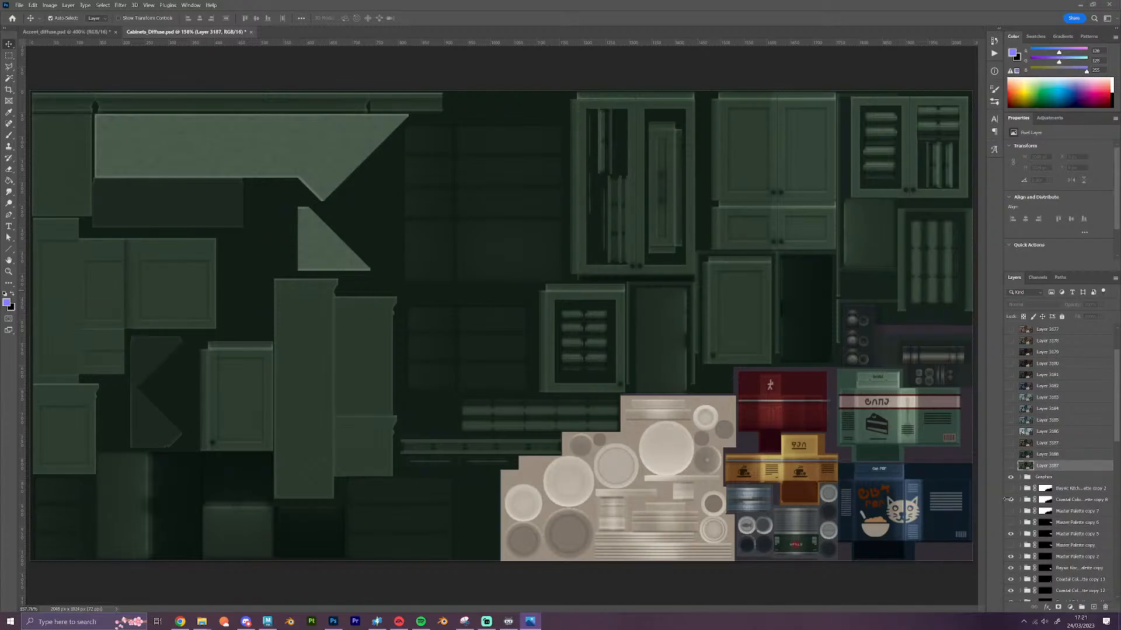
left_click(1011, 499)
left_click(1010, 489)
left_click(1011, 490)
scroll(1028, 514, "down", 4)
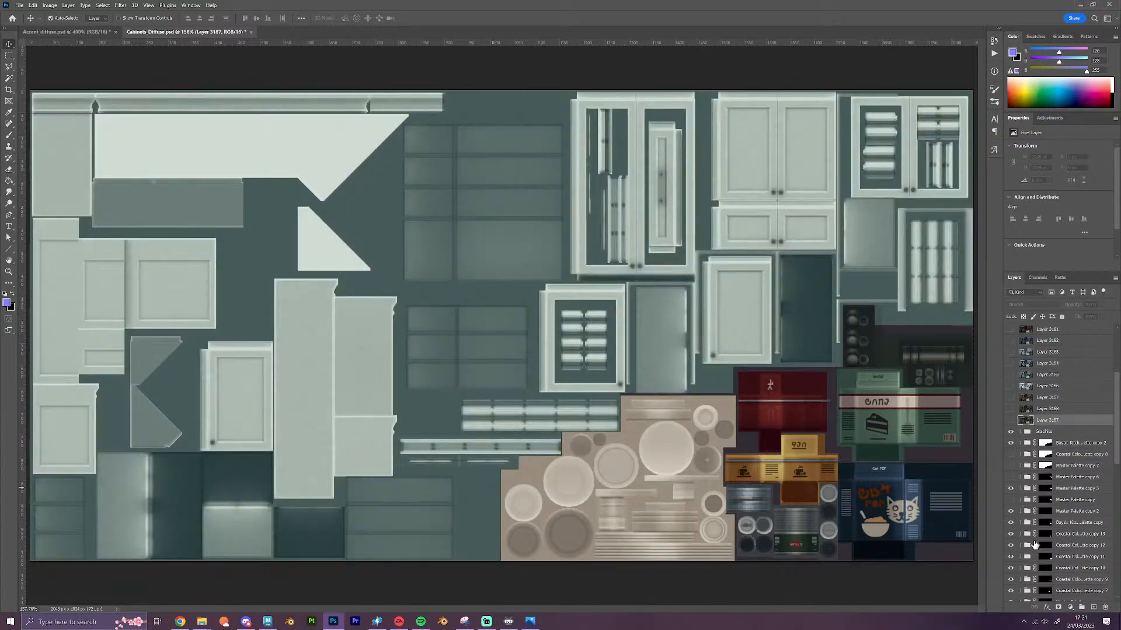
Switch the jars and spice rack to the Master Palette copy group and its matching wood enhancement group
left_click(1011, 409)
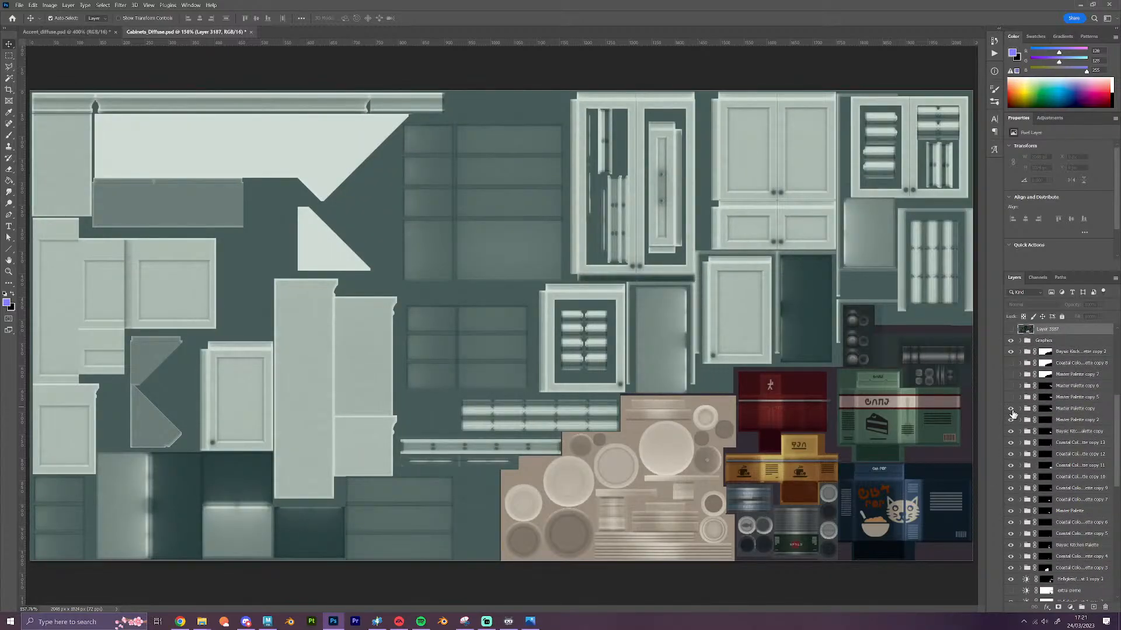
scroll(1023, 518, "down", 3)
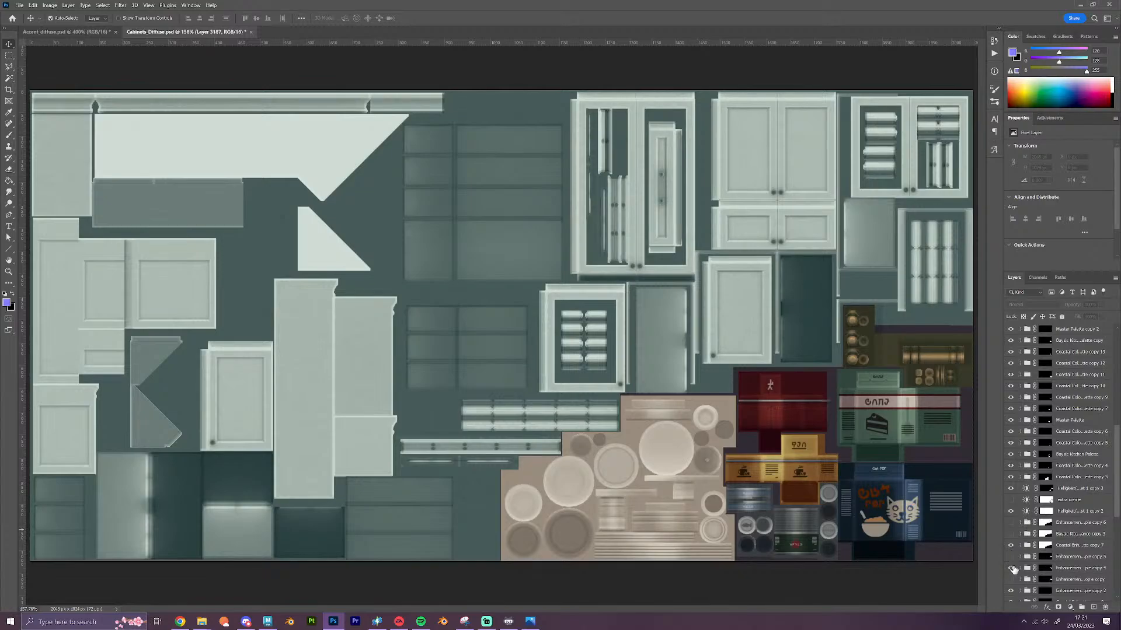
left_click(1010, 579)
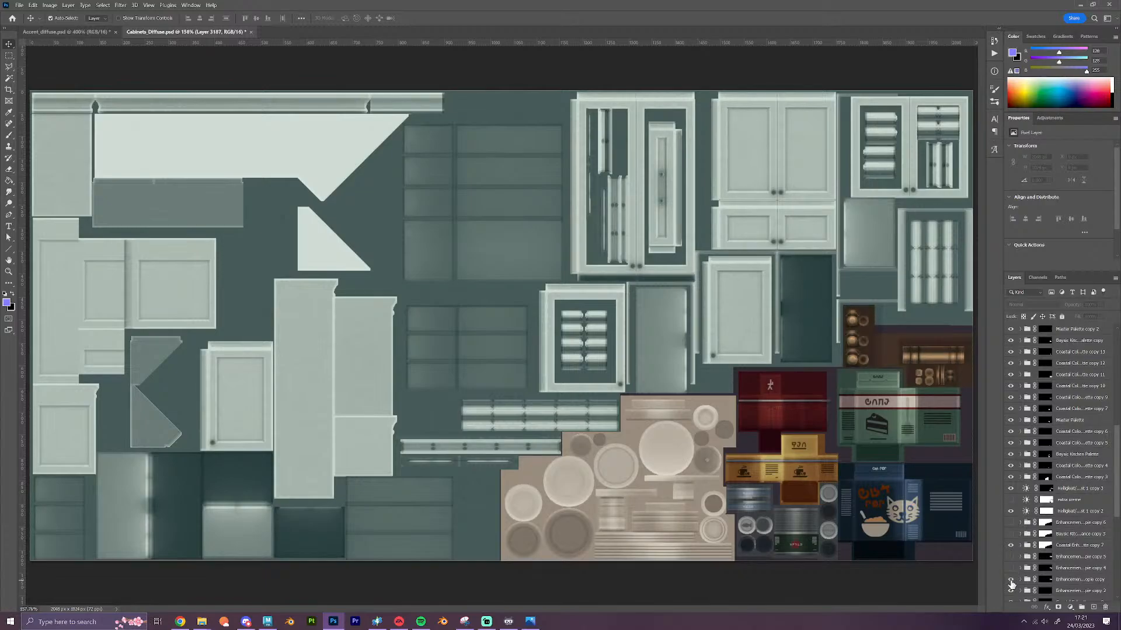
Show the cabinets' Baysic Kitchen enhancement group and make Baysic Green its active colour adjustment
left_click(1010, 534)
left_click(1020, 534)
scroll(1022, 537, "down", 5)
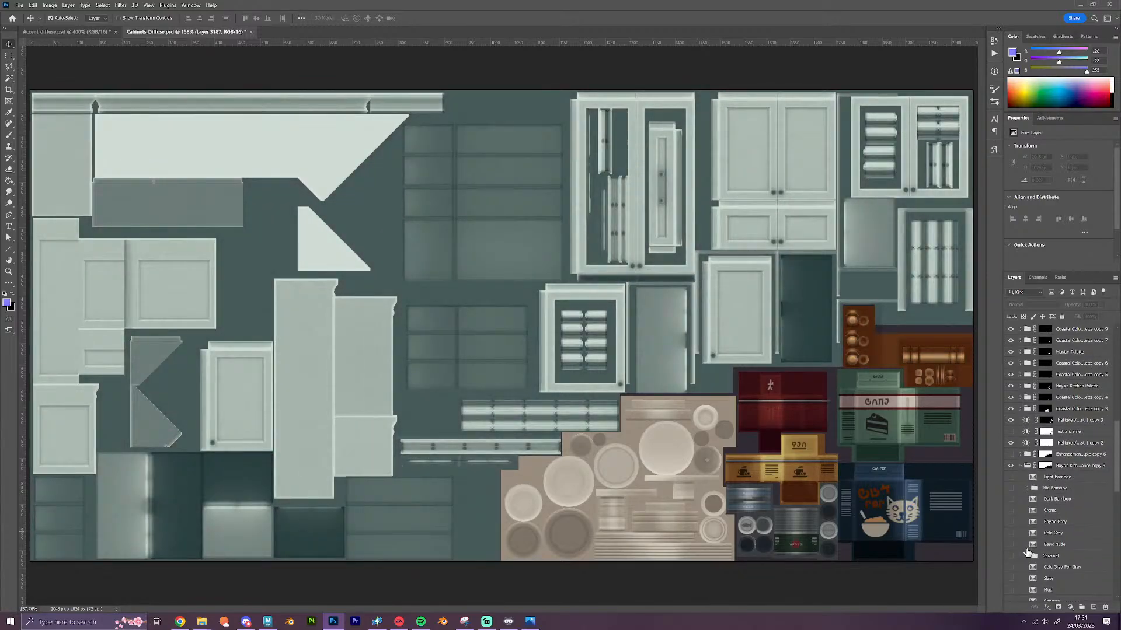
left_click(1011, 546)
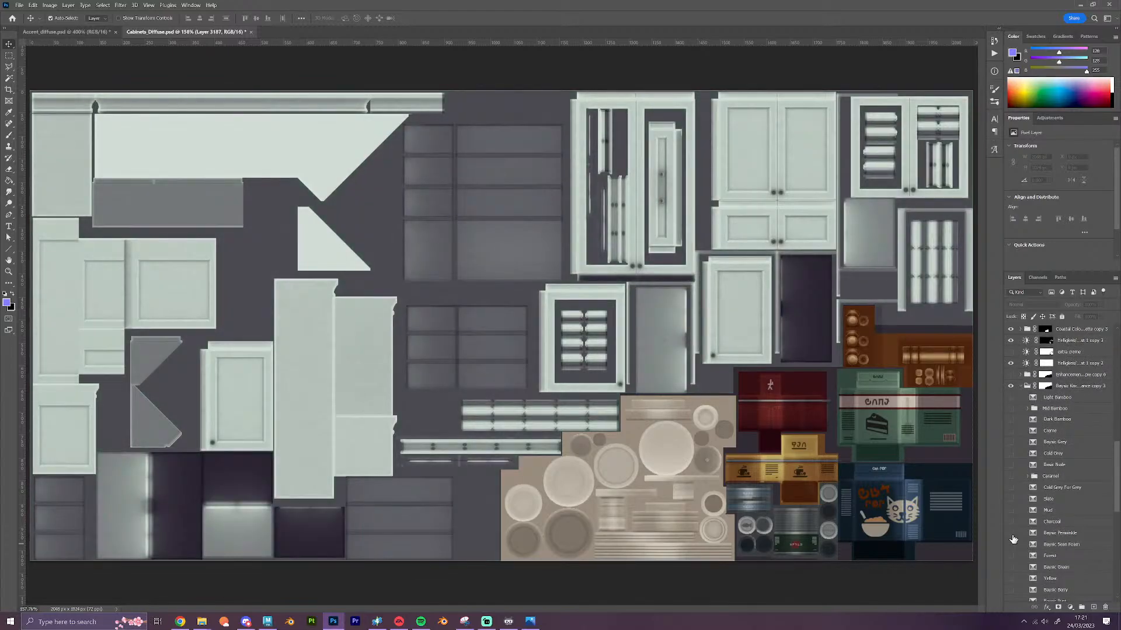
left_click(1011, 569)
In the cabinets' Baysic Kitchen palette group, show Baysic Green instead of Baysic Sea Foam
scroll(1030, 526, "up", 5)
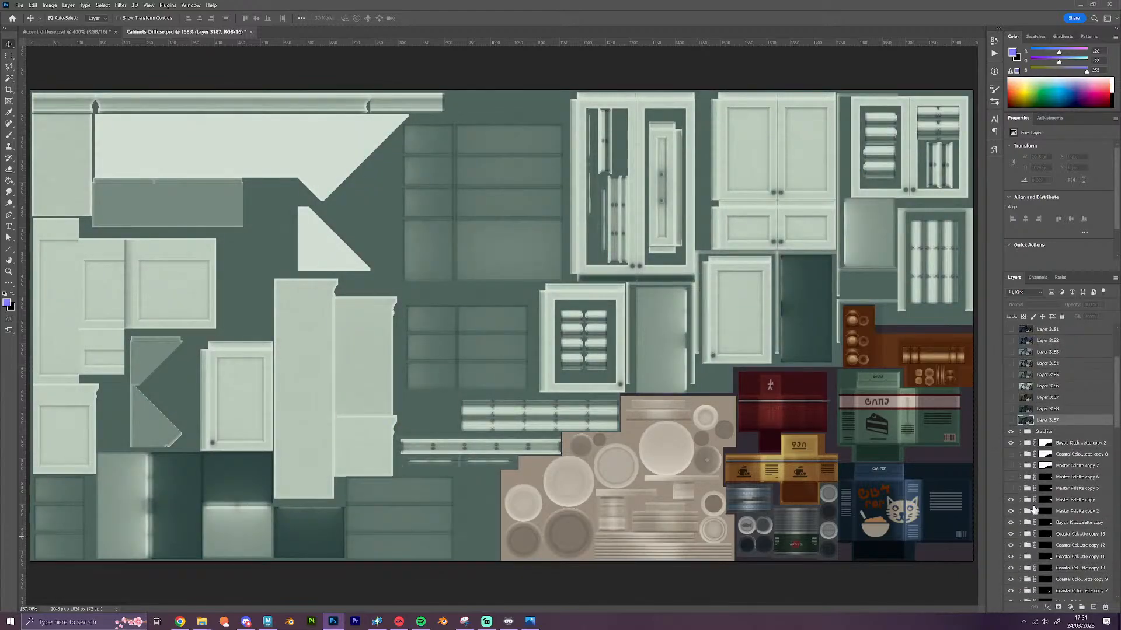
left_click(1020, 443)
scroll(1033, 491, "down", 3)
scroll(1016, 545, "down", 3)
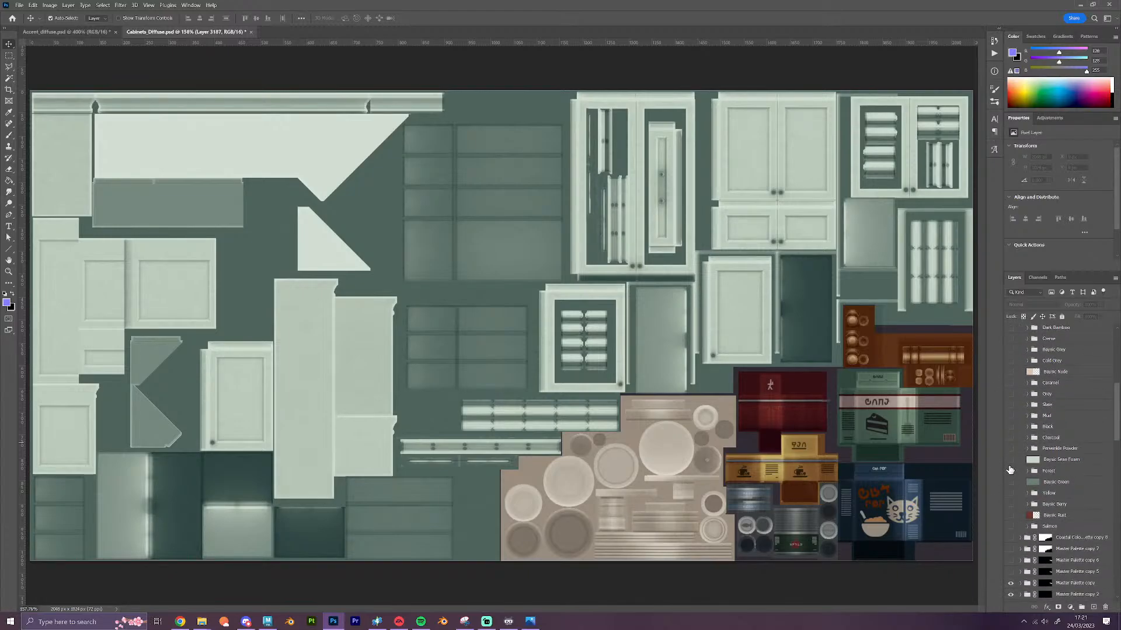
left_click(1011, 460)
Stamp the Baysic Green version of the texture into a new merged layer above the Graphics group and hide it
scroll(1077, 475, "up", 8)
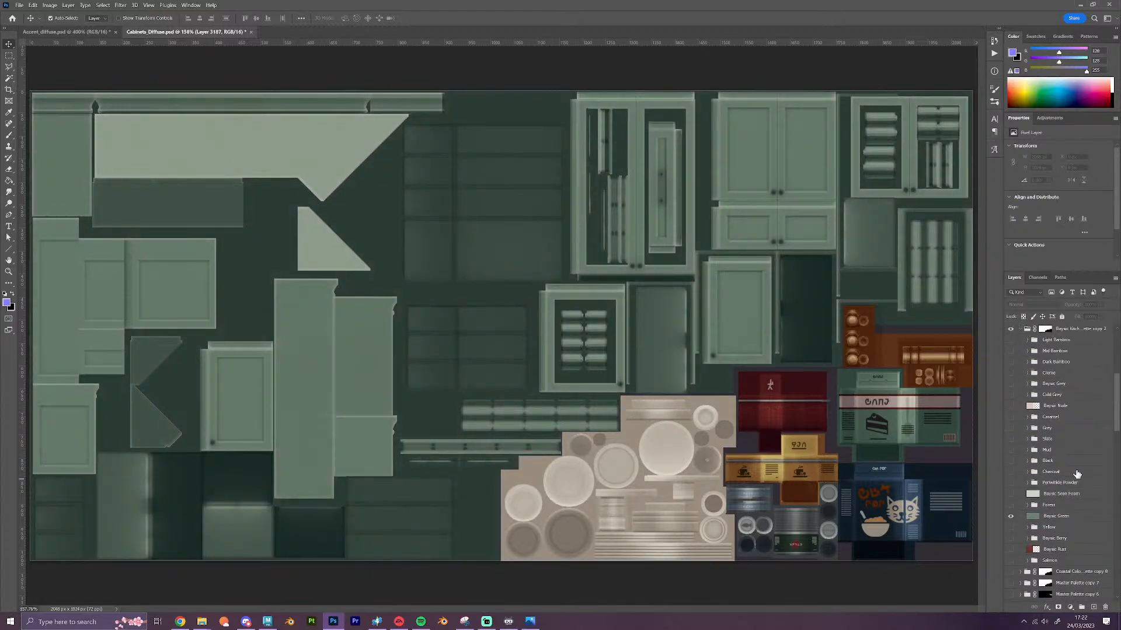
scroll(1077, 474, "up", 1)
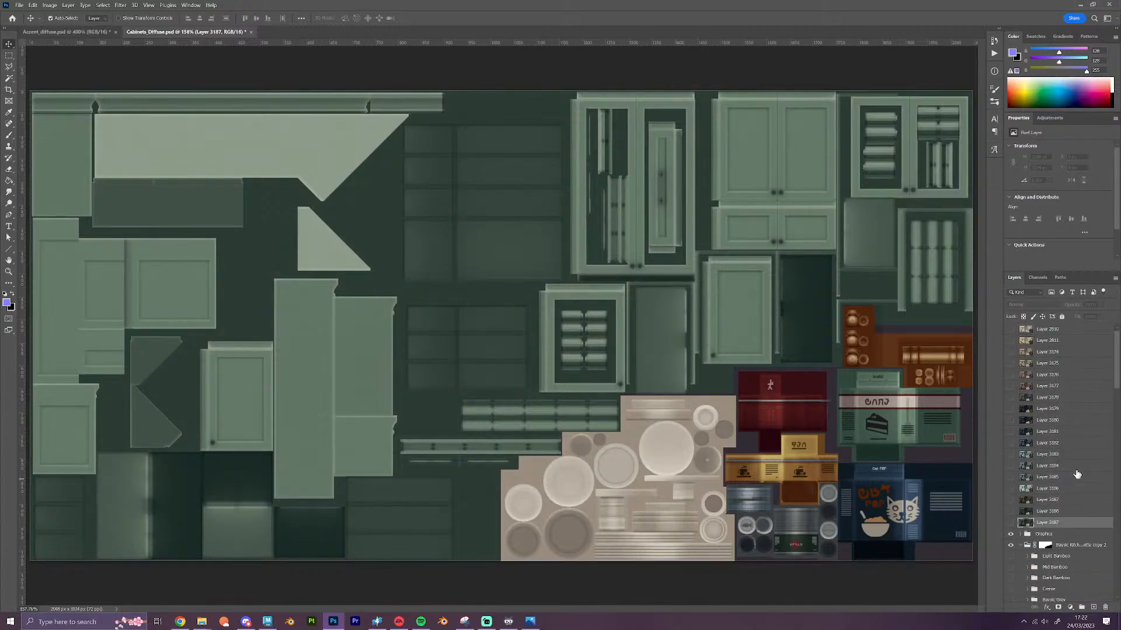
left_click(1062, 534)
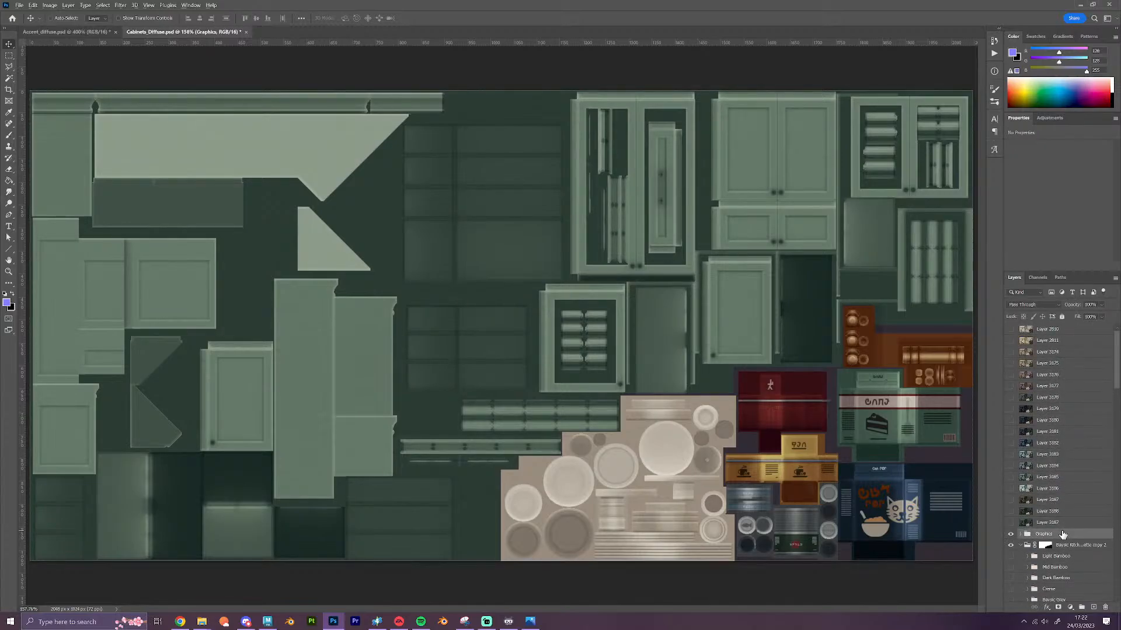
key("ctrl+alt+shift+e")
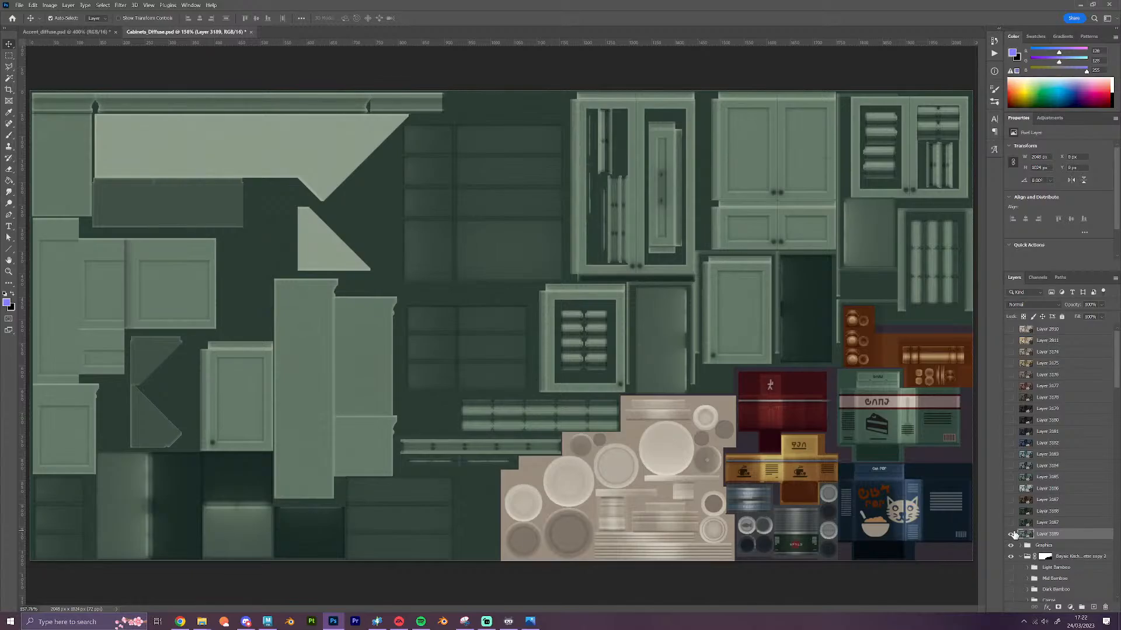
left_click(1011, 535)
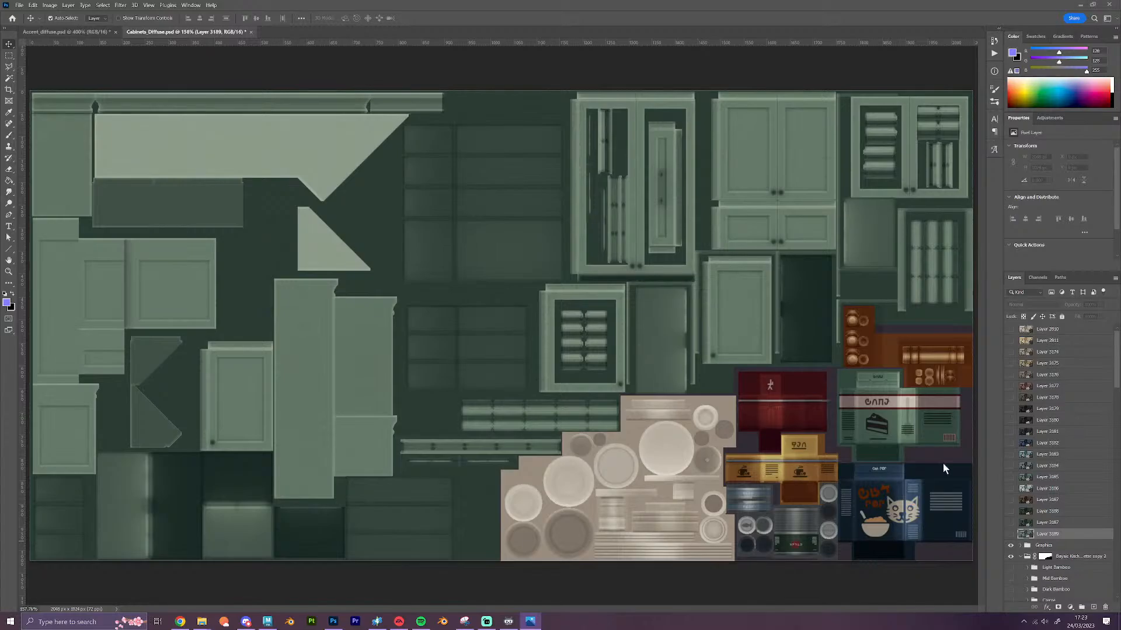
Hide the cabinets' Baysic Kitchen palette group and show the Coastal colour palette group again
scroll(1031, 523, "down", 7)
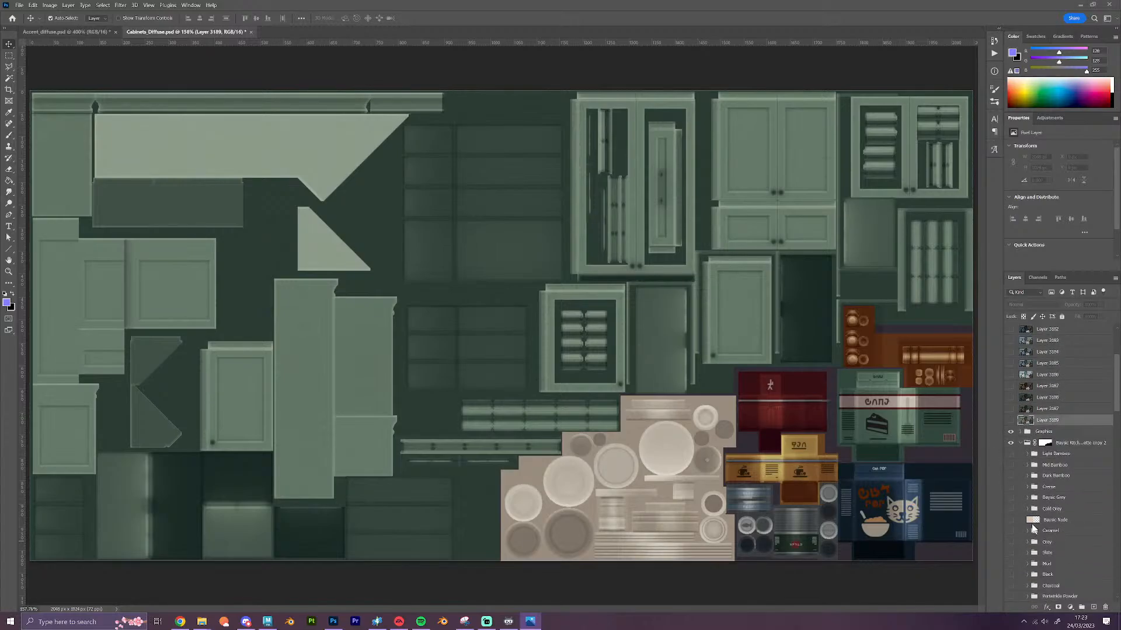
scroll(1018, 478, "up", 3)
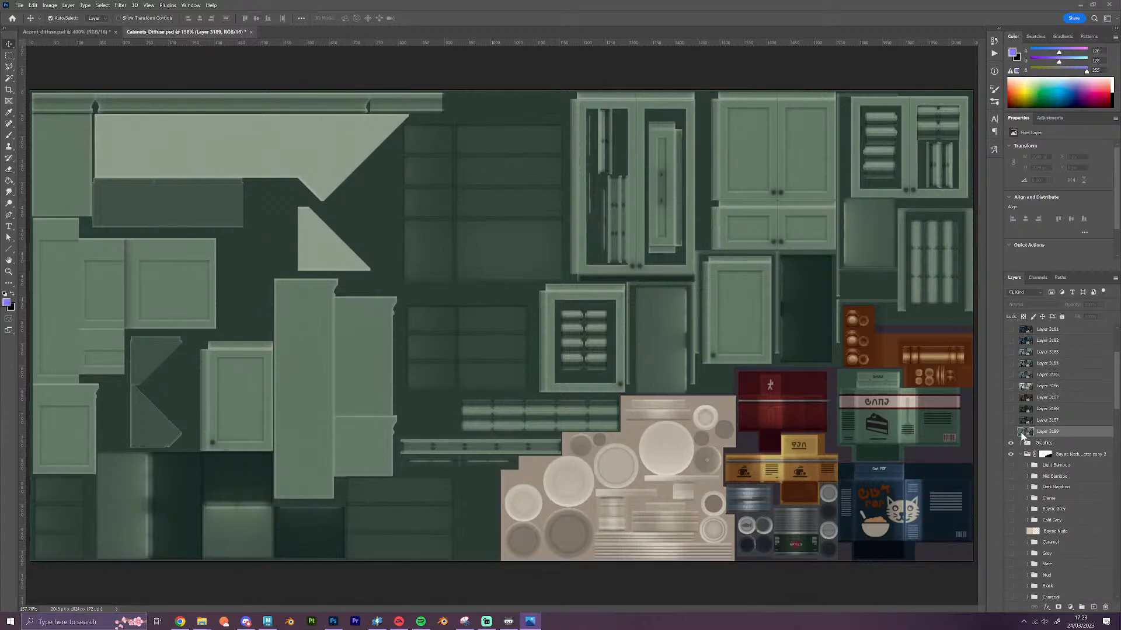
left_click(1021, 454)
left_click(1011, 454)
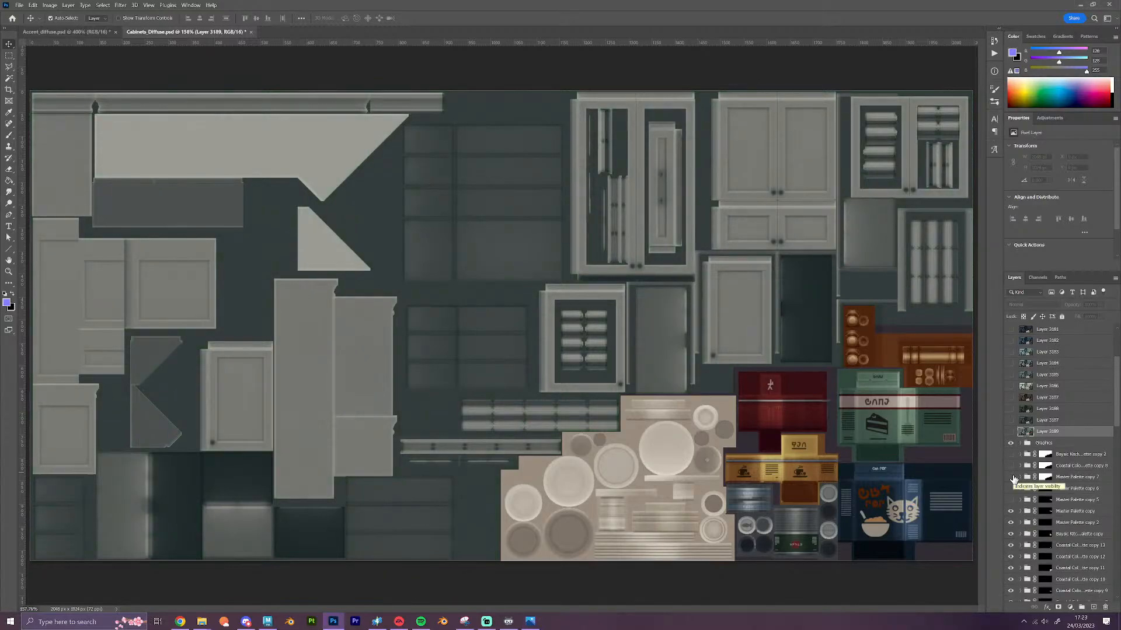
left_click(1013, 468)
Swap the cabinets' Baysic Kitchen enhancement group for the Coastal enhancement group
scroll(1029, 489, "down", 8)
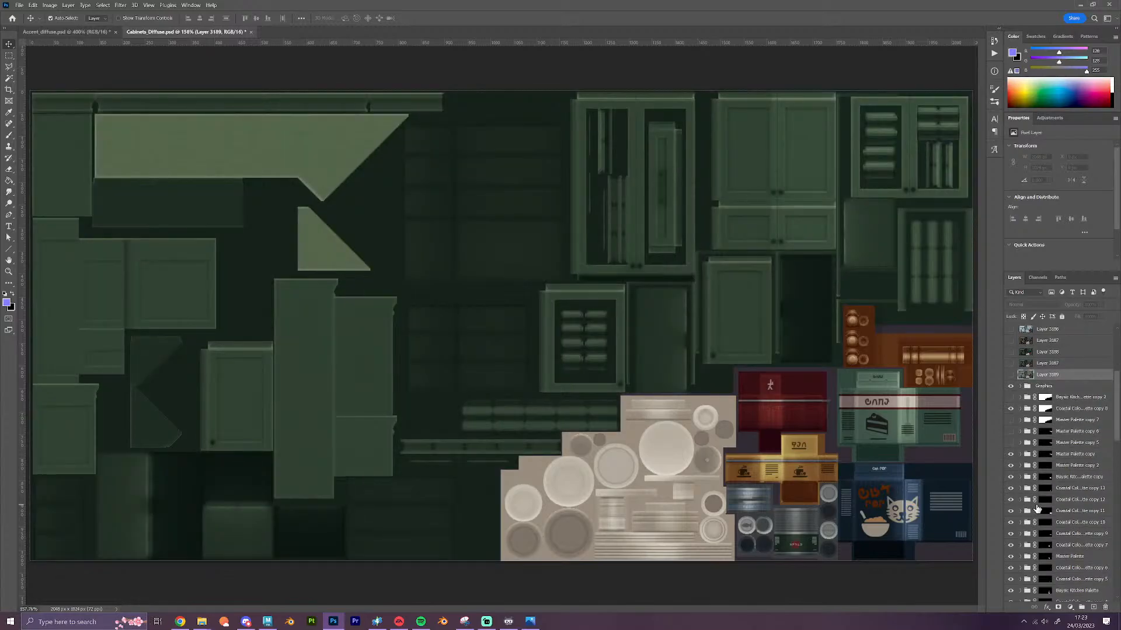
scroll(1037, 509, "down", 5)
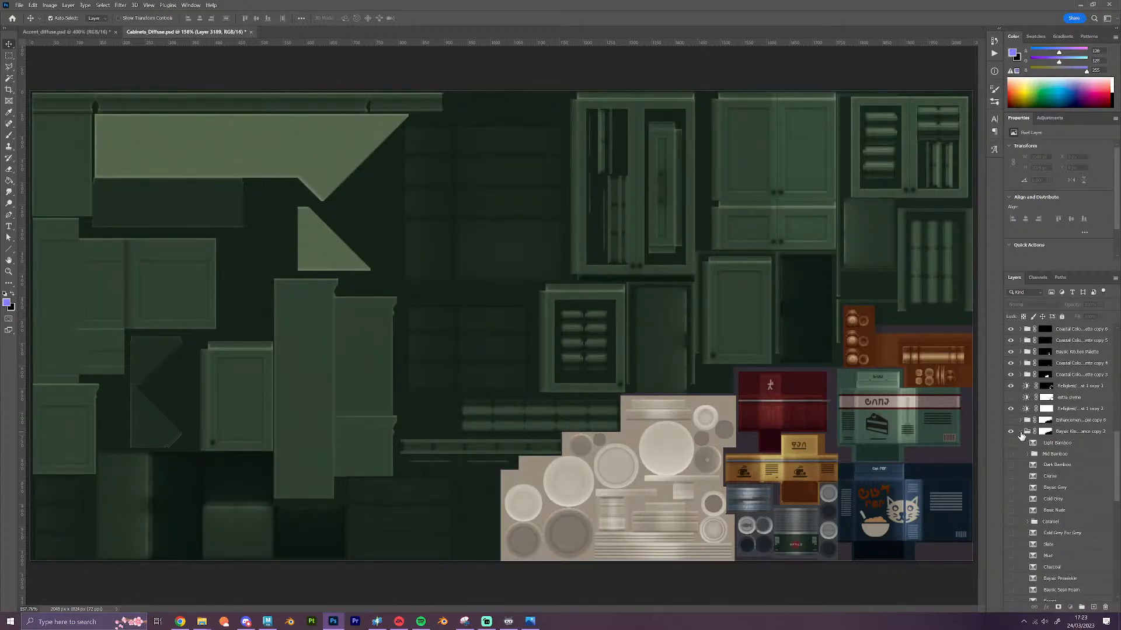
left_click(1011, 432)
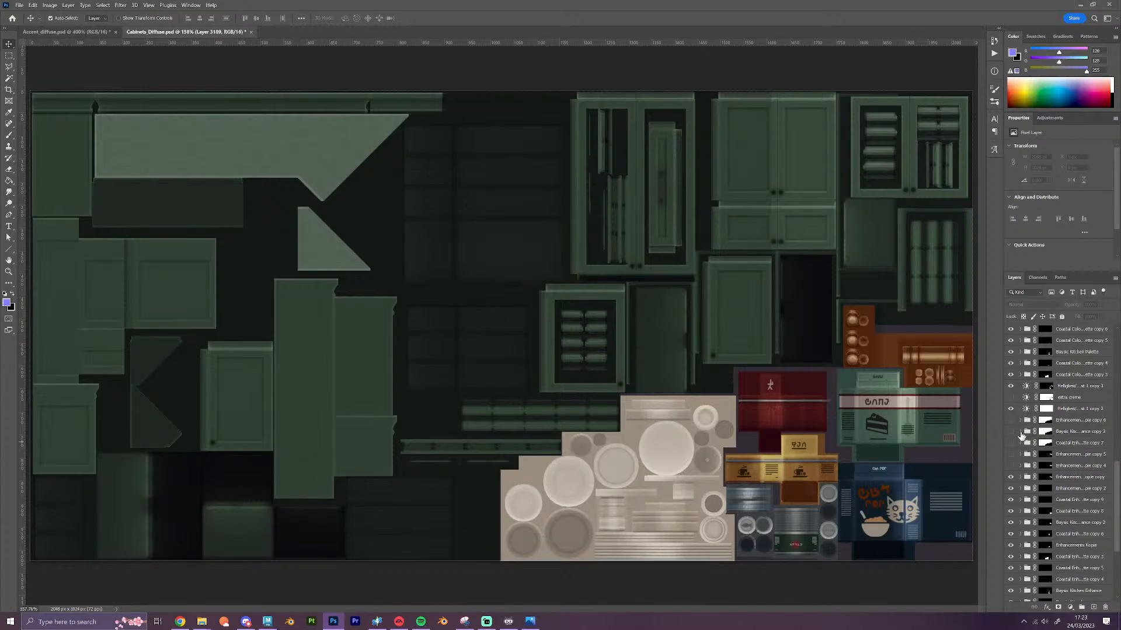
left_click(1020, 445)
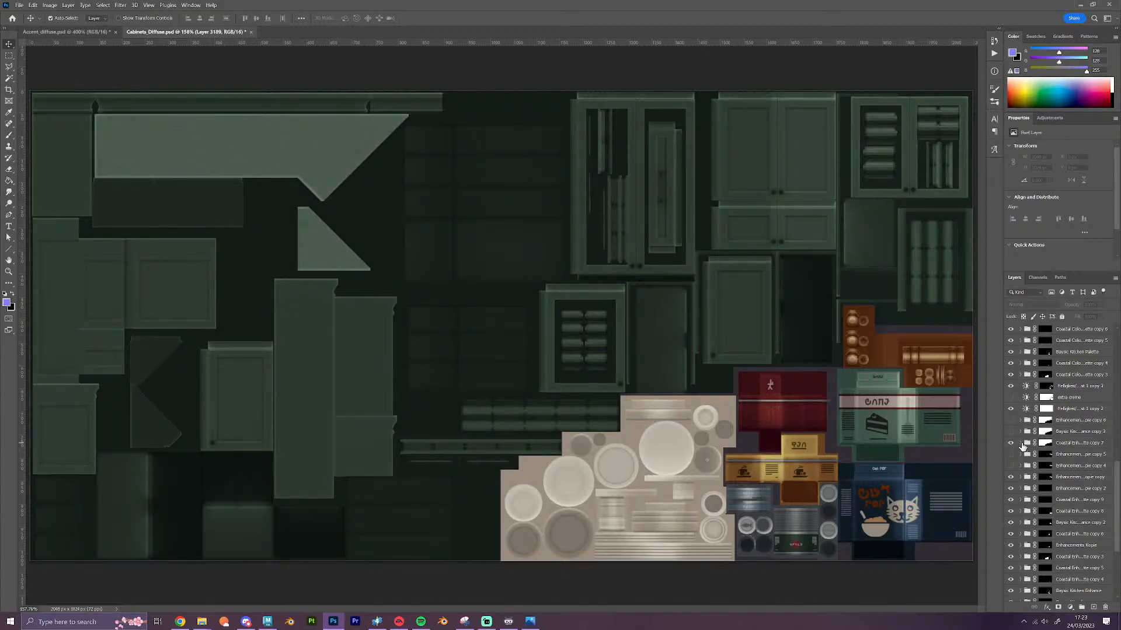
In the Coastal enhancement group, show the Castle Green adjustment instead of Coastal Green
left_click(1020, 443)
scroll(1057, 499, "down", 2)
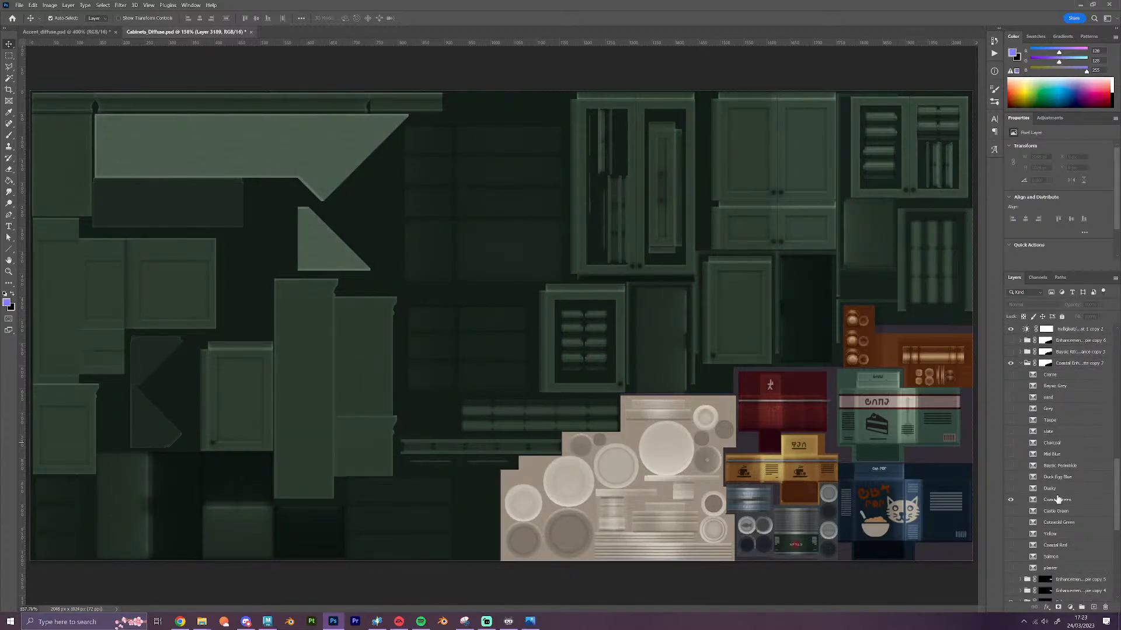
scroll(1032, 449, "up", 2)
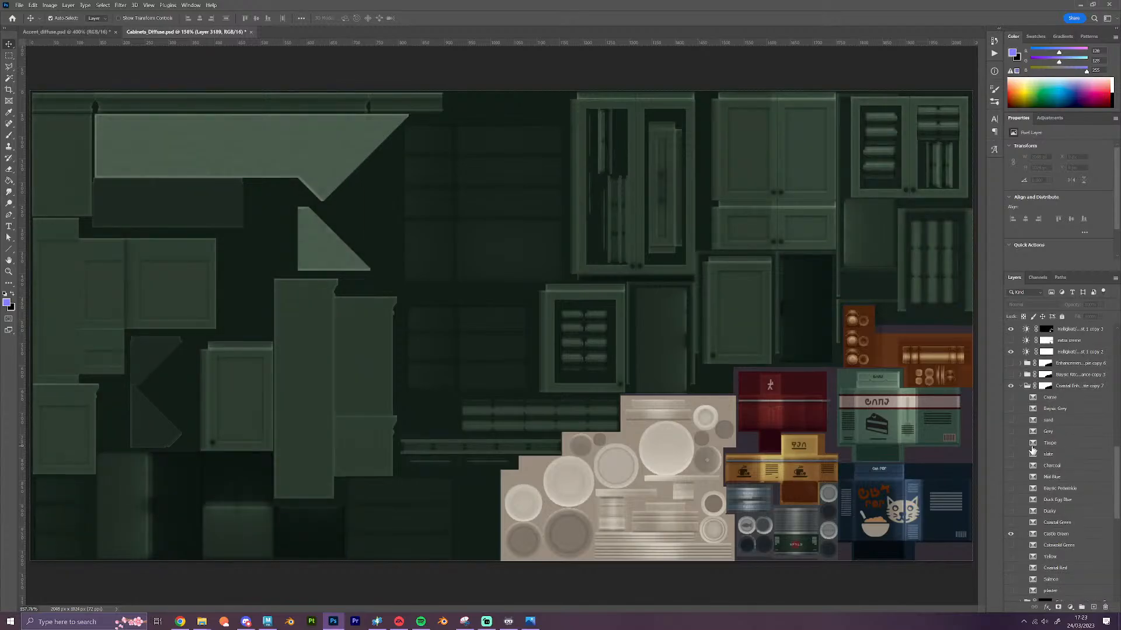
Show Castle Green instead of Coastal Green in the cabinets' Coastal colour palette group, and select the Graphics group
scroll(1032, 449, "up", 7)
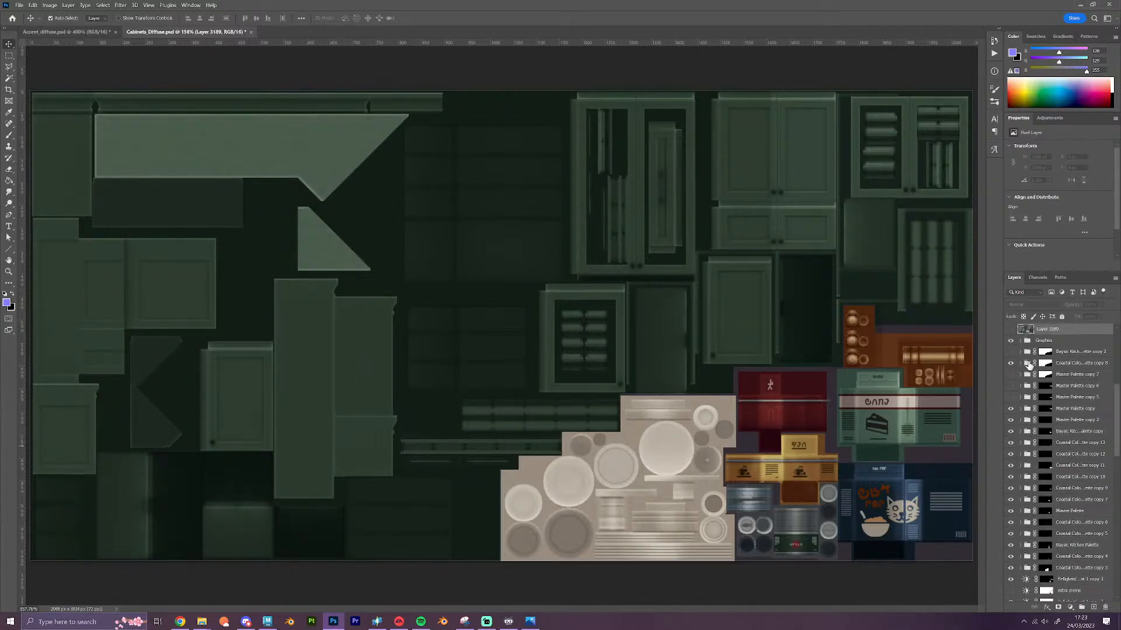
left_click(1020, 363)
left_click(1012, 527)
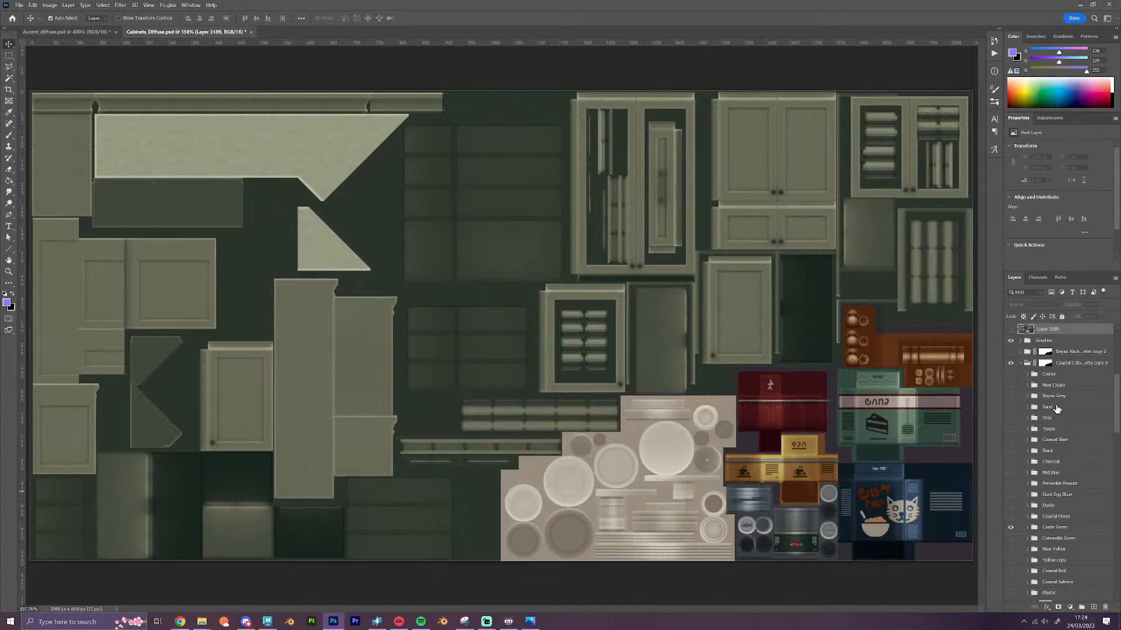
scroll(1059, 357, "up", 1)
left_click(1064, 377)
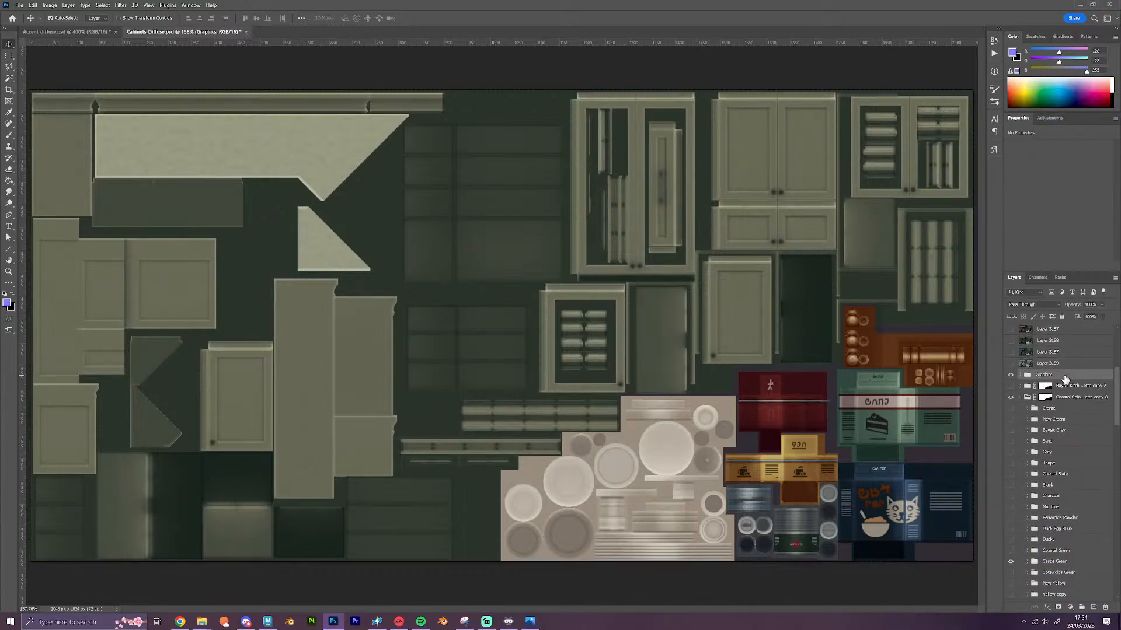
Stamp the visible Castle Green texture into a new merged layer above the Graphics group and hide that layer
key("ctrl+alt+shift+e")
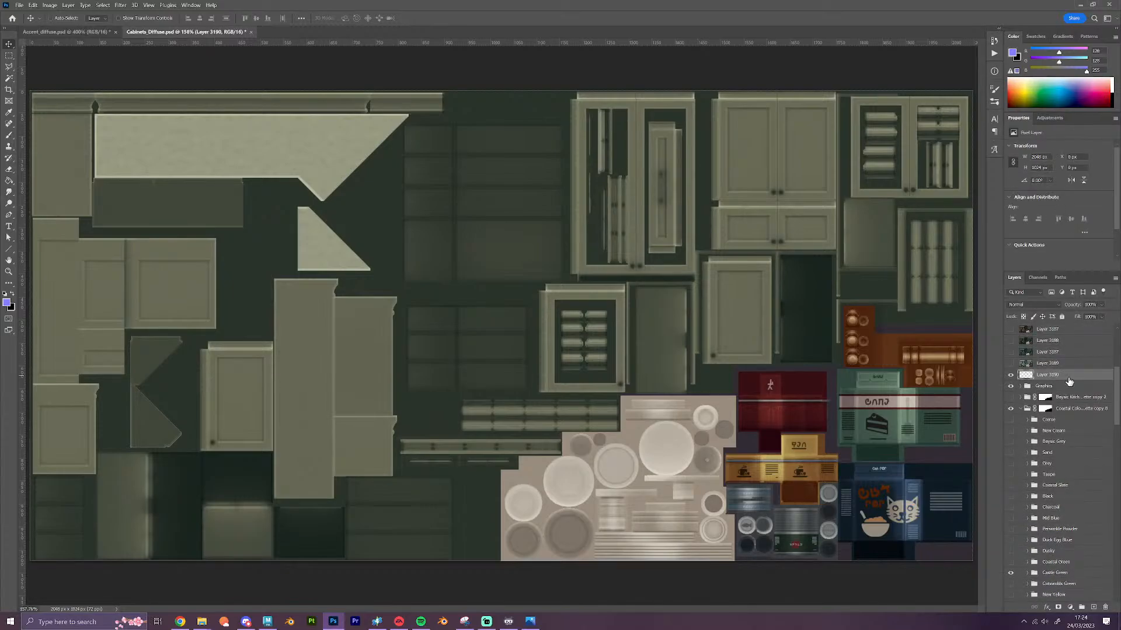
left_click(1011, 375)
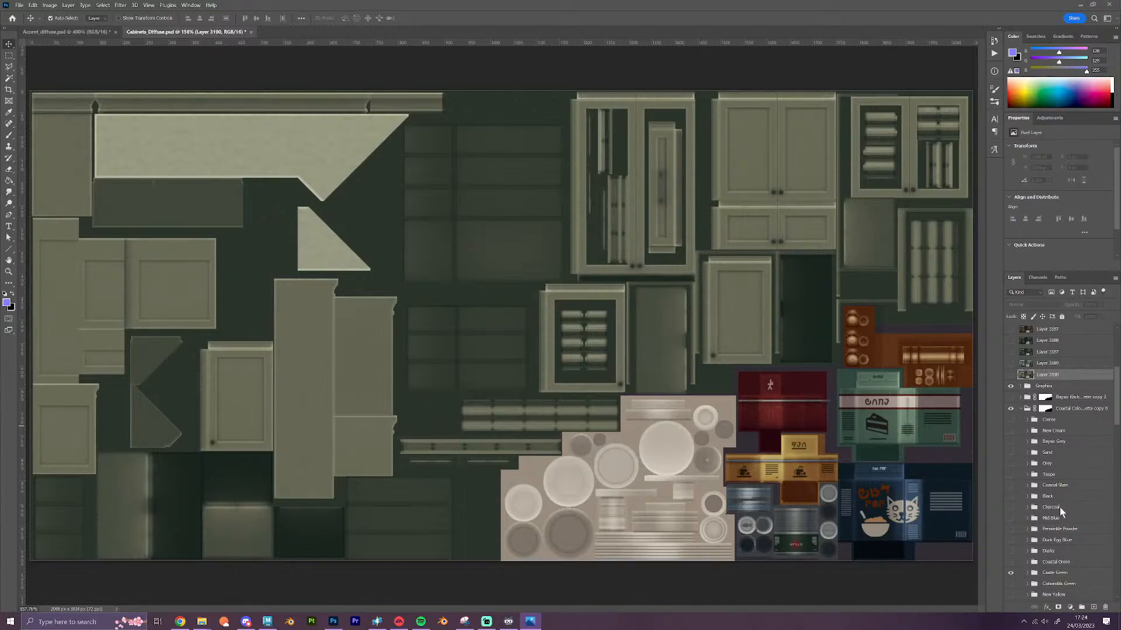
Swap the cabinets' Coastal colour palette group for the Baysic Kitchen palette group, and hide their Coastal enhancement group
left_click(1021, 412)
left_click(1021, 411)
left_click(1010, 397)
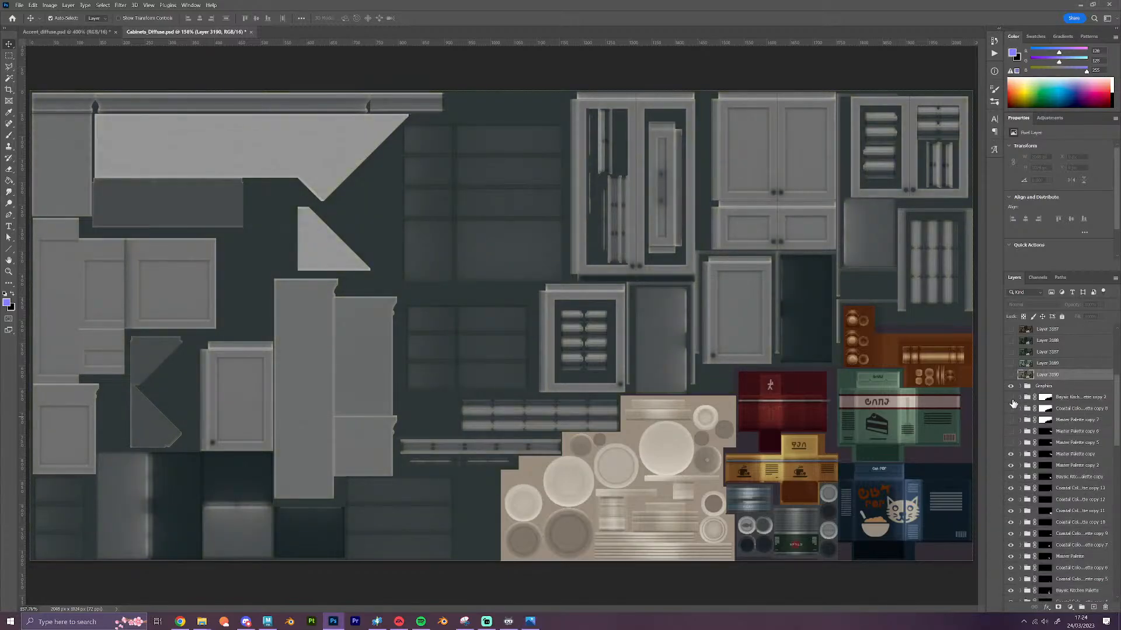
left_click(1010, 408)
scroll(1032, 461, "down", 5)
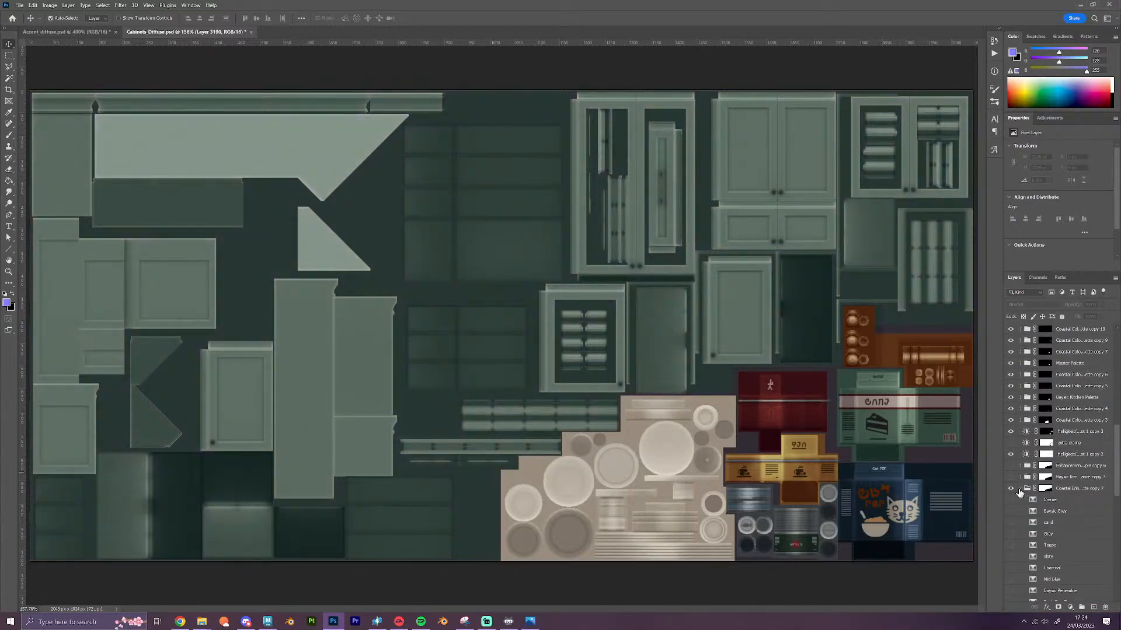
left_click(1020, 488)
left_click(1010, 489)
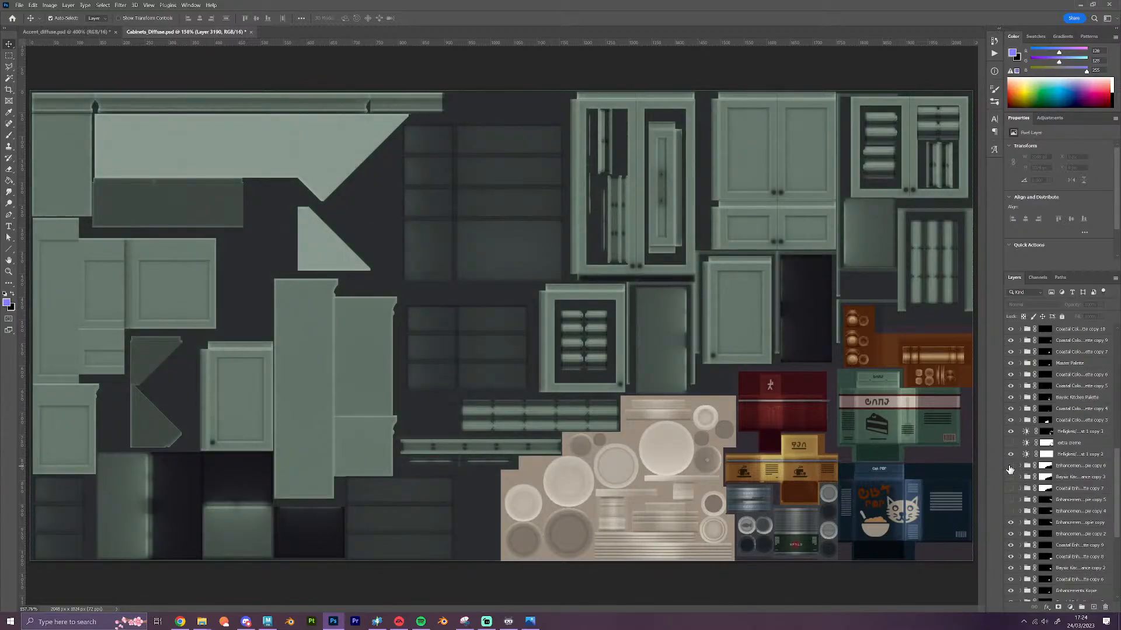
Try the Baysic Kitchen enhancement group on the cabinets and toggle its Baysic Green adjustment
left_click(1020, 478)
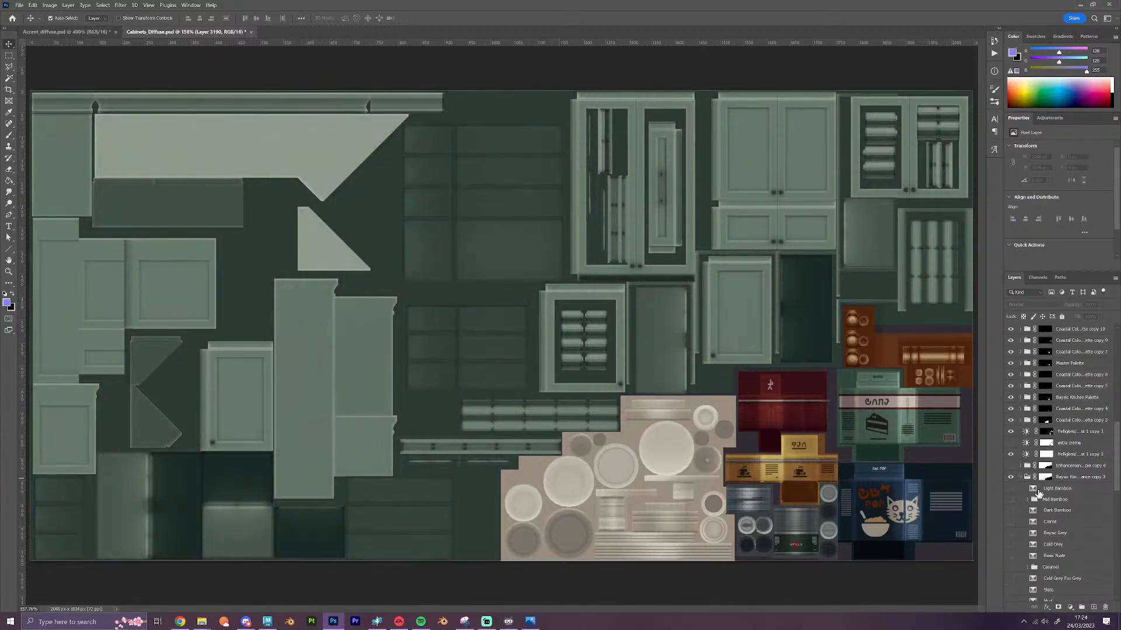
scroll(1037, 496, "down", 5)
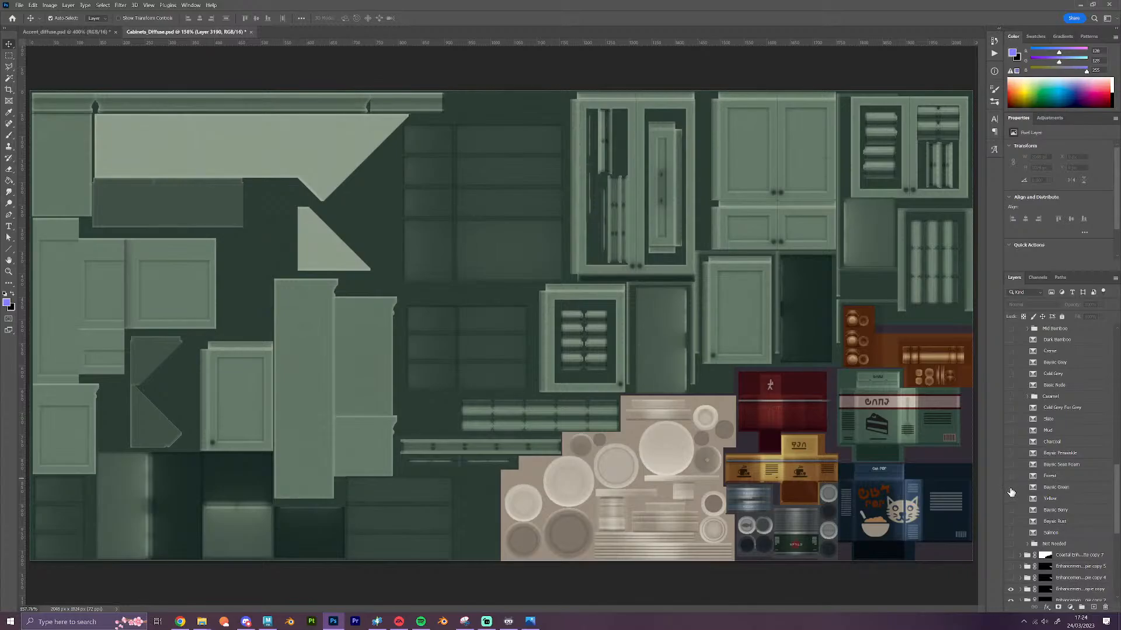
left_click(1011, 487)
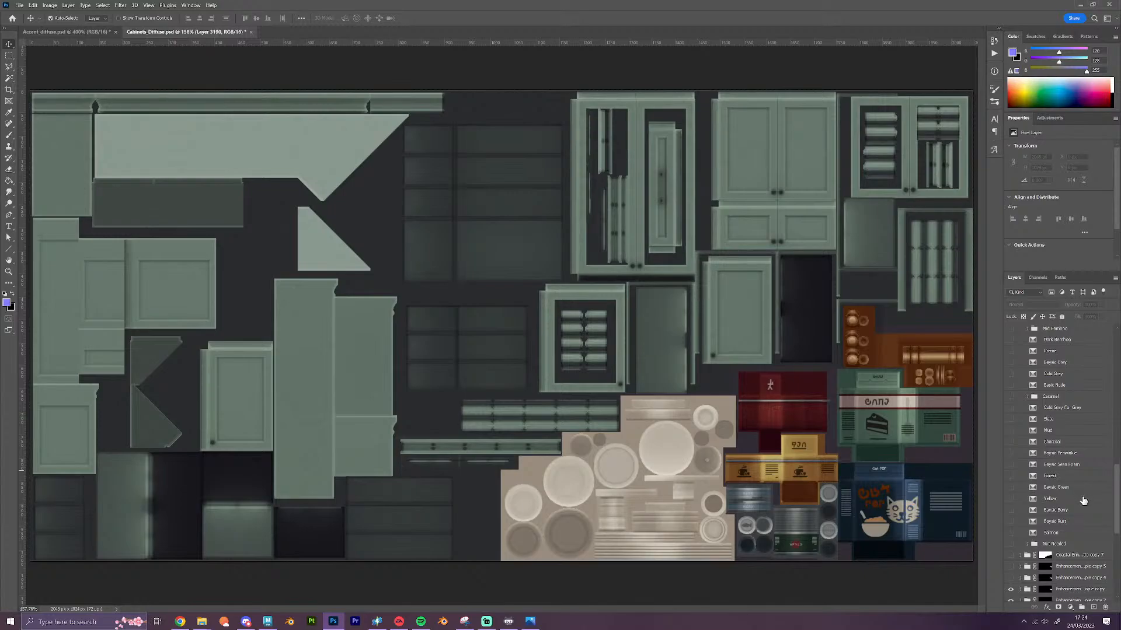
scroll(1082, 500, "up", 2)
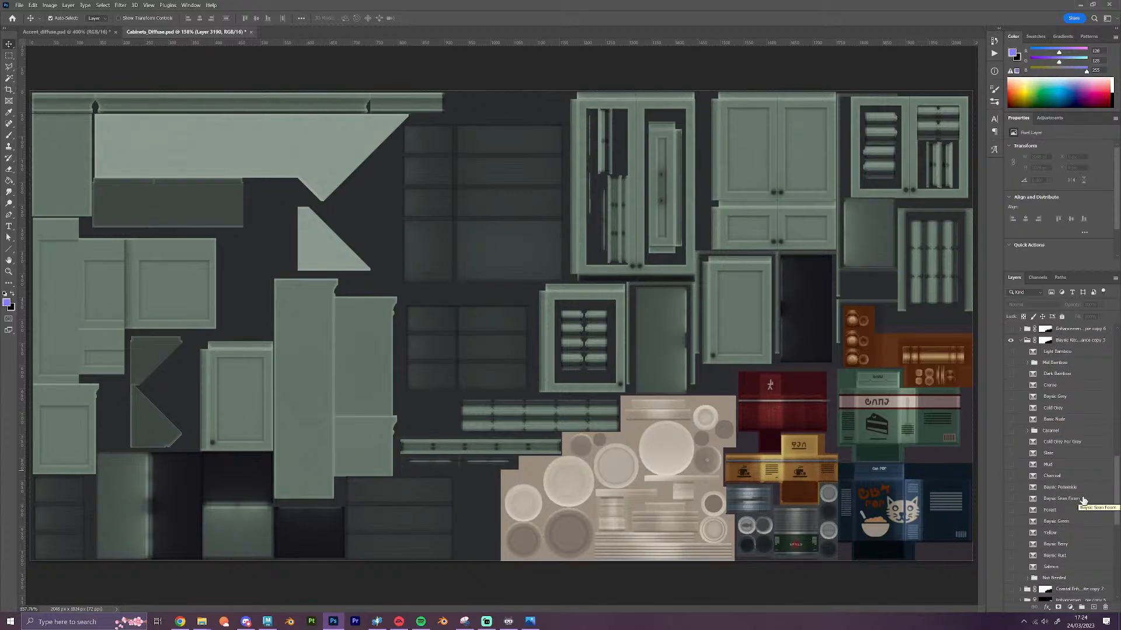
scroll(1083, 500, "up", 4)
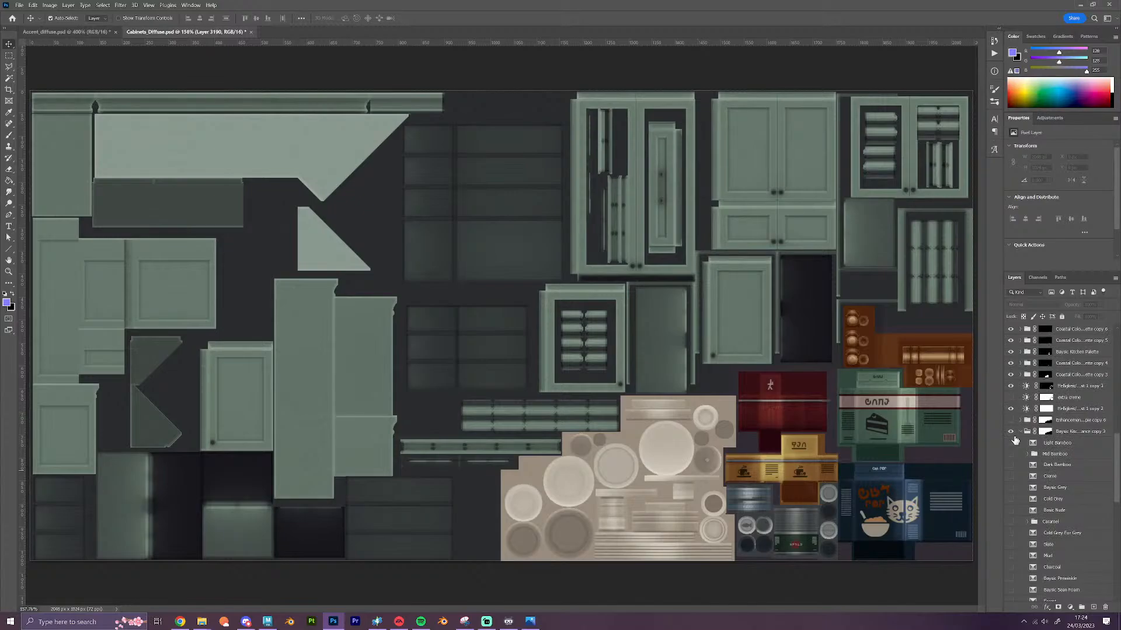
left_click(1020, 432)
left_click(1010, 432)
Show the cabinets' Enhancement copy 6 group and replace its Puke adjustment with the one between Puke and Forest
left_click(1010, 421)
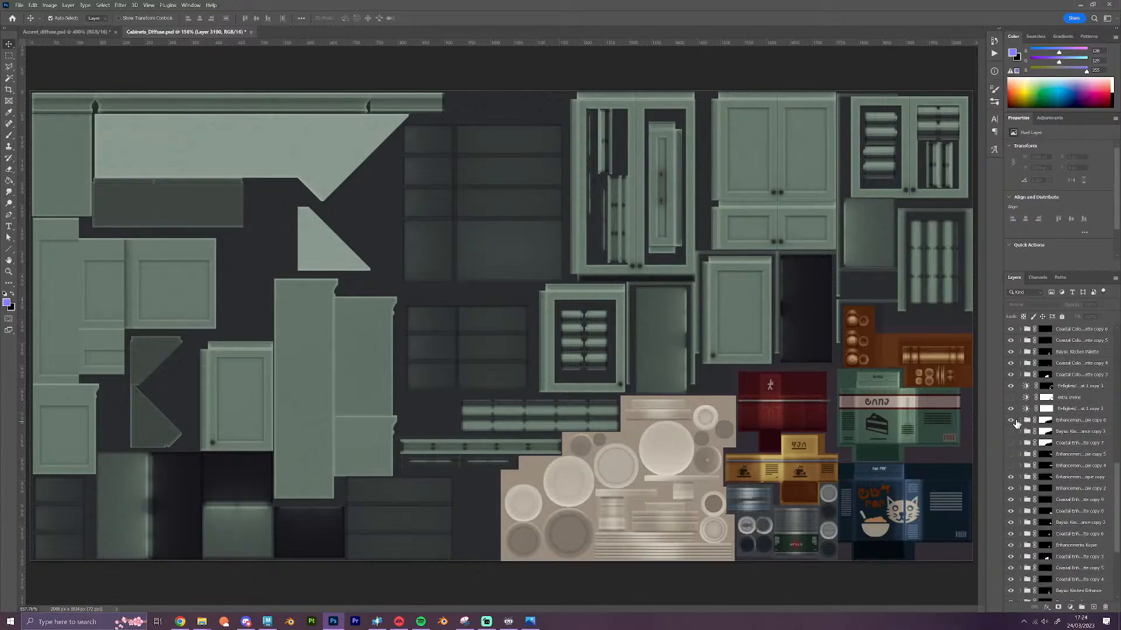
left_click(1020, 420)
scroll(1021, 478, "down", 5)
left_click(1010, 500)
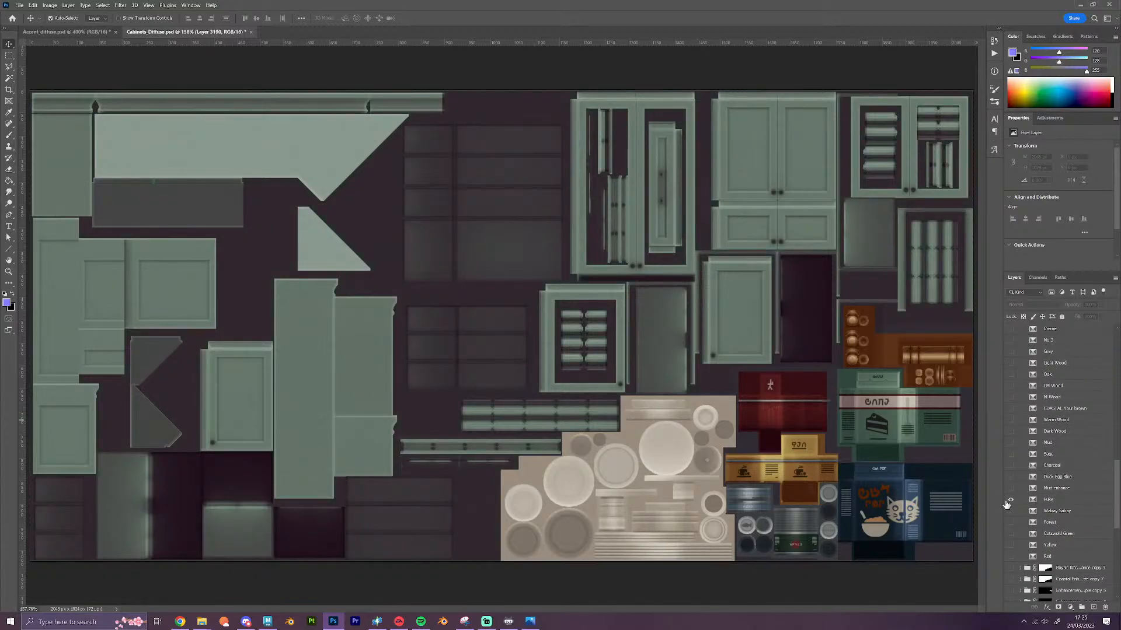
Hide the cabinets' Baysic Kitchen palette group and show the Master Palette copy 7 group
scroll(1036, 488, "up", 8)
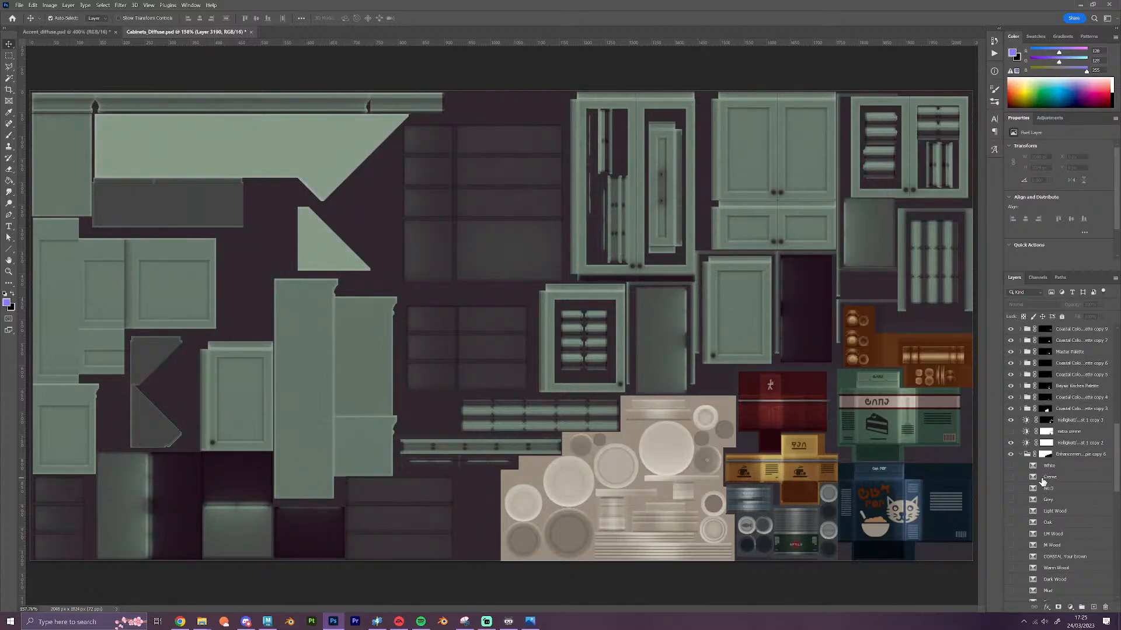
scroll(1033, 485, "up", 10)
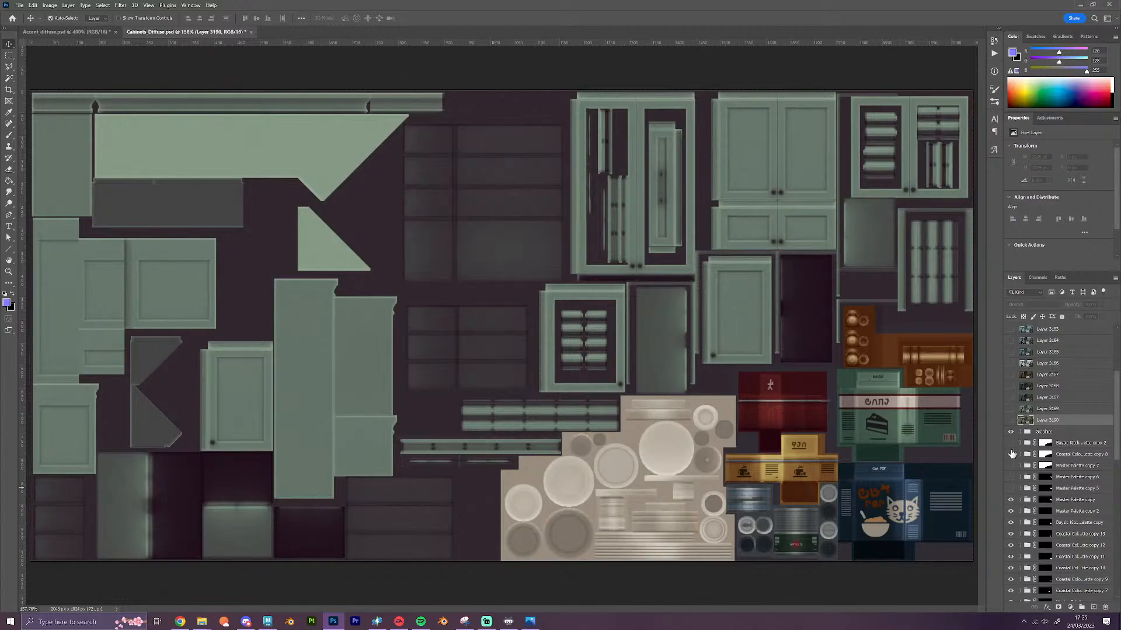
left_click_drag(1010, 444, 1009, 469)
left_click(1010, 466)
In Master Palette copy 7, show the green swatch between Forest and Puke instead of Puke
left_click(1020, 467)
scroll(1032, 496, "down", 10)
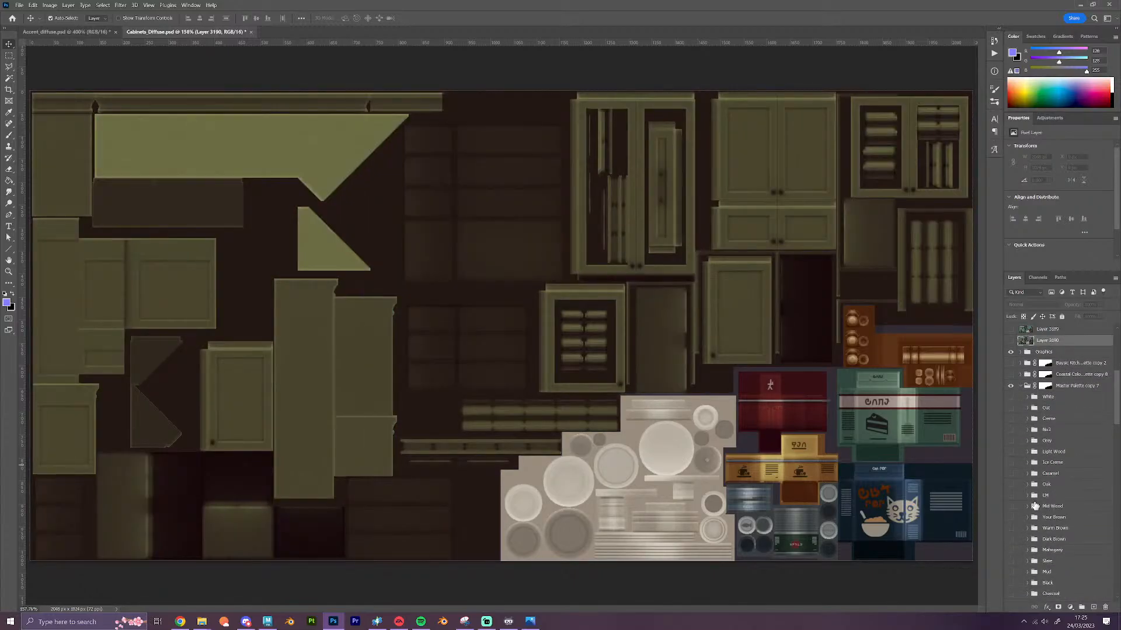
scroll(1034, 503, "down", 3)
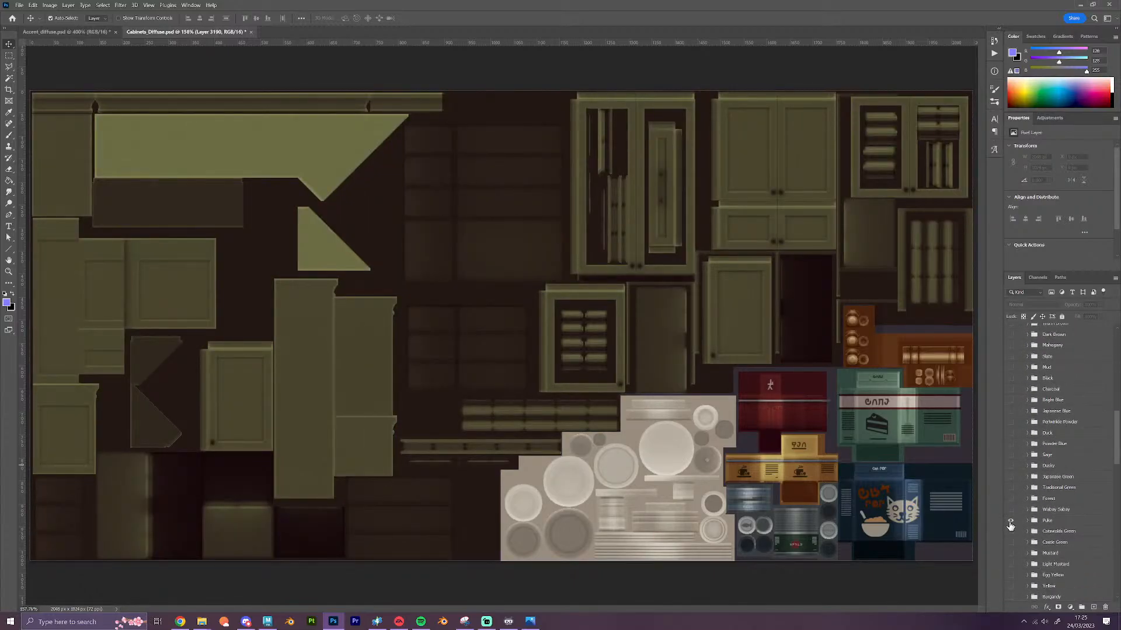
left_click(1013, 514)
Select the Graphics group, stamp the visible master-palette green variant into a new merged layer above it, and hide that layer
scroll(1054, 492, "up", 9)
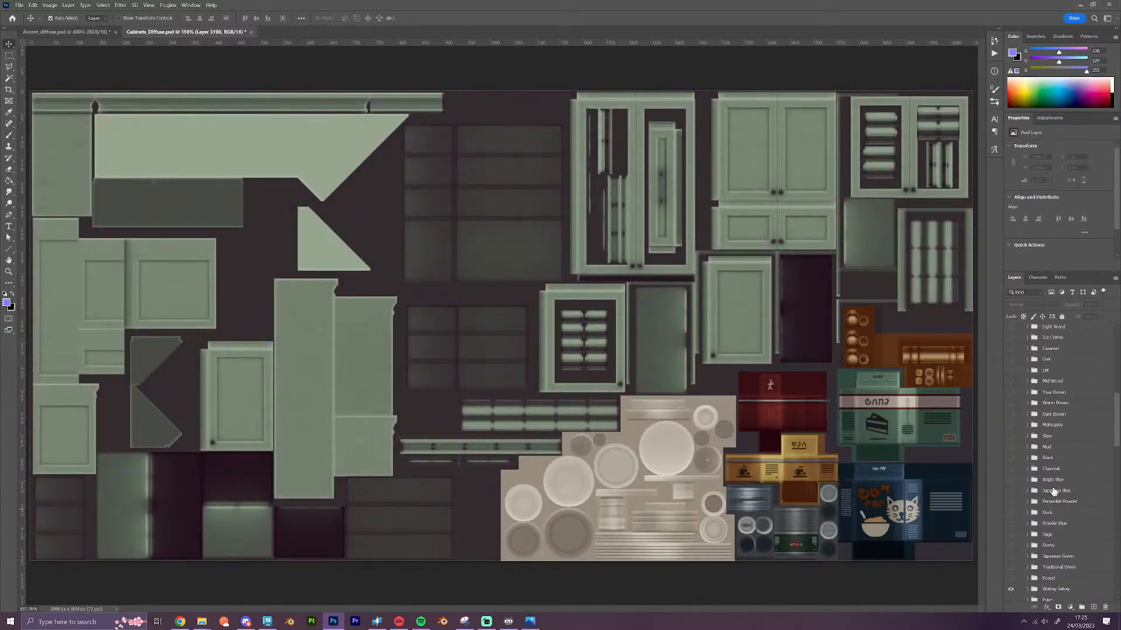
scroll(1054, 492, "up", 1)
left_click(1062, 387)
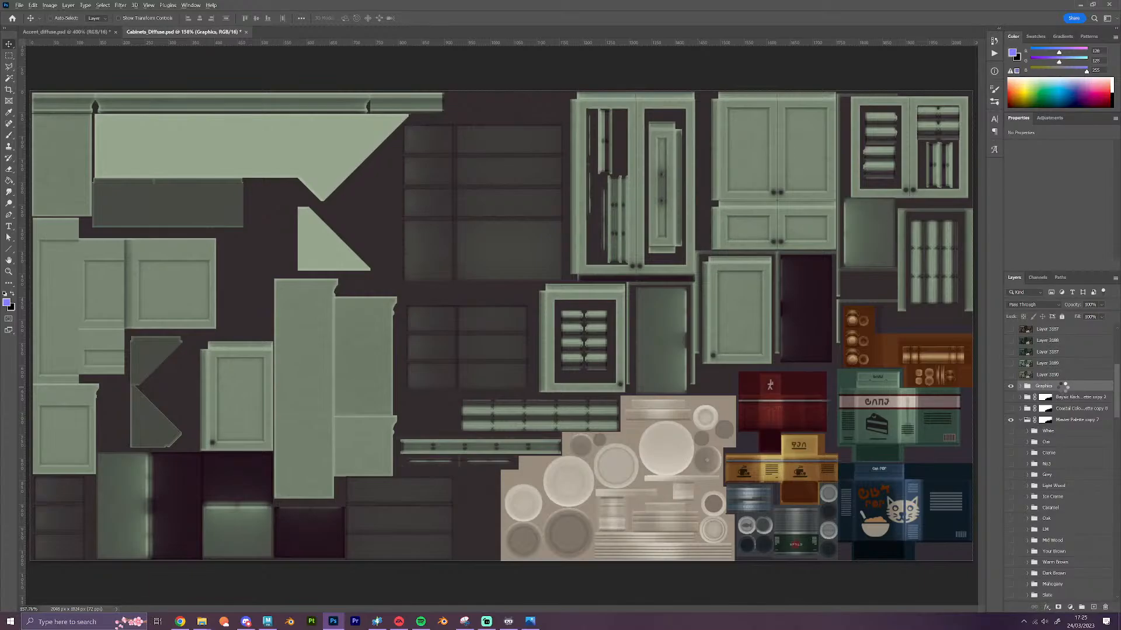
key("ctrl+shift+alt+e")
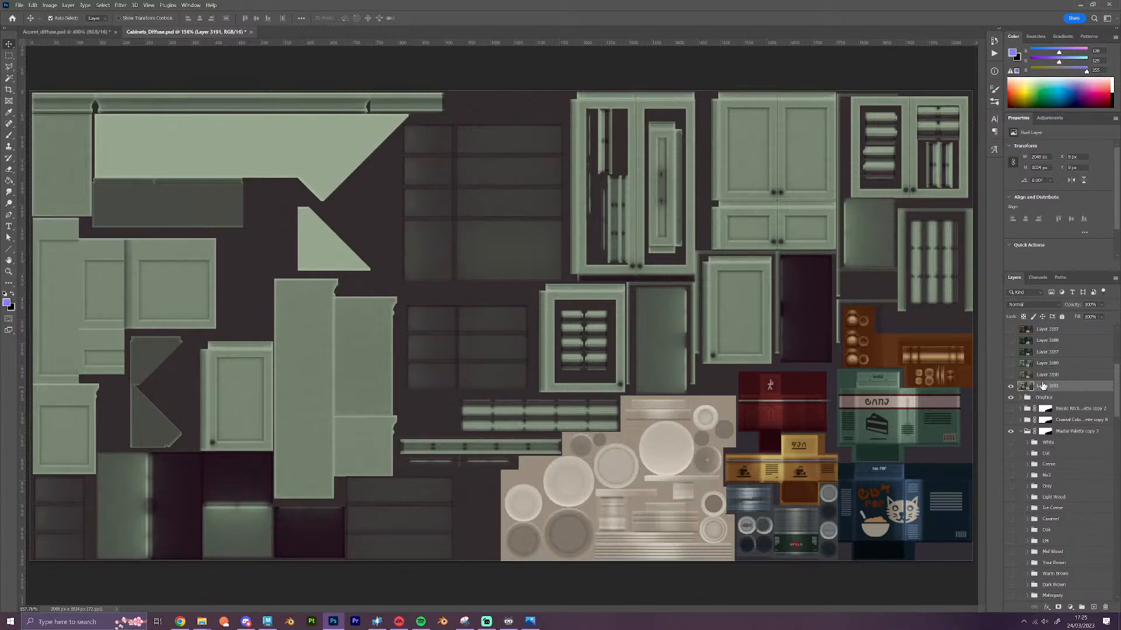
left_click(1011, 386)
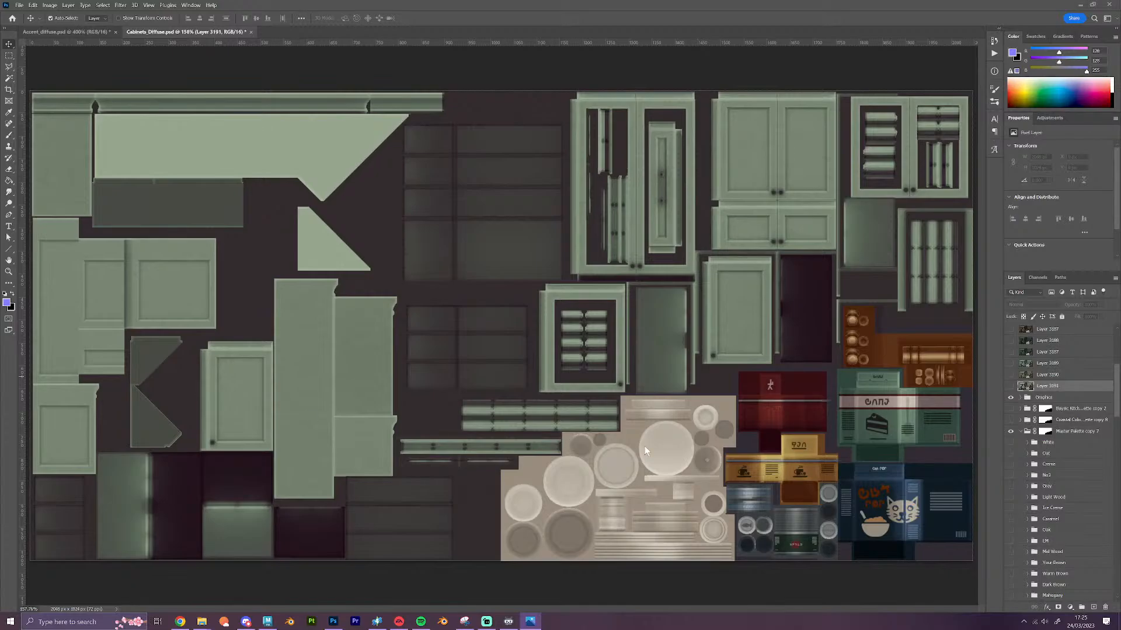
Swap the cabinets' Master Palette copy 7 group for the Coastal colour palette group
left_click(1020, 432)
left_click(1020, 432)
left_click(1011, 432)
left_click(1010, 420)
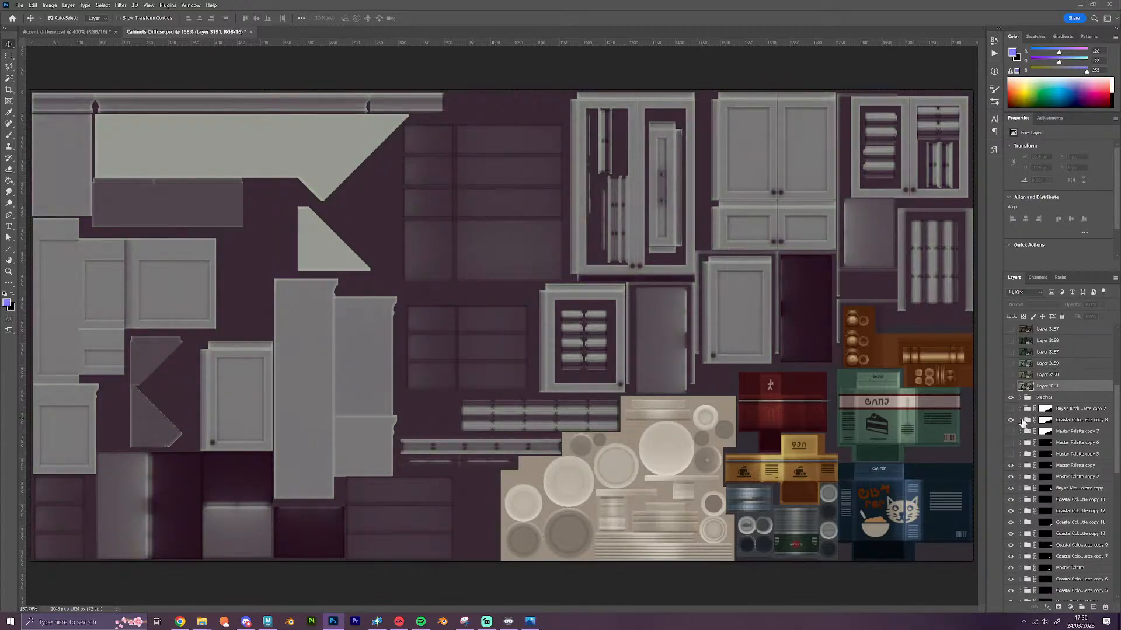
In the cabinets' Coastal colour palette group, show Cotswold Green instead of Castle Green
left_click(1021, 411)
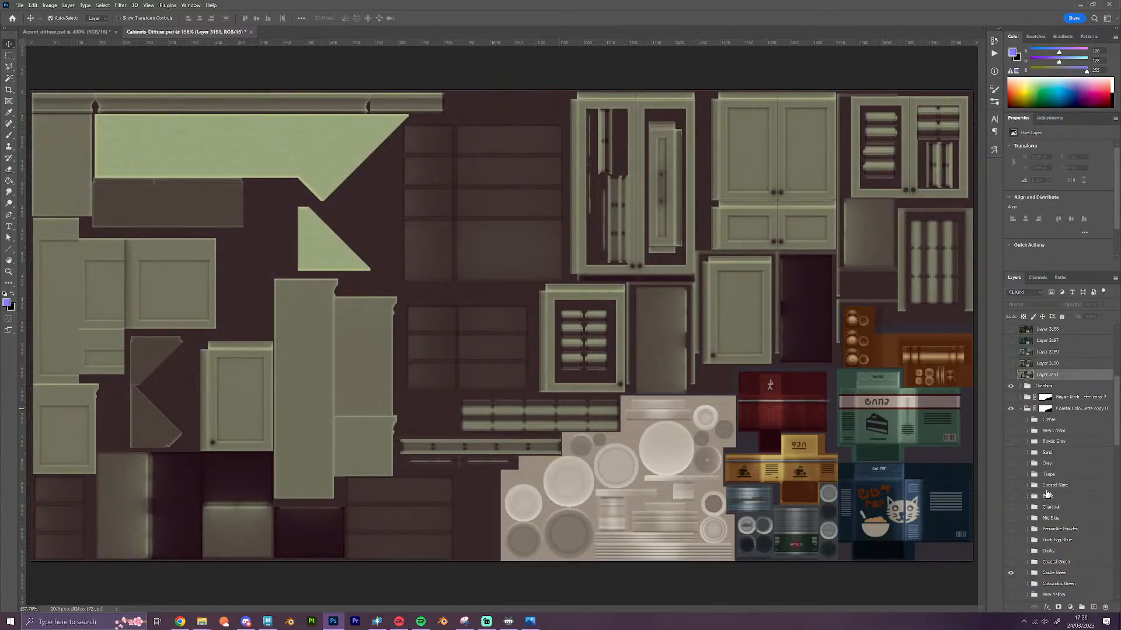
scroll(1048, 495, "down", 2)
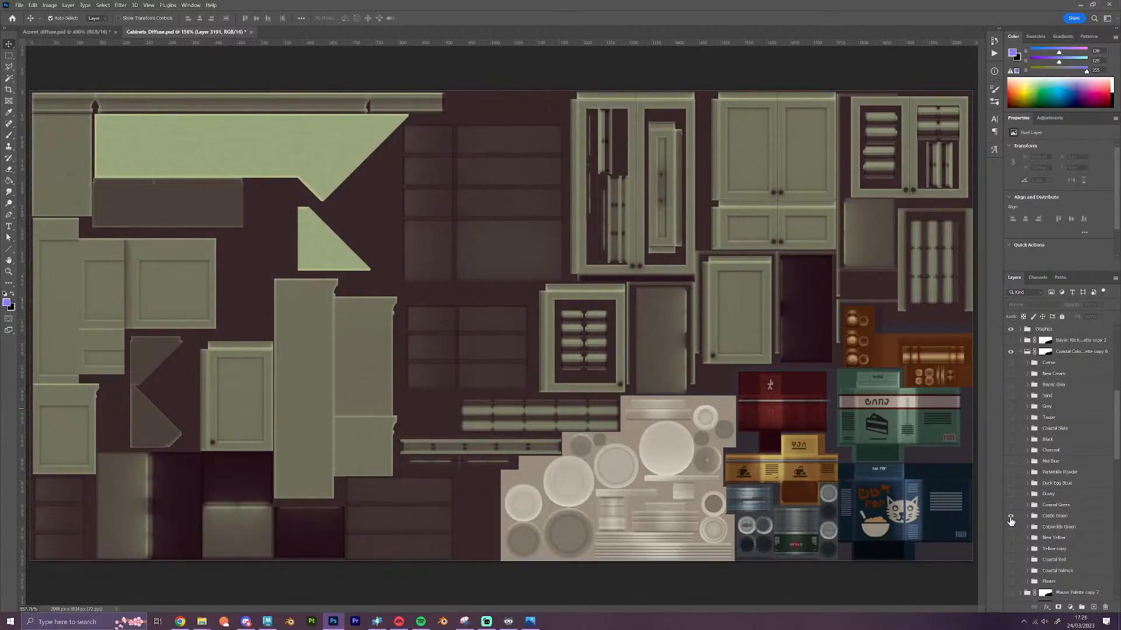
left_click(1010, 517)
left_click(1011, 528)
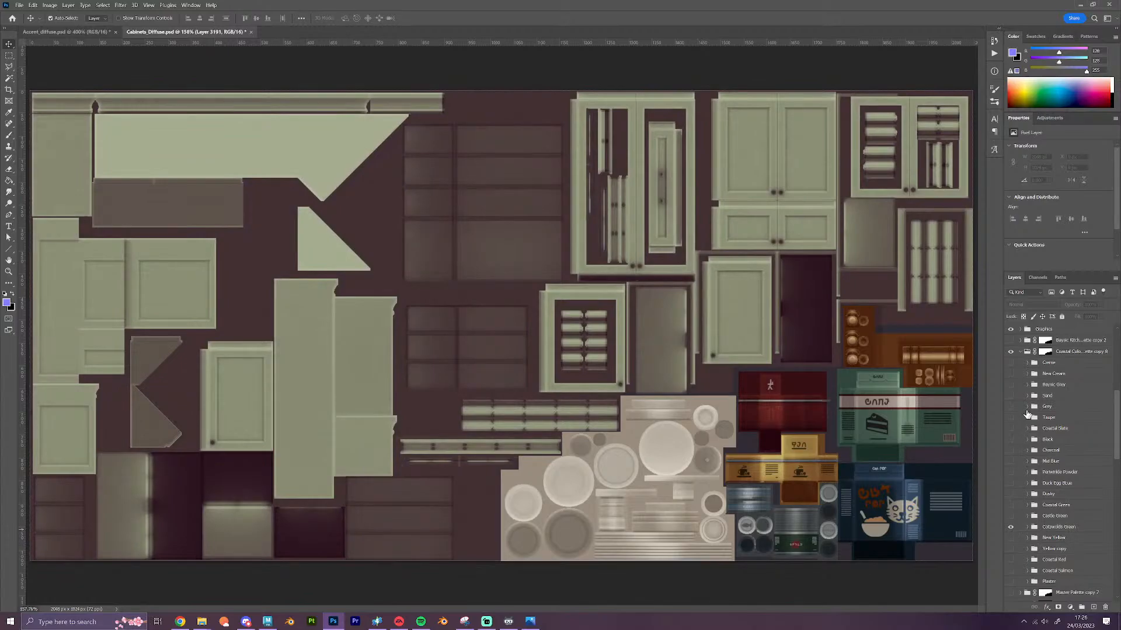
left_click(1020, 351)
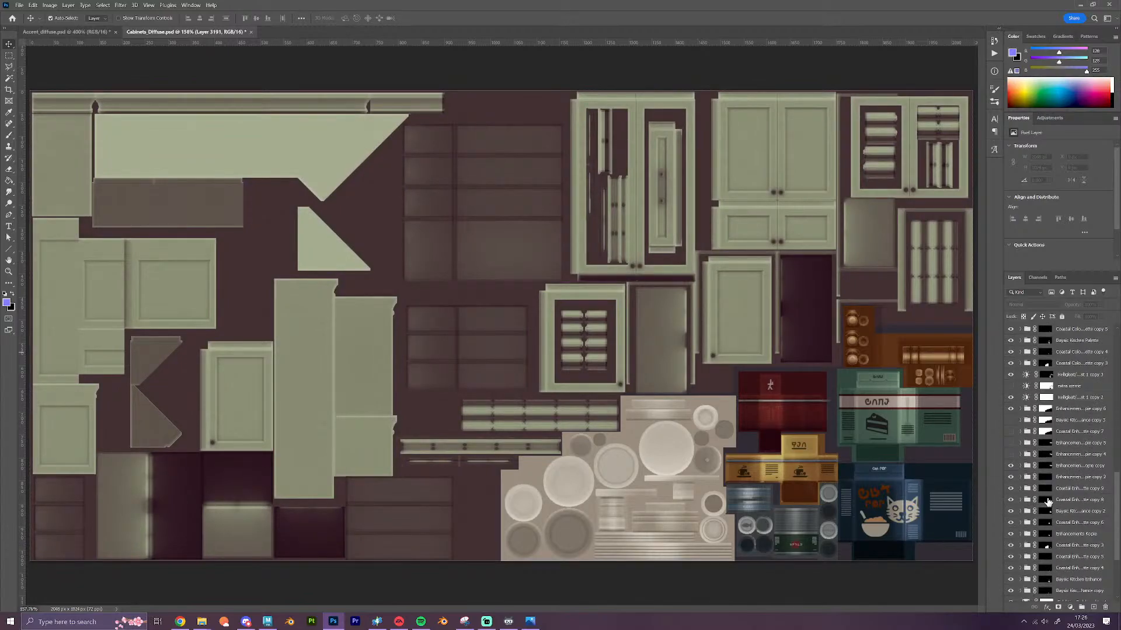
Hide the cabinets' Enhancement copy 6 group and show their Coastal enhancement group
scroll(1048, 501, "down", 7)
scroll(1048, 501, "up", 1)
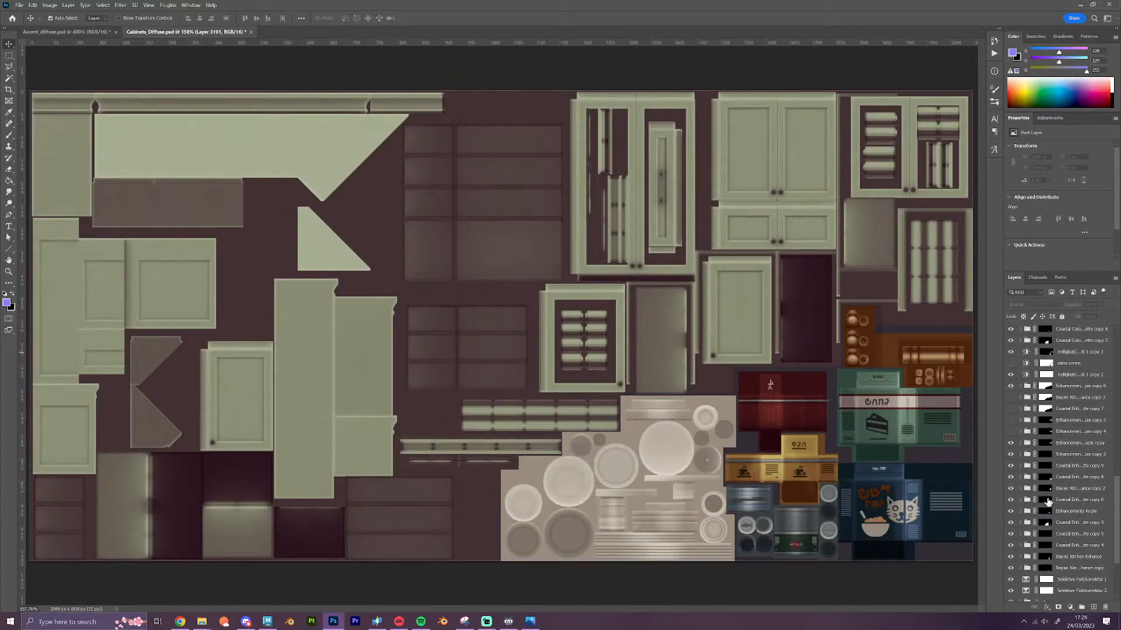
left_click(1011, 386)
left_click(1011, 411)
In the cabinets' Coastal enhancement group, show the Cotswold Green adjustment instead of Castle Green
left_click(1020, 409)
scroll(1039, 464, "down", 2)
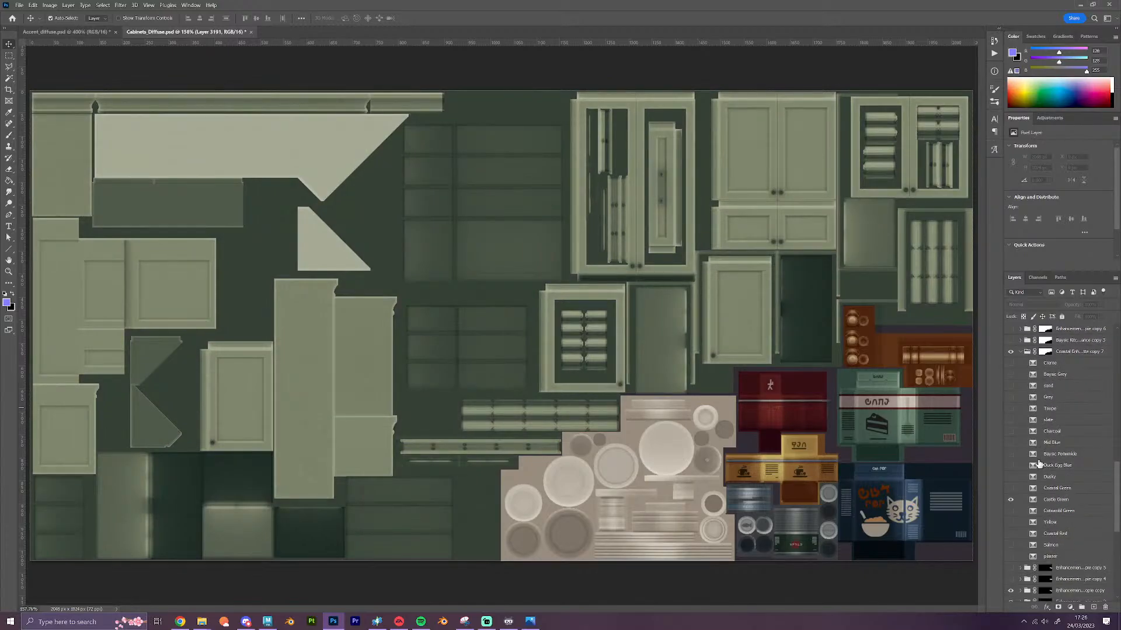
left_click(1010, 511)
scroll(1038, 496, "up", 3)
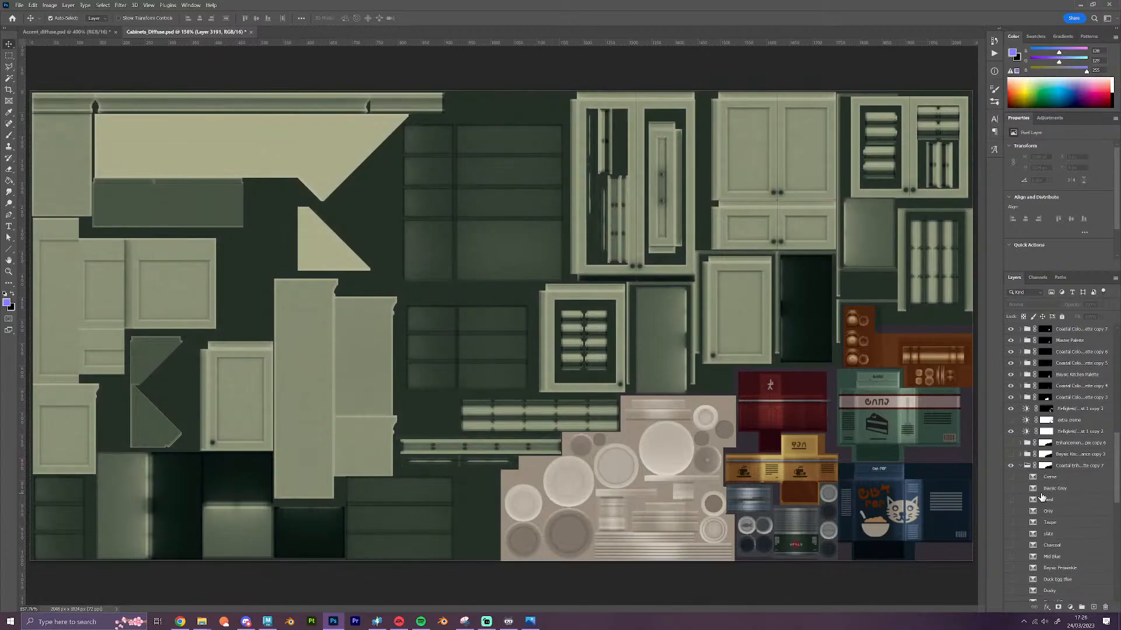
left_click(1021, 465)
Select the Graphics group, stamp the visible Cotswold Green texture into a new merged layer above it, and hide that layer
scroll(1078, 501, "up", 5)
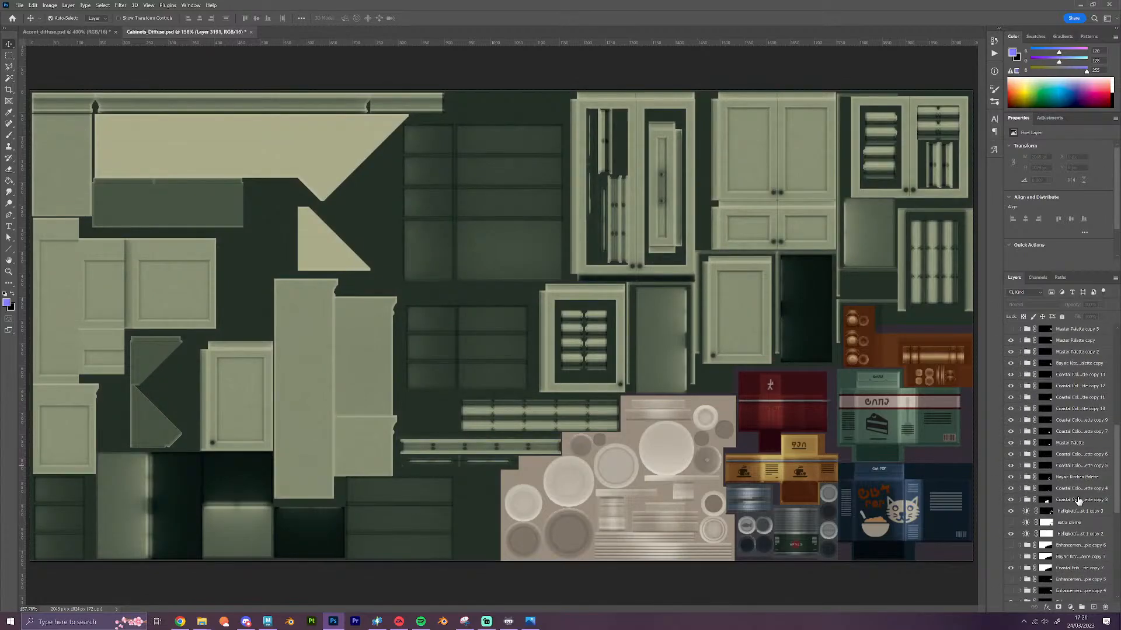
scroll(1078, 501, "up", 1)
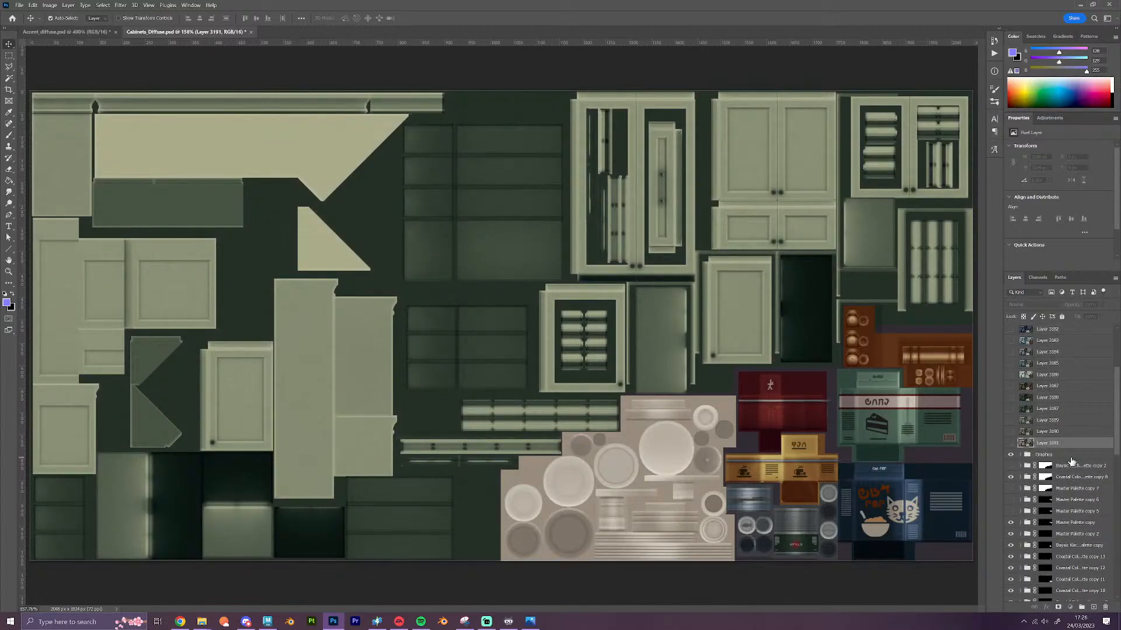
left_click(1071, 457)
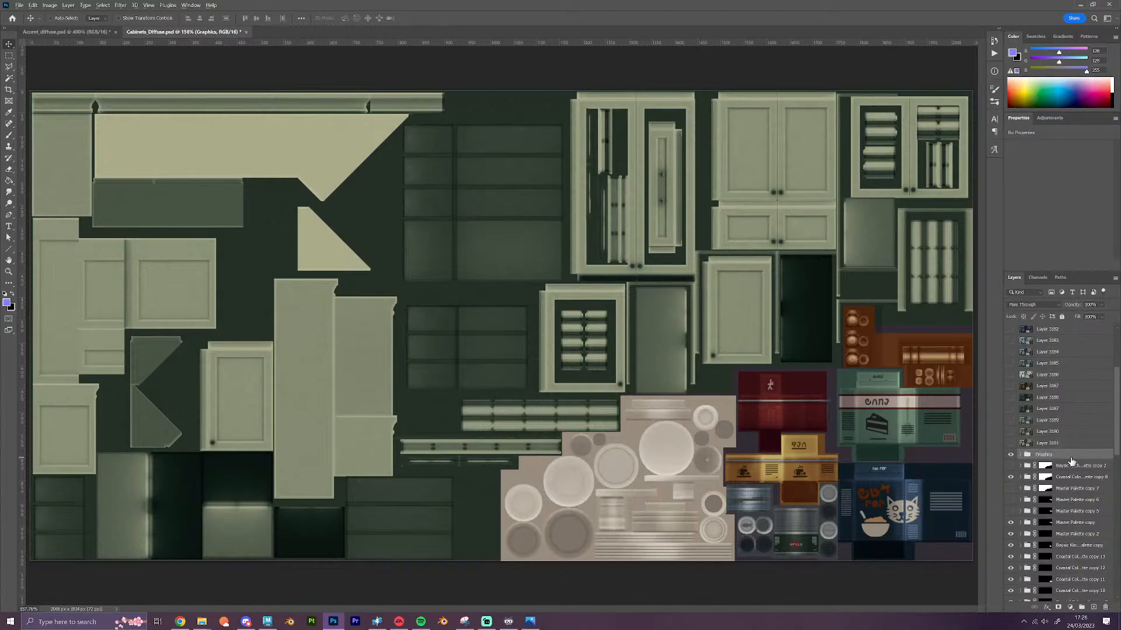
key("ctrl+shift+alt+e")
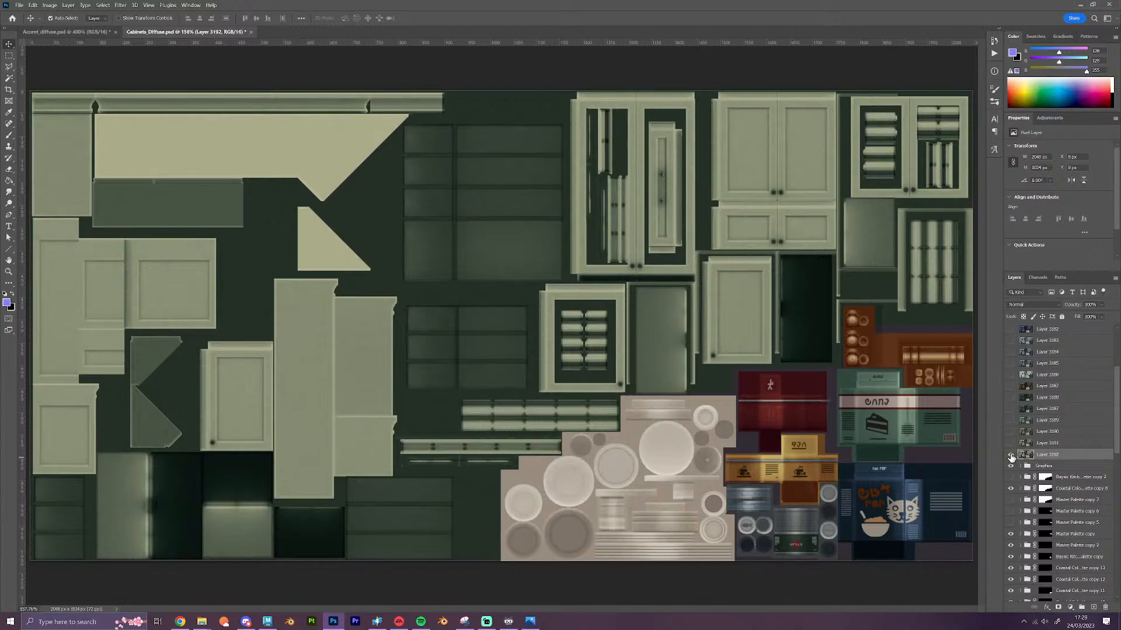
left_click(1010, 456)
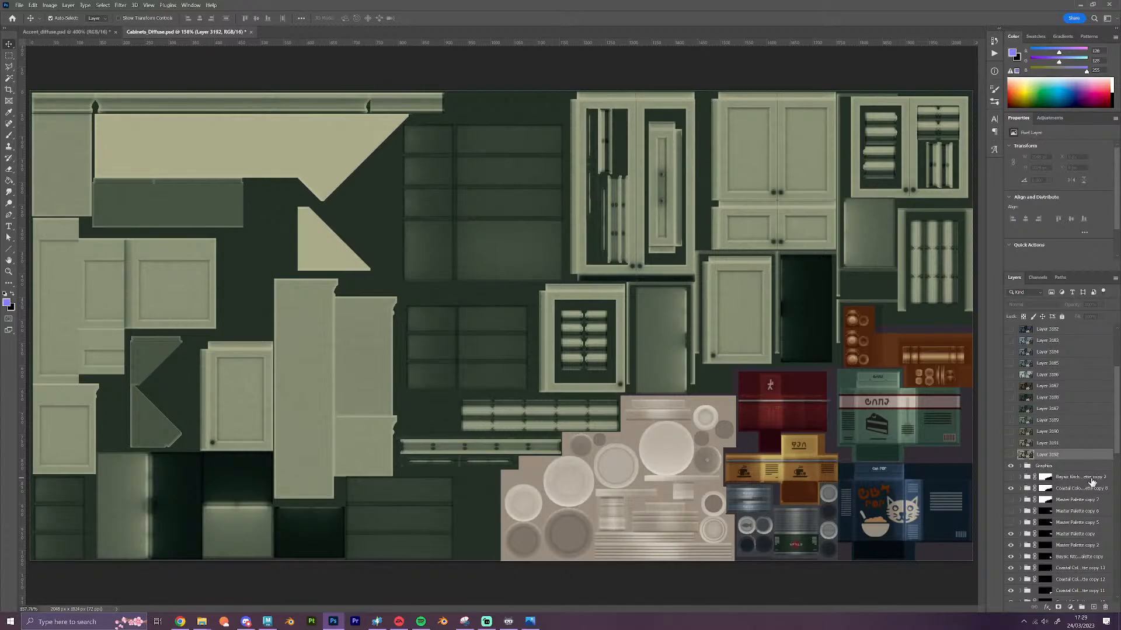
Hide the cabinets' Coastal colour palette group briefly and show it again
left_click(1011, 488)
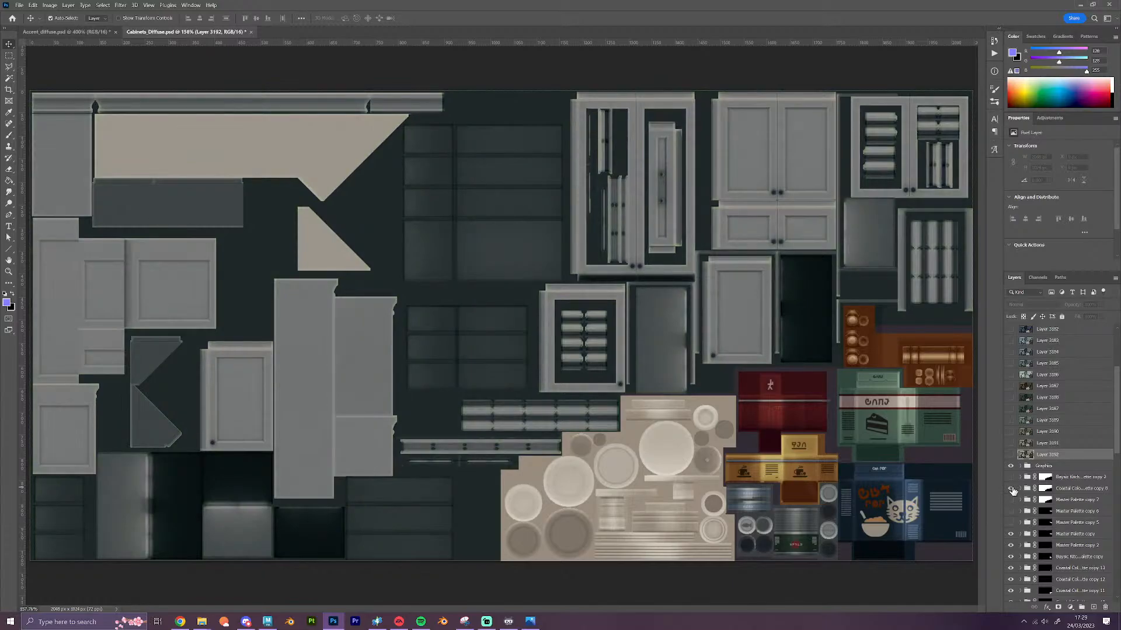
left_click(1011, 488)
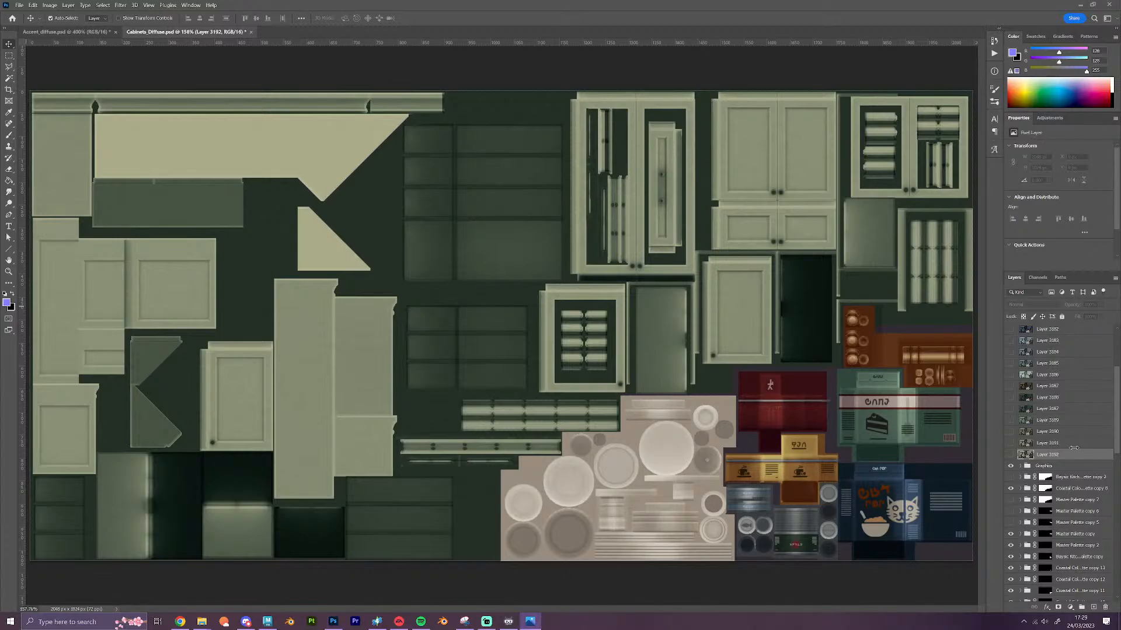
In the cabinets' Coastal colour palette group, hide Cotswold Green and show New Yellow
left_click(1019, 489)
scroll(1018, 500, "down", 5)
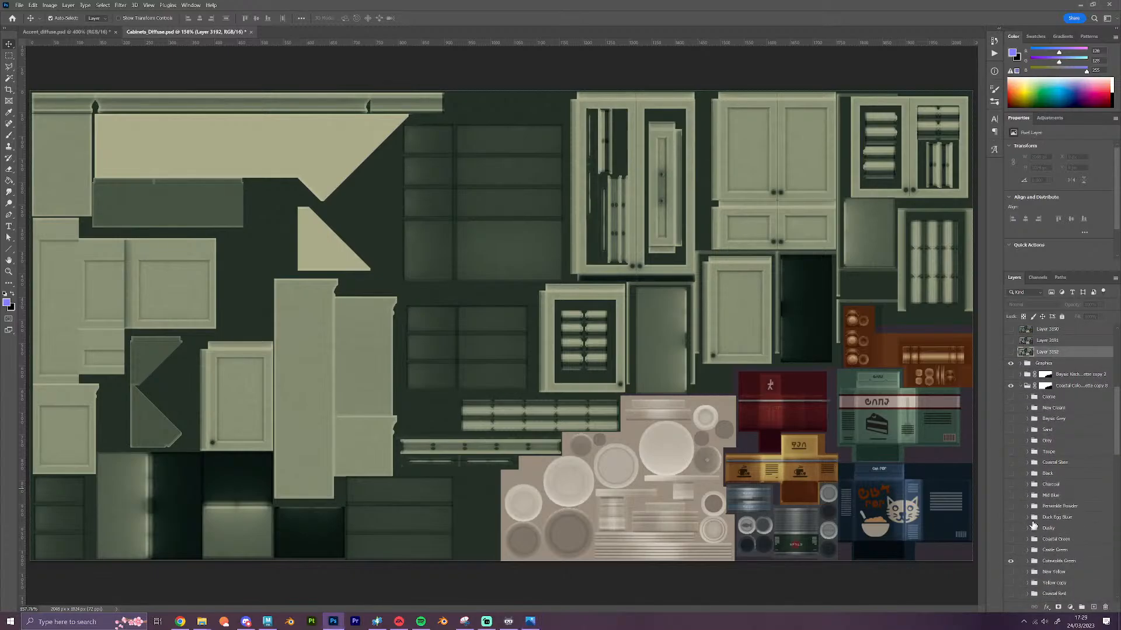
left_click(1010, 481)
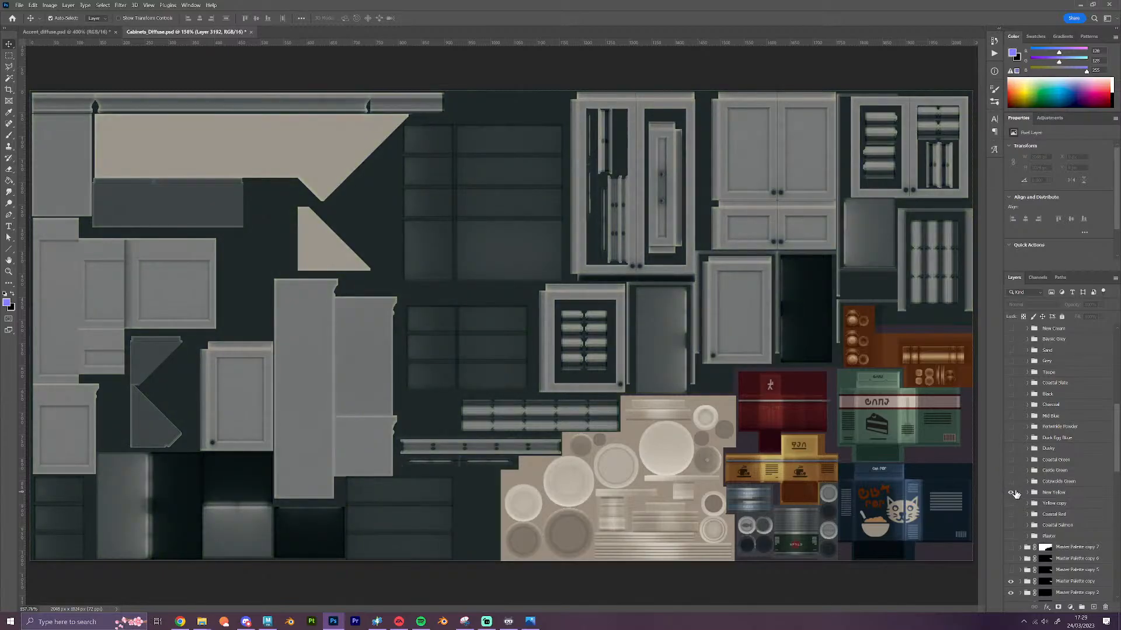
left_click(1011, 492)
scroll(1040, 474, "up", 3)
scroll(1040, 474, "up", 2)
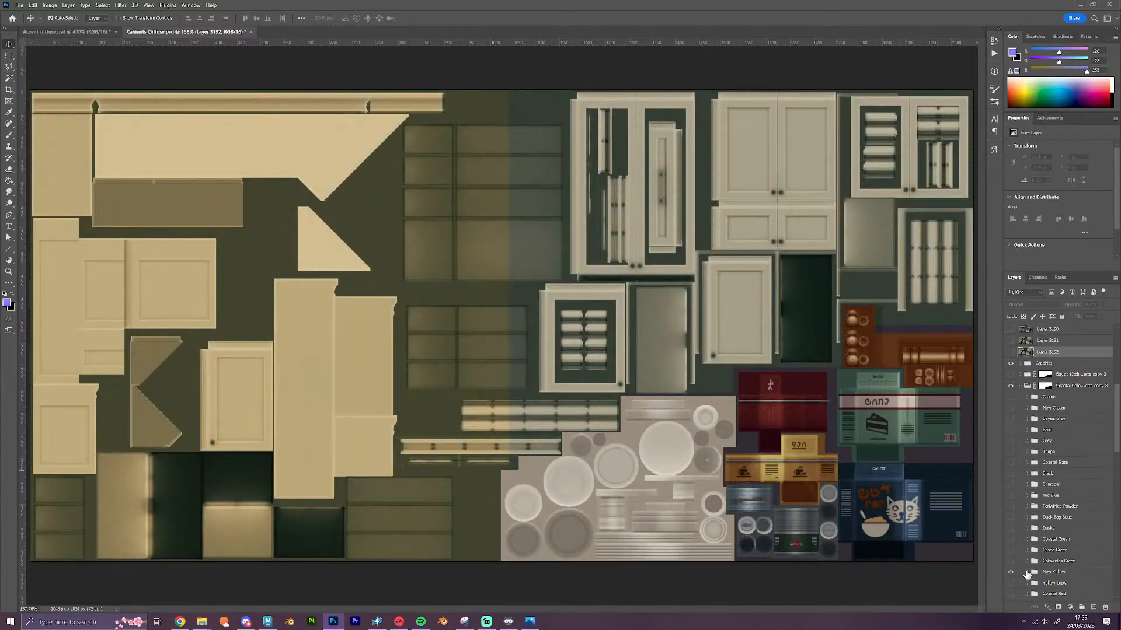
Stretch the New Yellow group's Yellow copy 2 layer horizontally so its colour covers the whole cabinet texture, and collapse the palette groups
left_click(1027, 572)
scroll(1075, 560, "down", 3)
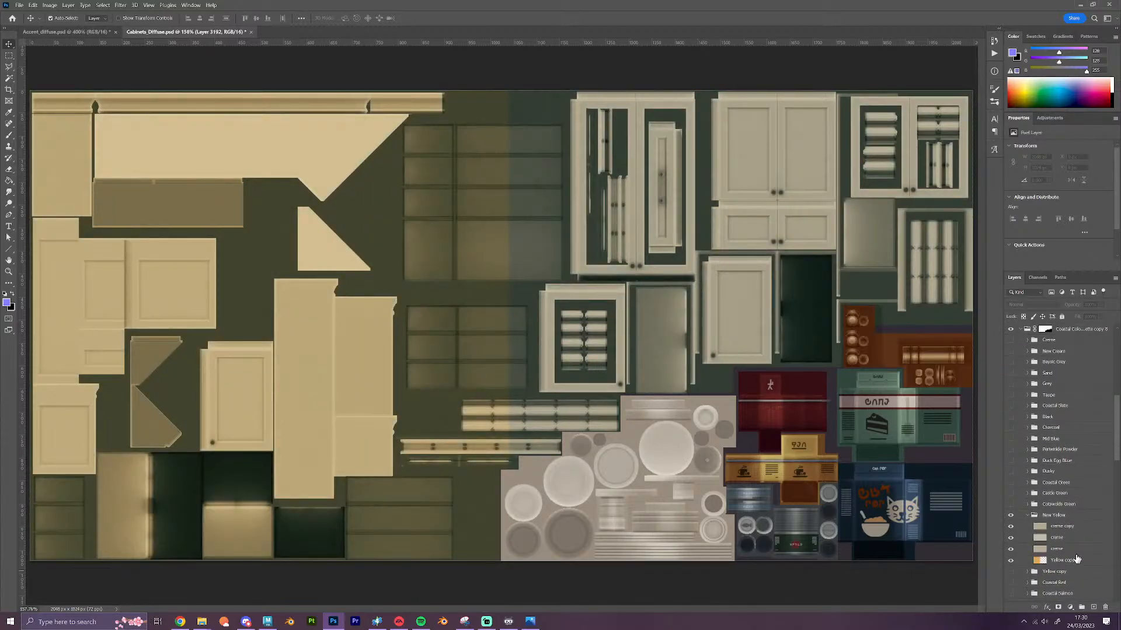
left_click(1067, 560)
key("ctrl+t")
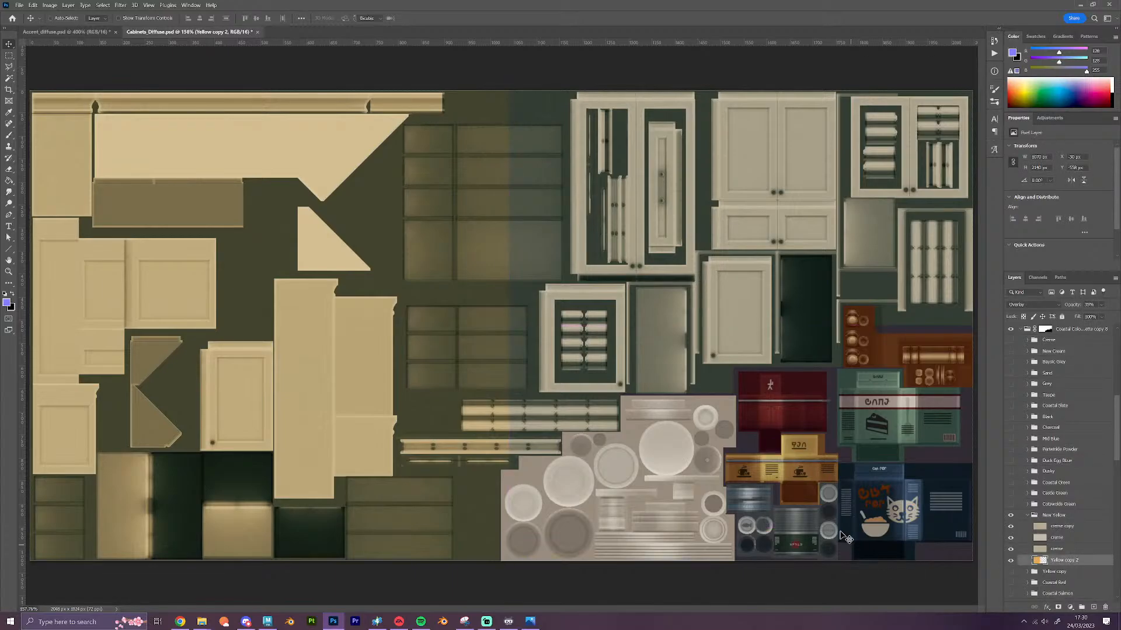
left_click_drag(511, 336, 992, 340)
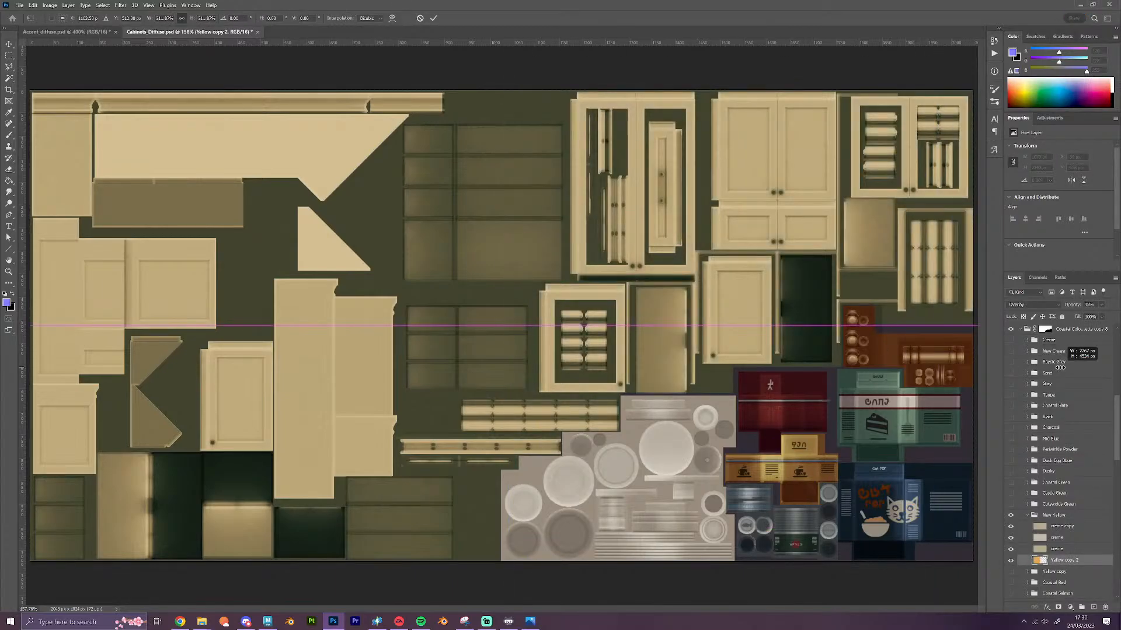
key("Return")
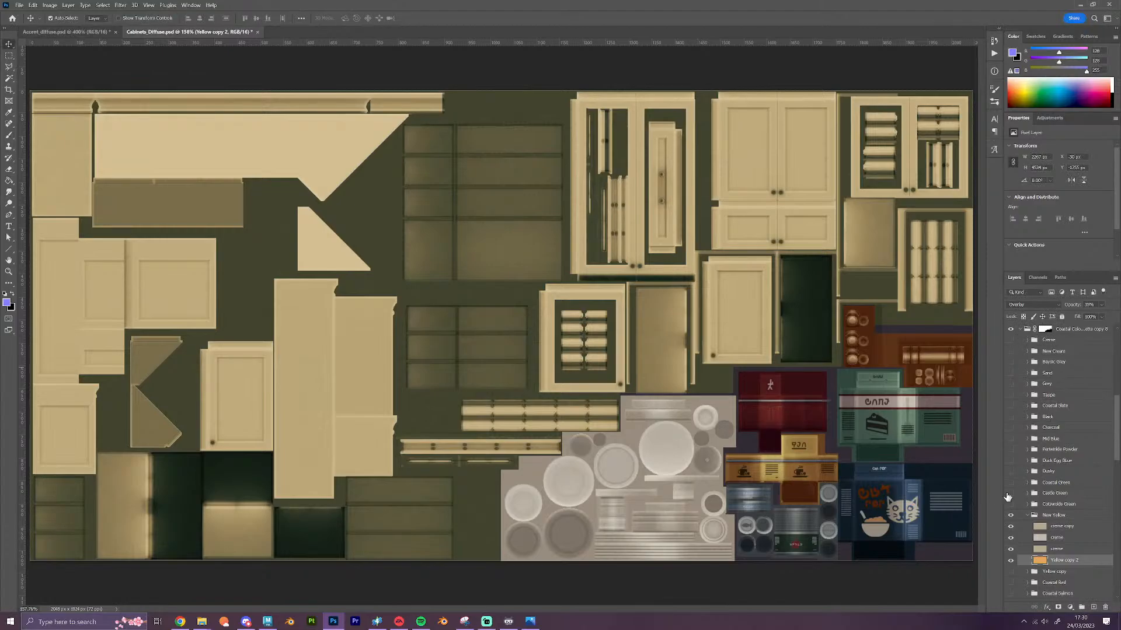
left_click(1027, 515)
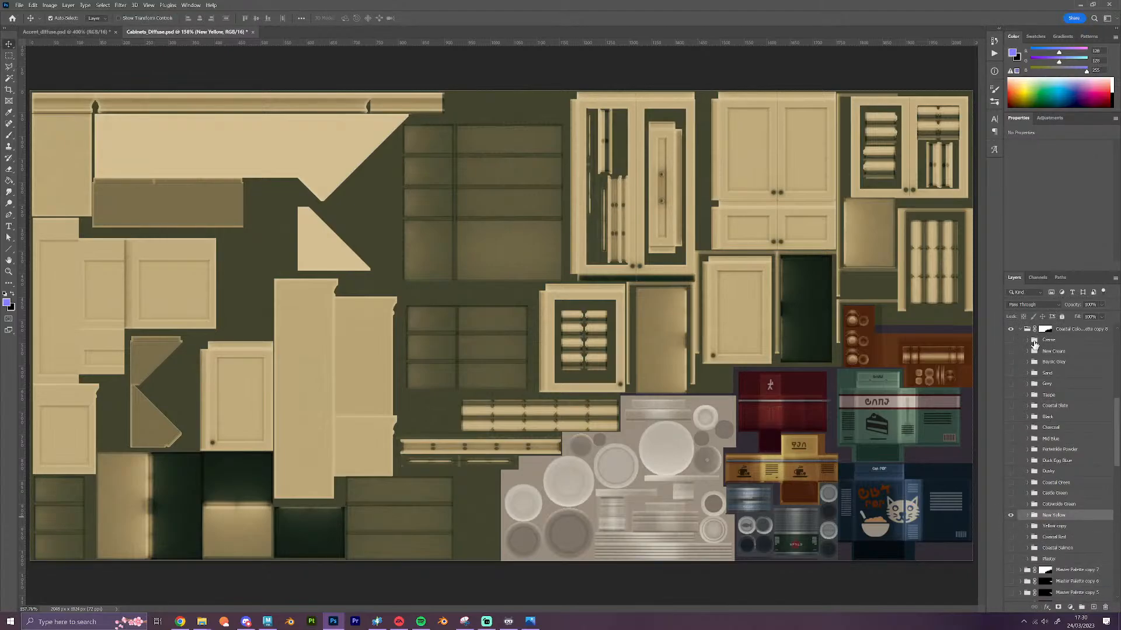
left_click(1022, 331)
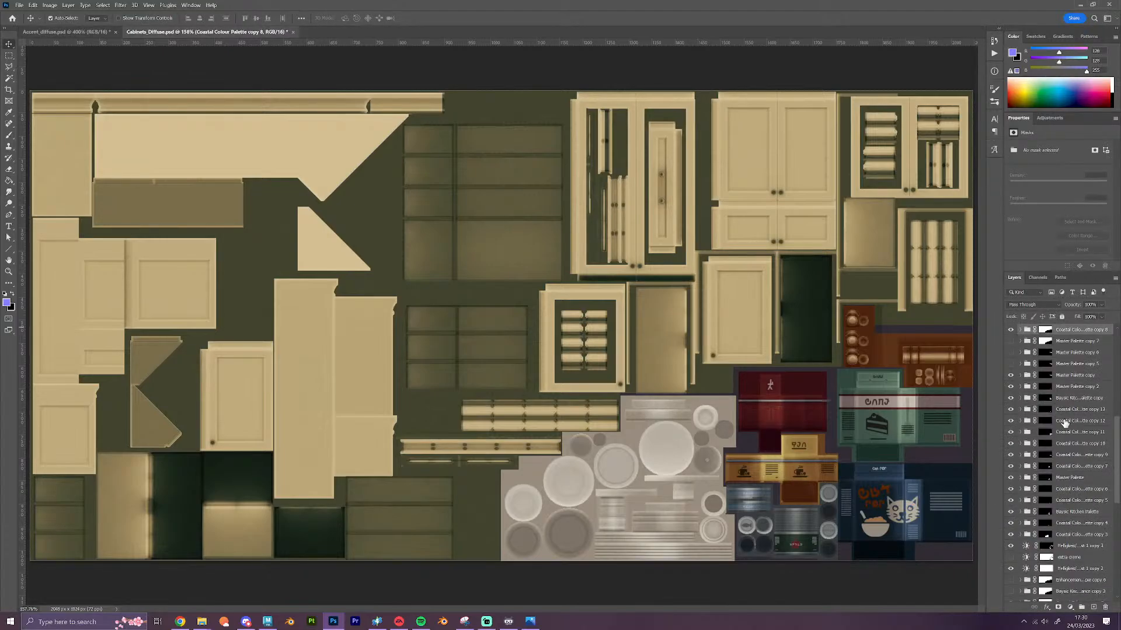
In the cabinets' Coastal enhancement group, show the Creme adjustment instead of Cotswold Green
scroll(1048, 542, "down", 3)
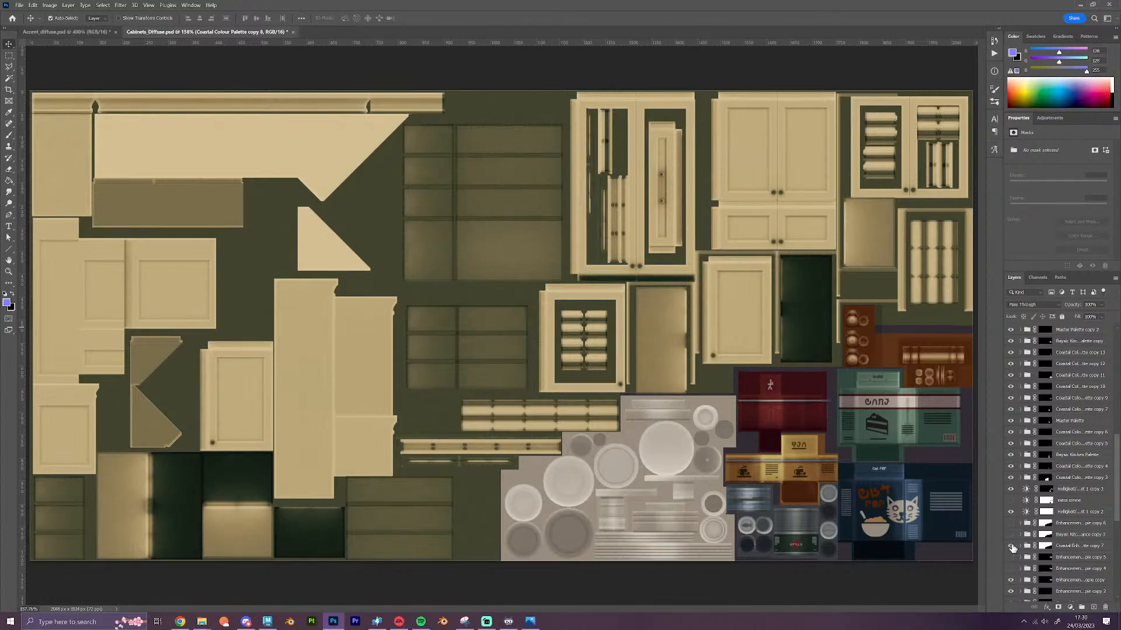
left_click(1019, 546)
scroll(1019, 555, "down", 5)
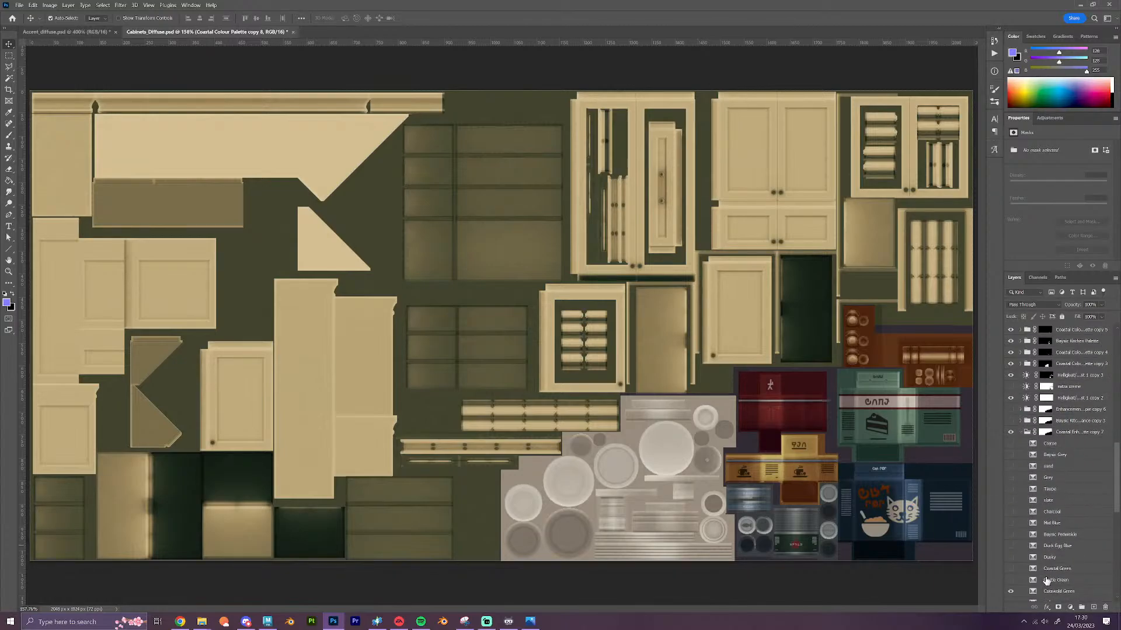
left_click(1012, 467)
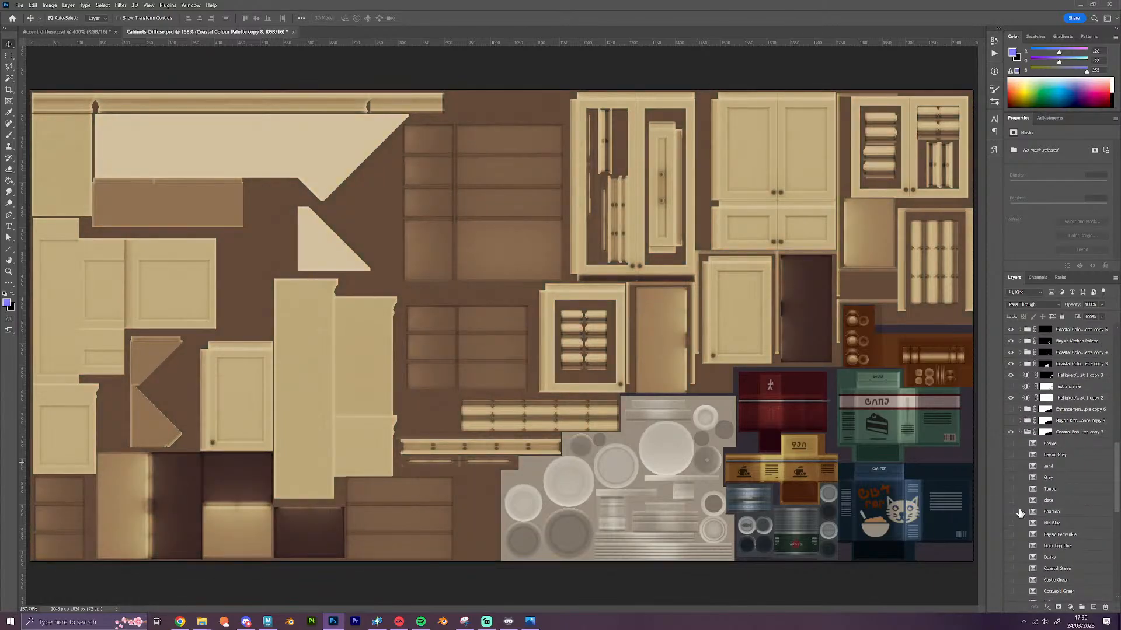
scroll(1028, 551, "down", 2)
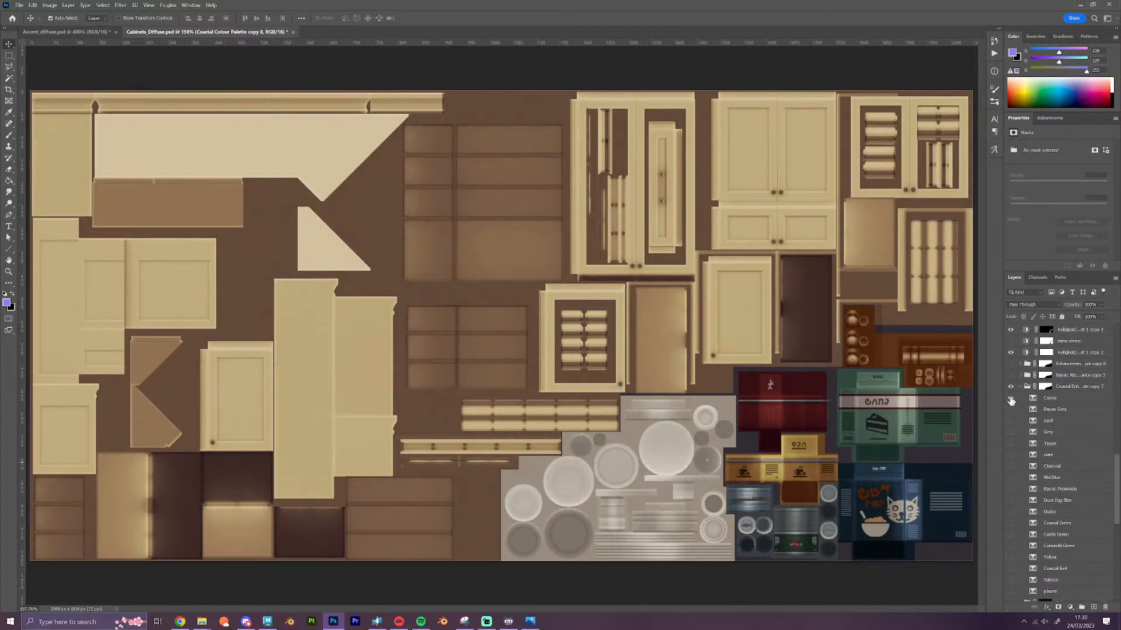
left_click(1011, 400)
left_click(1021, 386)
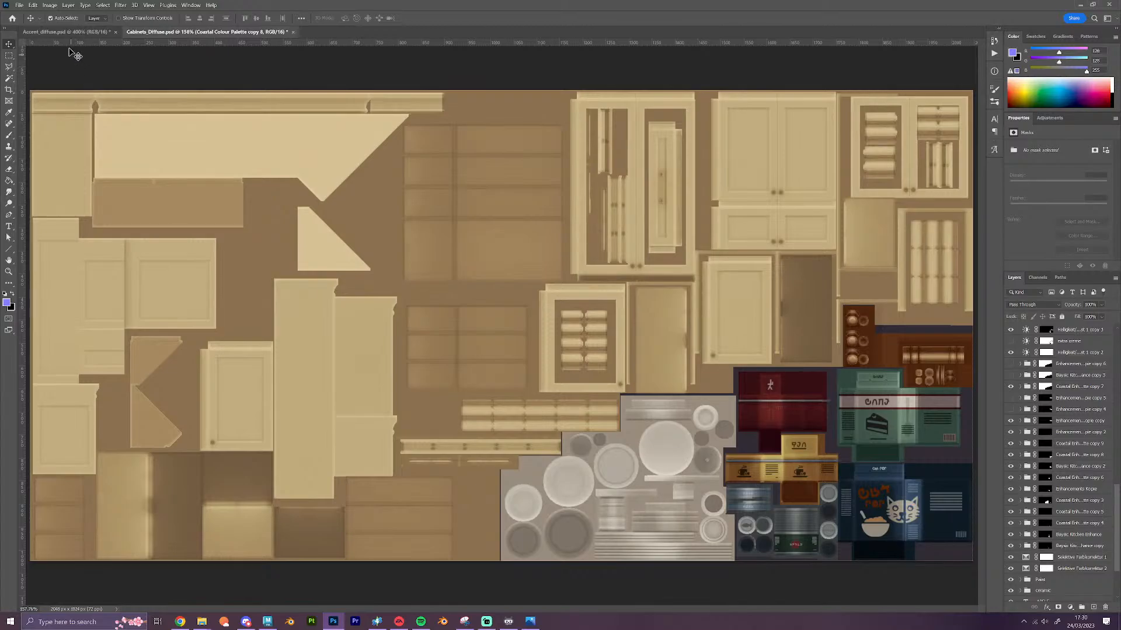
Switch to Accent_diffuse.psd and compare swatch layers 2 and 23 with the texture by toggling their visibility
left_click(66, 32)
scroll(1036, 425, "down", 3)
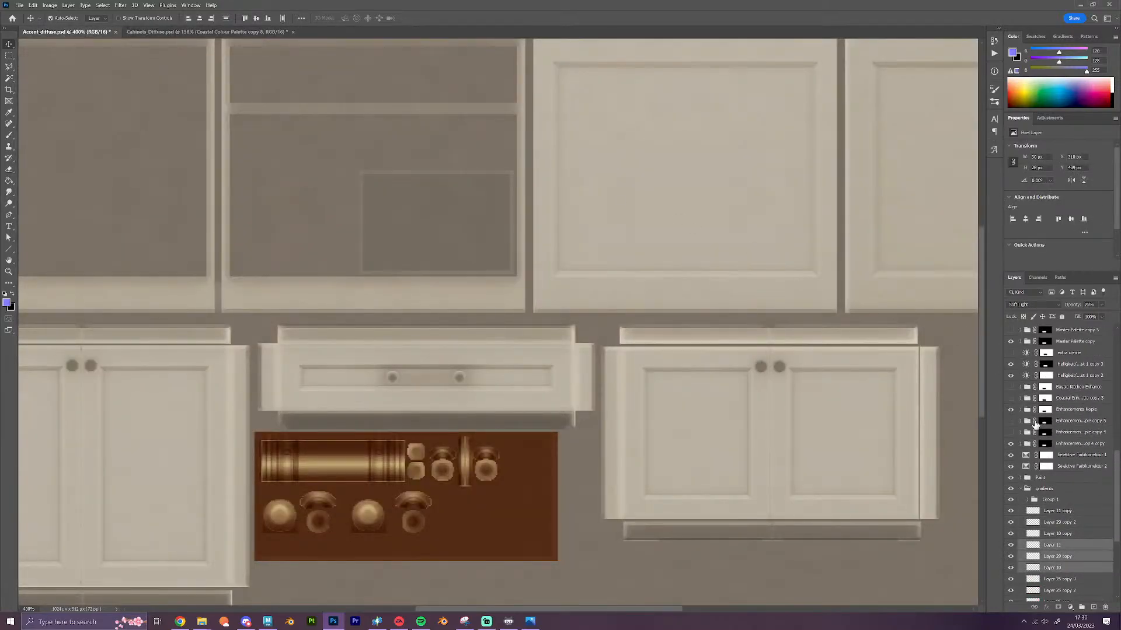
scroll(1036, 425, "up", 2)
left_click(1010, 443)
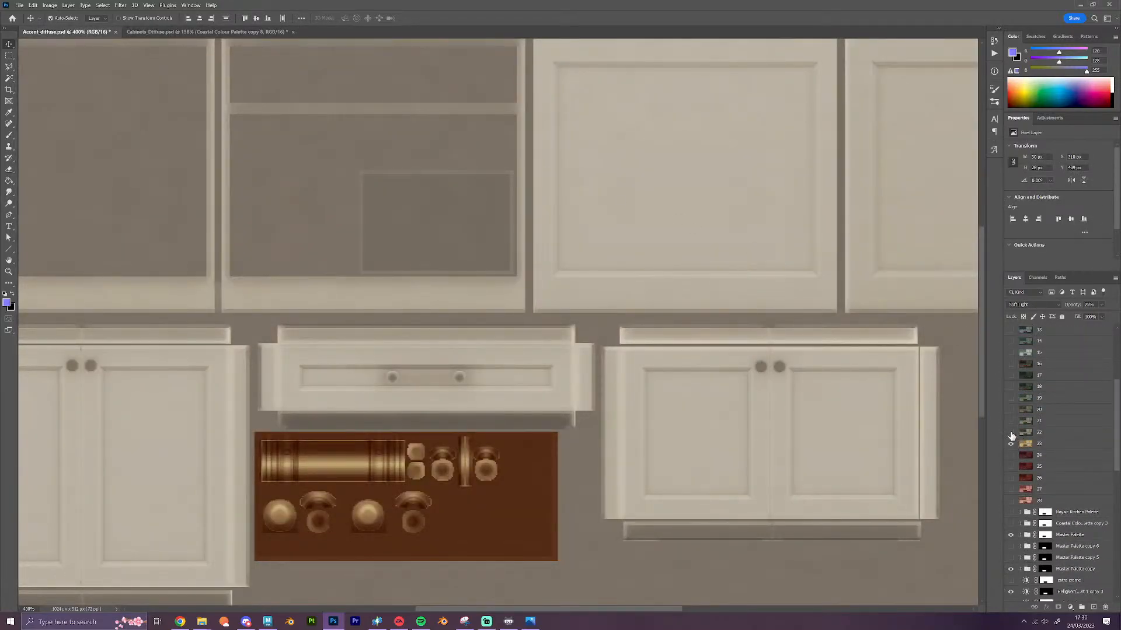
scroll(1046, 461, "up", 5)
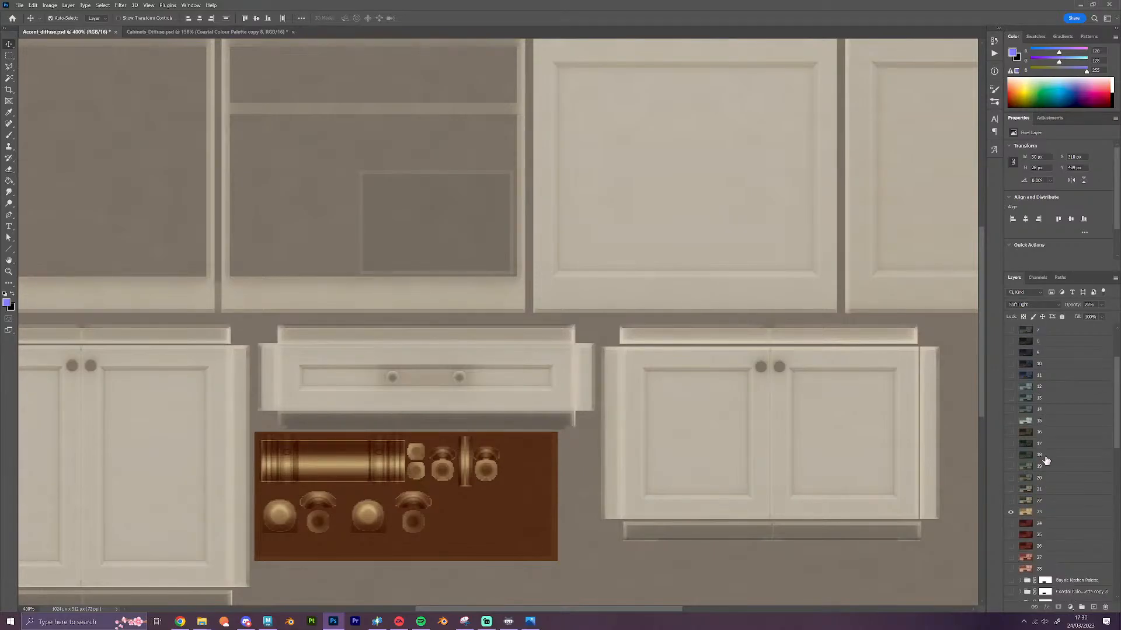
scroll(1046, 460, "up", 1)
left_click(1010, 351)
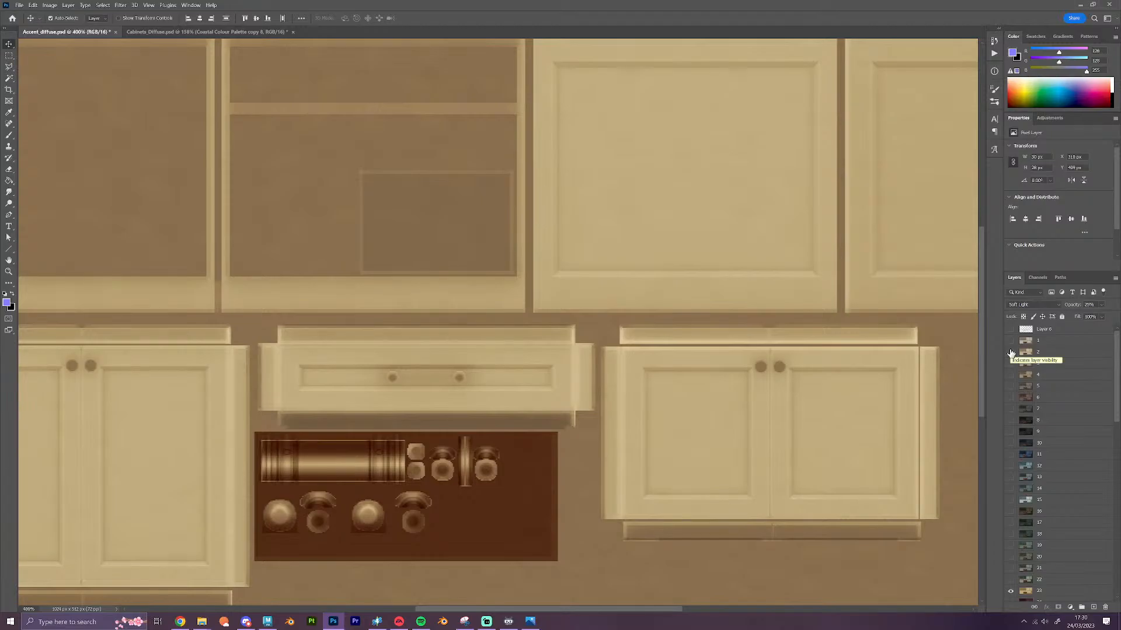
left_click(1011, 352)
left_click(1010, 352)
left_click(1010, 352)
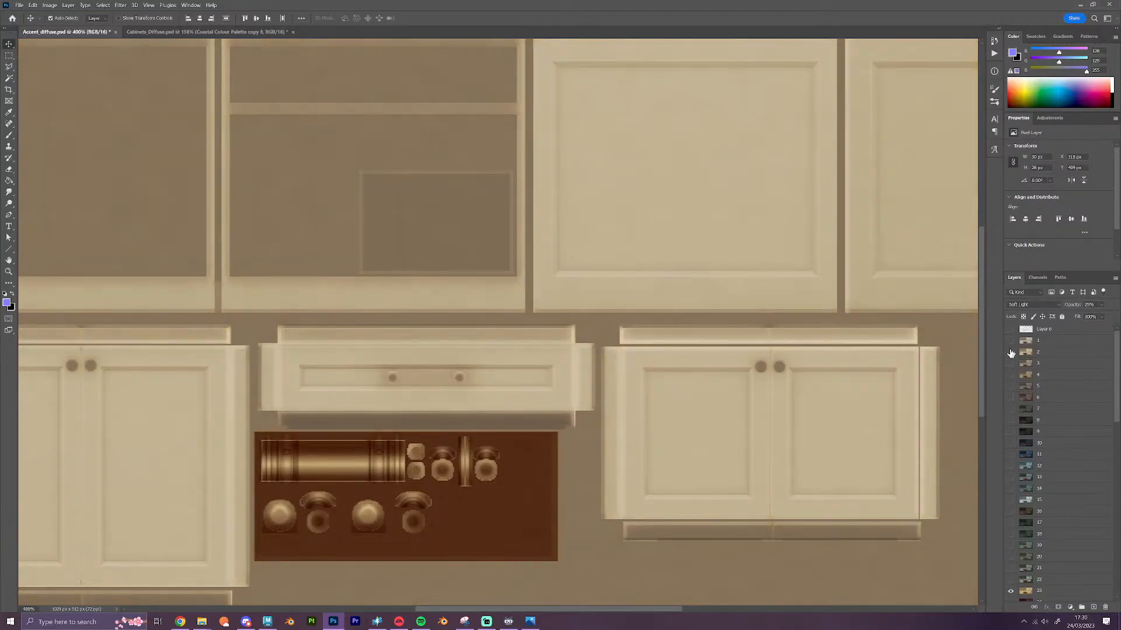
left_click(1010, 352)
scroll(1044, 472, "down", 3)
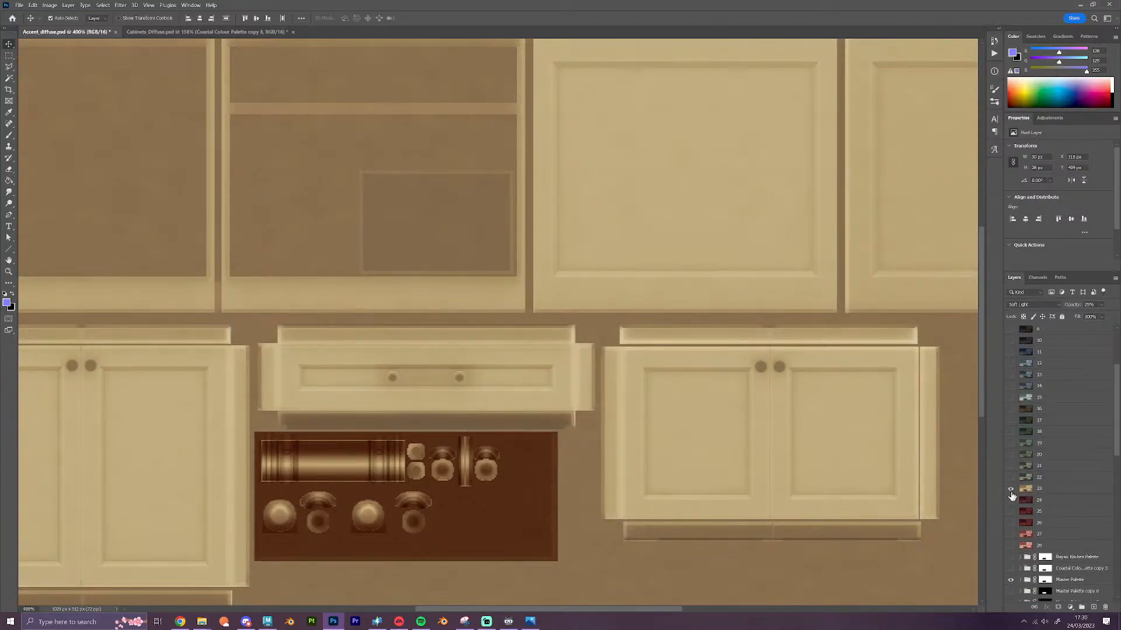
left_click(1011, 490)
left_click(1010, 490)
left_click(1010, 490)
scroll(1024, 481, "down", 3)
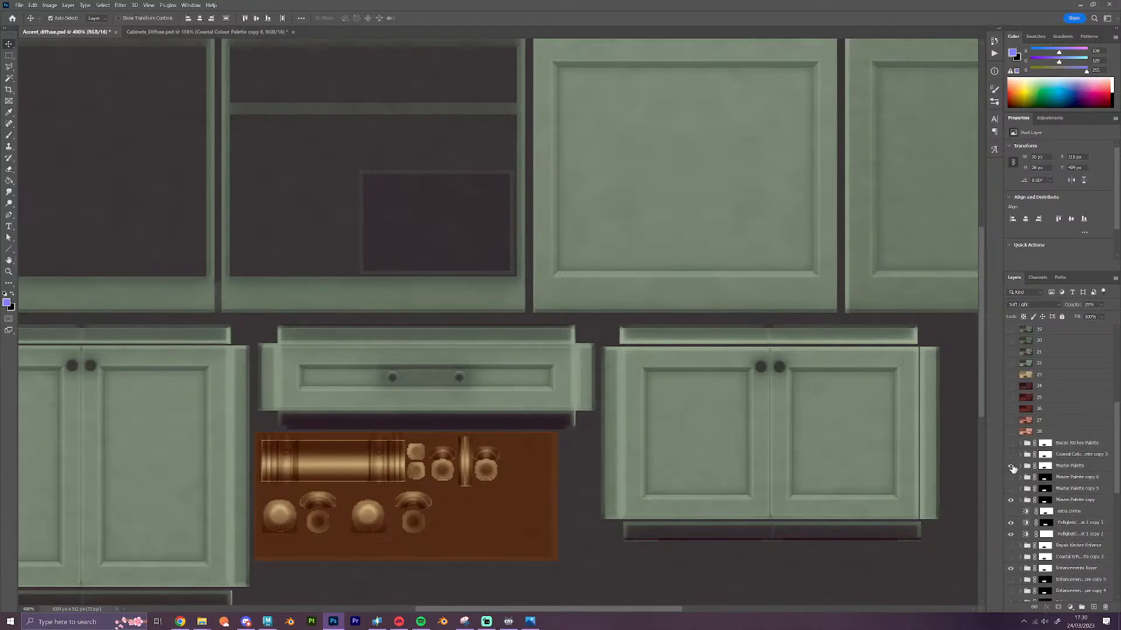
In the accent texture, hide the Master Palette group, then show and expand the Coastal colour palette group
left_click(1010, 466)
left_click(1010, 454)
left_click(1020, 454)
In the accent's Coastal colour palette group, show New Yellow instead of Plaster and collapse the group
scroll(1029, 474, "down", 3)
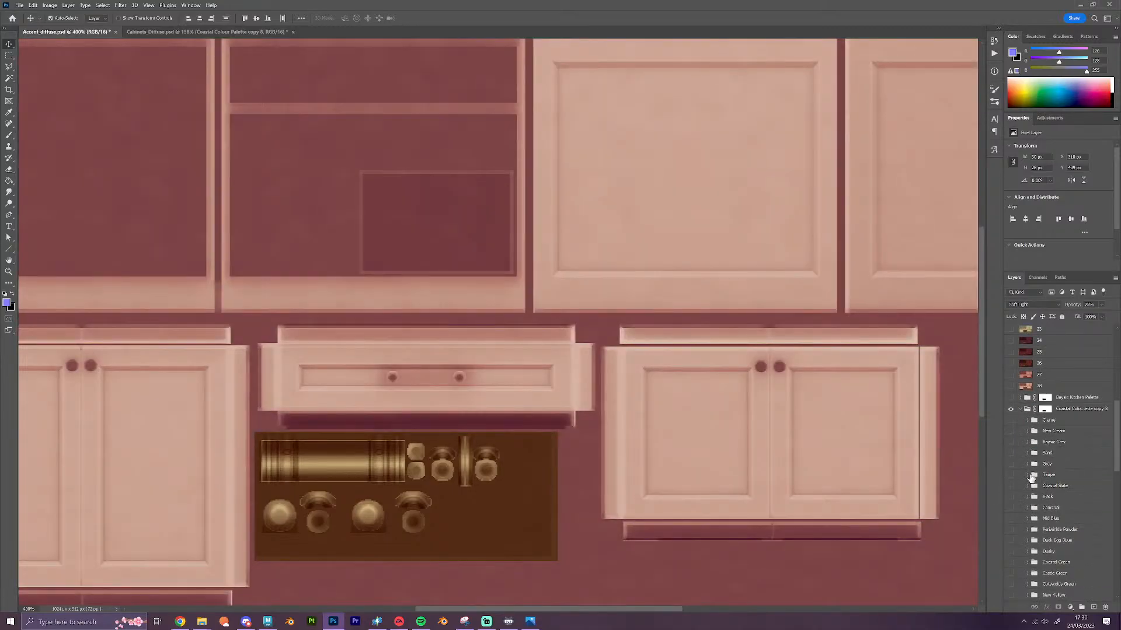
left_click(1010, 514)
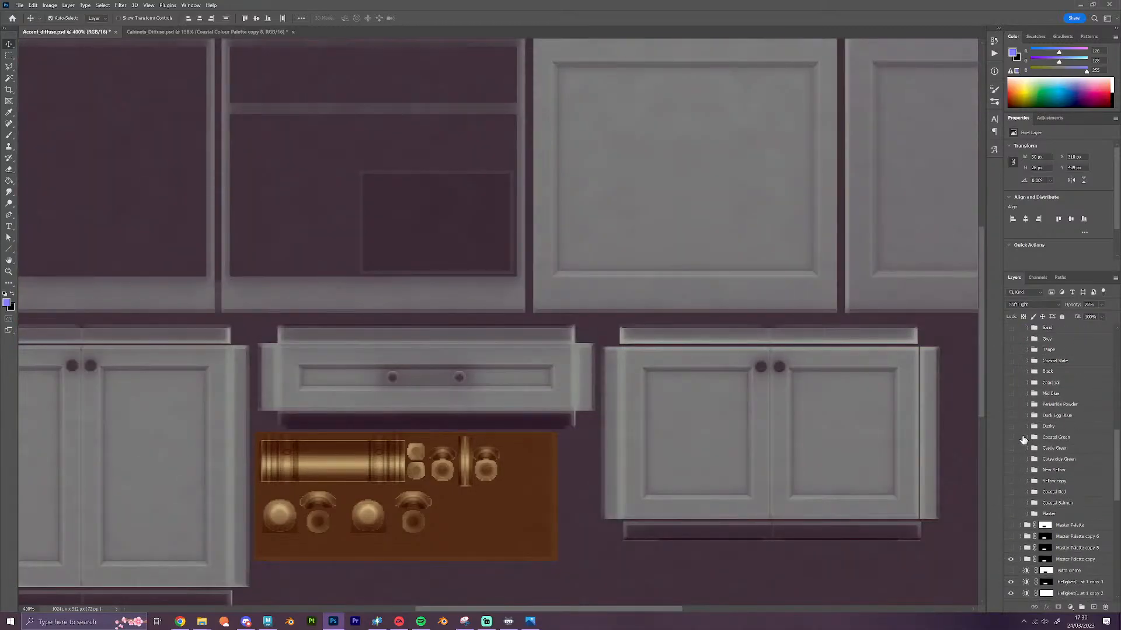
left_click(1011, 470)
scroll(1025, 473, "up", 2)
scroll(1024, 473, "up", 2)
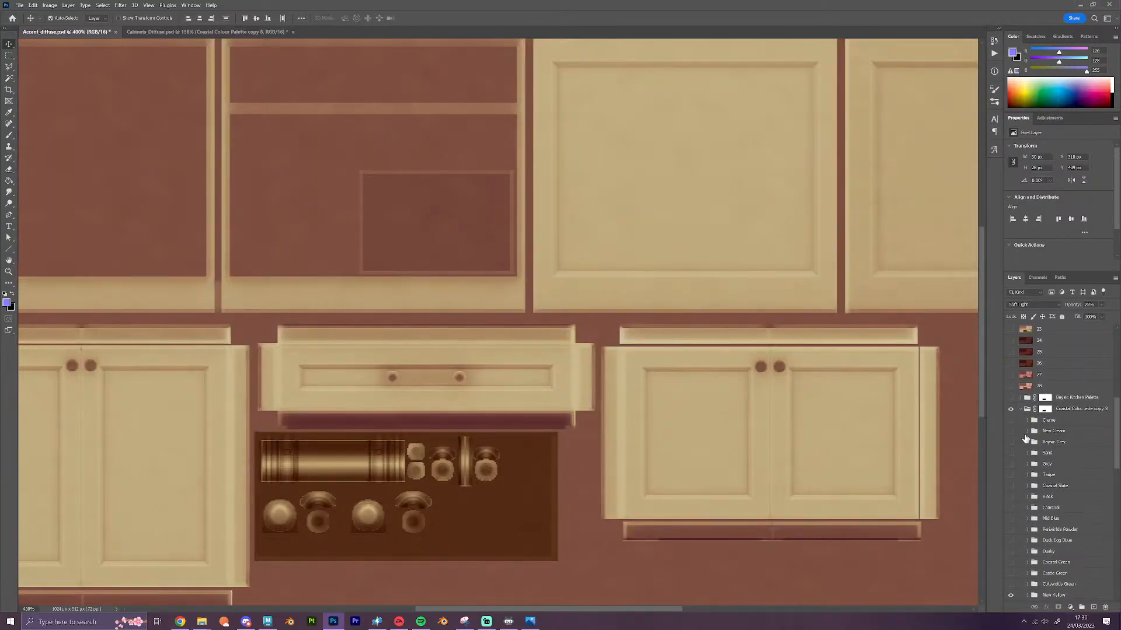
left_click(1020, 409)
scroll(1033, 480, "down", 1)
scroll(1033, 478, "down", 1)
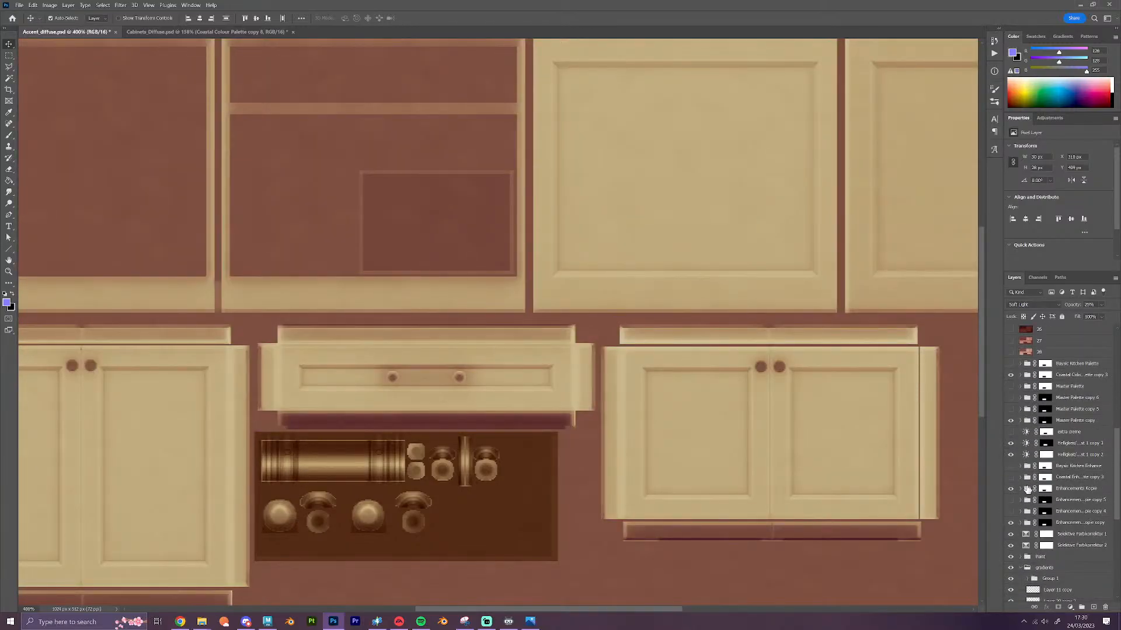
Hide the accent's general Enhancements group, then show and expand its Coastal enhancement group
left_click(1011, 489)
left_click(1010, 477)
left_click(1020, 477)
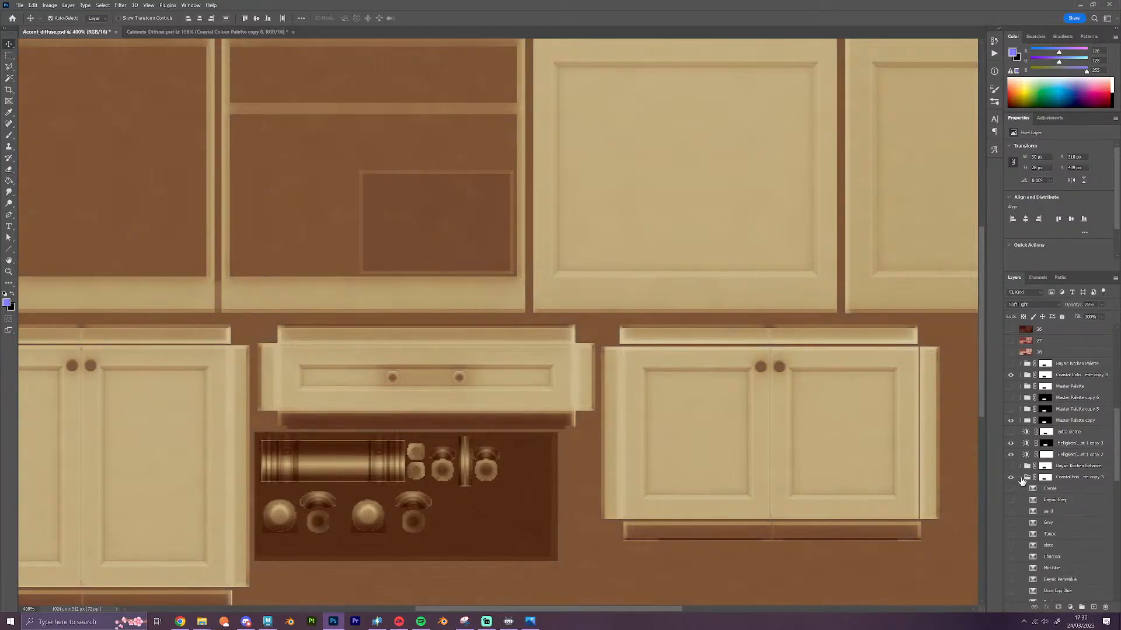
In the accent's Coastal enhancement group, show the Creme adjustment instead of plaster and collapse the group
scroll(1022, 479, "down", 3)
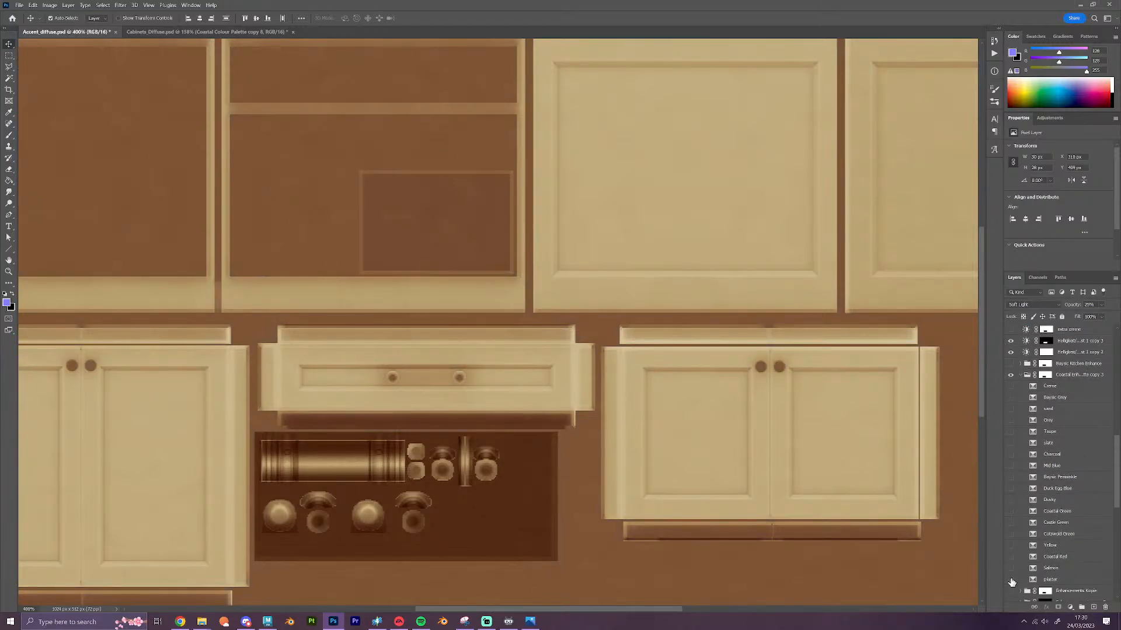
left_click(1011, 385)
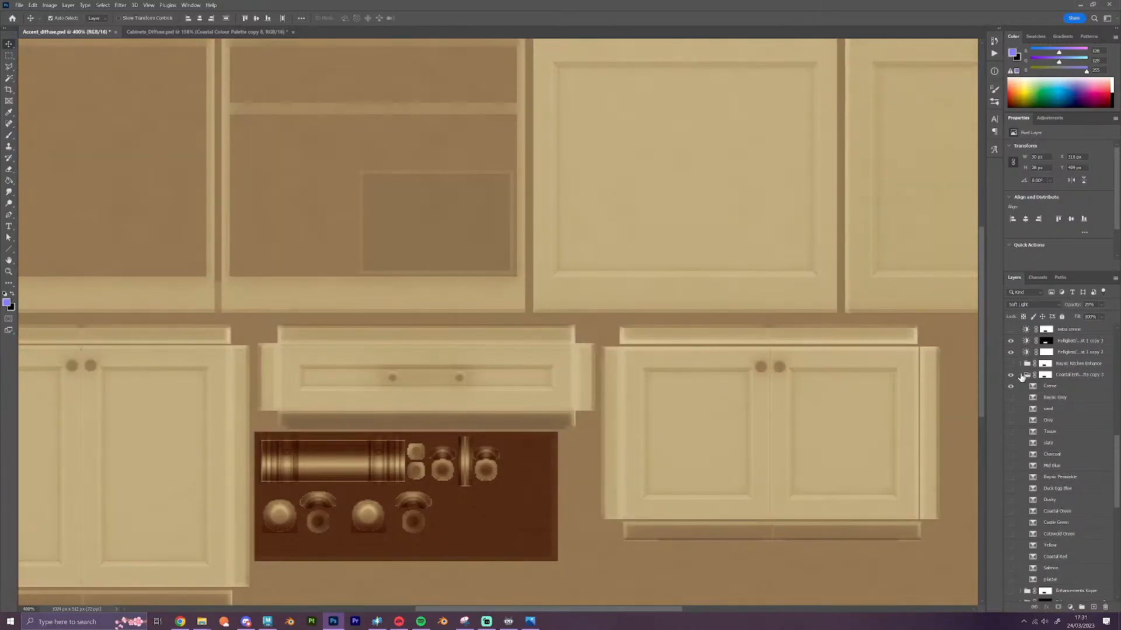
left_click(1020, 375)
Show the accent's extra creme adjustment and compare the result with swatch layer 23
scroll(1058, 455, "up", 3)
scroll(1060, 456, "up", 1)
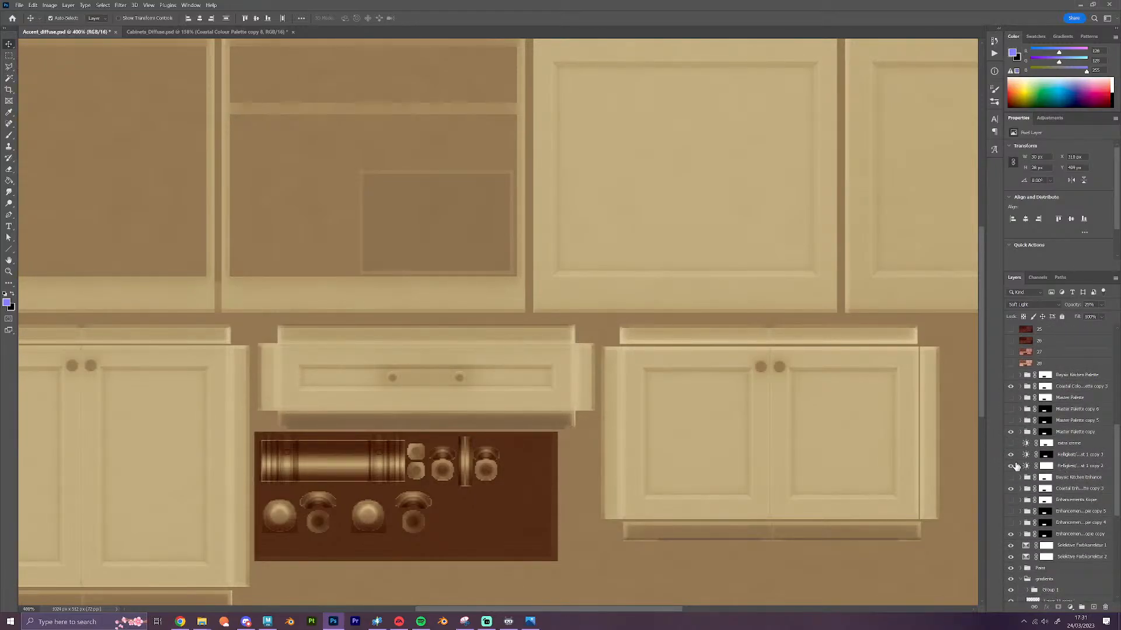
left_click(1011, 443)
scroll(1046, 497, "up", 2)
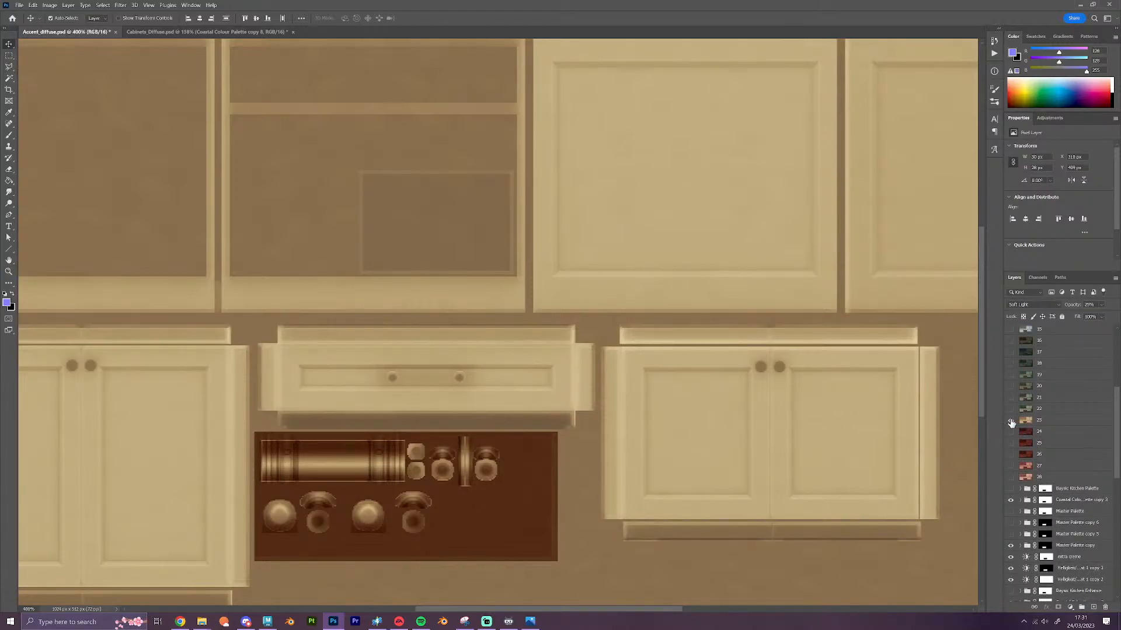
Switch to Cabinets_Diffuse.psd, show its extra creme adjustment, and check which colour is visible in the Coastal colour palette group
left_click(169, 31)
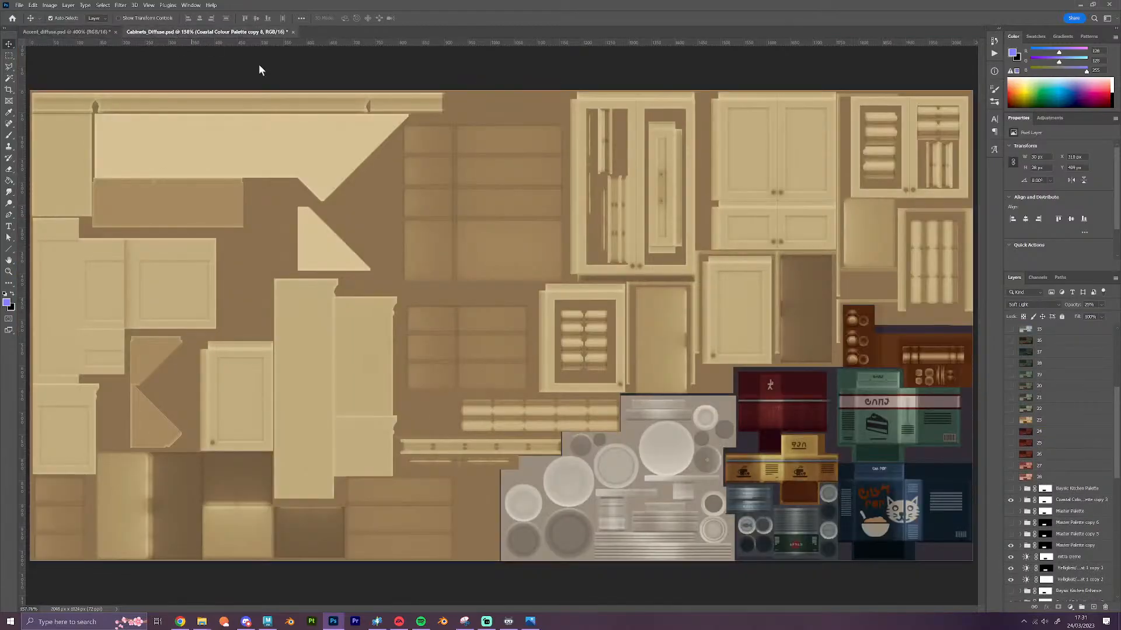
scroll(1026, 481, "down", 3)
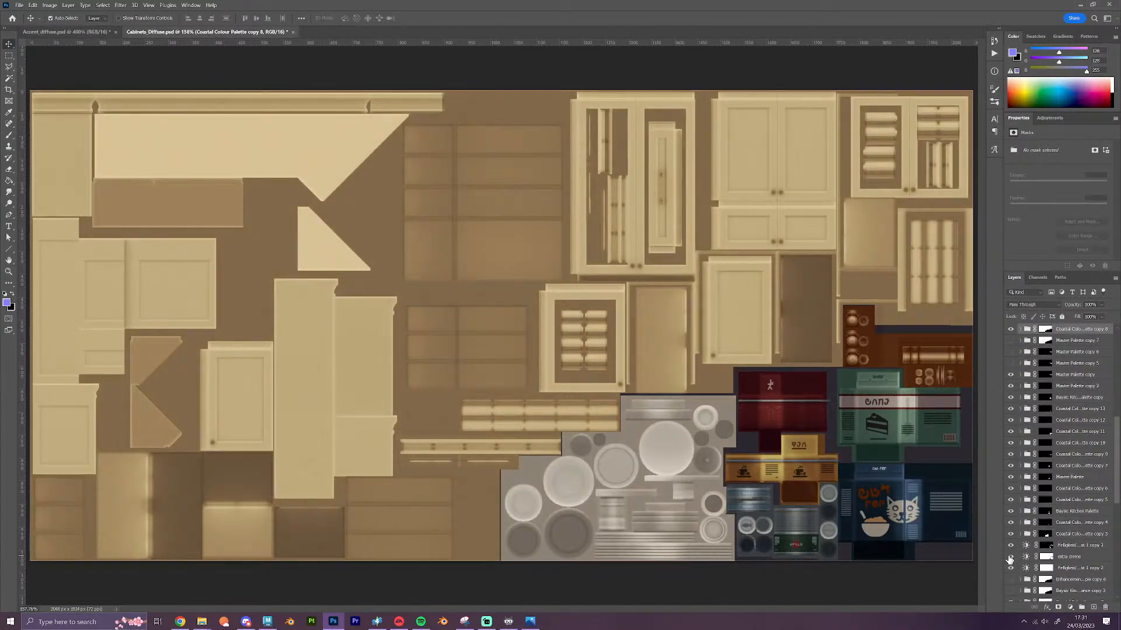
scroll(1070, 486, "up", 2)
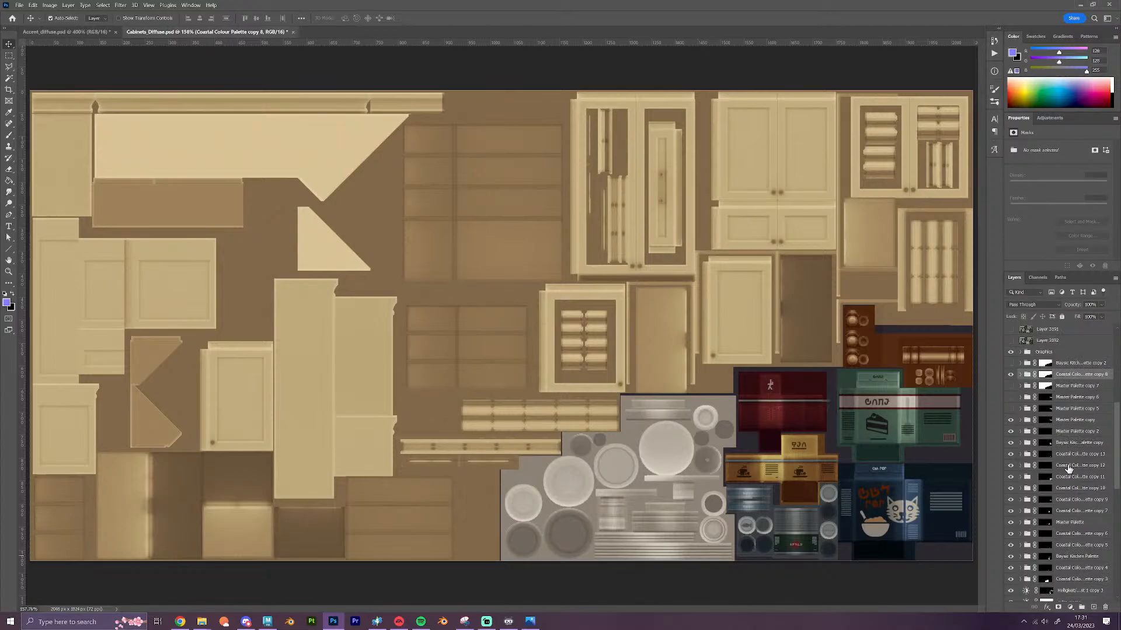
scroll(1067, 469, "down", 1)
left_click(1021, 363)
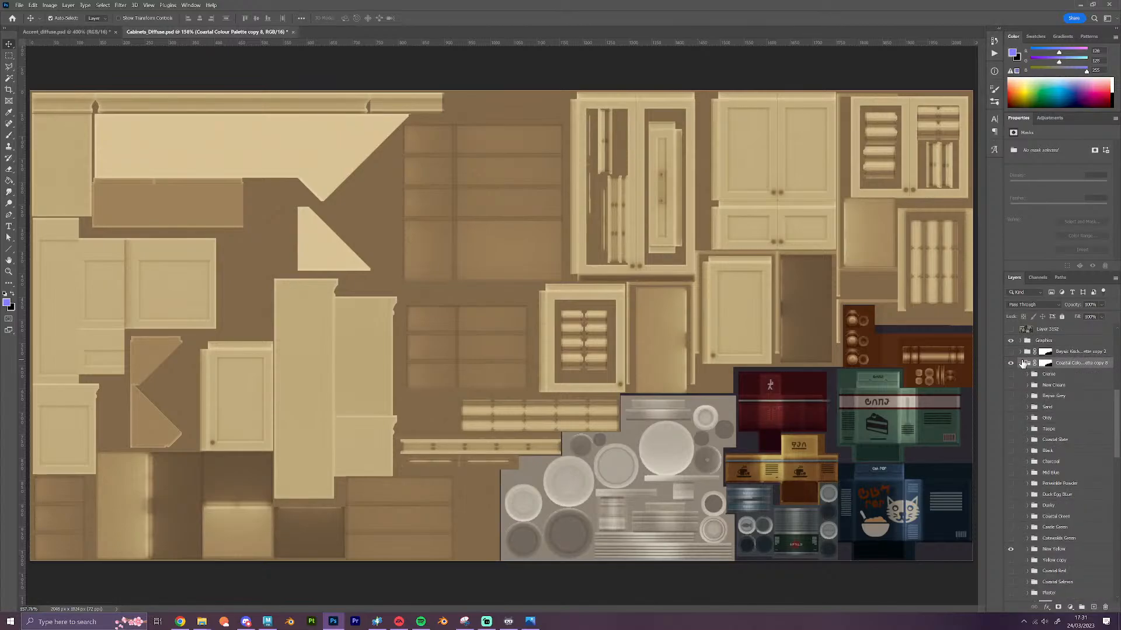
left_click(1021, 363)
scroll(1055, 476, "down", 5)
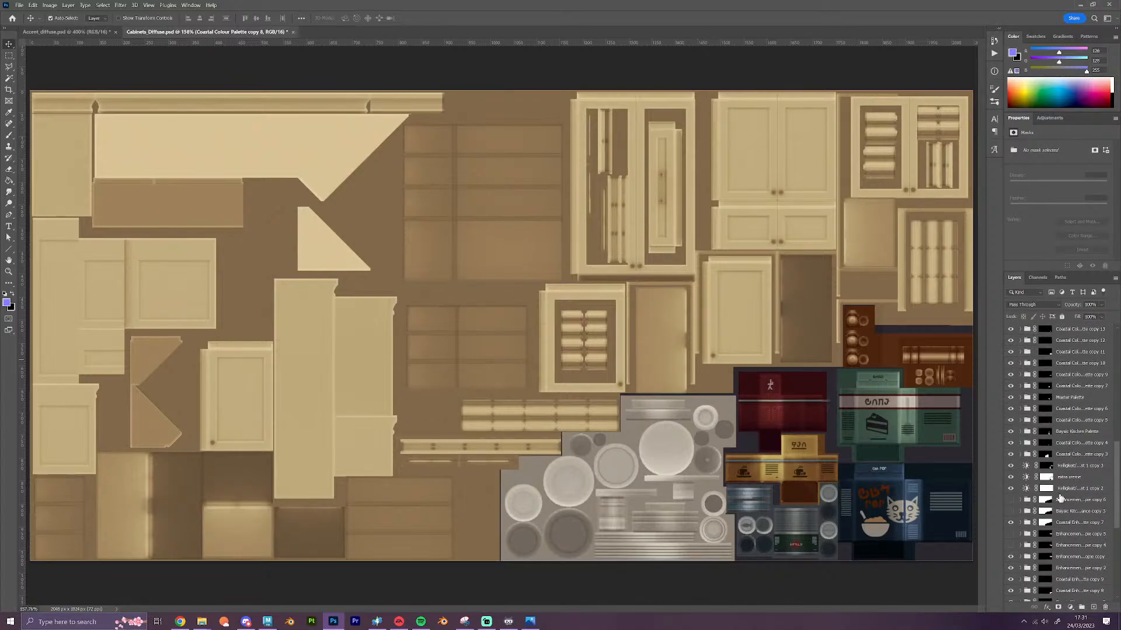
Check the Coastal enhancement group, stamp all visible layers into a merged layer above the Graphics group, and hide that merged layer
left_click(1022, 524)
left_click(1021, 523)
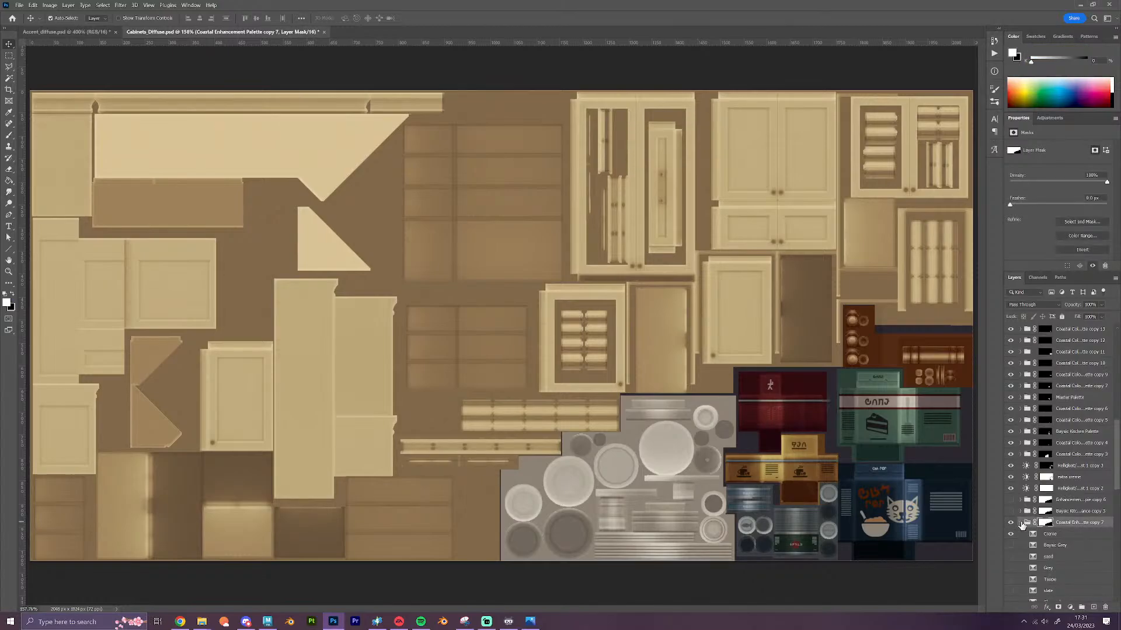
scroll(1045, 521, "down", 2)
scroll(1045, 522, "up", 10)
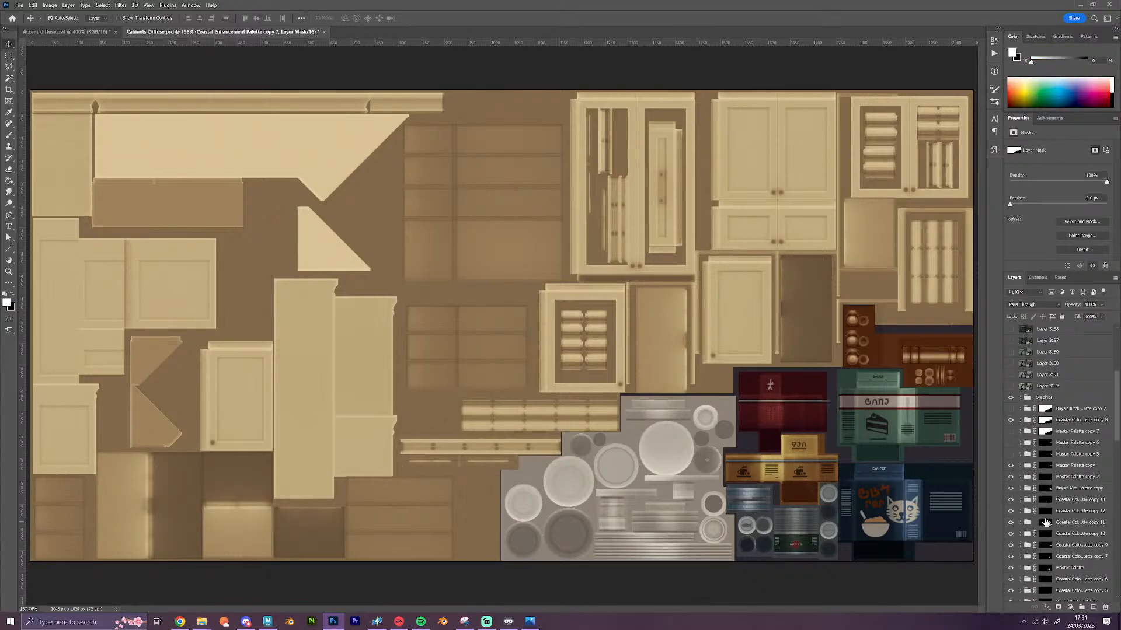
scroll(1045, 522, "up", 2)
left_click(1055, 500)
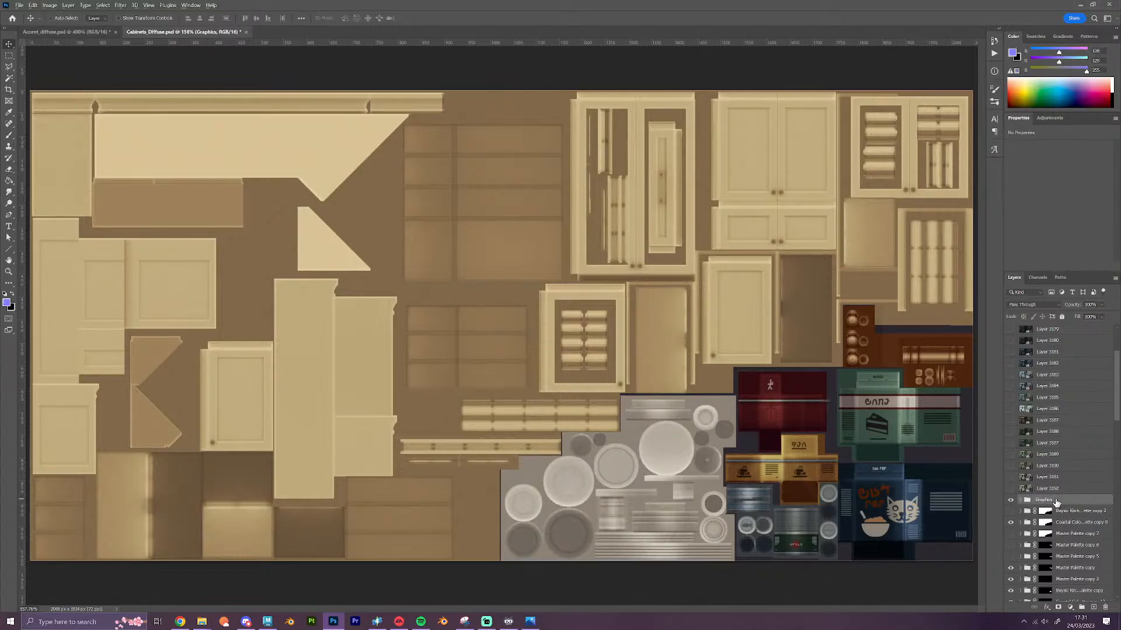
key("ctrl+shift+alt+e")
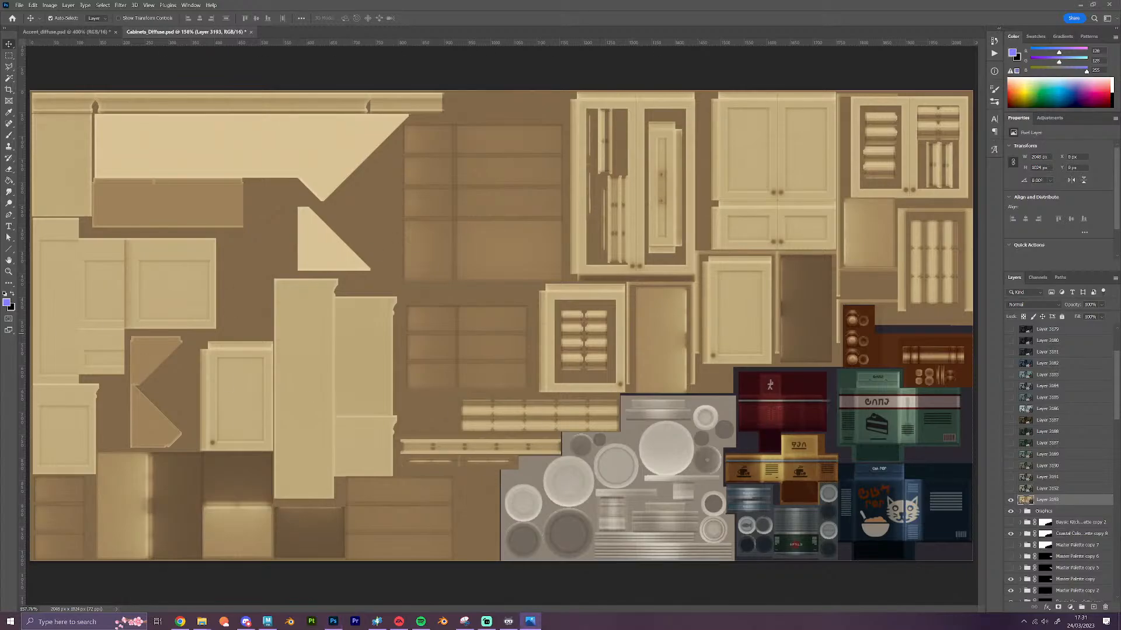
left_click(1010, 501)
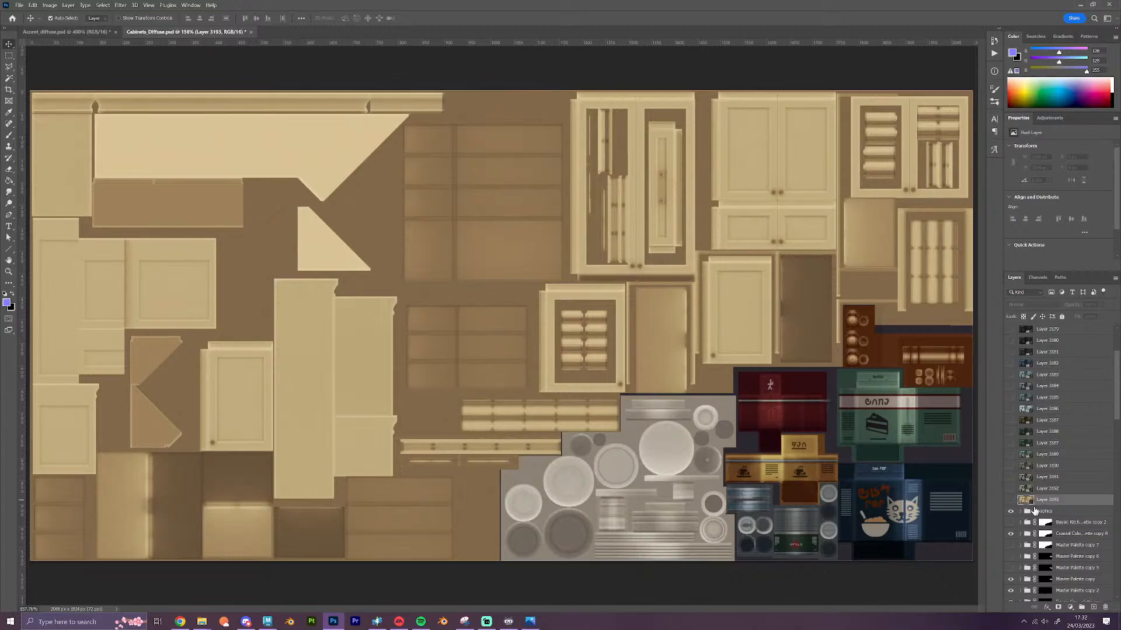
Hide New Yellow inside the Coastal Colour Palette group, then collapse the group and hide it
left_click(1020, 534)
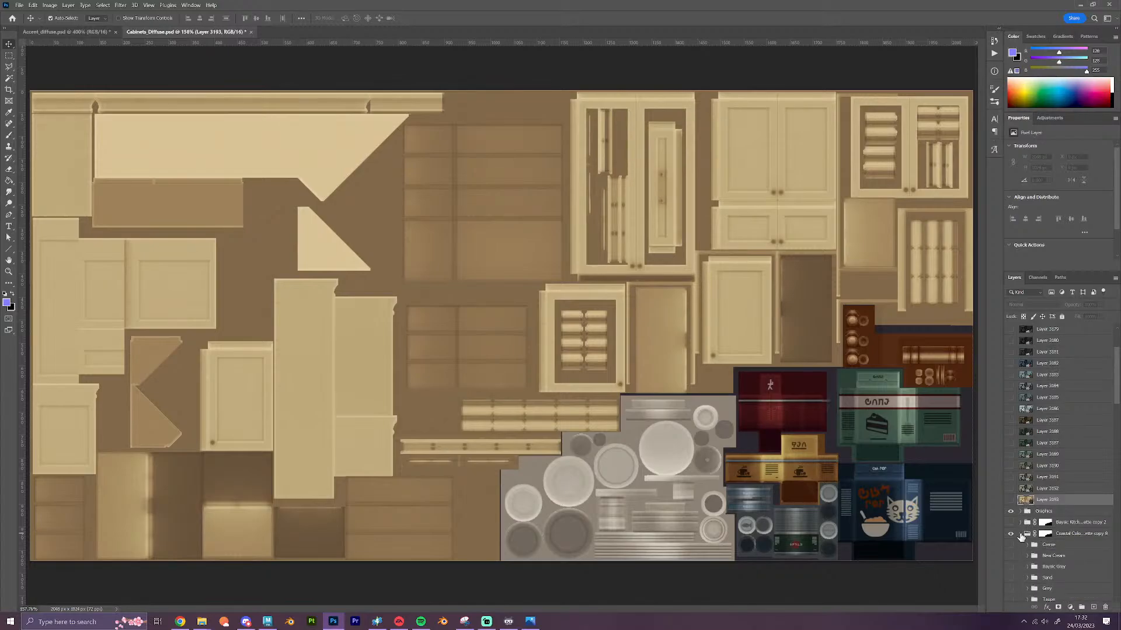
scroll(1017, 540, "down", 5)
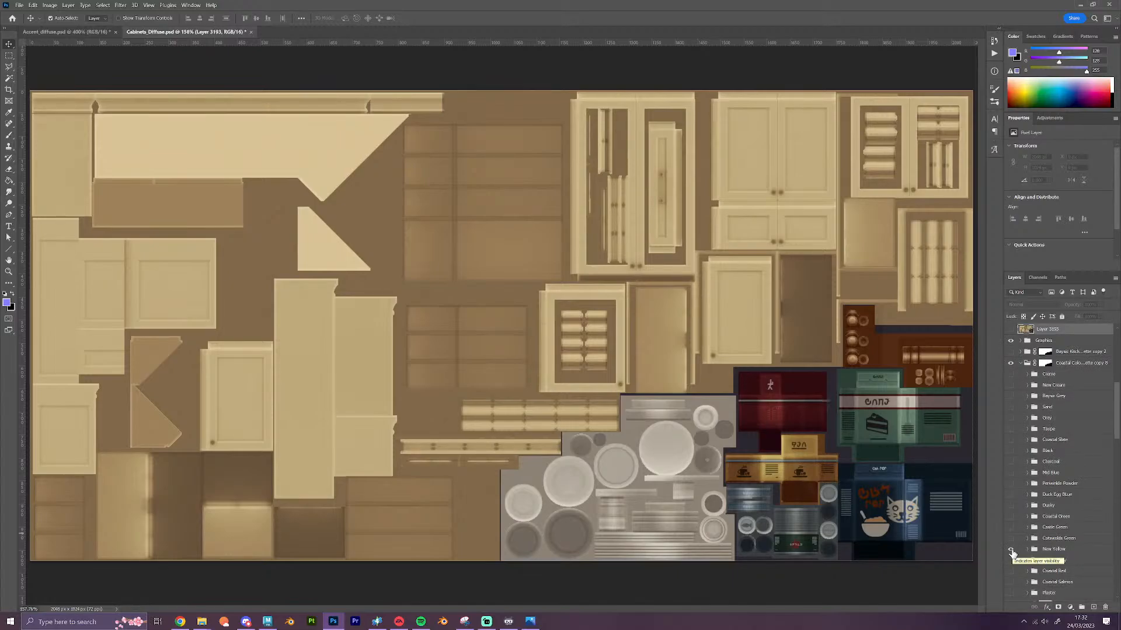
left_click(1011, 550)
left_click(1012, 552)
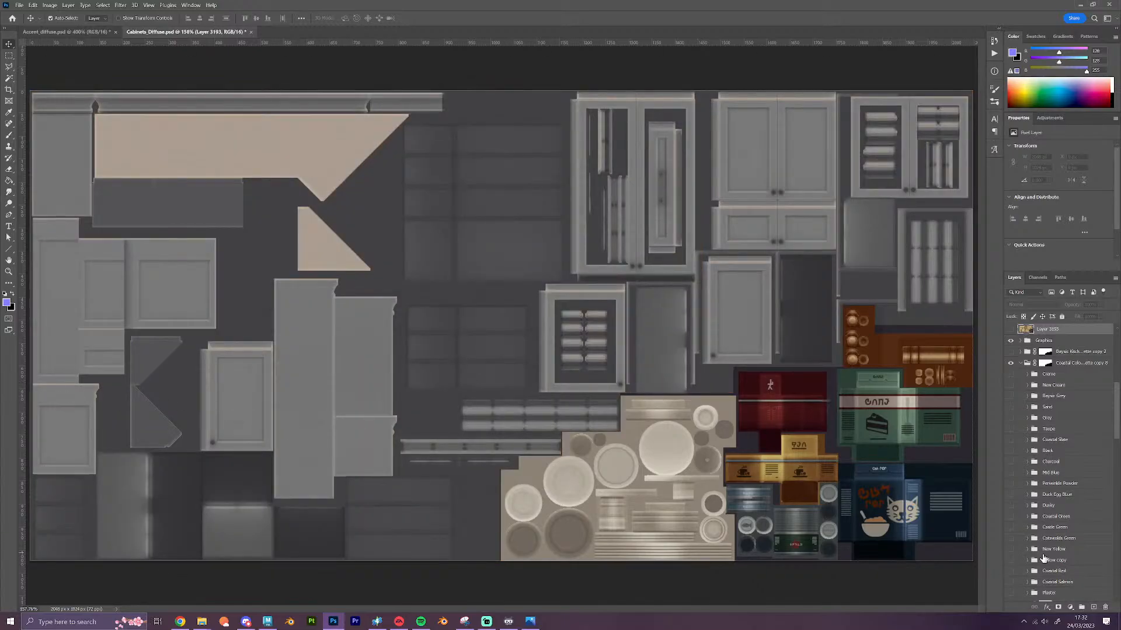
scroll(1032, 528, "down", 1)
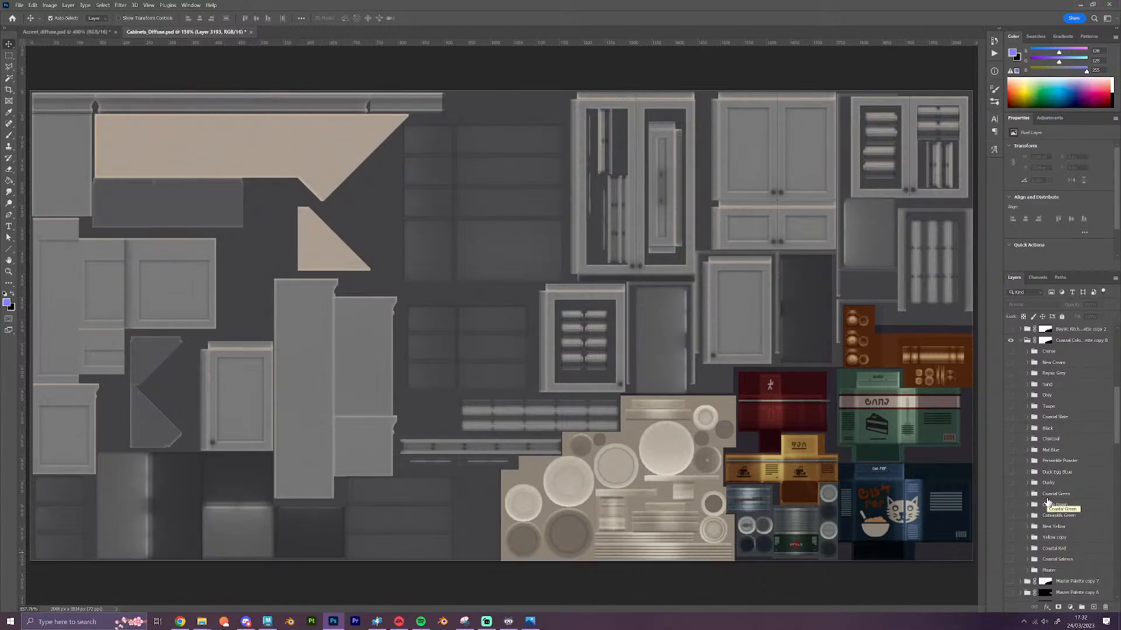
left_click(1021, 341)
scroll(1018, 356, "up", 2)
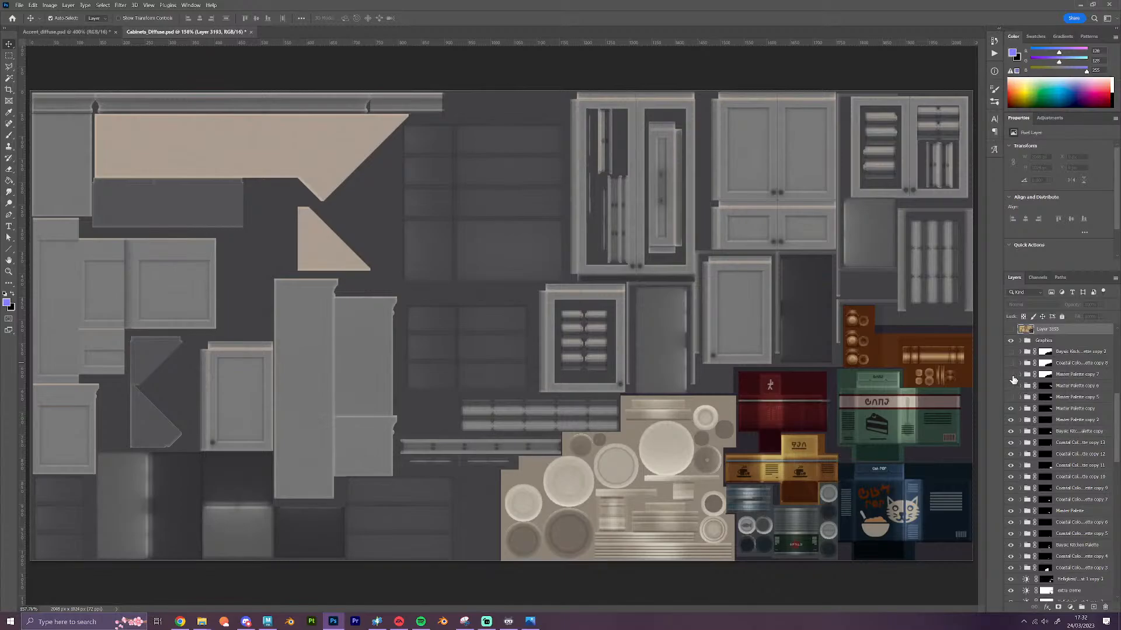
Show and expand the Baysic Kitchen Palette copy 2 group, and show Baysic Berry instead of Baysic Green
left_click(1013, 353)
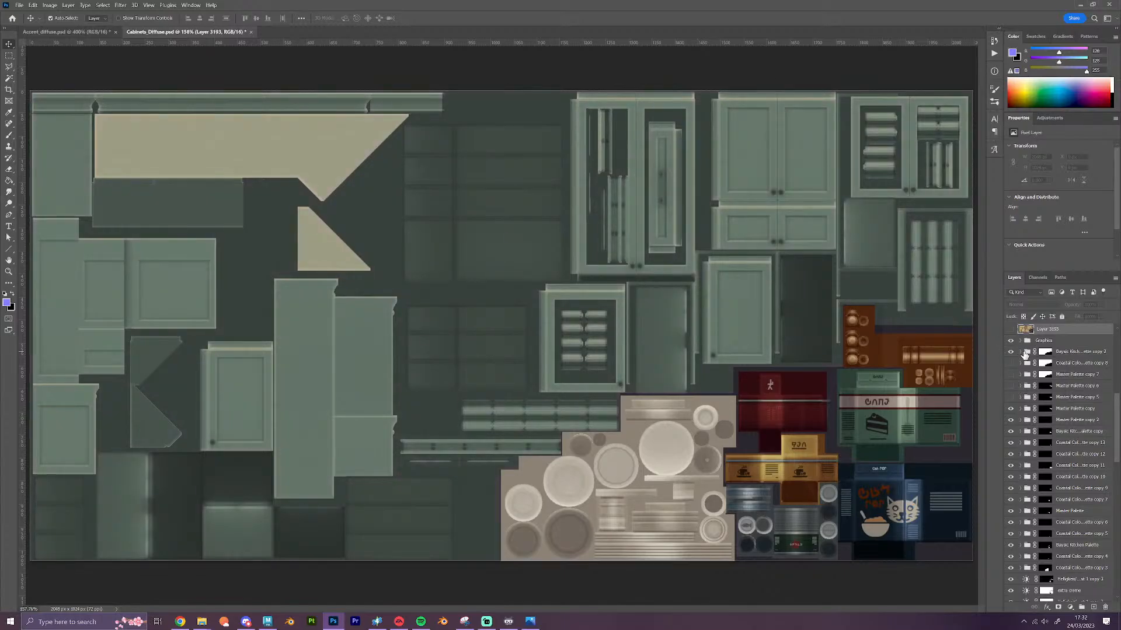
left_click(1020, 352)
scroll(1016, 444, "down", 1)
left_click(1010, 516)
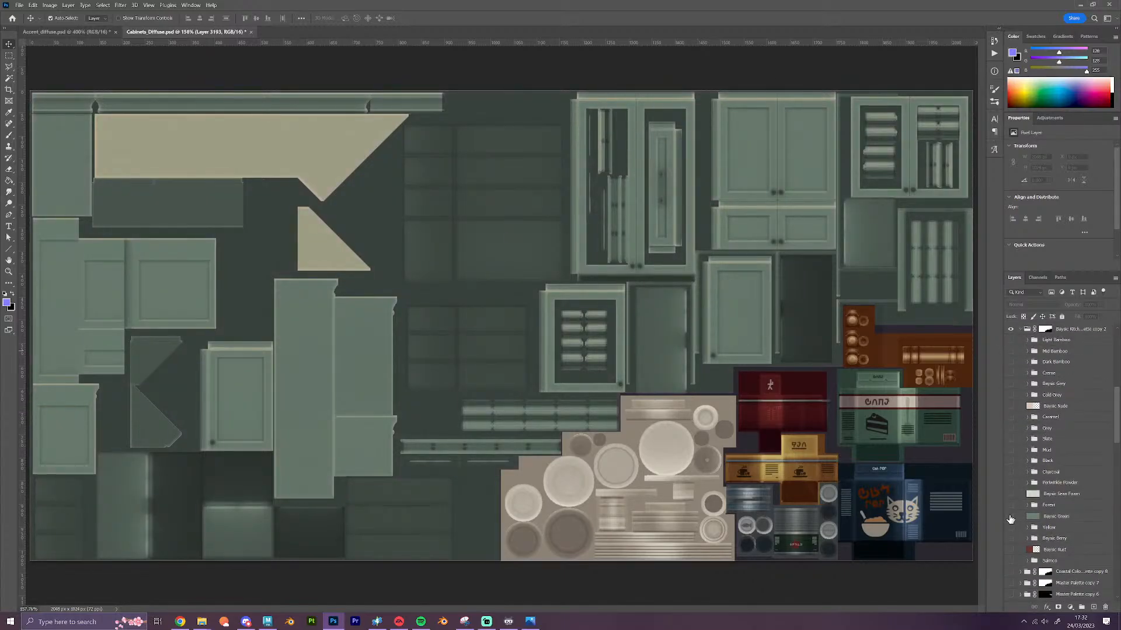
left_click(1010, 538)
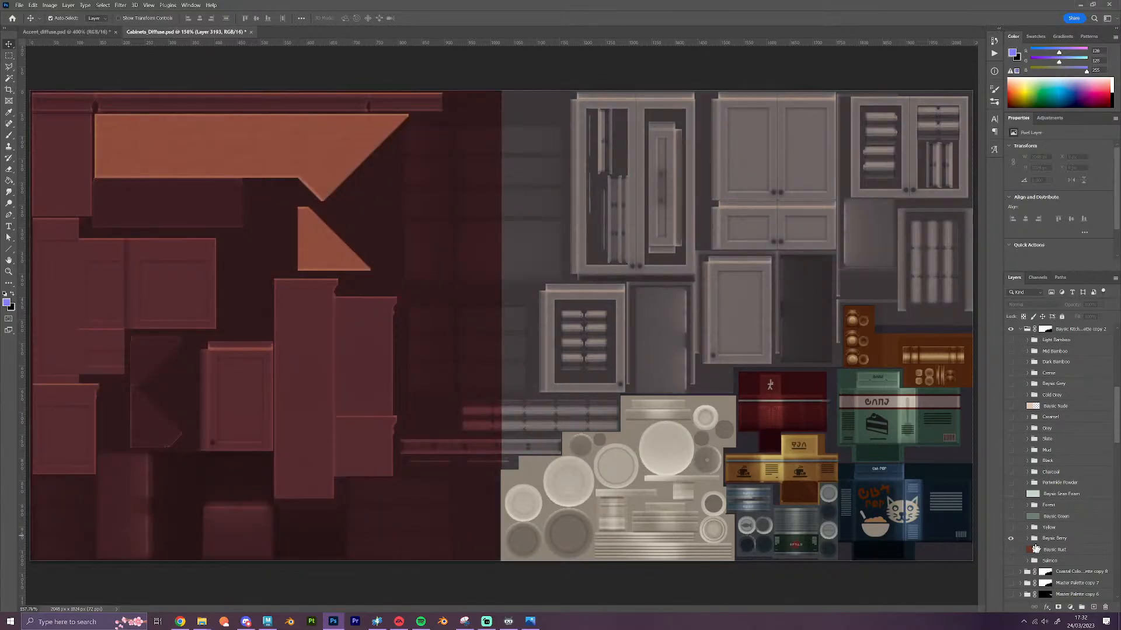
Scale the upper Berry layer in the Baysic Berry group so it covers the full texture width, and collapse the group
left_click(1027, 538)
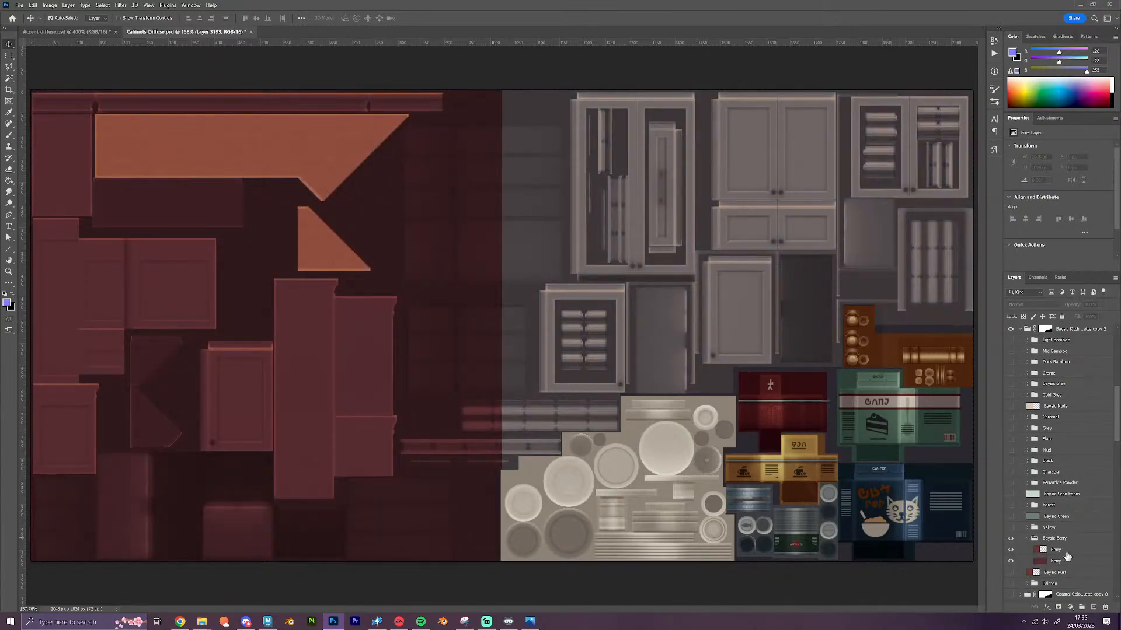
left_click(1068, 551)
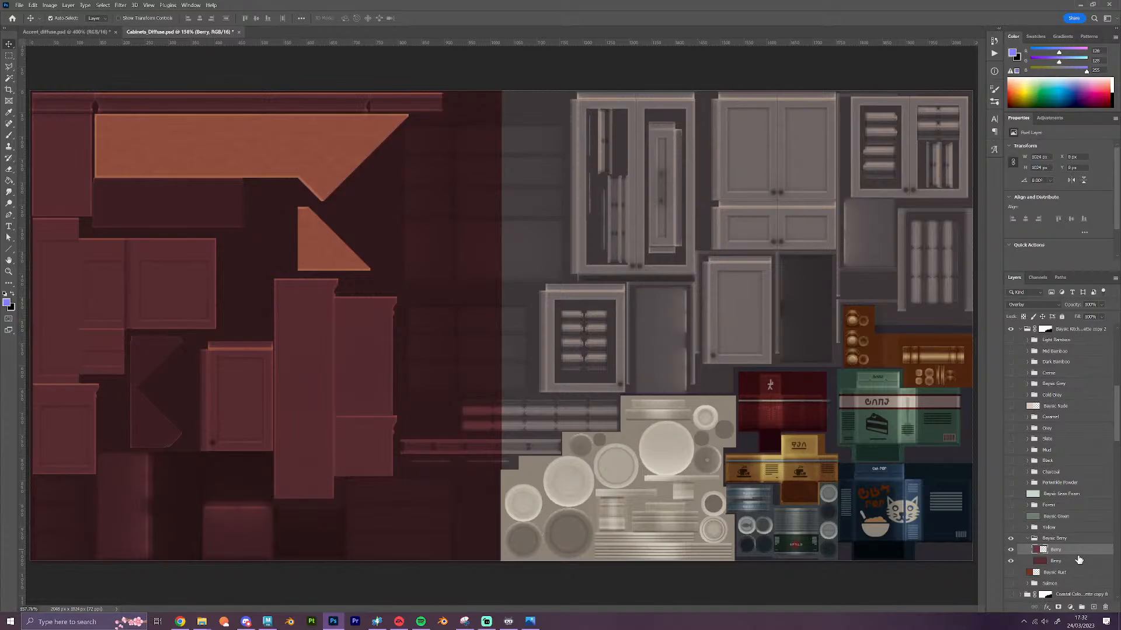
key("ctrl")
key("ctrl+t")
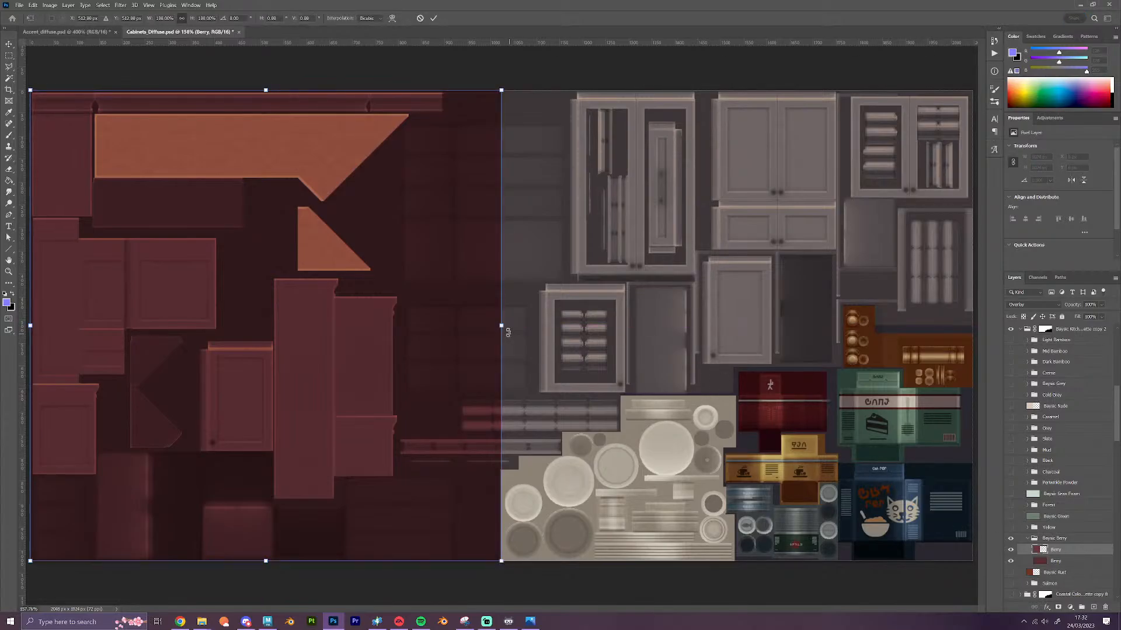
left_click_drag(500, 325, 982, 335)
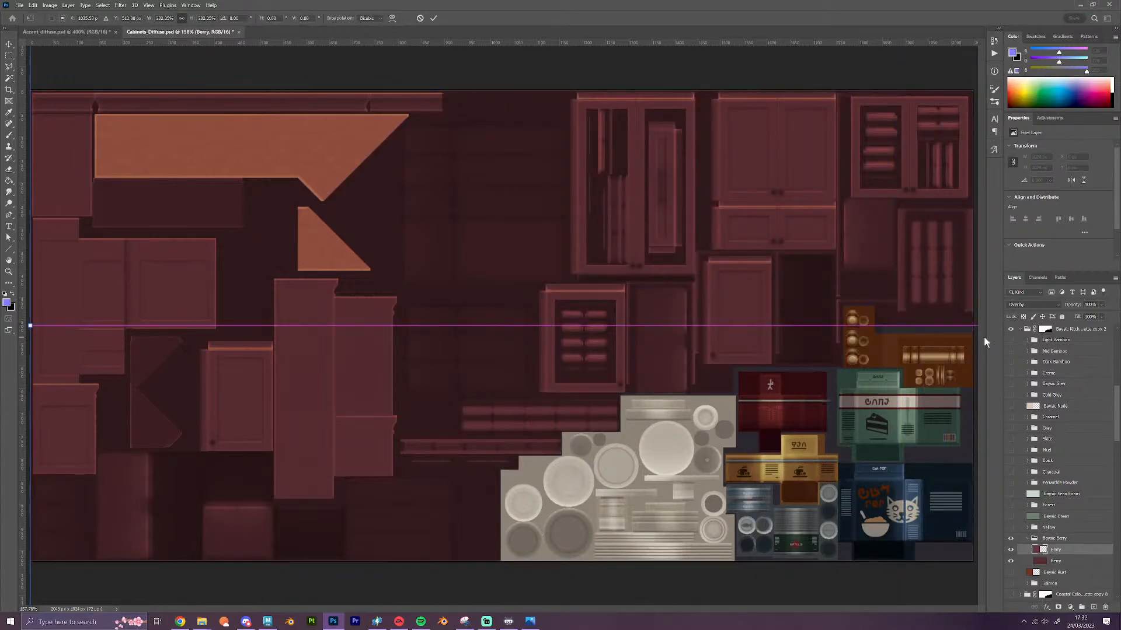
key("Return")
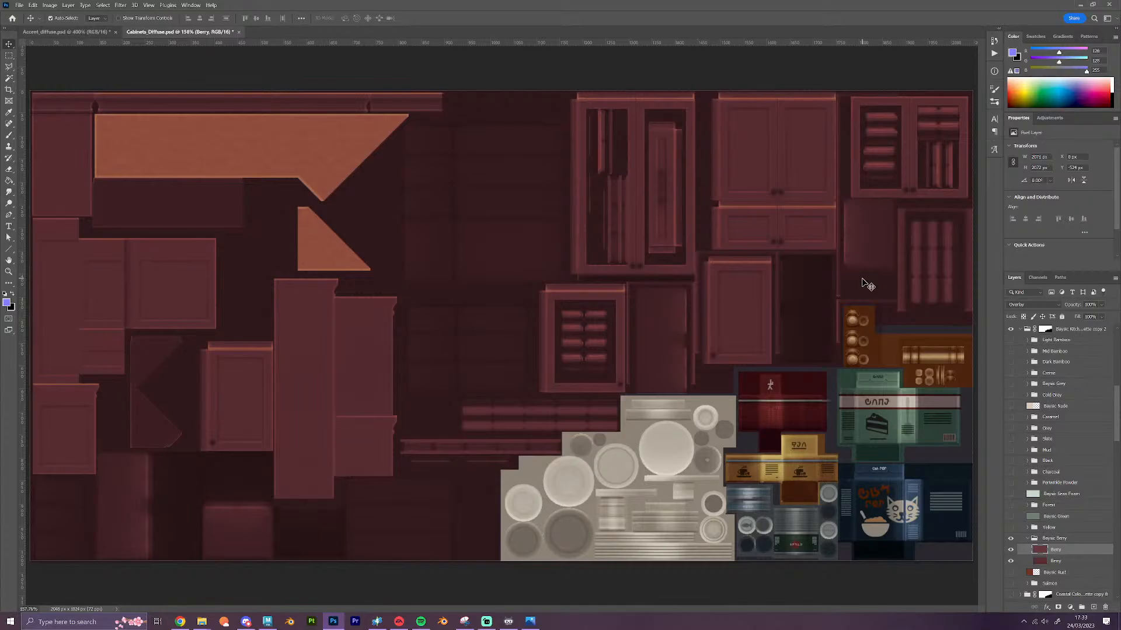
left_click(1027, 538)
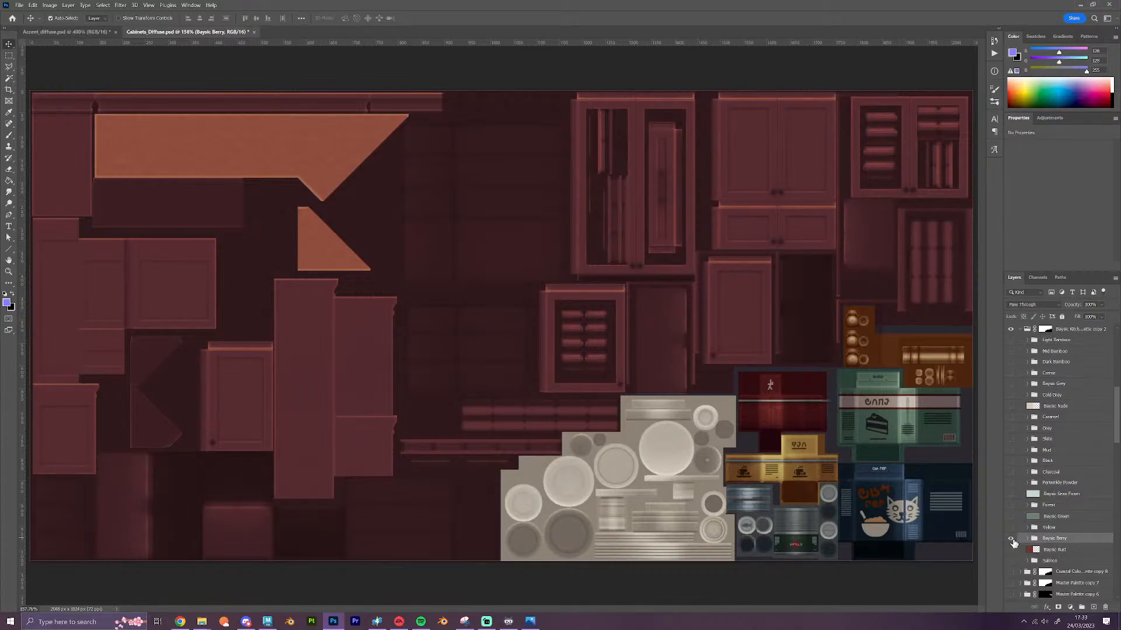
Collapse the Baysic Kitchen palette and Coastal enhancement groups, and show the Baysic Kitchen enhancement group instead of the Coastal one
scroll(1013, 542, "up", 3)
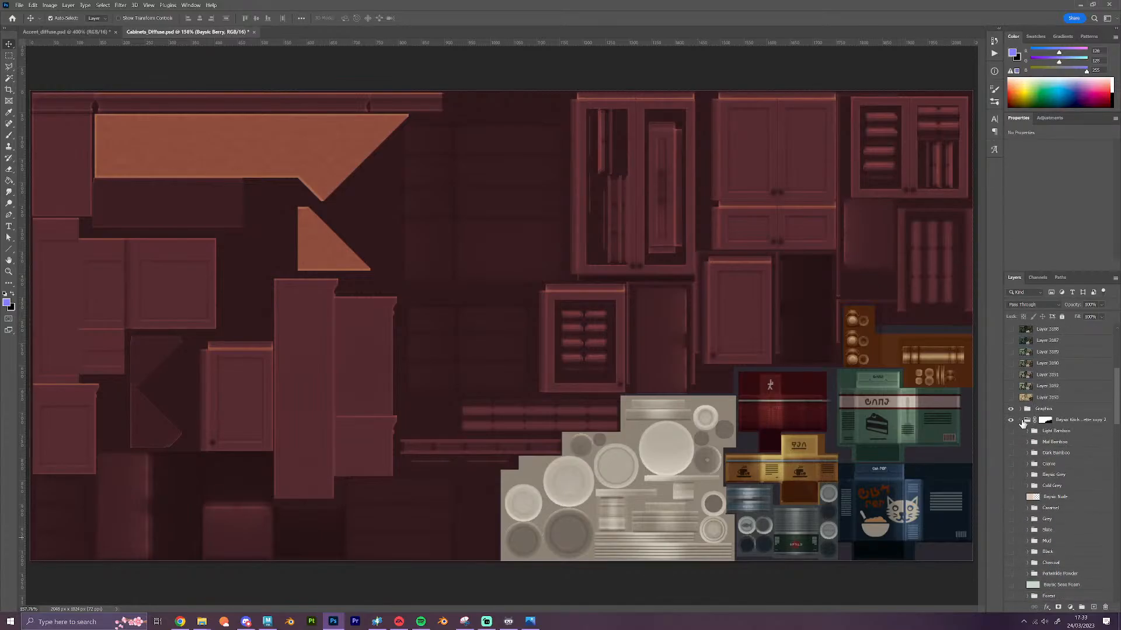
left_click(1022, 421)
scroll(1051, 496, "down", 4)
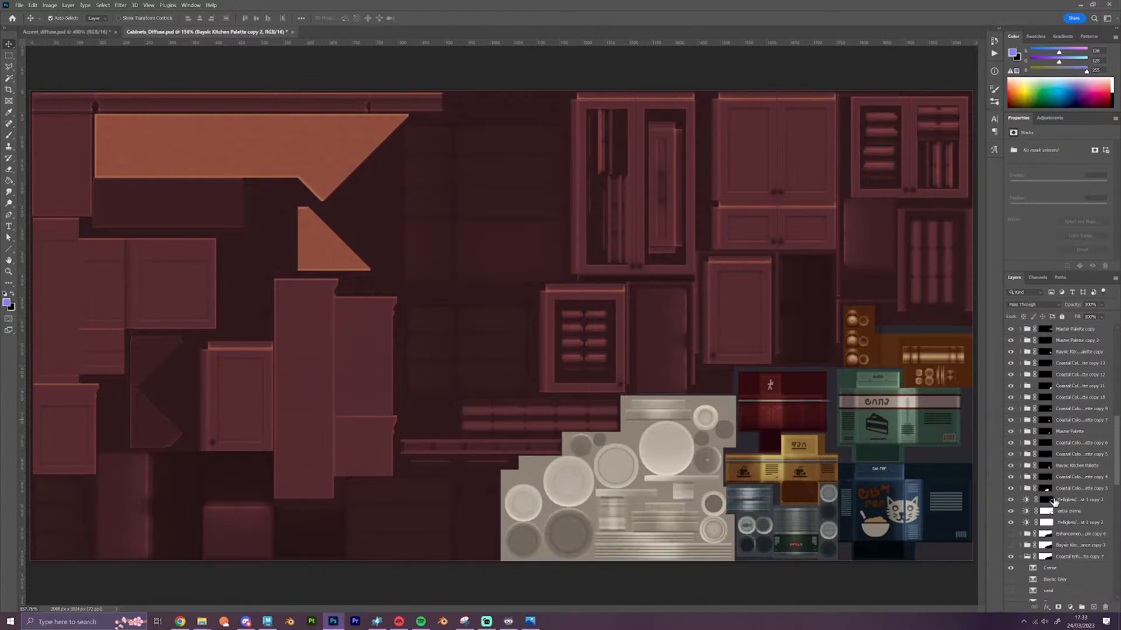
scroll(1053, 501, "down", 1)
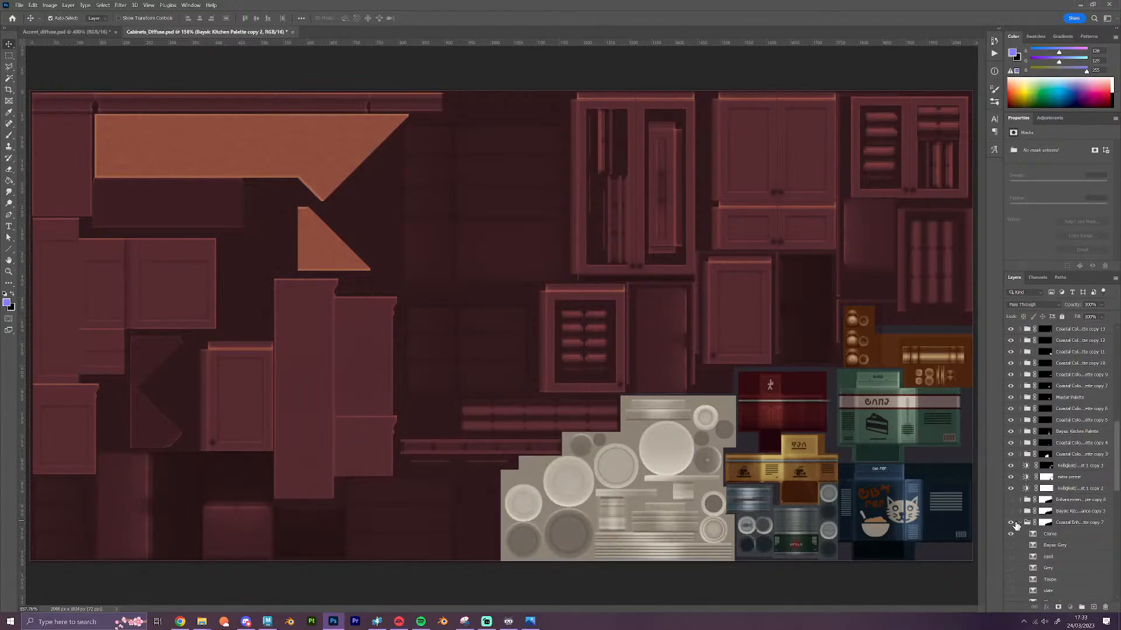
left_click(1019, 523)
left_click(1011, 522)
left_click(1010, 511)
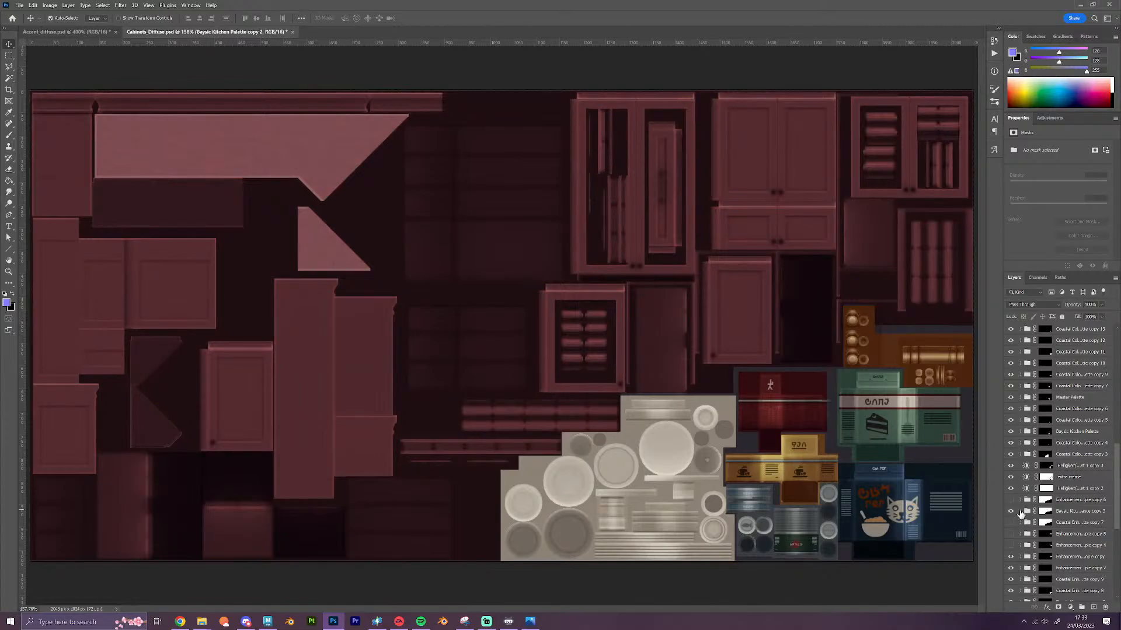
Expand the Baysic Kitchen enhancement group and show its Baysic Berry adjustment
left_click(1019, 512)
scroll(1019, 503, "down", 6)
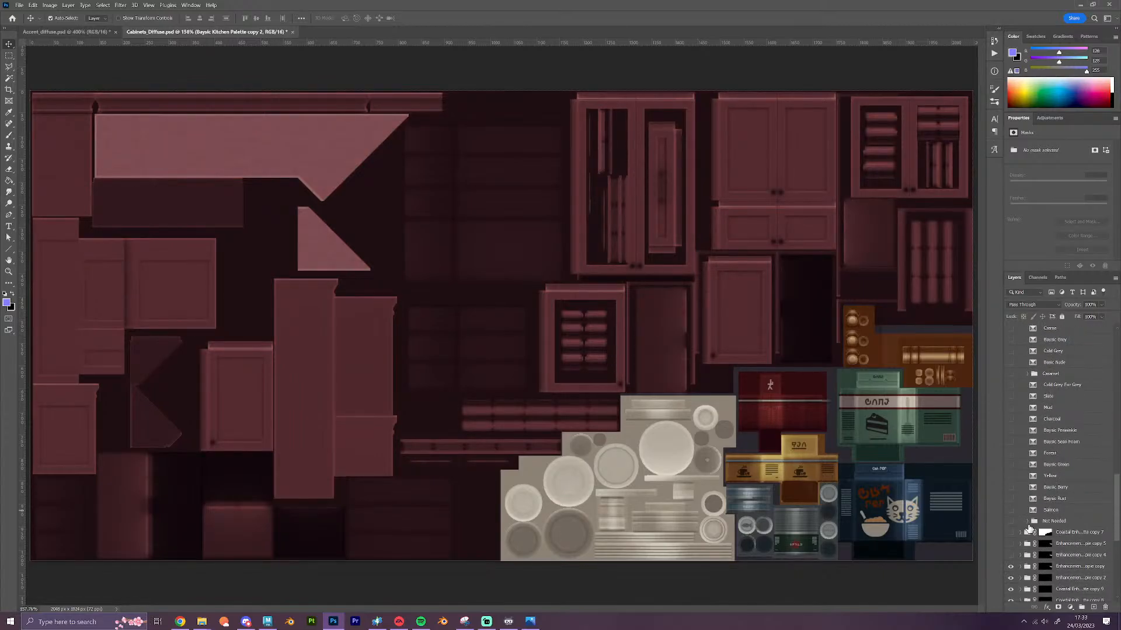
left_click(1011, 487)
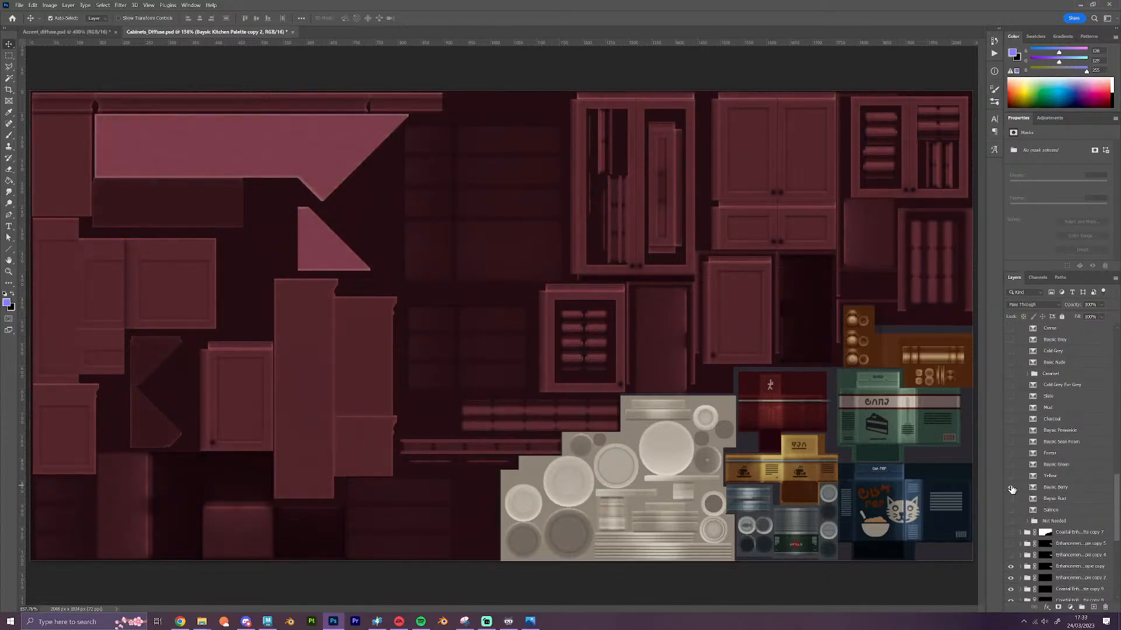
Stamp the visible berry variant into a merged layer above the Graphics group and hide that merged layer
scroll(1053, 485, "up", 6)
scroll(1053, 485, "up", 6)
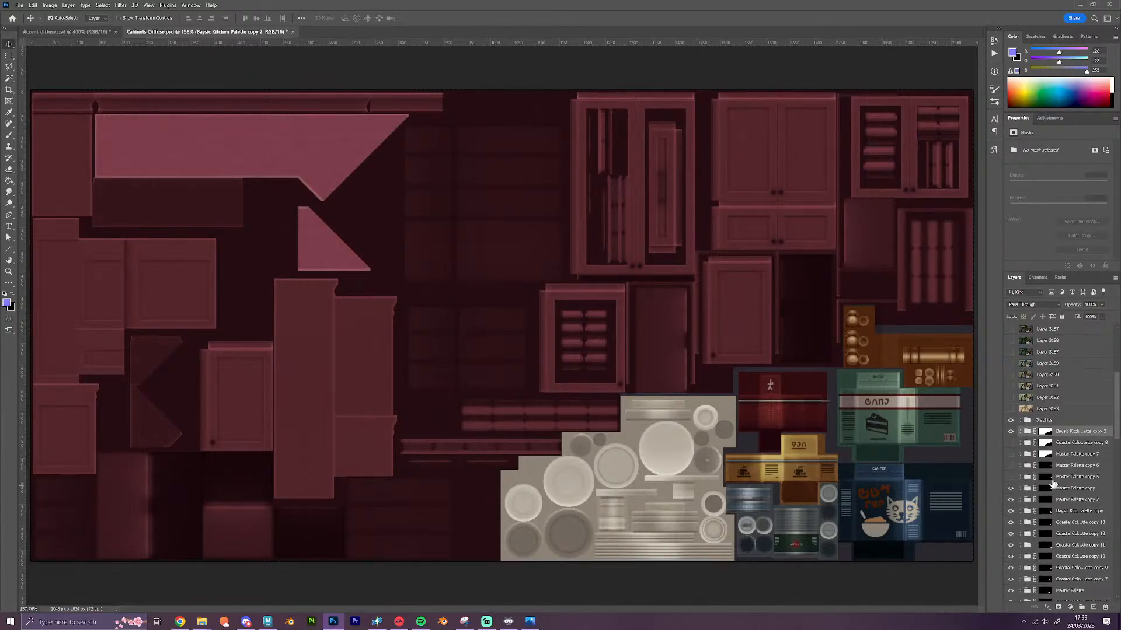
left_click(1066, 435)
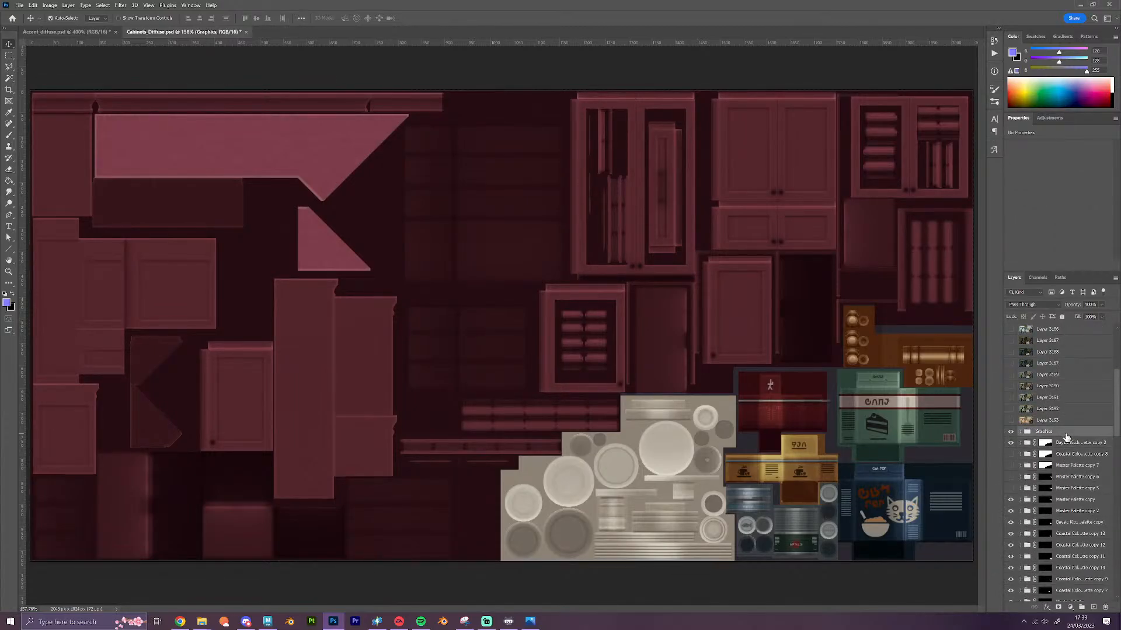
key("ctrl+shift+alt+e")
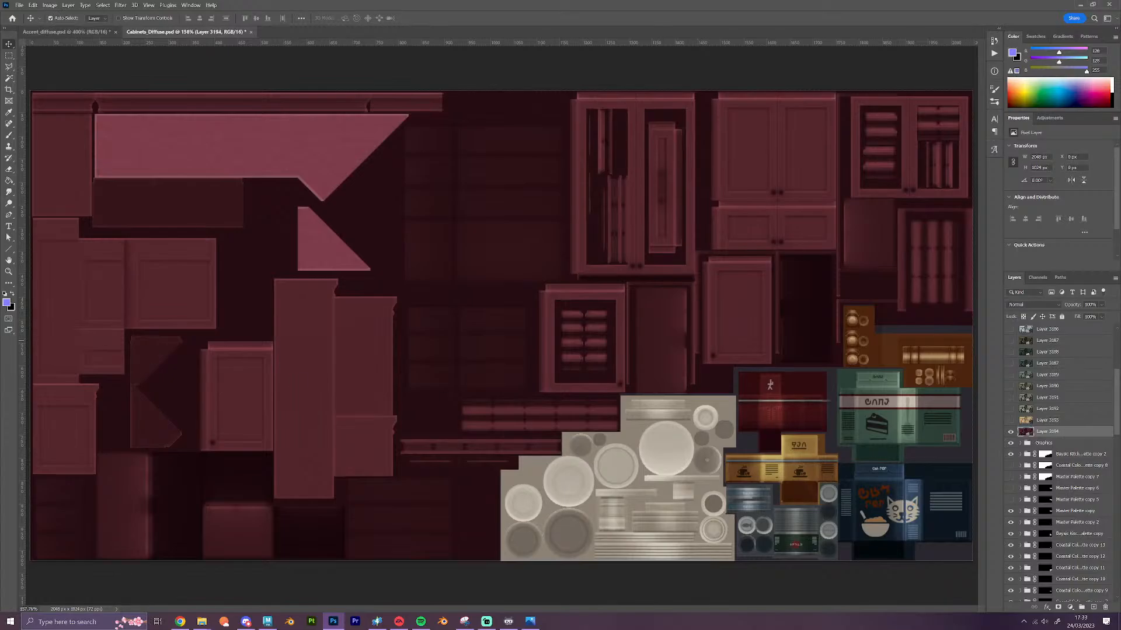
key("alt+Tab")
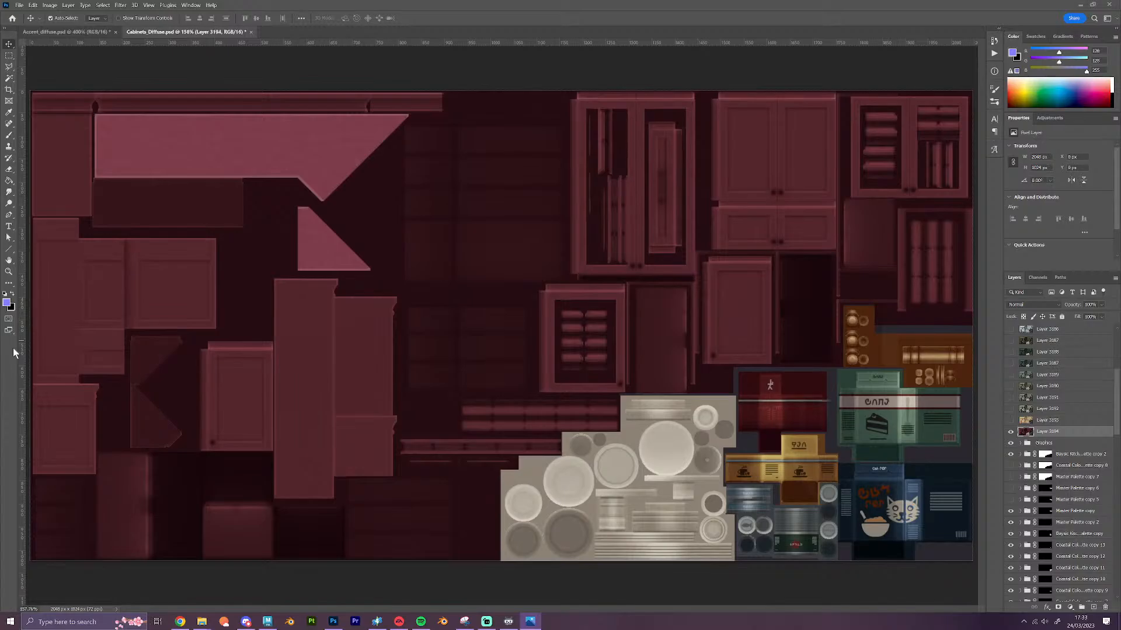
left_click(1011, 433)
Expand the Baysic Kitchen Palette copy 2 group and show Baysic Rust instead of Baysic Berry
left_click(1019, 454)
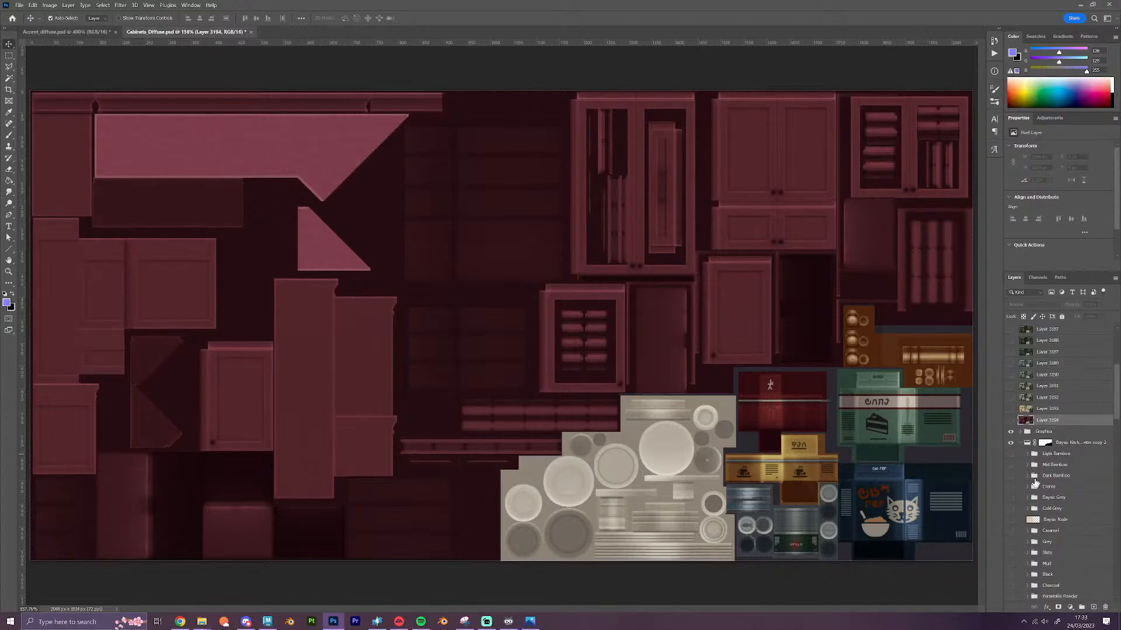
scroll(1019, 467, "down", 4)
left_click(1013, 540)
left_click(1010, 550)
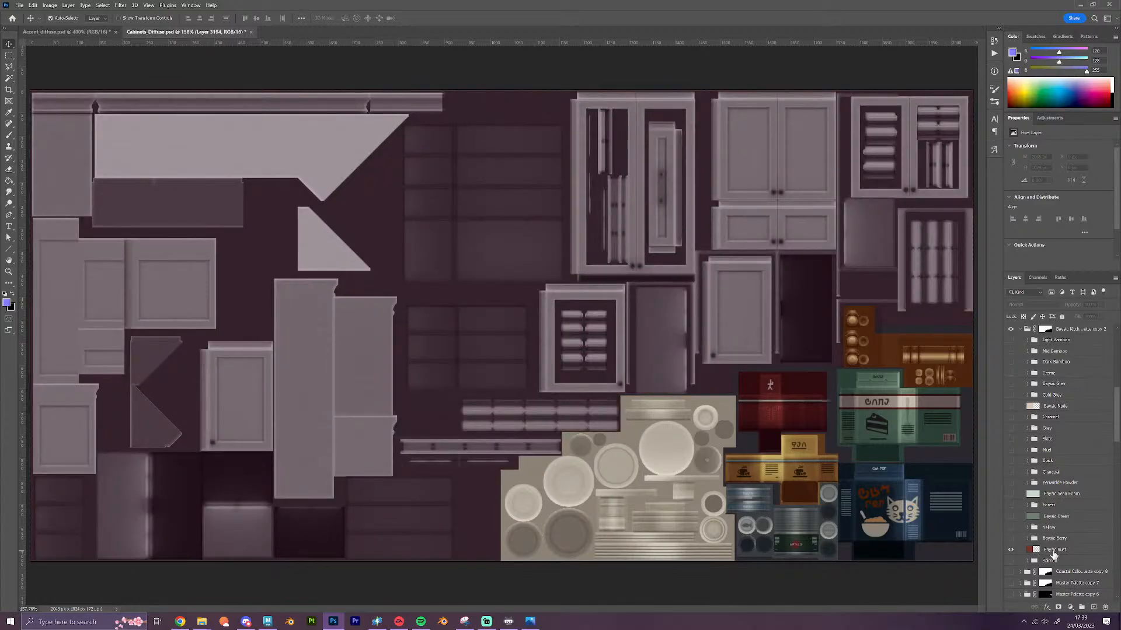
Scale the Baysic Rust layer to cover the full texture width, and collapse the Baysic Kitchen palette group
left_click(1054, 550)
key("ctrl+t")
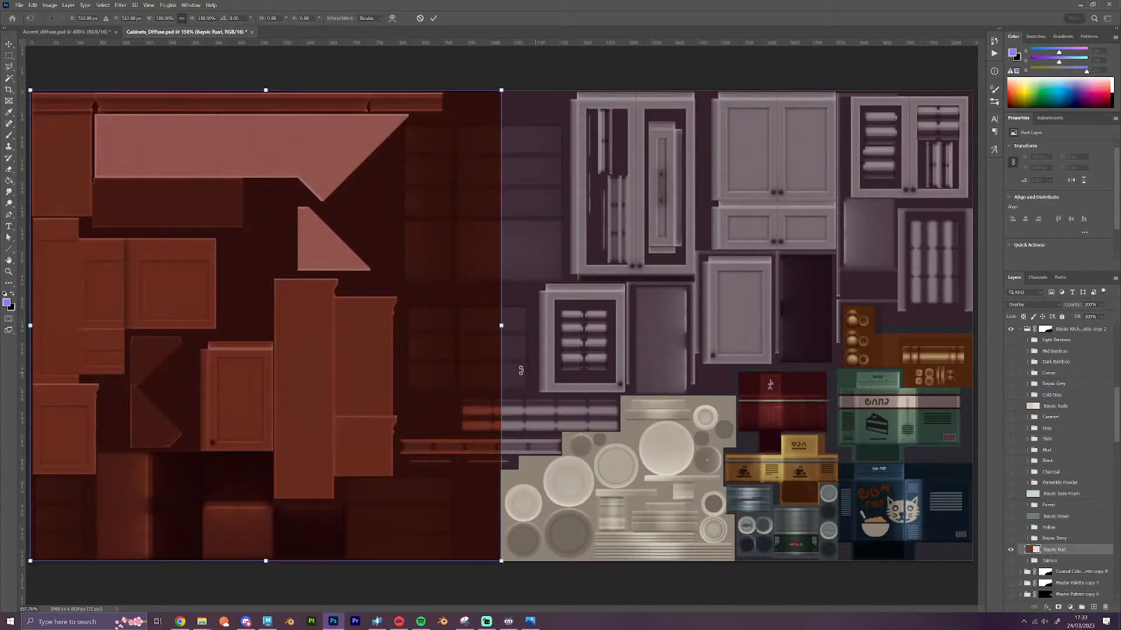
left_click_drag(502, 326, 1024, 338)
key("Return")
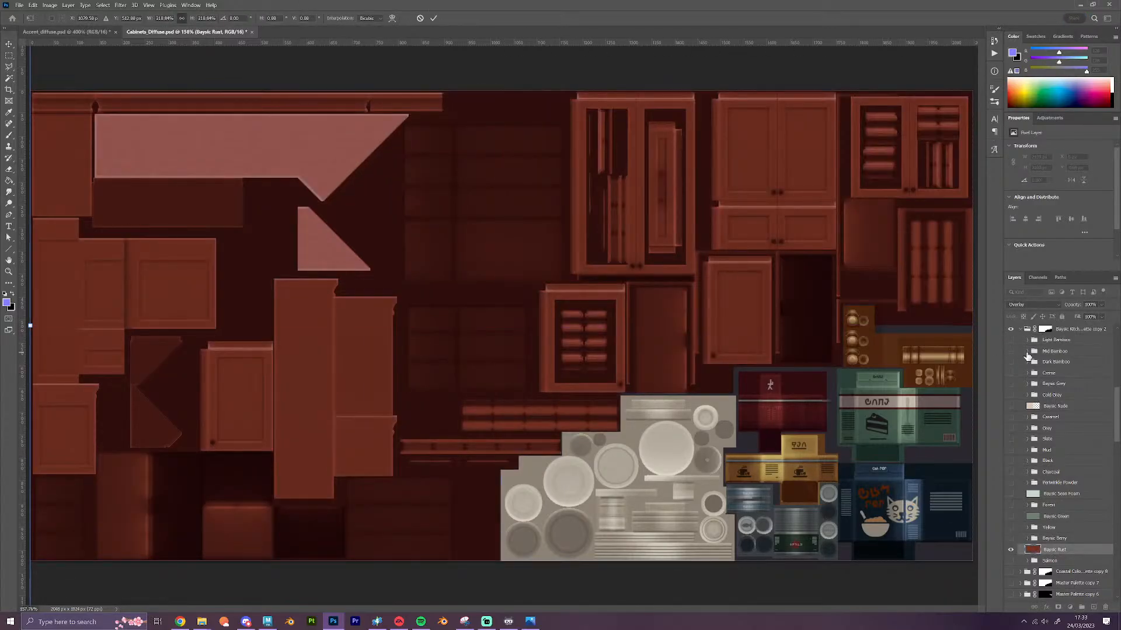
scroll(1028, 356, "up", 2)
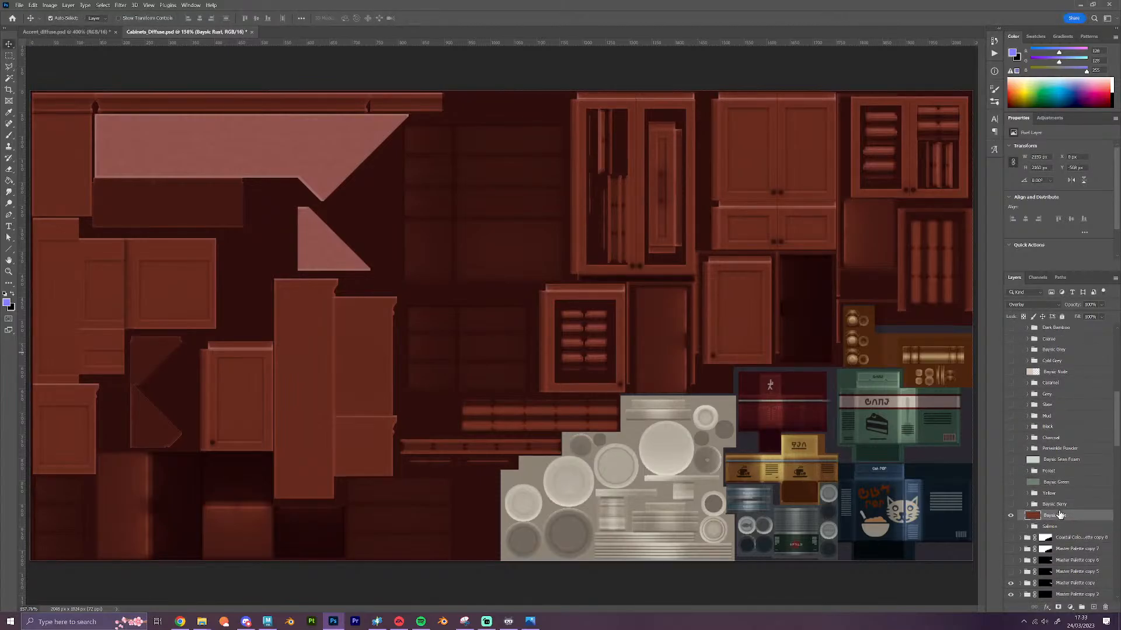
left_click(1019, 399)
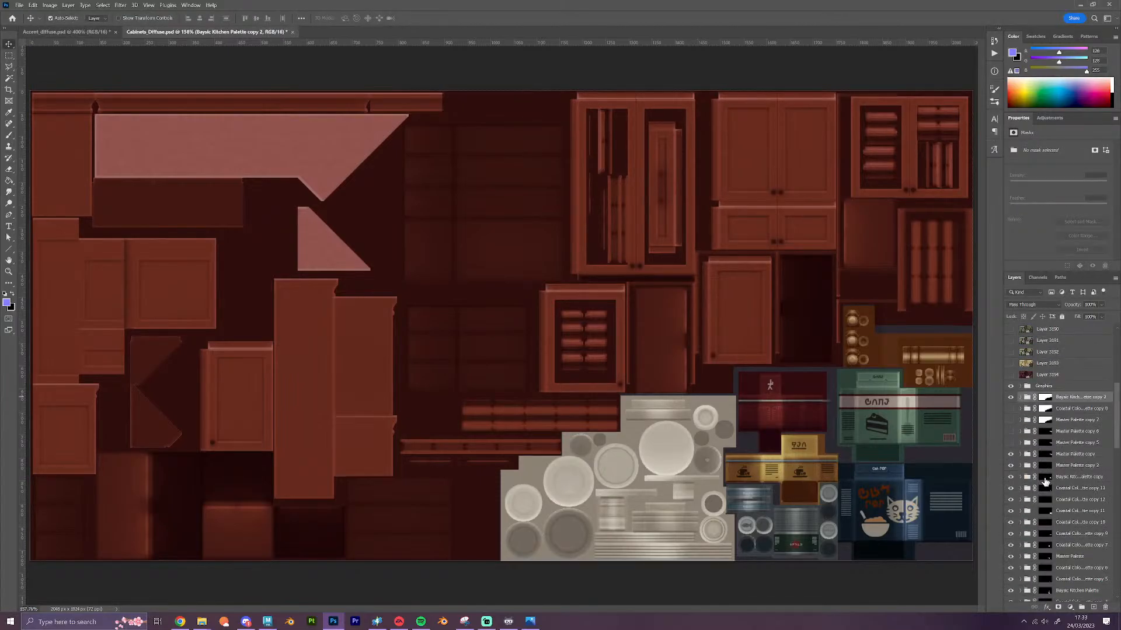
In the Baysic Kitchen enhancement group, hide the Baysic Berry adjustment and show Baysic Rust
scroll(1045, 482, "down", 2)
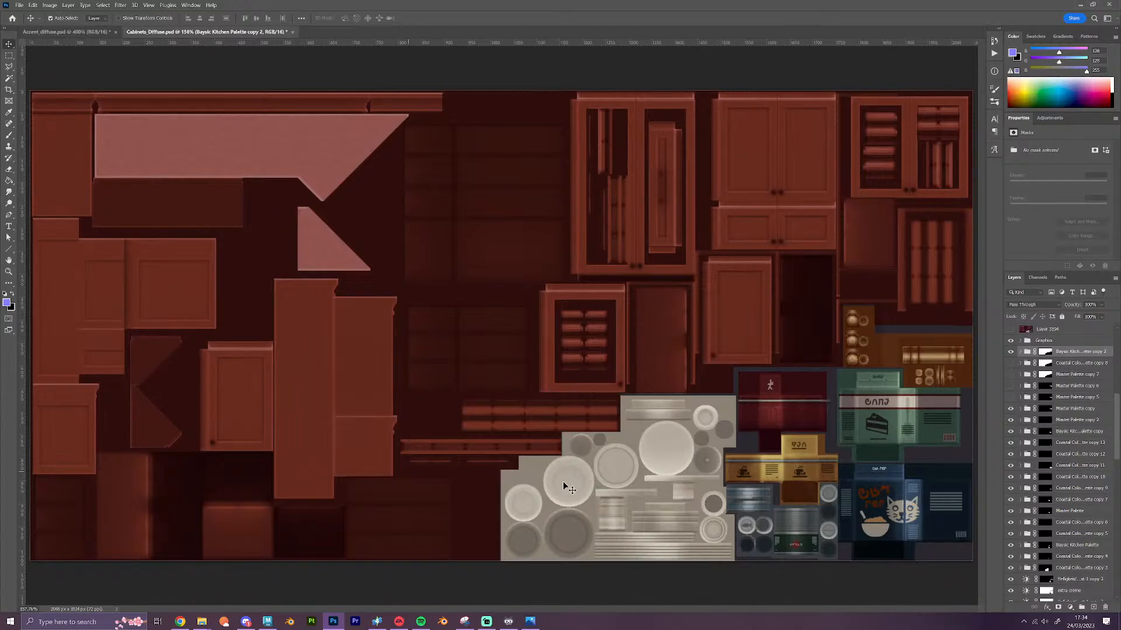
scroll(1065, 370, "up", 2)
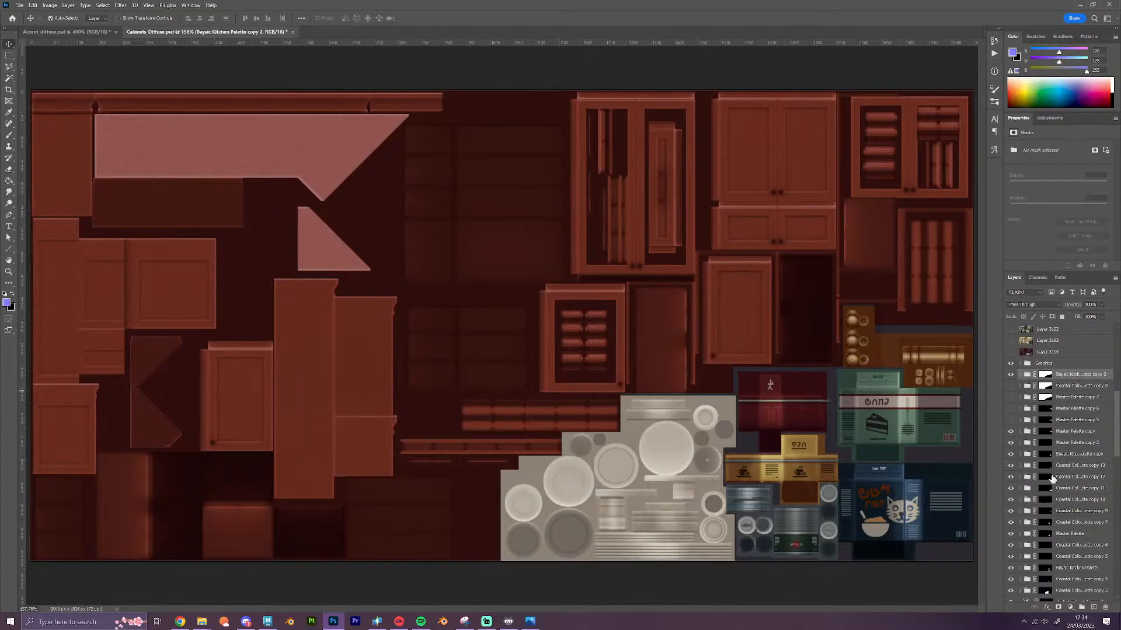
scroll(1047, 470, "down", 7)
scroll(1039, 528, "down", 9)
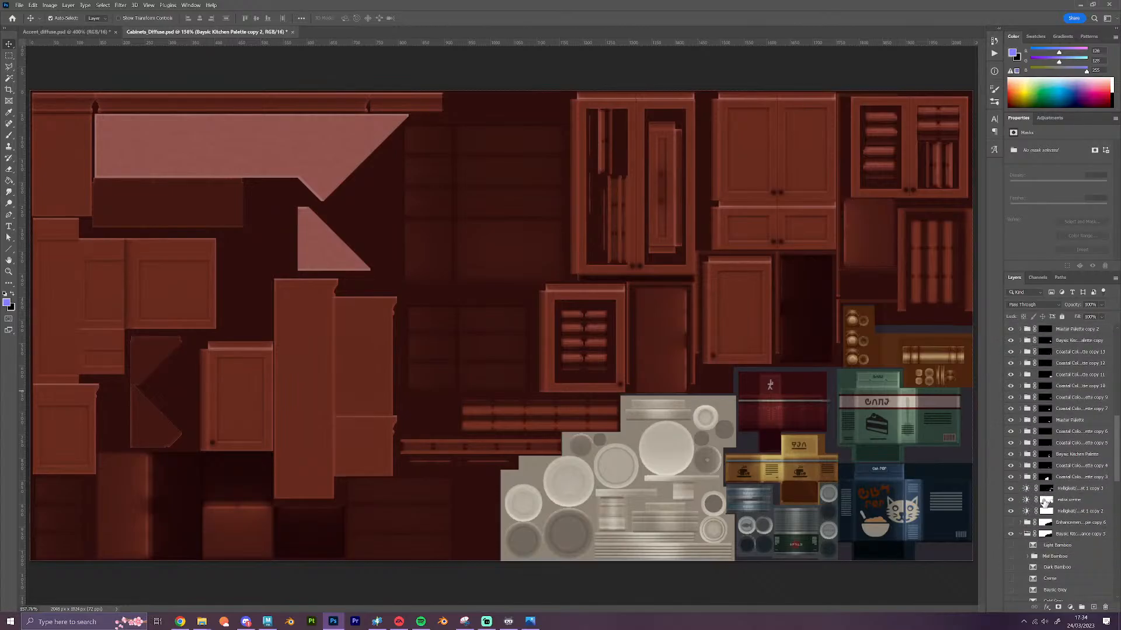
scroll(1024, 540, "down", 1)
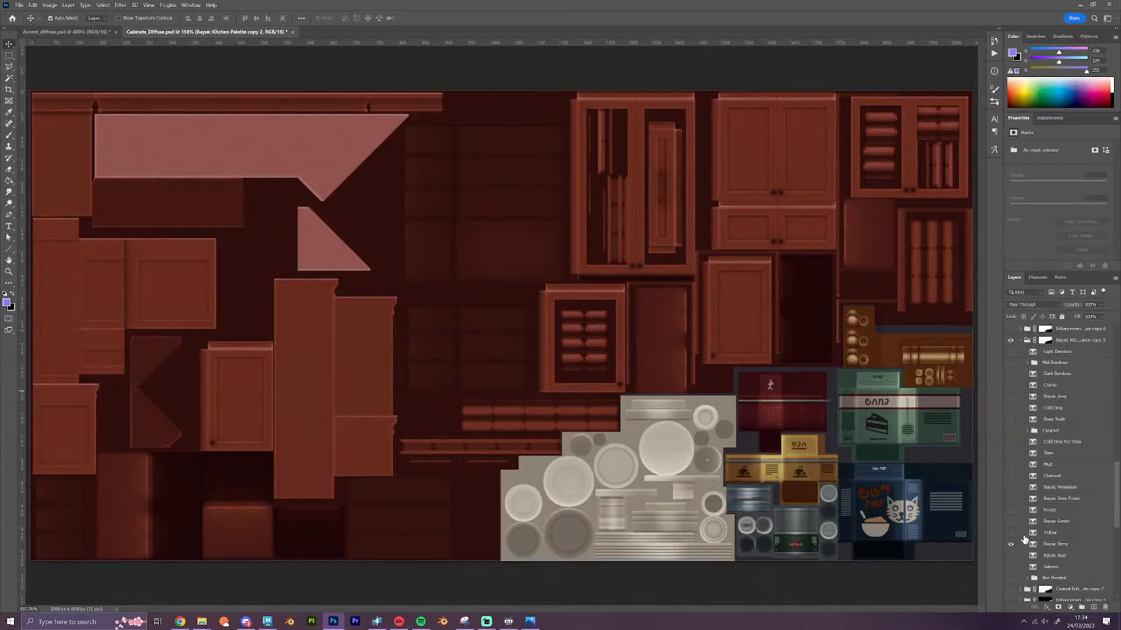
left_click(1011, 544)
left_click(1011, 545)
left_click(1010, 544)
left_click(1010, 556)
Stamp the visible rust variant into a merged layer above the Graphics group and hide that merged layer
scroll(1056, 488, "up", 5)
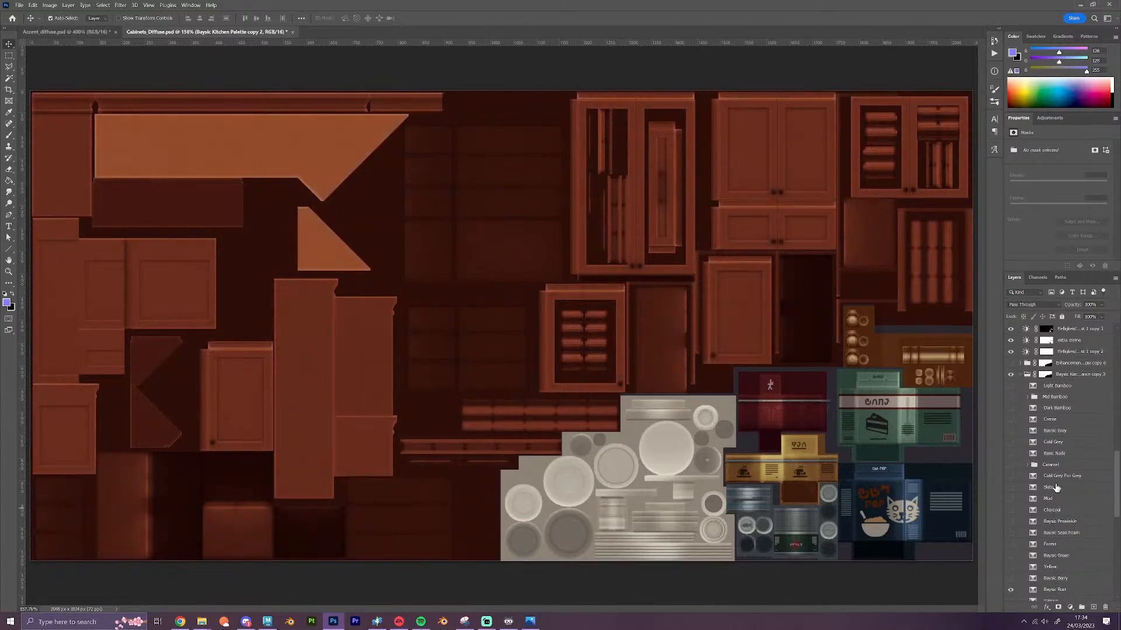
scroll(1056, 488, "up", 3)
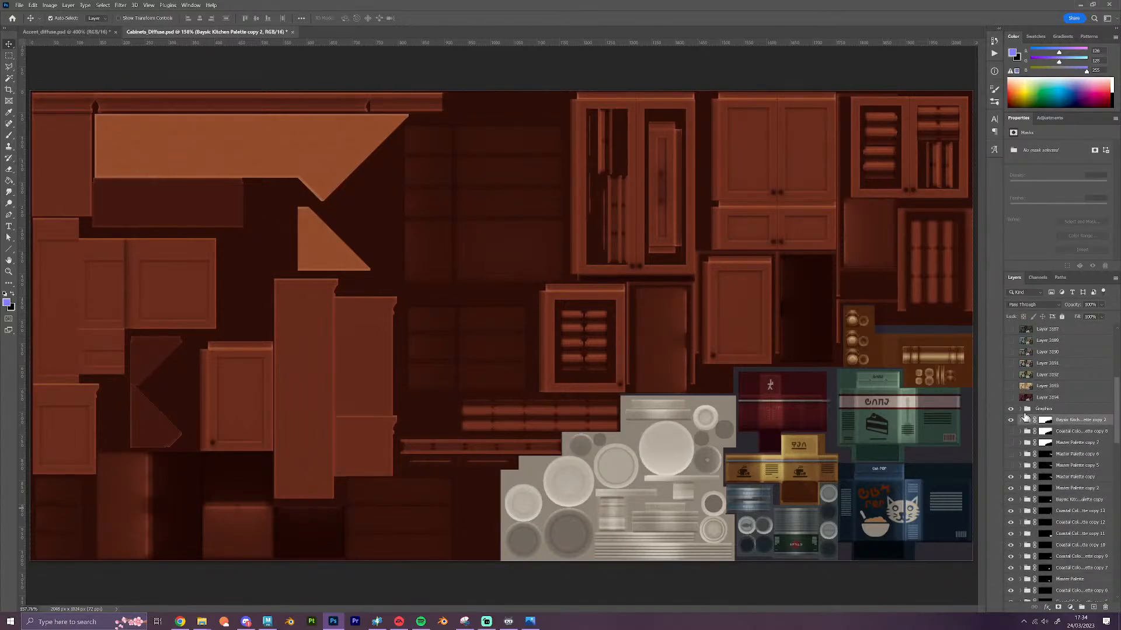
left_click(1021, 421)
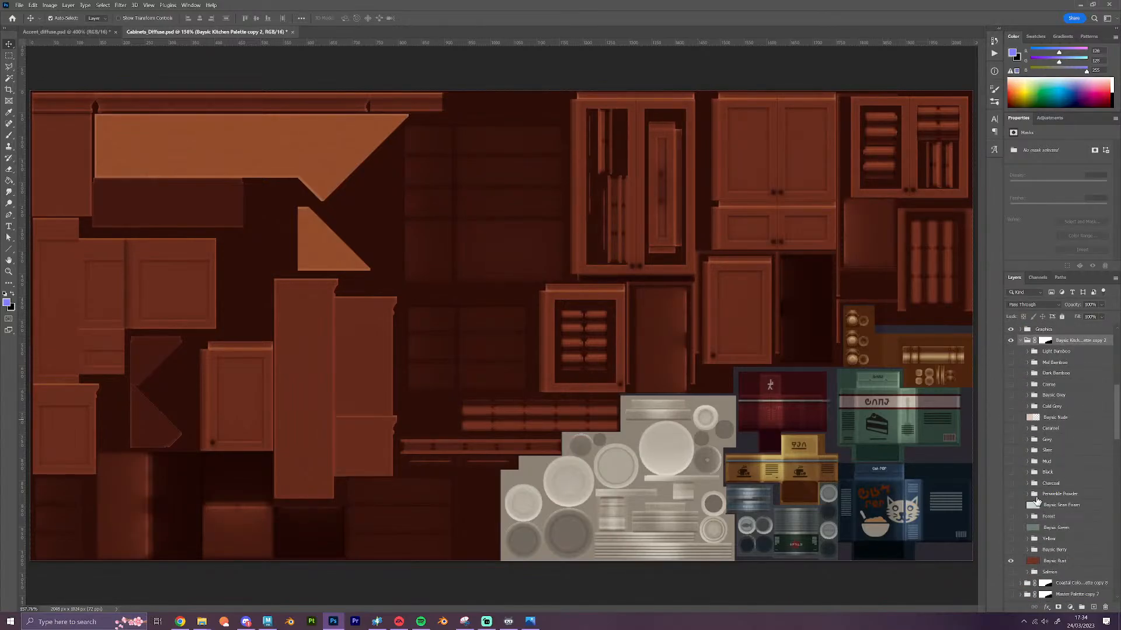
scroll(1047, 485, "up", 1)
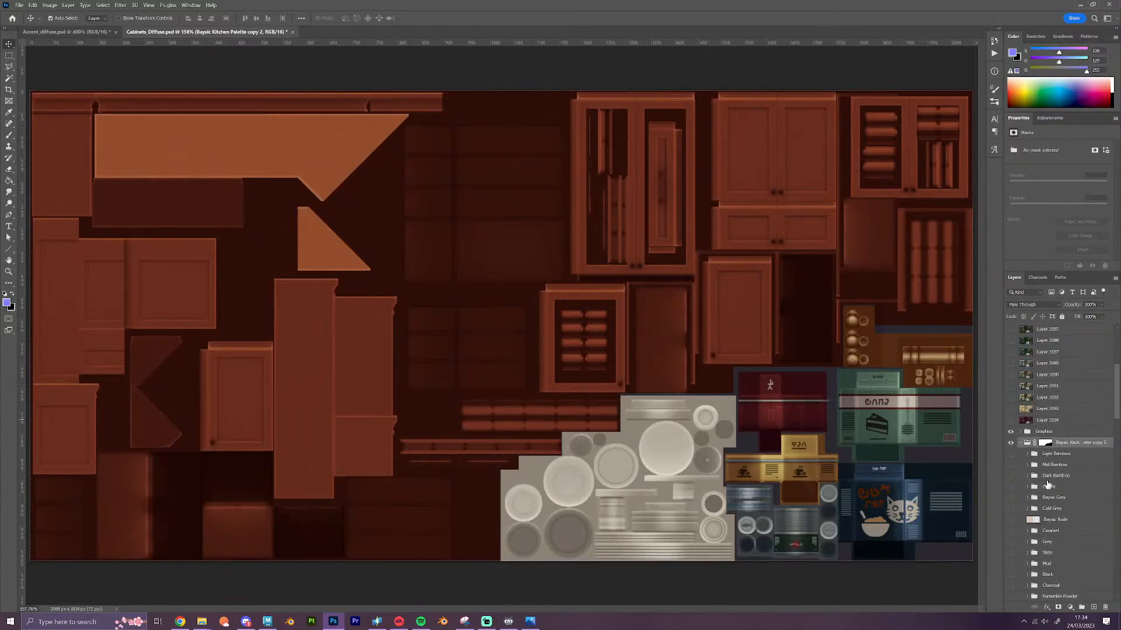
left_click(1063, 432)
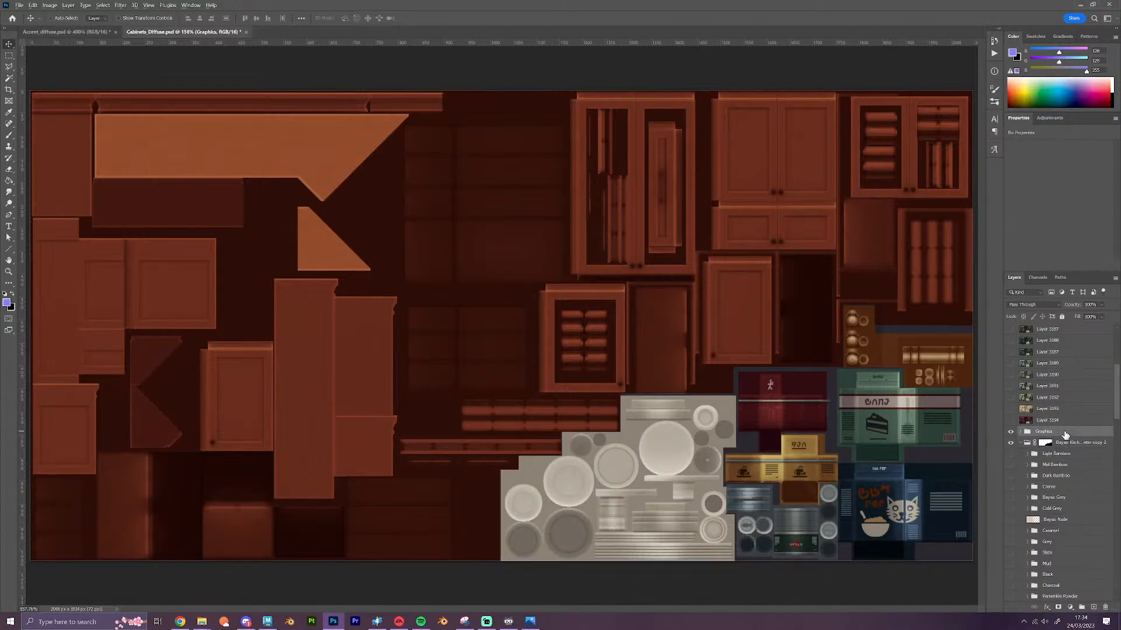
key("ctrl+shift+alt+e")
left_click(1009, 433)
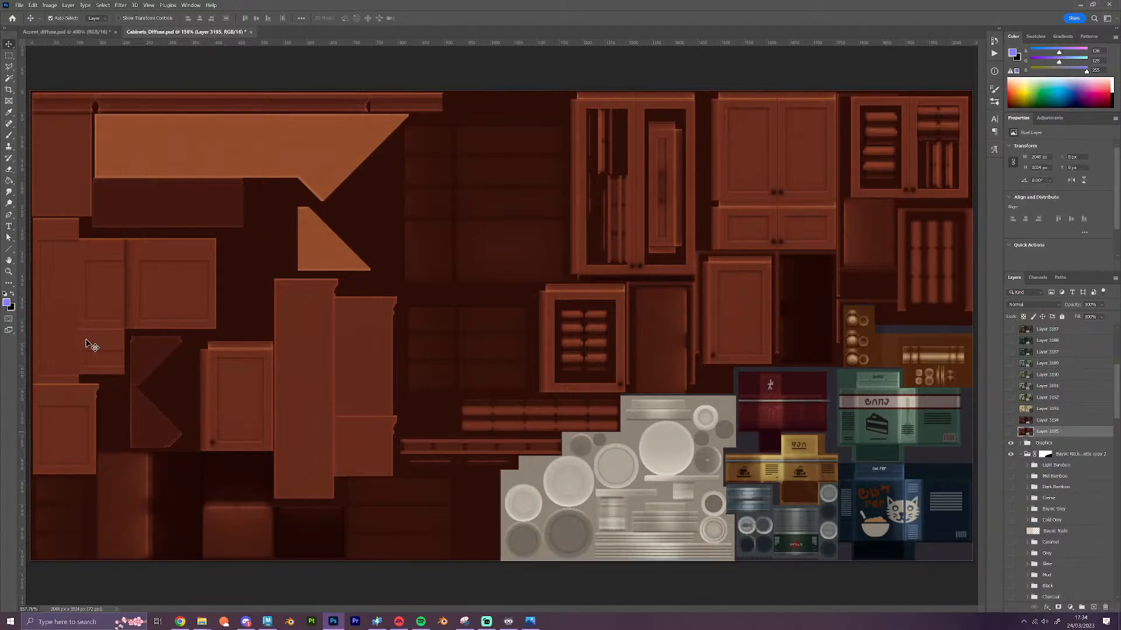
key("ctrl+shift+s")
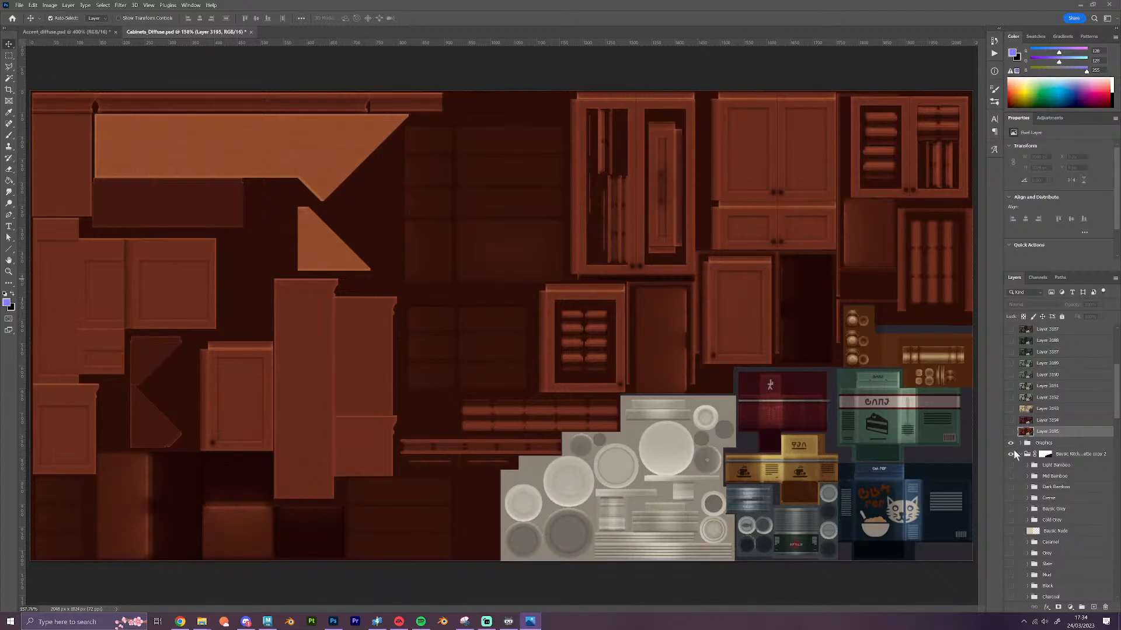
Collapse and hide Baysic Kitchen Palette copy 2, and show the Coastal Colour palette group directly beneath it
left_click(1021, 454)
left_click(1011, 454)
left_click(1010, 465)
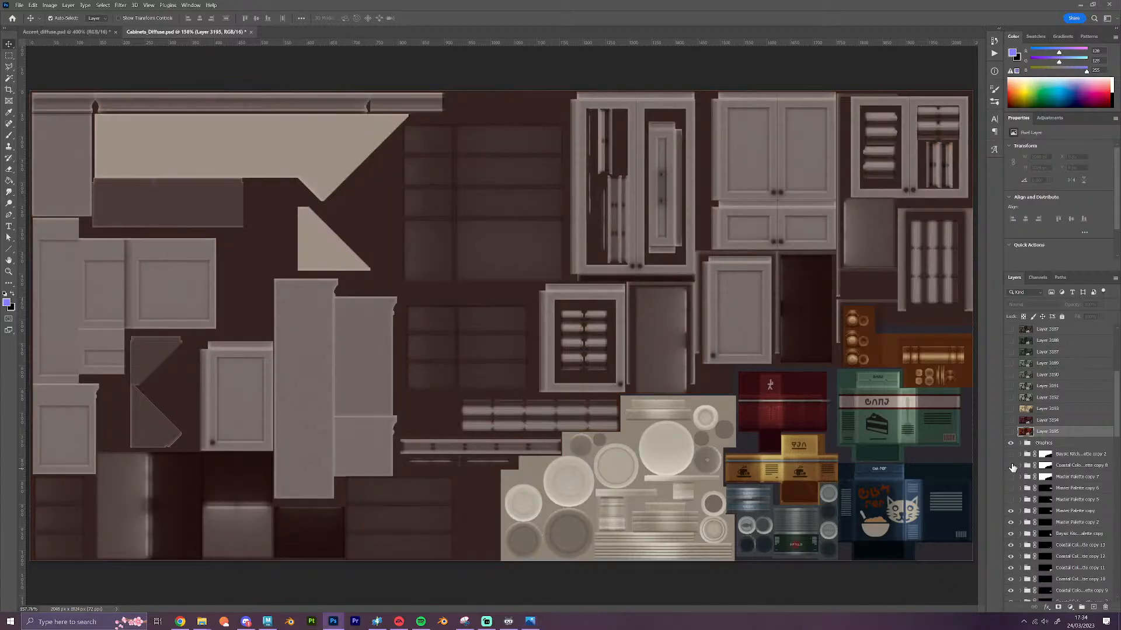
Show Coastal Red inside the visible Coastal Colour palette group and collapse the group again
left_click(1020, 465)
scroll(1017, 484, "down", 4)
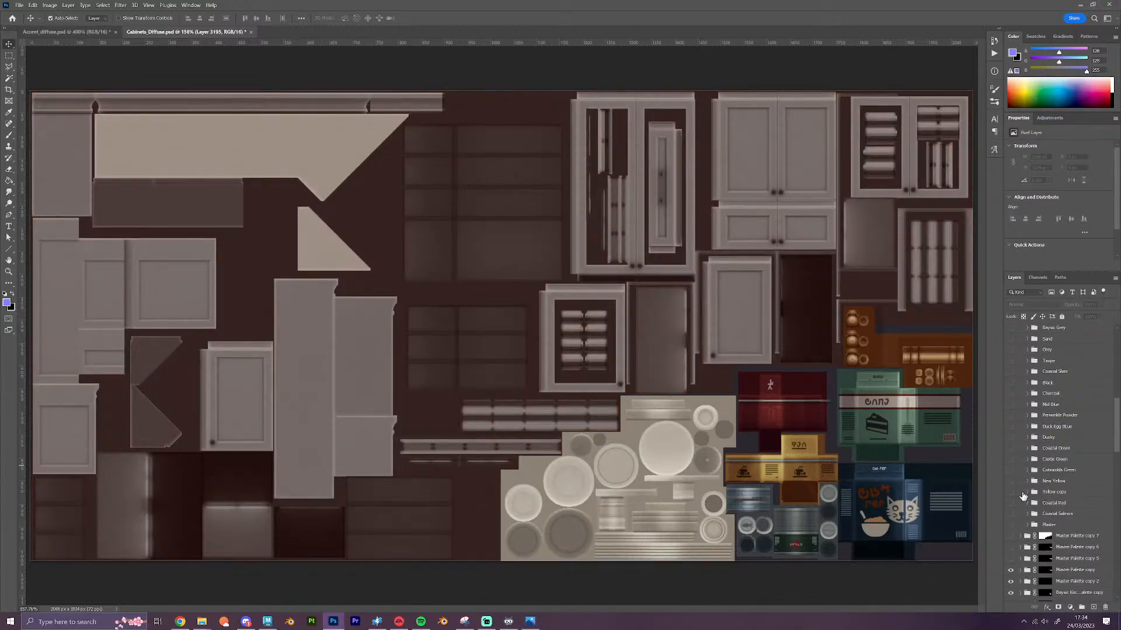
left_click(1011, 503)
scroll(1013, 490, "up", 3)
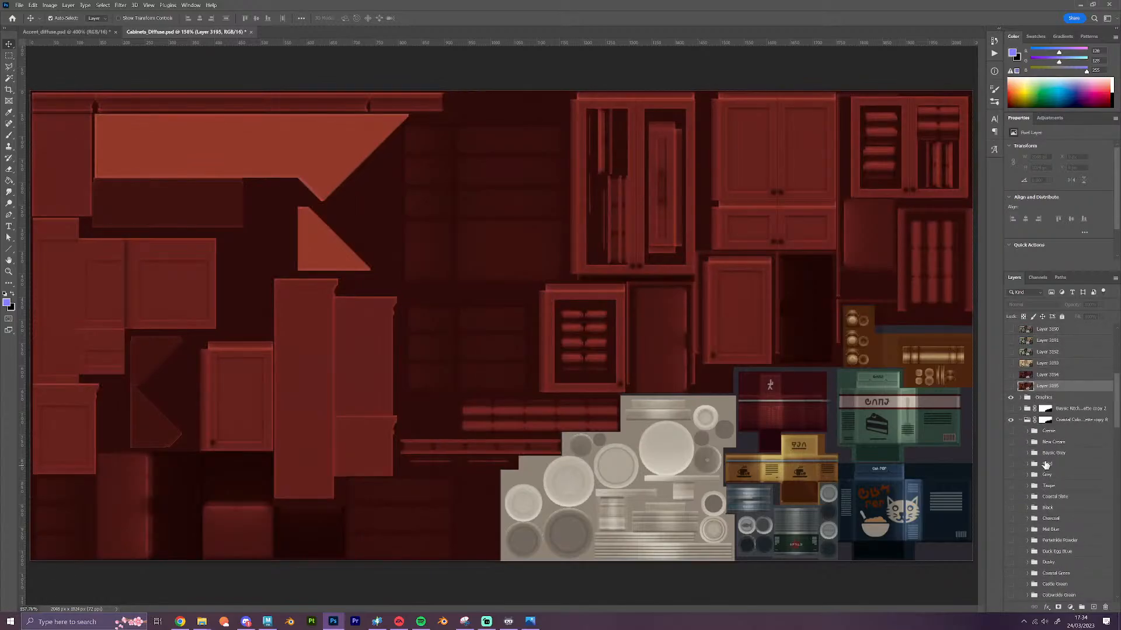
left_click(1020, 421)
Collapse and hide the Baysic Kitchen enhancement group, and show and expand the Coastal enhancement group below it
scroll(1066, 508, "down", 6)
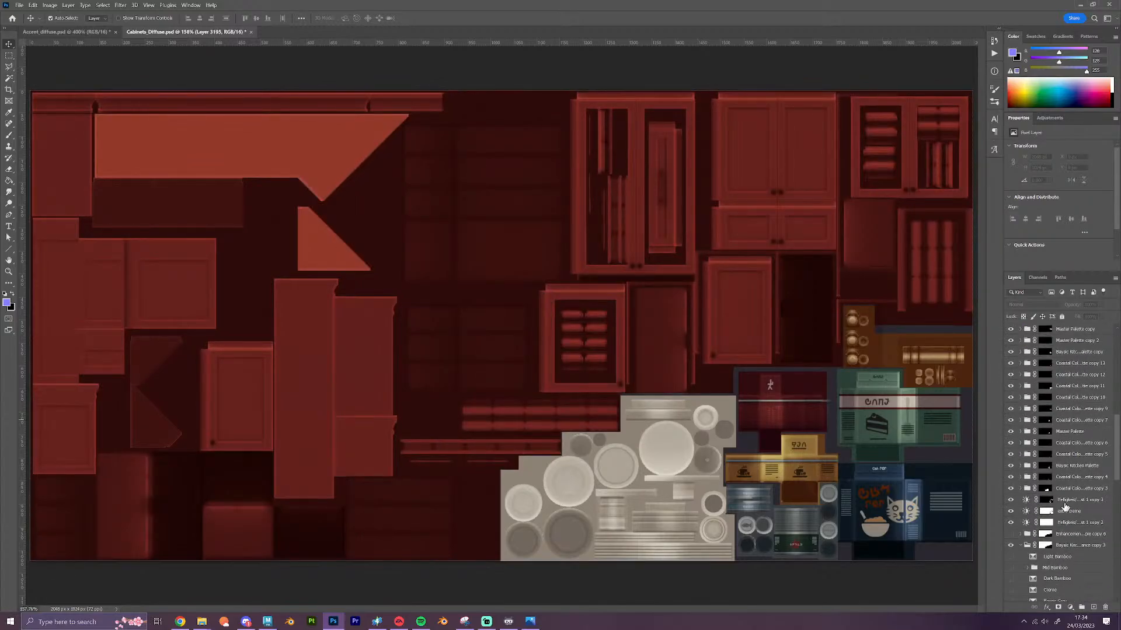
left_click(1021, 511)
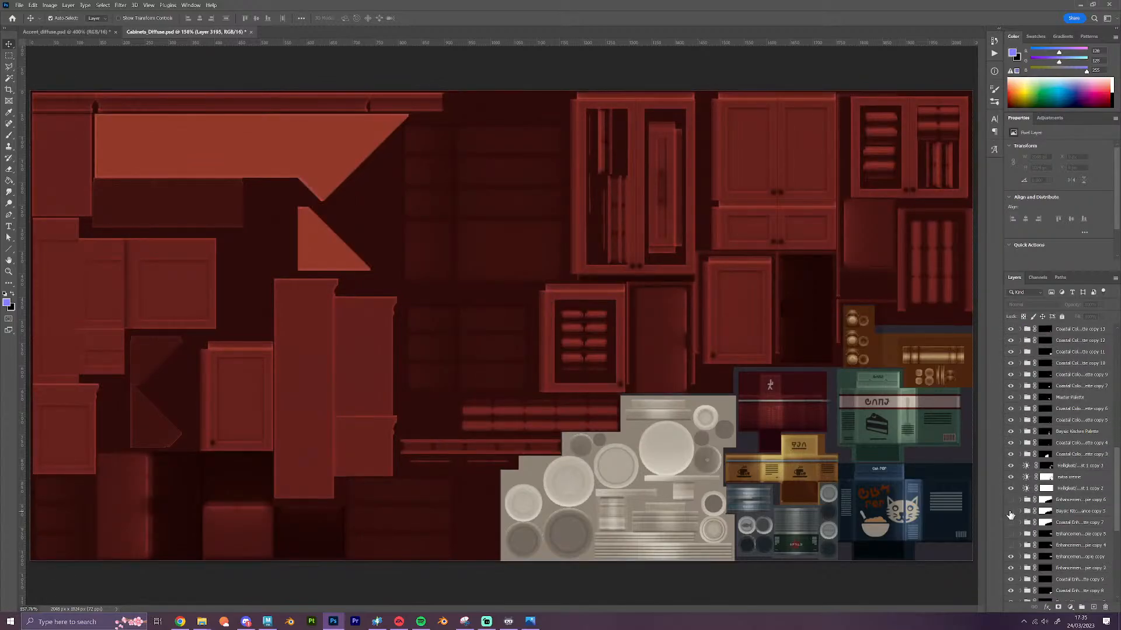
left_click(1010, 512)
left_click(1010, 522)
left_click(1020, 523)
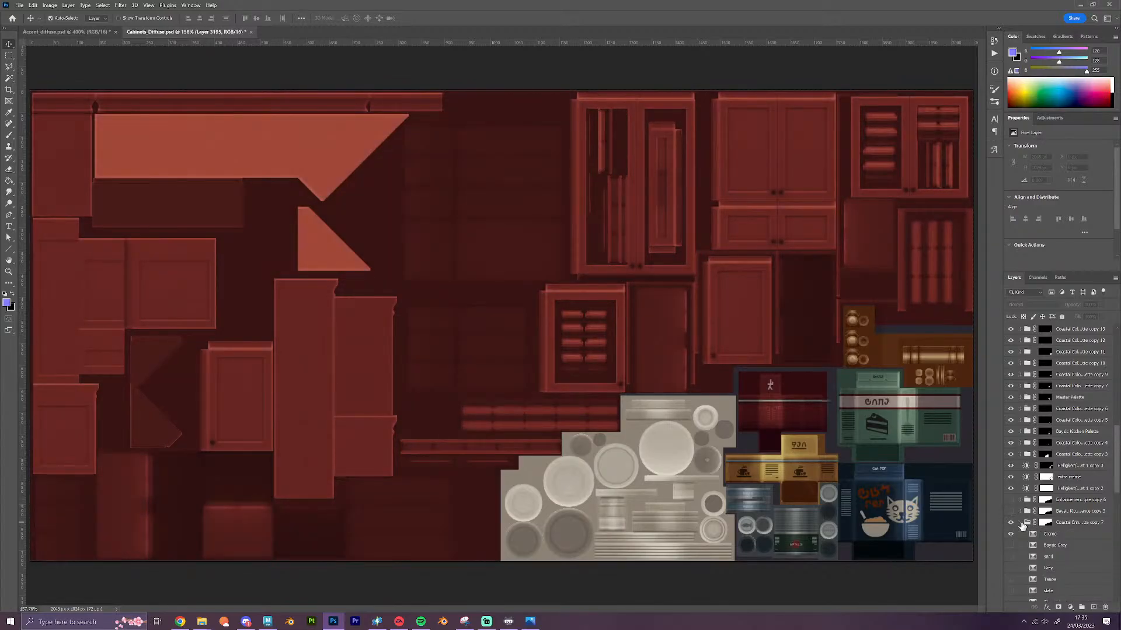
In the Coastal enhancement group, hide the Creme adjustment and show Coastal Red
scroll(1021, 526, "down", 3)
scroll(1021, 527, "down", 3)
left_click(1010, 375)
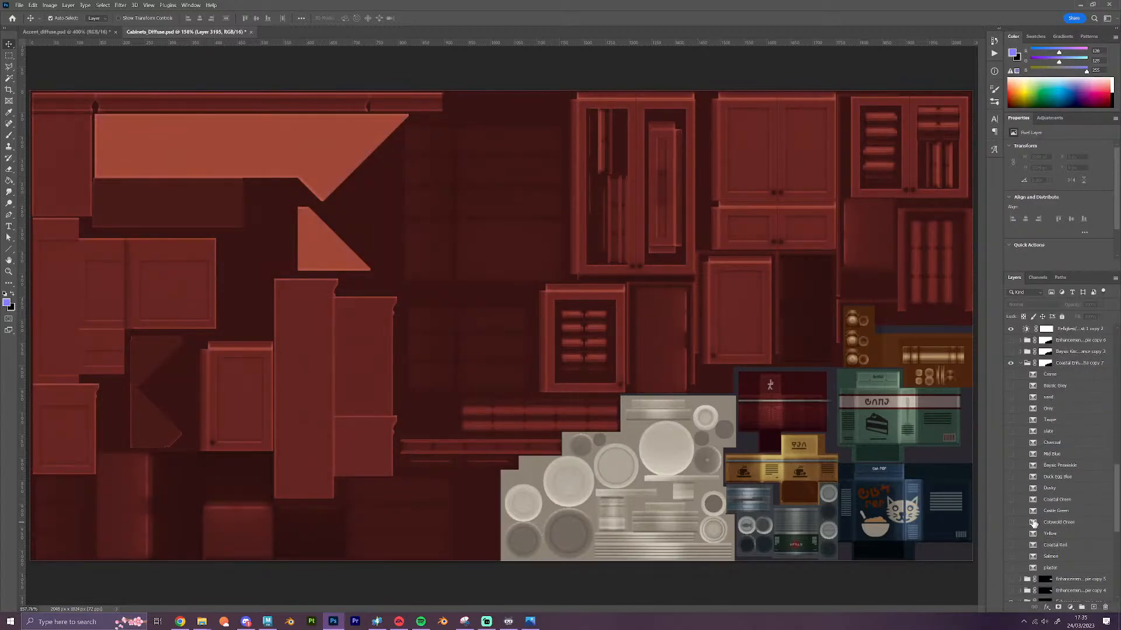
scroll(1049, 445, "up", 5)
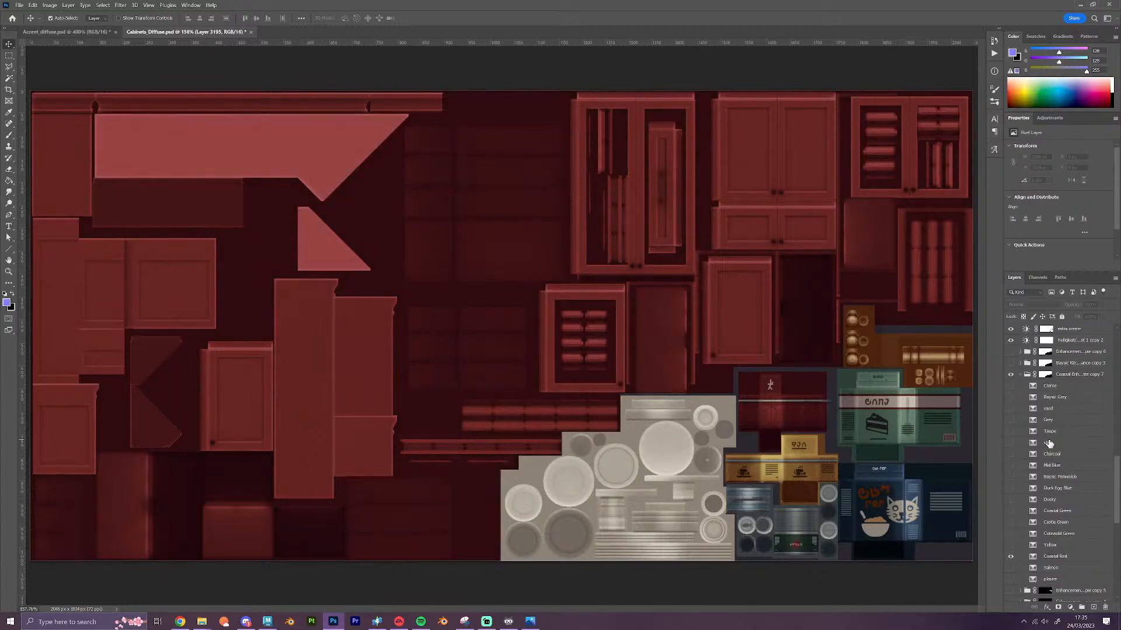
Stamp the visible Coastal Red variant into a merged layer, move it above the rust merged layer and hide it
scroll(1050, 437, "up", 7)
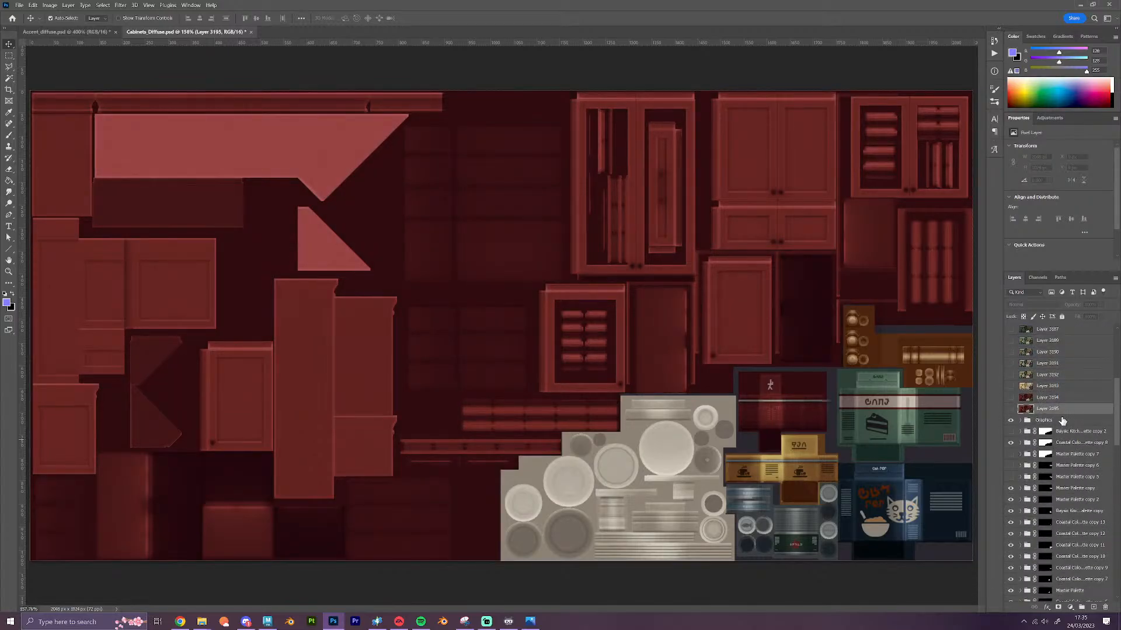
left_click(1063, 420)
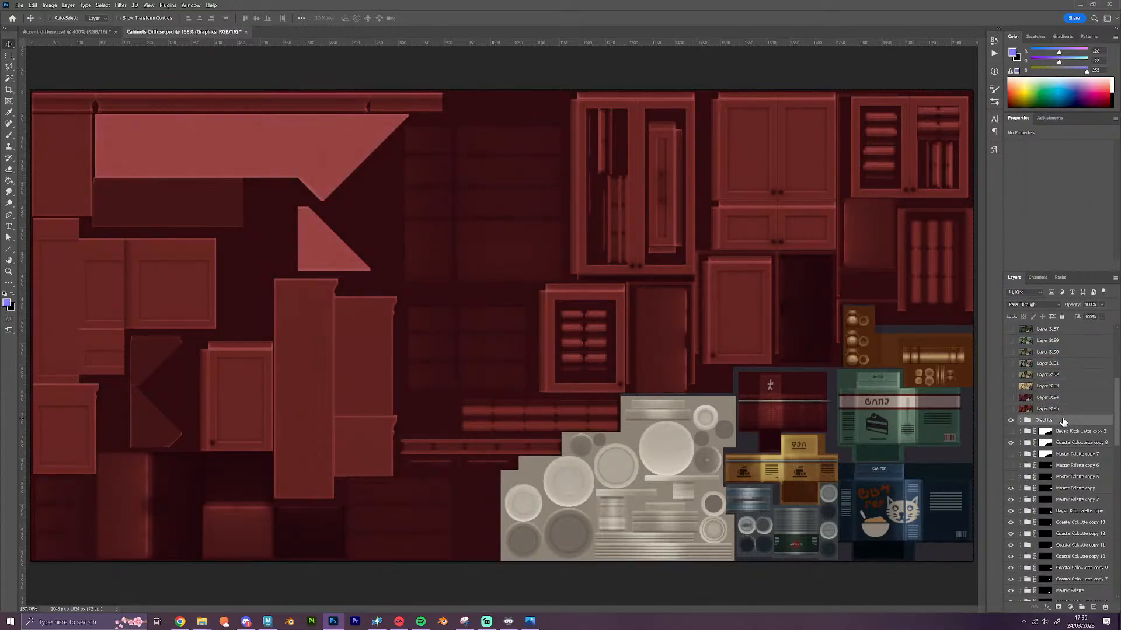
key("ctrl+shift+alt+e")
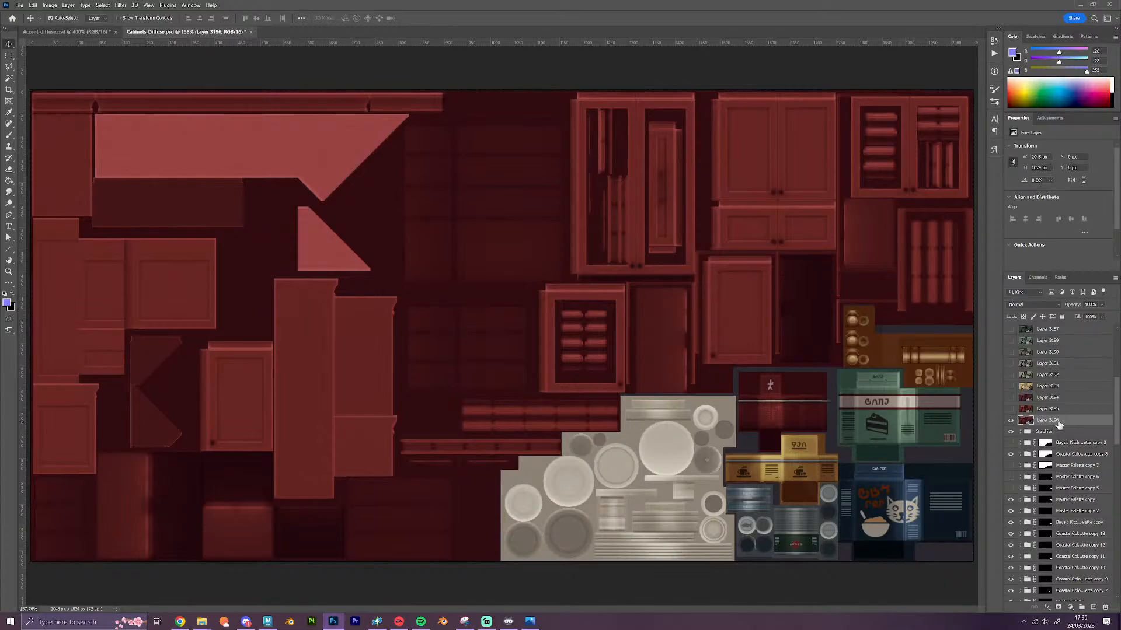
left_click_drag(1059, 424, 1047, 408)
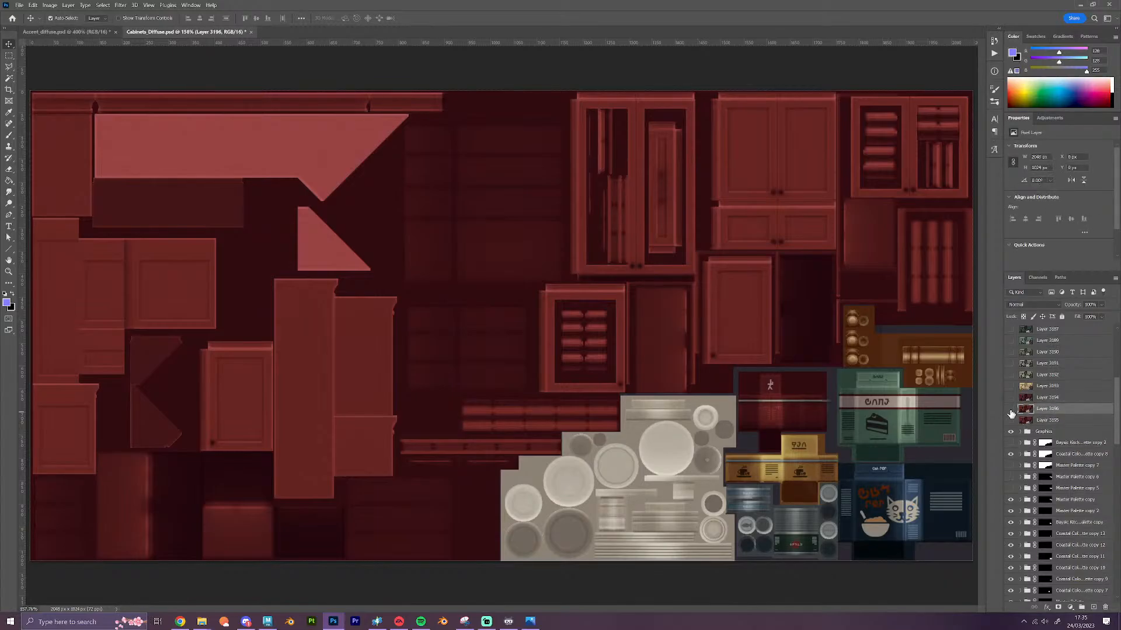
left_click(1011, 410)
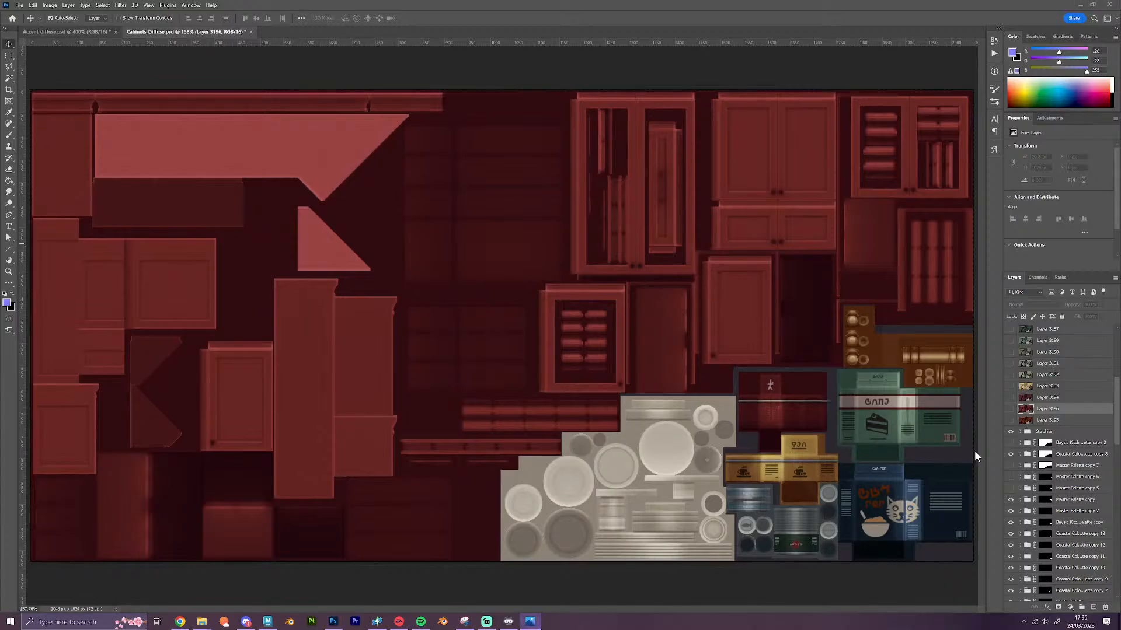
Show Coastal Salmon instead of Coastal Red in the Coastal Colour palette group and collapse the group
left_click(1020, 454)
scroll(1023, 549, "down", 3)
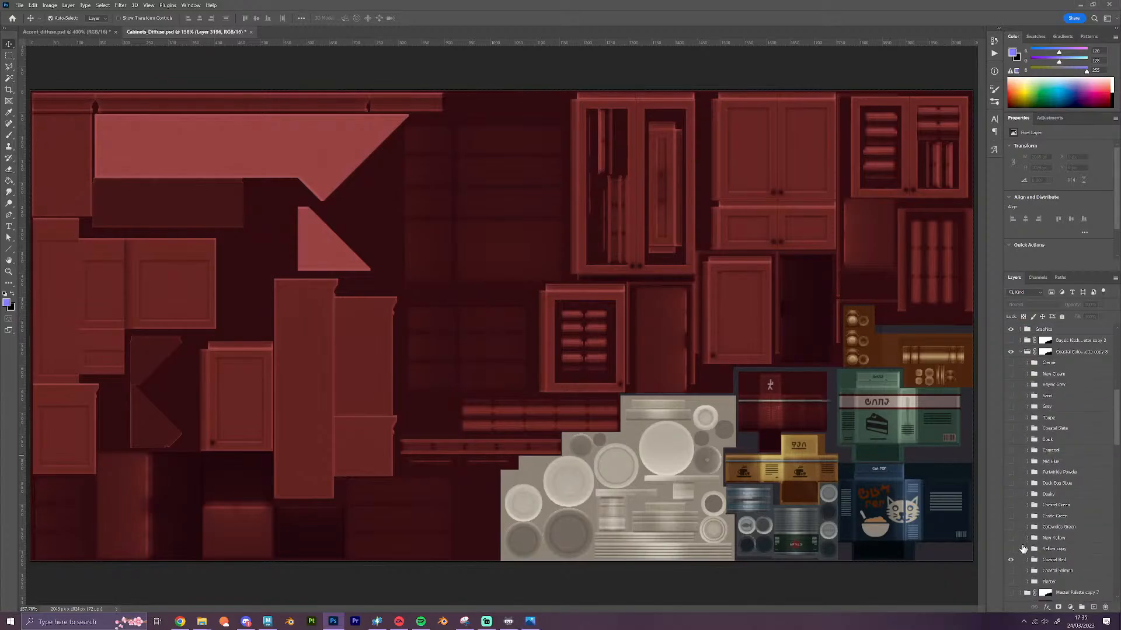
scroll(1023, 548, "down", 2)
left_click(1010, 502)
left_click(1010, 513)
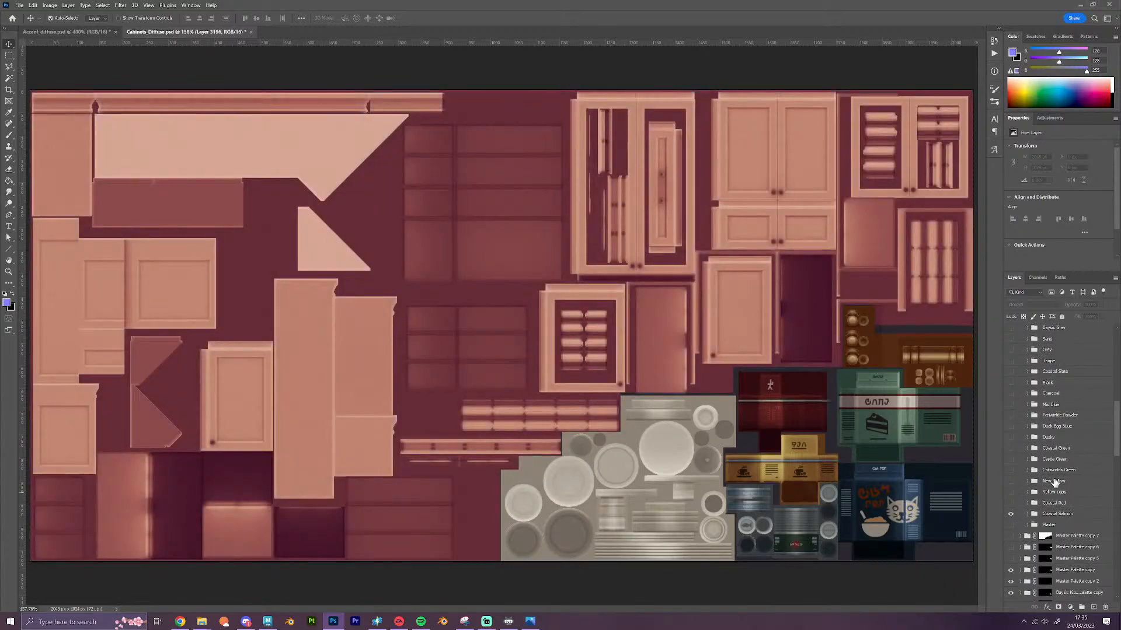
scroll(1055, 483, "up", 3)
left_click(1020, 432)
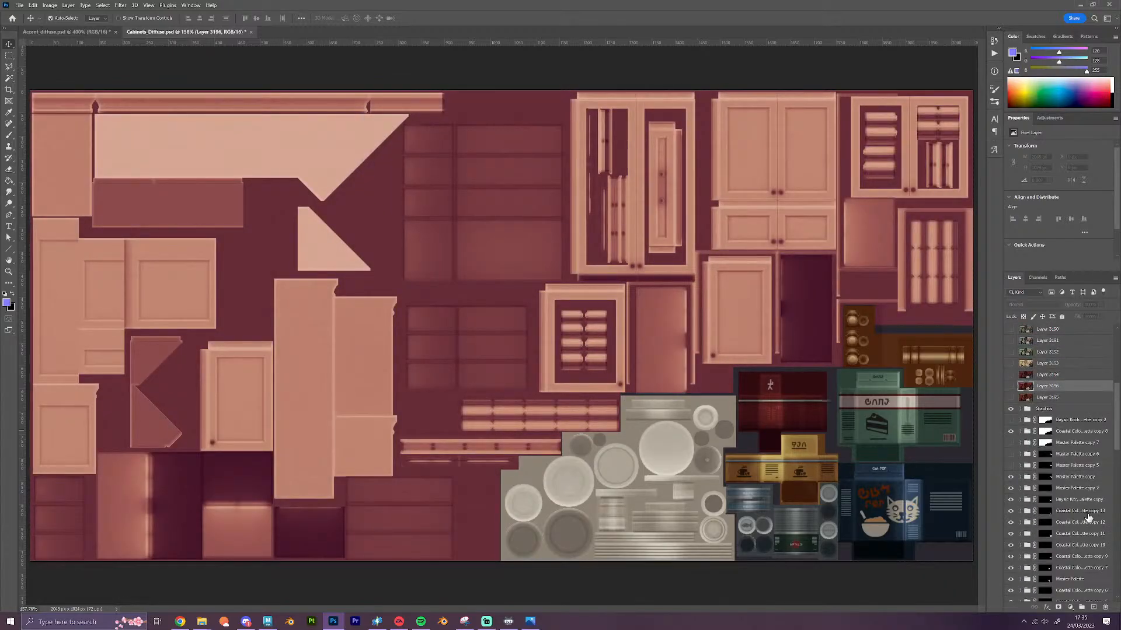
Switch the Coastal enhancement group's visible adjustment from Coastal Red to Salmon
scroll(1087, 517, "down", 6)
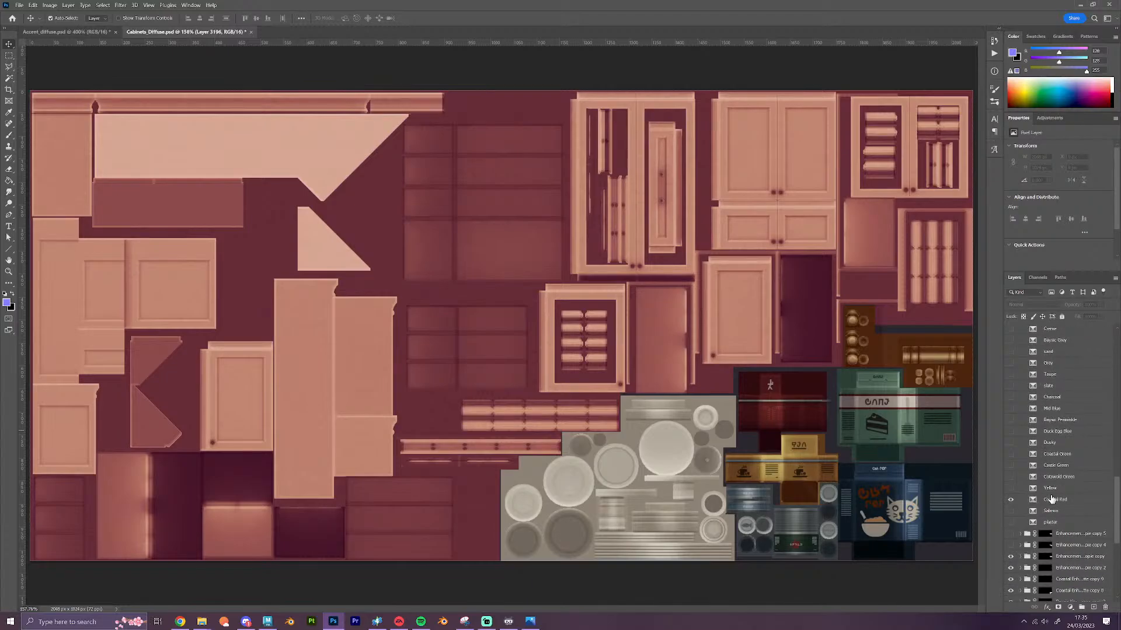
scroll(1064, 447, "up", 5)
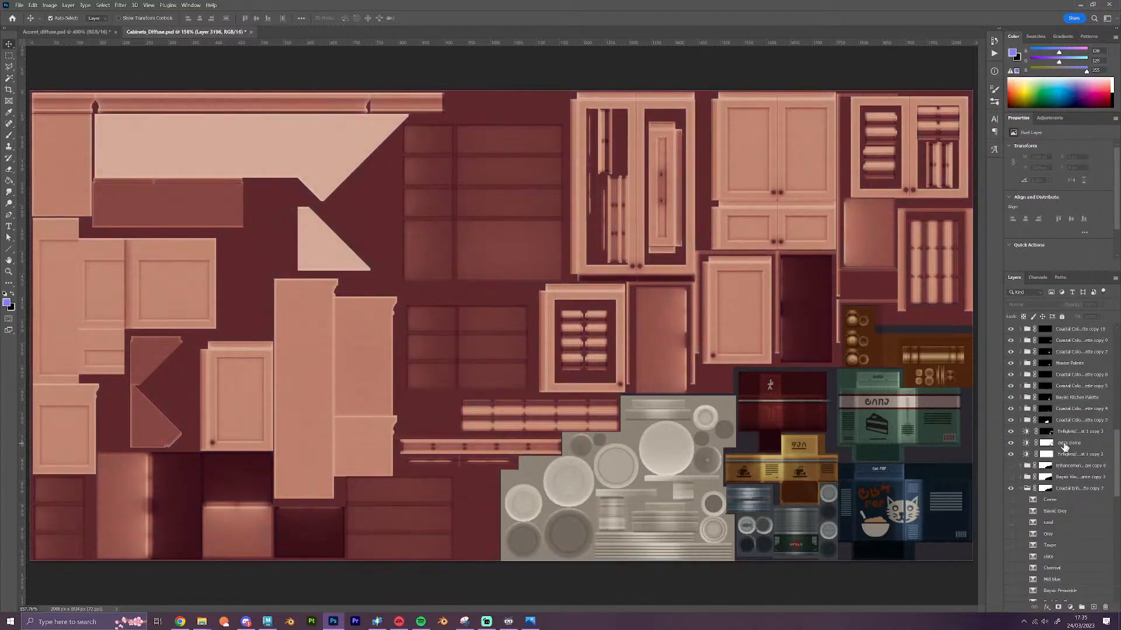
Stamp the visible salmon variant into a merged layer above the Graphics group and hide that merged layer
scroll(1063, 447, "up", 4)
left_click(1061, 400)
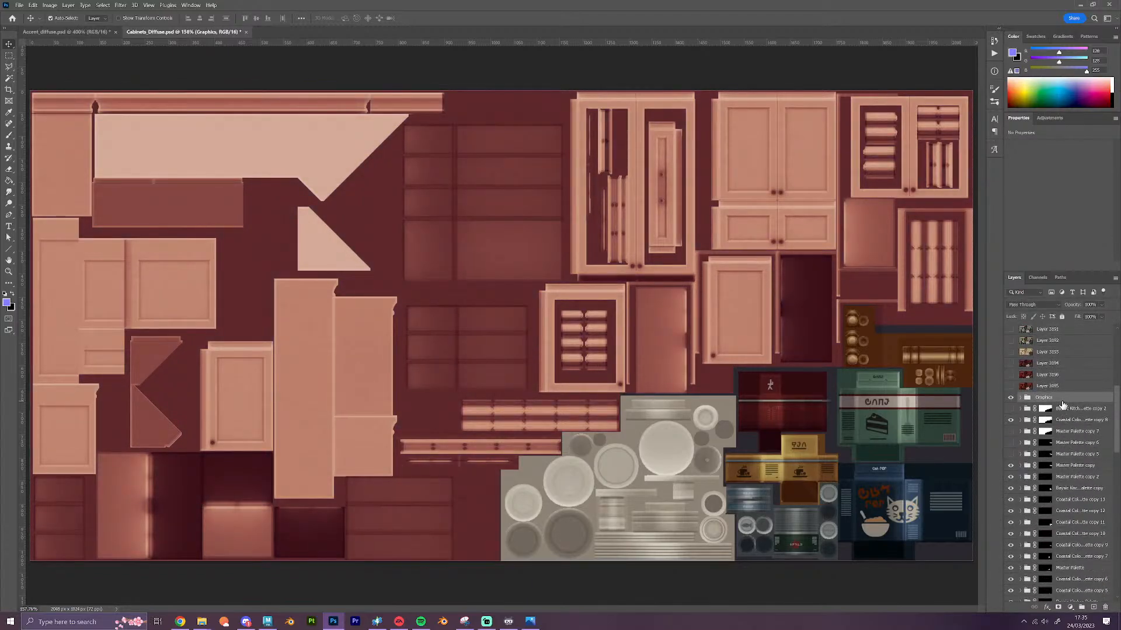
key("ctrl+shift+alt+e")
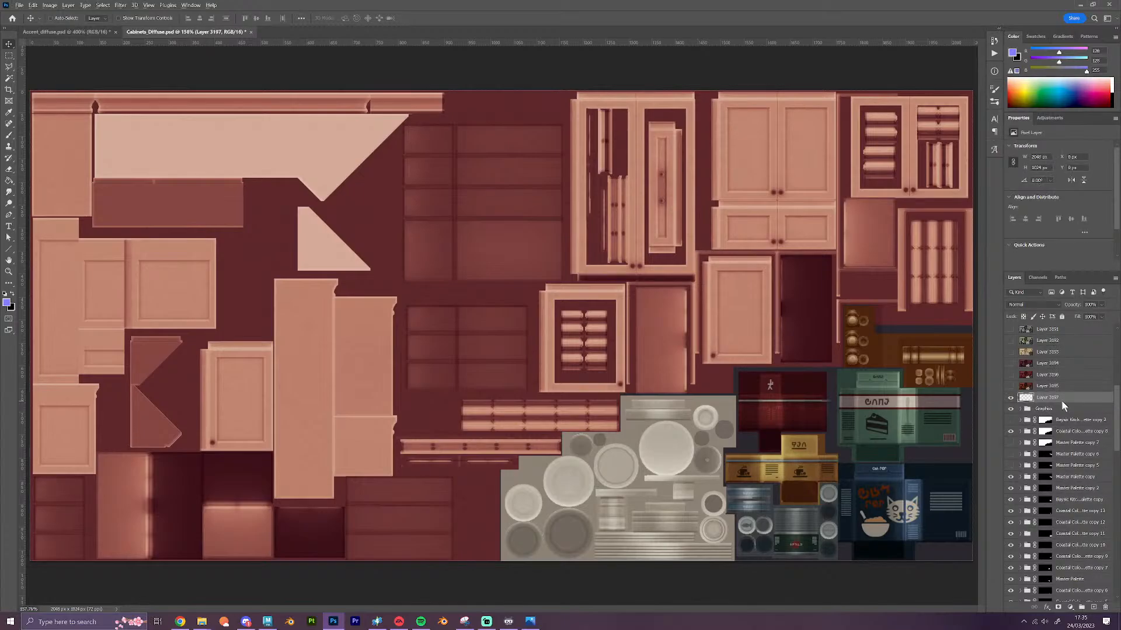
left_click(1010, 398)
Show Plaster instead of Coastal Salmon in the Coastal Colour palette group and expand the Plaster subgroup
left_click(1020, 431)
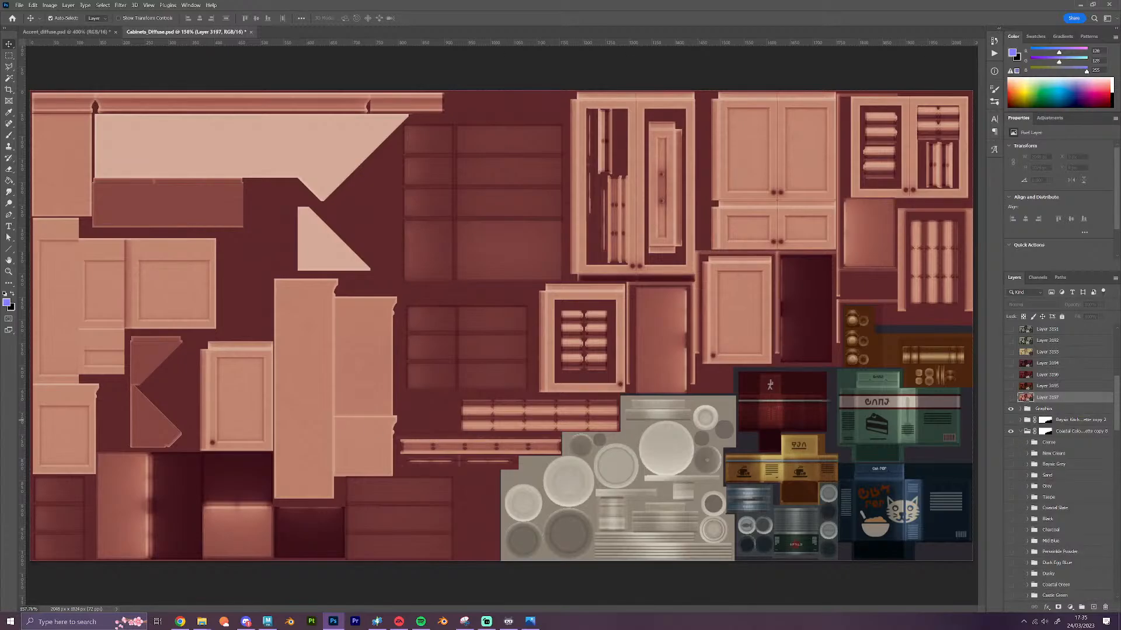
key("alt+Tab")
scroll(1030, 471, "down", 5)
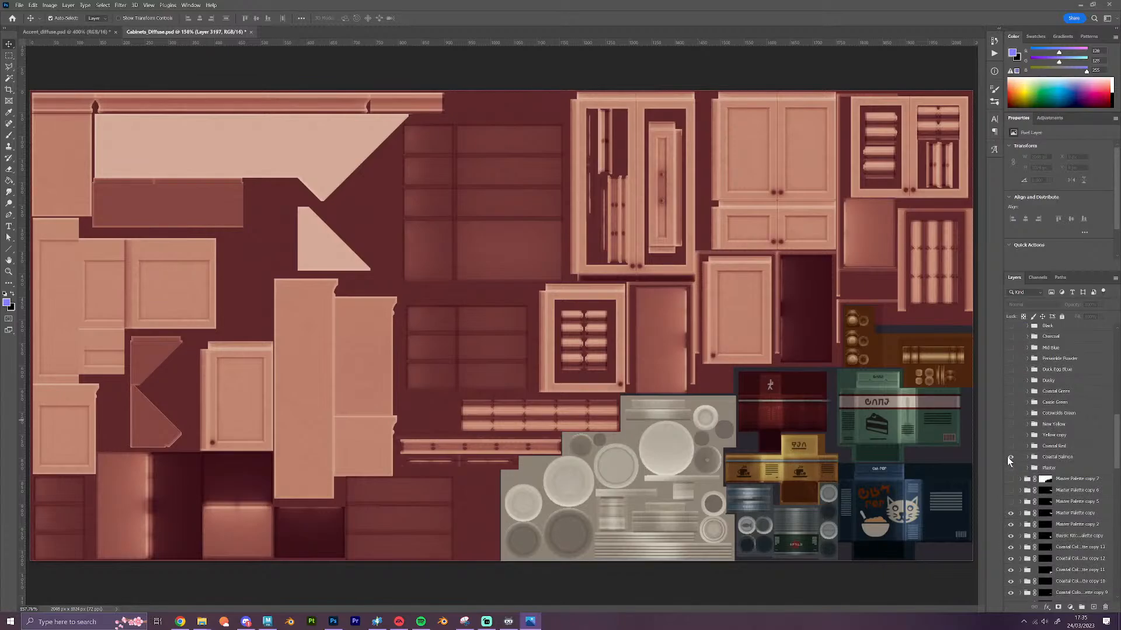
left_click(1010, 468)
scroll(1056, 546, "down", 3)
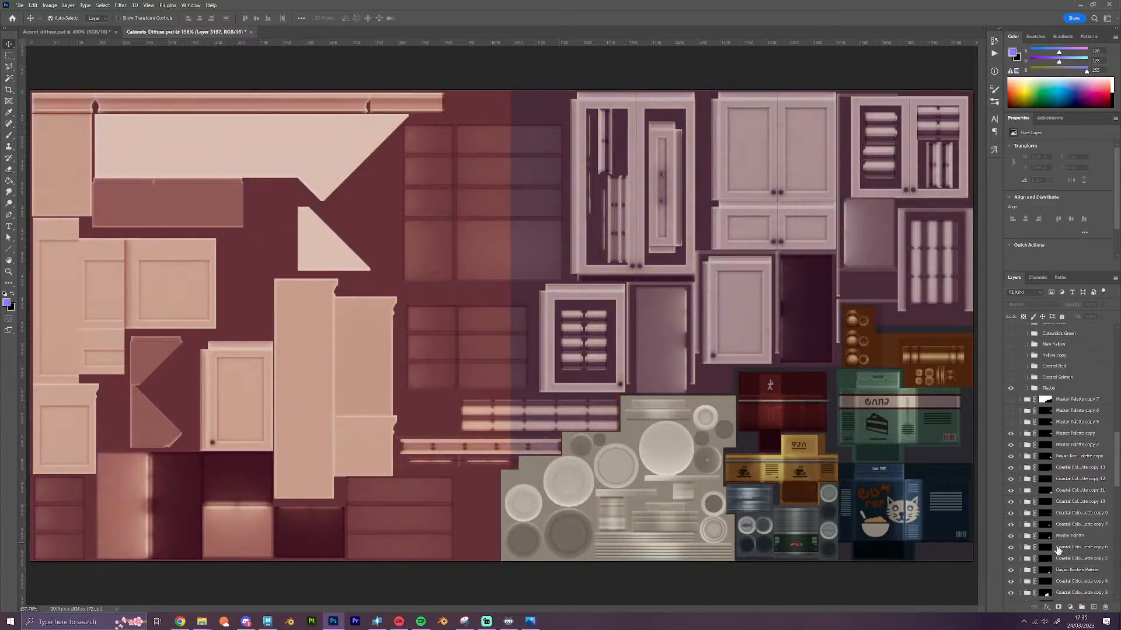
scroll(1050, 502, "up", 3)
left_click(1027, 422)
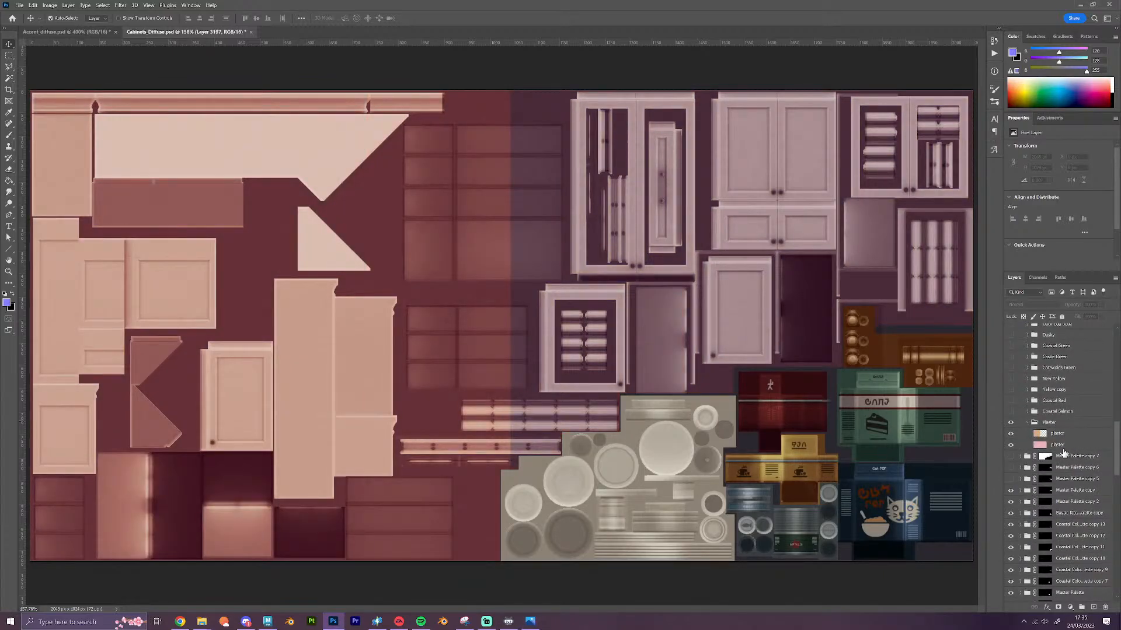
Stretch the upper plaster colour layer across the full width of the texture and collapse the Plaster subgroup
left_click(1071, 435)
key("ctrl+t")
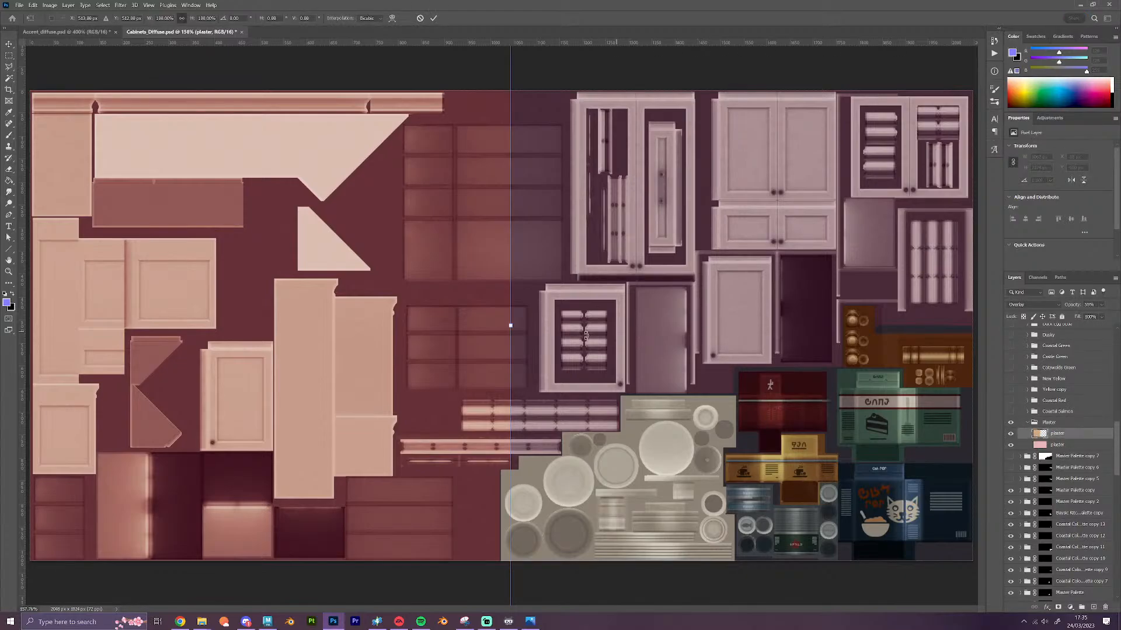
left_click_drag(510, 325, 1114, 381)
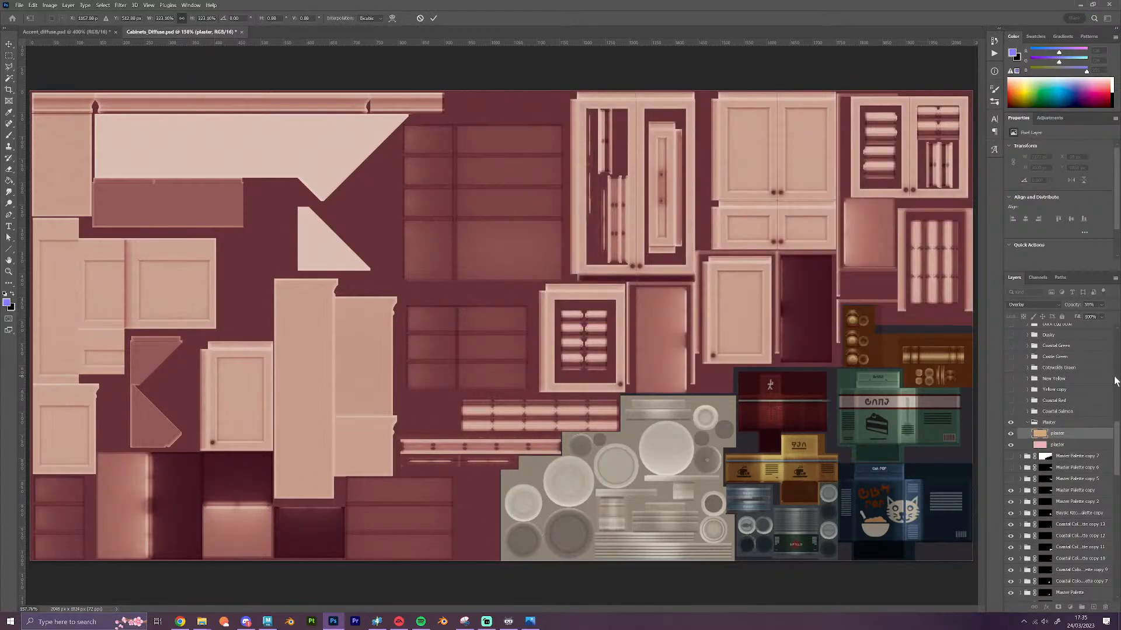
key("Return")
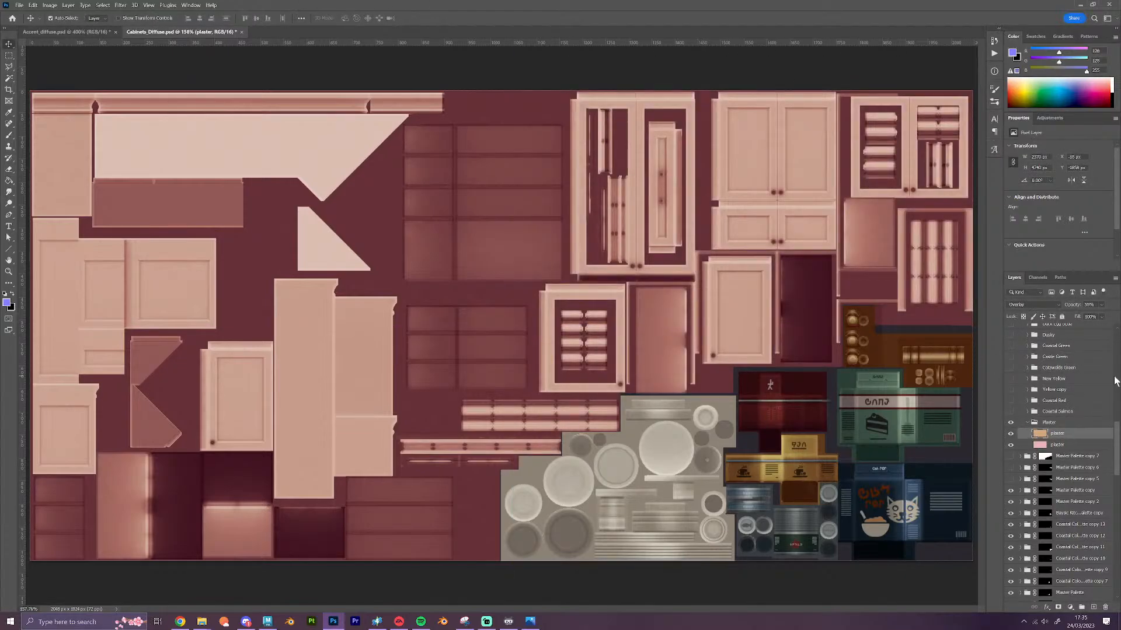
left_click(1032, 423)
Switch the Coastal enhancement group's visible adjustment from Salmon to Plaster
scroll(1048, 500, "up", 6)
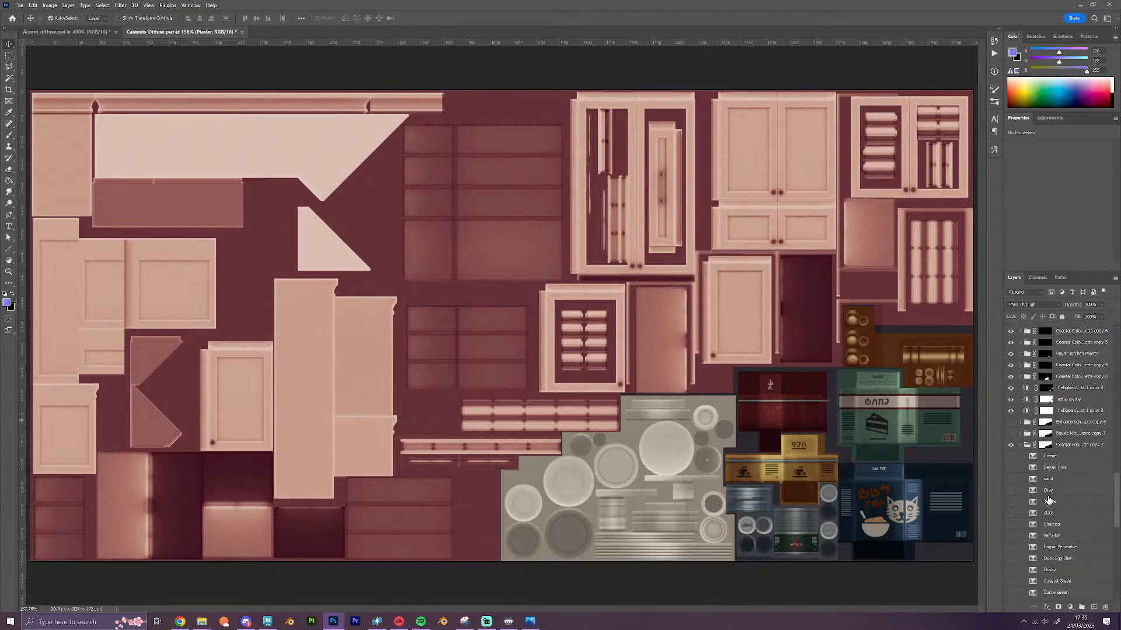
scroll(1048, 500, "down", 3)
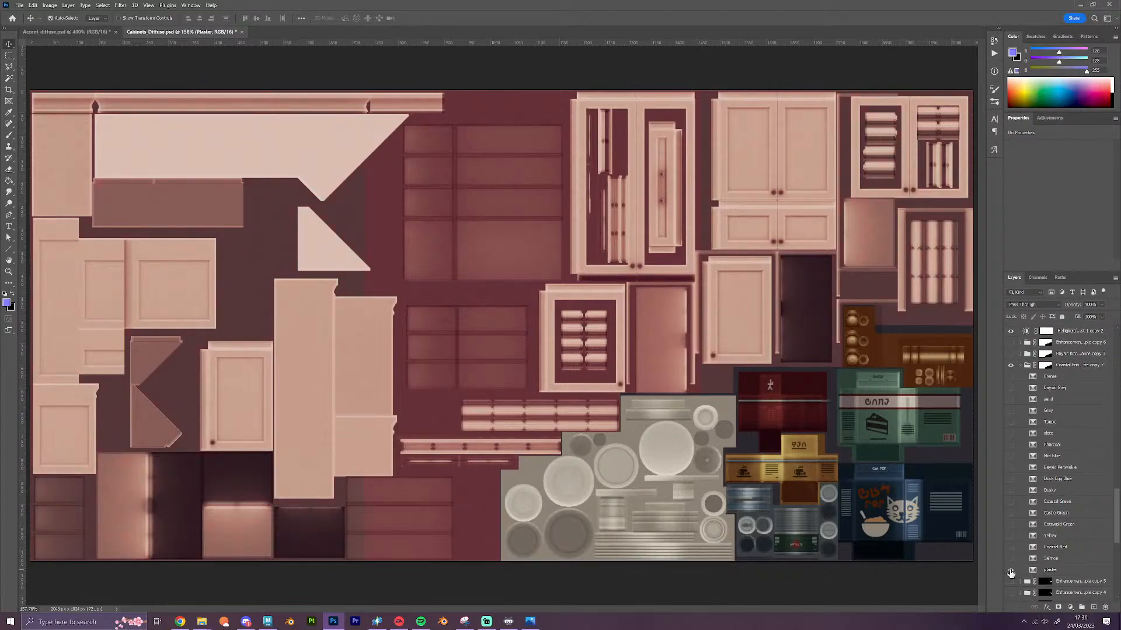
scroll(1092, 485, "down", 10)
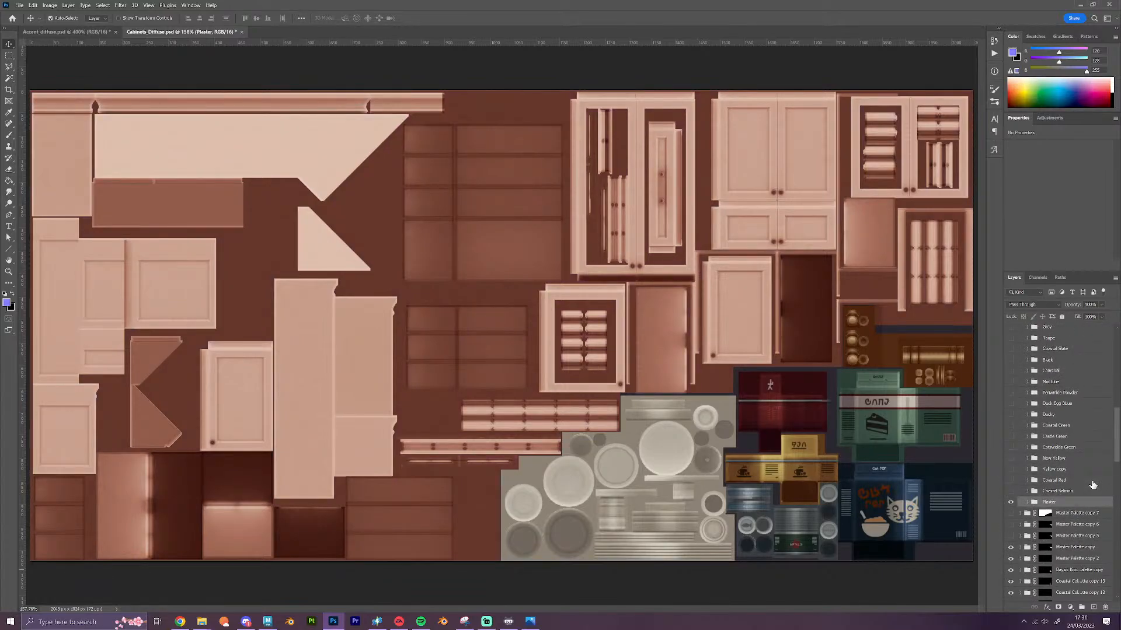
Stamp the visible plaster variant into a merged layer above the Graphics group and hide that merged layer
scroll(1092, 481, "up", 4)
left_click(1079, 422)
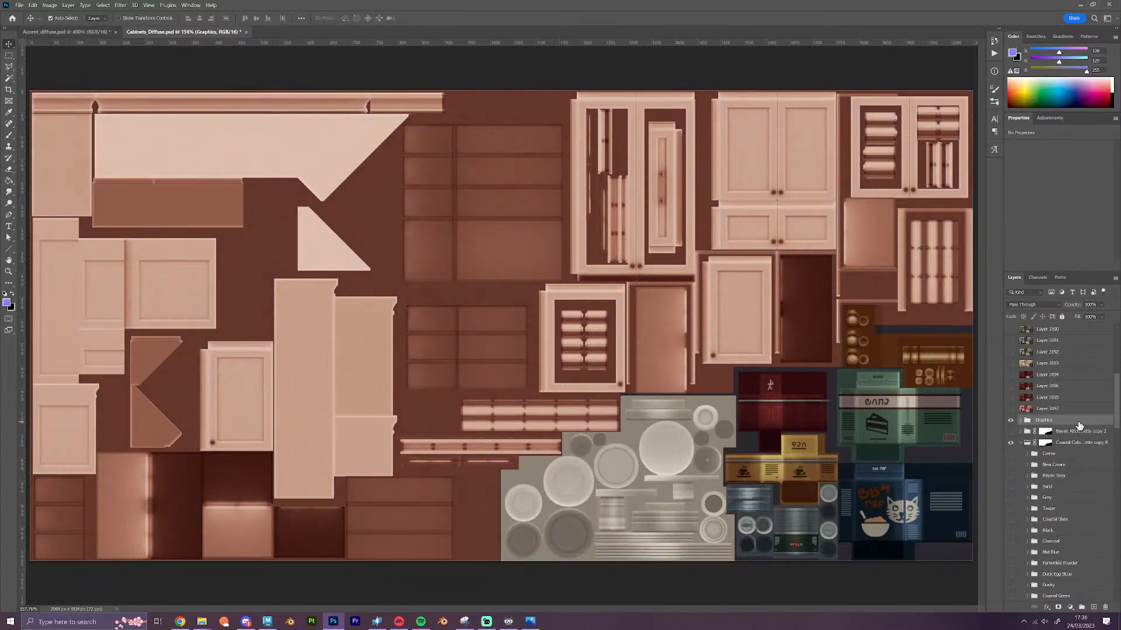
key("ctrl+shift+alt+e")
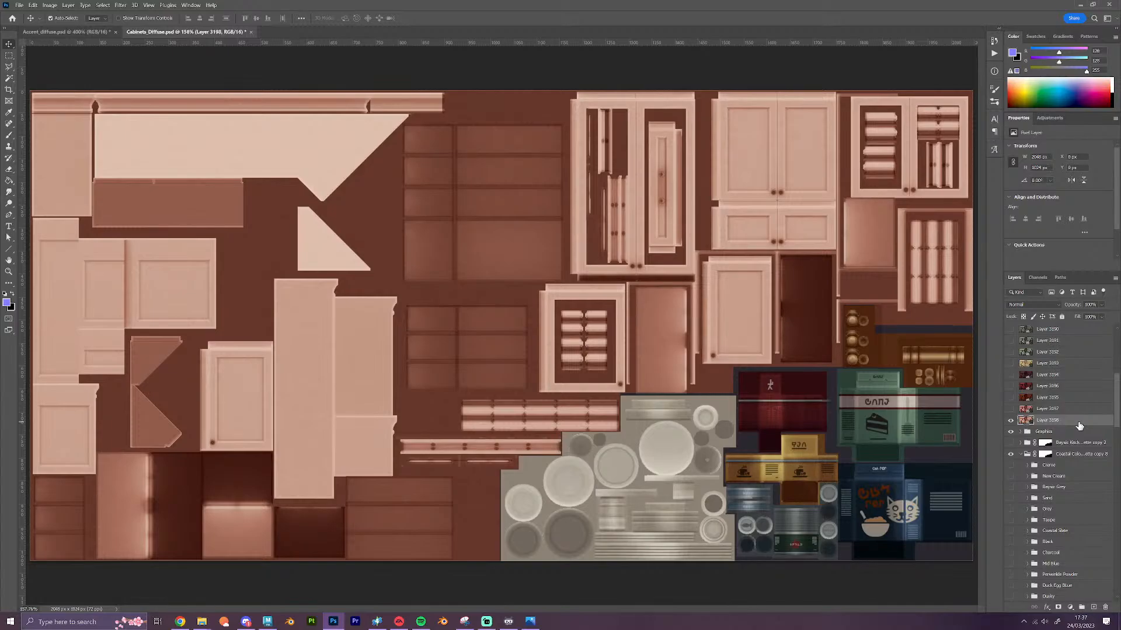
left_click(1010, 421)
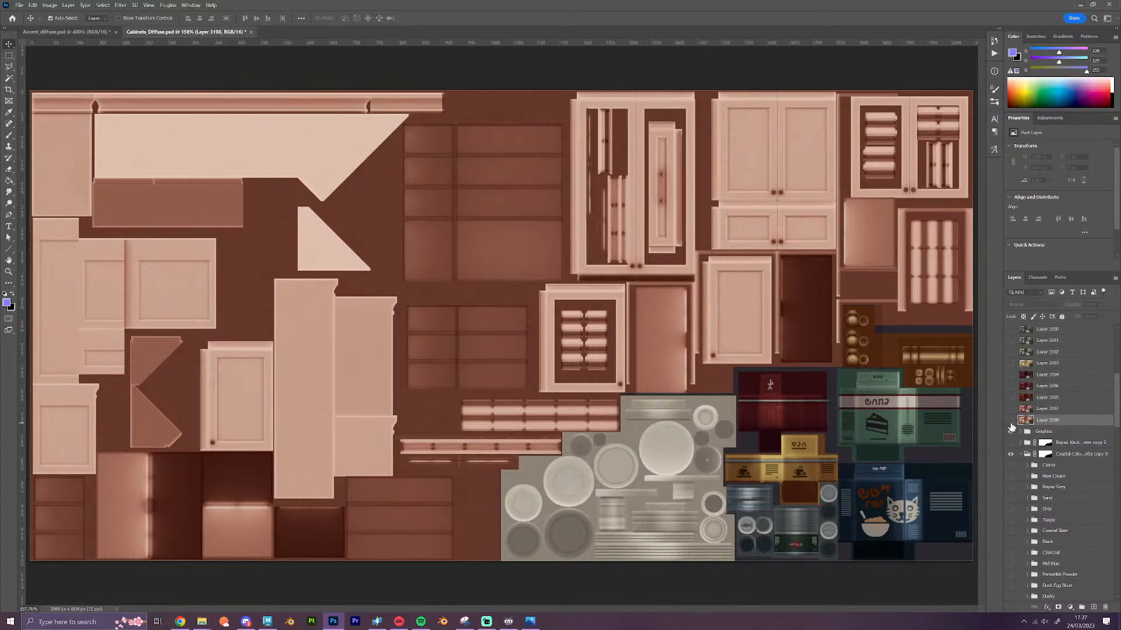
Rename the first five merged swatch layers, starting with the uppermost in the stack, as 1, 2, 3, 4 and 5
scroll(1073, 447, "up", 4)
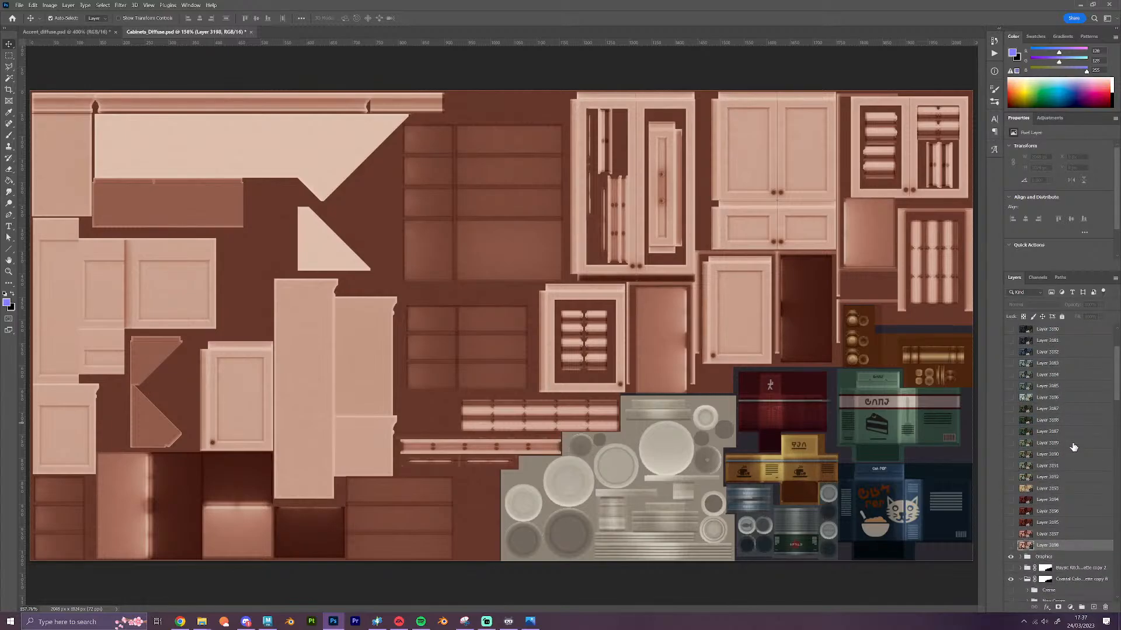
scroll(1073, 447, "up", 3)
double_click(1047, 330)
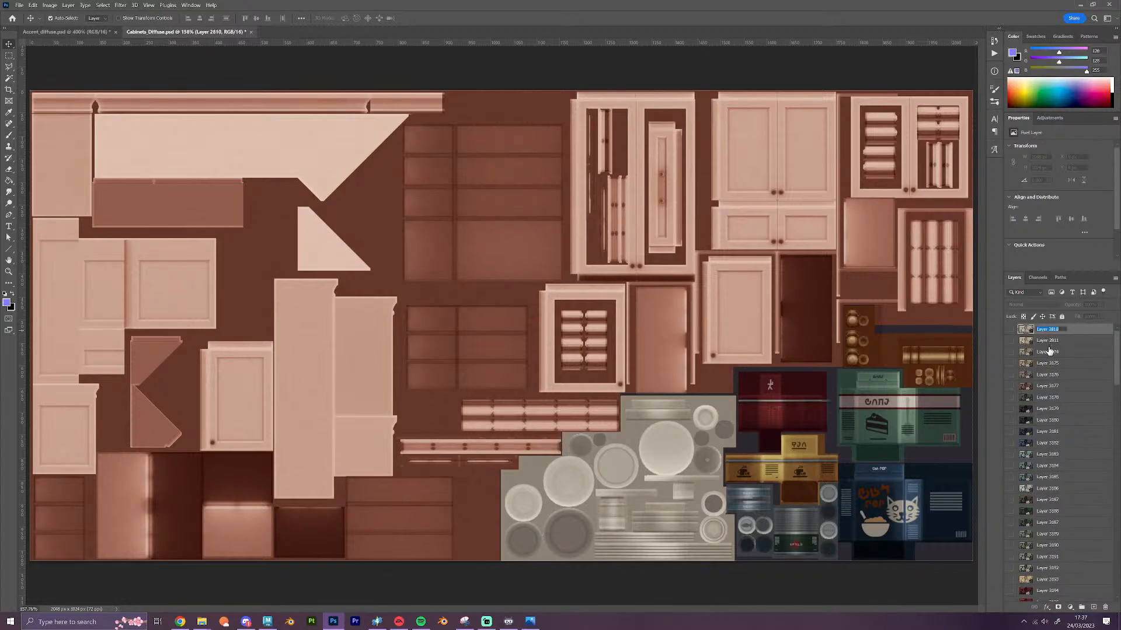
type("1")
key("Tab")
type("2")
key("Tab")
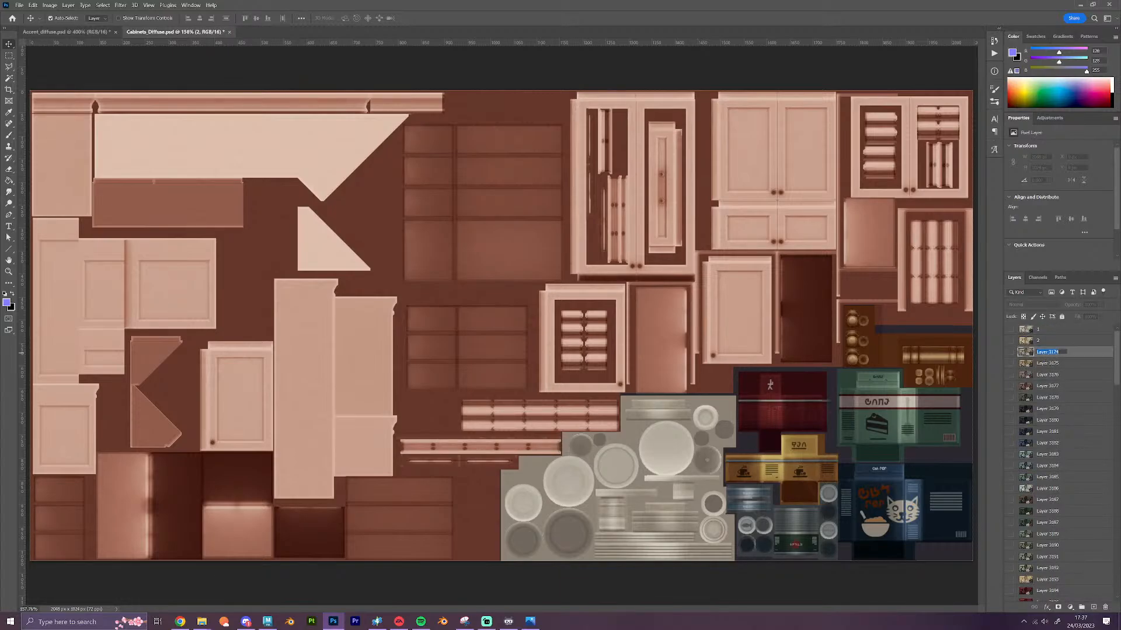
type("3")
key("Tab")
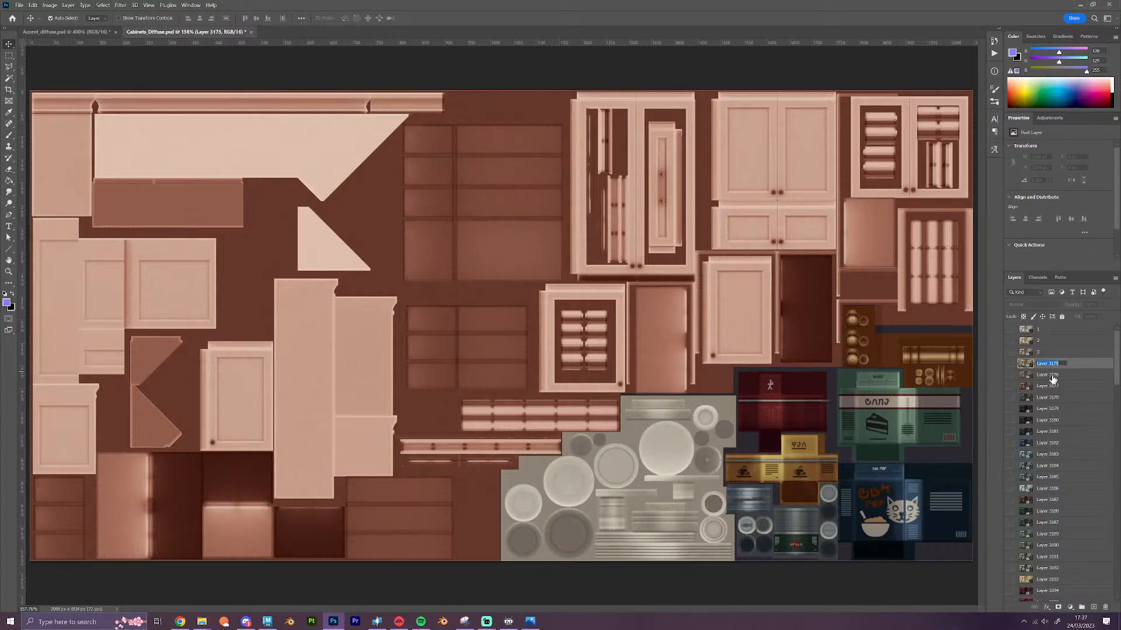
type("4")
key("Tab")
type("5")
key("Tab")
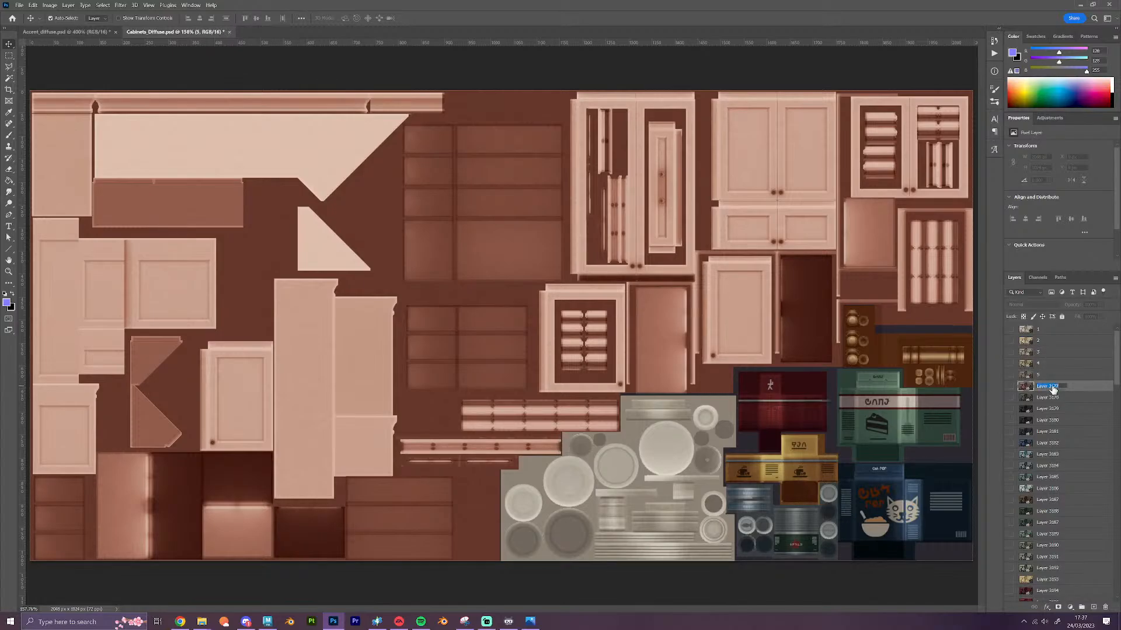
Rename the five merged swatch layers beneath layer 5 as 6, 7, 8, 9 and 10
type("6")
key("Tab")
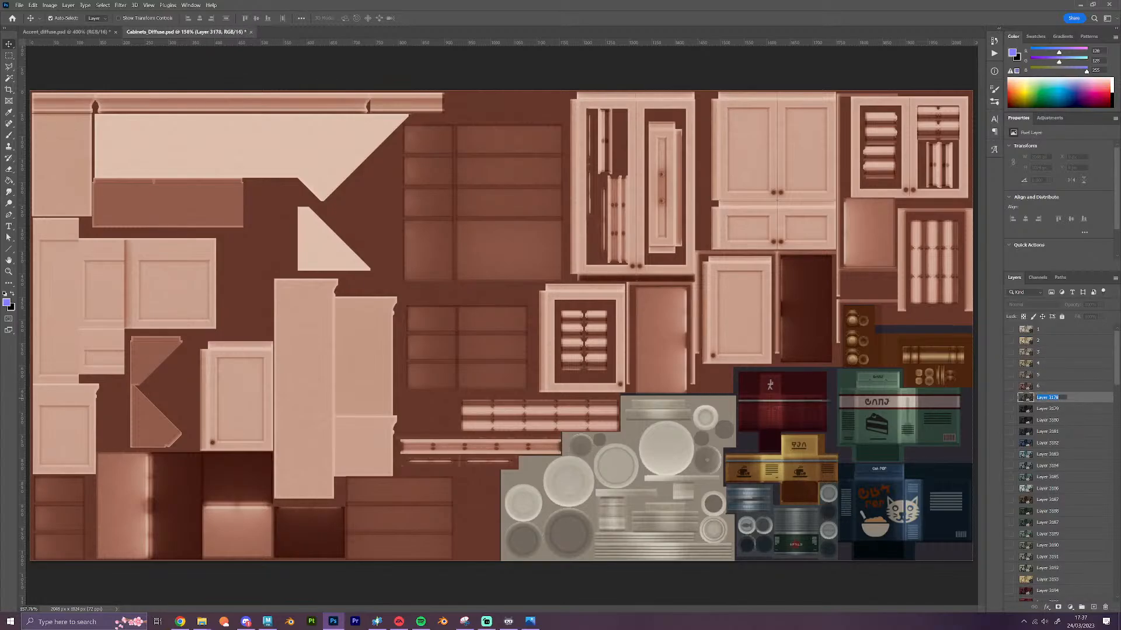
type("7")
key("Tab")
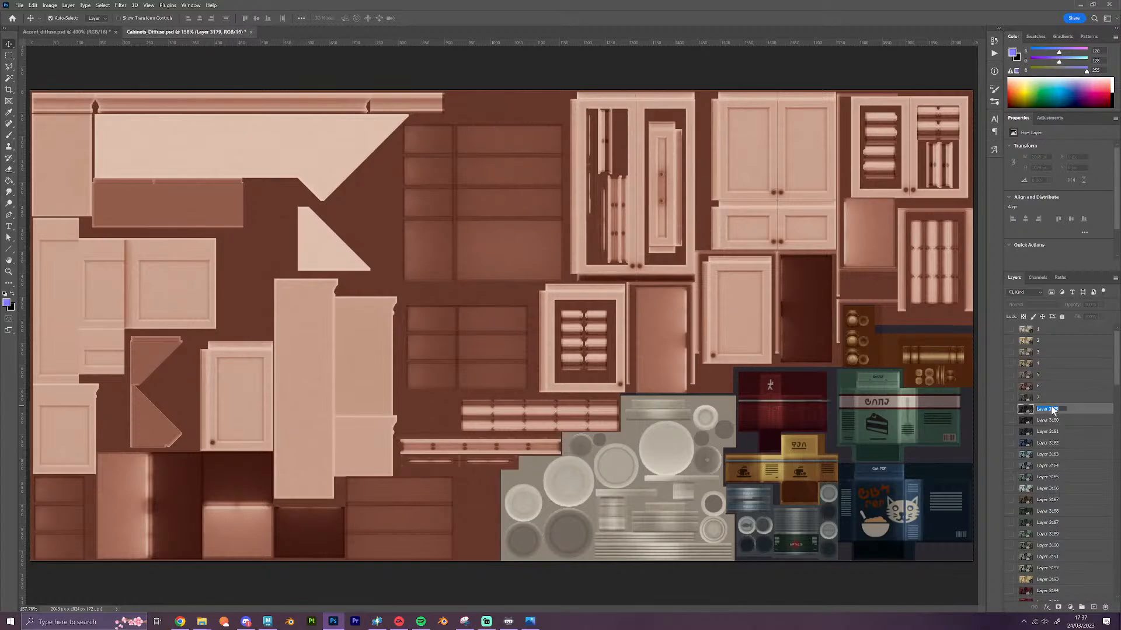
type("8")
key("Tab")
type("9")
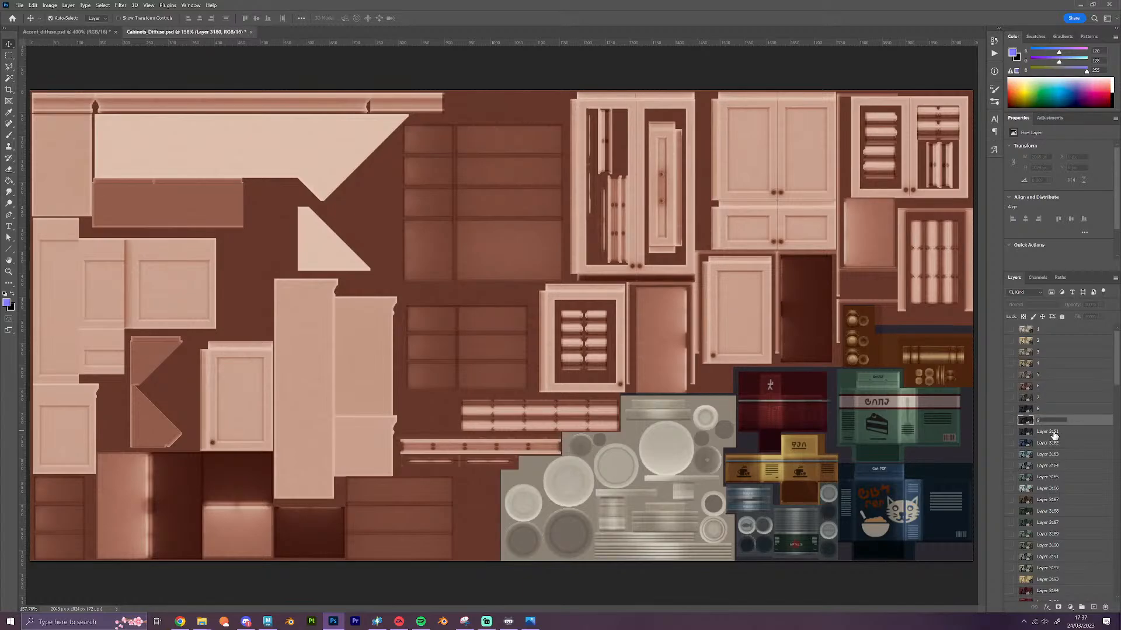
key("Tab")
type("10")
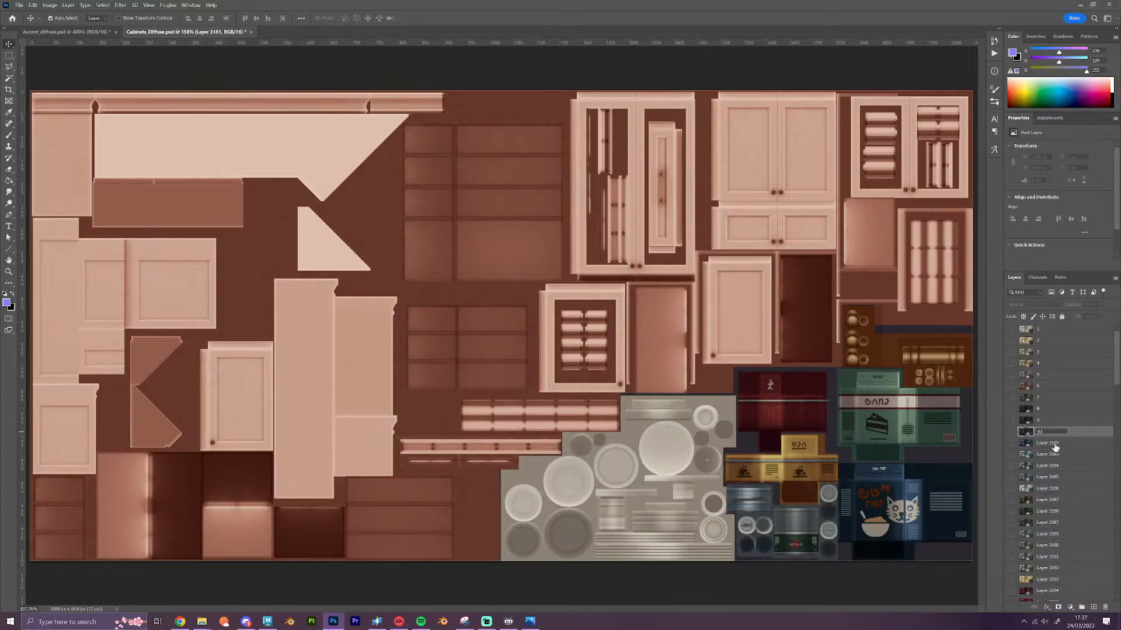
key("Tab")
Rename the five merged swatch layers beneath layer 10 as 11, 12, 13, 14 and 15
type("11")
key("Tab")
type("12")
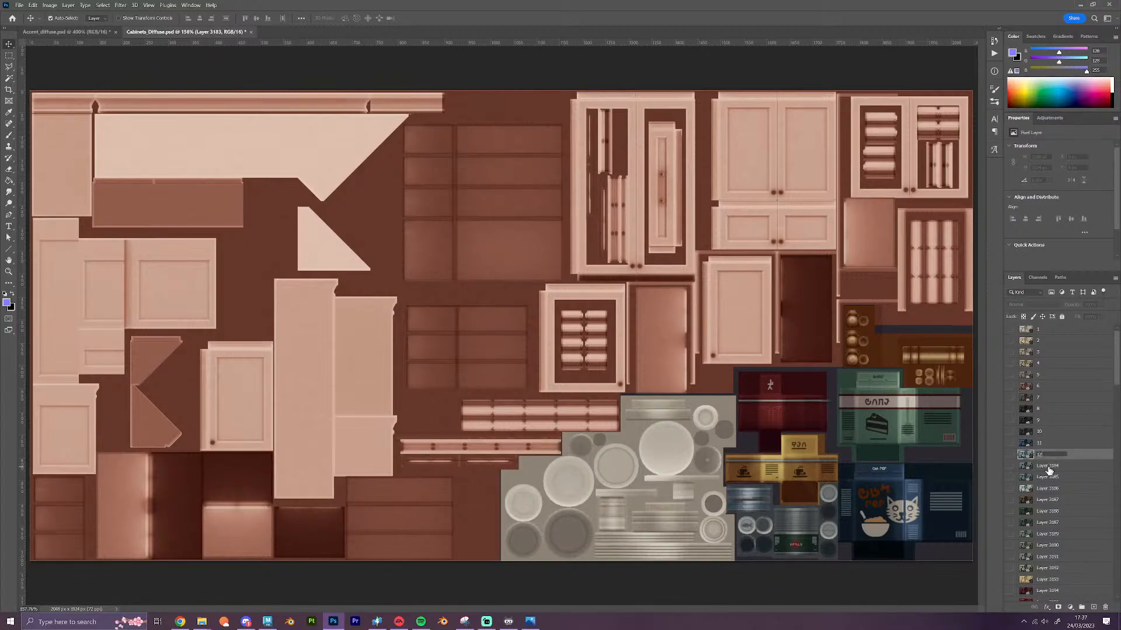
key("Tab")
type("13")
key("Tab")
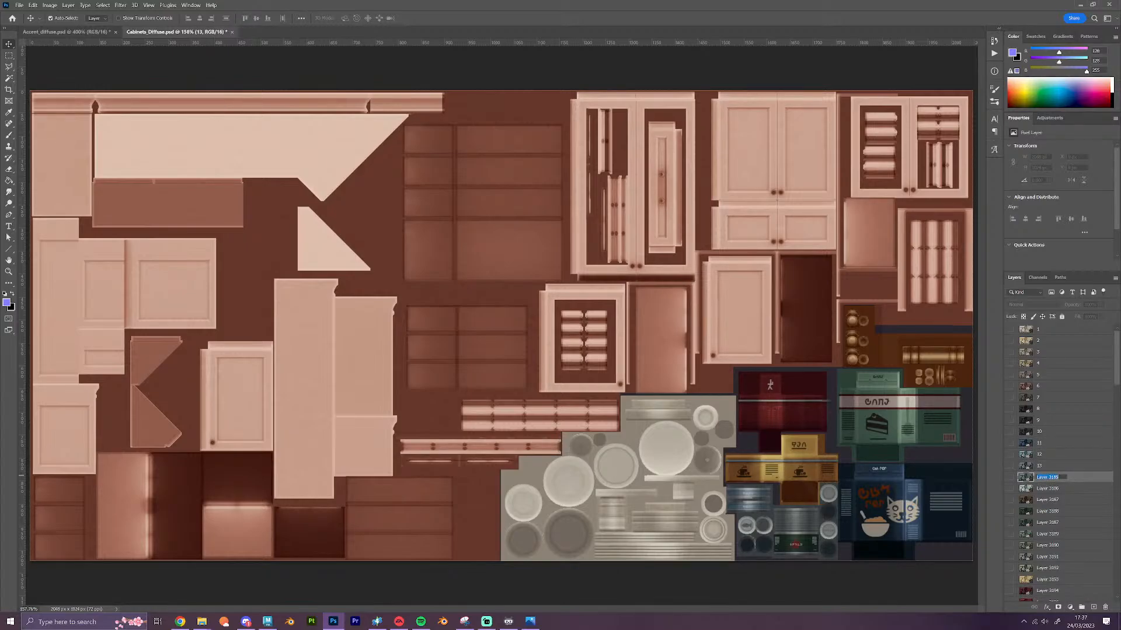
type("14")
key("Tab")
type("15")
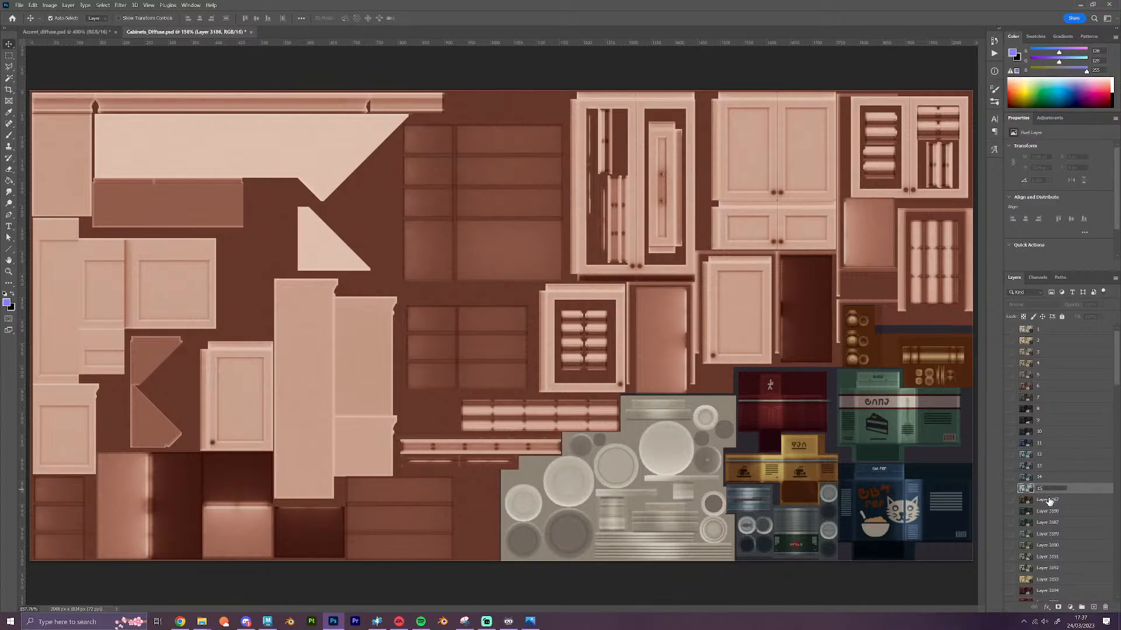
key("Tab")
Rename the five merged swatch layers beneath layer 15 as 16, 17, 18, 19 and 20
type("1")
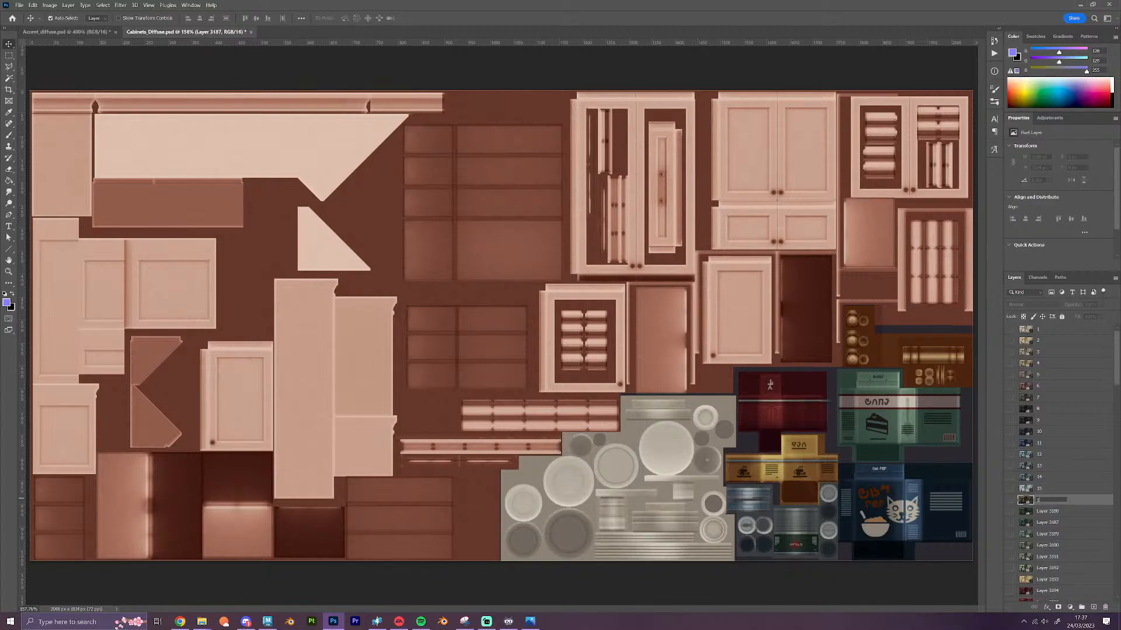
double_click(1047, 511)
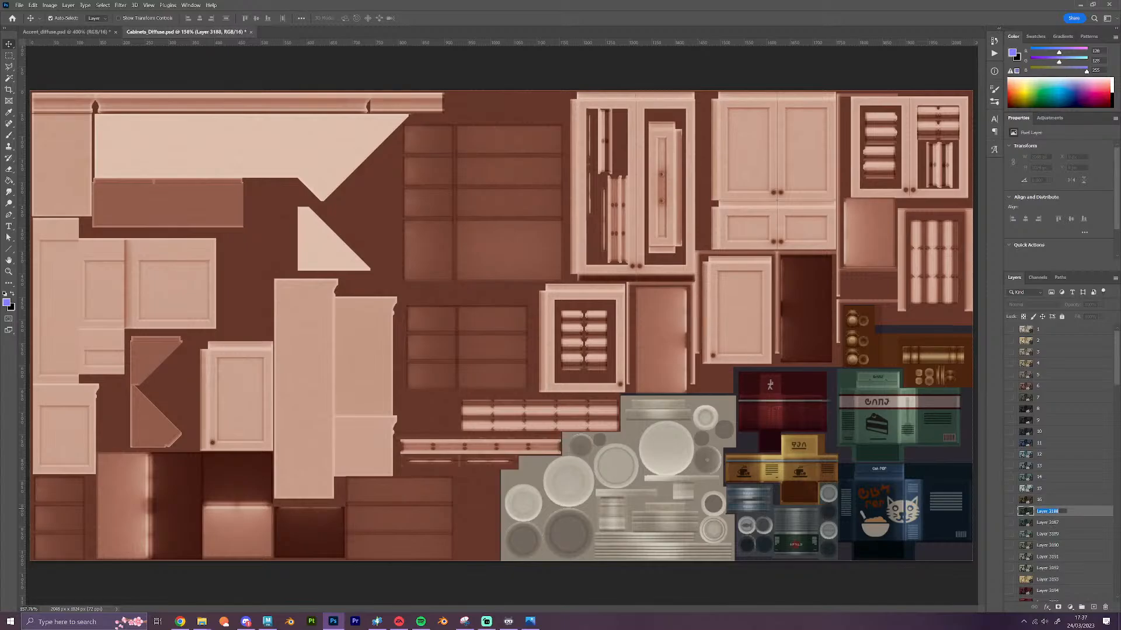
type("17")
key("Tab")
type("1")
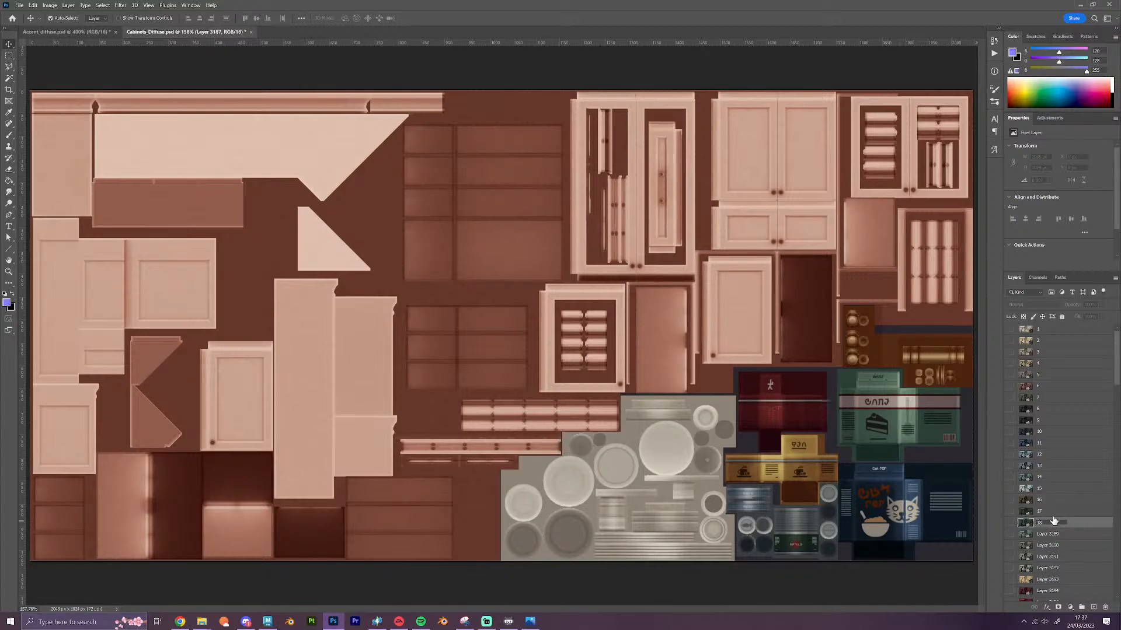
type("8")
key("Tab")
type("19")
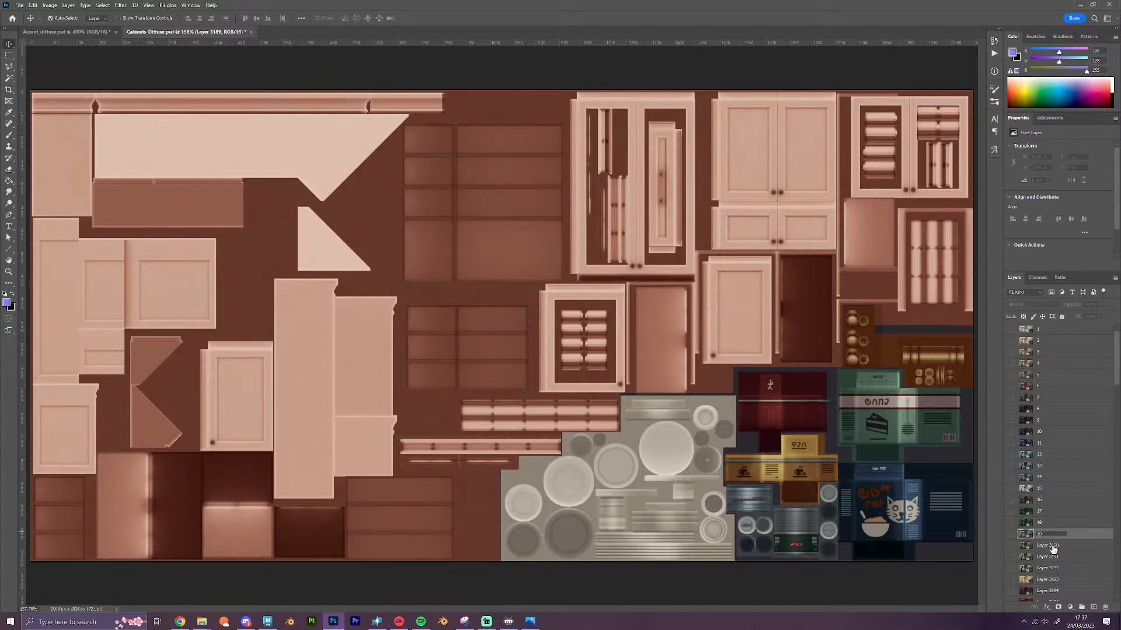
key("Tab")
type("20")
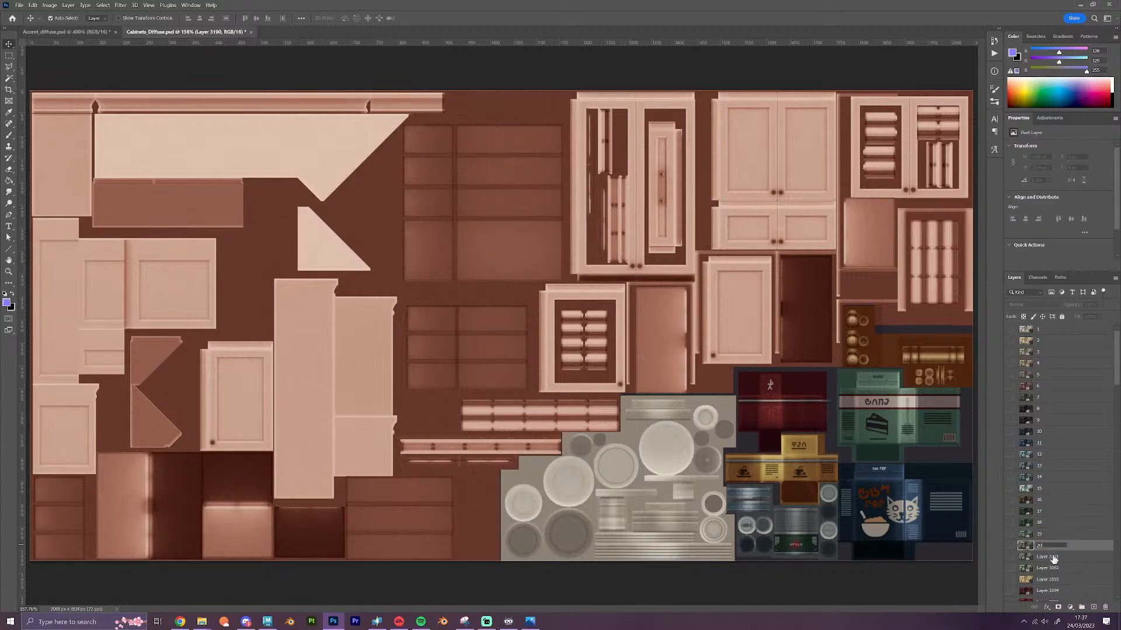
key("Tab")
Rename the four merged swatch layers beneath layer 20 as 21, 22, 23 and 24
type("21")
key("Tab")
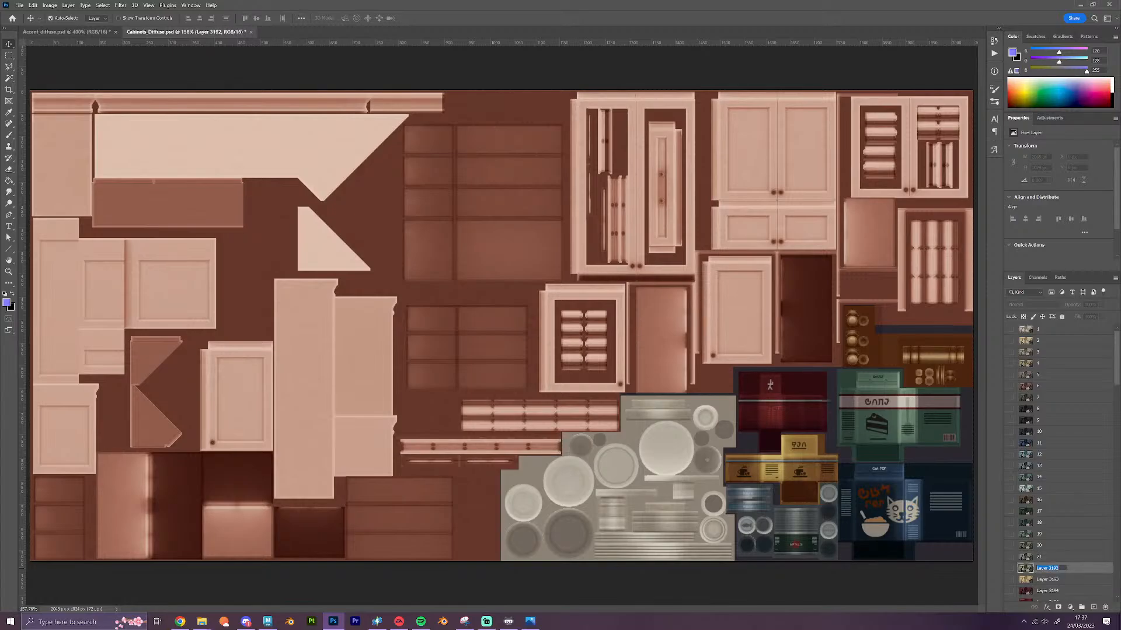
type("22")
key("Tab")
type("2")
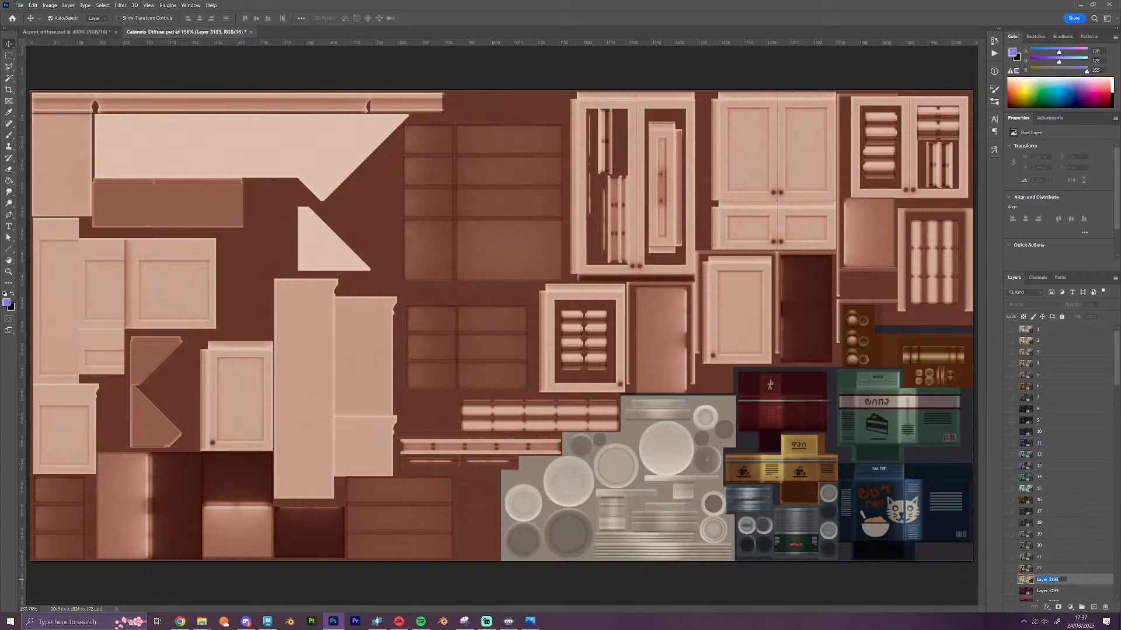
type("3")
key("Tab")
type("24")
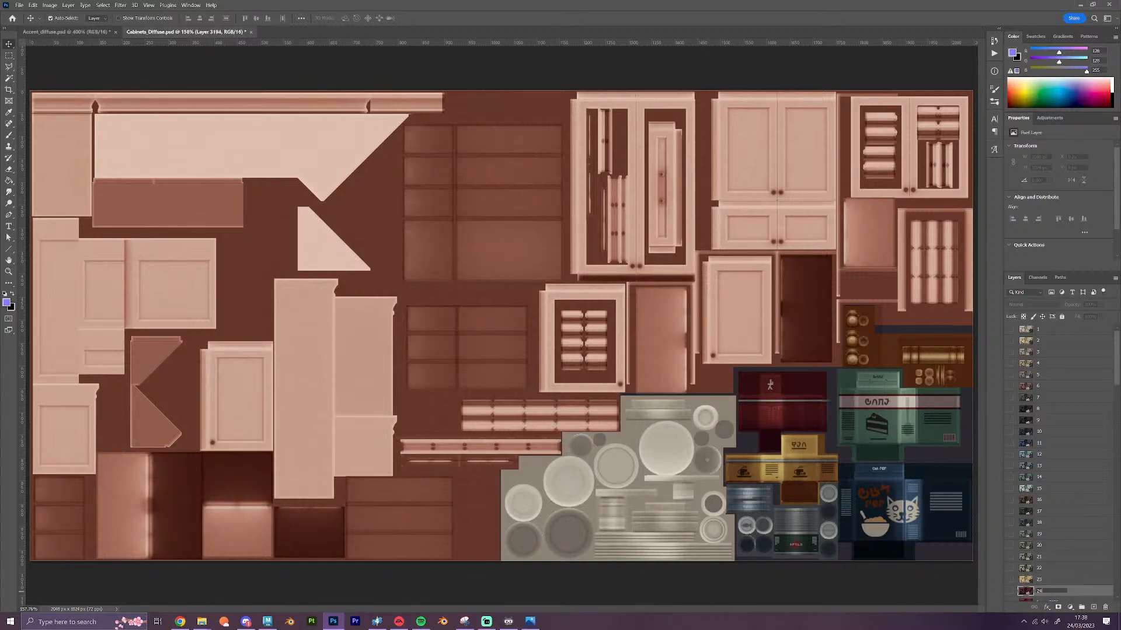
key("Tab")
Rename the merged swatch layer directly beneath layer 24 as 25
scroll(1074, 496, "down", 3)
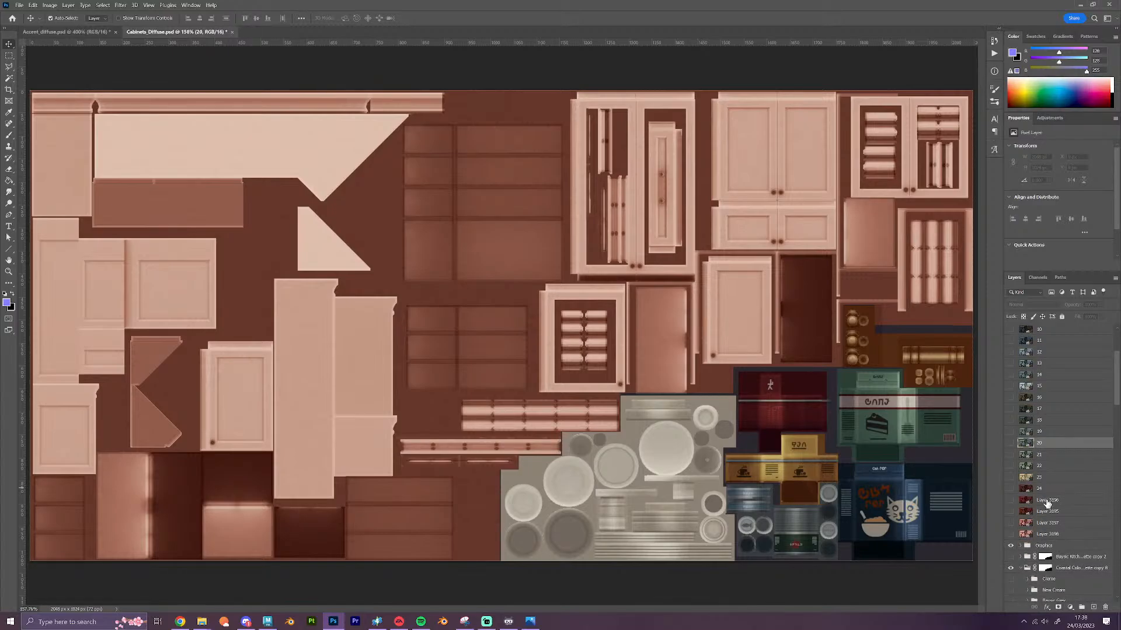
type("25")
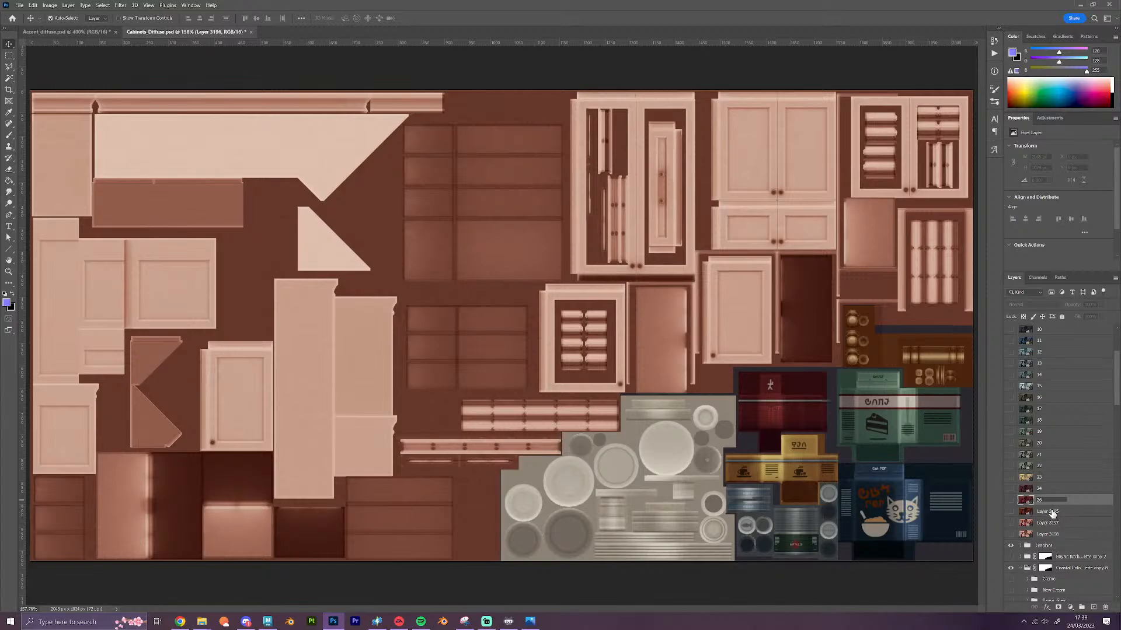
key("Tab")
type("2")
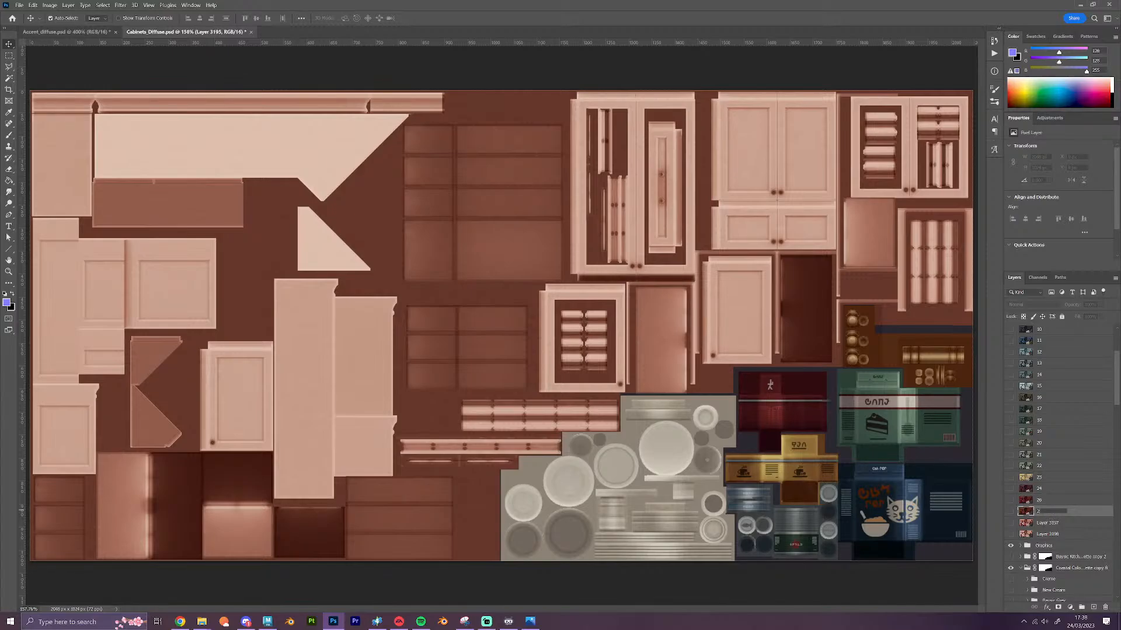
key("shift+Tab")
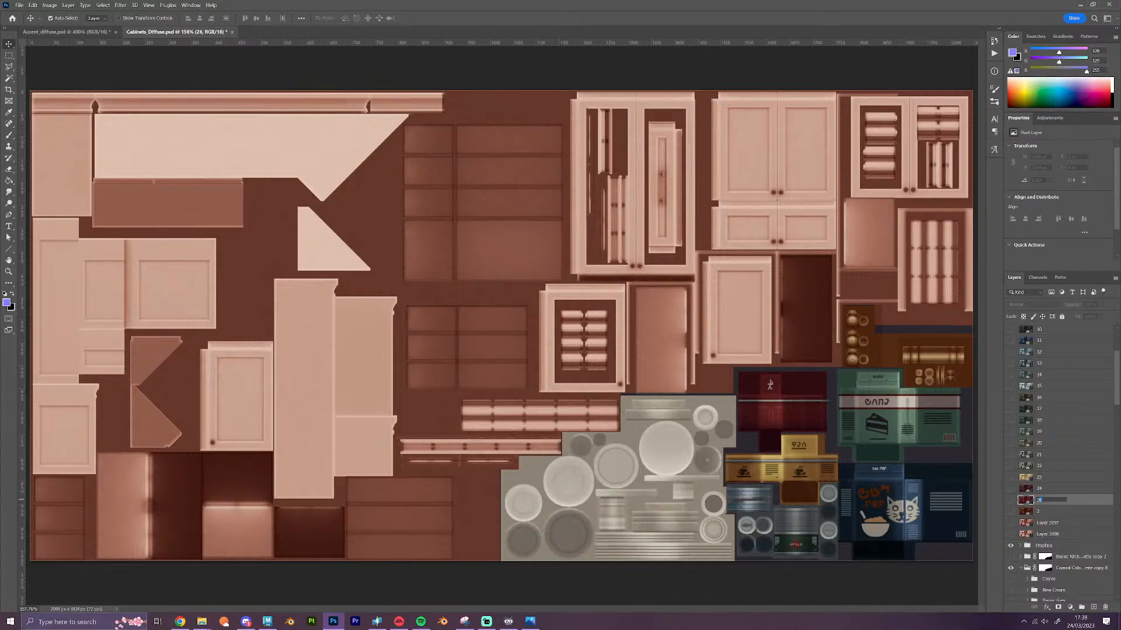
type("25")
key("Tab")
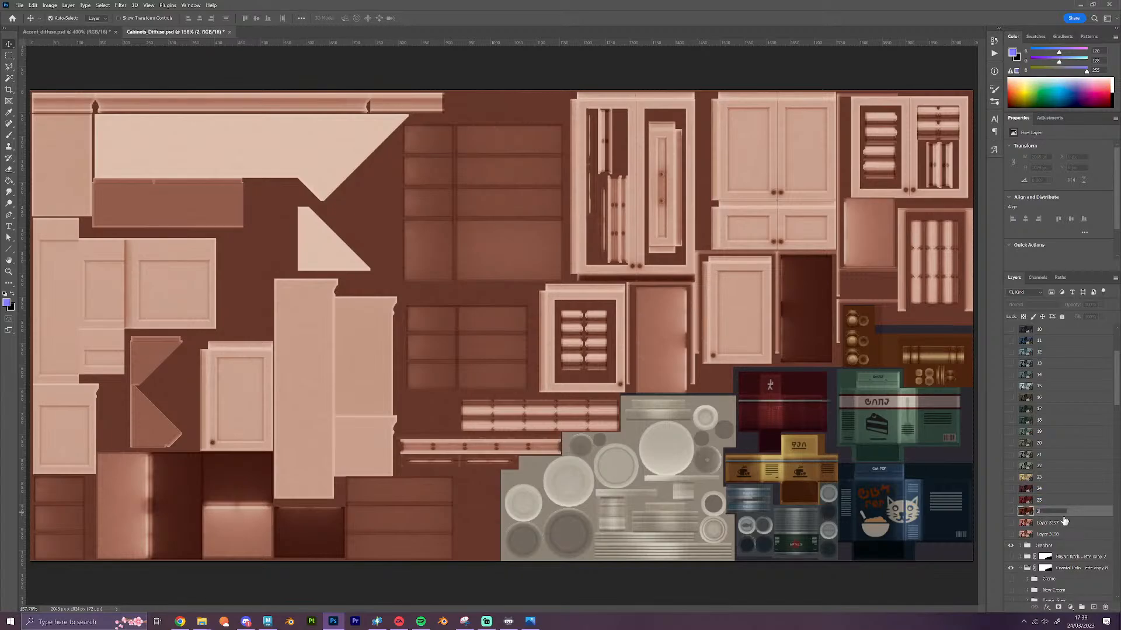
Rename the last three merged swatch layers, beneath layer 25, as 26, 27 and 28
type("26")
key("Tab")
type("2")
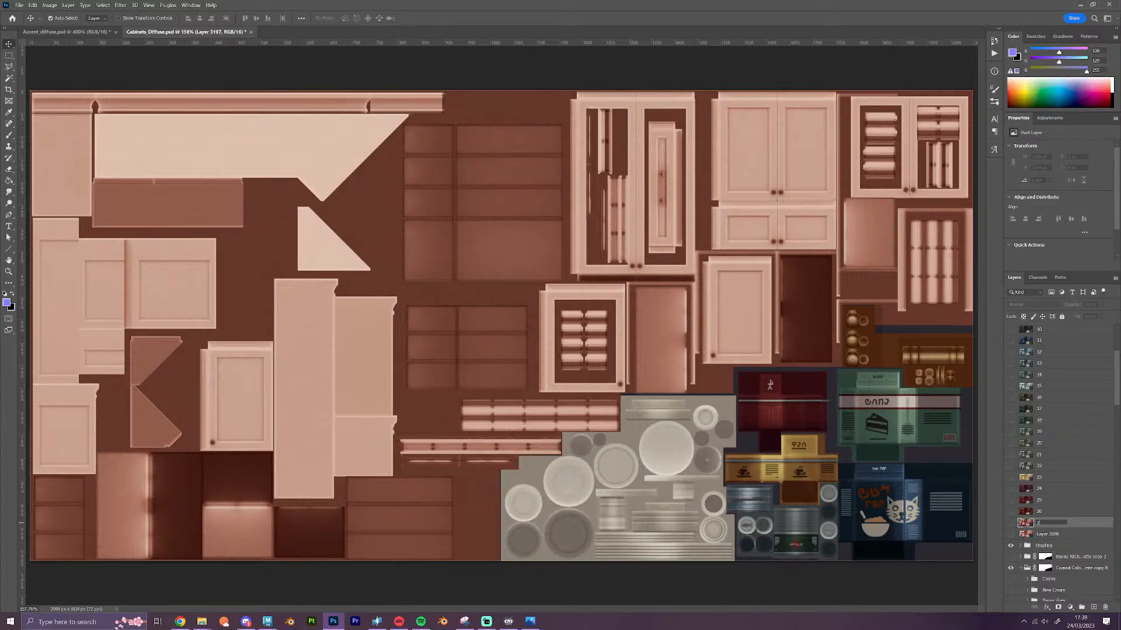
type("7")
key("Tab")
type("28")
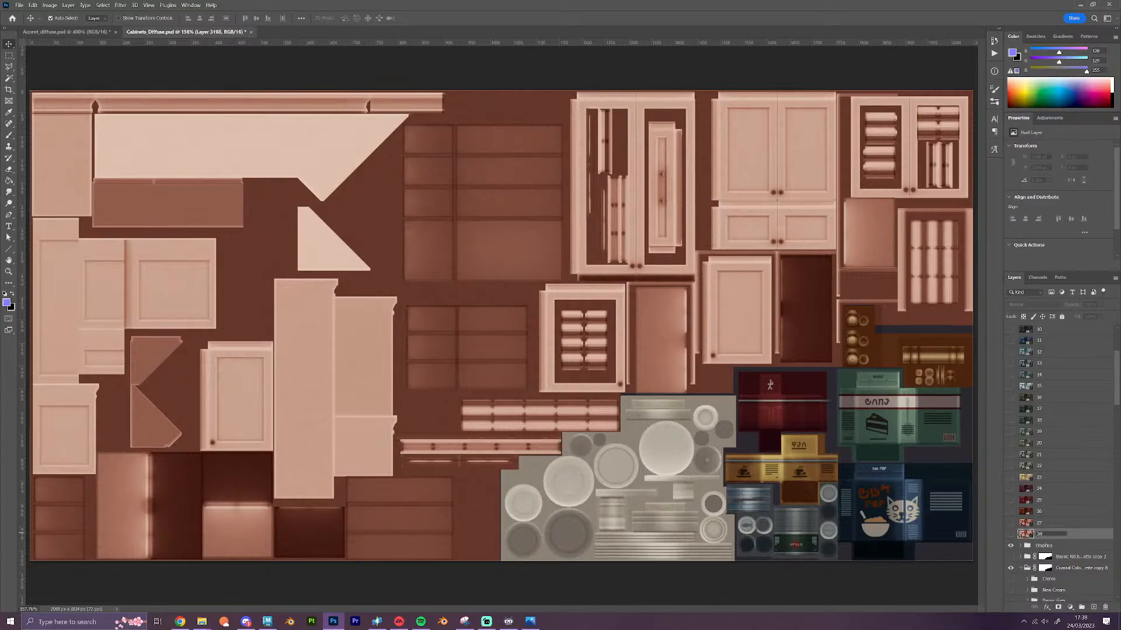
left_click(1095, 532)
left_click(1083, 524)
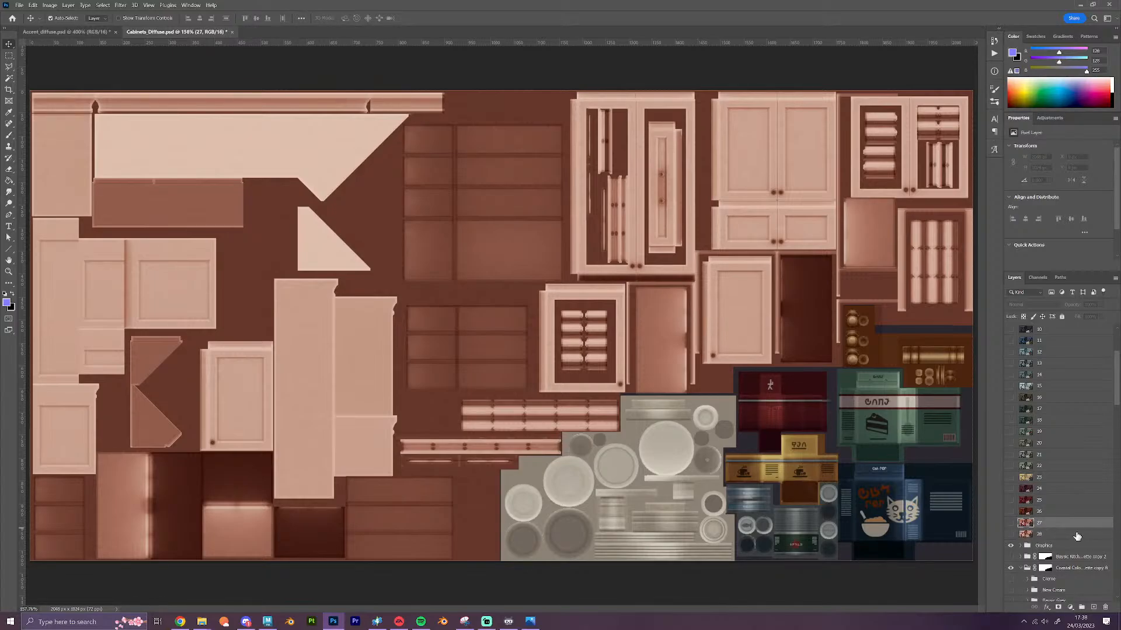
Quick-export layers 1 to 28 as PNG files into the Swatches folder and save the document
left_click(1077, 534)
scroll(1074, 481, "up", 3)
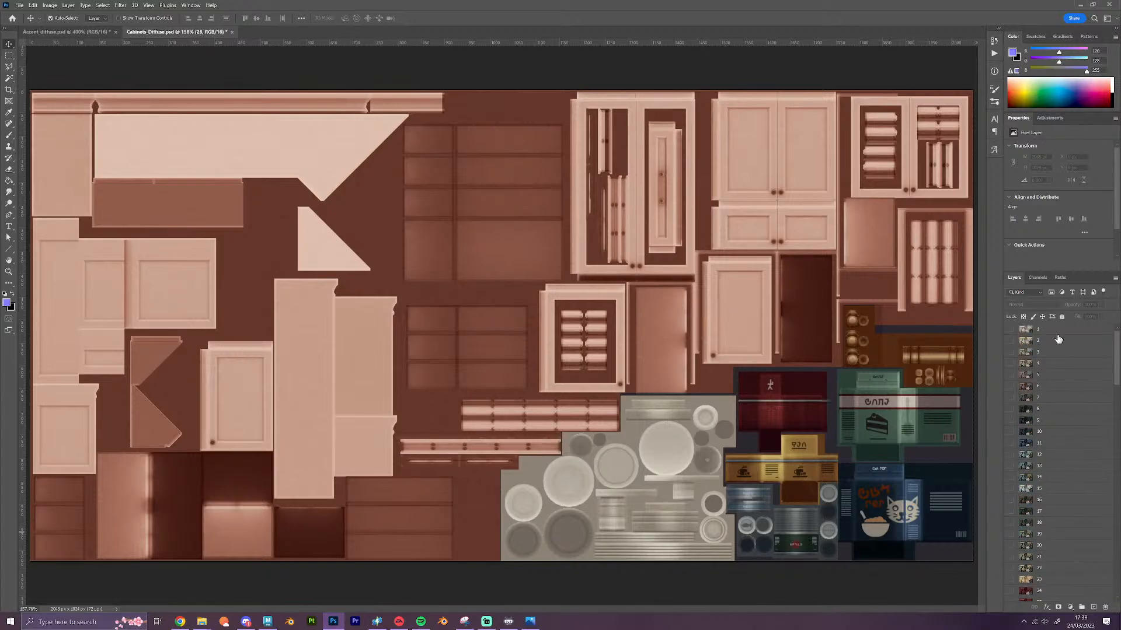
left_click(1056, 331, "shift")
right_click(1056, 331)
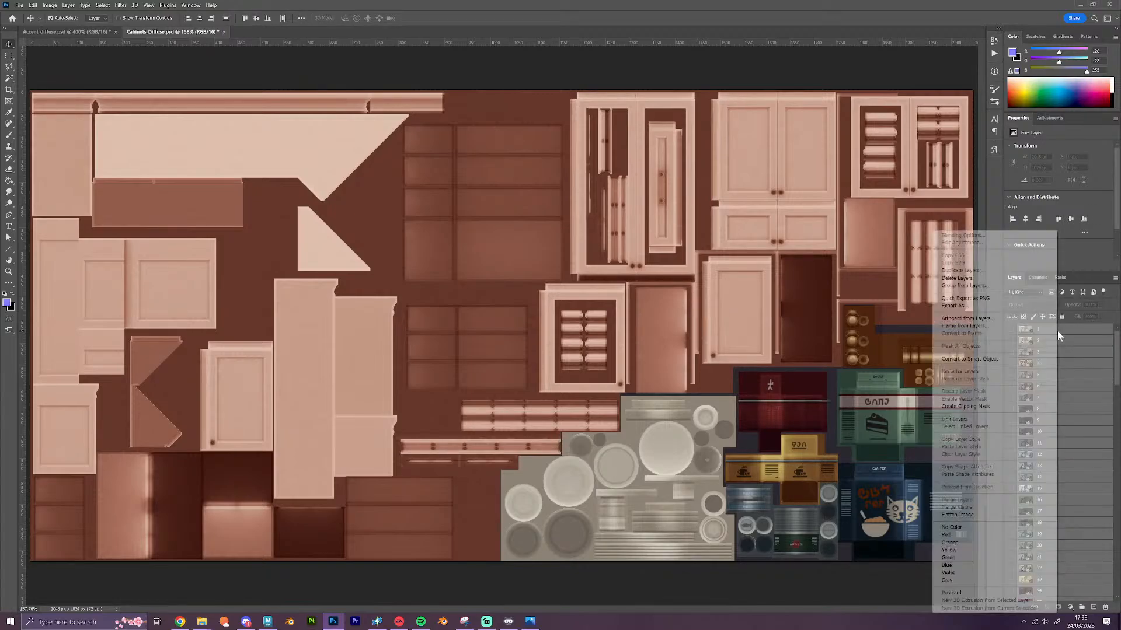
left_click(988, 301)
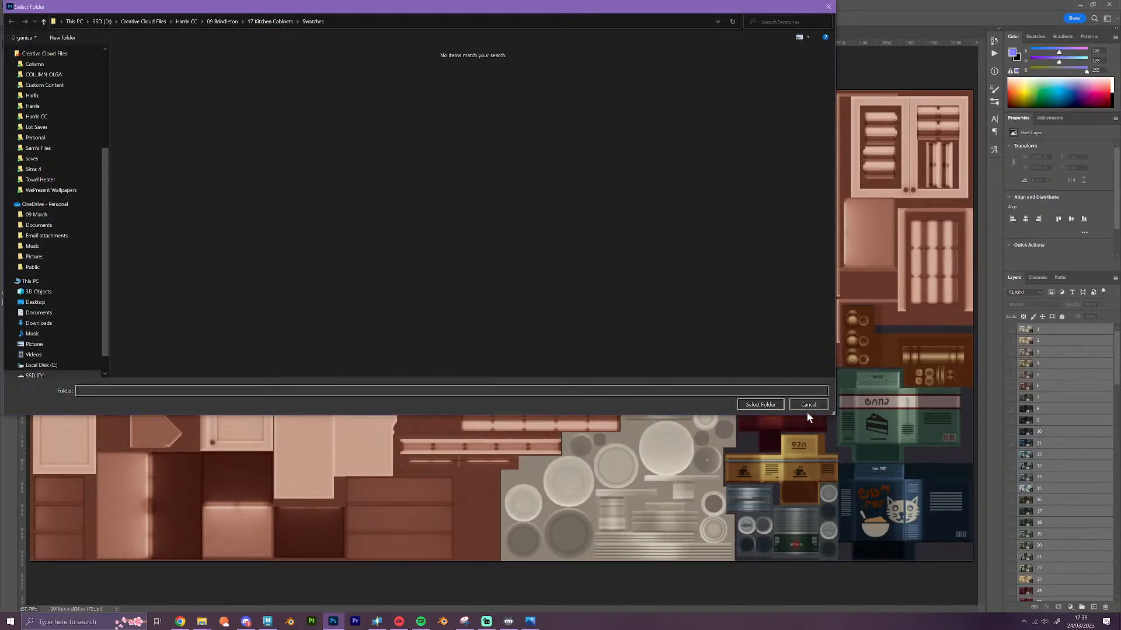
left_click(776, 405)
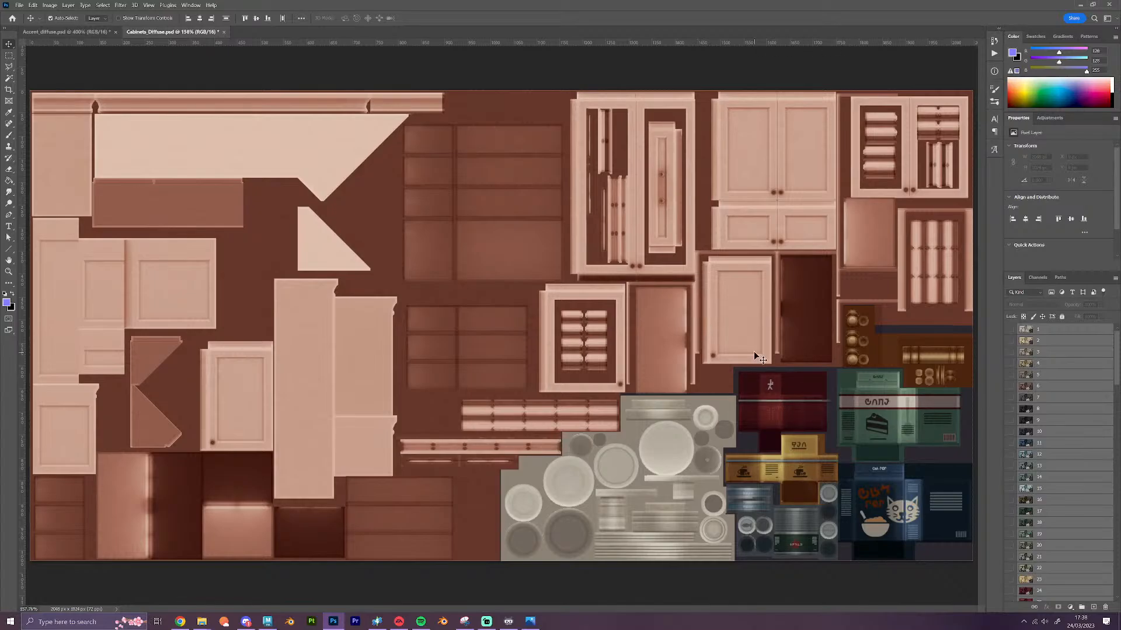
left_click(338, 63)
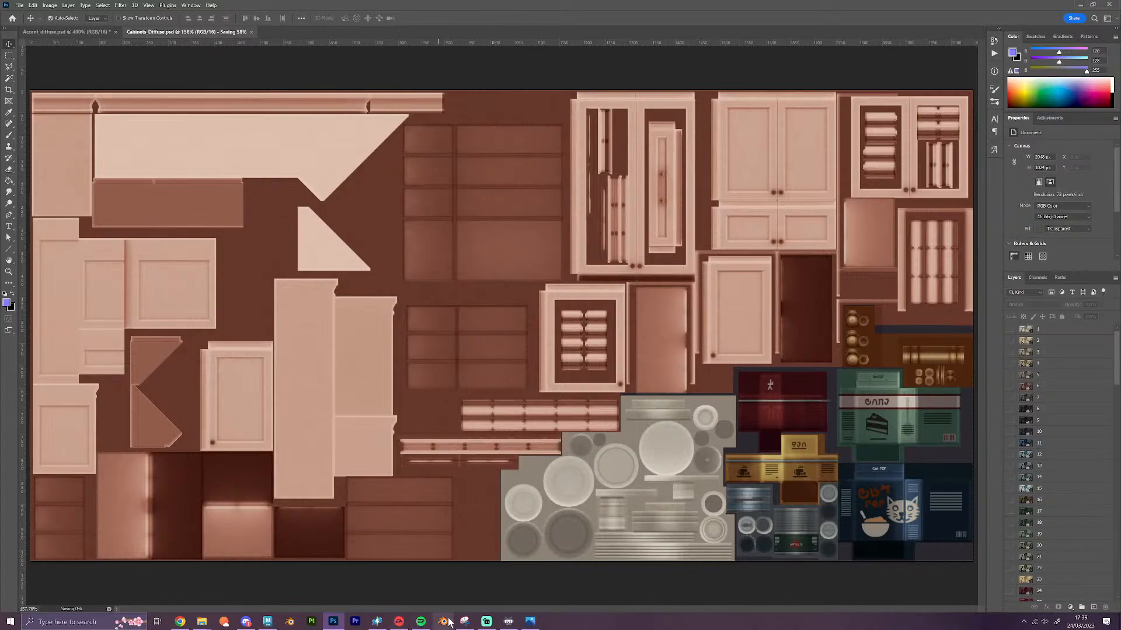
Switch to Sims 4 Studio and remove the green and blue-grey swatches from the kitchen cabinet package, keeping only the cream one
mouse_move(464, 621)
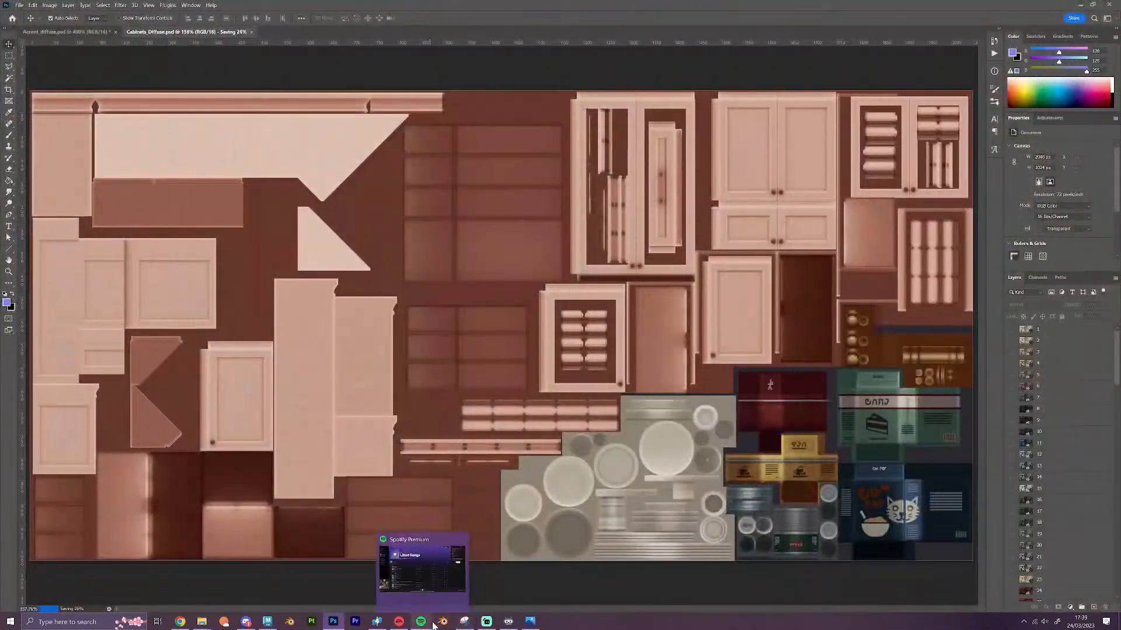
left_click(378, 622)
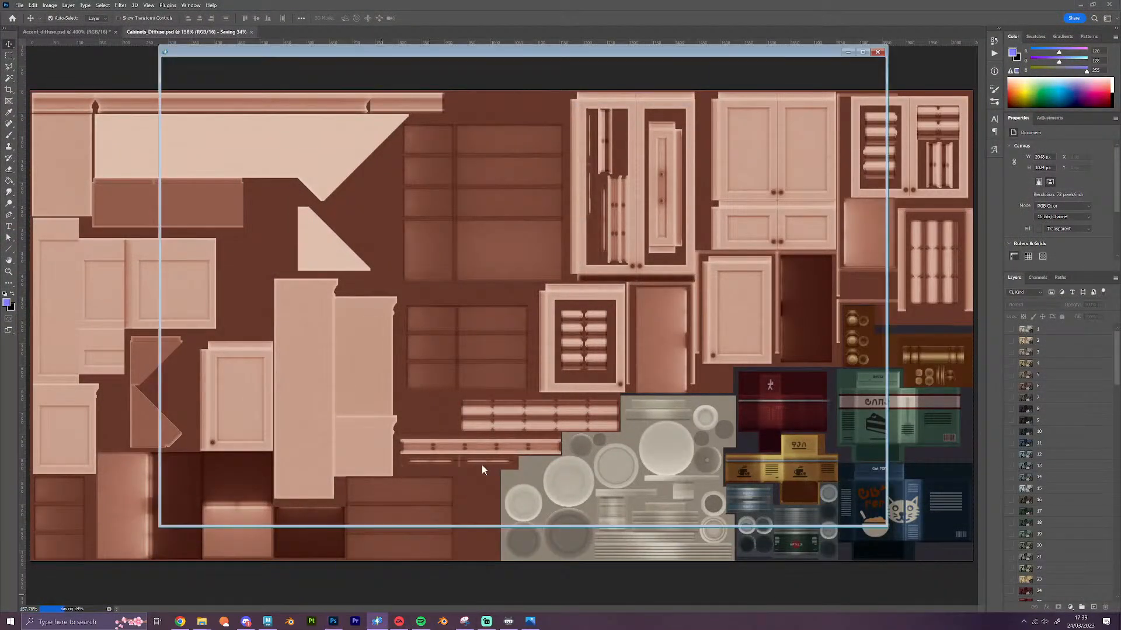
left_click_drag(449, 340, 405, 348)
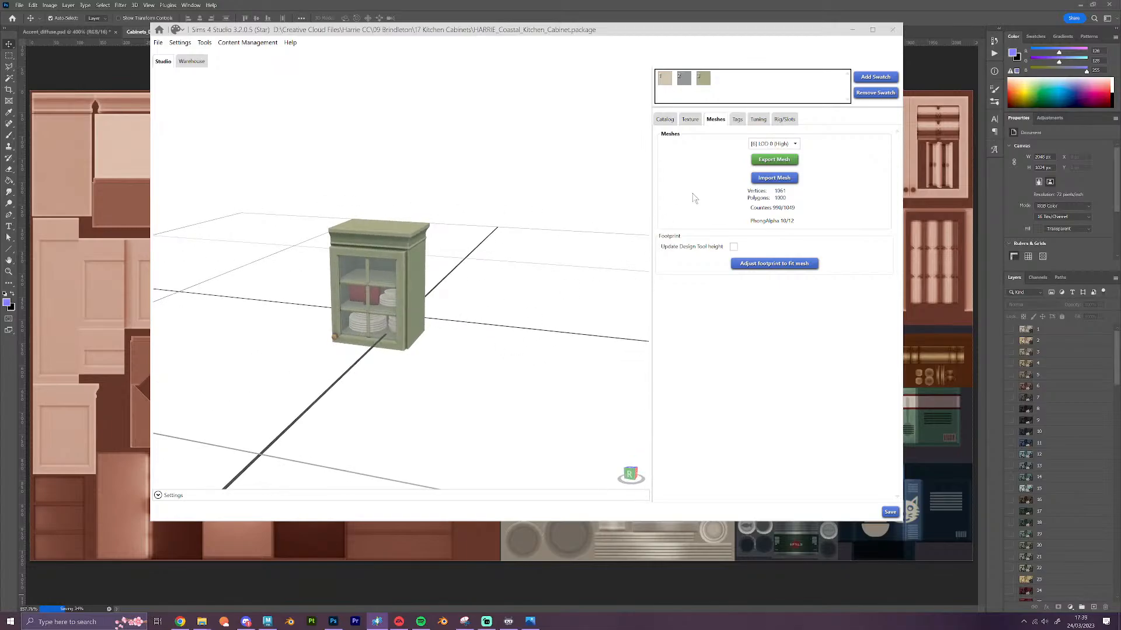
left_click(694, 123)
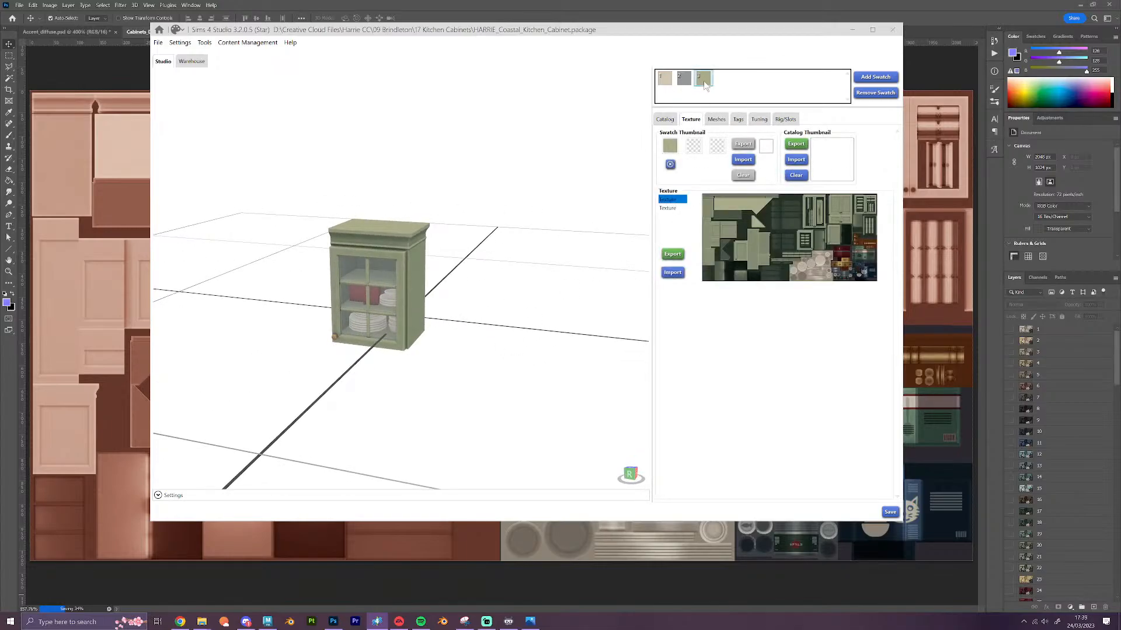
left_click(866, 94)
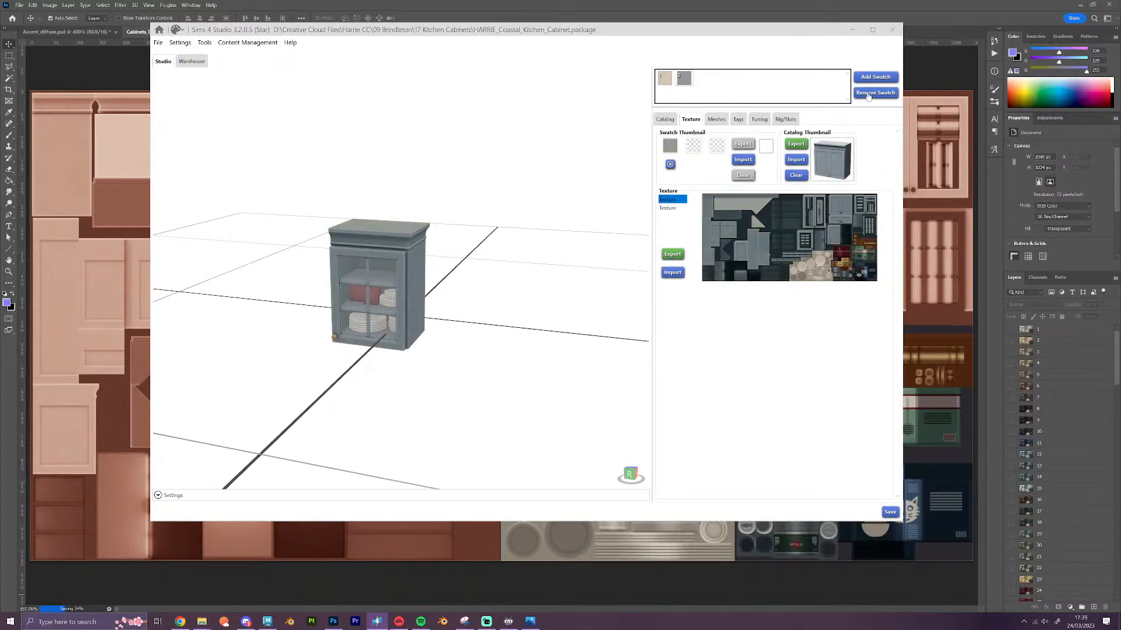
left_click(867, 94)
scroll(460, 286, "up", 3)
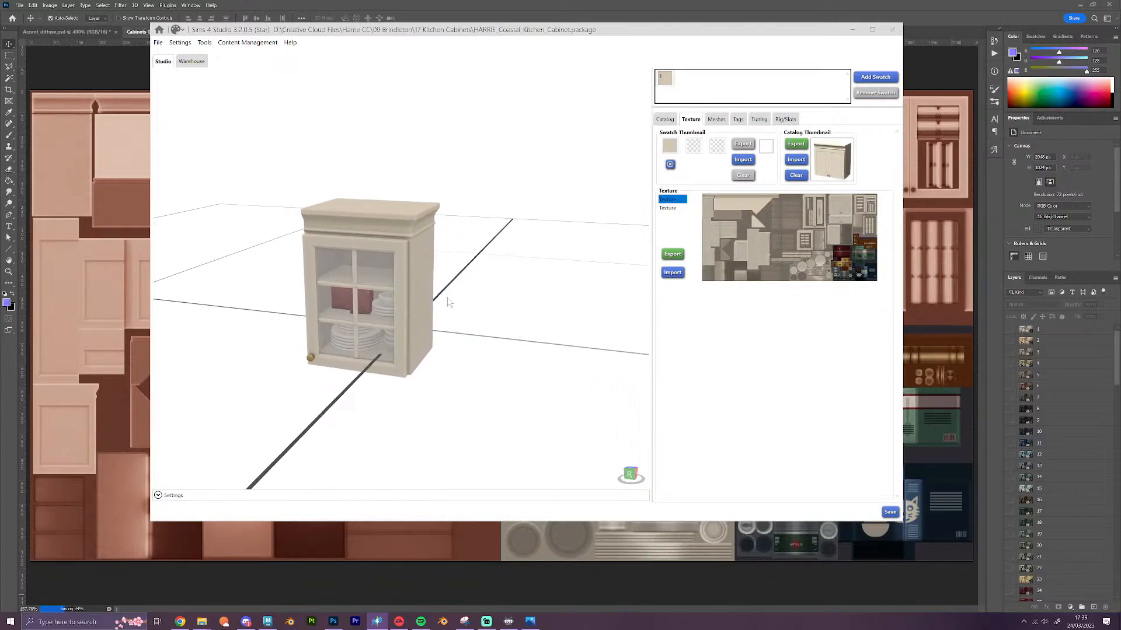
Preview the cabinet's [1] LOD 0 (High) and [2] LOD 0 (High) meshes with the cream swatch
left_click(716, 119)
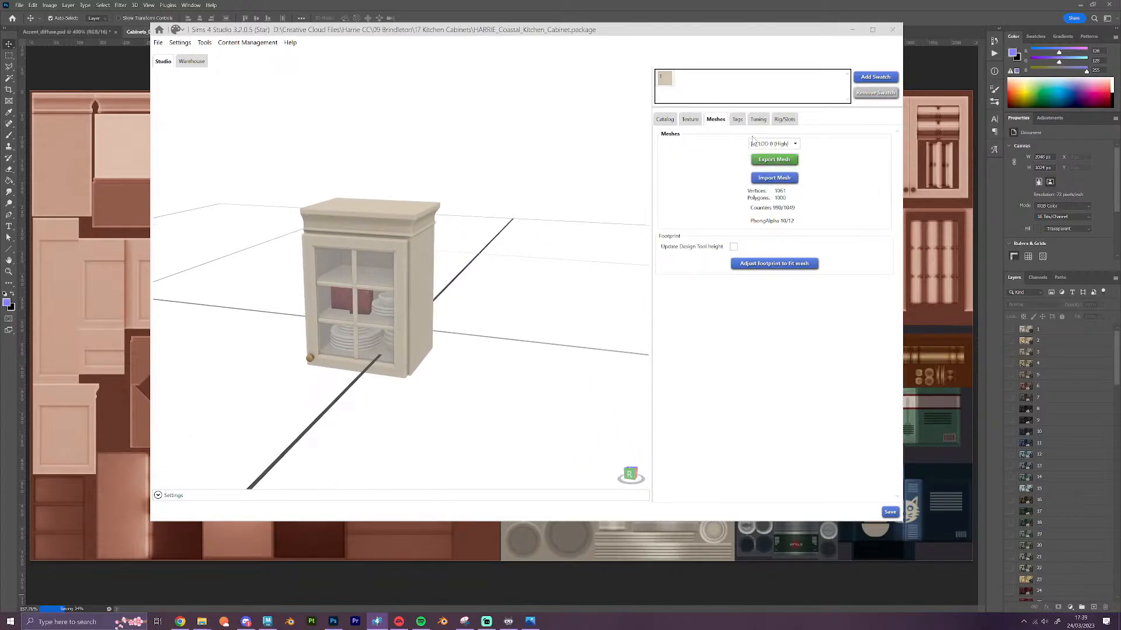
left_click(773, 144)
left_click(768, 155)
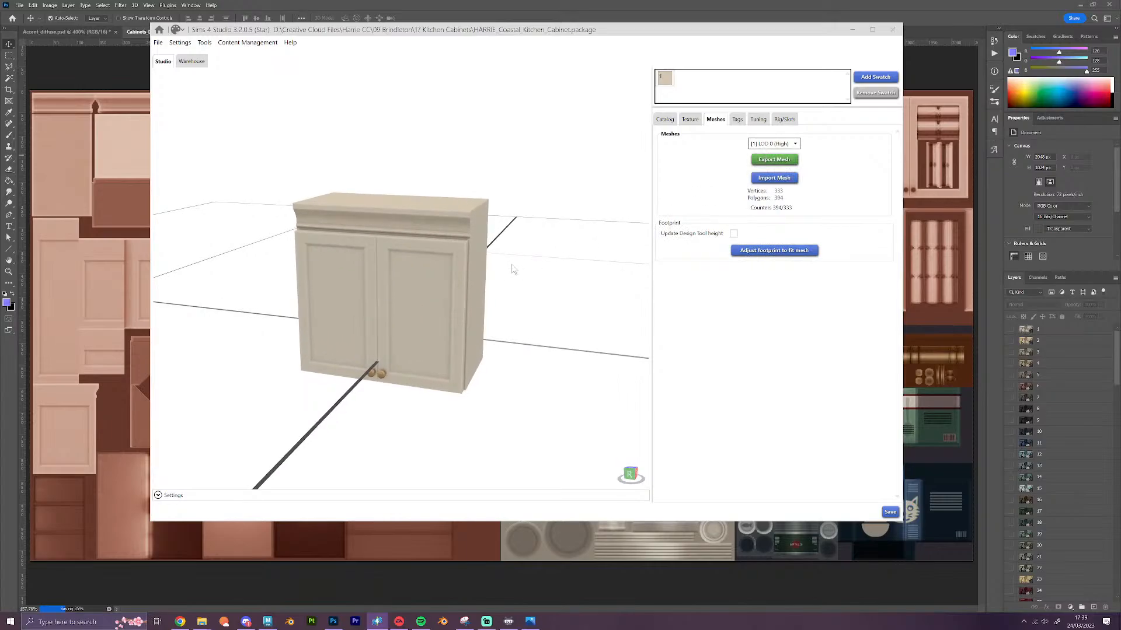
left_click(773, 144)
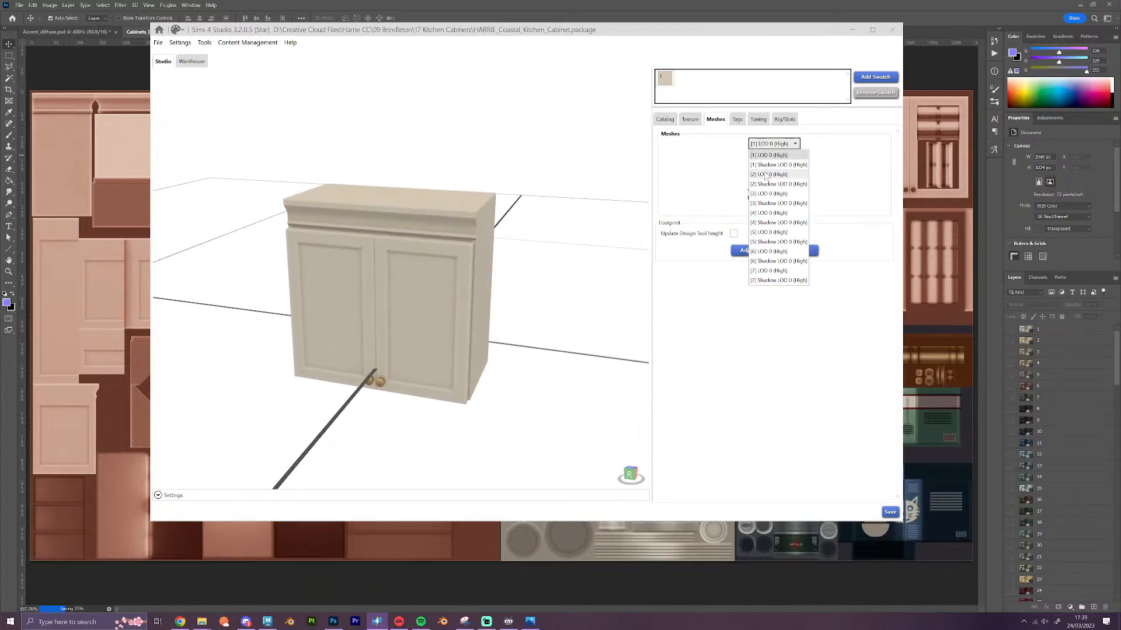
left_click(768, 173)
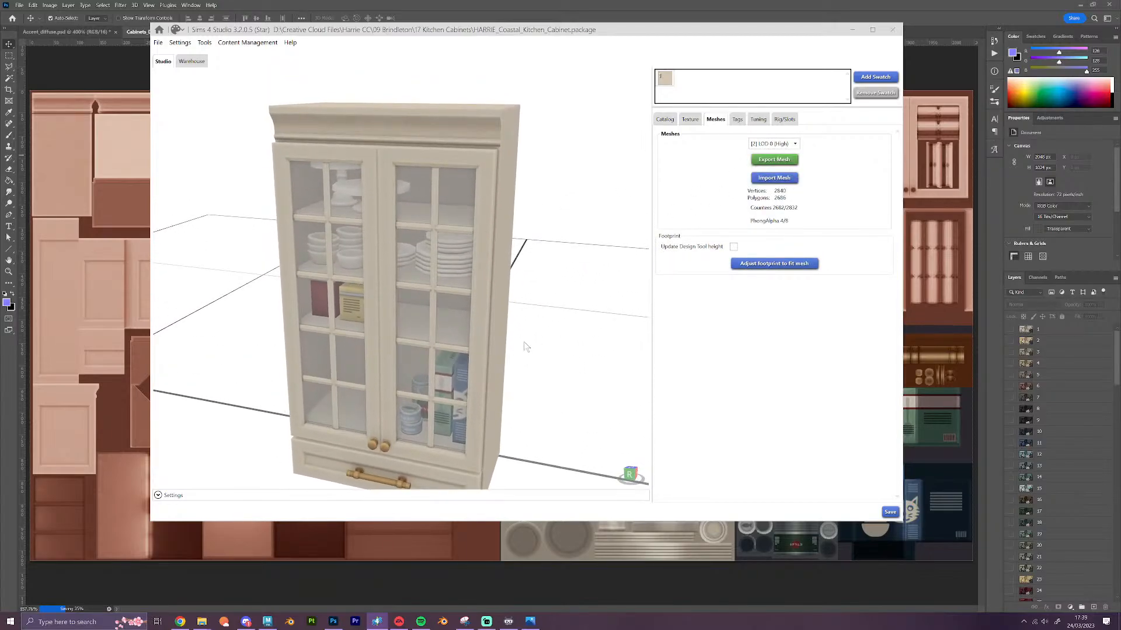
Export the glass pane DST image resource from the package as a DDS file into the 17 Kitchen Cabinets folder
left_click(193, 62)
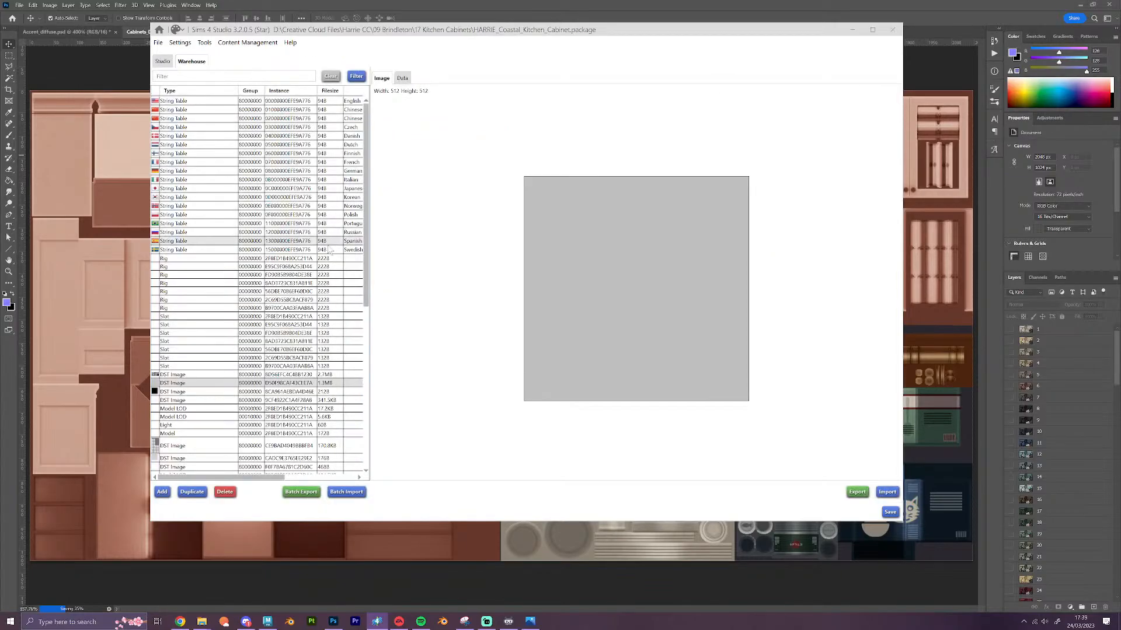
scroll(227, 321, "down", 5)
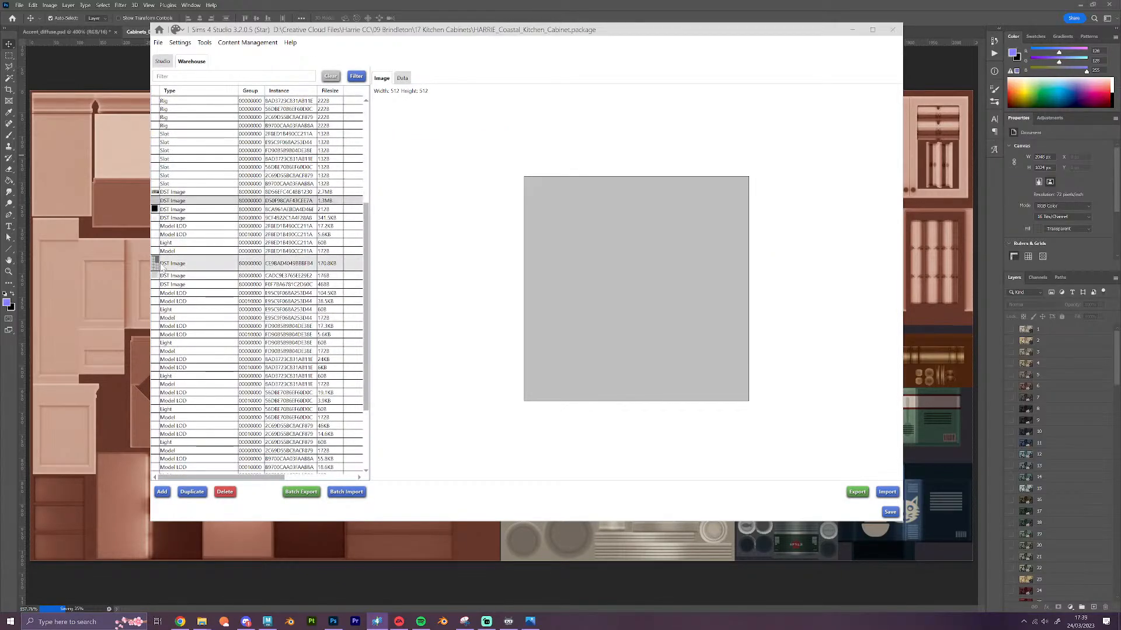
left_click(175, 263)
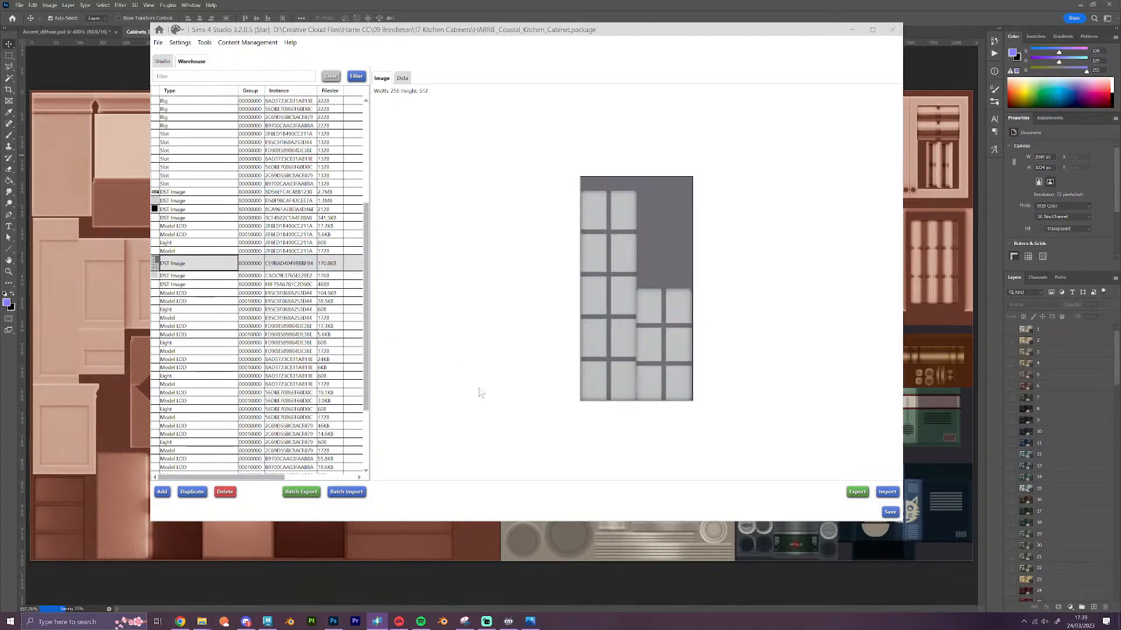
left_click(310, 494)
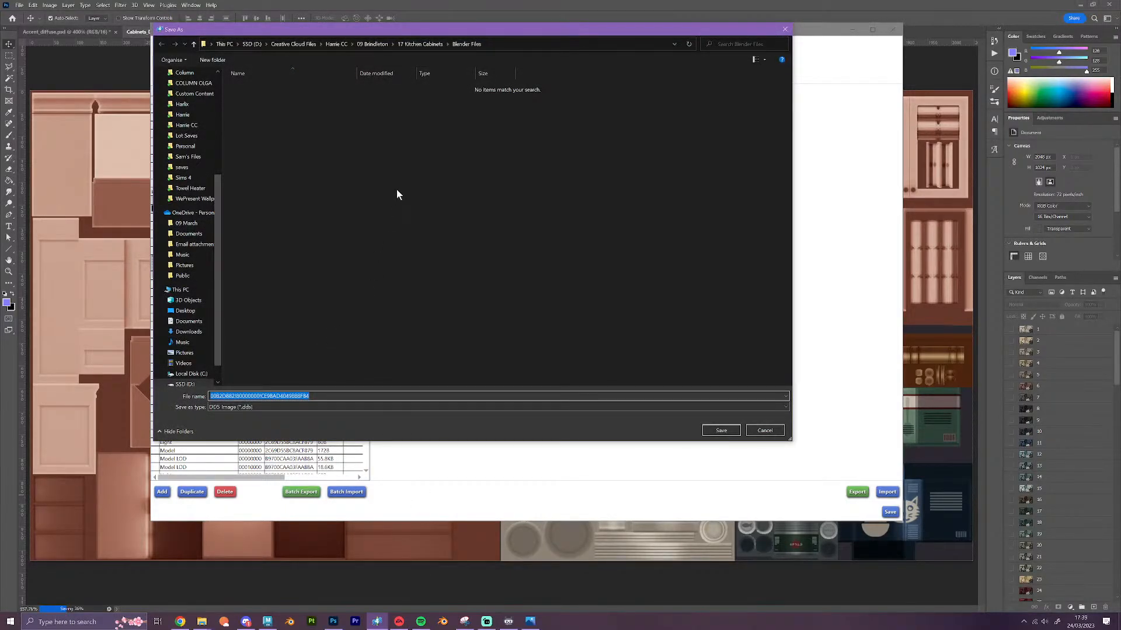
left_click(429, 43)
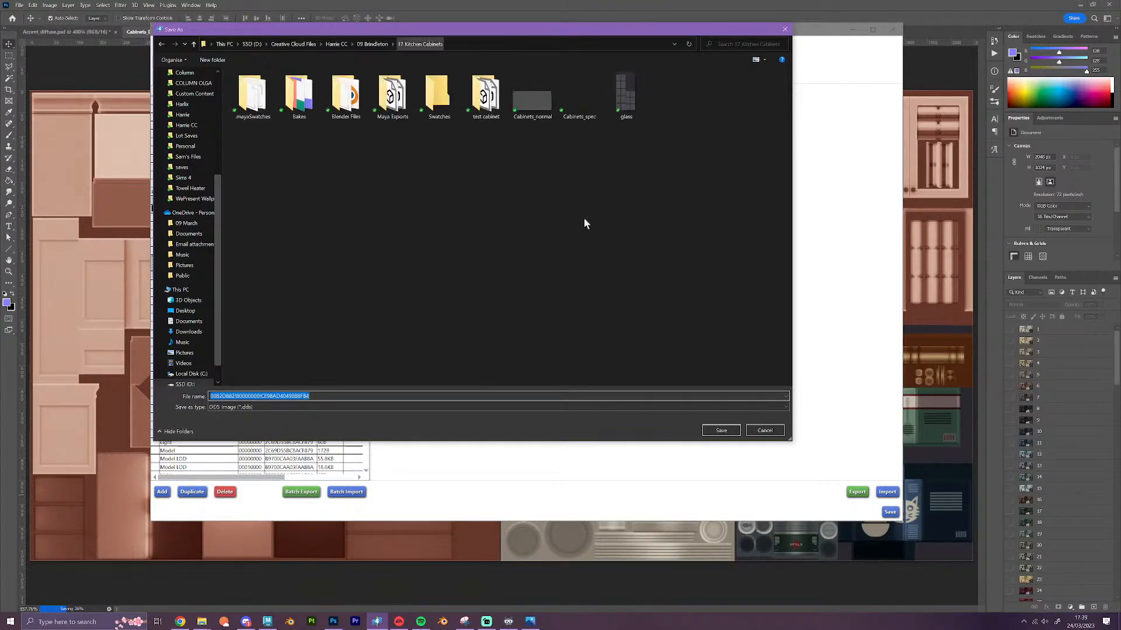
left_click(714, 430)
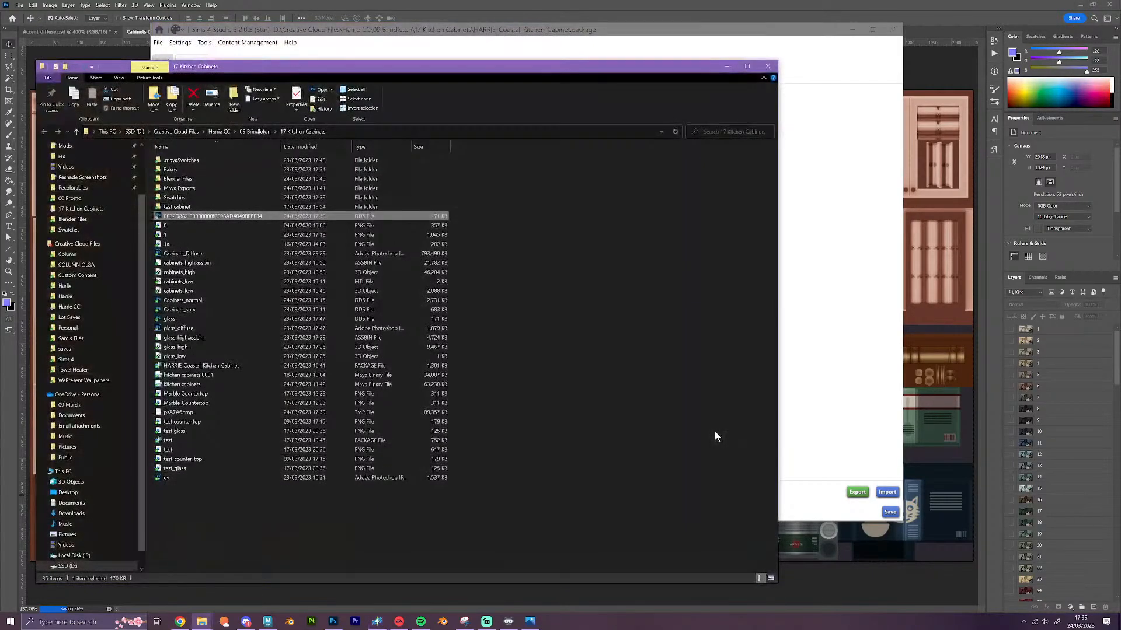
Delete the glass pane DST image resource from the cabinet package
left_click(842, 339)
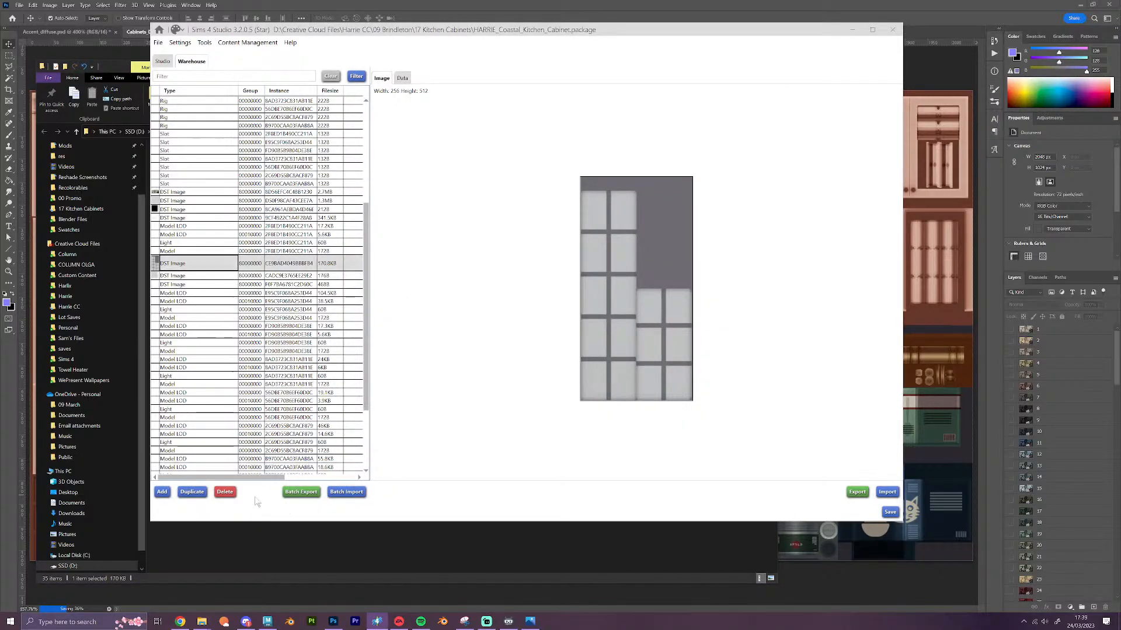
left_click(225, 492)
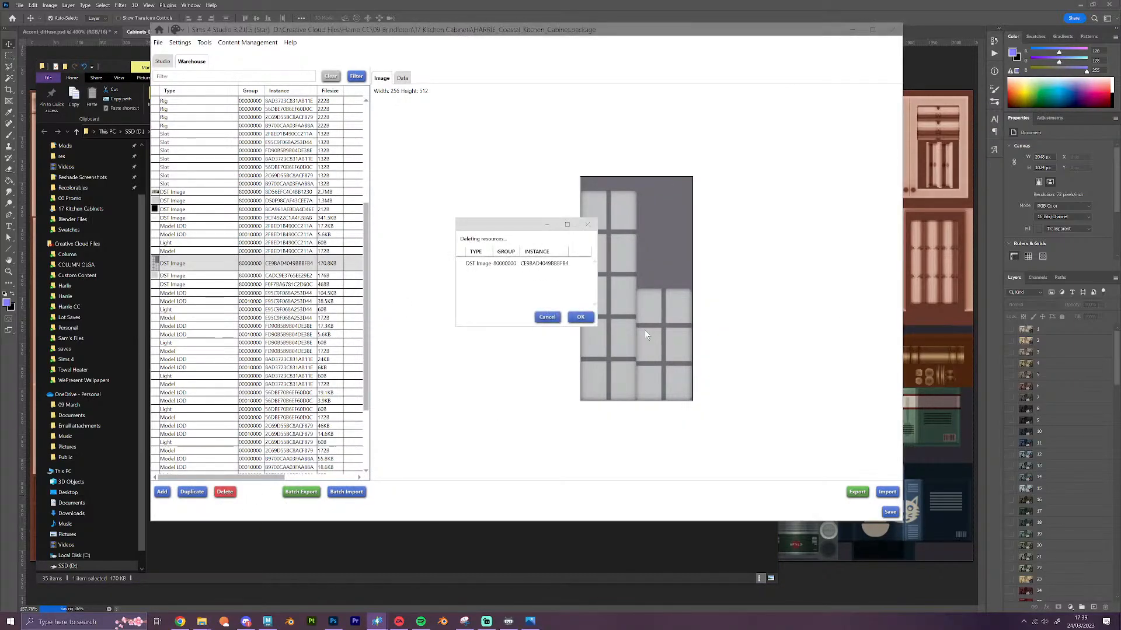
left_click(579, 317)
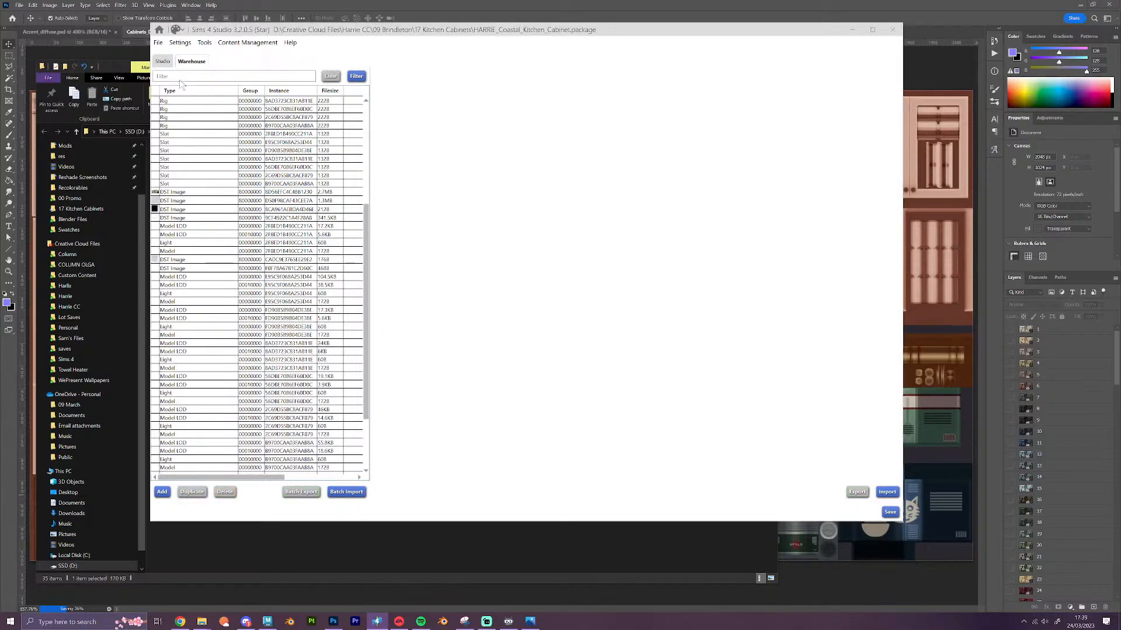
Return to the cabinet's 3D preview, look closer at the glass doors, and check both of its texture entries
left_click(164, 61)
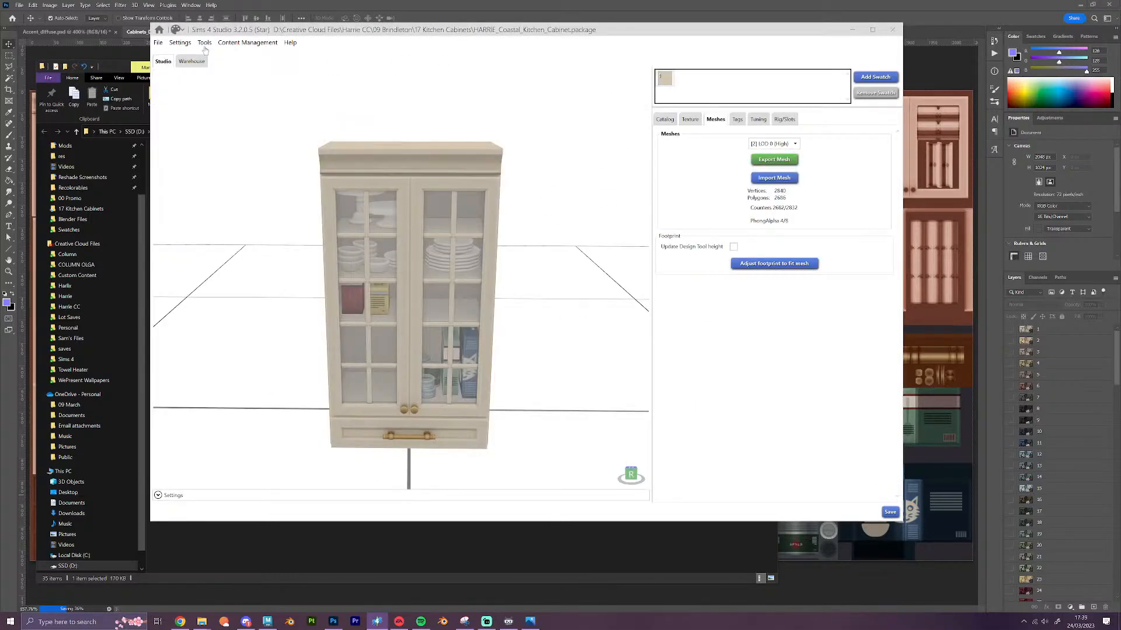
scroll(446, 254, "up", 3)
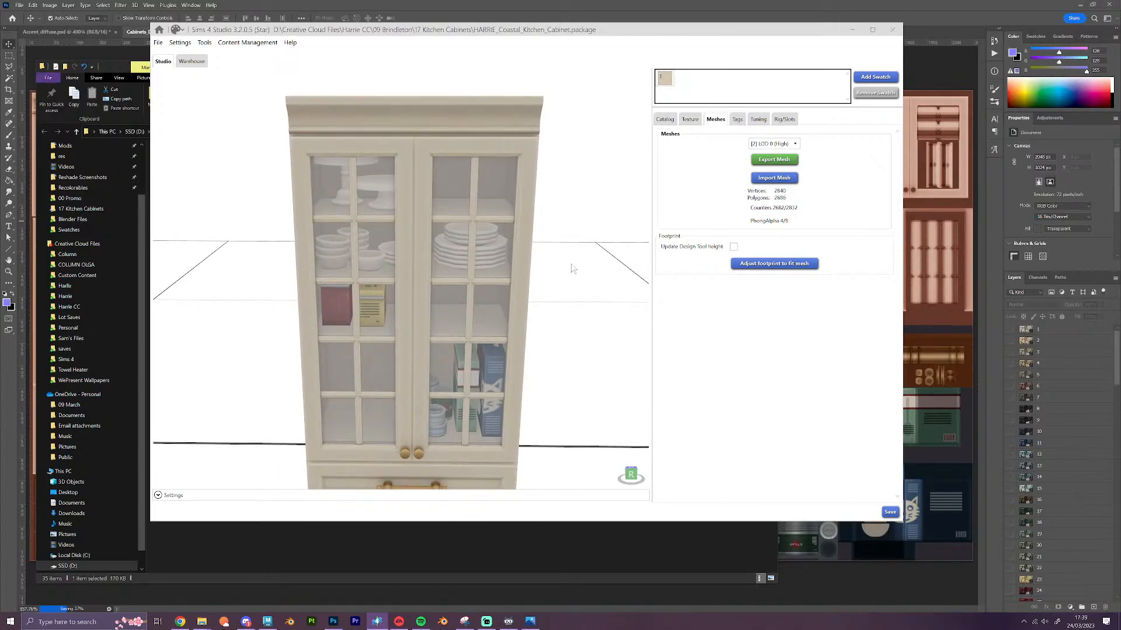
left_click(690, 119)
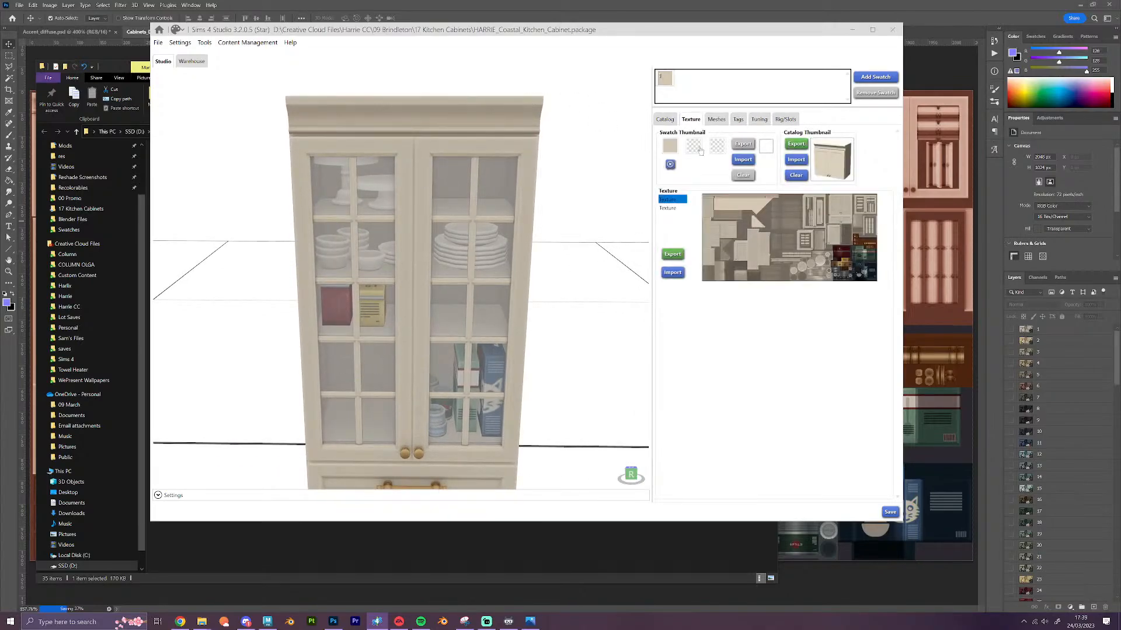
left_click(668, 208)
left_click(670, 199)
Open the Color Palette tool and compare the Coastal Kitchen (Marble), Coastal Kitchen Counter (Wood) and Coastal Interior Doors palettes
left_click(205, 42)
left_click(232, 109)
scroll(411, 259, "down", 5)
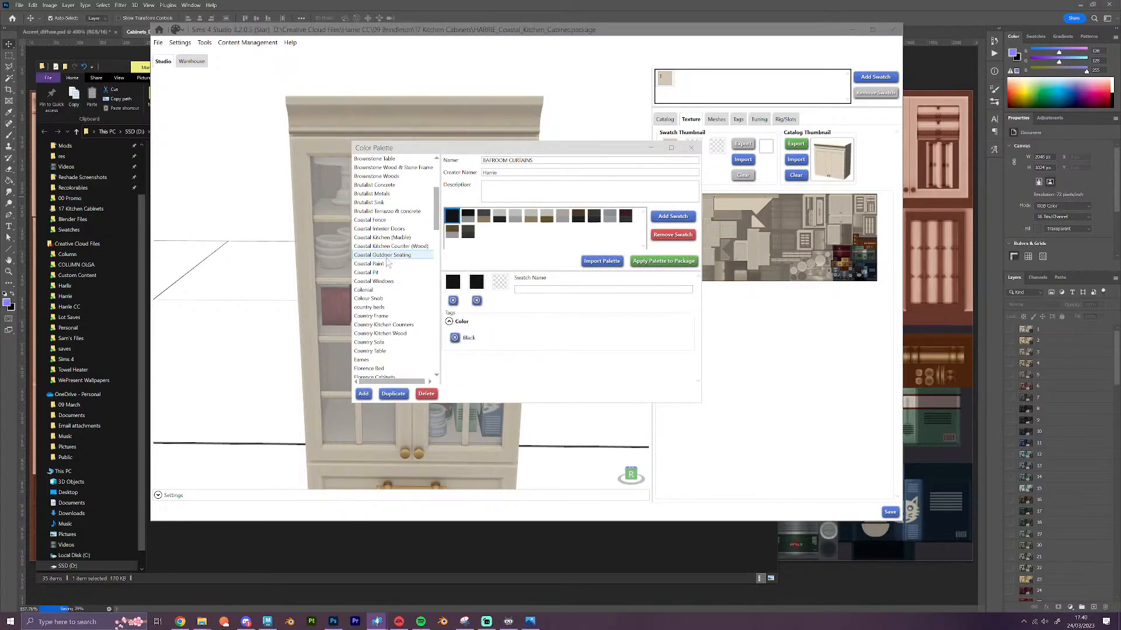
scroll(407, 221, "down", 2)
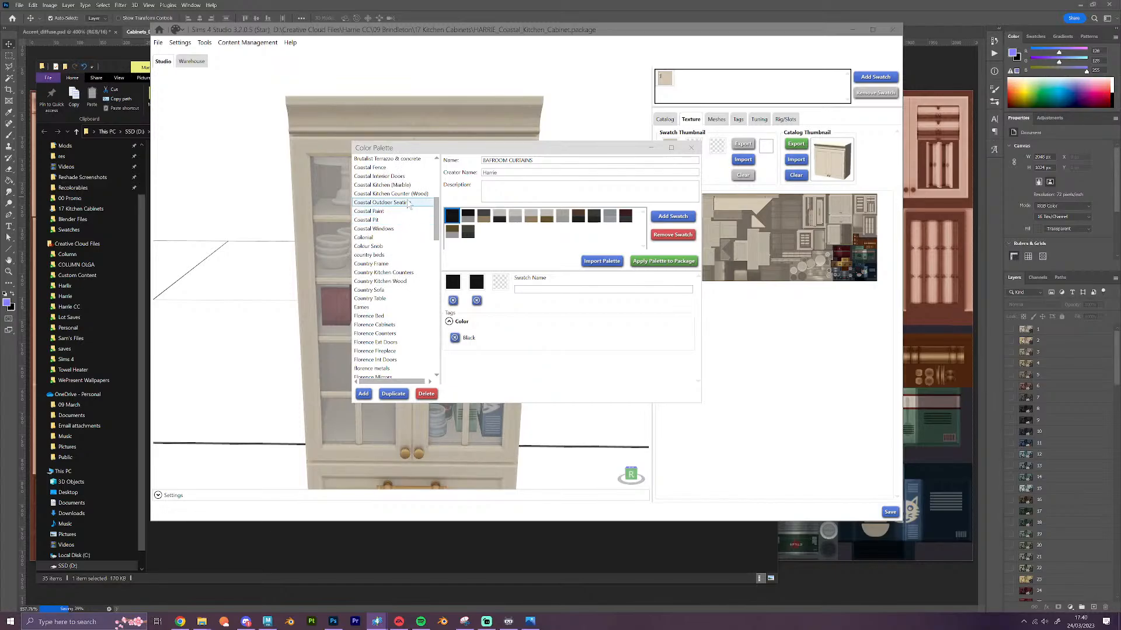
left_click(412, 194)
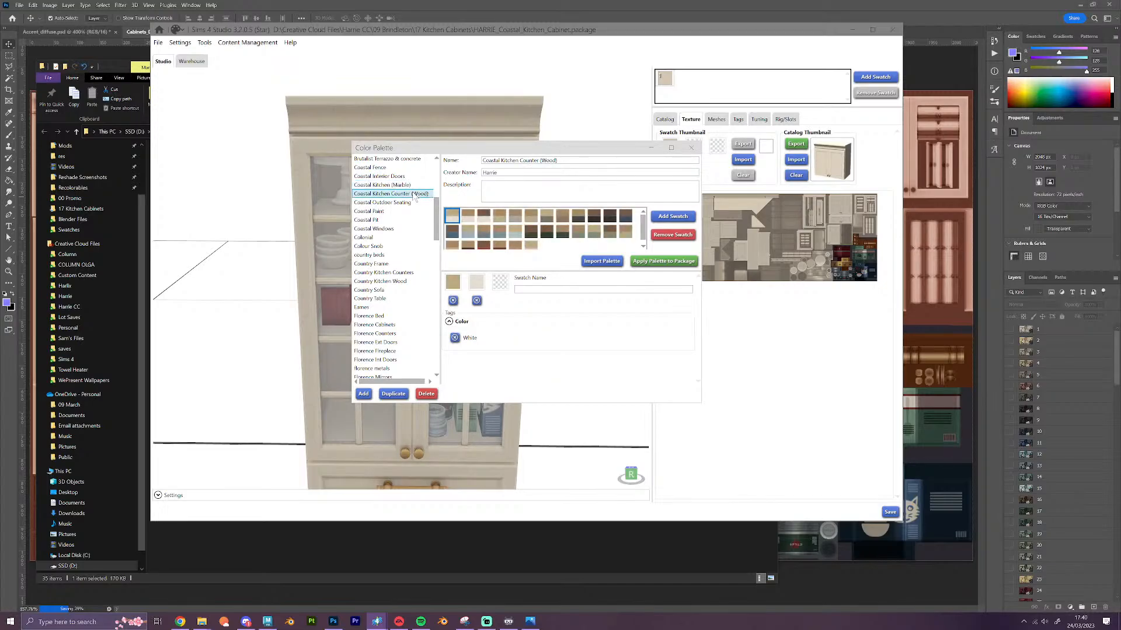
left_click(412, 185)
left_click(411, 177)
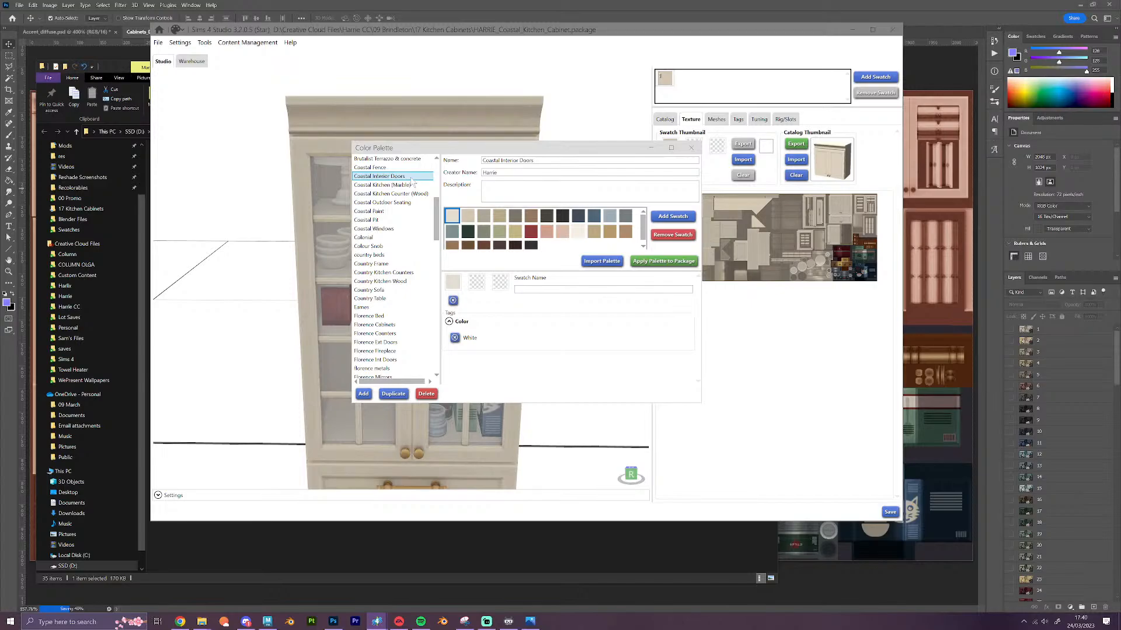
left_click(412, 185)
left_click(416, 194)
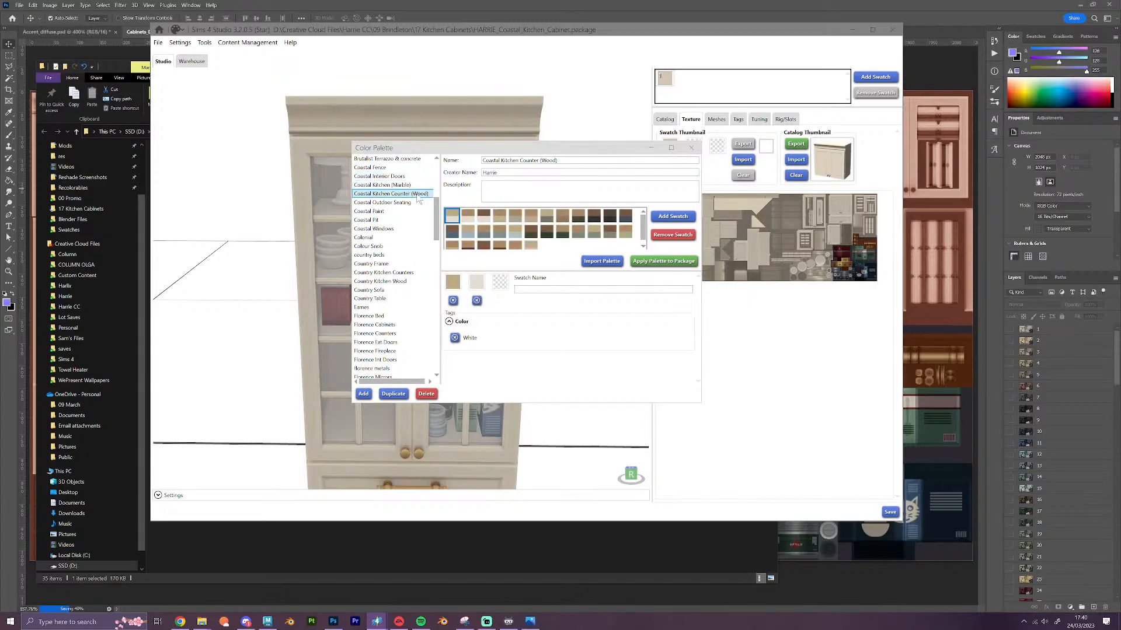
left_click(416, 185)
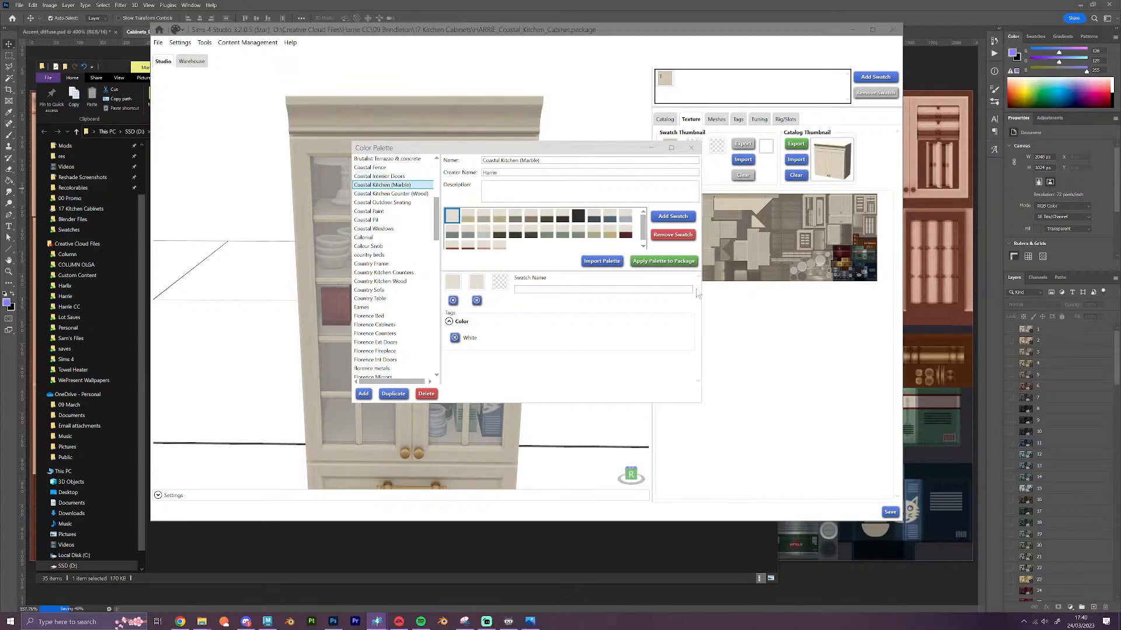
Import the cabinet package's swatches into the Coastal Kitchen (Marble) palette, removing the existing ones, and close the palette tool with the changes saved
left_click(603, 262)
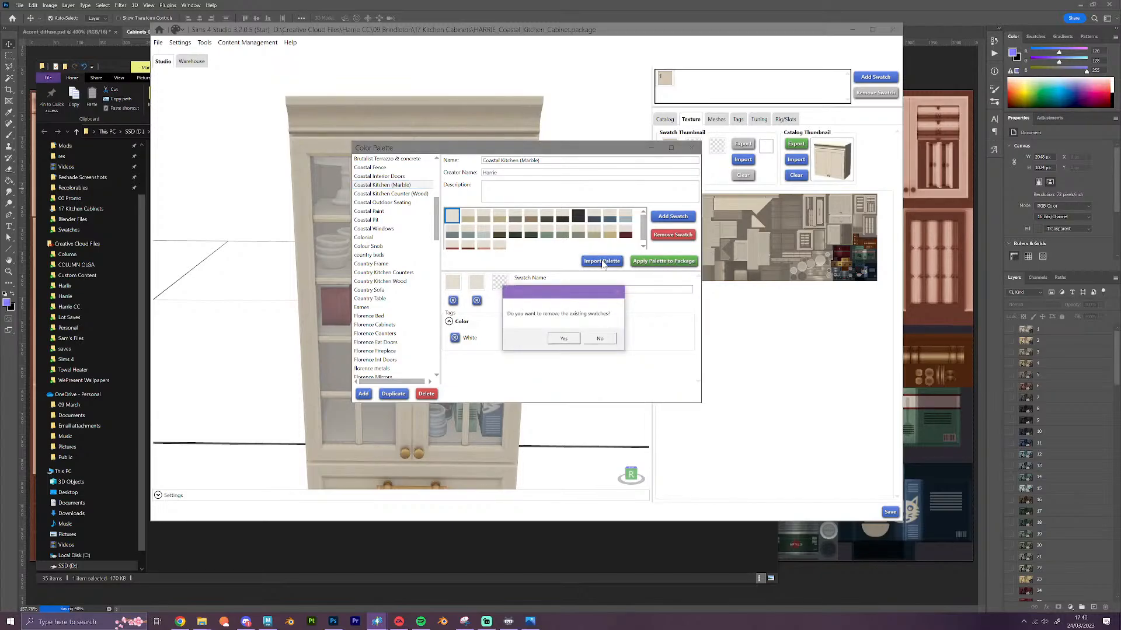
left_click(563, 339)
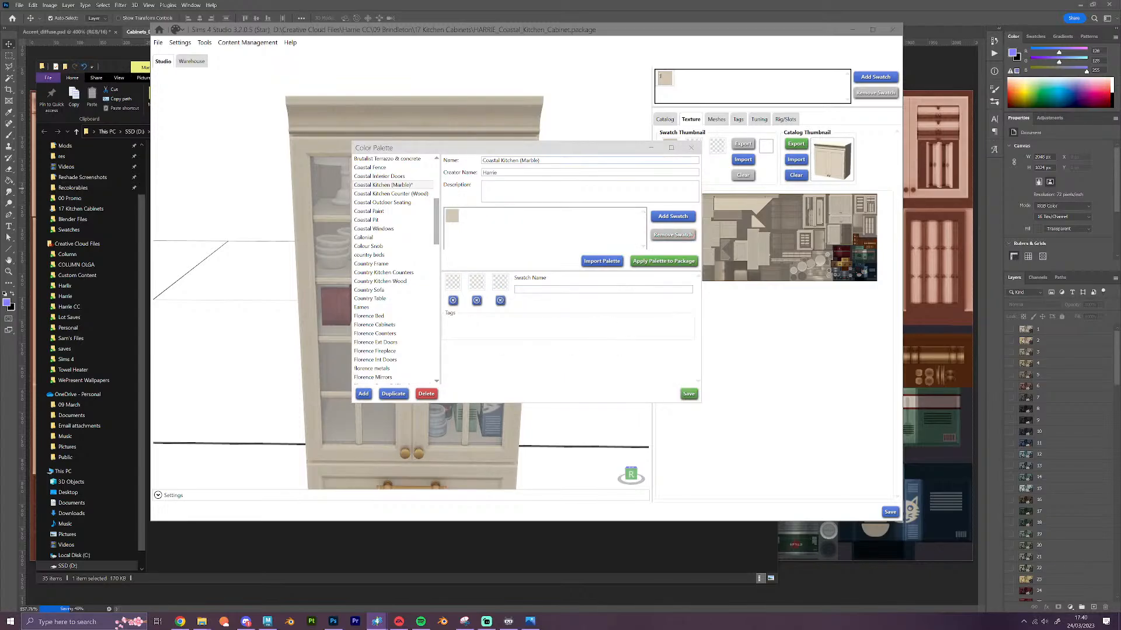
left_click(691, 148)
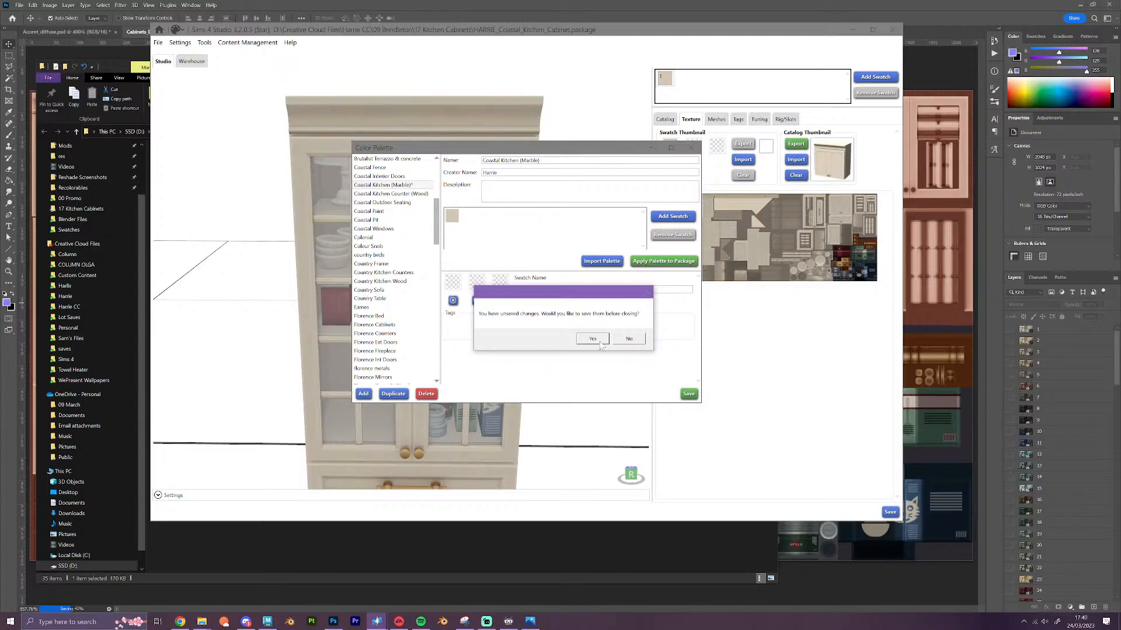
left_click(600, 343)
left_click(828, 392)
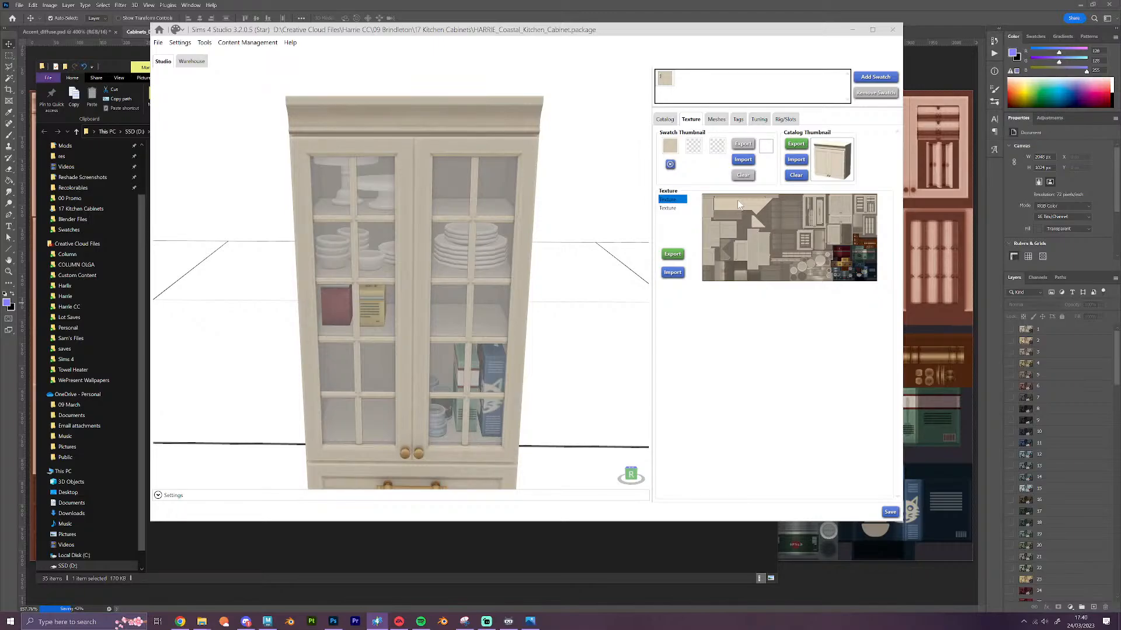
Reopen the Color Palette tool and check the swatches in Coastal Kitchen (Marble) and Coastal Kitchen Counter (Wood)
left_click(205, 42)
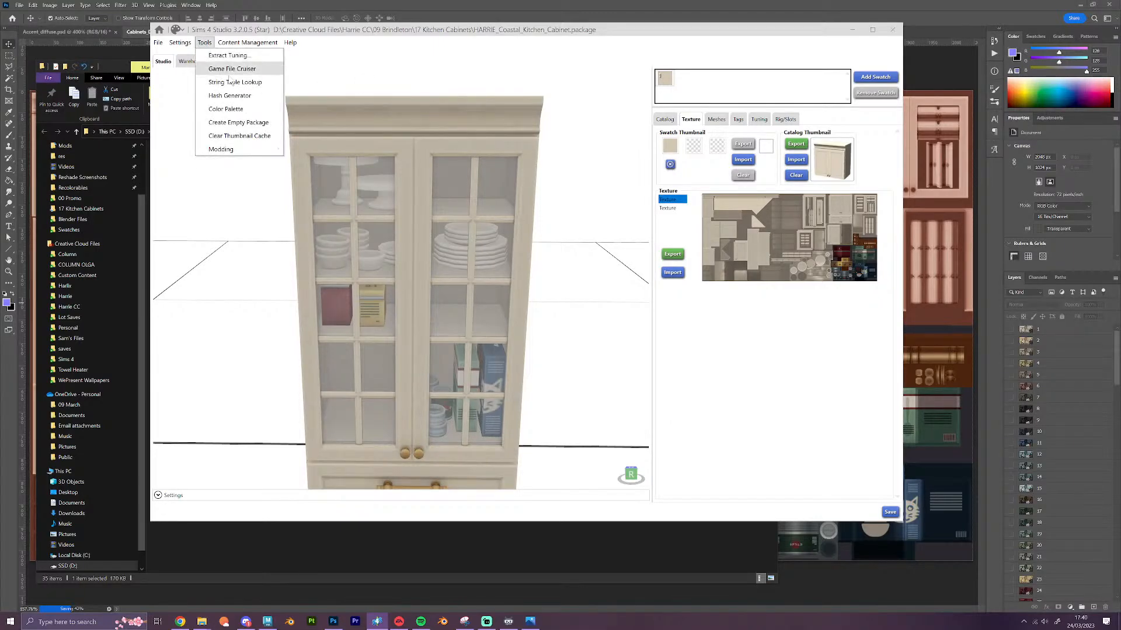
left_click(244, 109)
scroll(391, 310, "down", 10)
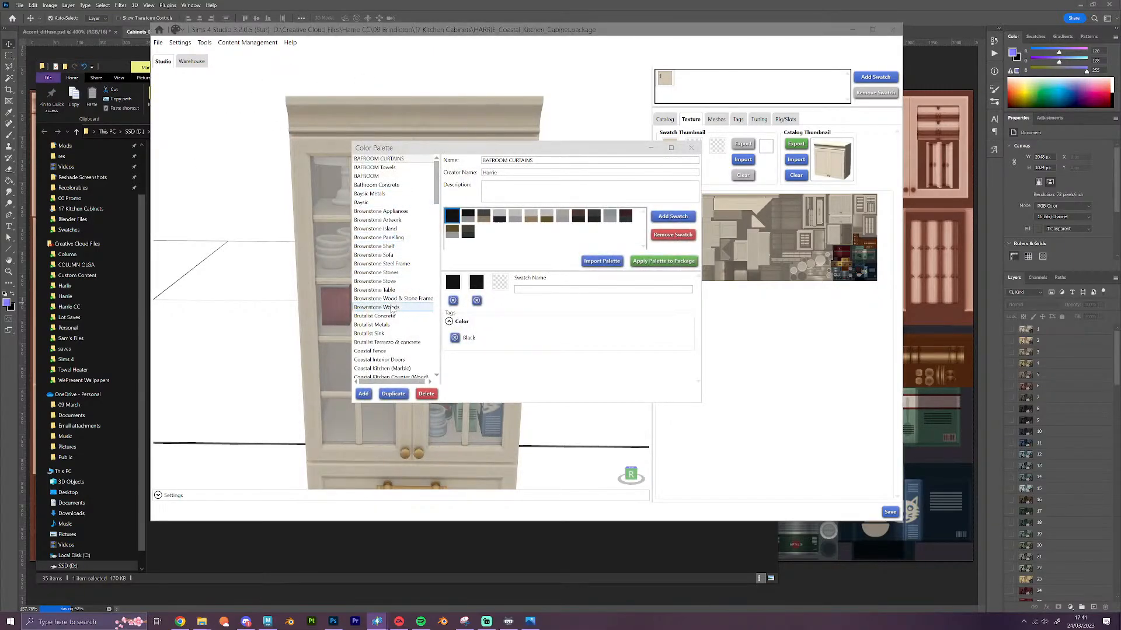
left_click(404, 290)
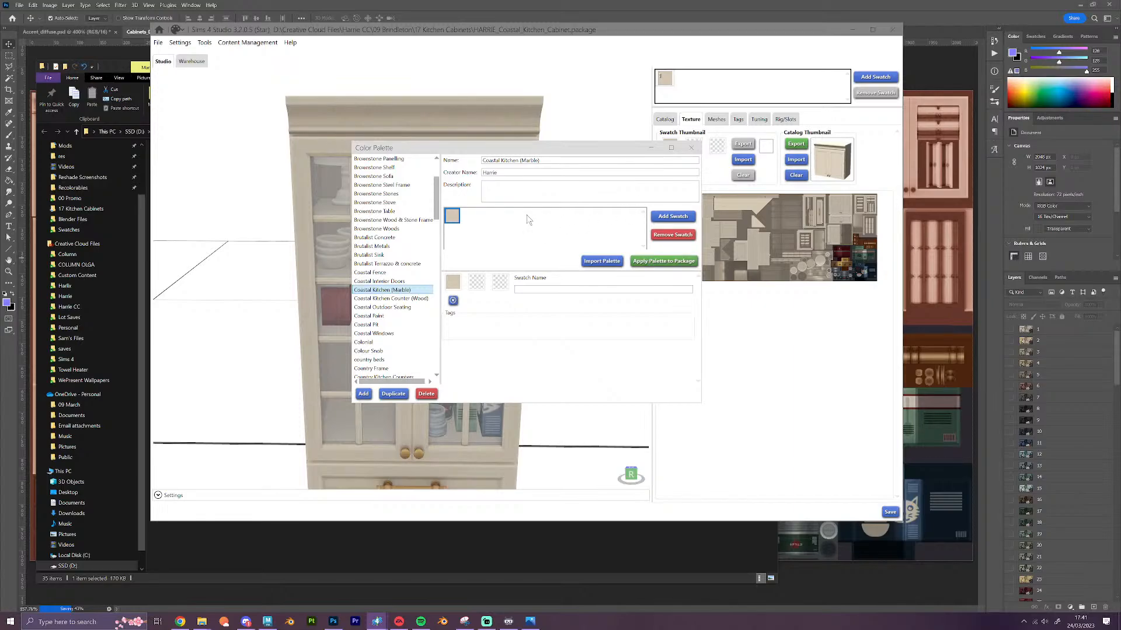
left_click(385, 299)
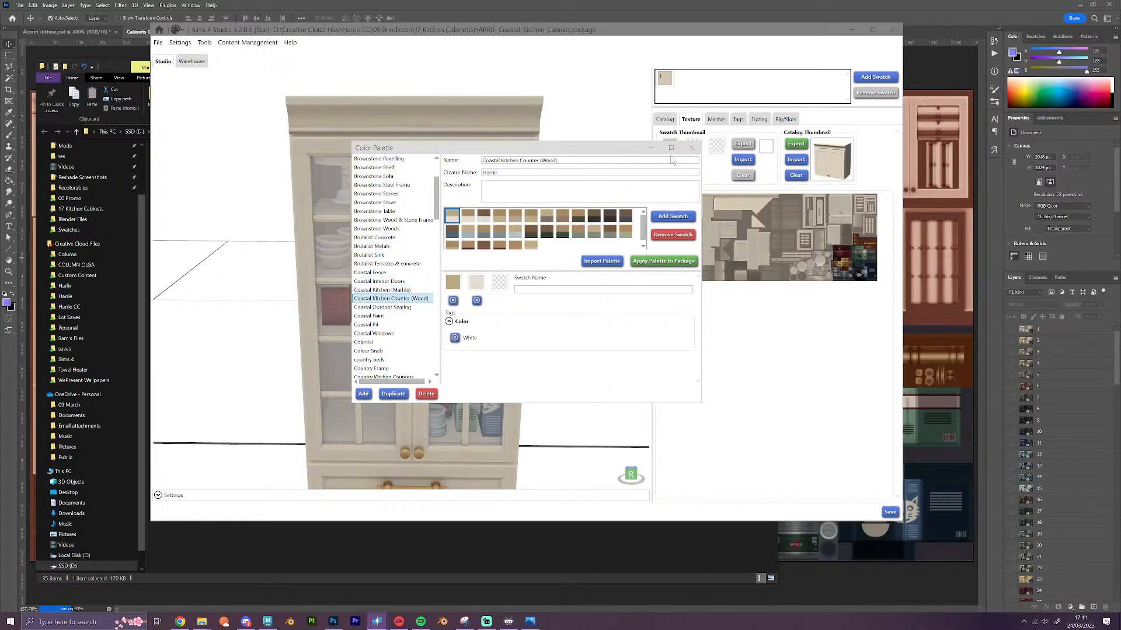
left_click(651, 149)
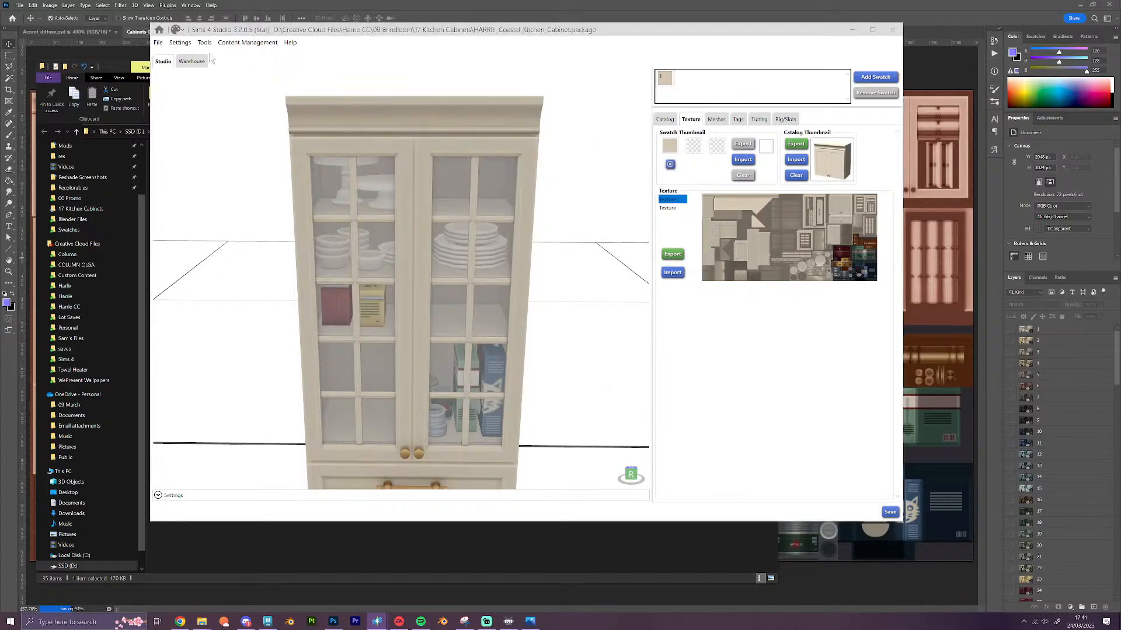
Launch a second Sims 4 Studio window and open the Coastal Kitchen Counter (Marble) package in it
right_click(377, 622)
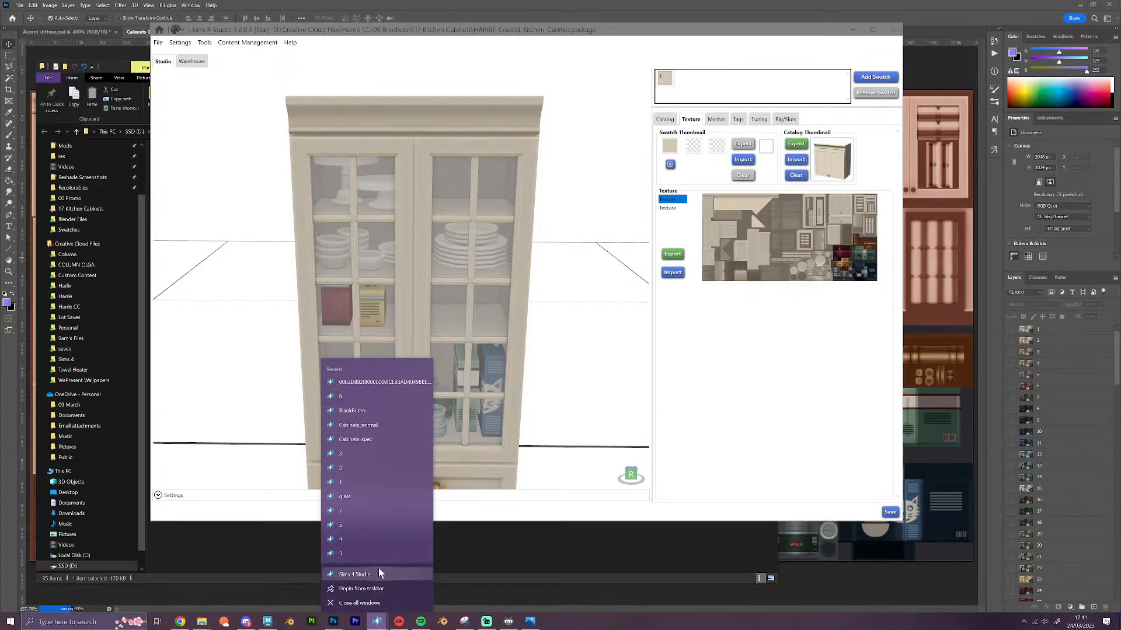
left_click(376, 575)
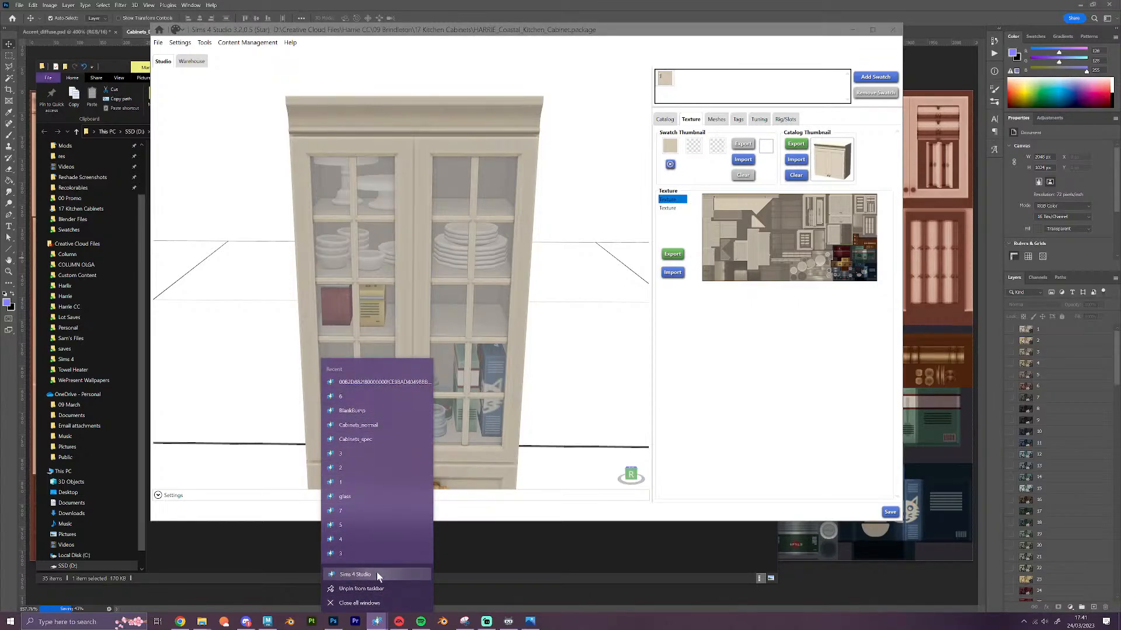
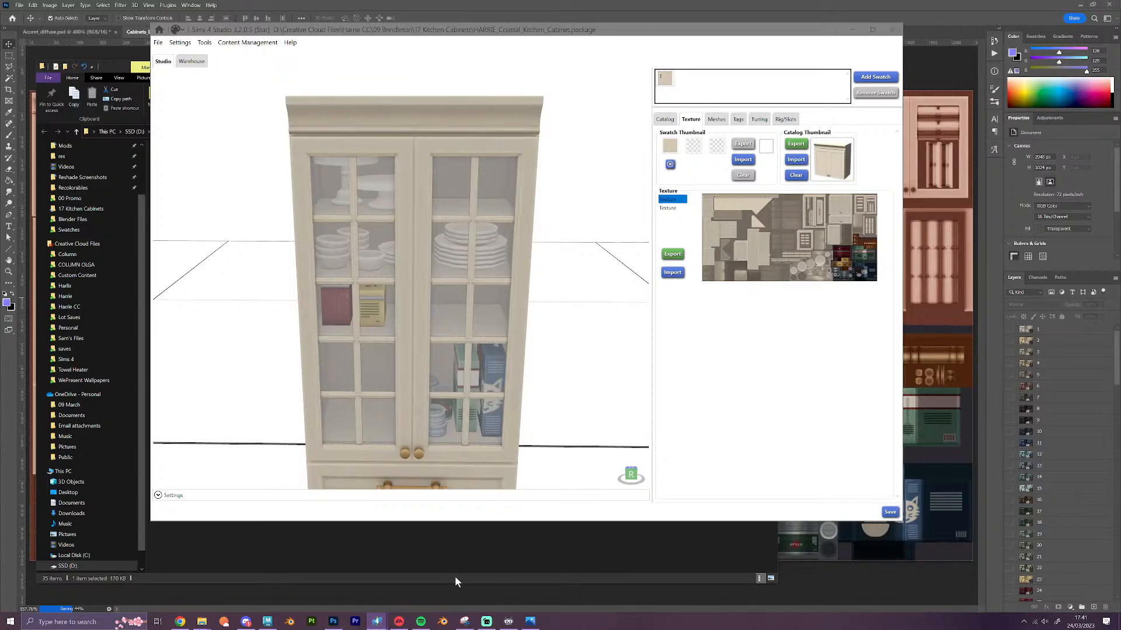
left_click_drag(634, 30, 618, 364)
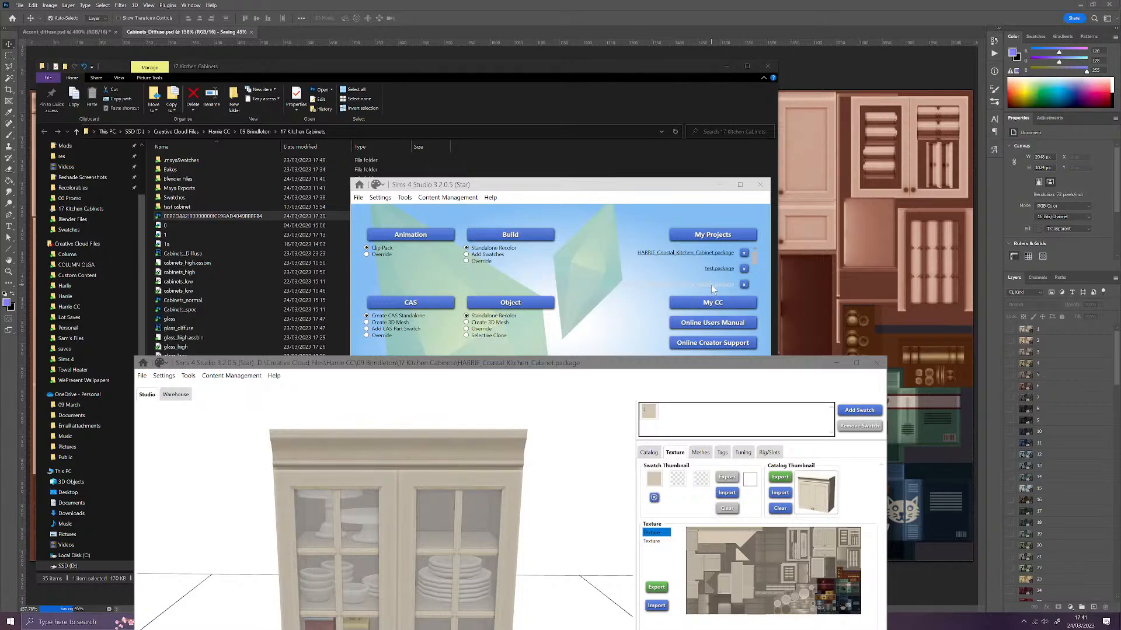
left_click(712, 286)
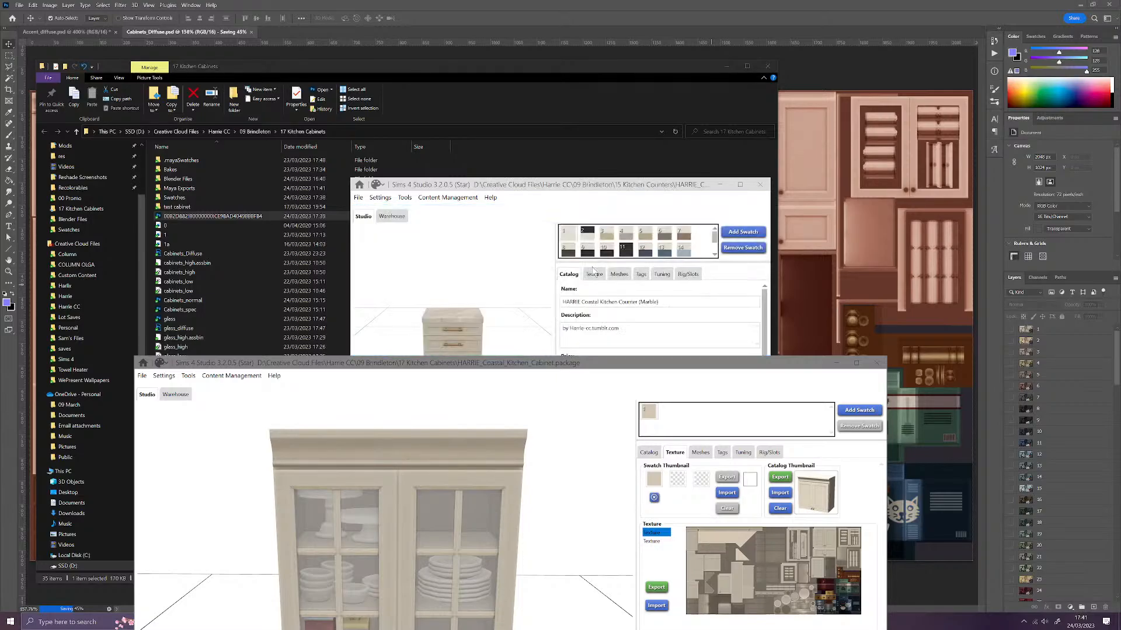
Import the counter package's swatches into the Coastal Kitchen (Marble) palette, replacing the existing ones, save it, and close the palette tool
left_click(405, 197)
left_click(420, 263)
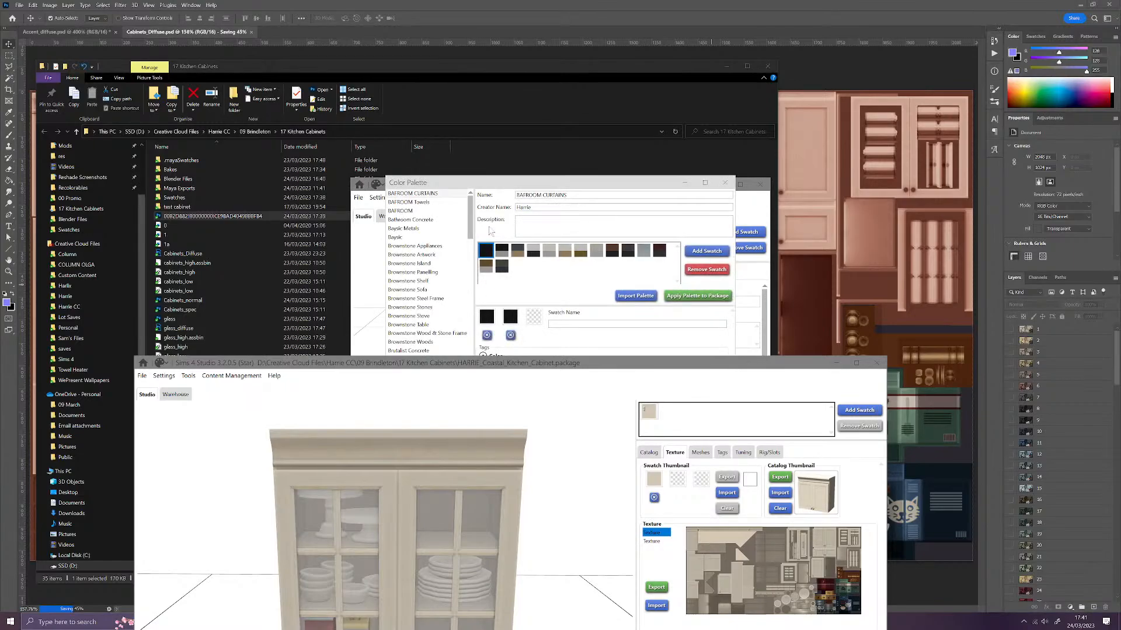
left_click_drag(512, 182, 450, 93)
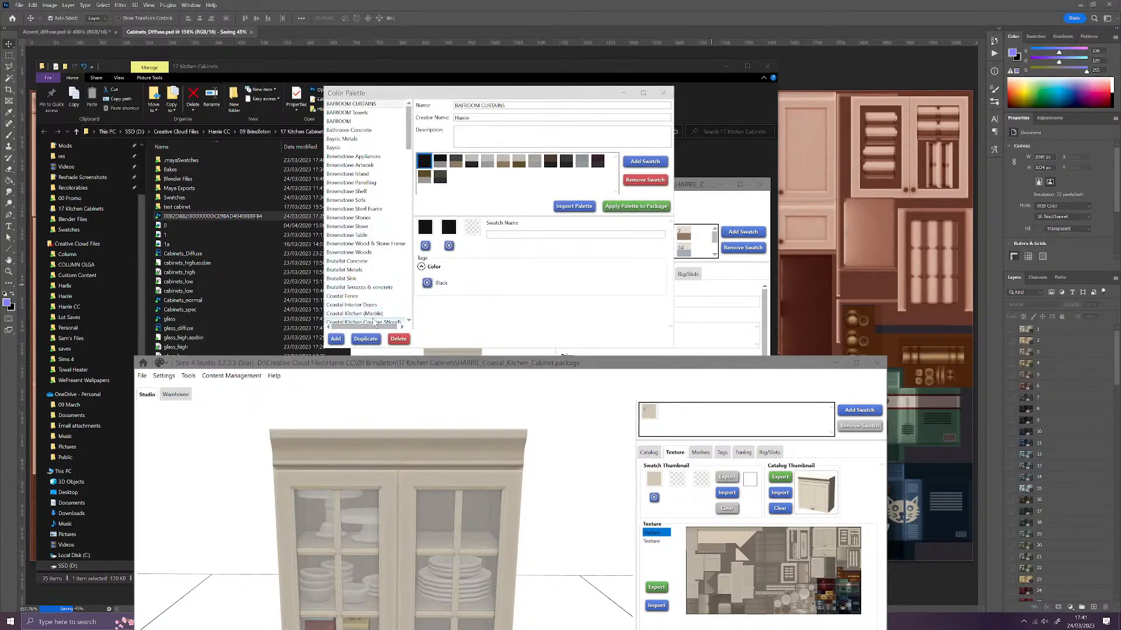
left_click(355, 313)
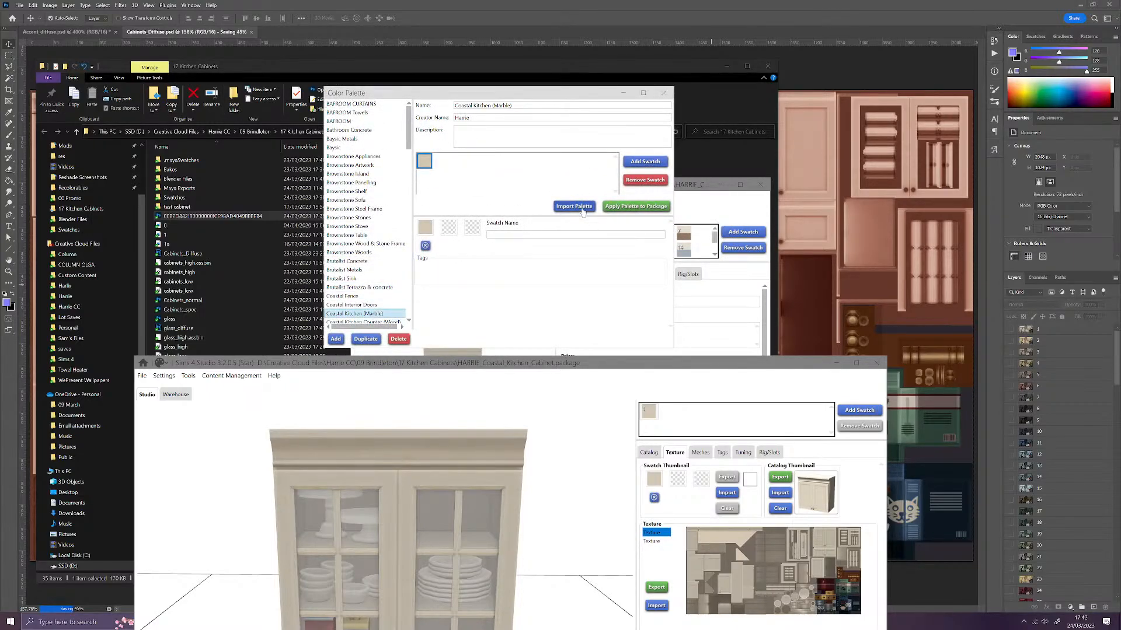
left_click(582, 211)
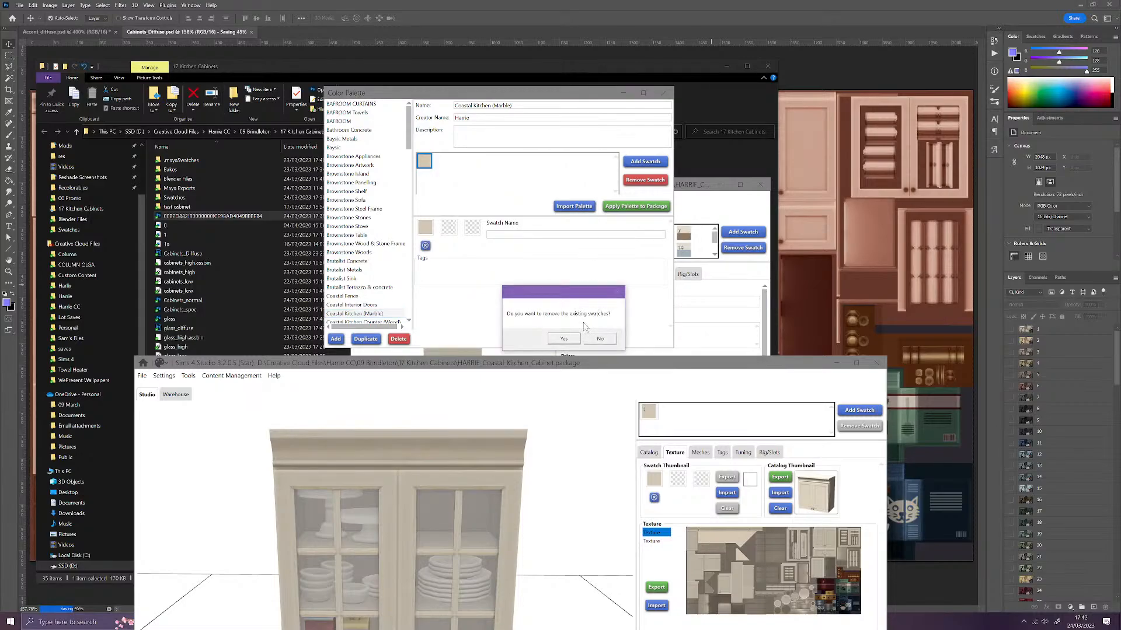
left_click(564, 339)
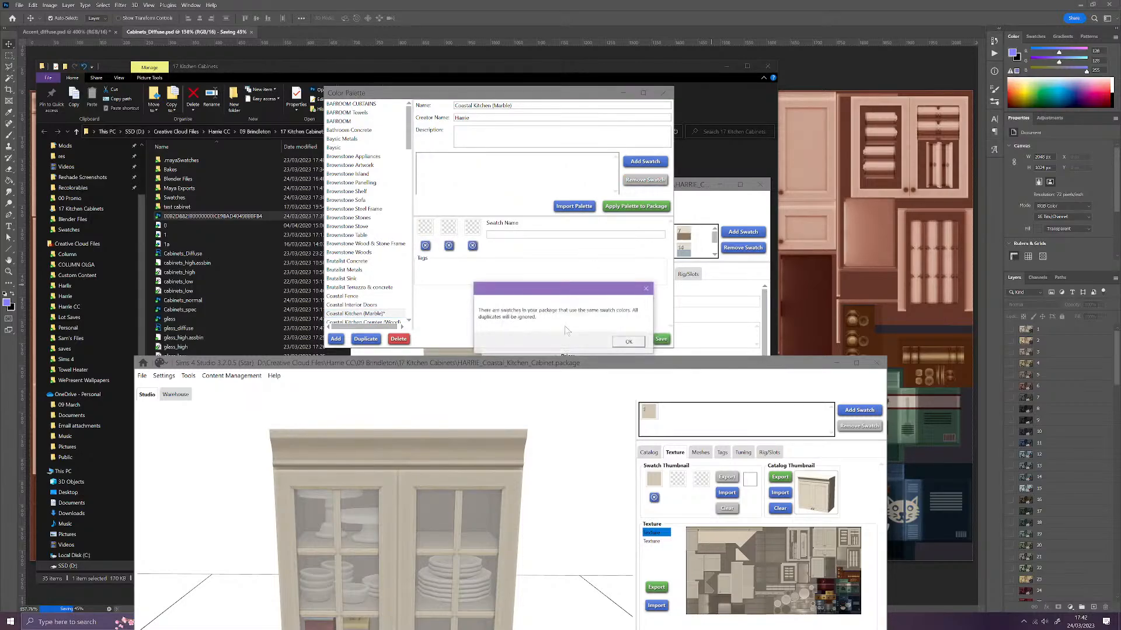
left_click(627, 343)
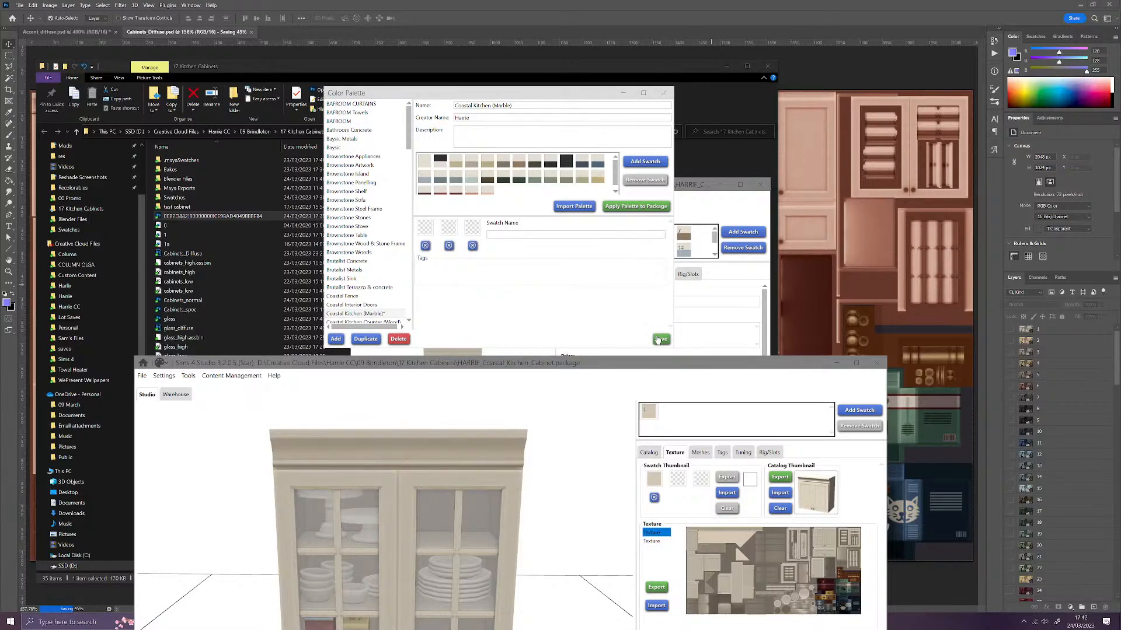
left_click(660, 340)
left_click(663, 93)
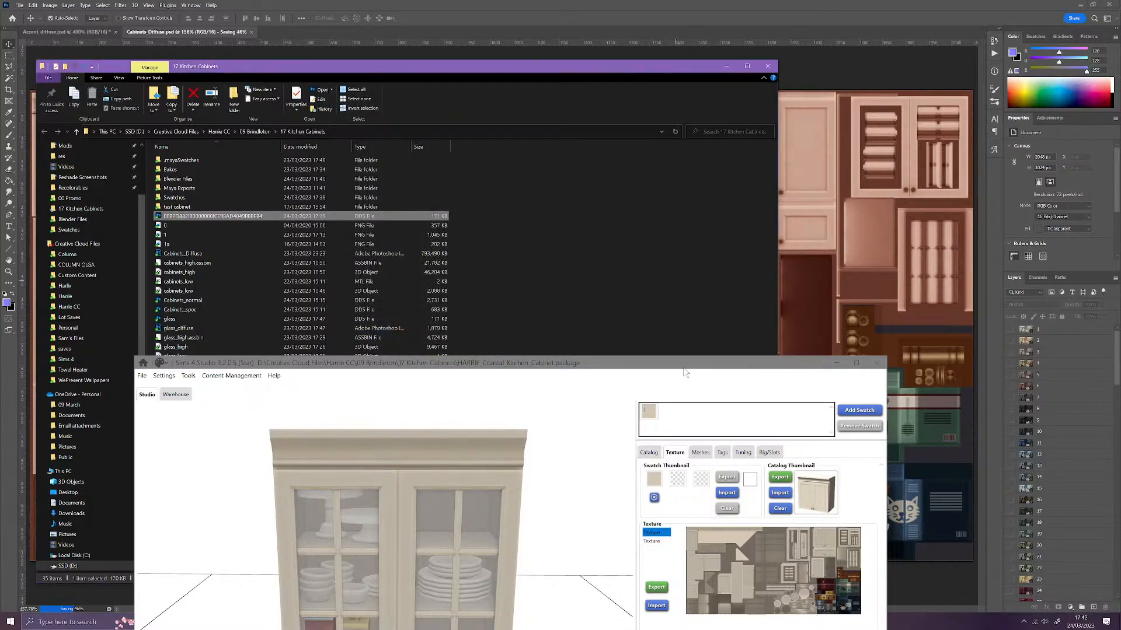
Minimize the file explorer, close the counter package's window, and maximize the cabinet package's window
left_click(726, 66)
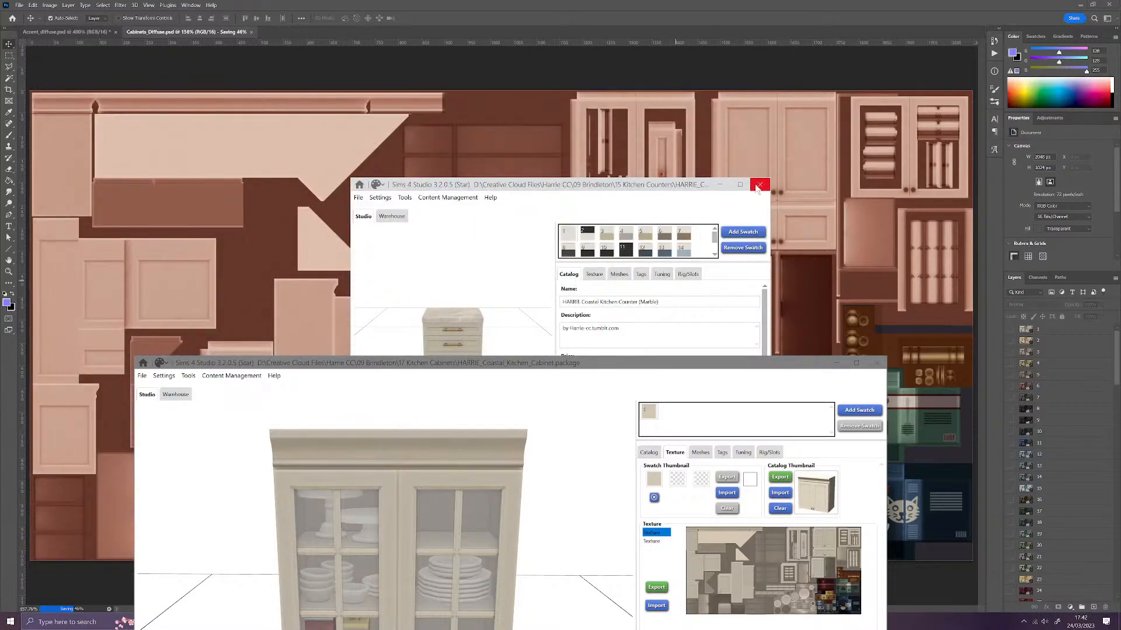
left_click(758, 185)
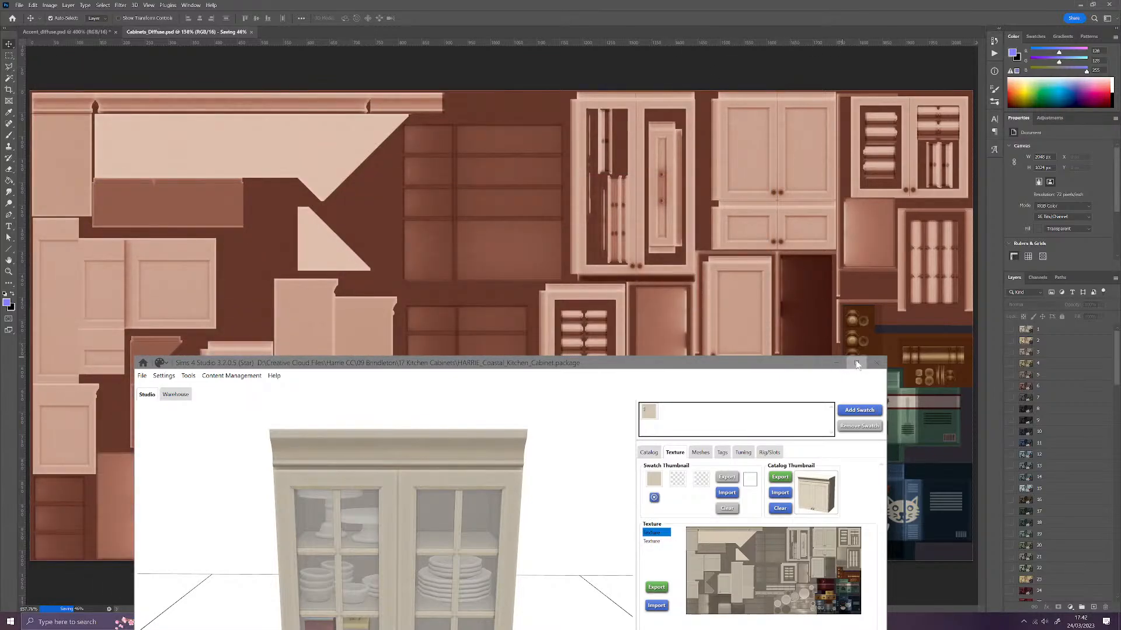
left_click(857, 364)
Bring the cabinet package's Sims 4 Studio window back to the front and reopen the Color Palette tool
mouse_move(377, 620)
left_click(432, 575)
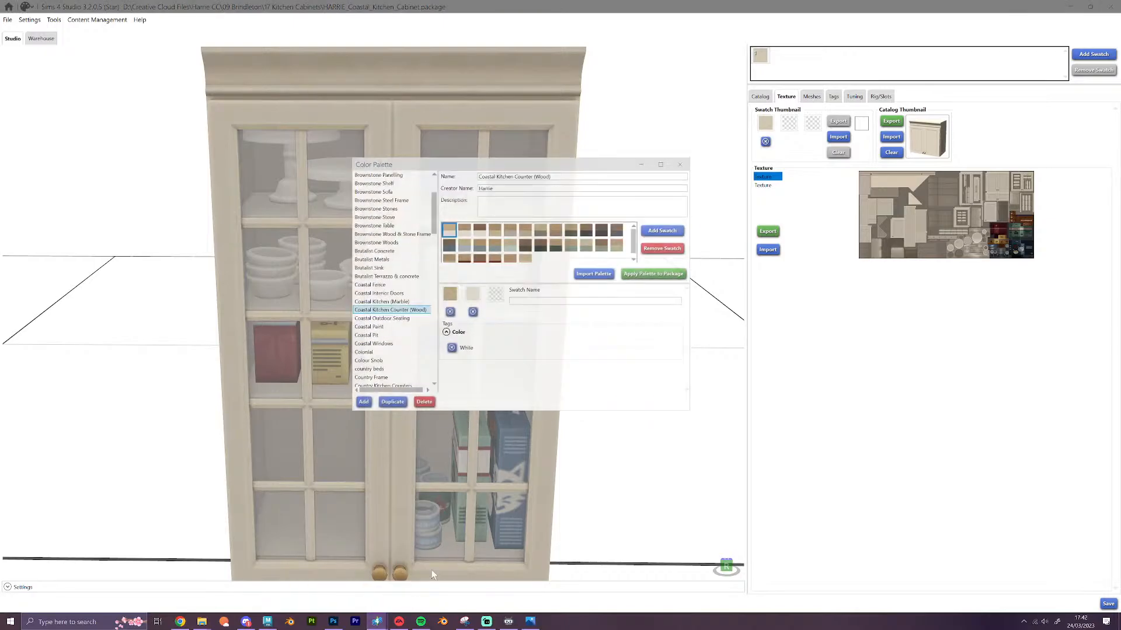
left_click(385, 290)
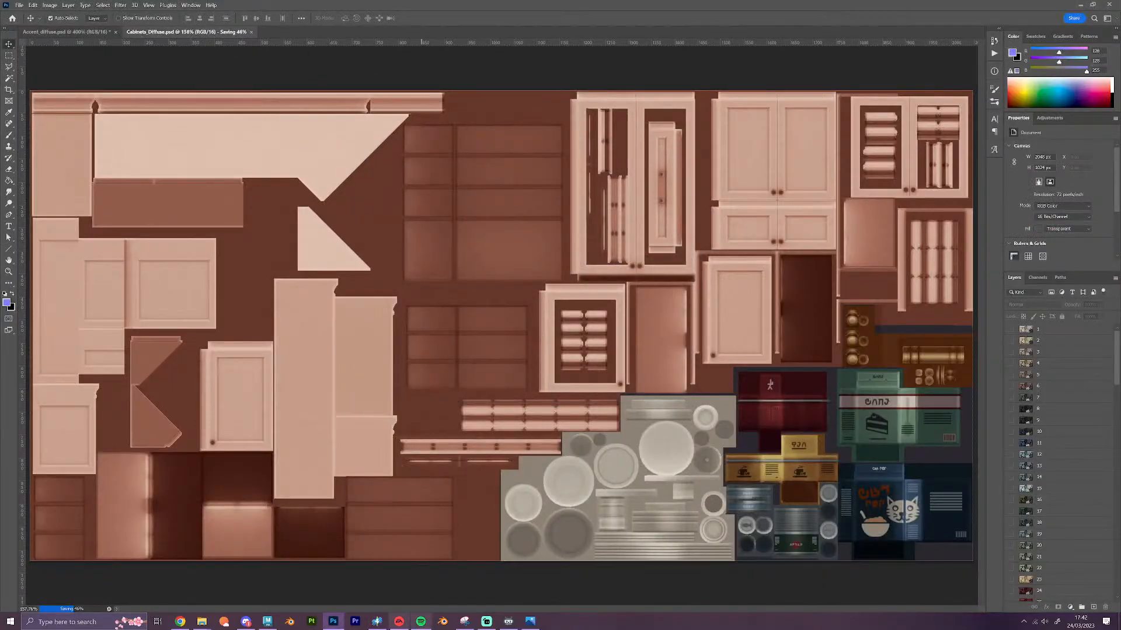
left_click(376, 620)
left_click(54, 19)
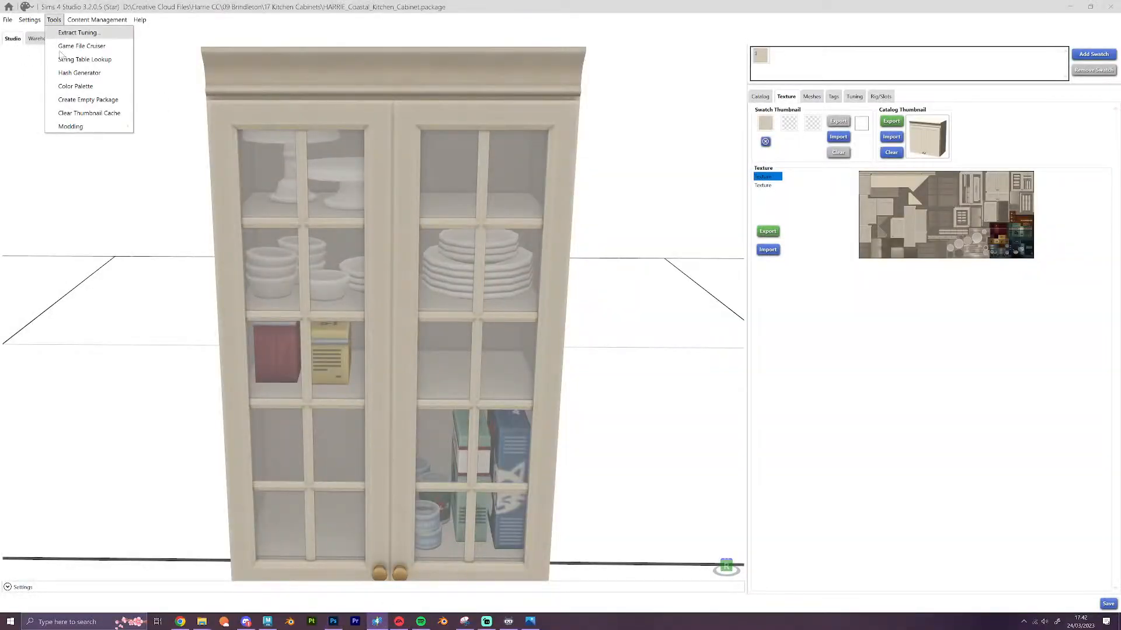
left_click(75, 86)
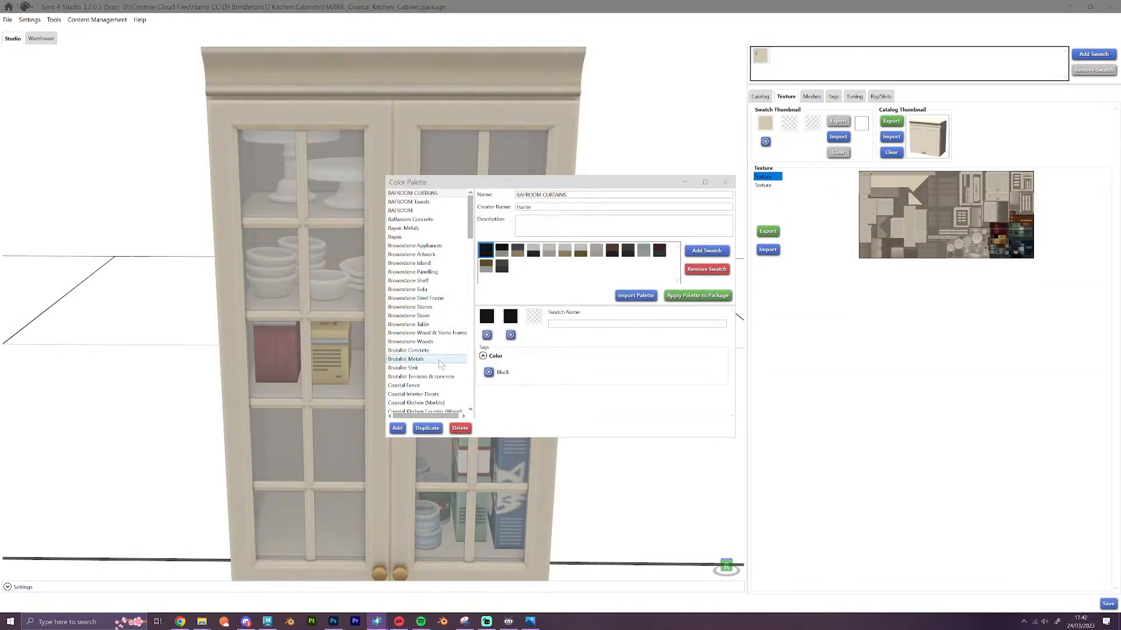
Apply the Coastal Kitchen (Marble) palette to the cabinet package, discarding the swatch outside the palette, and close the palette tool
left_click(436, 403)
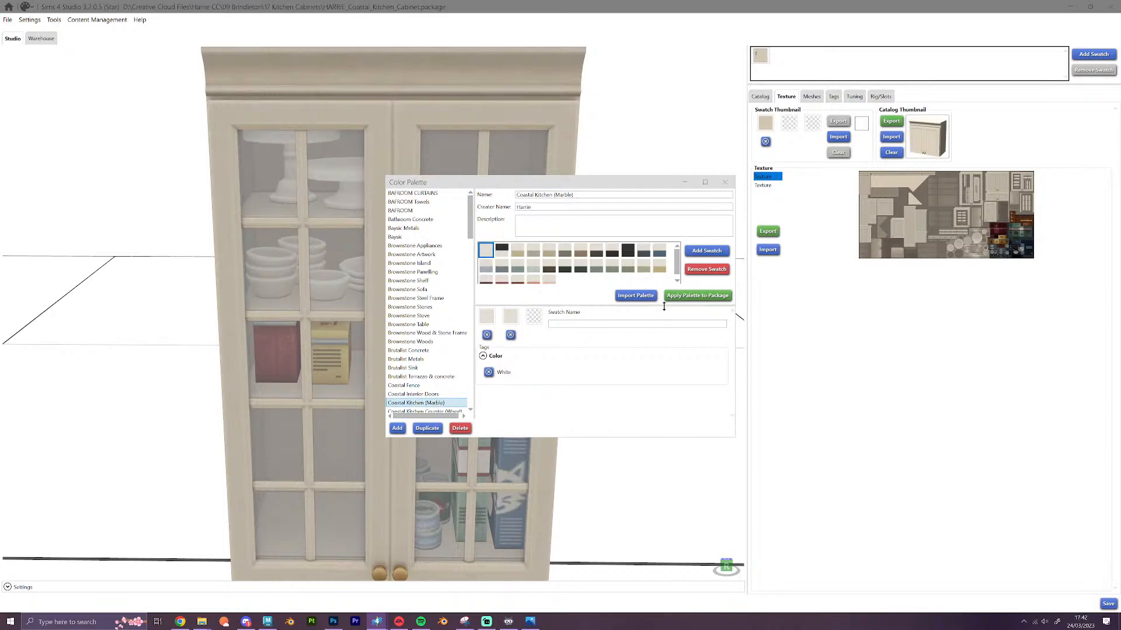
left_click(684, 301)
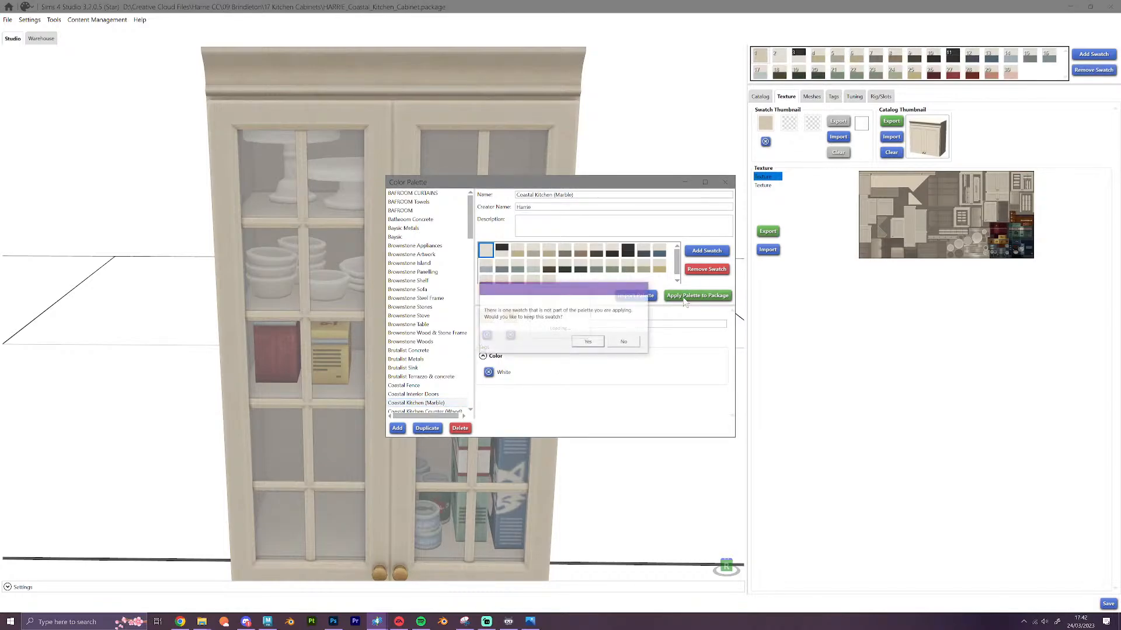
left_click(624, 342)
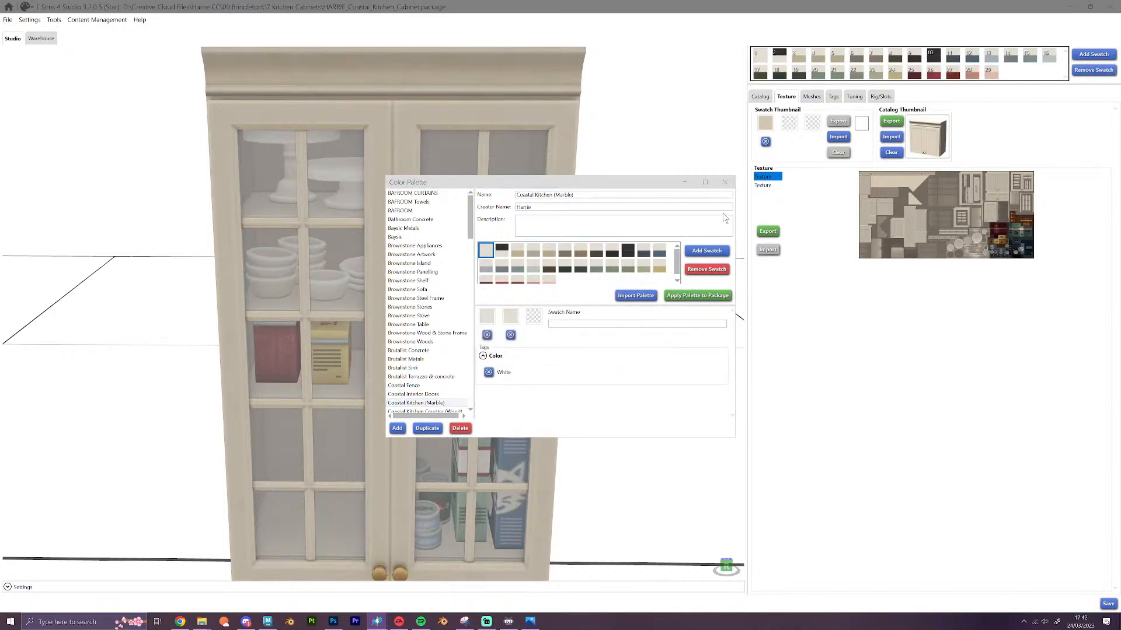
left_click(725, 183)
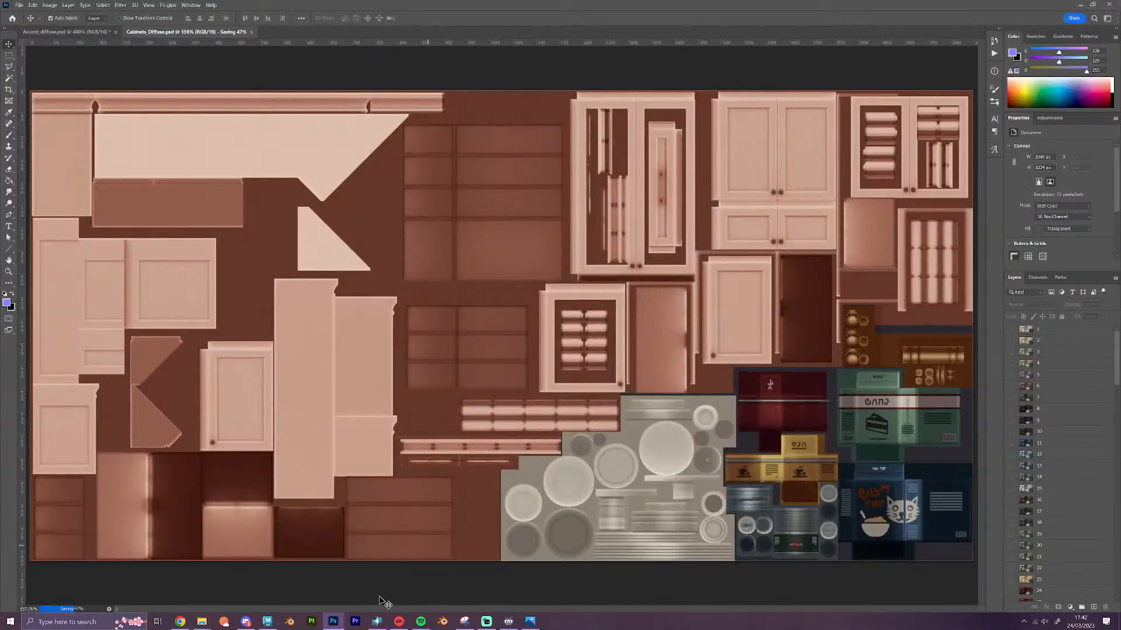
Enlarge the cabinet package's swatch list and remove the black-and-cream swatch 2
left_click(377, 621)
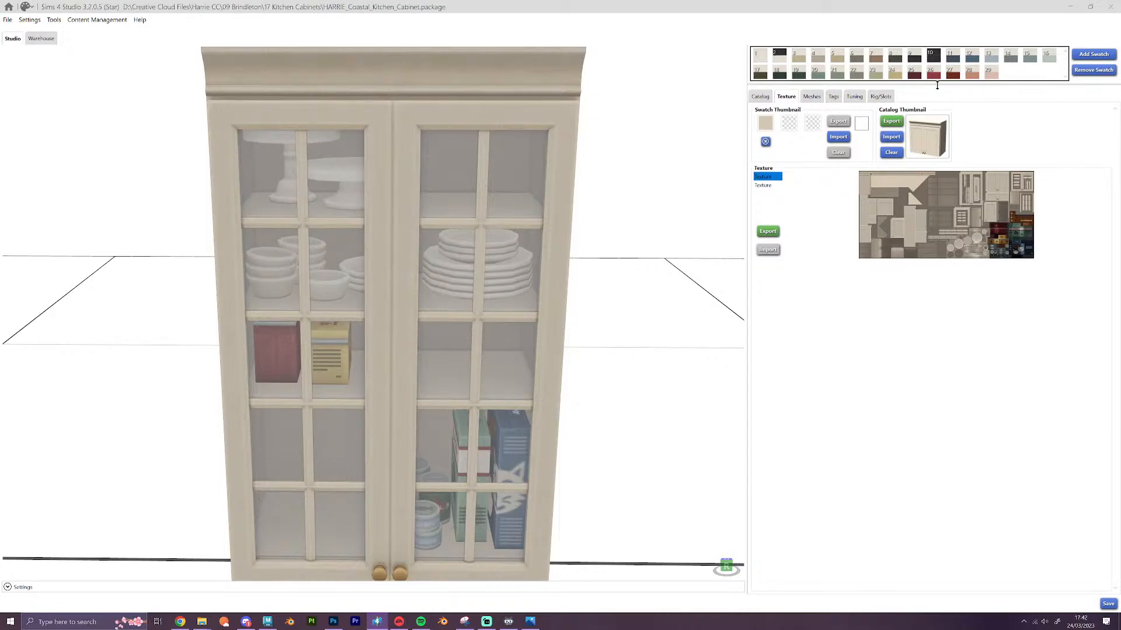
left_click_drag(936, 85, 933, 175)
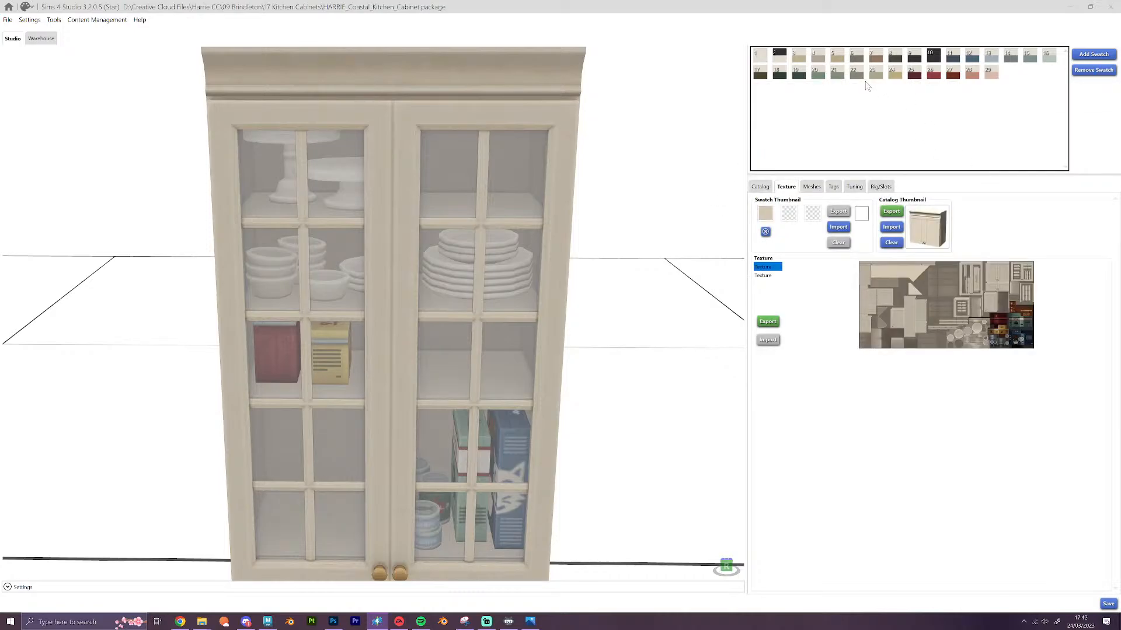
left_click(780, 56)
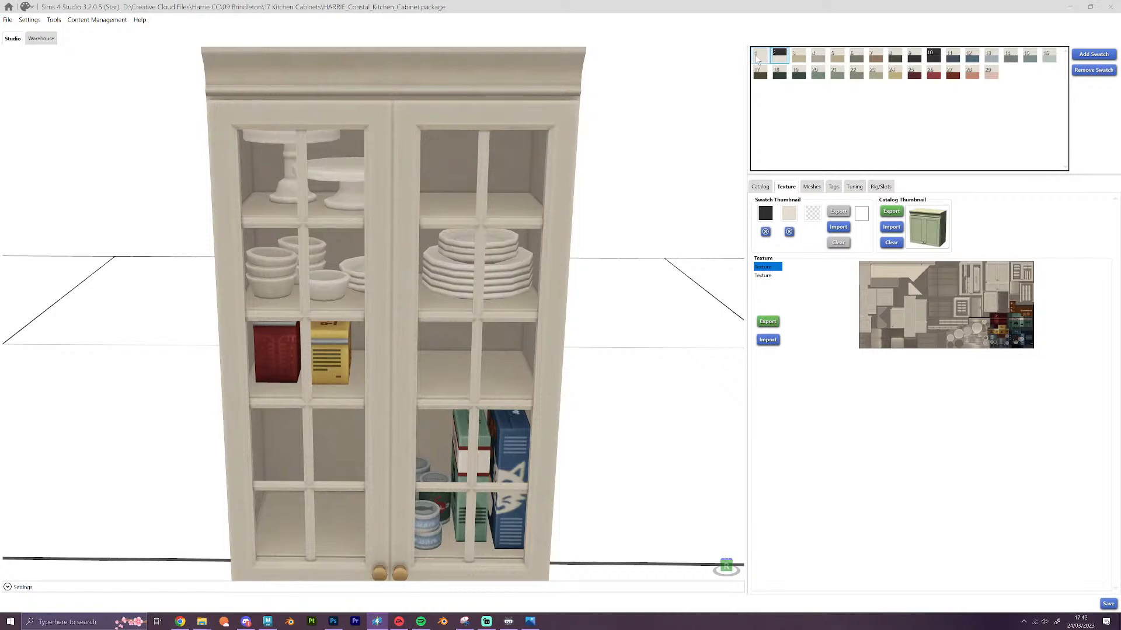
left_click(757, 60)
left_click(778, 58)
left_click(1093, 70)
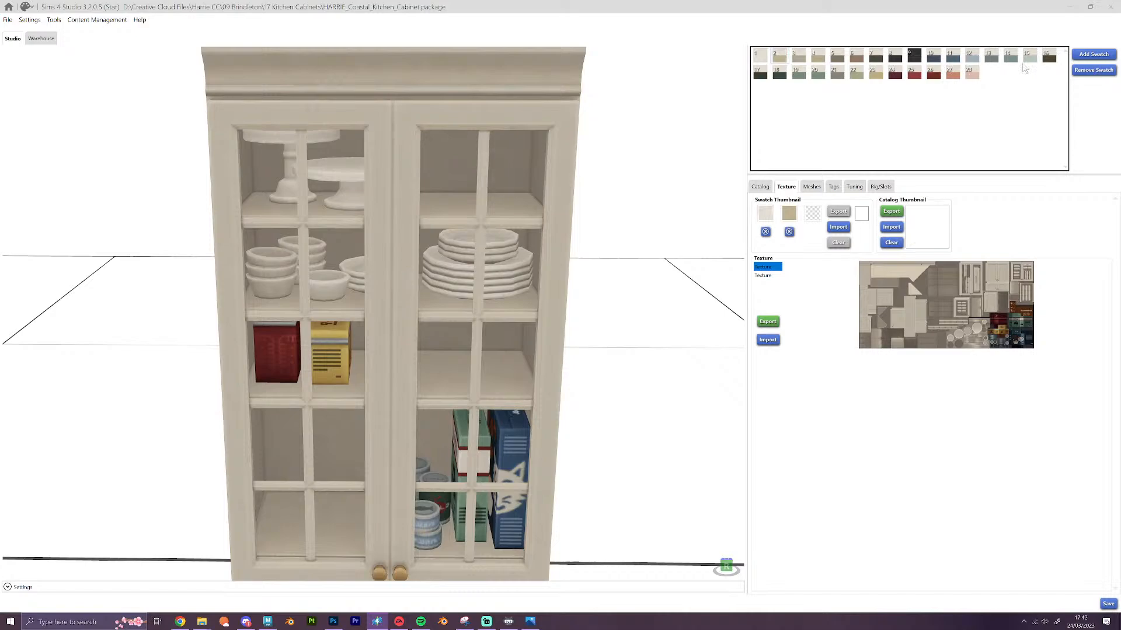
Clear the first thumbnail colour from swatches 2 to 8 so each keeps only its second colour
left_click(765, 232)
left_click(798, 57)
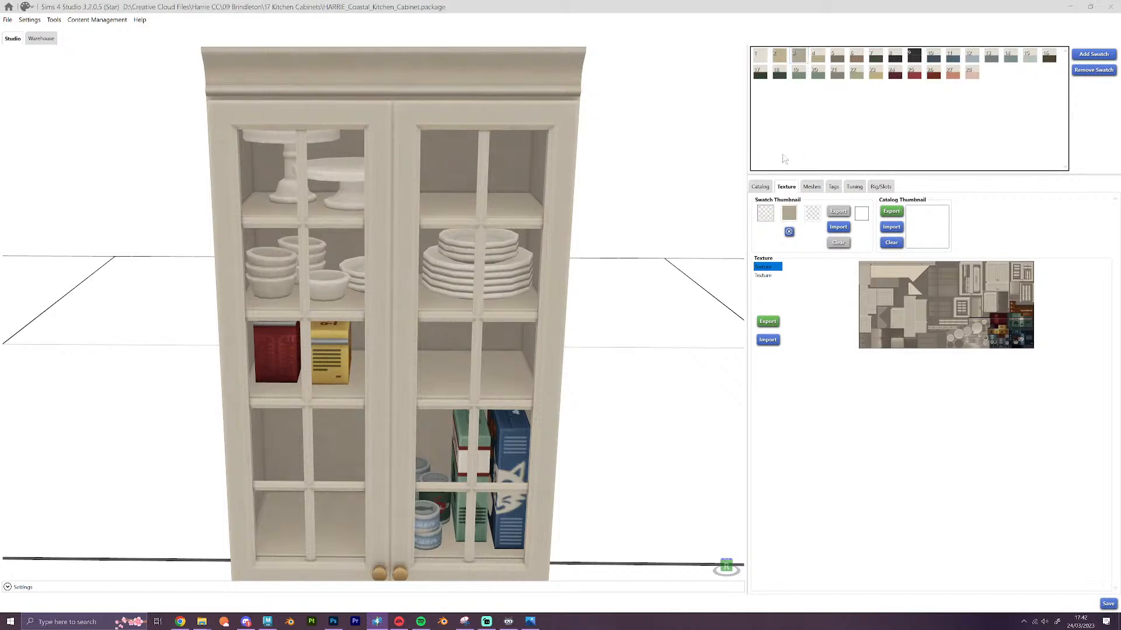
left_click(817, 59)
left_click(837, 56)
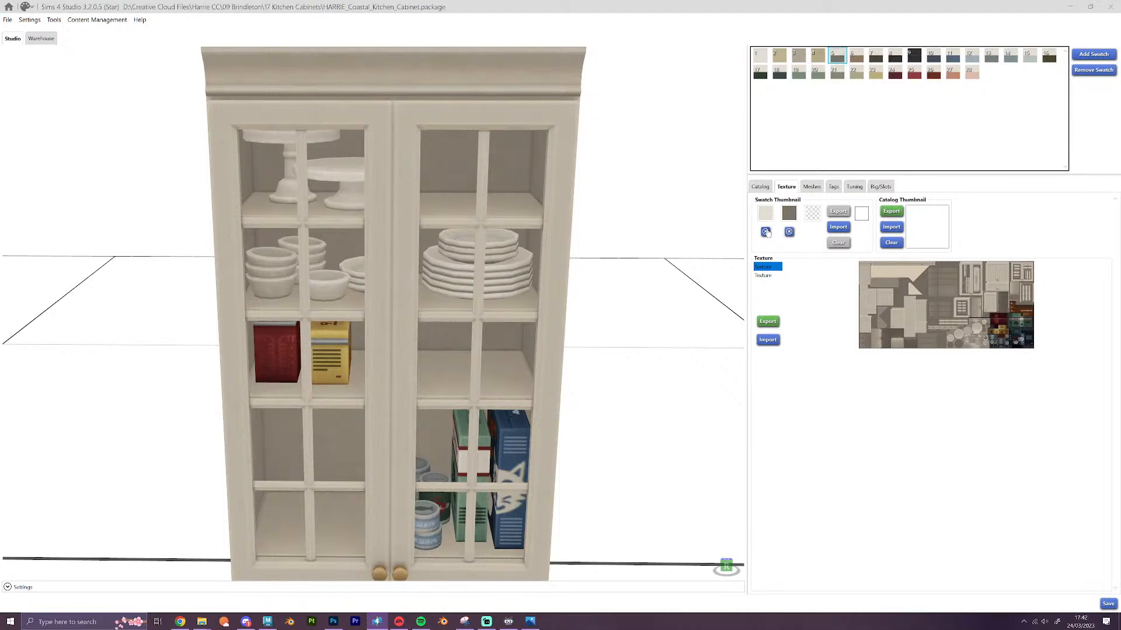
left_click(766, 232)
left_click(856, 58)
left_click(766, 233)
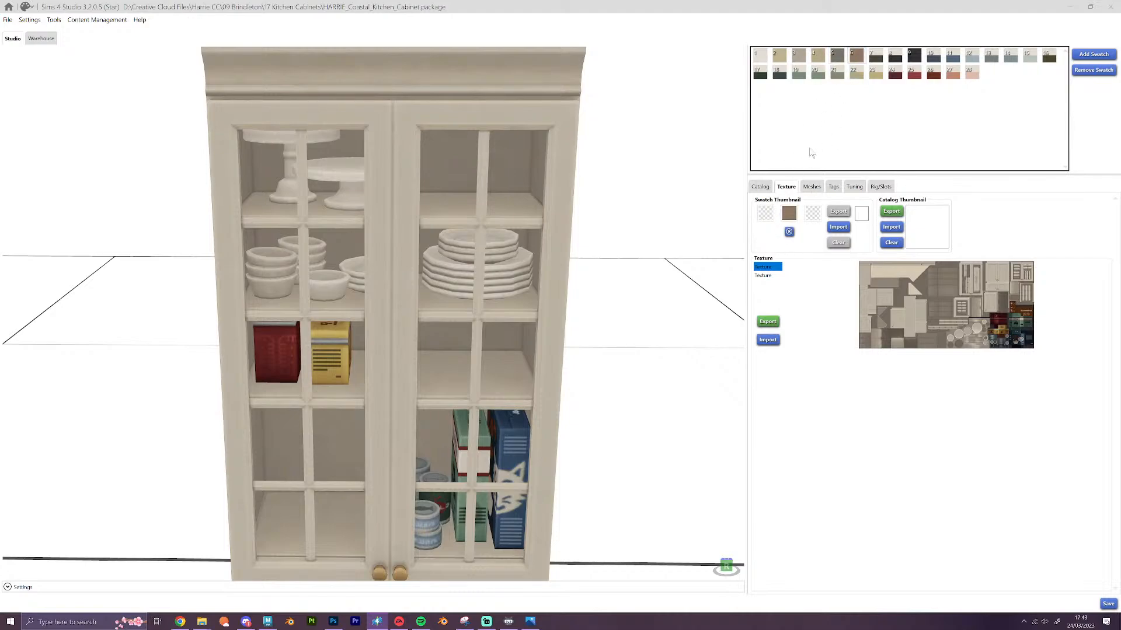
left_click(875, 54)
left_click(766, 232)
left_click(894, 57)
left_click(765, 232)
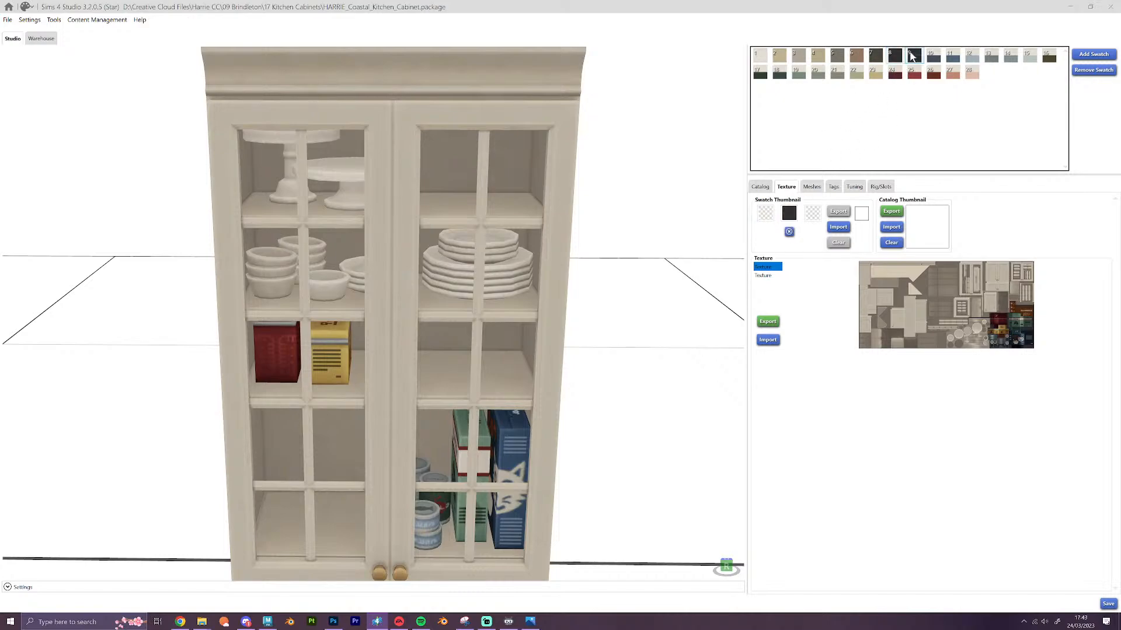
Remove the all-black swatch 9 and clear the first thumbnail colour from the dark blue swatch that takes its place
left_click(914, 56)
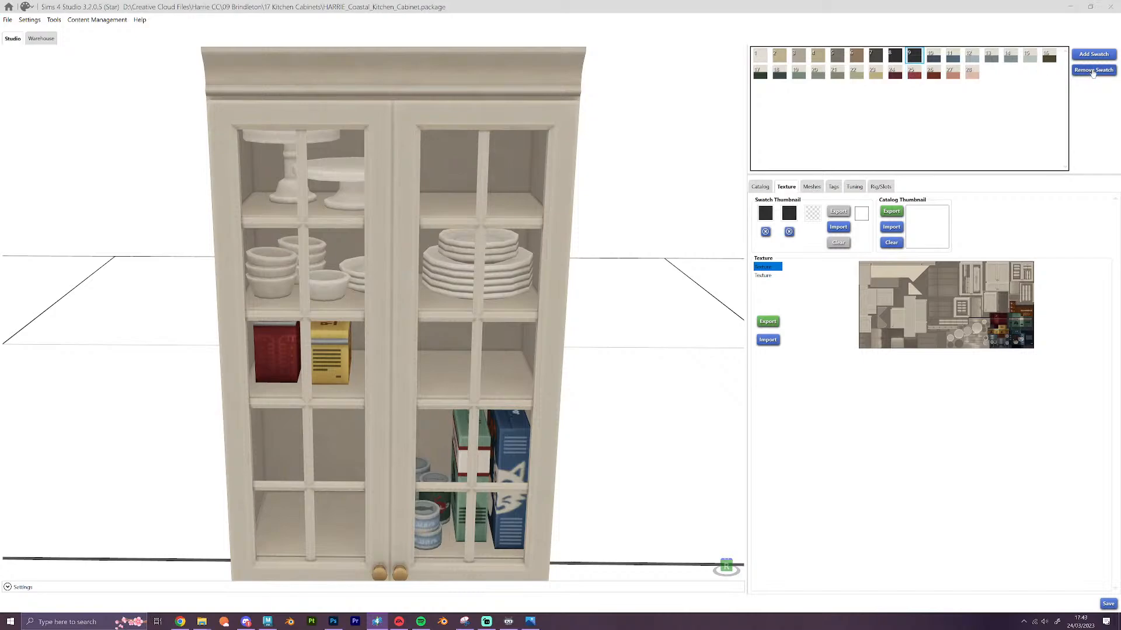
left_click(1093, 70)
left_click(914, 55)
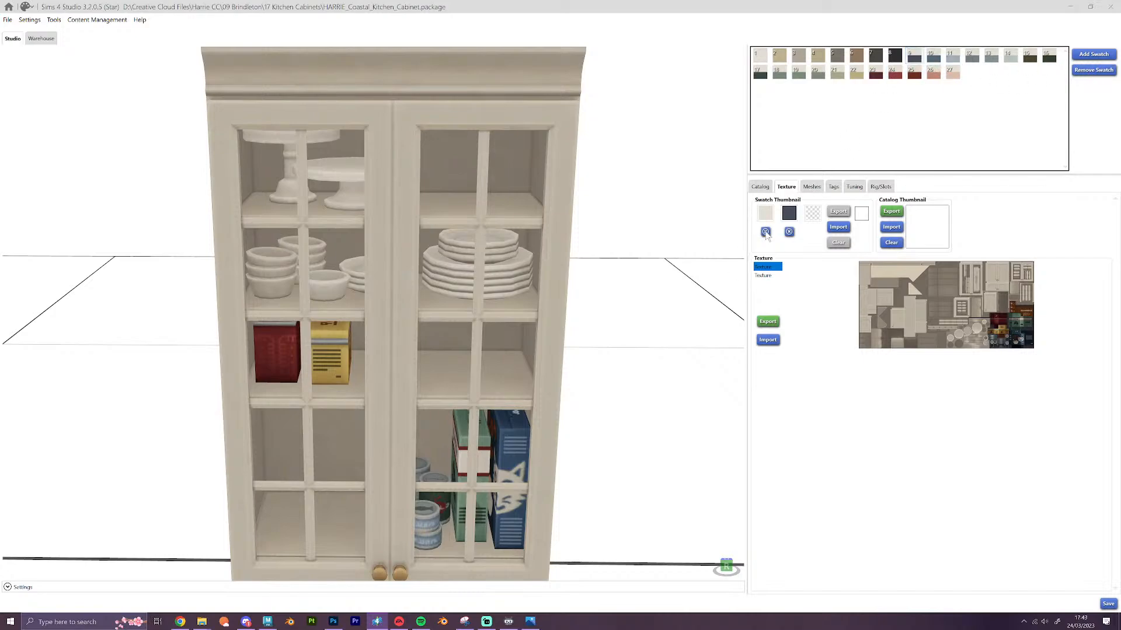
left_click(766, 232)
Clear the first thumbnail colour from swatches 10 to 16, keeping their second colours
left_click(931, 55)
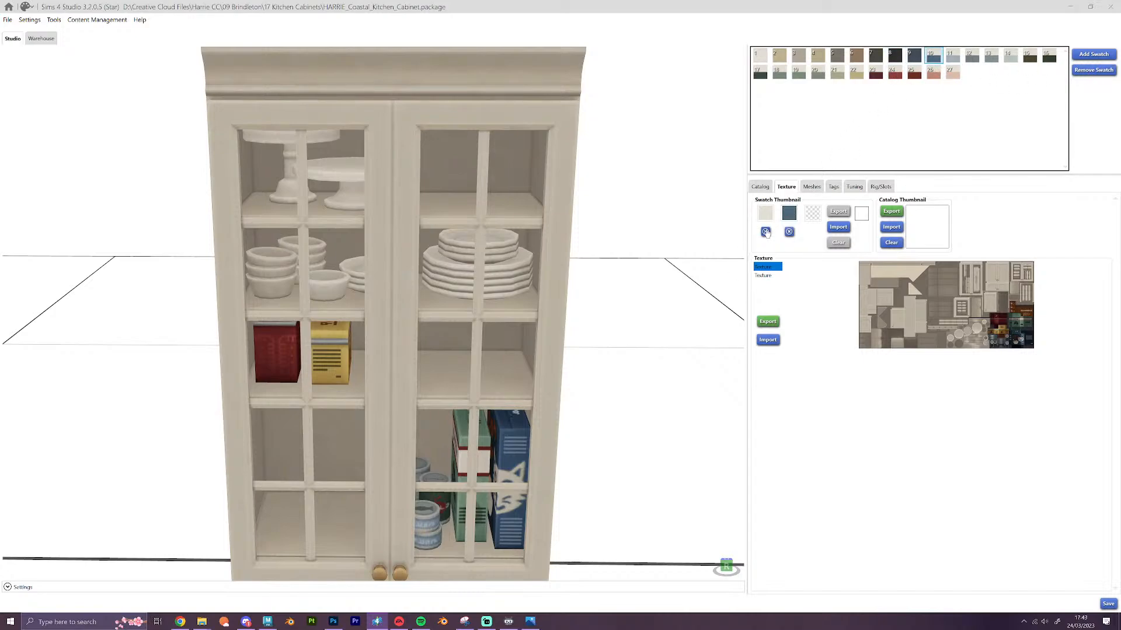
left_click(952, 56)
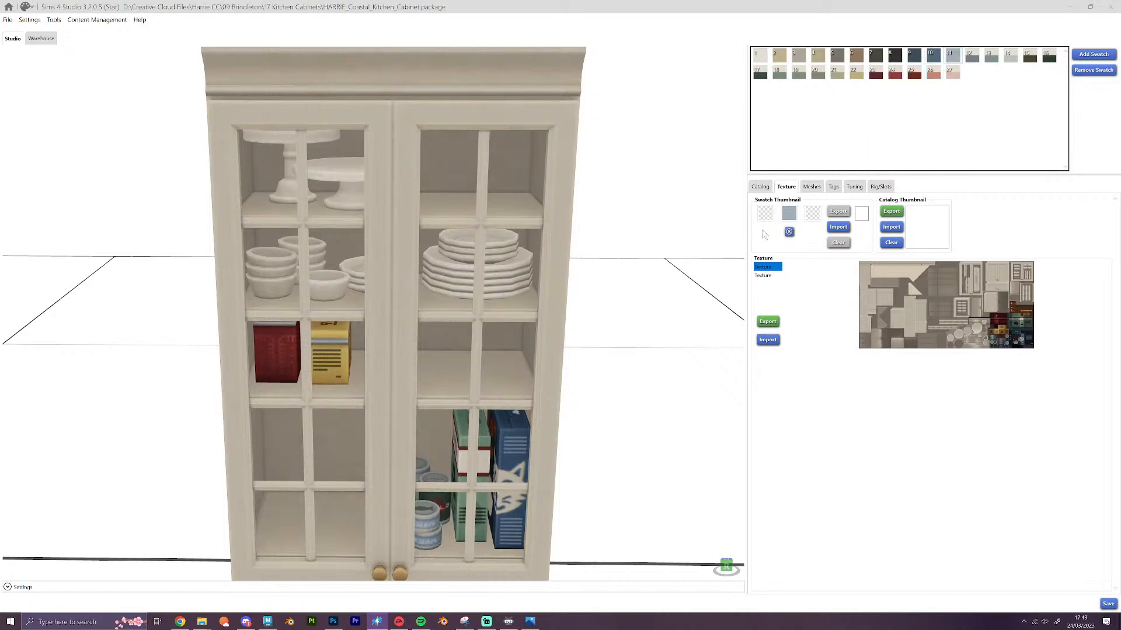
left_click(970, 56)
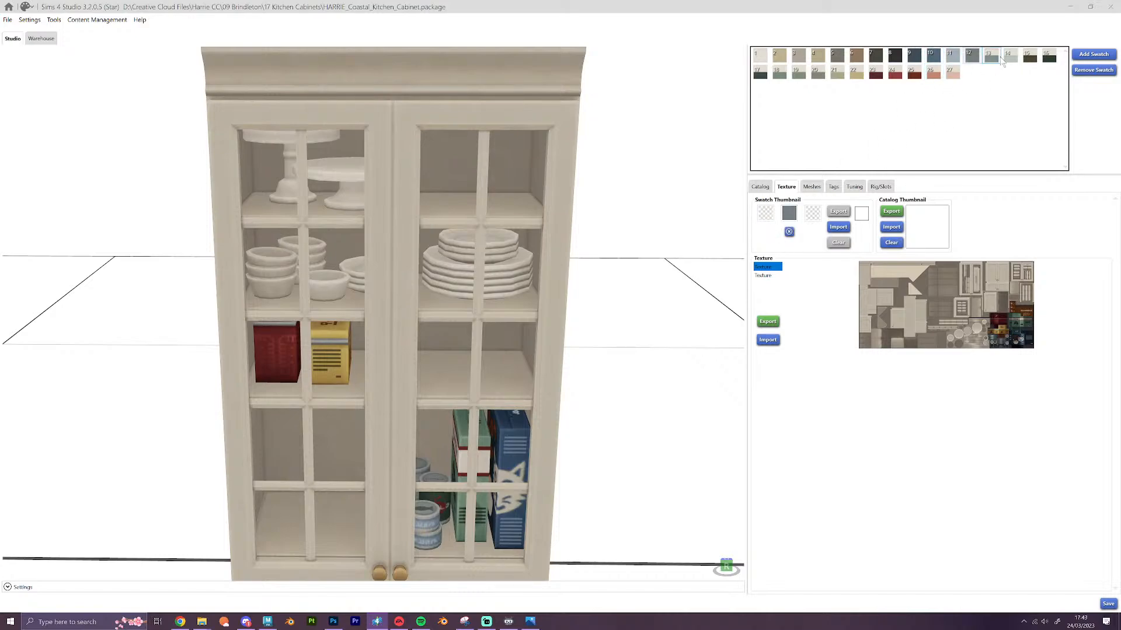
left_click(1010, 56)
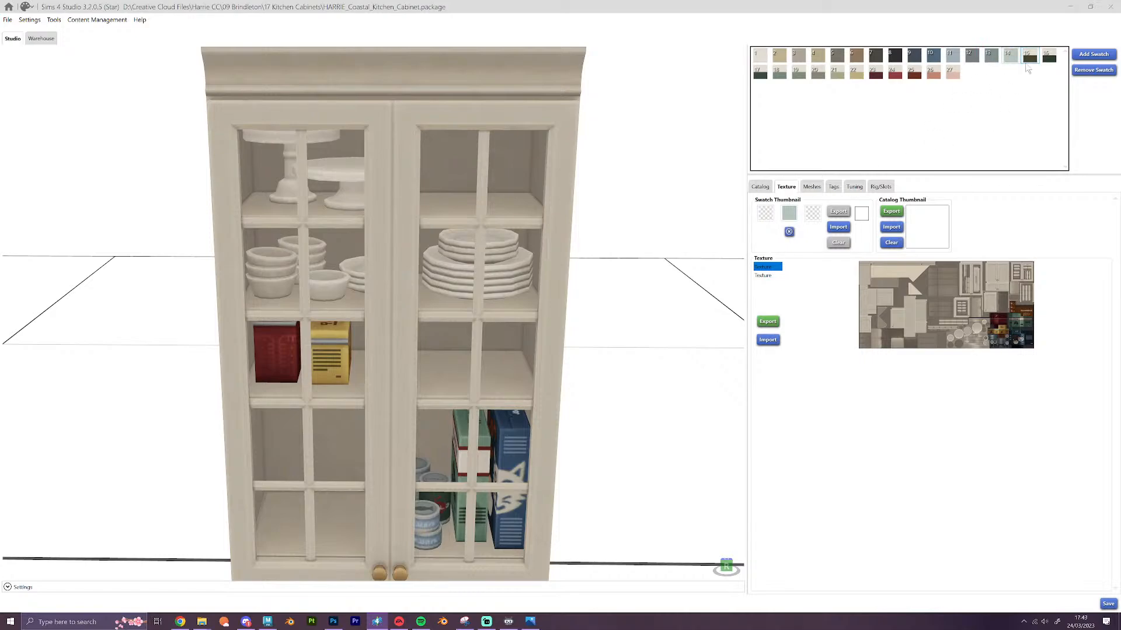
left_click(1029, 56)
left_click(767, 232)
left_click(1052, 56)
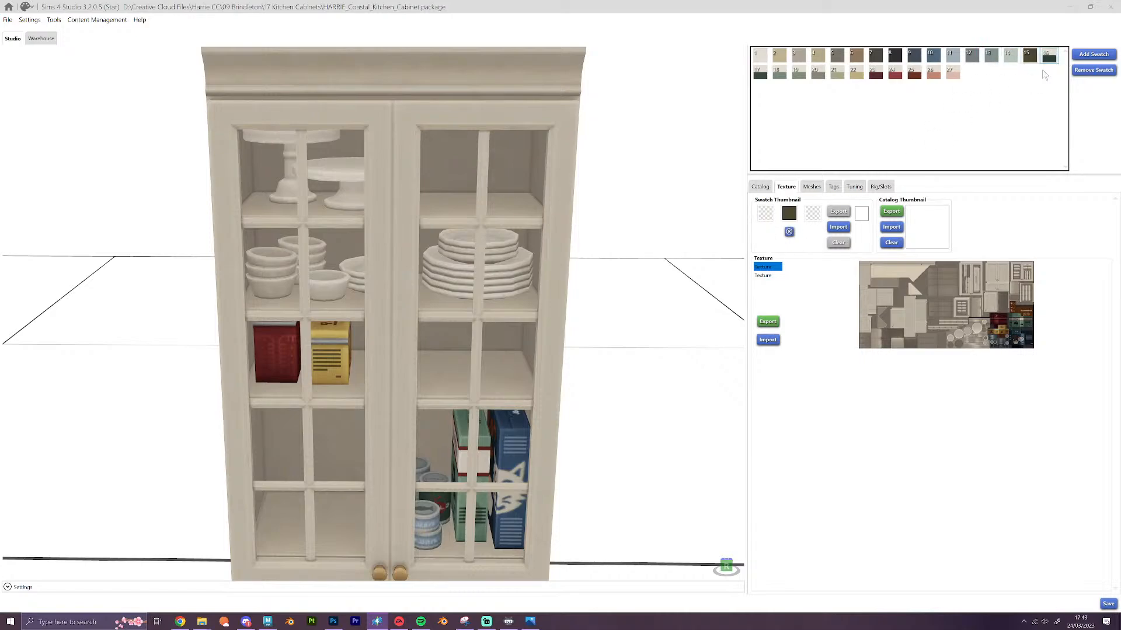
left_click(765, 231)
Clear the first thumbnail colour from swatches 17 to 27 in the second row, keeping their second colours
left_click(760, 73)
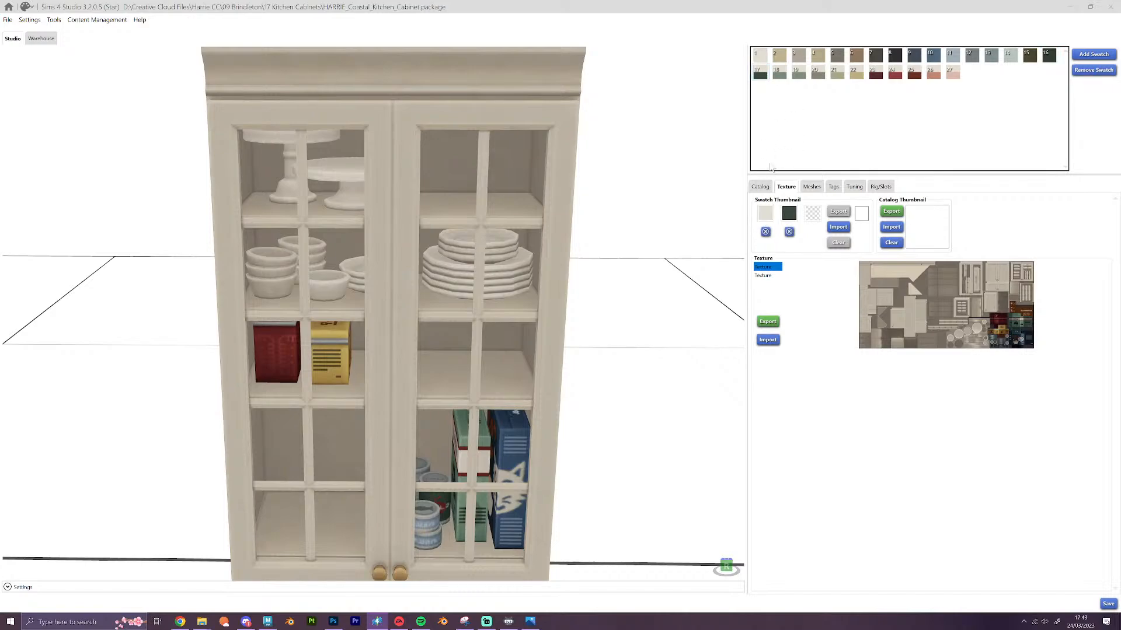
left_click(765, 231)
left_click(779, 73)
left_click(766, 232)
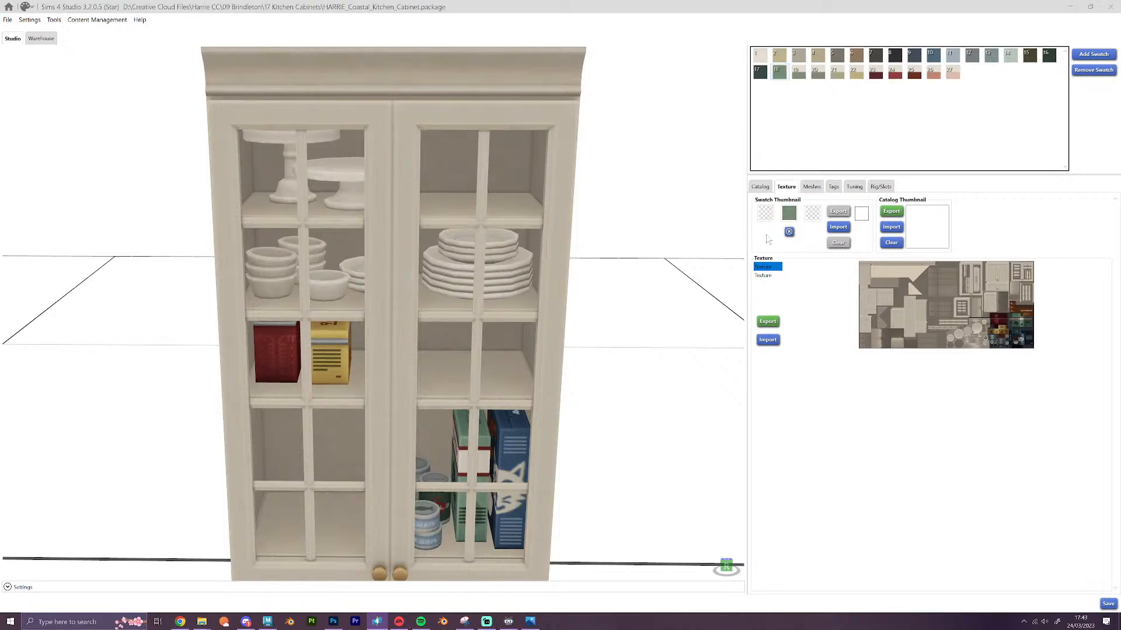
left_click(798, 73)
left_click(766, 232)
left_click(818, 73)
left_click(837, 73)
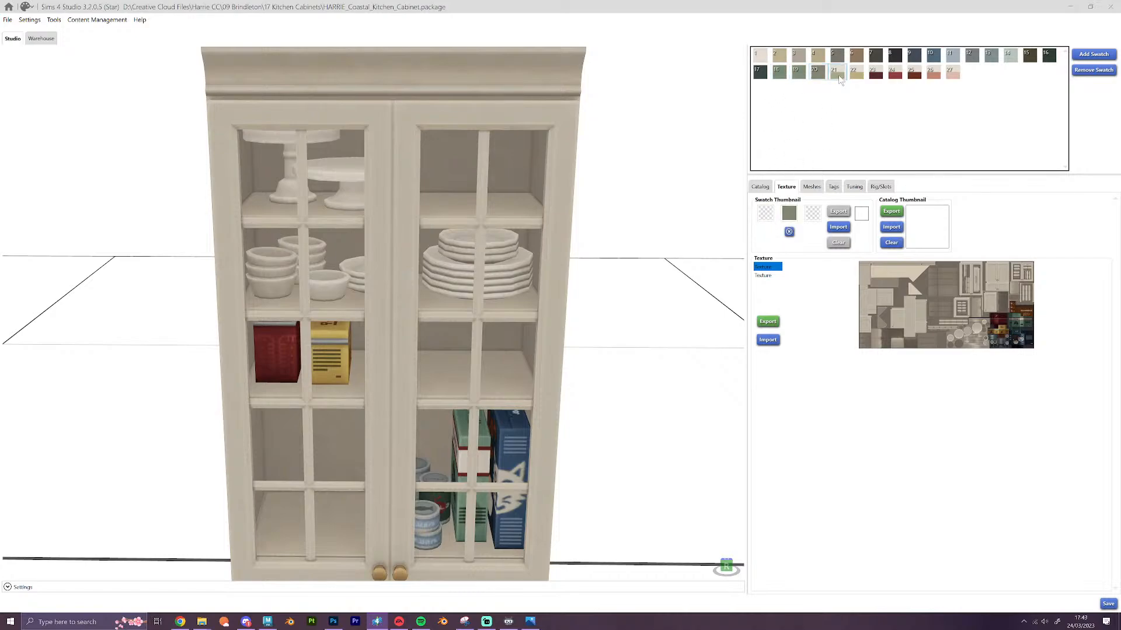
left_click(766, 232)
left_click(856, 73)
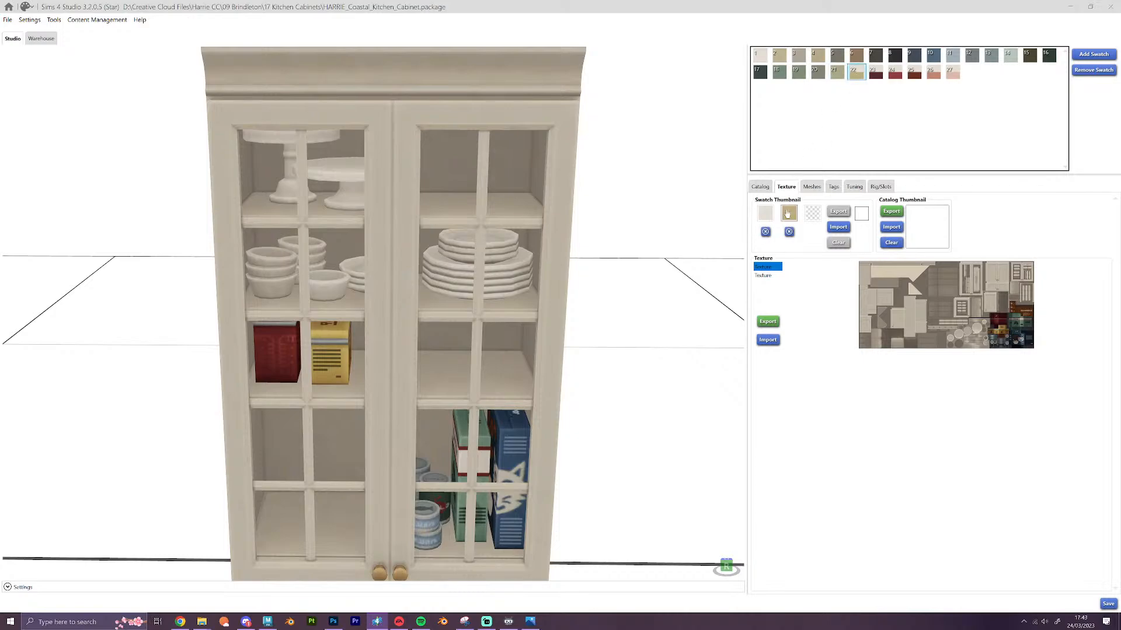
left_click(766, 231)
left_click(875, 73)
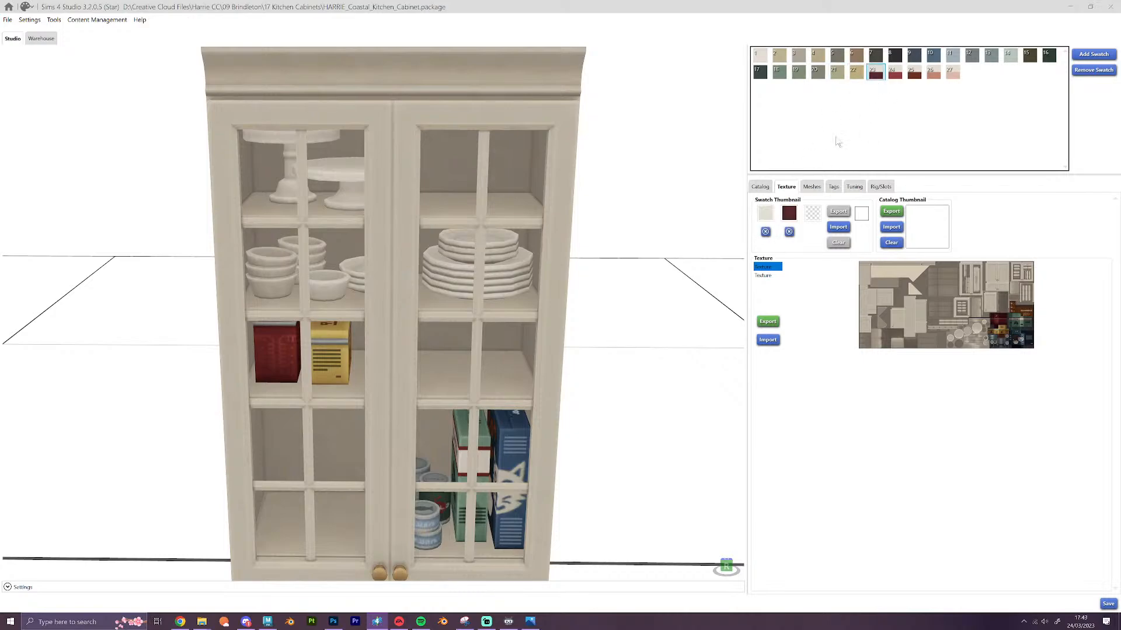
left_click(766, 231)
left_click(895, 73)
left_click(766, 232)
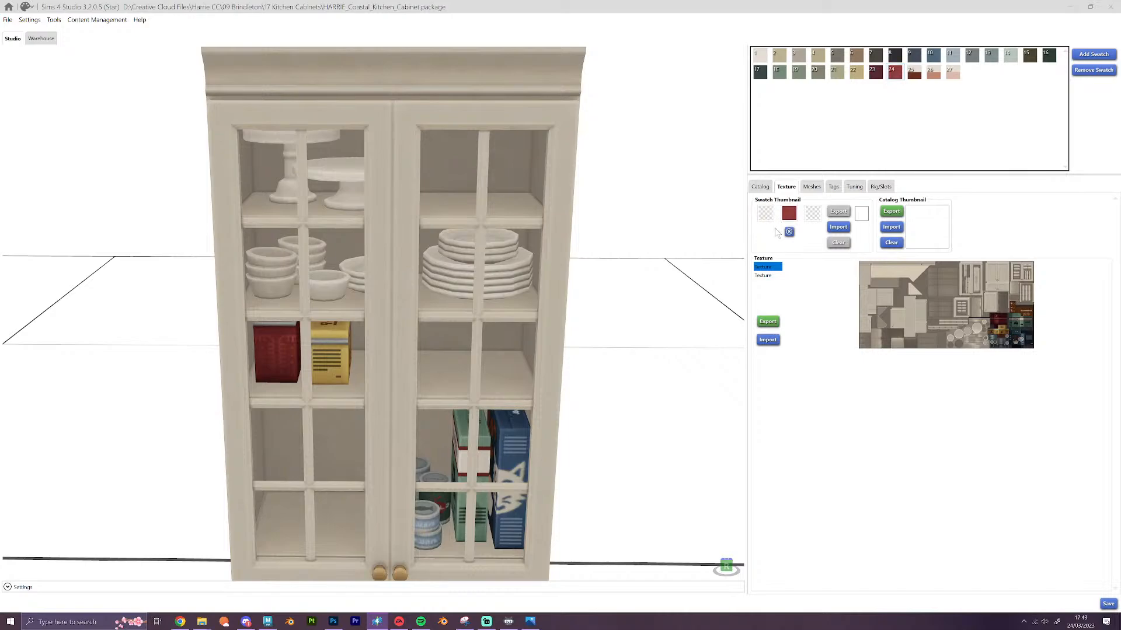
left_click(914, 73)
left_click(765, 232)
left_click(934, 73)
left_click(766, 232)
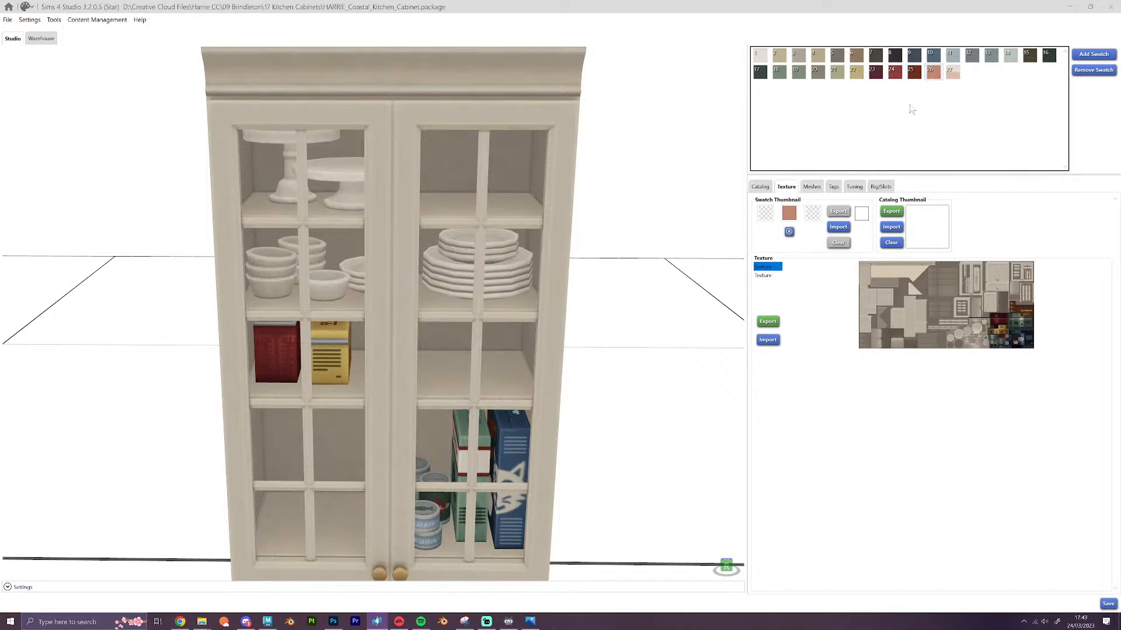
left_click(952, 73)
left_click(766, 232)
Inspect the cabinet preview, then switch to Photoshop to check the numbered swatch layers and the save progress of Cabinets_Diffuse.psd
scroll(639, 246, "down", 3)
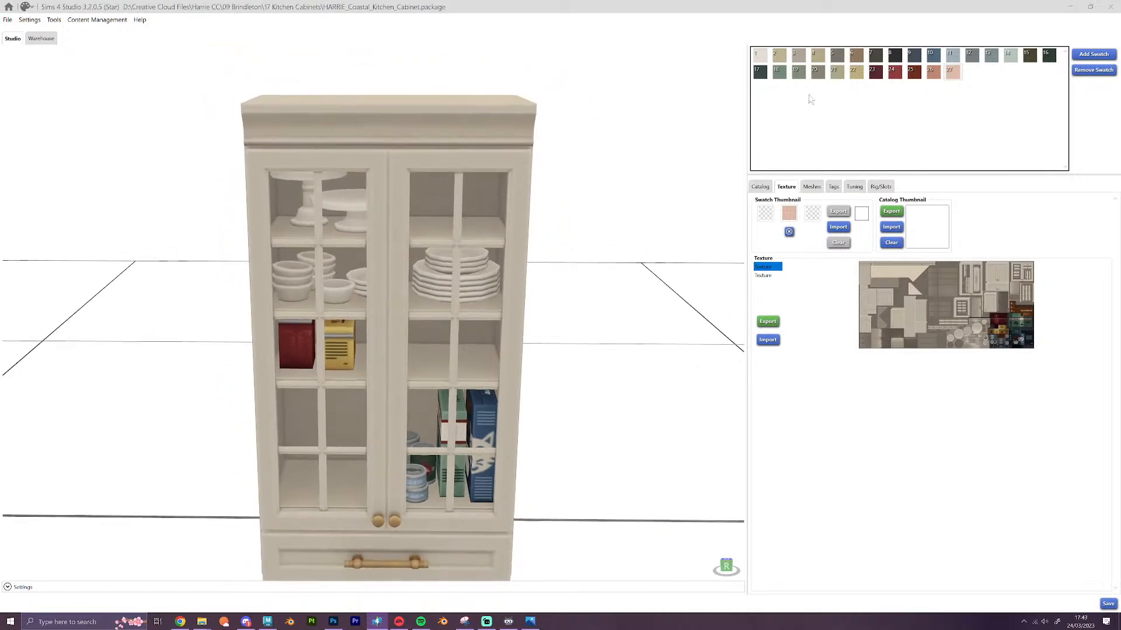
scroll(630, 242, "up", 3)
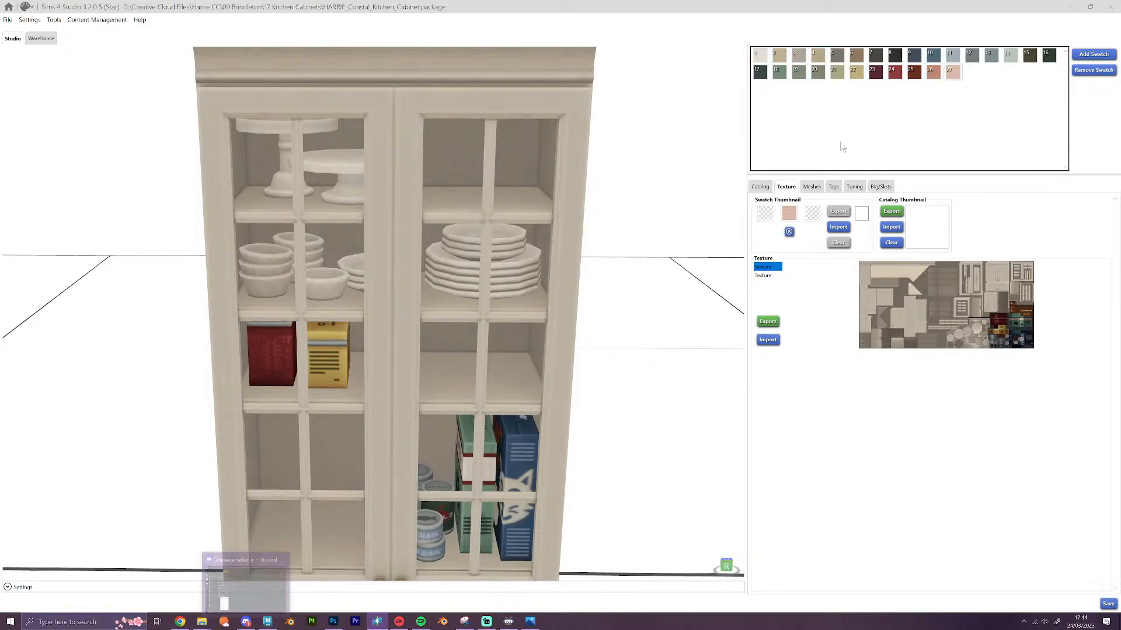
left_click(331, 623)
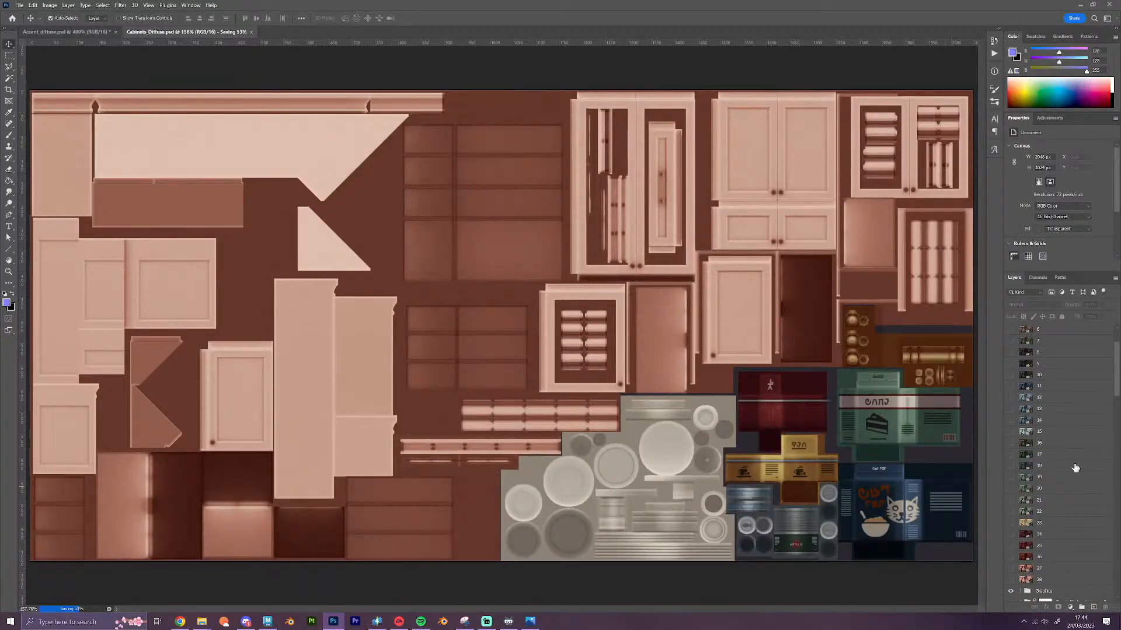
scroll(1076, 467, "up", 2)
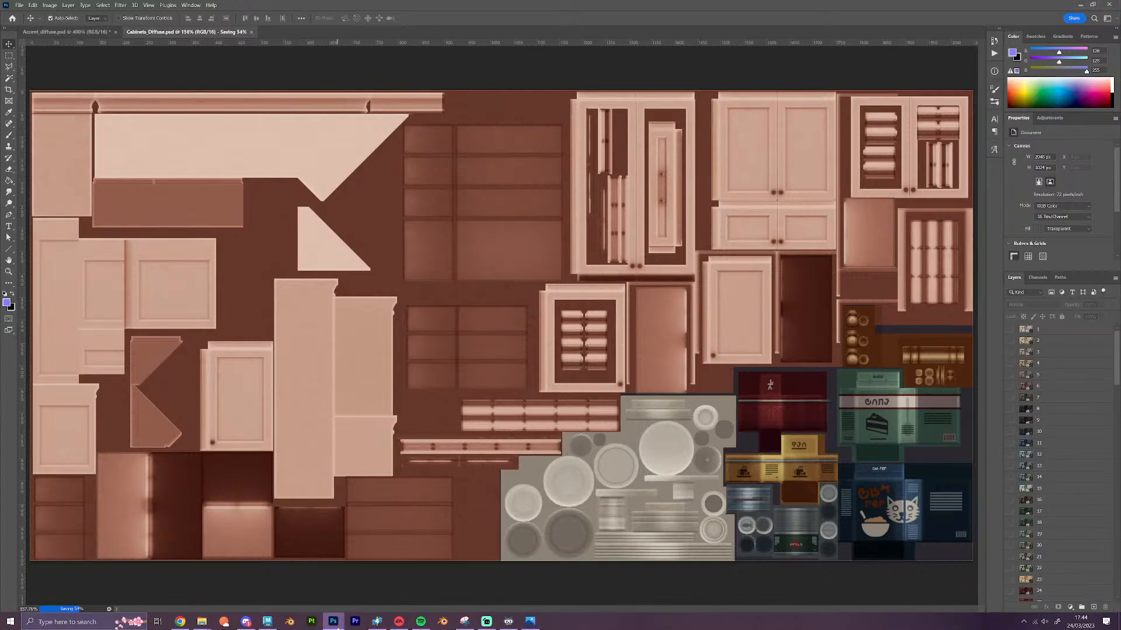
mouse_move(335, 624)
mouse_move(267, 622)
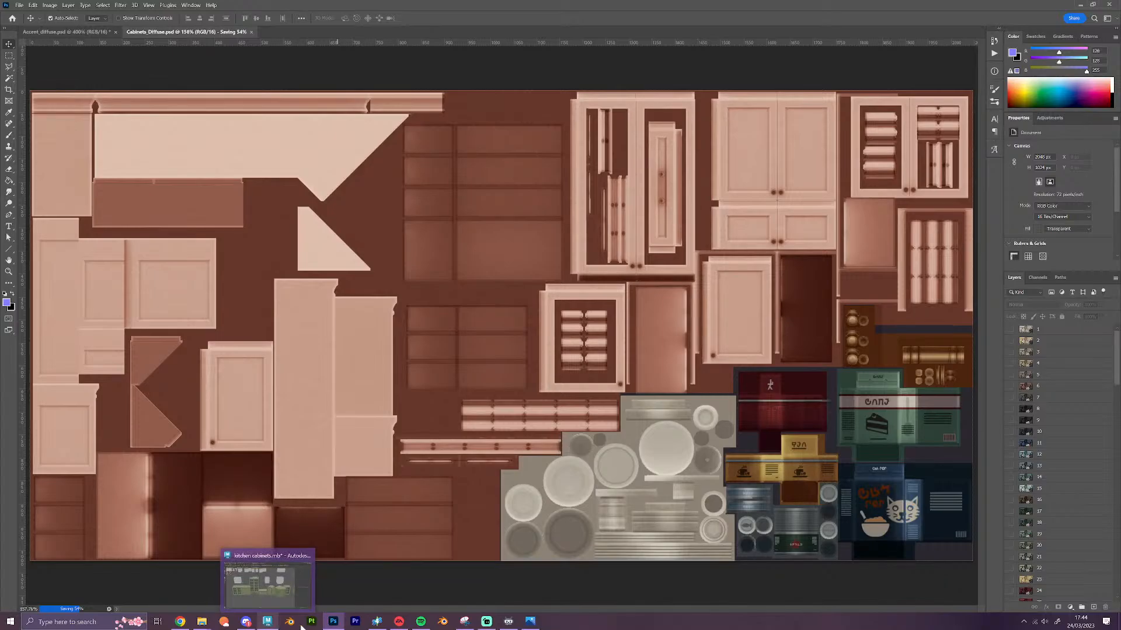
Switch to Sims 4 Studio, add a new black swatch and reorder it beside the existing black swatch 8
left_click(372, 624)
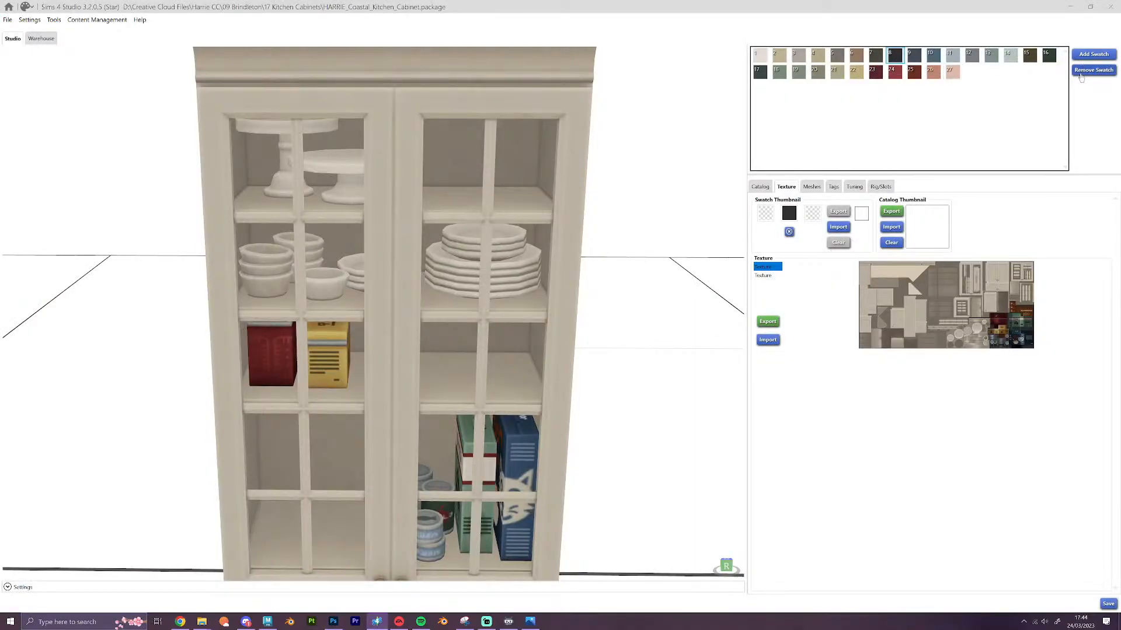
left_click(1093, 54)
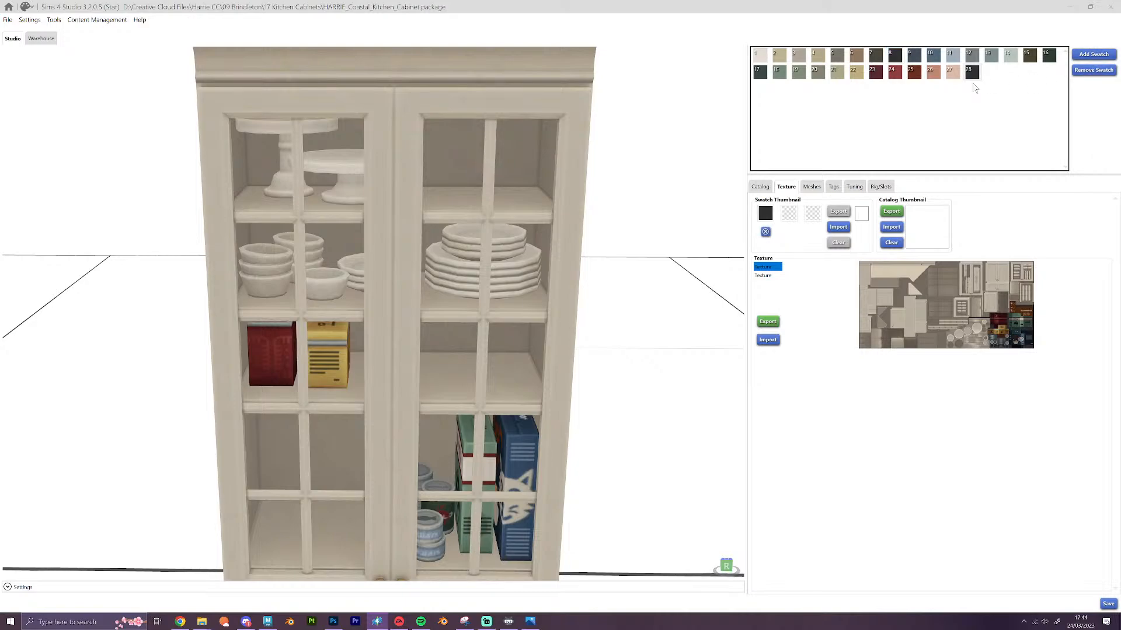
left_click(768, 276)
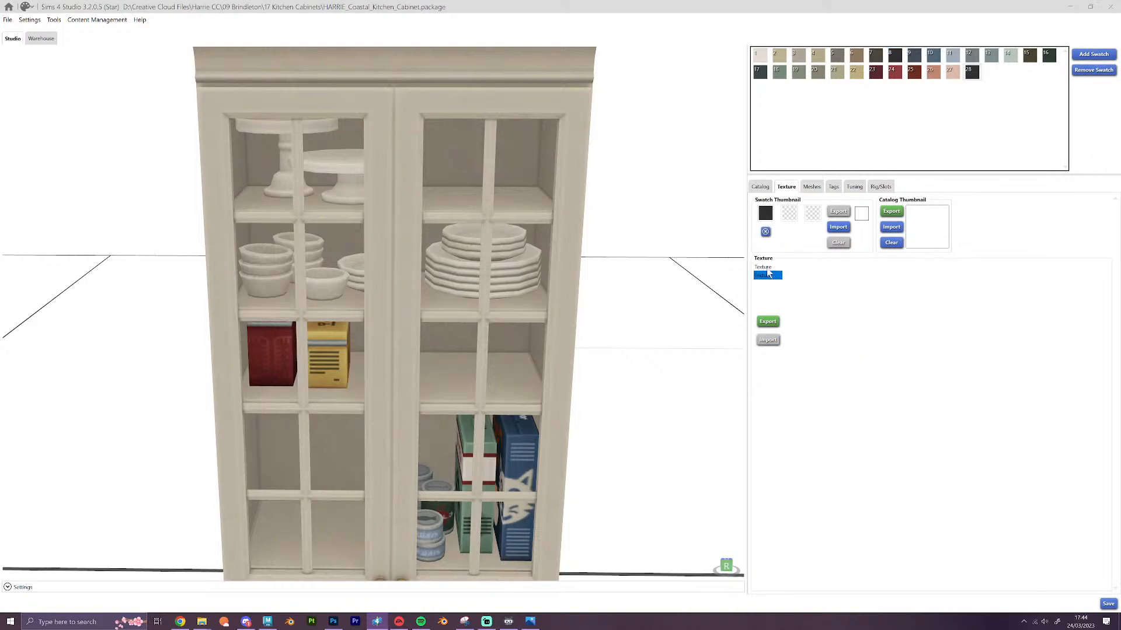
left_click(770, 267)
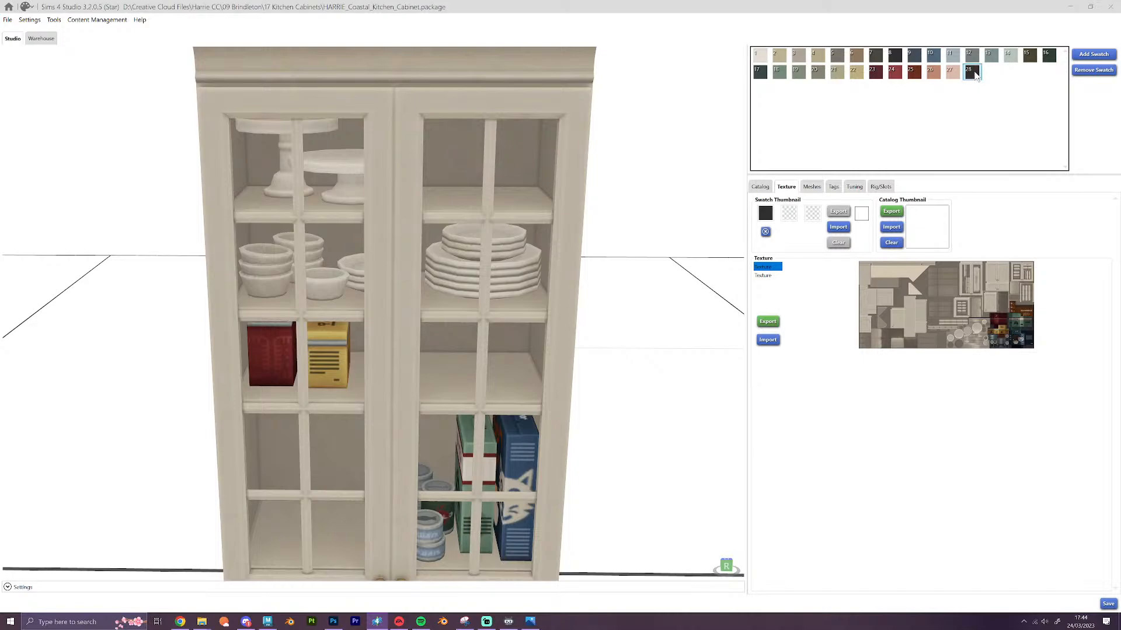
left_click_drag(974, 73, 902, 58)
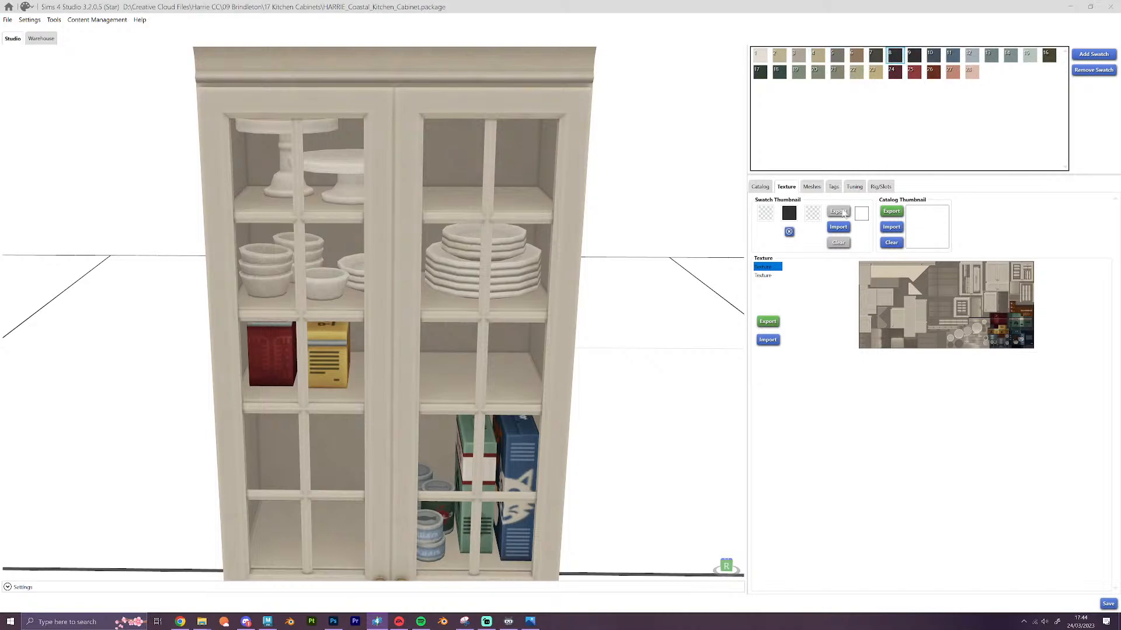
Paste black into the first and second thumbnail colours of the paired black swatches 8 and 9
left_click(764, 217)
key("ctrl+v")
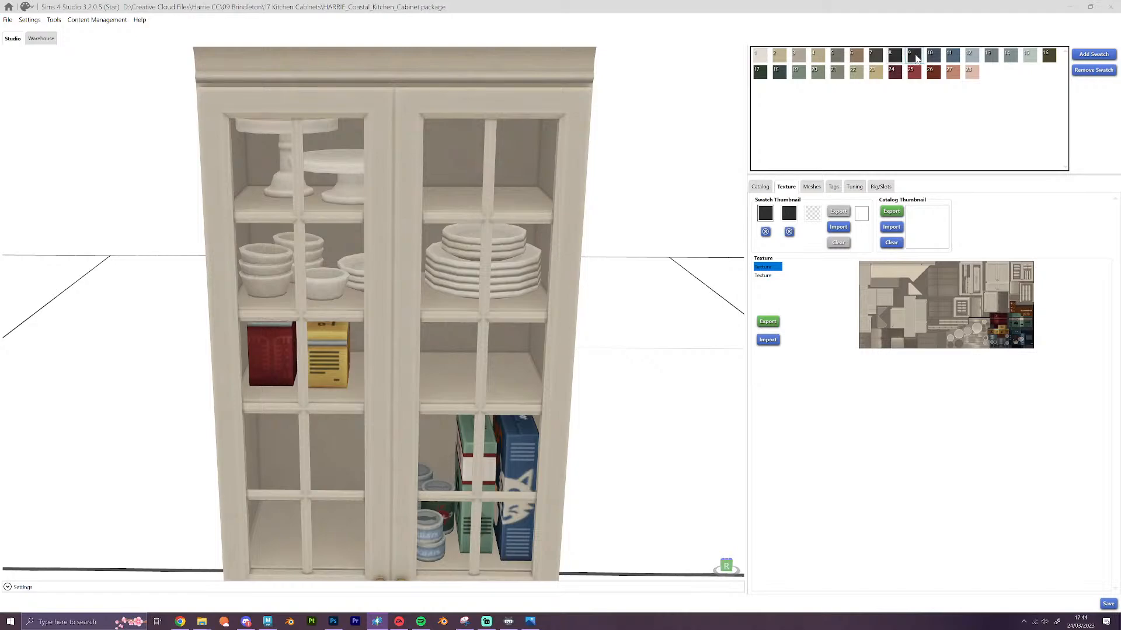
left_click(789, 232)
left_click(792, 216)
key("ctrl+v")
Clear swatch 1's catalog thumbnail and import PNG texture 1 from the Swatches folder as its diffuse texture
left_click(760, 55)
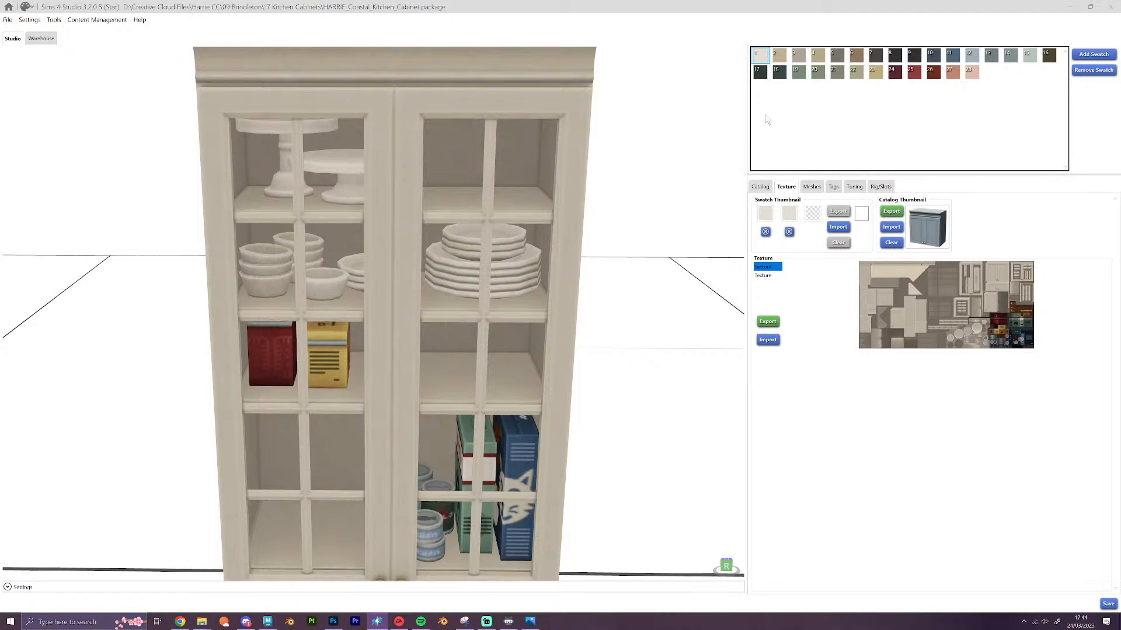
left_click(891, 242)
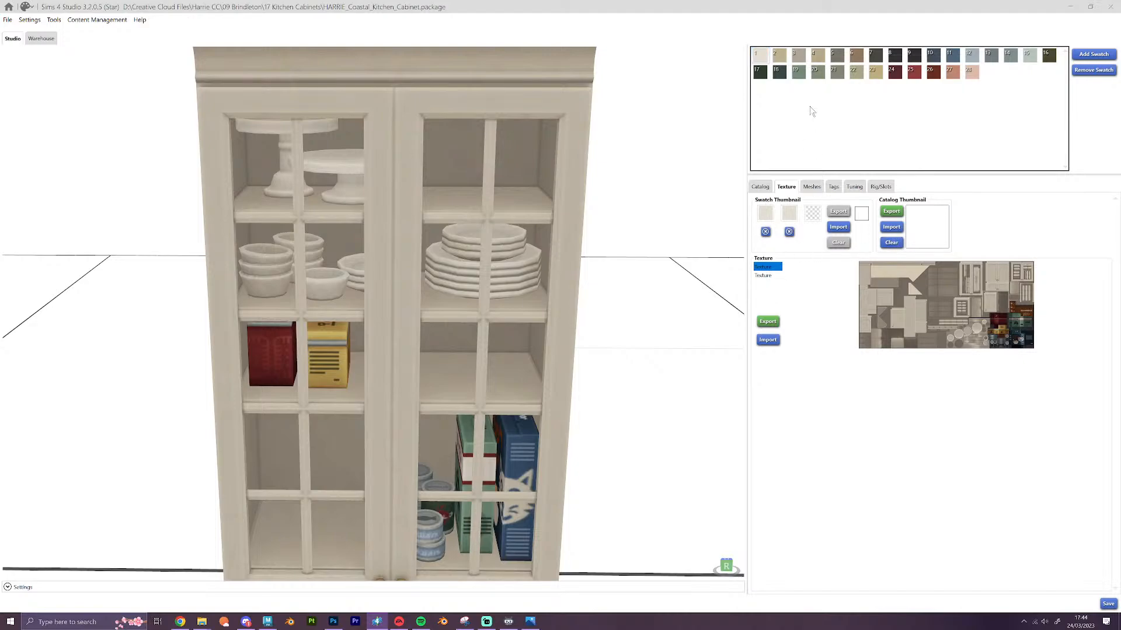
left_click(781, 61)
left_click(761, 60)
left_click(767, 340)
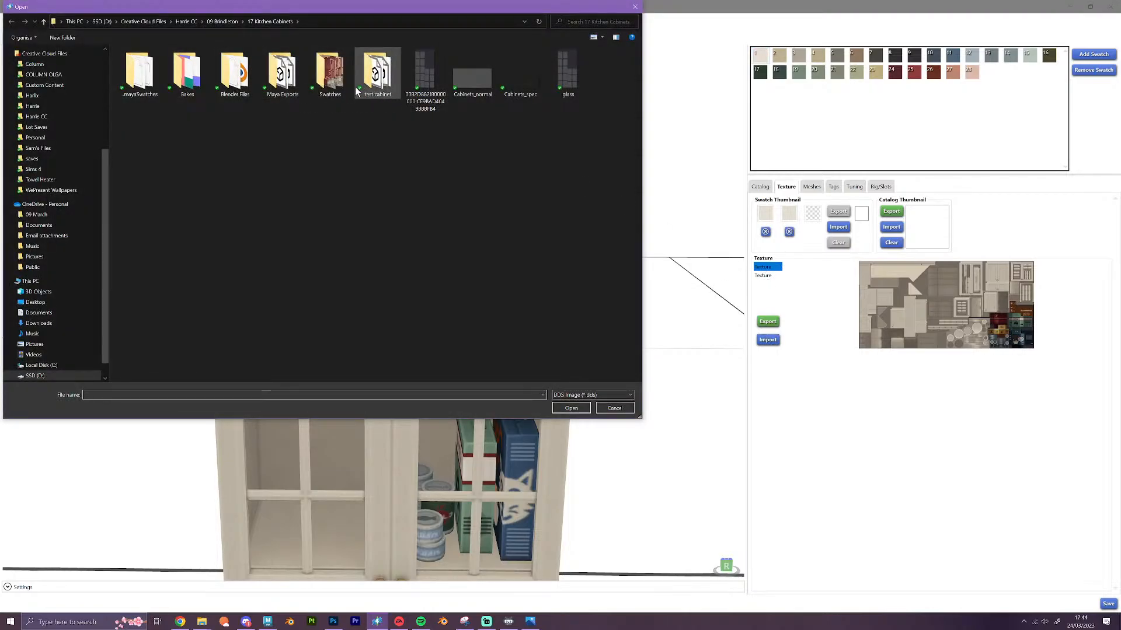
double_click(336, 79)
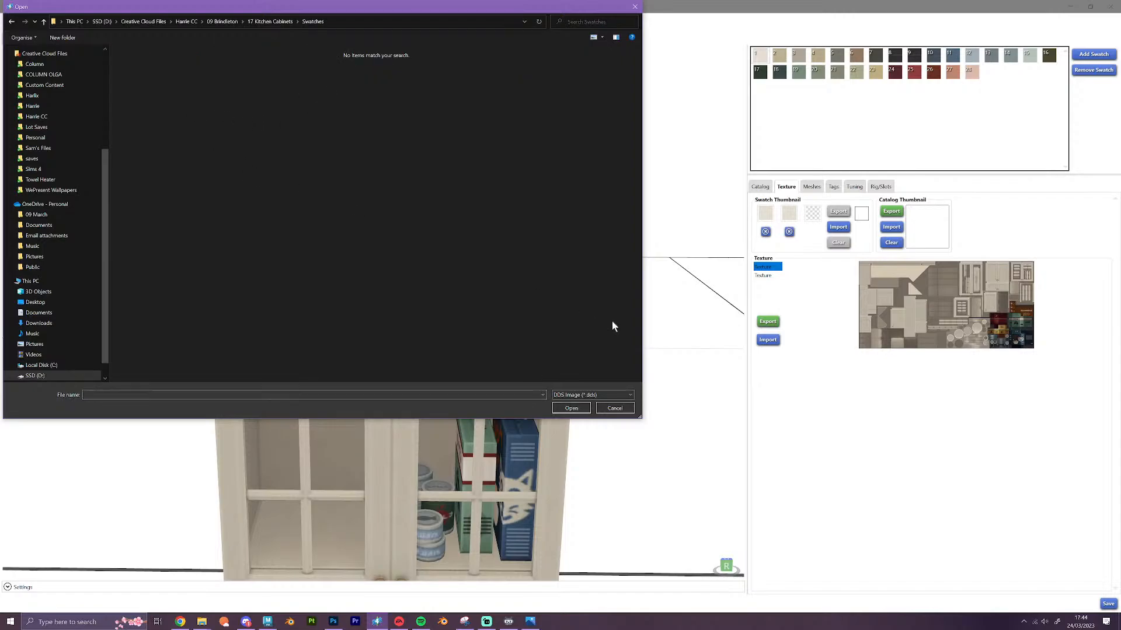
left_click(590, 395)
left_click(583, 412)
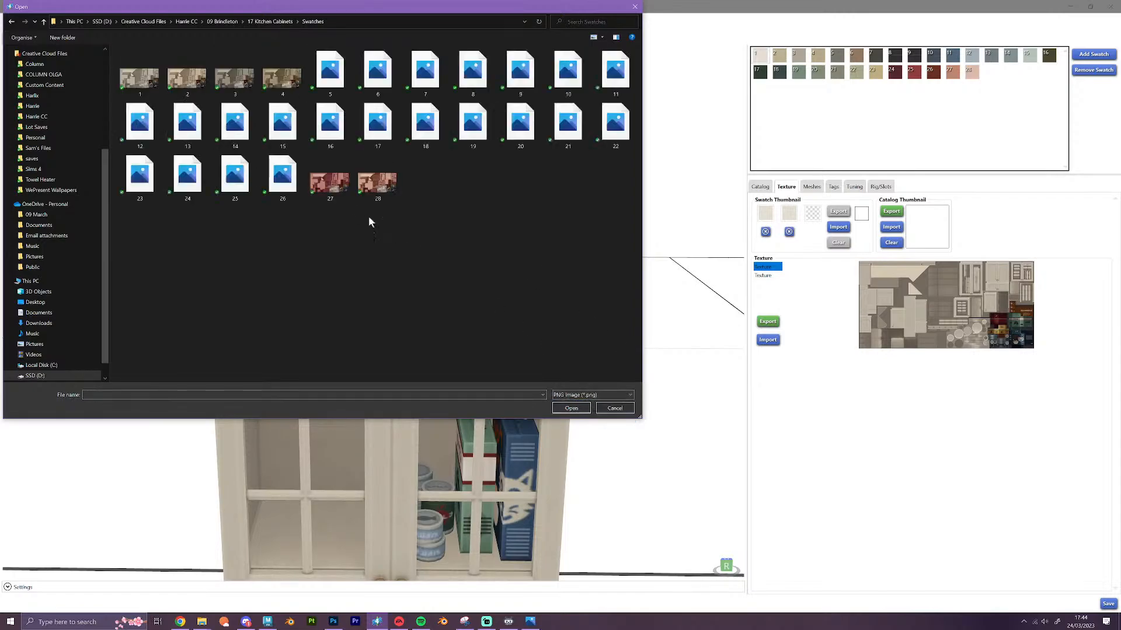
double_click(140, 78)
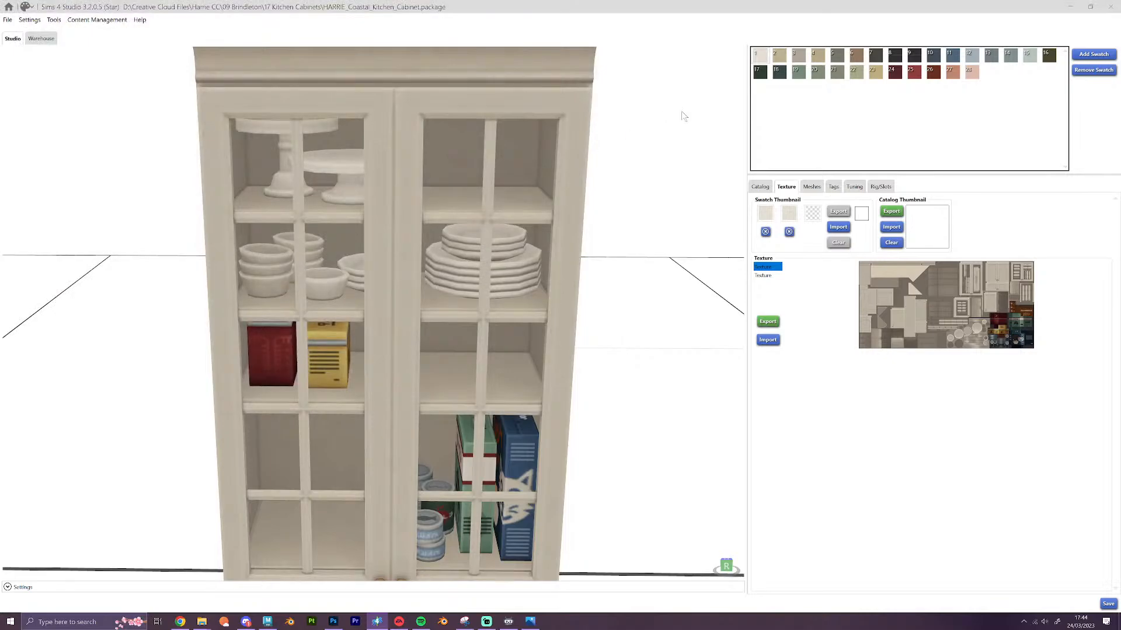
Import PNG textures 2 and 3 from the Swatches folder into swatches 2 and 3 respectively
left_click(779, 55)
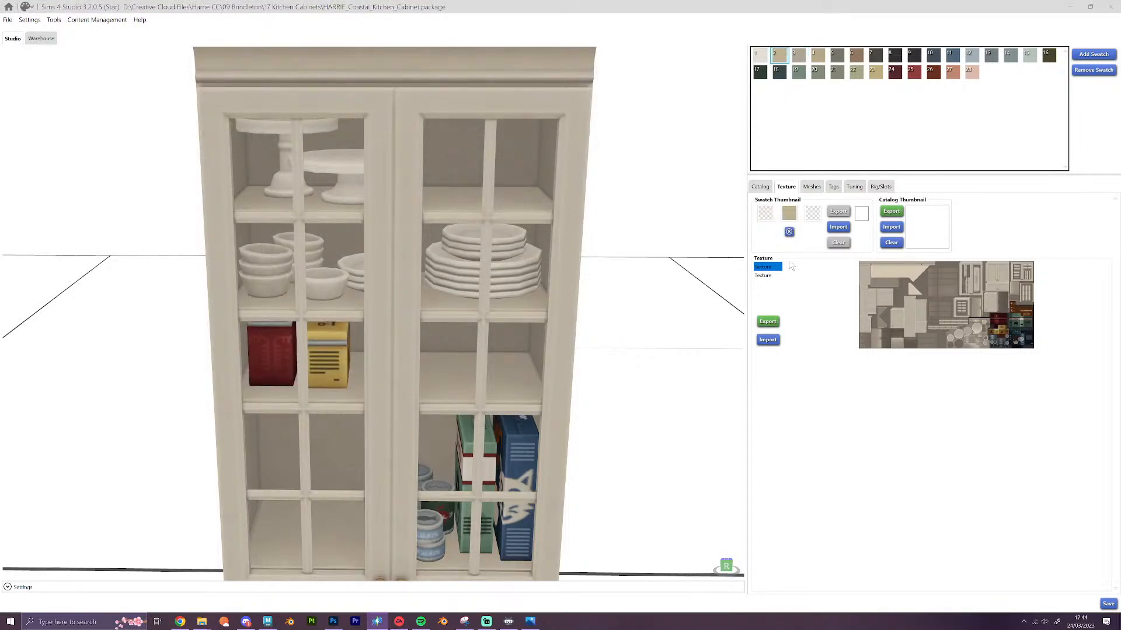
left_click(768, 340)
double_click(234, 117)
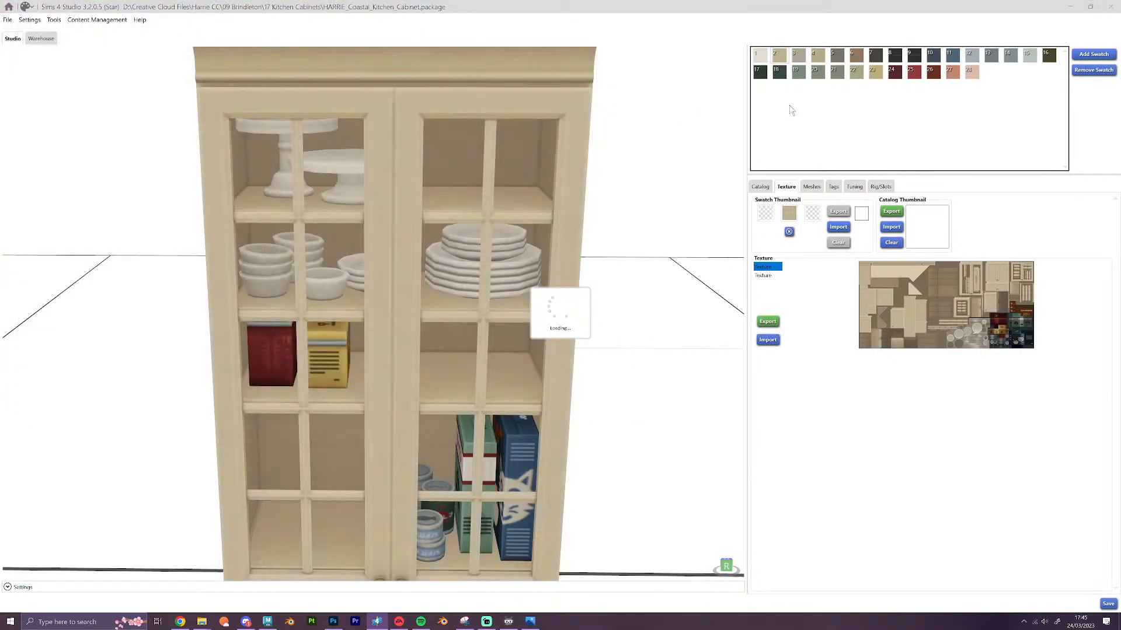
left_click(801, 55)
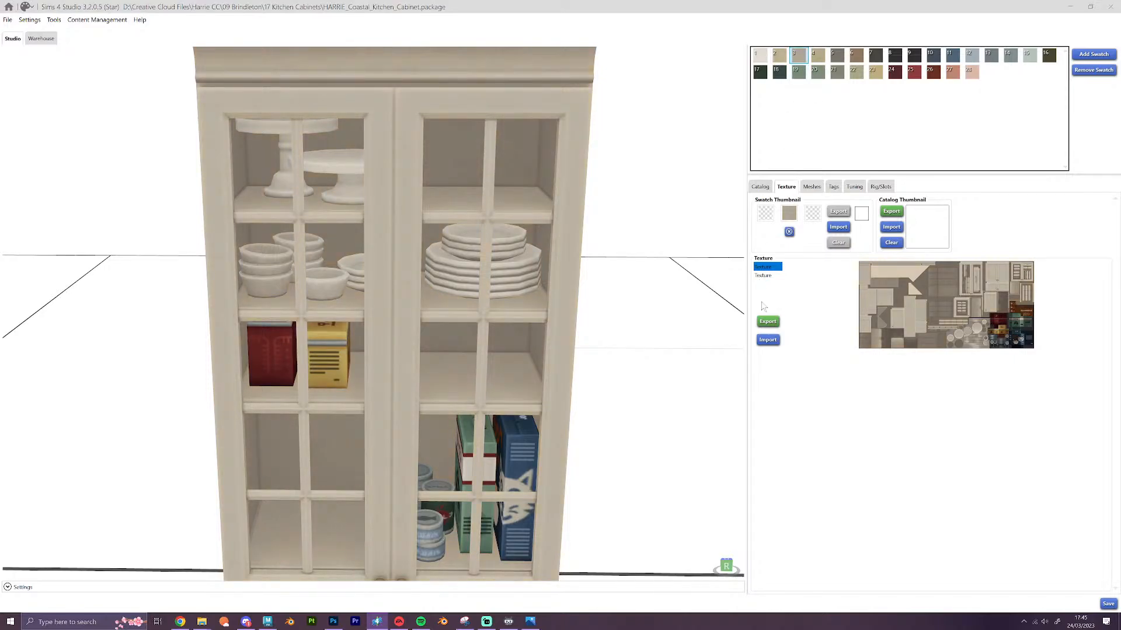
scroll(558, 202, "down", 5)
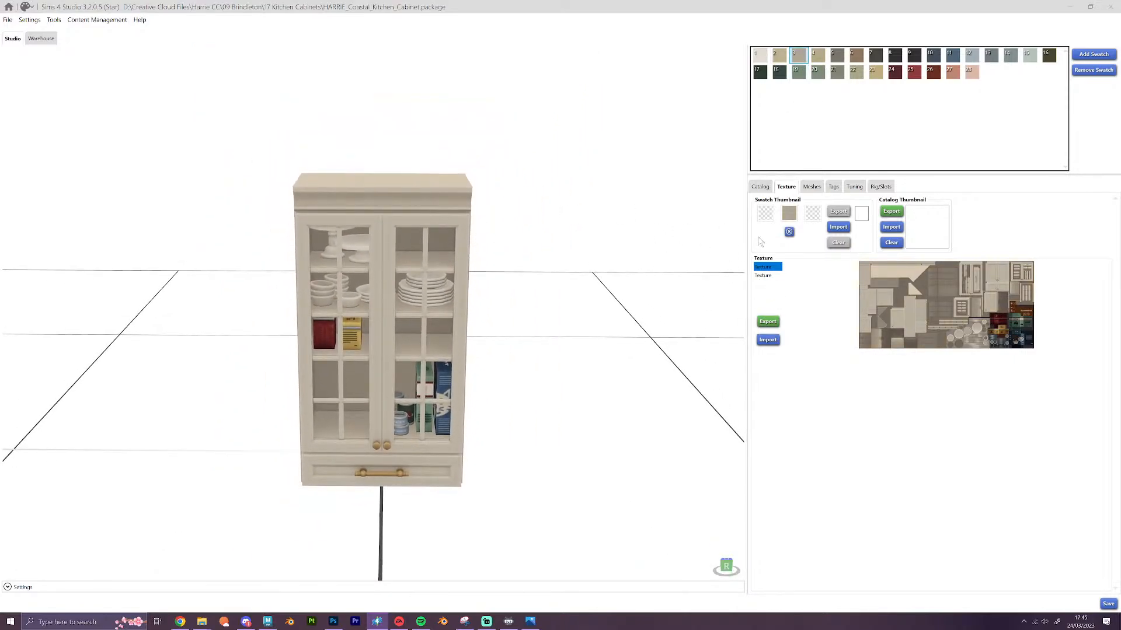
left_click(767, 339)
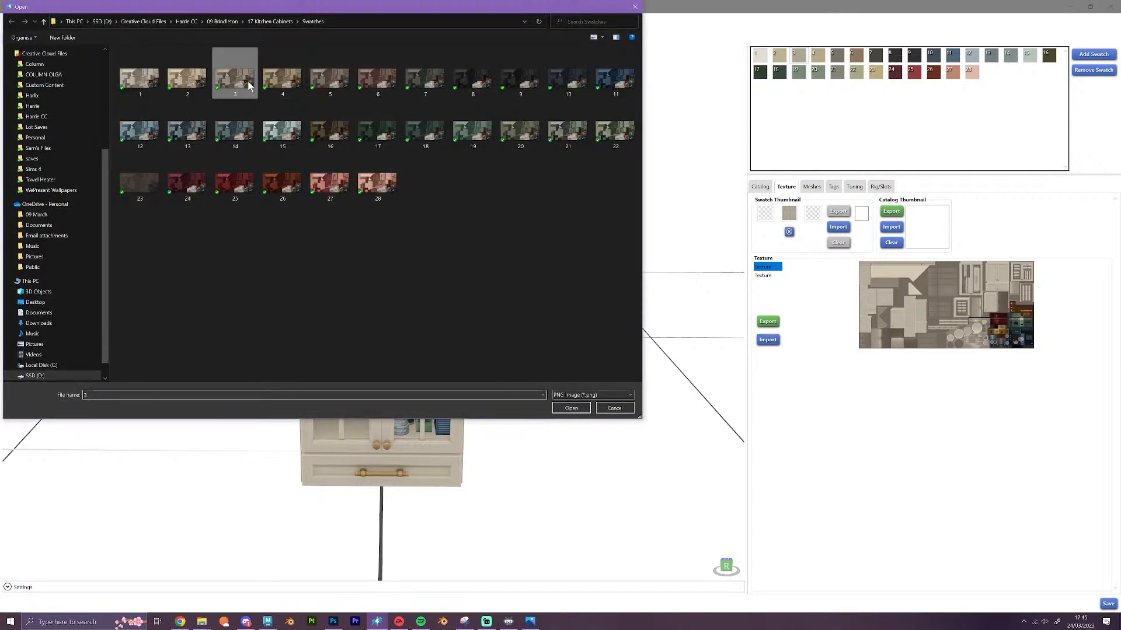
double_click(234, 64)
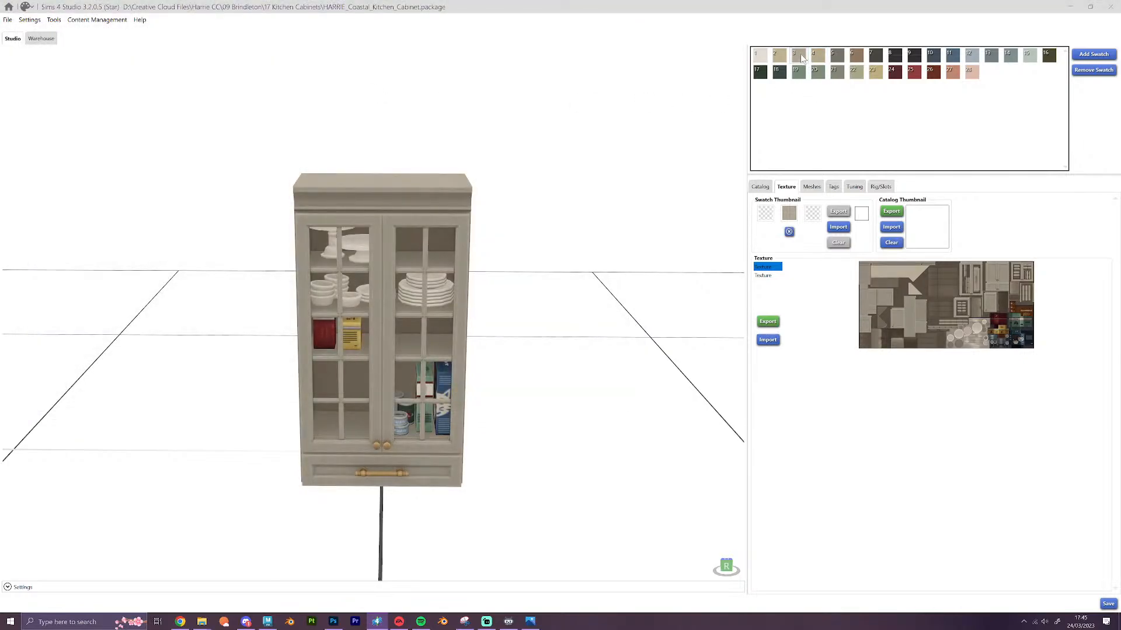
Import PNG textures 4 and 5 from the Swatches folder into swatches 4 and 5 respectively
left_click(817, 53)
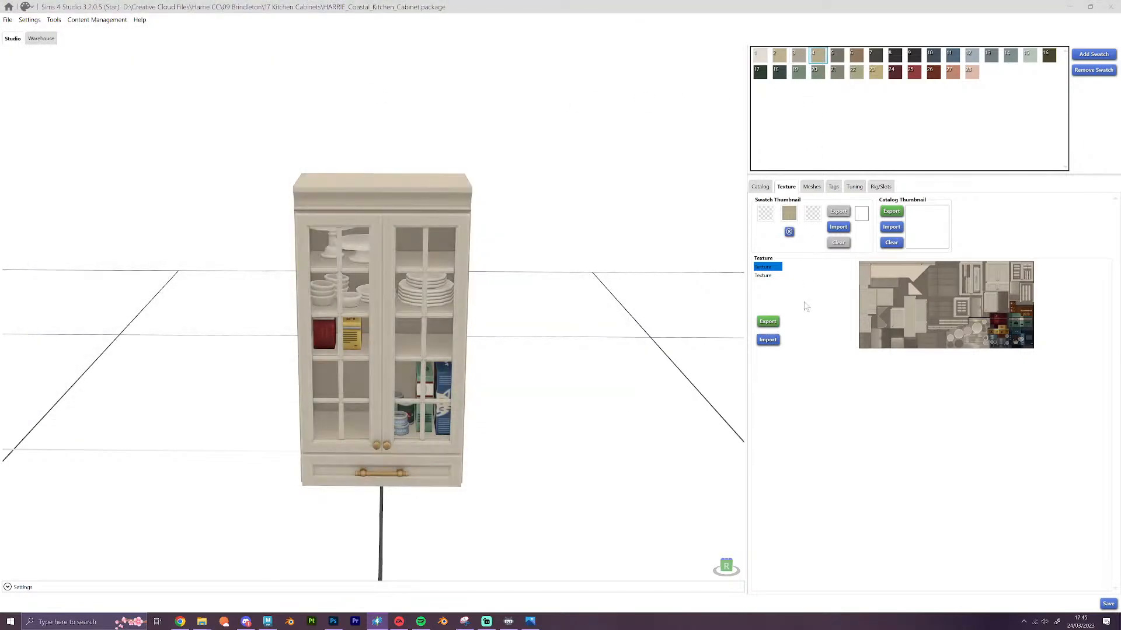
left_click(762, 340)
double_click(284, 74)
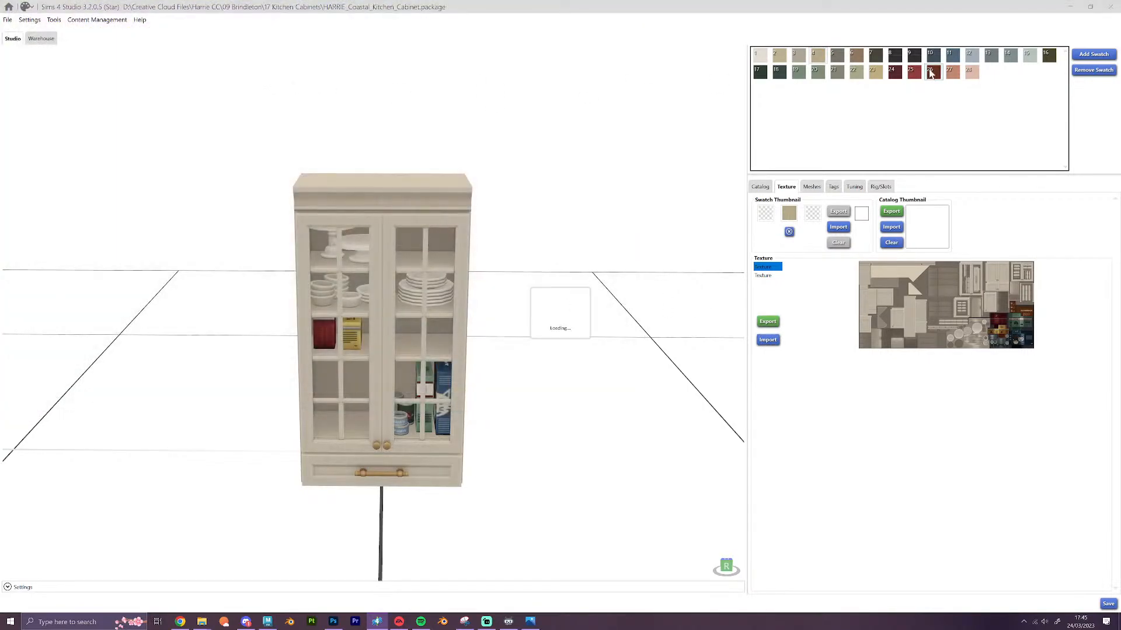
left_click(836, 55)
left_click(768, 340)
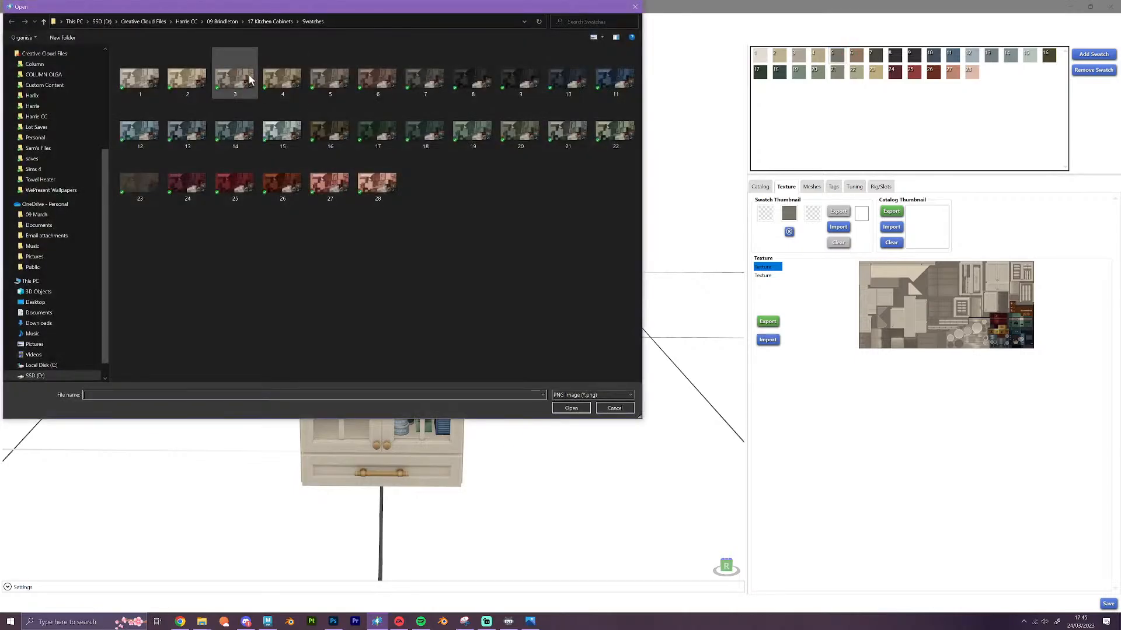
double_click(330, 79)
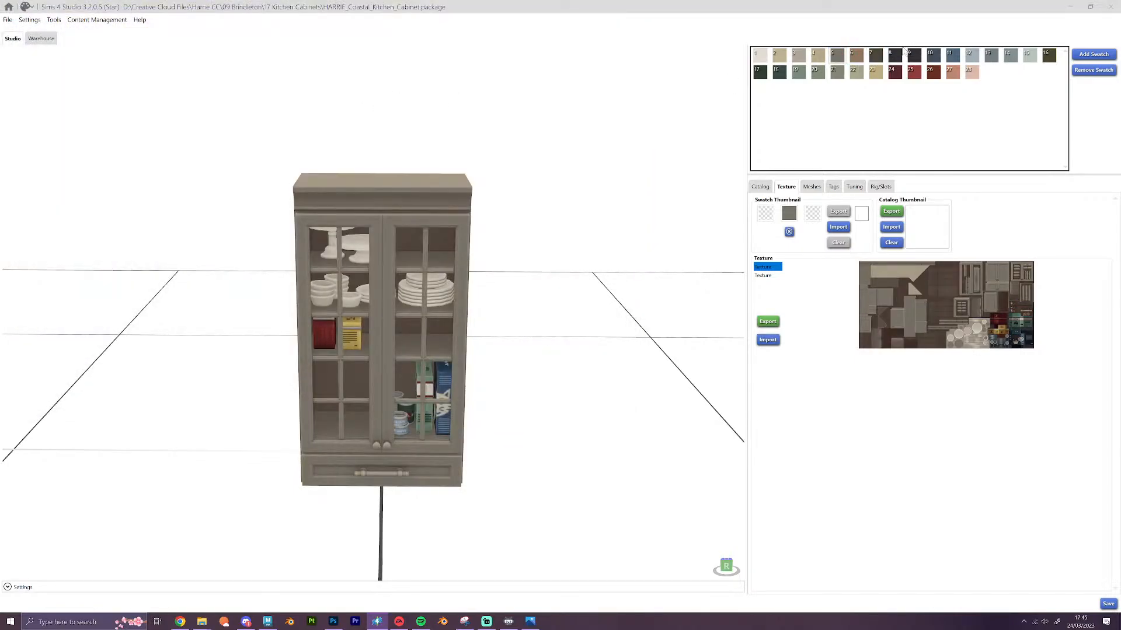
Import PNG textures 6 and 7 from the Swatches folder into swatches 6 and 7 respectively
left_click(856, 55)
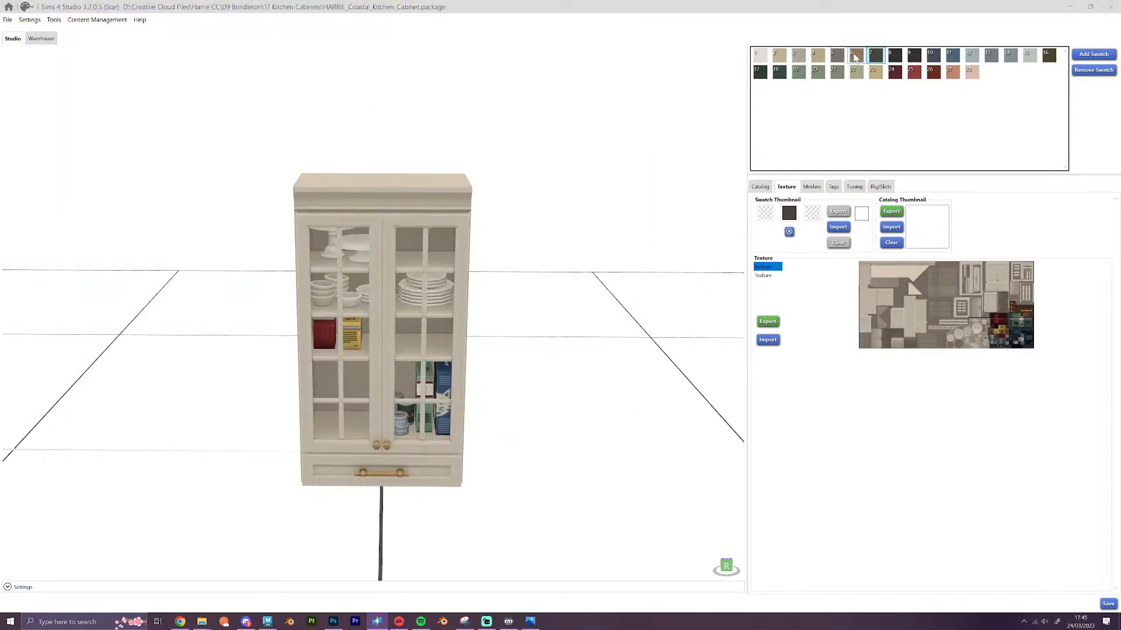
left_click(767, 340)
double_click(377, 75)
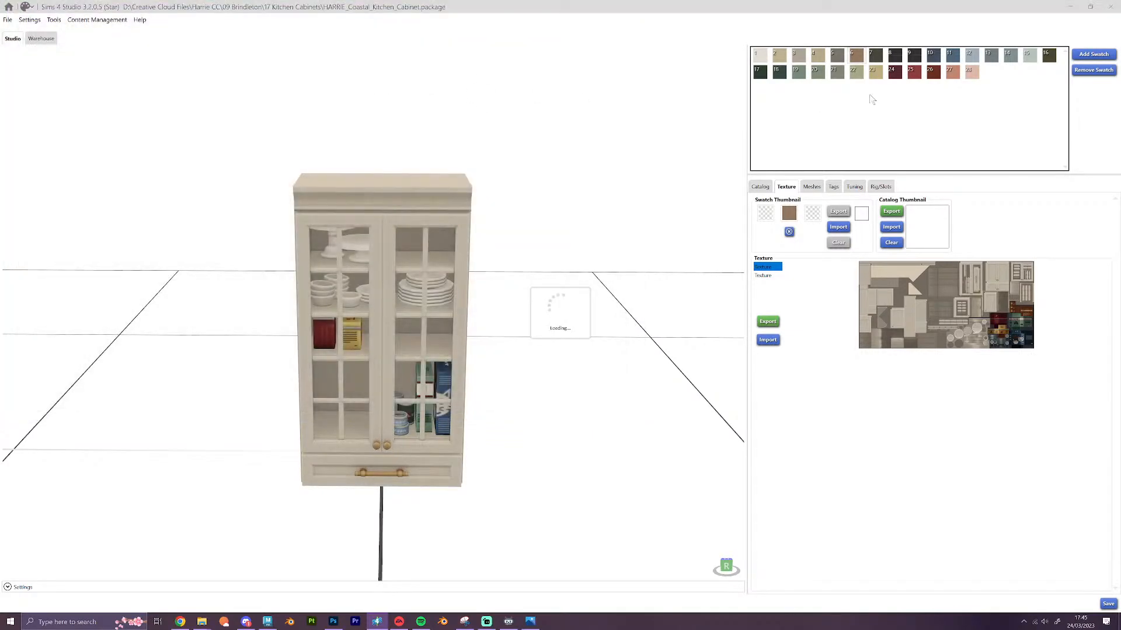
left_click(875, 55)
left_click(769, 340)
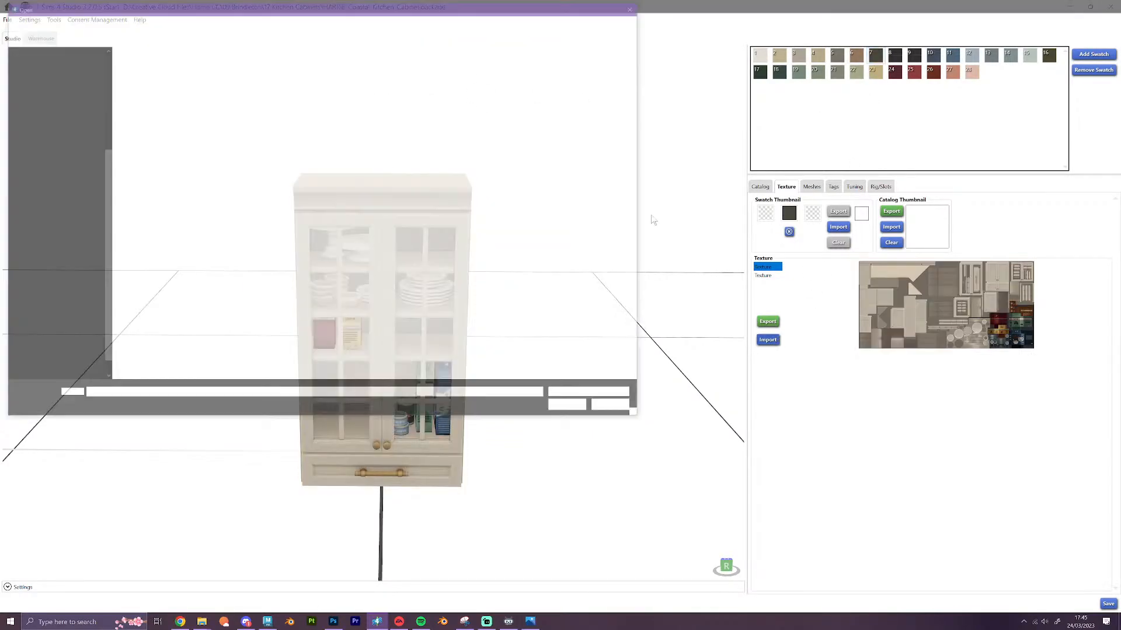
double_click(417, 75)
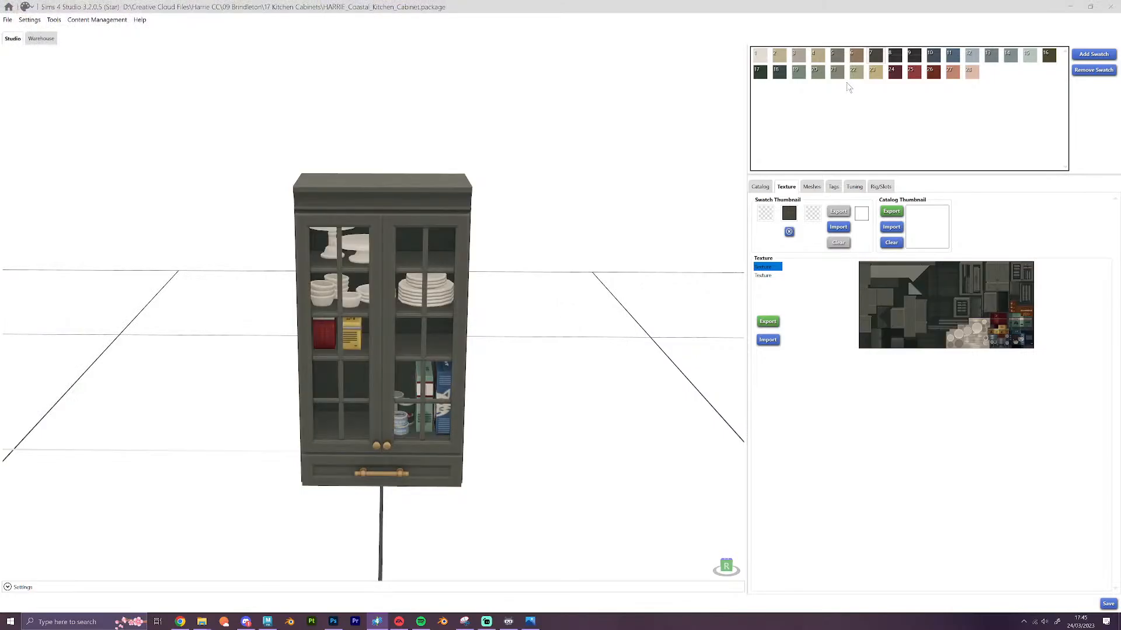
Import PNG textures 8 and 9 into swatches 8 and 9, and set their second thumbnail colours to gold and dark grey respectively
left_click(893, 58)
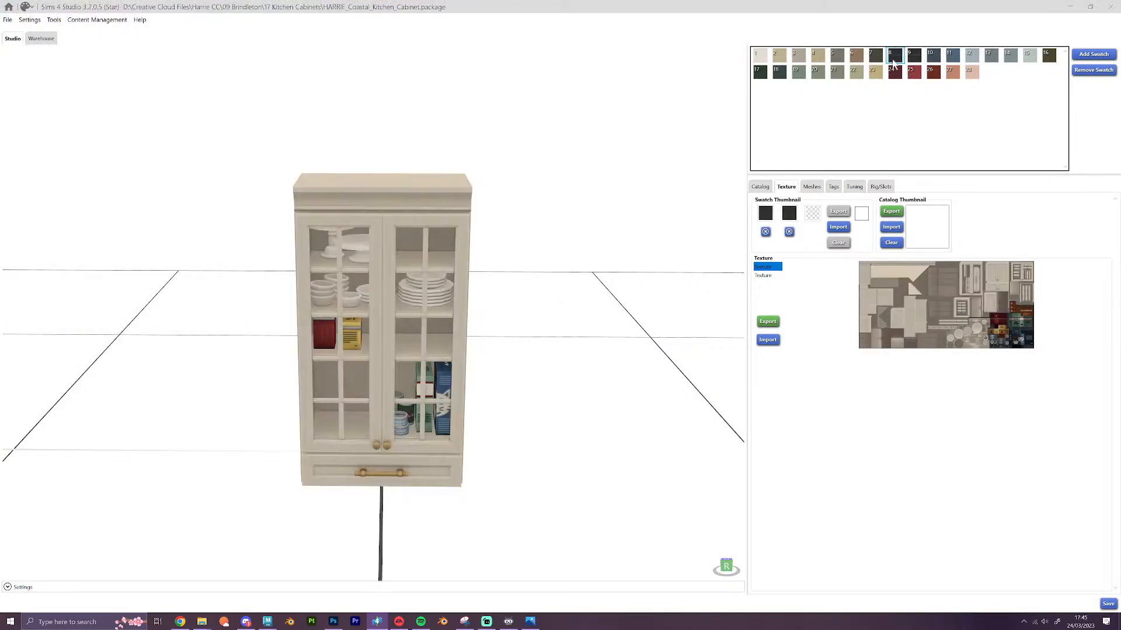
left_click(768, 340)
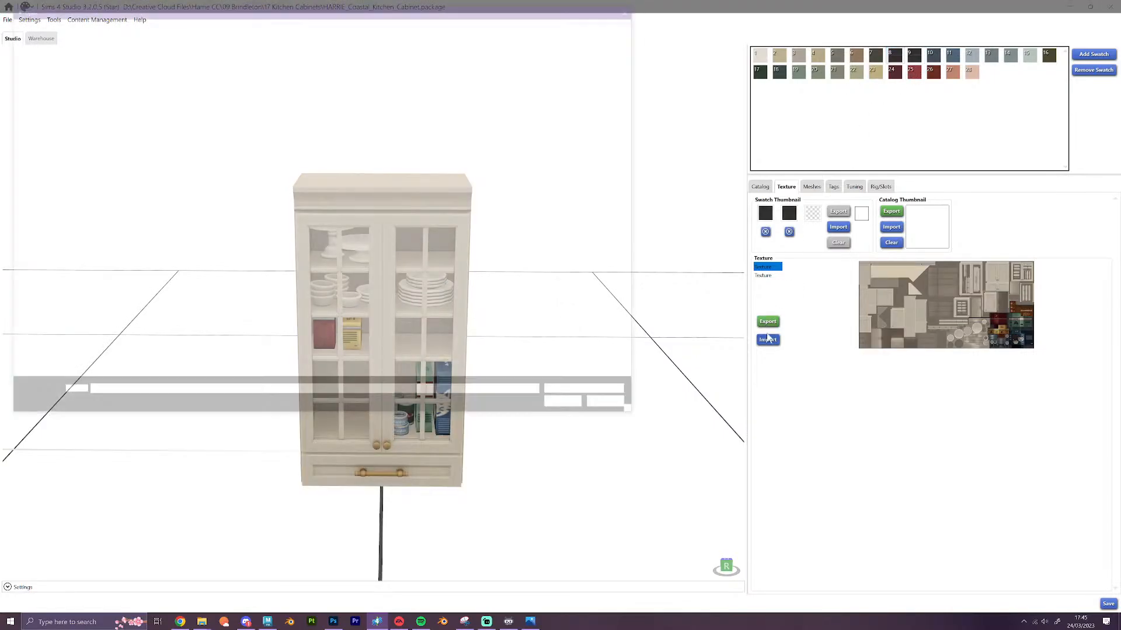
double_click(470, 76)
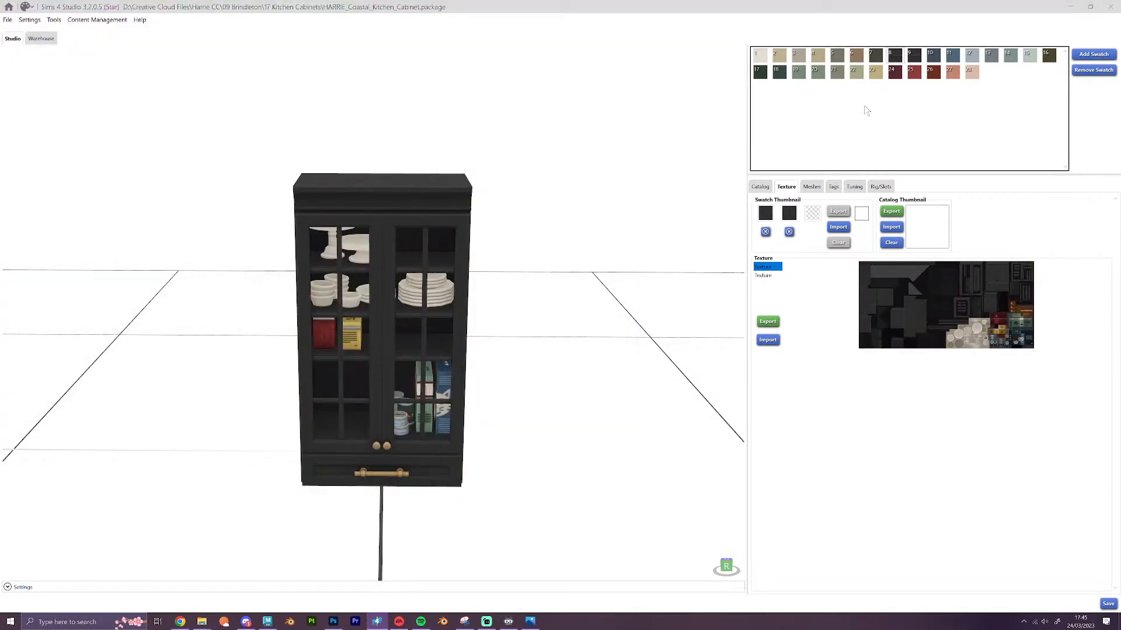
left_click(914, 55)
left_click(768, 339)
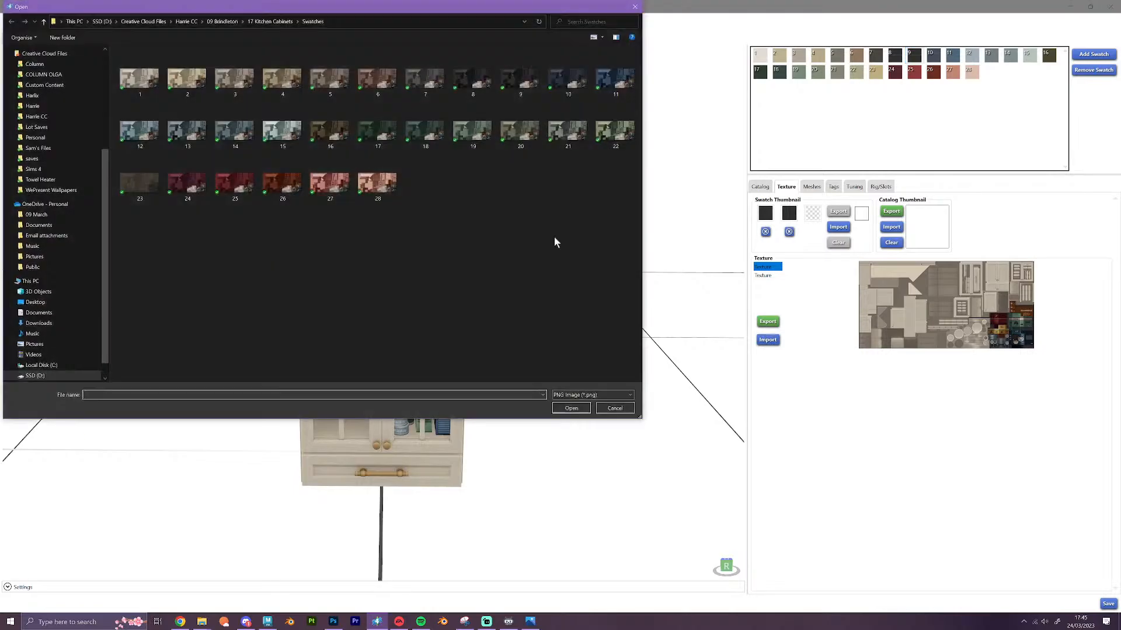
double_click(521, 82)
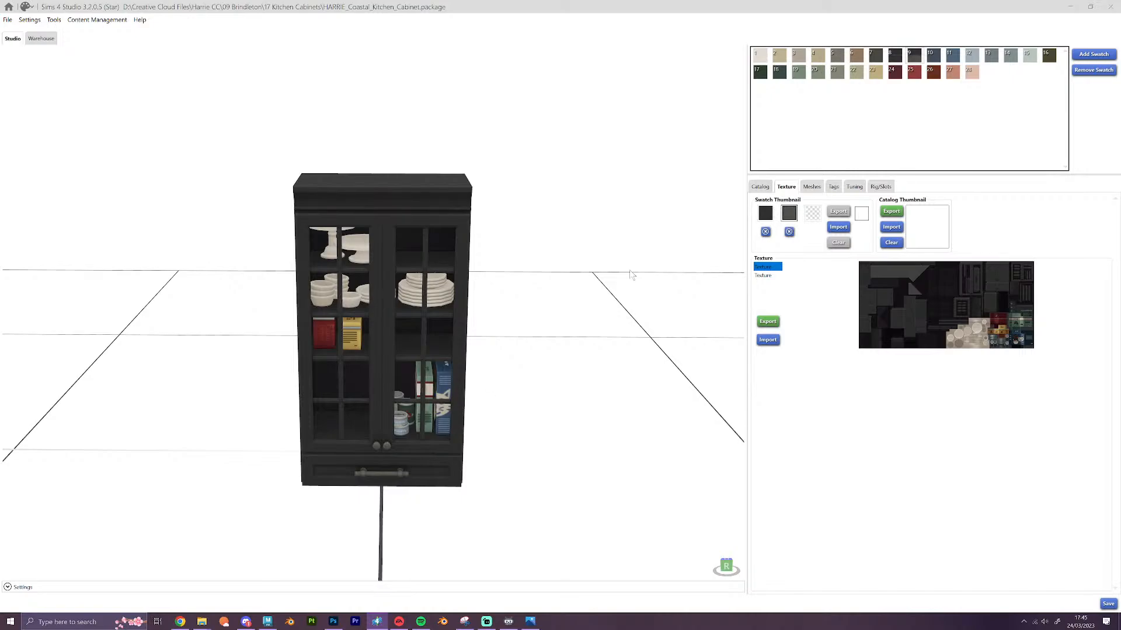
left_click(894, 55)
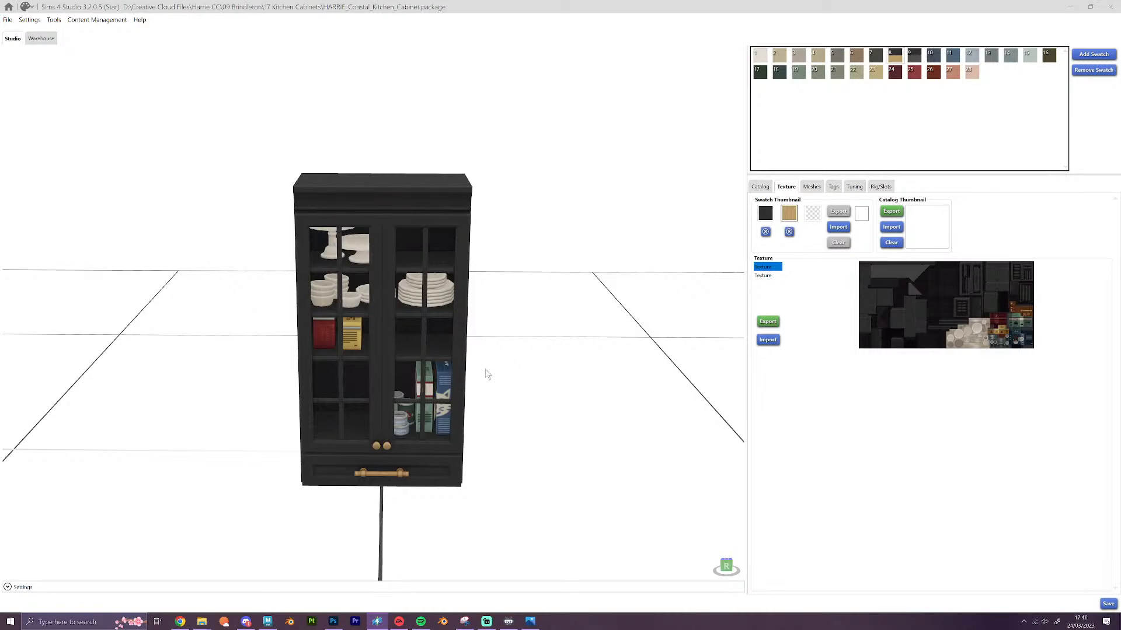
Import PNG textures 10 and 11 from the Swatches folder into swatches 10 and 11 respectively
left_click(932, 55)
left_click(768, 341)
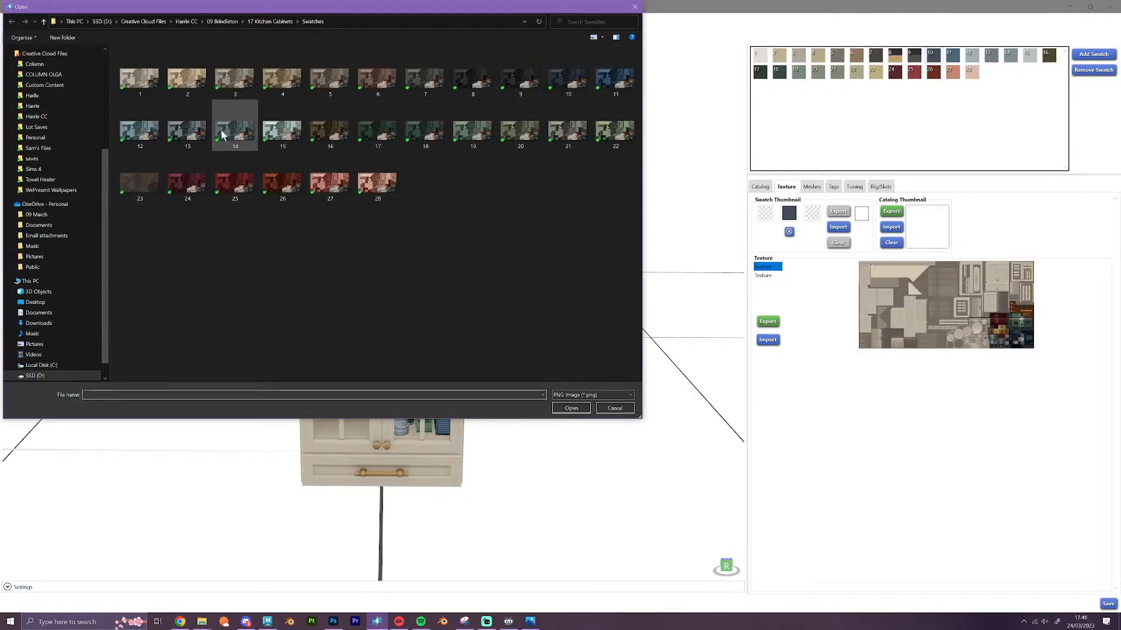
double_click(566, 96)
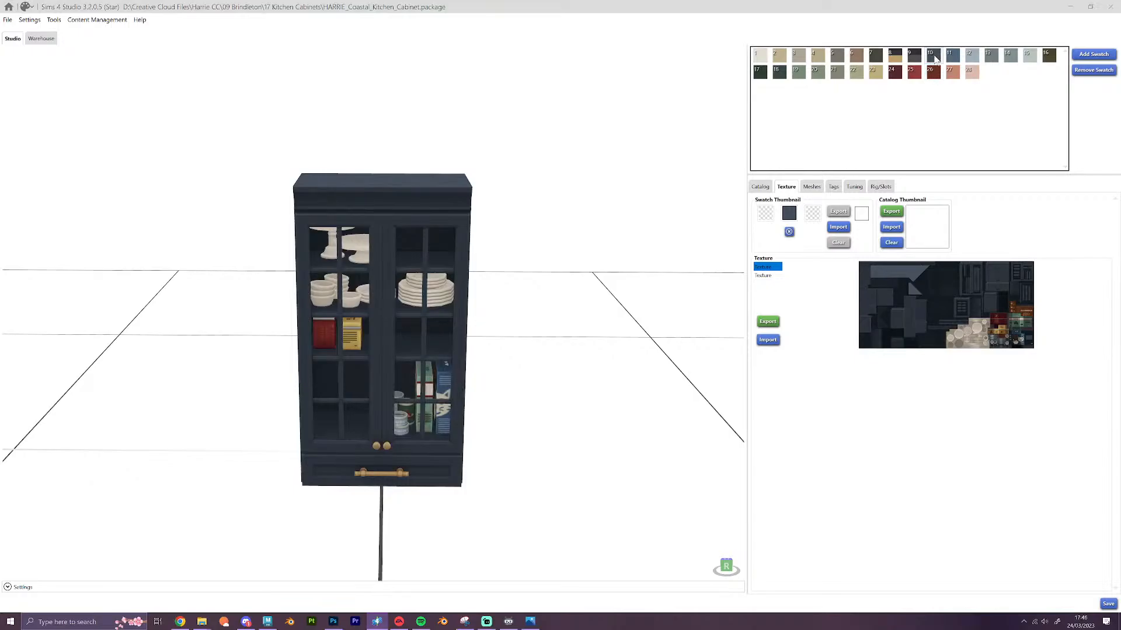
left_click(952, 56)
left_click(768, 341)
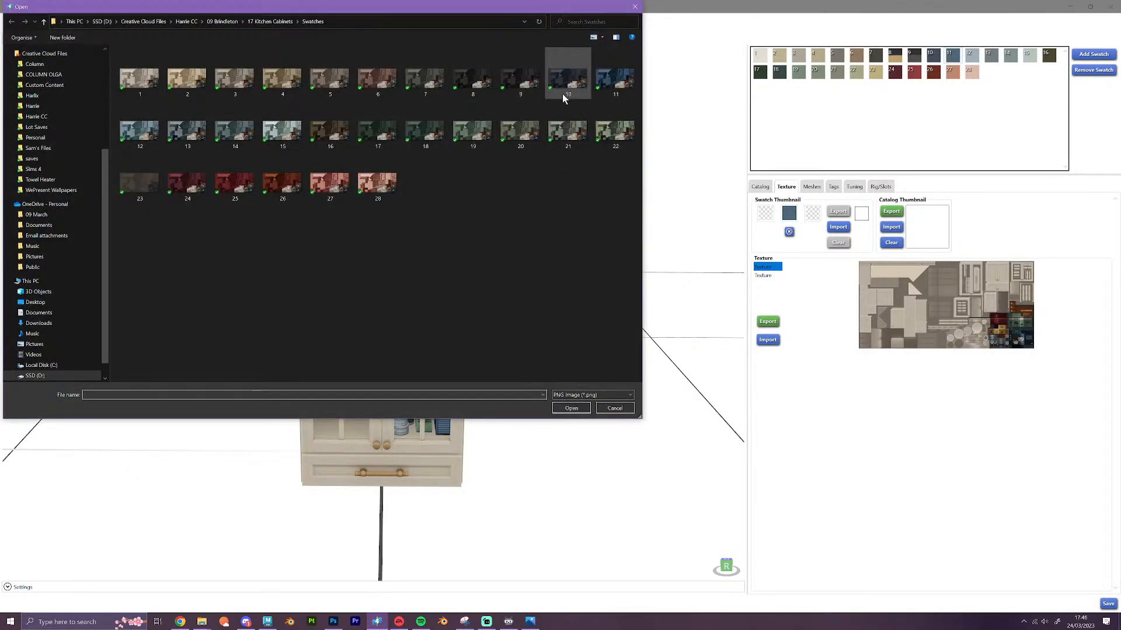
double_click(602, 82)
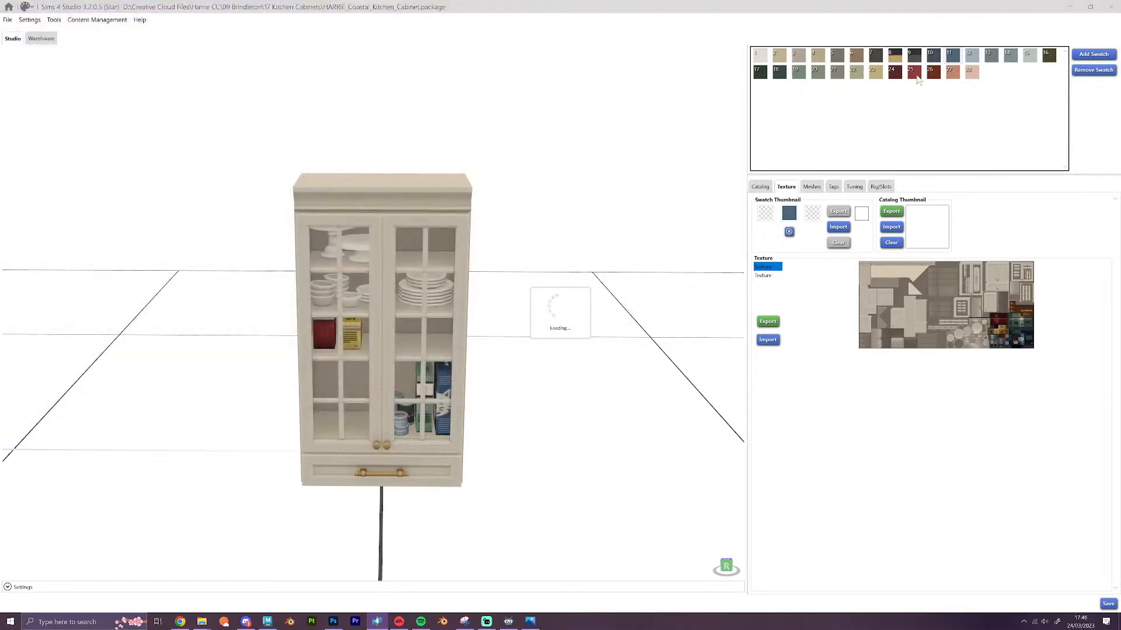
Import PNG textures 12 and 13 from the Swatches folder into swatches 12 and 13 respectively
left_click(971, 56)
left_click(771, 340)
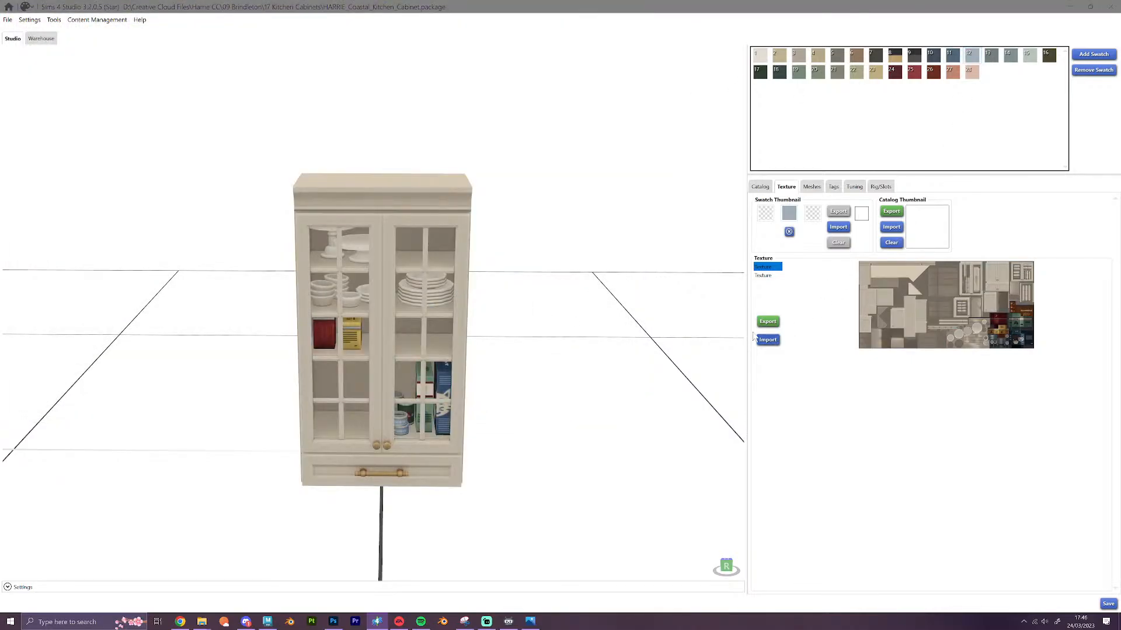
left_click(145, 135)
double_click(145, 134)
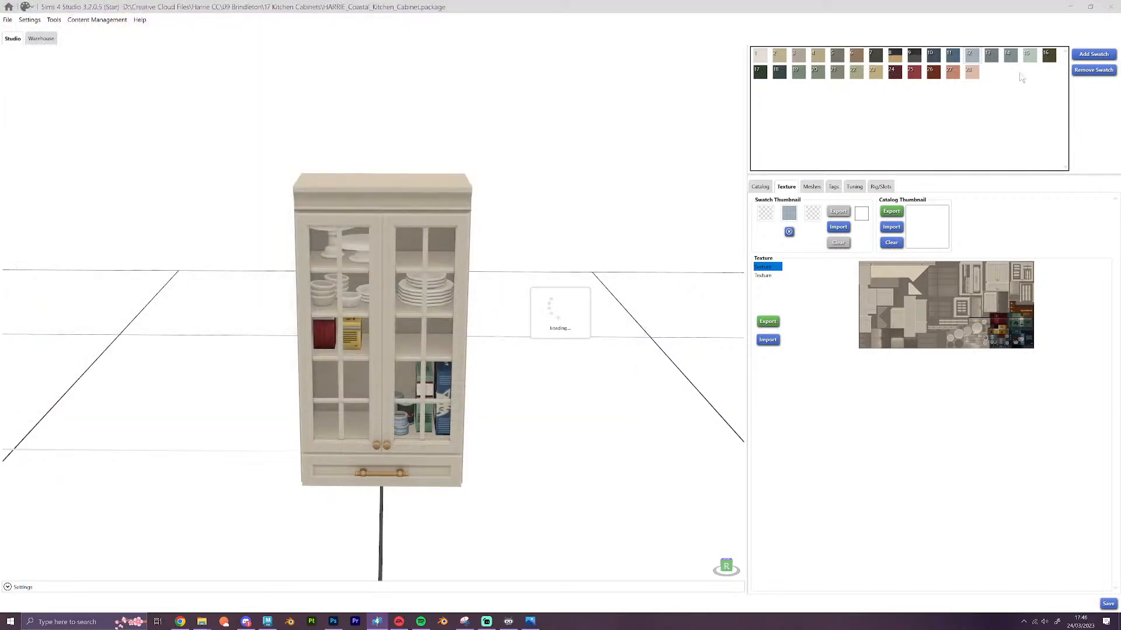
left_click(987, 56)
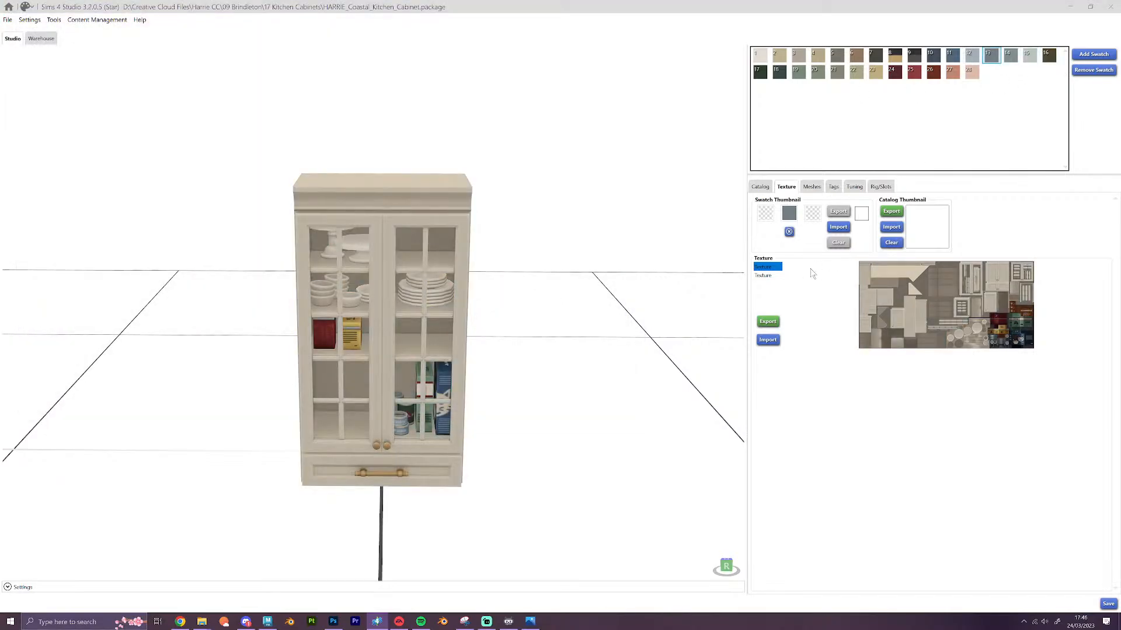
left_click(767, 340)
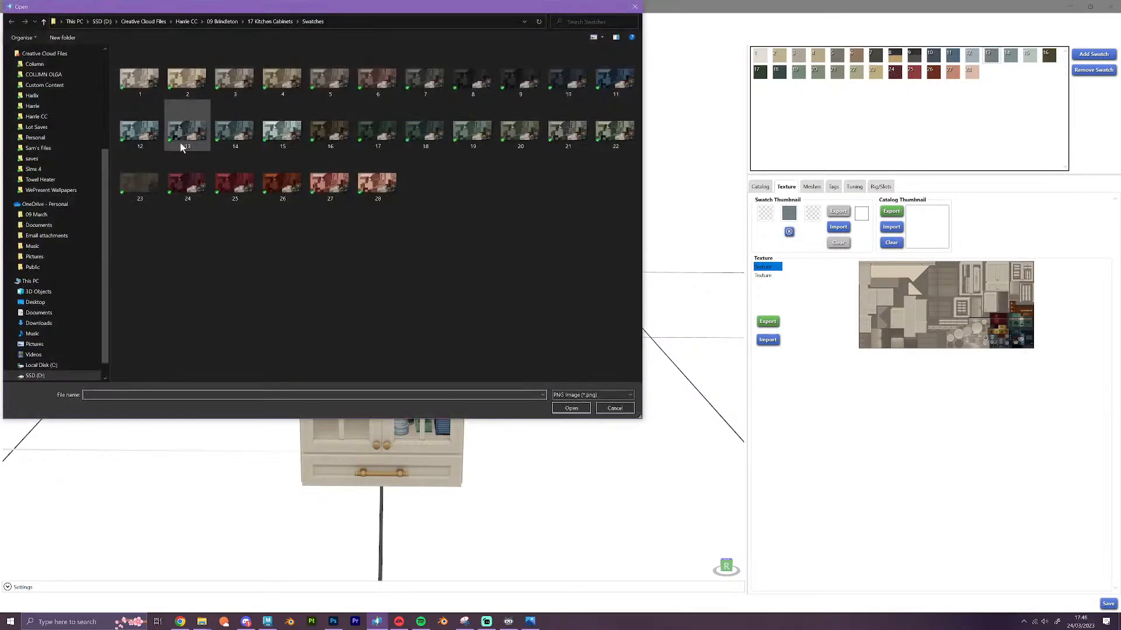
double_click(181, 147)
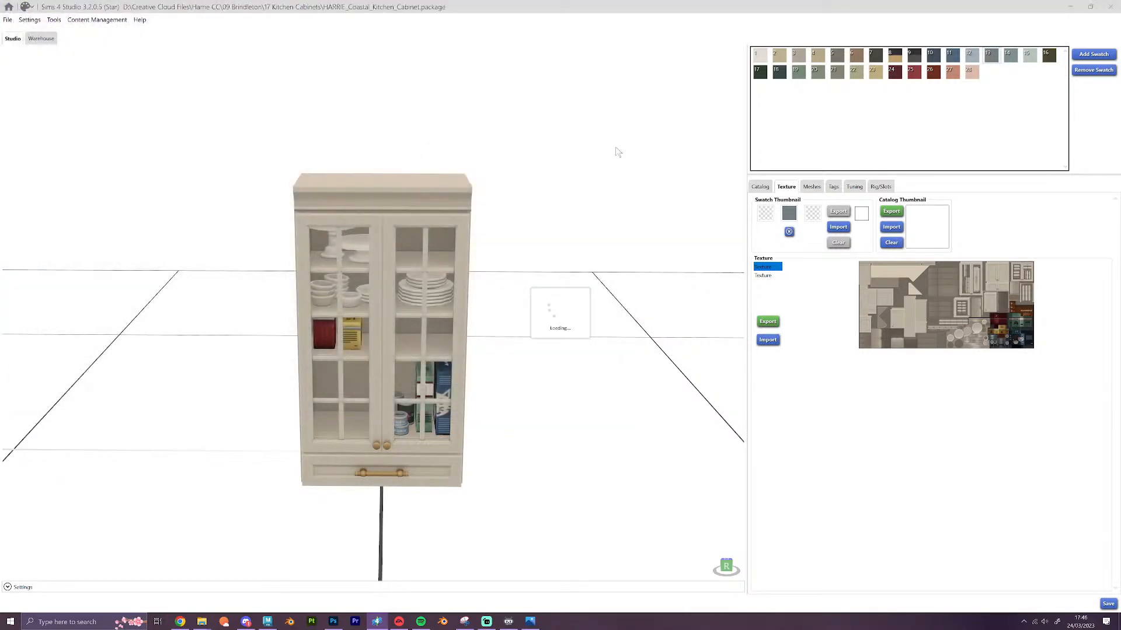
Import PNG textures 14 and 15 from the Swatches folder into swatches 14 and 15 respectively
left_click(1010, 55)
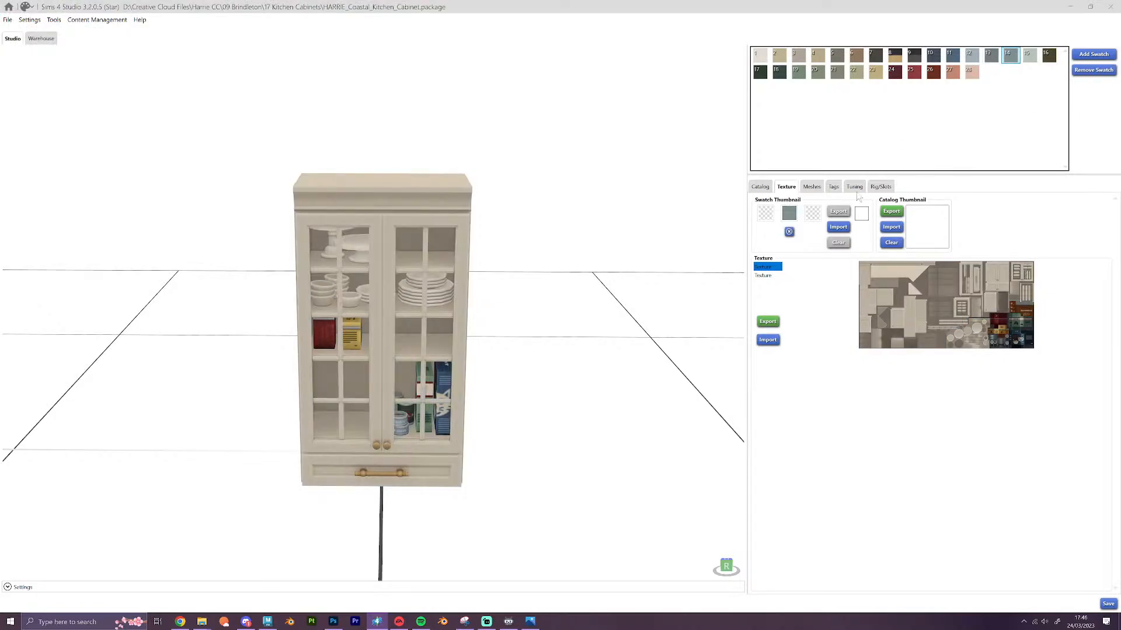
left_click(767, 340)
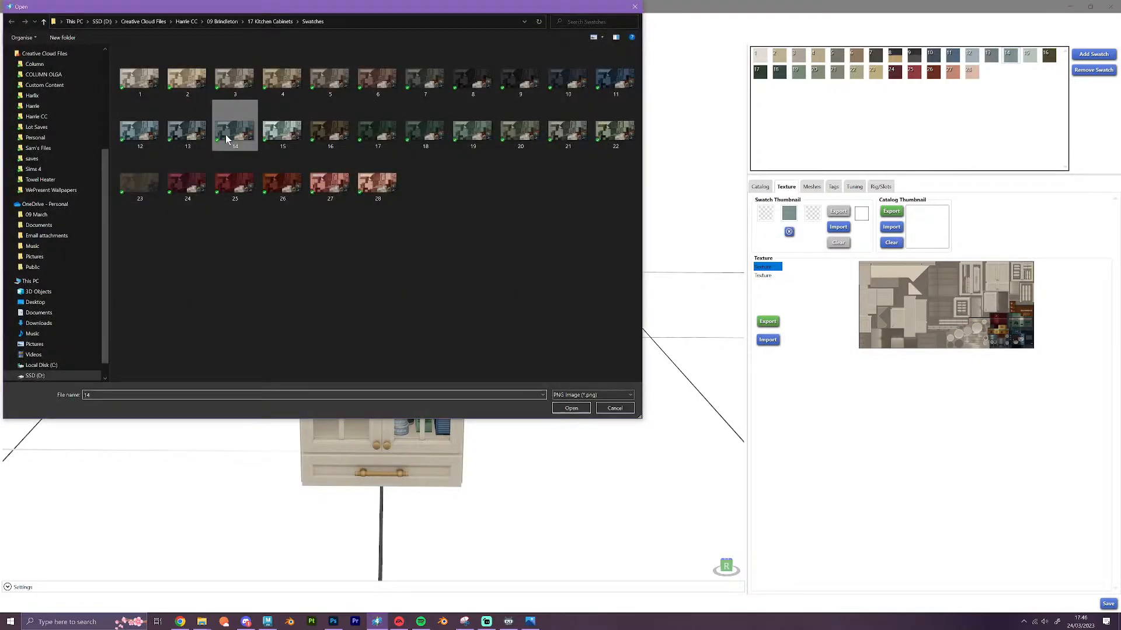
double_click(228, 131)
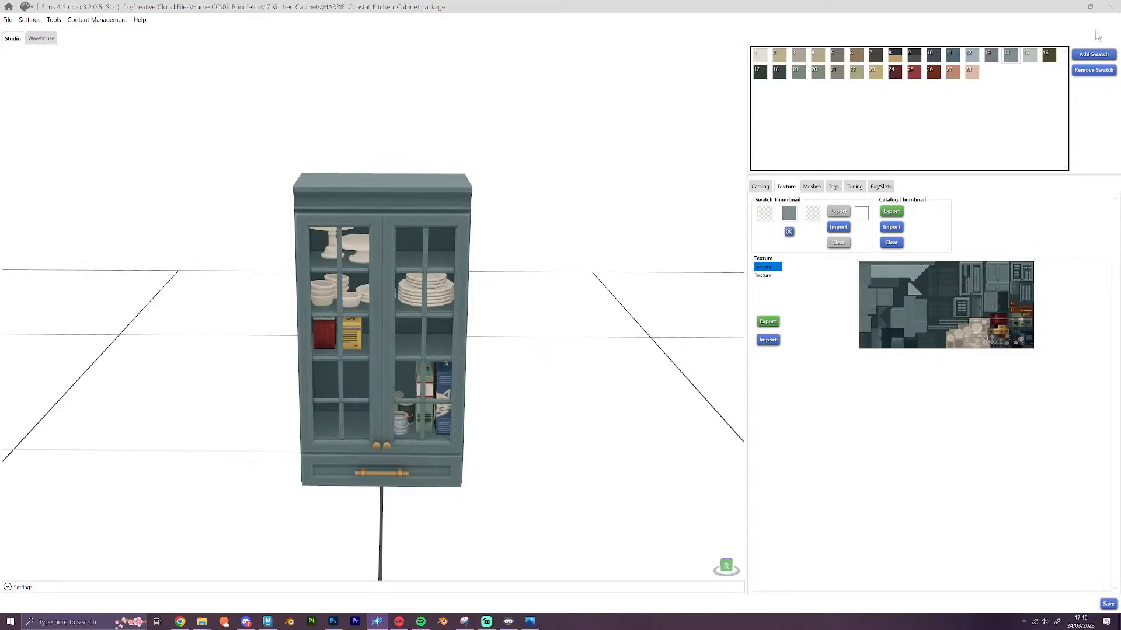
left_click(1029, 55)
left_click(768, 340)
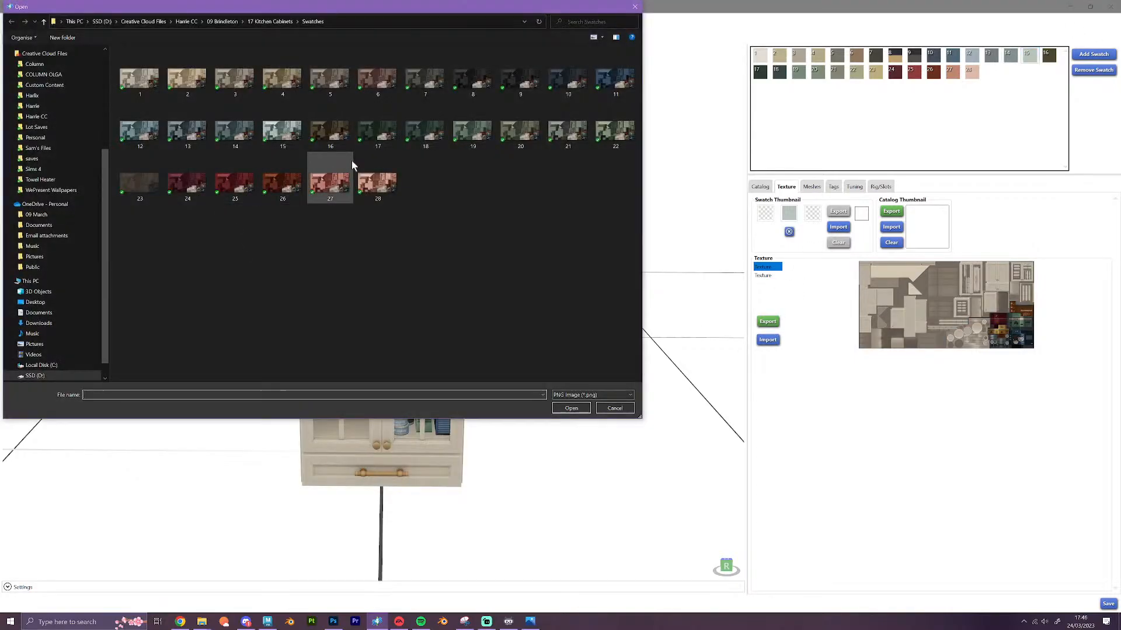
left_click(289, 134)
double_click(289, 134)
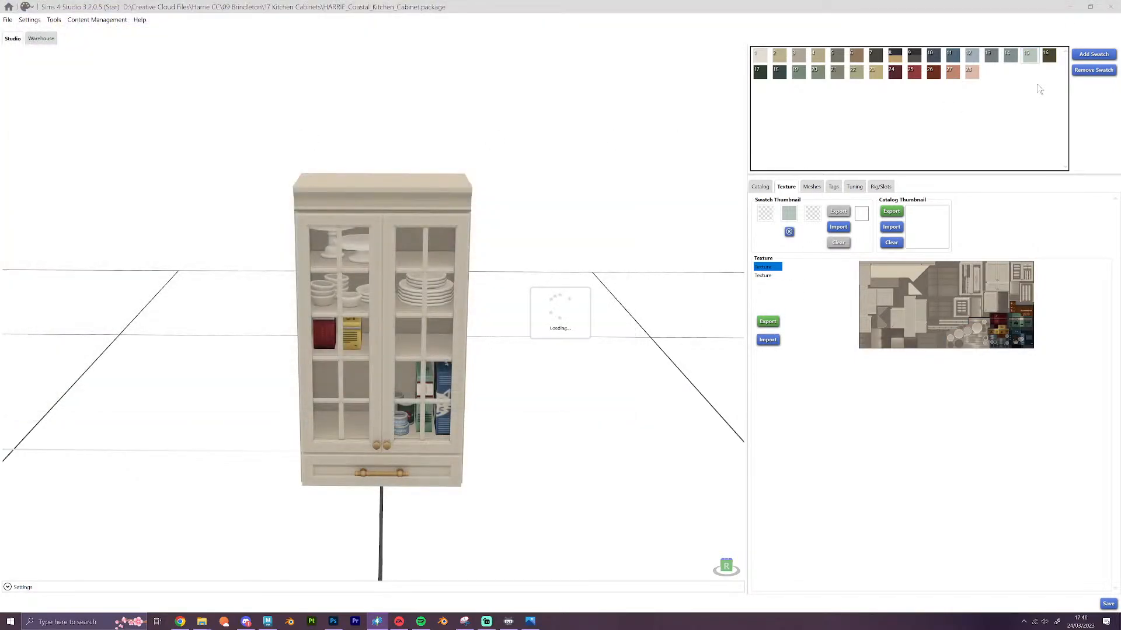
Import PNG textures 16 and 17 from the Swatches folder into swatches 16 and 17 respectively
left_click(1048, 55)
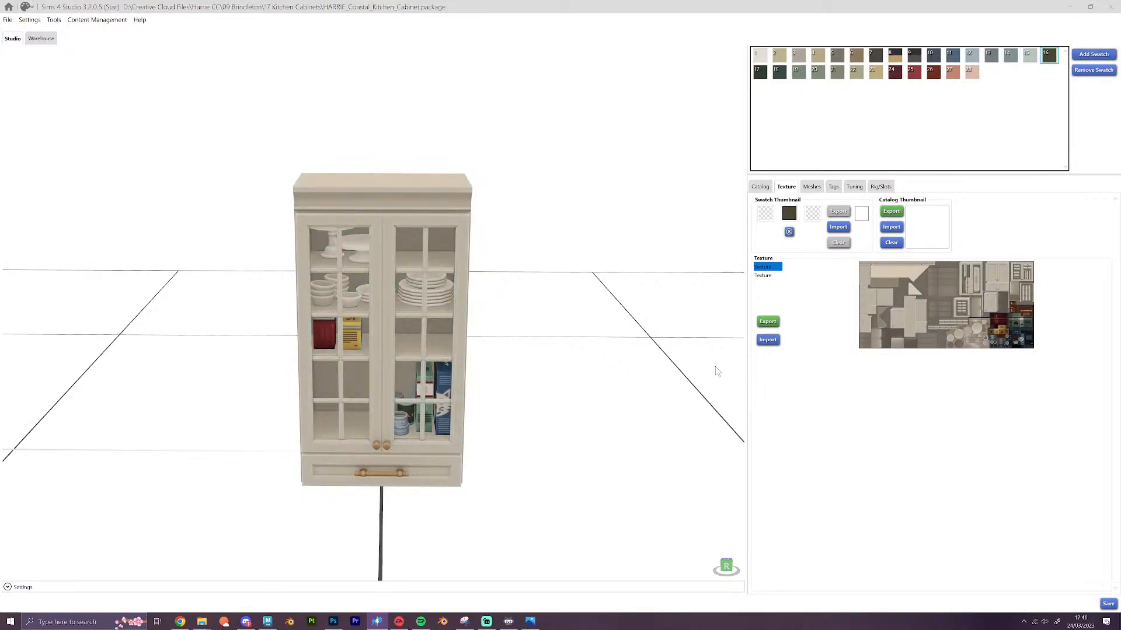
left_click(768, 341)
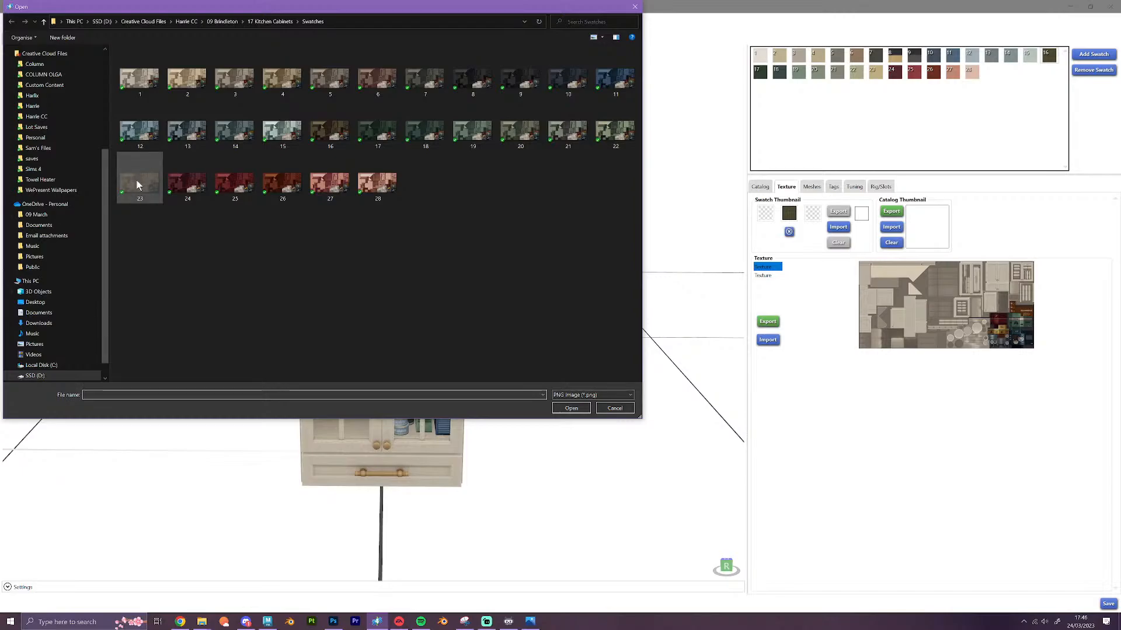
double_click(340, 131)
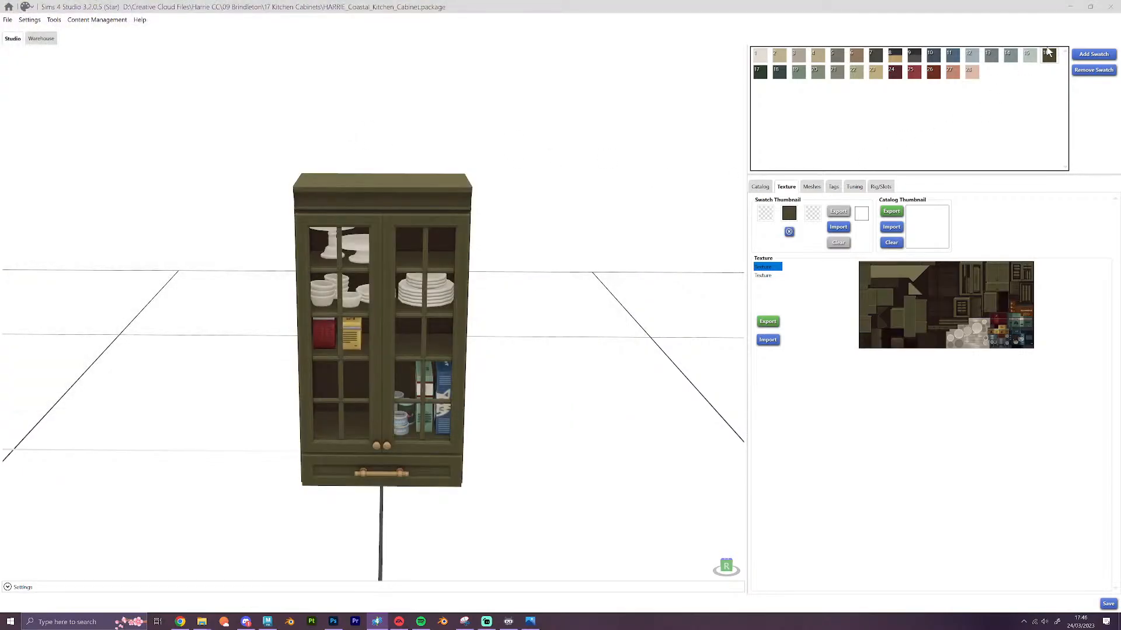
left_click(760, 74)
left_click(760, 339)
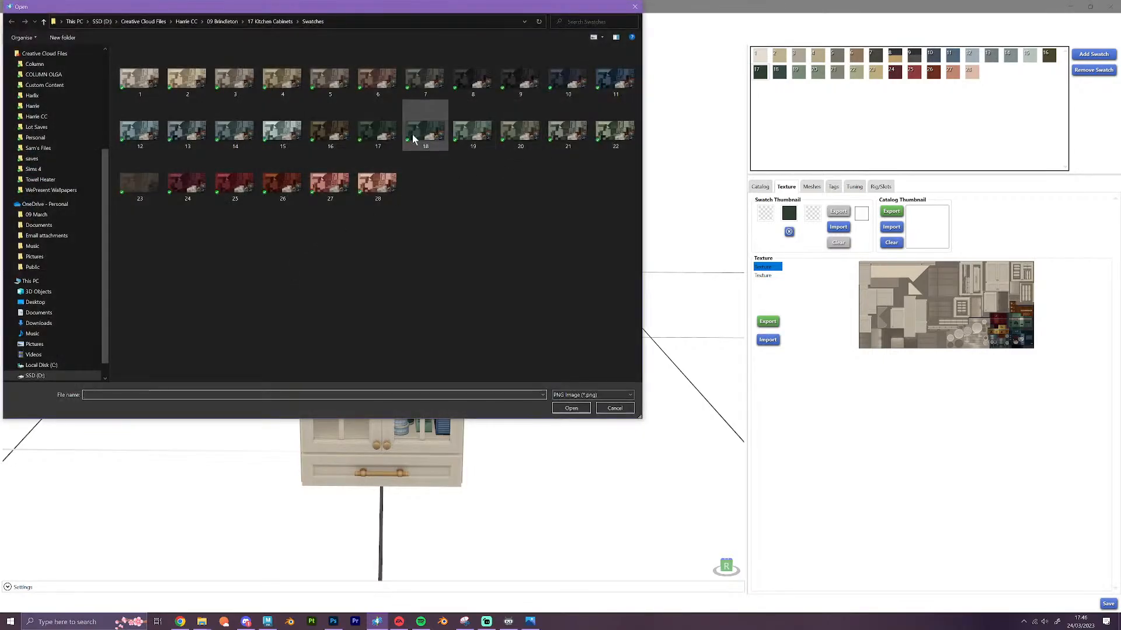
double_click(412, 134)
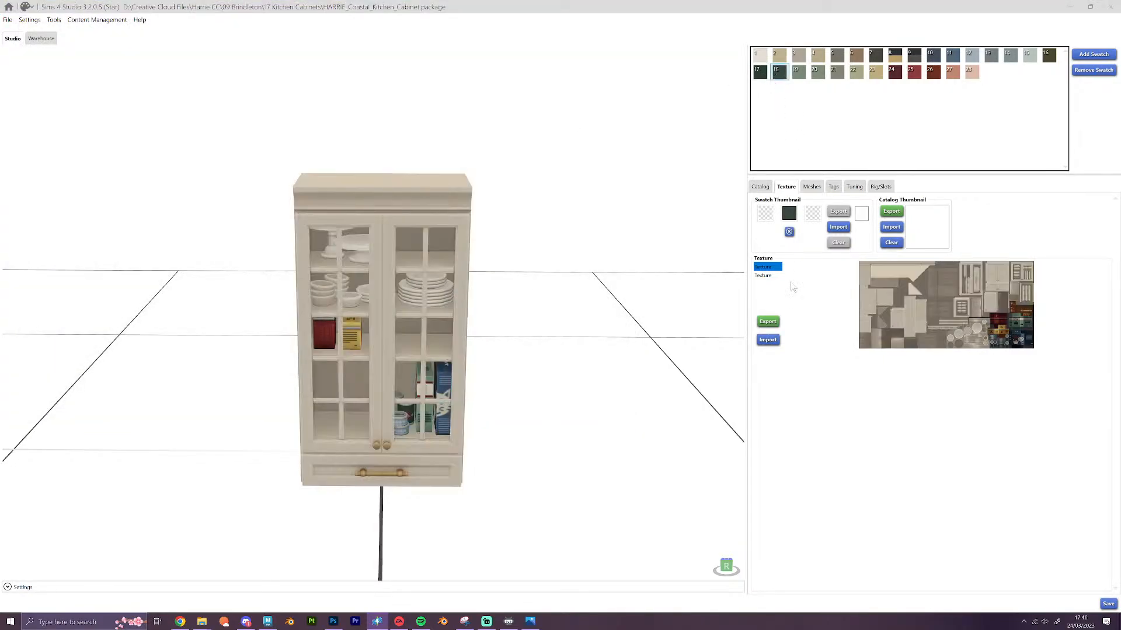
Import PNG texture 18 into swatch 18, compare it with swatch 17, and import texture 19 into swatch 19
left_click(768, 339)
left_click(471, 129)
double_click(432, 137)
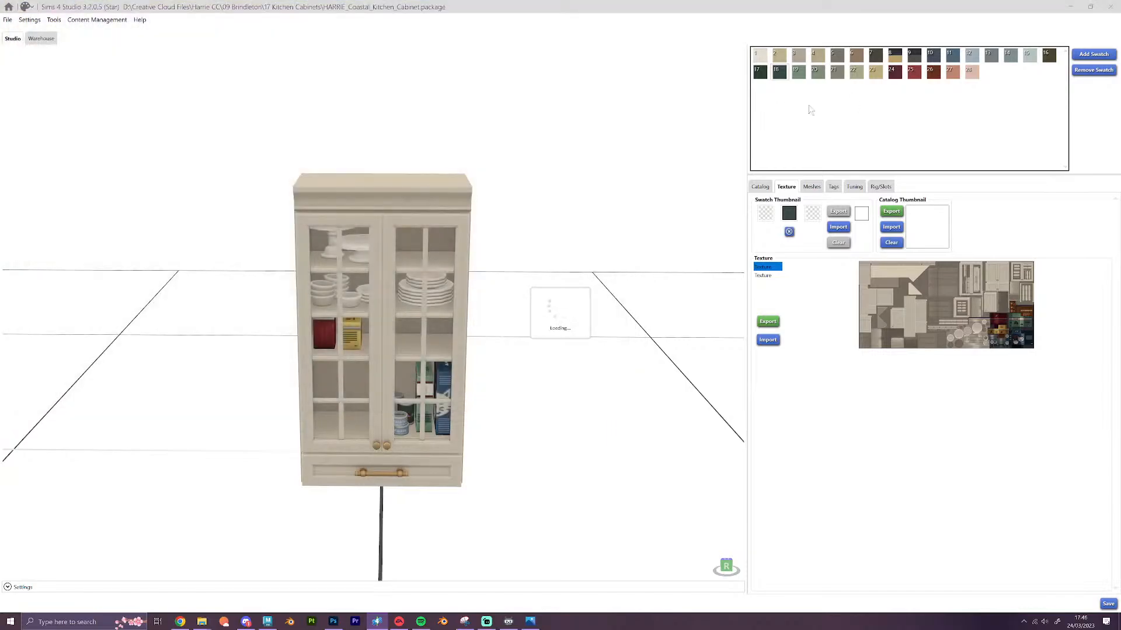
left_click(778, 73)
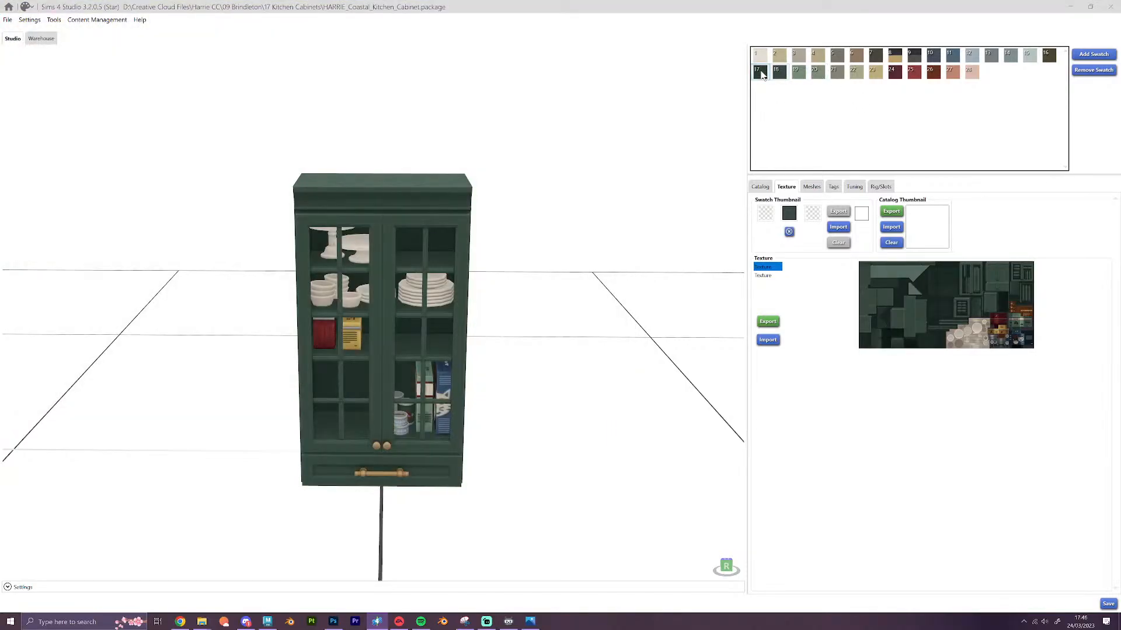
left_click(798, 73)
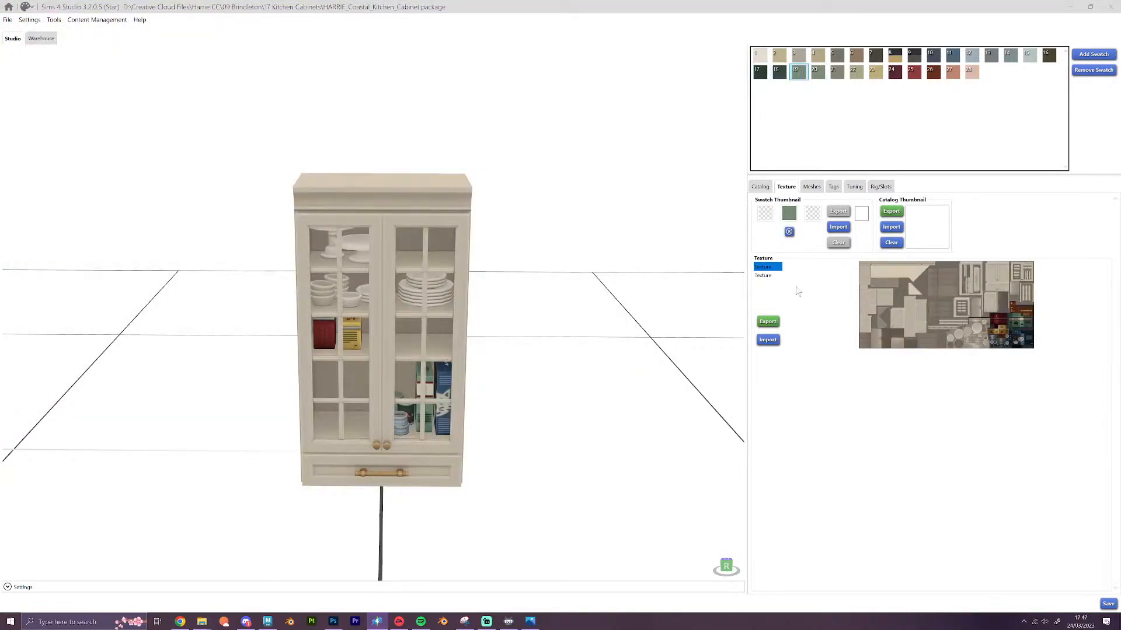
left_click(767, 339)
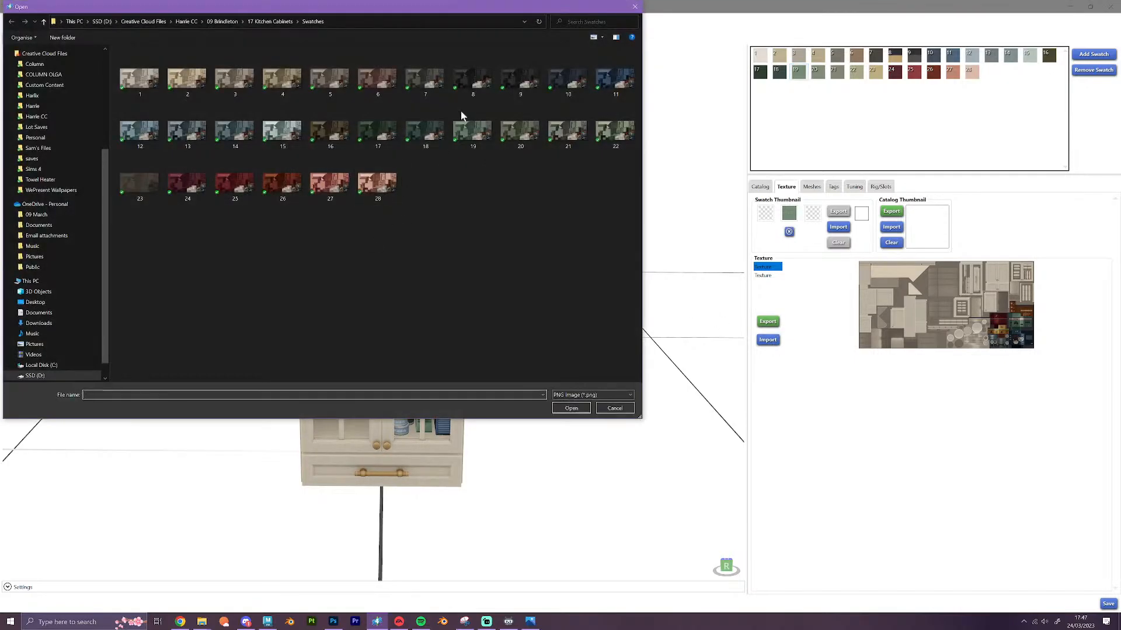
double_click(474, 125)
Select swatch 20 for its texture import
left_click(819, 73)
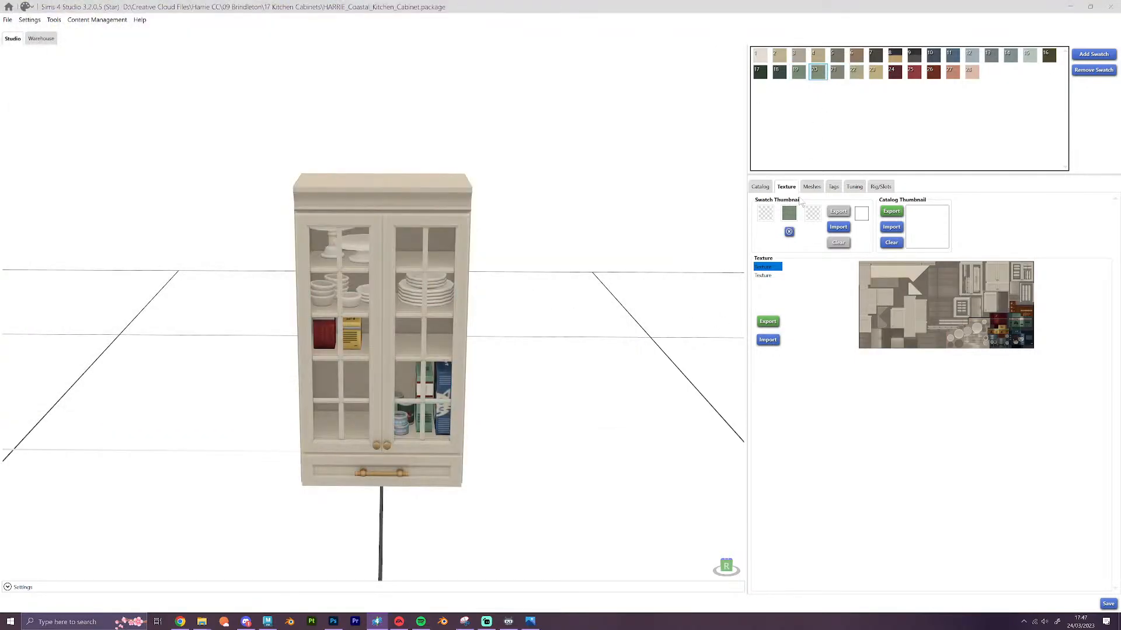
Import the 20 image from the Swatches folder as swatch 20's texture, and the 21 image as swatch 21's texture
left_click(766, 340)
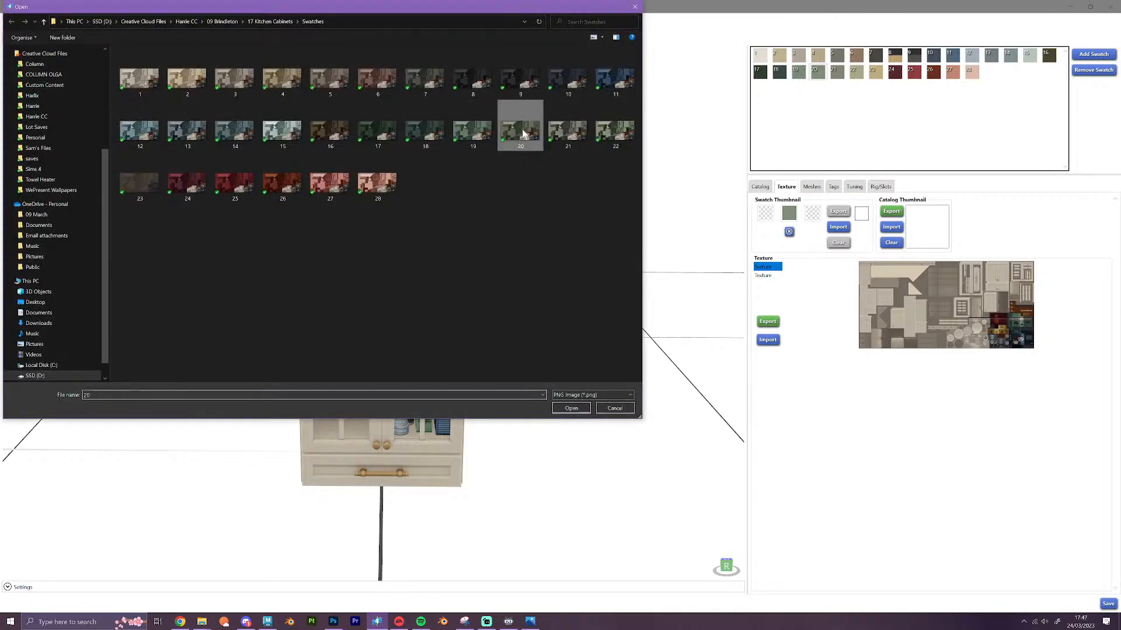
double_click(517, 122)
left_click(837, 71)
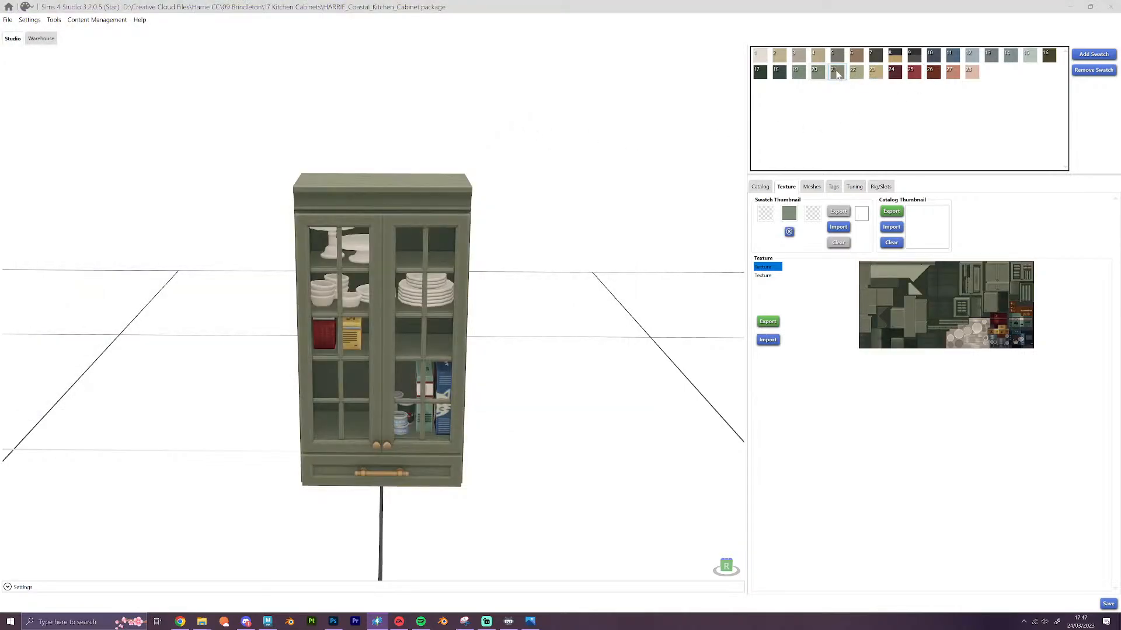
left_click(768, 339)
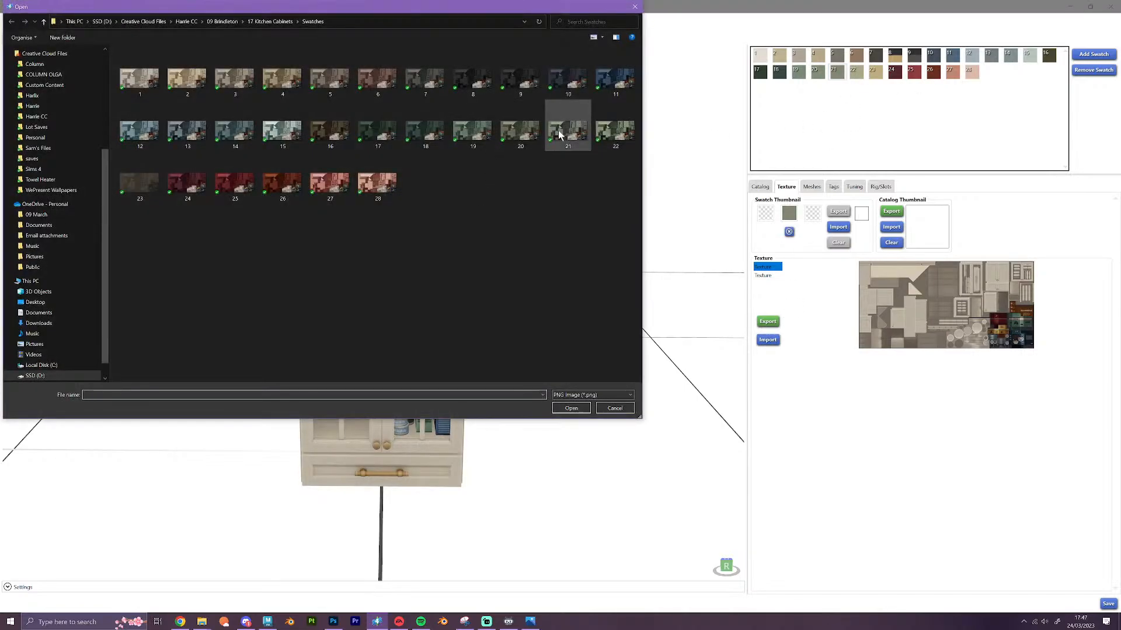
double_click(558, 132)
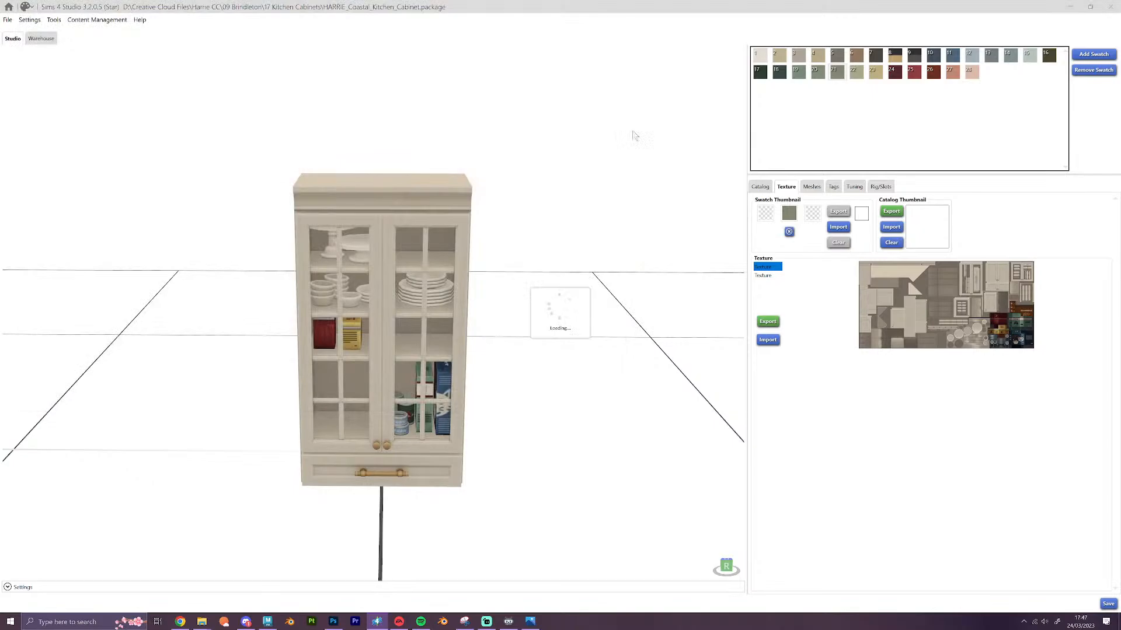
Import the 22 image from the Swatches folder as the diffuse texture of swatch 22
left_click(856, 72)
left_click(767, 340)
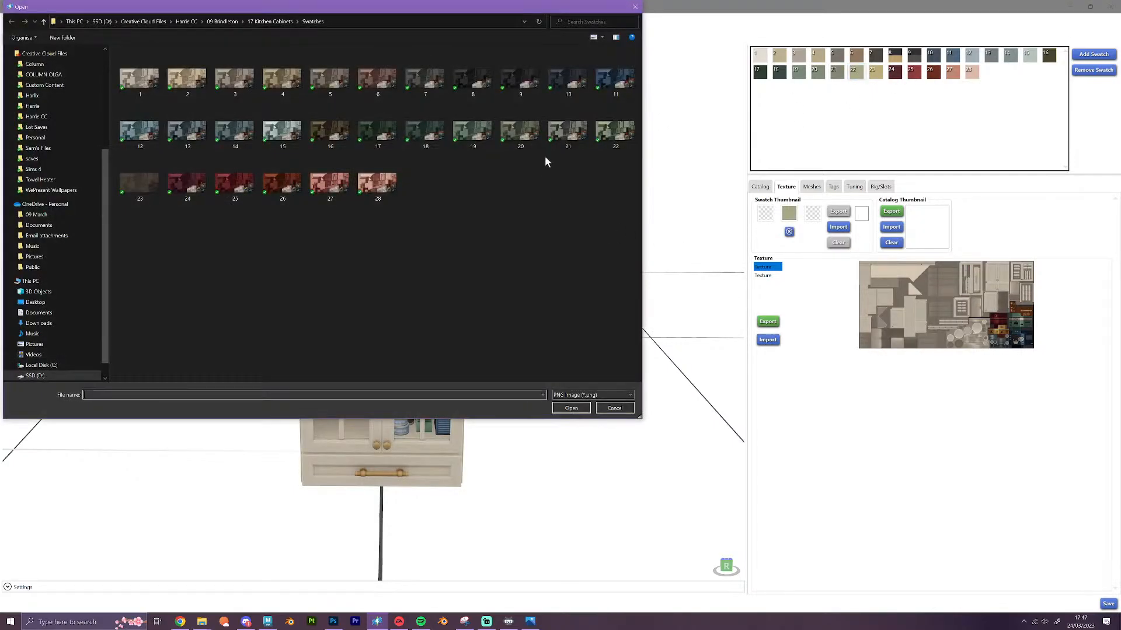
double_click(597, 135)
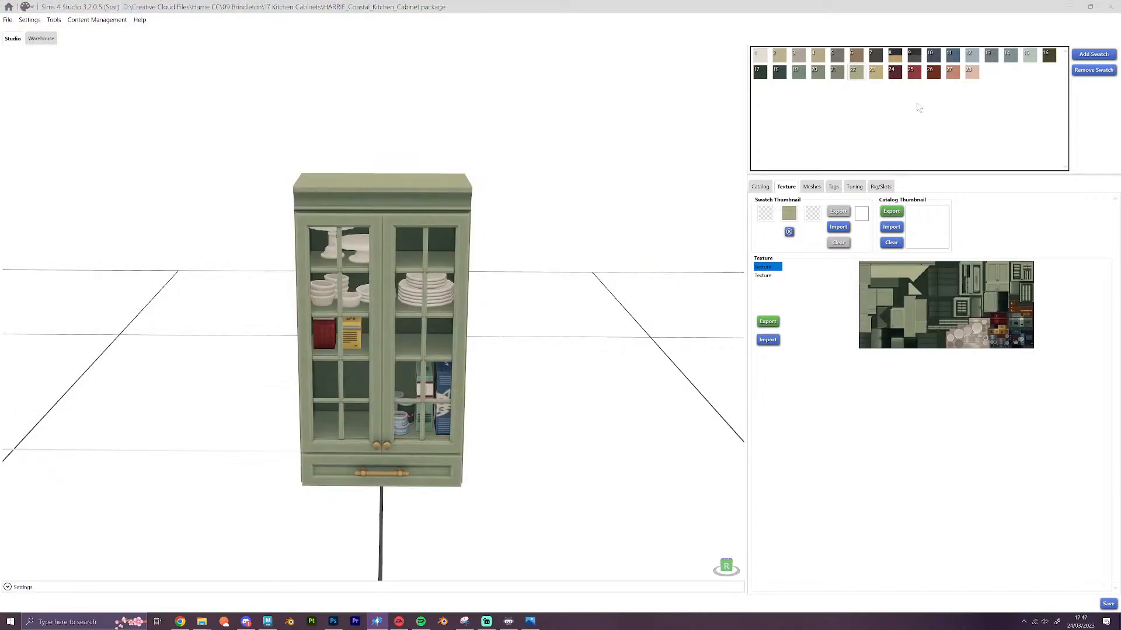
left_click(875, 71)
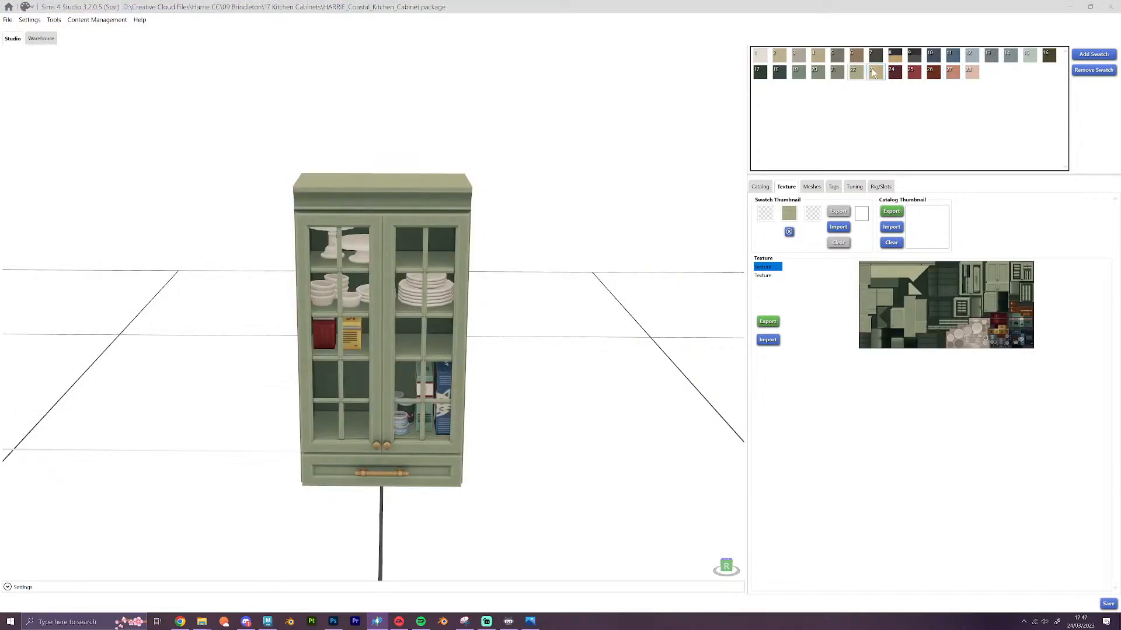
left_click(768, 339)
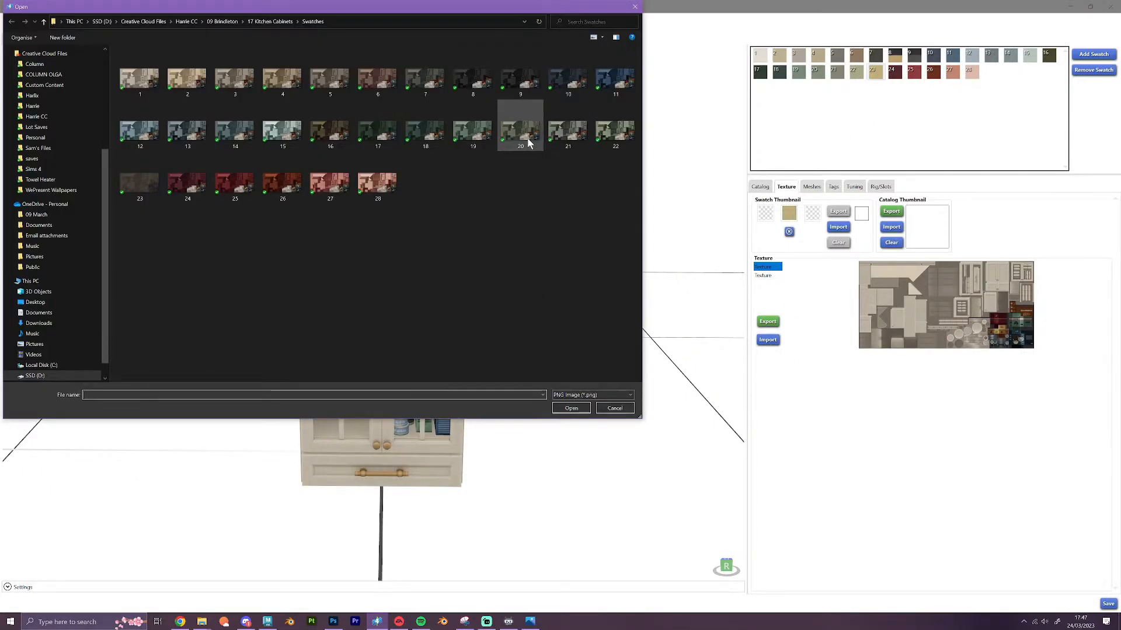
left_click(624, 408)
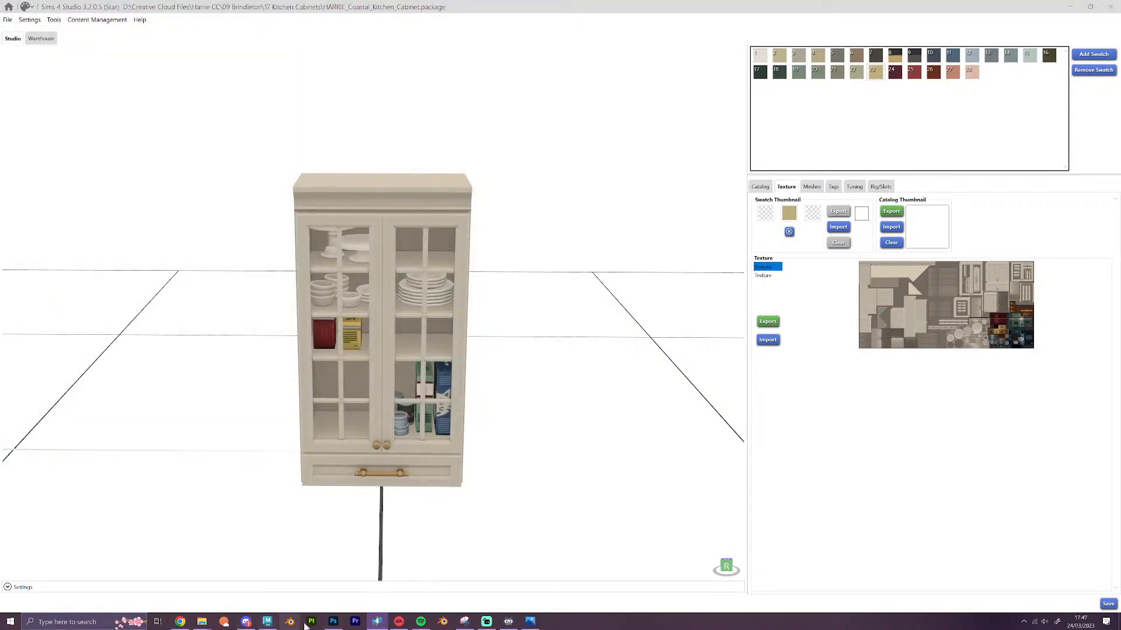
Switch to Photoshop and make layer 23 of Cabinets_Diffuse.psd visible at 100% opacity
left_click(334, 622)
scroll(1048, 506, "down", 1)
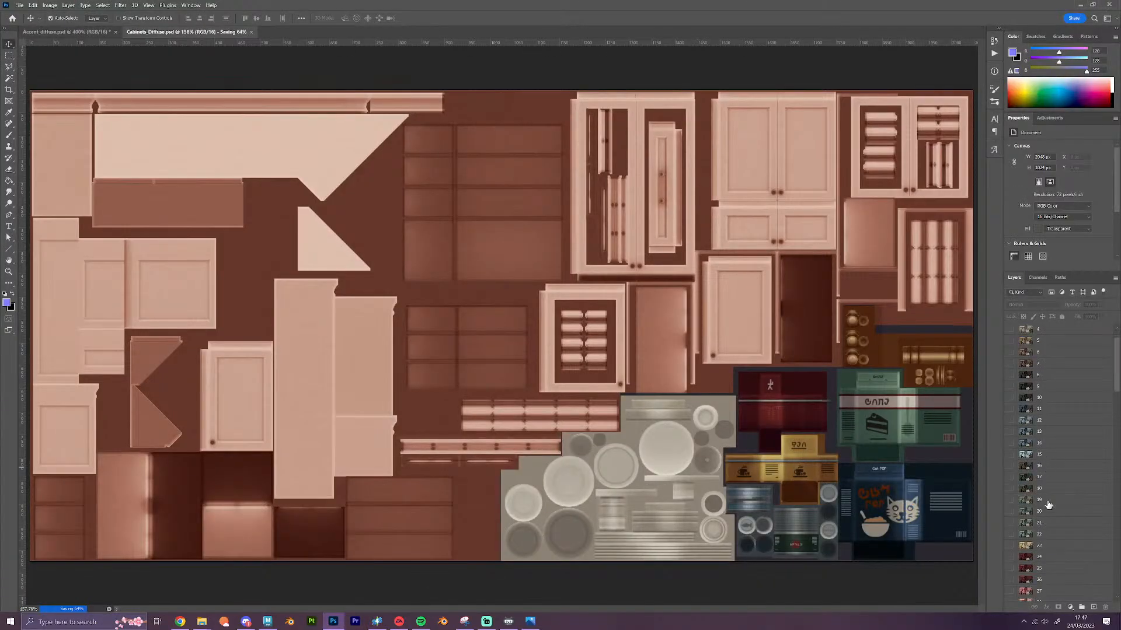
left_click(1057, 546)
left_click(1010, 546)
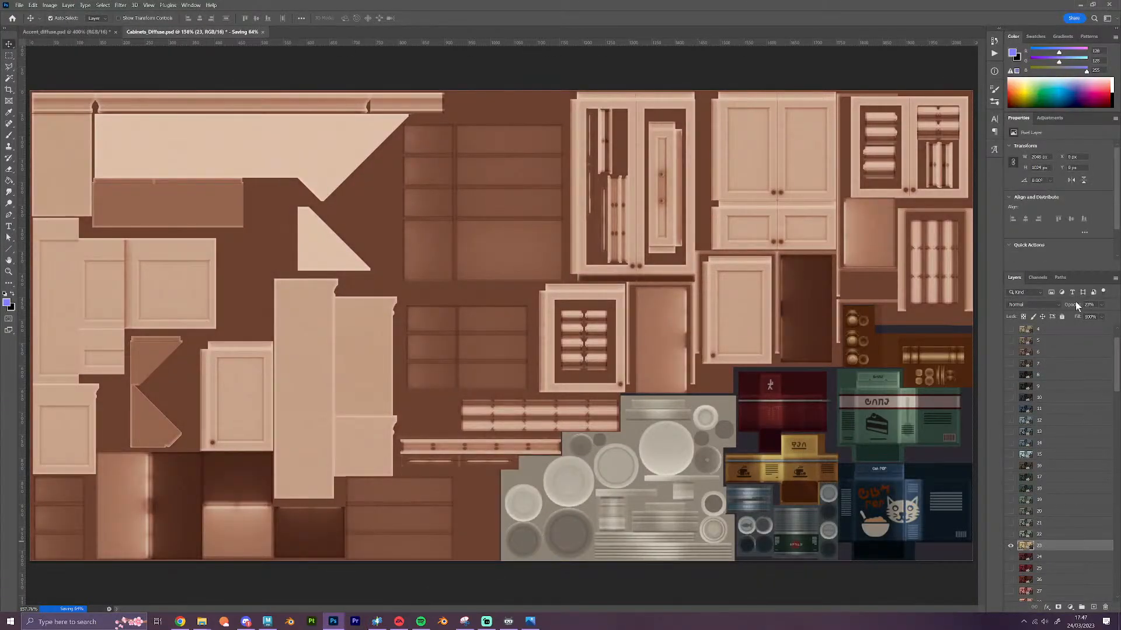
left_click_drag(1072, 306, 1117, 306)
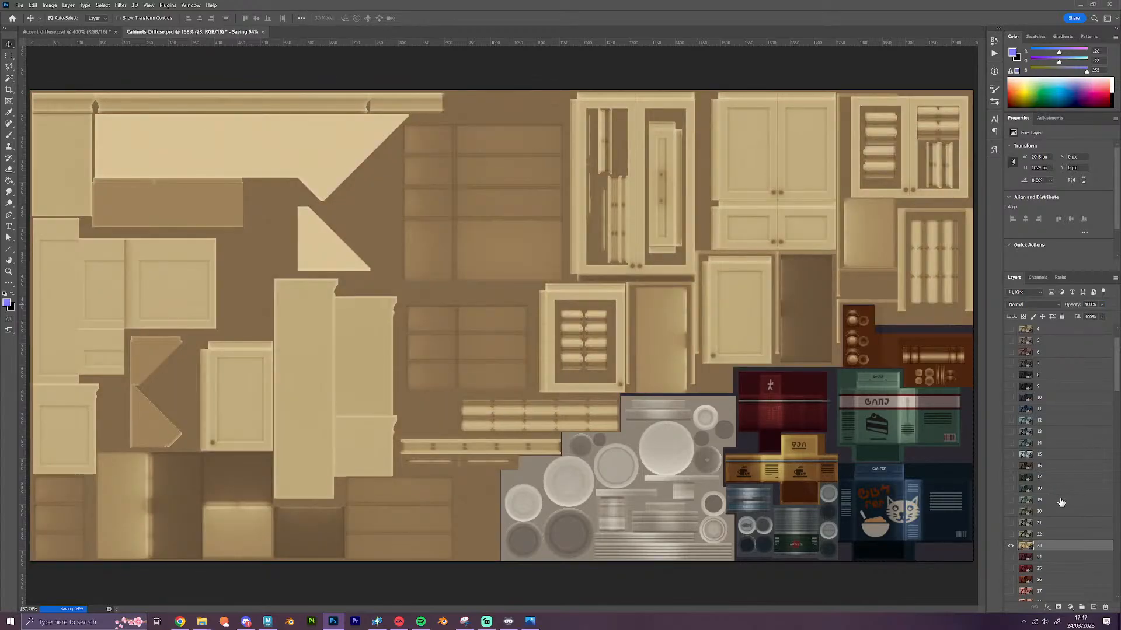
Export layer 23 as a PNG into the Swatches folder, replacing the existing 23.png
right_click(1067, 547)
left_click(1070, 231)
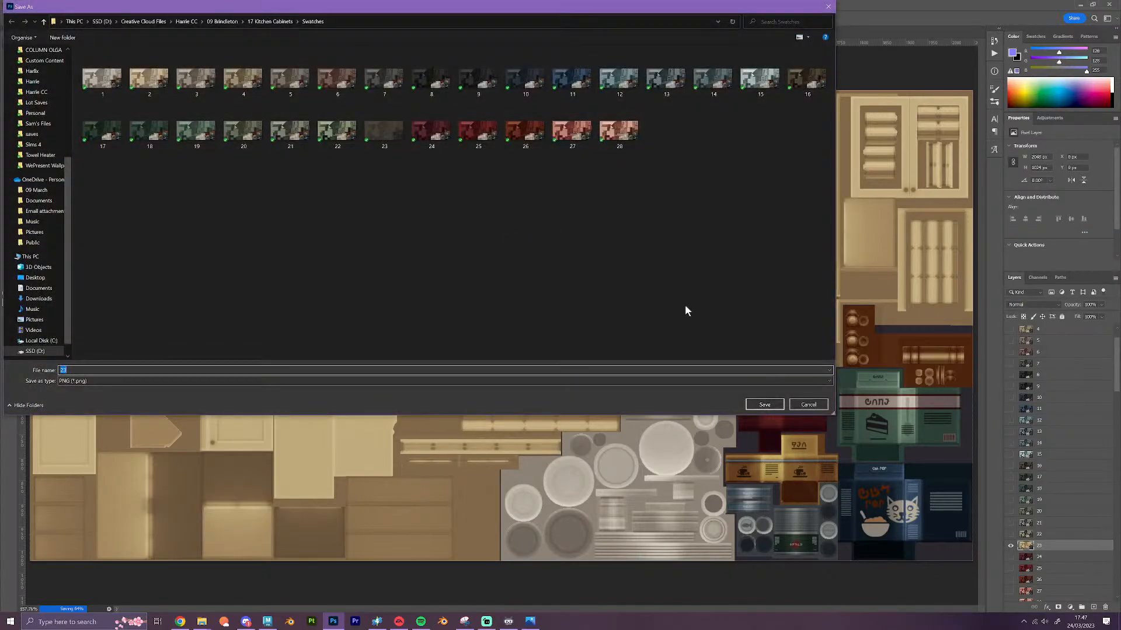
left_click(765, 405)
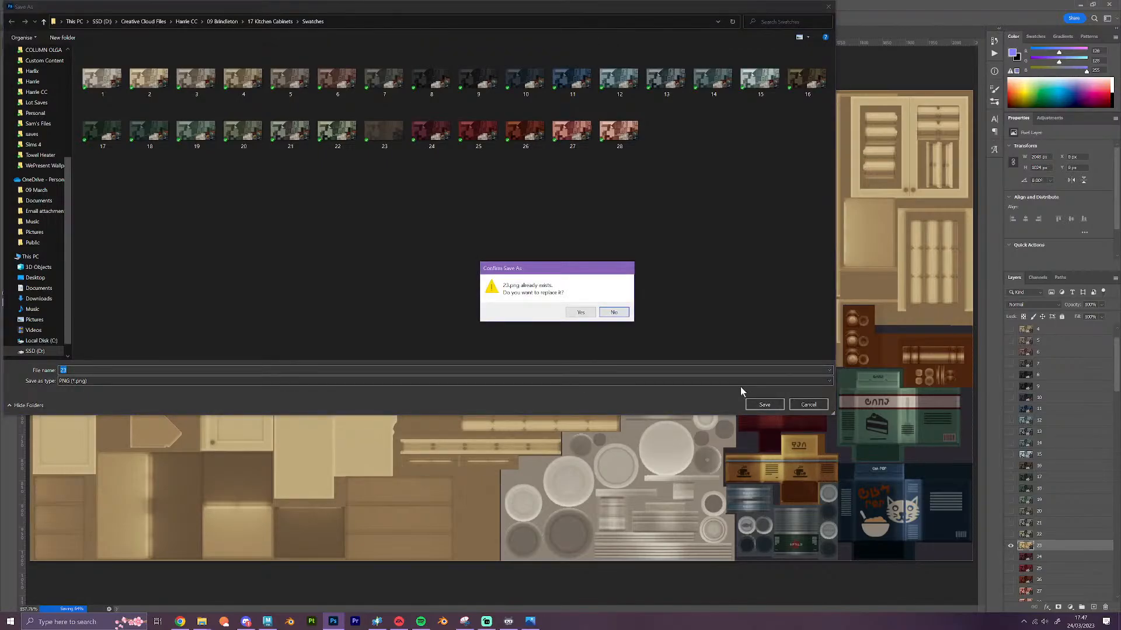
left_click(580, 313)
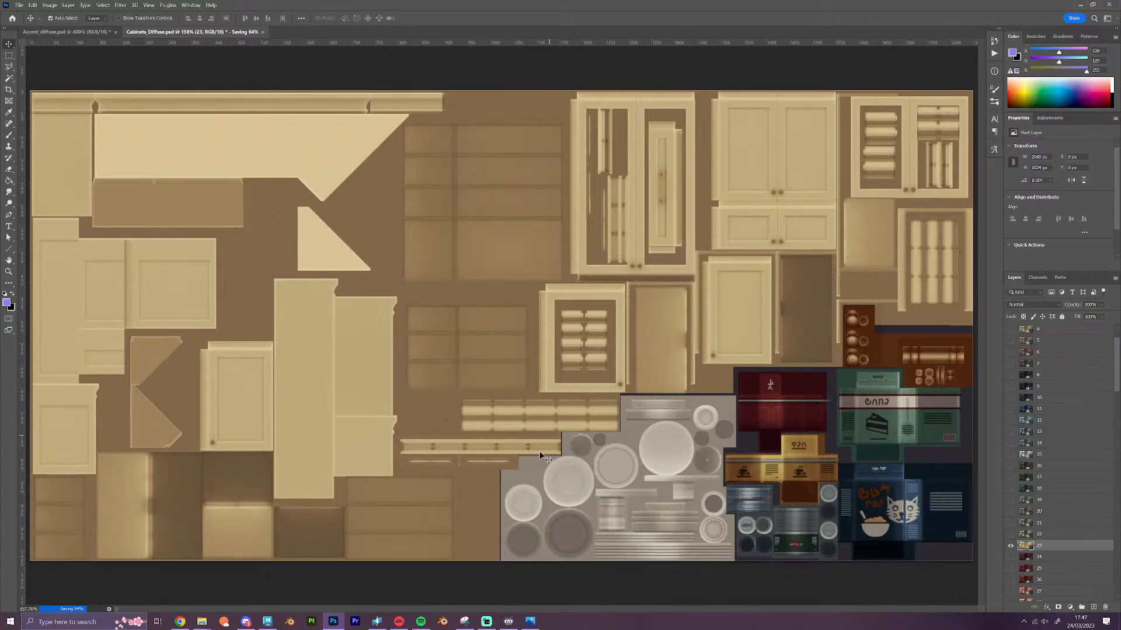
Switch back to Sims 4 Studio and import the re-exported 23 image as swatch 23's texture
left_click(377, 622)
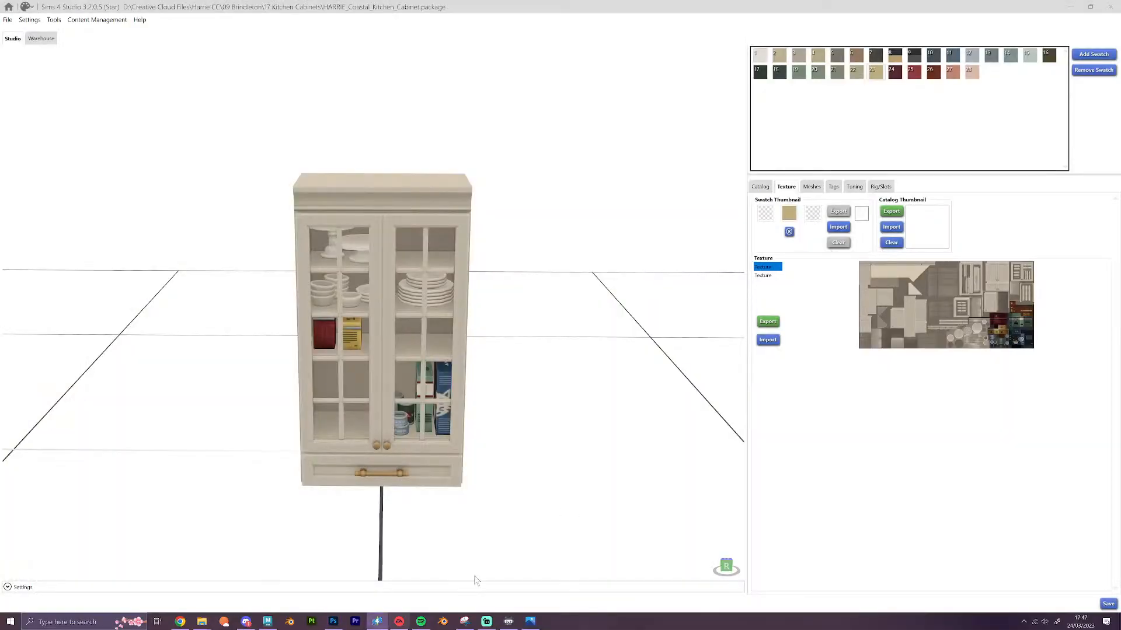
left_click(768, 341)
double_click(154, 194)
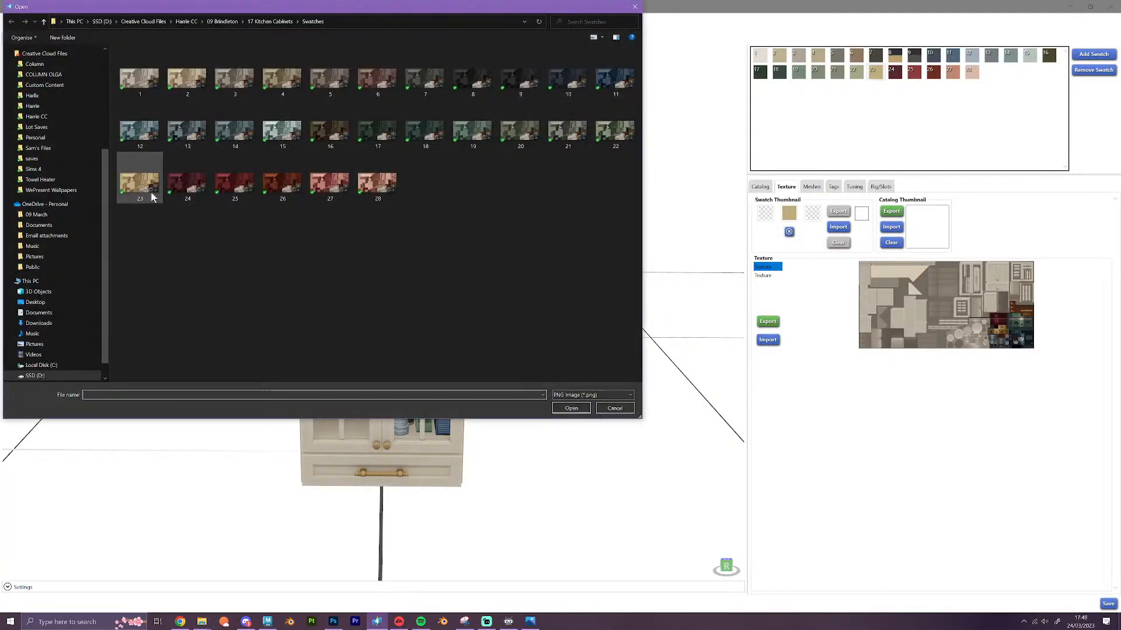
Import the 24 image as swatch 24's texture and the 25 image as swatch 25's texture
left_click(895, 72)
left_click(768, 340)
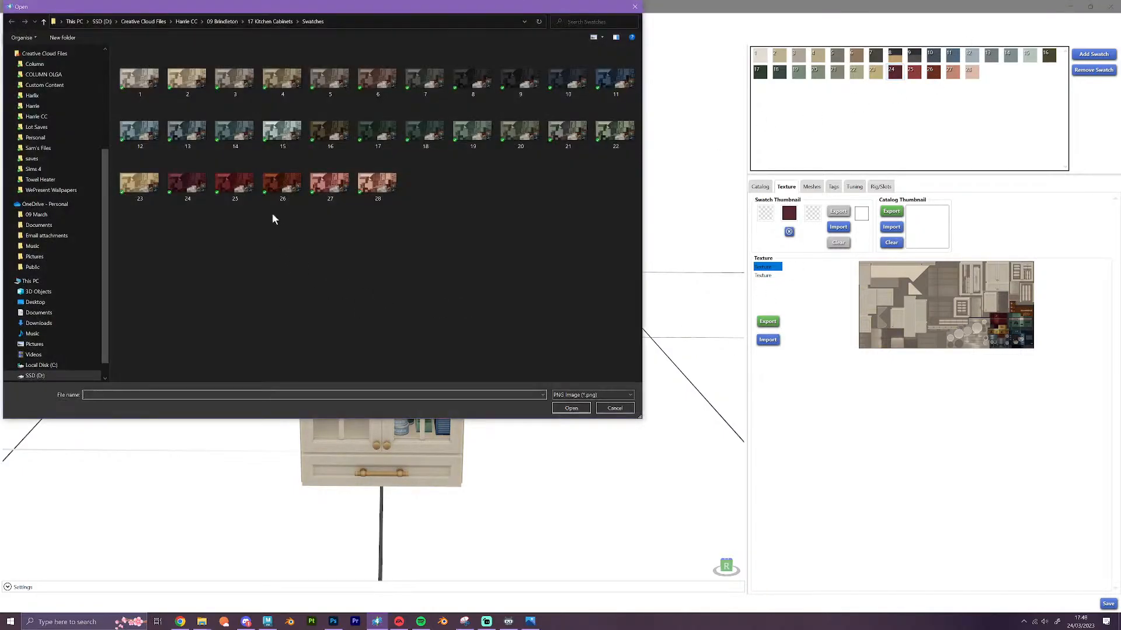
double_click(188, 176)
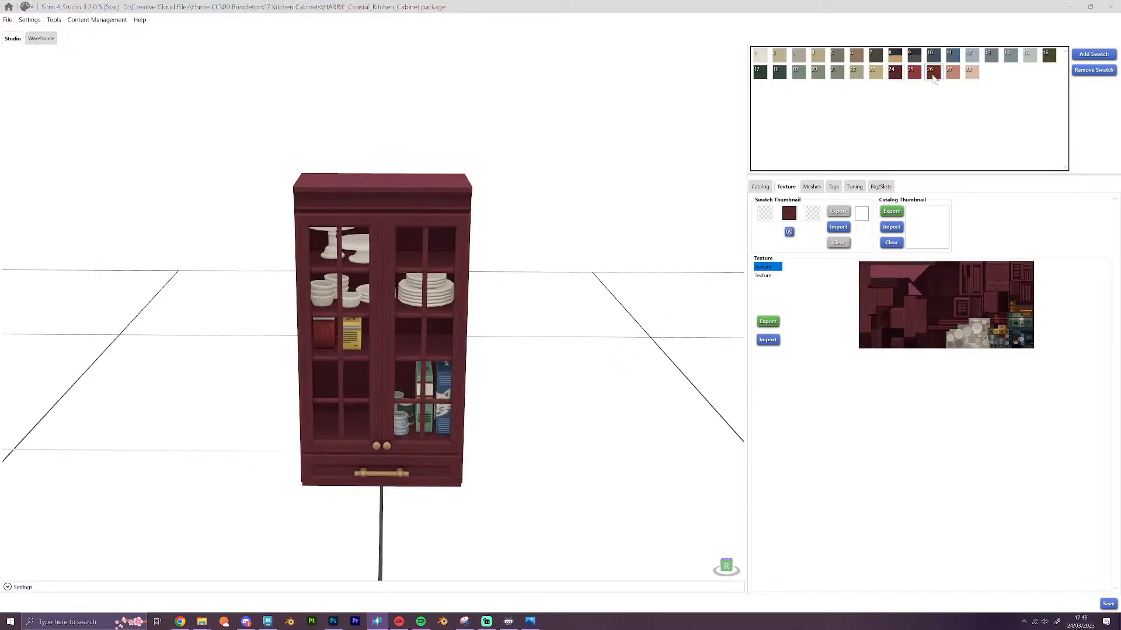
left_click(914, 71)
left_click(768, 340)
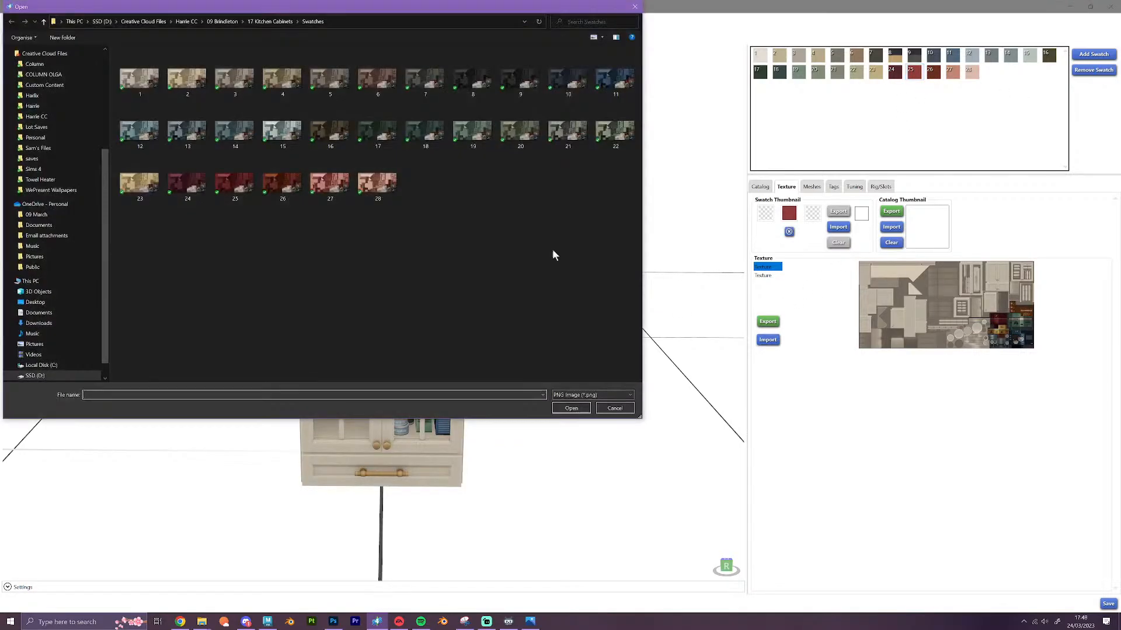
double_click(249, 195)
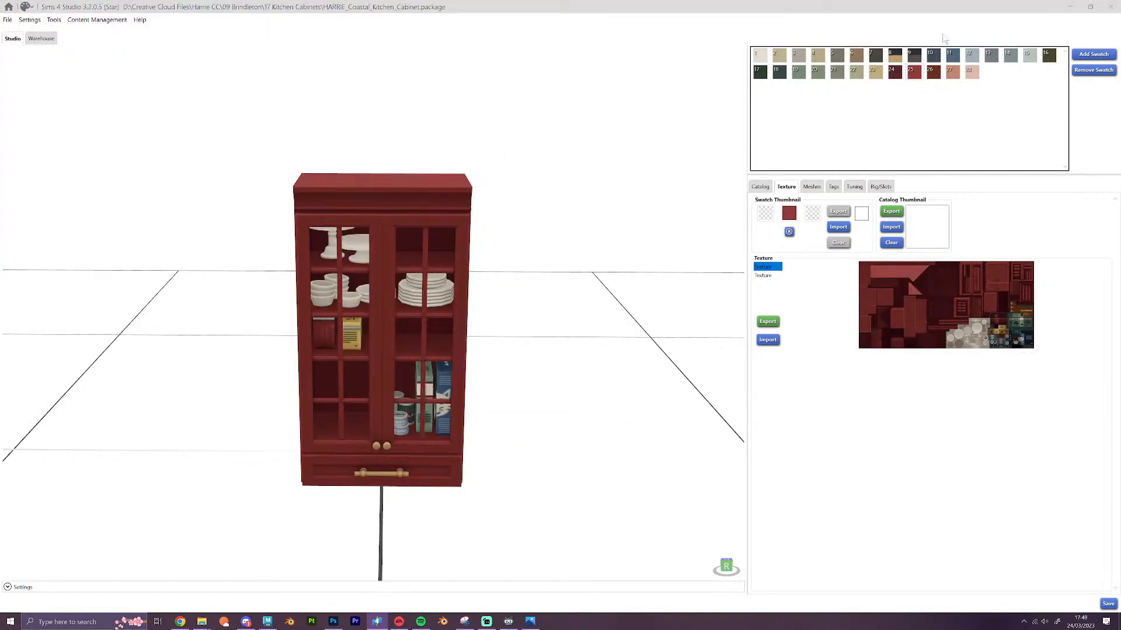
Import the 26 image as swatch 26's texture and compare the cabinet preview with swatch 25
left_click(933, 72)
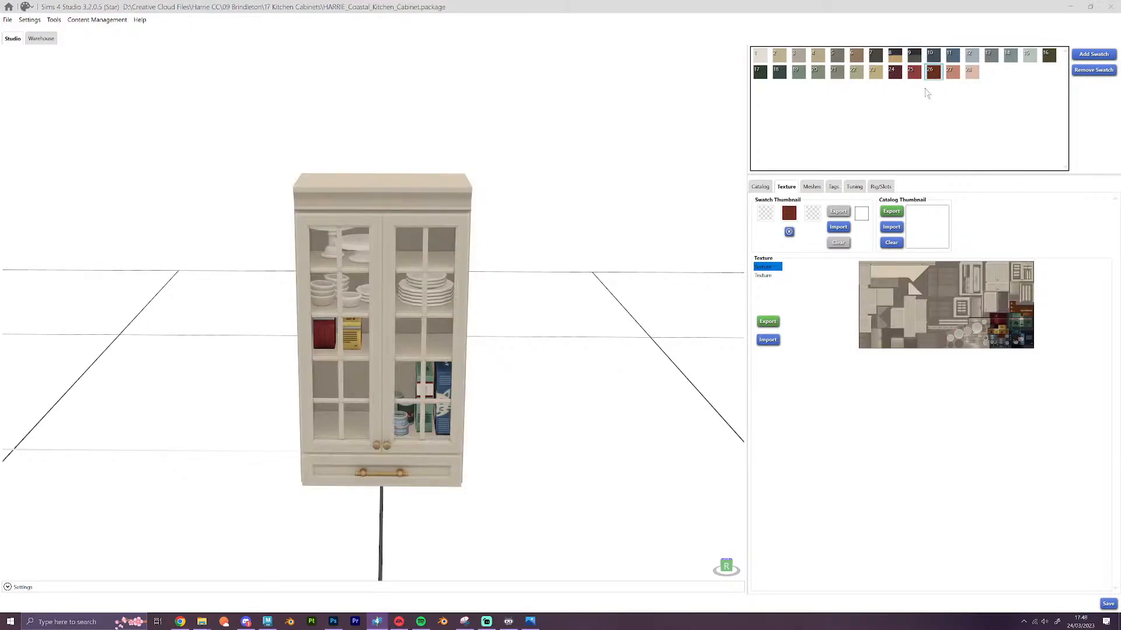
left_click(768, 340)
double_click(283, 186)
left_click(914, 72)
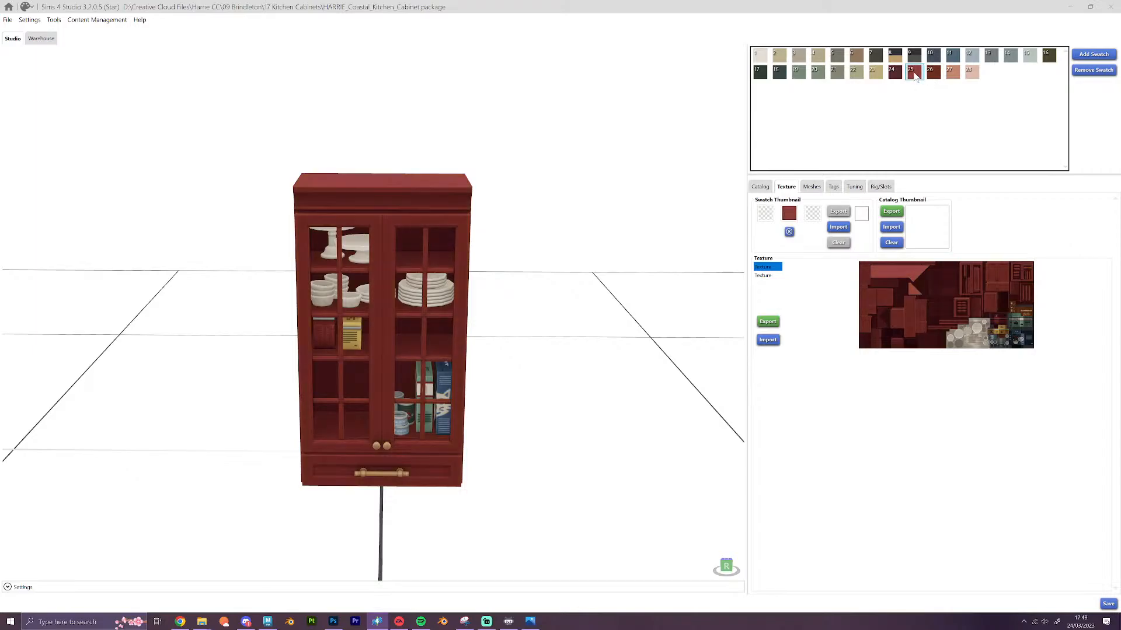
left_click(934, 74)
Import the 27 image as swatch 27's texture and the 28 image as swatch 28's texture
left_click(952, 73)
left_click(768, 340)
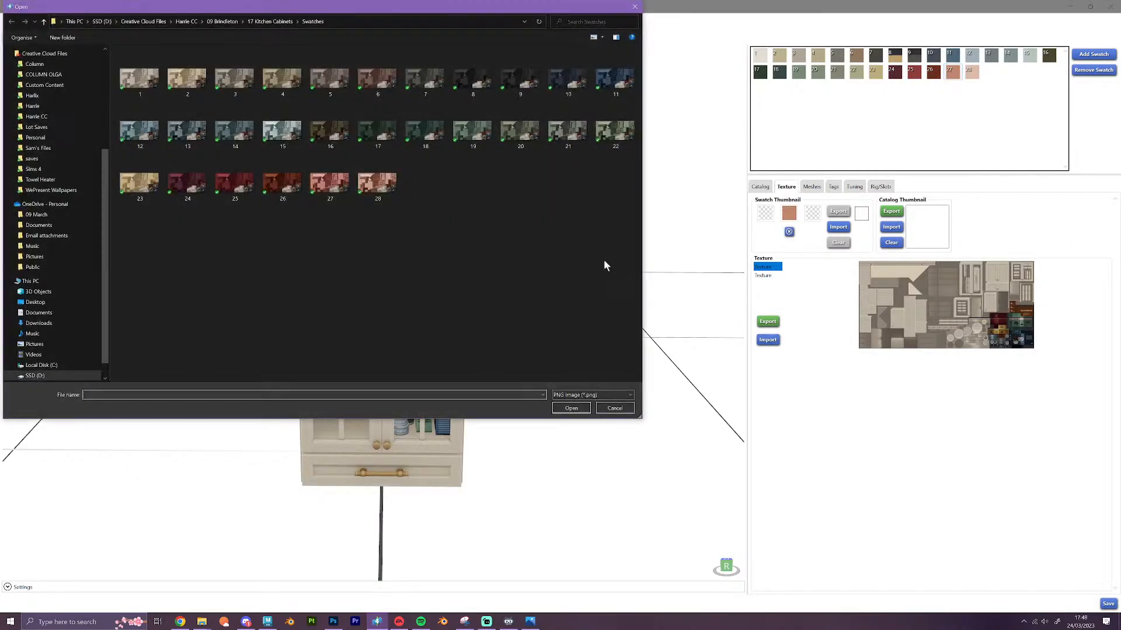
double_click(330, 183)
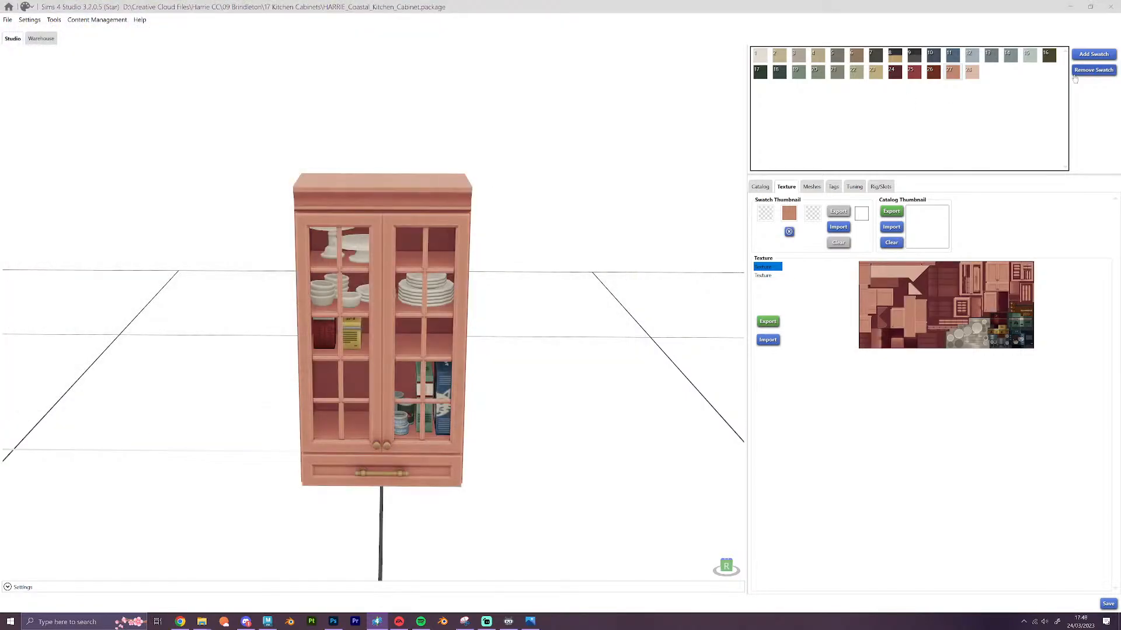
left_click(973, 72)
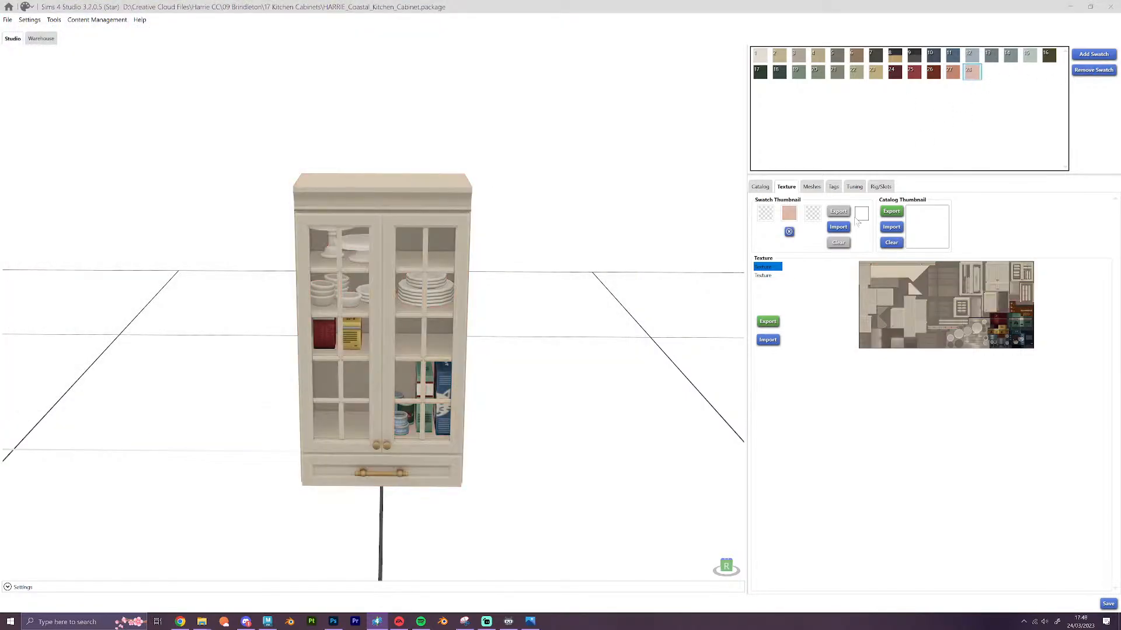
left_click(767, 340)
double_click(377, 165)
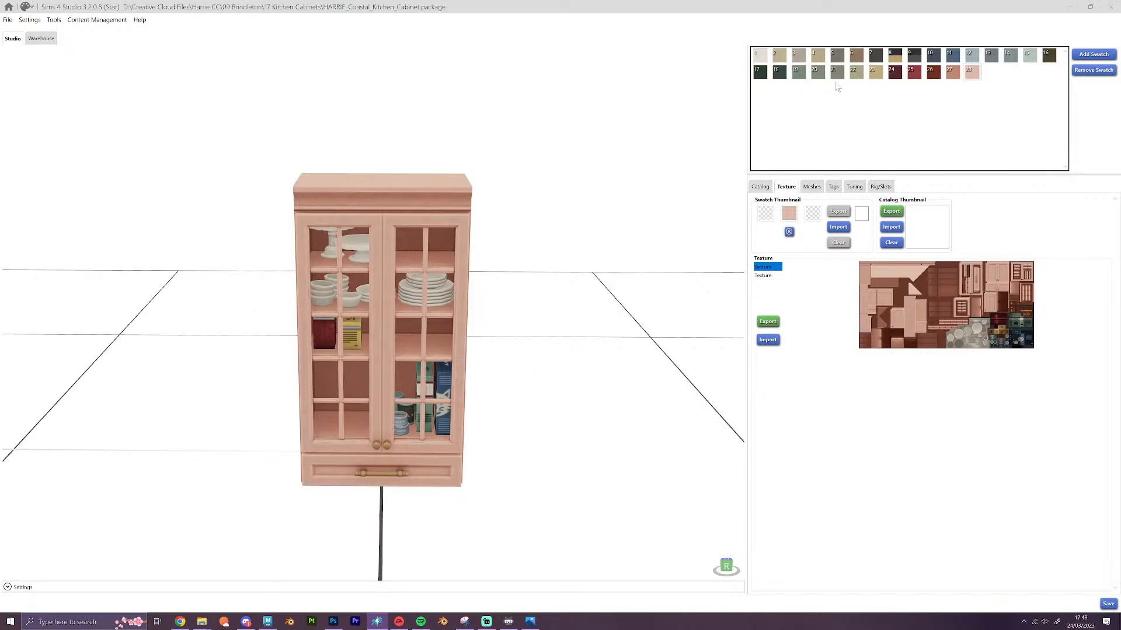
Import the dark glass texture with the long hexadecimal name from the 17 Kitchen Cabinets folder into the package's Warehouse resources
left_click(41, 38)
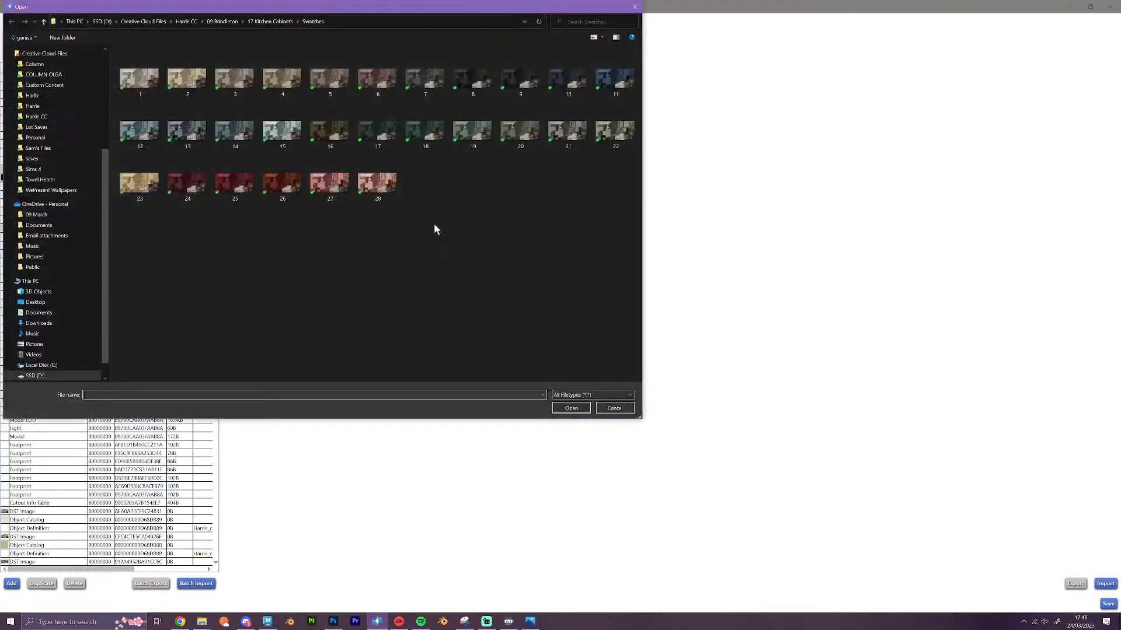
left_click(272, 22)
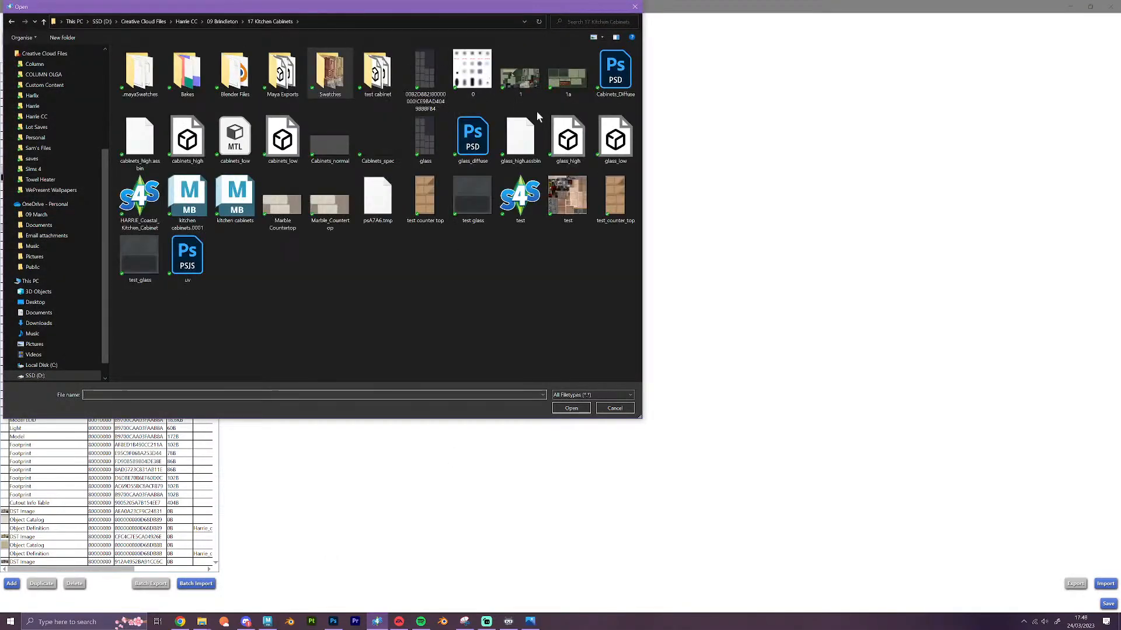
left_click(426, 77)
left_click(569, 409)
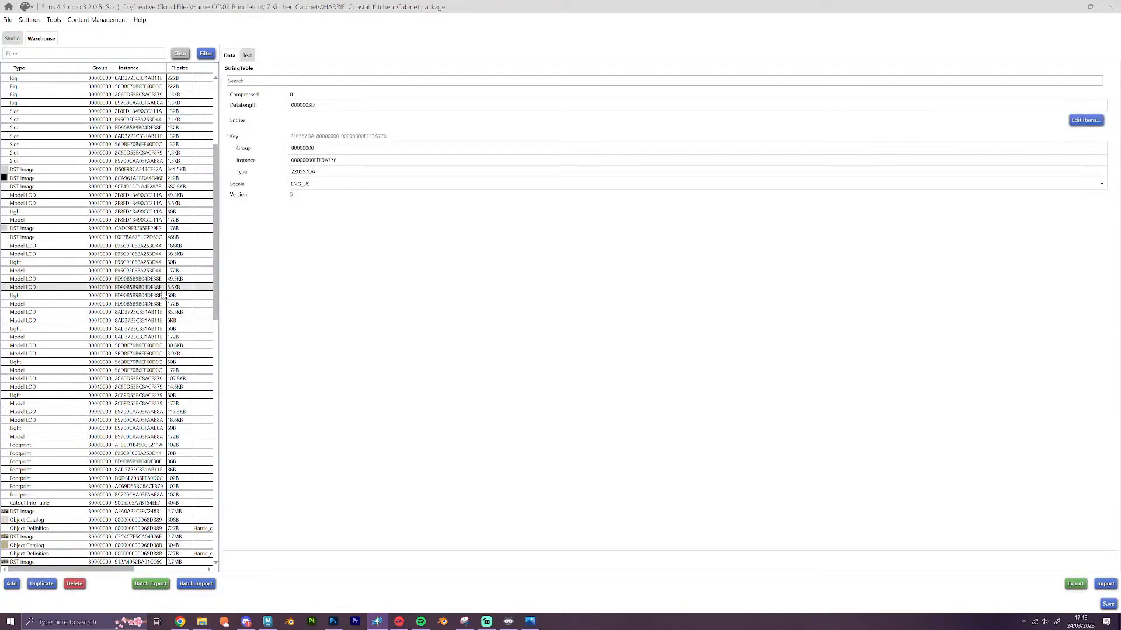
scroll(164, 297, "down", 11)
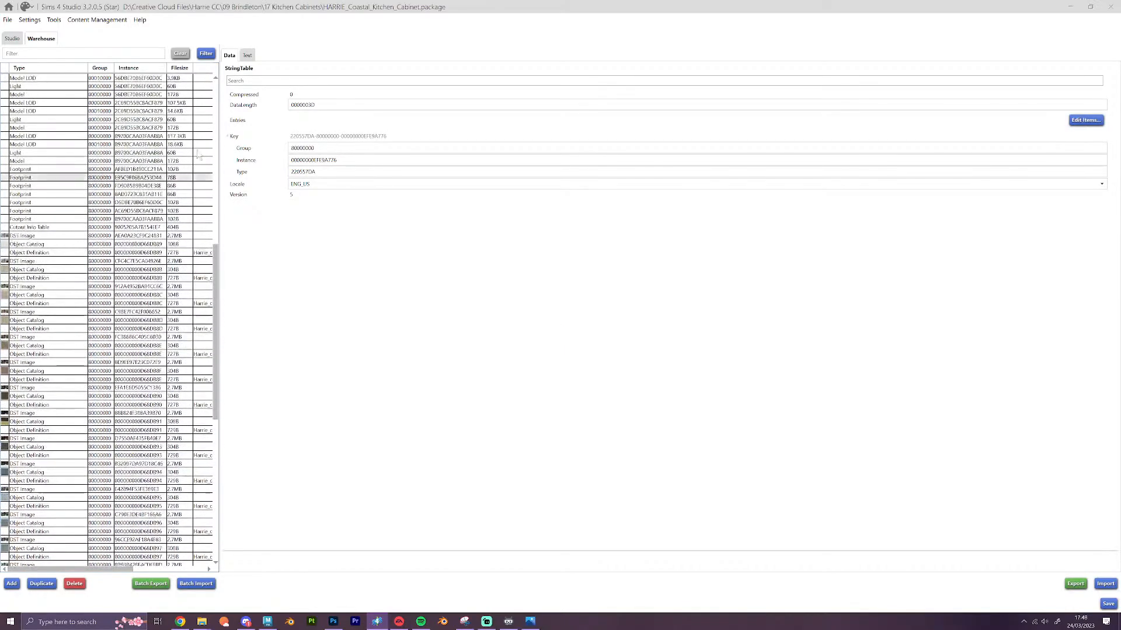
Return to the Studio view and check the door glass on the cabinet preview in swatches 24, 19, 18, 17 and 28
left_click(12, 39)
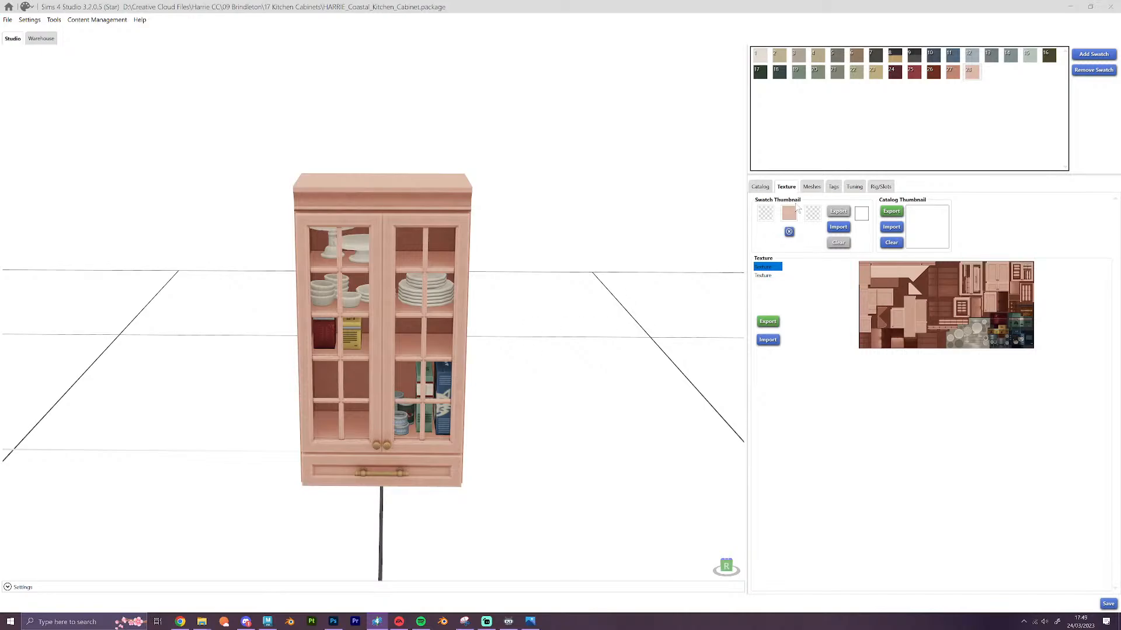
left_click(776, 275)
left_click(775, 267)
left_click(896, 74)
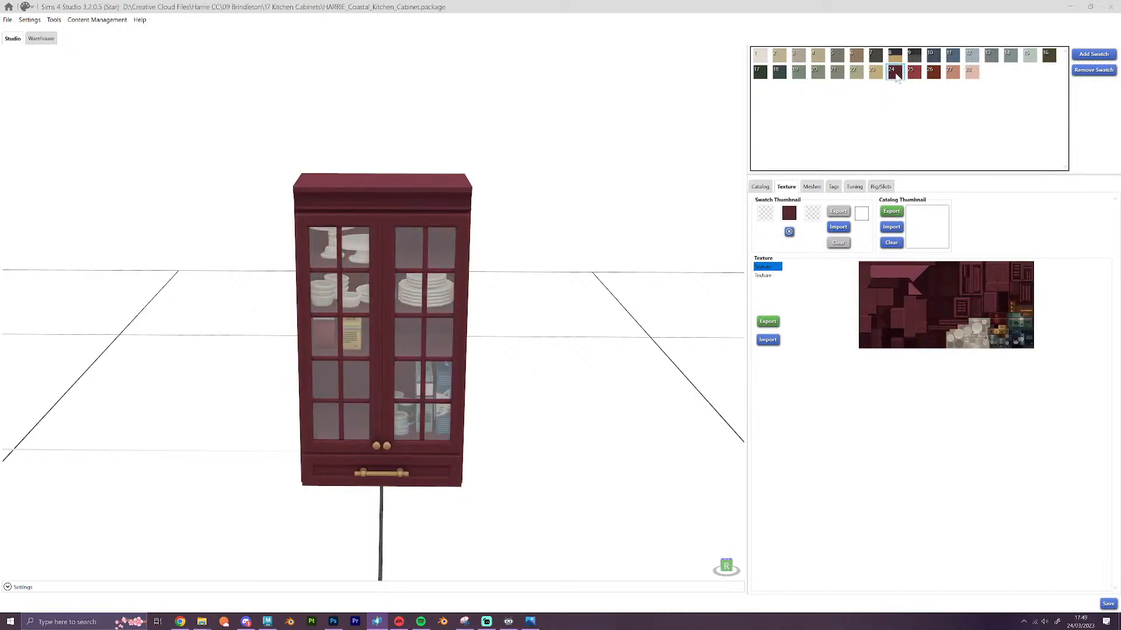
left_click(798, 73)
left_click(780, 72)
left_click(760, 72)
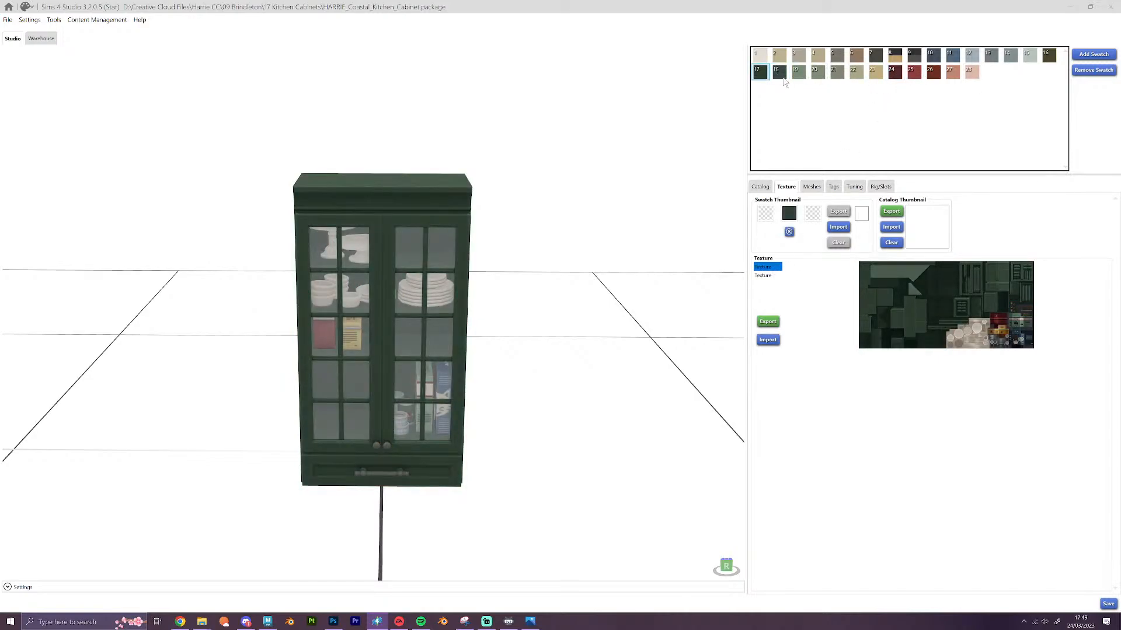
left_click(970, 73)
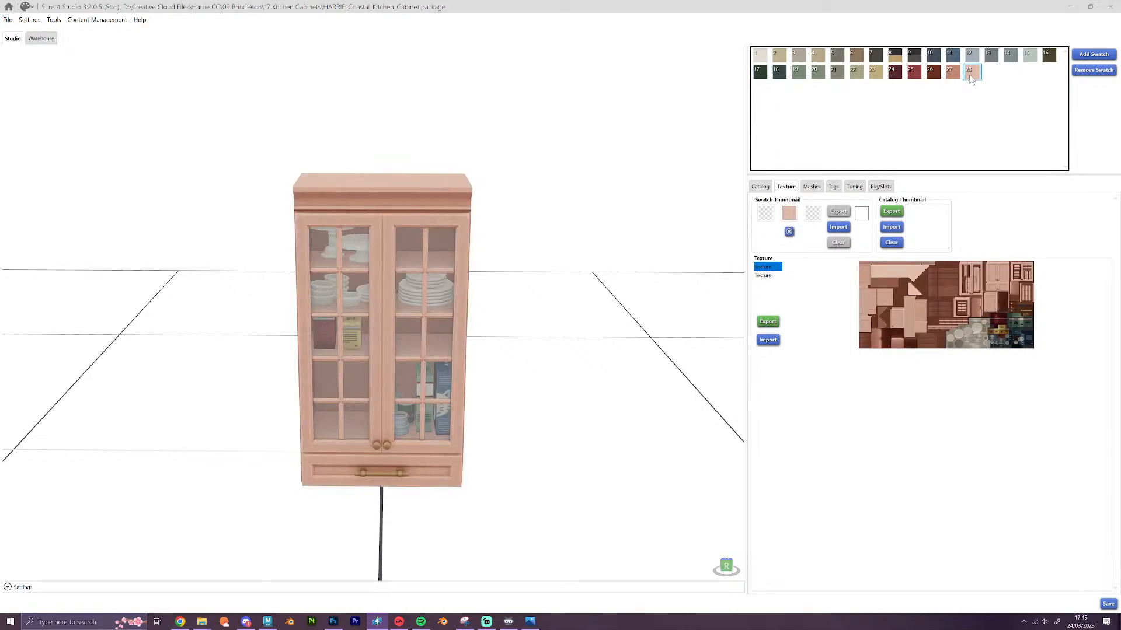
Check the cabinet preview in swatch 16 and swatch 1
left_click(1015, 57)
left_click(1026, 56)
left_click(1049, 55)
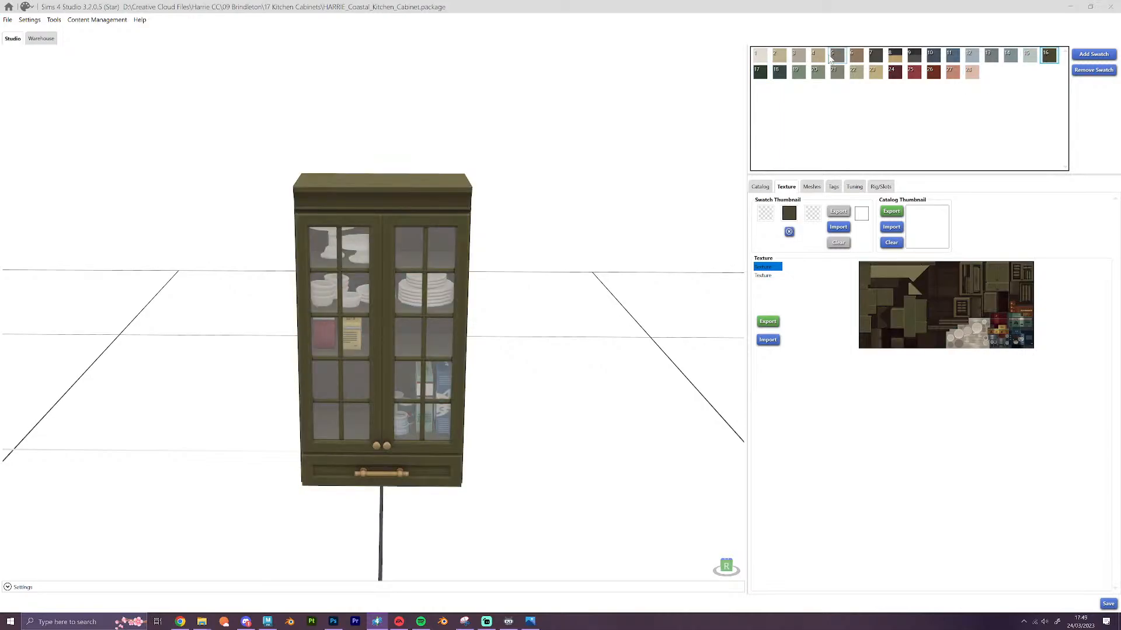
left_click(760, 58)
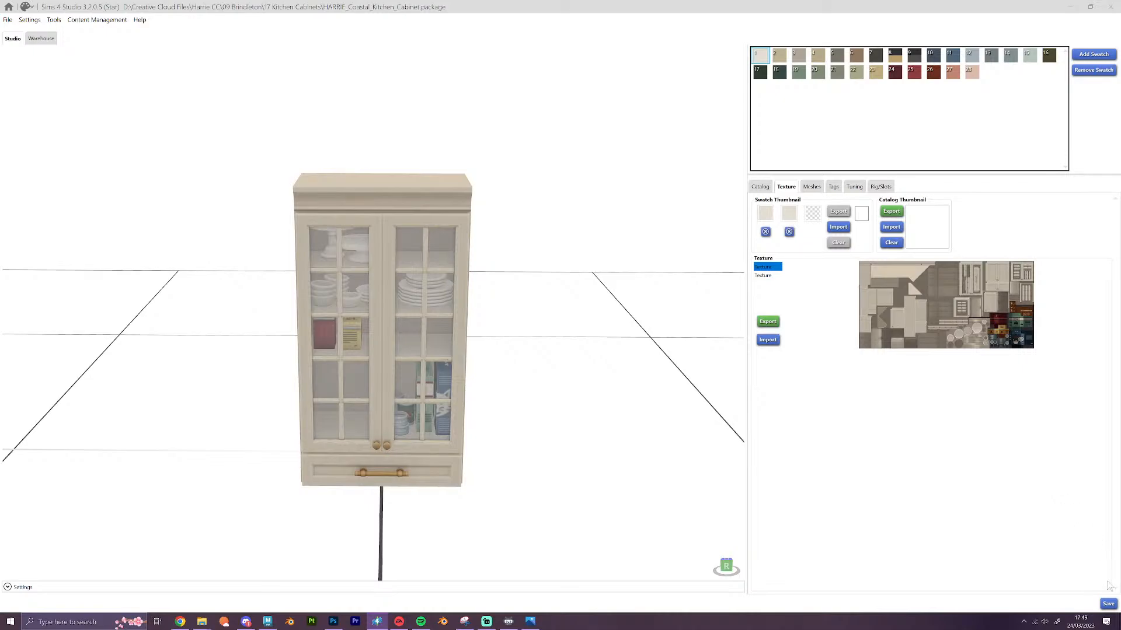
Save the coastal kitchen cabinet package and dismiss the save messages
left_click(1108, 603)
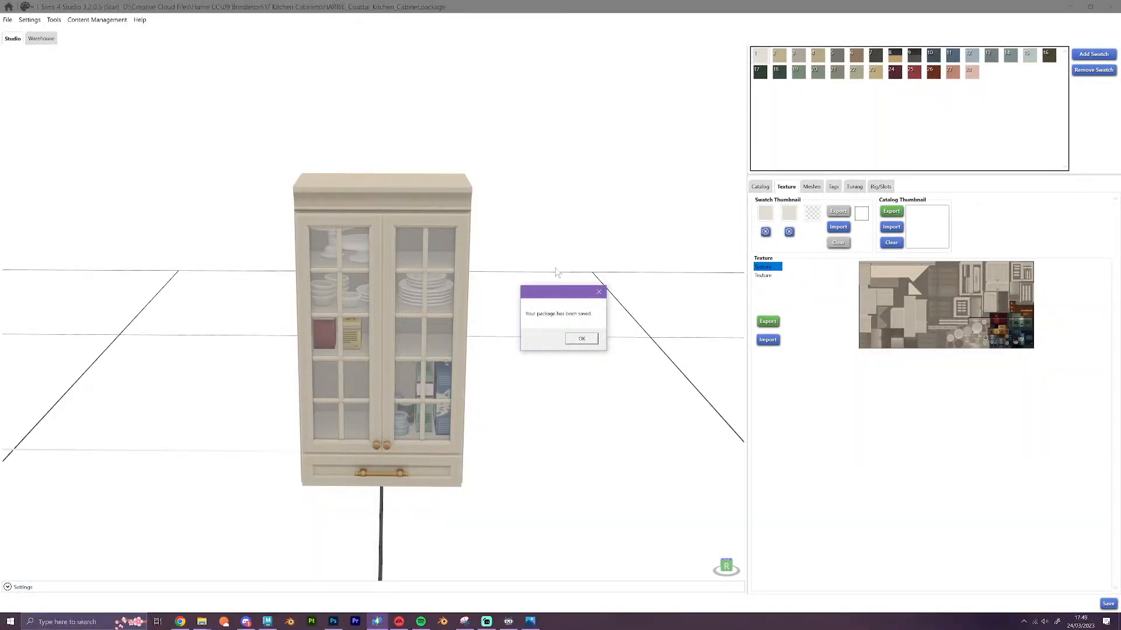
left_click(588, 337)
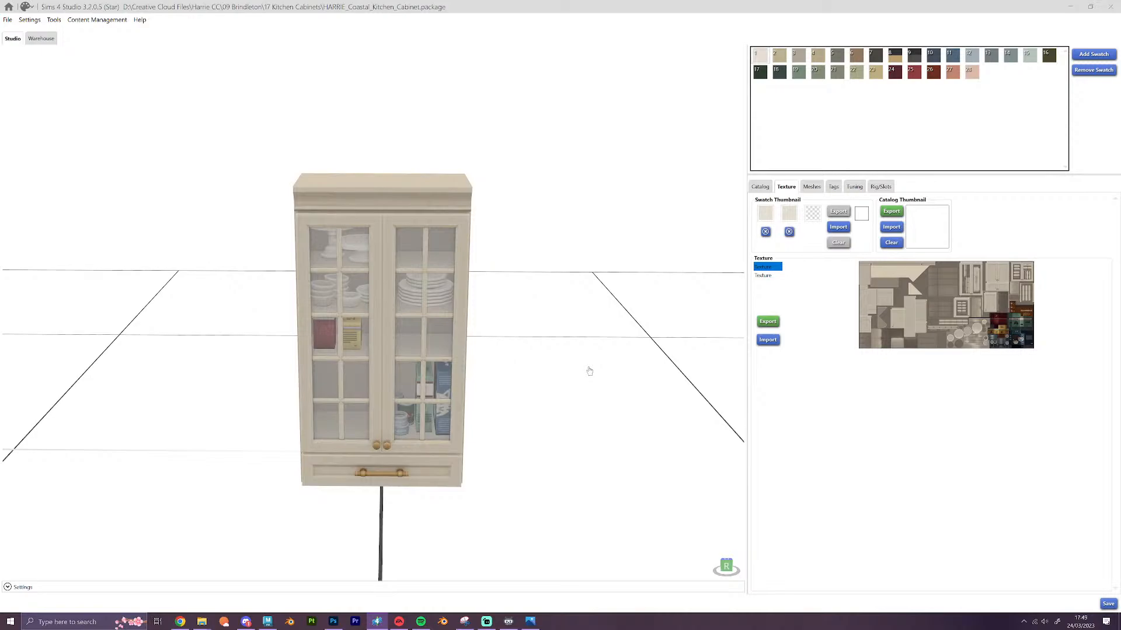
key("ctrl+s")
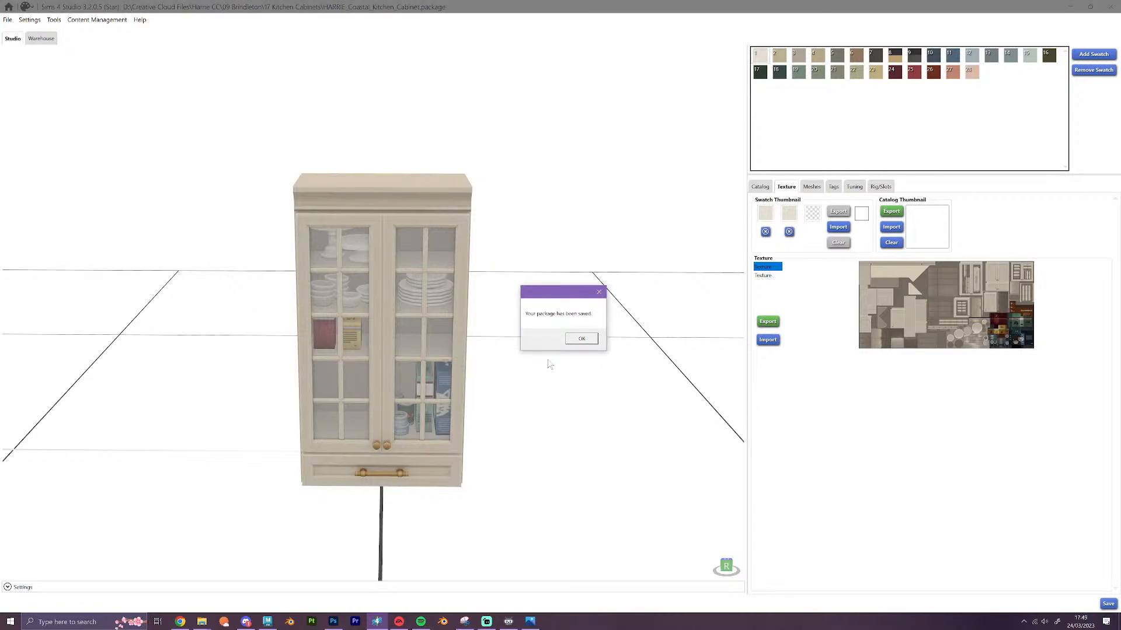
left_click(582, 341)
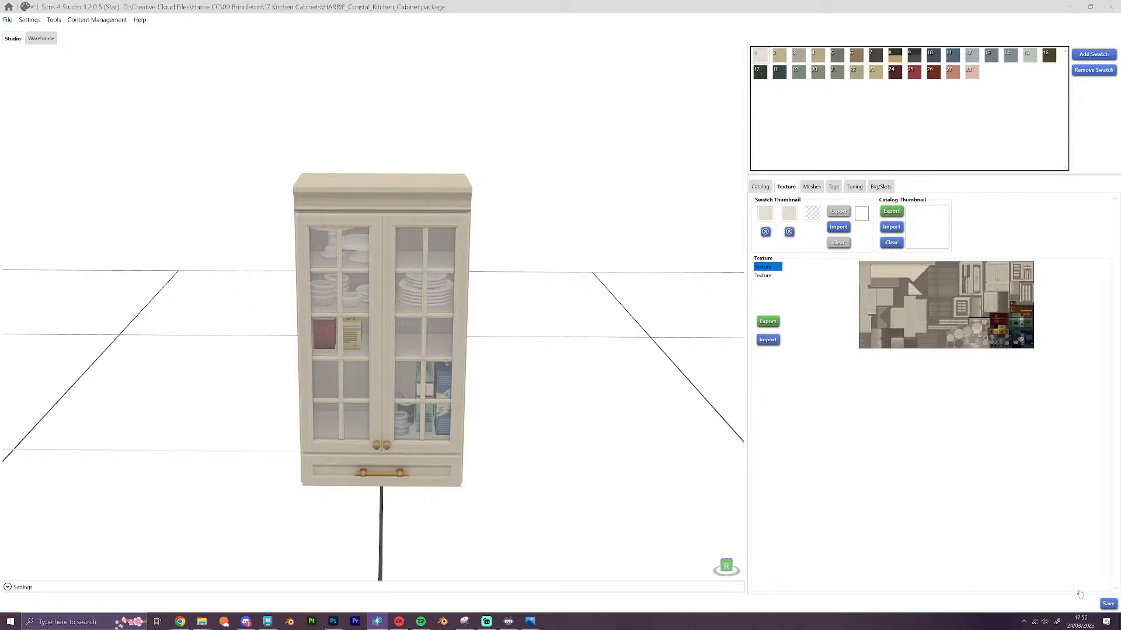
left_click(1109, 604)
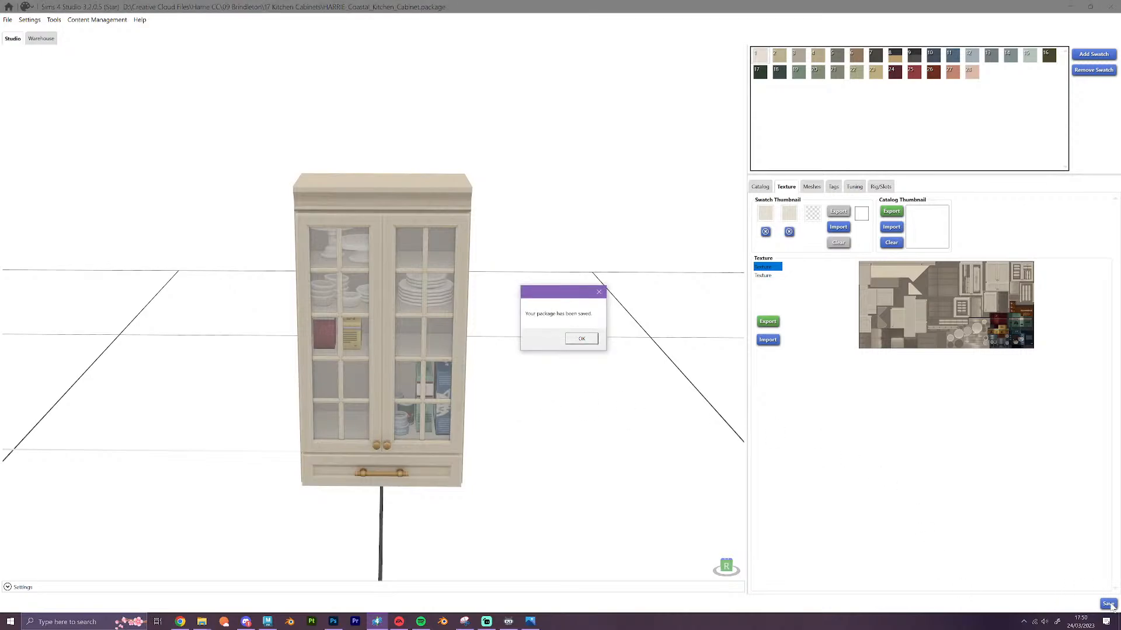
left_click(581, 339)
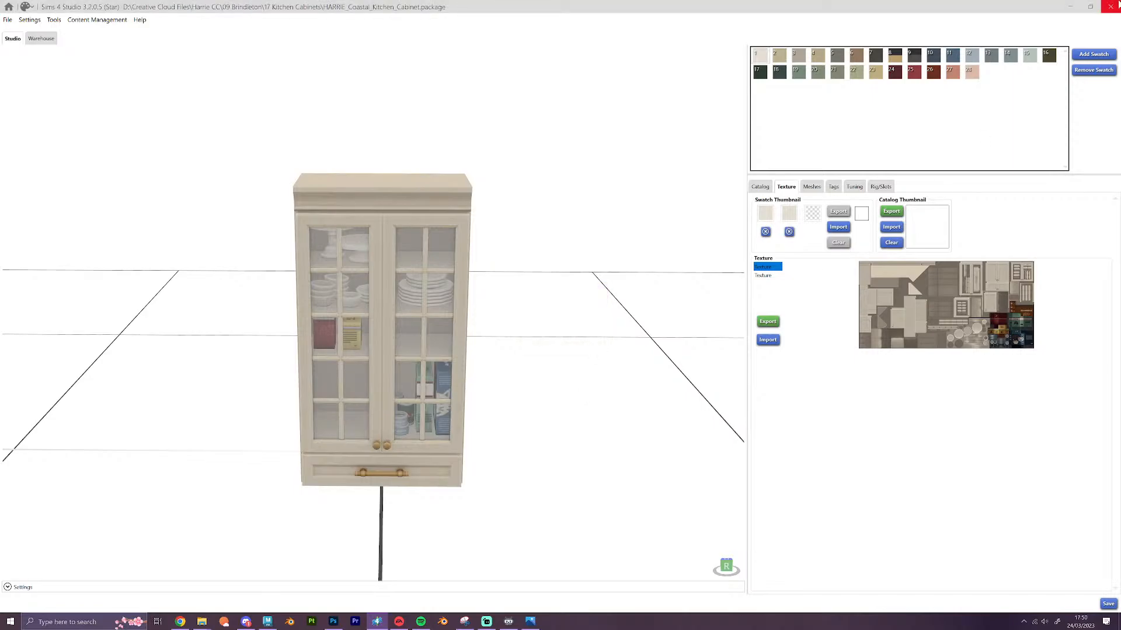
Clear the Sims 4 Studio and Photoshop windows away to reach the desktop
left_click(1089, 9)
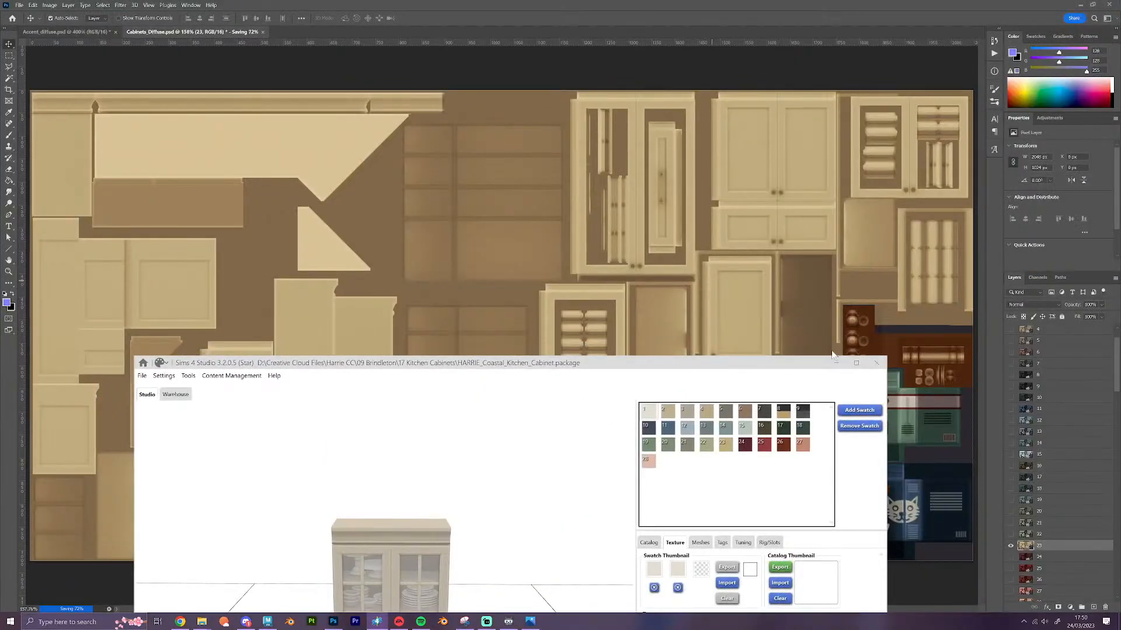
left_click(815, 301)
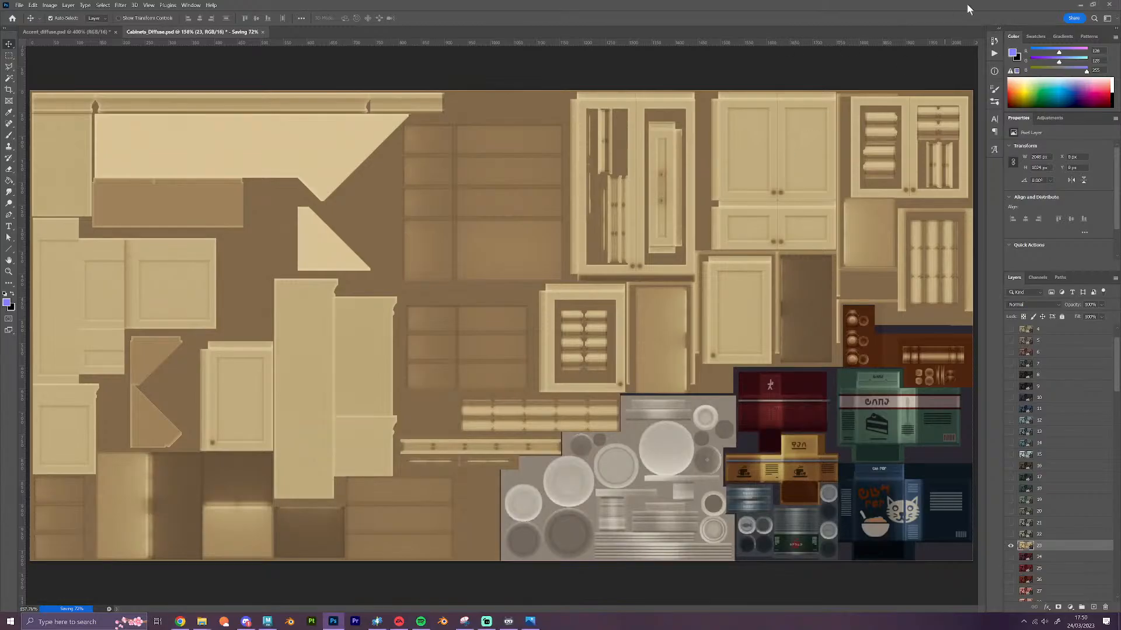
left_click(1079, 5)
In File Explorer, copy the HARRIE_Coastal_Kitchen_Cabinet package from the 17 Kitchen Cabinets folder into the Mods folder, replacing the existing file
mouse_move(203, 623)
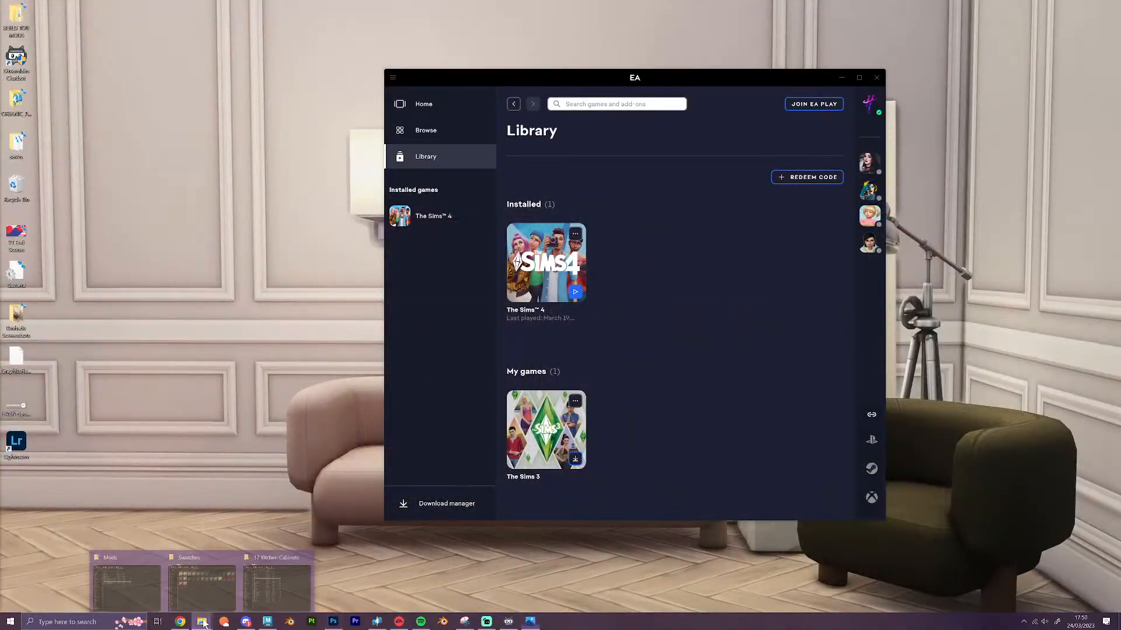
mouse_move(201, 596)
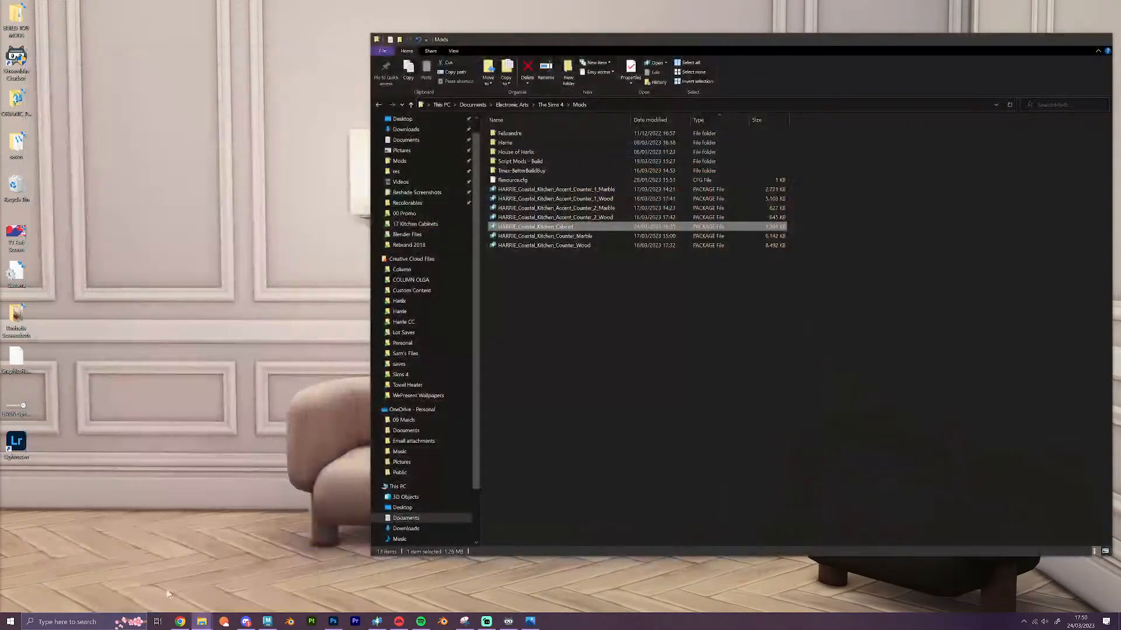
left_click(131, 586)
mouse_move(205, 622)
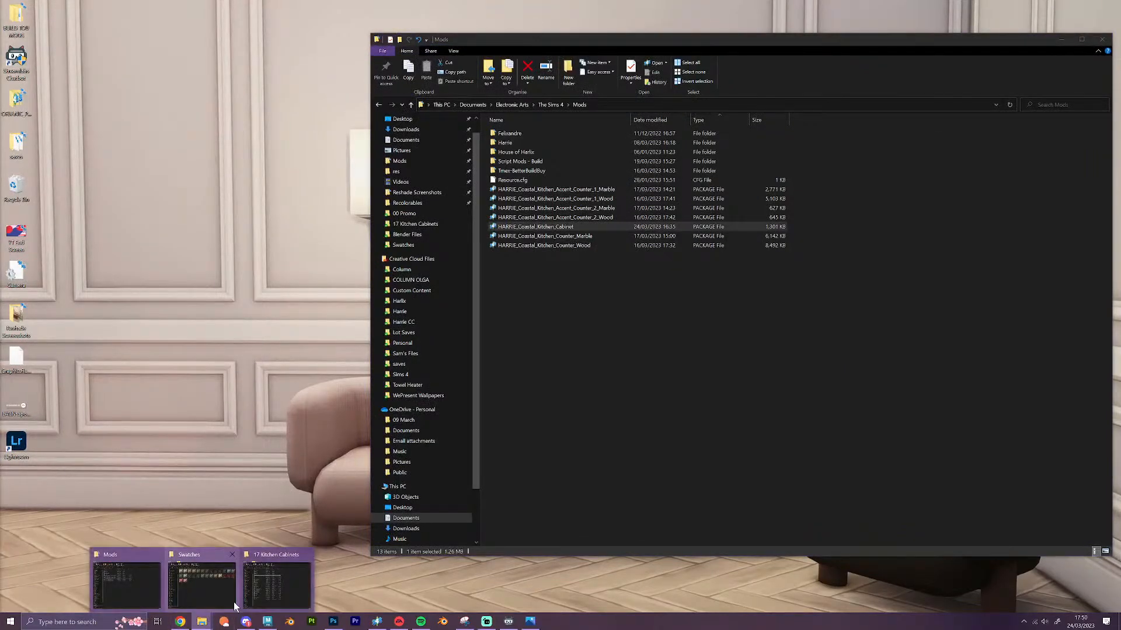
left_click(308, 574)
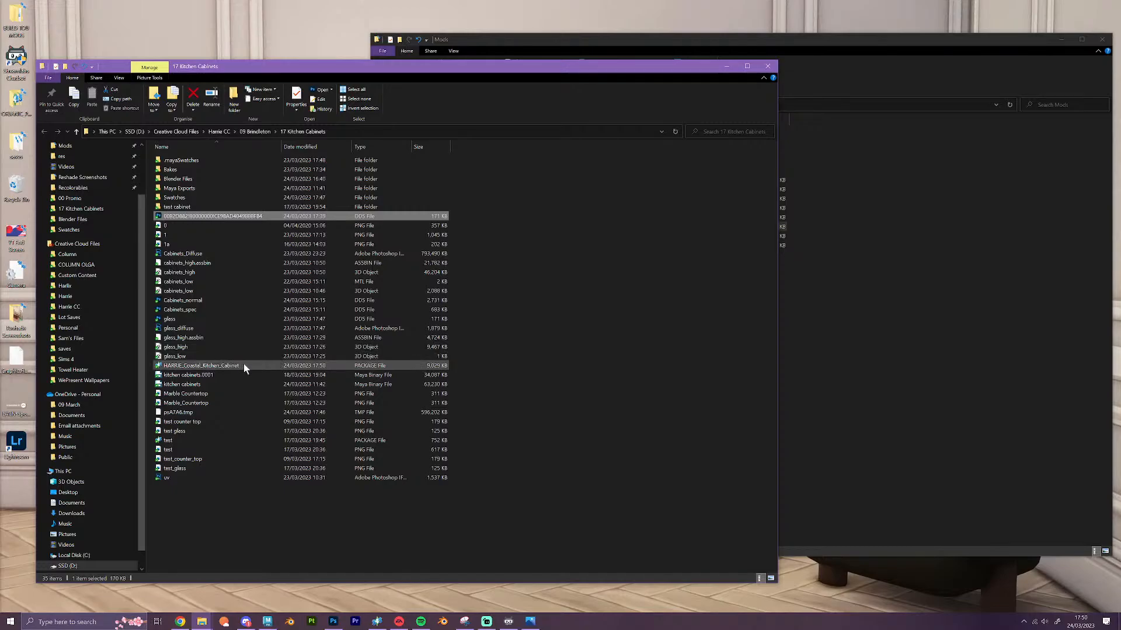
left_click_drag(243, 365, 717, 356)
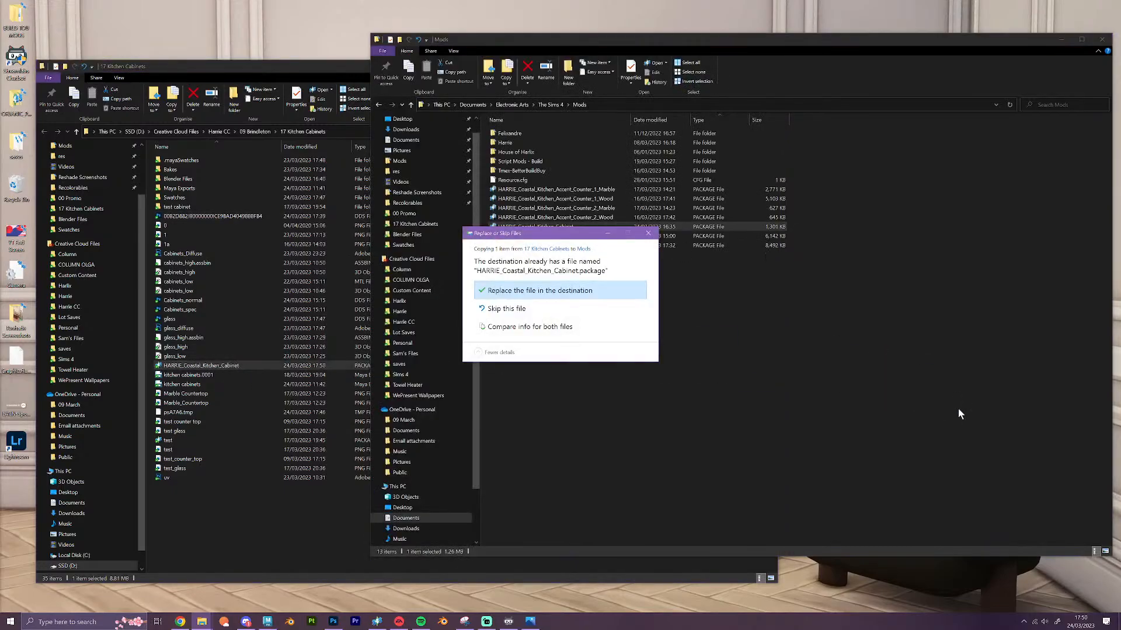
left_click(536, 295)
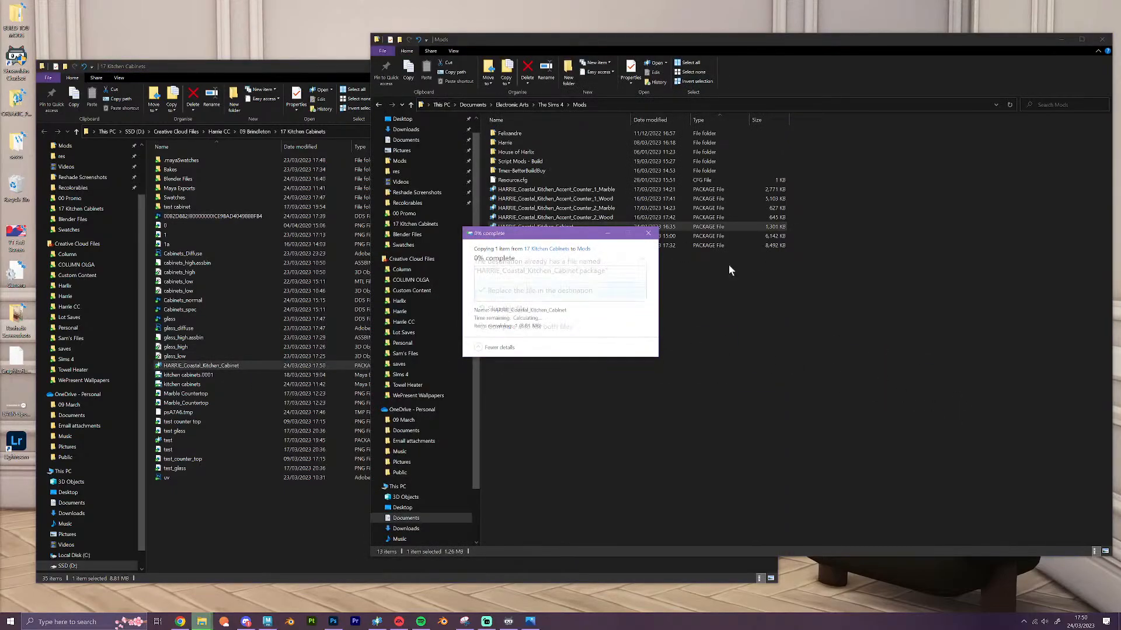
Minimise both folder windows and launch The Sims 4 from the EA library
left_click(1061, 39)
left_click(727, 66)
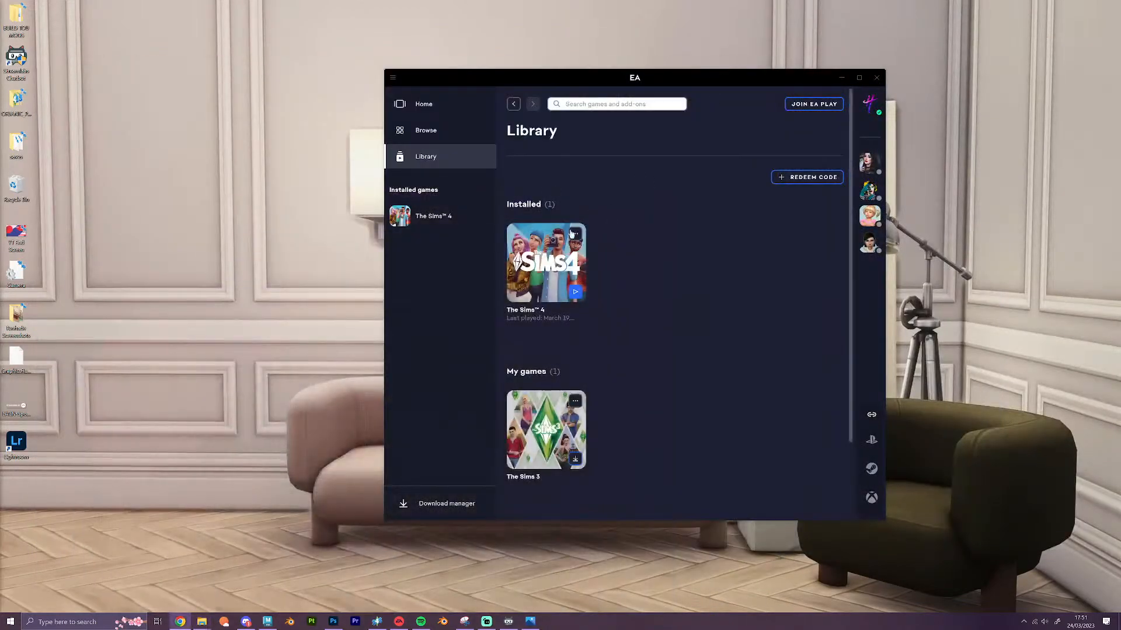
left_click(576, 291)
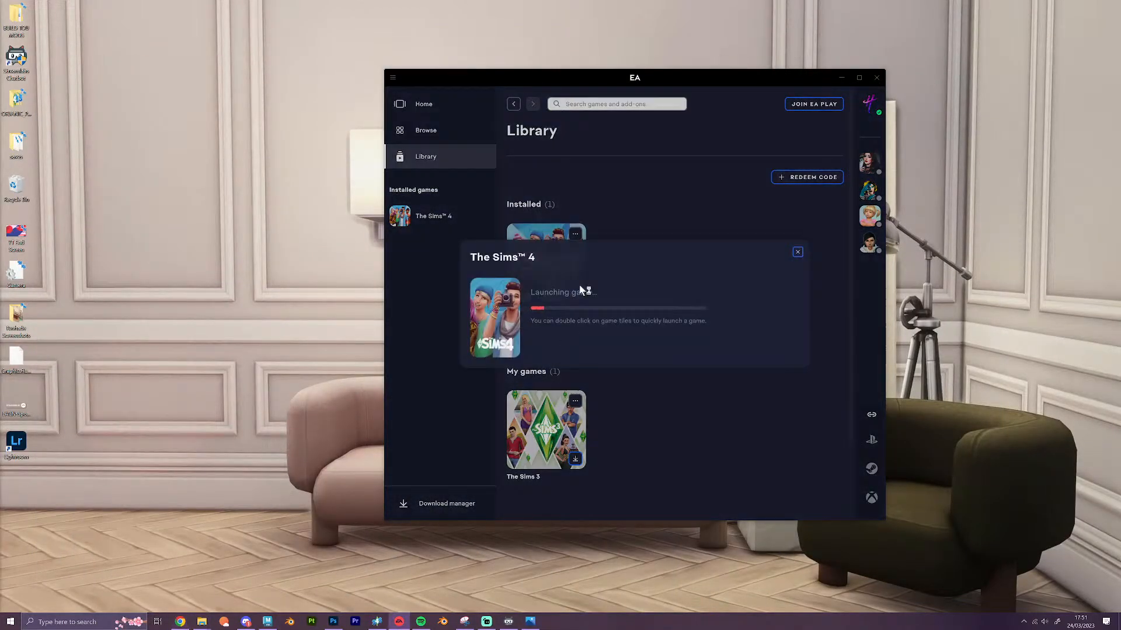
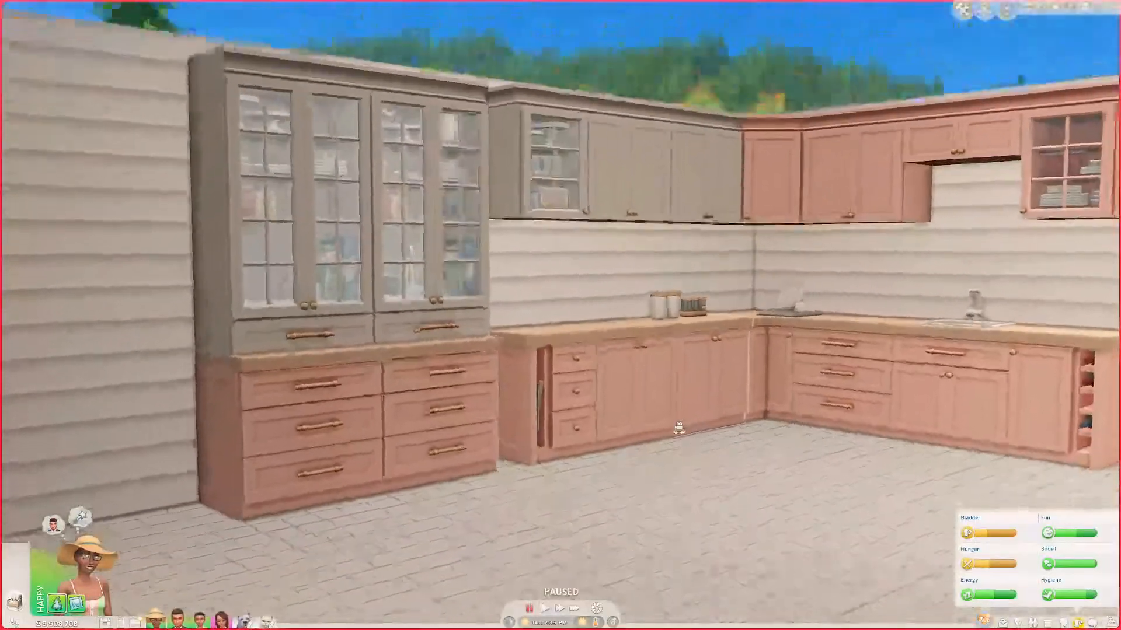
Get an overview of the kitchen from above and enter Build mode
scroll(680, 429, "down", 5)
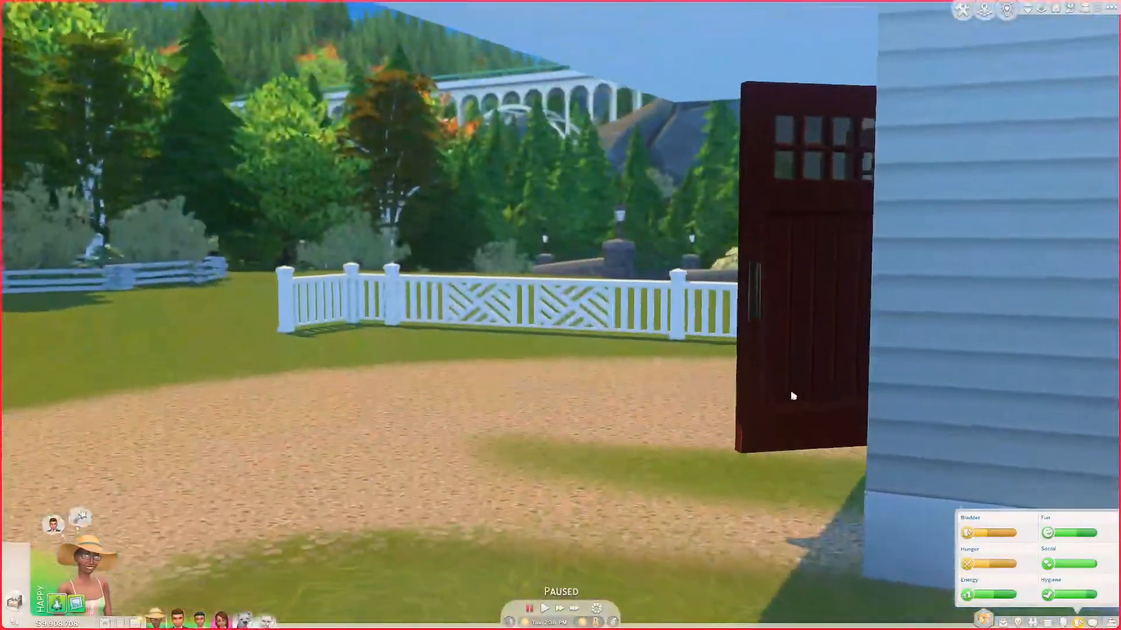
scroll(802, 377, "down", 5)
scroll(802, 376, "down", 4)
middle_click_drag(773, 419, 774, 421)
scroll(735, 436, "up", 3)
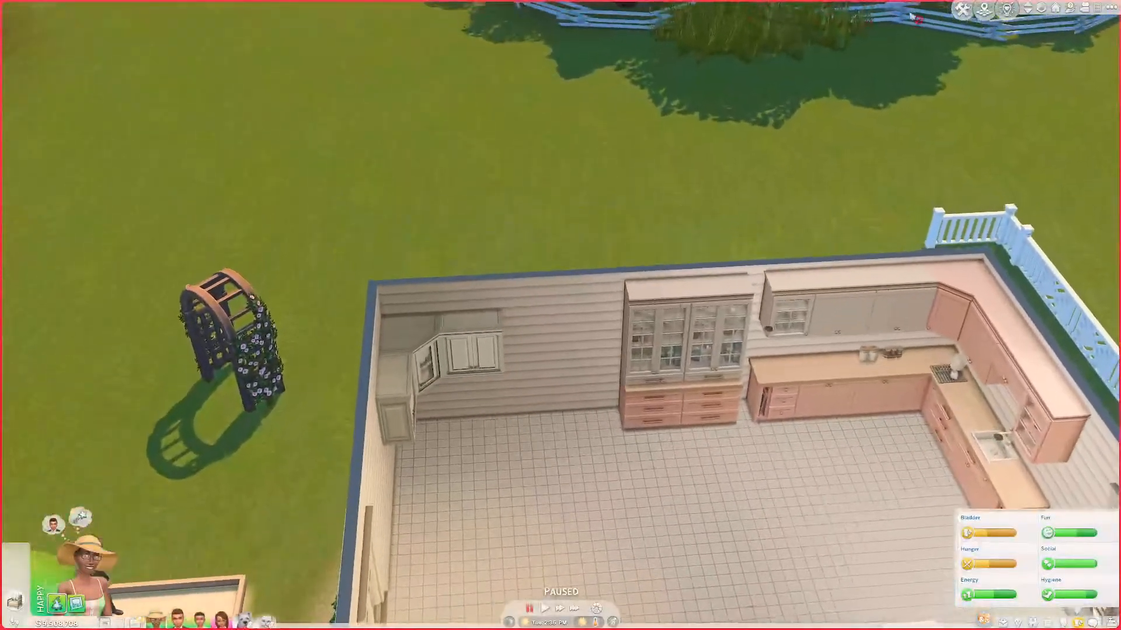
left_click(958, 15)
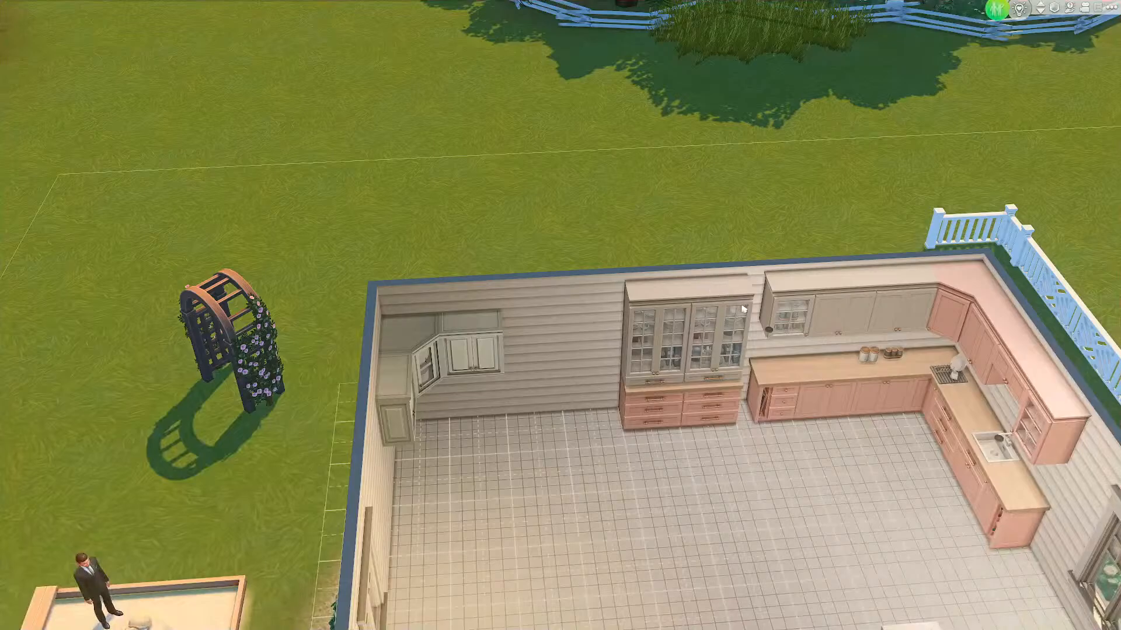
Delete the light wall cabinets from the otherwise empty kitchen corner with the sledgehammer tool
scroll(724, 338, "down", 2)
right_click_drag(660, 376, 656, 395)
scroll(657, 388, "up", 3)
middle_click_drag(658, 380, 706, 359)
left_click(531, 7)
left_click(105, 361)
left_click(61, 444)
left_click(187, 339)
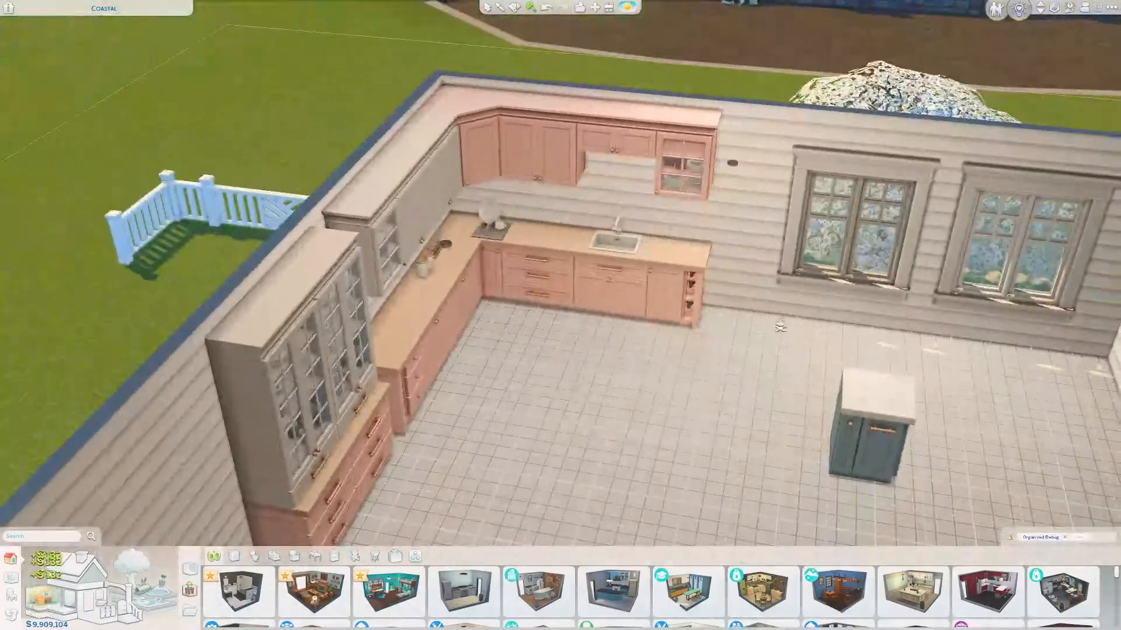
Clone the tall glass-door cabinet with the eyedropper and place two side by side on the bare wall beside the windows
scroll(781, 326, "down", 3)
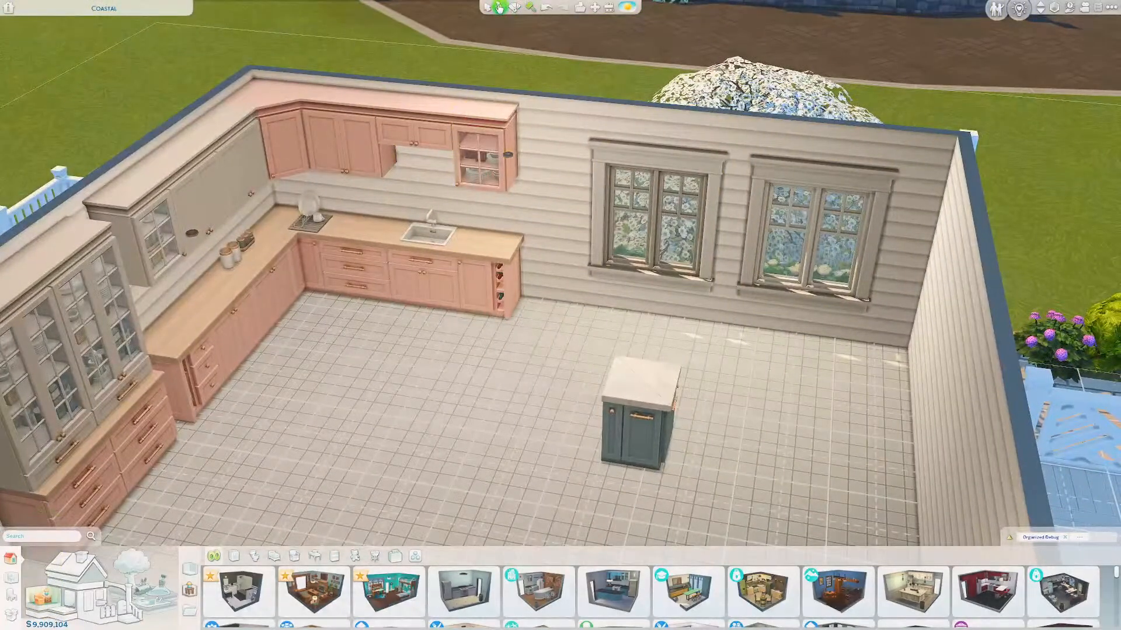
left_click(499, 8)
left_click(64, 291)
middle_click_drag(744, 439, 779, 445)
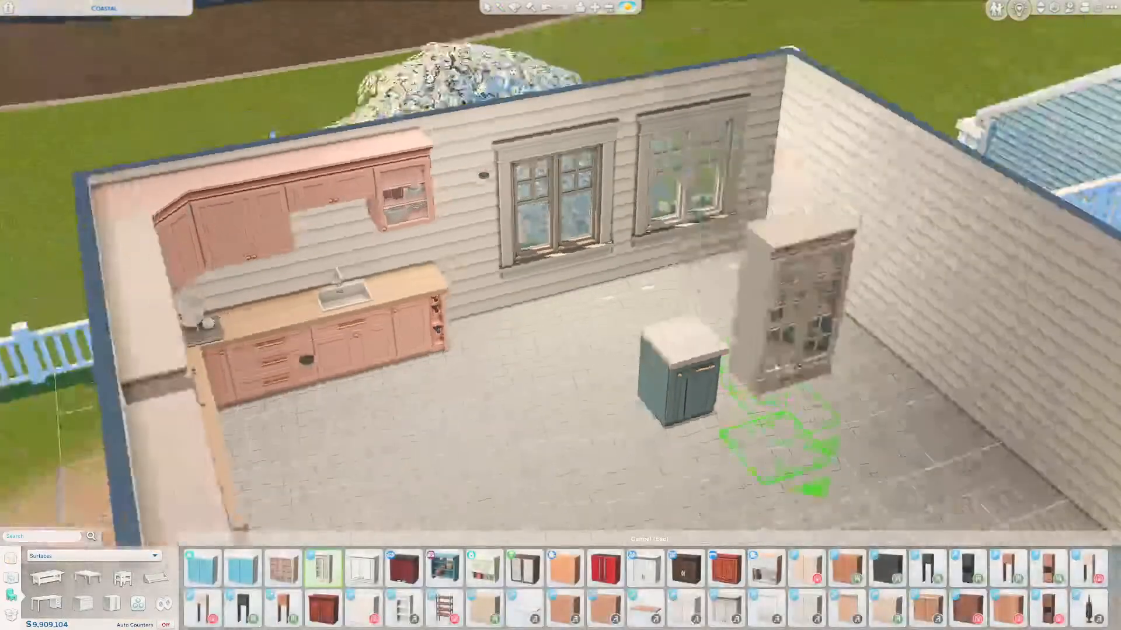
left_click(884, 234)
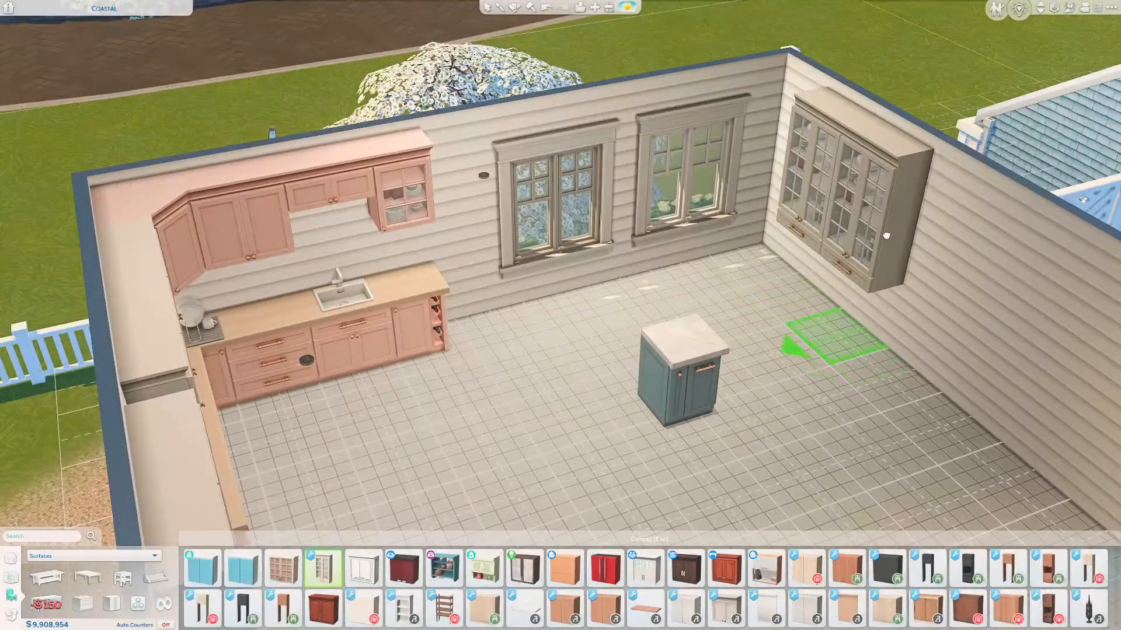
left_click(886, 236)
Clone the HARRIE Coastal Kitchen Counter (Wood), choose the beige swatch with a dark wood top, and place two drawer units beneath the new glass cabinets
left_click(499, 7)
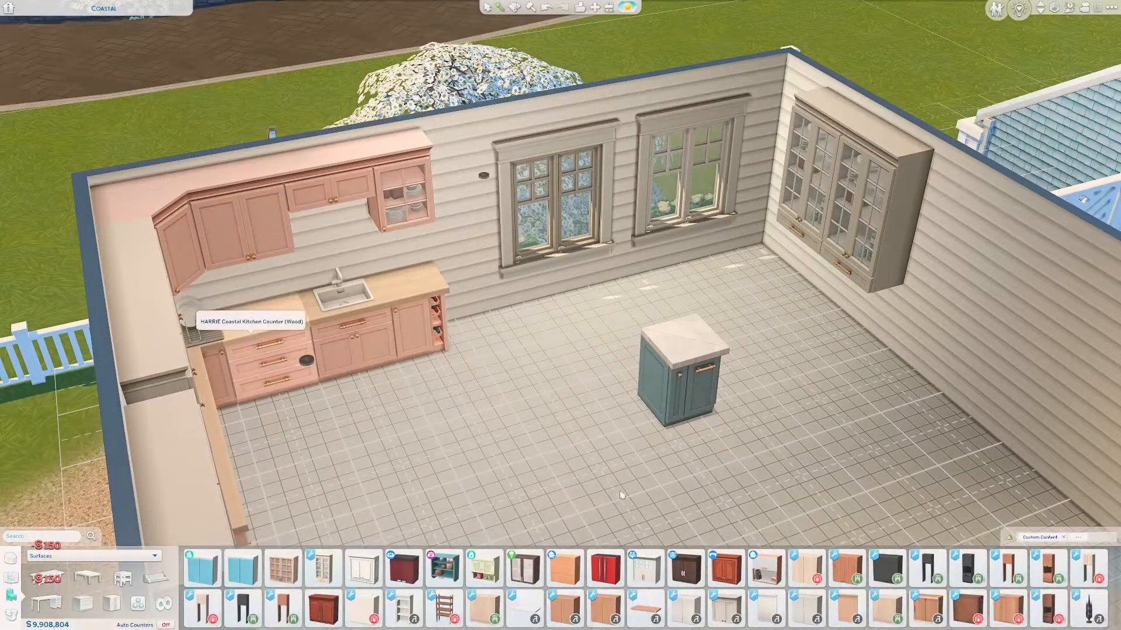
left_click(251, 348)
mouse_move(322, 567)
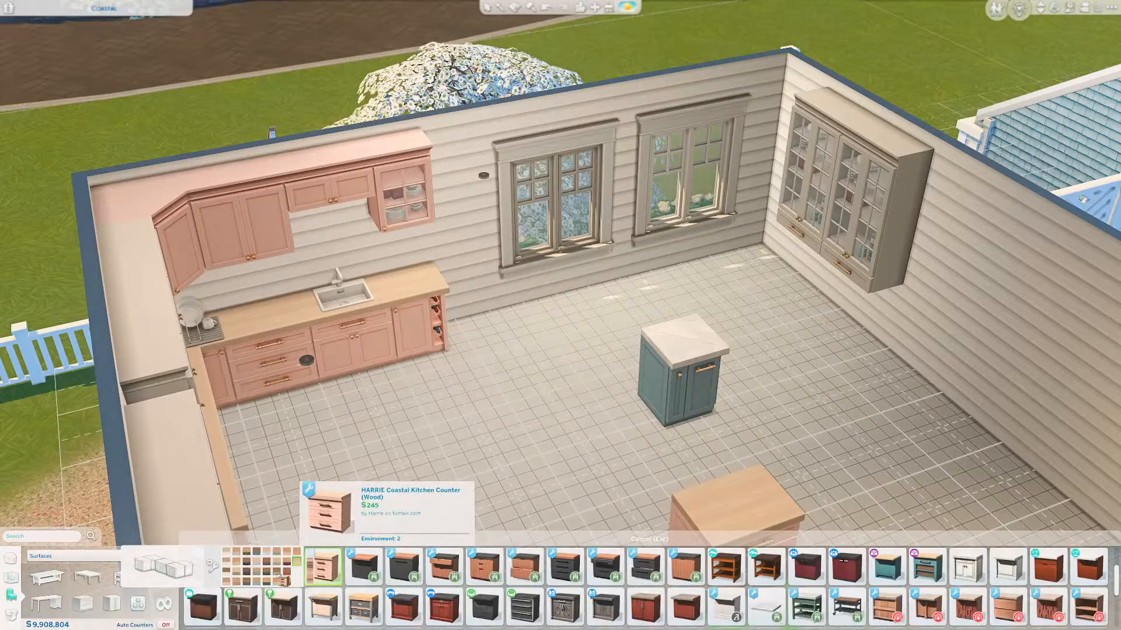
left_click(162, 567)
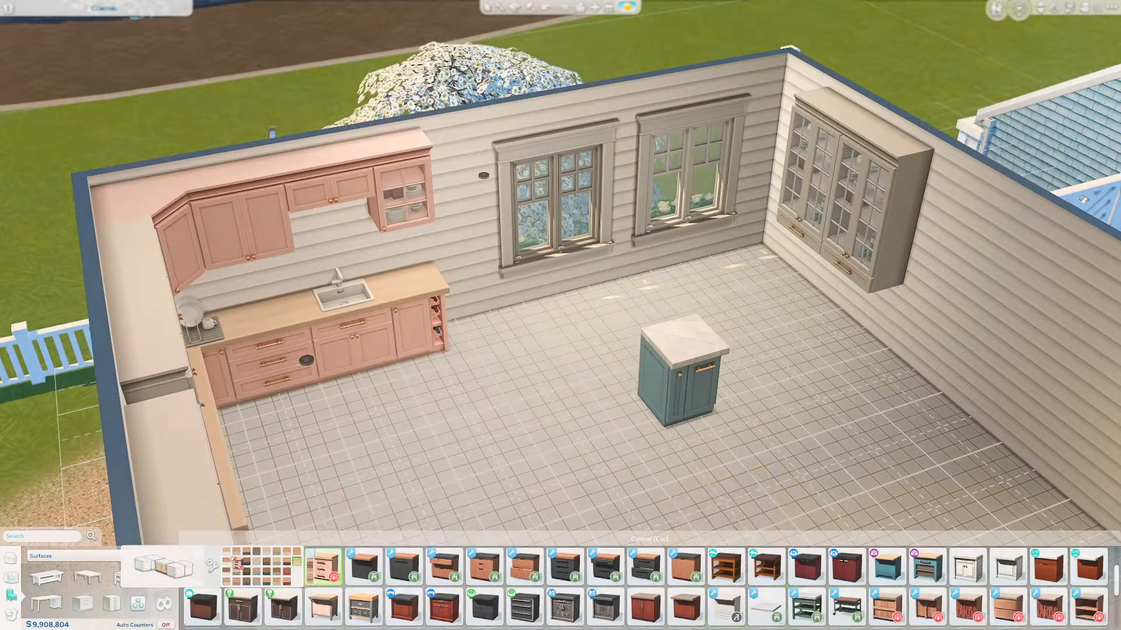
left_click(228, 572)
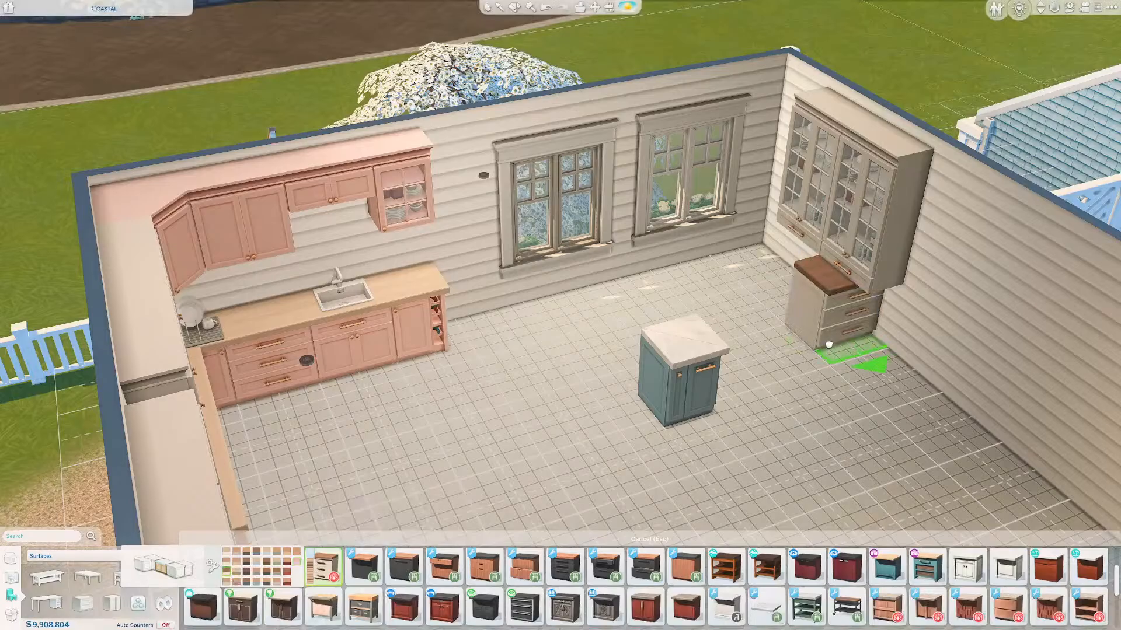
left_click(829, 343)
left_click(782, 318)
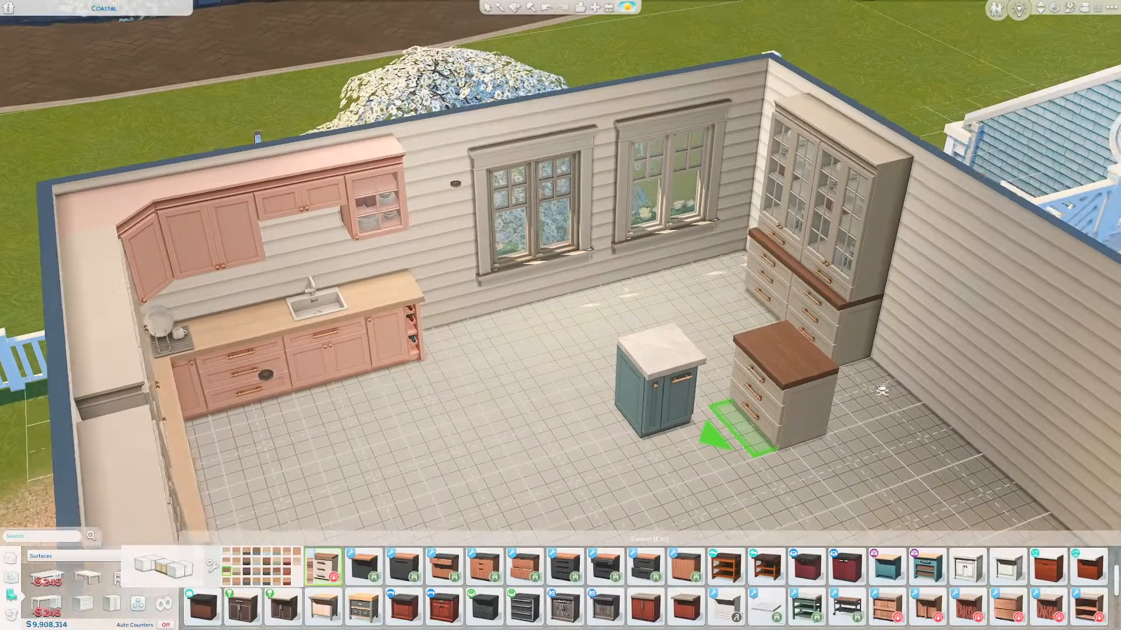
Put away the spare counter and examine up close how the new glass cabinets sit on the drawer counters
scroll(840, 412, "up", 2)
middle_click_drag(800, 435, 747, 437)
scroll(881, 353, "up", 3)
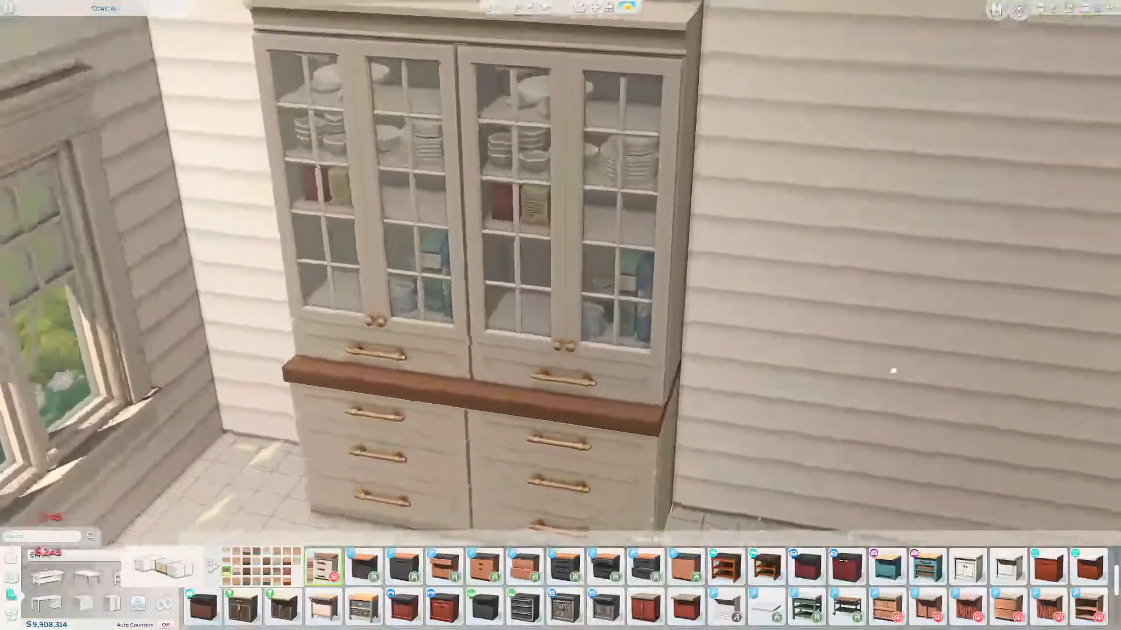
middle_click_drag(893, 371, 897, 378)
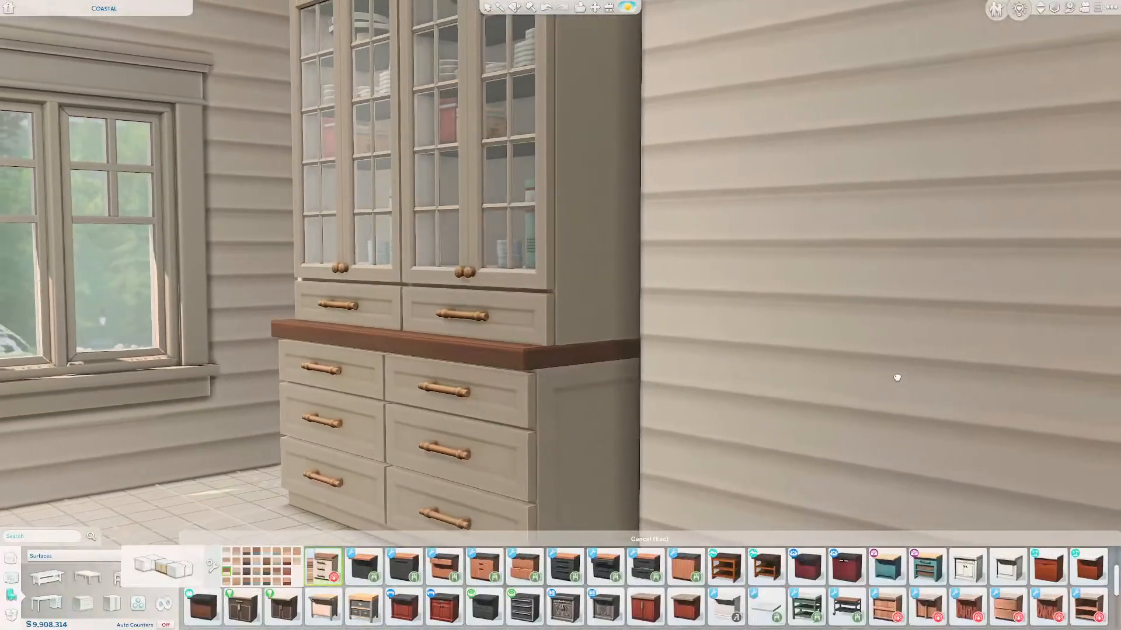
left_click(488, 7)
scroll(693, 213, "down", 2)
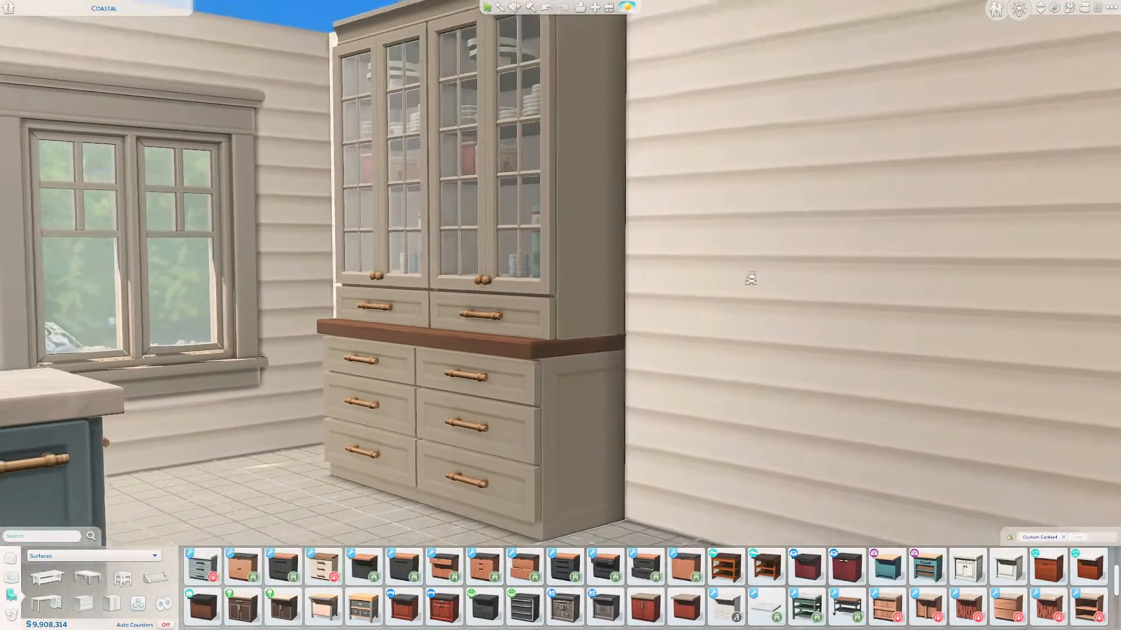
scroll(744, 257, "up", 2)
scroll(719, 350, "down", 2)
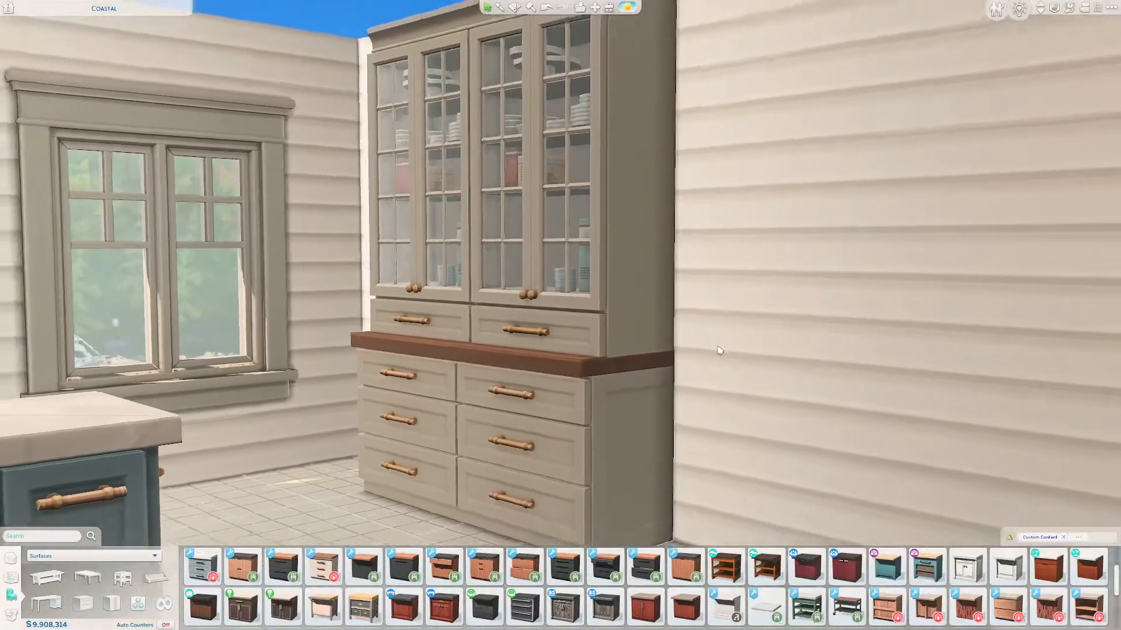
Examine from several angles how the glass cabinets meet the wooden countertop and how their crown and side sit against the wall
scroll(719, 350, "up", 3)
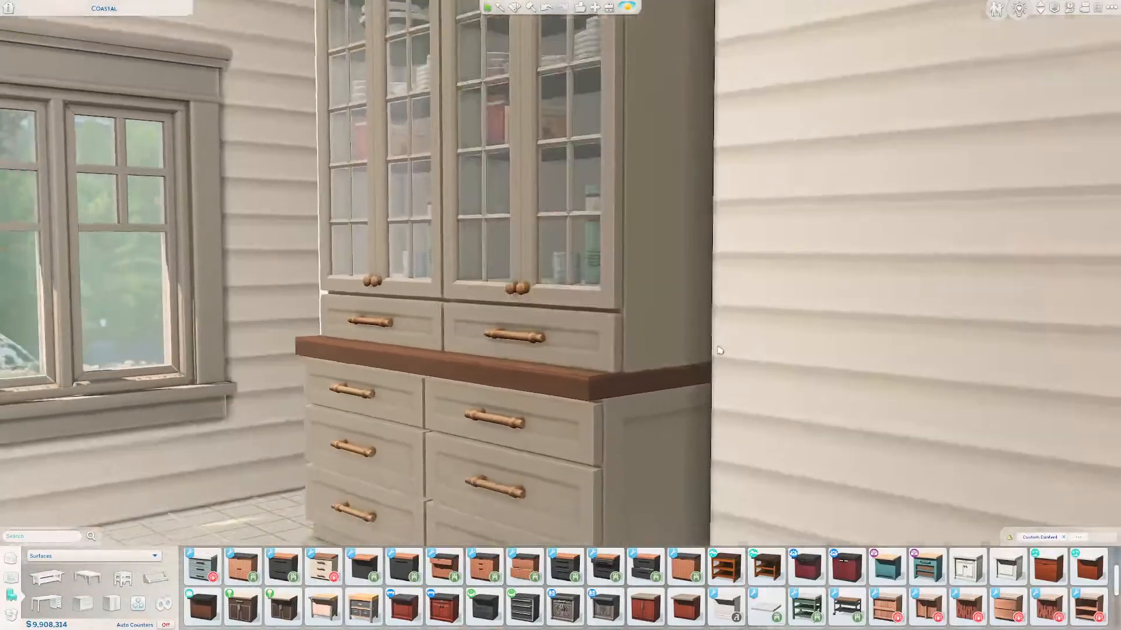
scroll(719, 350, "down", 1)
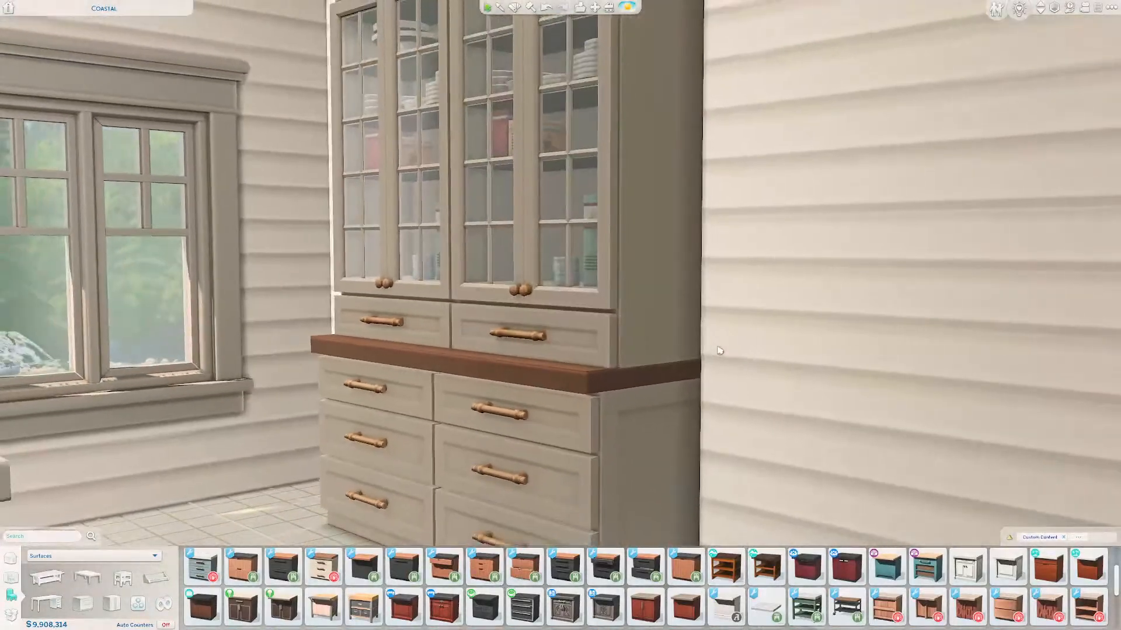
scroll(717, 348, "up", 3)
scroll(718, 349, "down", 2)
scroll(717, 348, "up", 1)
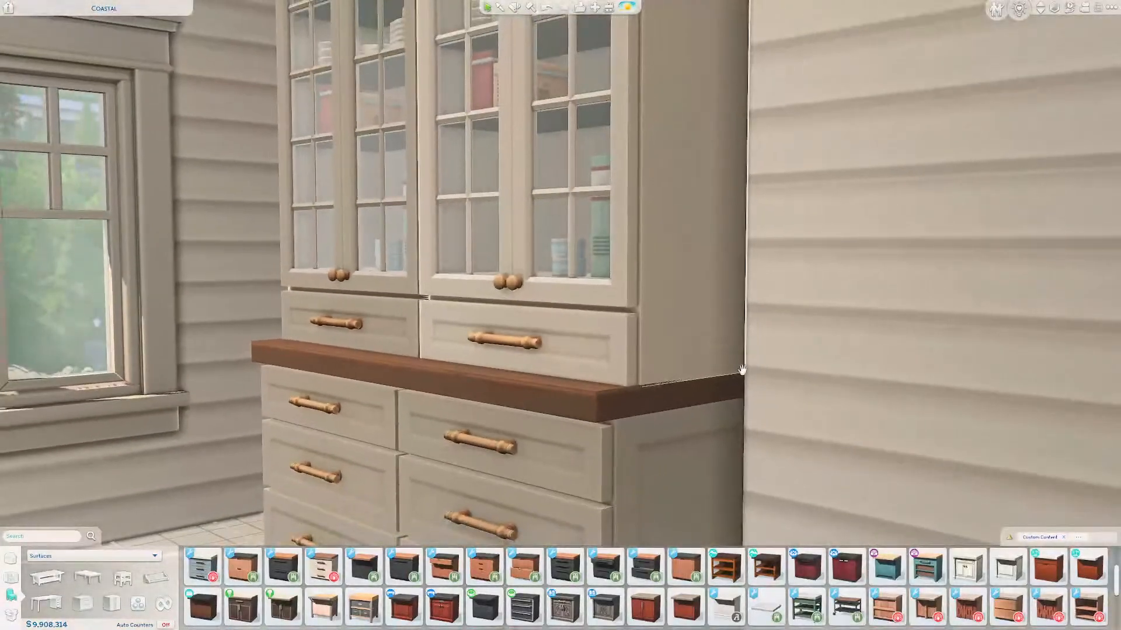
scroll(743, 371, "down", 3)
middle_click_drag(743, 372, 756, 377)
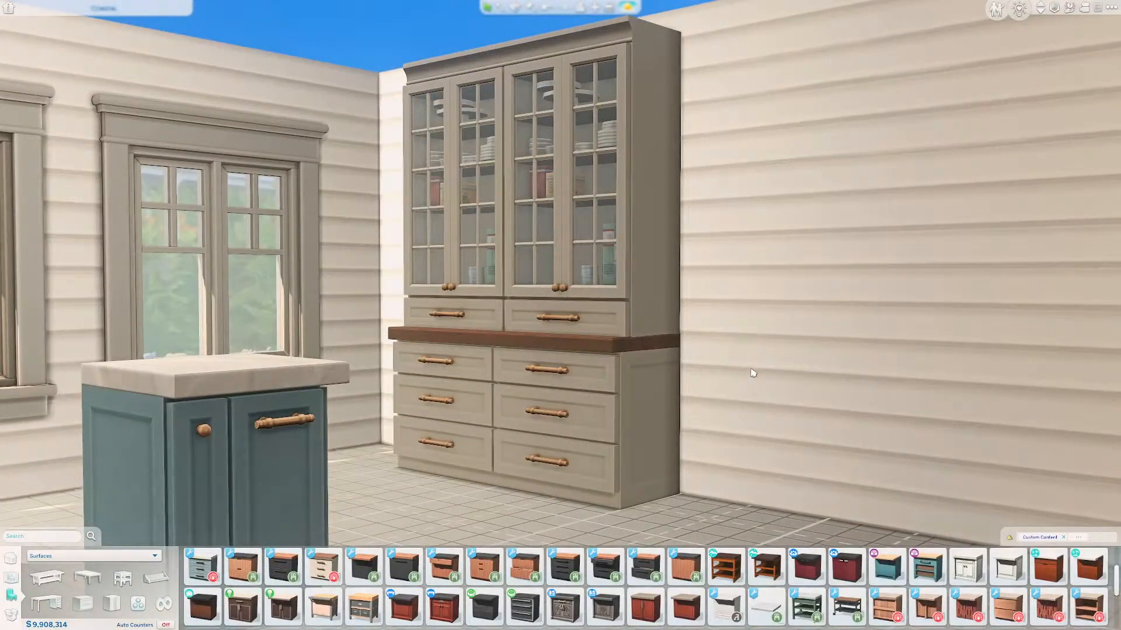
scroll(752, 377, "down", 5)
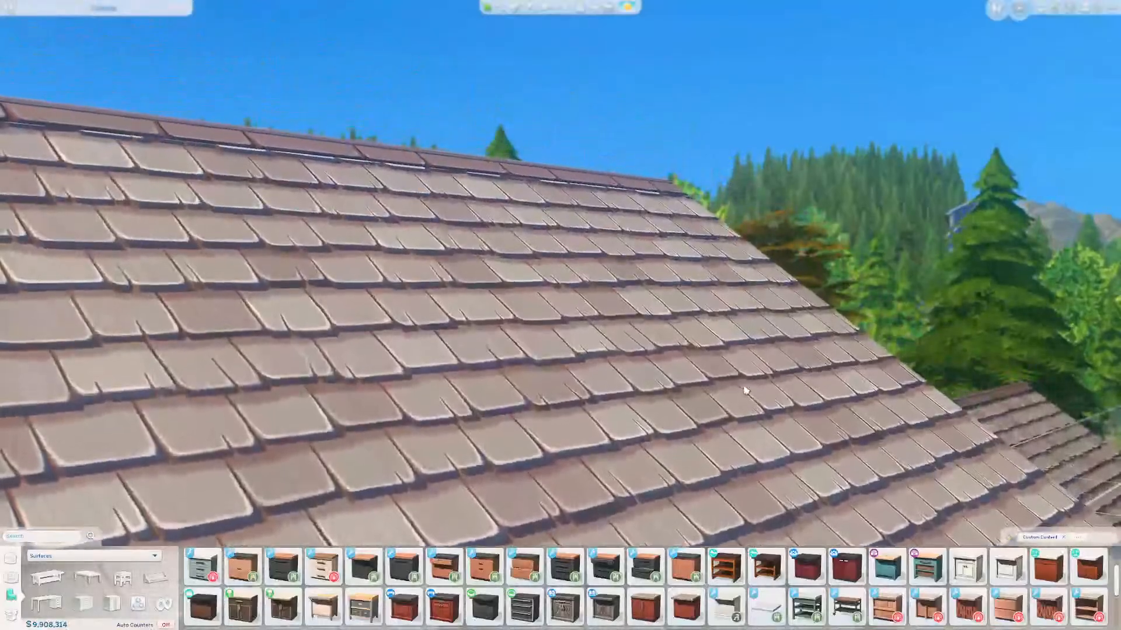
key("Tab")
key("w")
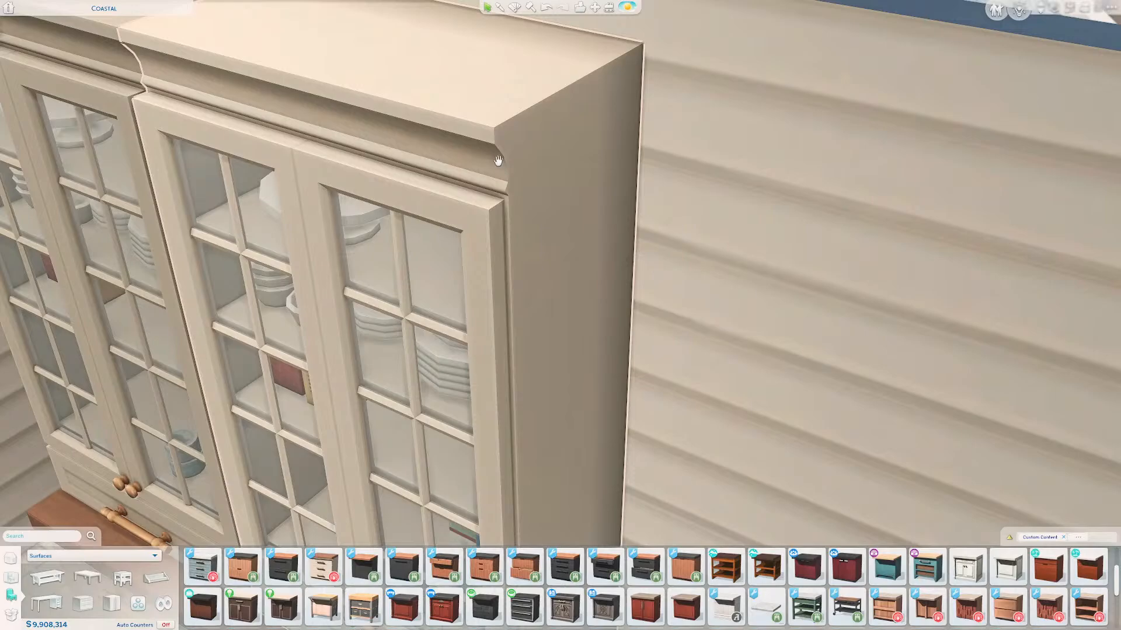
right_click_drag(529, 128, 570, 199)
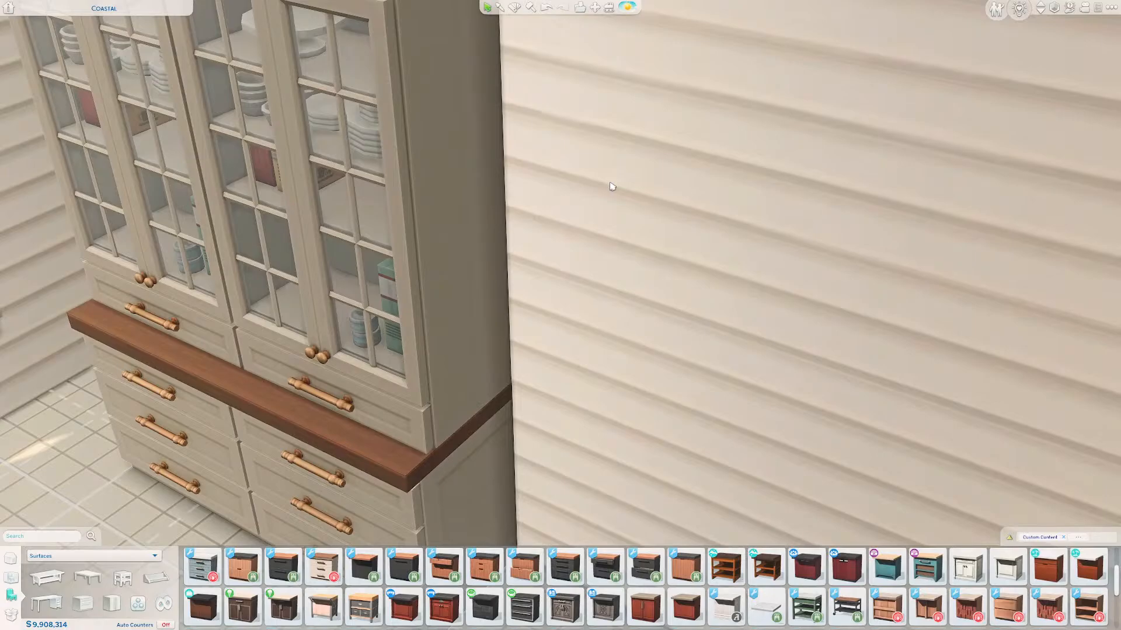
scroll(665, 203, "down", 1)
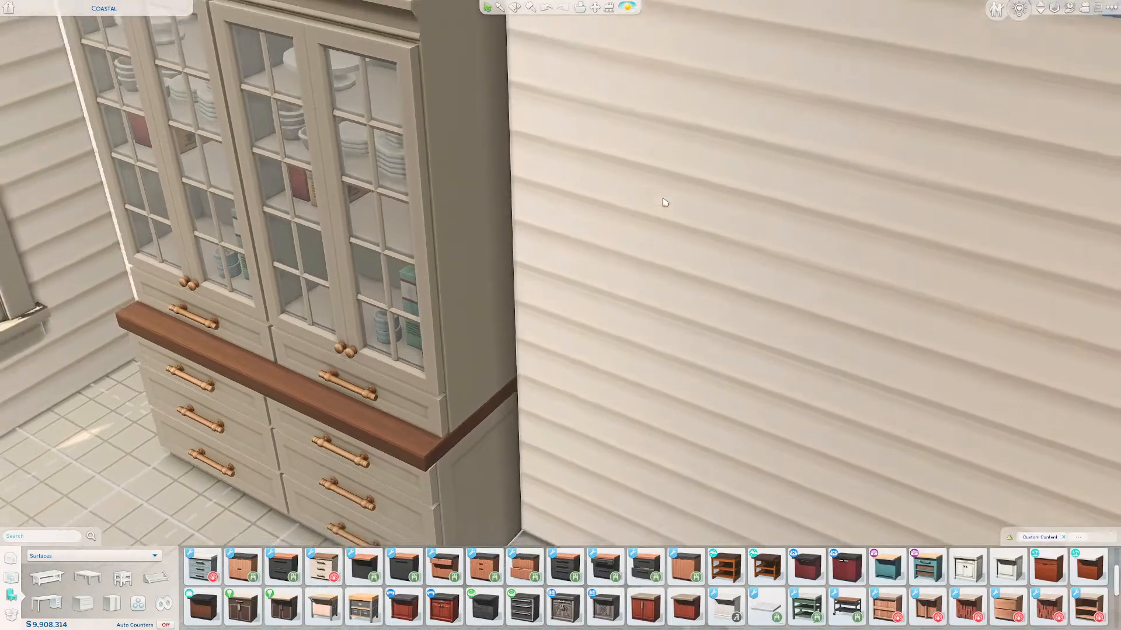
scroll(664, 203, "down", 2)
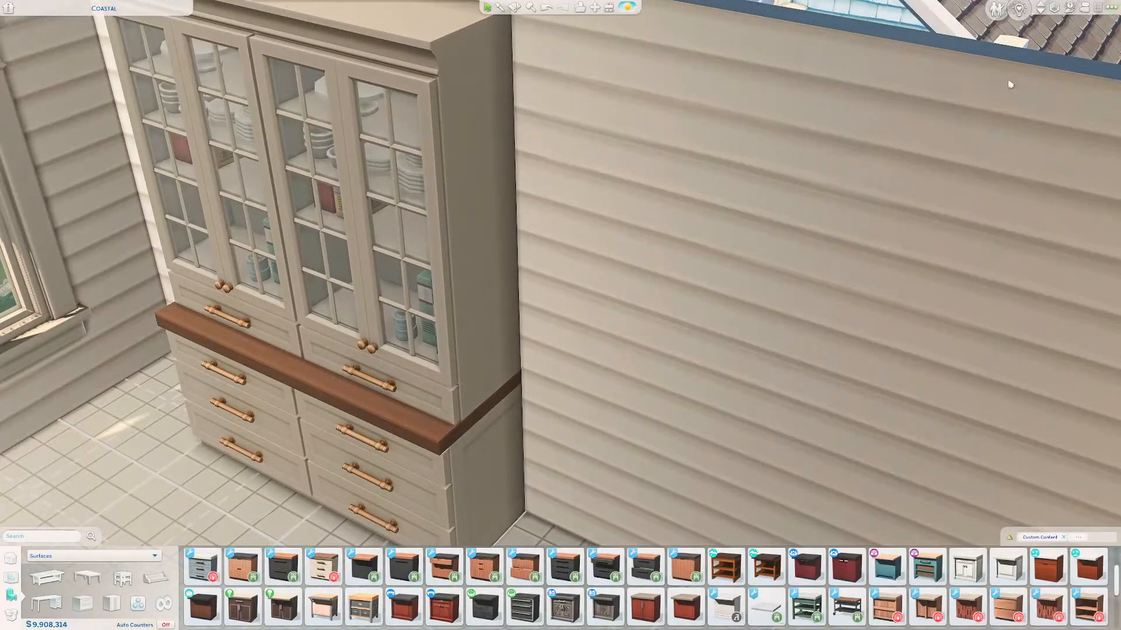
Exit the game and return to the desktop
key("Escape")
left_click(580, 414)
left_click(557, 321)
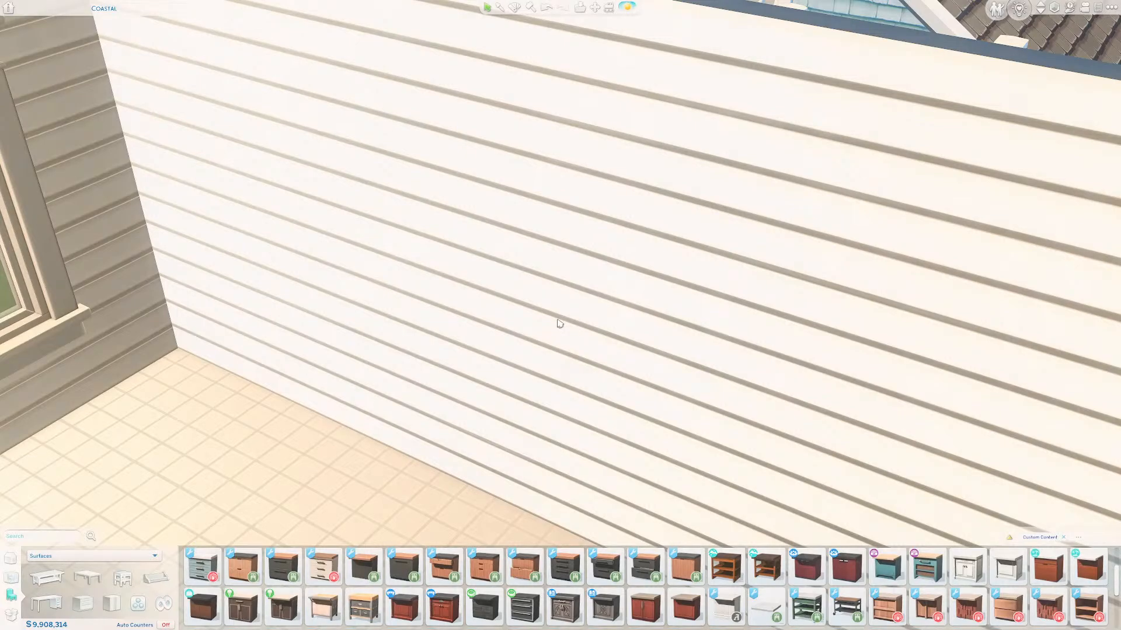
key("alt+Tab")
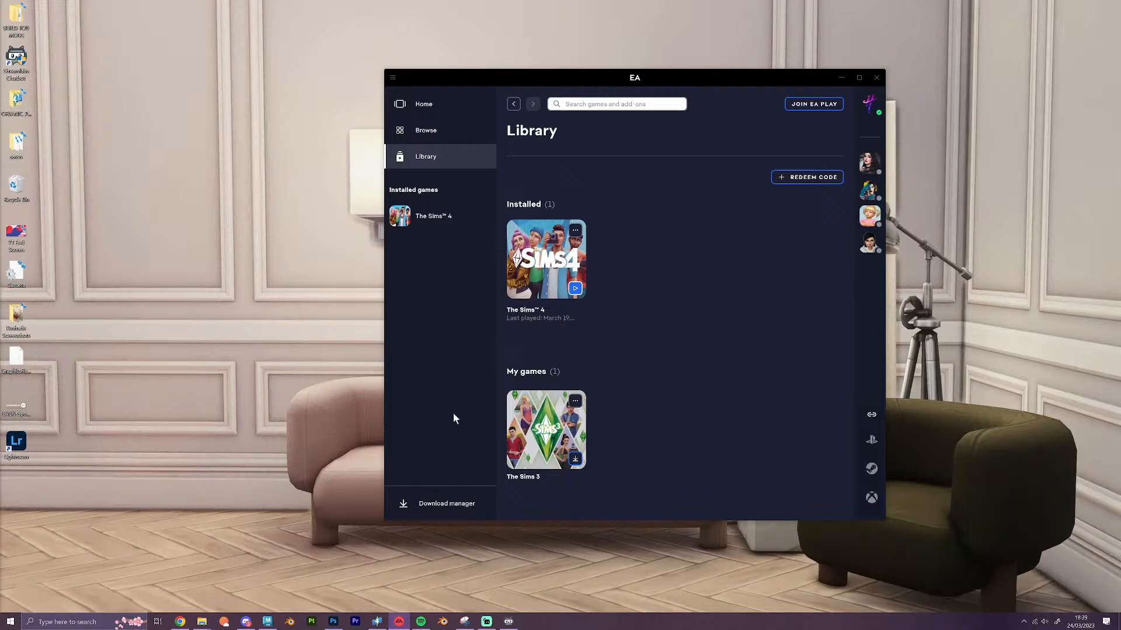
In the 17 Kitchen Cabinets project folder, go into Blender Files and open Blender file 2
mouse_move(202, 627)
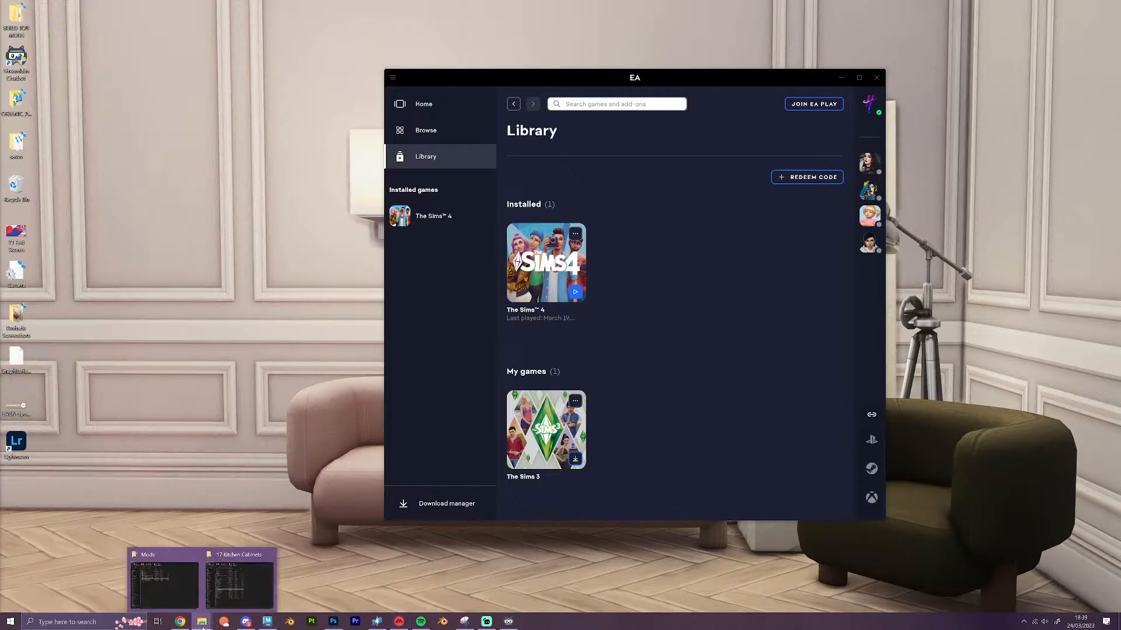
left_click(233, 585)
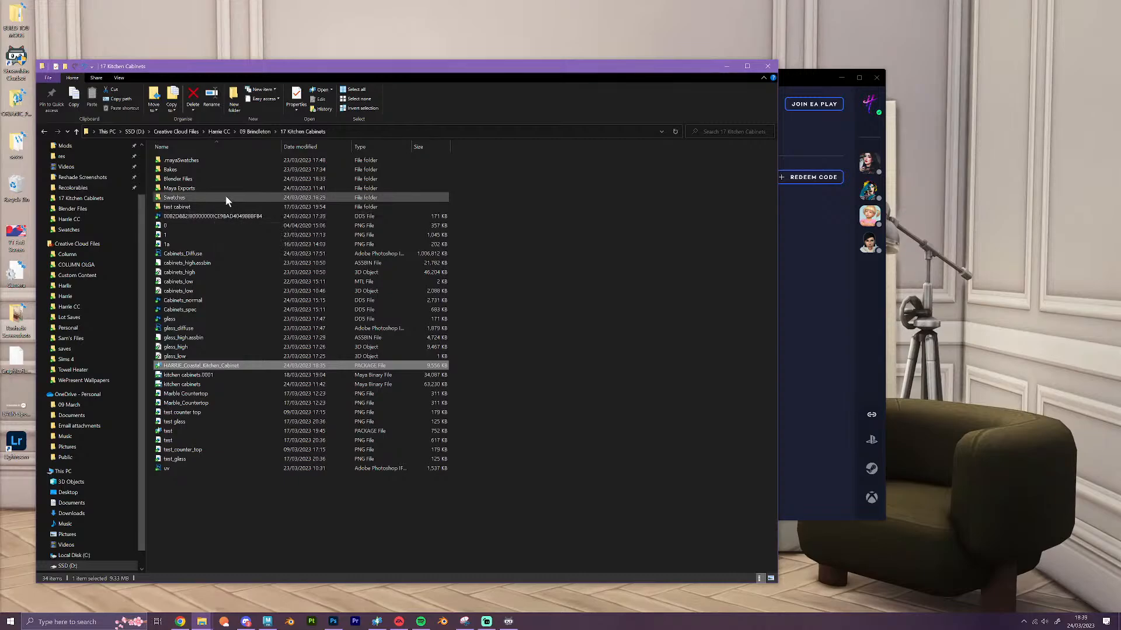
left_click(183, 189)
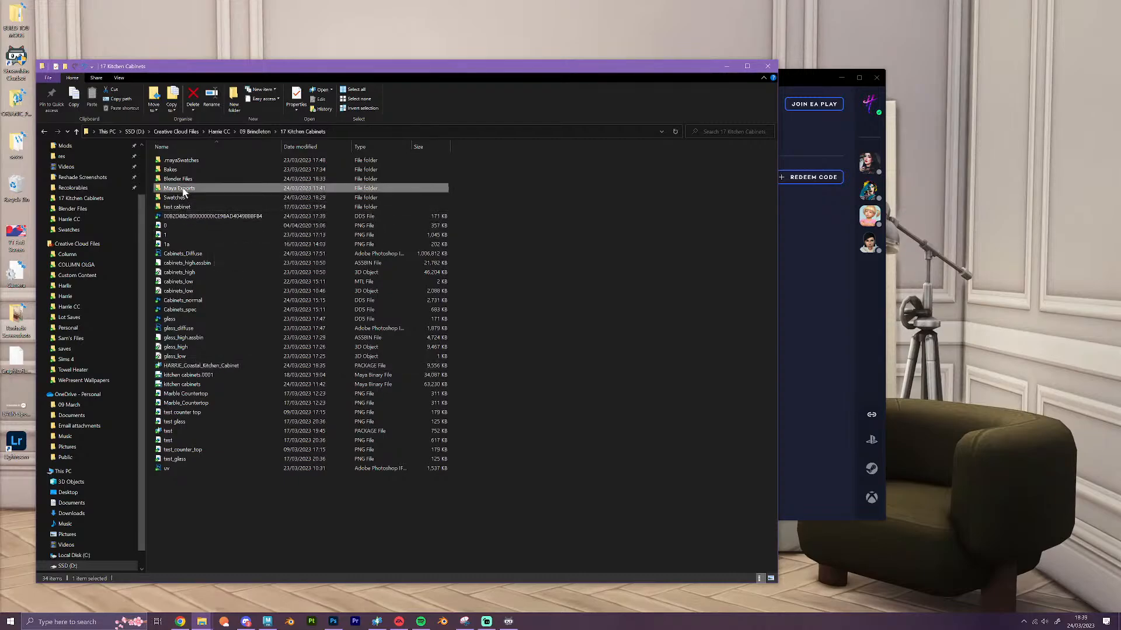
double_click(182, 189)
left_click(76, 132)
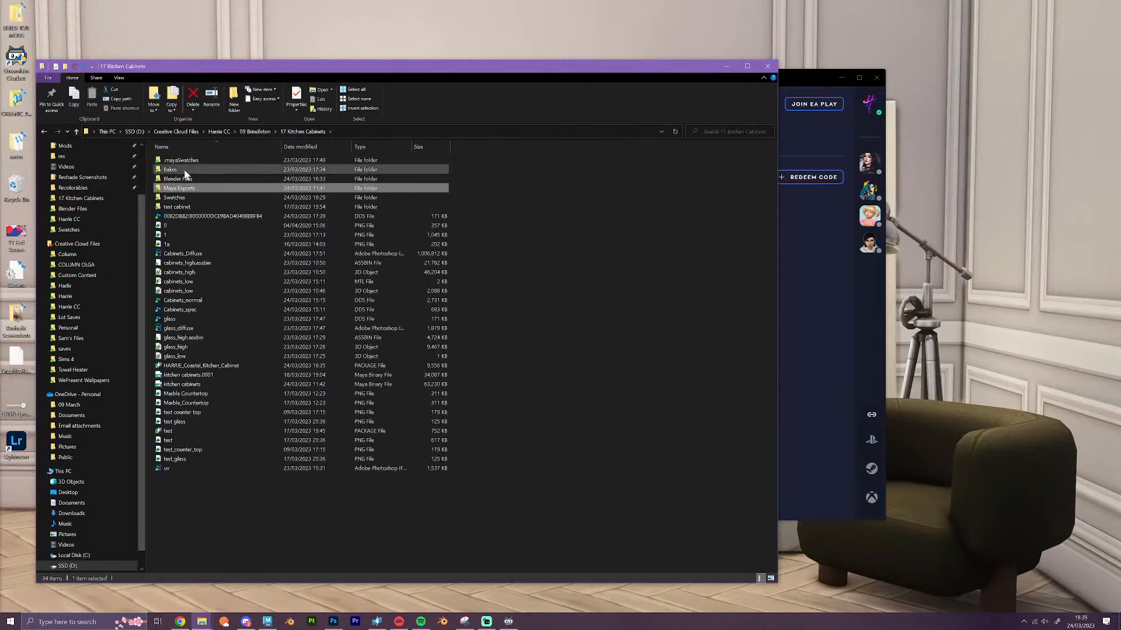
double_click(185, 179)
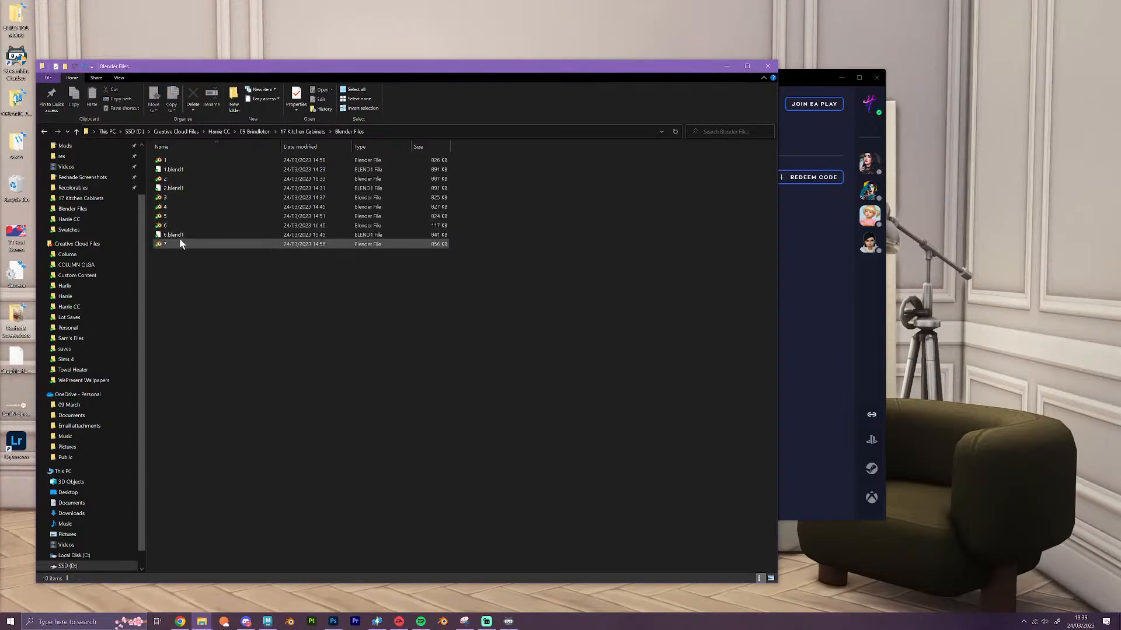
left_click(175, 179)
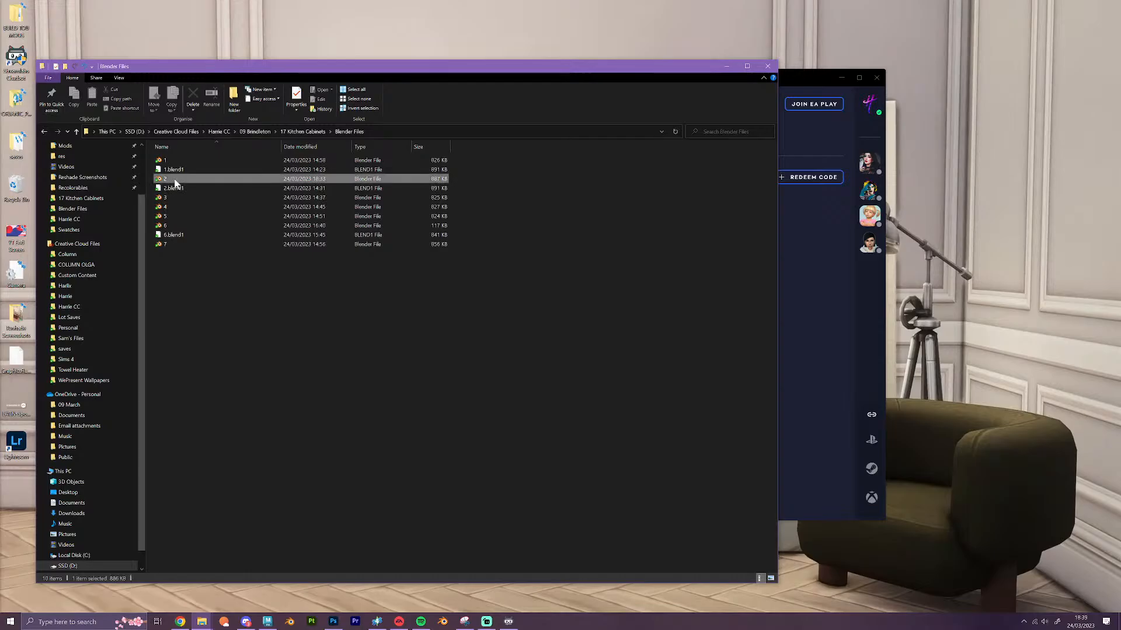
double_click(175, 182)
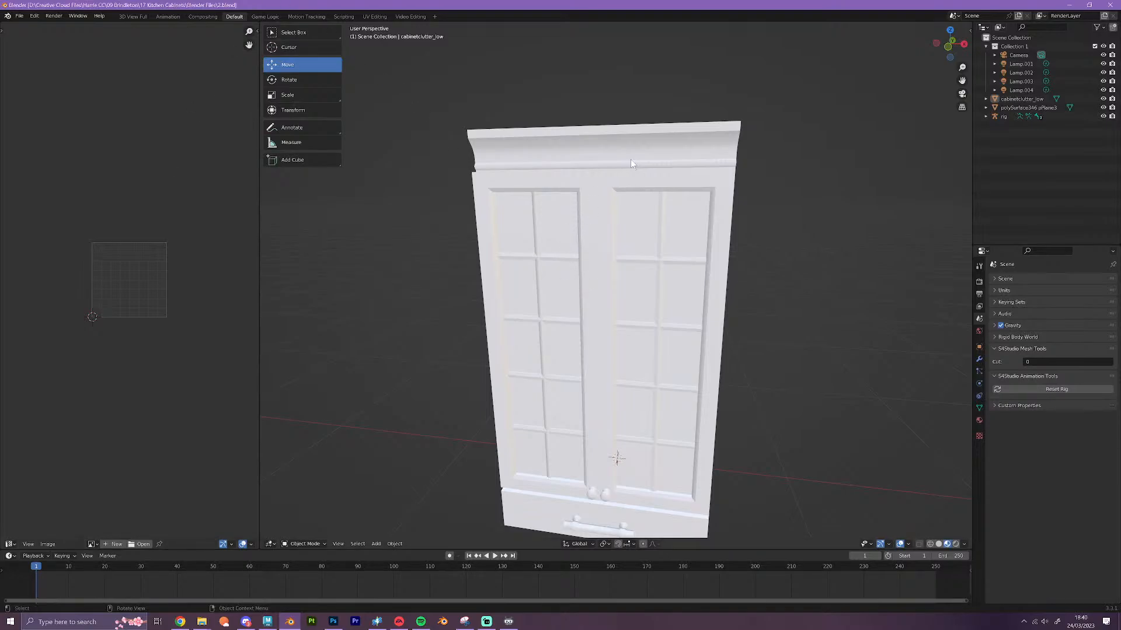
Raise the cabinet mesh and its glass panes together by a tiny amount along Z and save the Blender file
left_click(649, 177)
middle_click_drag(748, 246, 734, 264)
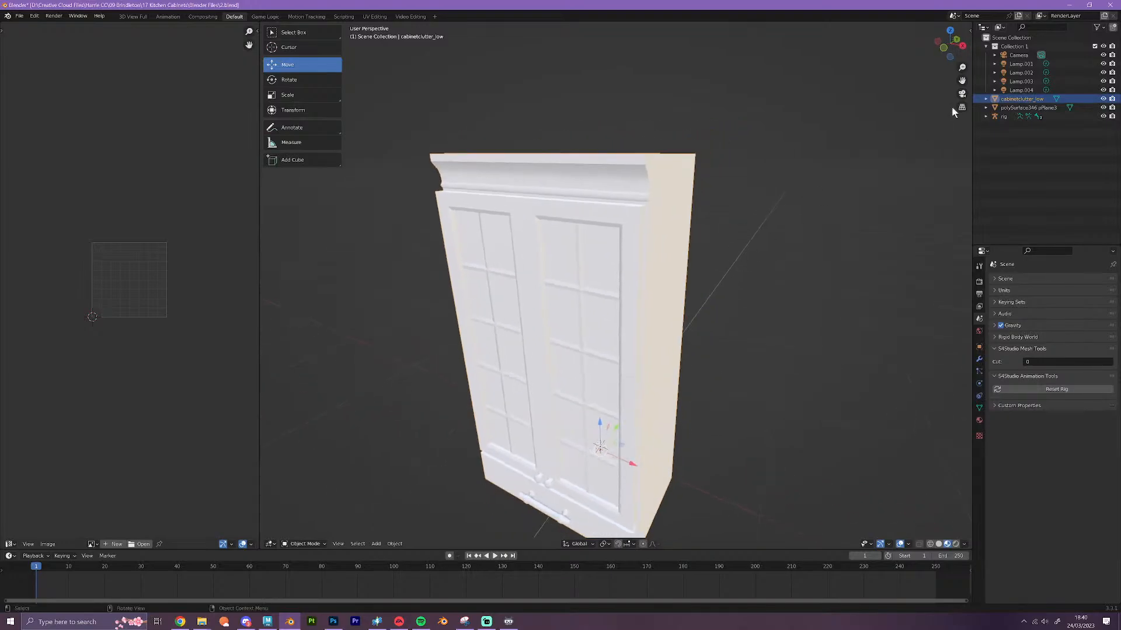
left_click(1012, 107, "shift")
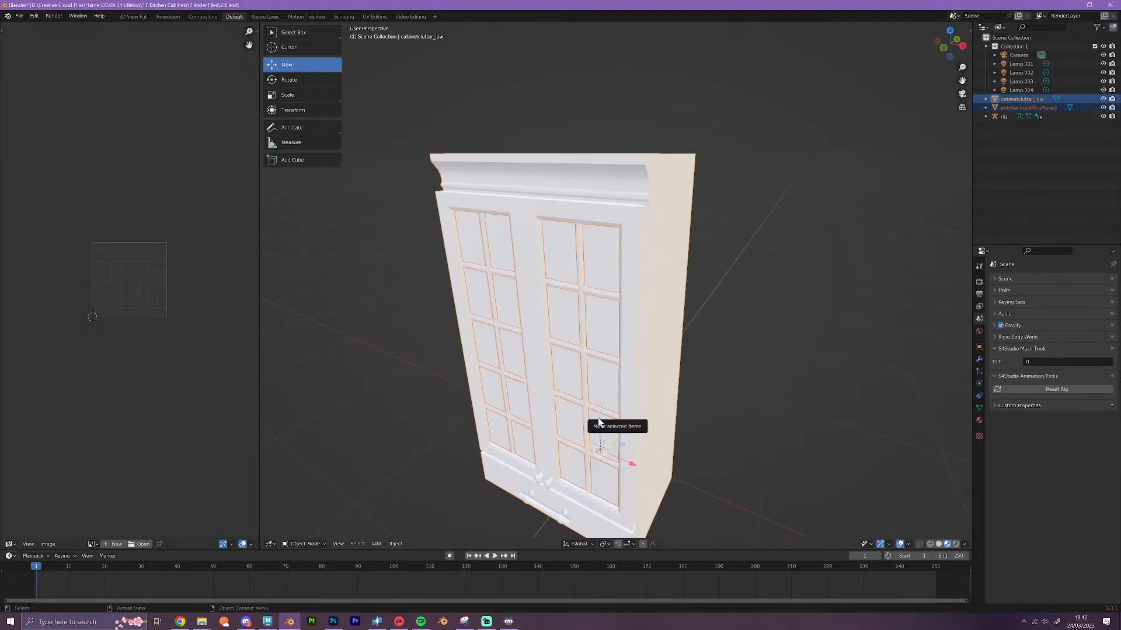
left_click_drag(598, 417, 597, 409)
double_click(433, 489)
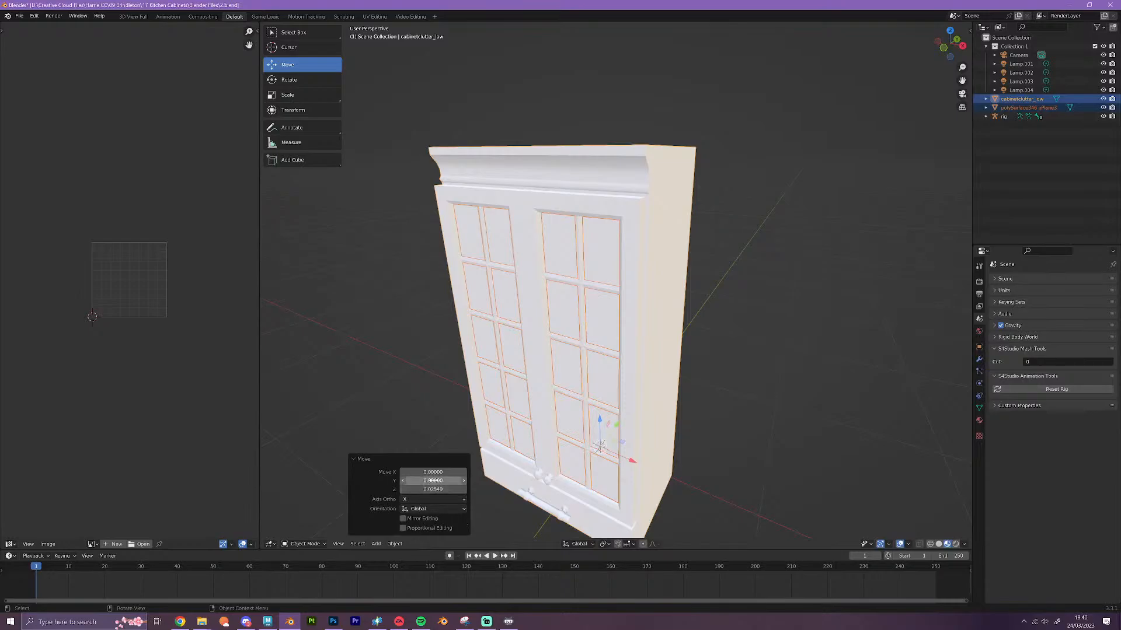
left_click_drag(425, 489, 410, 489)
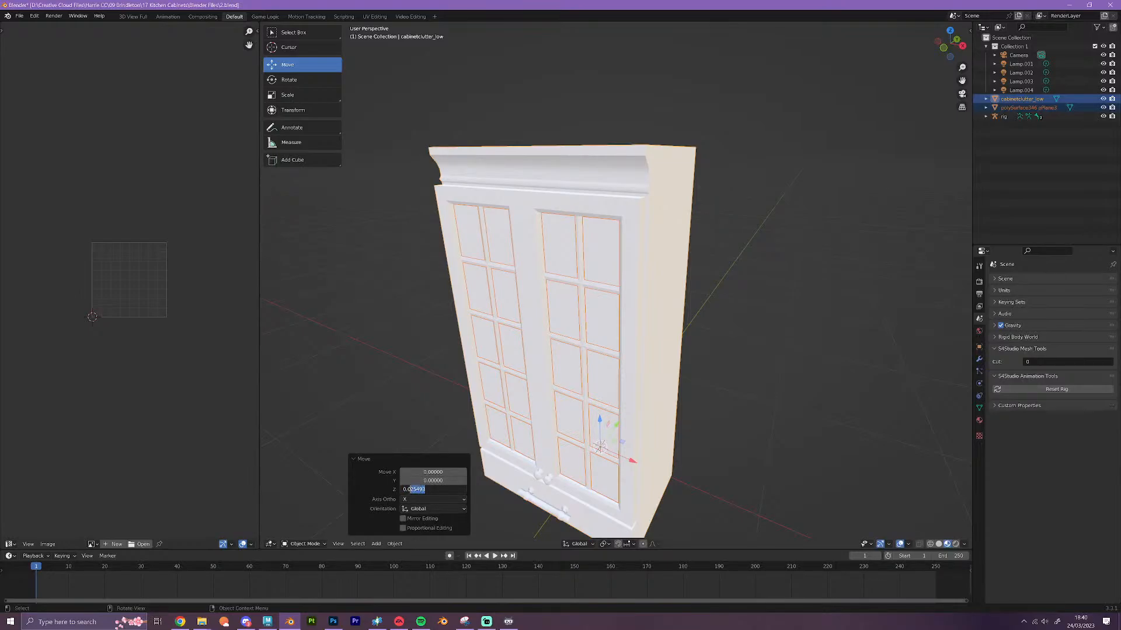
type("0")
key("Return")
left_click(794, 401)
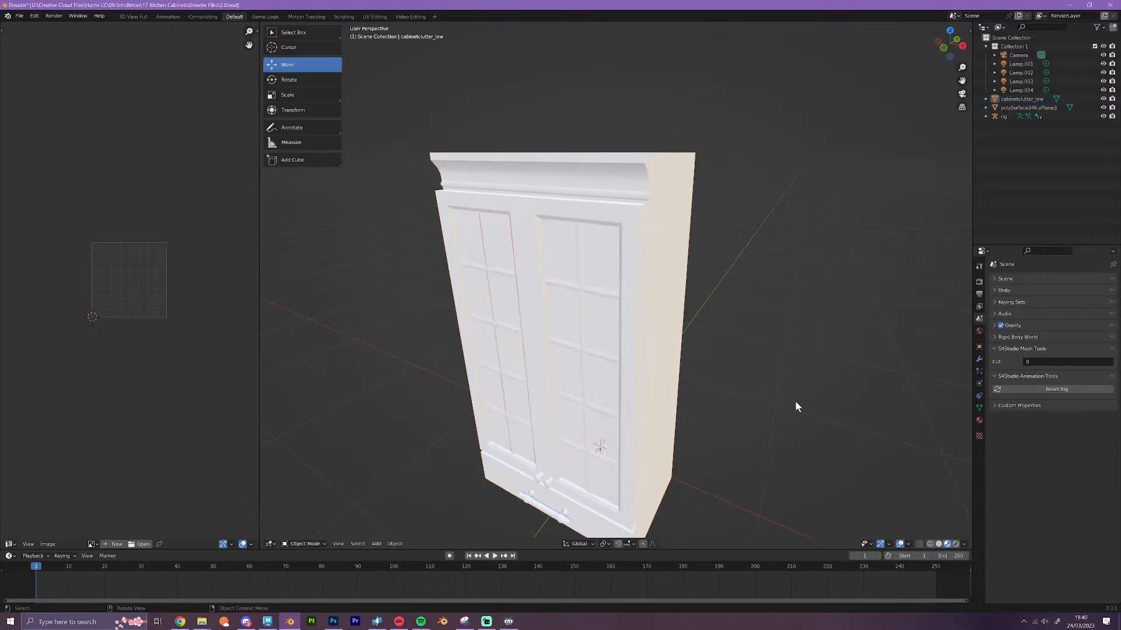
key("ctrl+s")
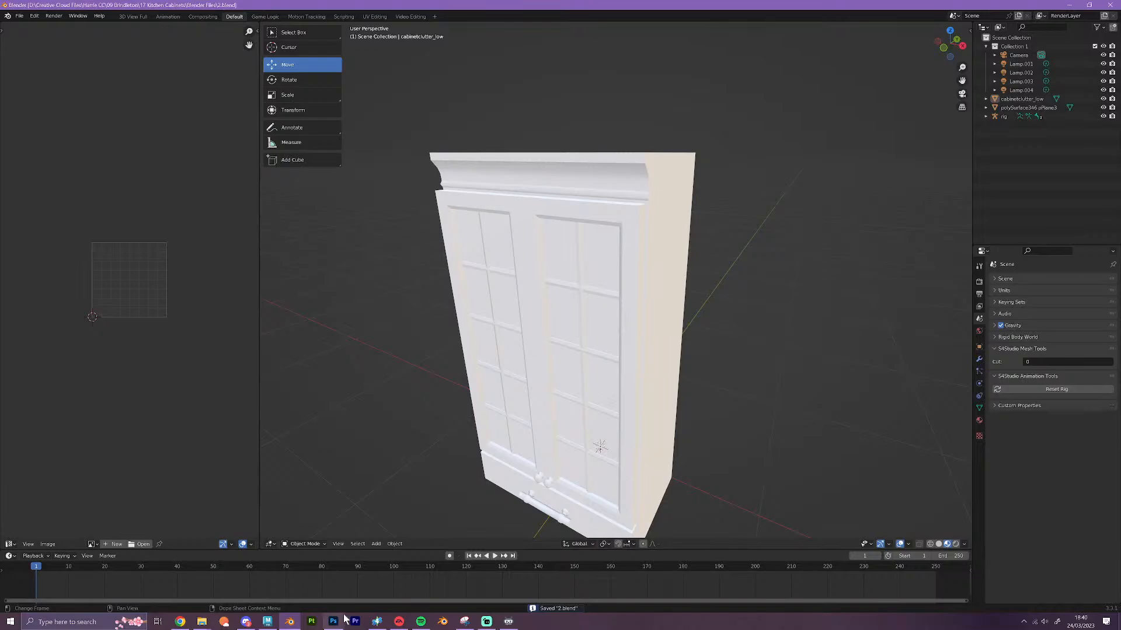
Switch to Sims 4 Studio and import Blender file 2 into the [2] LOD 0 (High) mesh of the cabinet package
left_click(376, 621)
left_click(308, 69)
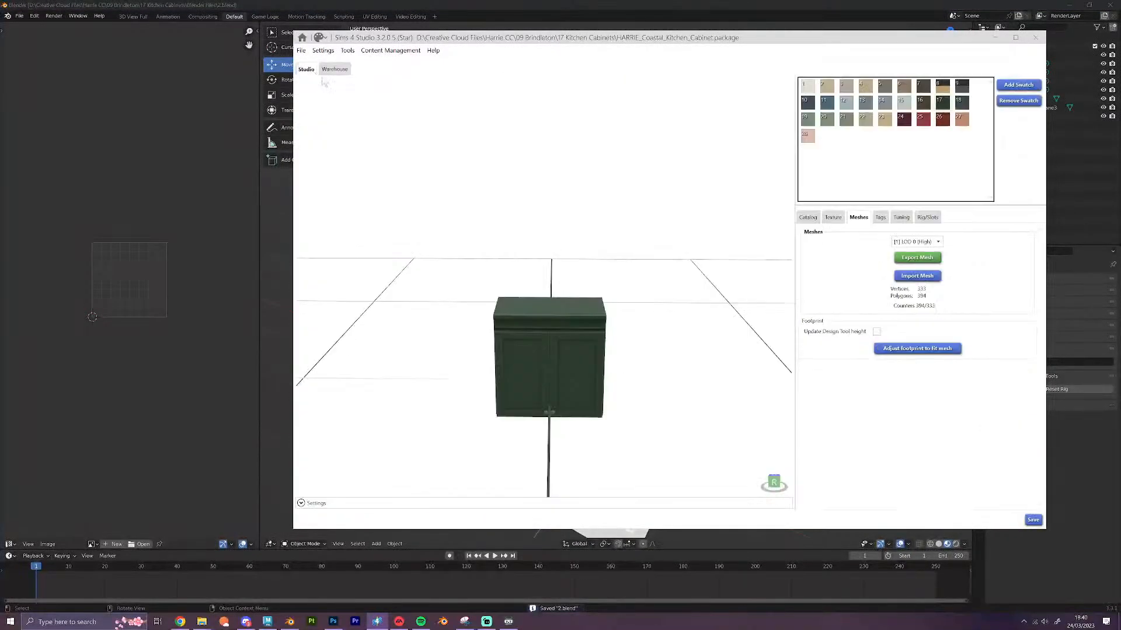
left_click(918, 276)
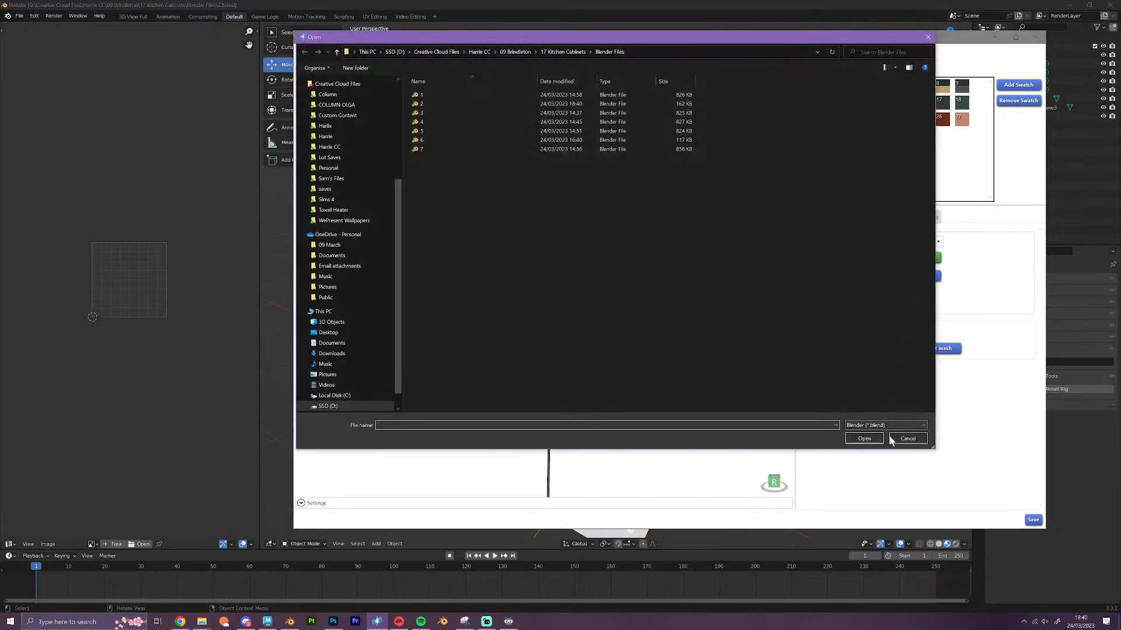
left_click(903, 438)
left_click(916, 241)
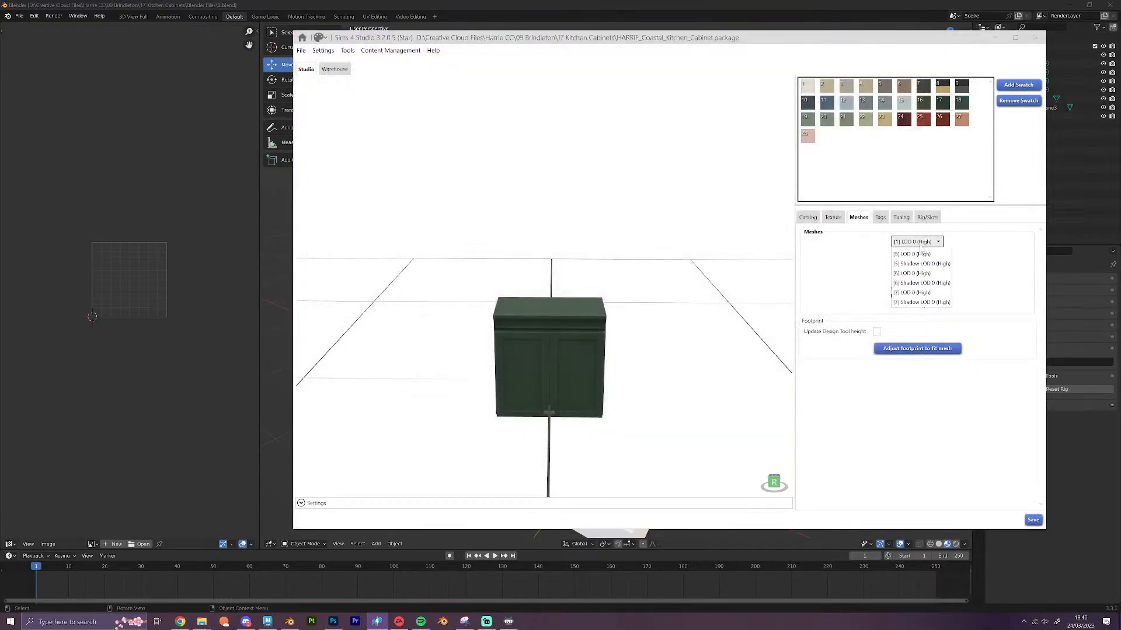
left_click(912, 272)
left_click(918, 276)
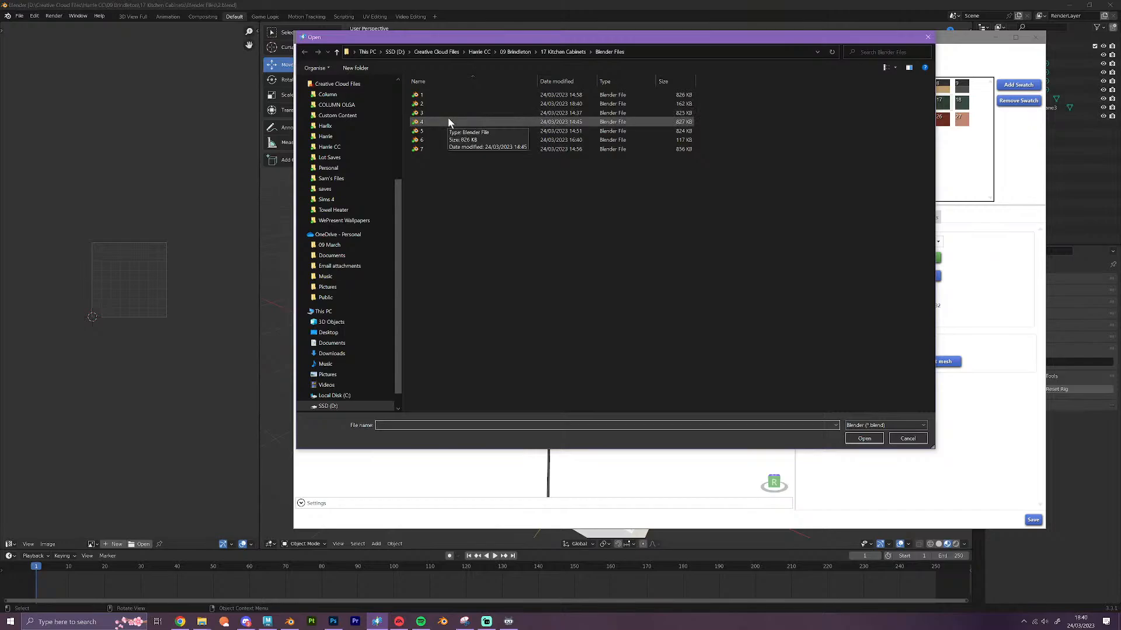
left_click(442, 103)
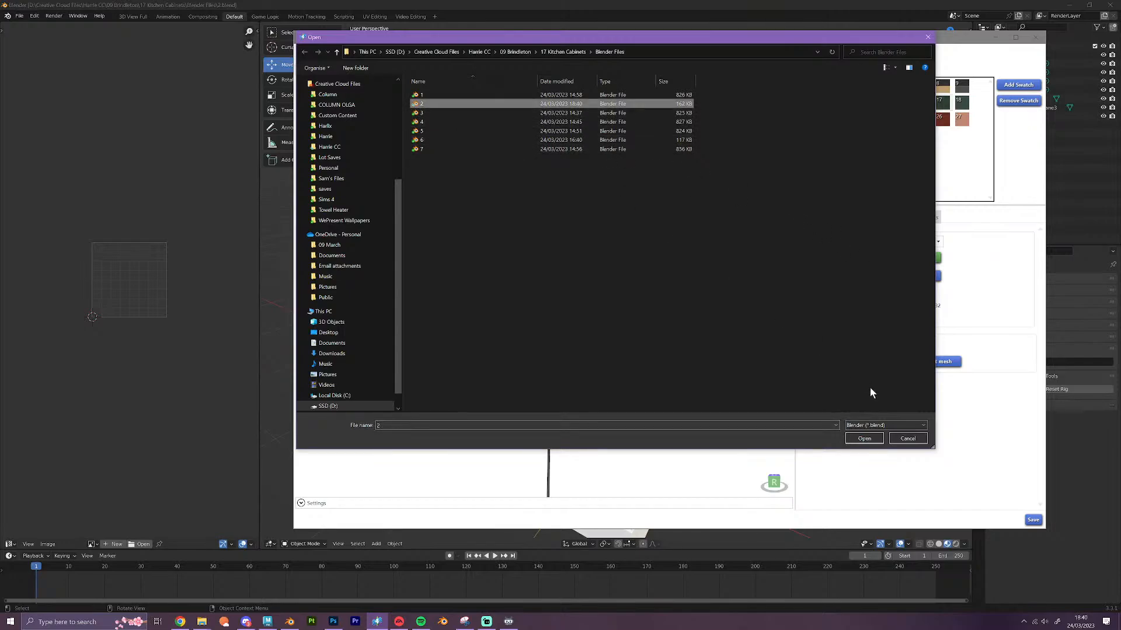
double_click(433, 100)
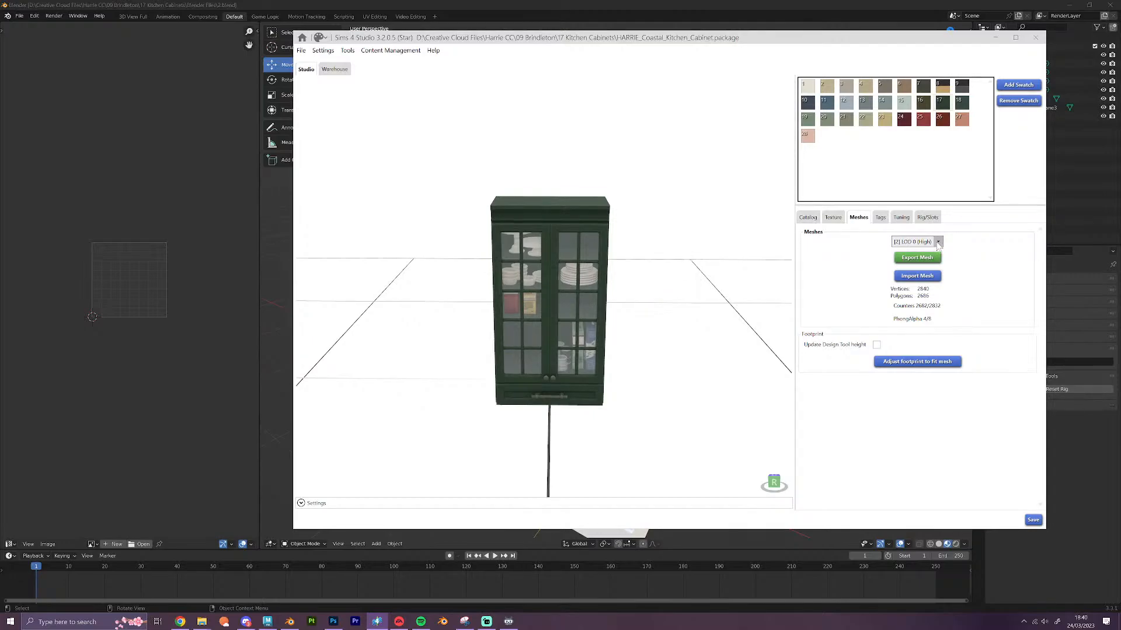
Import Blender file 2 into the [2] Shadow LOD 0 (High) mesh as well and save the package
left_click(938, 243)
left_click(925, 280)
left_click(925, 280)
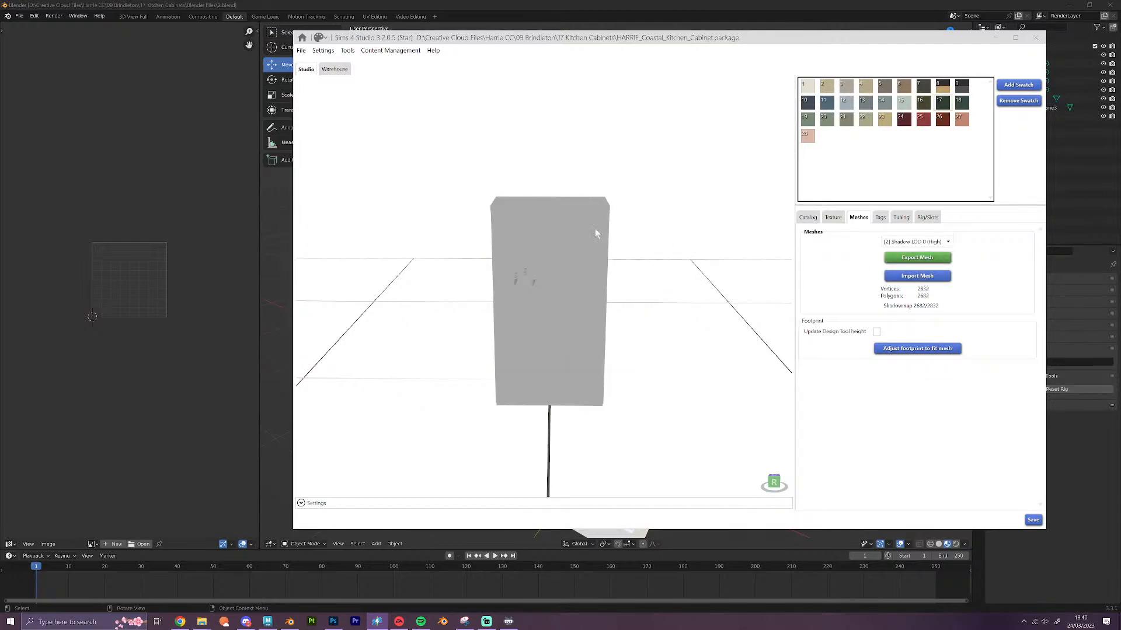
left_click(429, 104)
double_click(429, 104)
left_click(1034, 521)
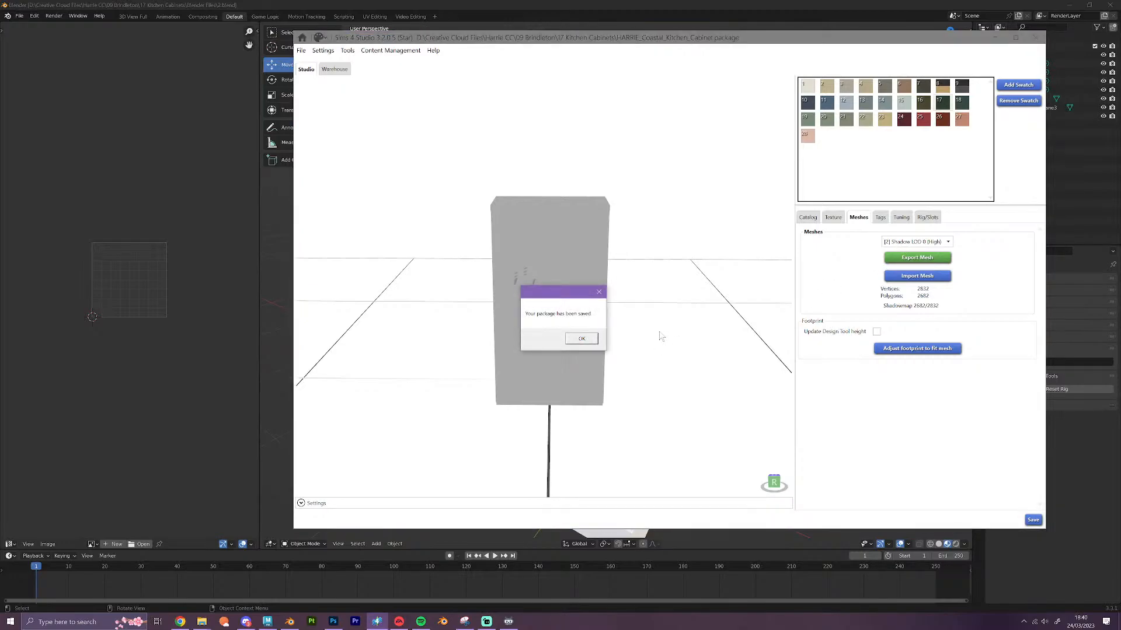
left_click(581, 339)
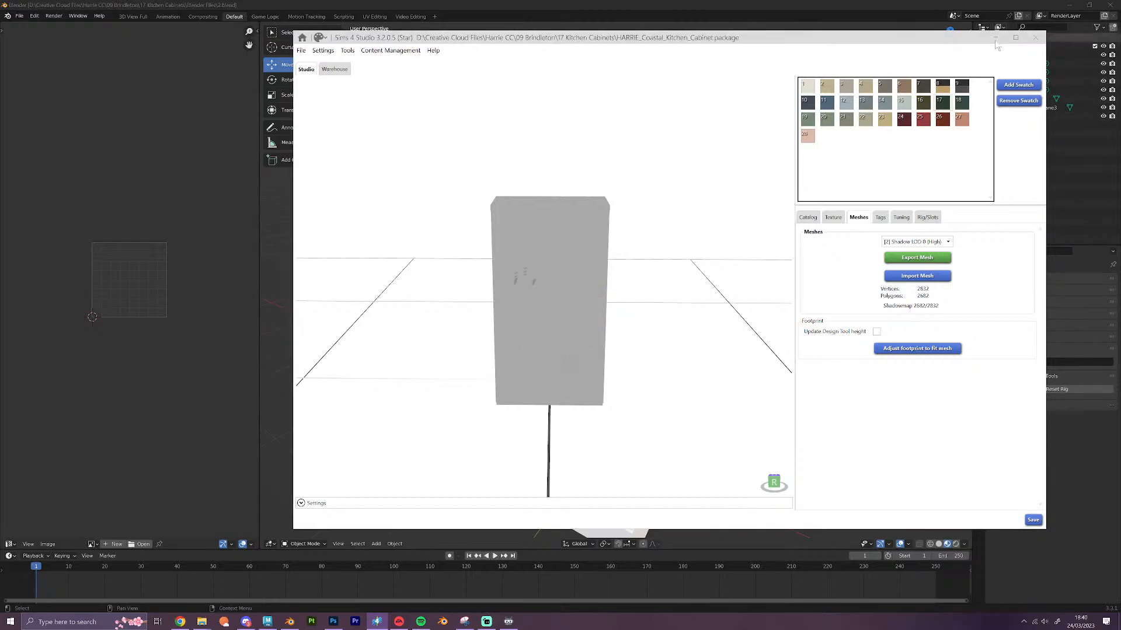
Minimize Sims 4 Studio and Blender and bring up the Mods and Blender Files folder windows together
left_click(995, 38)
left_click(1071, 4)
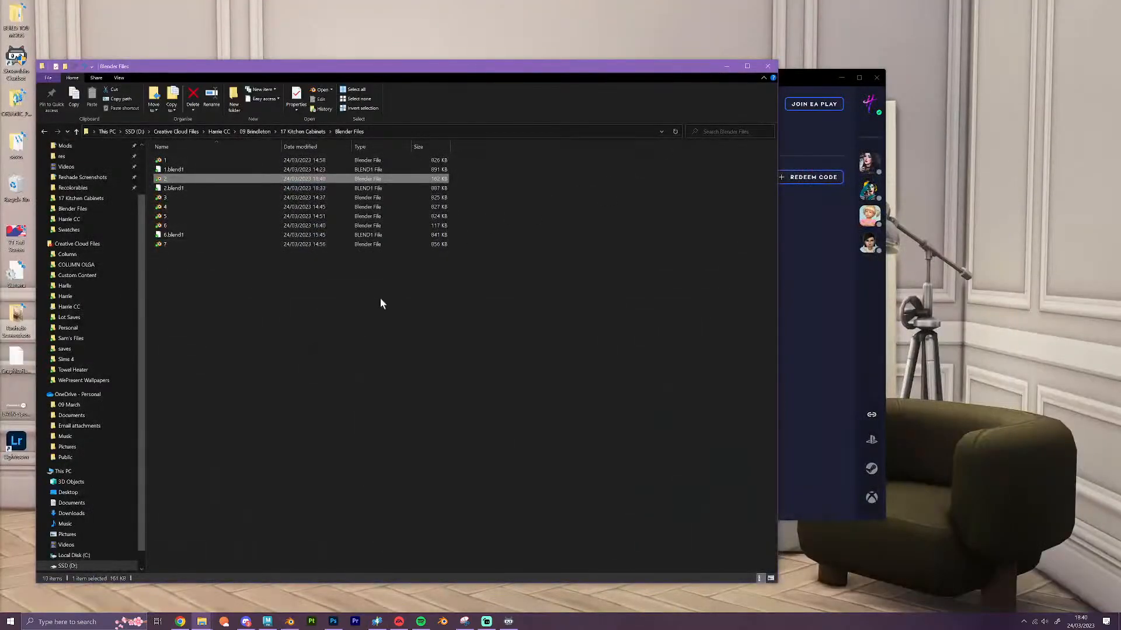
left_click(202, 621)
left_click(237, 575)
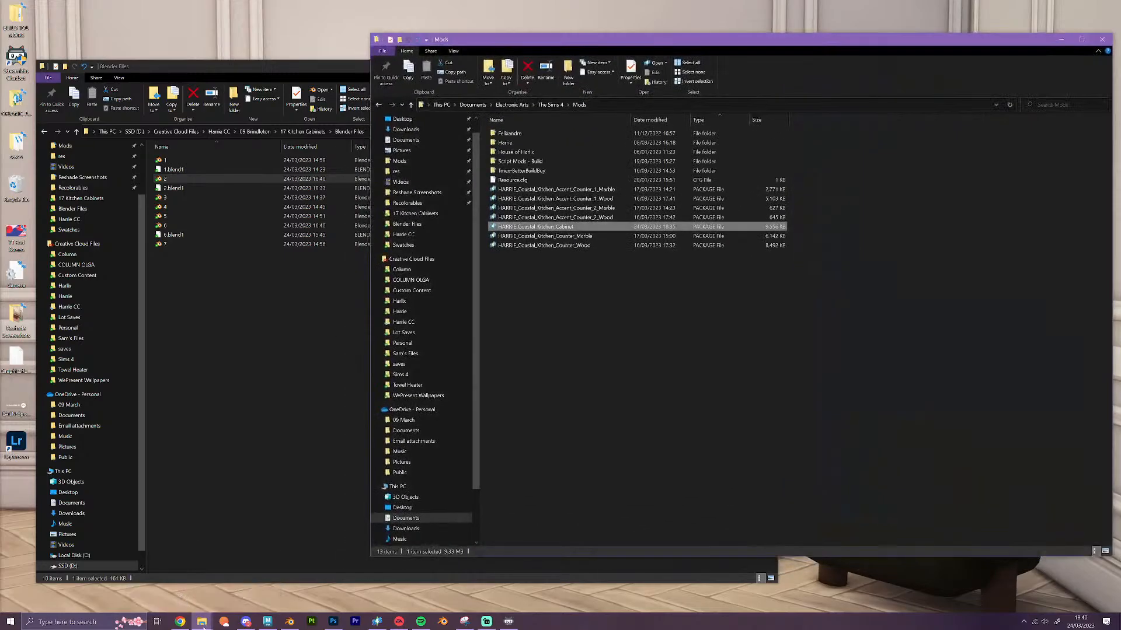
left_click(202, 625)
left_click(165, 575)
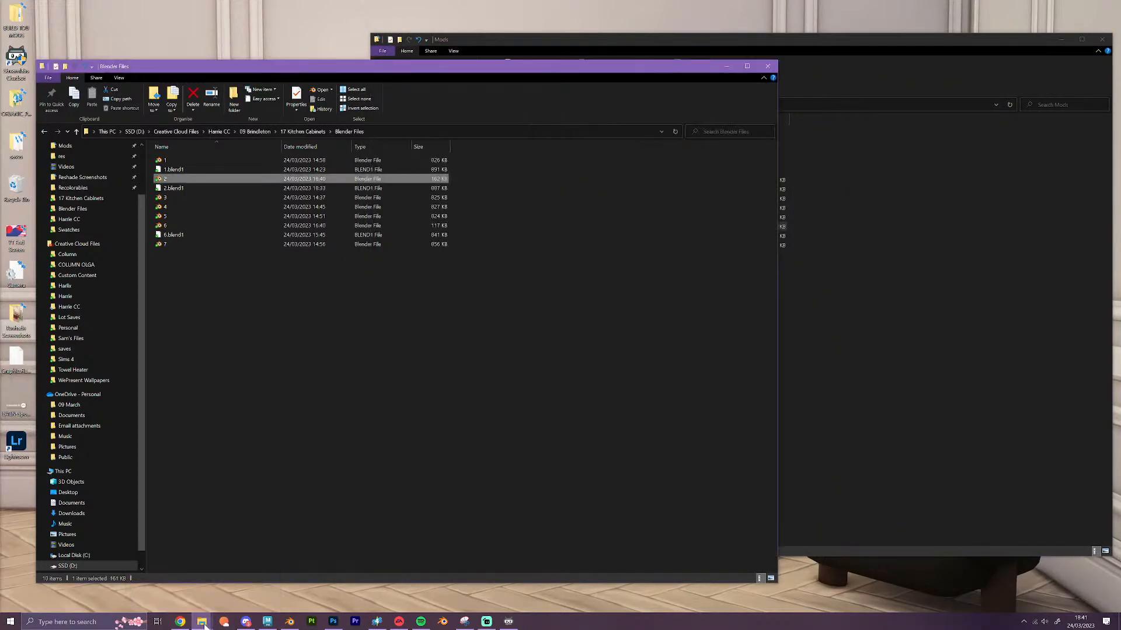
left_click(202, 623)
left_click(238, 575)
left_click(294, 338)
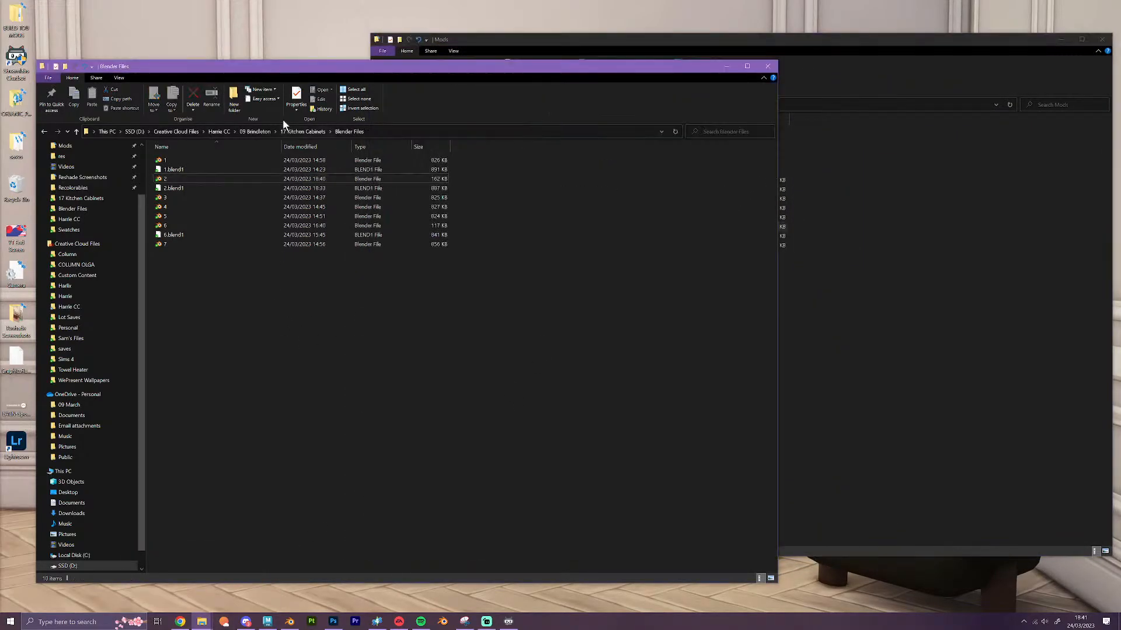
Copy HARRIE_Coastal_Kitchen_Cabinet from the 17 Kitchen Cabinets folder into the Mods folder, replacing the existing package
left_click(295, 132)
left_click(207, 365)
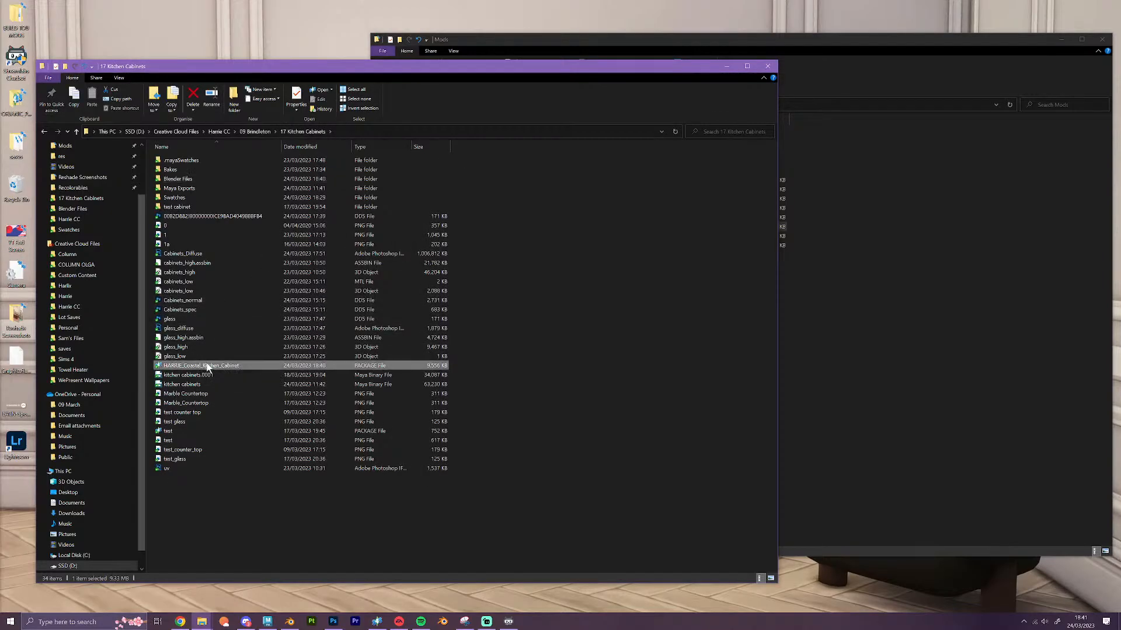
left_click_drag(207, 366, 905, 361)
left_click(555, 290)
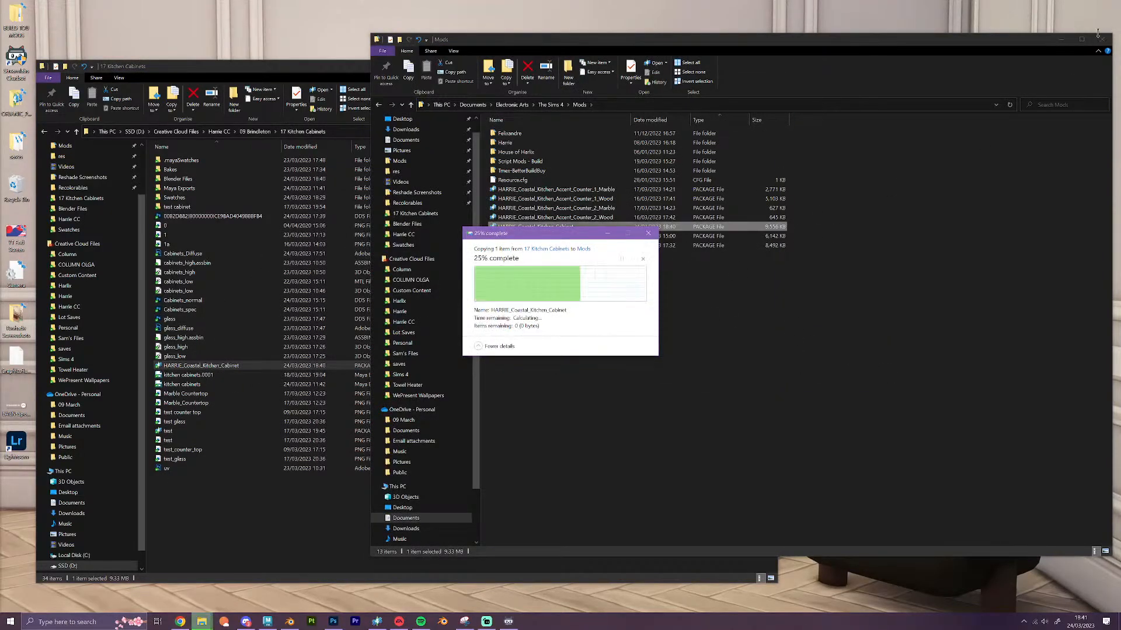
Close both folder windows and launch The Sims 4 from the EA library
left_click(1100, 38)
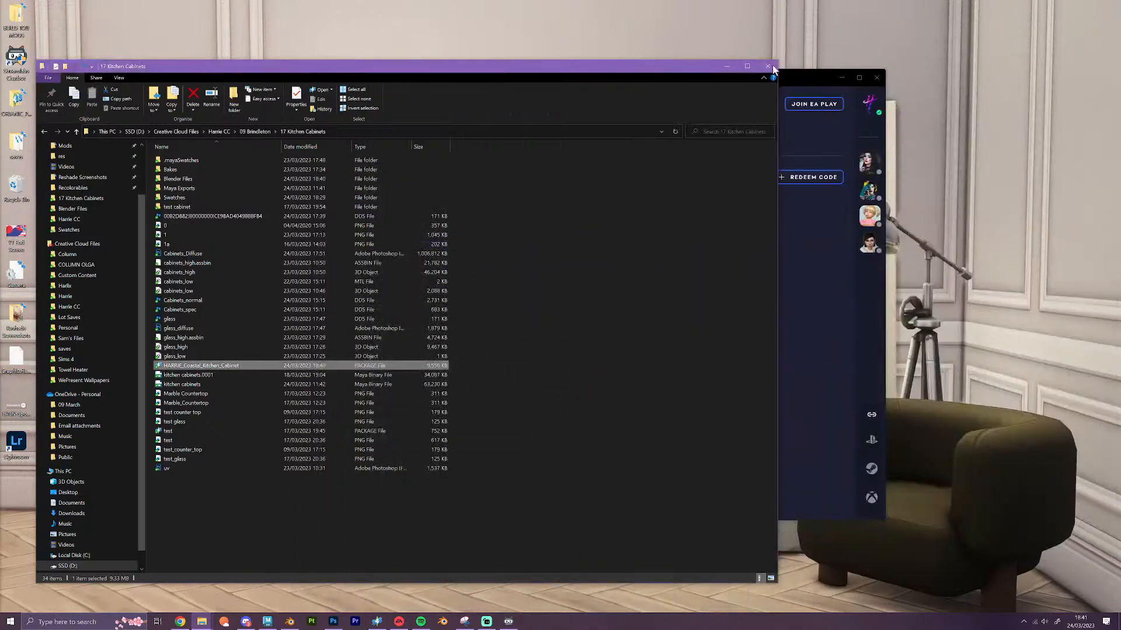
left_click(768, 66)
left_click(572, 287)
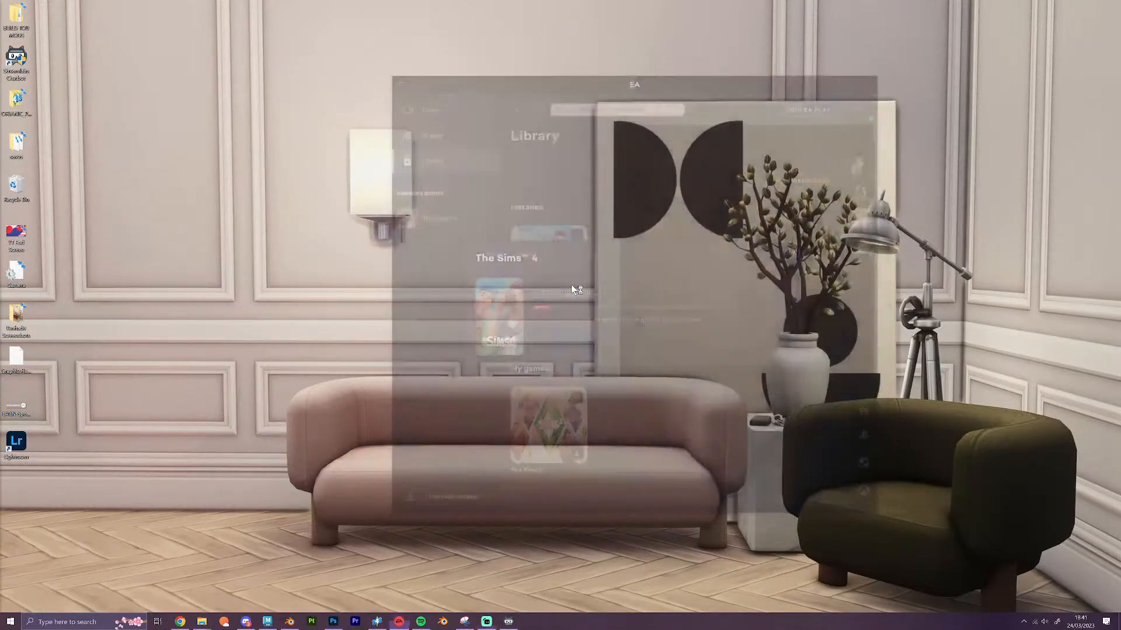
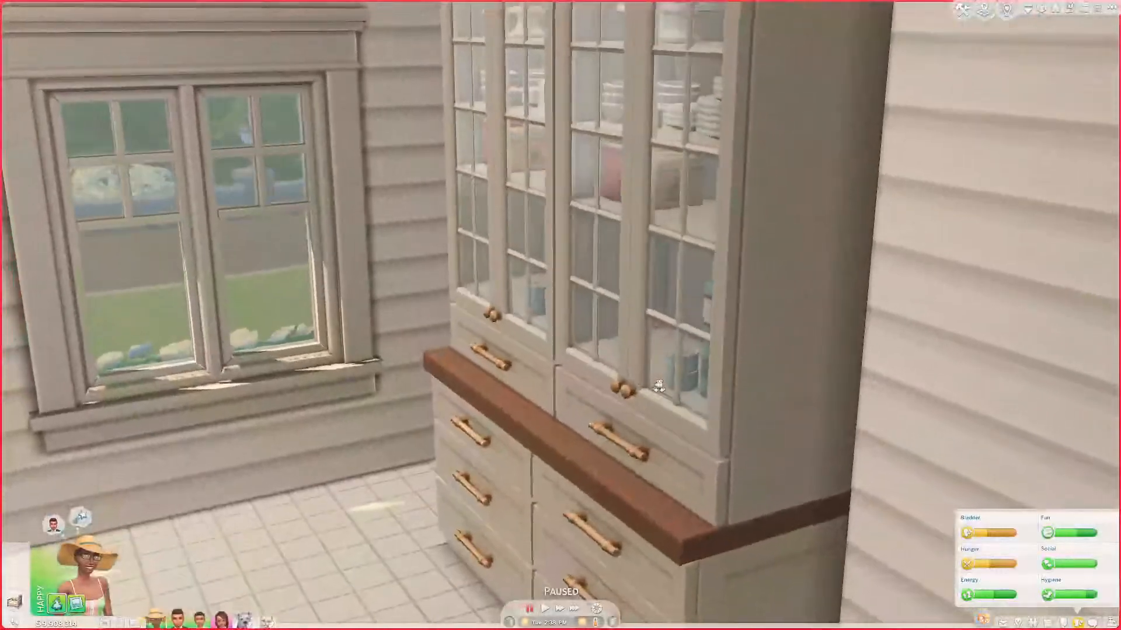
Examine the tall glass cabinets in the kitchen corner from several angles in Live Mode
key("q")
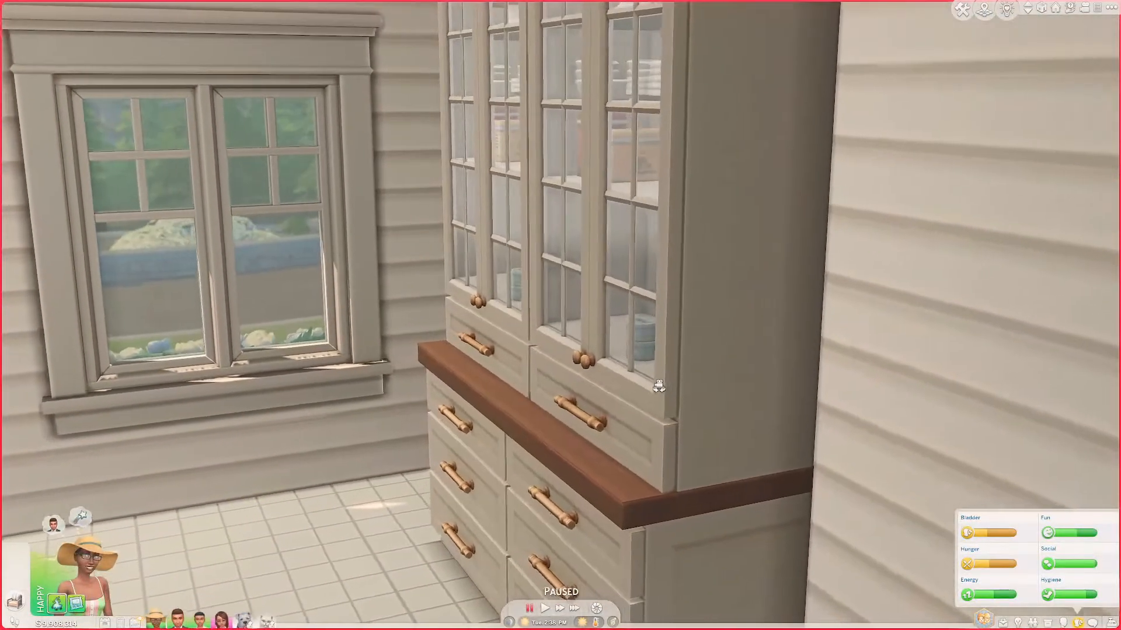
key("q")
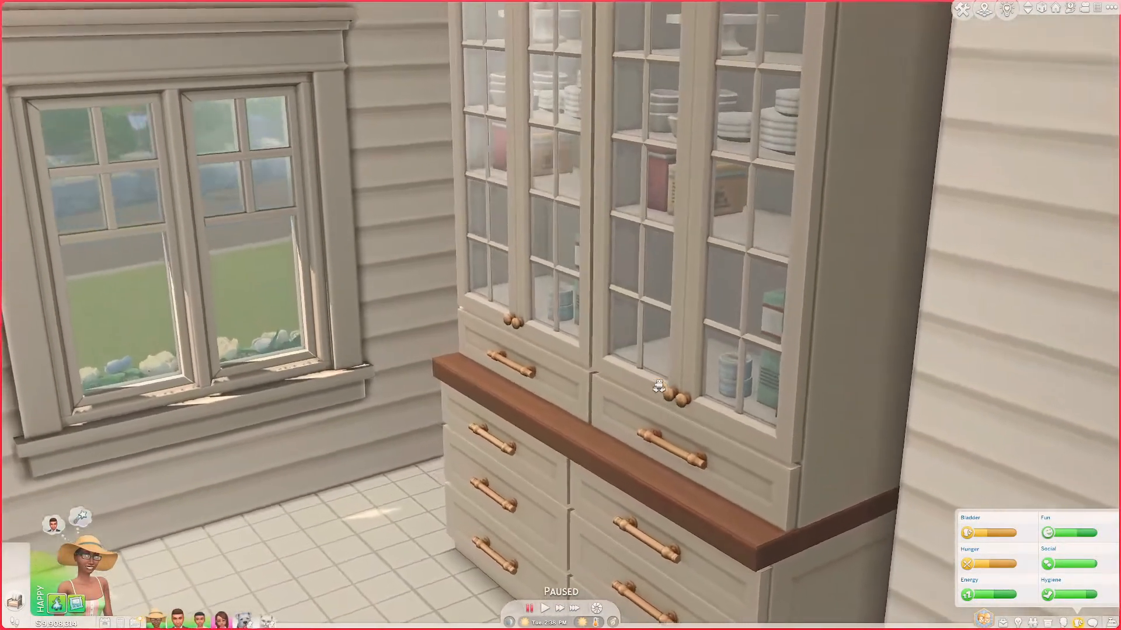
scroll(665, 349, "down", 3)
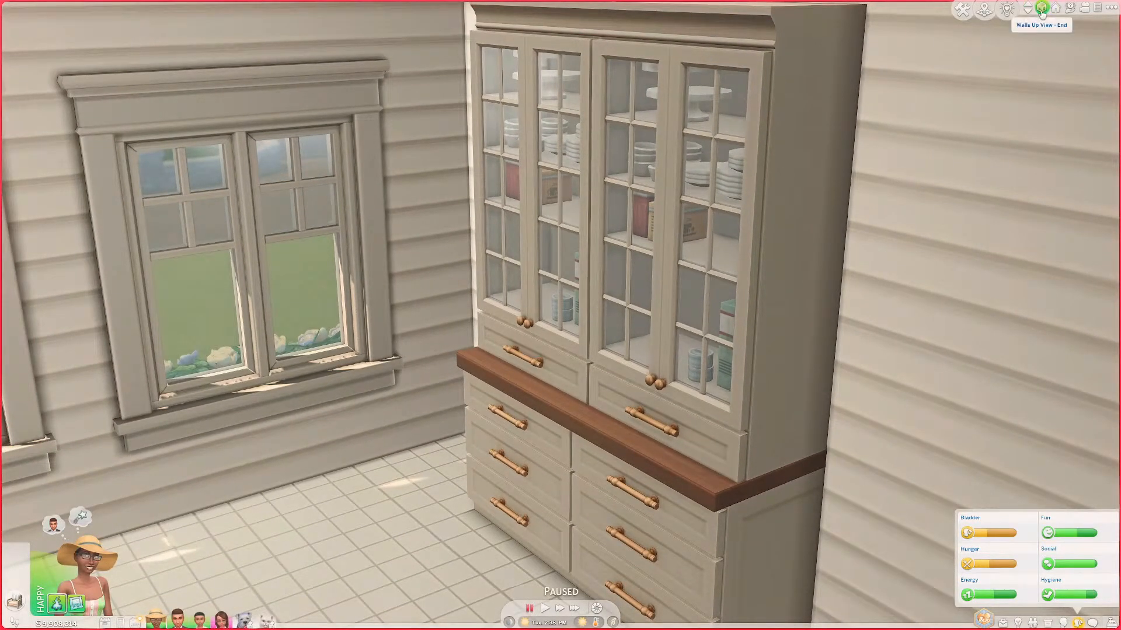
middle_click_drag(850, 270, 851, 272)
scroll(846, 270, "up", 2)
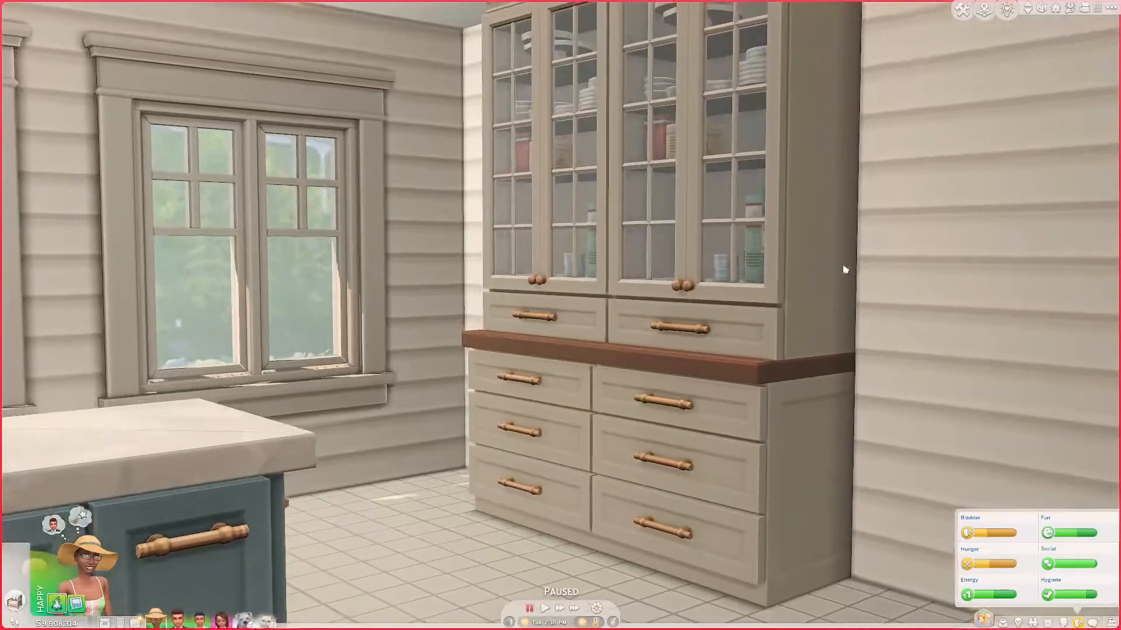
Inspect up close with the free camera the joint between the upper glass cabinet and the wooden countertop, and return to the normal view
key("Tab")
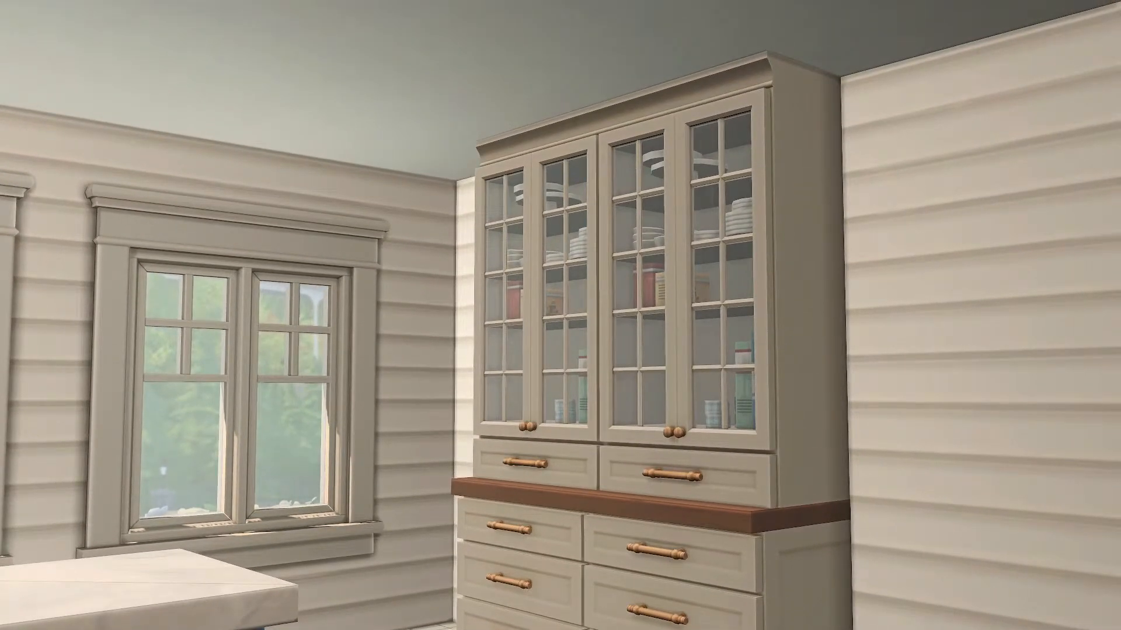
key("q")
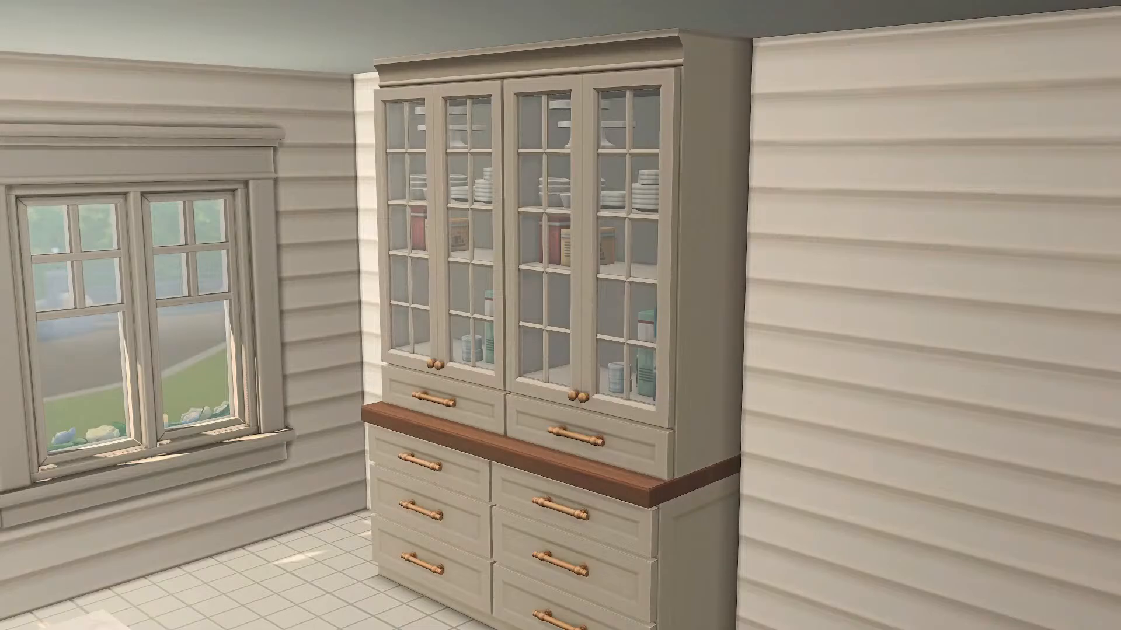
key("w")
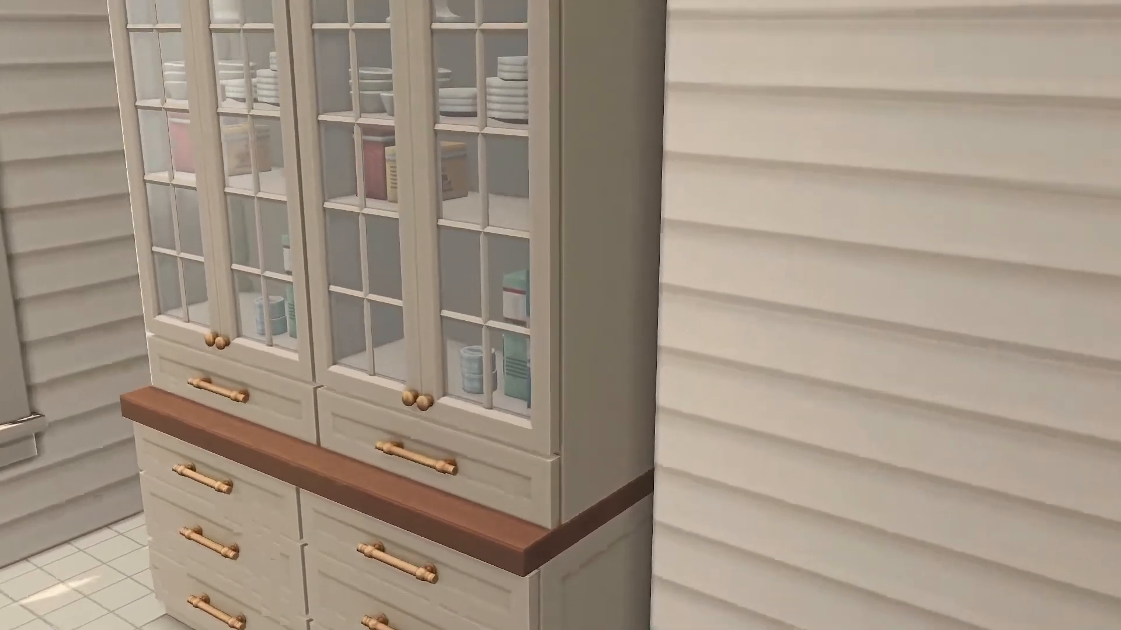
key("w")
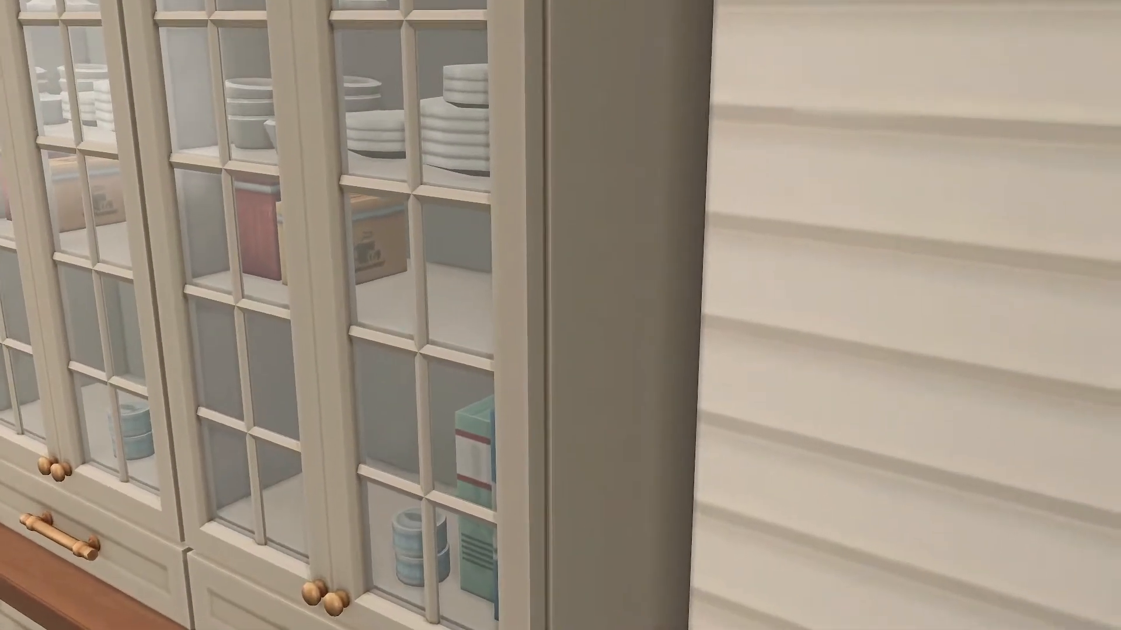
key("e")
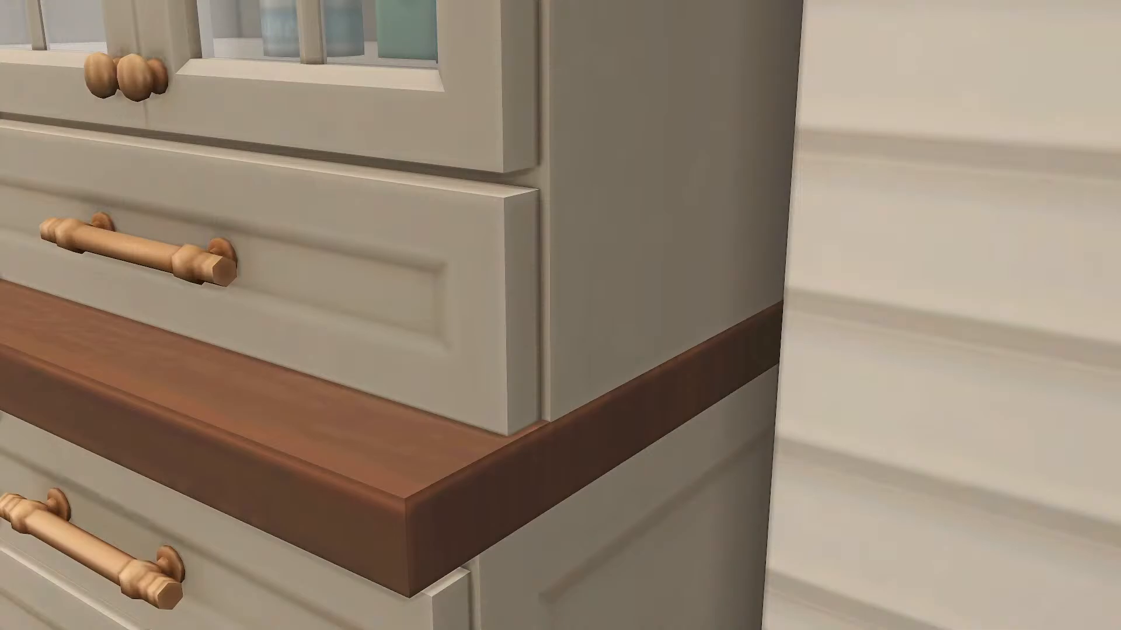
key("q")
key("e")
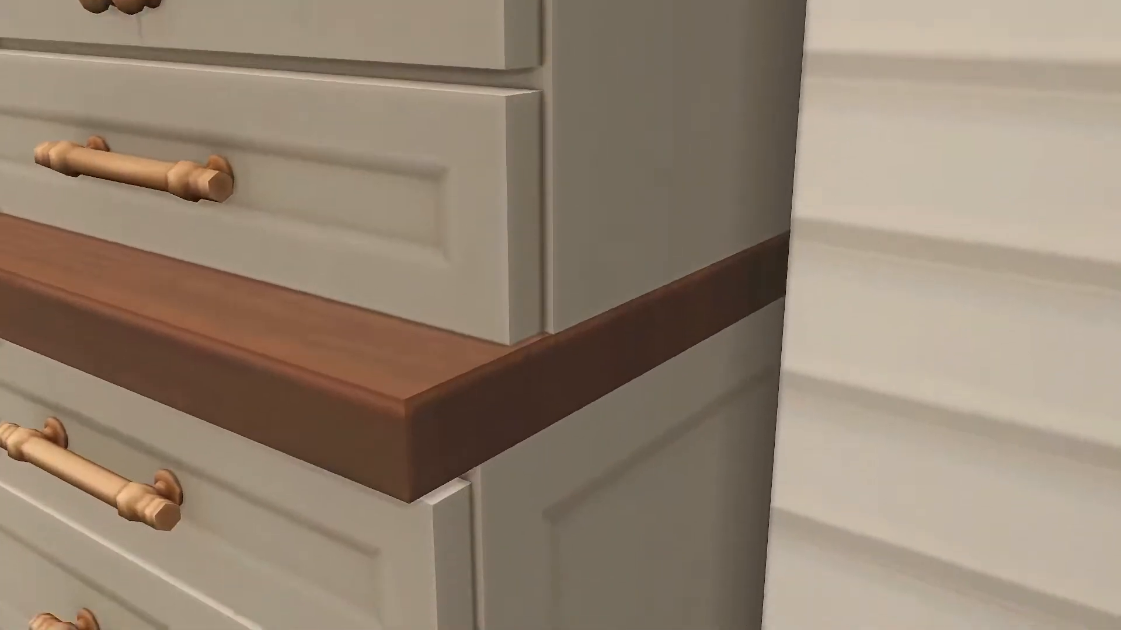
key("d")
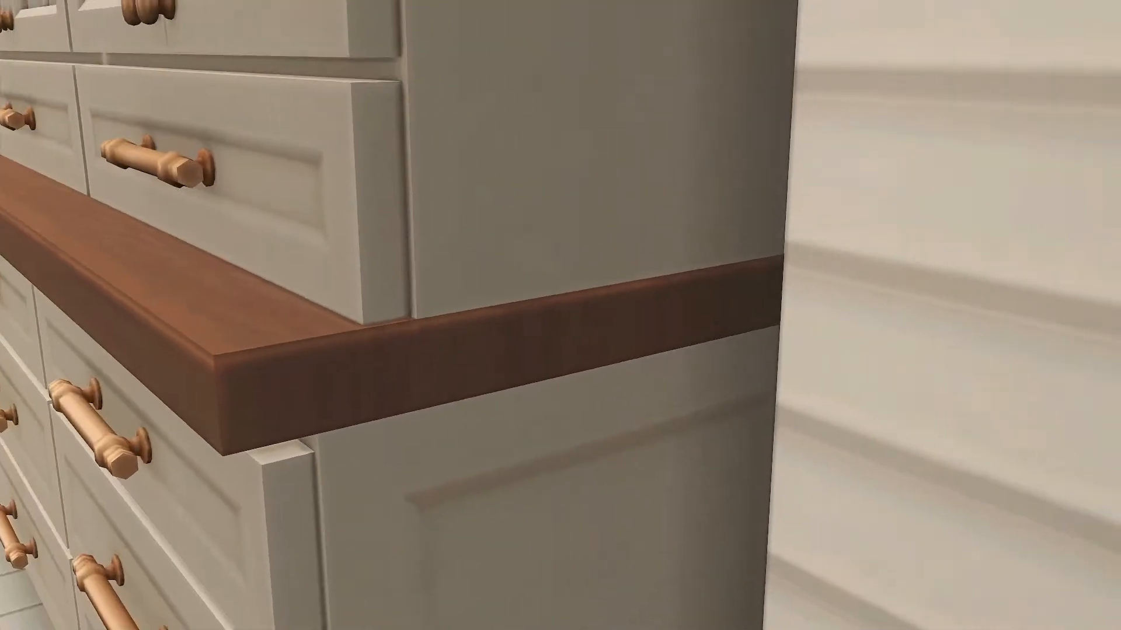
key("w")
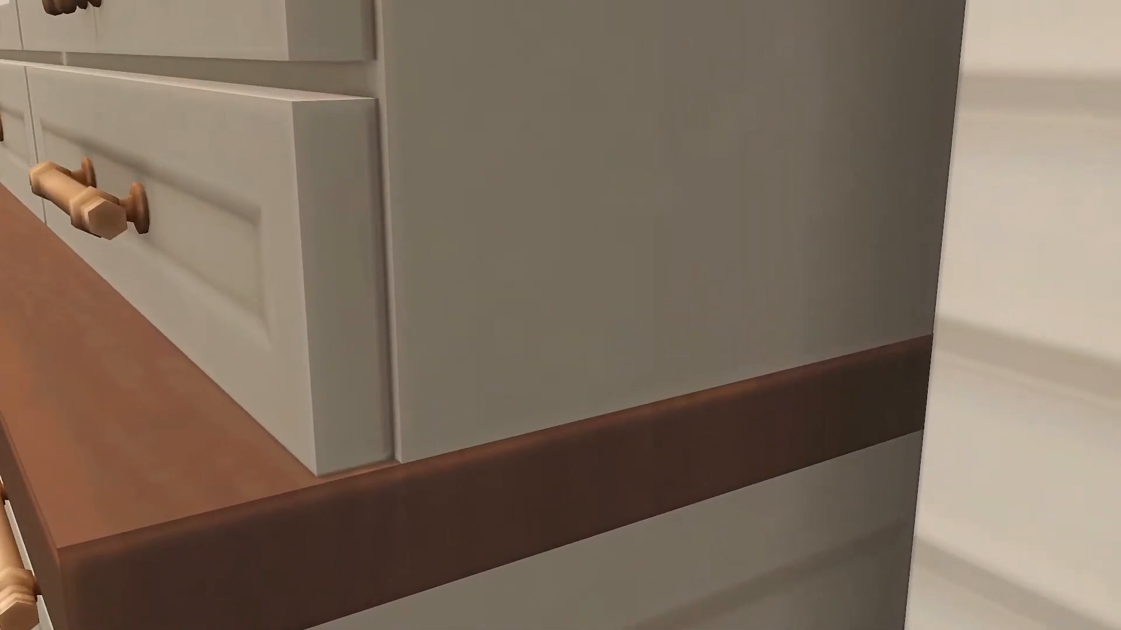
key("s")
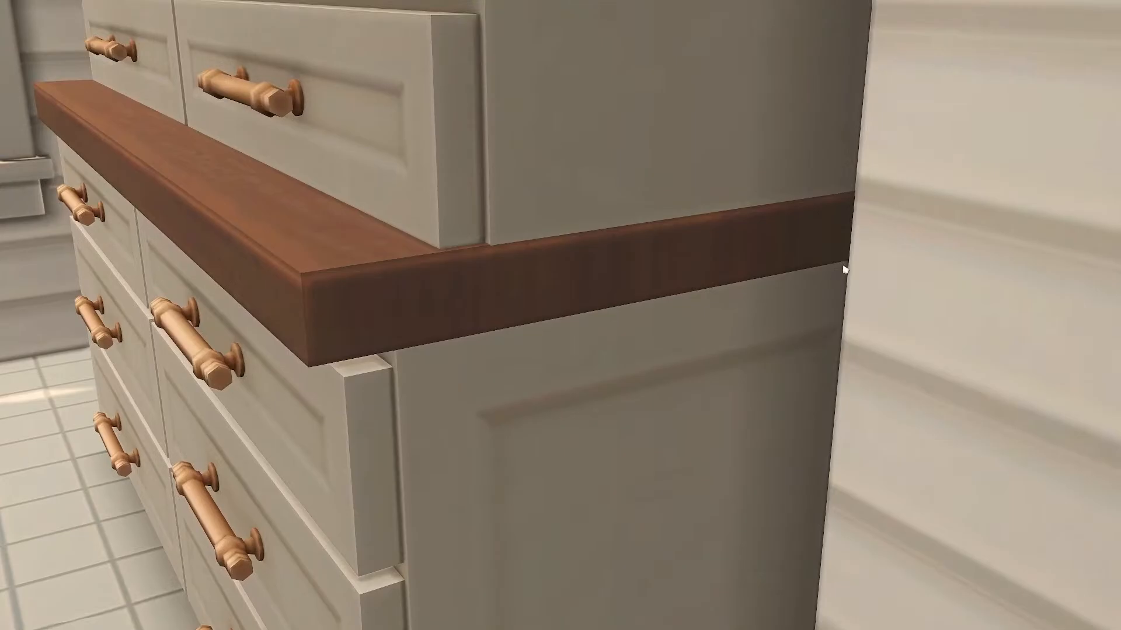
key("Tab")
In Build Mode, move one of the two adjoining glass cabinets along the back wall to leave a gap between them
middle_click_drag(743, 296, 743, 301)
middle_click_drag(739, 387, 730, 379)
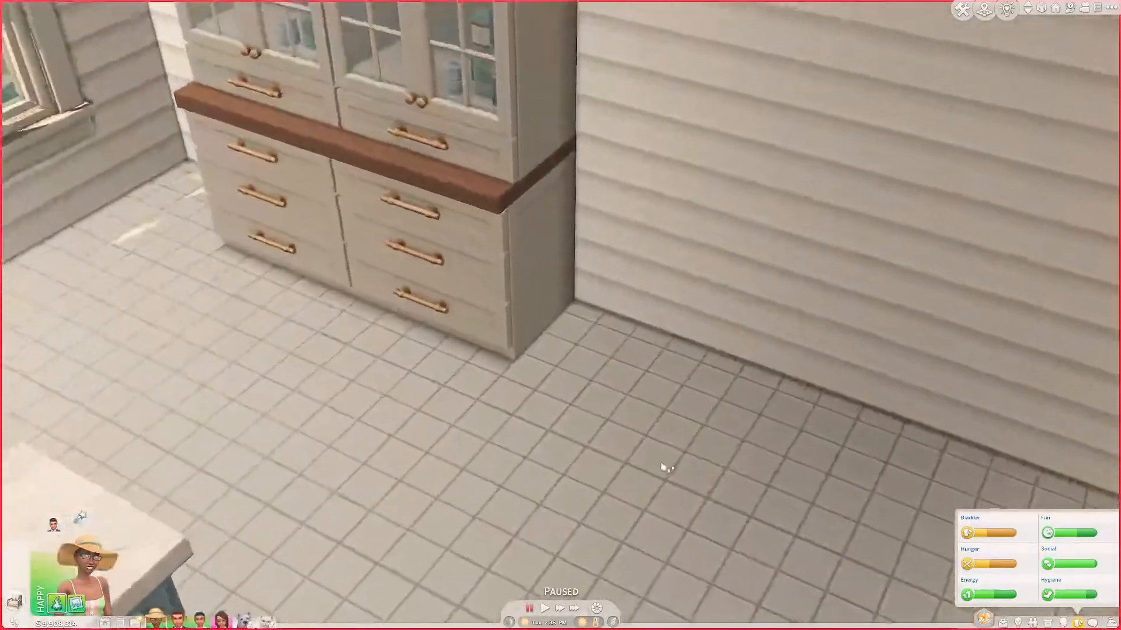
scroll(650, 354, "up", 3)
scroll(665, 371, "down", 4)
middle_click_drag(646, 375, 646, 378)
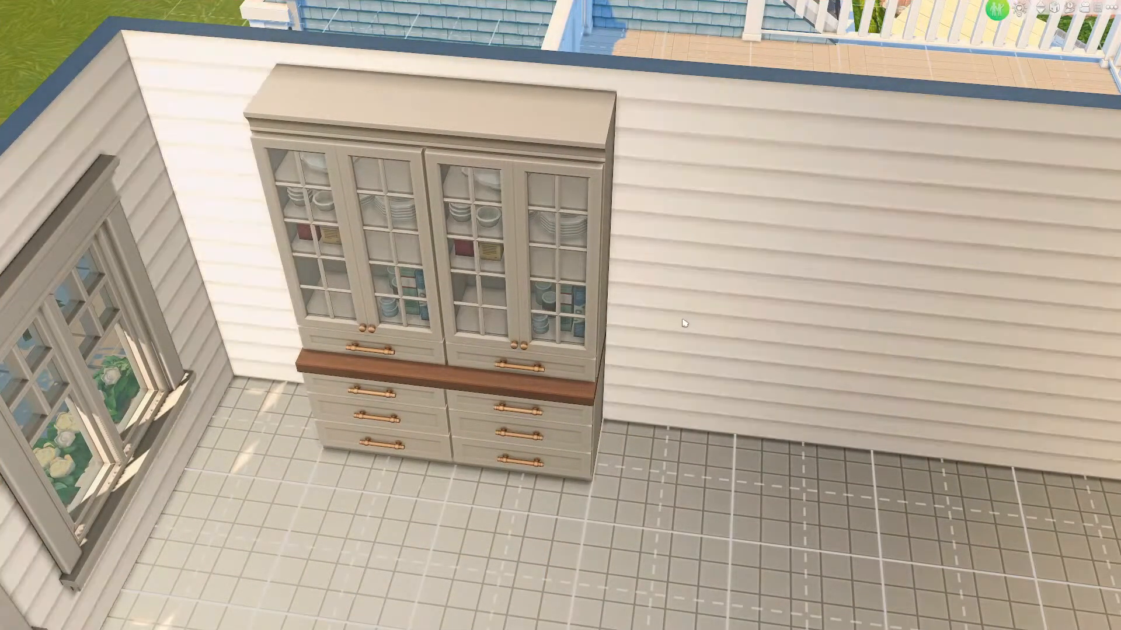
right_click_drag(743, 364, 745, 367)
left_click(364, 210)
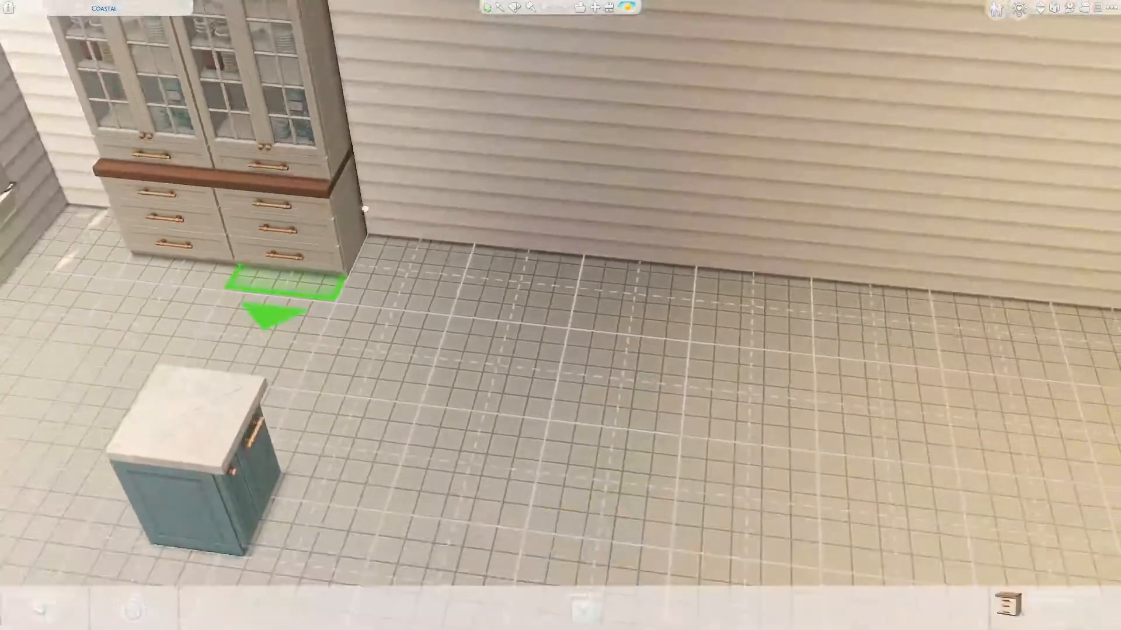
left_click(469, 218)
left_click(298, 151)
left_click(412, 173)
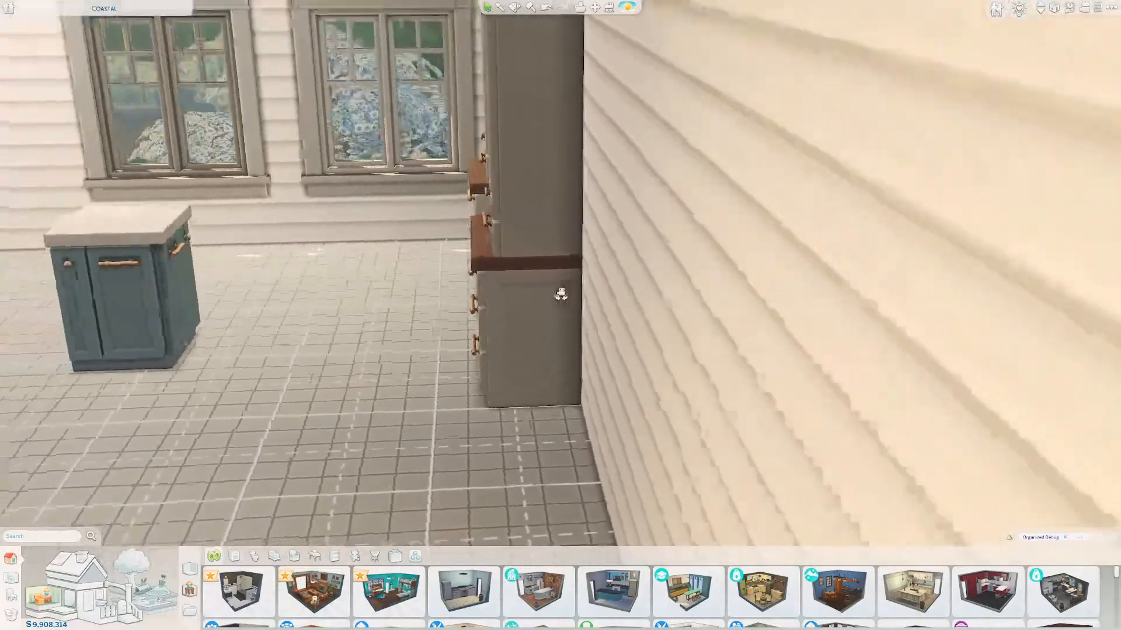
Examine the two separated glass cabinets against the back wall from the side, the front and above
middle_click_drag(561, 294, 561, 294)
scroll(561, 294, "down", 10)
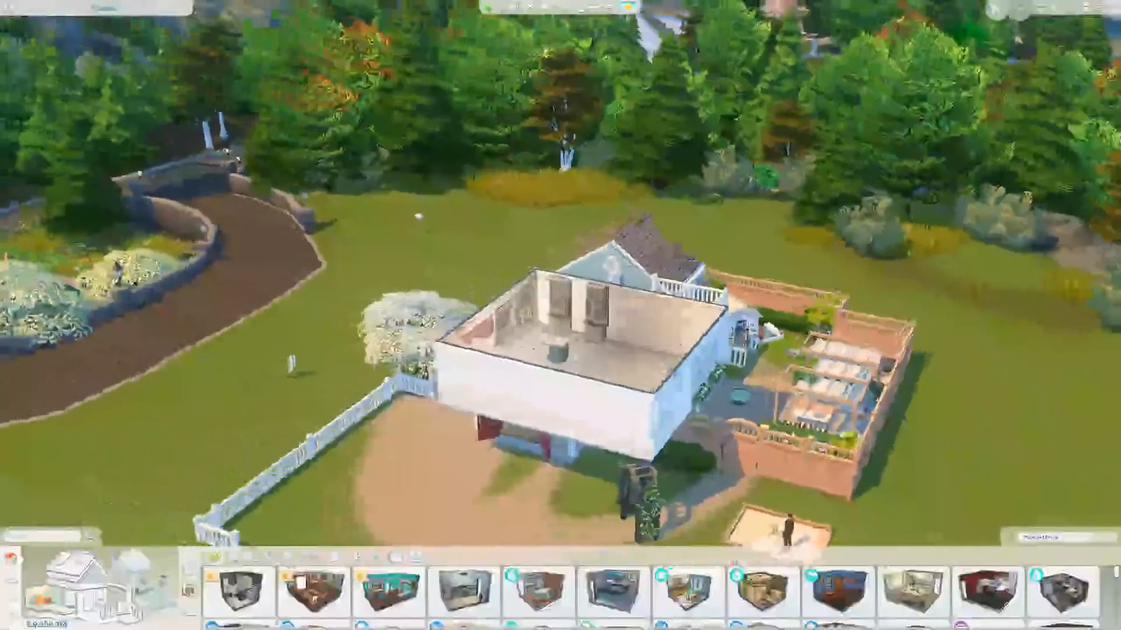
scroll(575, 430, "up", 3)
scroll(575, 430, "up", 8)
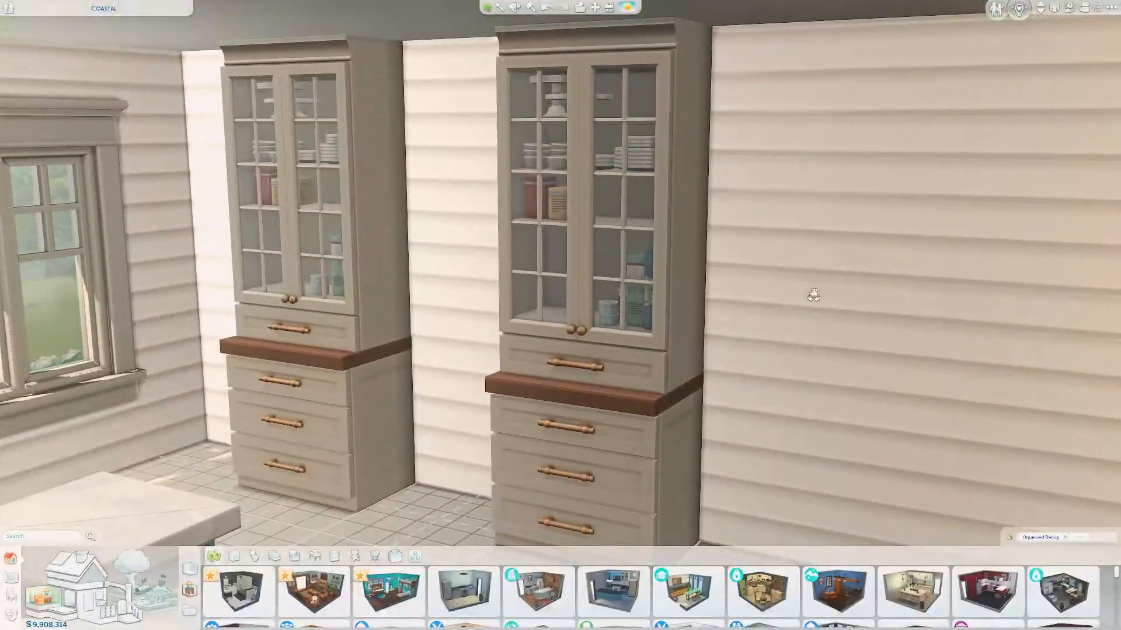
middle_click_drag(814, 294, 813, 295)
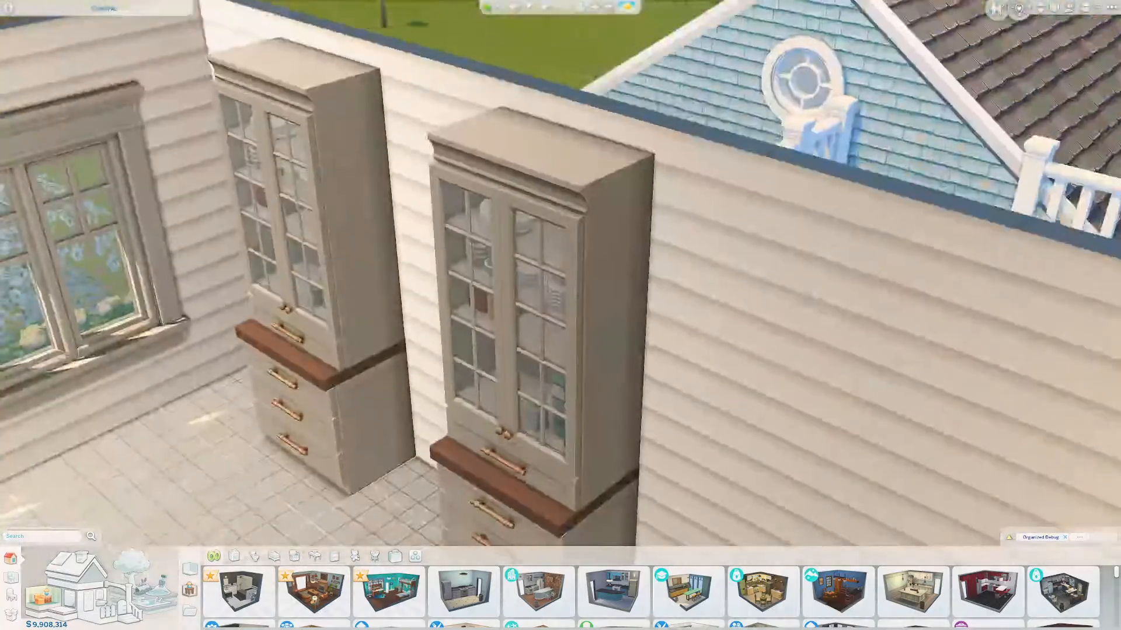
right_click_drag(813, 296, 659, 363)
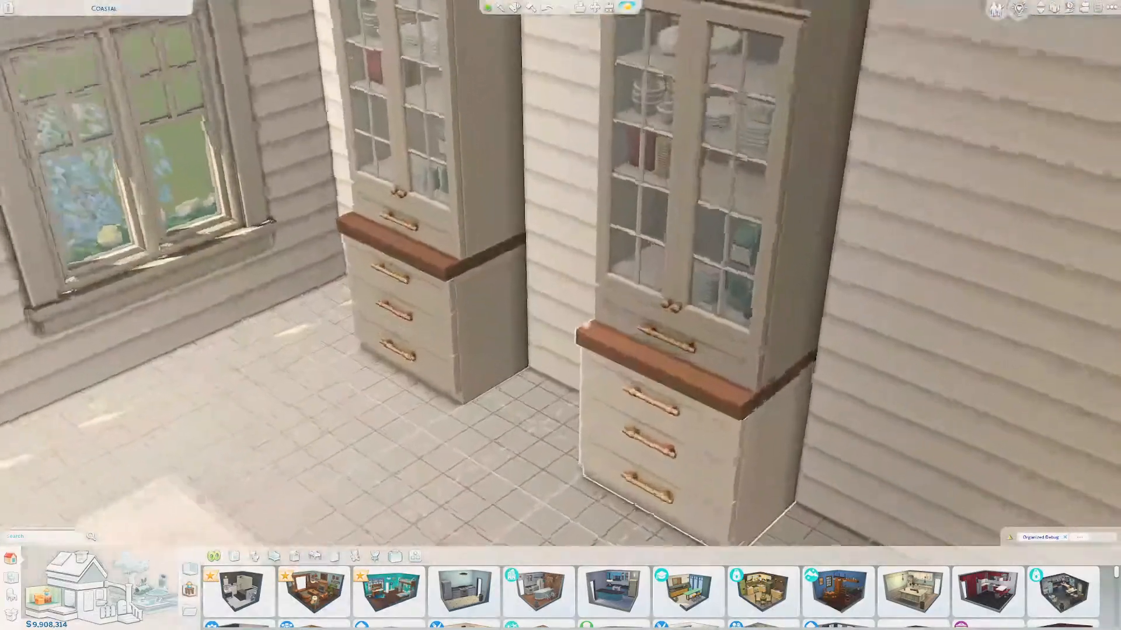
Inspect the countertop edges, side panels and drawers of both cabinets up close, and return to a view of the whole room
middle_click_drag(555, 317, 553, 317)
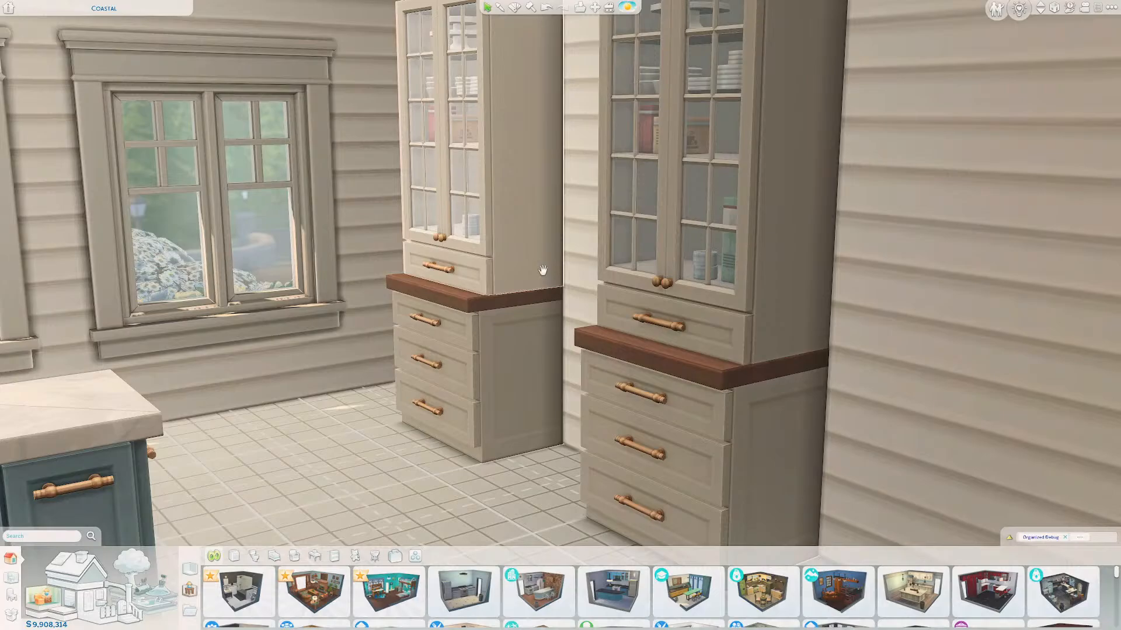
scroll(552, 332, "up", 3)
middle_click_drag(780, 416, 742, 398)
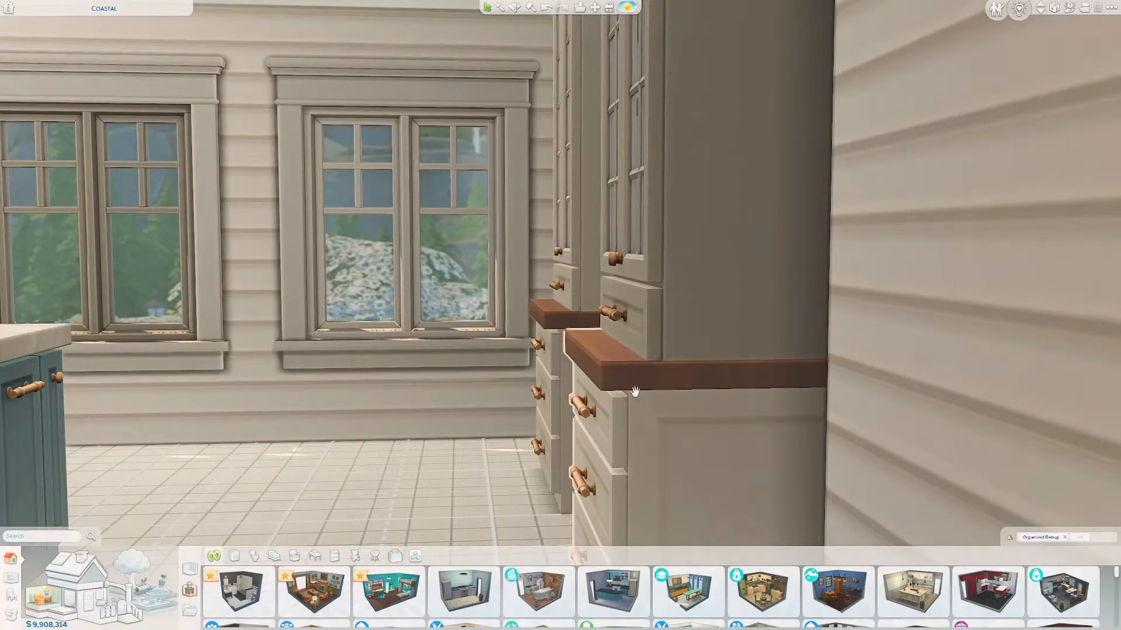
middle_click_drag(722, 403, 795, 374)
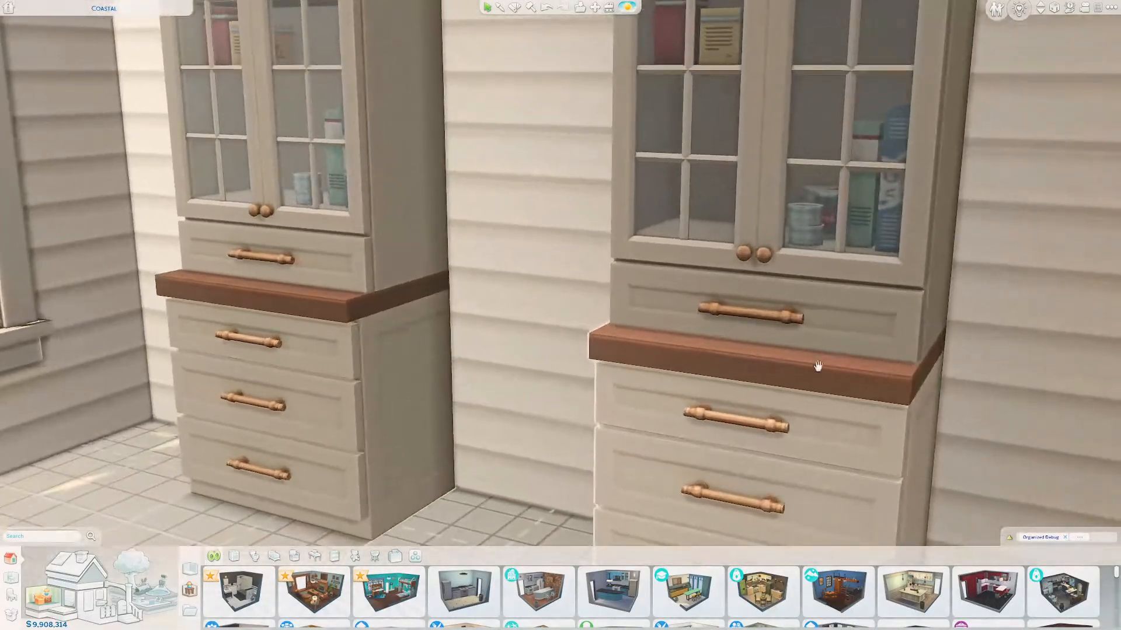
middle_click_drag(739, 353, 798, 372)
scroll(822, 386, "down", 3)
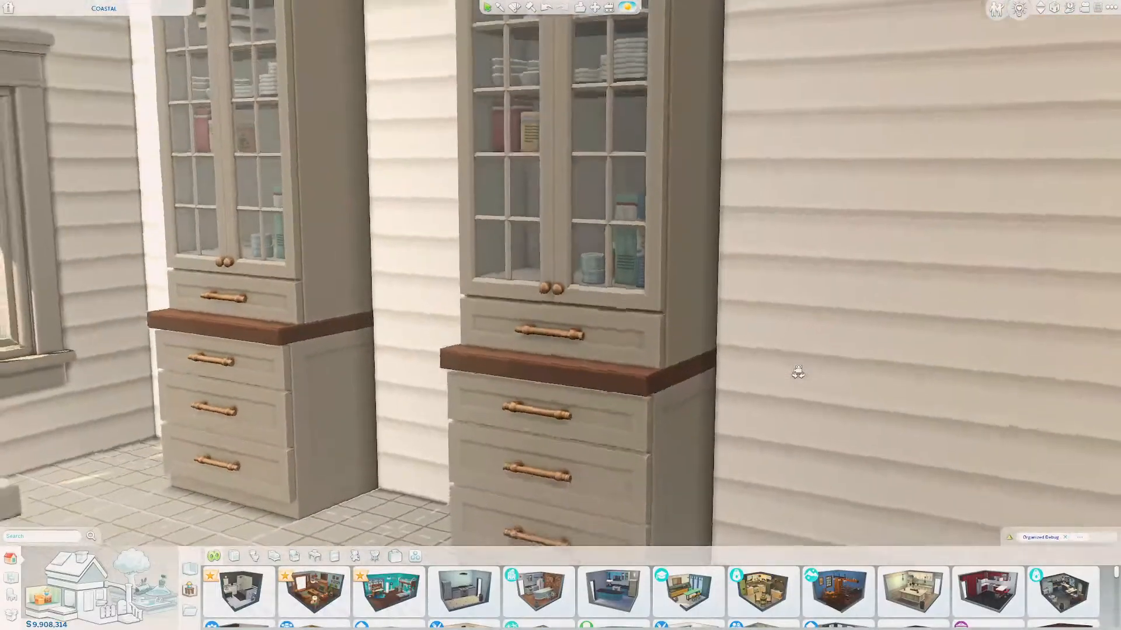
scroll(797, 372, "down", 5)
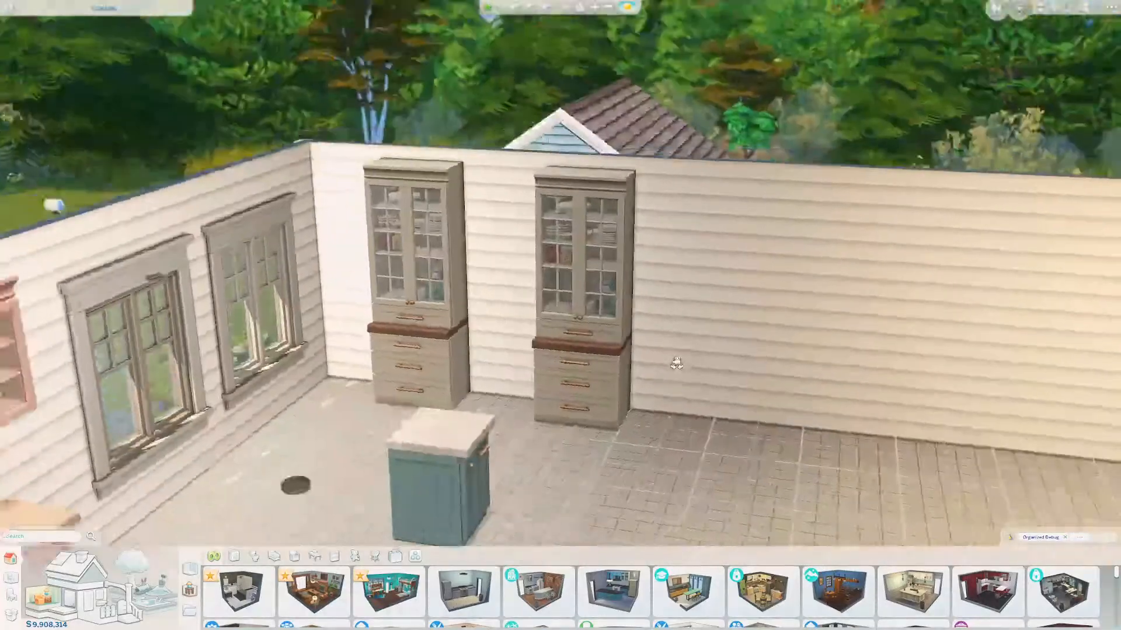
Examine the two separated glass cabinets up close and from several angles, and view the rest of the kitchen from above
middle_click_drag(676, 363, 671, 361)
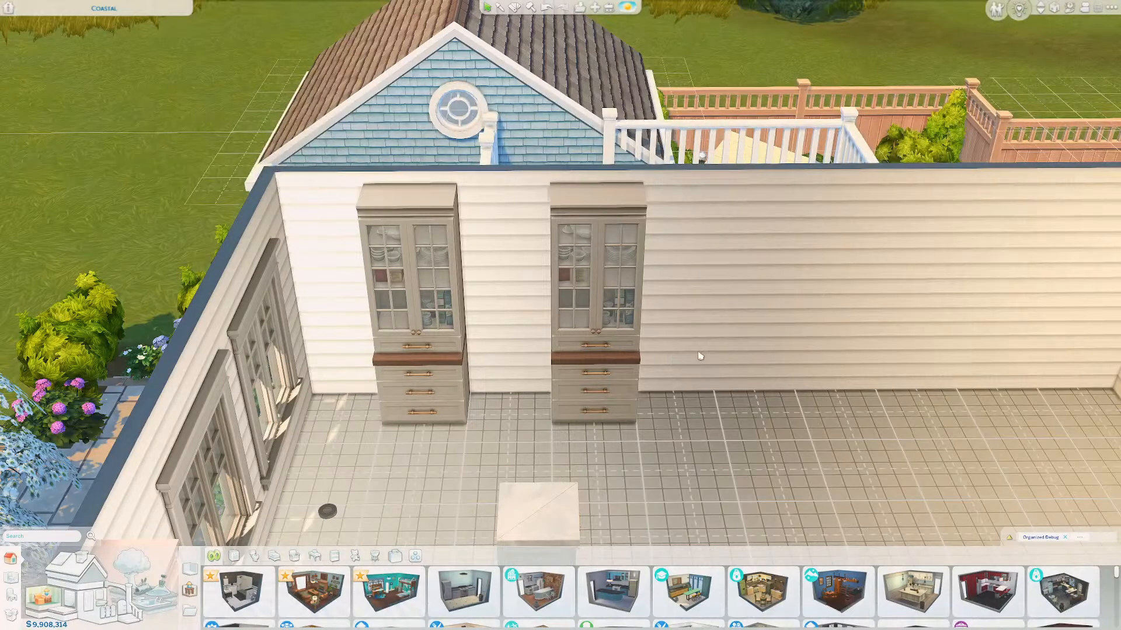
scroll(699, 446, "up", 5)
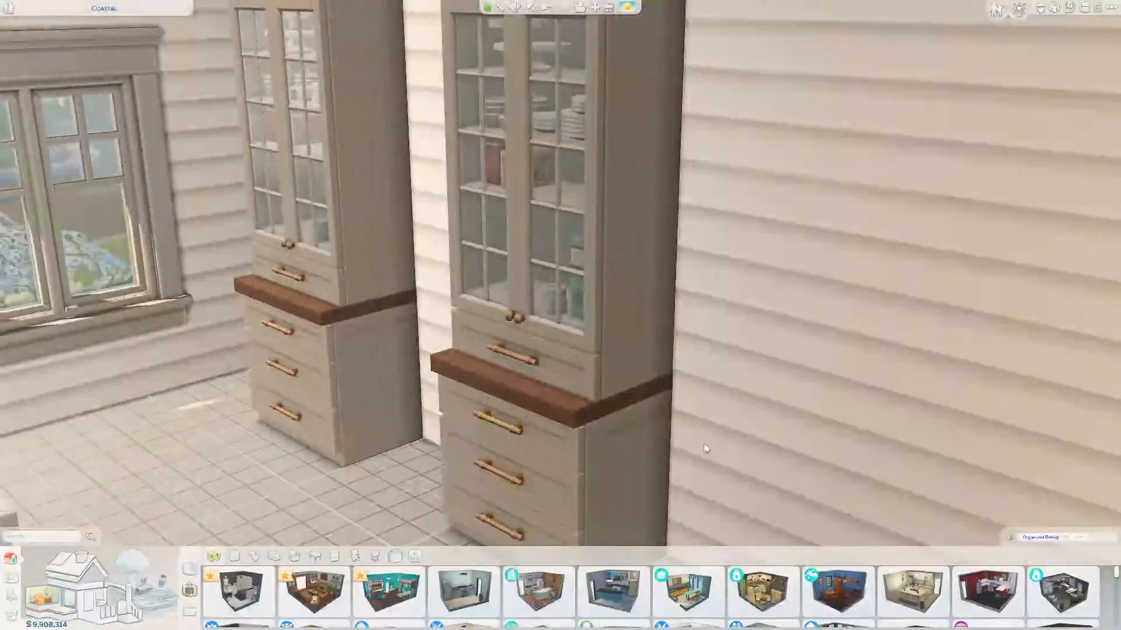
scroll(705, 448, "up", 5)
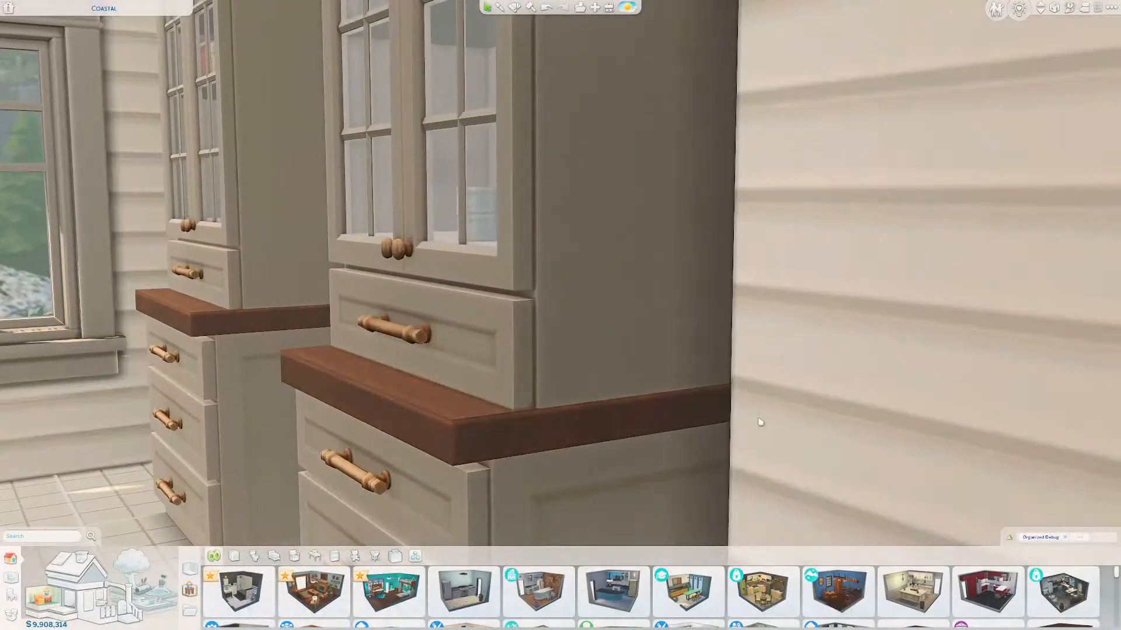
scroll(818, 419, "up", 2)
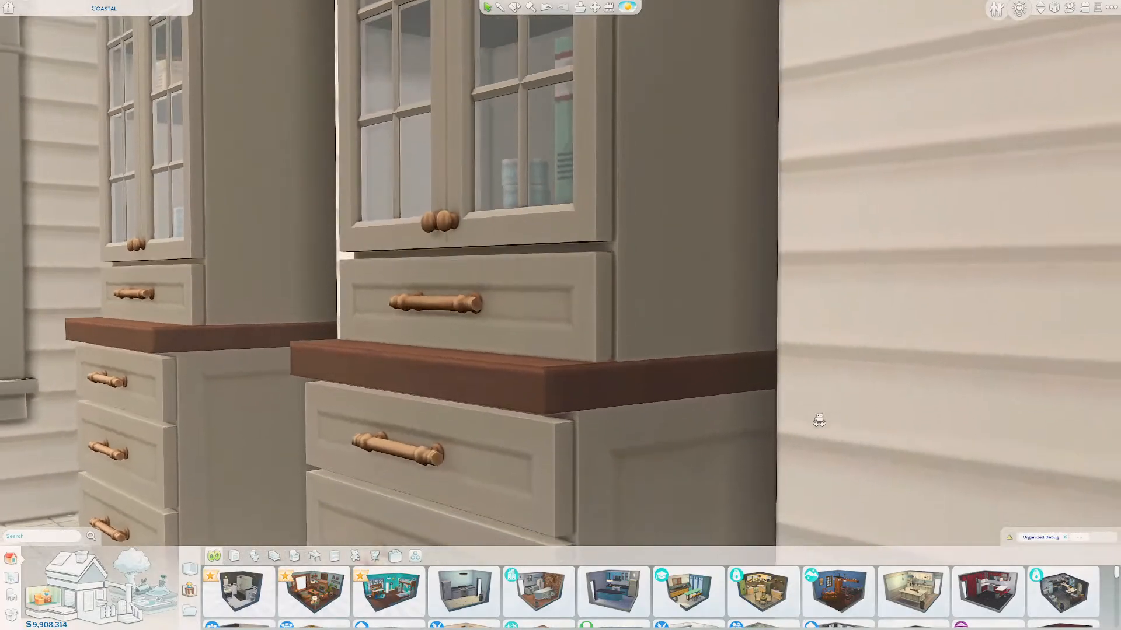
scroll(818, 419, "up", 2)
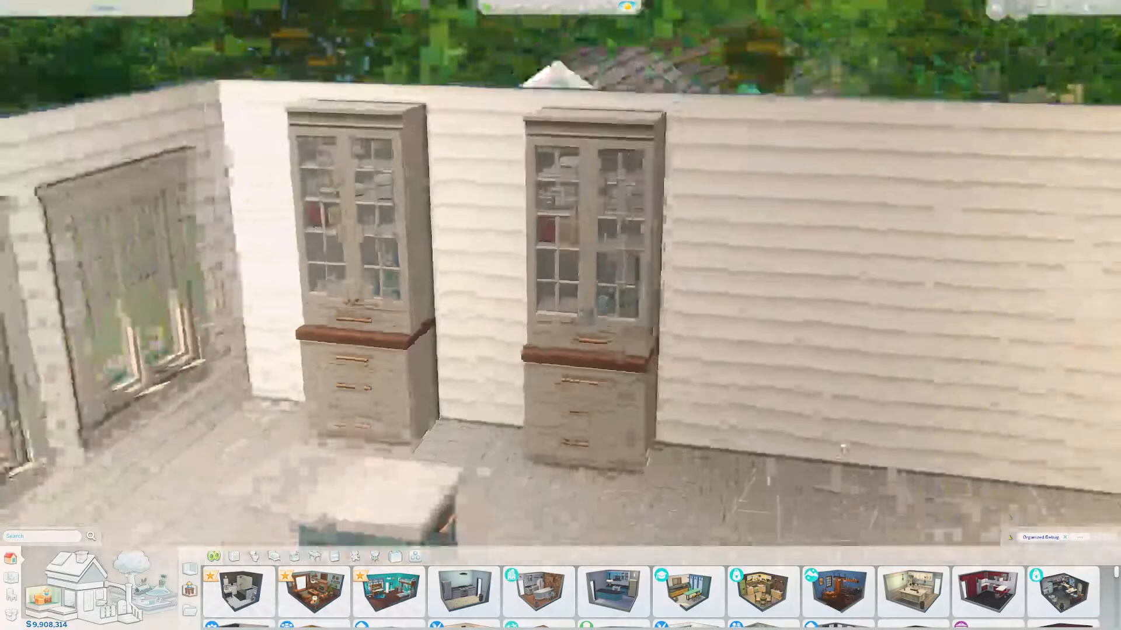
middle_click_drag(842, 449, 620, 471)
scroll(620, 471, "up", 3)
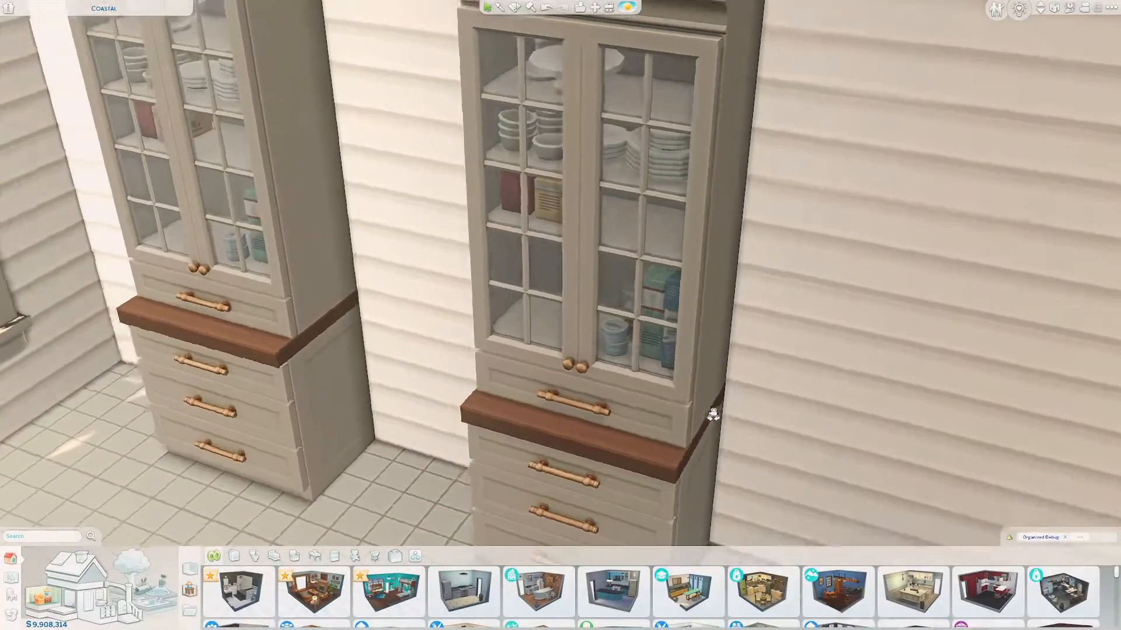
middle_click_drag(713, 415, 713, 414)
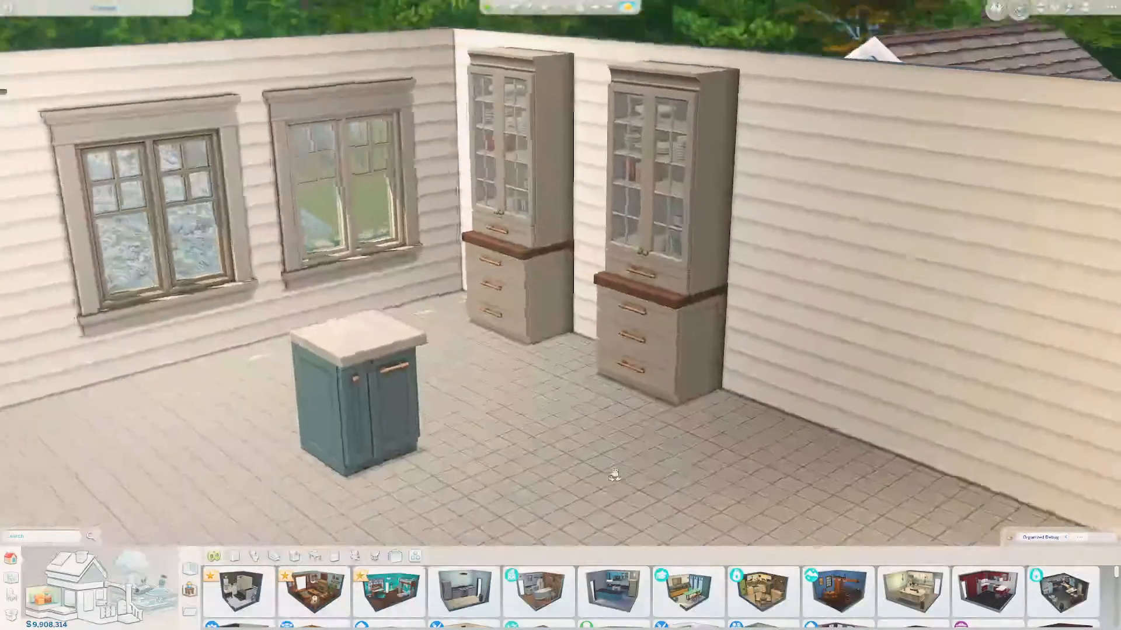
middle_click_drag(614, 476, 614, 475)
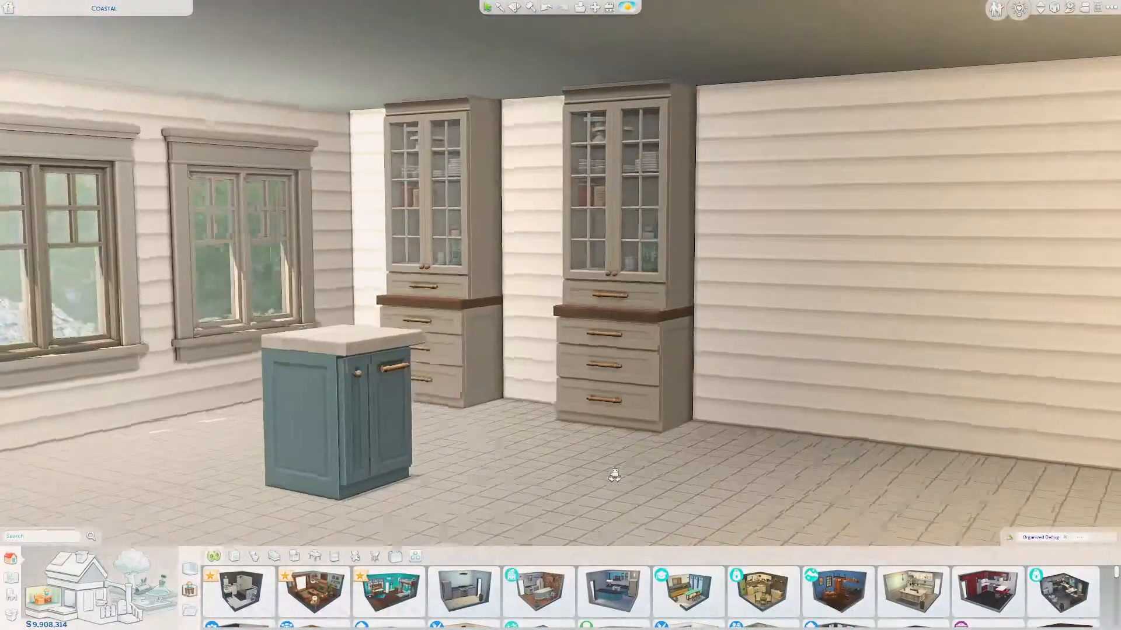
middle_click_drag(687, 431, 687, 431)
scroll(587, 402, "down", 3)
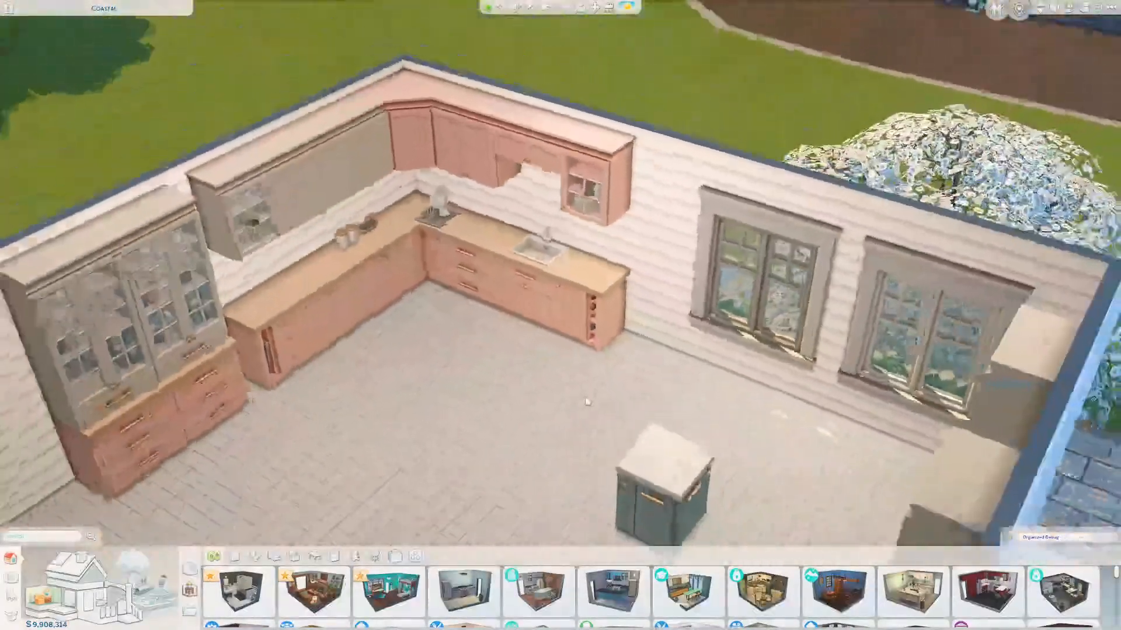
middle_click_drag(550, 398, 549, 398)
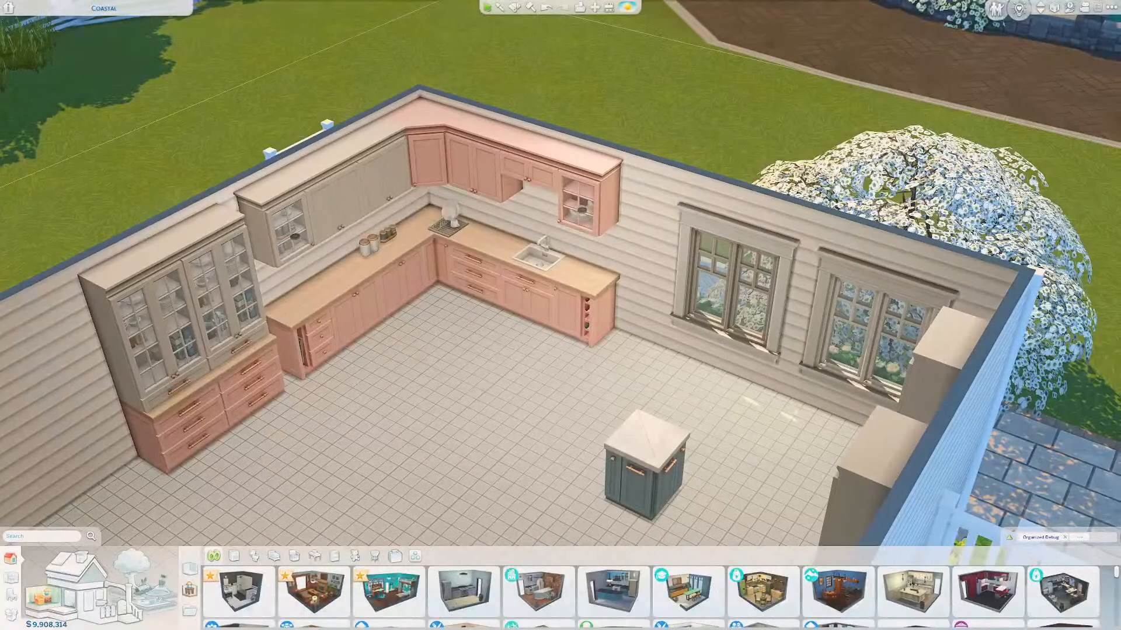
middle_click_drag(619, 397, 619, 397)
Copy the drawer counter under the second glass cabinet and place the copy beside it along the back wall
left_click(497, 8)
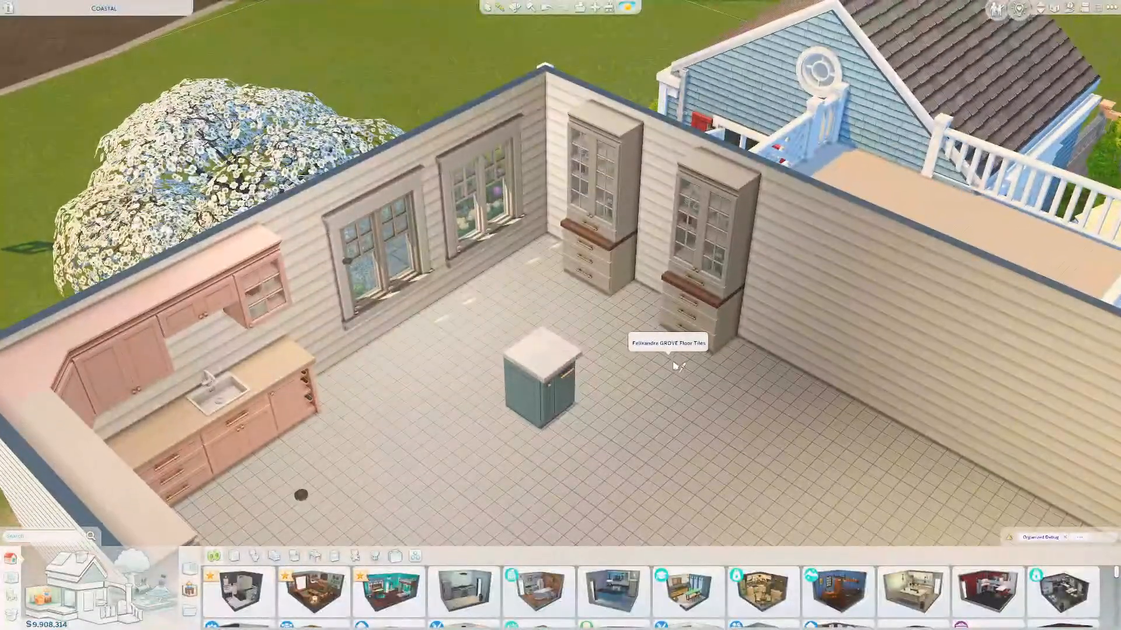
left_click(692, 336)
left_click(777, 352)
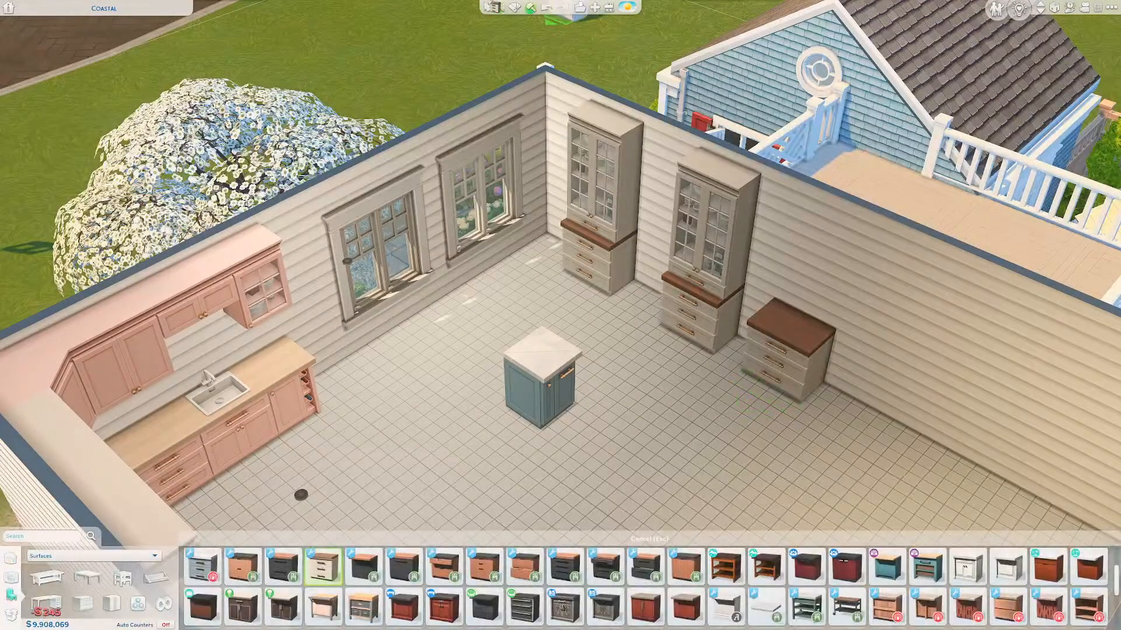
Place an open-shelf wall cabinet with a plate rack above the new drawer counter and view it beside the glass cabinets
left_click(706, 234)
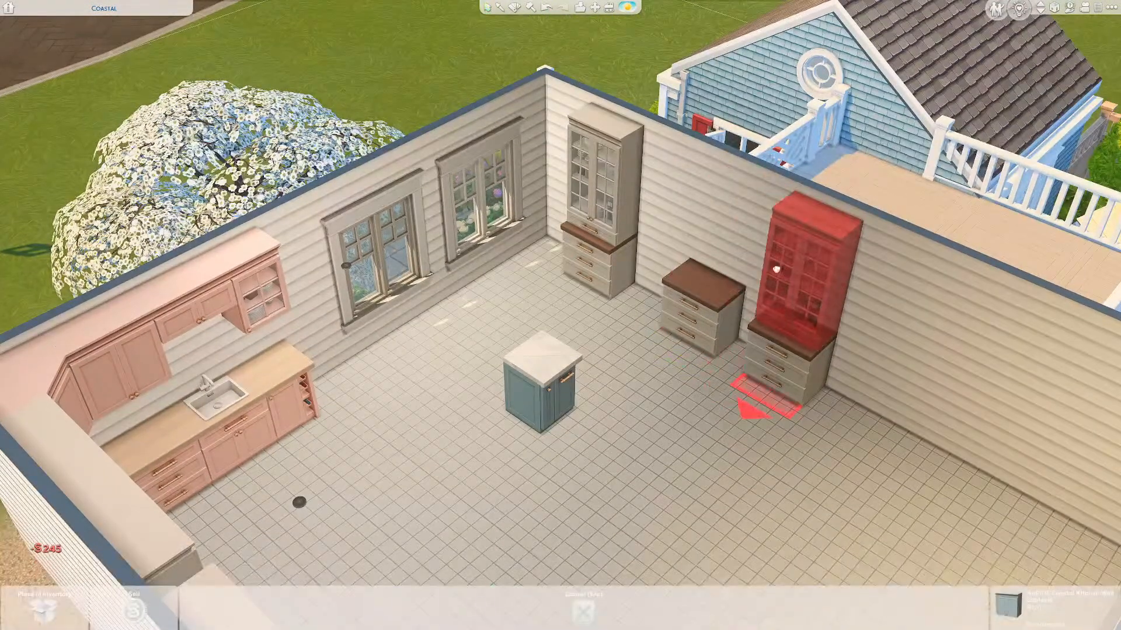
key("Escape")
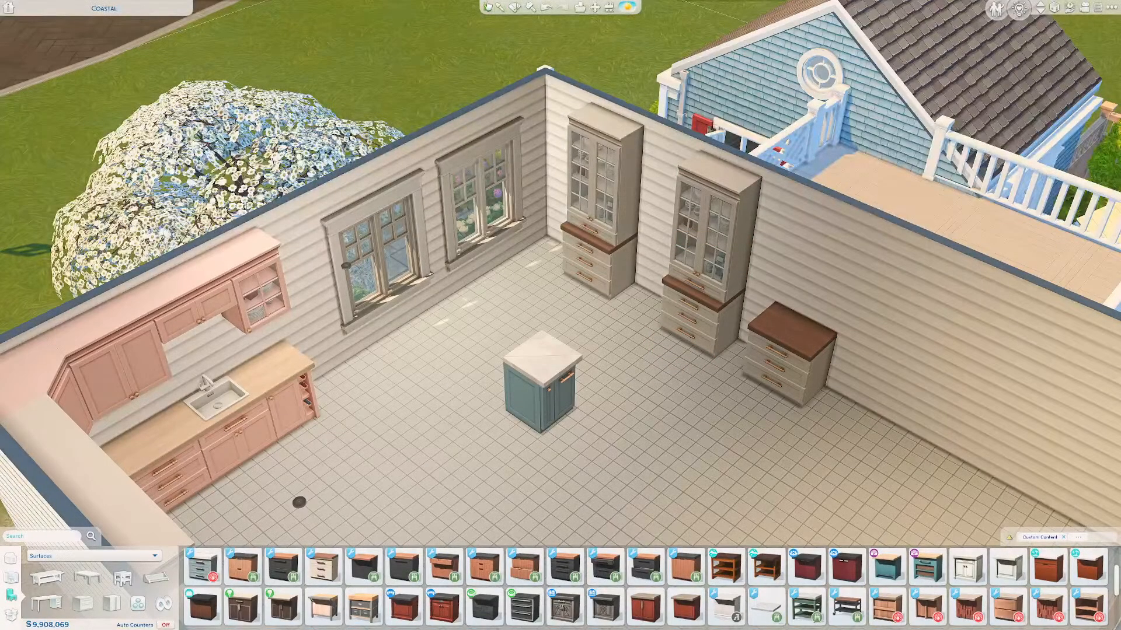
left_click(704, 233)
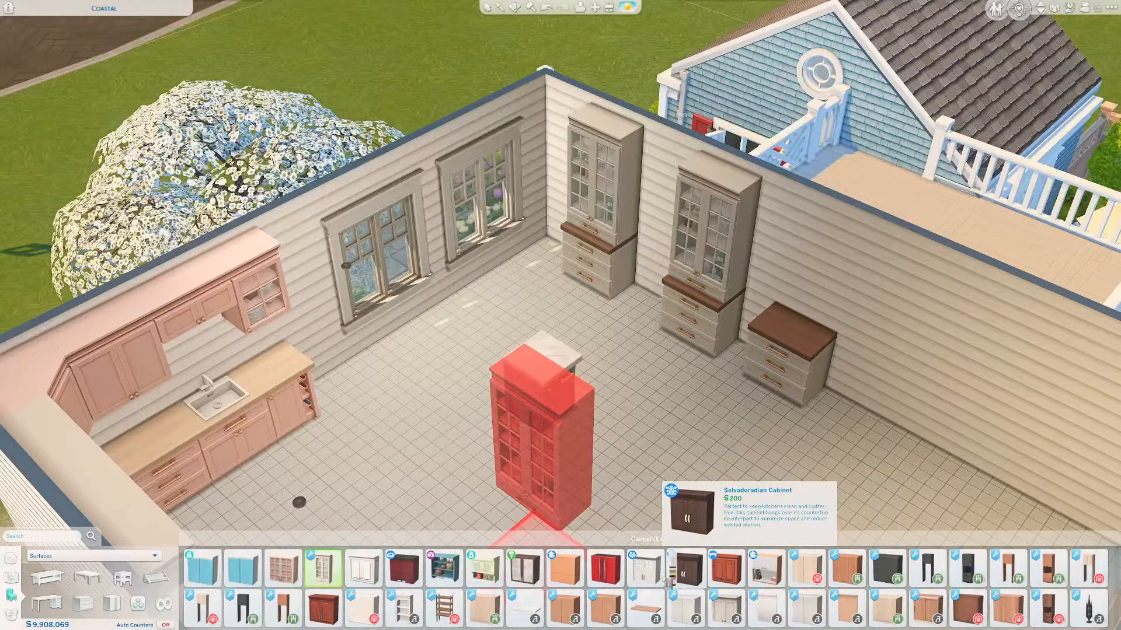
left_click(634, 577)
left_click(552, 578)
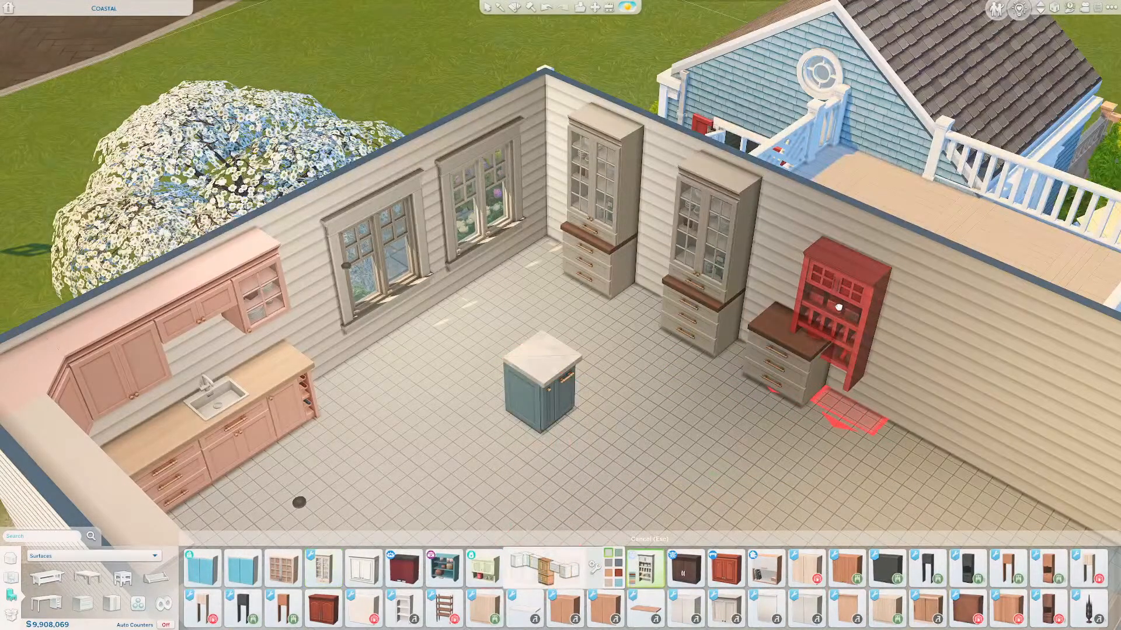
left_click(821, 279, "shift")
scroll(807, 460, "up", 3)
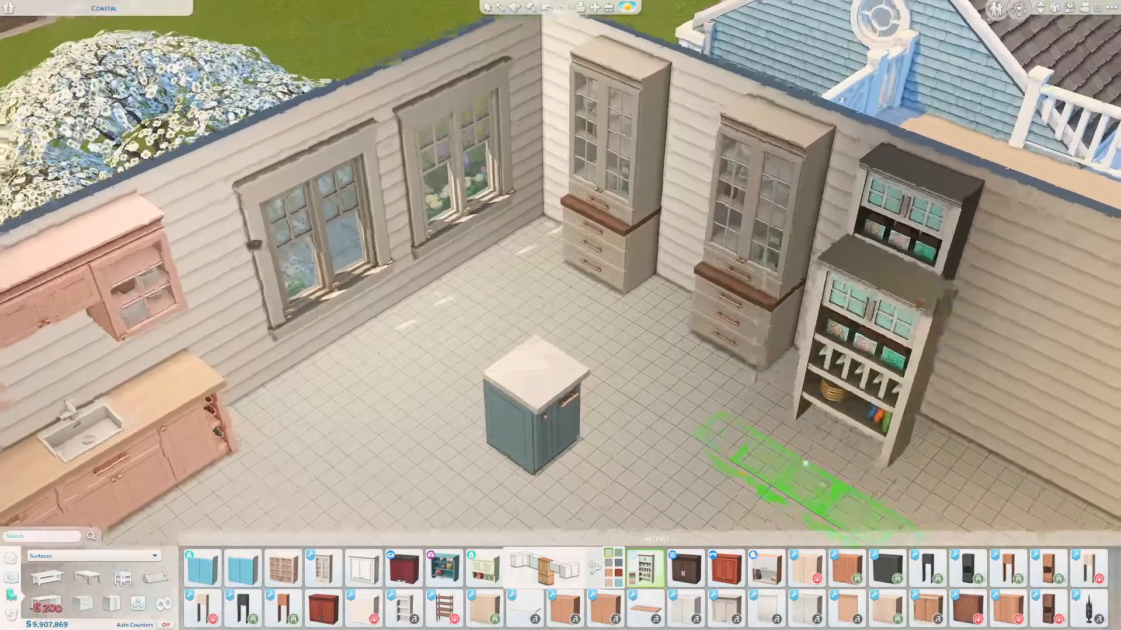
middle_click_drag(805, 462, 890, 391)
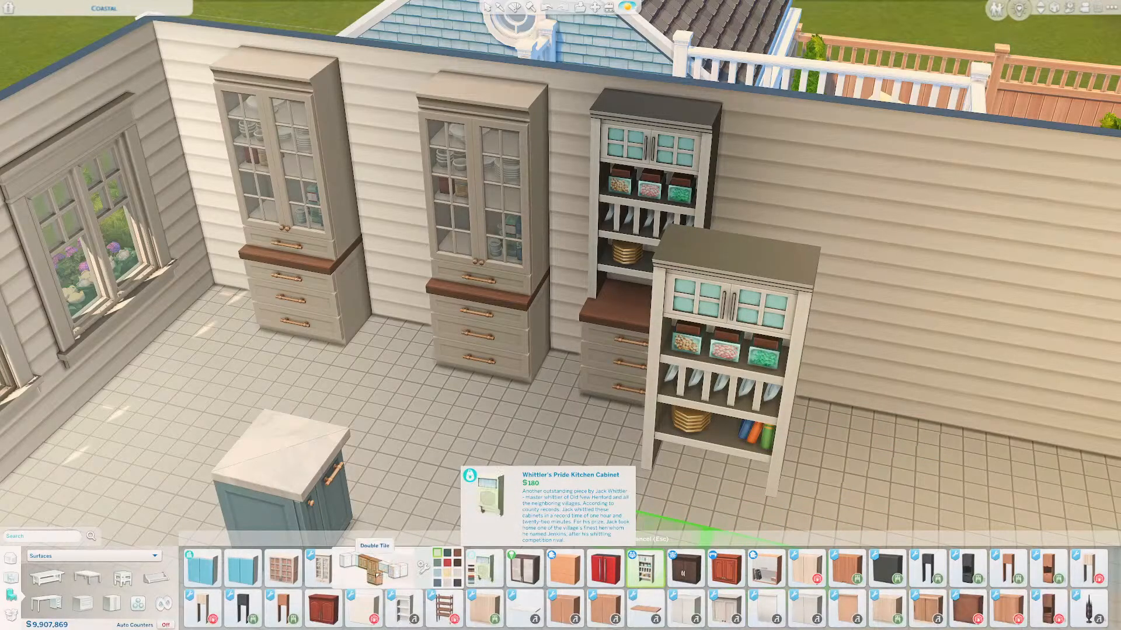
Hang two Whittler's Pride Kitchen Cabinets, one beside the open-shelf cabinet and one between the glass cabinets, and compare their heights
left_click(379, 576)
scroll(812, 327, "up", 5)
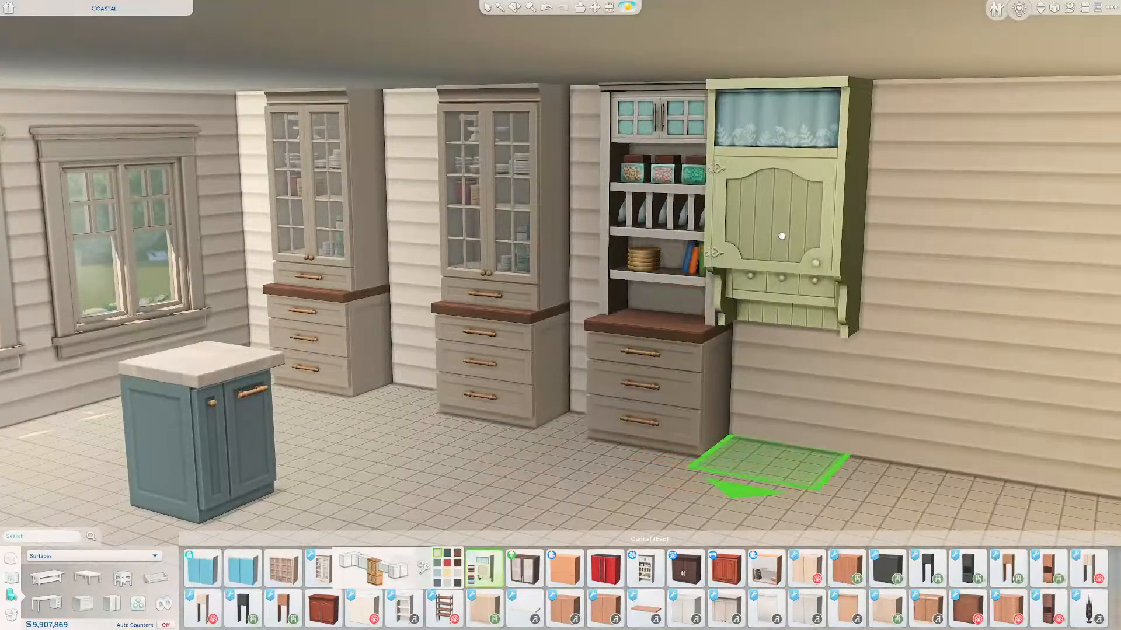
scroll(782, 236, "down", 4)
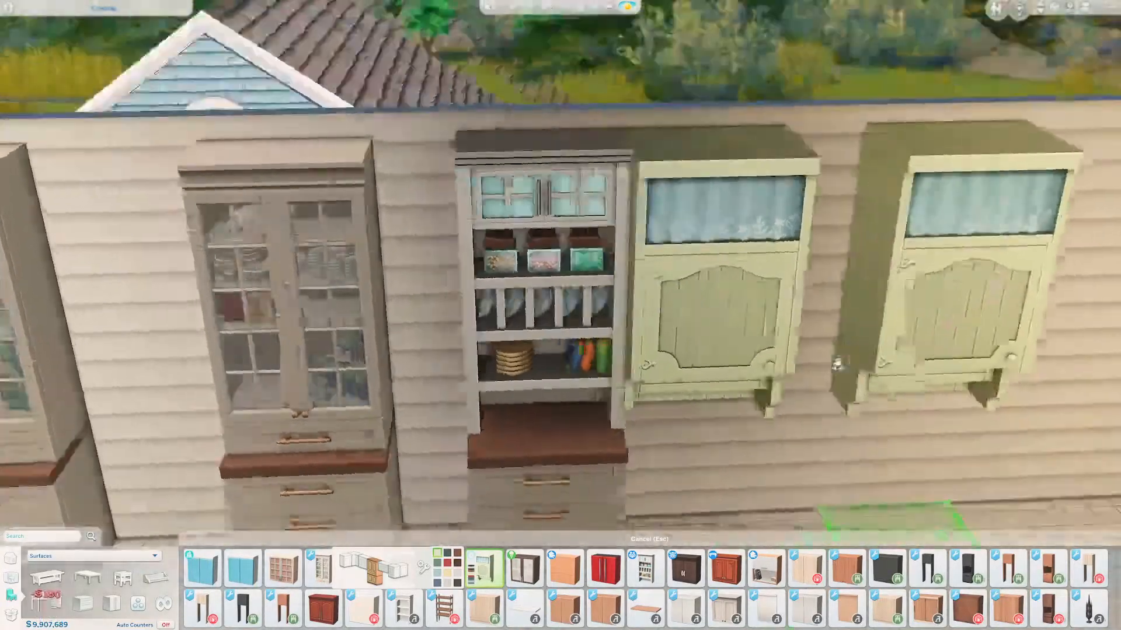
middle_click_drag(837, 365, 869, 363)
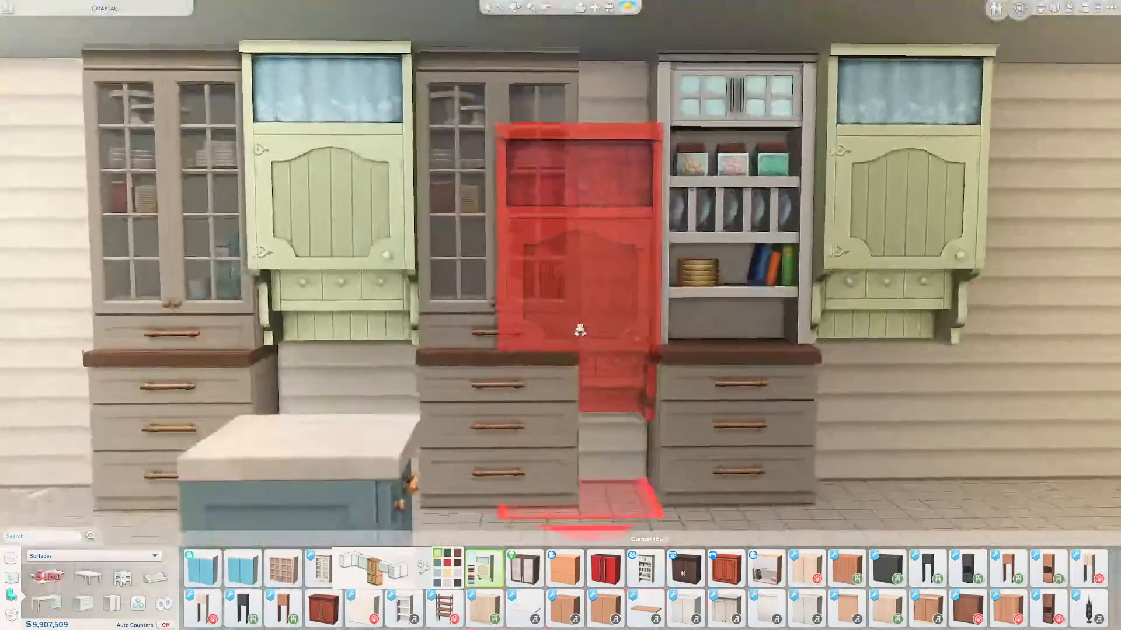
scroll(576, 323, "up", 5)
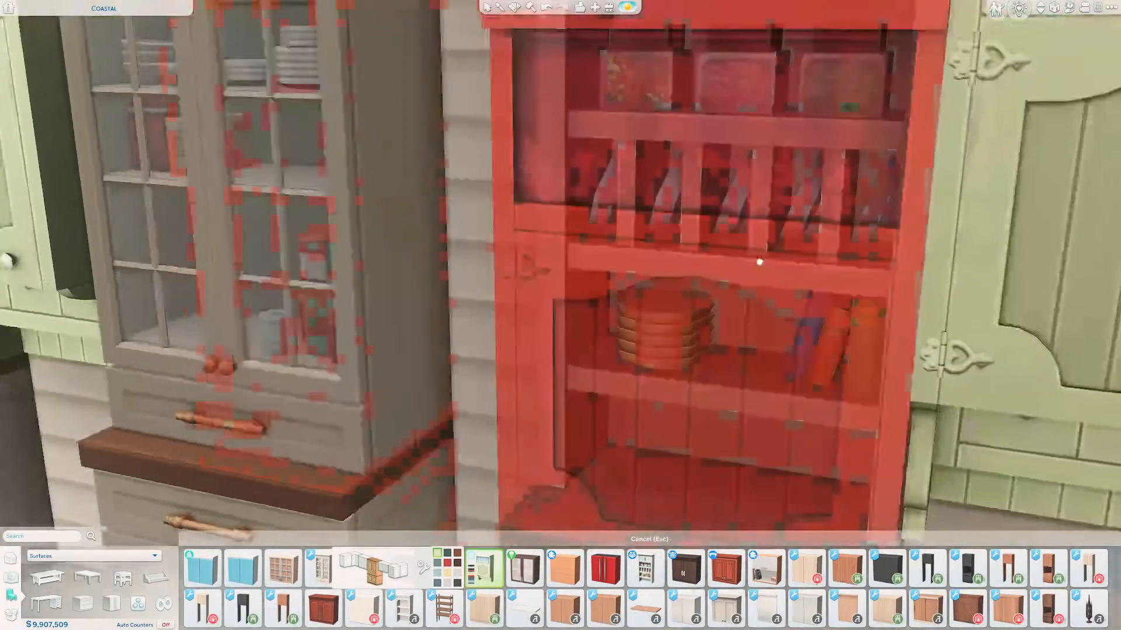
scroll(752, 287, "down", 6)
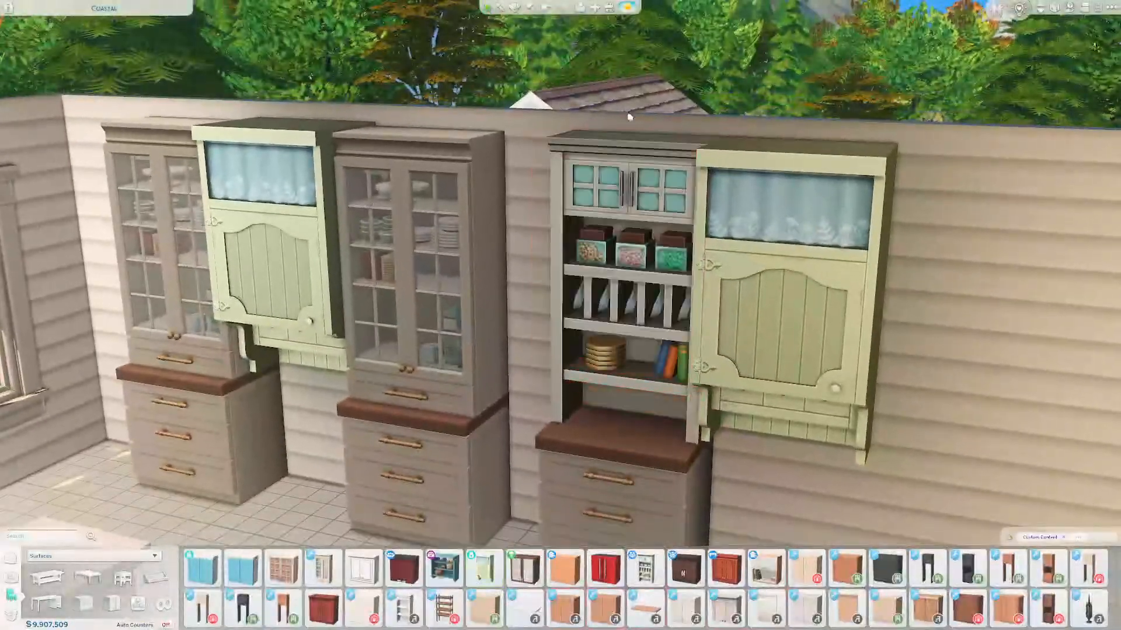
middle_click_drag(629, 116, 714, 169)
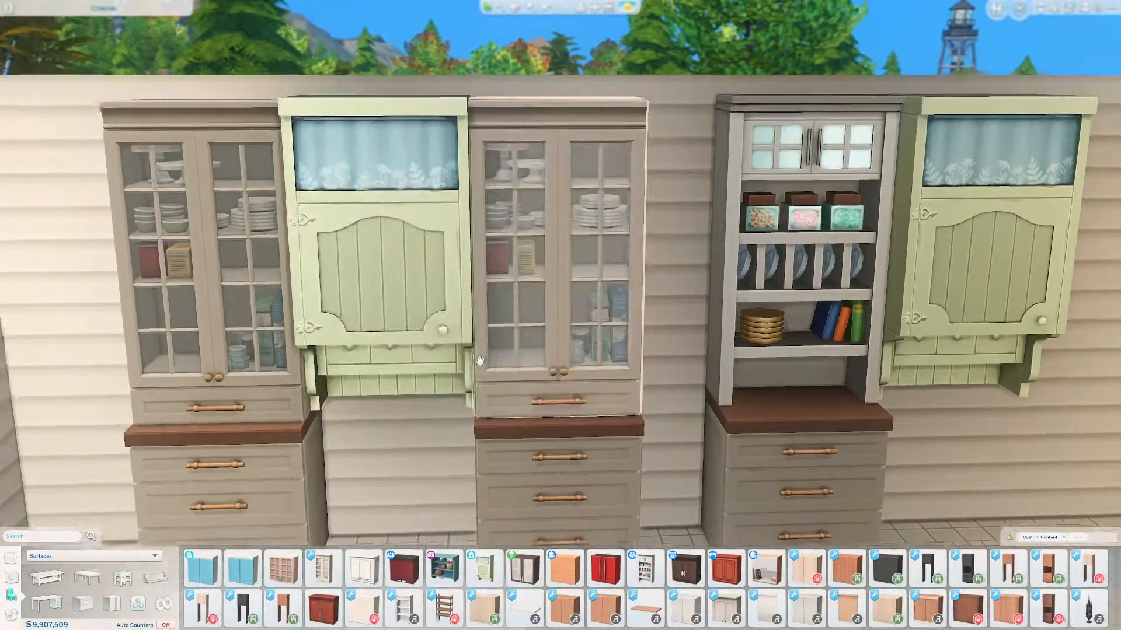
scroll(479, 359, "up", 3)
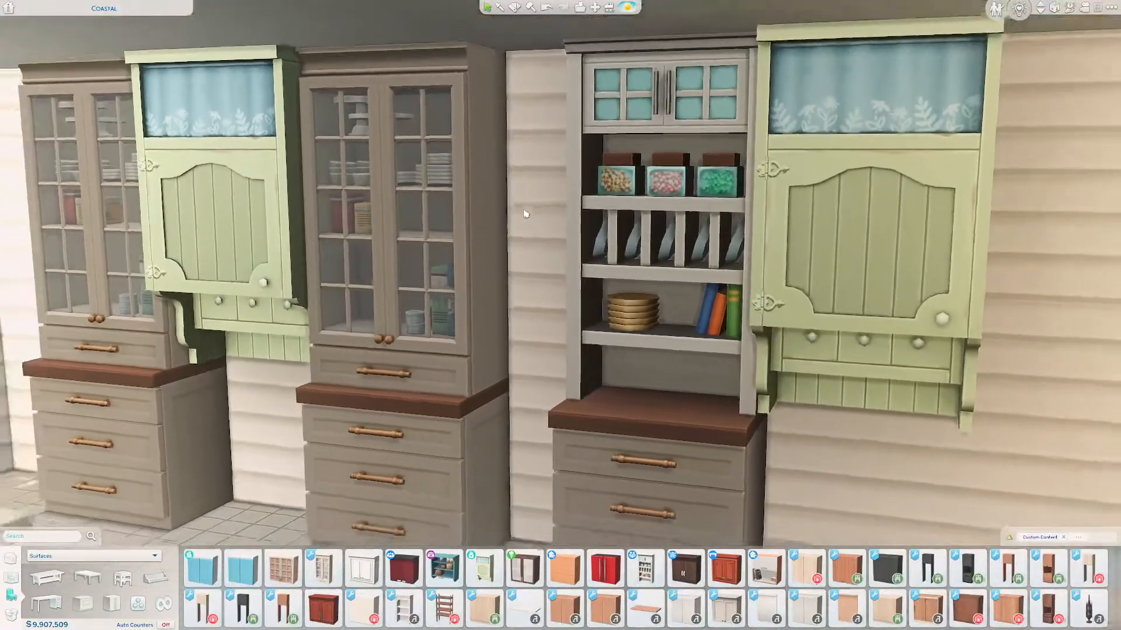
scroll(523, 211, "down", 1)
mouse_move(523, 225)
middle_mouse_down()
mouse_move(532, 231)
mouse_move(524, 226)
middle_mouse_up()
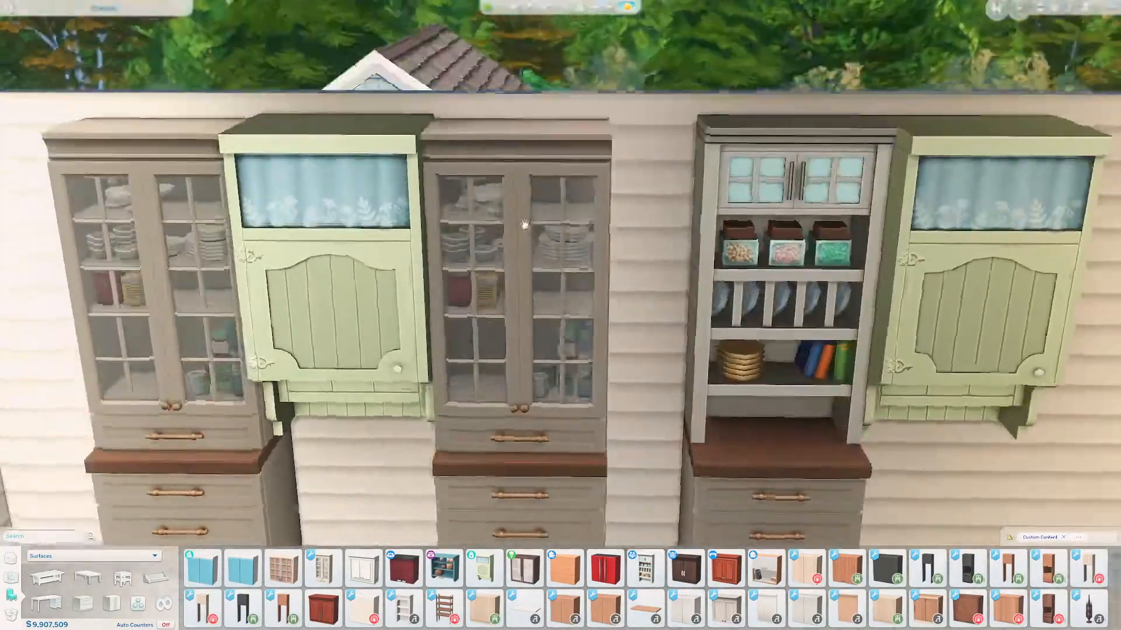
Sell the green cabinet between the glass cabinets and move the remaining green one farther along the wall from the open-shelf cabinet
left_click(399, 361)
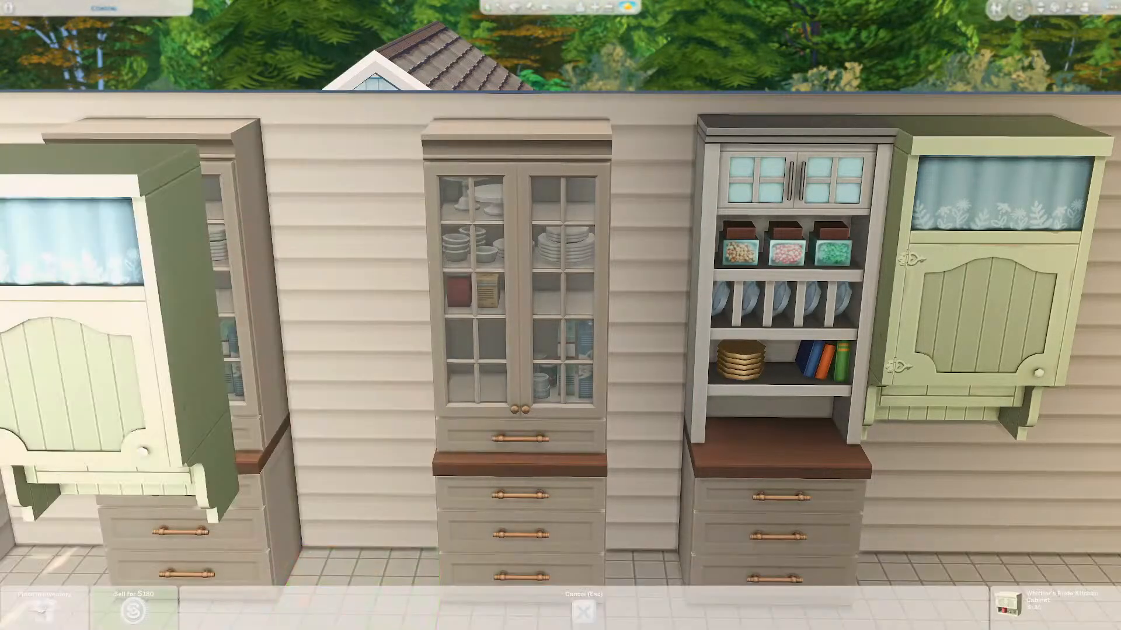
left_click(144, 623)
middle_click_drag(632, 421, 635, 418)
left_click(672, 341)
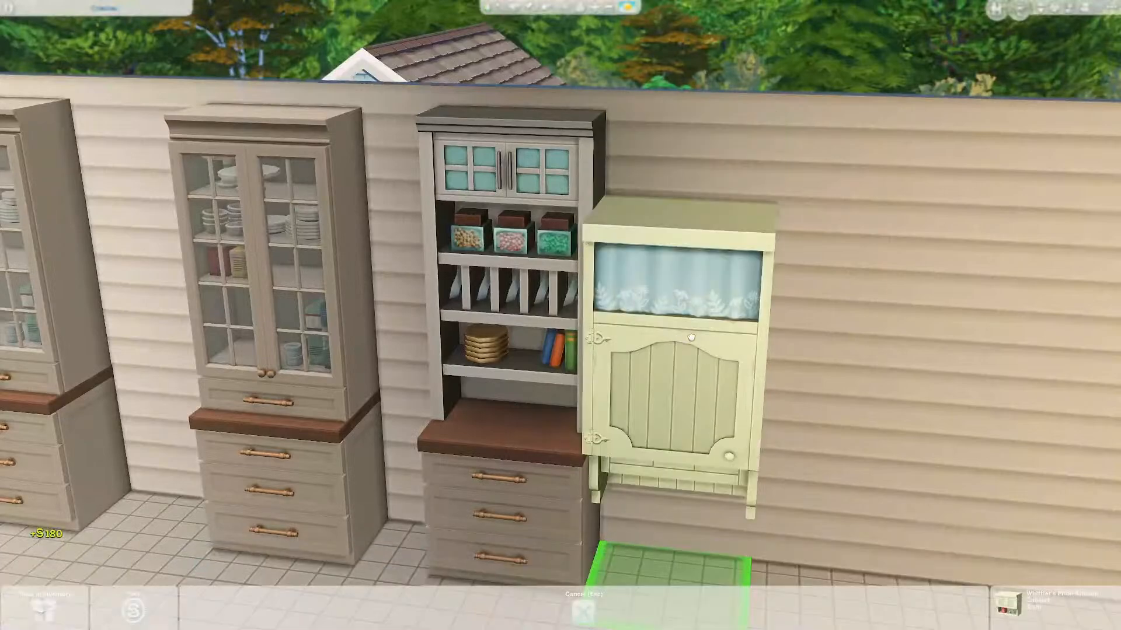
left_click(738, 282)
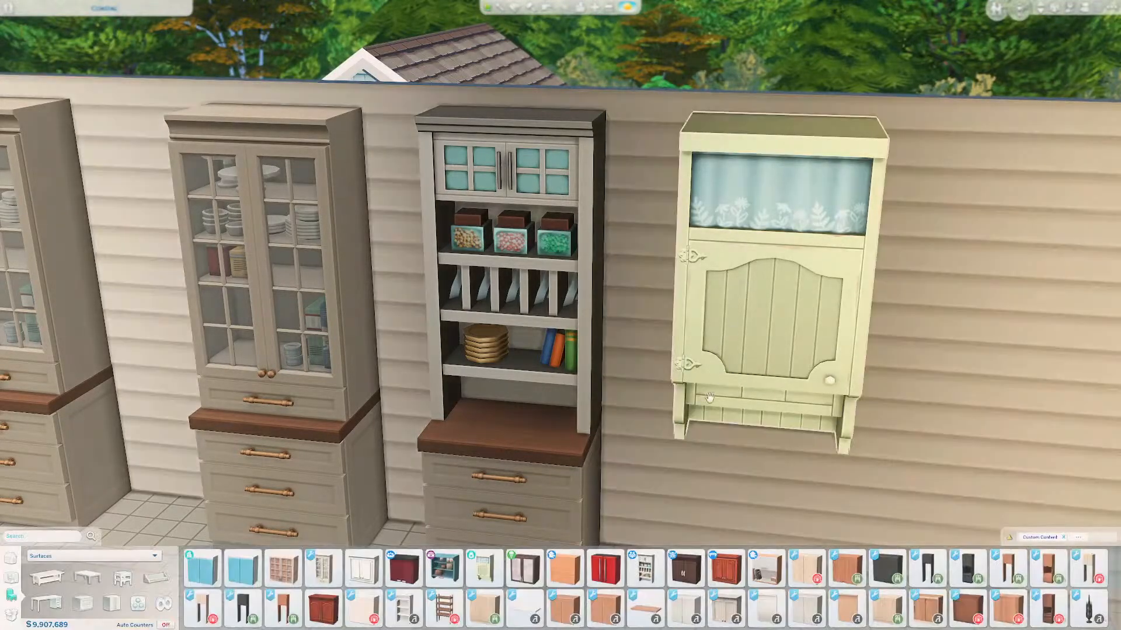
Place a teal wall cabinet with glass doors beside the green cabinet, and delete the open-shelf cabinet above the drawer counter
left_click(439, 578)
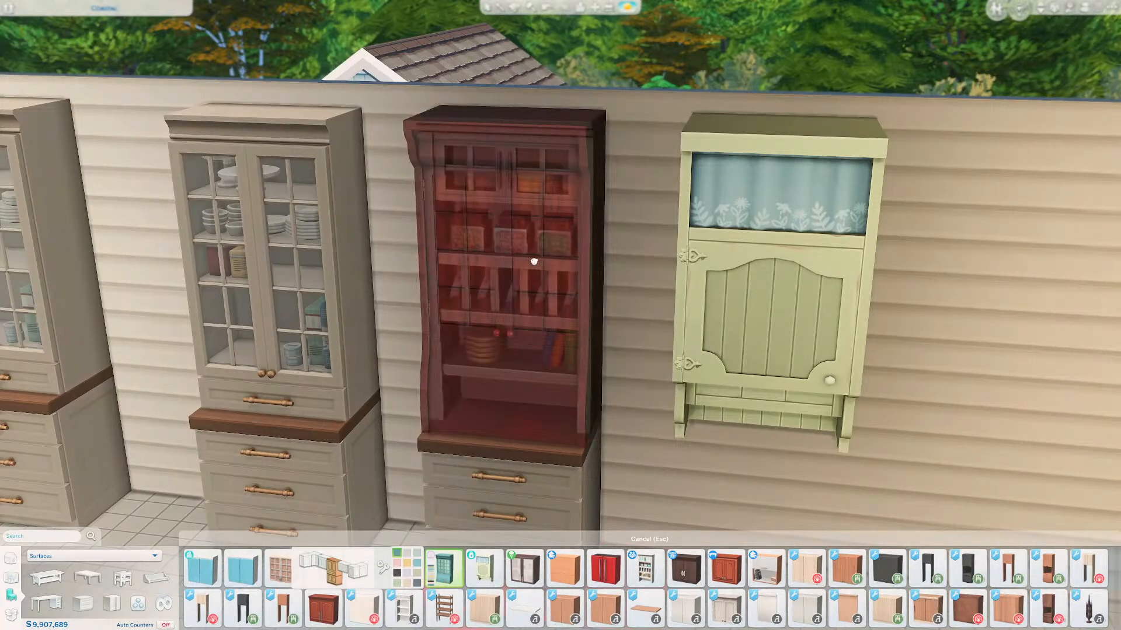
left_click(969, 312)
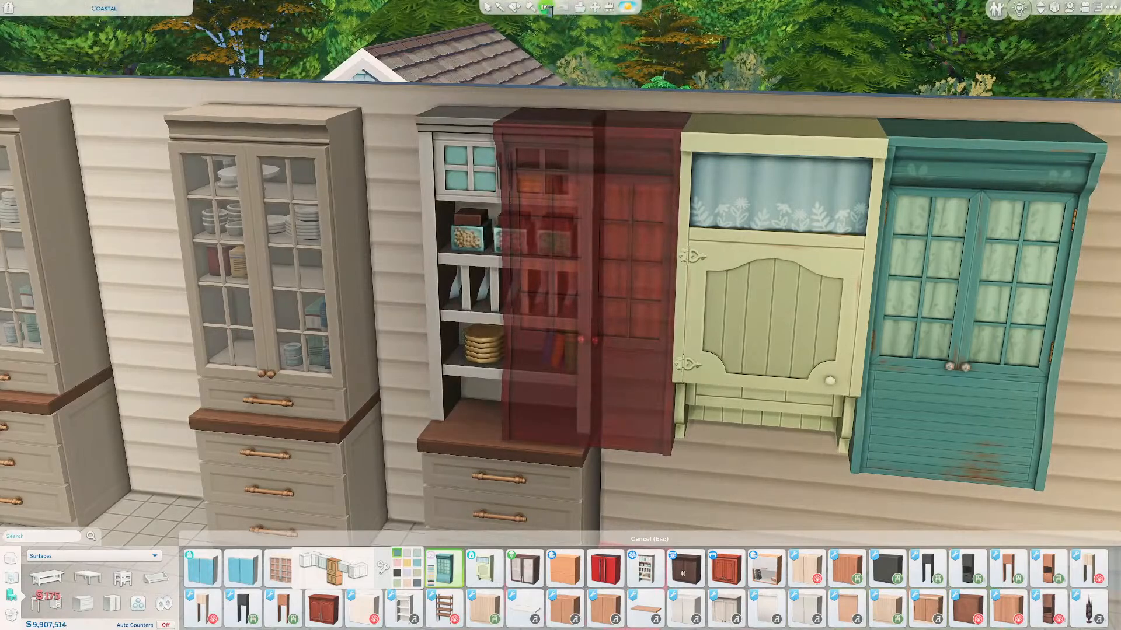
left_click(530, 13)
left_click(494, 165)
left_click(487, 8)
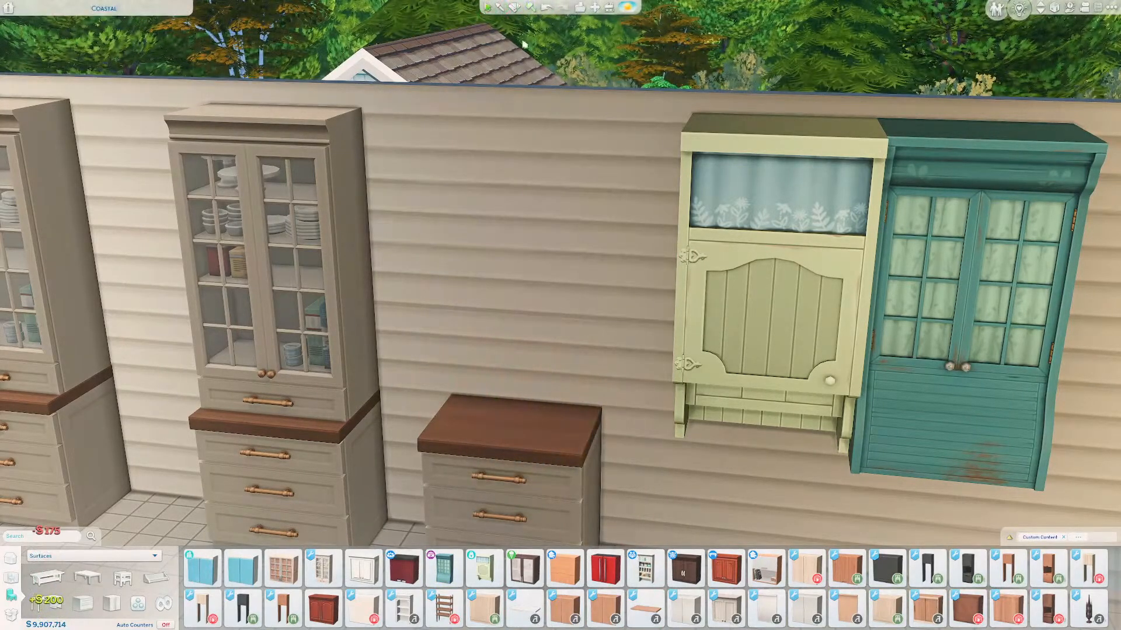
Move the teal cabinet above the empty drawer counter and compare its fit with the neighbouring glass cabinet
left_click(946, 365)
left_click(545, 264)
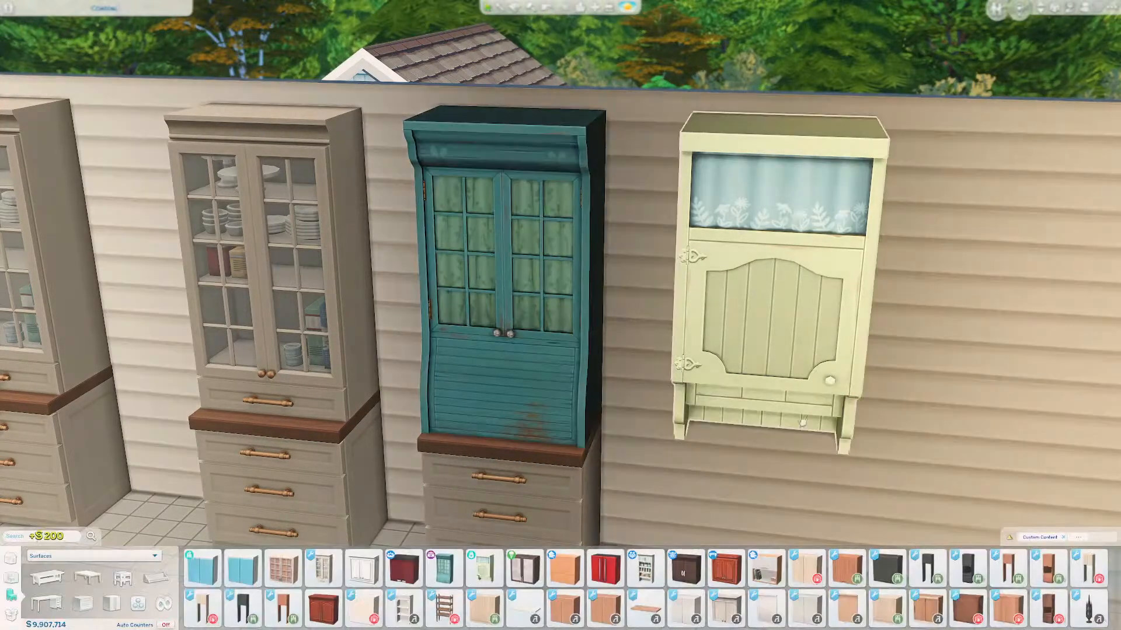
middle_click_drag(782, 385, 841, 431)
scroll(841, 429, "up", 4)
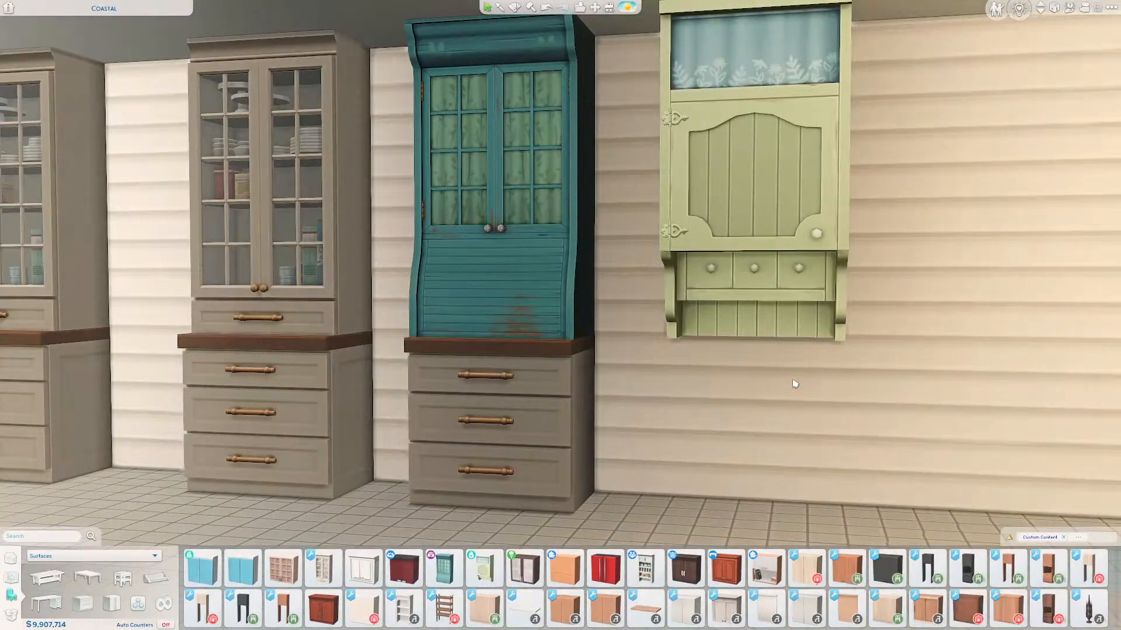
middle_click_drag(872, 402, 873, 402)
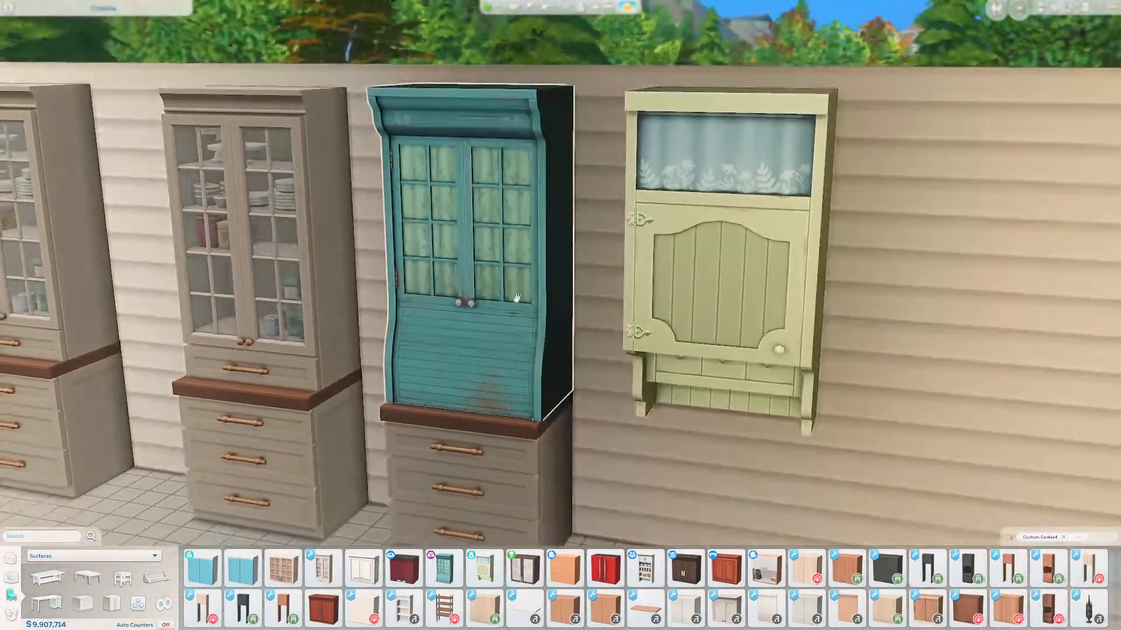
Sell the green wall cabinet and hang two open-shelf wall cabinets along the empty wall beyond the teal cabinet
left_click(720, 274)
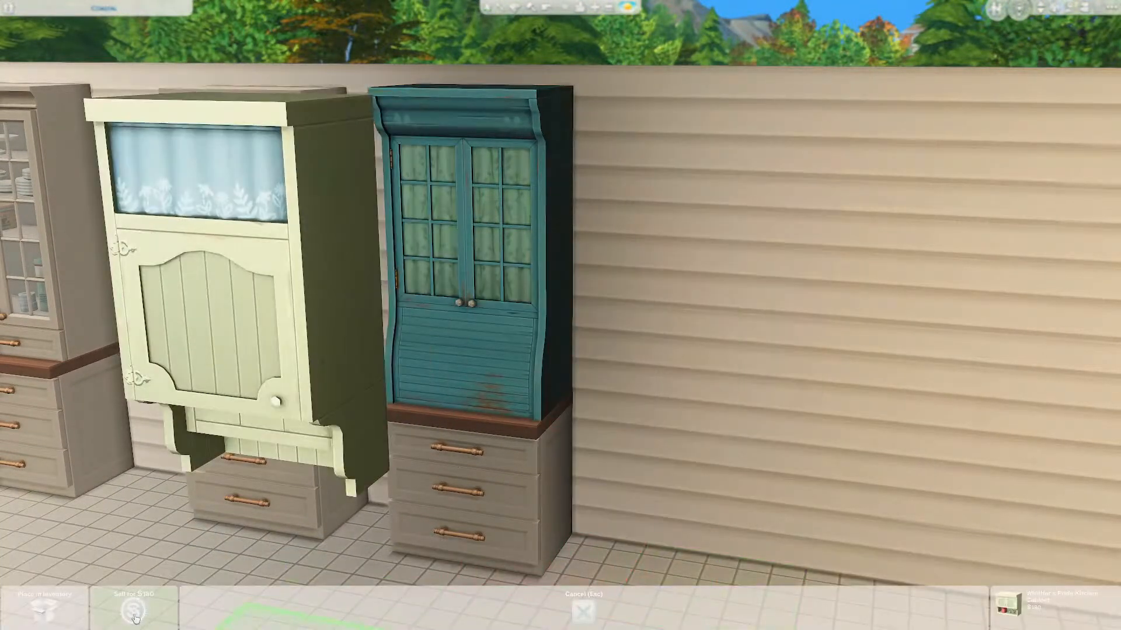
left_click(133, 611)
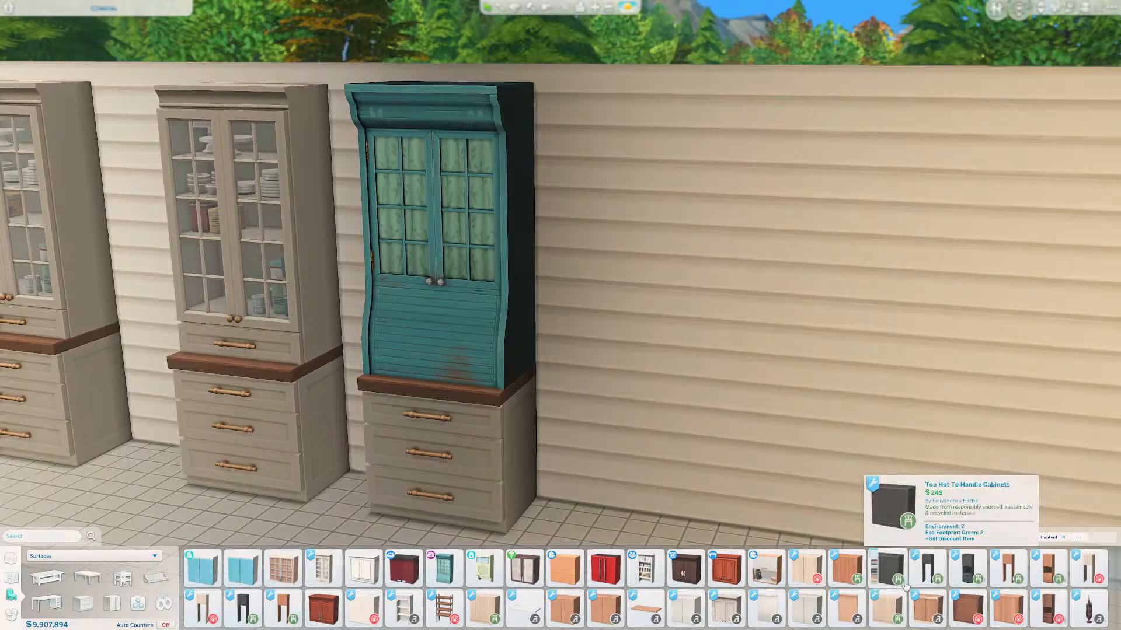
left_click(645, 569)
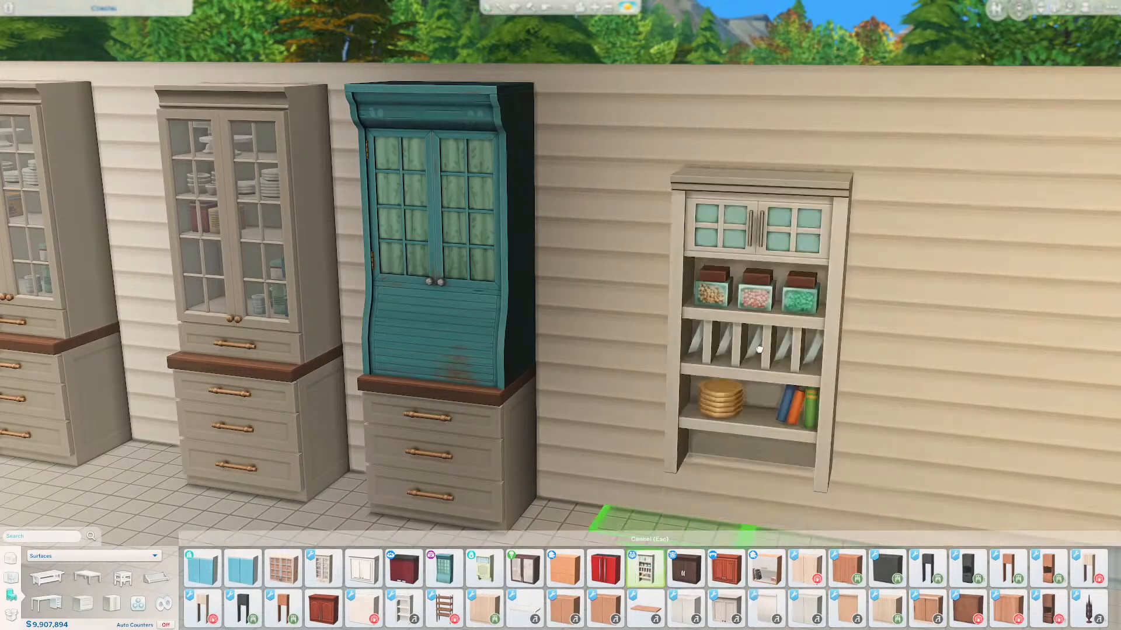
left_click(763, 289)
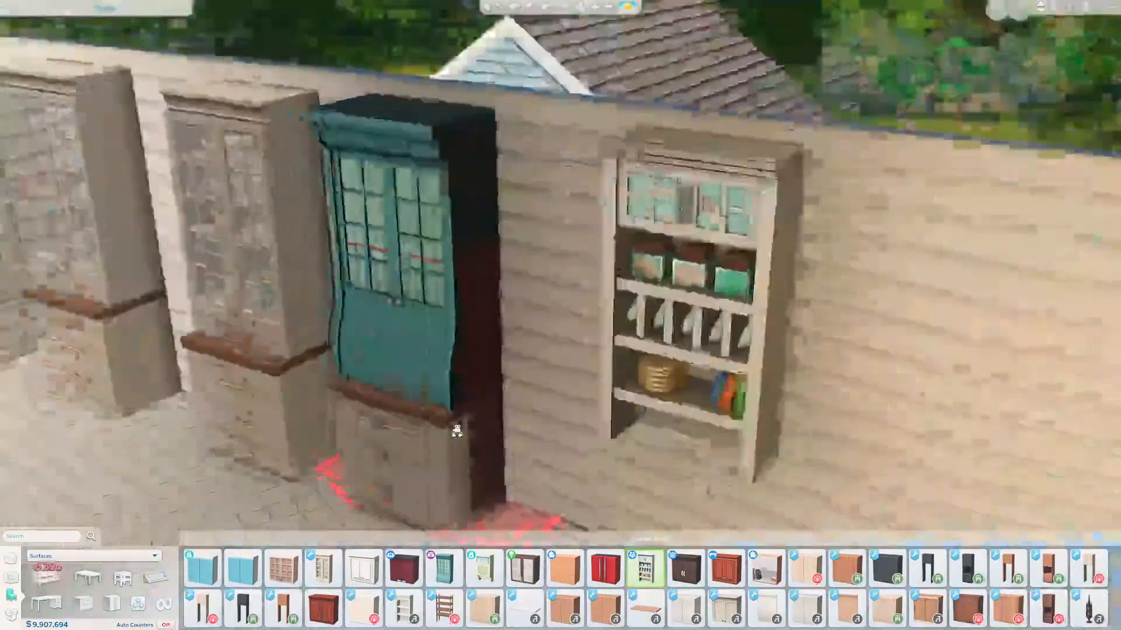
middle_click_drag(457, 430, 458, 431)
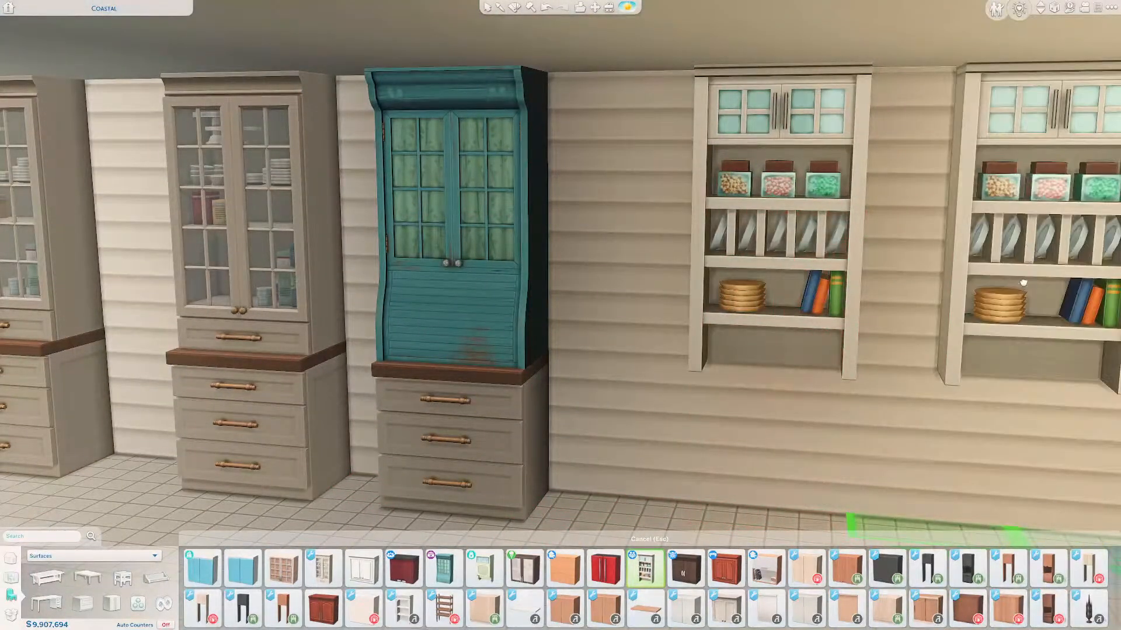
right_click_drag(976, 252, 1045, 249)
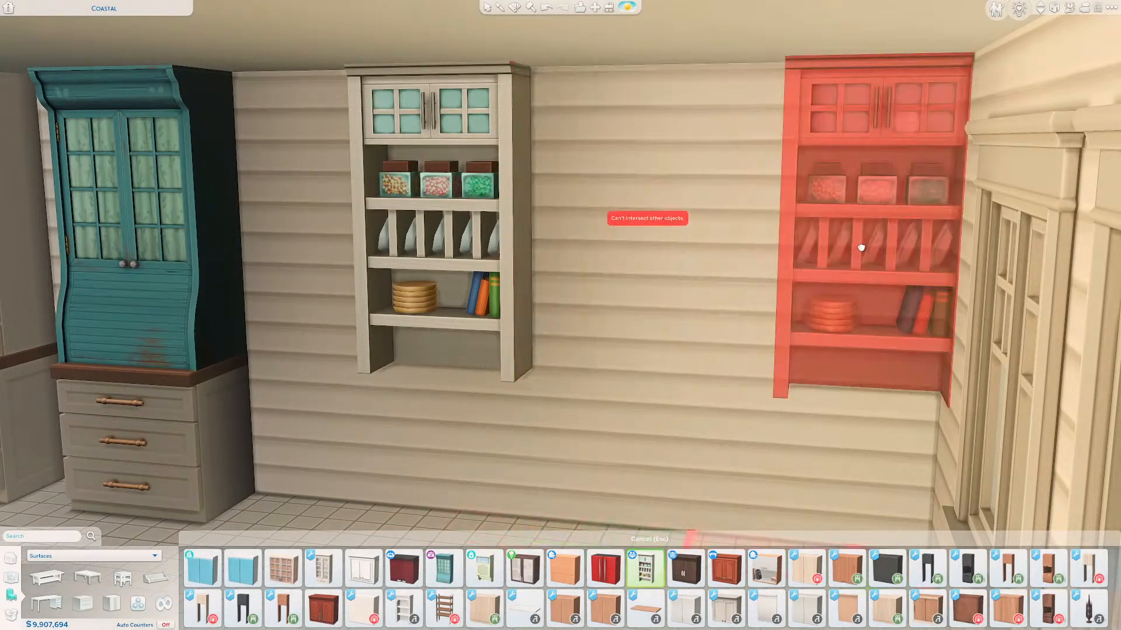
left_click(803, 246)
Delete both open-shelf wall cabinets from the wall beside the teal cabinet
middle_click_drag(801, 315, 736, 375)
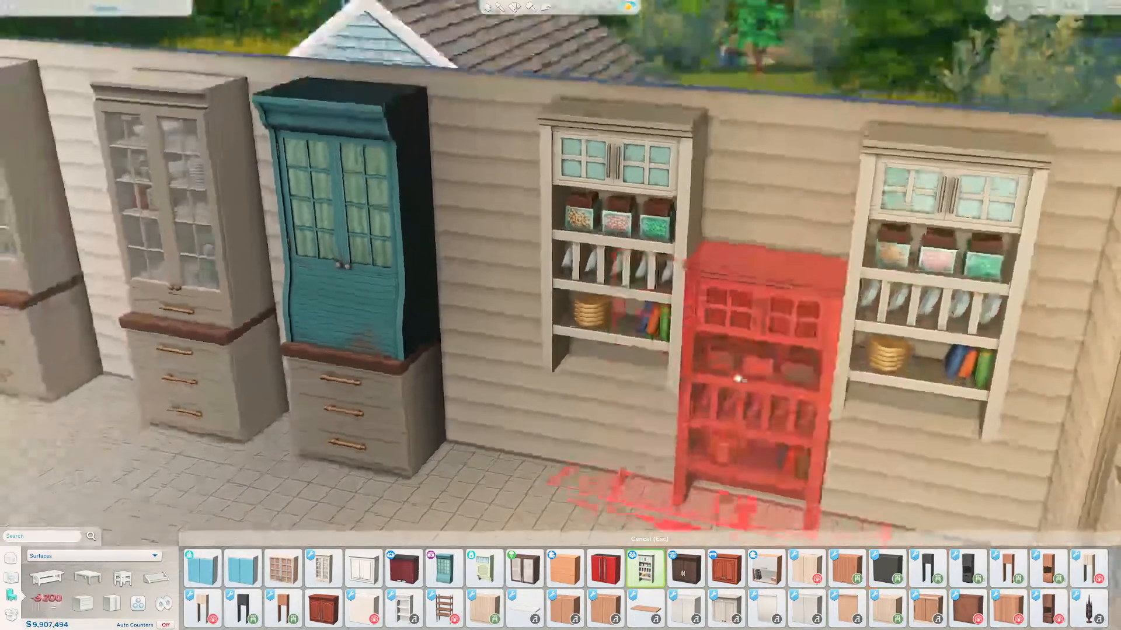
scroll(698, 280, "up", 1)
left_click(530, 7)
left_click(940, 291)
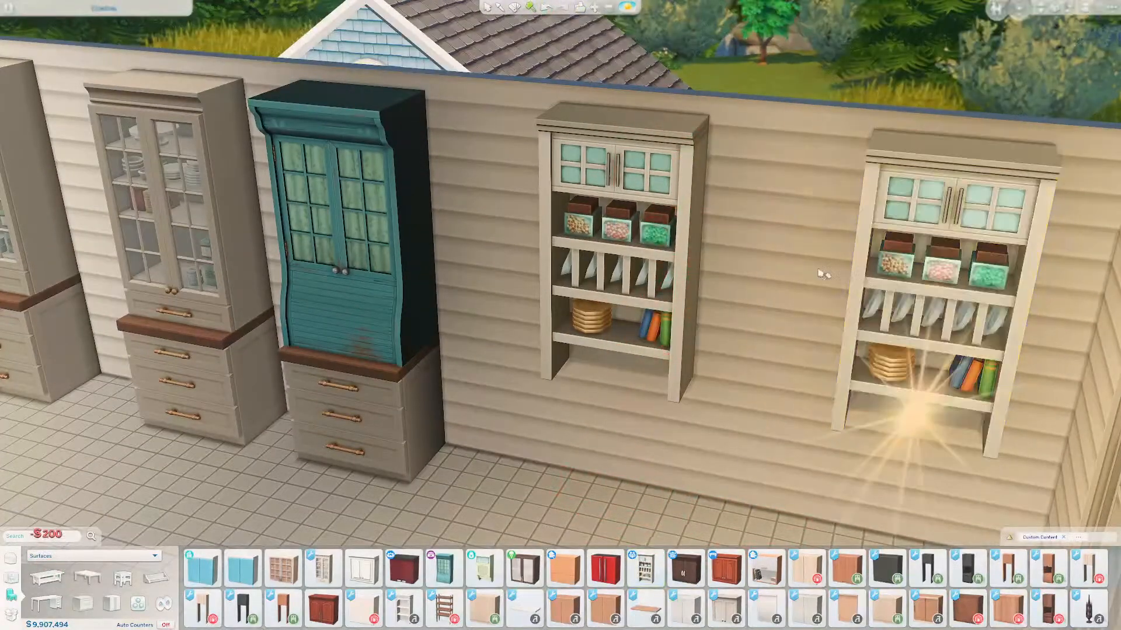
left_click(636, 251)
Delete the teal cabinet with glass doors above the drawer counter
left_click(497, 7)
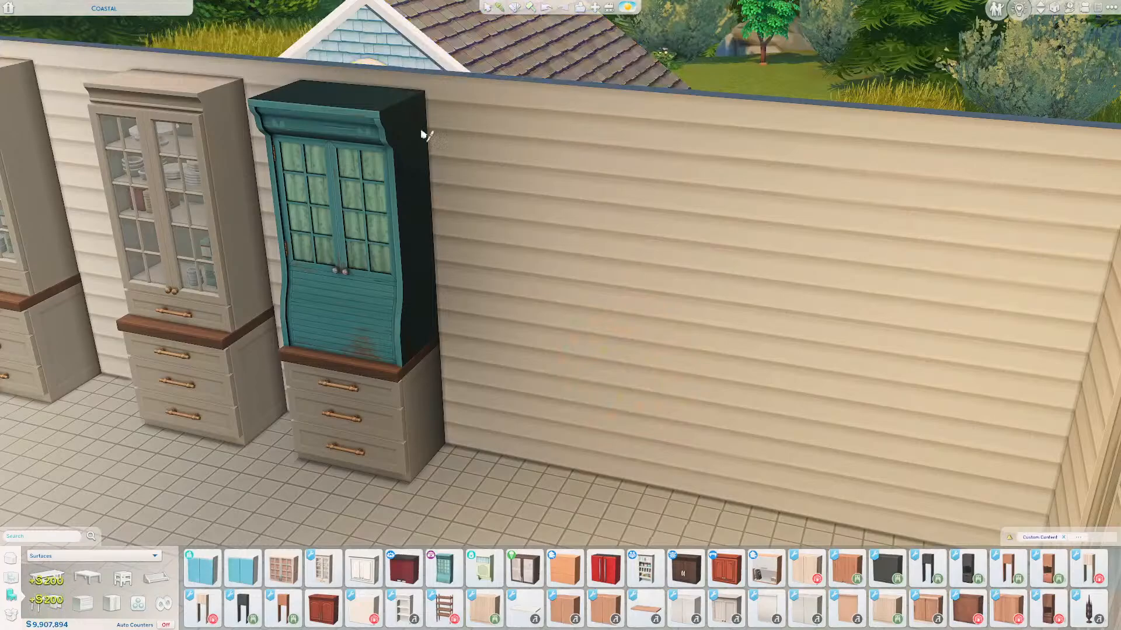
left_click(354, 327)
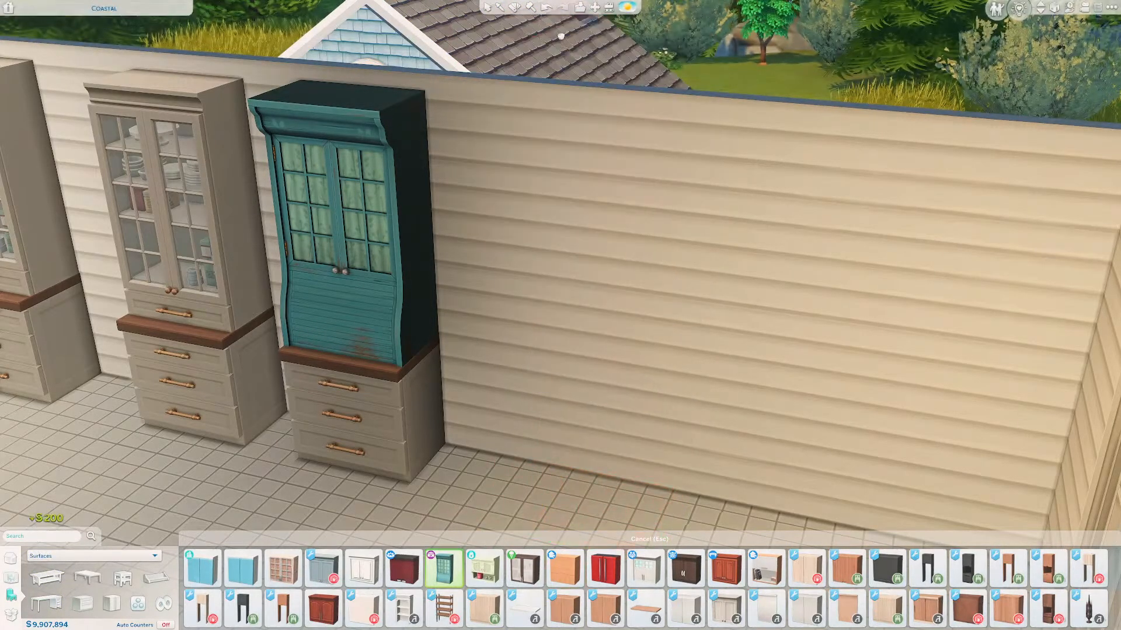
left_click(532, 8)
left_click(375, 191)
Recolour the two beige solid-door wall cabinets beside the kitchen's corner cabinet dark green
right_click_drag(570, 310, 660, 167)
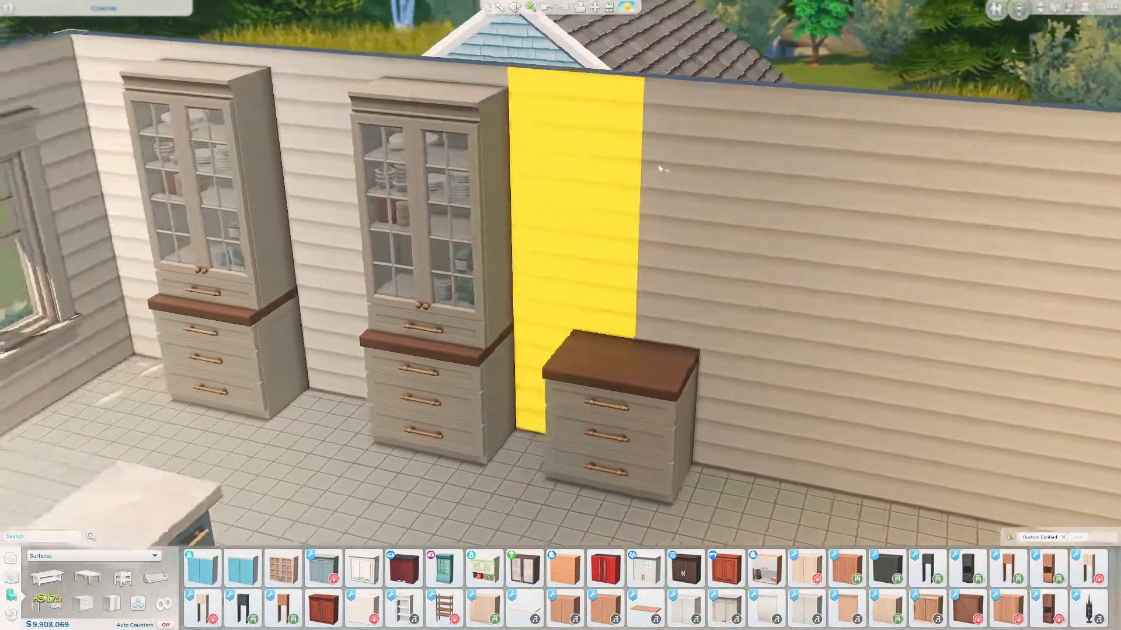
right_click_drag(759, 234, 393, 296)
middle_click_drag(392, 296, 525, 277)
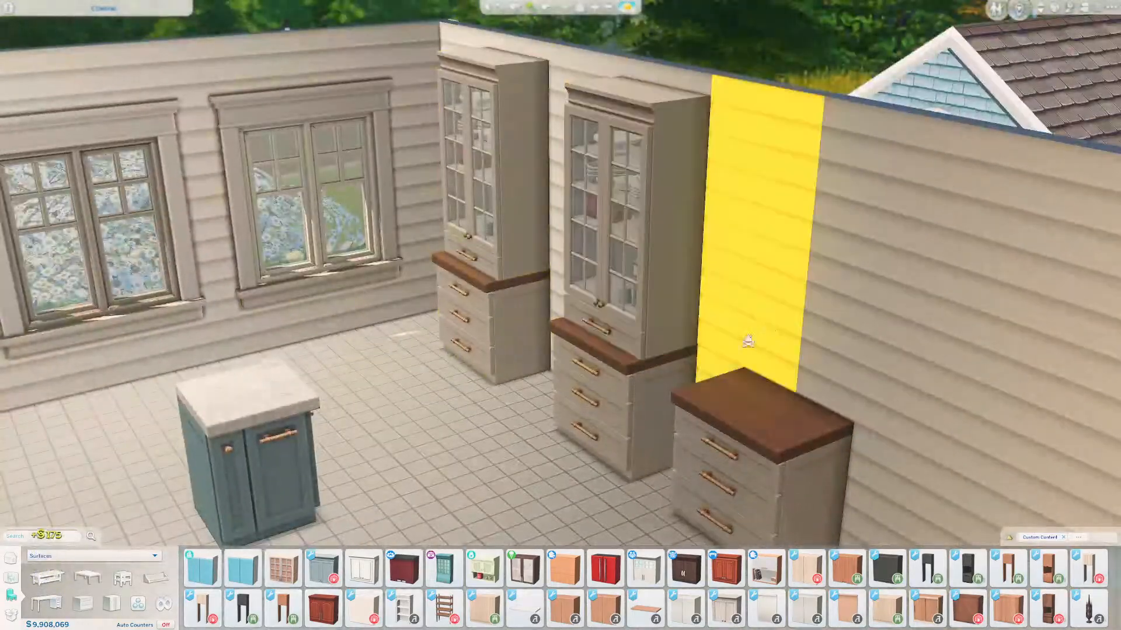
right_click_drag(747, 342, 503, 351)
middle_click_drag(503, 351, 362, 333)
right_click_drag(613, 291, 420, 222)
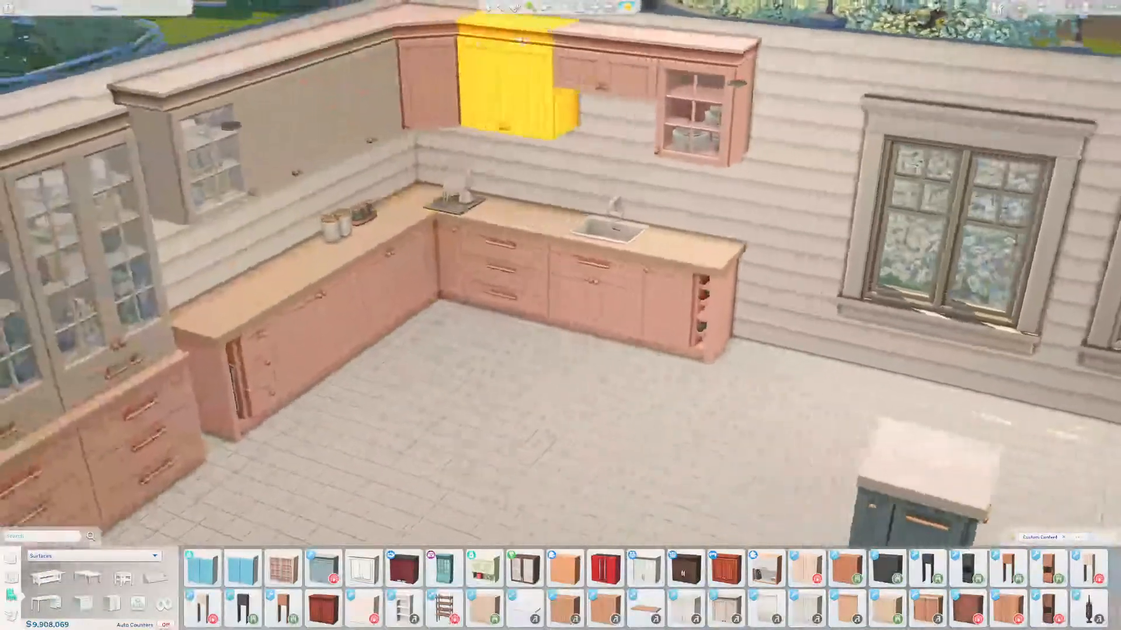
left_click(486, 10)
middle_click_drag(528, 274, 560, 255)
right_click_drag(560, 255, 583, 59)
left_click(513, 10)
left_click(275, 331)
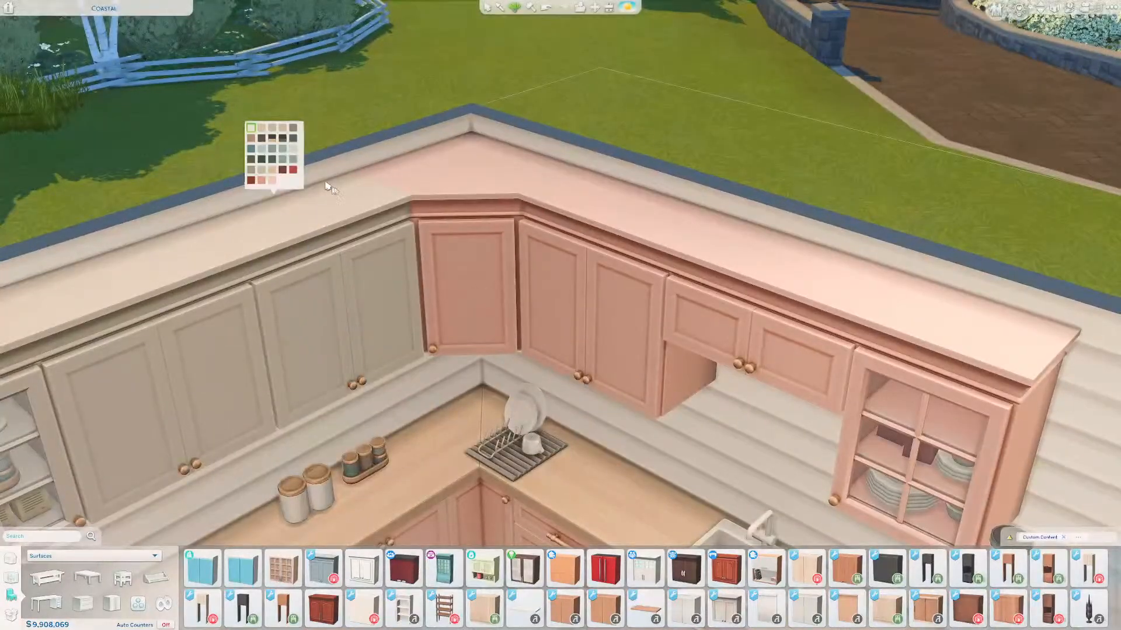
left_click(266, 169)
left_click(93, 263)
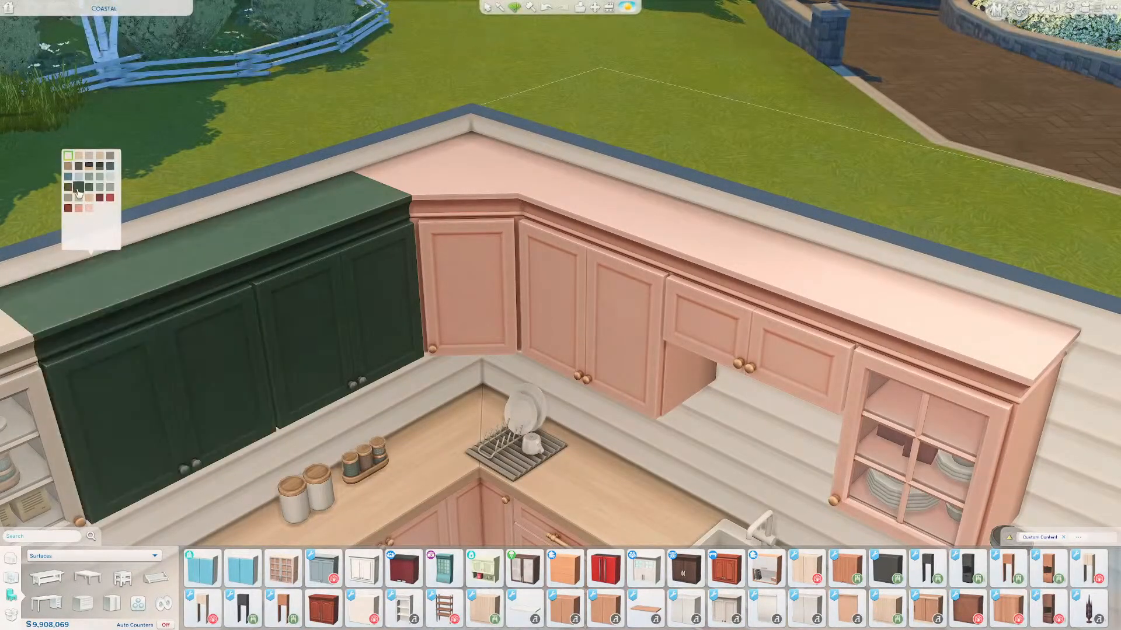
left_click(79, 192)
Recolour the pink corner, double-door, short and glass-door wall cabinets dark green
left_click(470, 140)
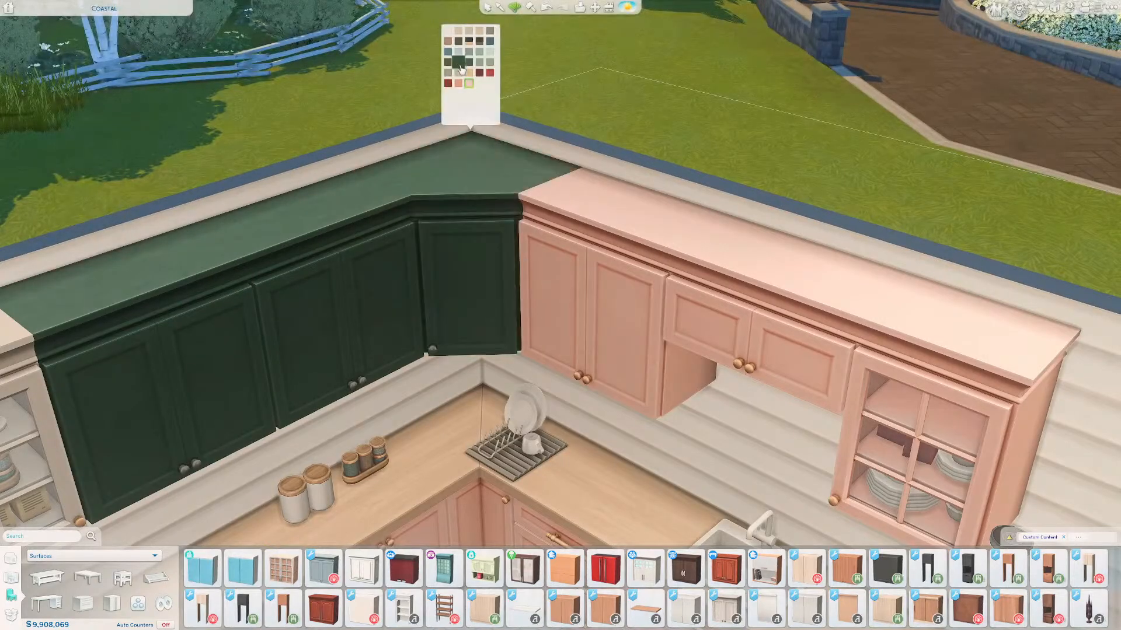
left_click(461, 69)
left_click(649, 204)
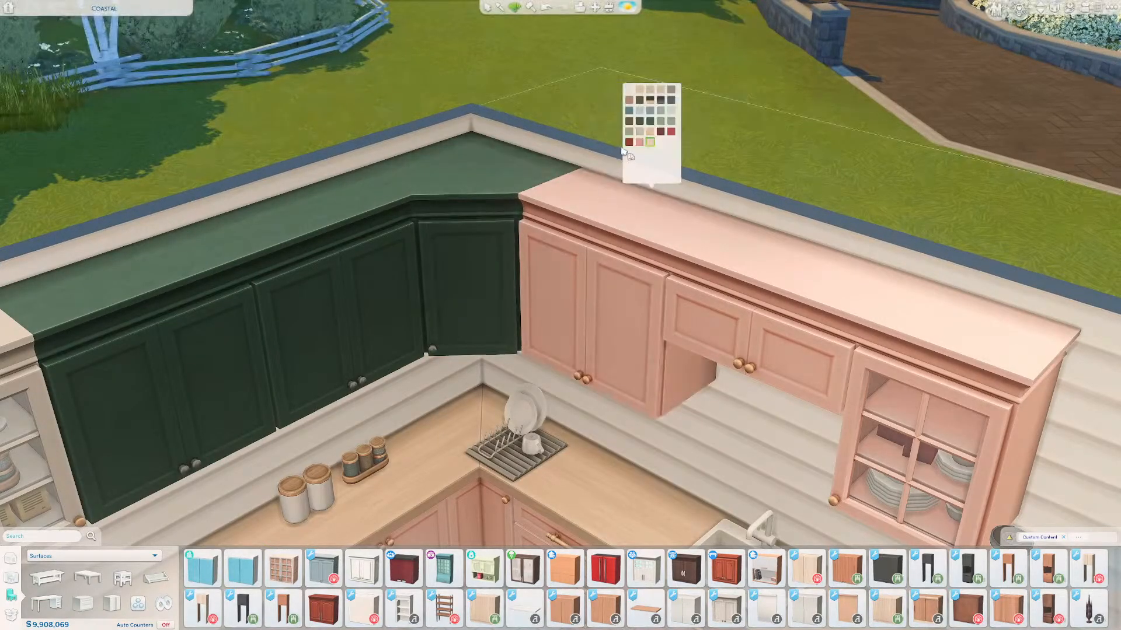
left_click(637, 122)
left_click(770, 327)
left_click(805, 178)
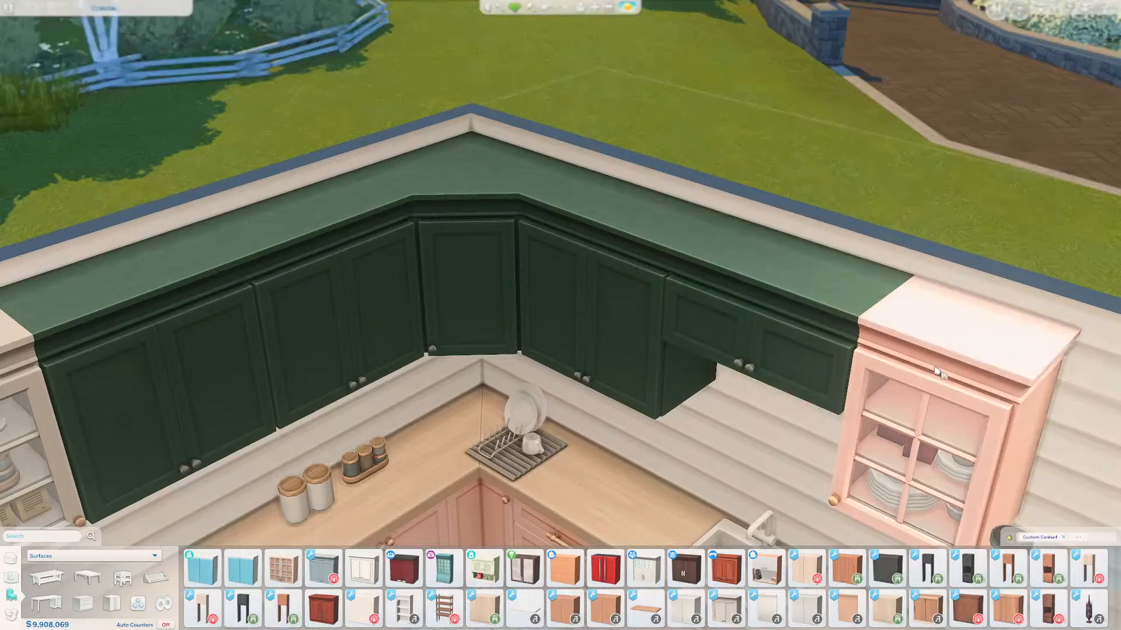
left_click(960, 284)
left_click(1013, 242)
Recolour the beige glass-door wall cabinet at the end of the green run dark green
right_click_drag(750, 341, 624, 377)
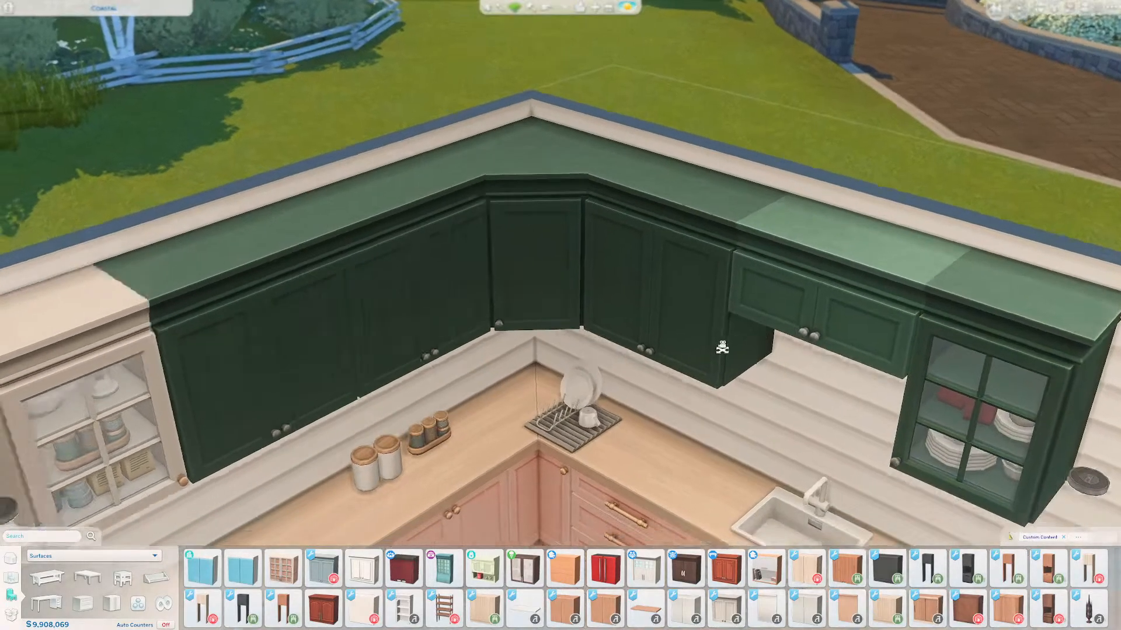
middle_click_drag(625, 378, 623, 257)
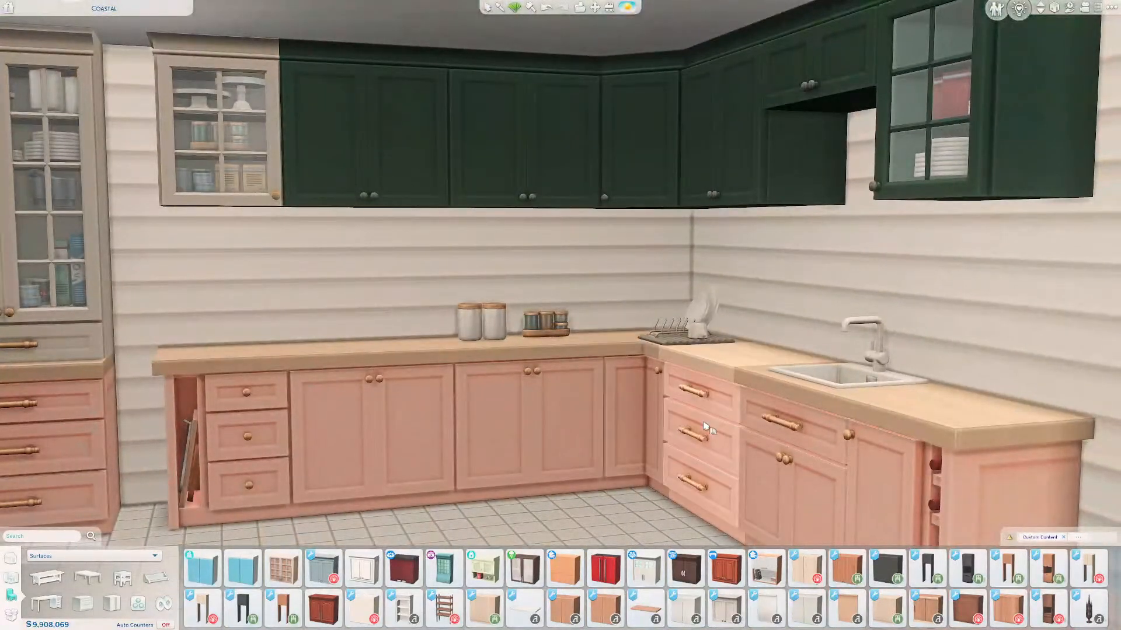
middle_click_drag(707, 429, 695, 463)
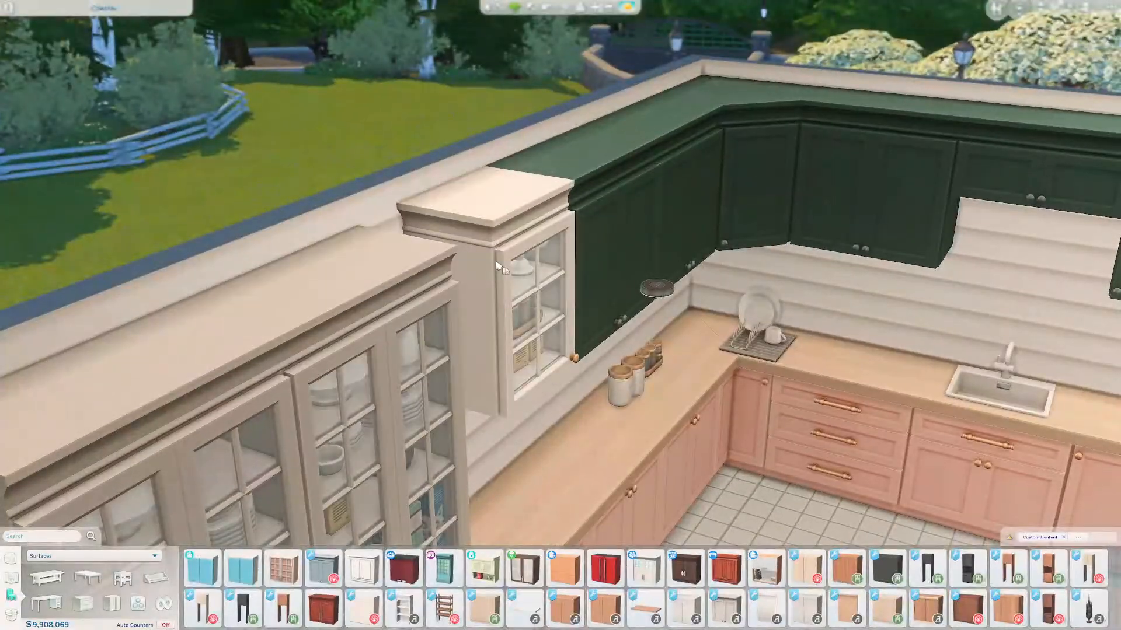
left_click(499, 267)
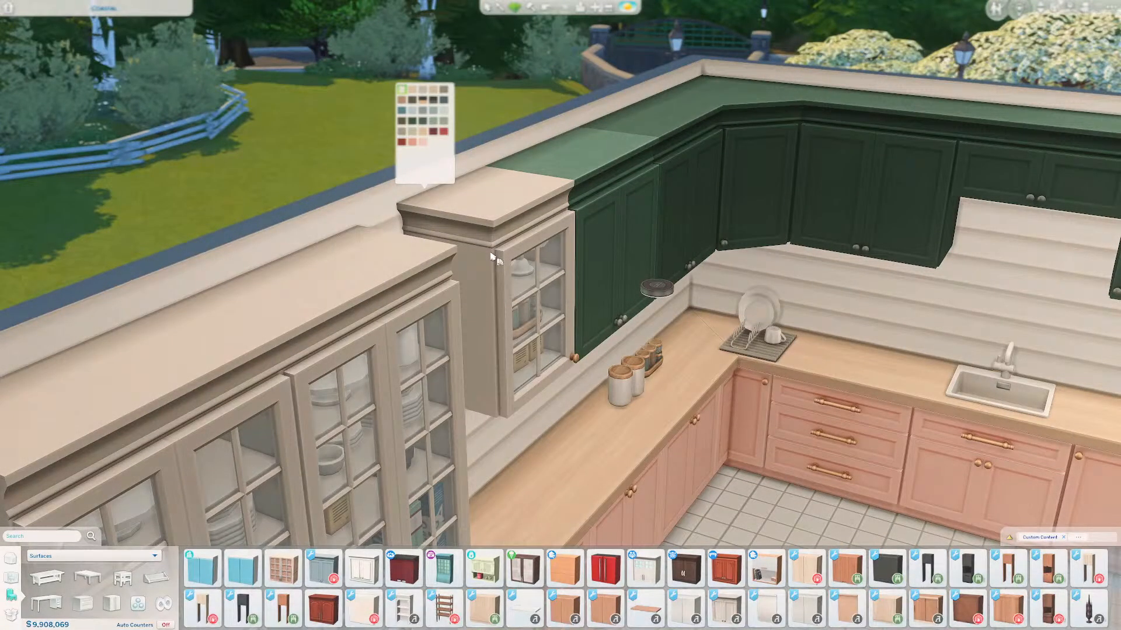
left_click(412, 120)
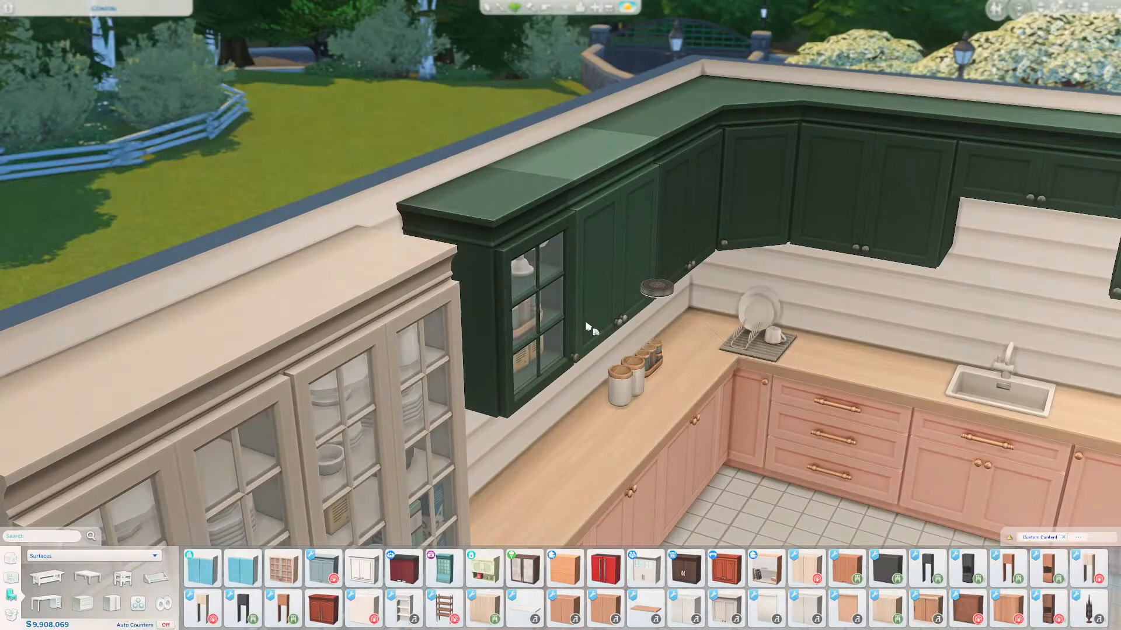
Move the drawer counter and tall glass cabinet nearest the windows flush against the neighbouring counter and glass cabinet
right_click_drag(487, 331, 603, 450)
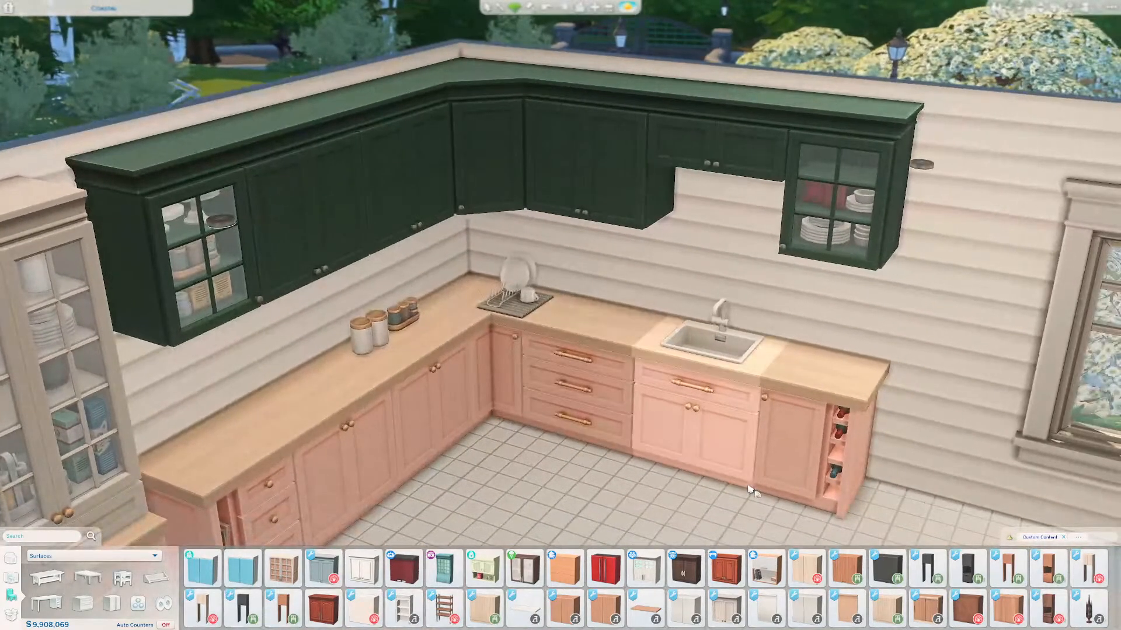
middle_click_drag(751, 491, 620, 455)
right_click_drag(620, 455, 780, 440)
middle_click_drag(781, 440, 780, 445)
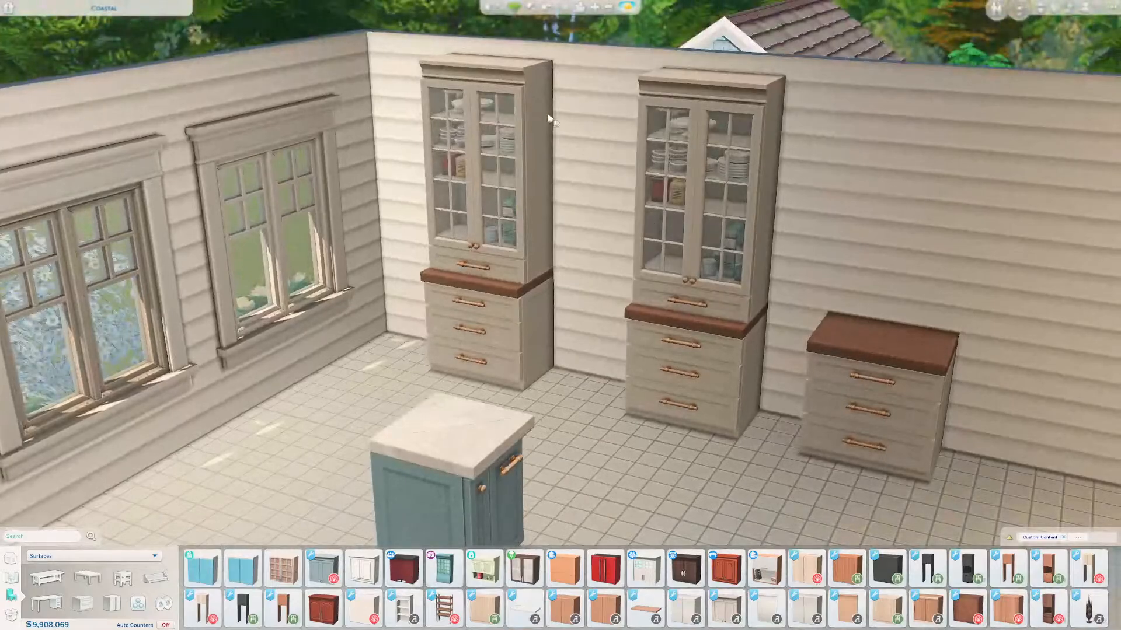
left_click(496, 7)
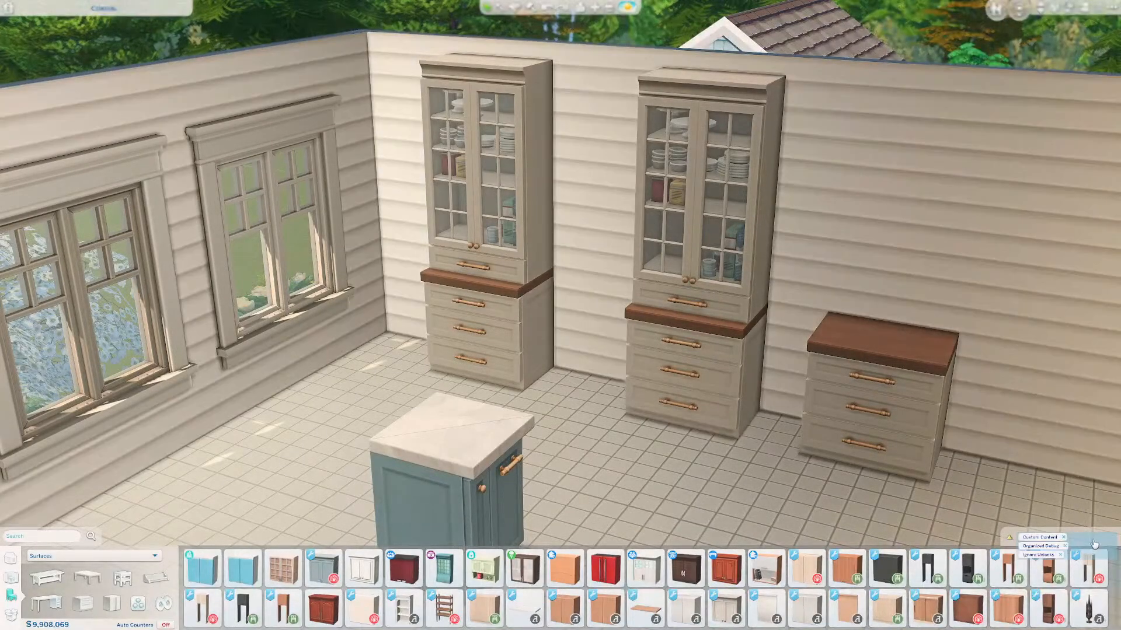
left_click(1010, 537)
scroll(1082, 472, "down", 2)
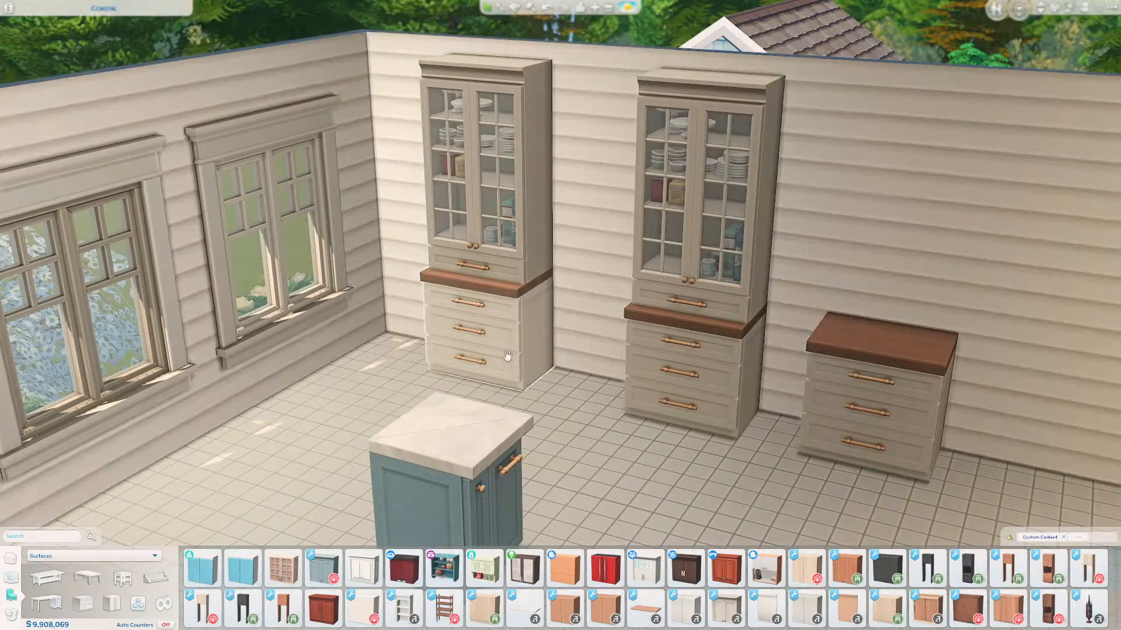
left_click(499, 352)
left_click(596, 373)
left_click(509, 261)
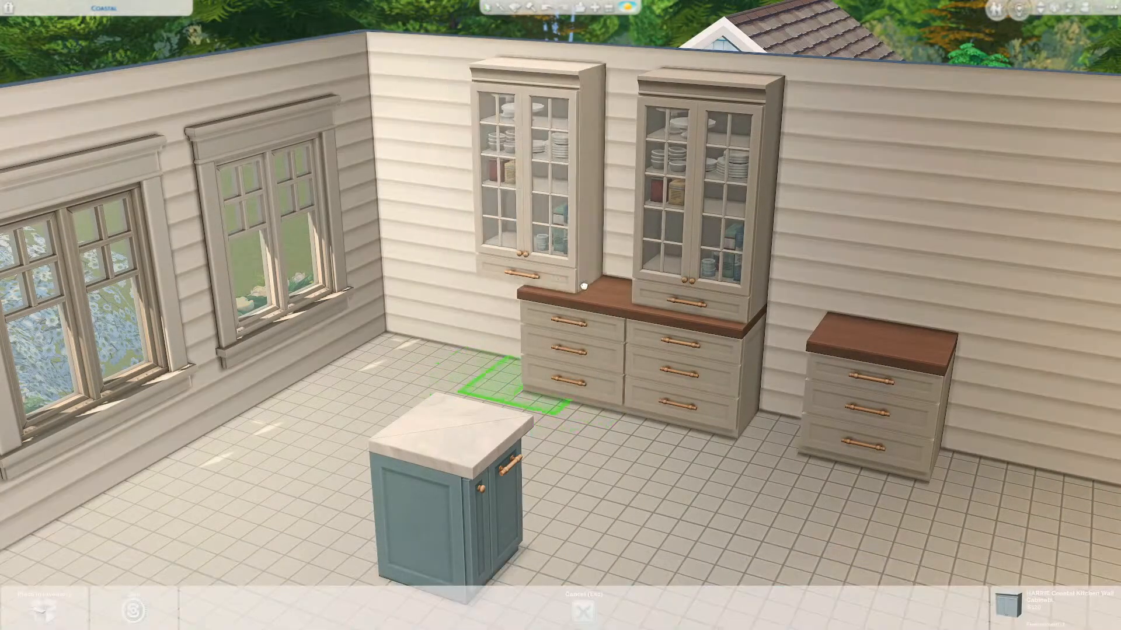
left_click(601, 293)
Remove the standalone wood-topped drawer counter and sell the teal island with the marble top
left_click(876, 432)
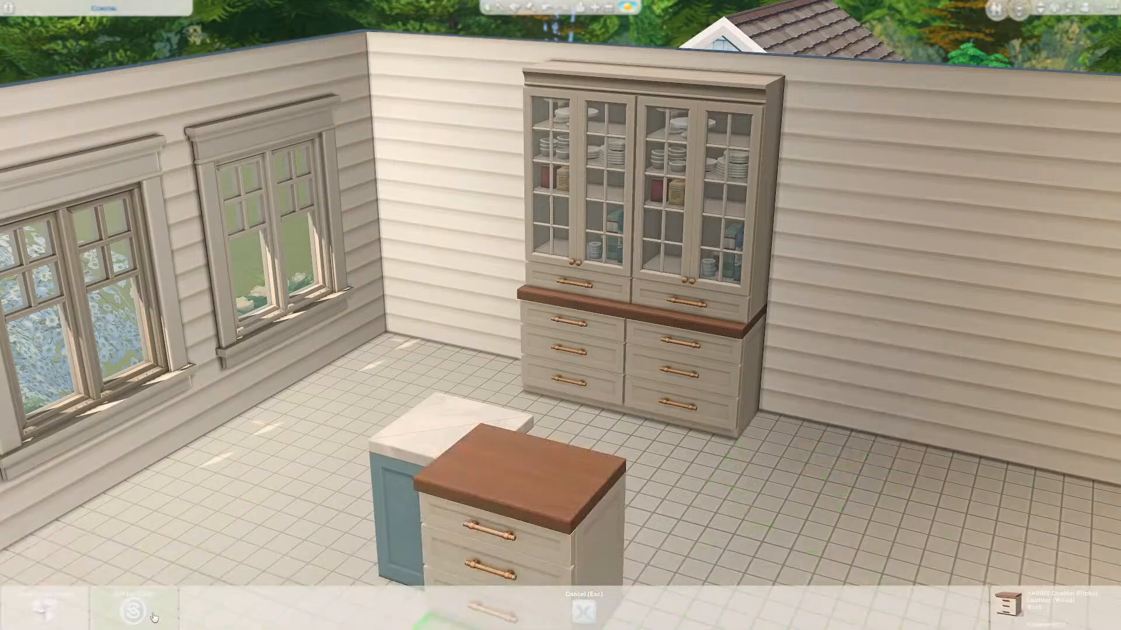
key("Delete")
middle_click_drag(552, 489, 829, 489)
left_click(829, 482)
left_click(134, 610)
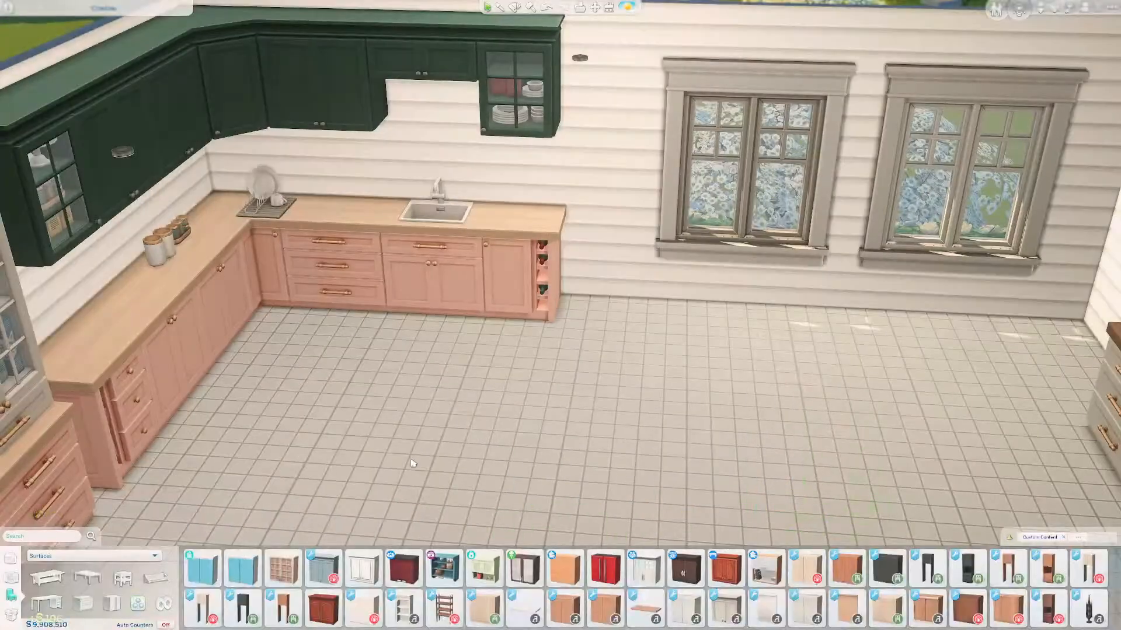
Recolour the pink double-door base counter beside the small drawers dark green with a brown wood countertop
key("d")
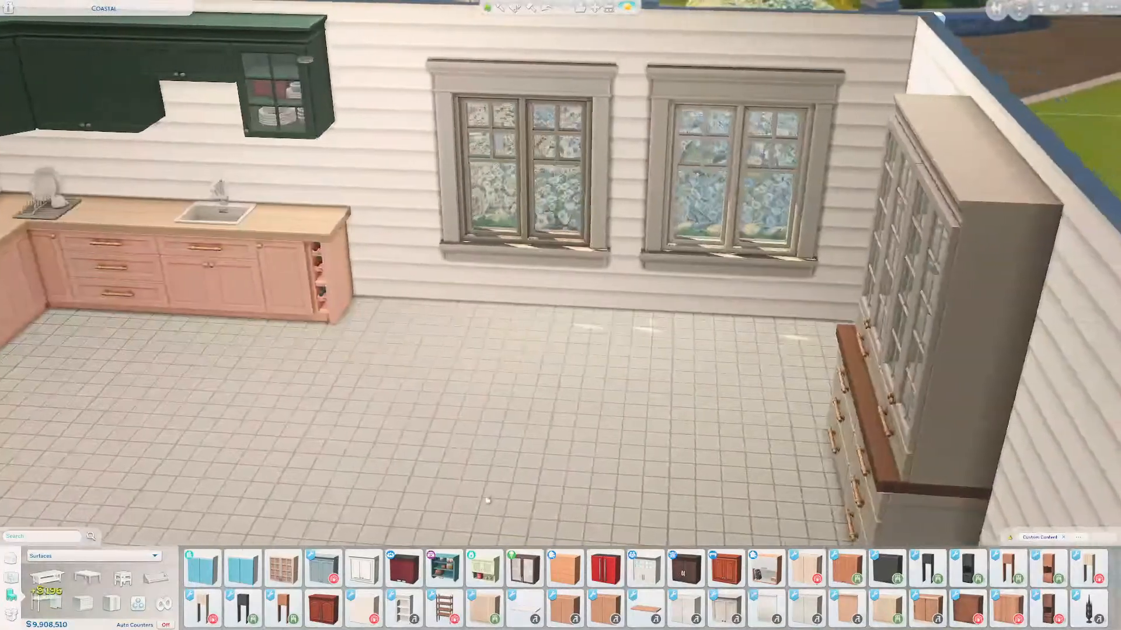
key("a")
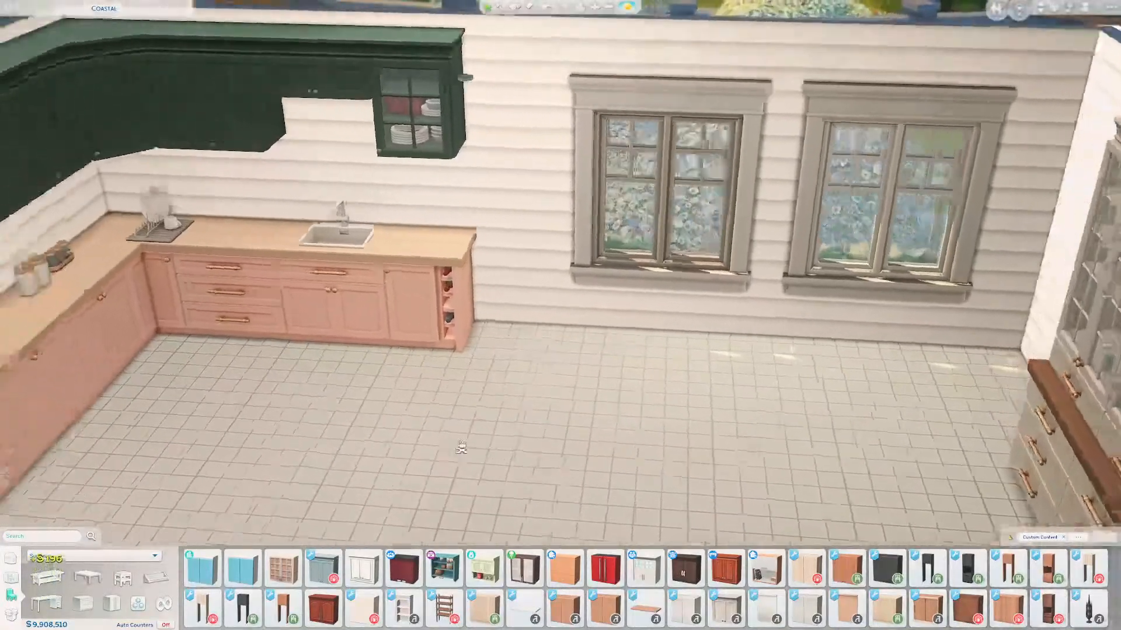
middle_click_drag(405, 464, 456, 455)
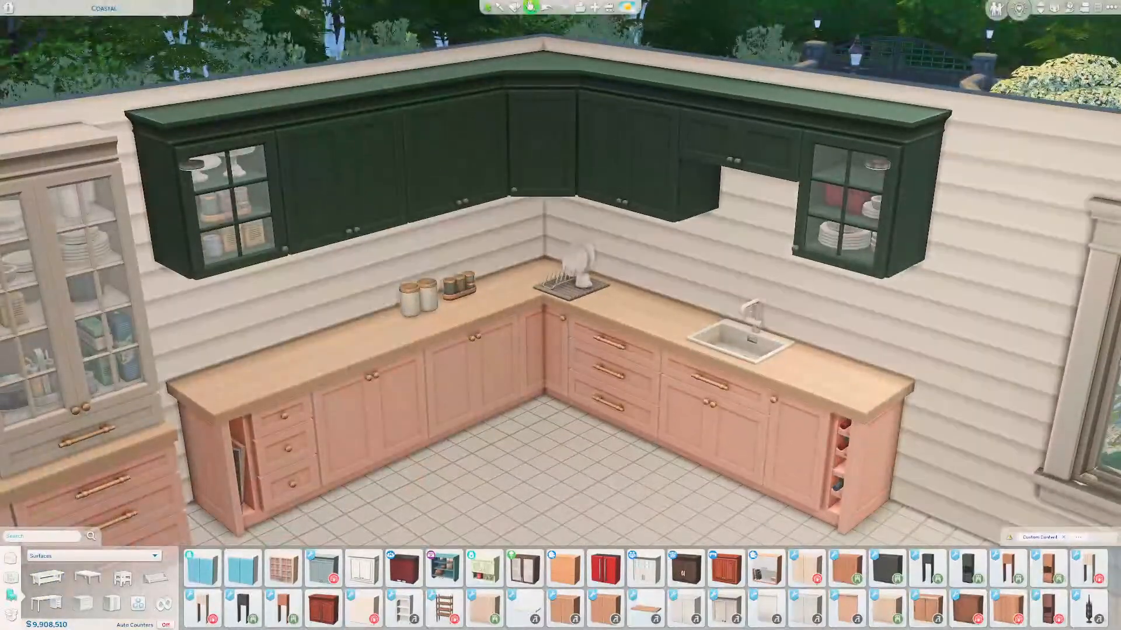
left_click(349, 435)
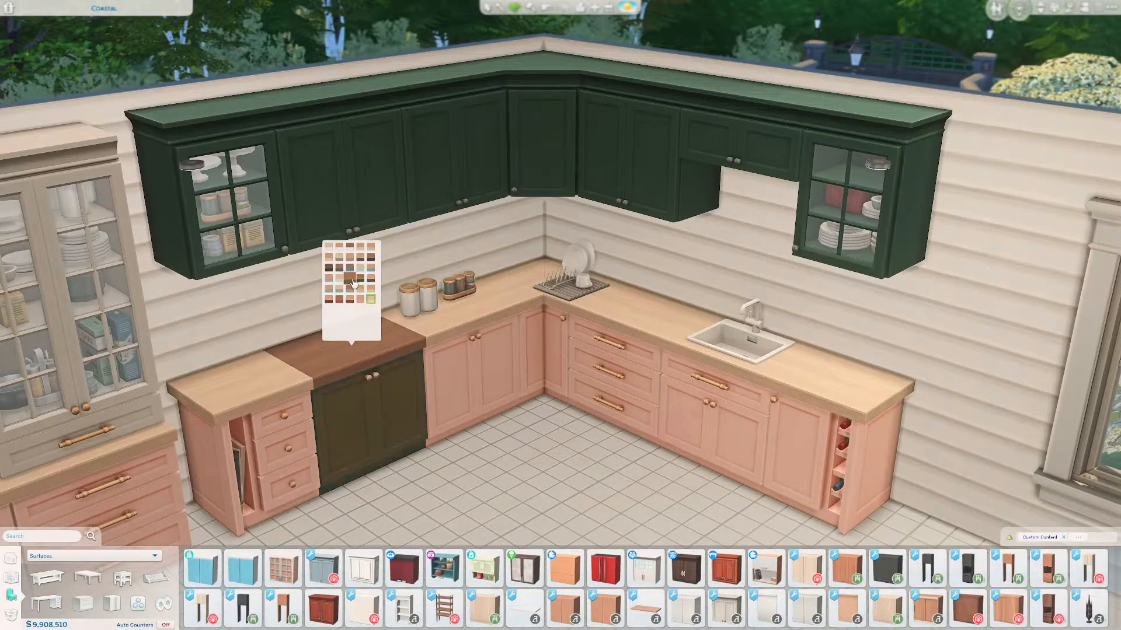
left_click(360, 283)
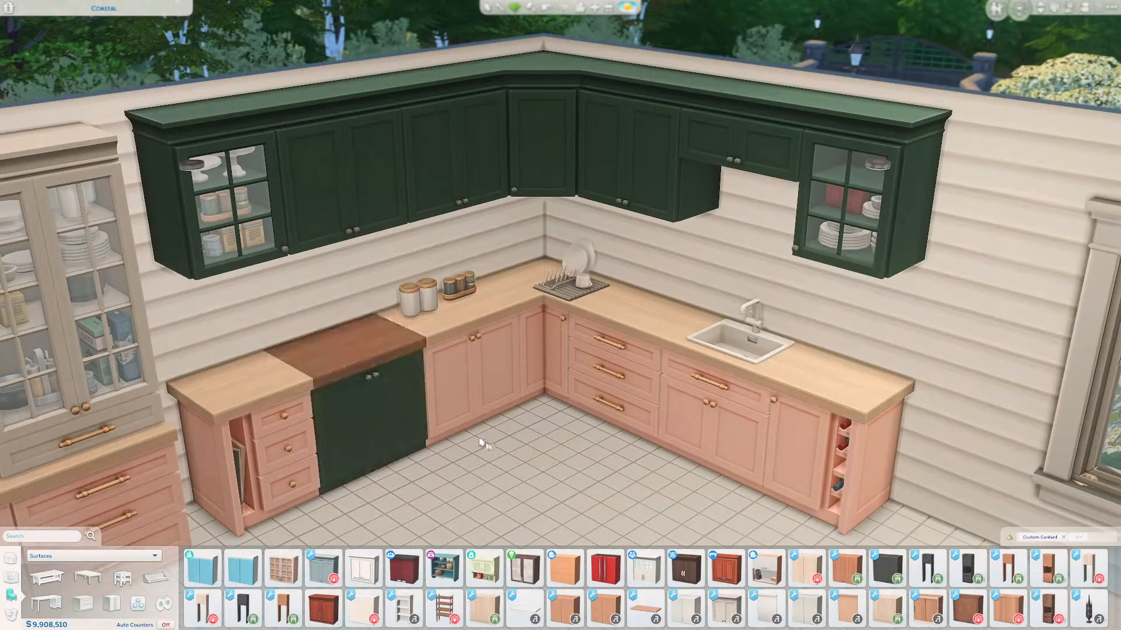
Recolour the pink double-door base counter nearest the corner dark green and match its neighbour's dark green finish and brown wood countertop
left_click(458, 373)
left_click(465, 252)
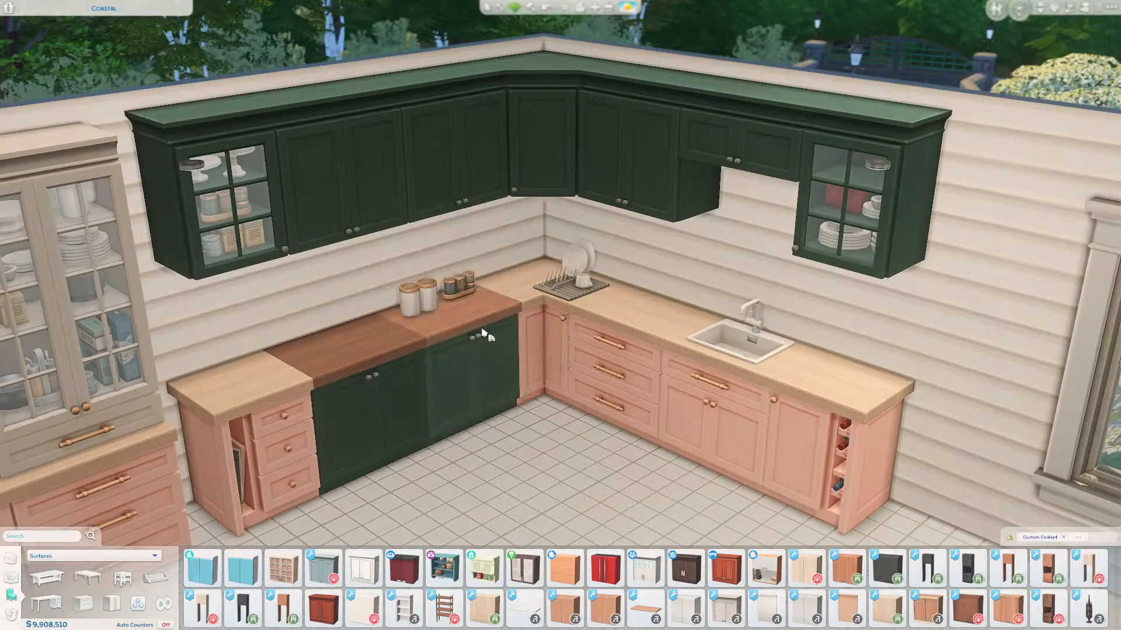
left_click(367, 368)
left_click(371, 280)
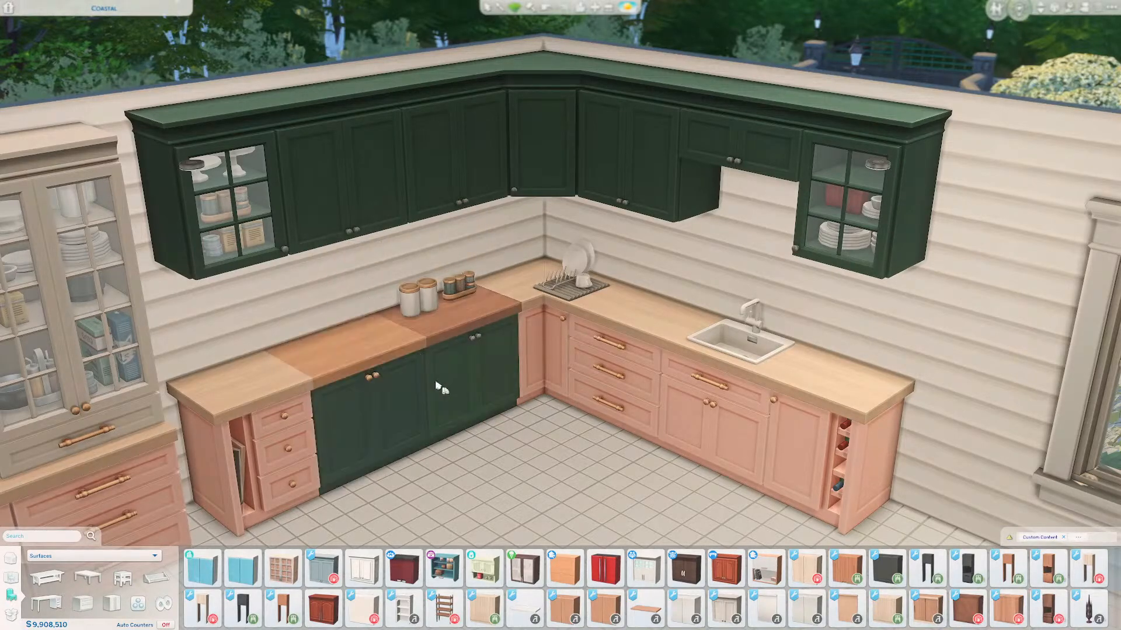
left_click(374, 362)
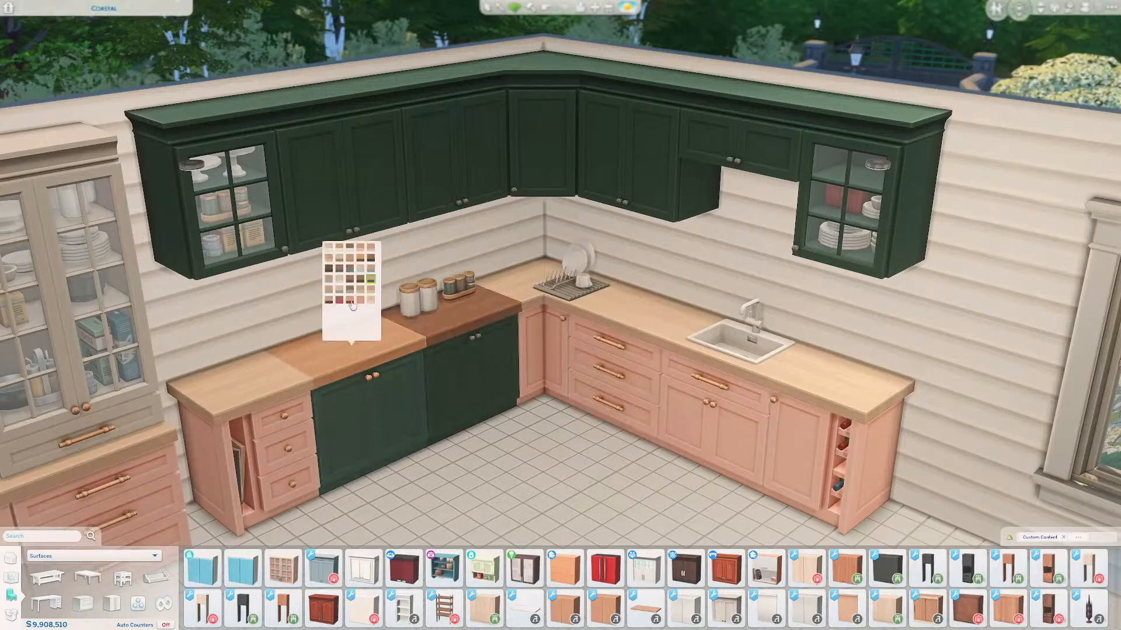
left_click(352, 301)
Examine the recoloured kitchen run and the tall beige glass cabinets on the opposite wall from several angles
scroll(637, 446, "up", 4)
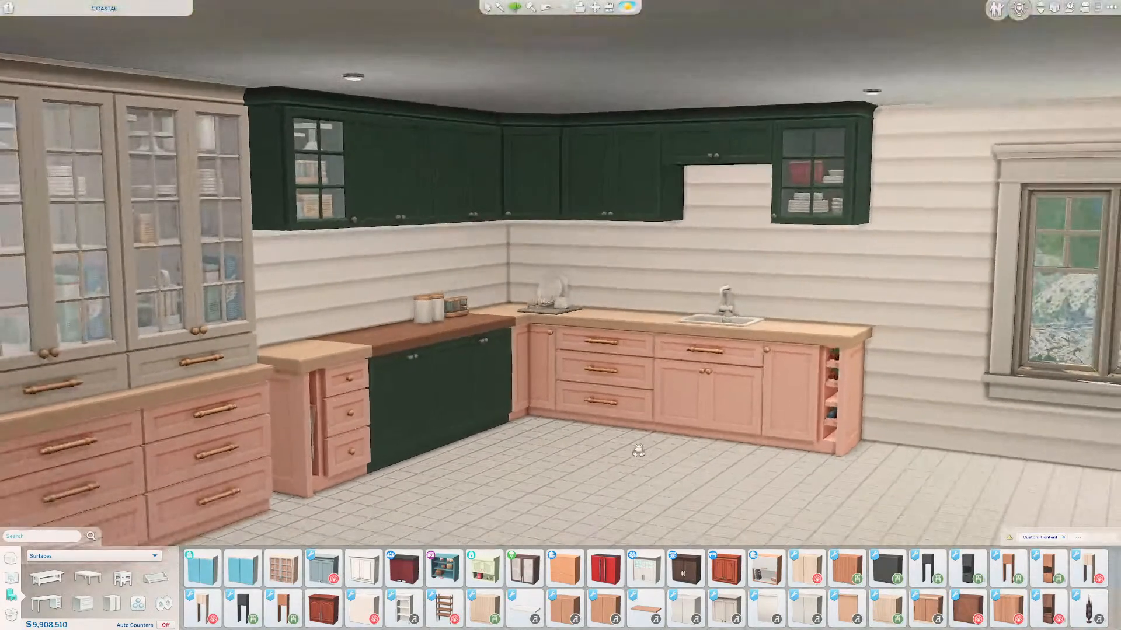
middle_click_drag(638, 450, 643, 447)
right_click_drag(642, 448, 873, 494)
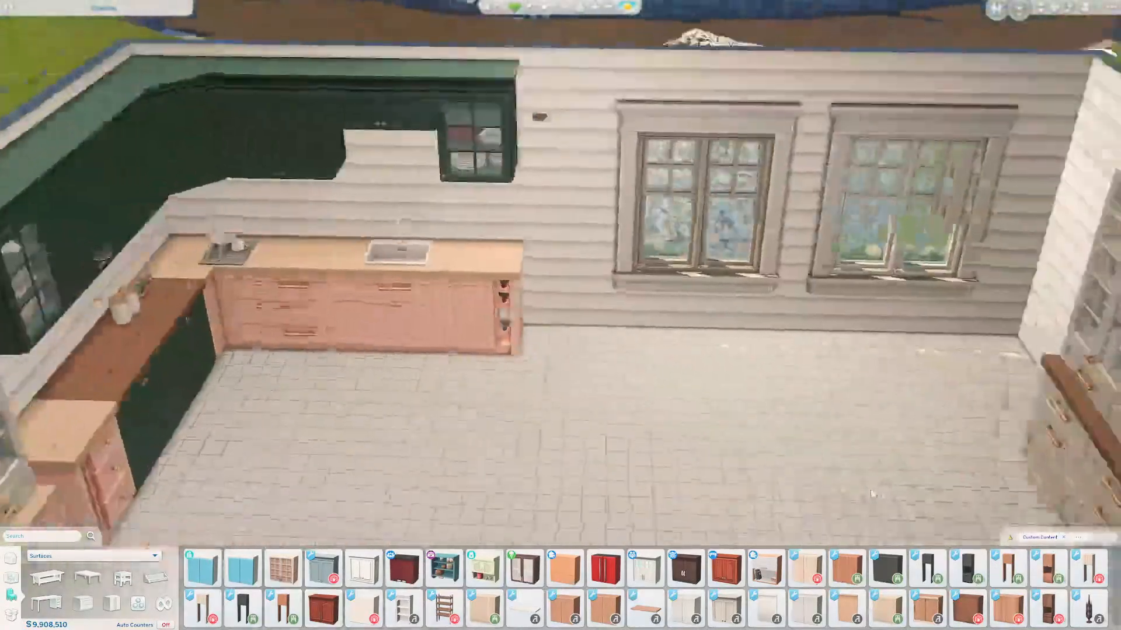
middle_click_drag(873, 494, 835, 373)
scroll(906, 379, "up", 5)
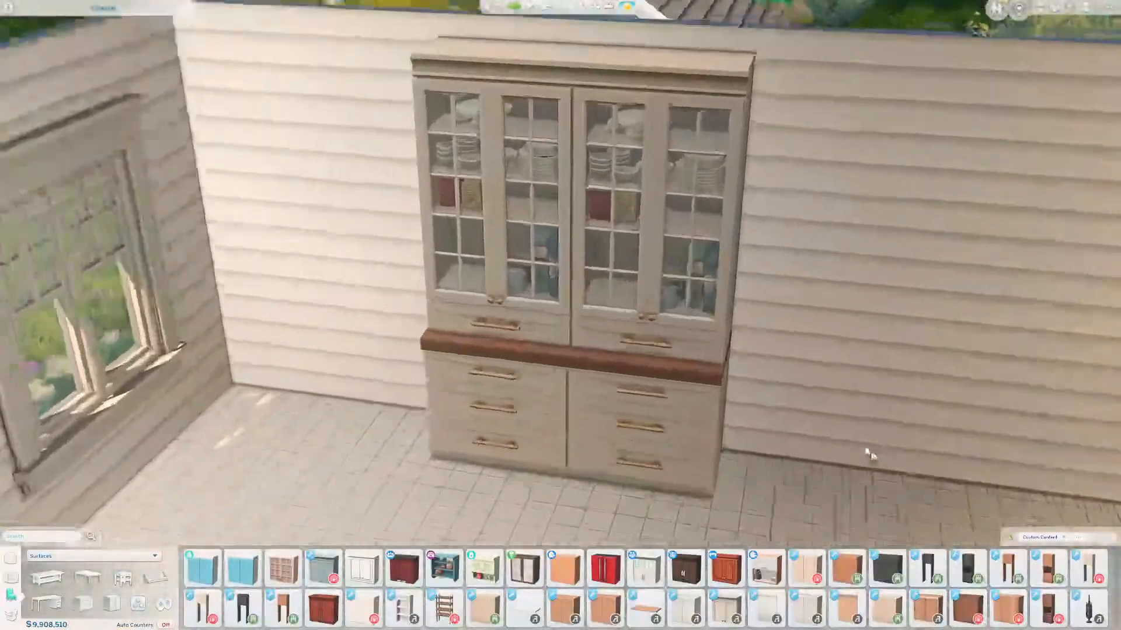
middle_click_drag(871, 454, 888, 435)
scroll(815, 470, "down", 4)
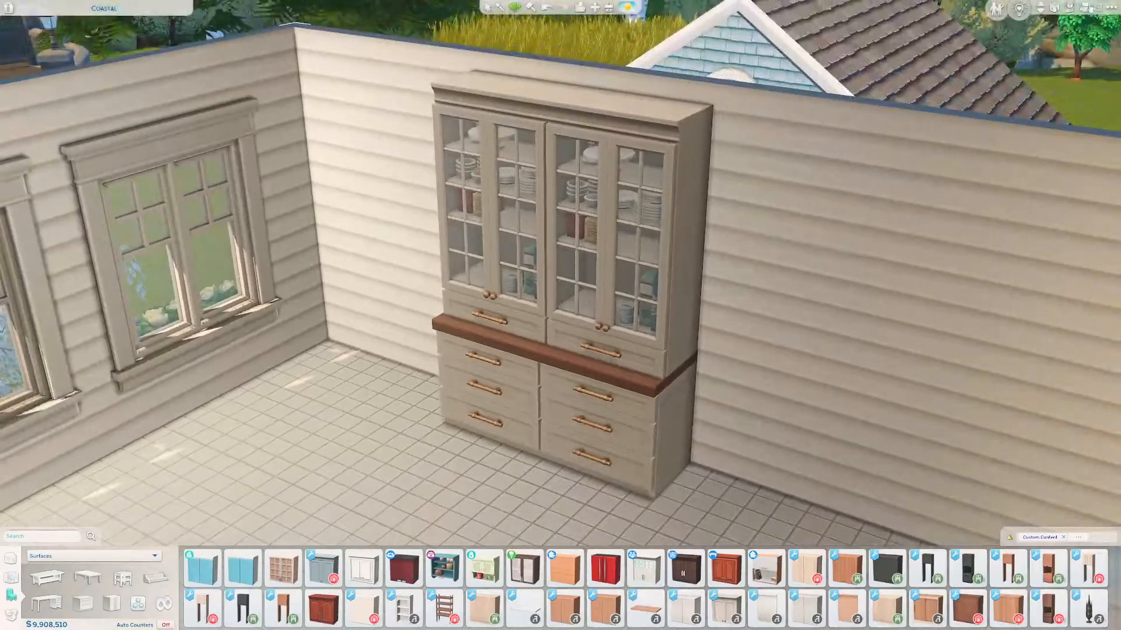
Save and exit the game
key("Escape")
left_click(548, 419)
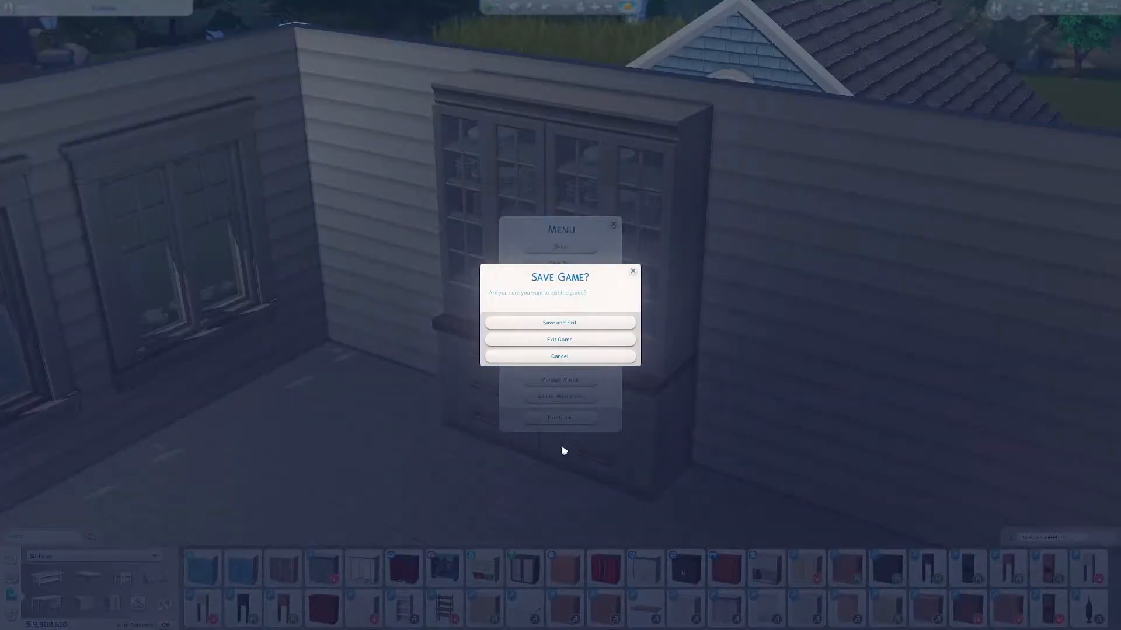
left_click(577, 322)
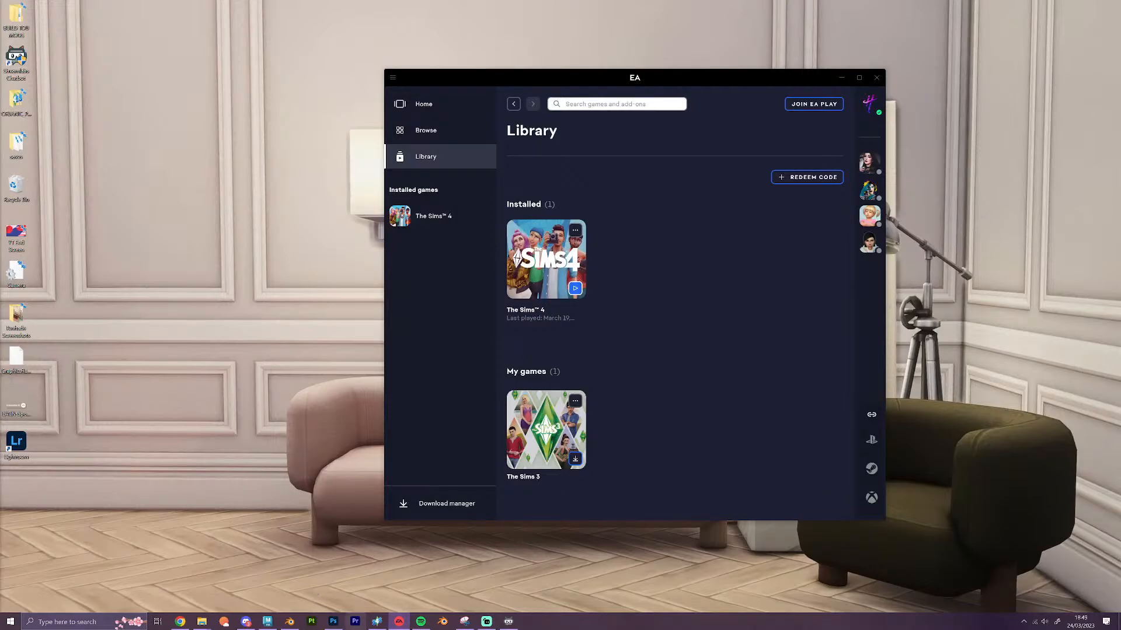
Switch to Sims 4 Studio and display the [1] LOD 0 (High) mesh of the HARRIE_Coastal_Kitchen_Cabinet package
left_click(377, 621)
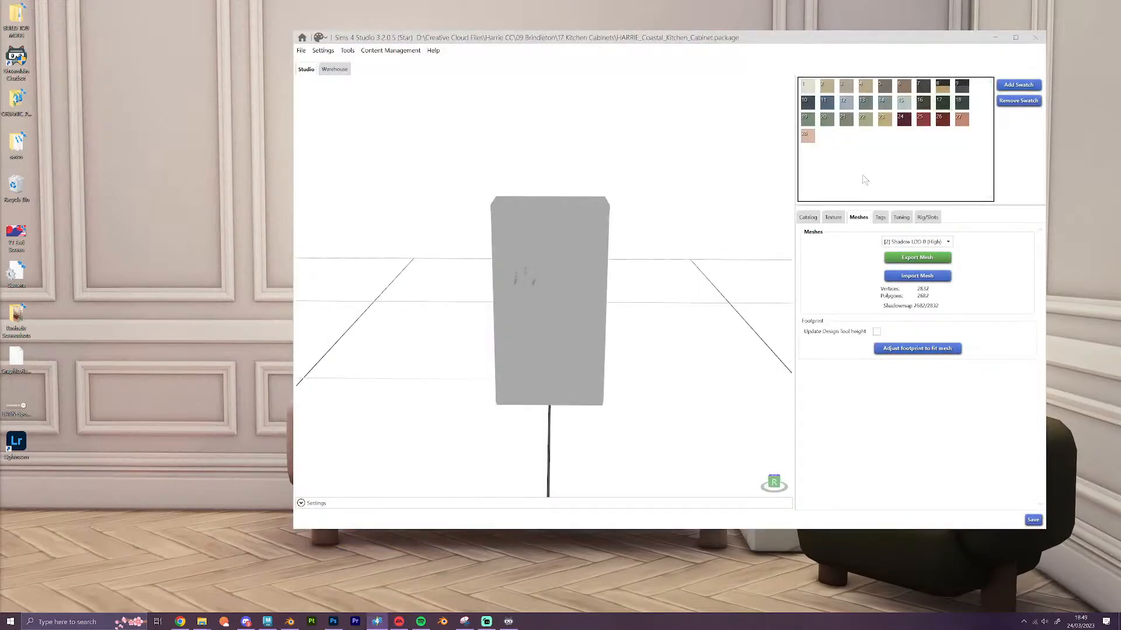
left_click(915, 242)
left_click(899, 262)
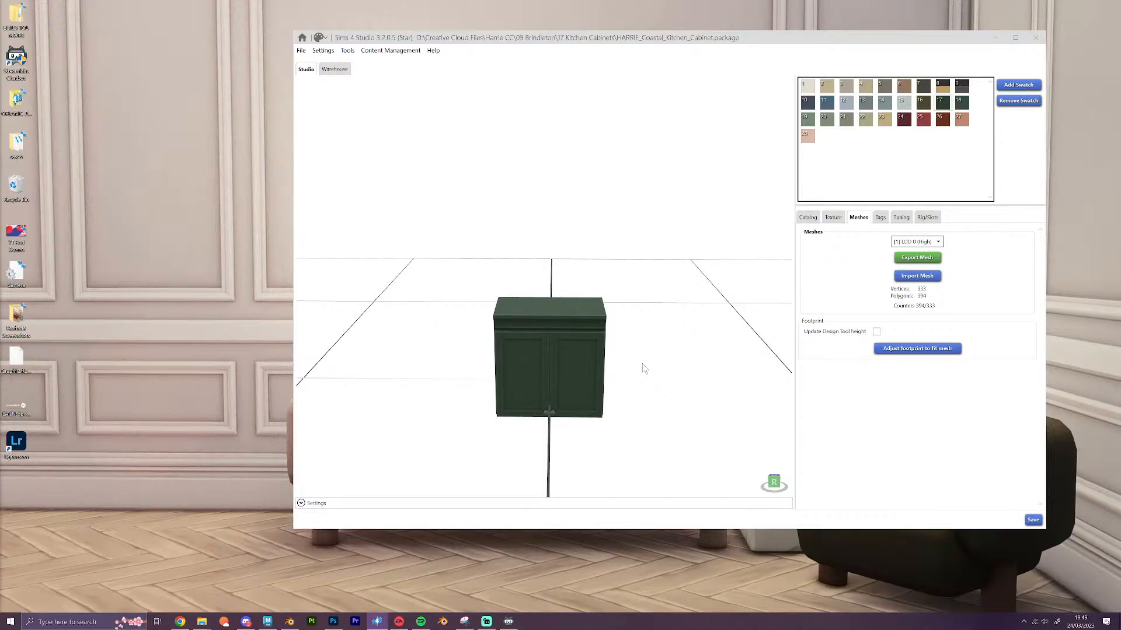
Open a second Sims 4 Studio window and start a Selective Clone of an object
right_click(377, 621)
left_click(374, 575)
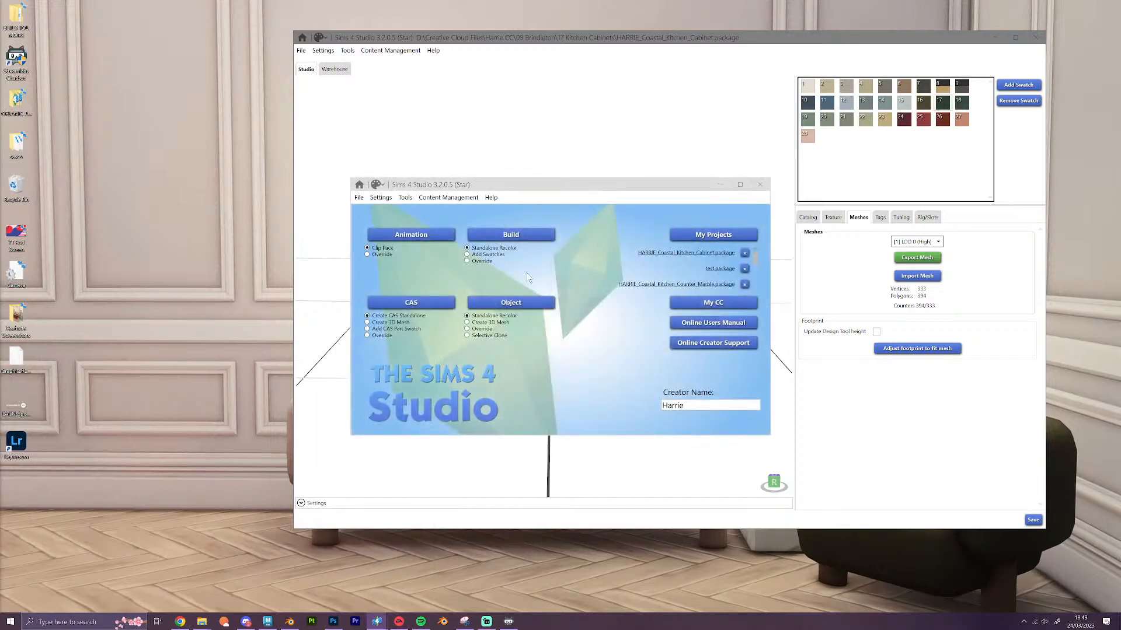
left_click(489, 336)
left_click(516, 303)
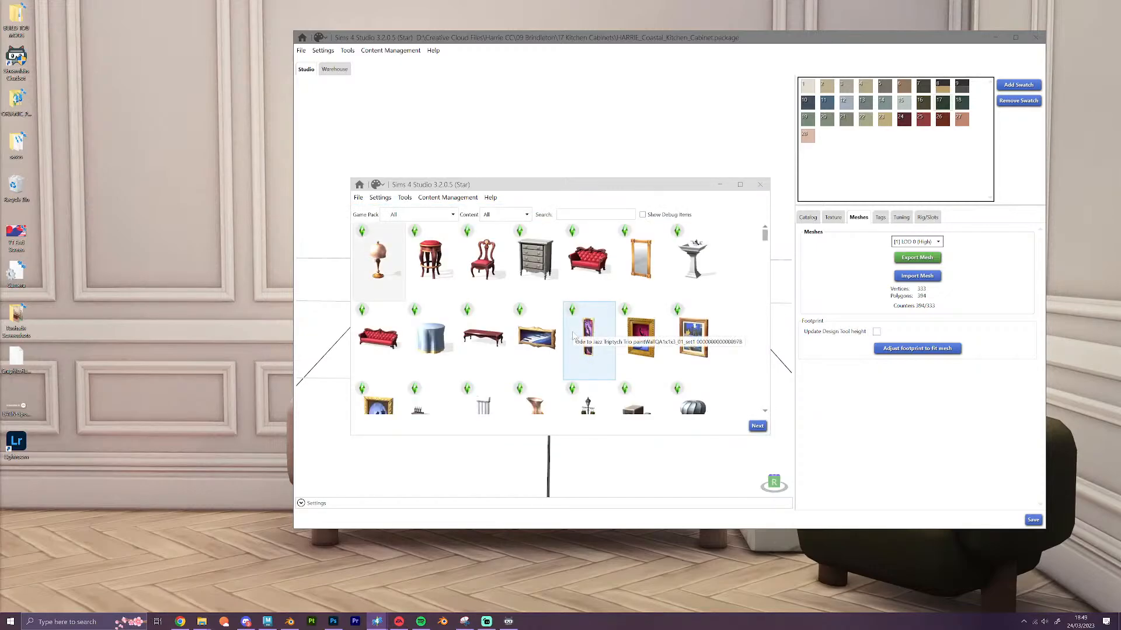
Search the objects for "cabinet" and choose the teal open-shelf Country Charm Cabinet to clone with the default components
left_click(575, 214)
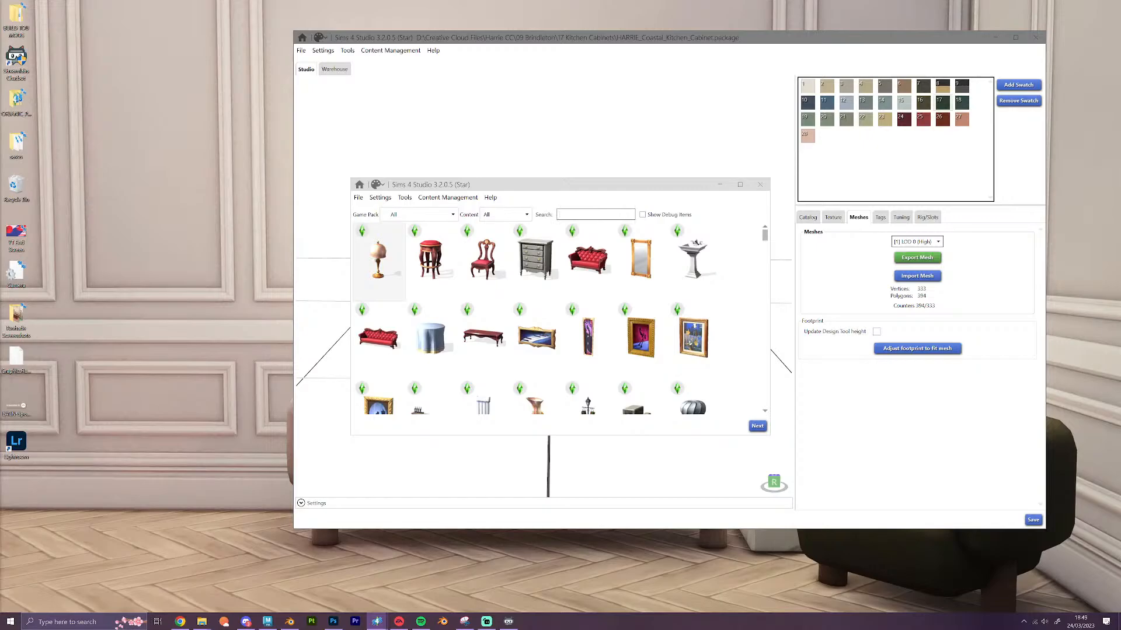
type("ca")
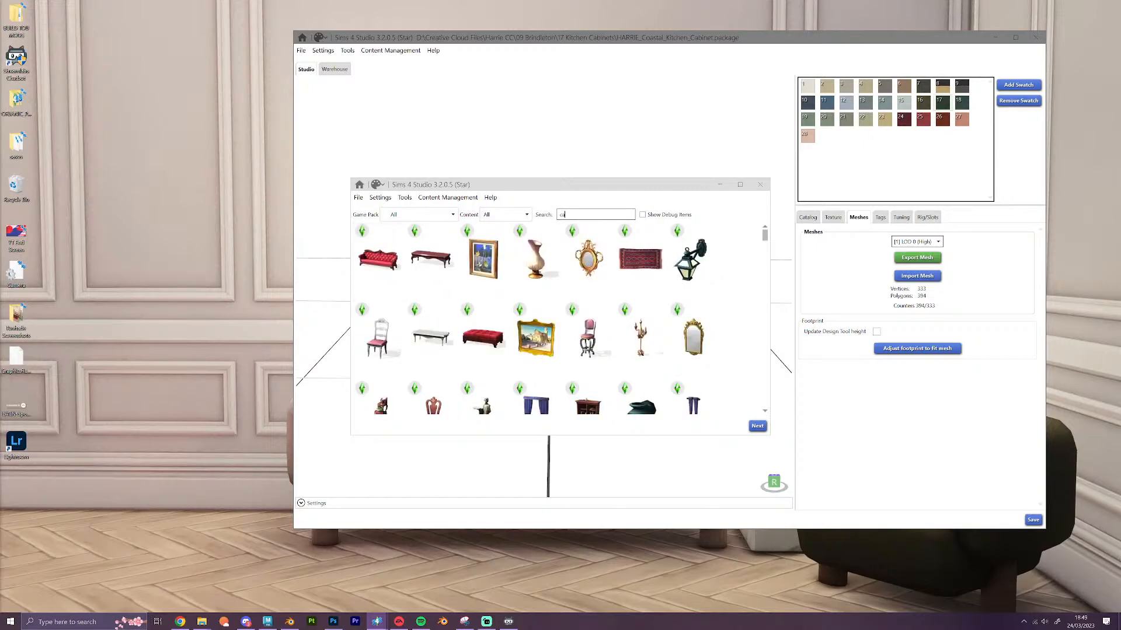
type("binet")
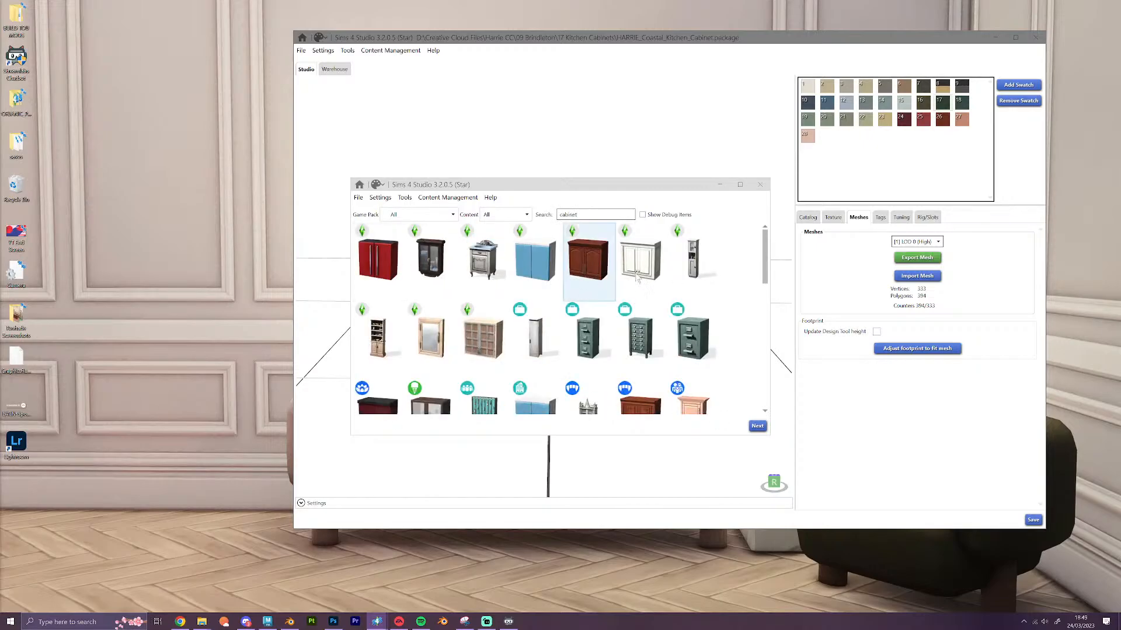
scroll(766, 250, "down", 2)
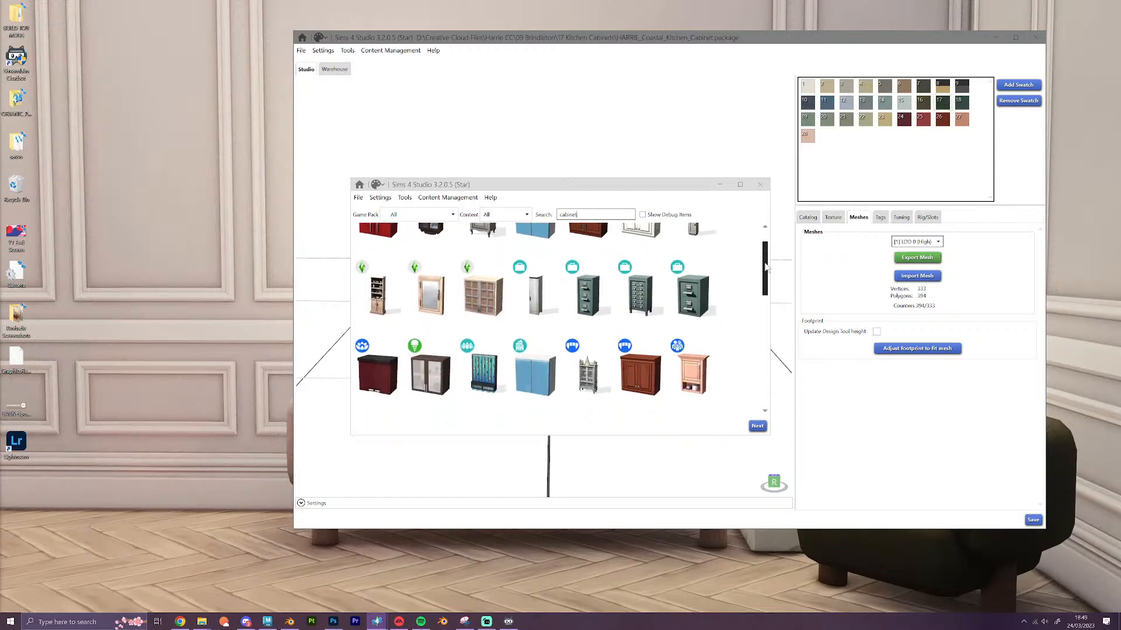
scroll(764, 251, "down", 3)
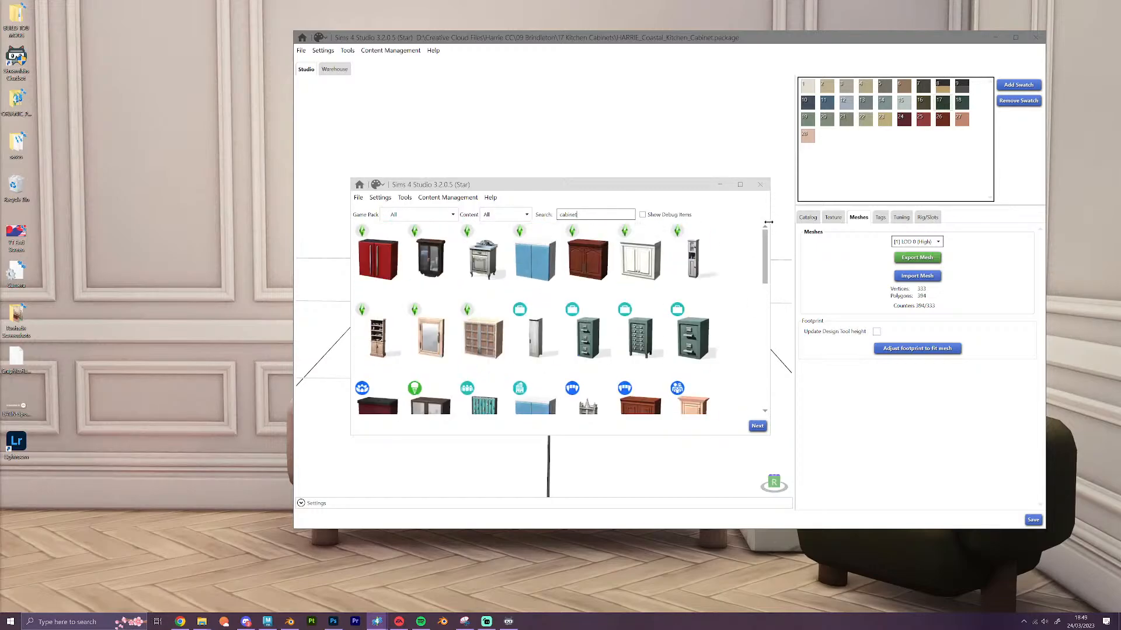
scroll(765, 313, "down", 5)
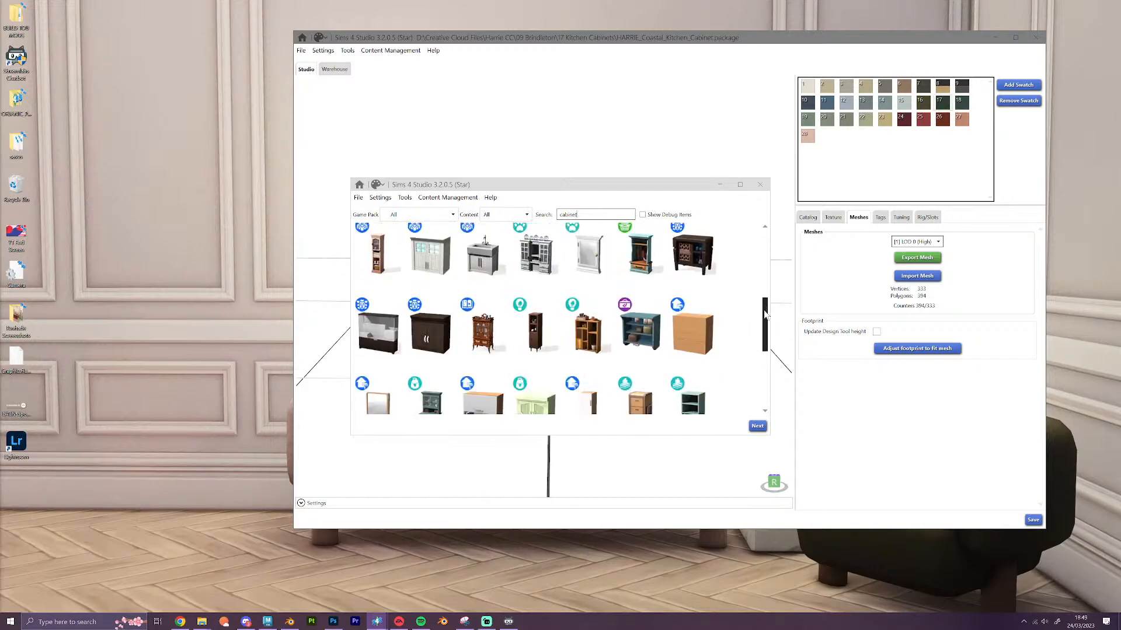
scroll(637, 318, "up", 6)
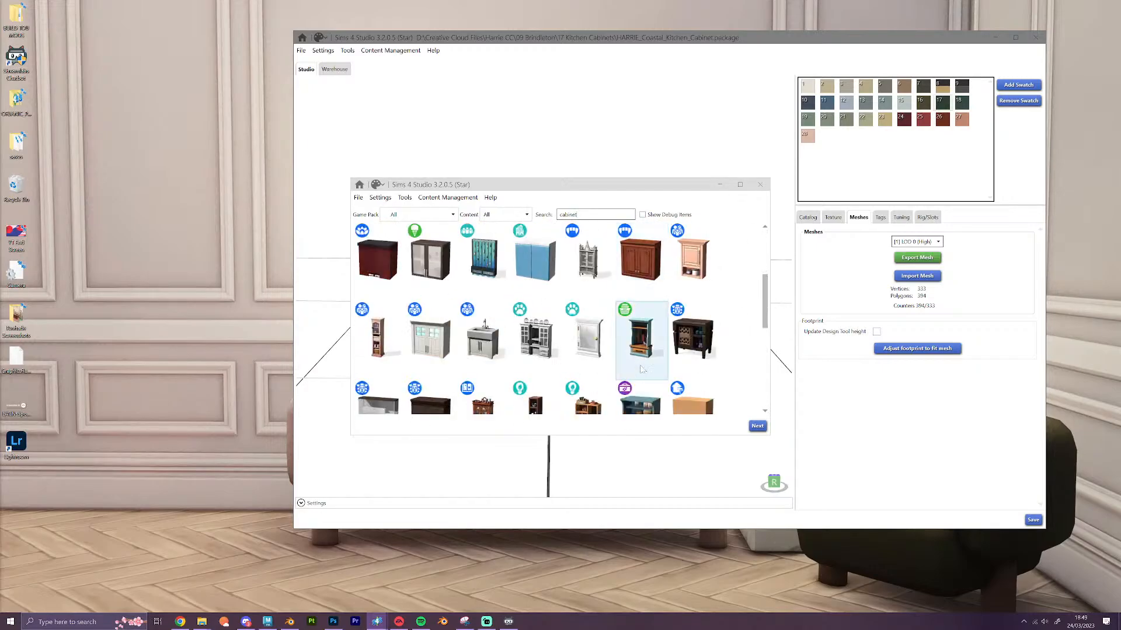
left_click(640, 403)
left_click(757, 426)
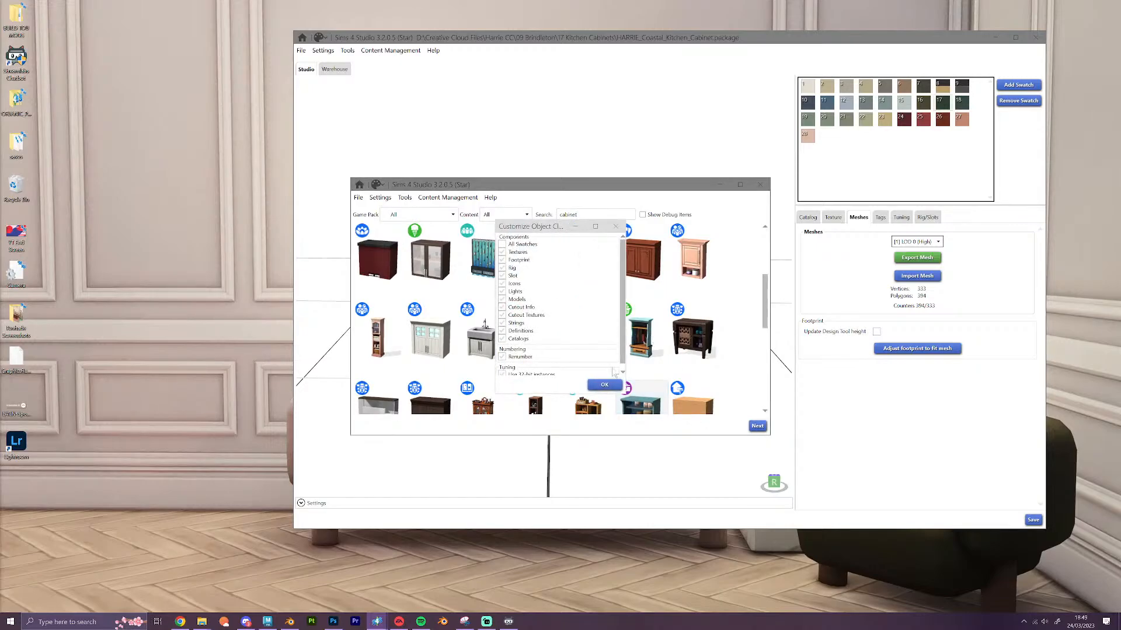
left_click(606, 385)
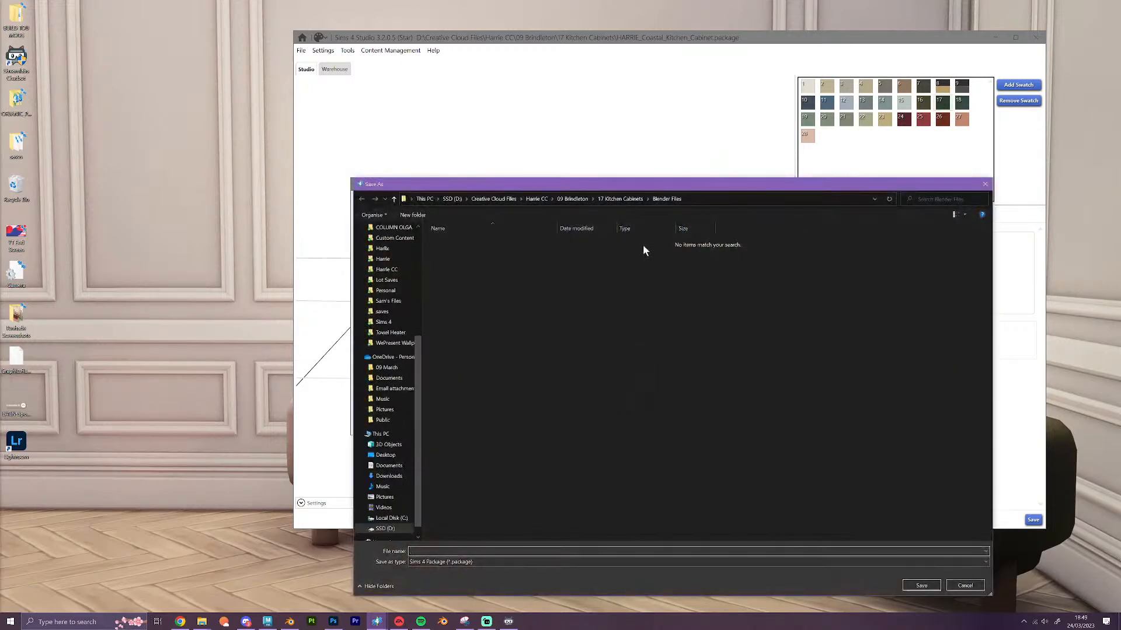
Save the clone in the 17 Kitchen Cabinets folder as test, replacing the existing package
left_click(620, 198)
left_click(785, 266)
left_click(921, 586)
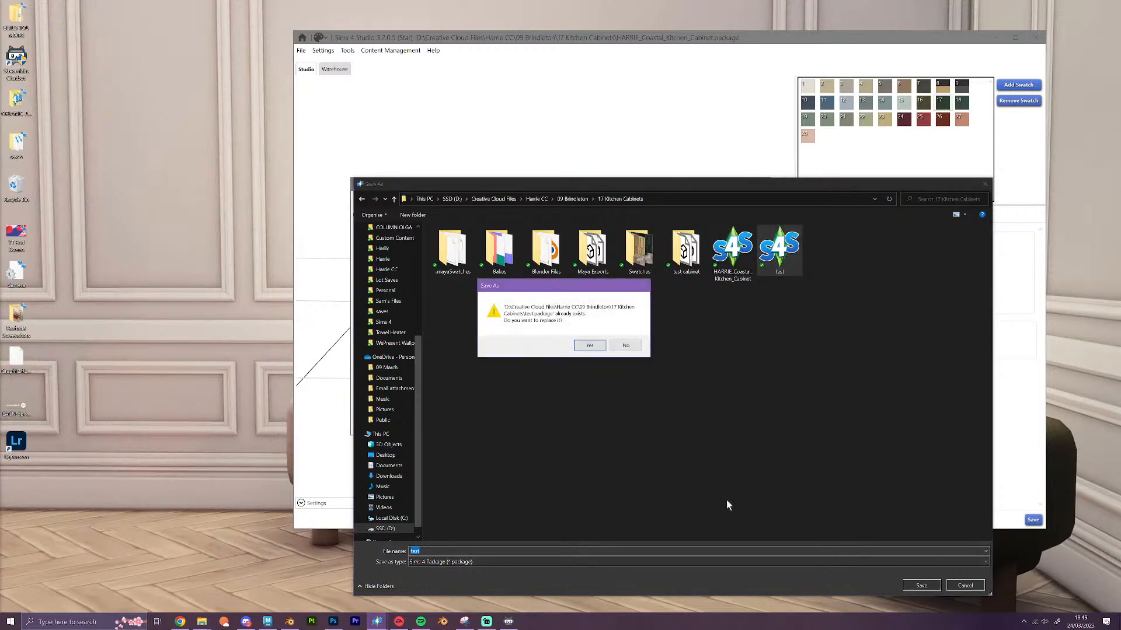
left_click(589, 346)
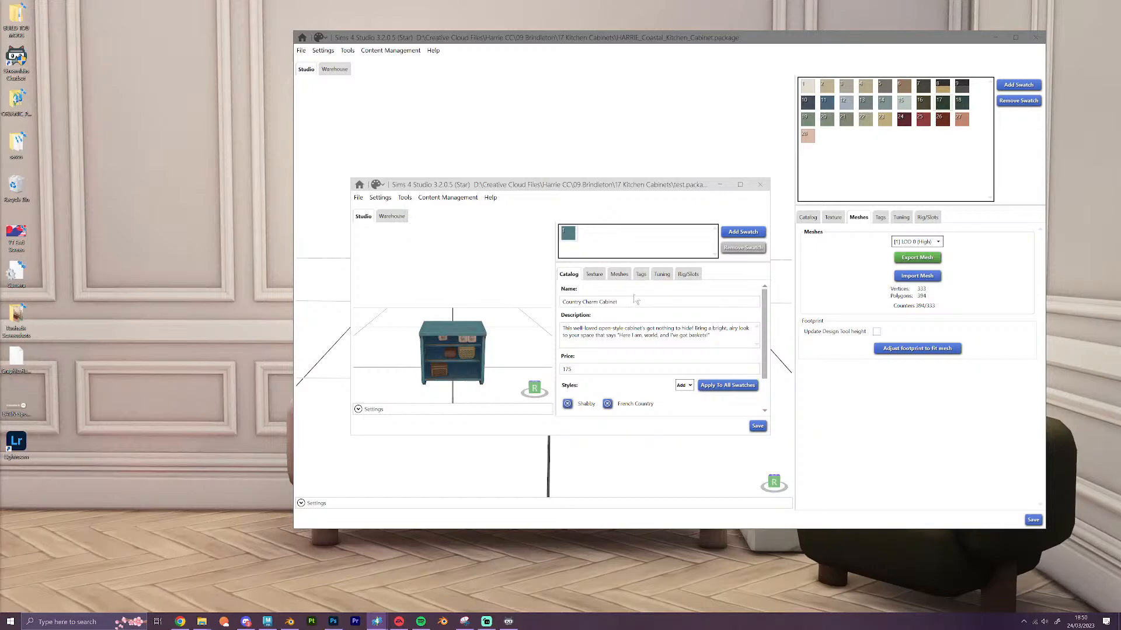
Display the cloned cabinet's [2] LOD 0 (High) mesh
left_click(618, 274)
left_click(658, 298)
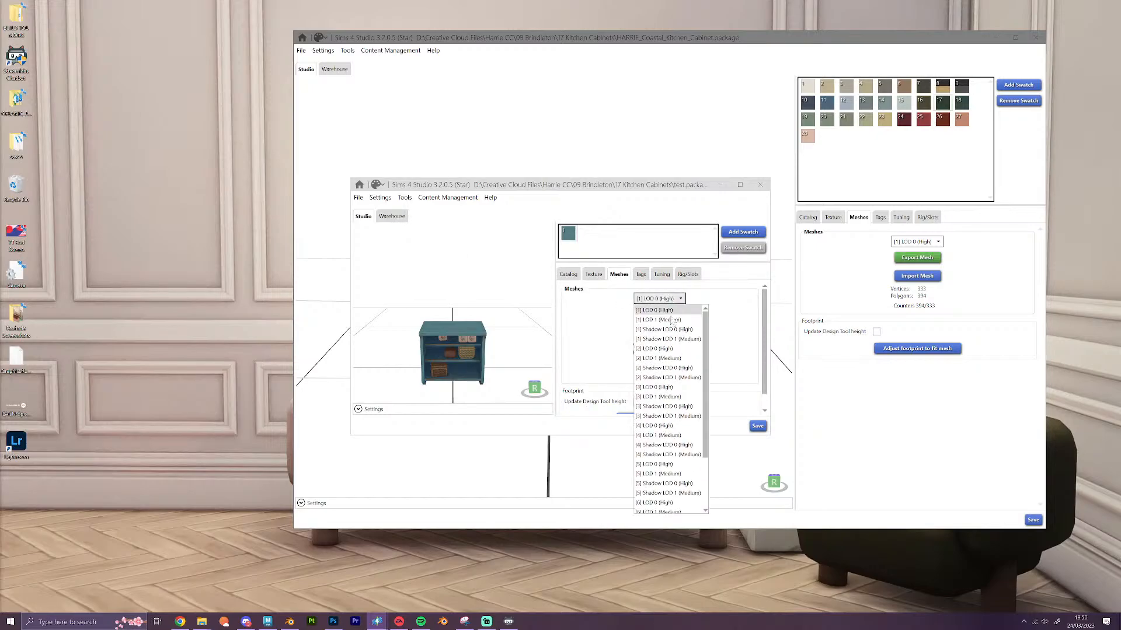
left_click(663, 350)
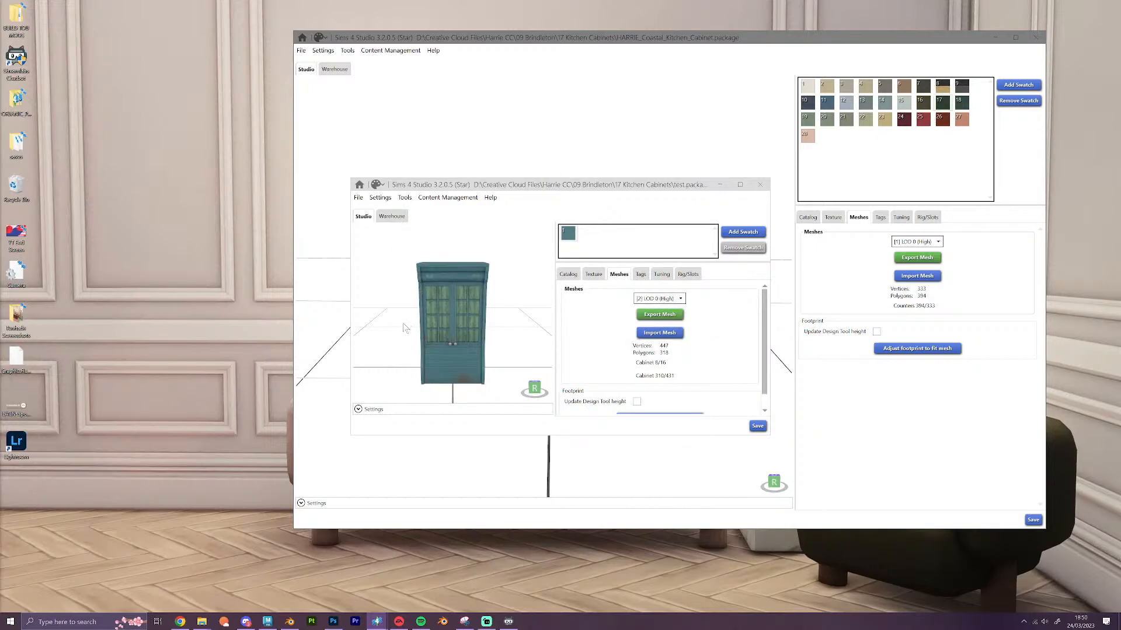
View the test package's full resource list in a taller window and open the Footprint resource ACD7CAE327F0A631
left_click(392, 216)
left_click_drag(402, 434, 402, 613)
scroll(432, 357, "down", 1)
scroll(432, 357, "down", 9)
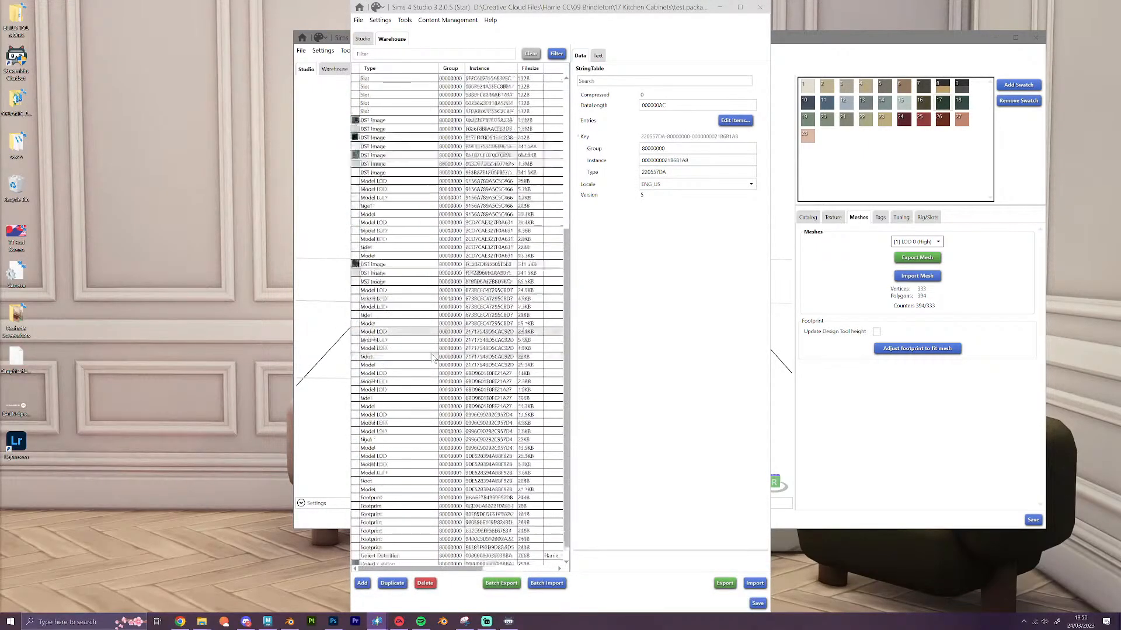
left_click(391, 491)
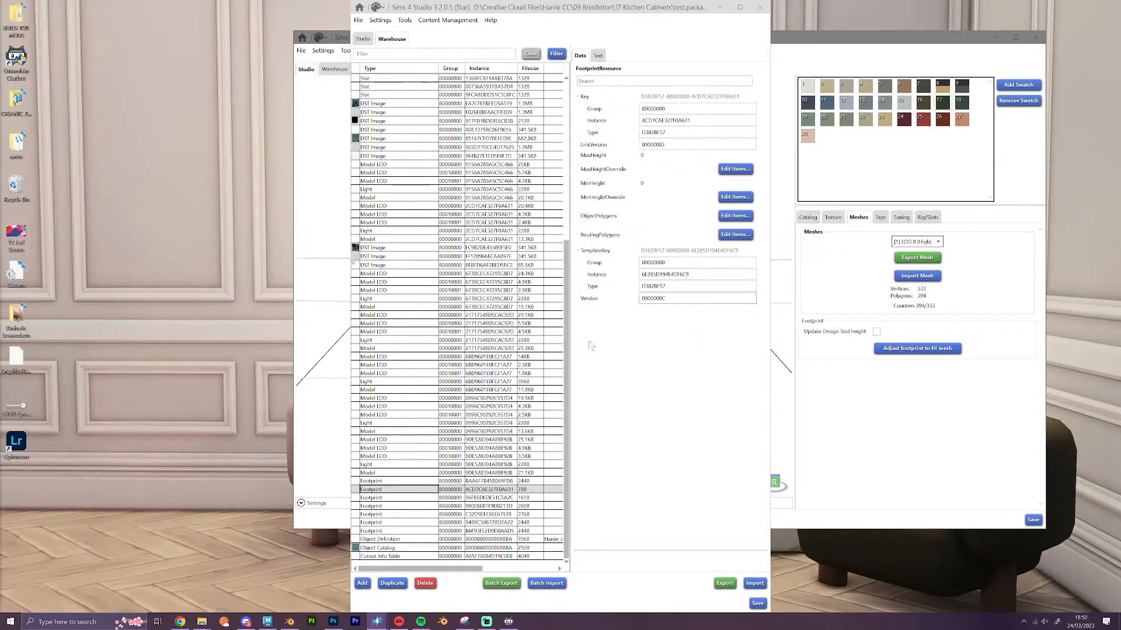
Examine the package's Model, Slot and Footprint resources and the open footprint's MaxHeightOverride items
scroll(450, 422, "up", 3)
scroll(441, 356, "up", 3)
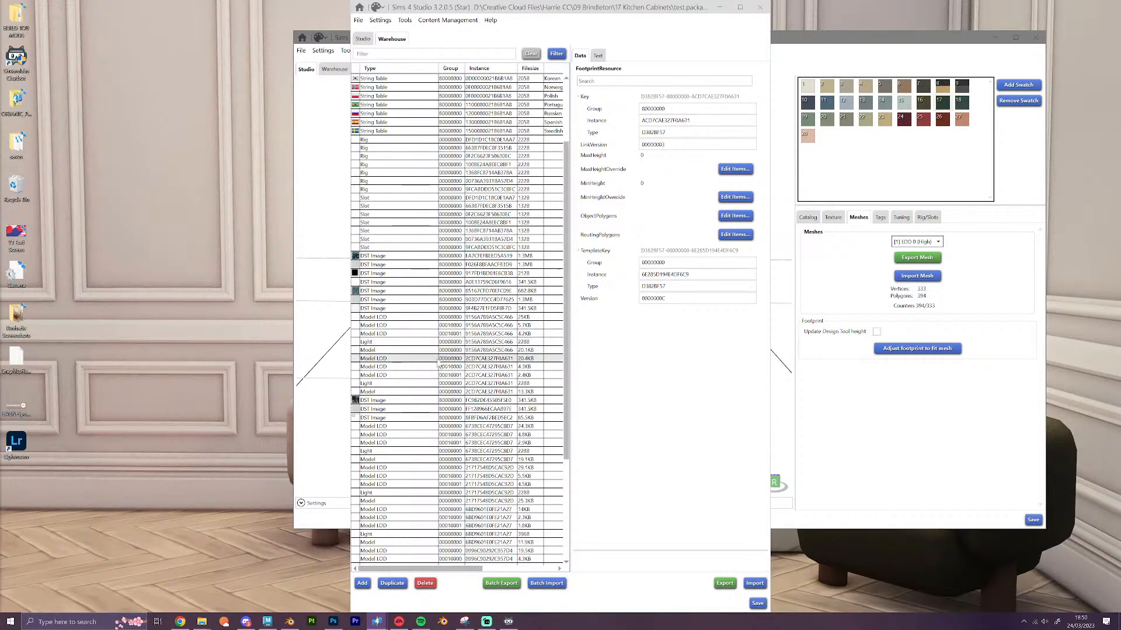
scroll(438, 359, "down", 4)
scroll(439, 363, "down", 2)
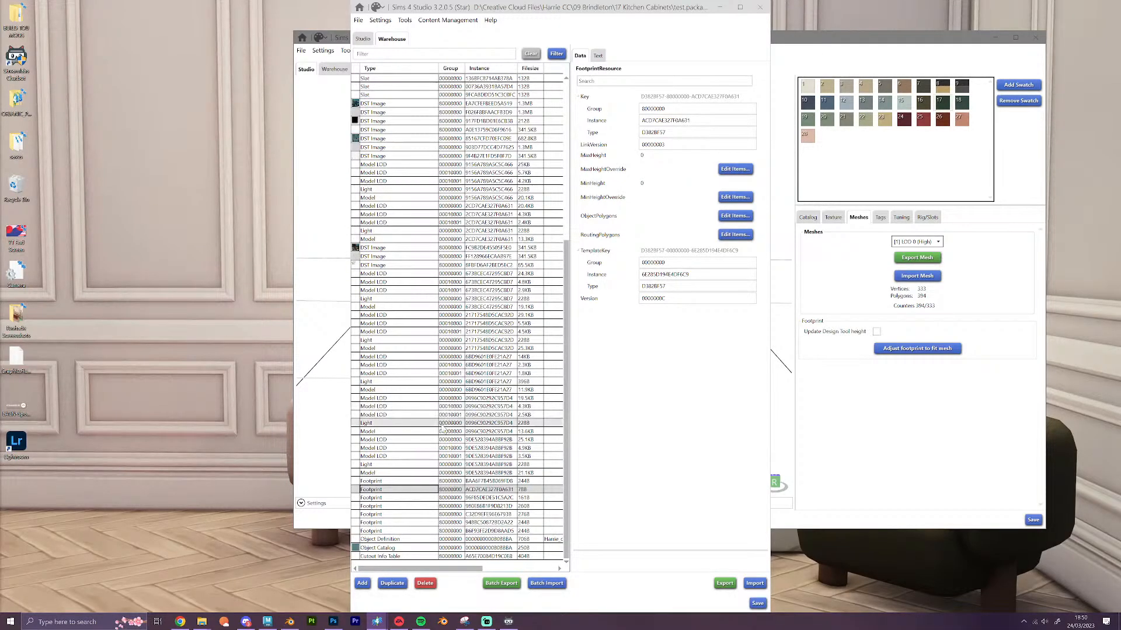
scroll(442, 428, "up", 4)
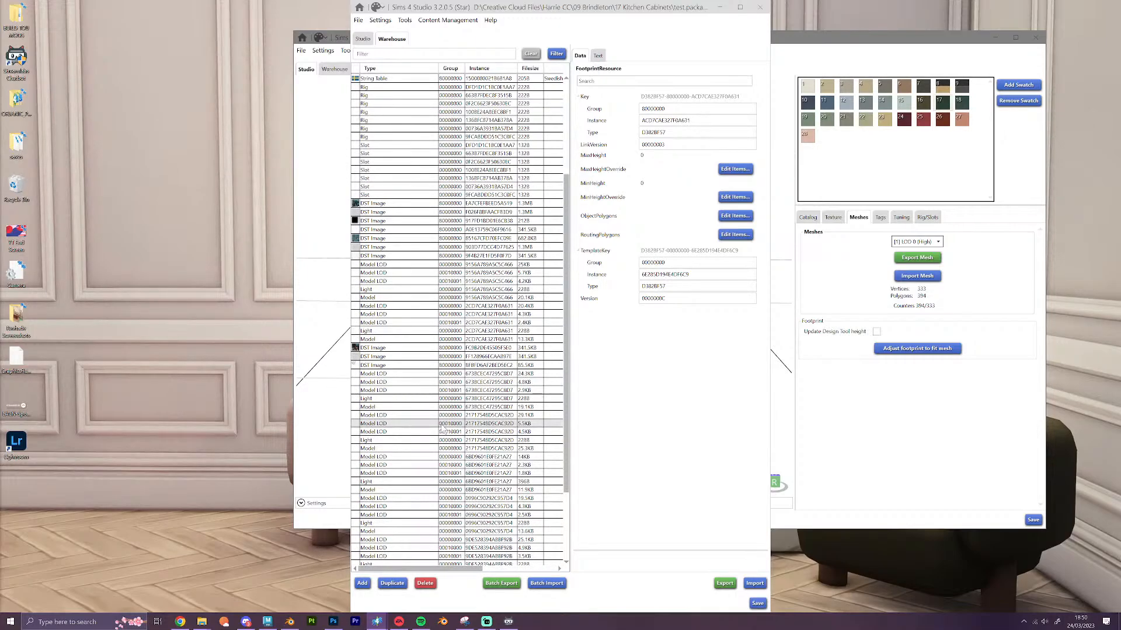
scroll(442, 429, "up", 3)
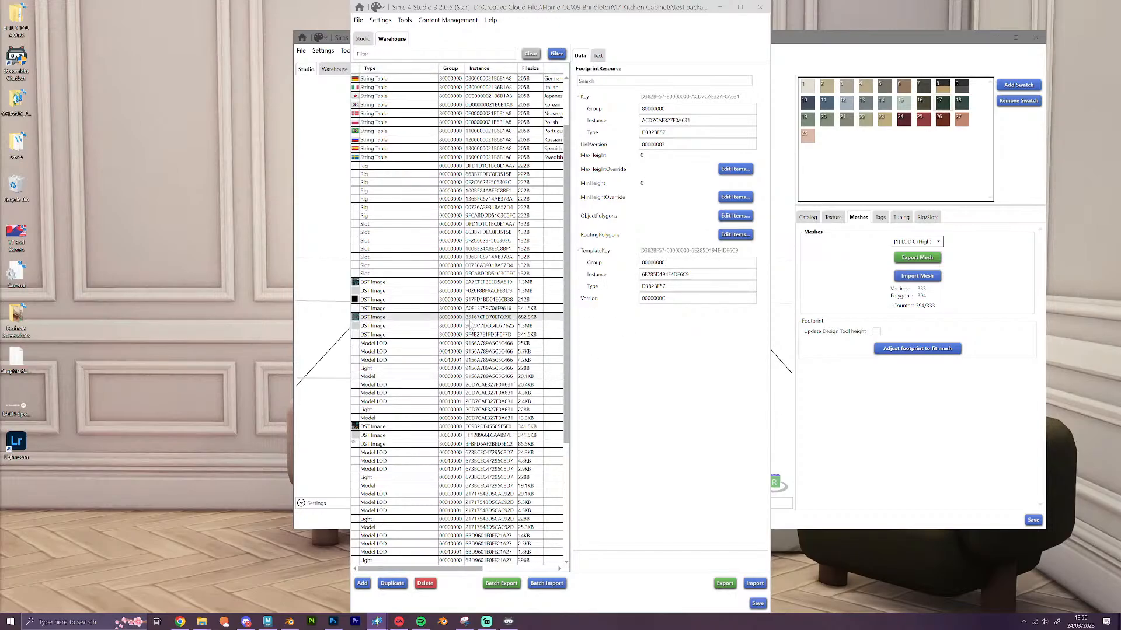
scroll(471, 326, "down", 4)
scroll(472, 326, "down", 3)
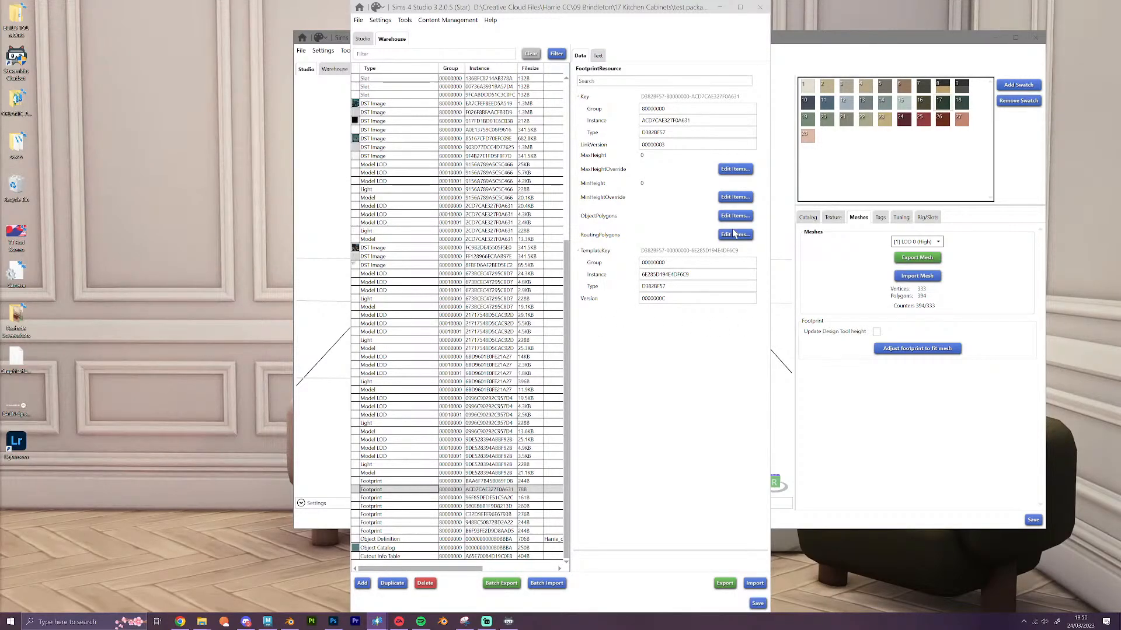
left_click(737, 169)
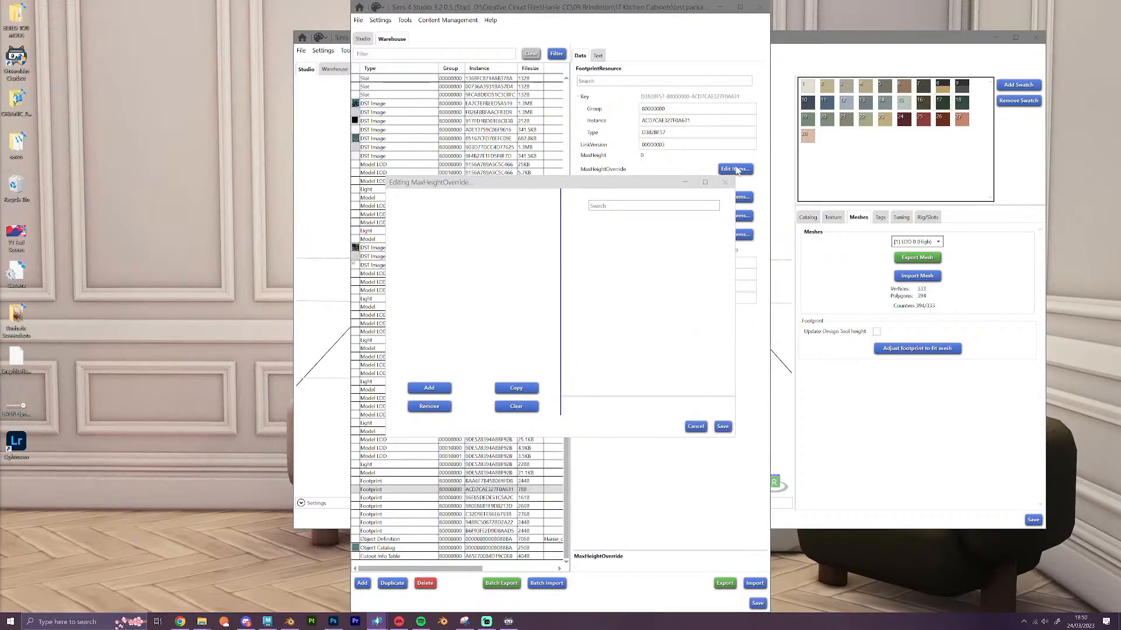
left_click(725, 182)
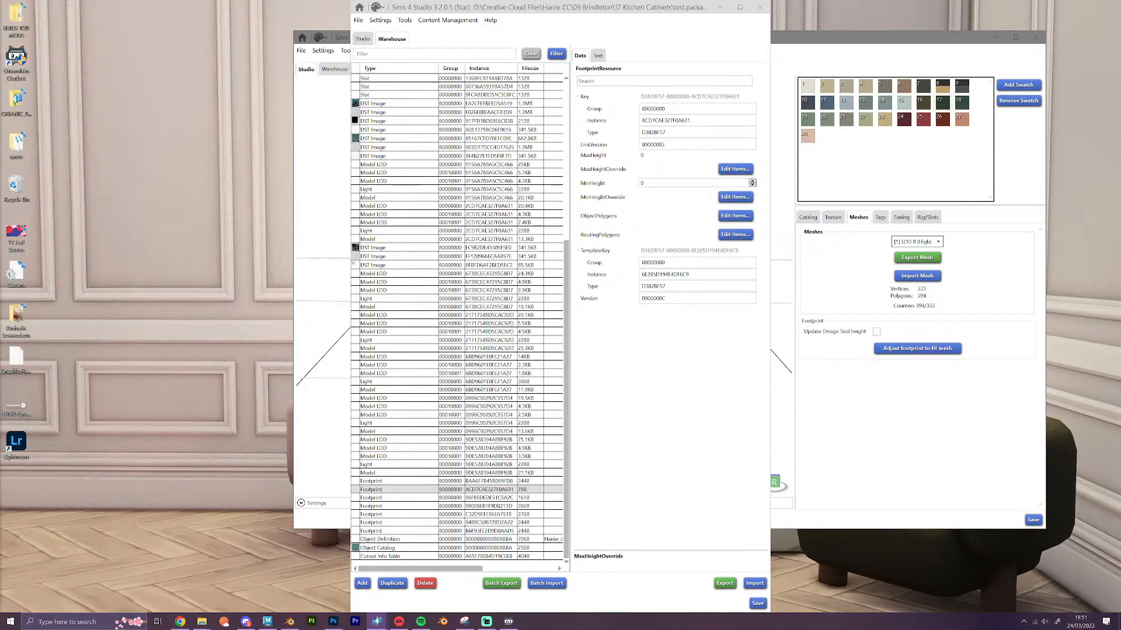
Examine the open footprint's ObjectPolygons and RoutingPolygons items, leaving both lists as they are
left_click(742, 219)
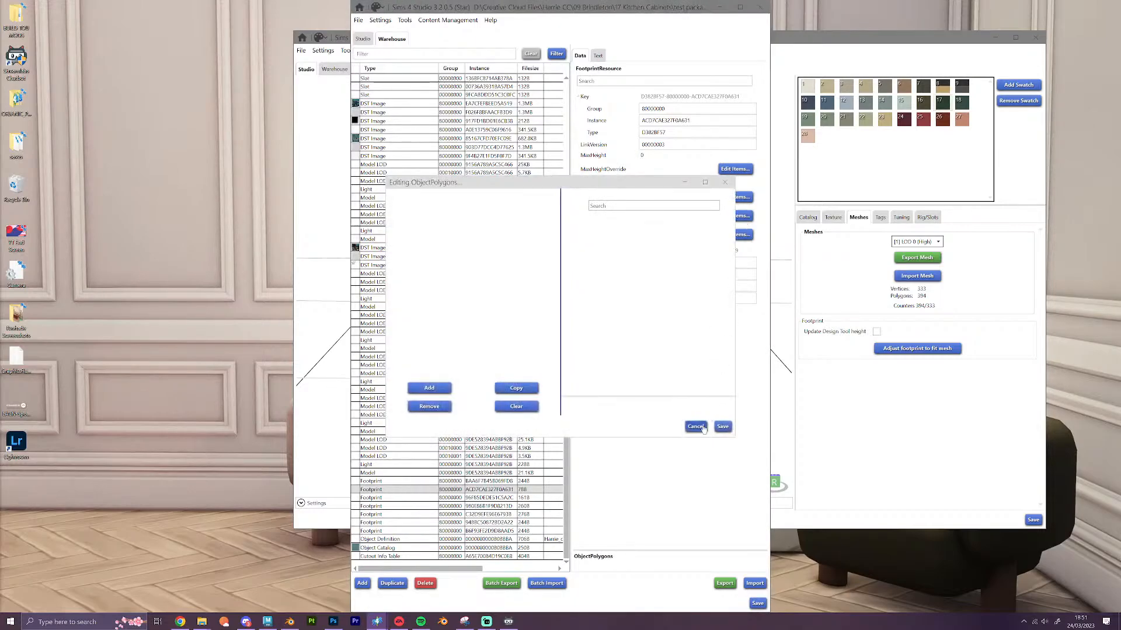
left_click(696, 426)
left_click(742, 217)
left_click(696, 426)
left_click(735, 234)
left_click(696, 426)
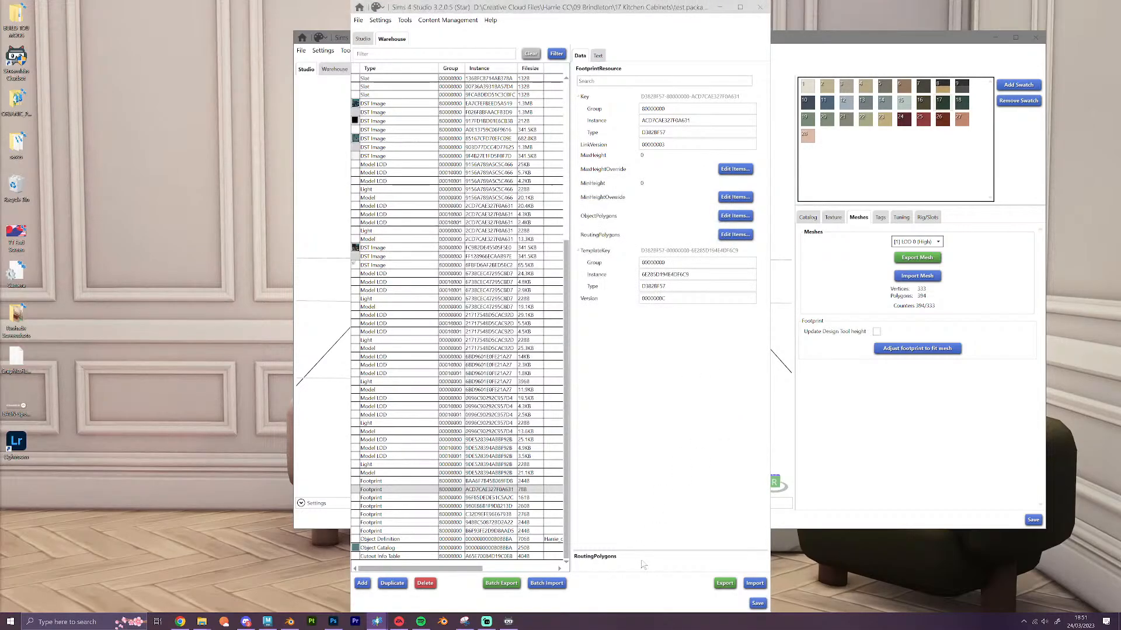
Export the open footprint to the 17 Kitchen Cabinets folder as tall cabinet footprint
left_click(732, 585)
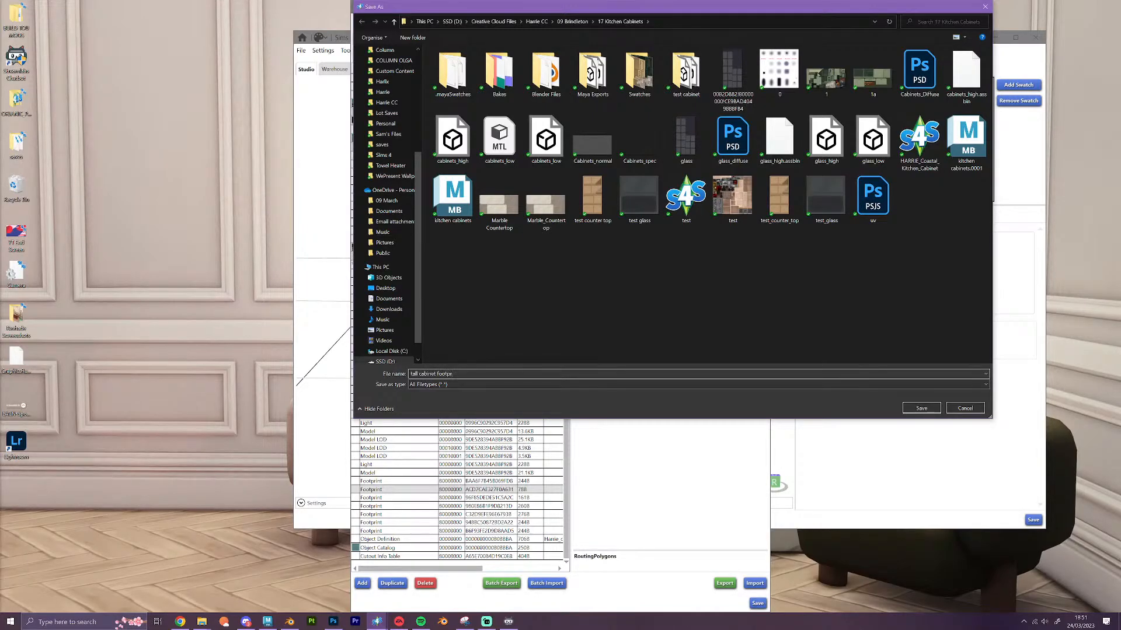
key("Return")
In the HARRIE_Coastal_Kitchen_Cabinet package's resource list, import tall cabinet footprint into the second Footprint resource and save the package
left_click(893, 452)
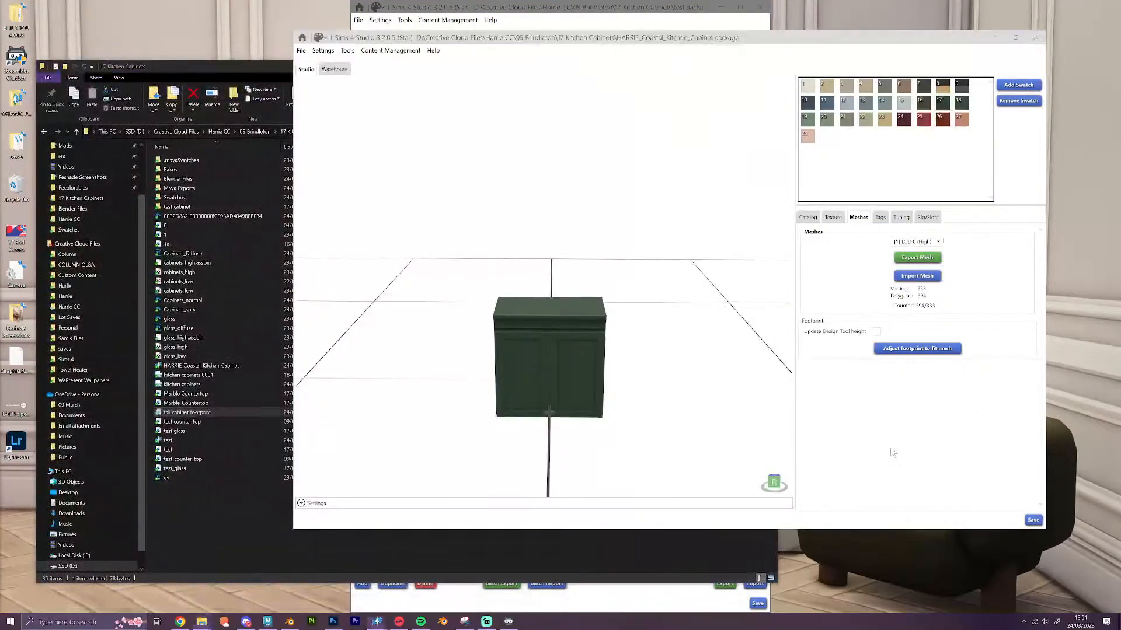
left_click(335, 69)
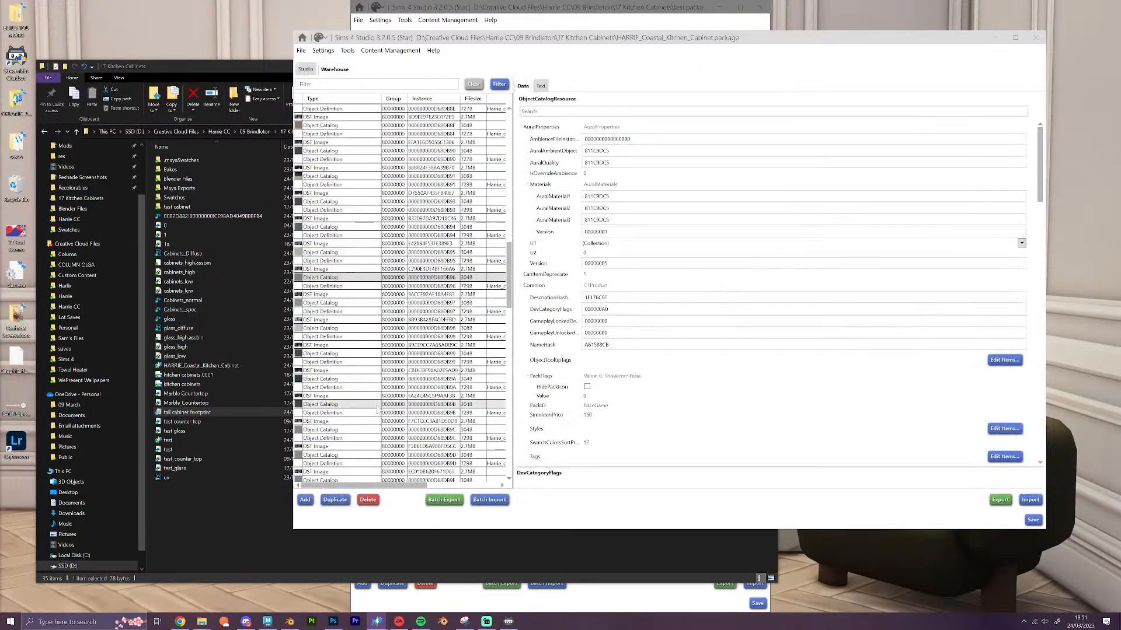
scroll(377, 410, "down", 10)
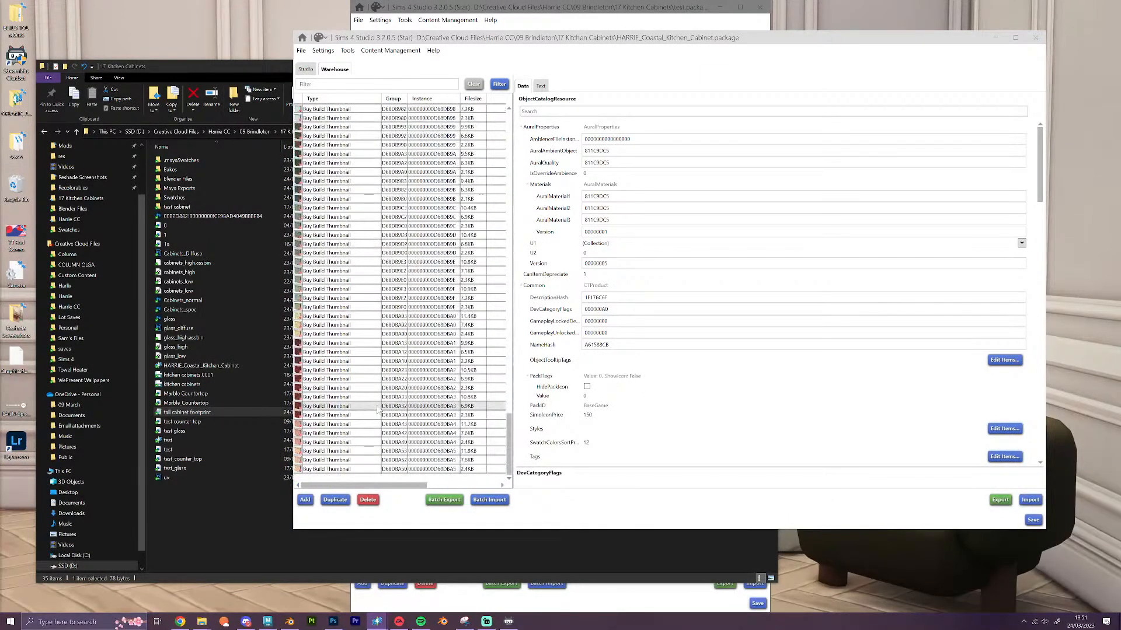
scroll(377, 410, "up", 15)
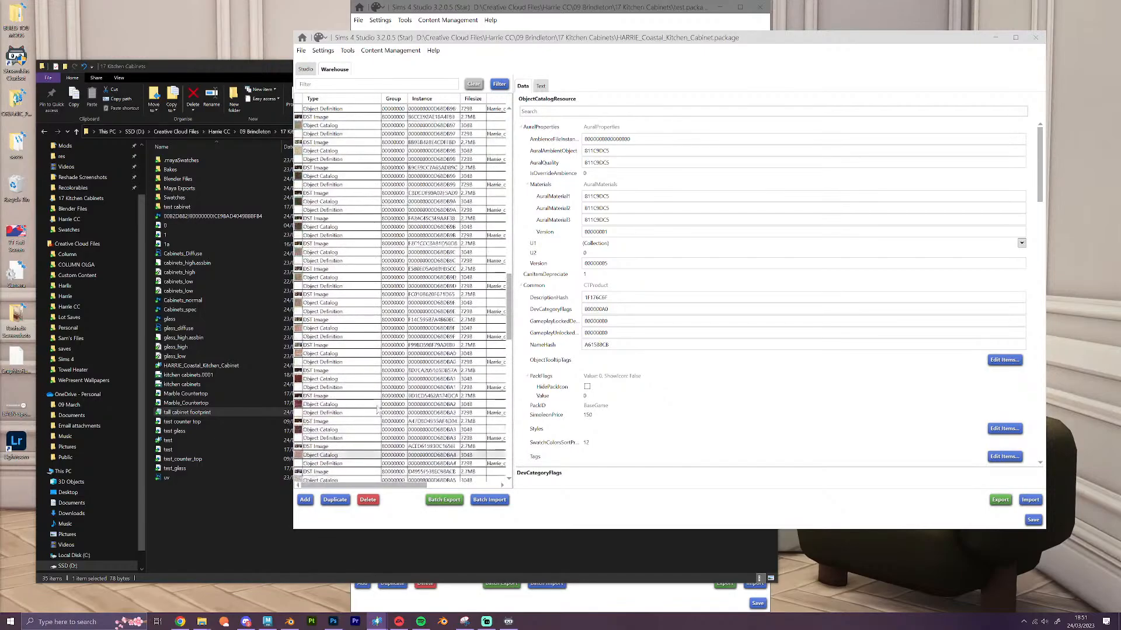
scroll(350, 327, "up", 20)
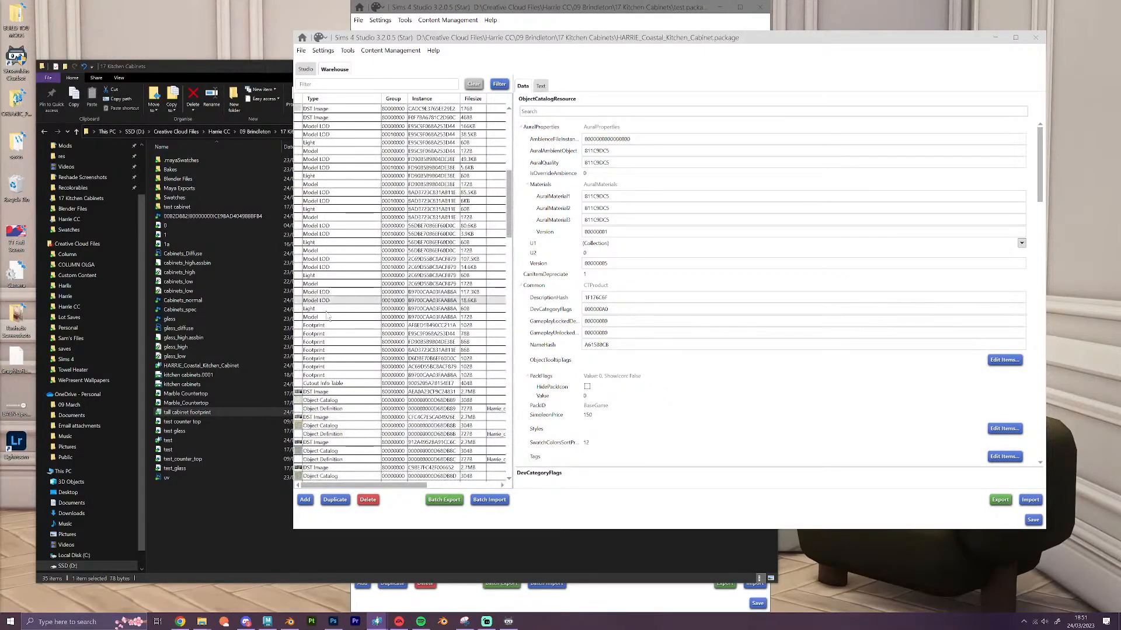
left_click(327, 333)
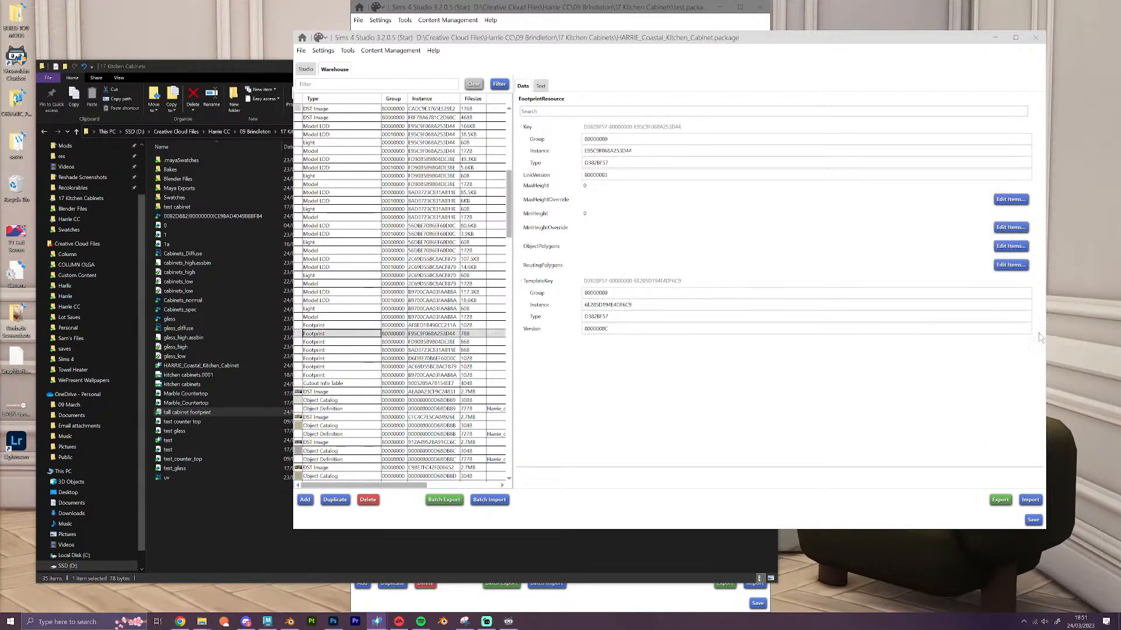
left_click(1030, 500)
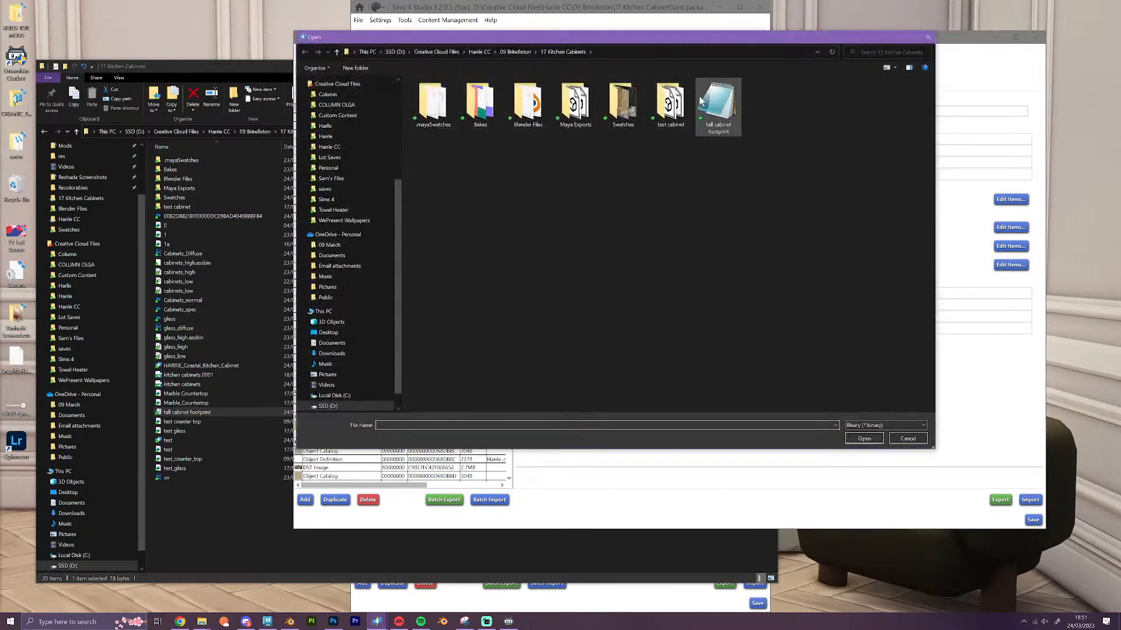
double_click(701, 102)
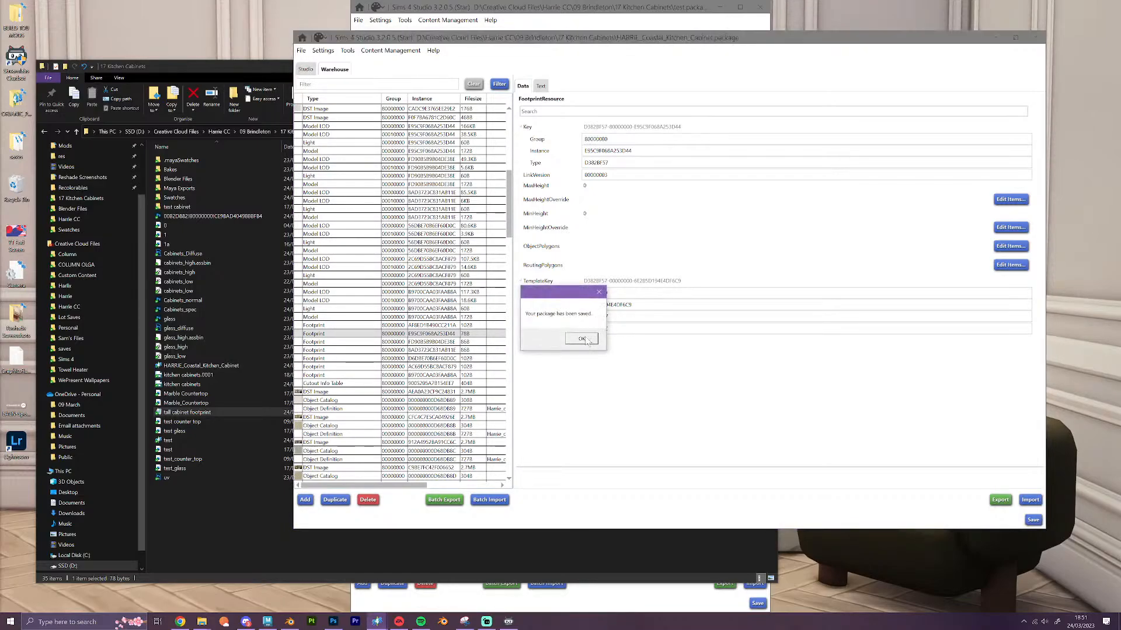
Open Blender file 1 from the Blender Files folder inside 17 Kitchen Cabinets
left_click(224, 89)
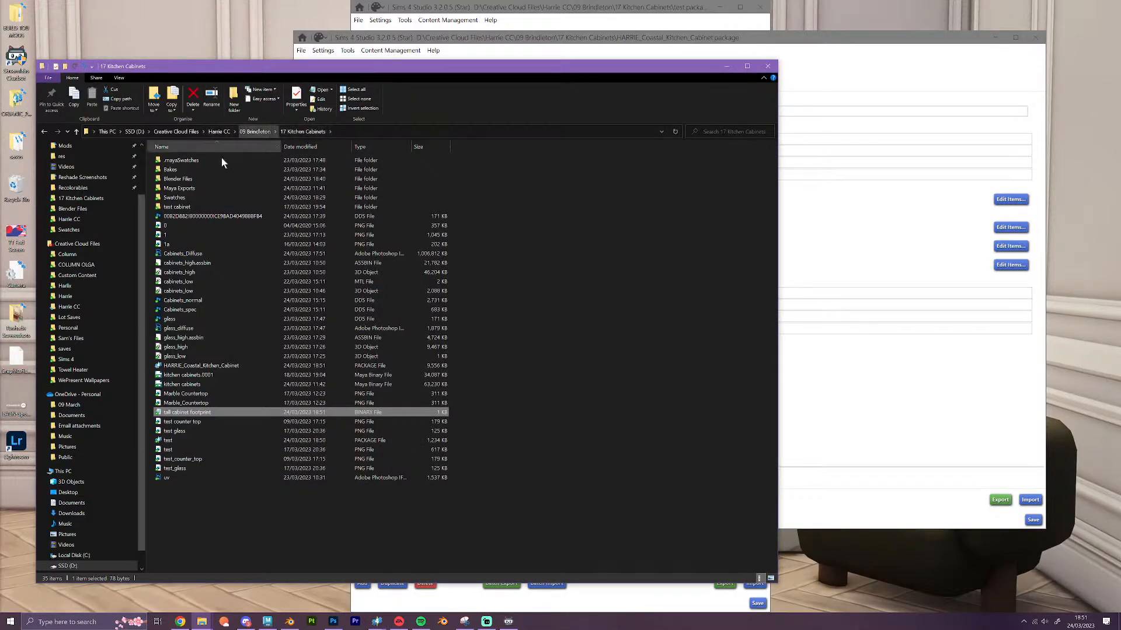
double_click(184, 179)
double_click(190, 160)
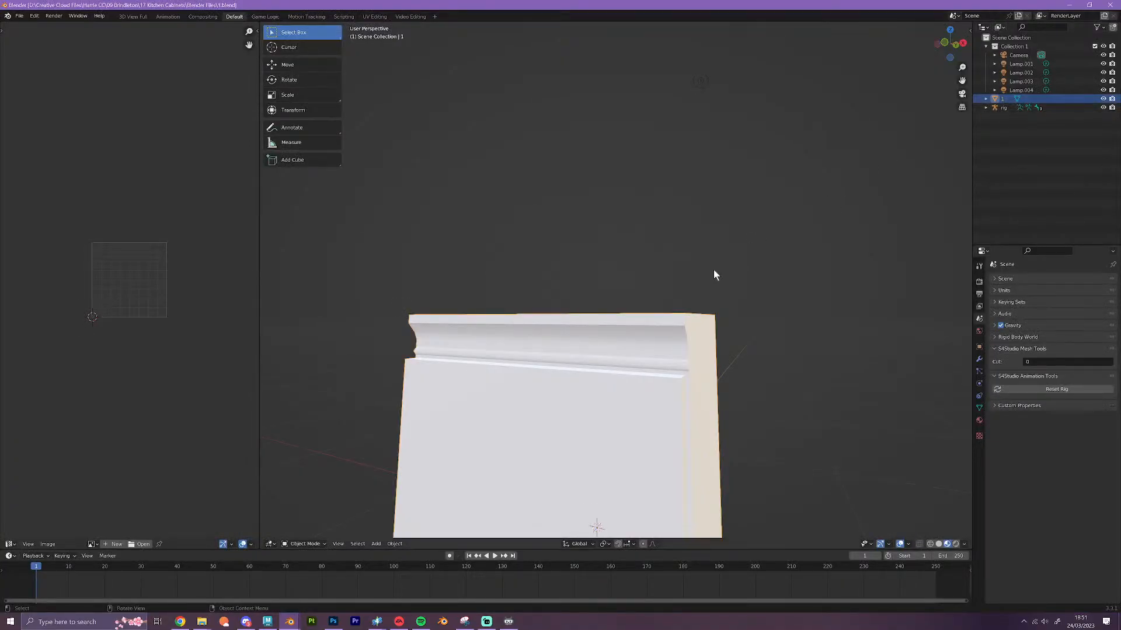
Move the cabinet mesh vertically with a Z offset of -0.026, save 1.blend and close it
left_click(287, 65)
middle_click_drag(671, 265, 577, 413)
left_click_drag(605, 391, 604, 399)
left_click(396, 528)
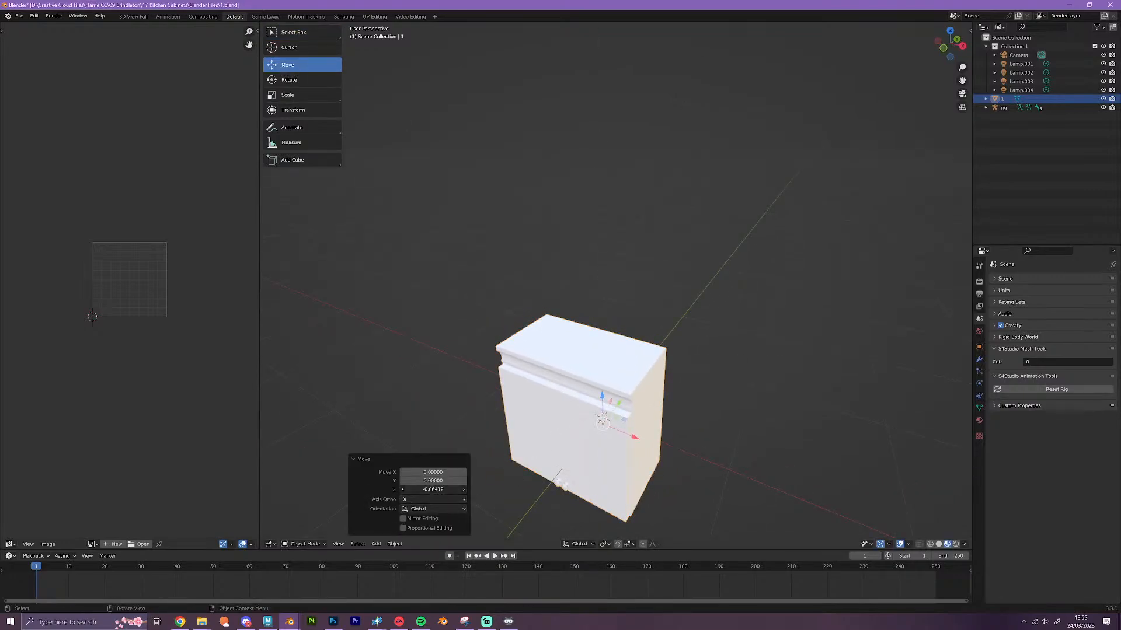
left_click(432, 490)
left_click_drag(425, 490, 414, 490)
type("26")
key("Return")
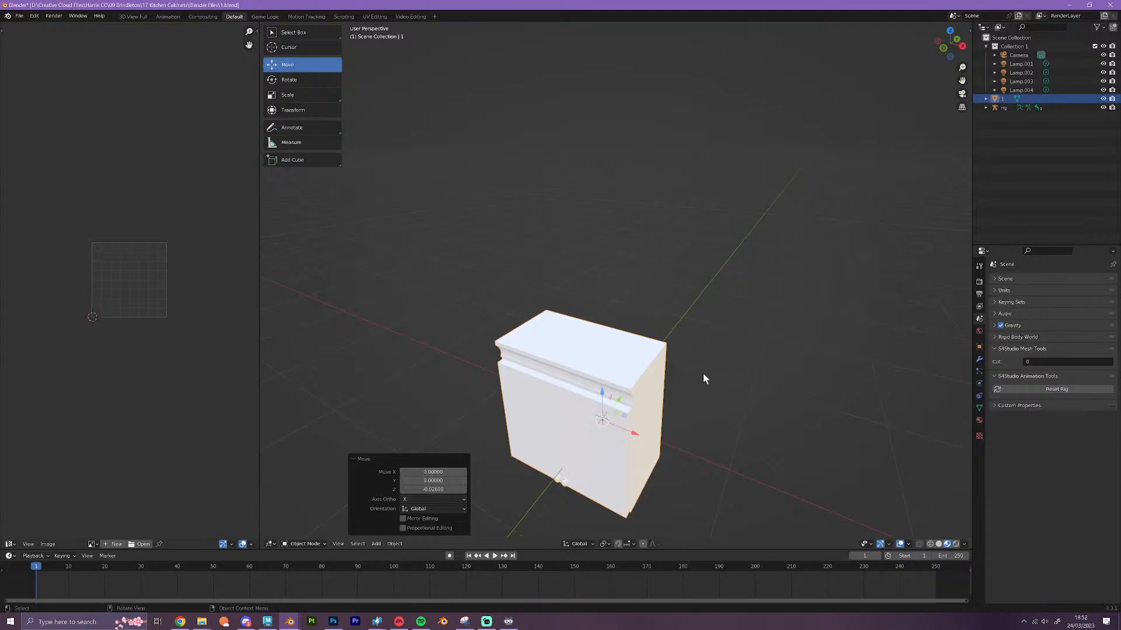
key("ctrl+s")
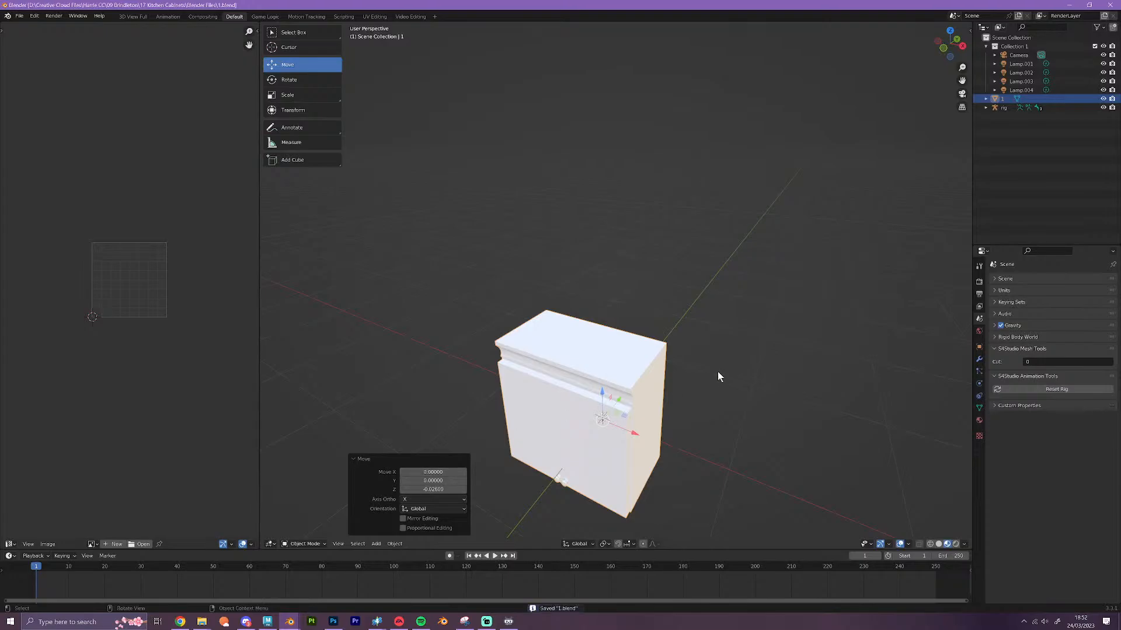
left_click(1113, 6)
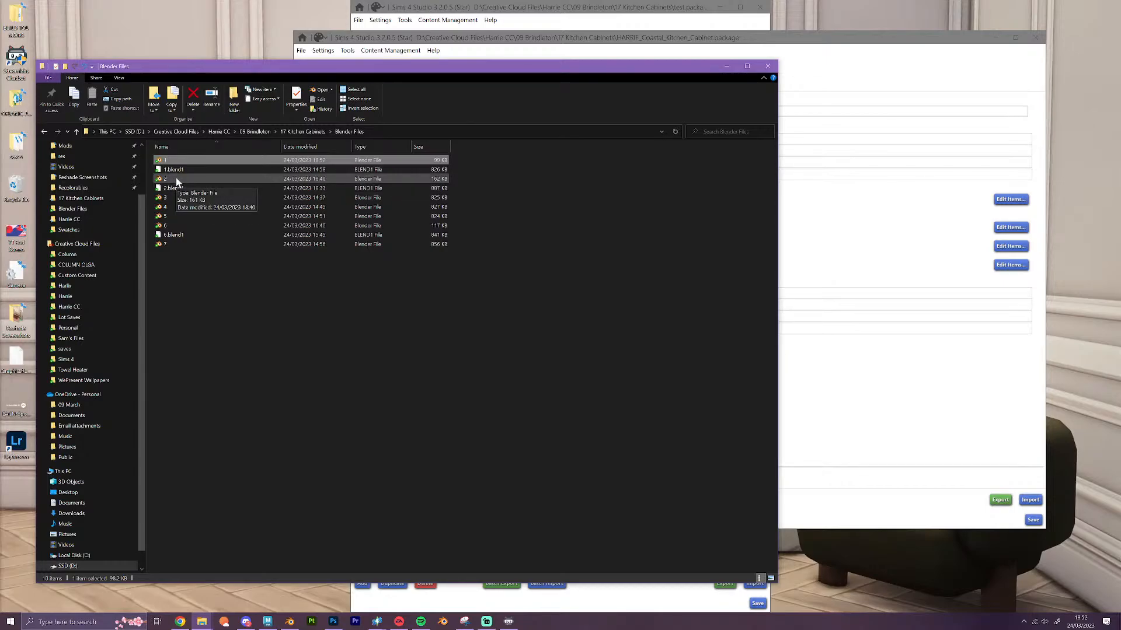
Open Blender file 3, move the cabinet mesh by -0.026 on Z, save the file and close it
double_click(173, 196)
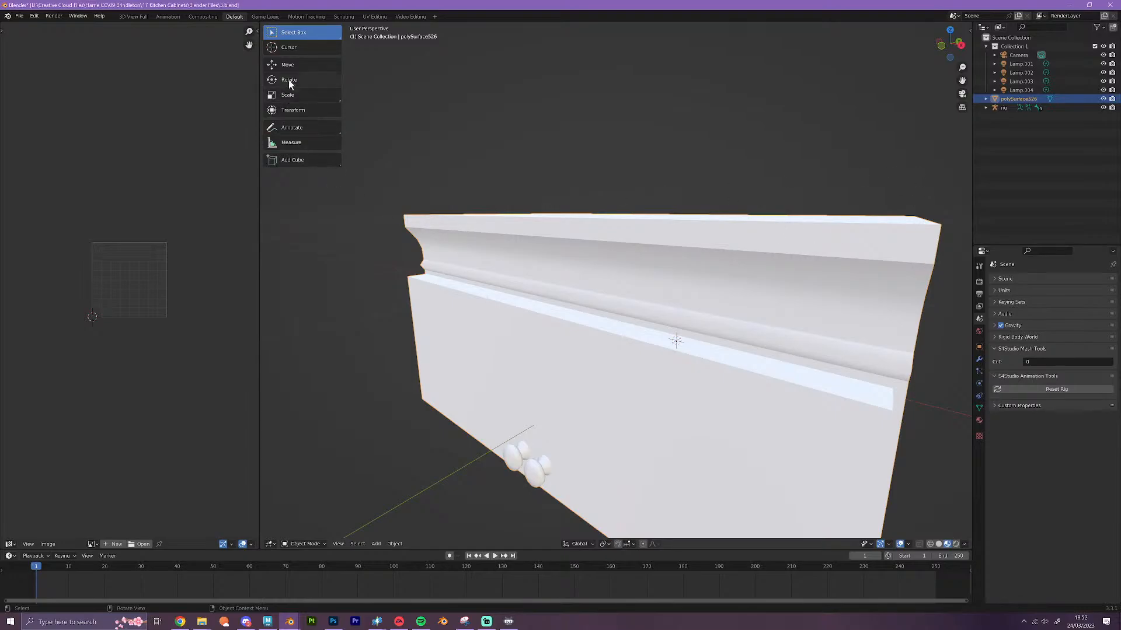
left_click(287, 64)
left_click_drag(677, 308, 614, 382)
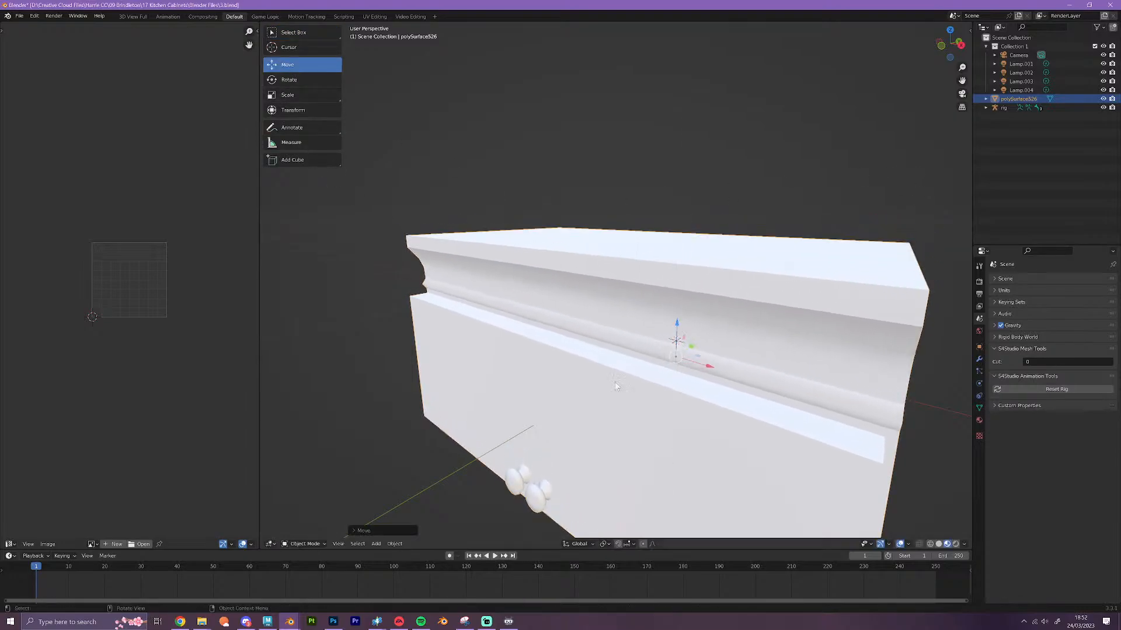
left_click(387, 530)
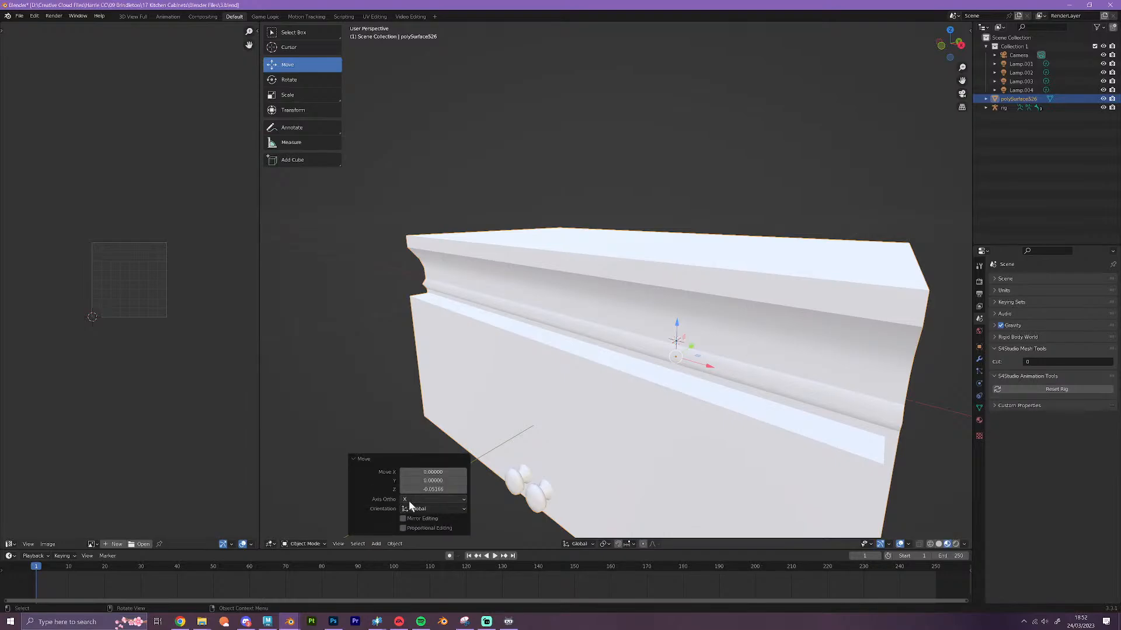
left_click(446, 489)
left_click_drag(437, 490, 415, 489)
type("2")
key("Return")
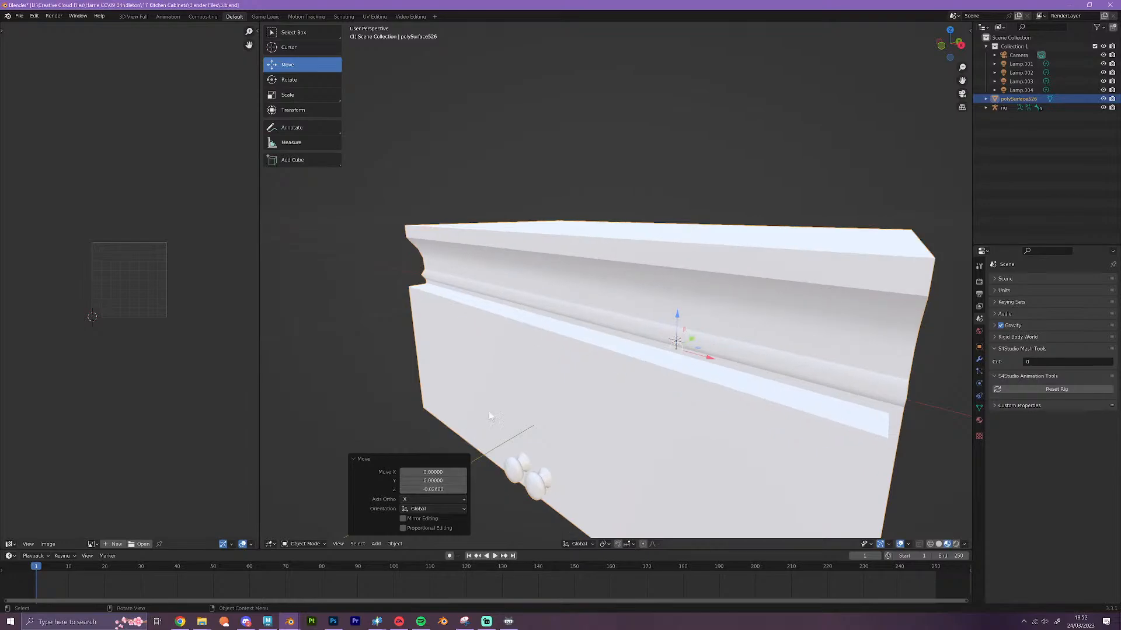
left_click(1110, 4)
Open Blender file 4, move both corner cabinet meshes together by -0.026 on Z, save the file and close it
double_click(187, 216)
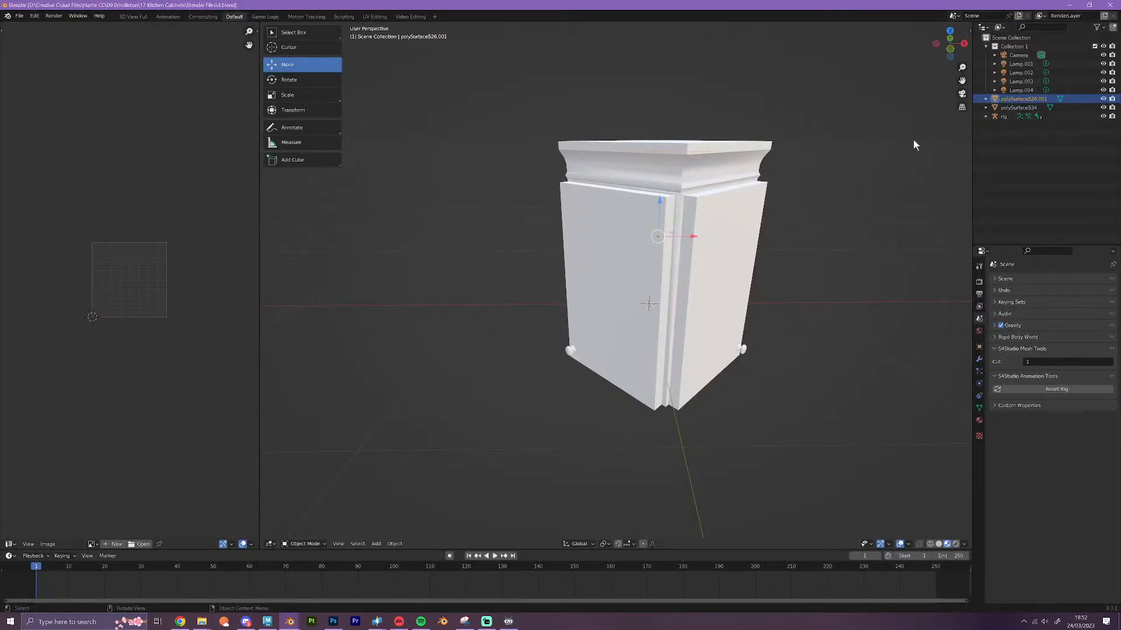
left_click(1000, 108, "ctrl")
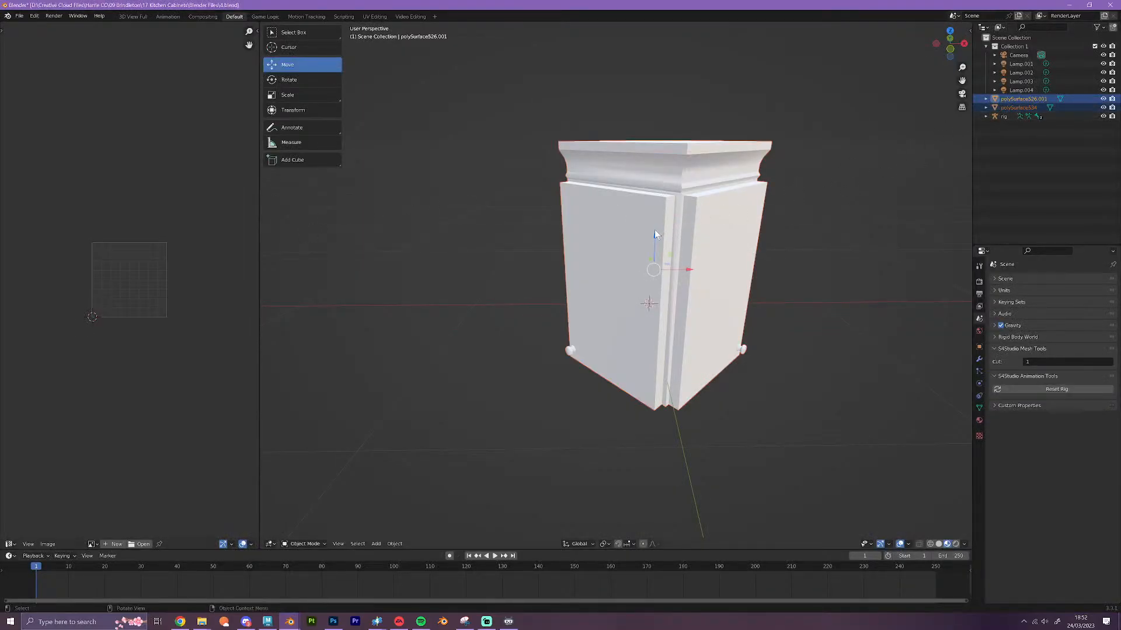
left_click_drag(653, 233, 654, 240)
left_click(426, 489)
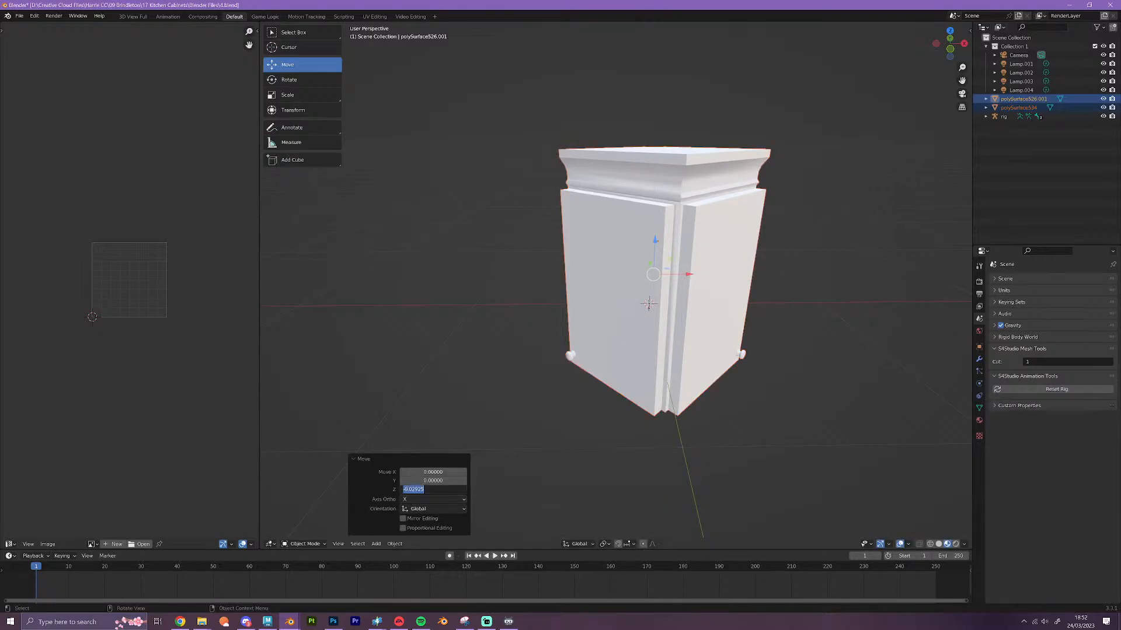
left_click_drag(425, 489, 418, 489)
key("Return")
key("ctrl+s")
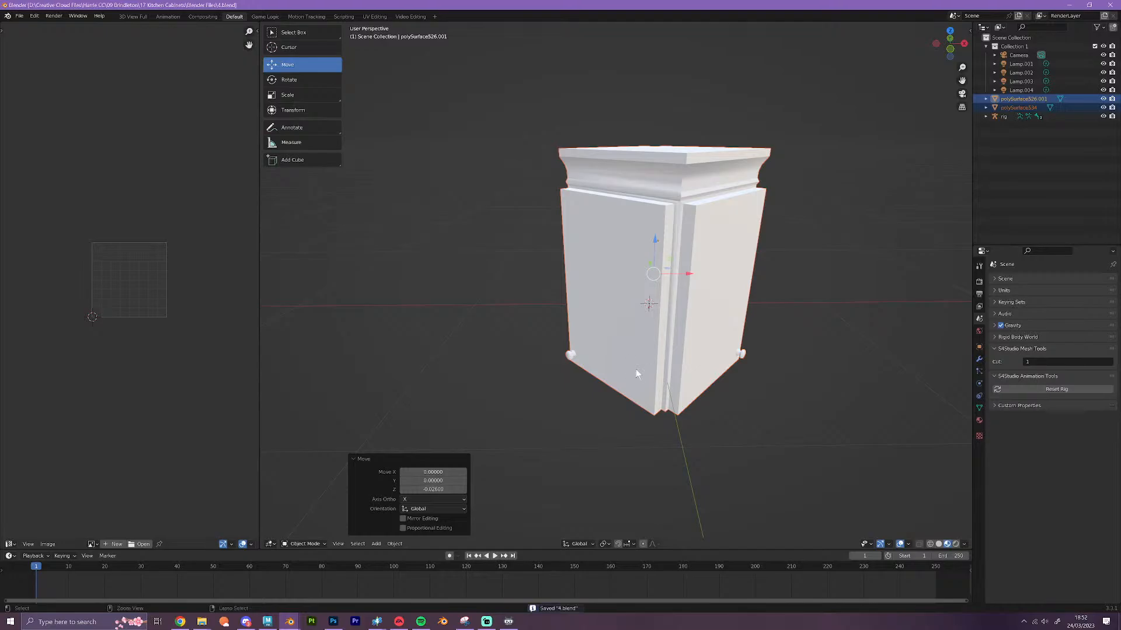
left_click(1109, 7)
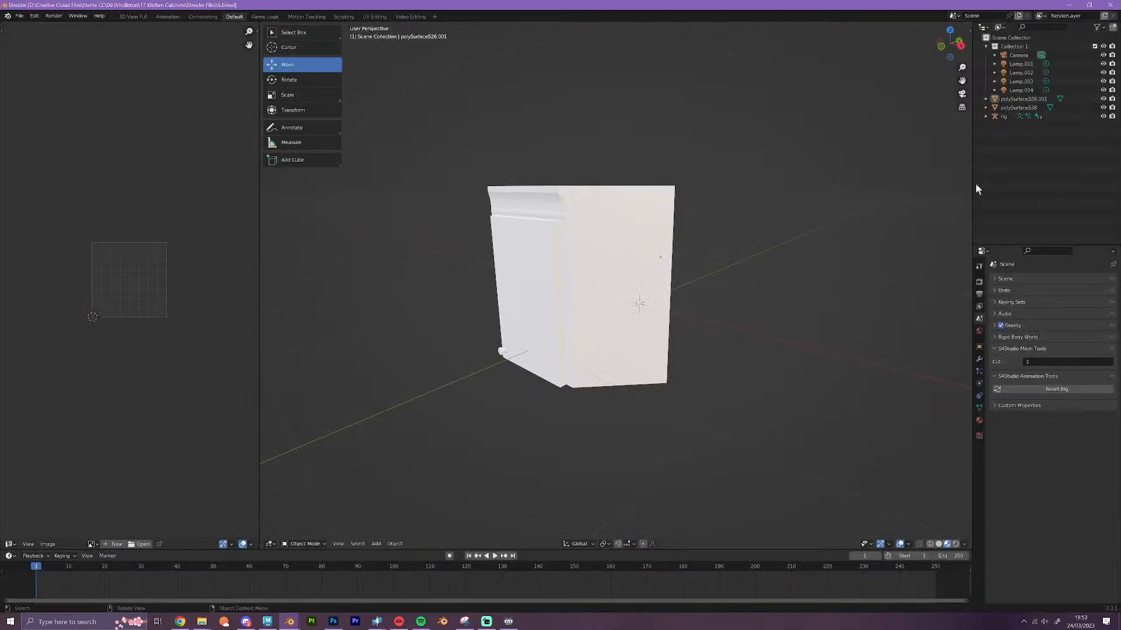
In Blender file 5, move both cabinet meshes together by -0.026 on Z, save the file and close it
left_click(1018, 108, "shift")
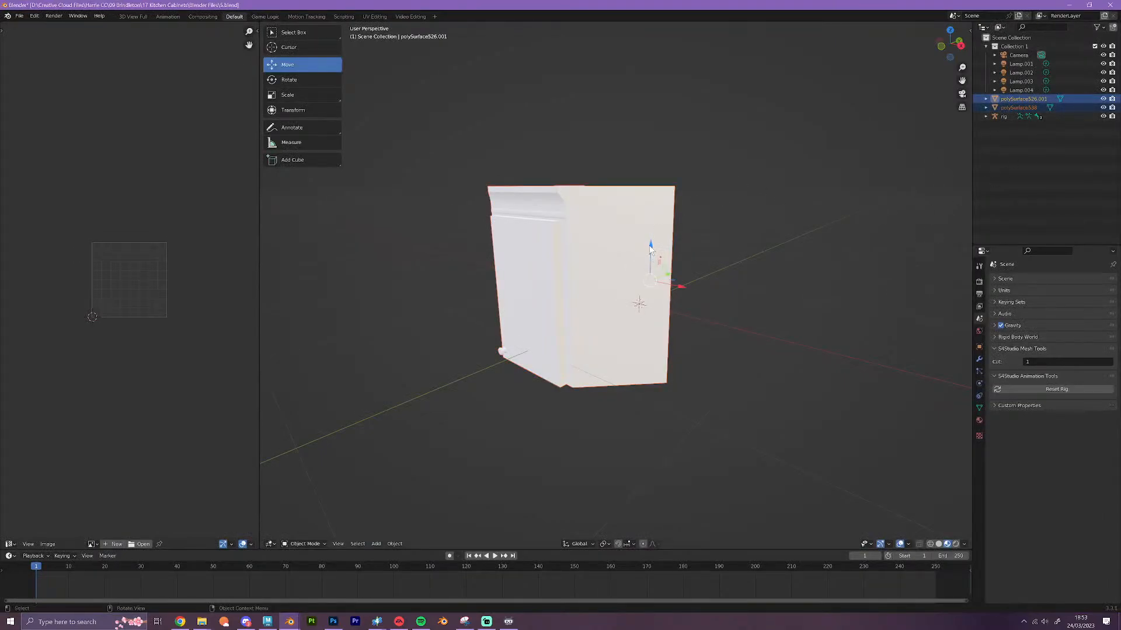
left_click_drag(649, 255, 648, 265)
left_click(439, 490)
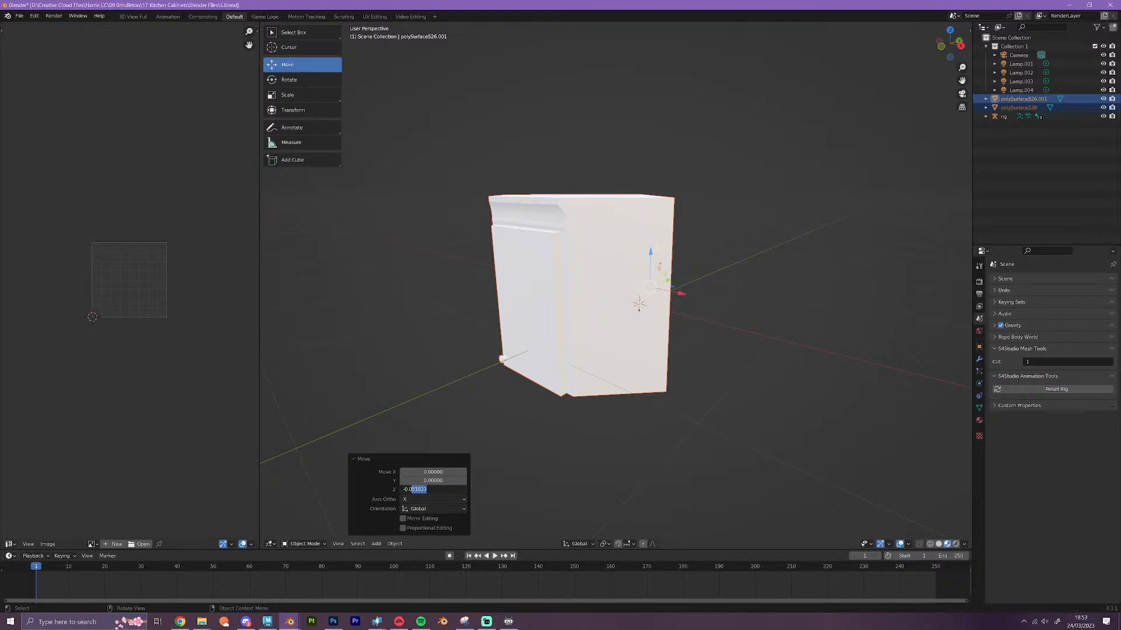
type("026")
key("Return")
key("ctrl+s")
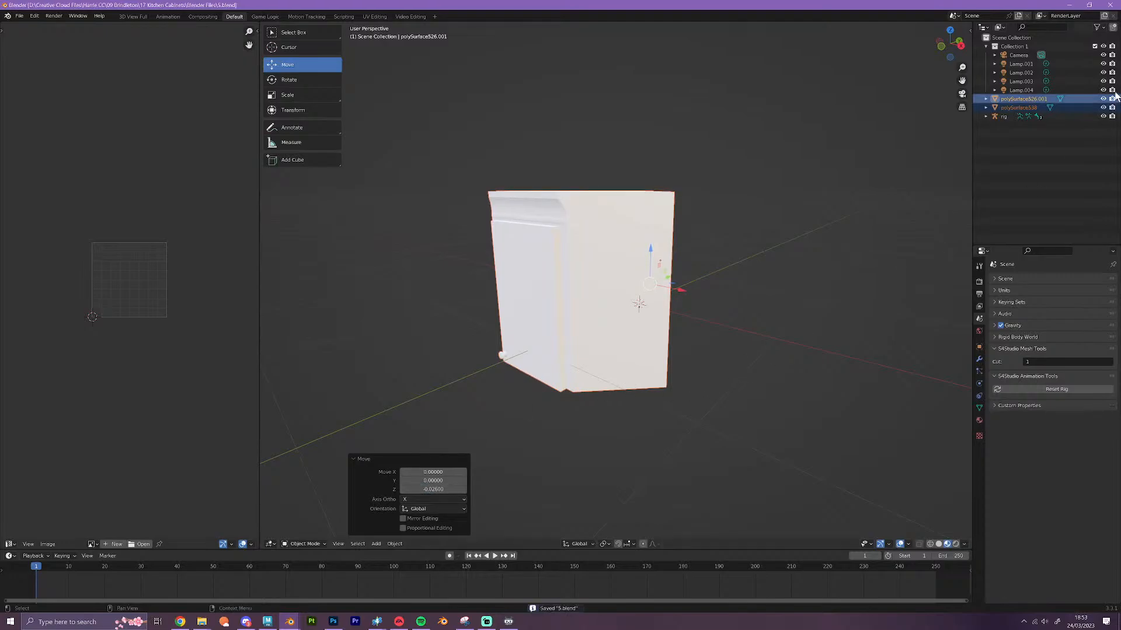
left_click(1109, 4)
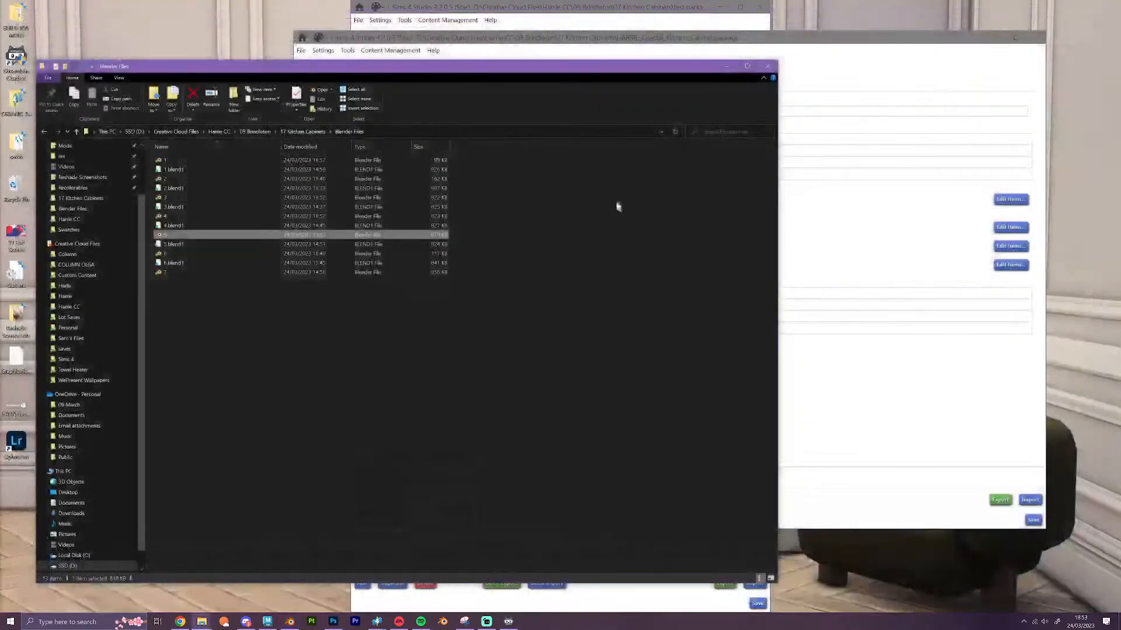
Open Blender file 6 and unhide the mesh of the door's window panes
double_click(169, 254)
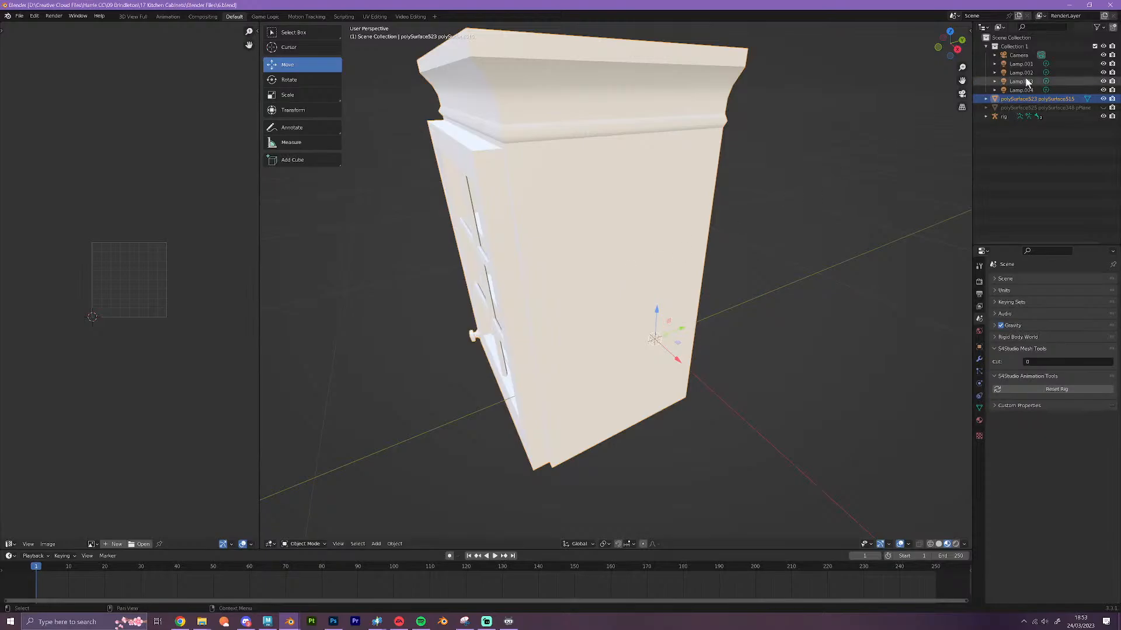
left_click(1062, 107, "ctrl")
left_click(1103, 107)
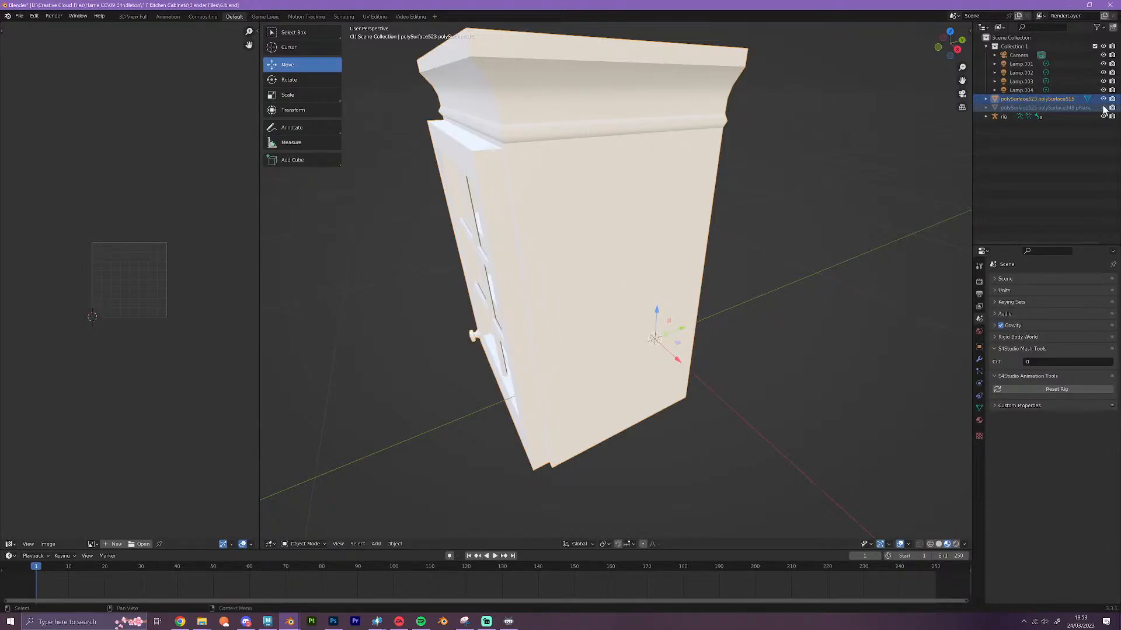
Select the cabinet and window pane meshes in file 6 and move them together by -0.026 on Z
left_click(1027, 110, "ctrl")
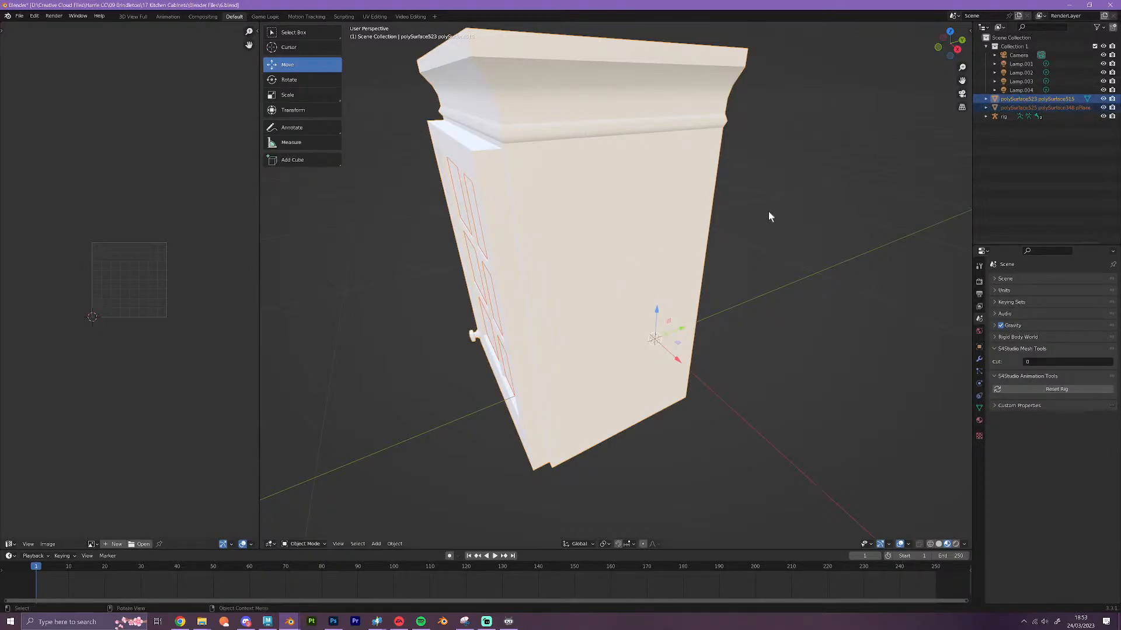
left_click_drag(655, 315, 649, 341)
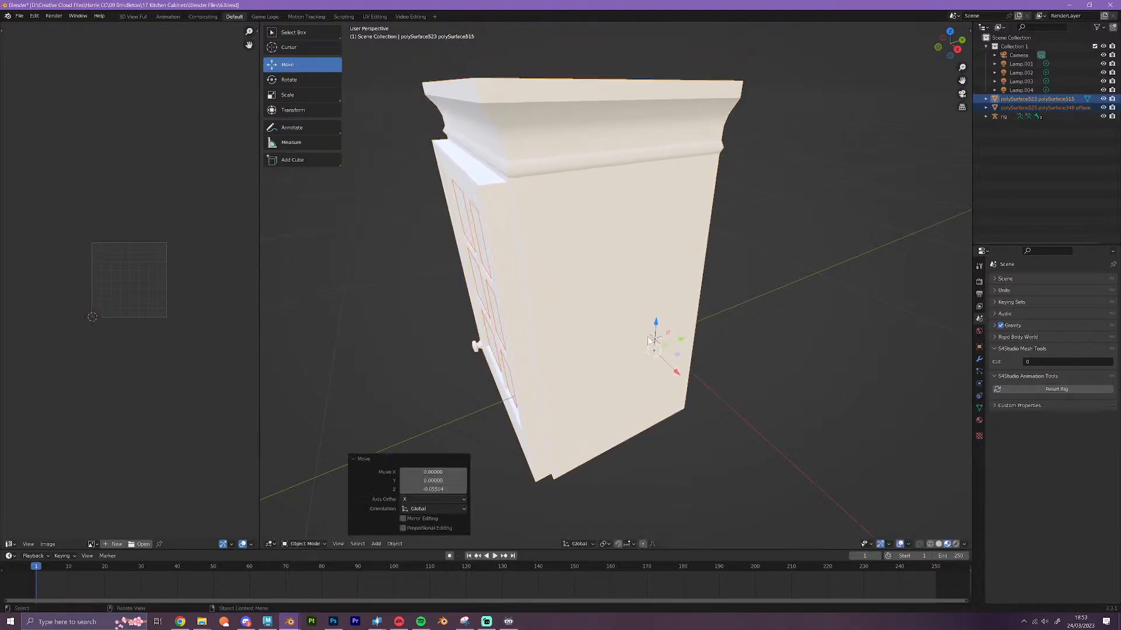
left_click(432, 490)
left_click_drag(433, 490, 414, 490)
type("26")
key("Return")
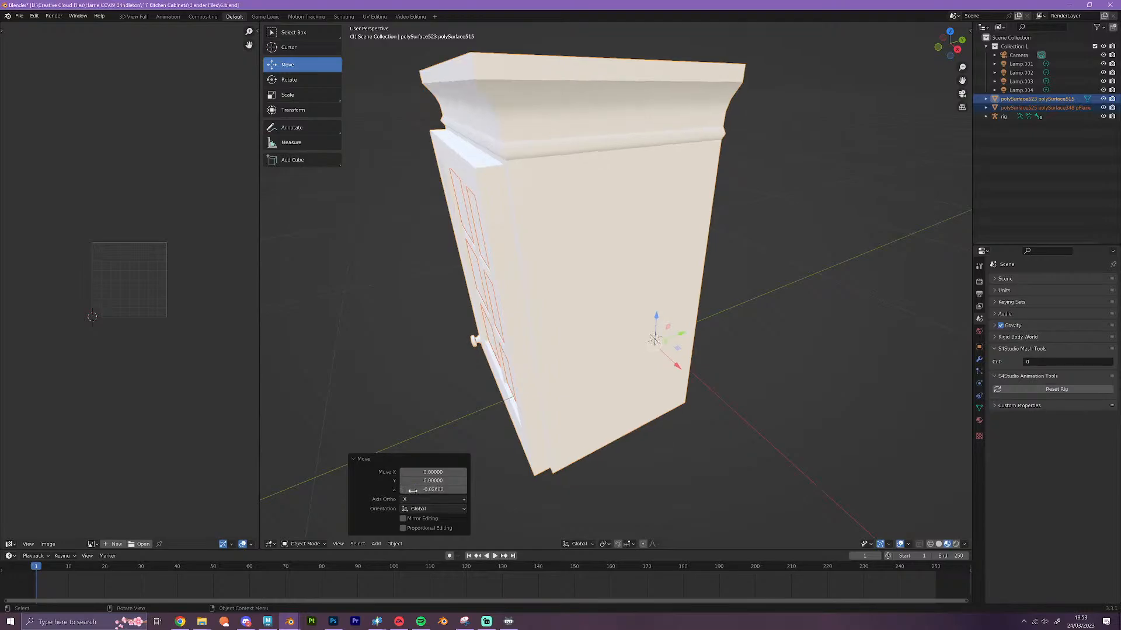
Save and close Blender file 6, then open Blender file 7
key("ctrl+s")
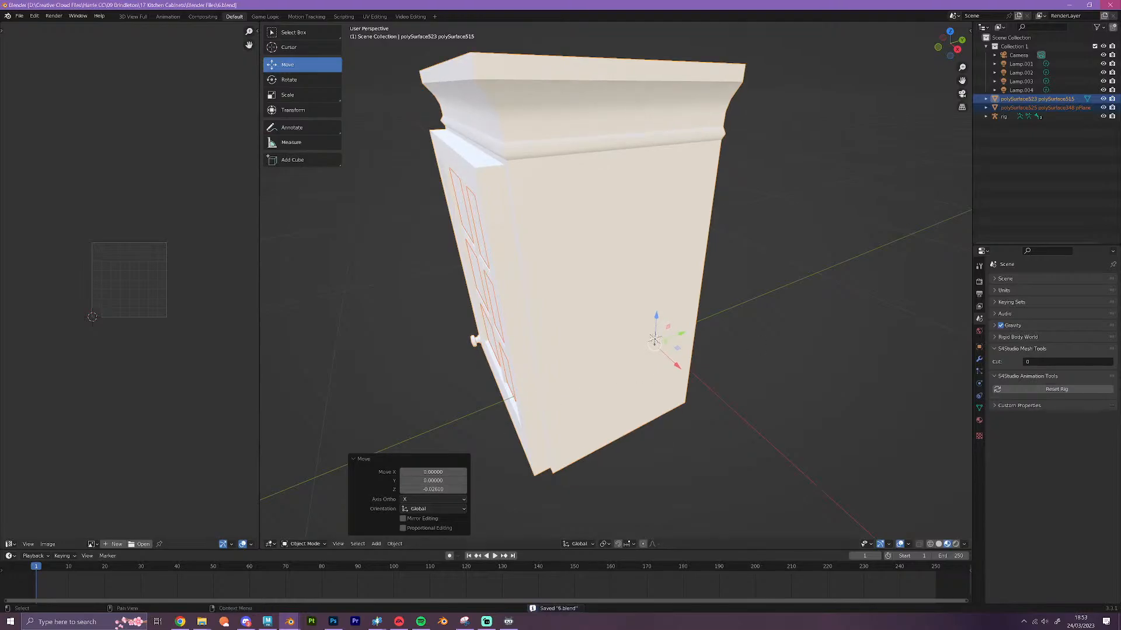
left_click(1110, 4)
left_click(208, 273)
double_click(208, 273)
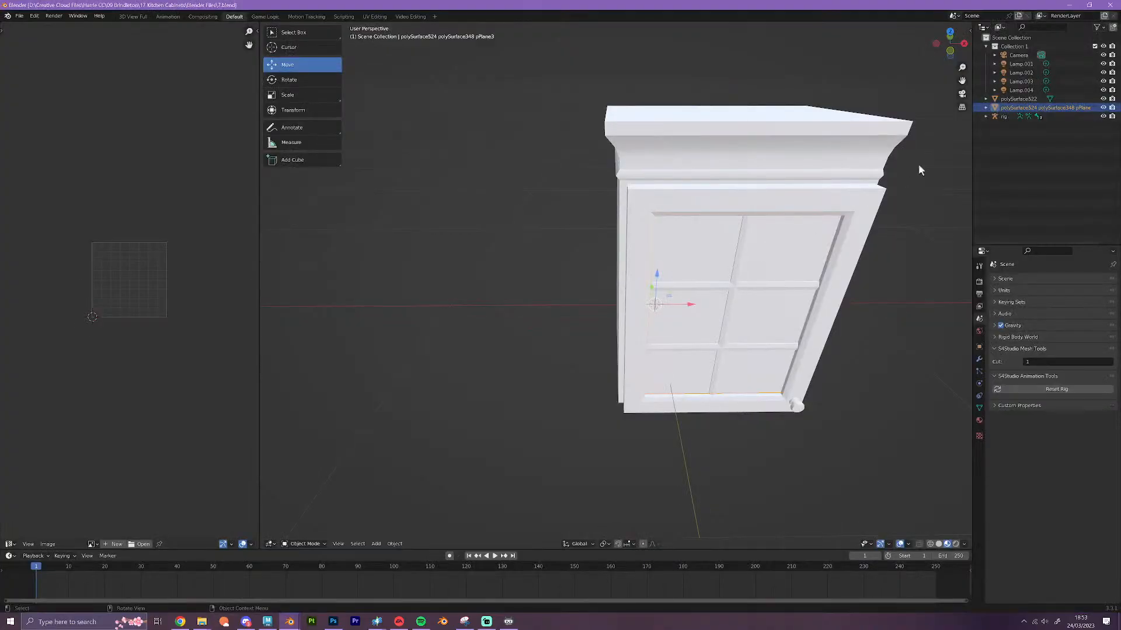
Move the cabinet and window pane meshes in file 7 together by -0.026 on Z, save the file and minimise Blender
left_click(1018, 99, "ctrl")
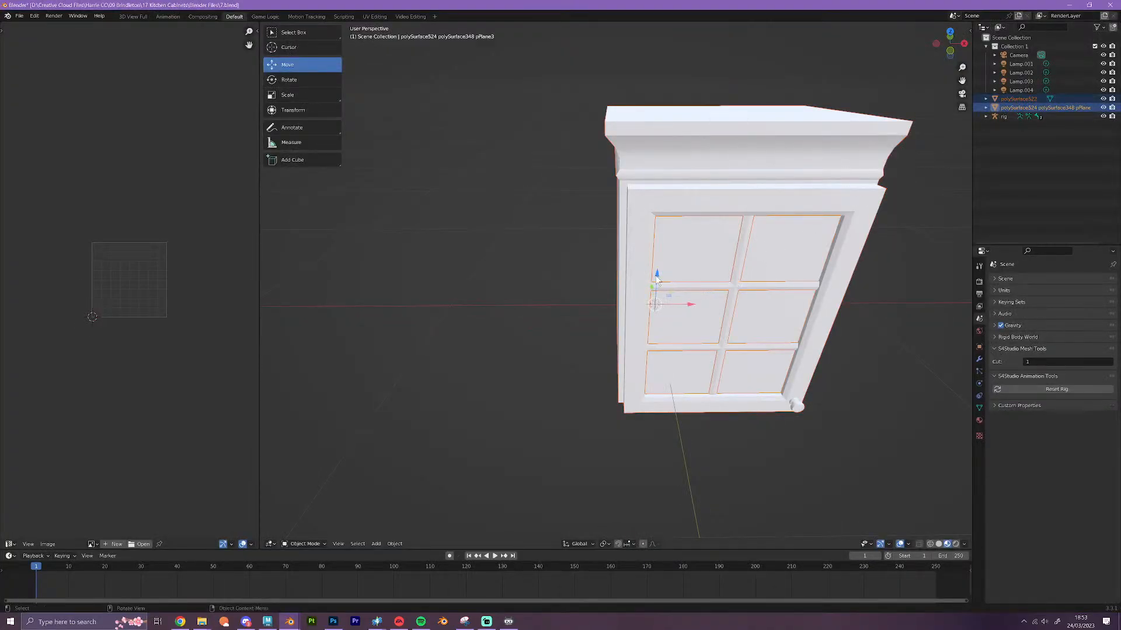
left_click_drag(656, 280, 657, 292)
double_click(433, 489)
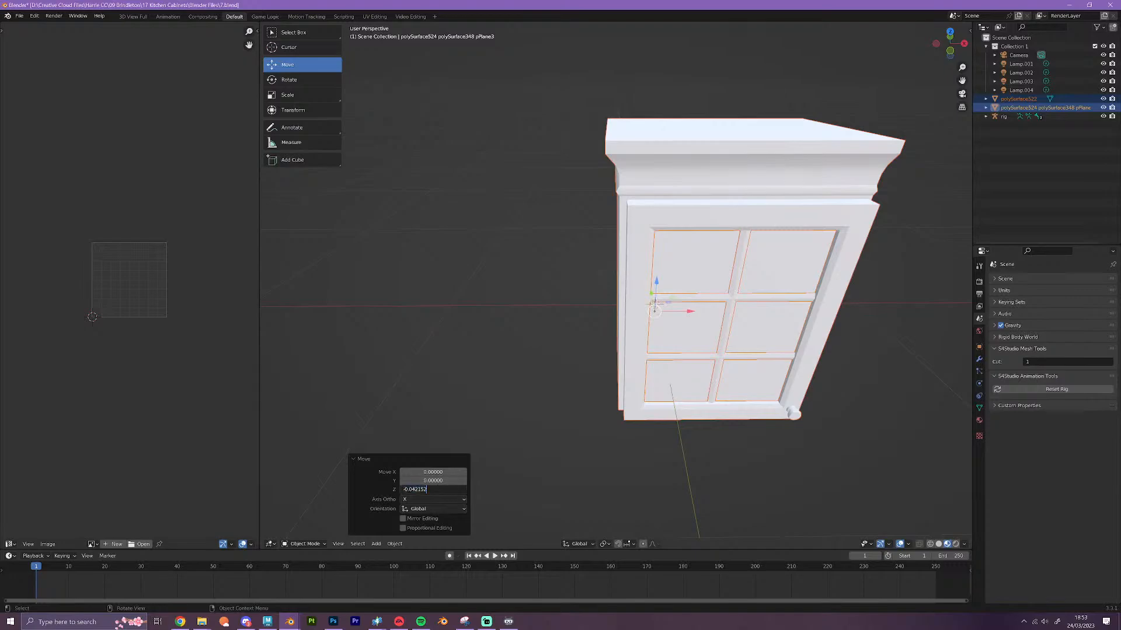
left_click_drag(427, 489, 412, 489)
type("26")
key("Return")
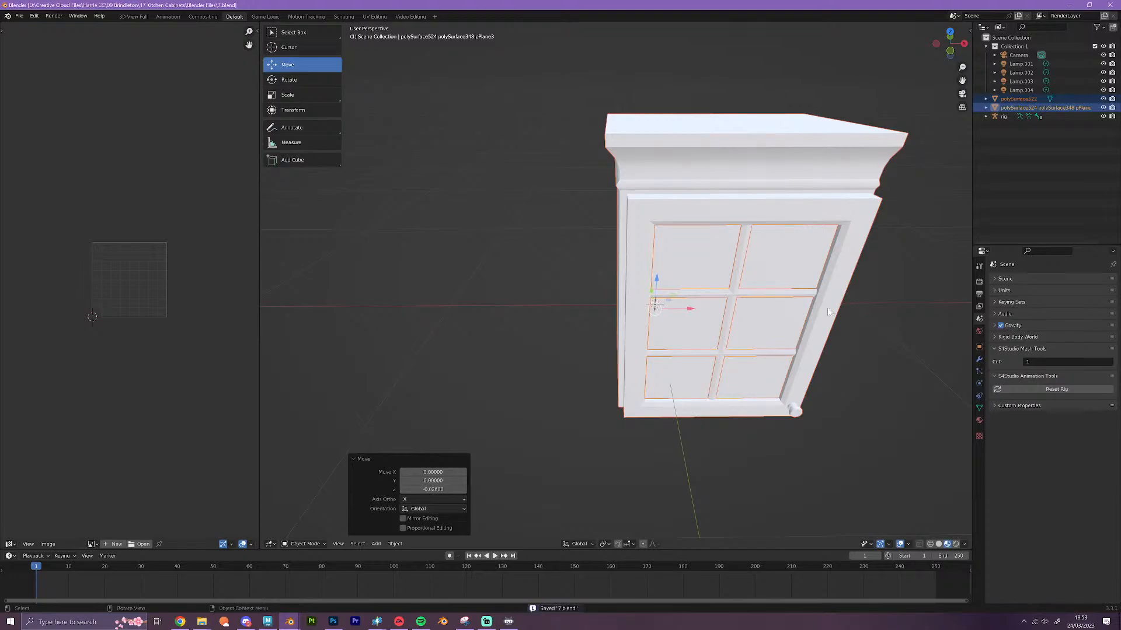
left_click(1068, 5)
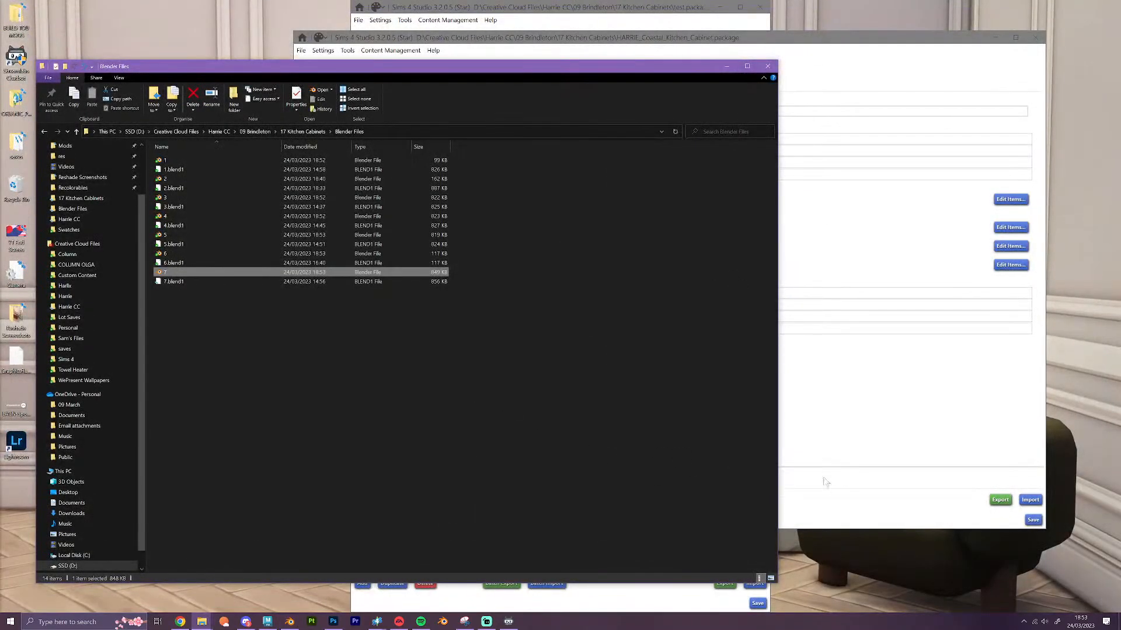
In Sims 4 Studio, import Blender file 1 from the Blender Files folder into both [1] LOD 0 (High) and [1] Shadow LOD 0 (High)
left_click(825, 482)
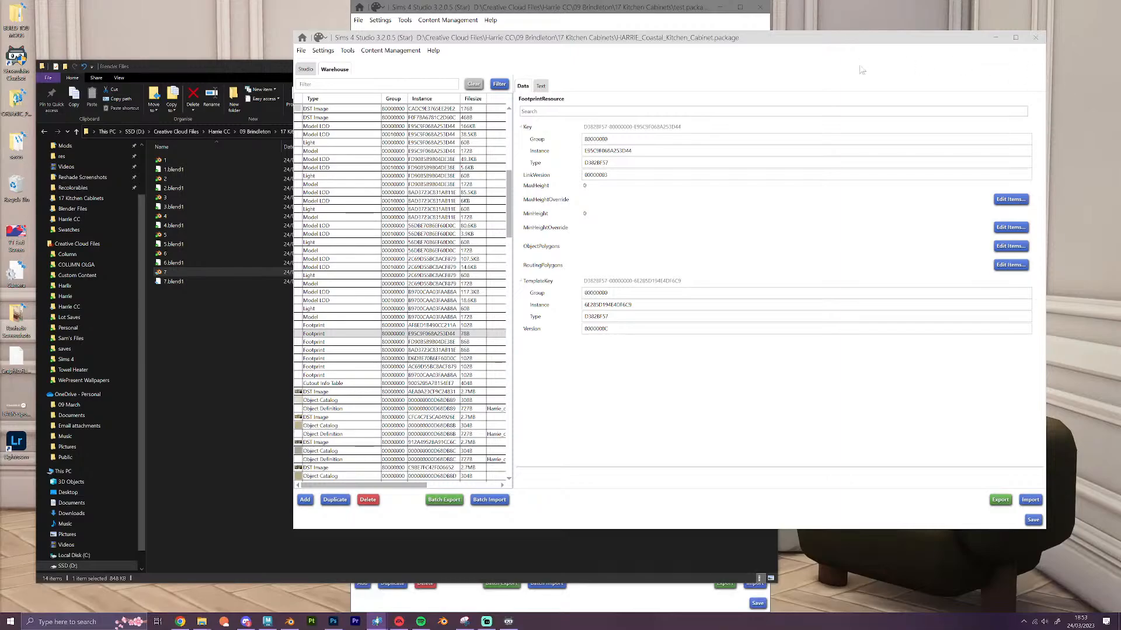
left_click(305, 68)
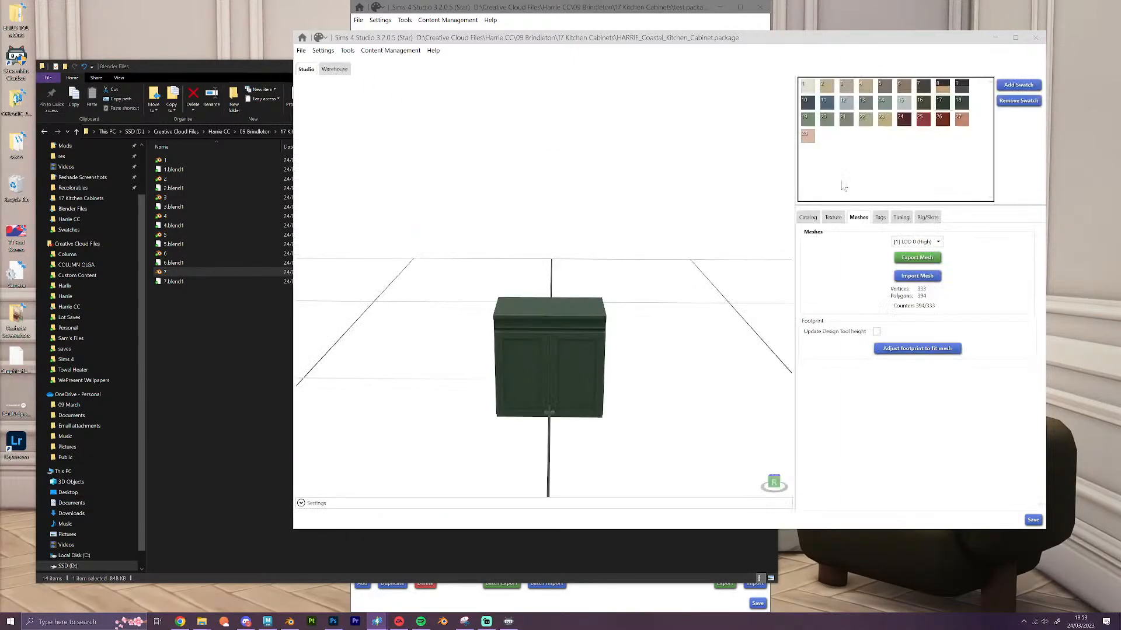
left_click(918, 276)
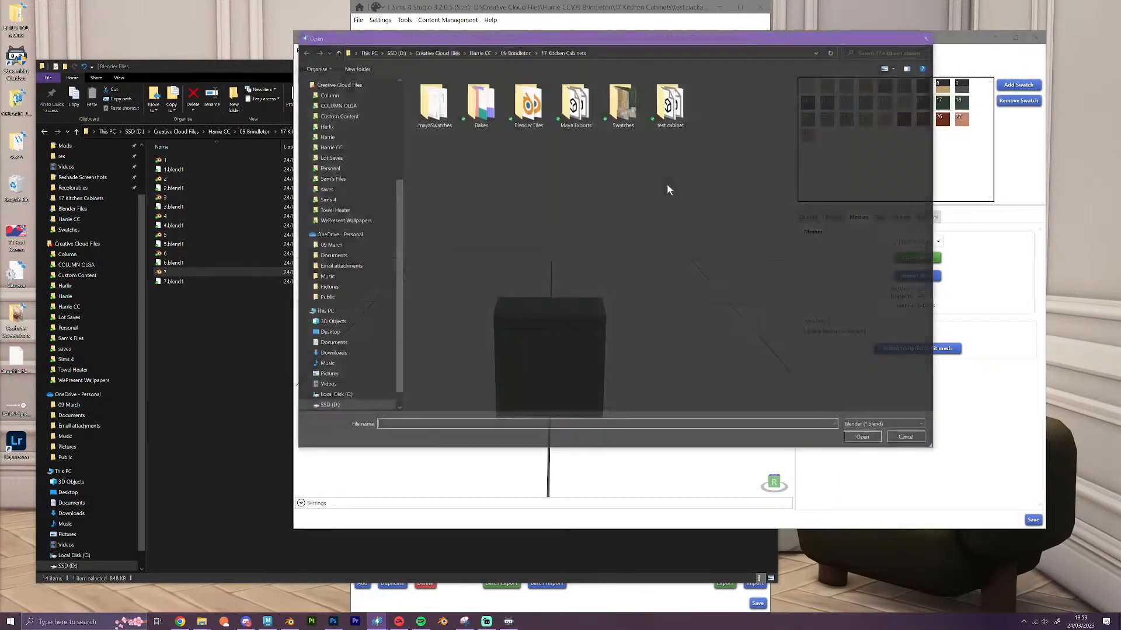
double_click(528, 104)
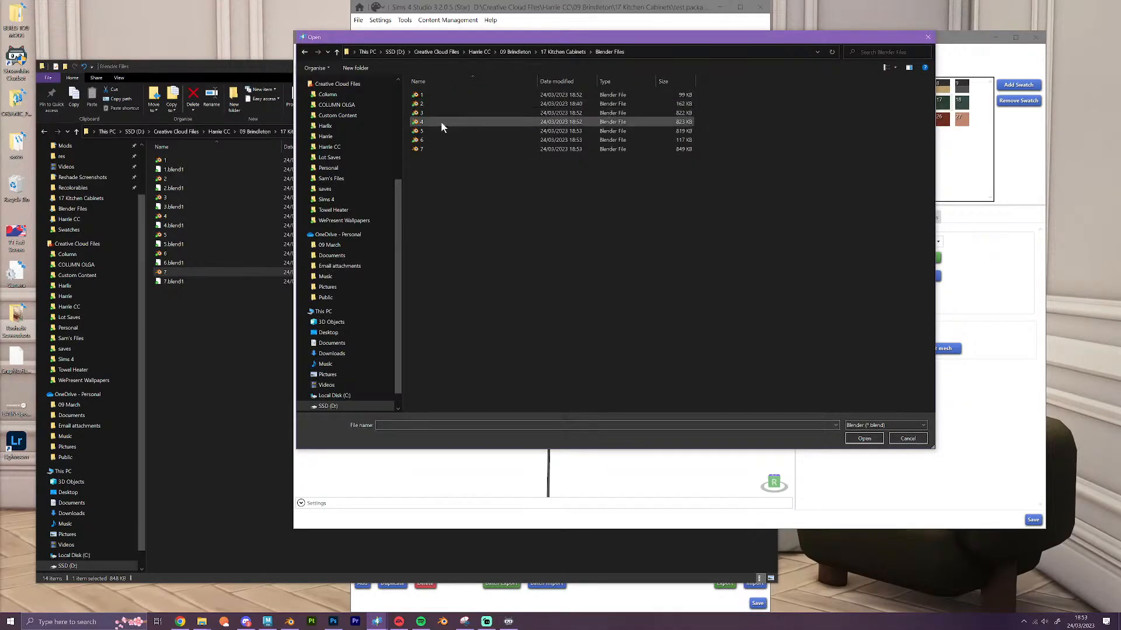
double_click(429, 93)
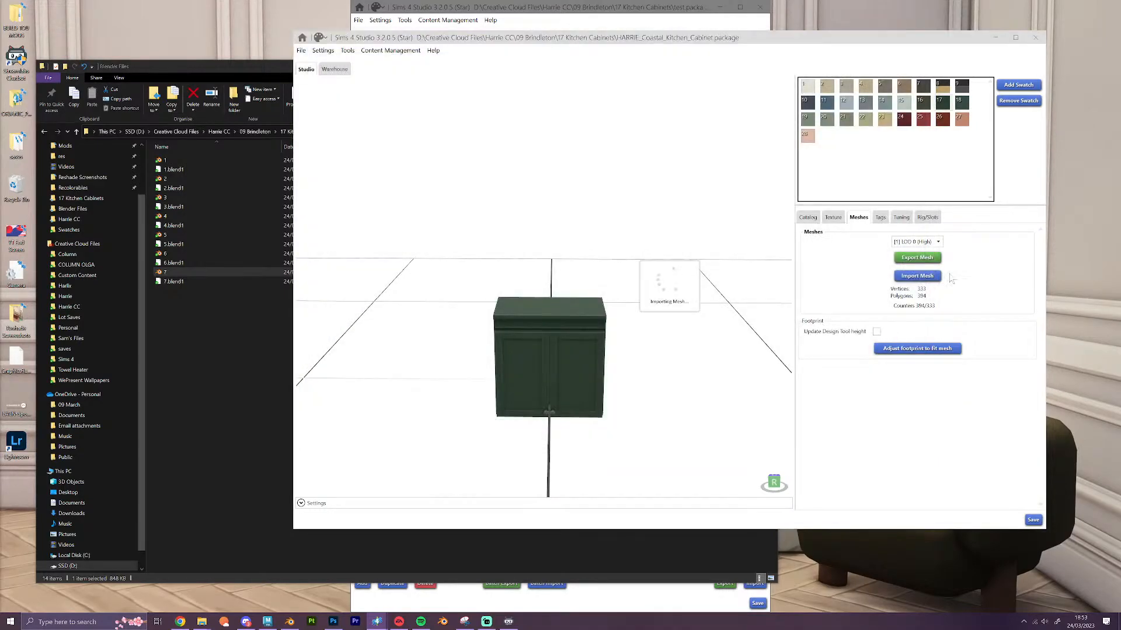
left_click(926, 243)
left_click(920, 275)
left_click(918, 276)
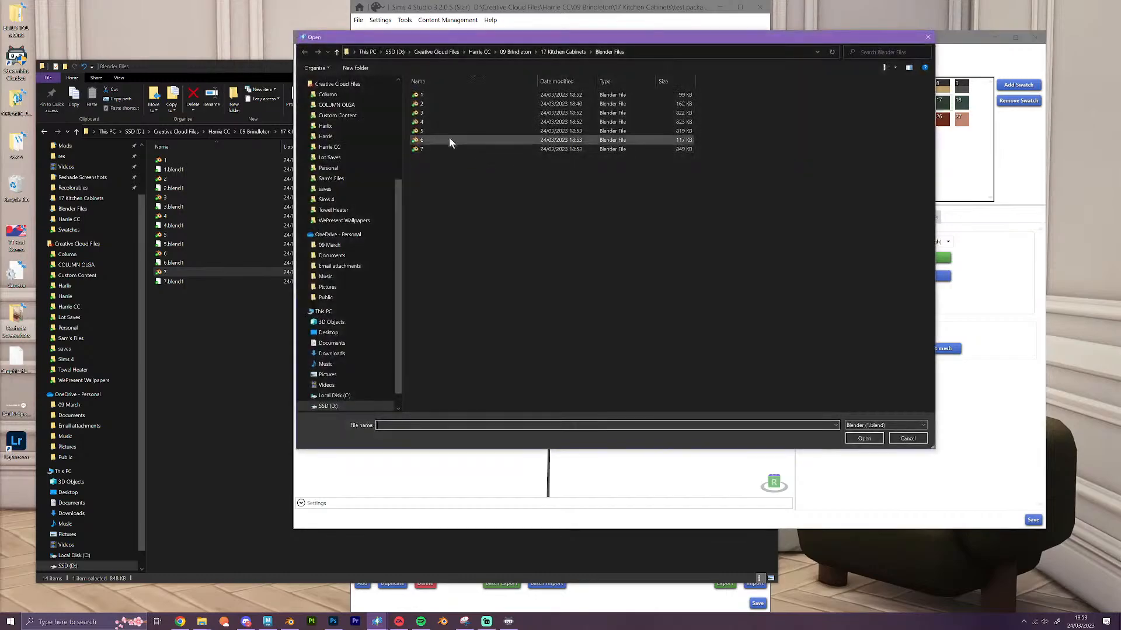
double_click(436, 94)
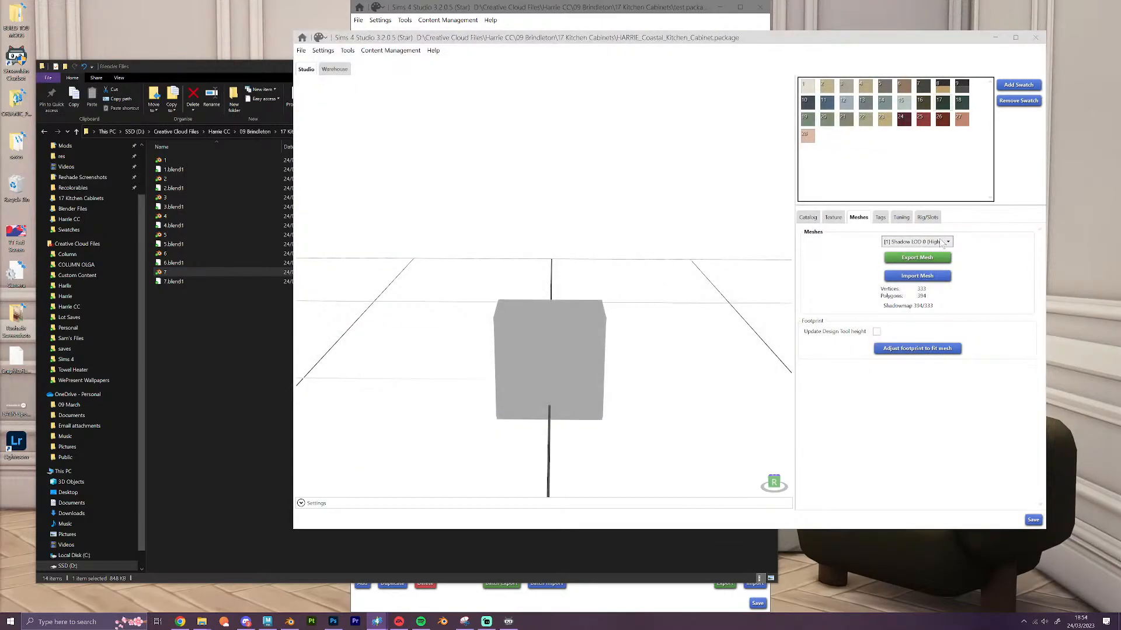
Import Blender file 2 into the [2] Shadow LOD 0 (High) mesh of the tall cabinet
left_click(942, 243)
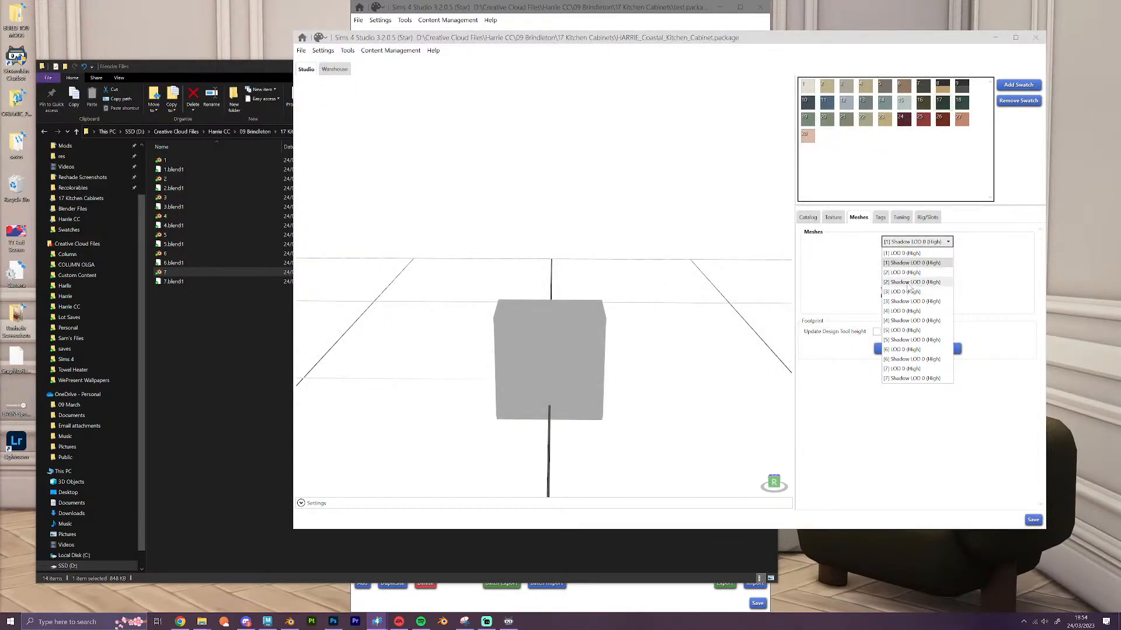
left_click(909, 291)
left_click(920, 275)
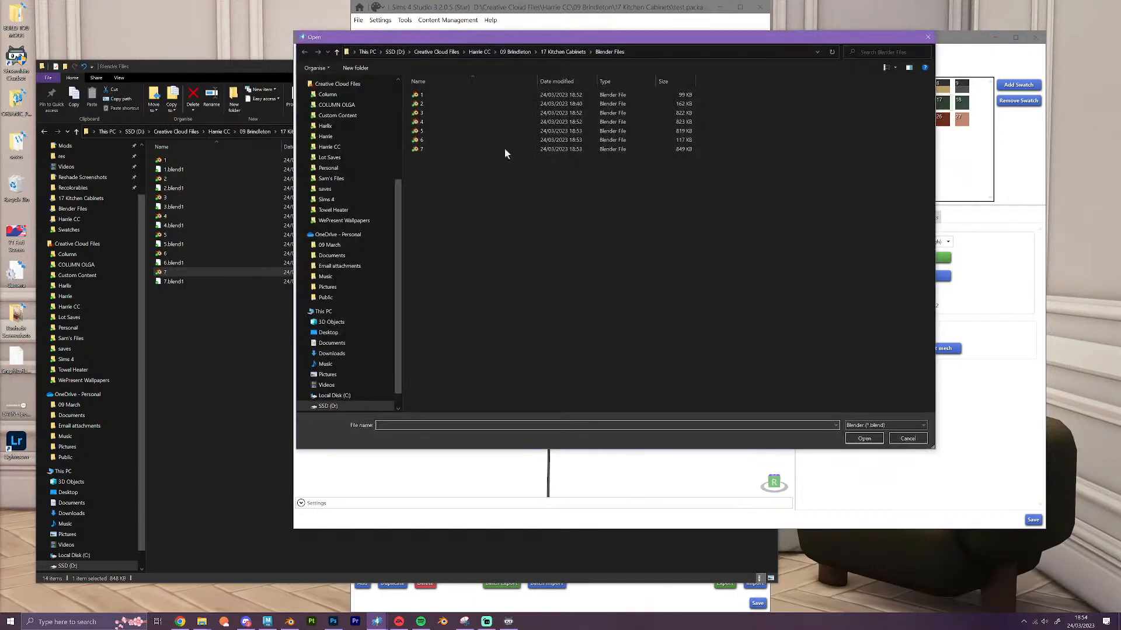
double_click(440, 104)
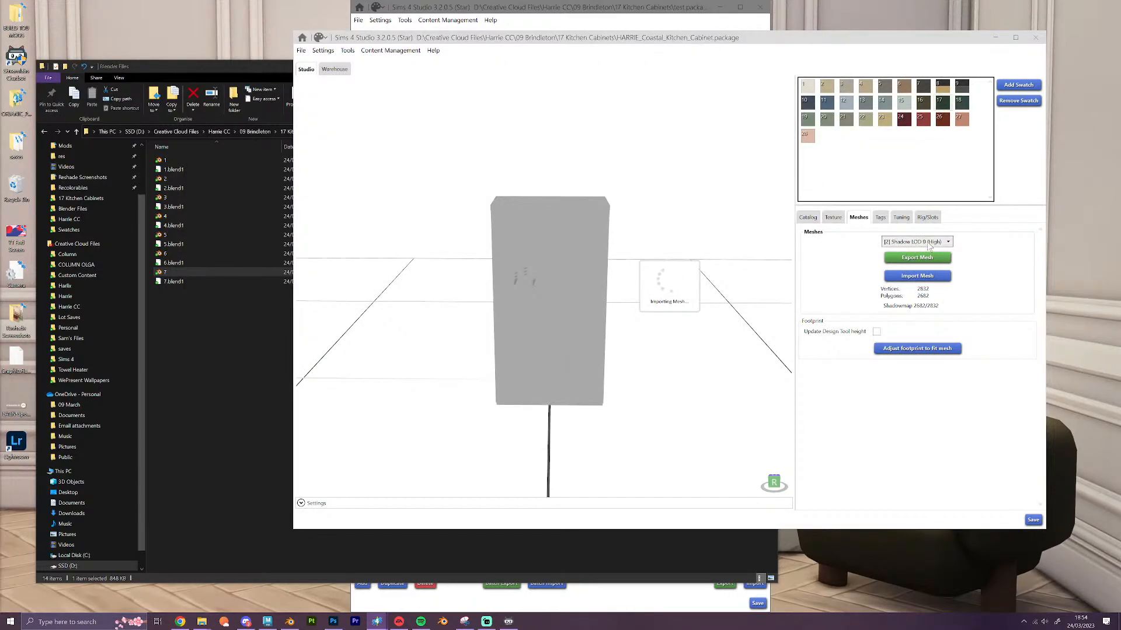
Import Blender file 3 into both the [3] LOD 0 (High) and [3] Shadow LOD 0 (High) meshes of the short cabinet
left_click(927, 241)
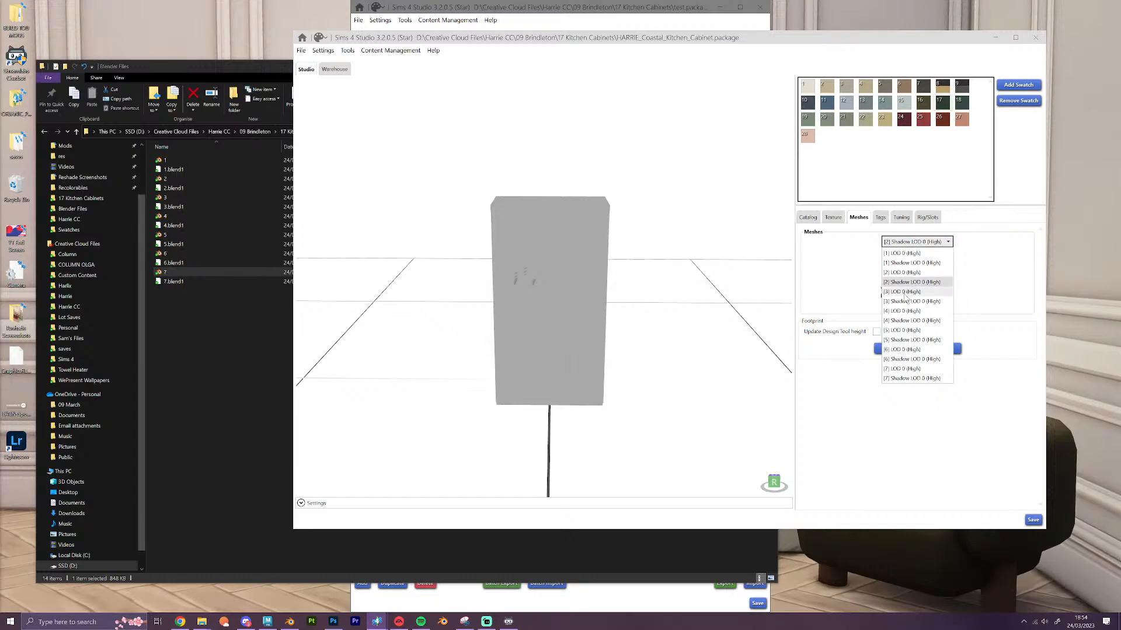
left_click(904, 292)
left_click(915, 275)
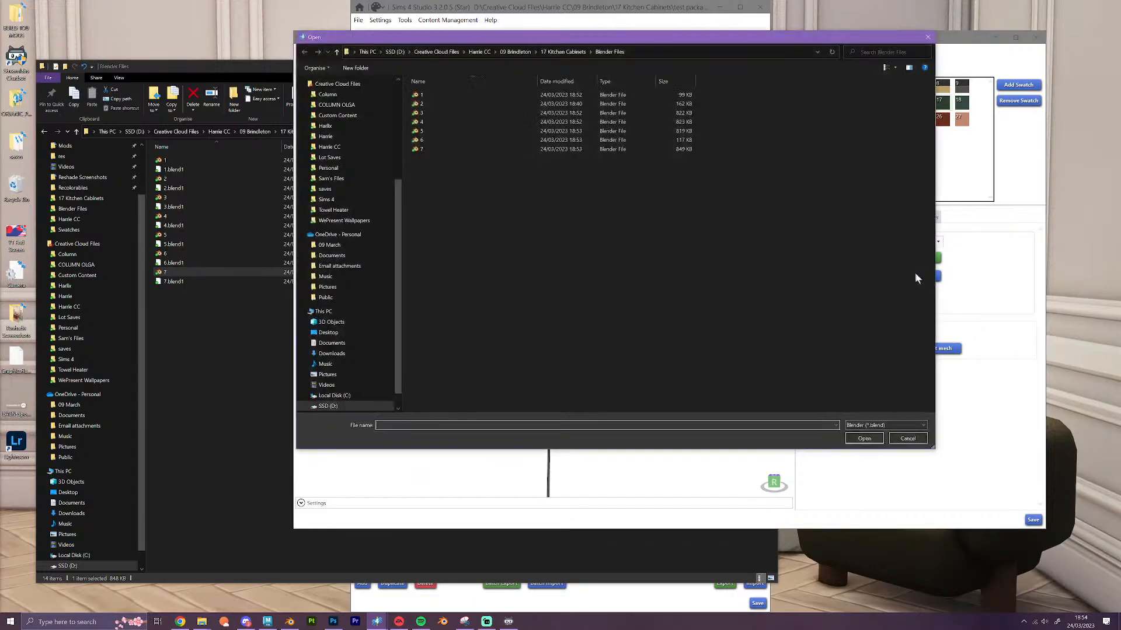
double_click(453, 113)
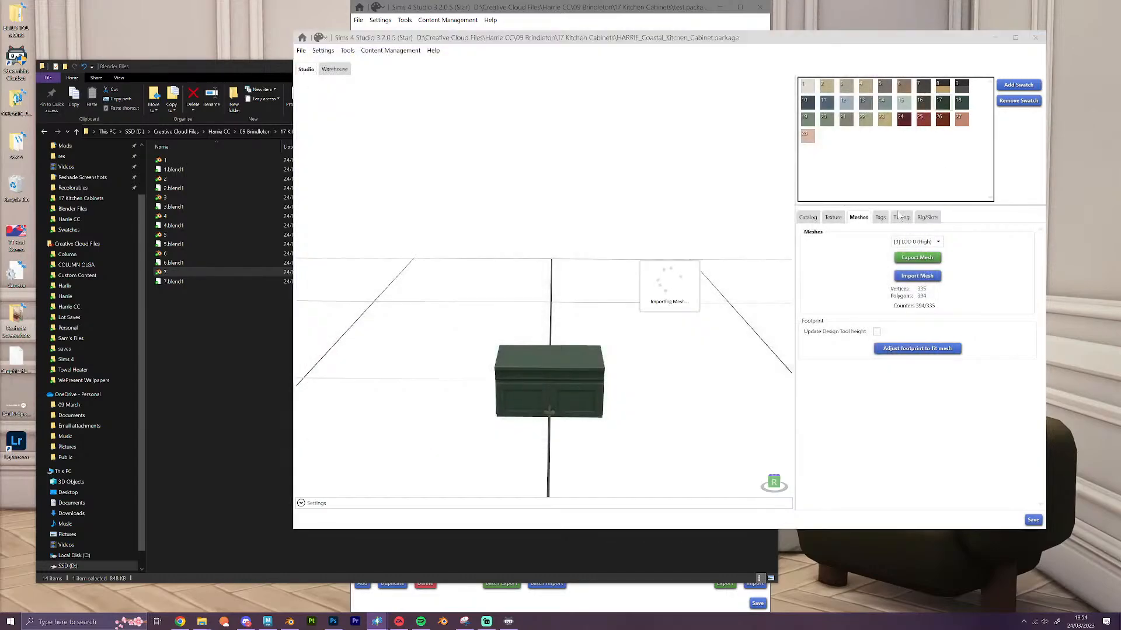
left_click(915, 242)
left_click(908, 301)
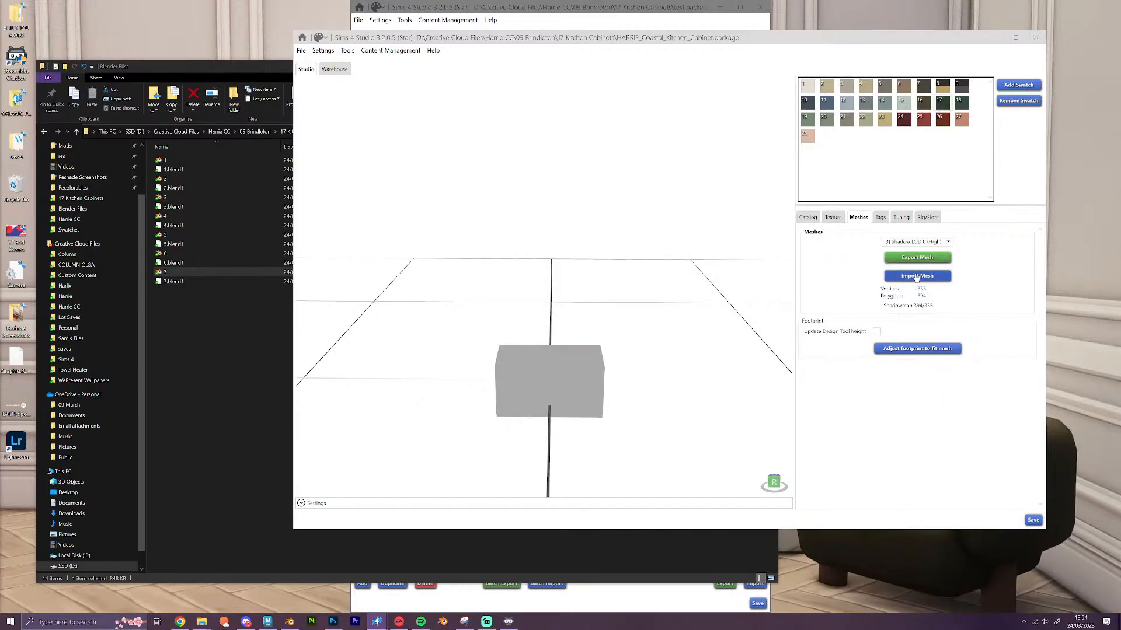
left_click(917, 275)
double_click(451, 114)
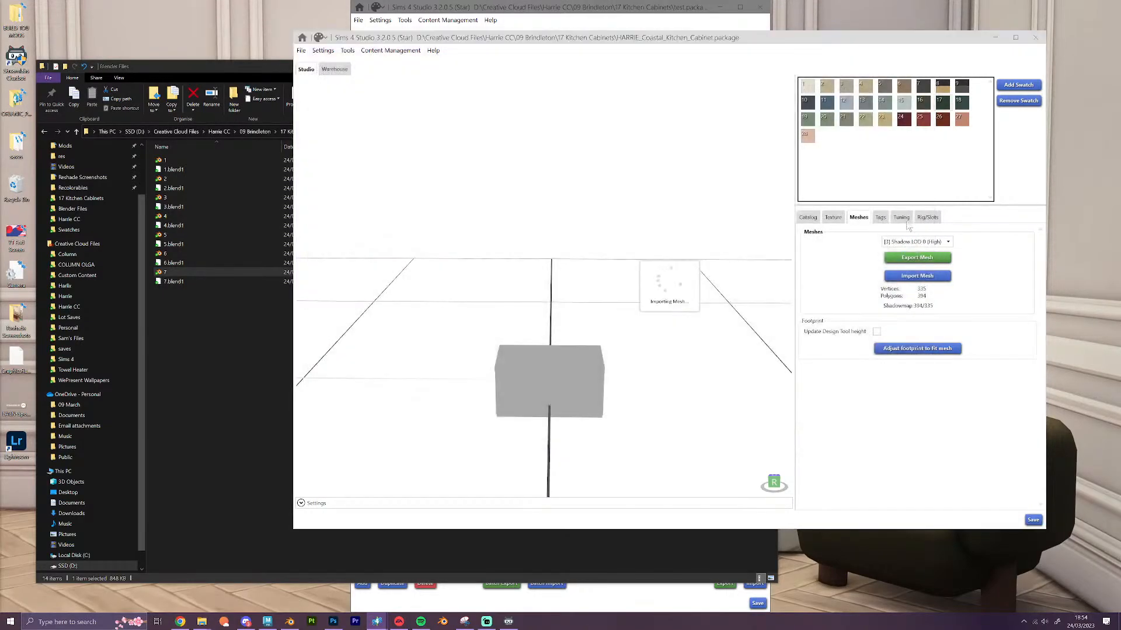
Import Blender file 4 into both the [4] LOD 0 (High) and [4] Shadow LOD 0 (High) corner cabinet meshes
left_click(919, 241)
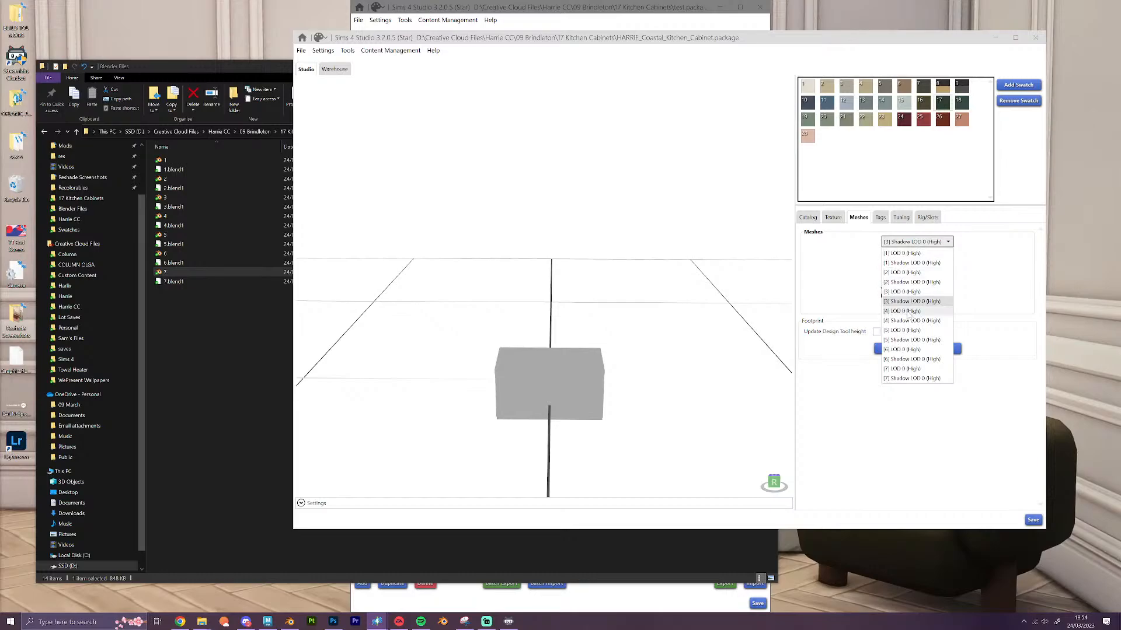
left_click(906, 311)
left_click(917, 276)
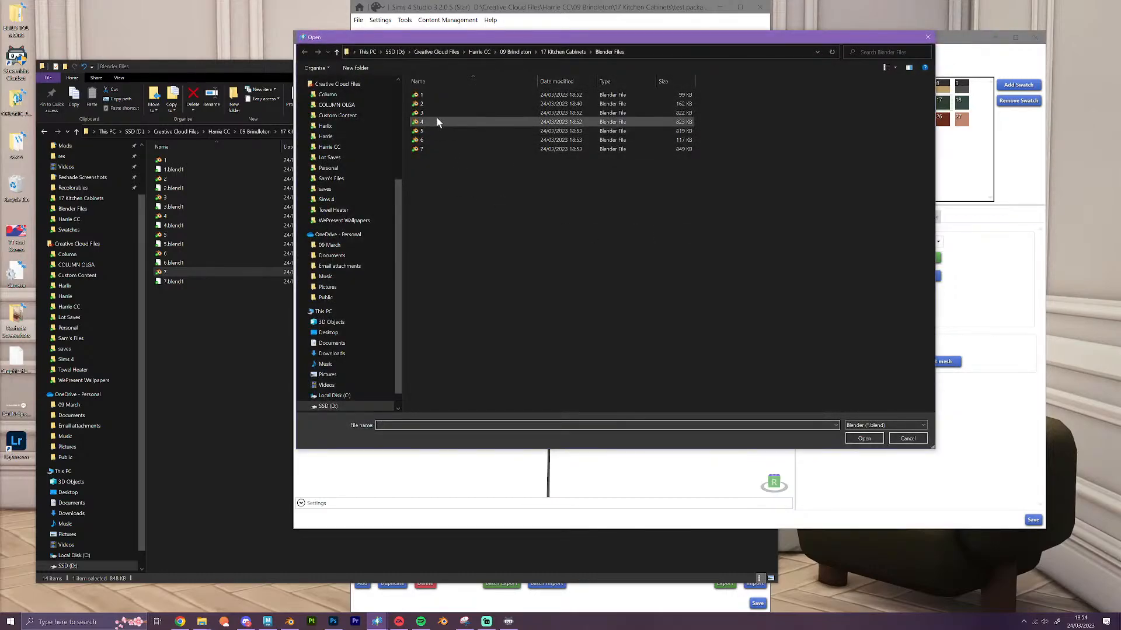
left_click_drag(503, 37, 418, 57)
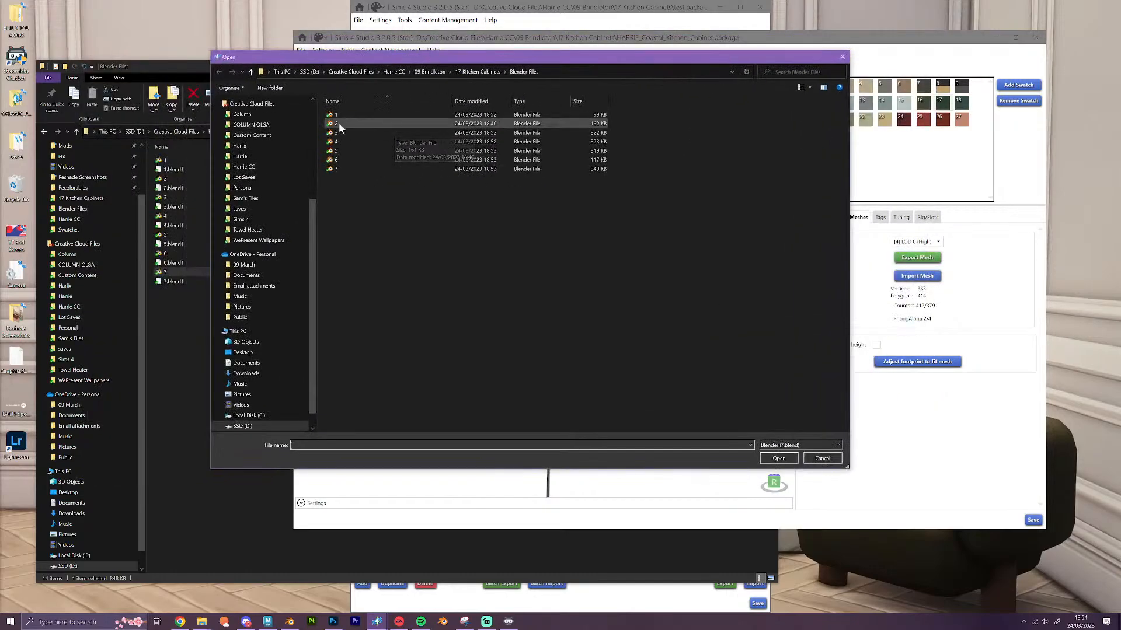
double_click(341, 142)
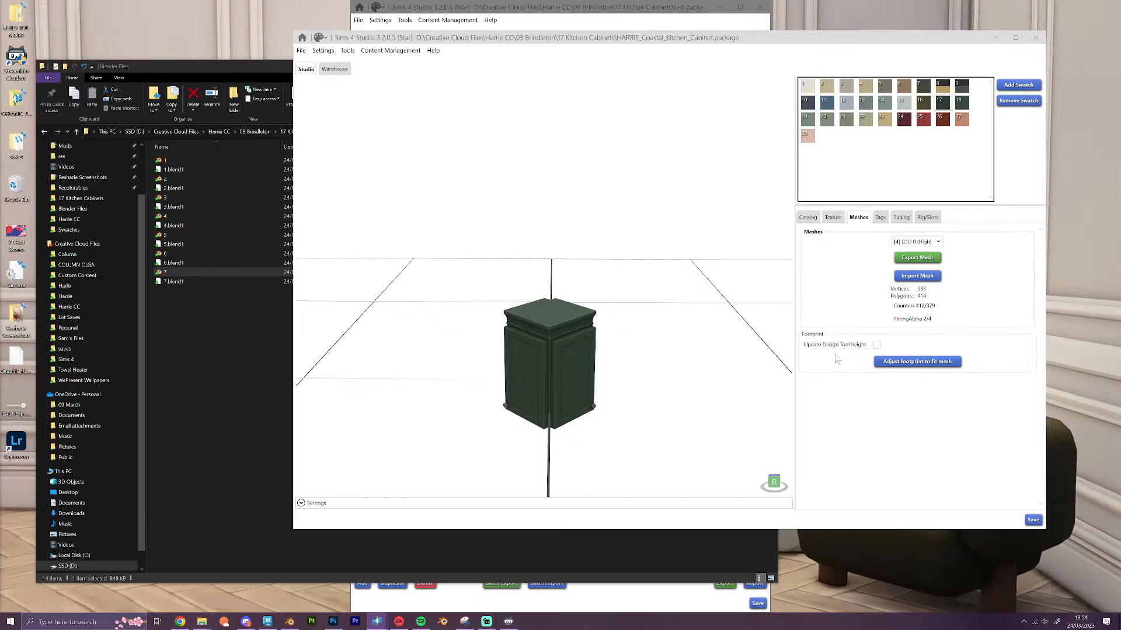
left_click(917, 242)
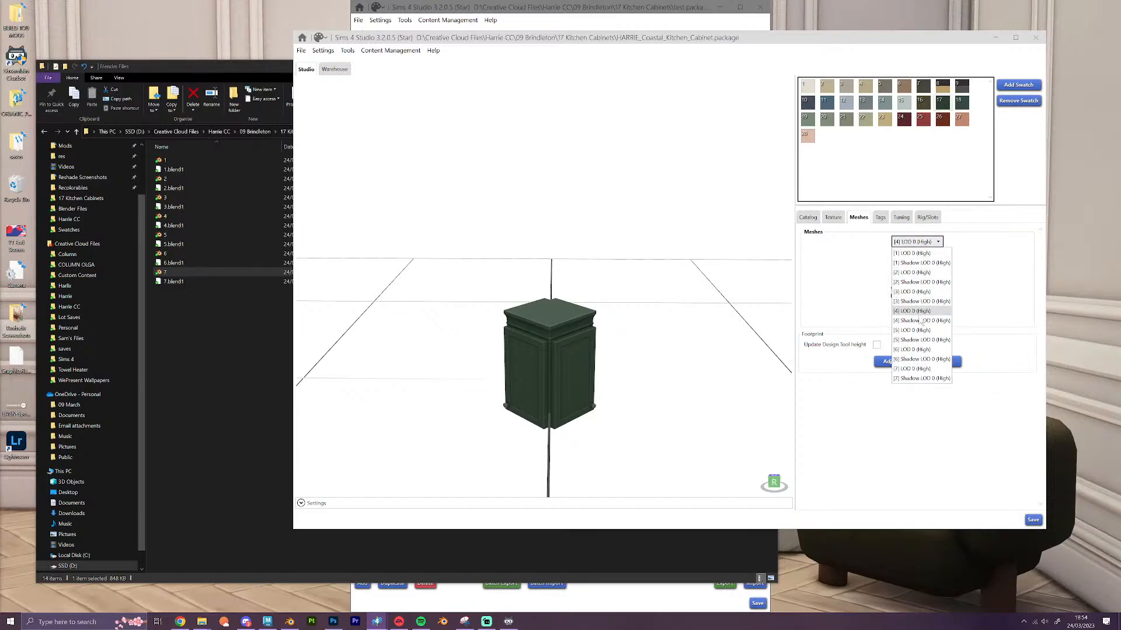
left_click(921, 321)
left_click(924, 277)
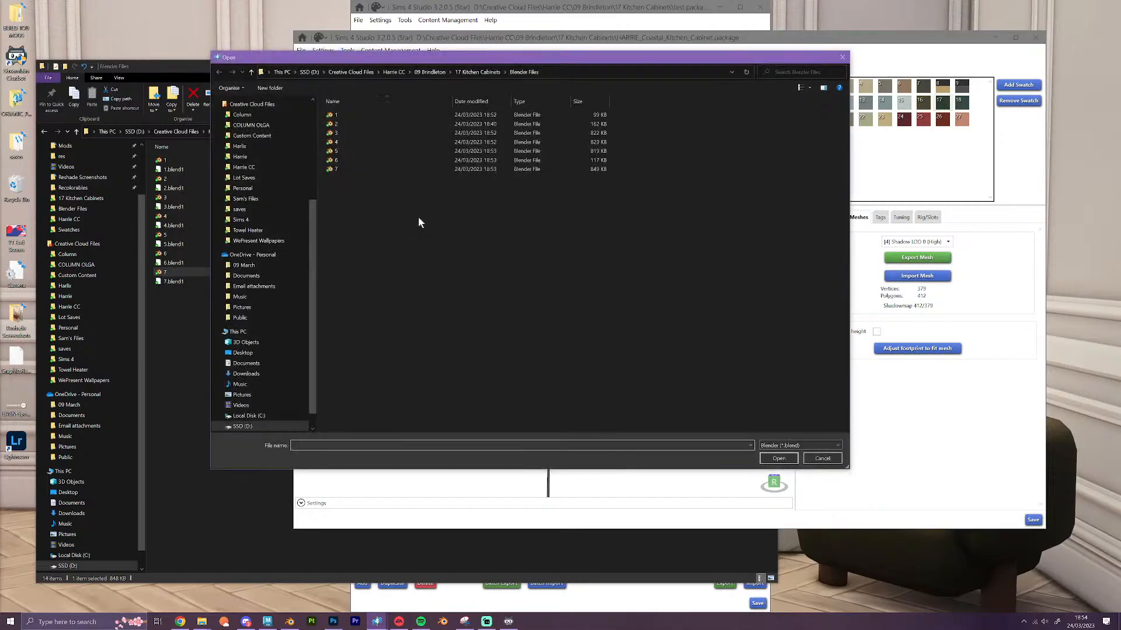
double_click(350, 142)
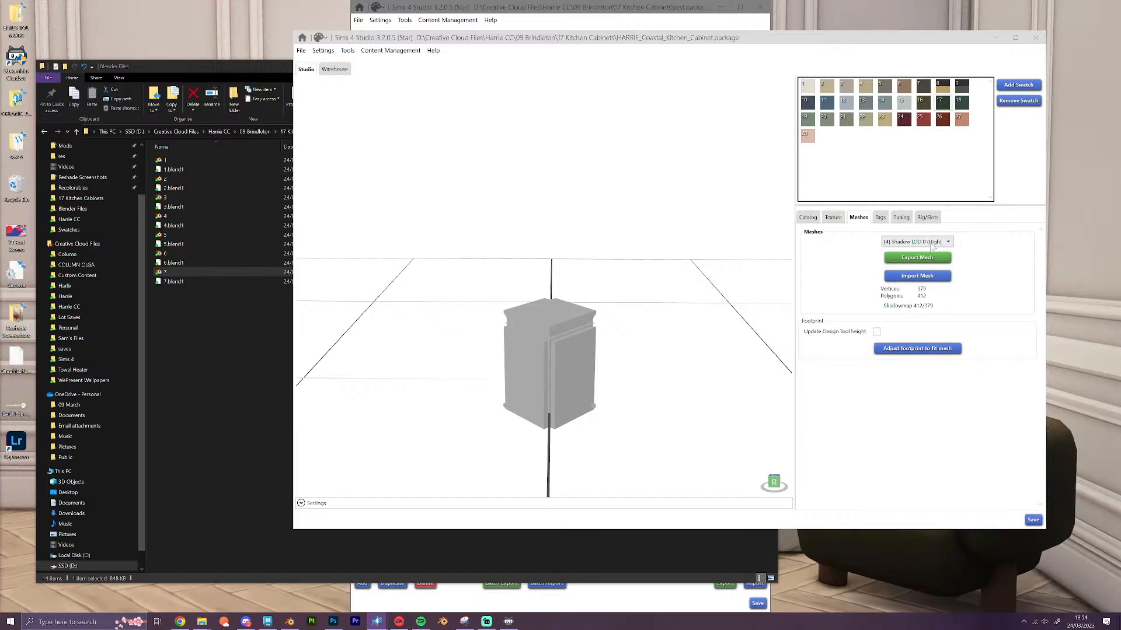
Import Blender file 5 into both the [5] LOD 0 (High) and [5] Shadow LOD 0 (High) cabinet meshes
left_click(919, 243)
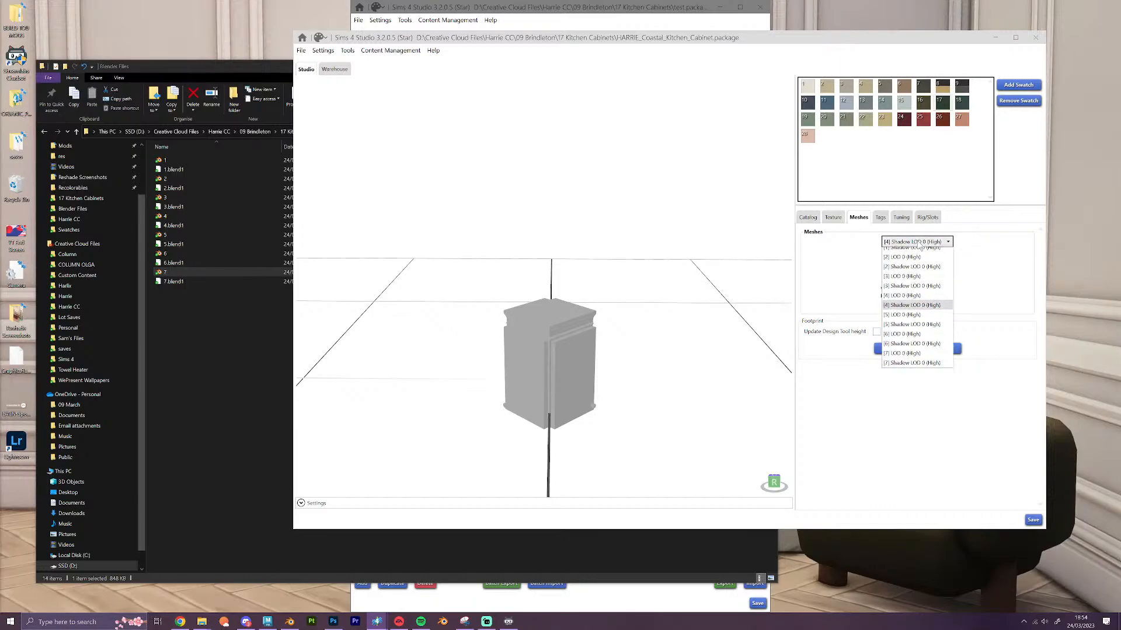
left_click(909, 330)
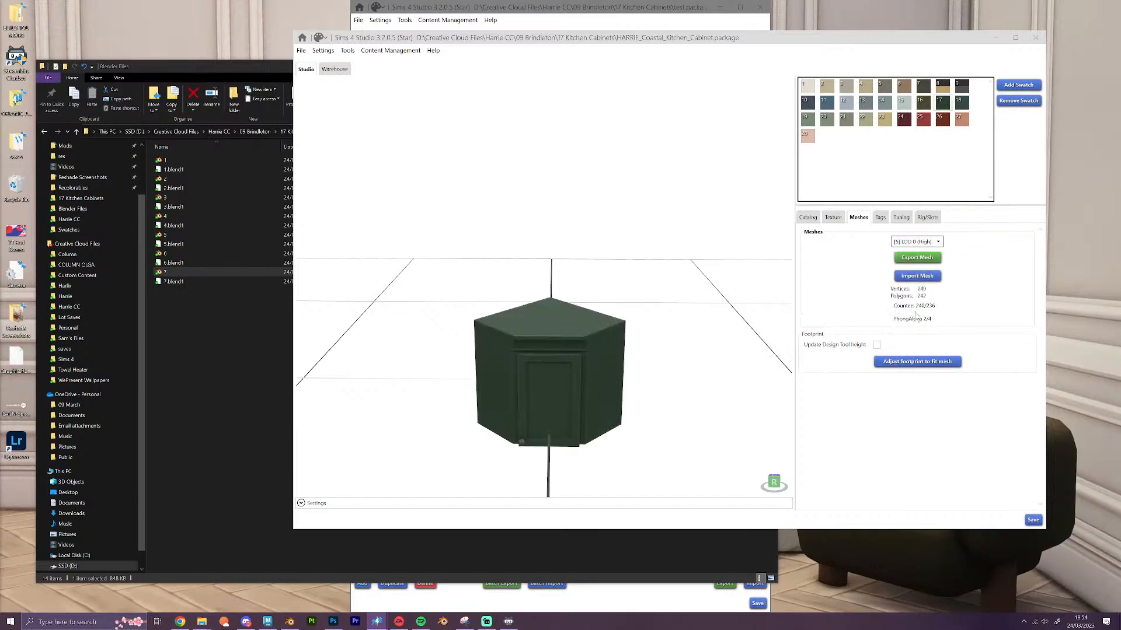
left_click(917, 277)
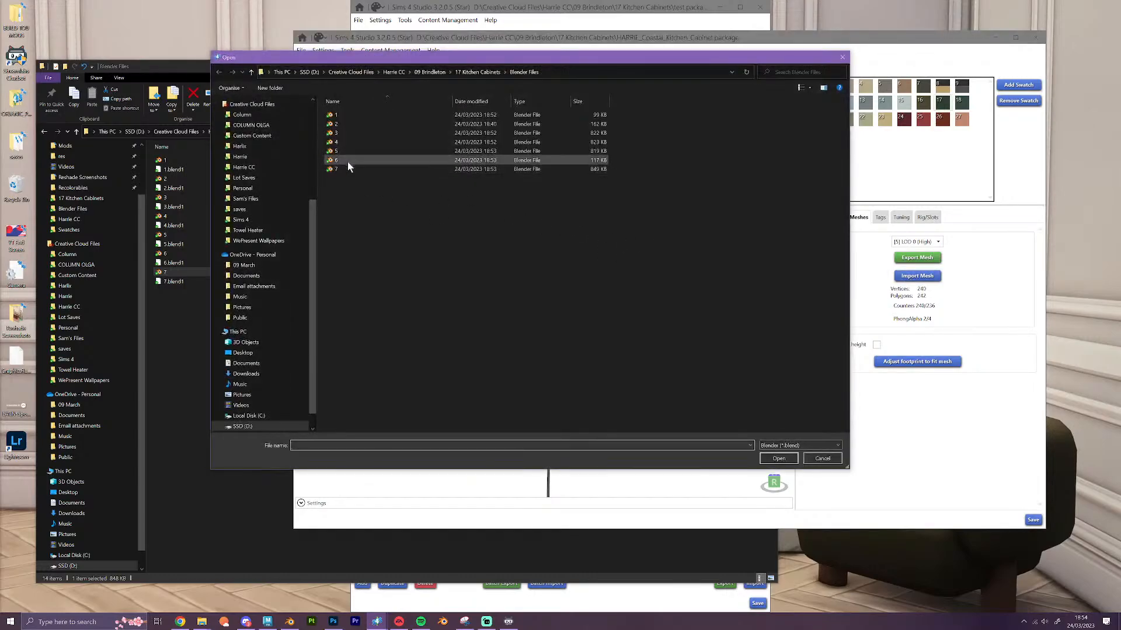
left_click(348, 152)
double_click(348, 153)
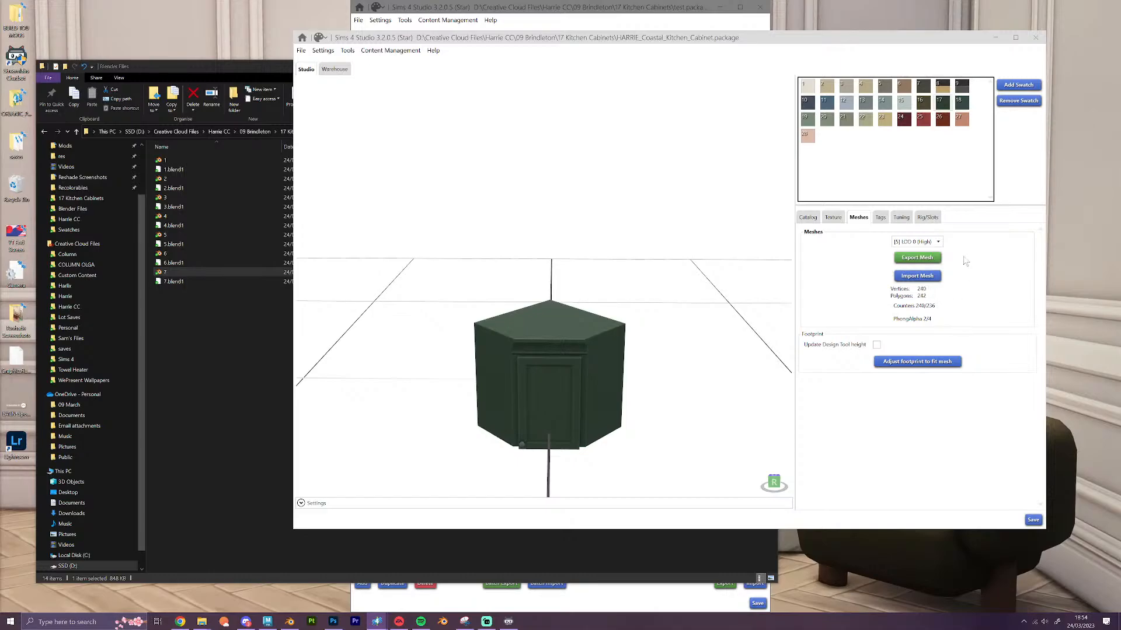
left_click(917, 242)
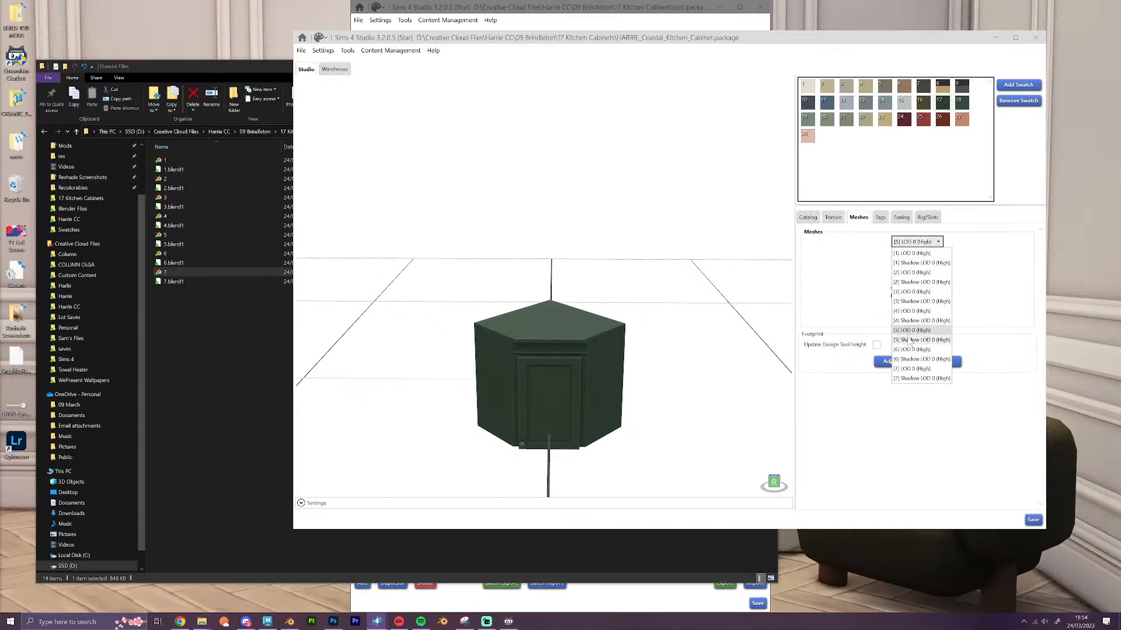
left_click(908, 341)
left_click(917, 276)
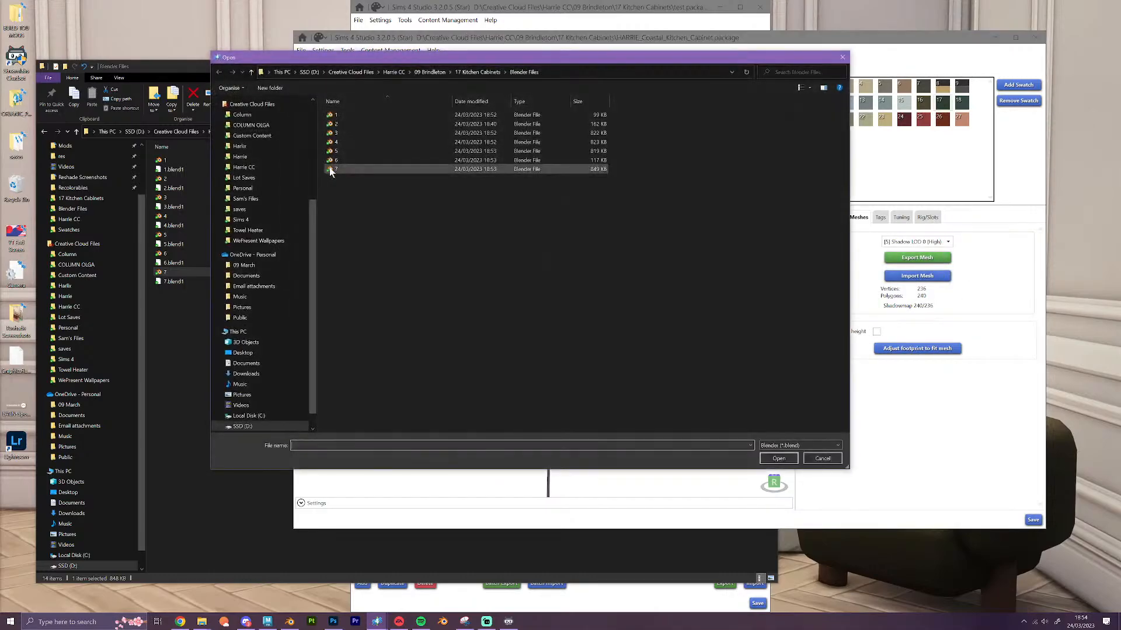
double_click(340, 150)
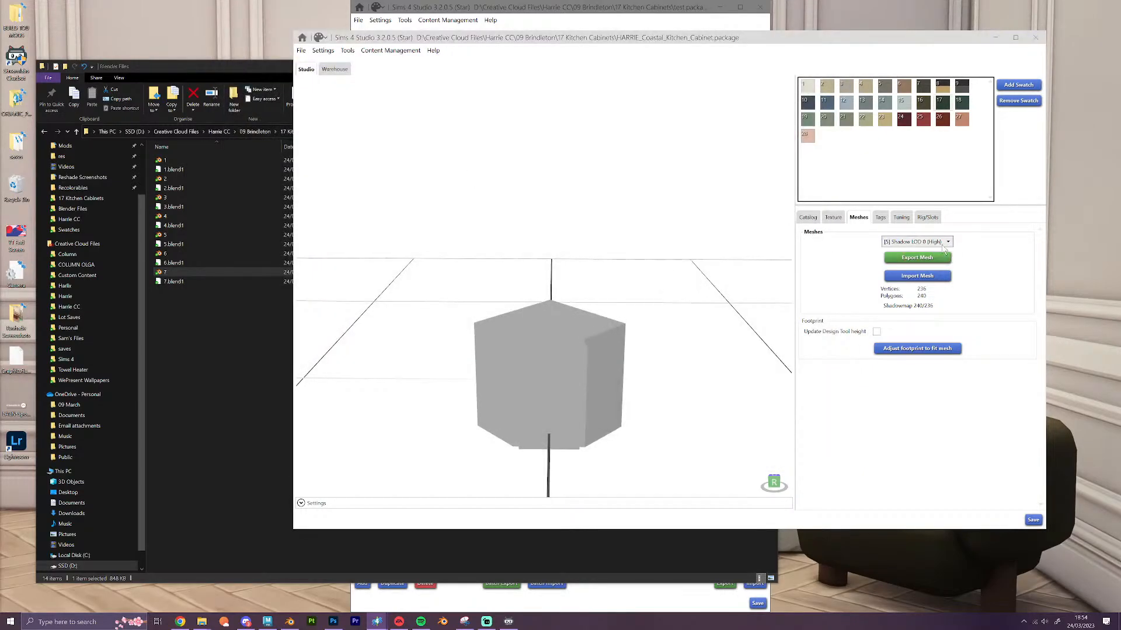
Import Blender file 6 into both the [6] LOD 0 (High) and [6] Shadow LOD 0 (High) meshes of the glass-door cabinet
left_click(944, 245)
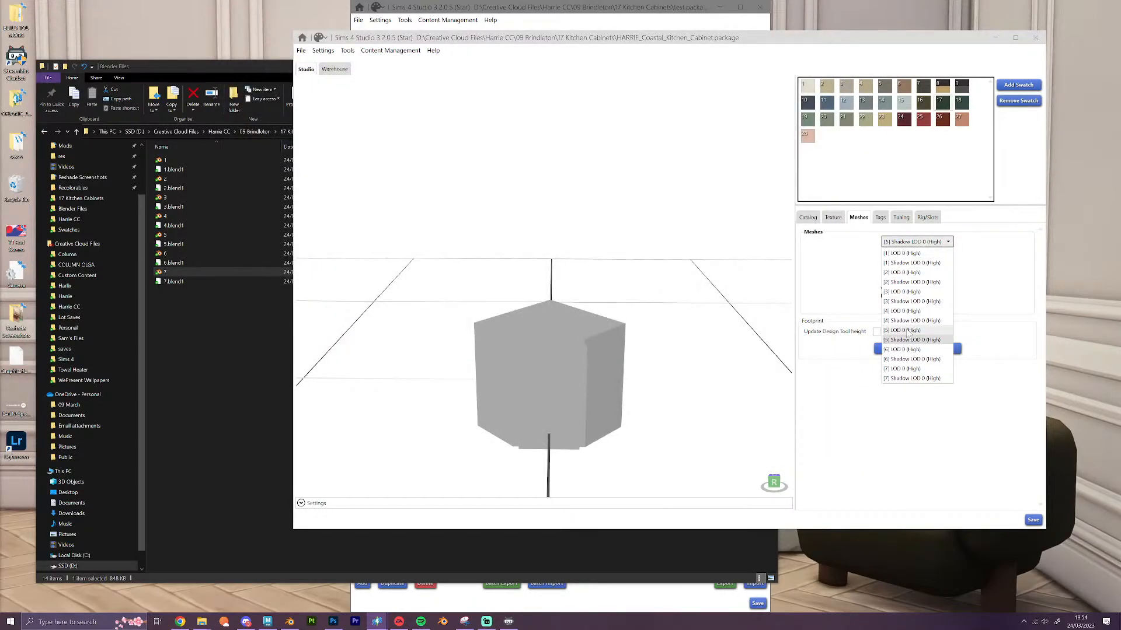
left_click(906, 330)
left_click(918, 241)
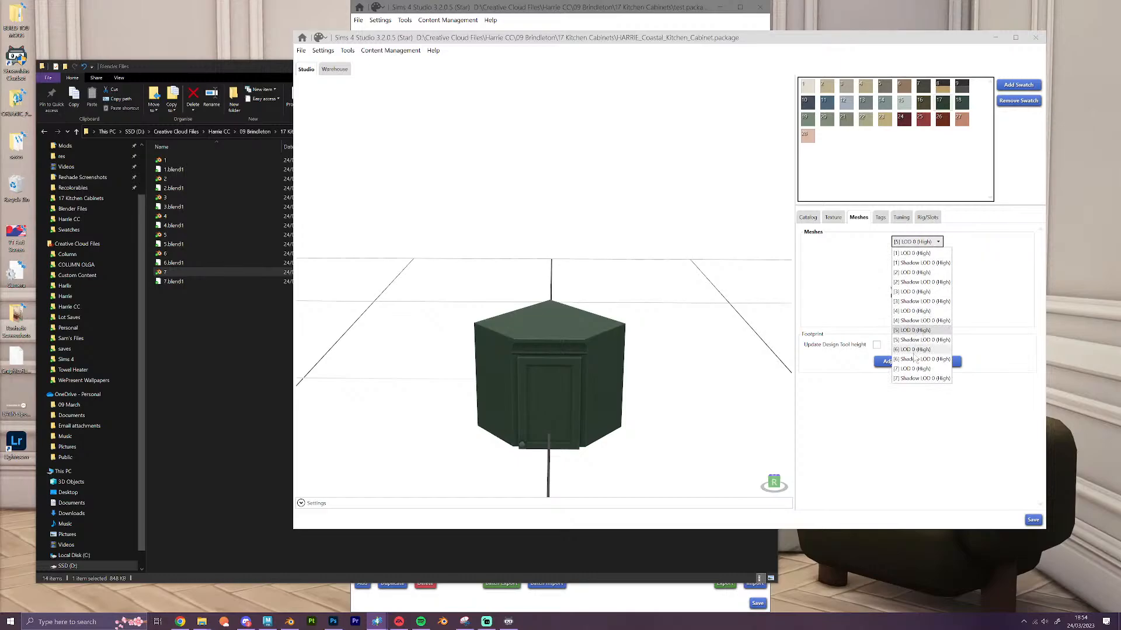
left_click(914, 350)
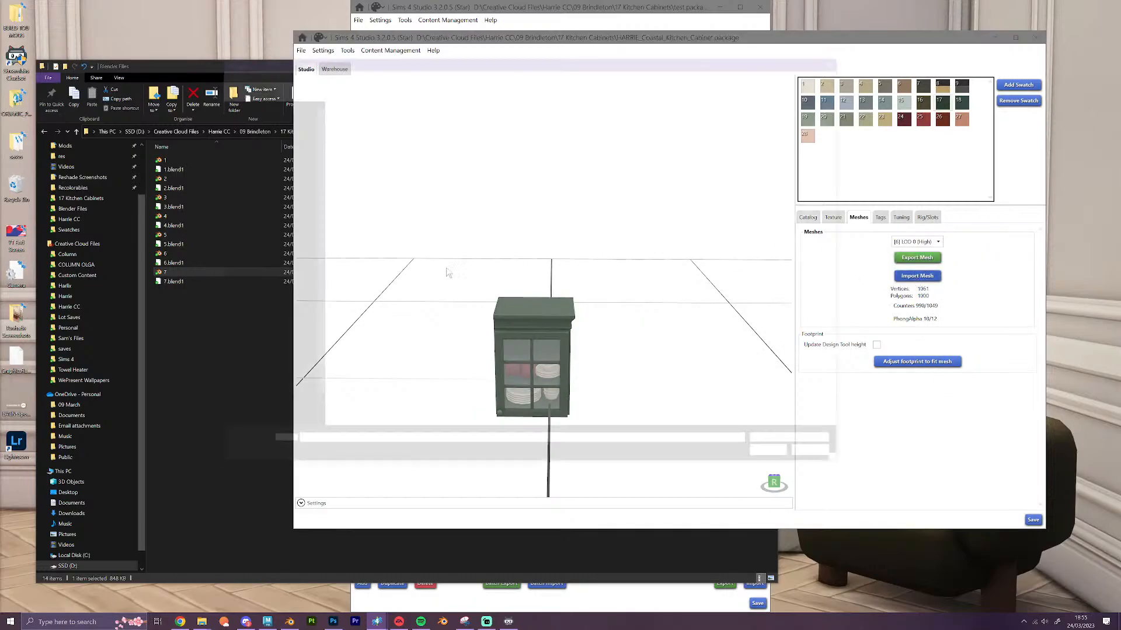
left_click(917, 276)
double_click(342, 160)
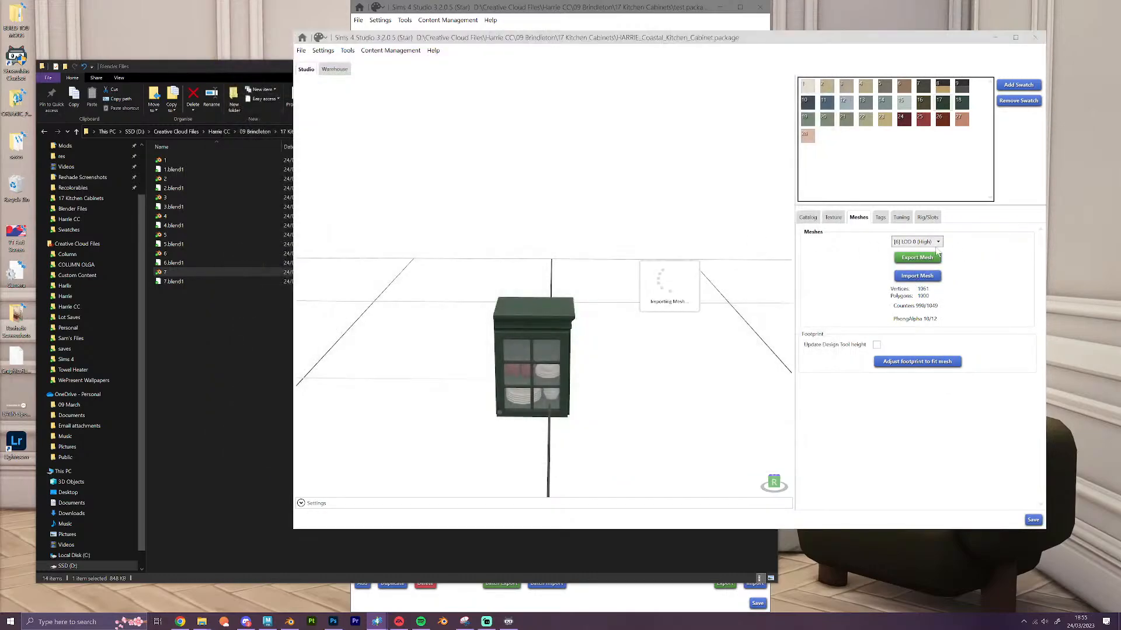
left_click(932, 242)
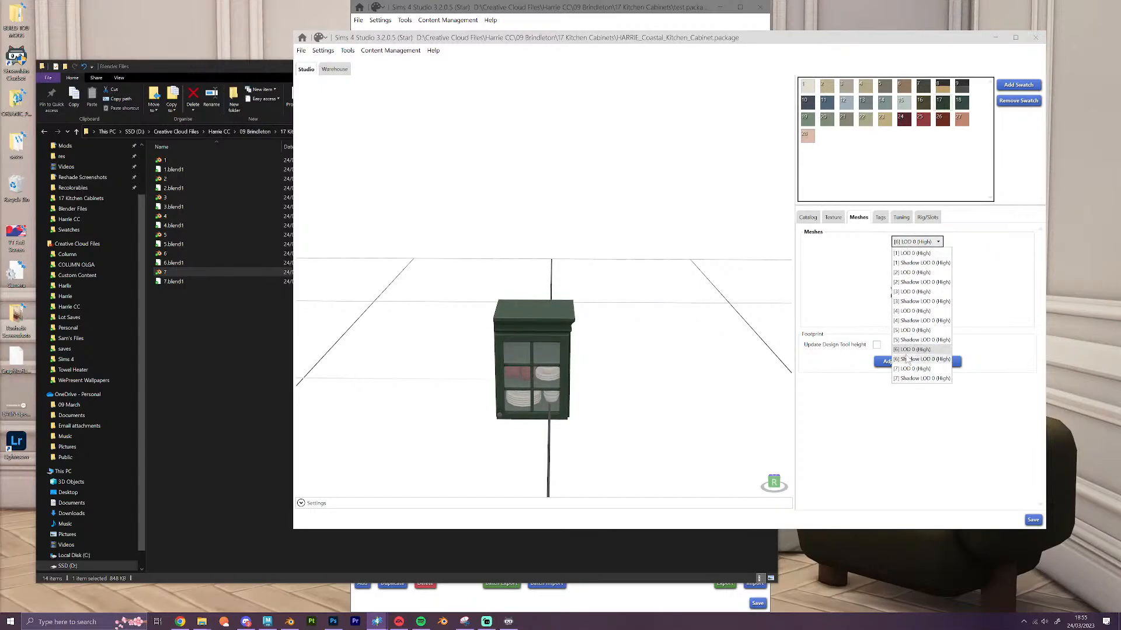
left_click(906, 359)
left_click(917, 276)
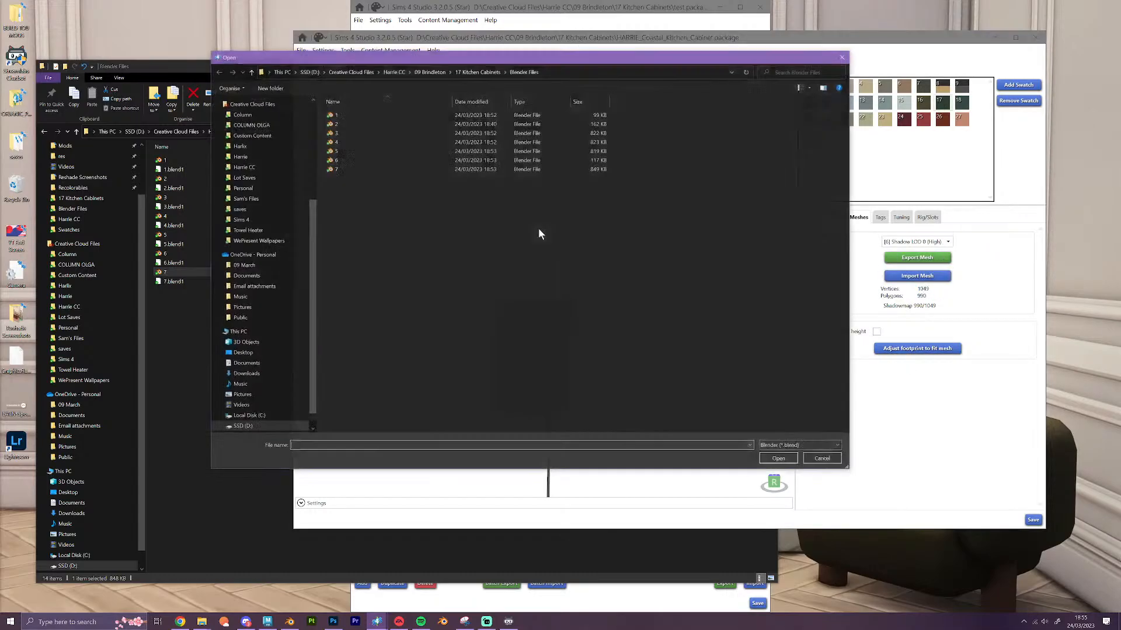
double_click(355, 167)
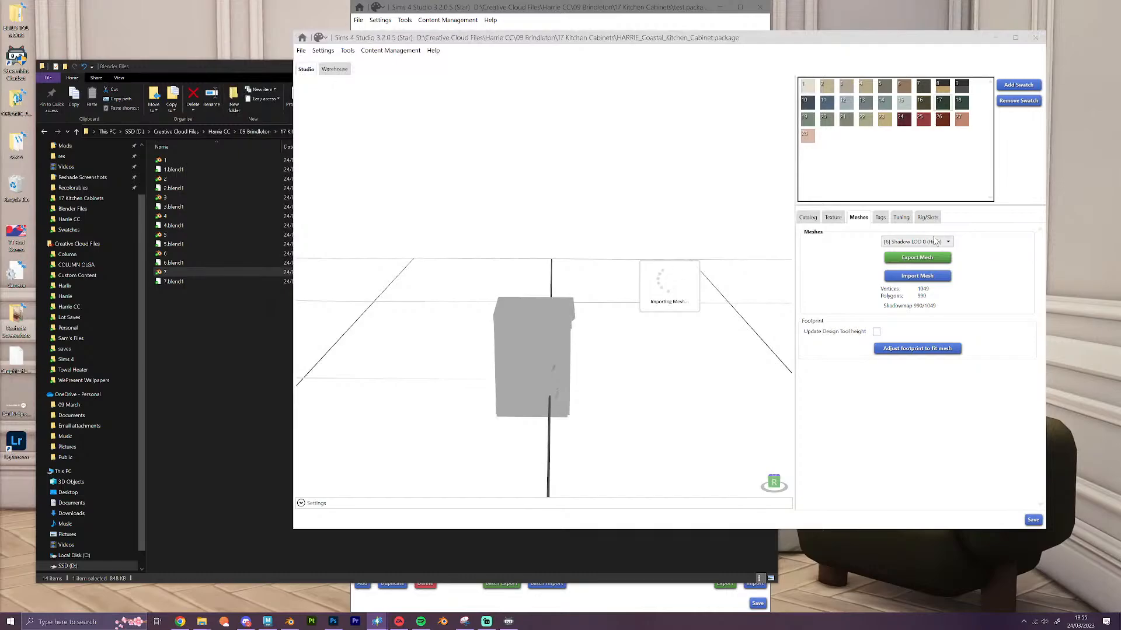
Import Blender file 7 into both the [7] LOD 0 (High) and [7] Shadow LOD 0 (High) meshes
left_click(935, 241)
left_click(910, 370)
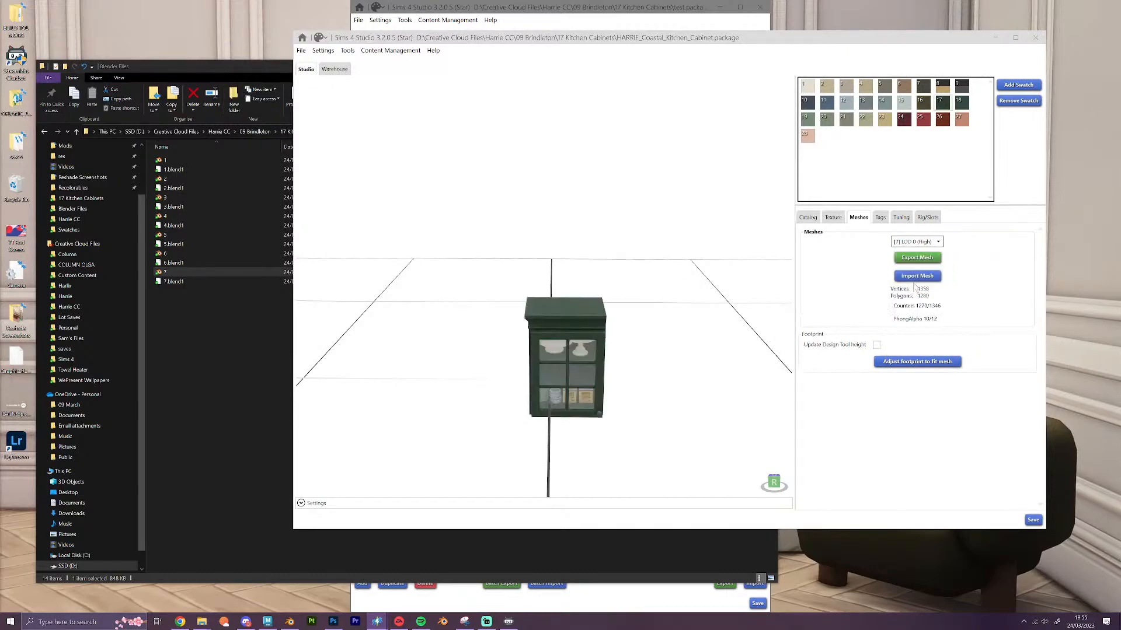
left_click(915, 278)
double_click(348, 169)
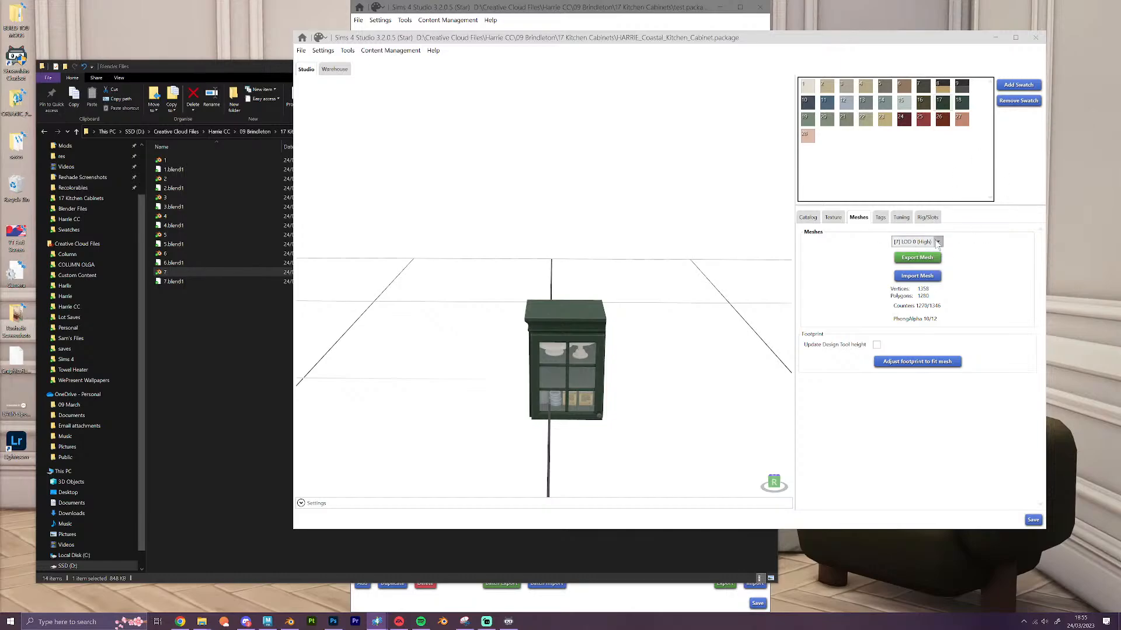
left_click(916, 241)
left_click(910, 378)
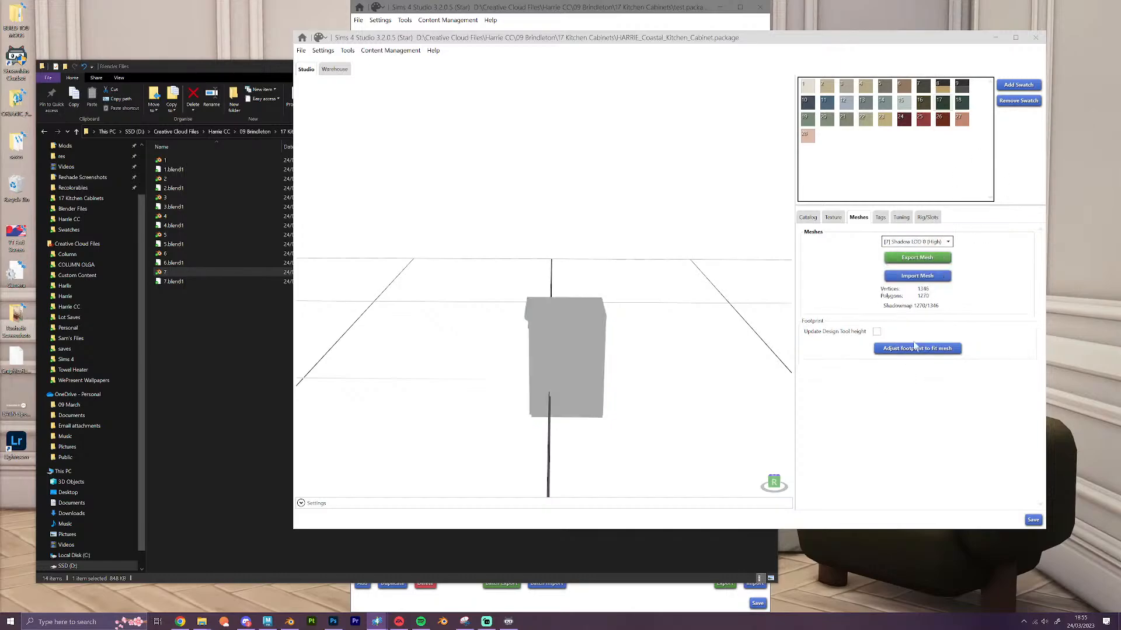
left_click(921, 276)
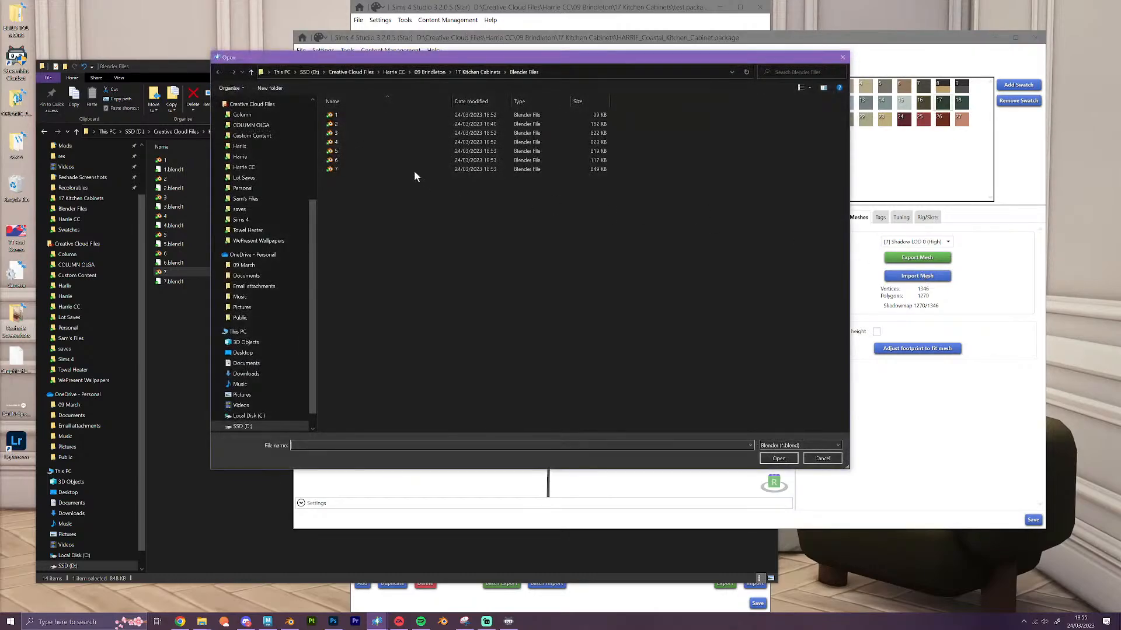
left_click(414, 169)
left_click(780, 459)
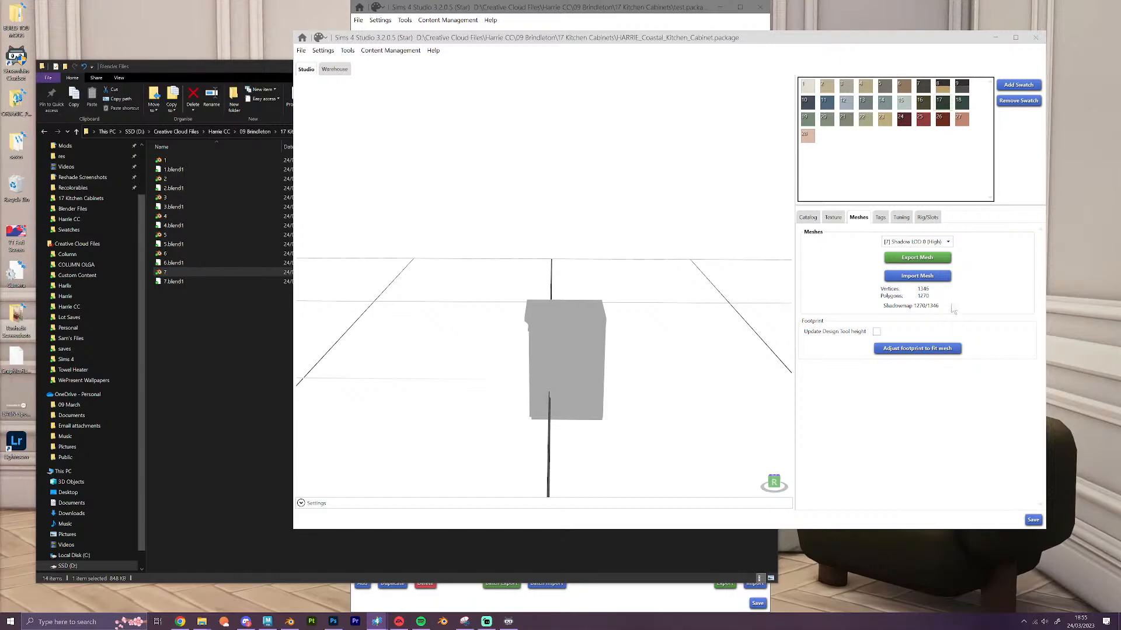
Offset all the deco slots of Model #2, the tall cabinet, by -0.026 in Z only, leaving out any X offset
left_click(933, 242)
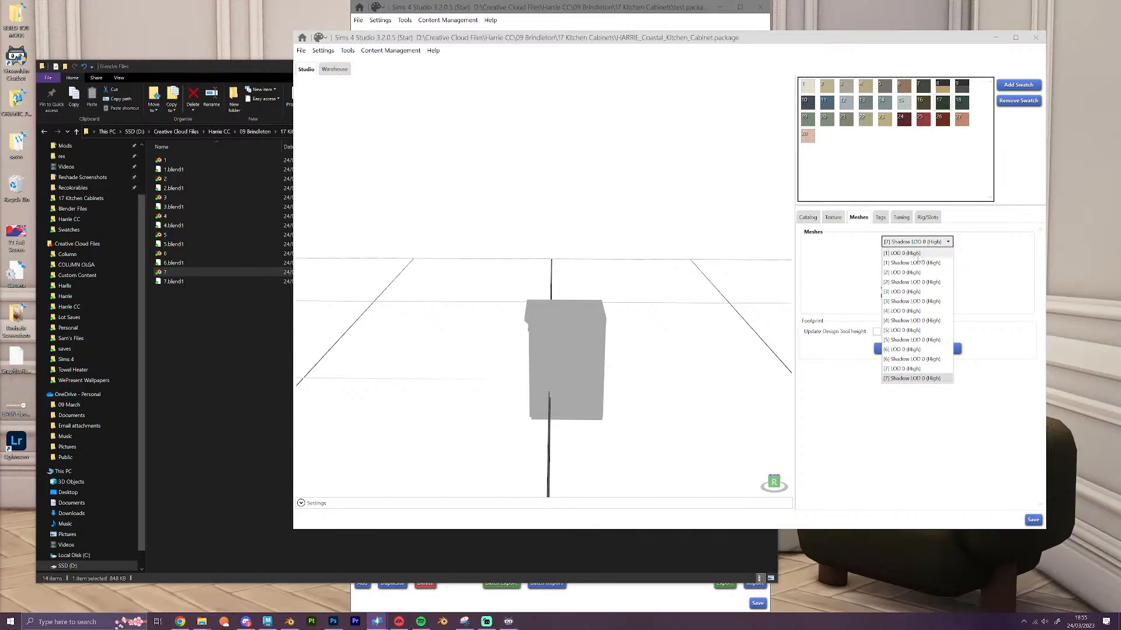
left_click(911, 253)
left_click(927, 217)
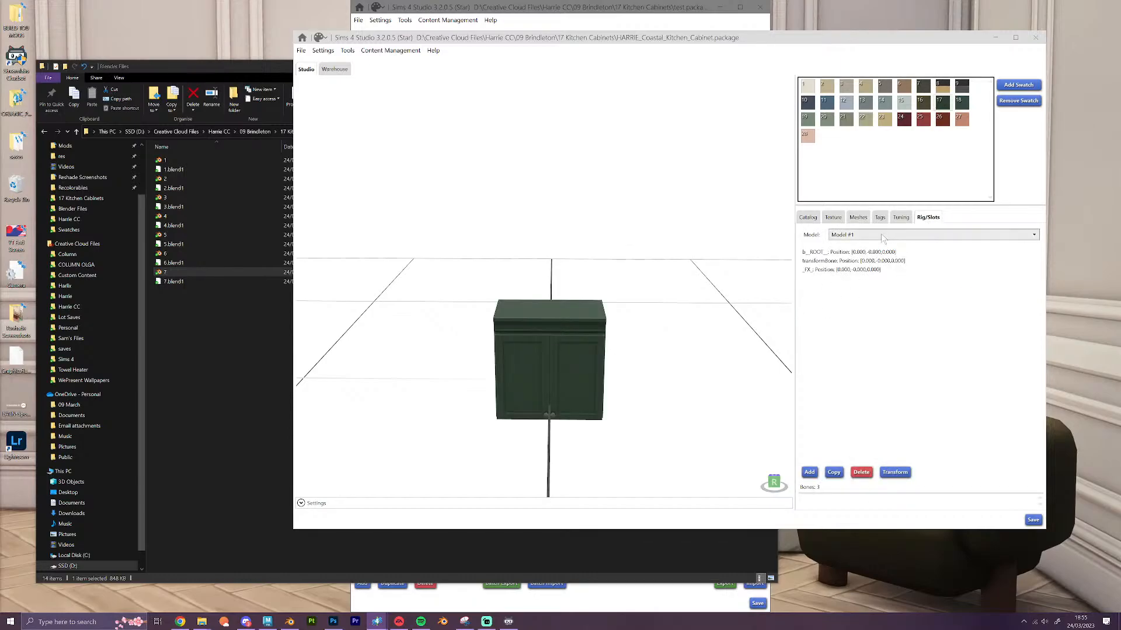
left_click(880, 233)
left_click(860, 253)
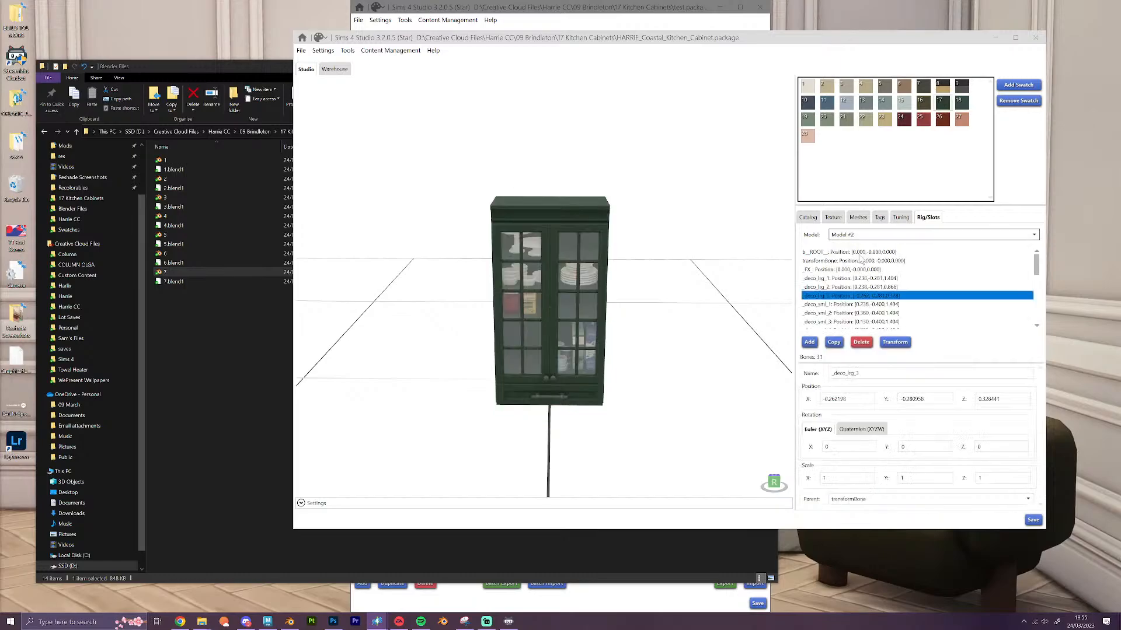
left_click(887, 279)
scroll(933, 308, "down", 5)
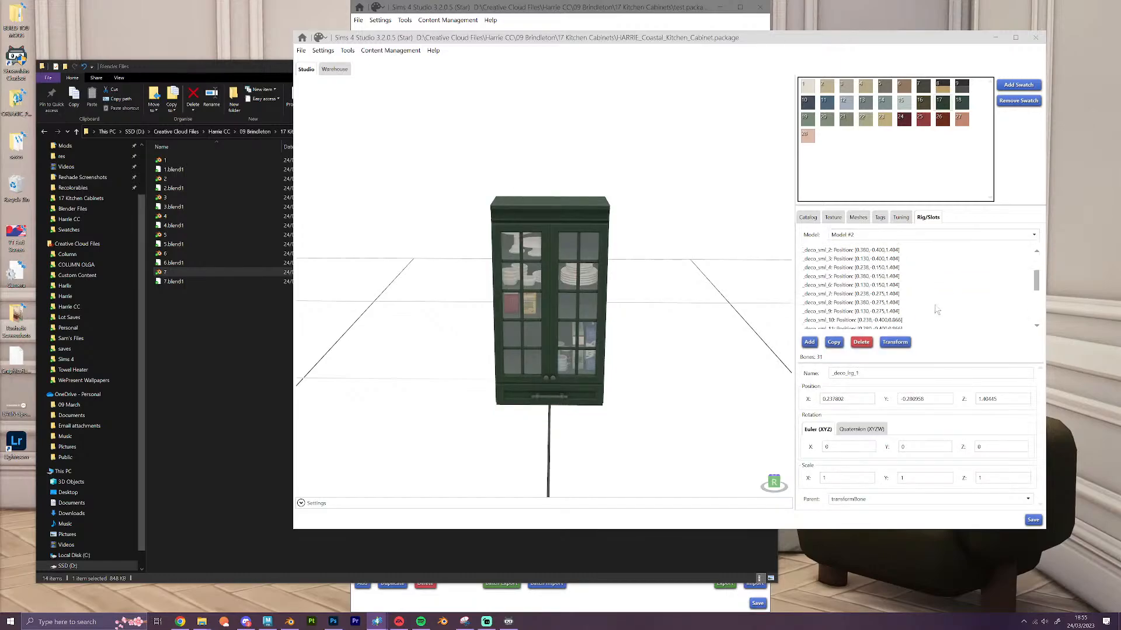
key("ctrl+a")
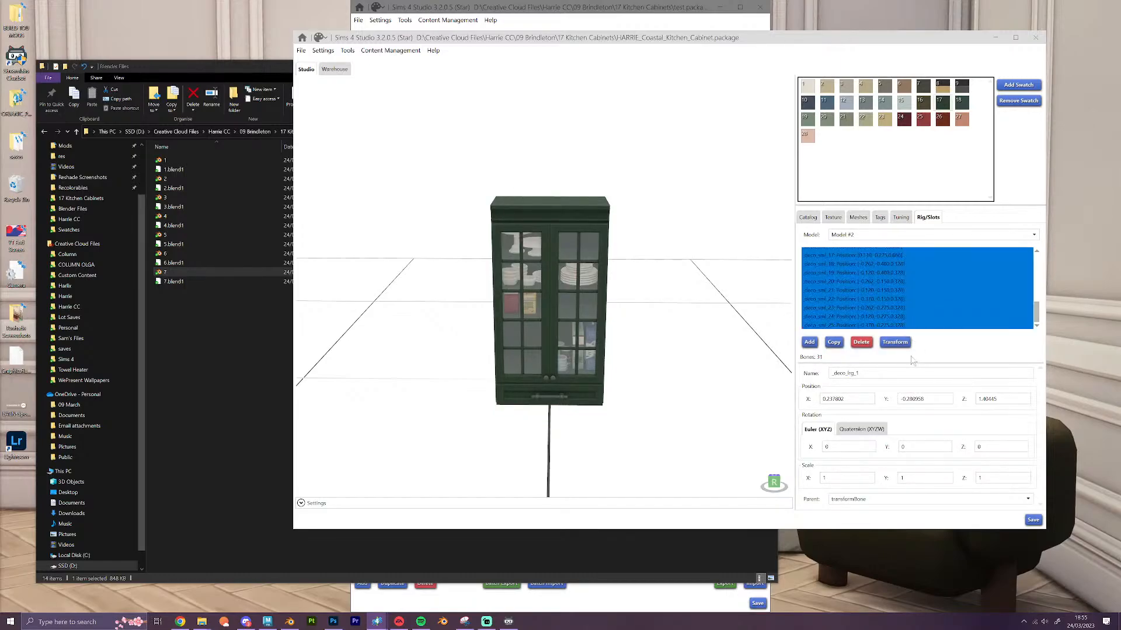
left_click(895, 342)
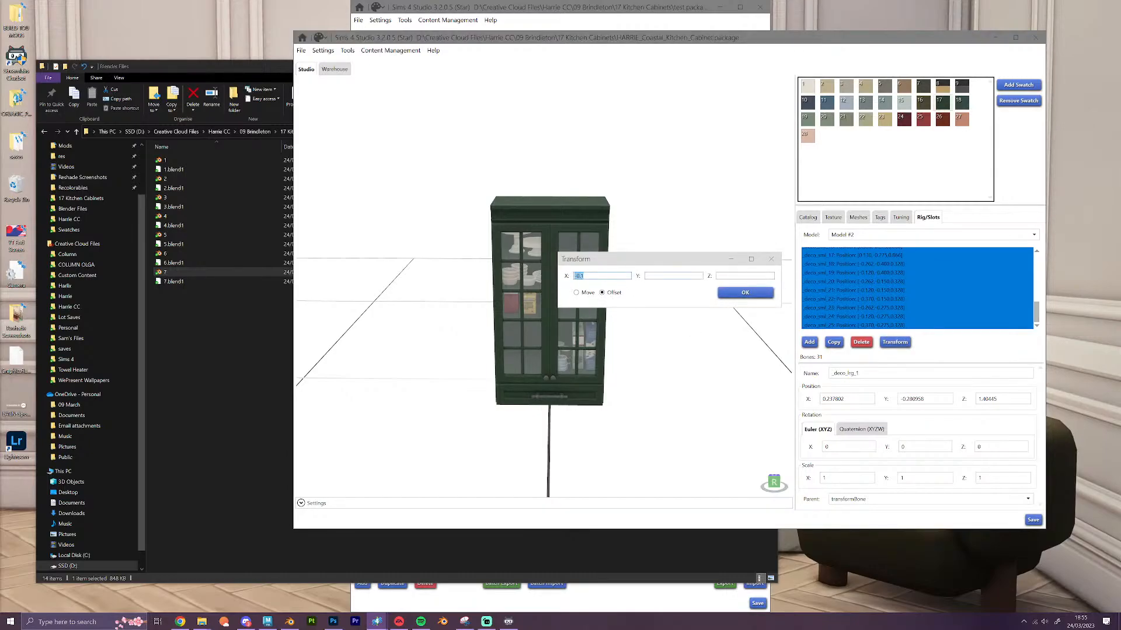
key("BackSpace")
left_click(746, 293)
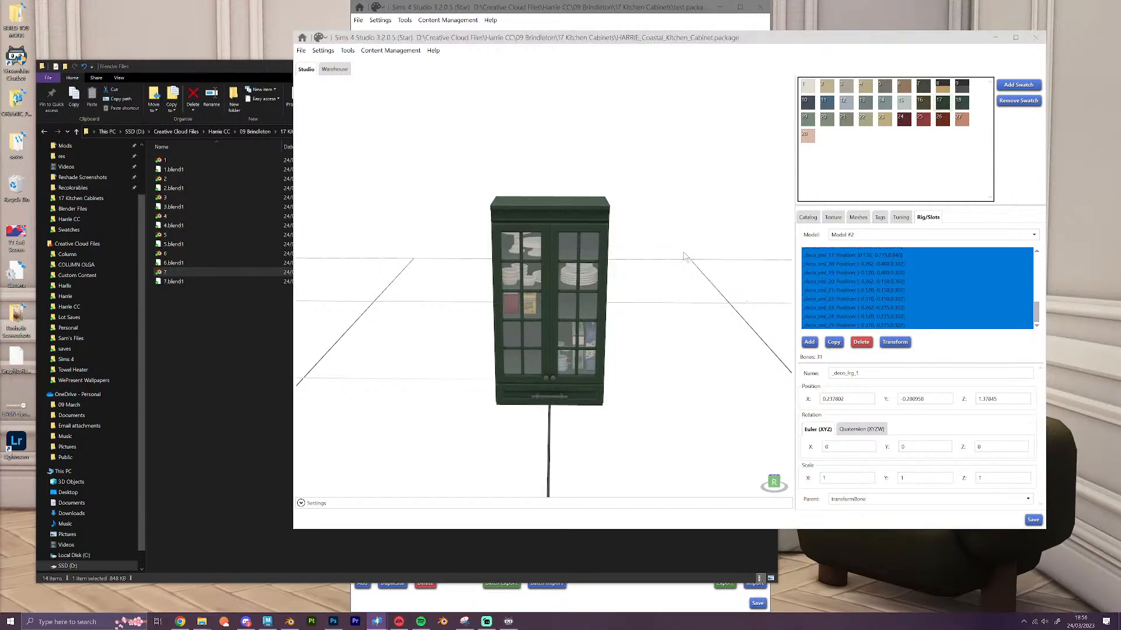
Inspect the shelves and crockery inside the tall glass-door cabinet up close
scroll(681, 248, "up", 10)
scroll(632, 309, "up", 10)
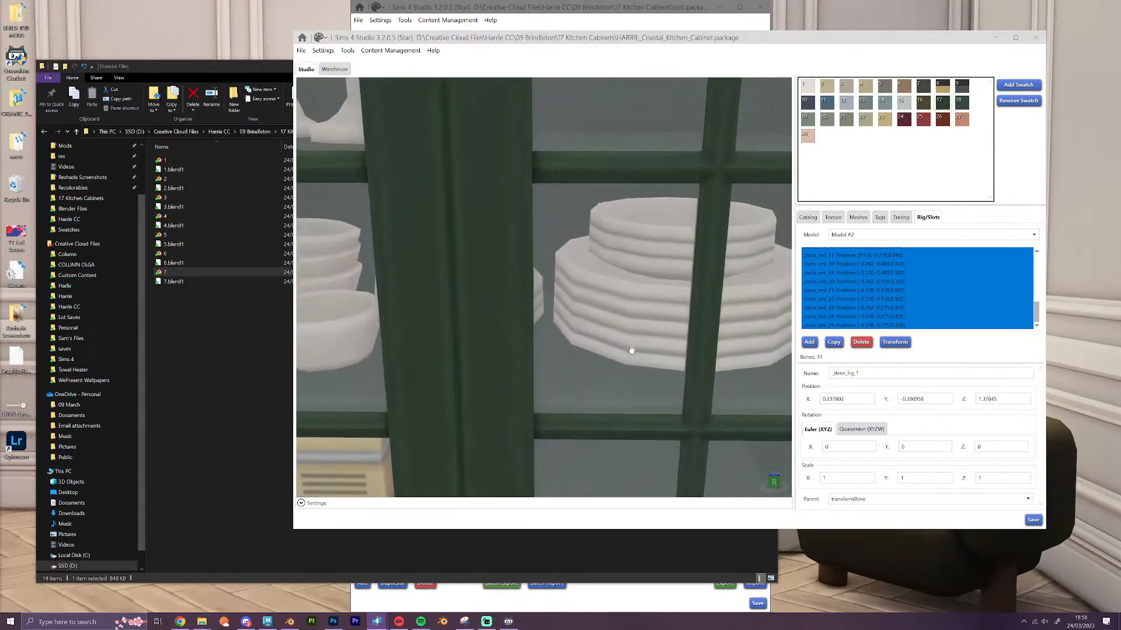
scroll(632, 309, "up", 4)
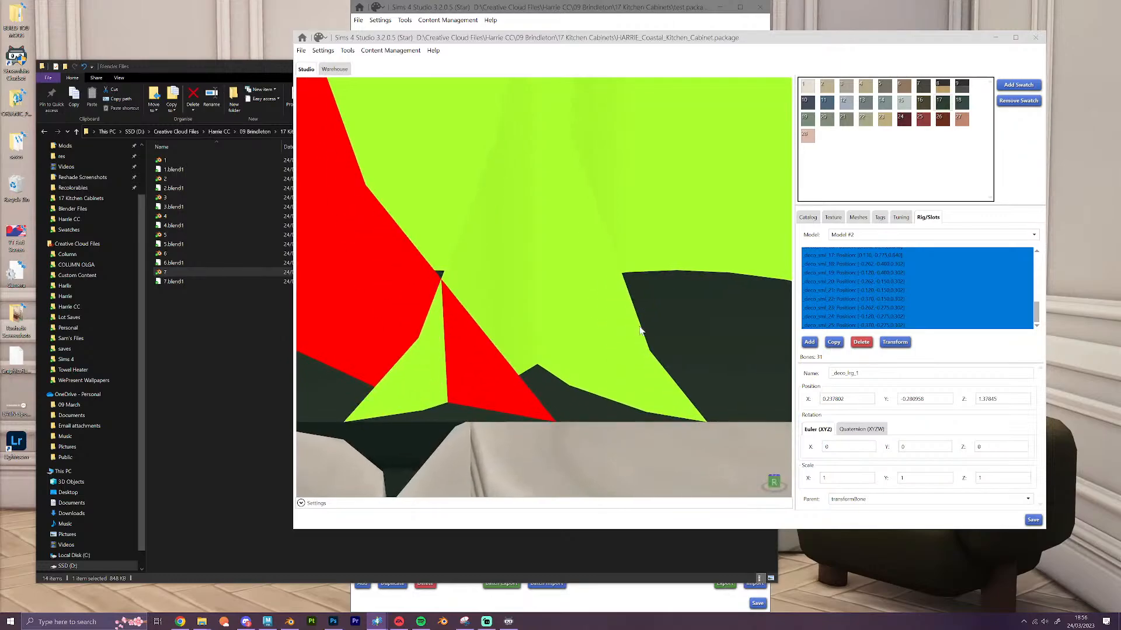
mouse_move(642, 334)
right_mouse_down()
mouse_move(663, 314)
mouse_move(645, 320)
right_mouse_up()
scroll(507, 243, "down", 3)
scroll(507, 243, "down", 5)
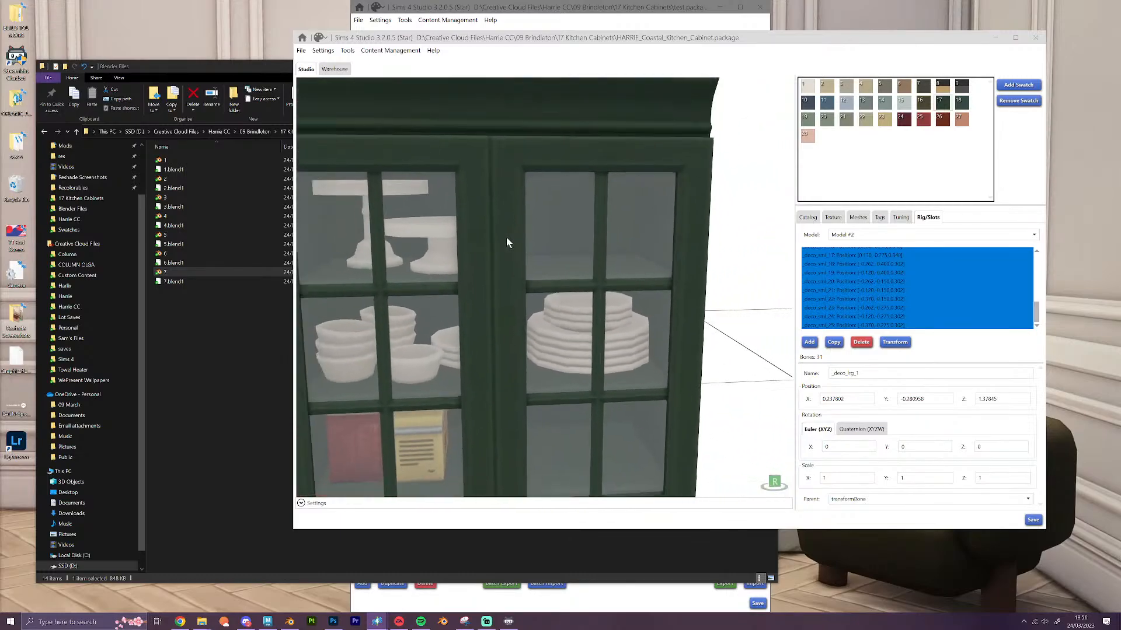
Offset all the deco slots of Model #6, from _deco_lrg_1 to the last small slot, by -0.026 in Z
left_click(864, 235)
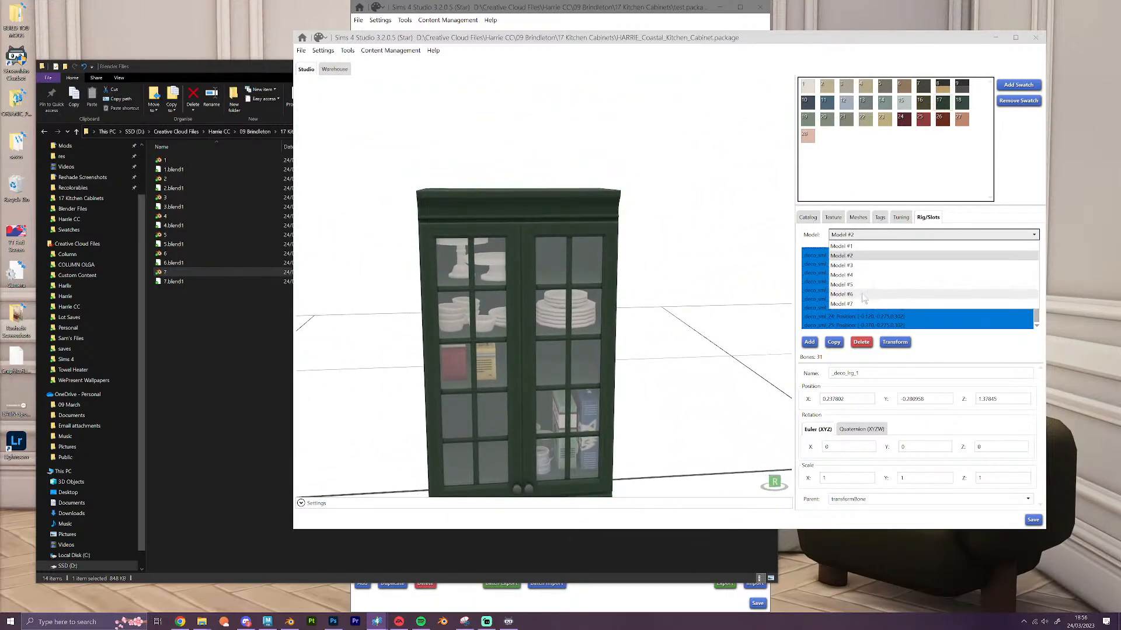
left_click(864, 294)
scroll(886, 271, "up", 3)
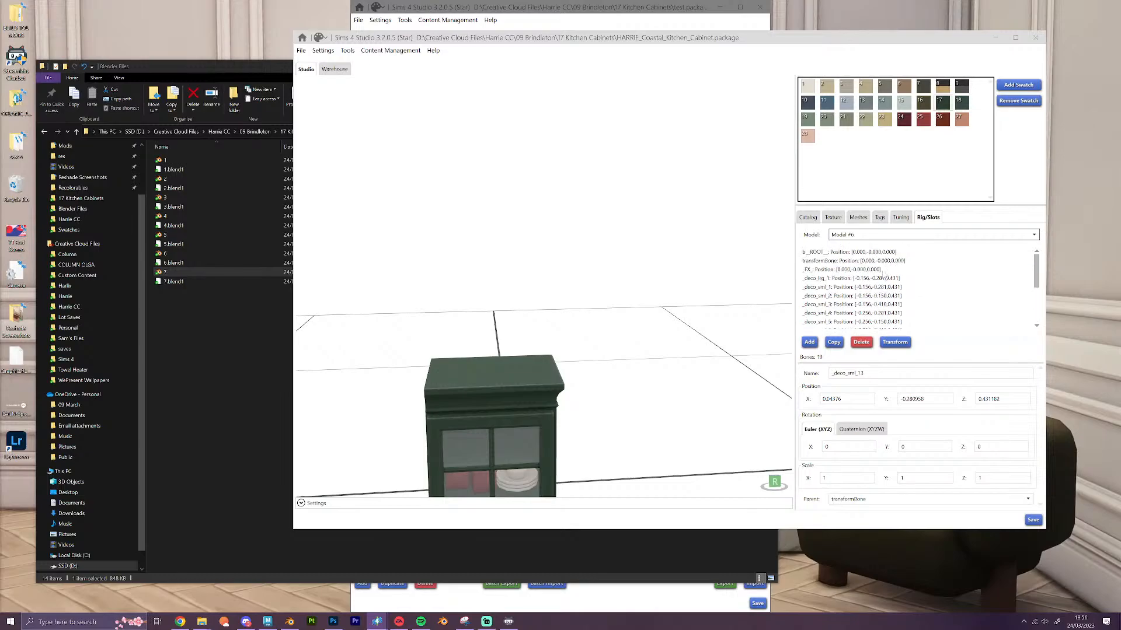
left_click(855, 279)
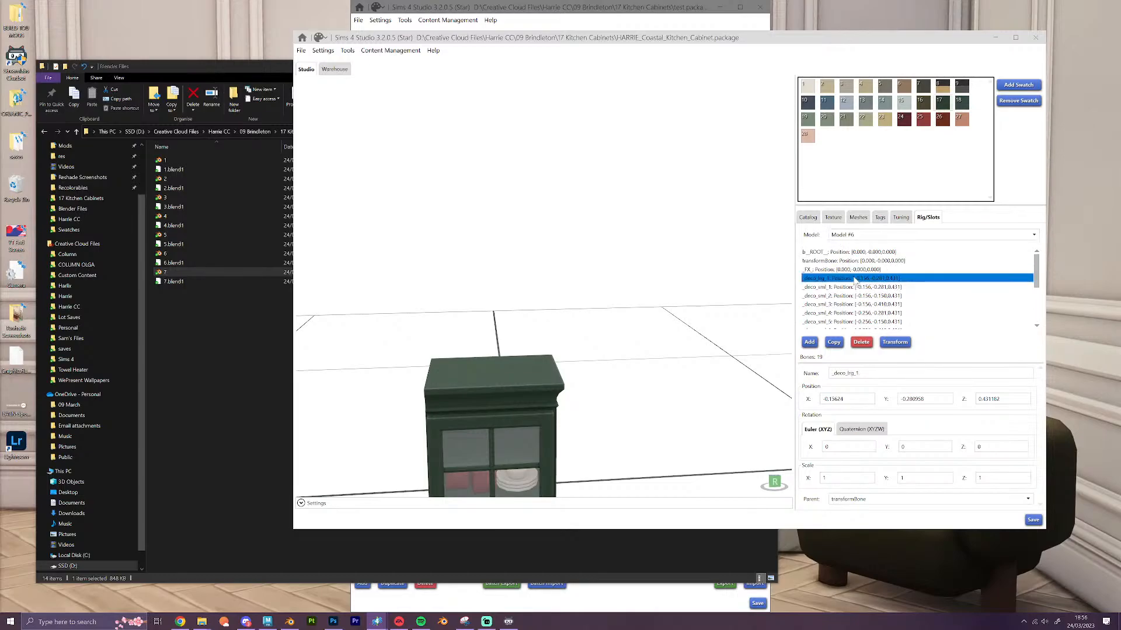
scroll(931, 301, "down", 4)
left_click(887, 326, "shift")
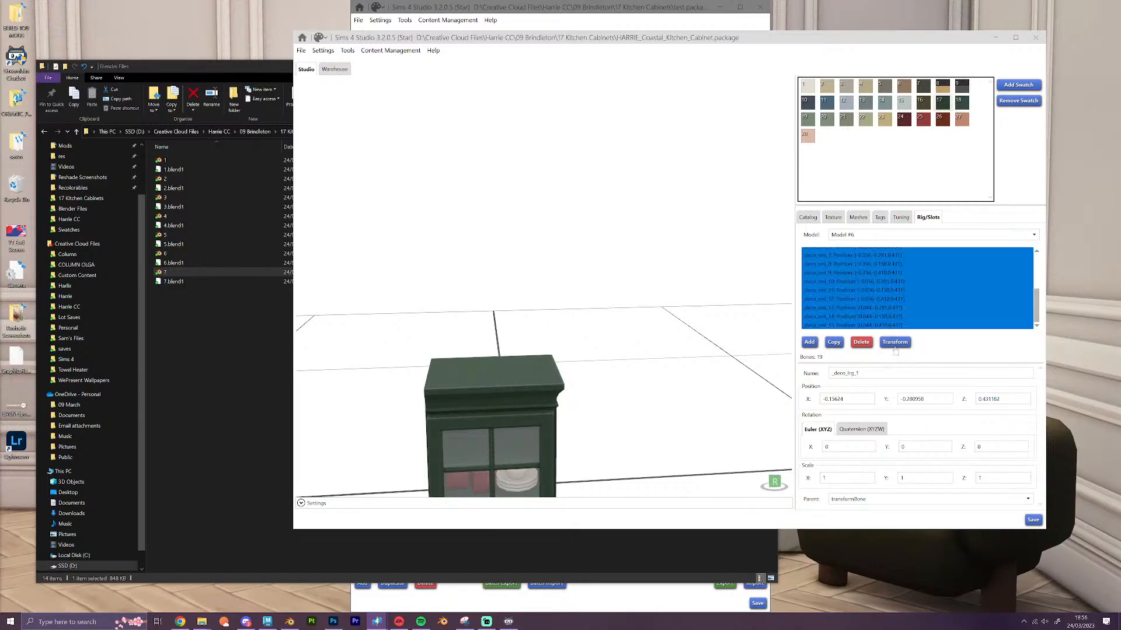
left_click(895, 342)
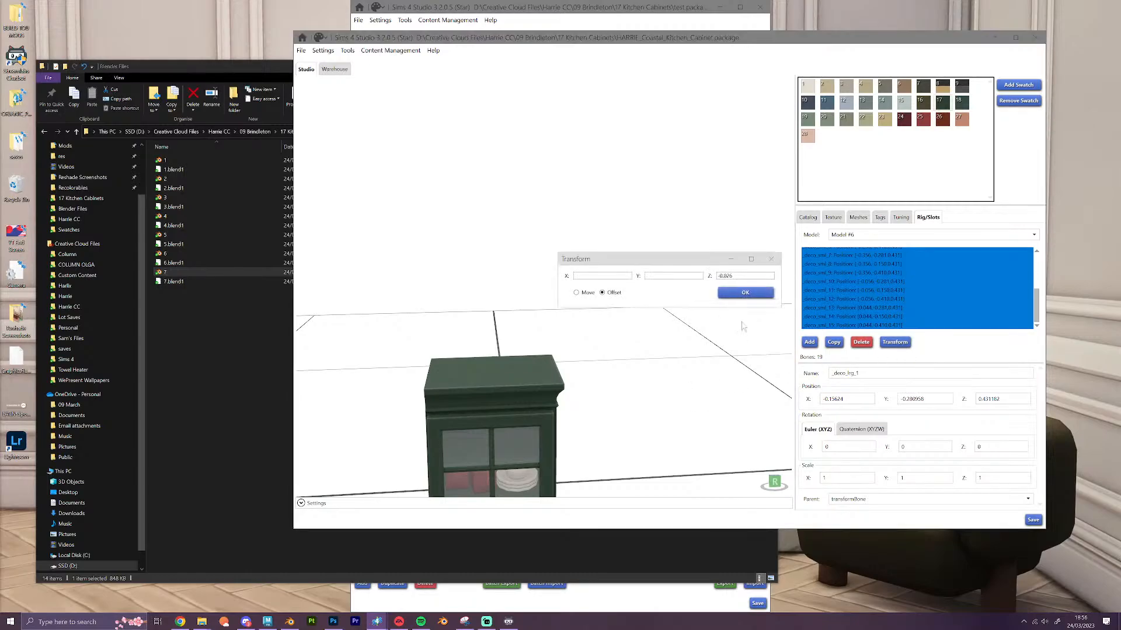
left_click(759, 294)
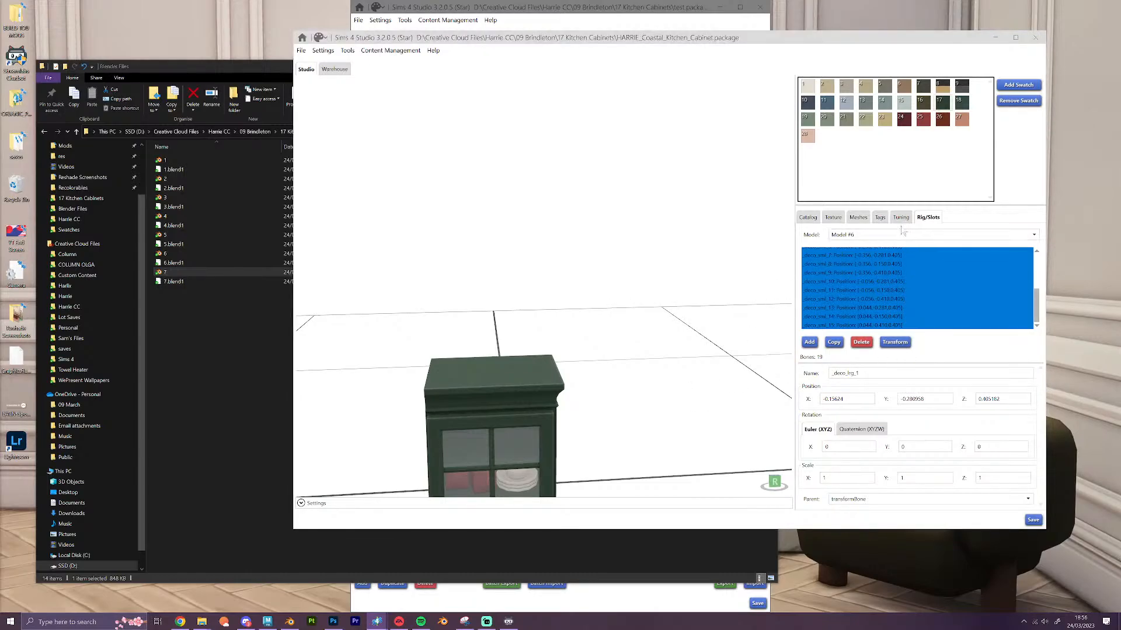
Offset all the deco slots of Model #7 by -0.026 in Z and save the package
left_click(853, 235)
left_click(841, 304)
scroll(853, 289, "up", 3)
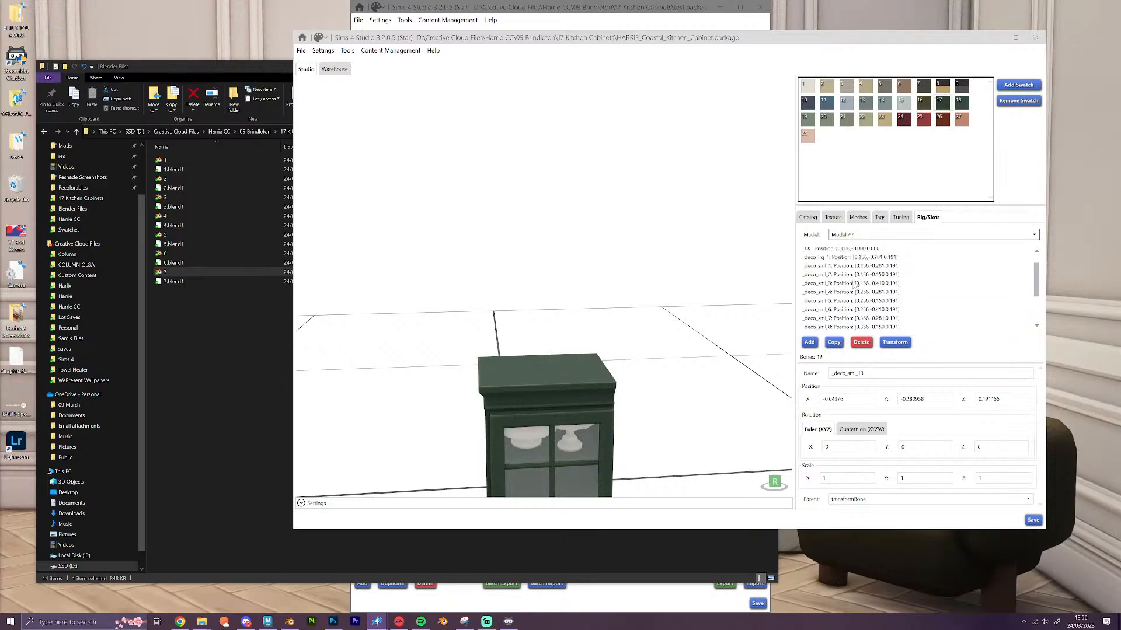
left_click(854, 279)
scroll(875, 311, "down", 3)
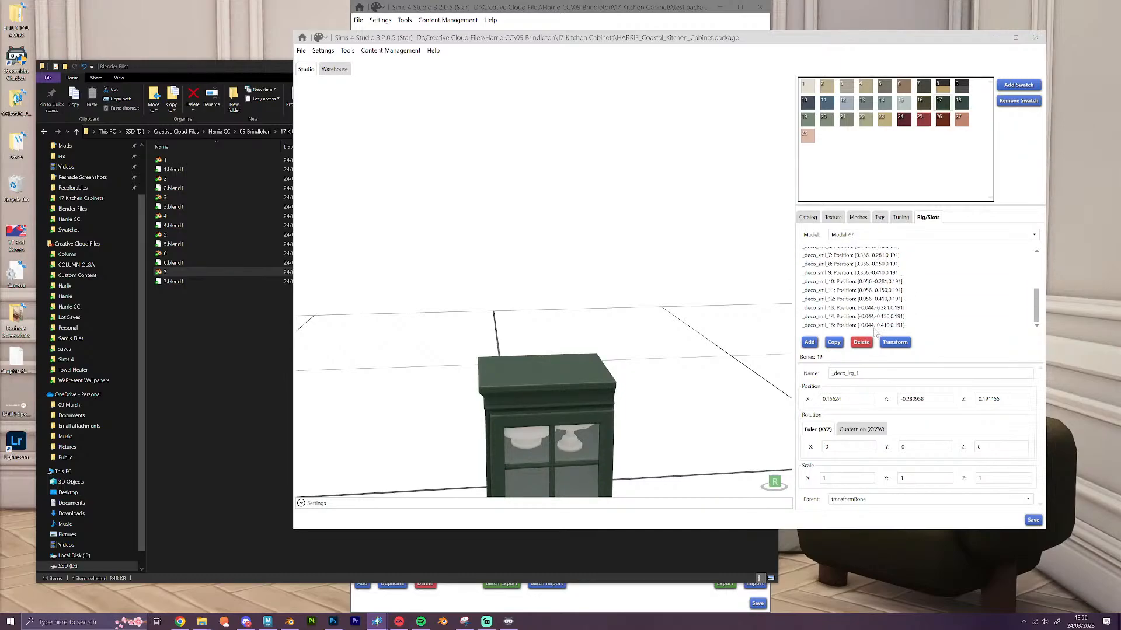
left_click(875, 325, "shift")
left_click(895, 342)
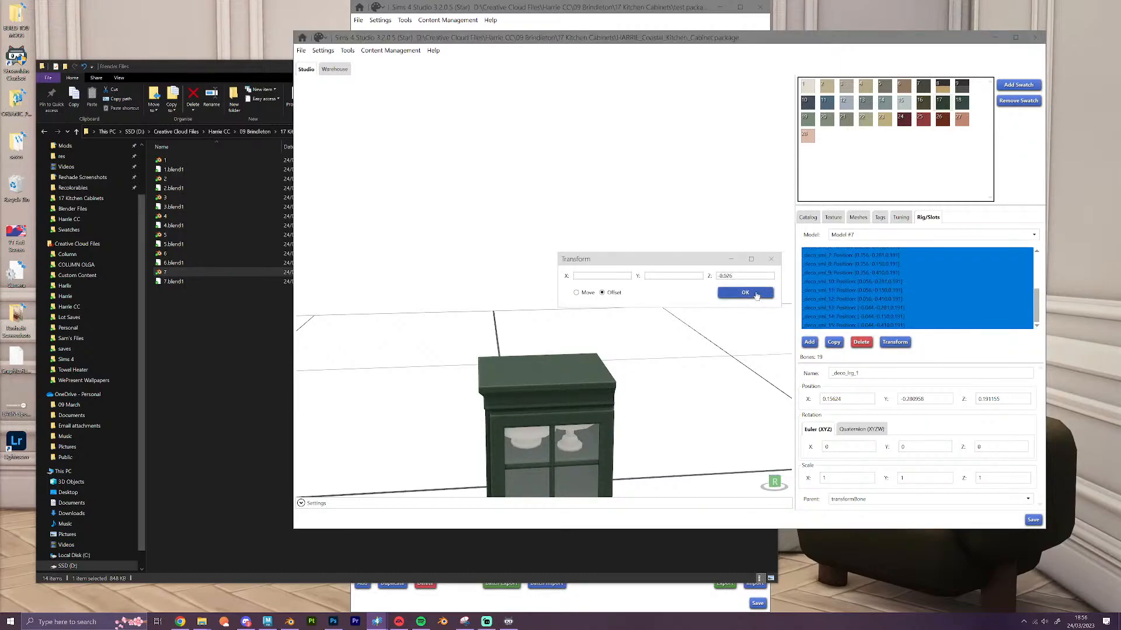
left_click(756, 294)
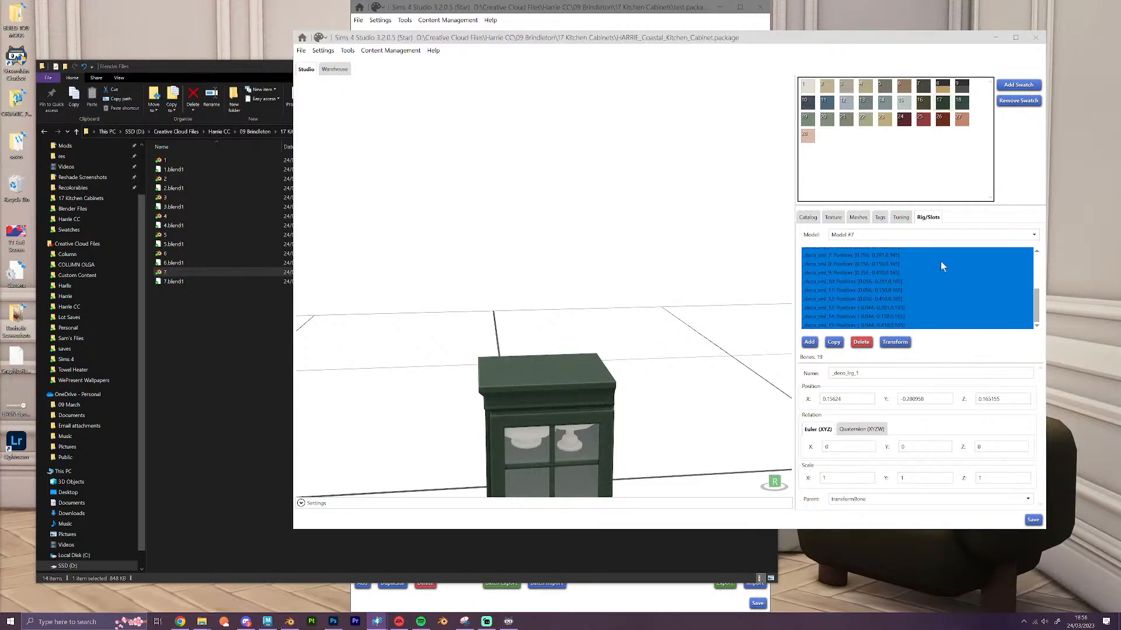
left_click(810, 219)
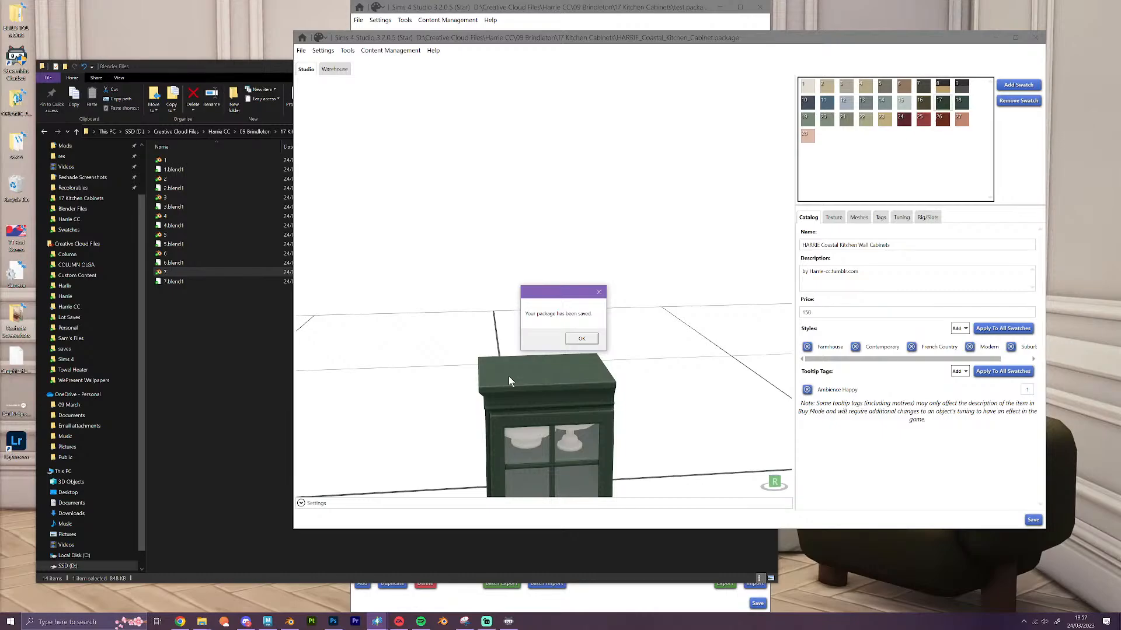
left_click(572, 339)
Examine the Object Catalog resources of several swatches among the package's warehouse entries
left_click(335, 69)
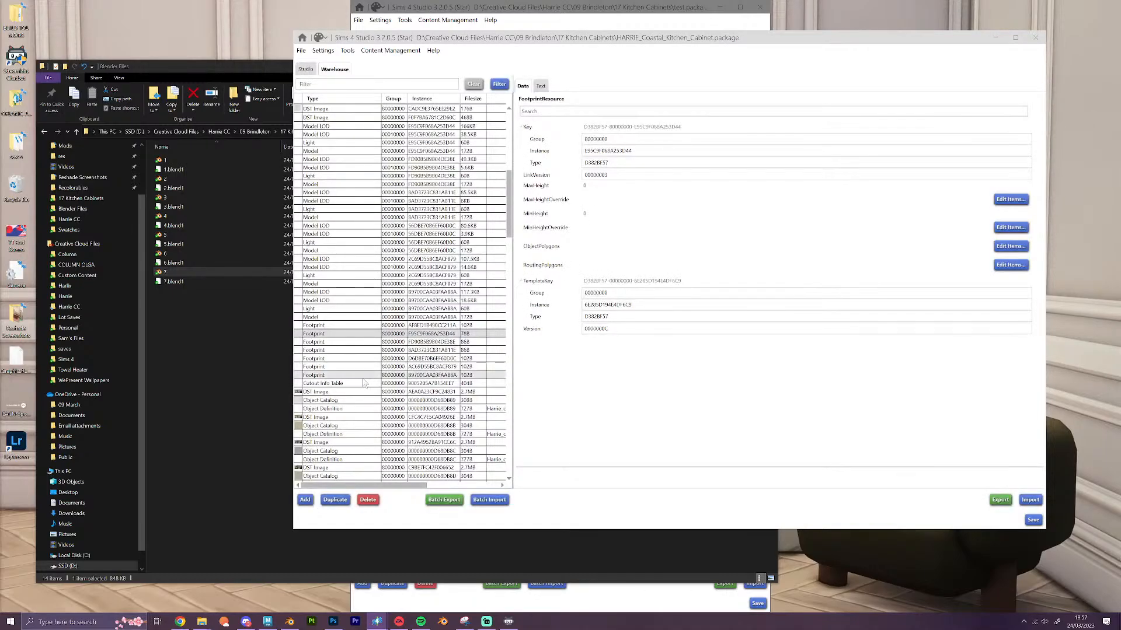
left_click(320, 400)
scroll(309, 382, "down", 10)
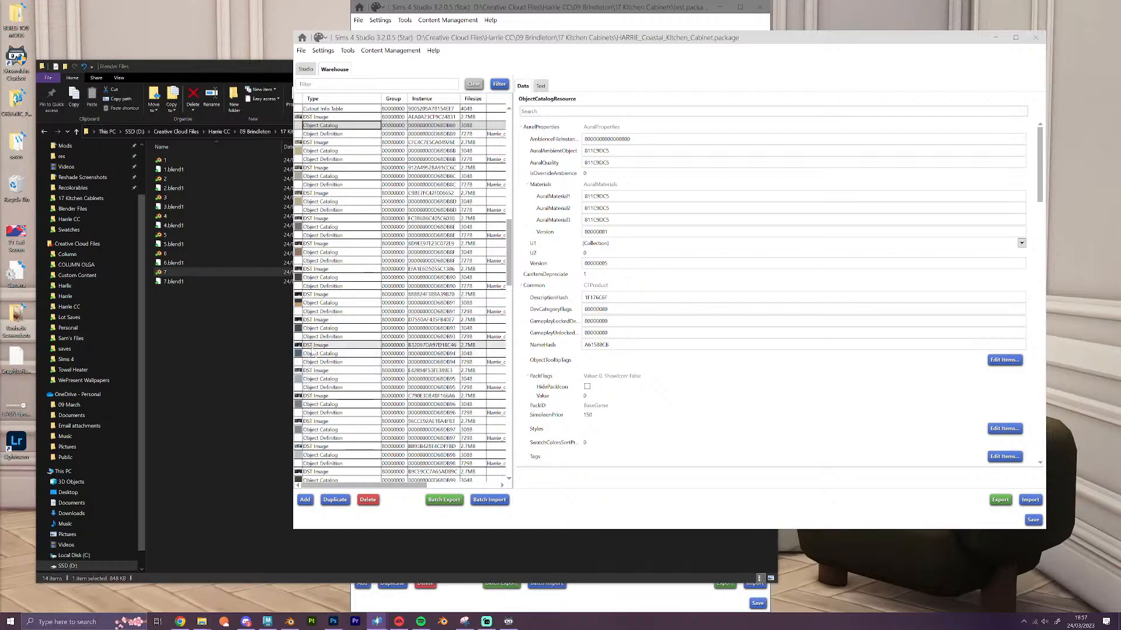
scroll(313, 353, "down", 4)
scroll(314, 352, "down", 1)
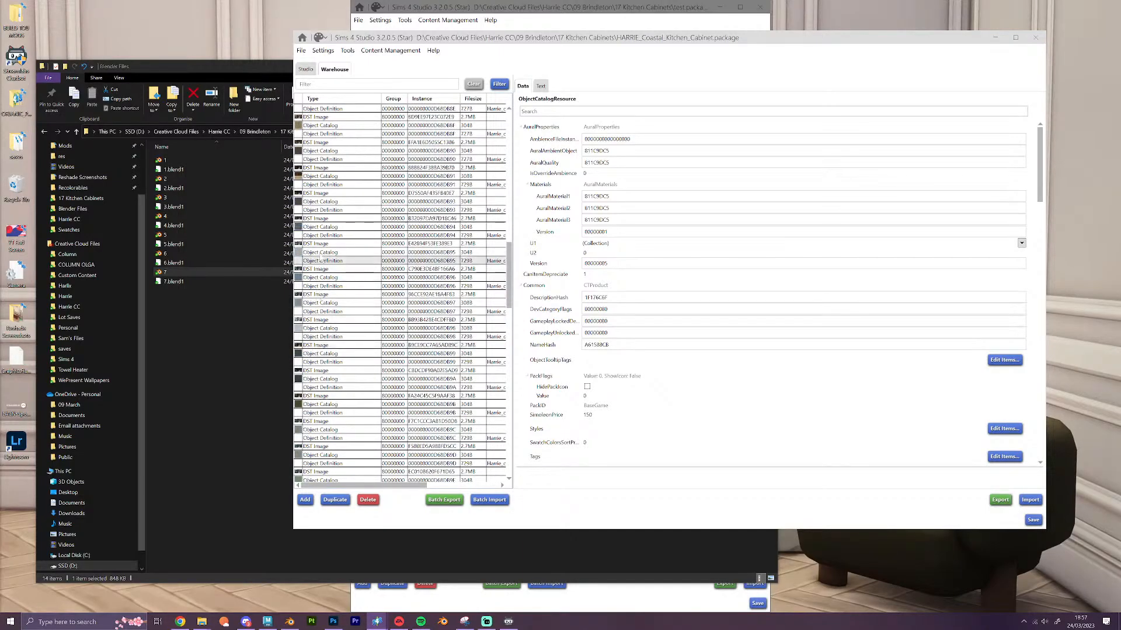
left_click(318, 255)
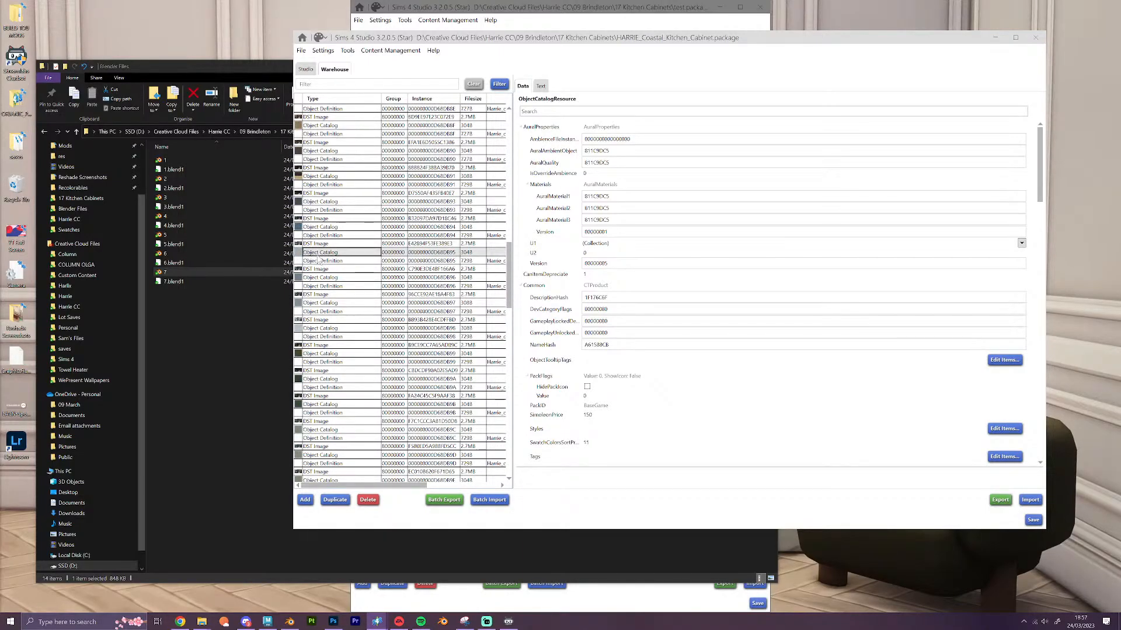
left_click(313, 278)
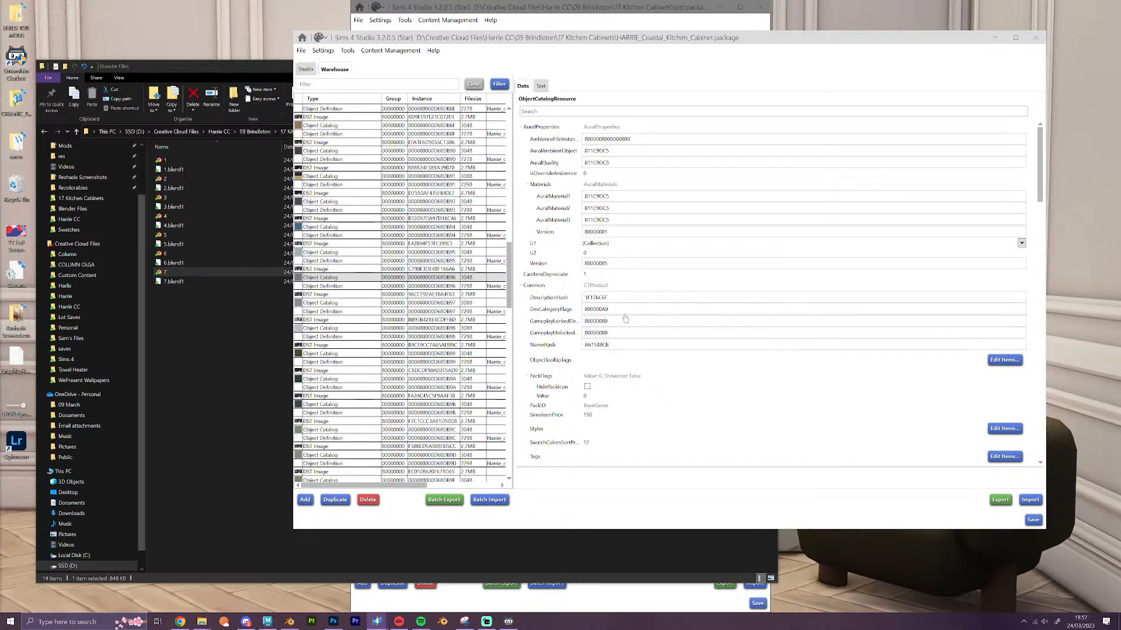
Save the HARRIE_Coastal_Kitchen_Cabinet package, dismiss the confirmation and minimize its window
key("ctrl+s")
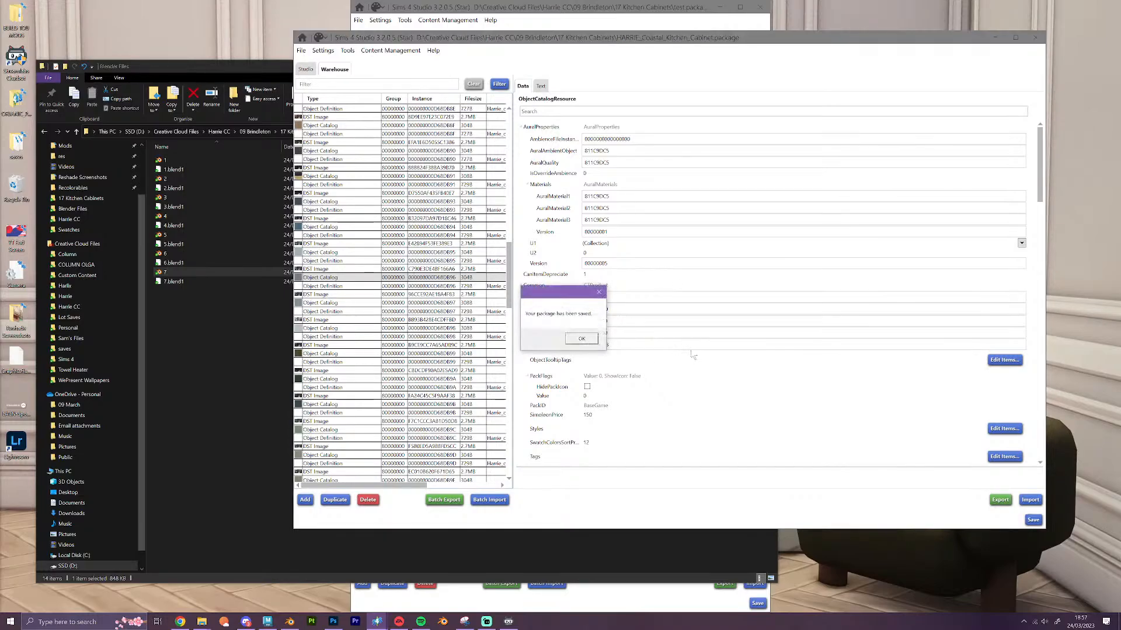
left_click(582, 339)
left_click(996, 37)
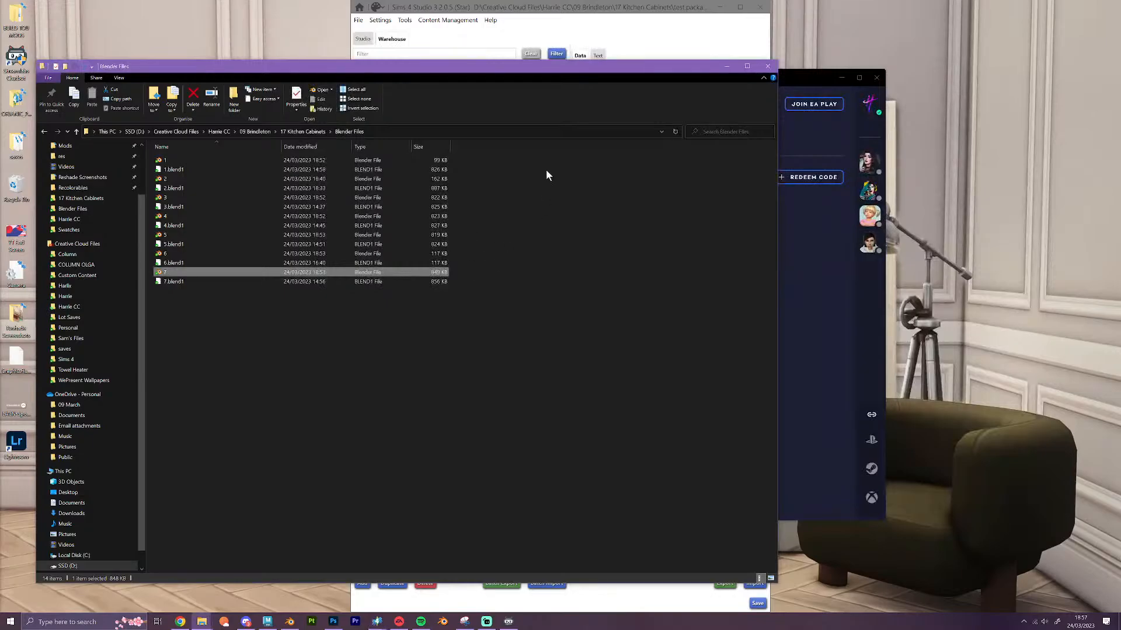
Copy HARRIE_Coastal_Kitchen_Cabinet from the 17 Kitchen Cabinets folder into the Sims 4 Mods folder, replacing the existing file
left_click(76, 131)
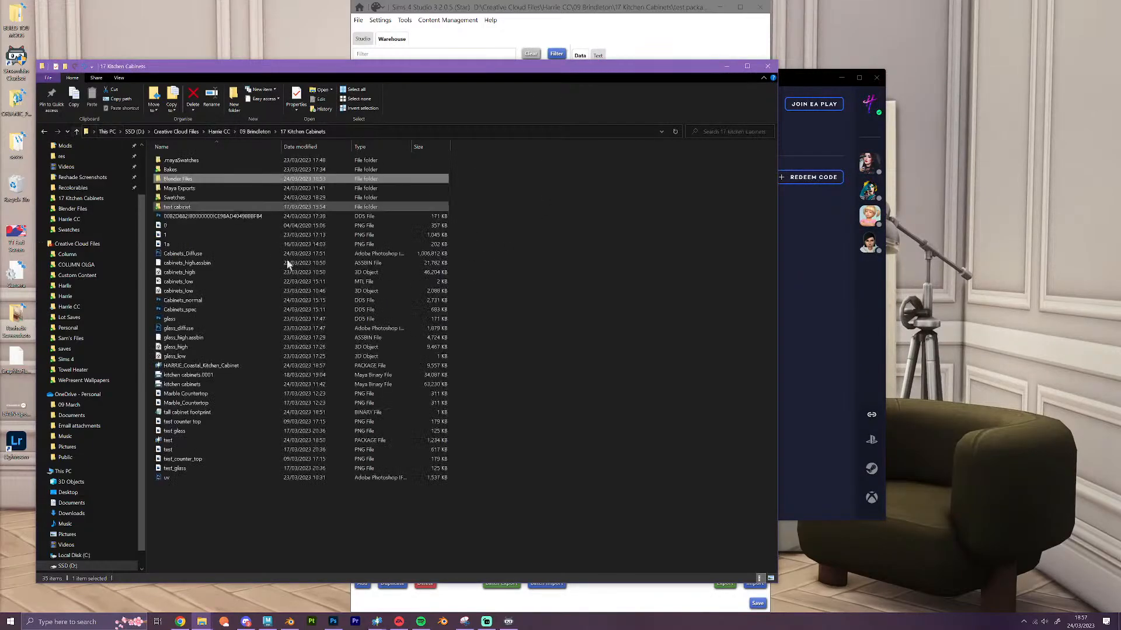
left_click(759, 7)
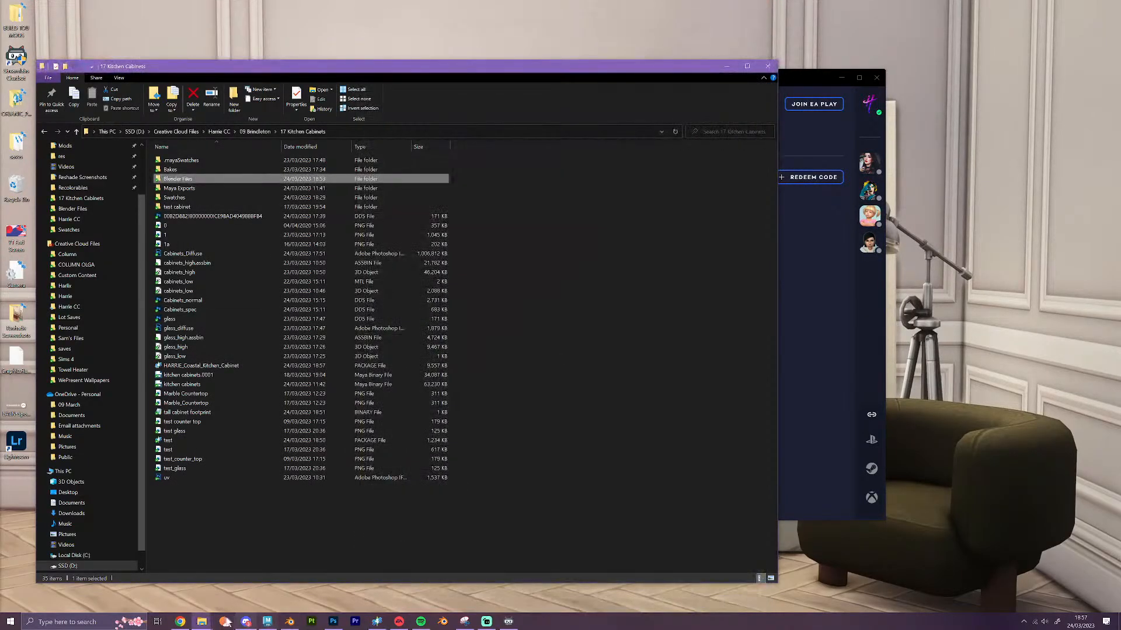
mouse_move(201, 622)
left_click(167, 584)
left_click(260, 535)
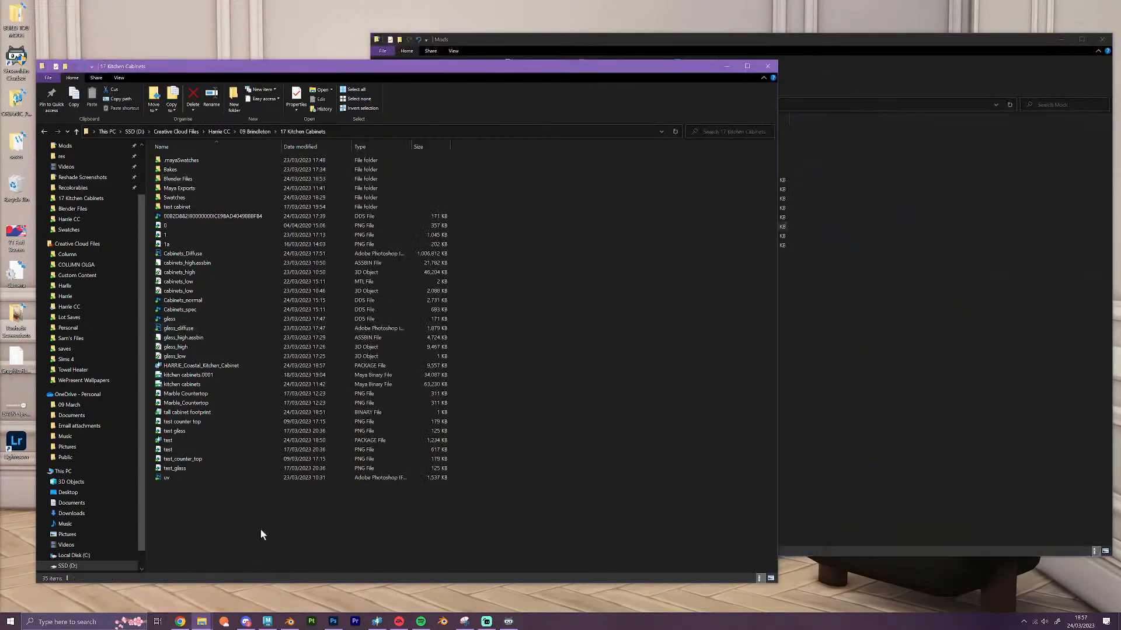
left_click(222, 366)
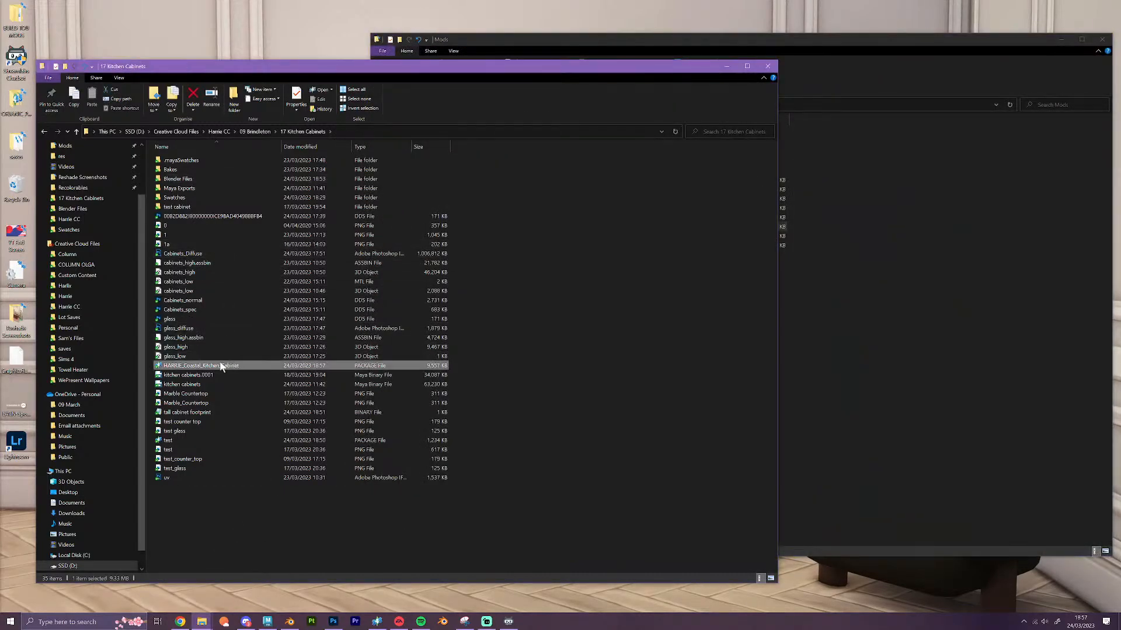
left_click_drag(222, 366, 903, 385)
left_click(543, 291)
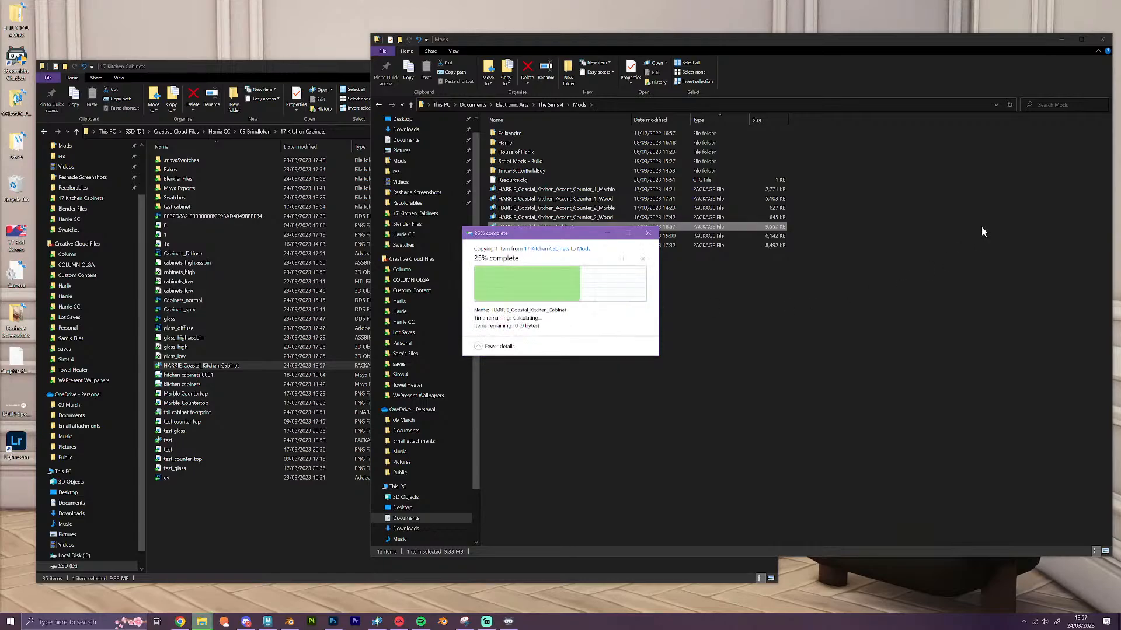
Minimize both folder windows and launch The Sims 4 from the EA app library
left_click(1061, 39)
left_click(726, 67)
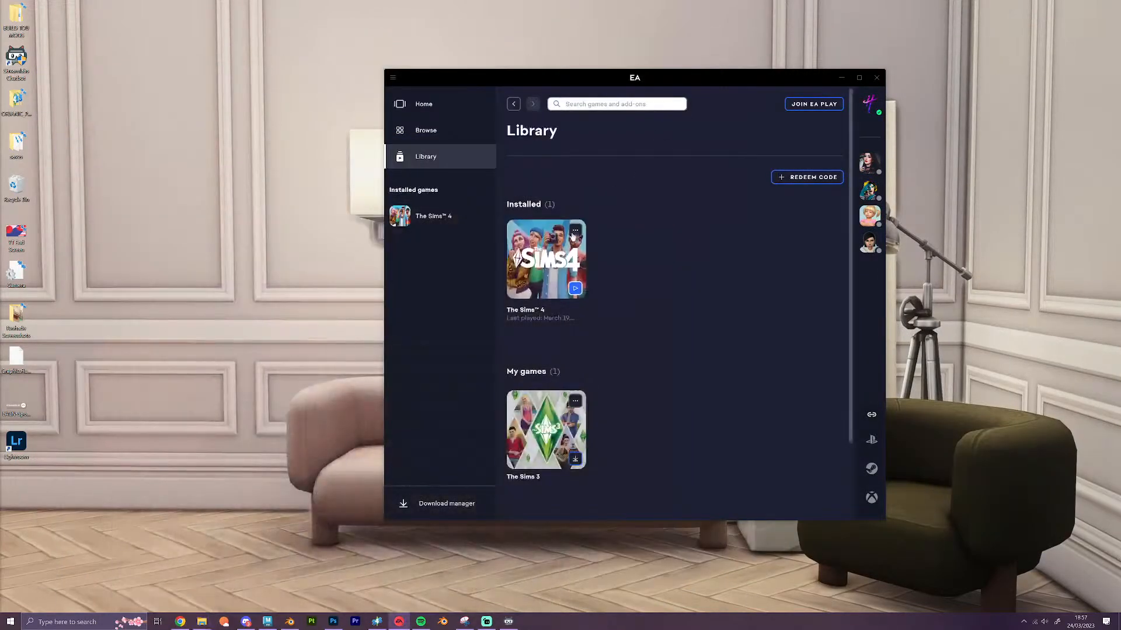
left_click(578, 293)
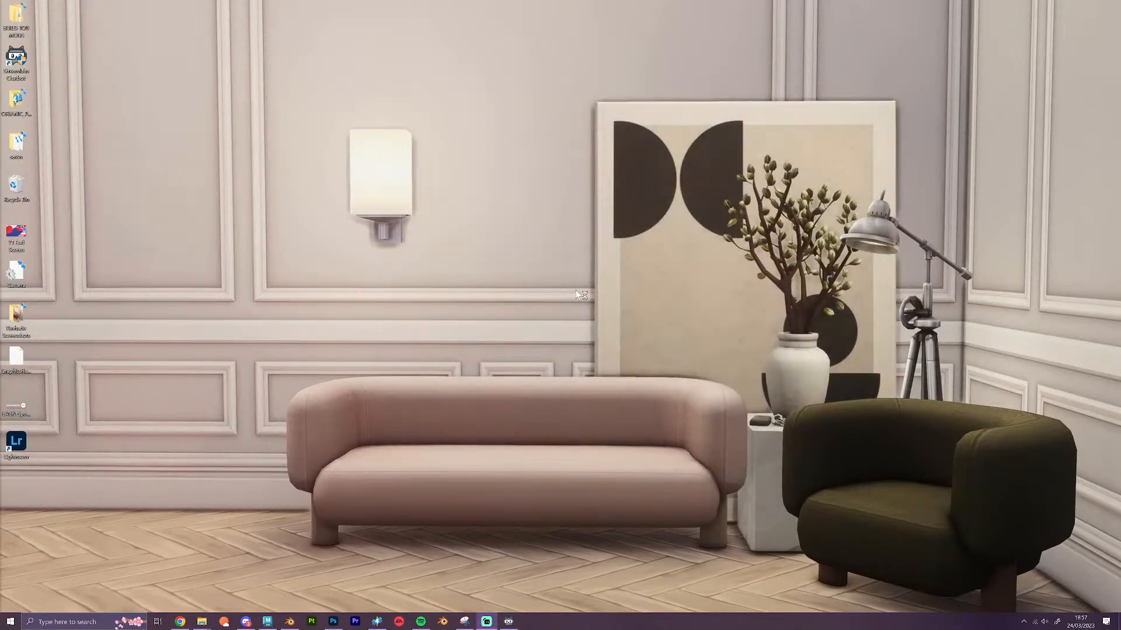